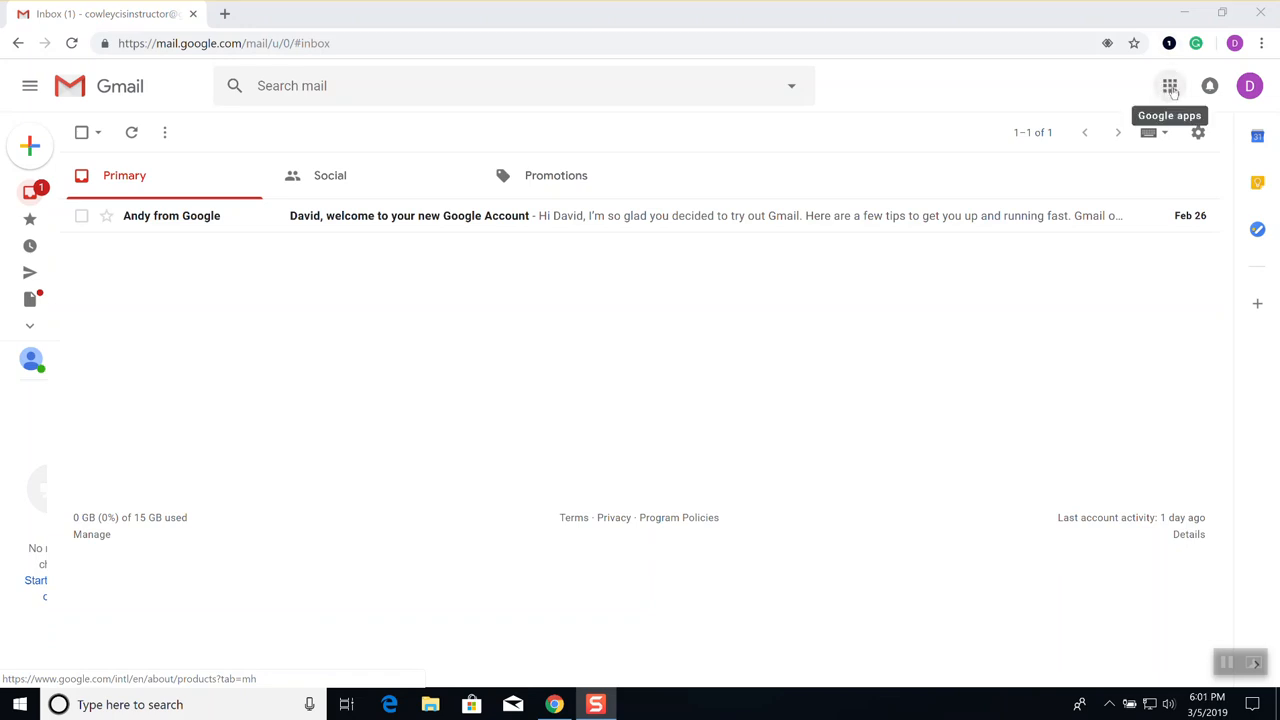
Expand Gmail's Google apps launcher to list extra apps like Docs, Keep, Classroom and Earth
click(1170, 86)
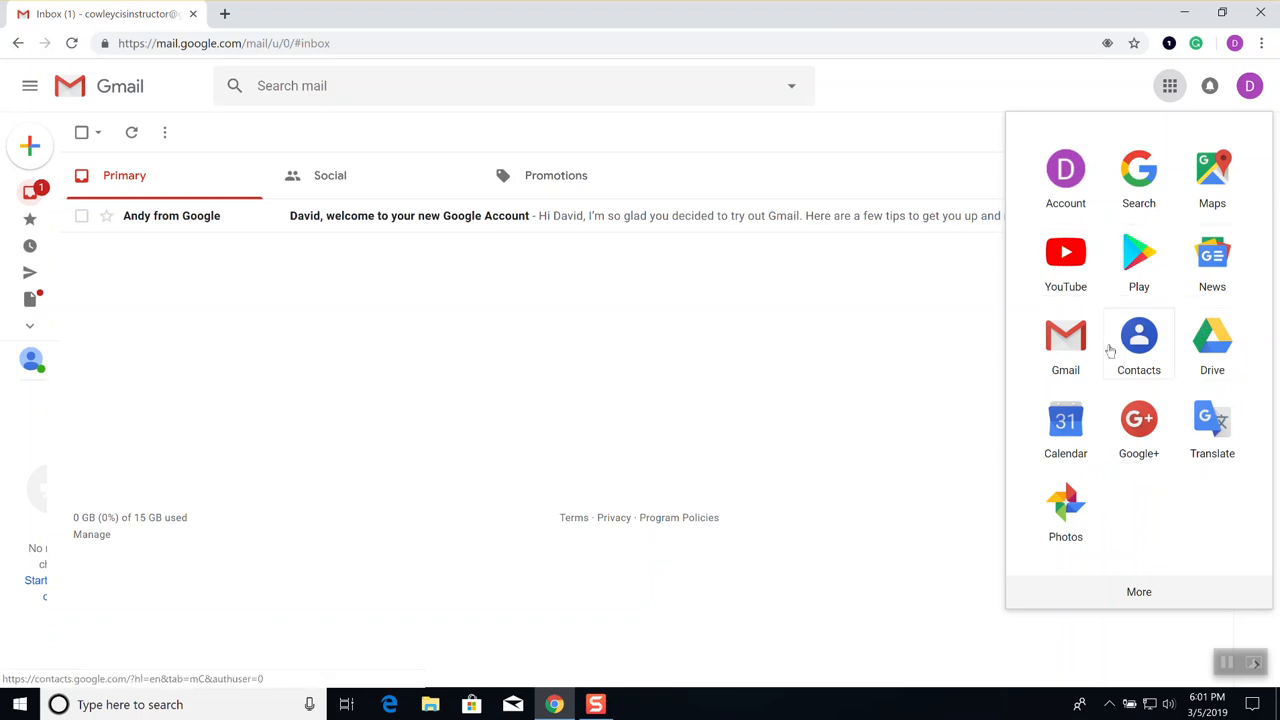
click(1148, 602)
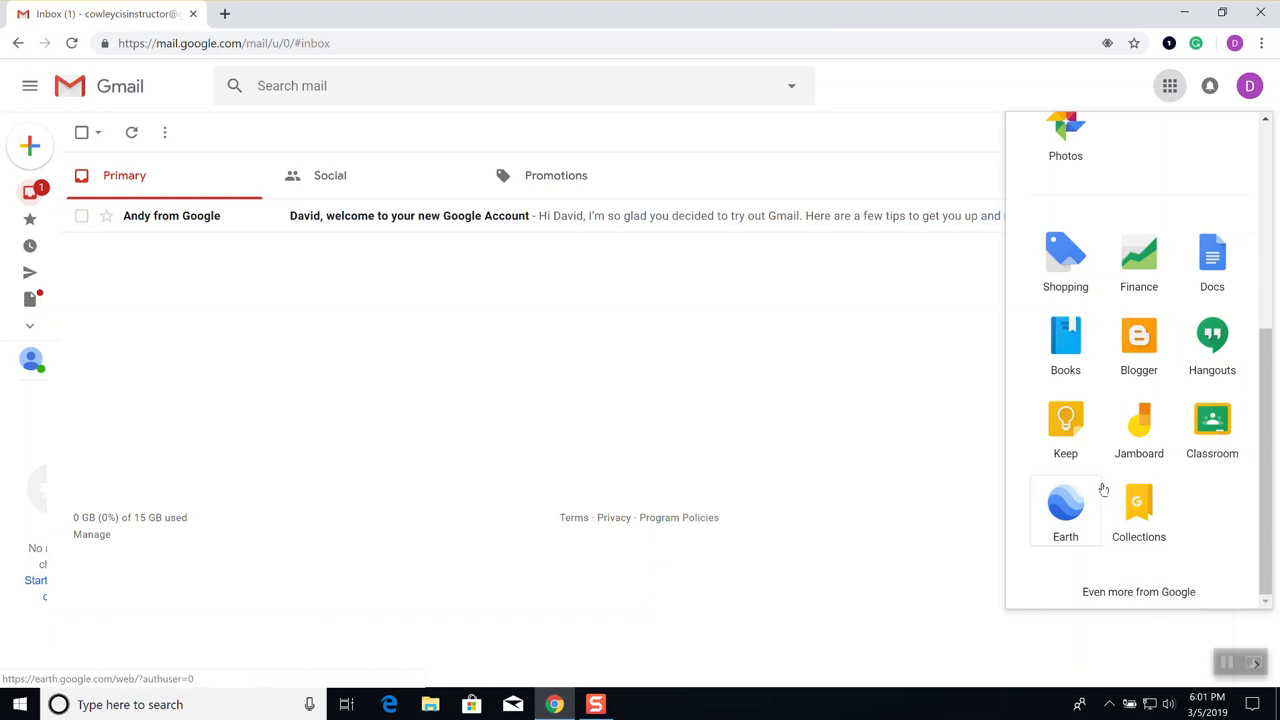
Open Google's 'Our products' page in a new tab and scroll down to Photos, Keep, Docs and Drive
click(1124, 593)
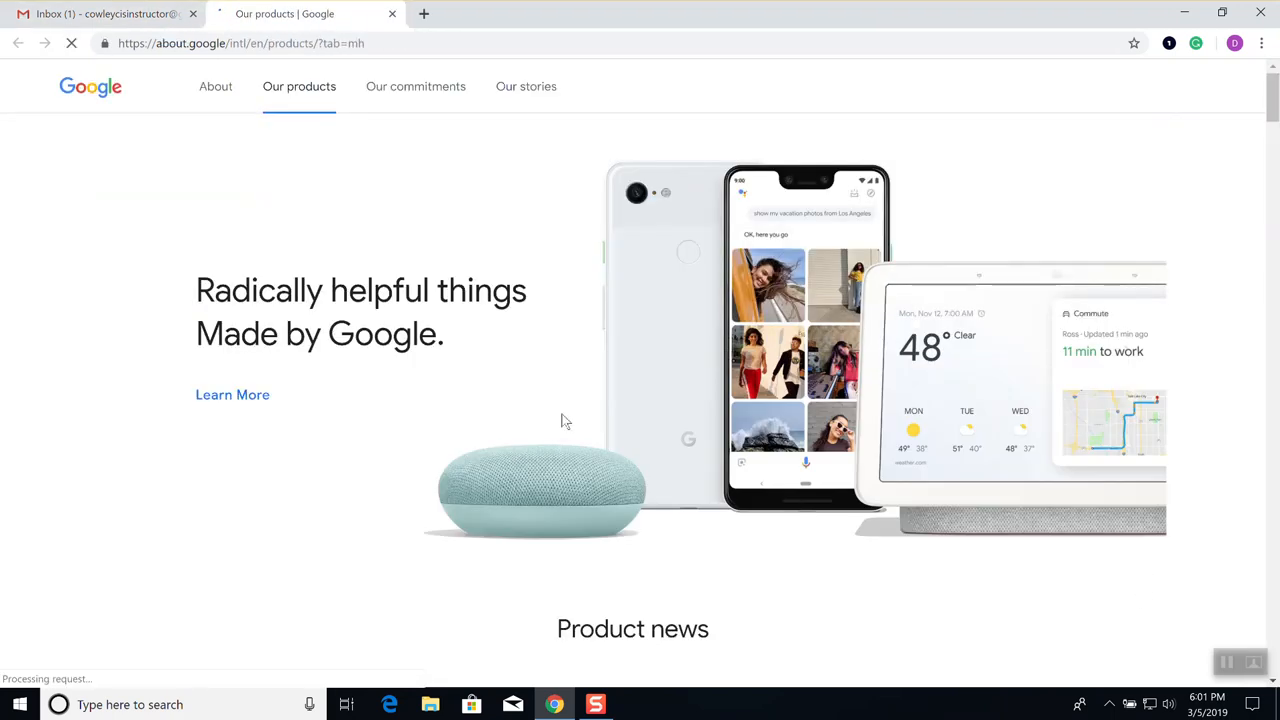
scroll(634, 417, down, 2)
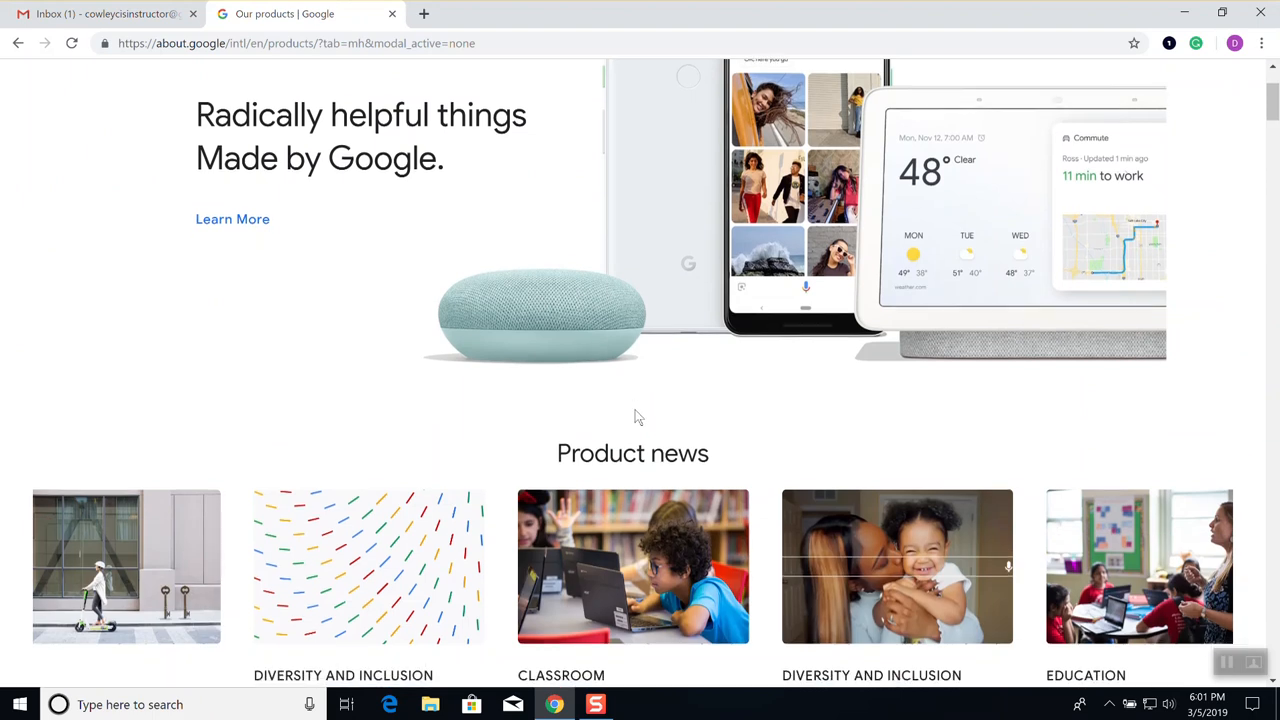
scroll(636, 415, down, 3)
scroll(636, 415, down, 5)
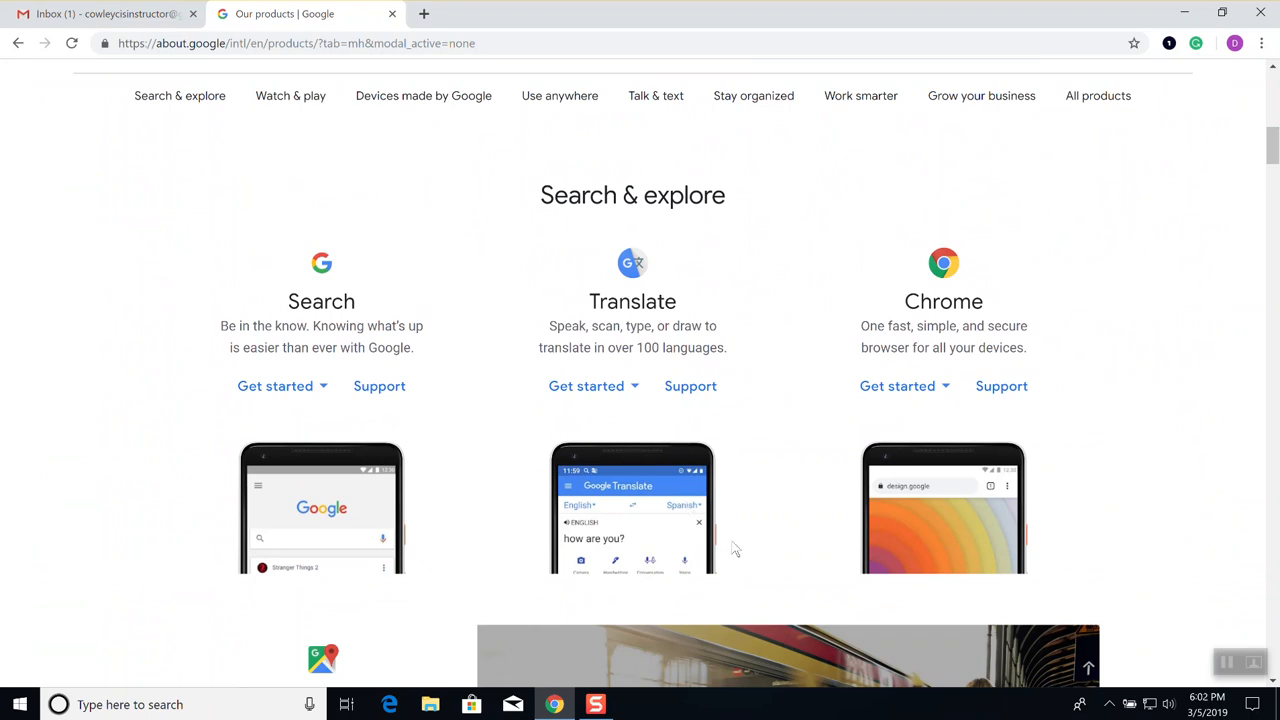
scroll(736, 488, down, 4)
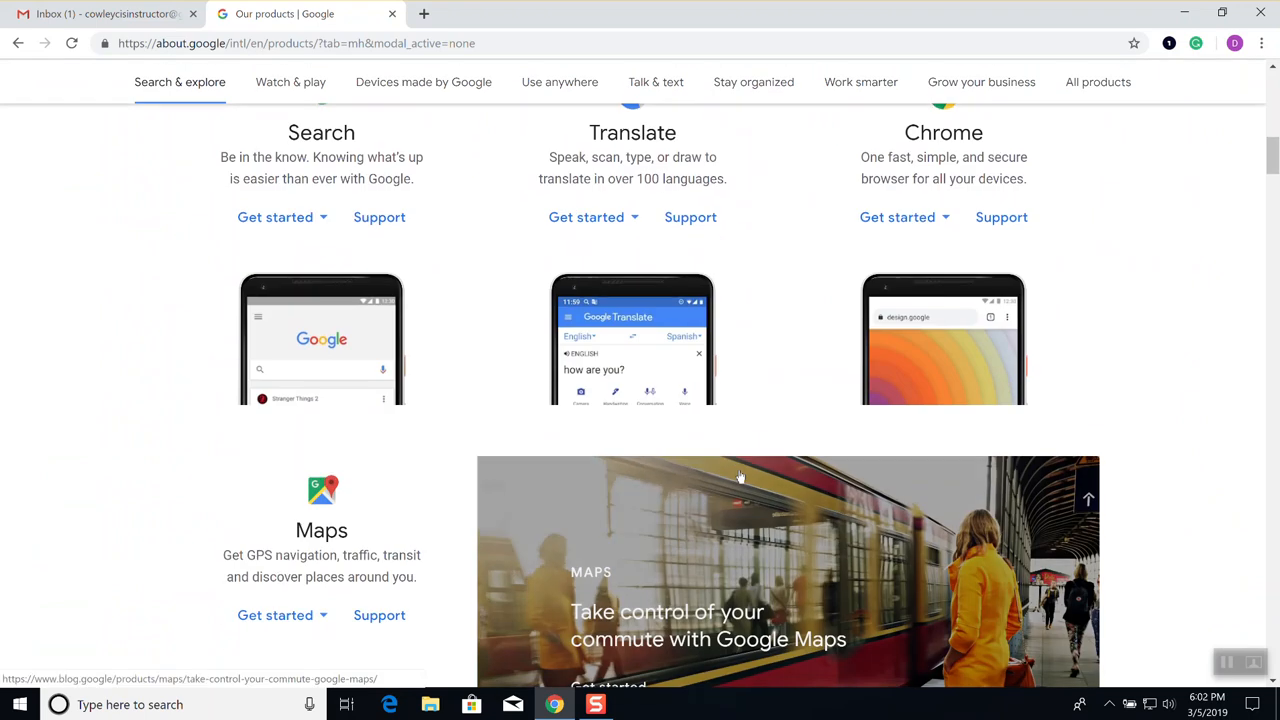
scroll(737, 465, down, 2)
scroll(736, 460, down, 2)
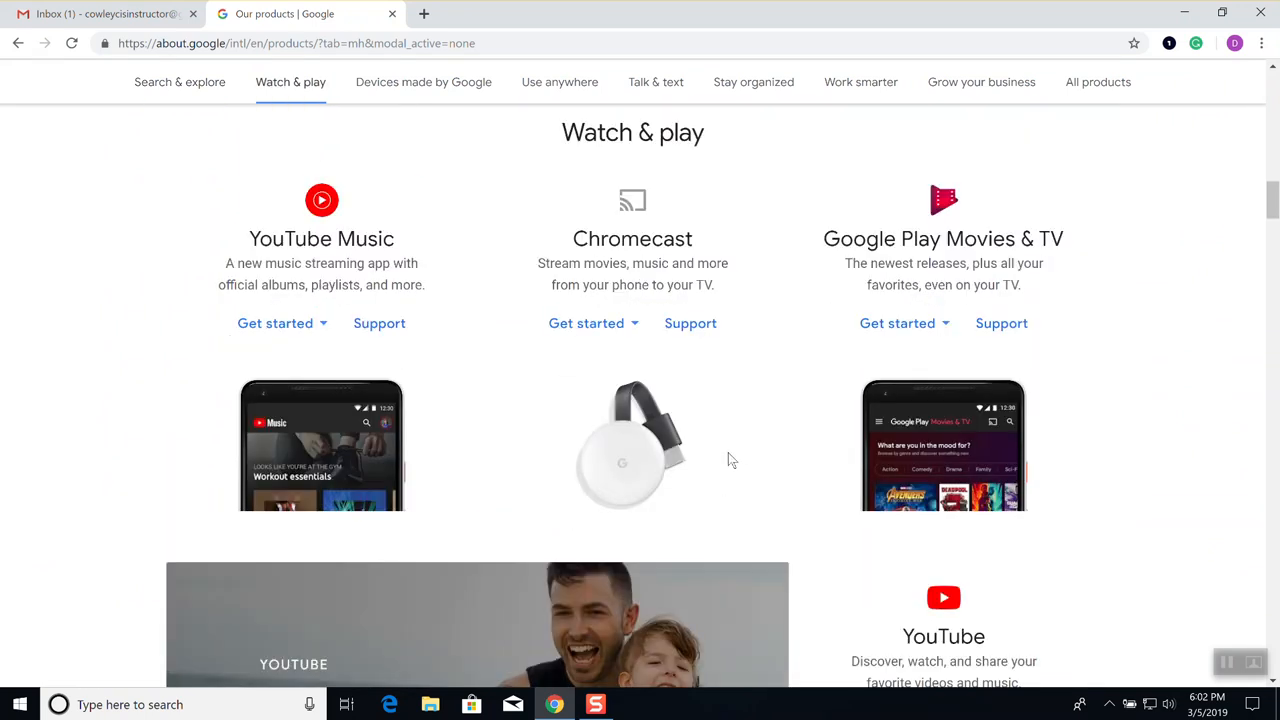
scroll(728, 465, down, 2)
scroll(723, 466, down, 2)
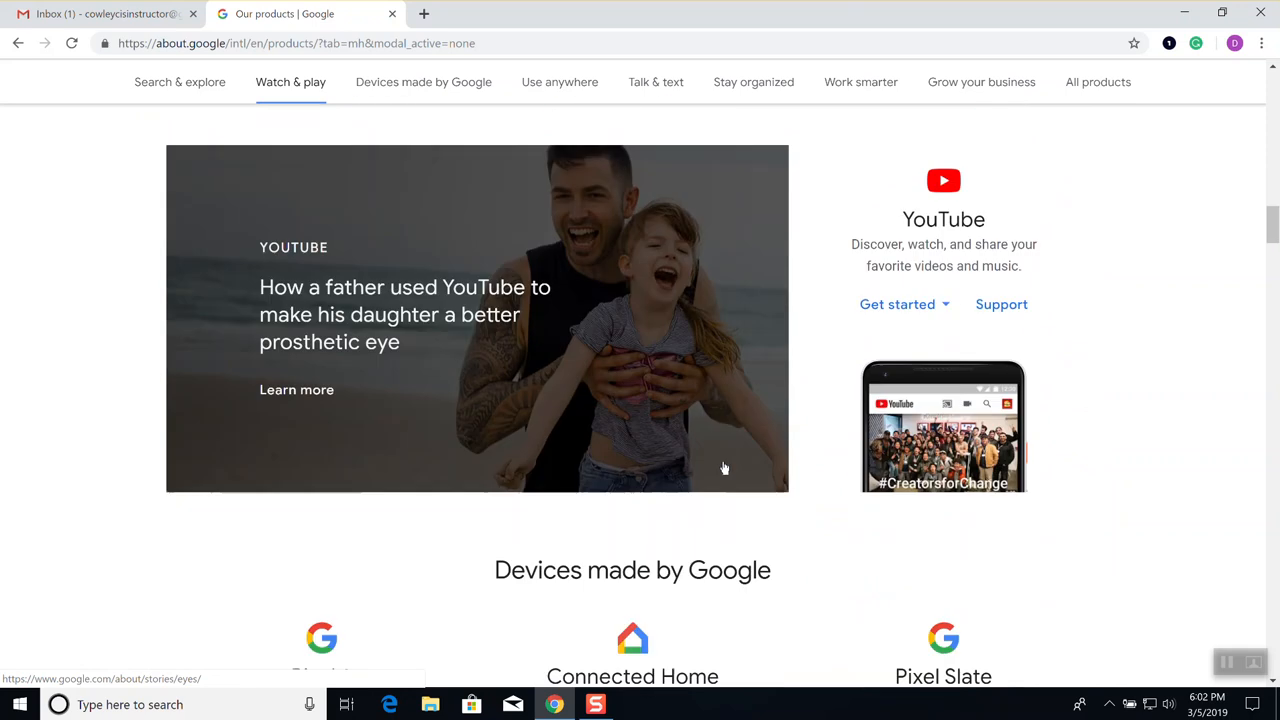
scroll(714, 477, down, 2)
scroll(714, 480, down, 2)
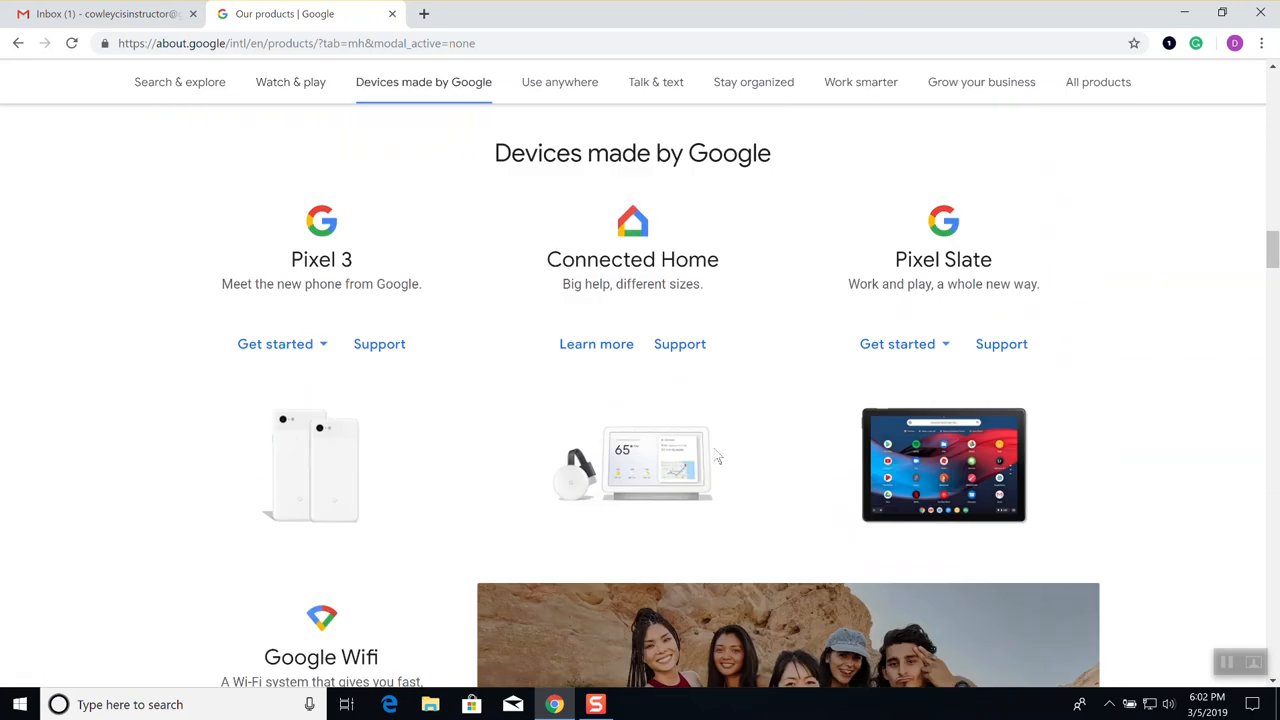
scroll(563, 410, down, 4)
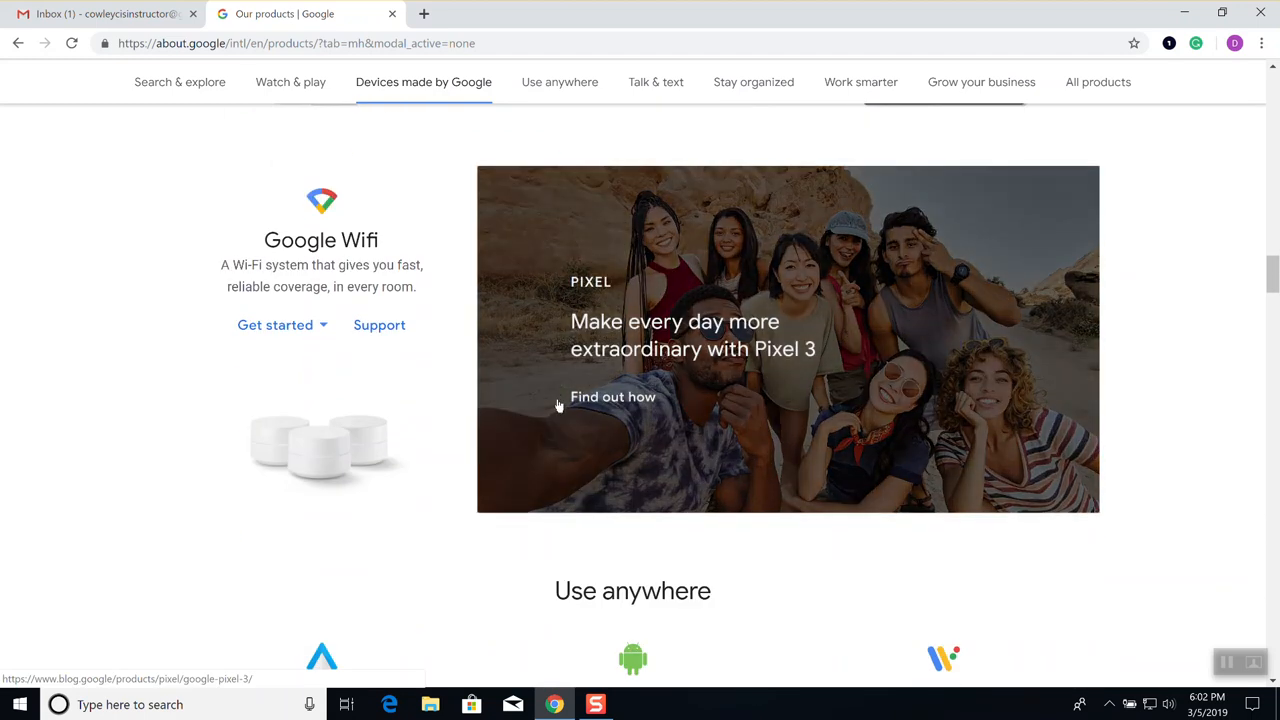
scroll(561, 405, down, 3)
scroll(550, 400, down, 3)
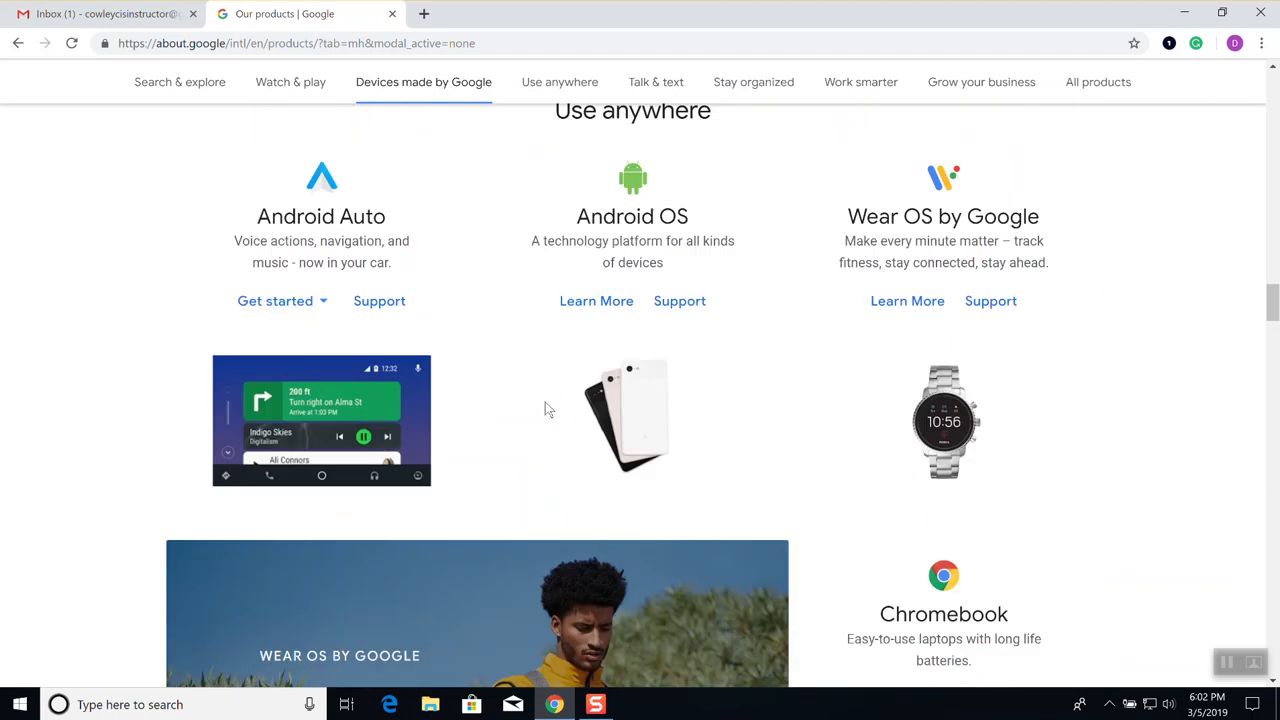
scroll(546, 408, down, 6)
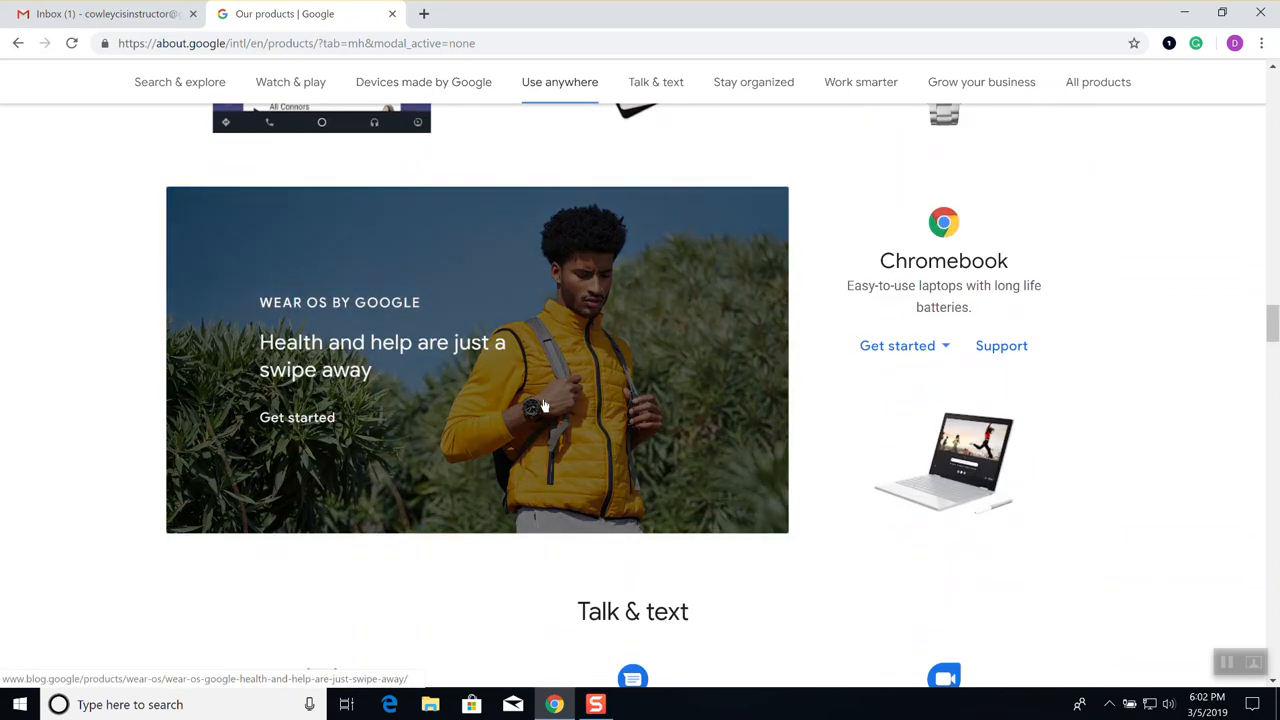
scroll(546, 408, down, 3)
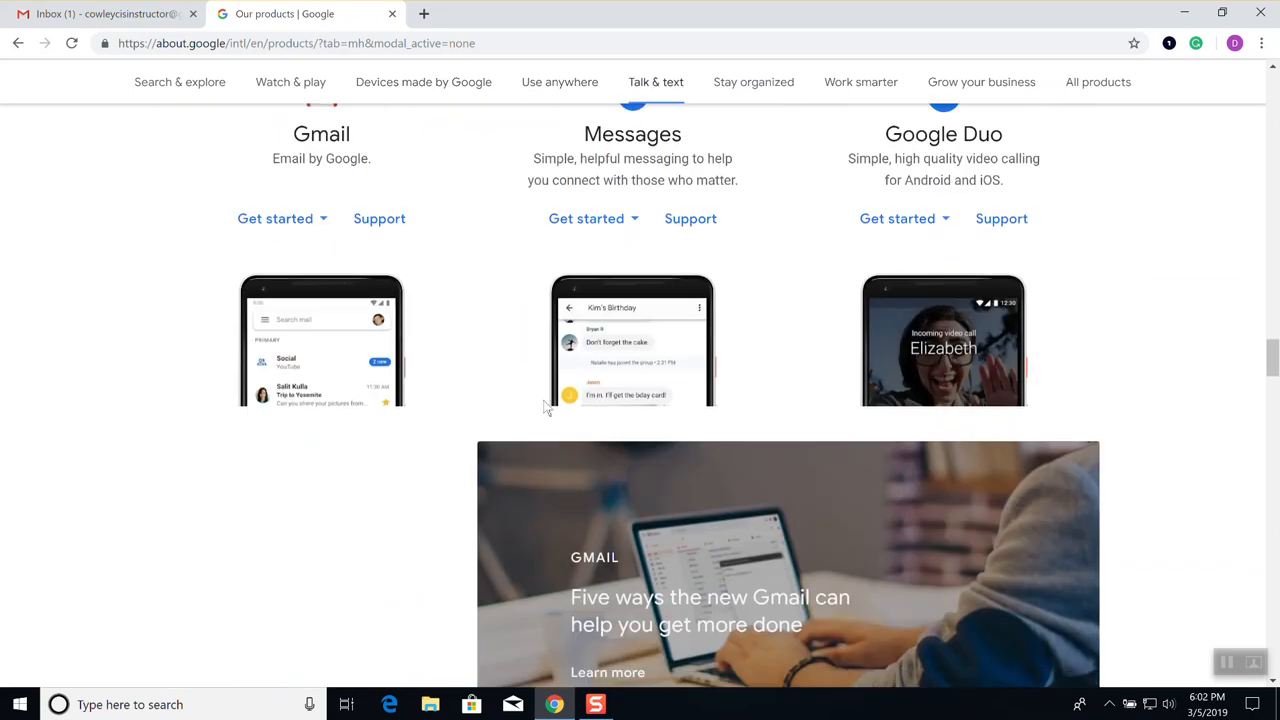
scroll(541, 413, down, 3)
scroll(541, 415, down, 6)
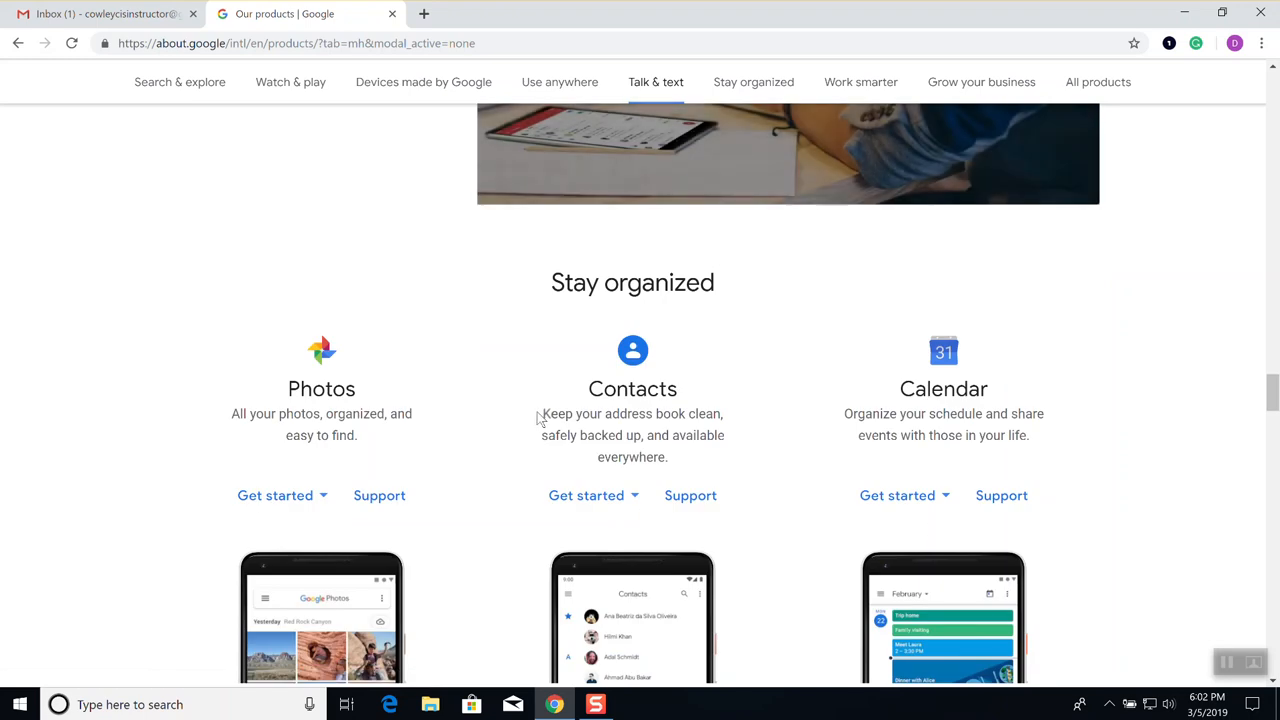
scroll(535, 420, down, 3)
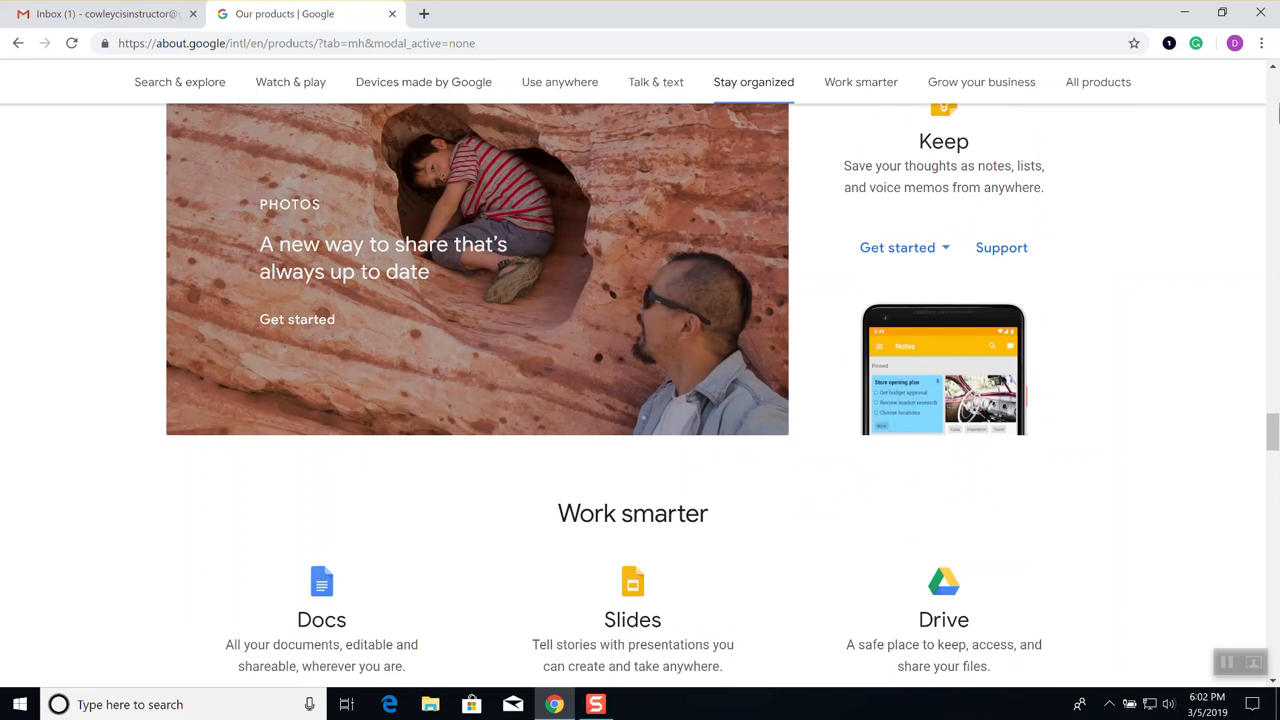
Switch to the All products catalogue and scroll until Sheets, Sites and Slides are visible
click(1098, 88)
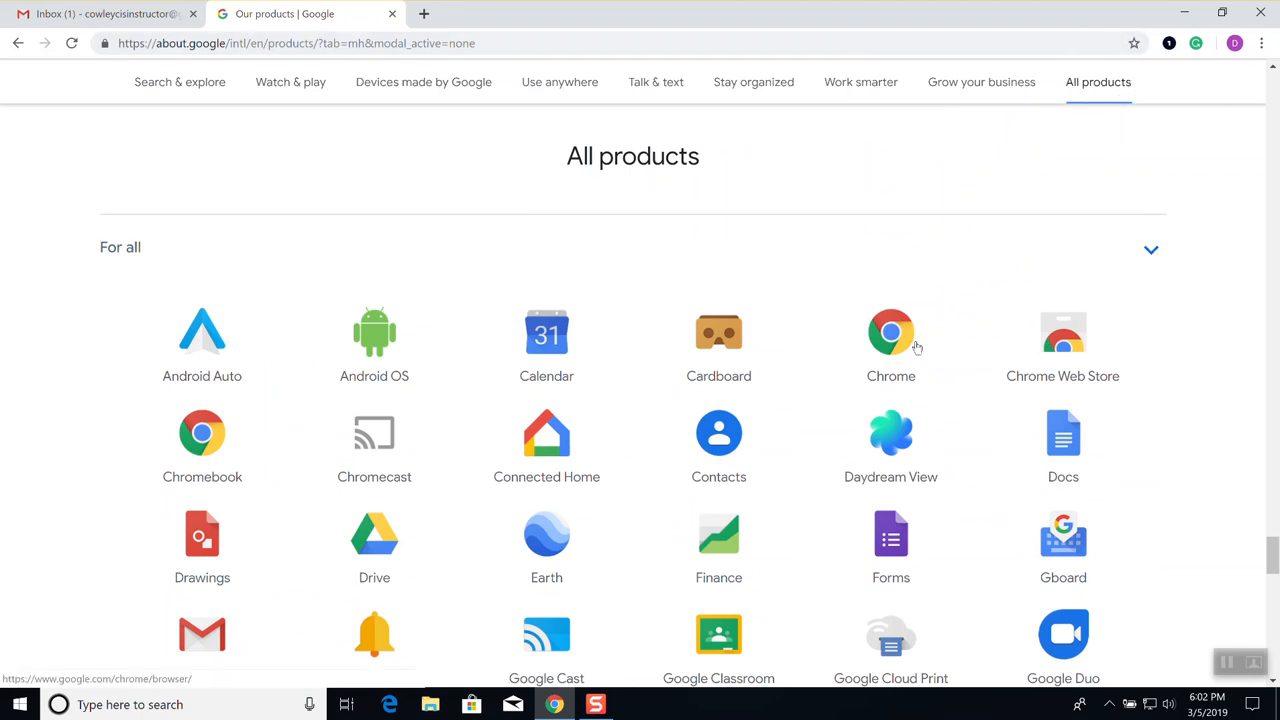
scroll(917, 347, down, 2)
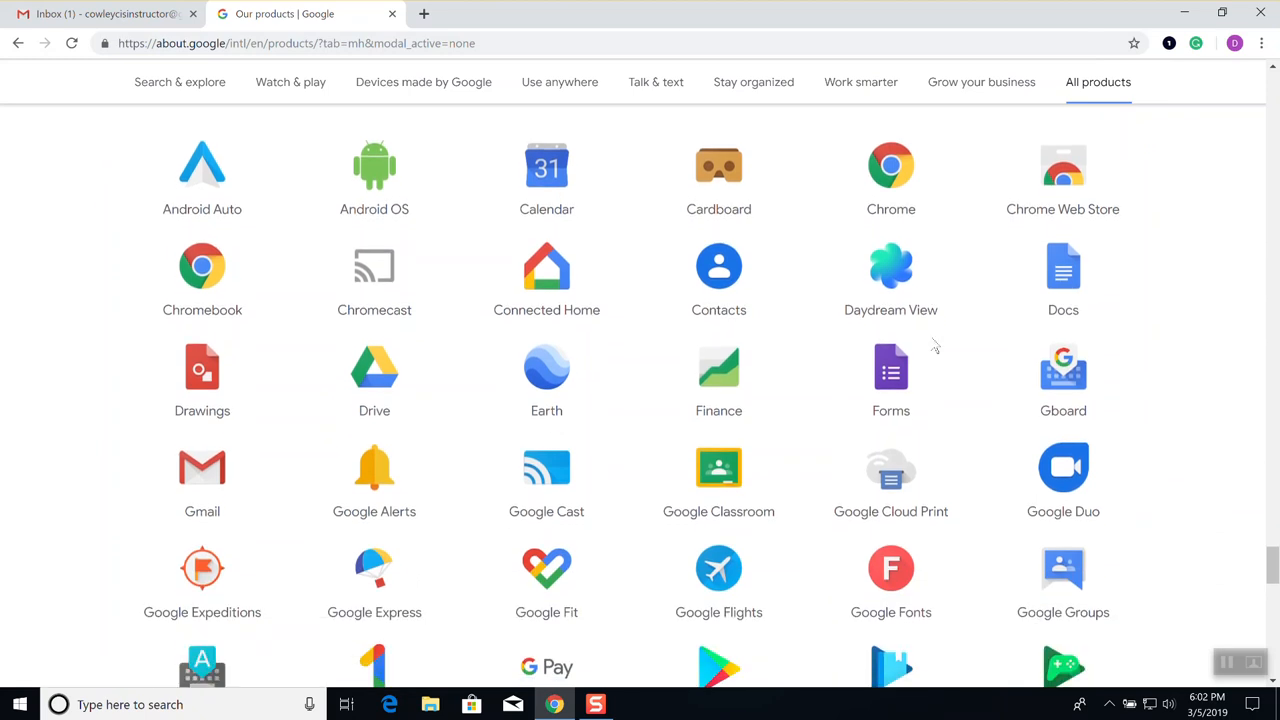
scroll(933, 345, down, 1)
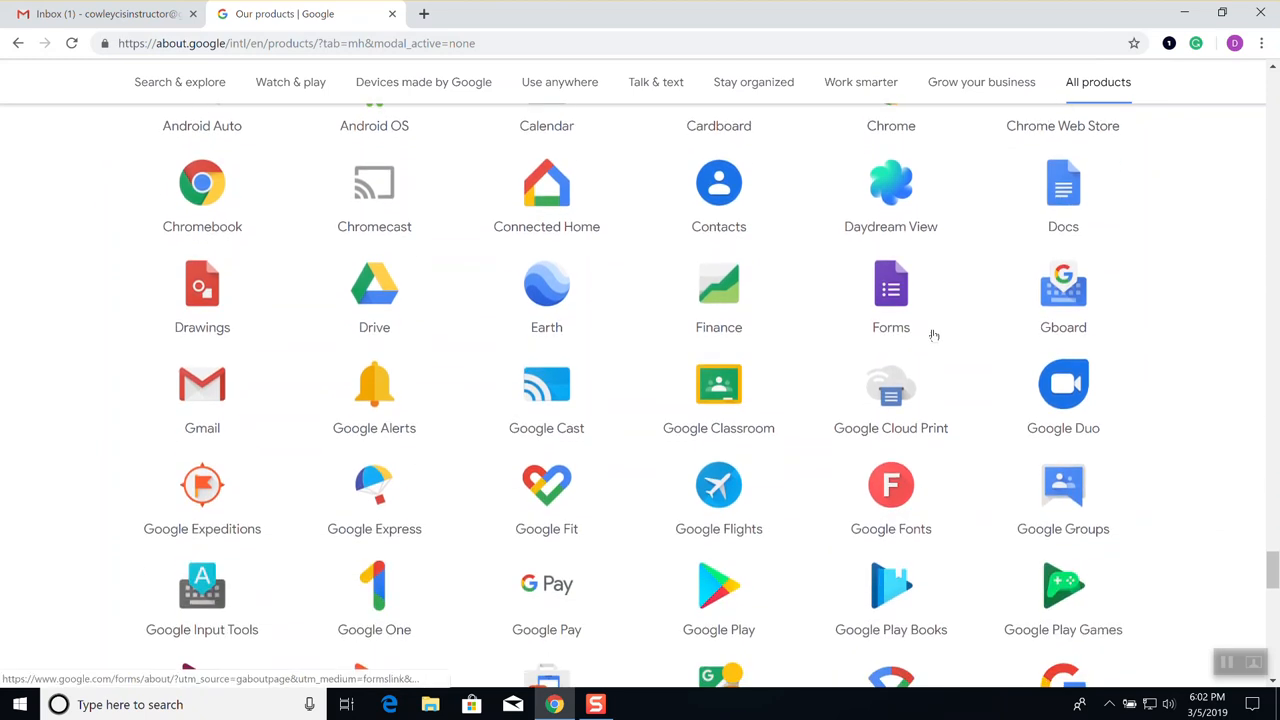
scroll(932, 337, down, 2)
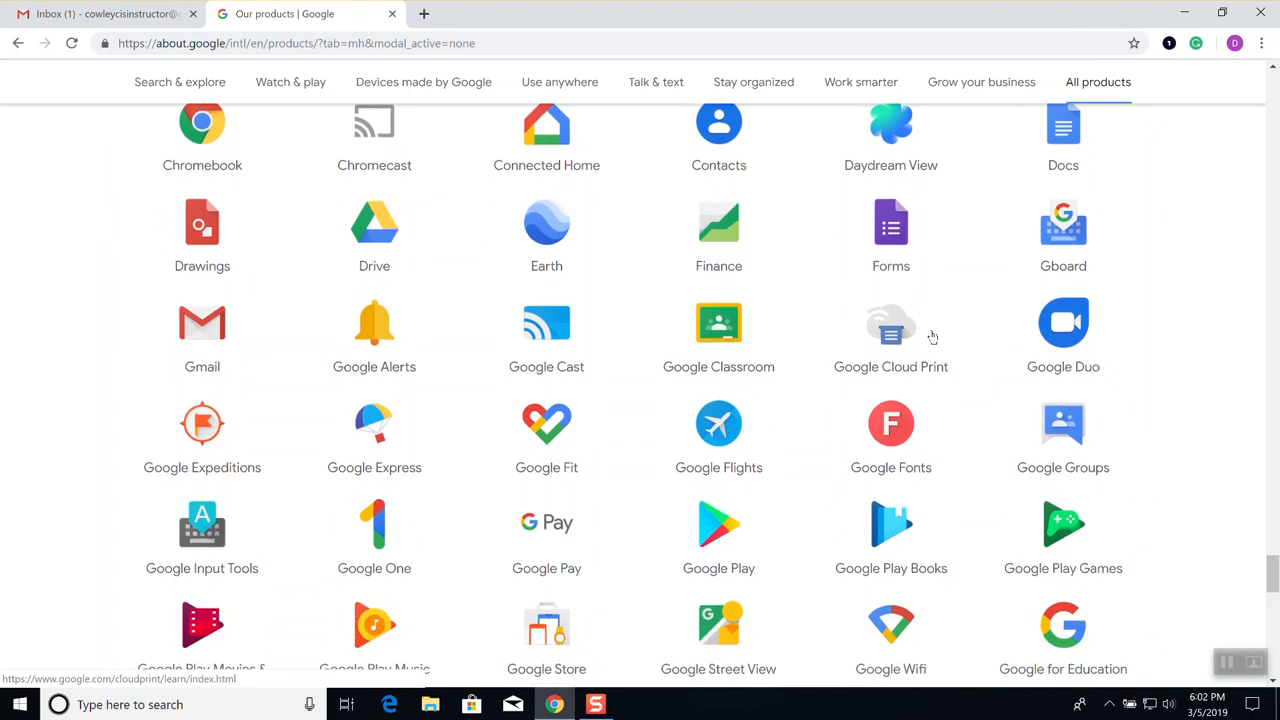
scroll(932, 337, down, 1)
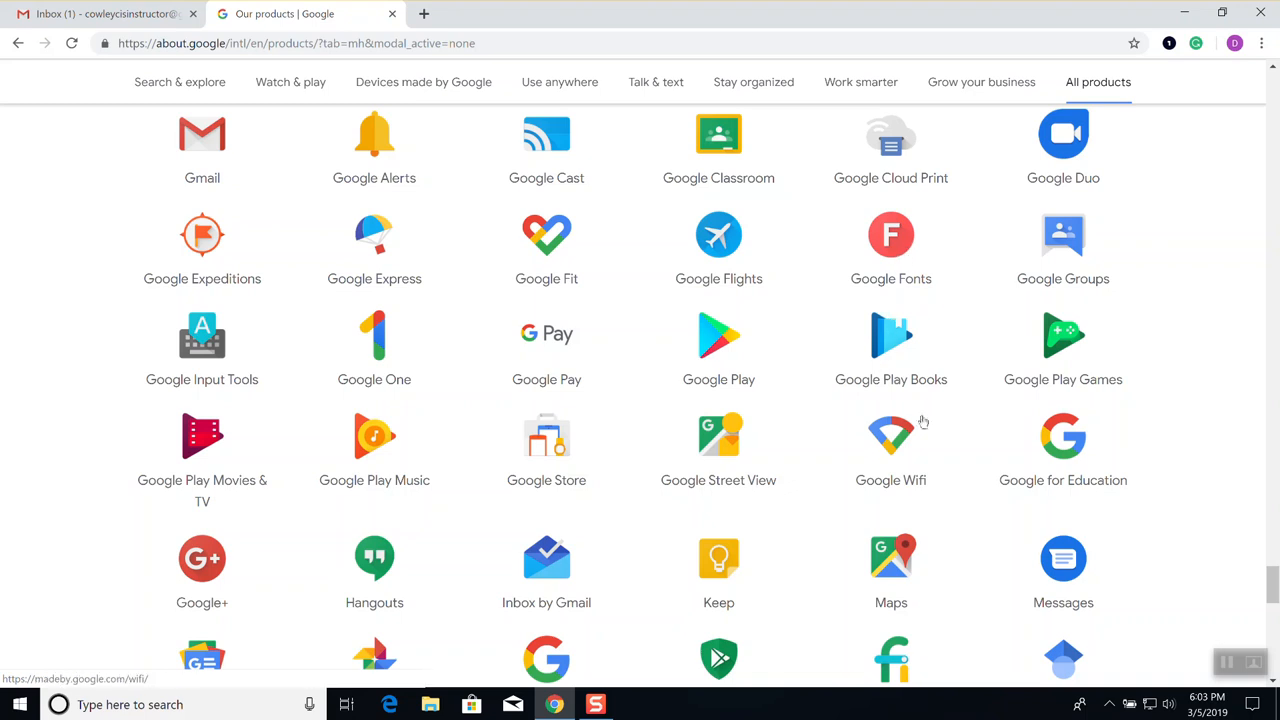
scroll(932, 418, down, 1)
scroll(932, 416, down, 1)
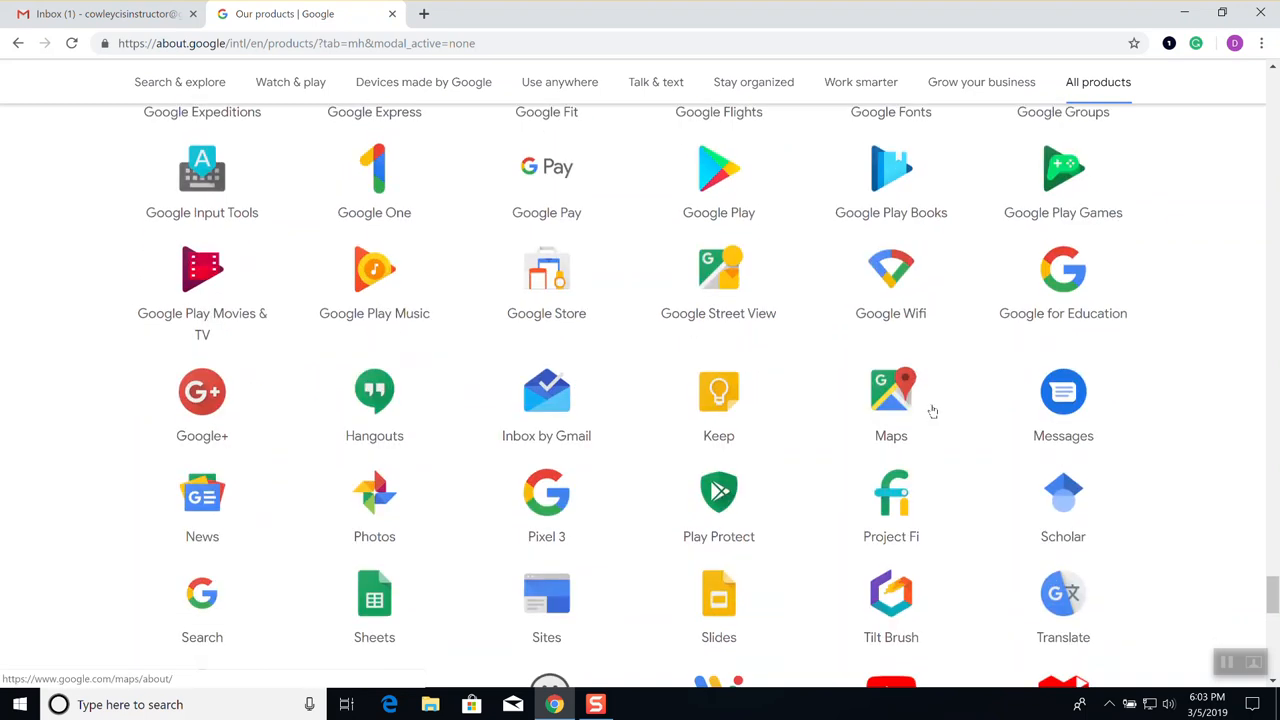
scroll(889, 443, down, 1)
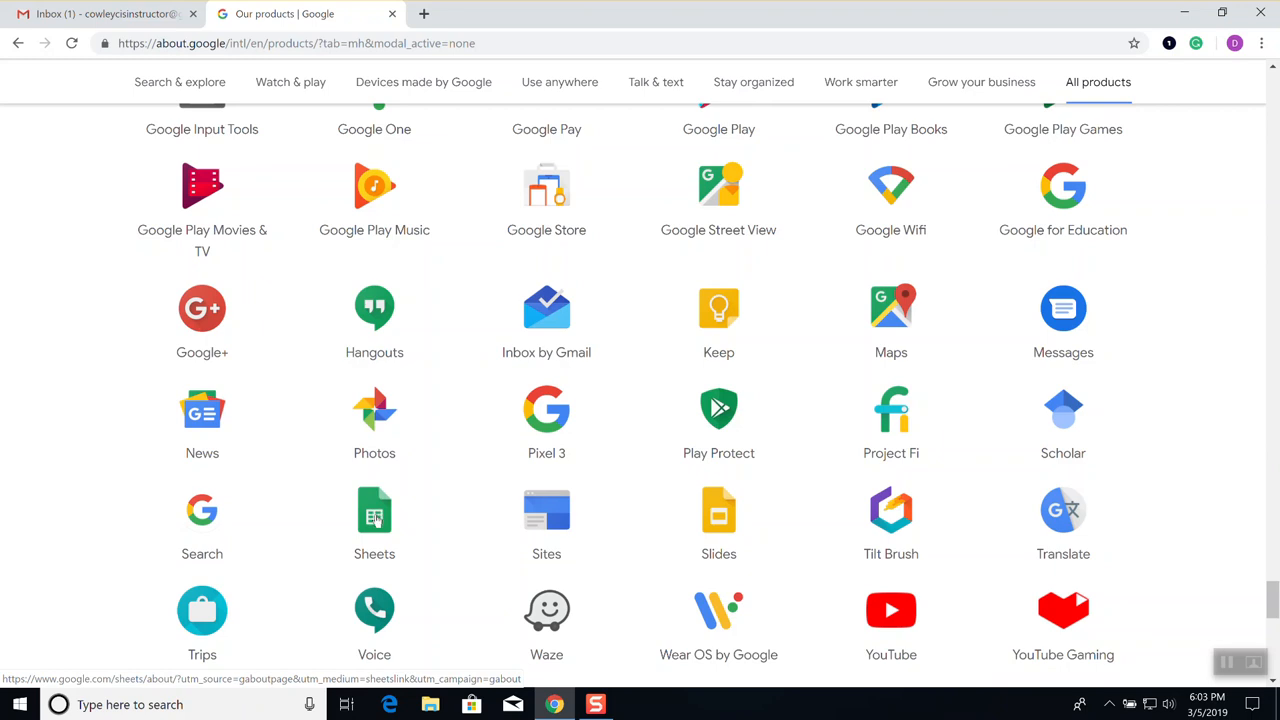
Open the Sheets product page in a new tab from the All products list
click(376, 520)
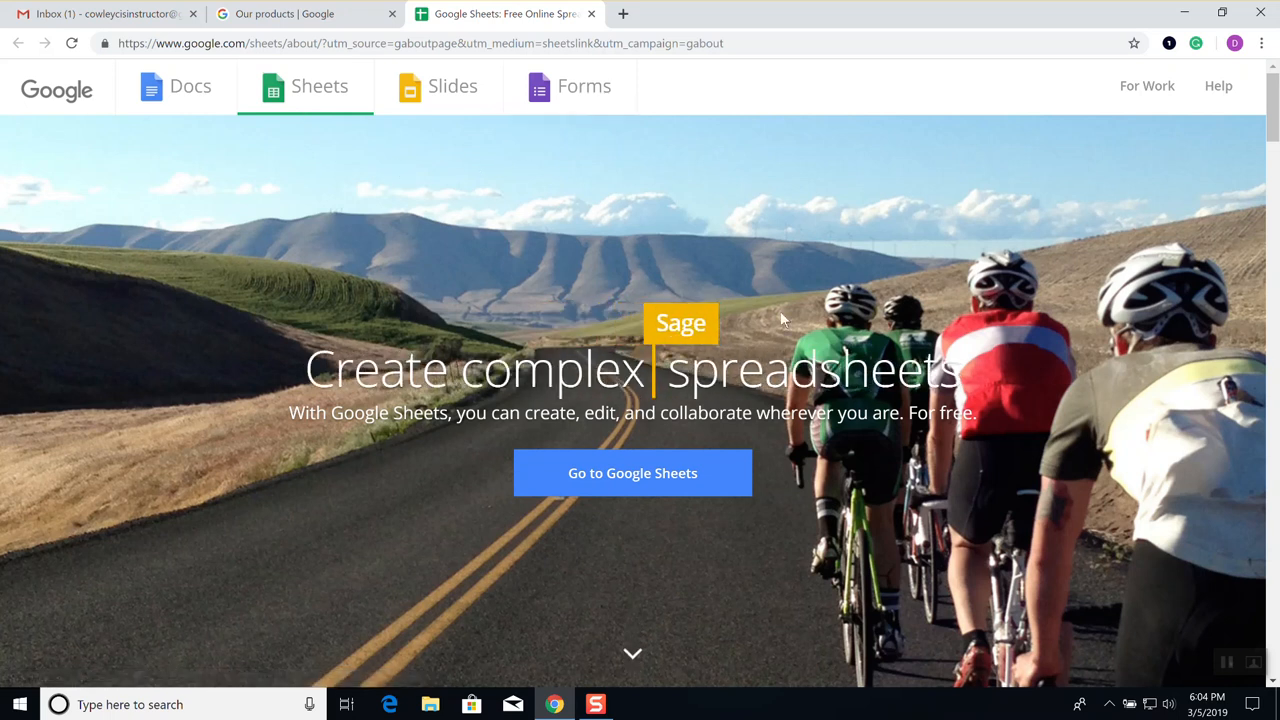
Go to the Google Sheets home page with Blank, To-do list and budget templates
click(671, 476)
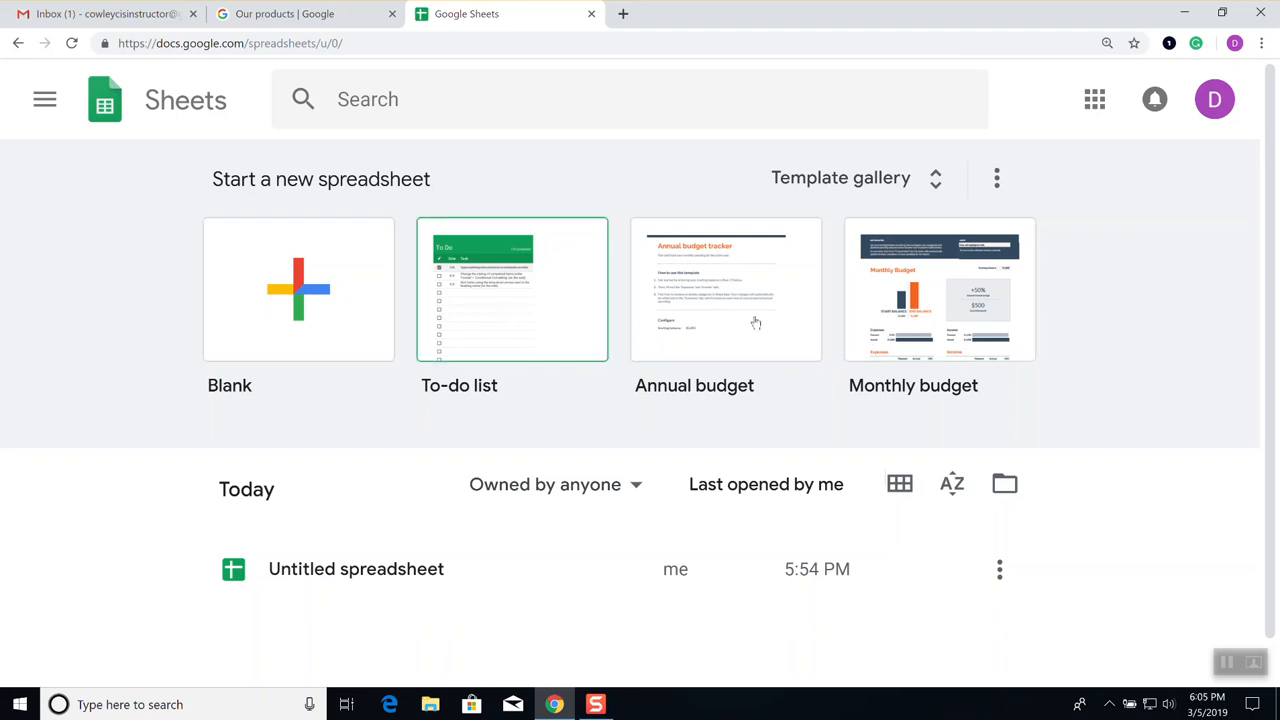
Start a new spreadsheet from the Blank template tile
click(300, 276)
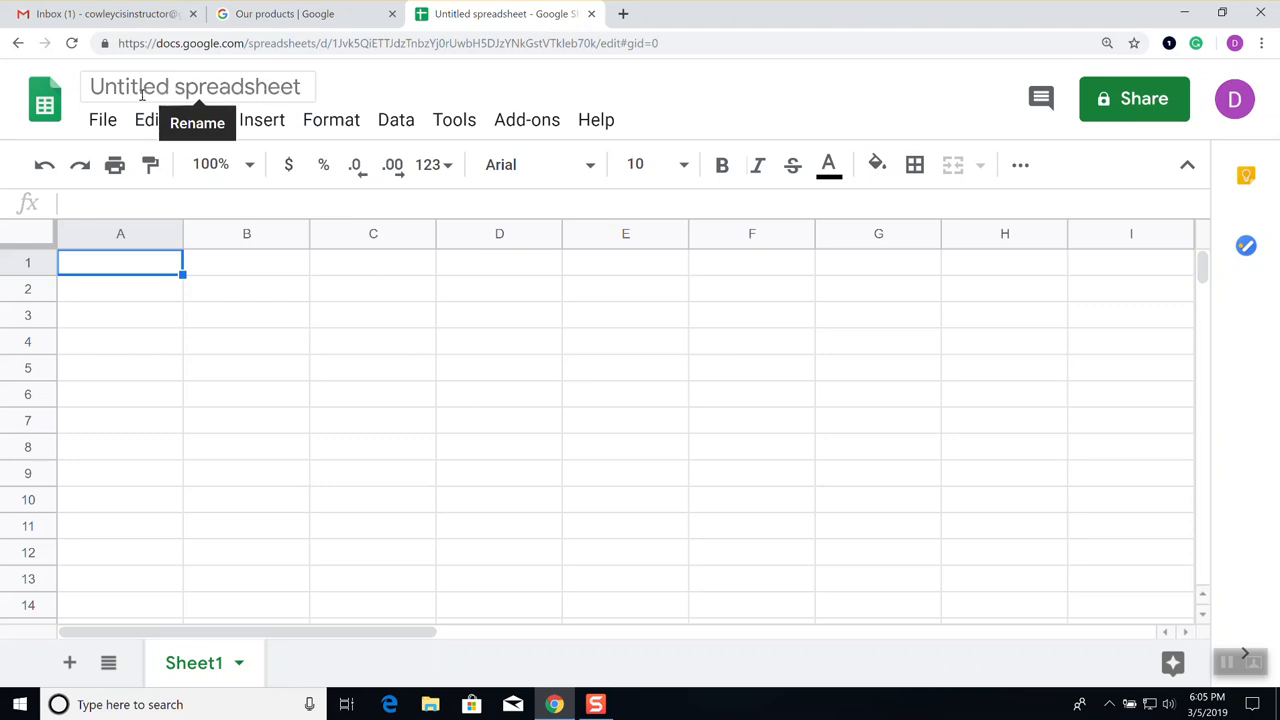
Rename the untitled spreadsheet to 'Sales 2019' and go back to the Sheets home page
click(187, 90)
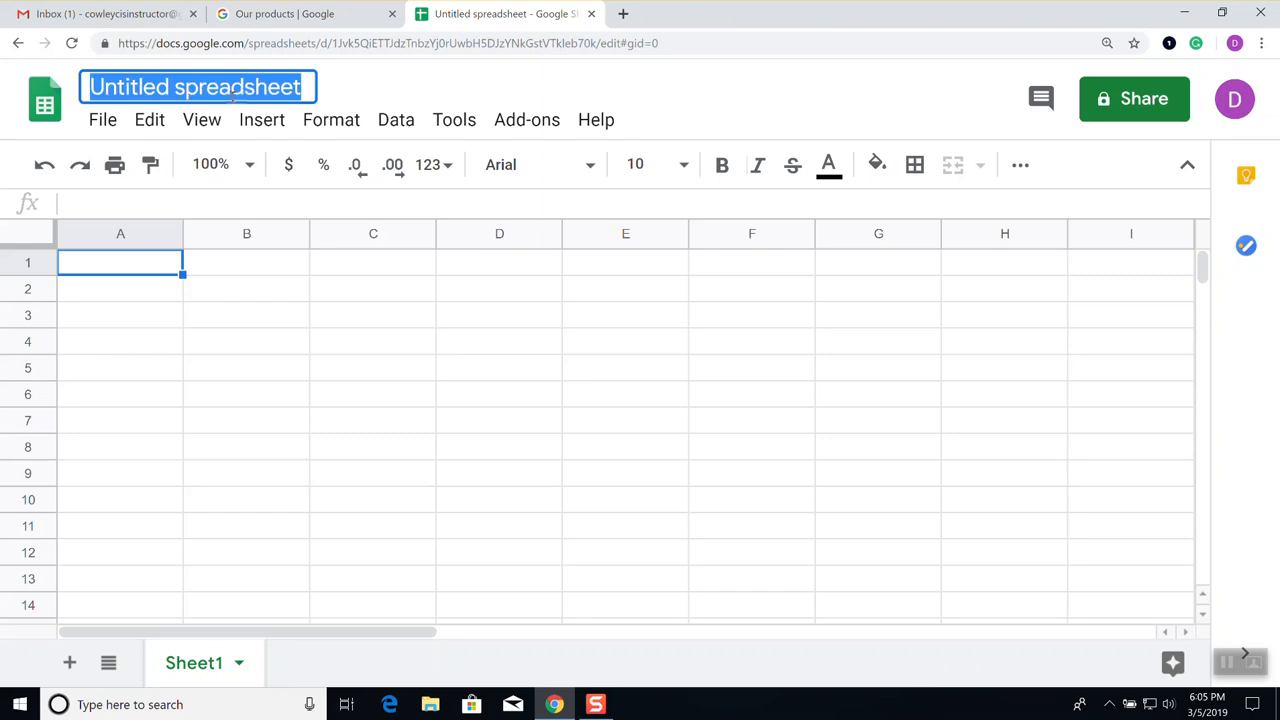
click(221, 90)
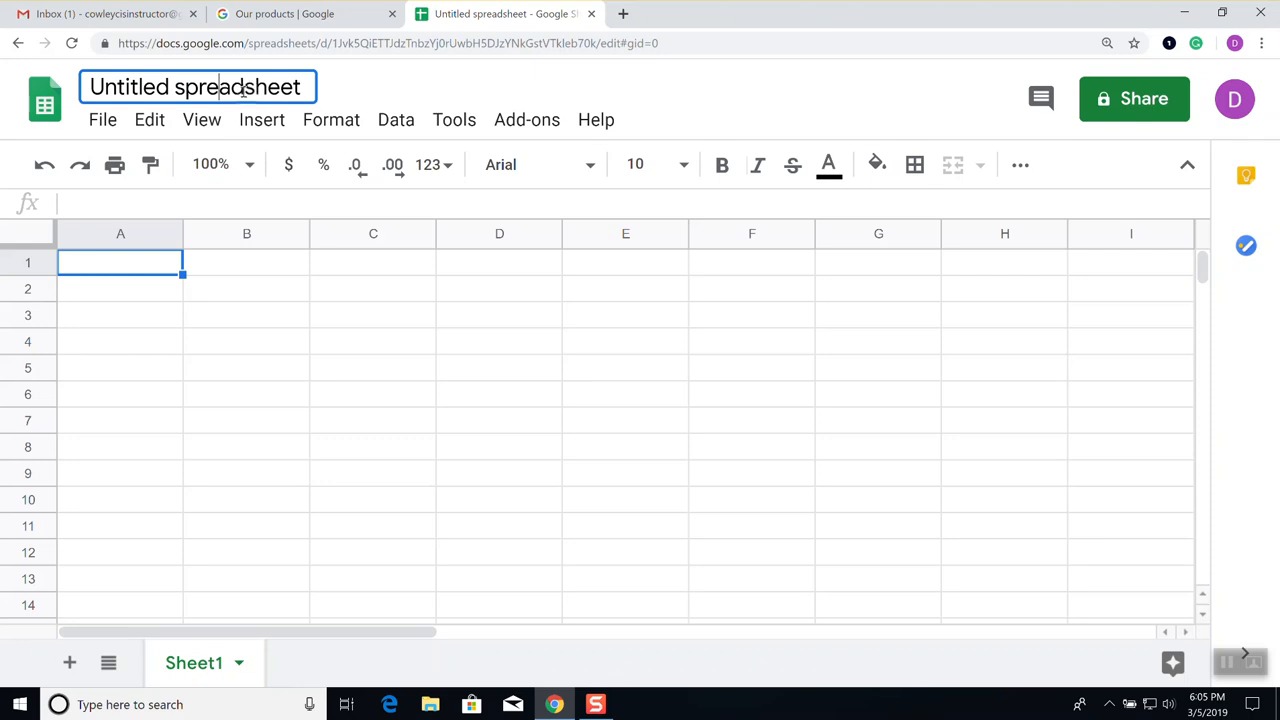
key(BackSpace)
key(BackSpace)
key(BackSpace)
key(BackSpace)
key(BackSpace)
key(BackSpace)
key(BackSpace)
key(BackSpace)
key(BackSpace)
key(BackSpace)
key(BackSpace)
key(BackSpace)
key(BackSpace)
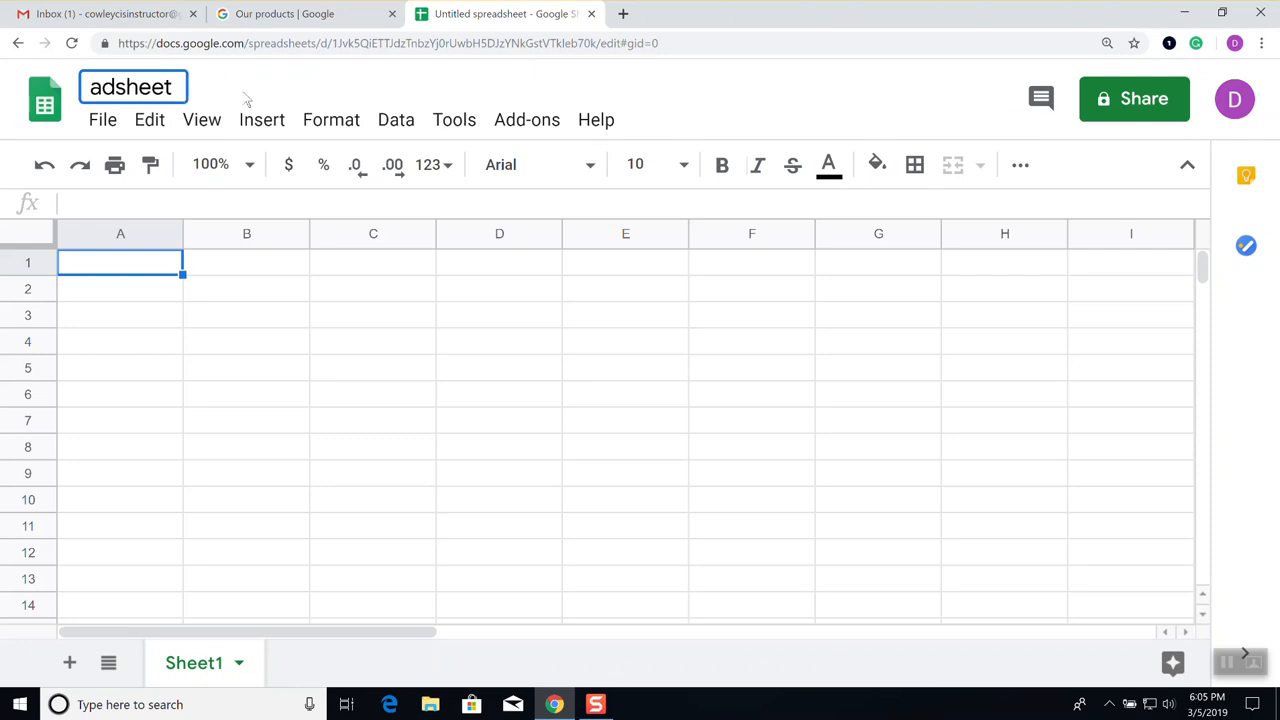
key(Delete)
key(Delete)
key(Delete)
key(Delete)
key(Delete)
key(Delete)
key(Delete)
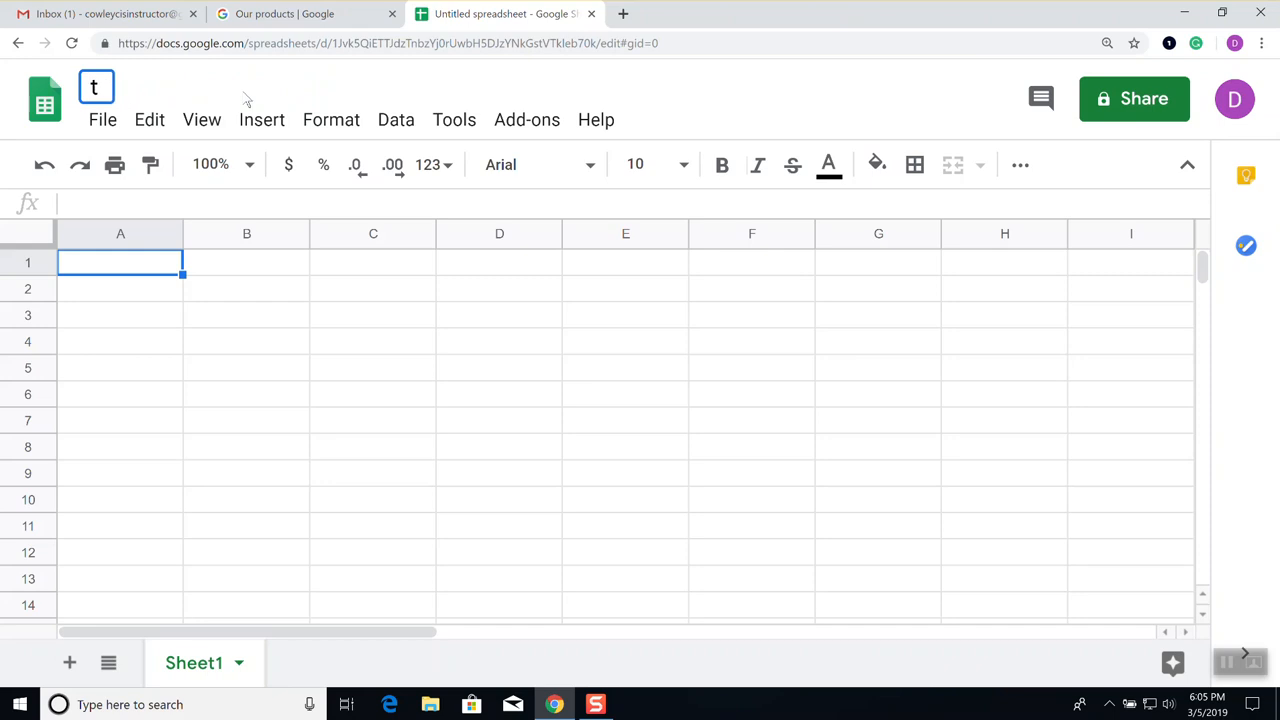
text(Sales 2019)
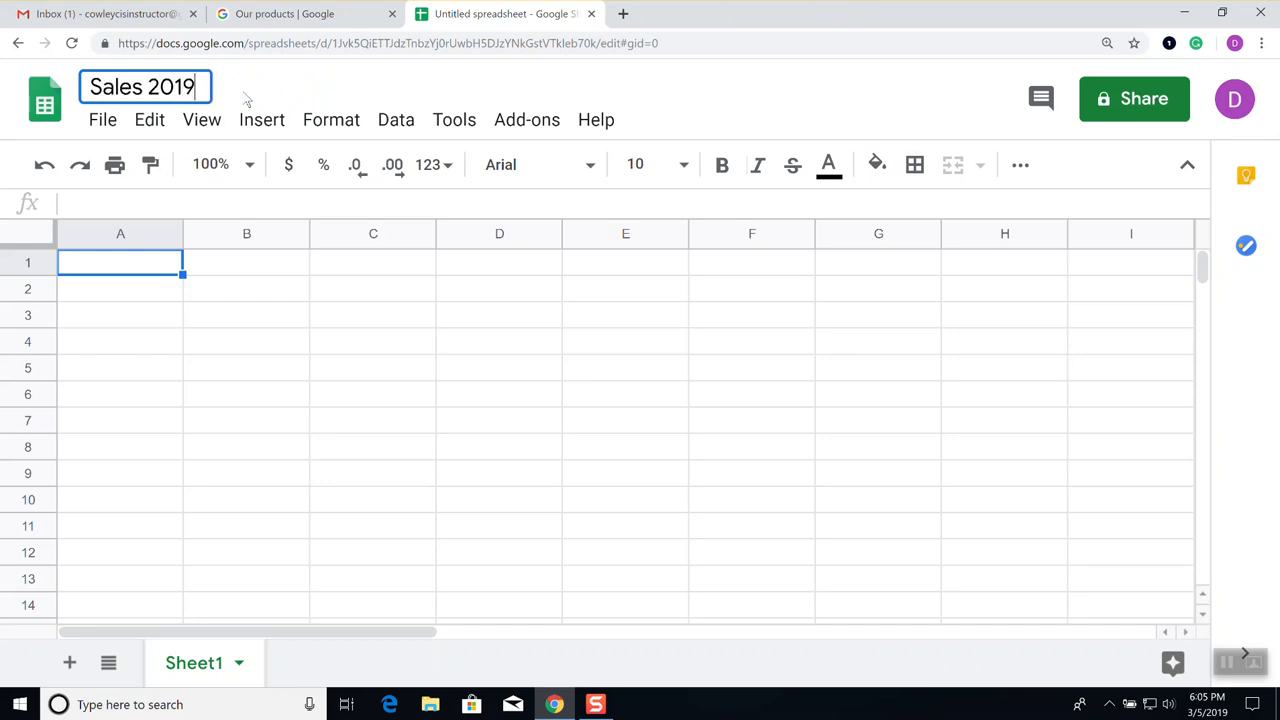
key(Return)
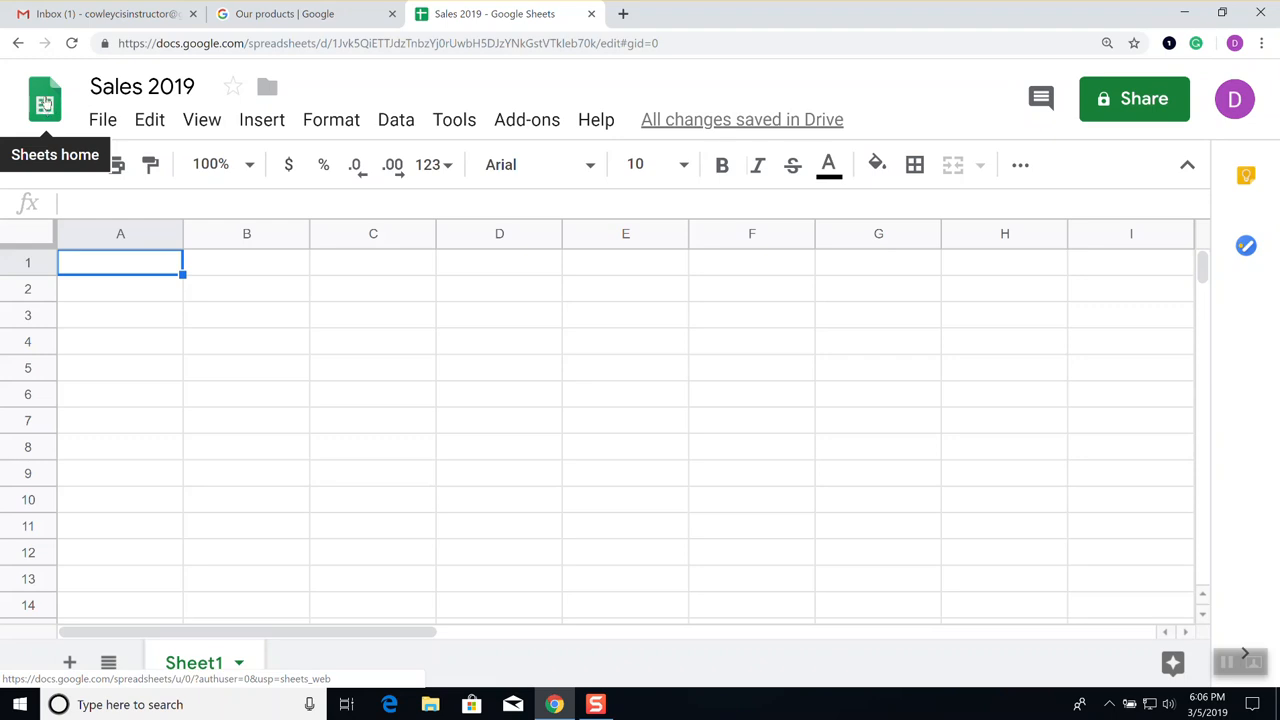
click(45, 104)
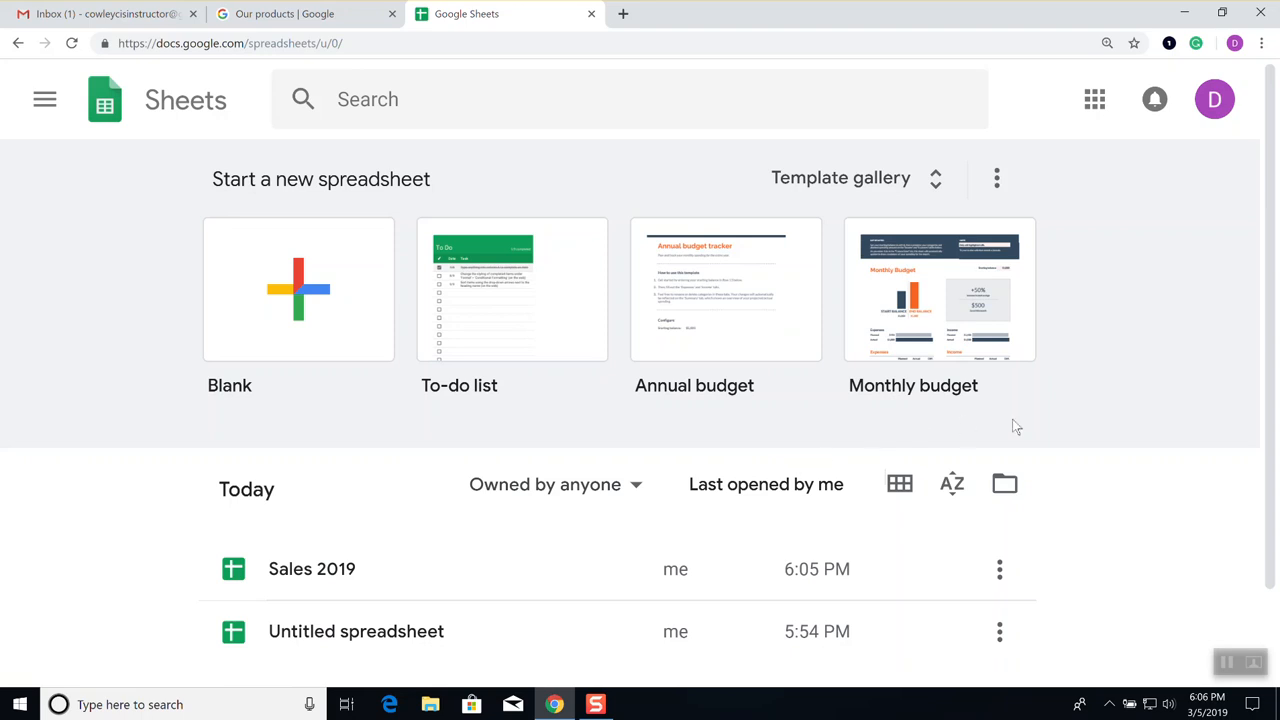
scroll(1194, 512, down, 2)
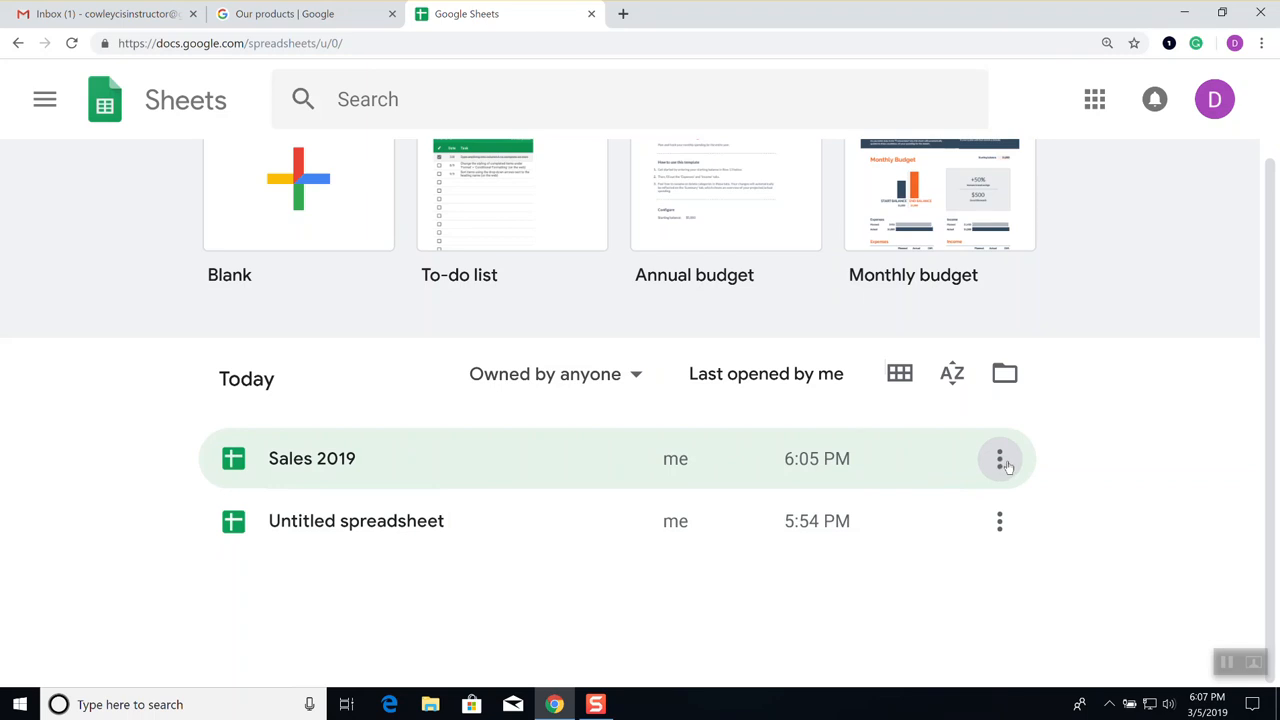
click(1000, 460)
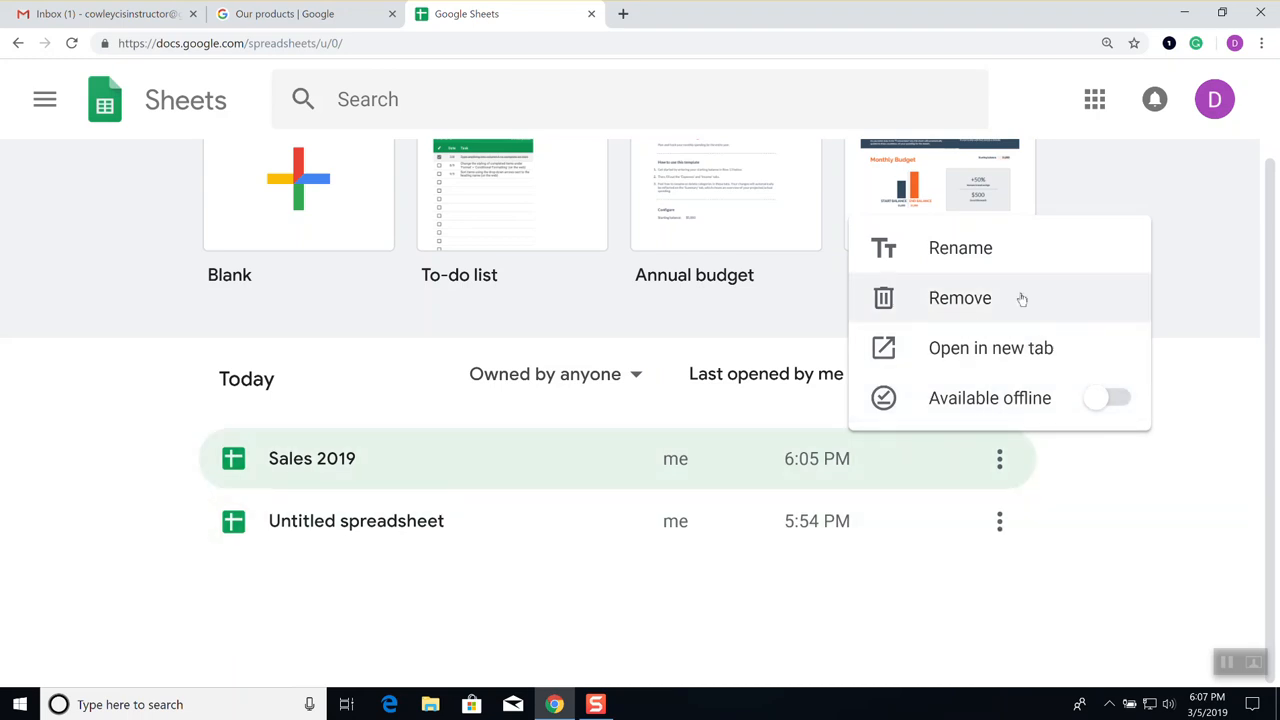
click(1128, 474)
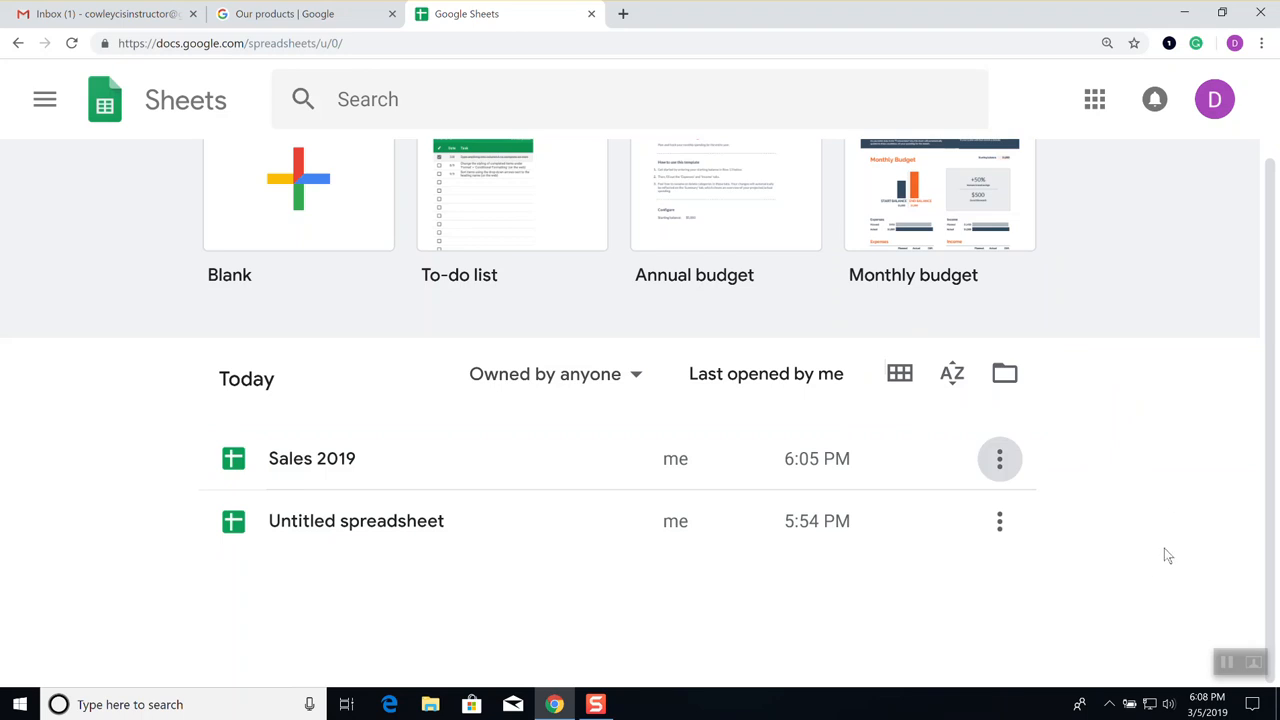
Open Sales 2019 and enter January in cell A1
click(336, 465)
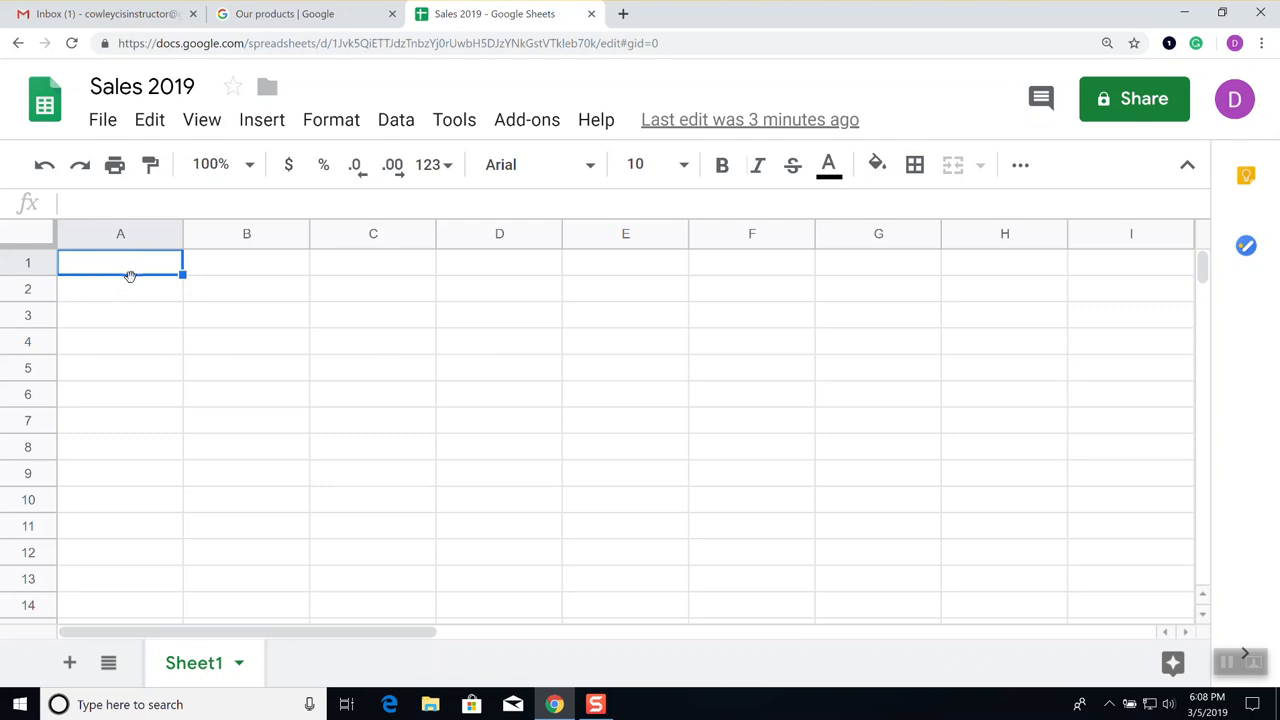
text(Jana)
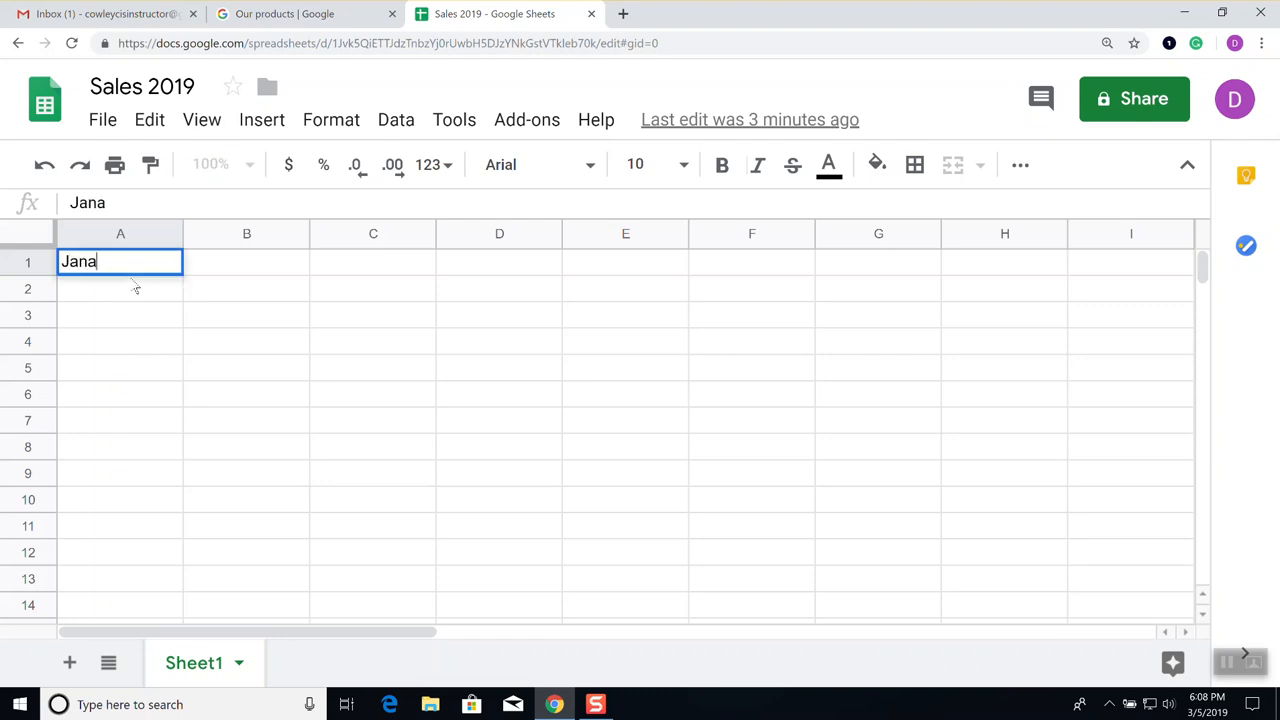
key(BackSpace)
text(uary)
key(Return)
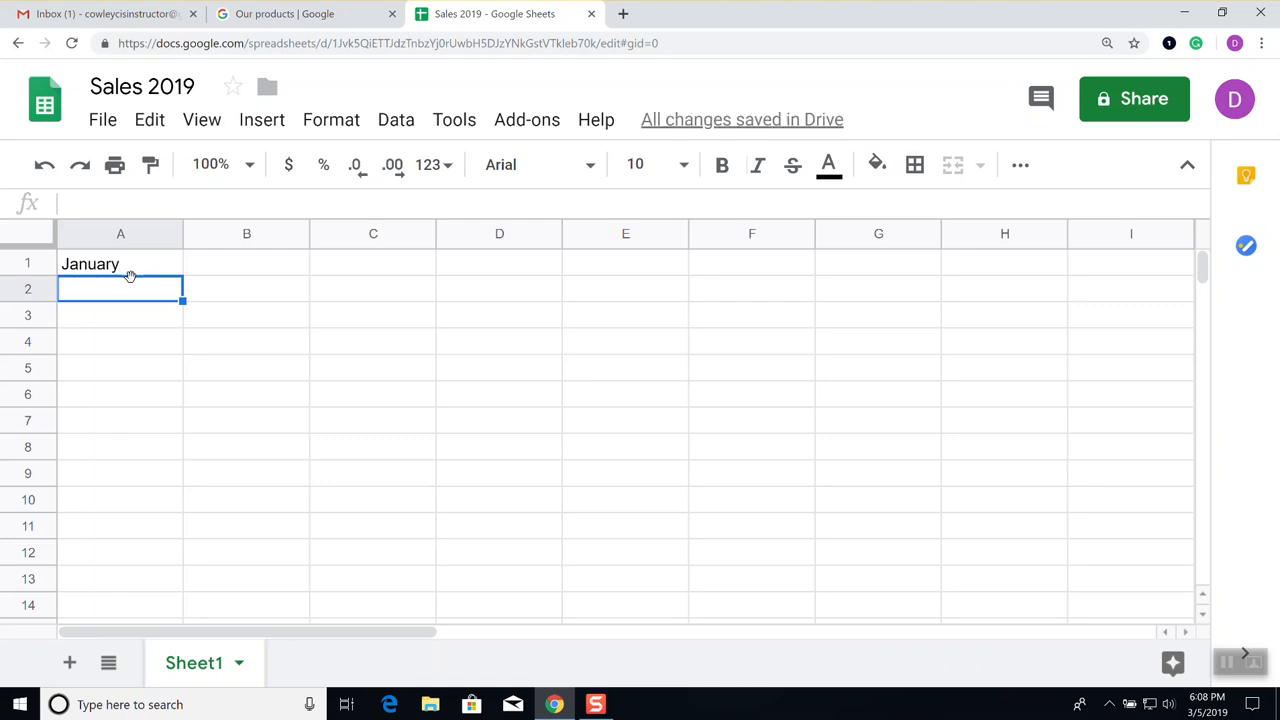
Enter 1000, 2000, 3000 and 4000 in cells A2 through A5
text(1000)
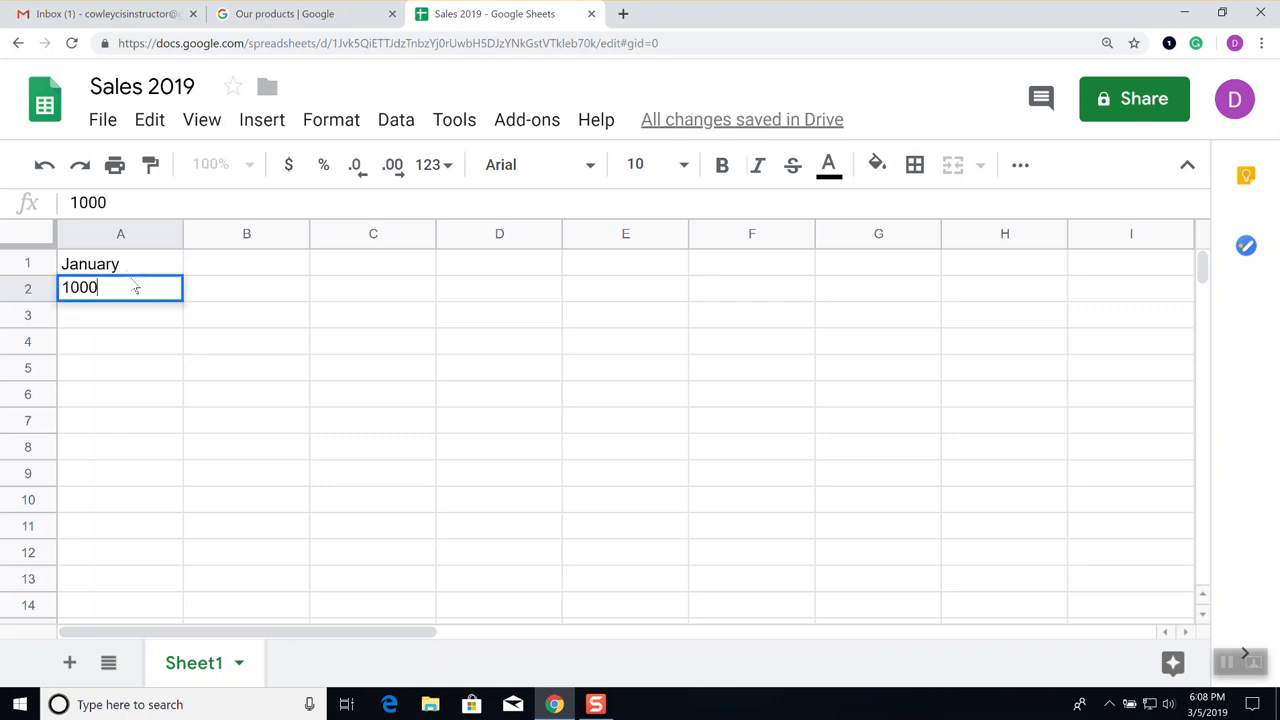
key(Return)
text(2000)
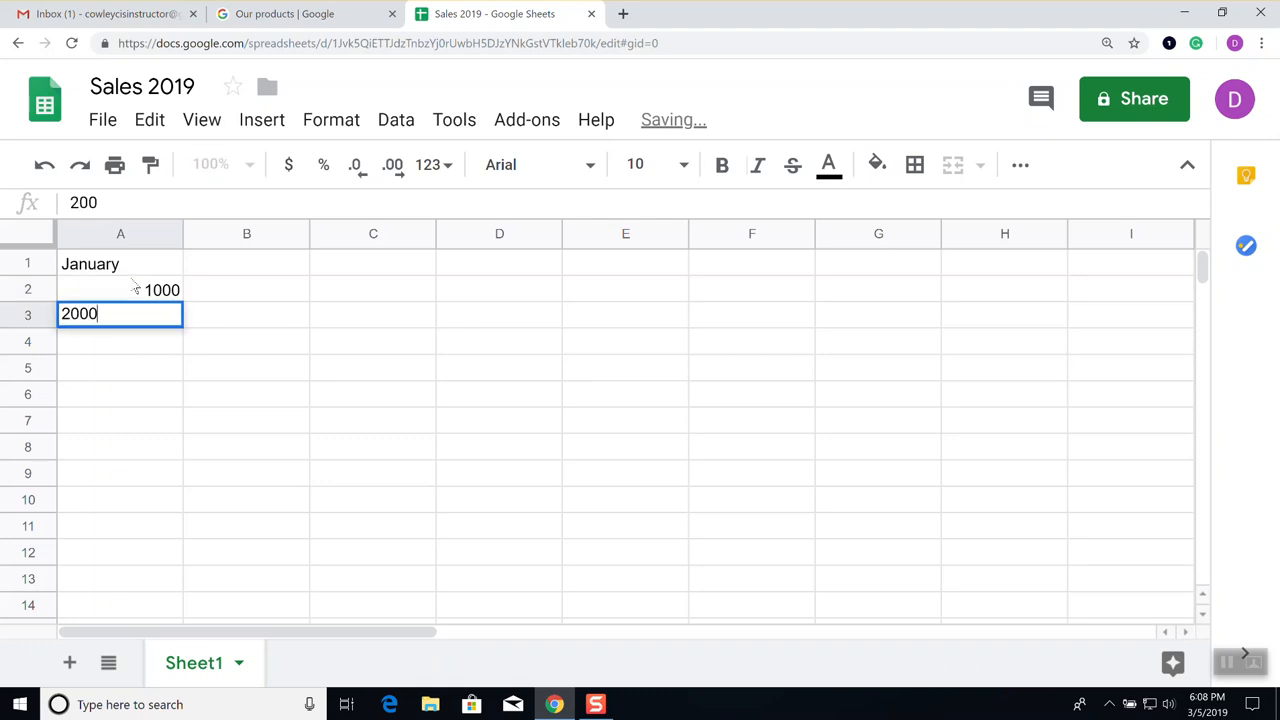
key(Return)
text(3000)
key(Return)
text(4000)
key(Return)
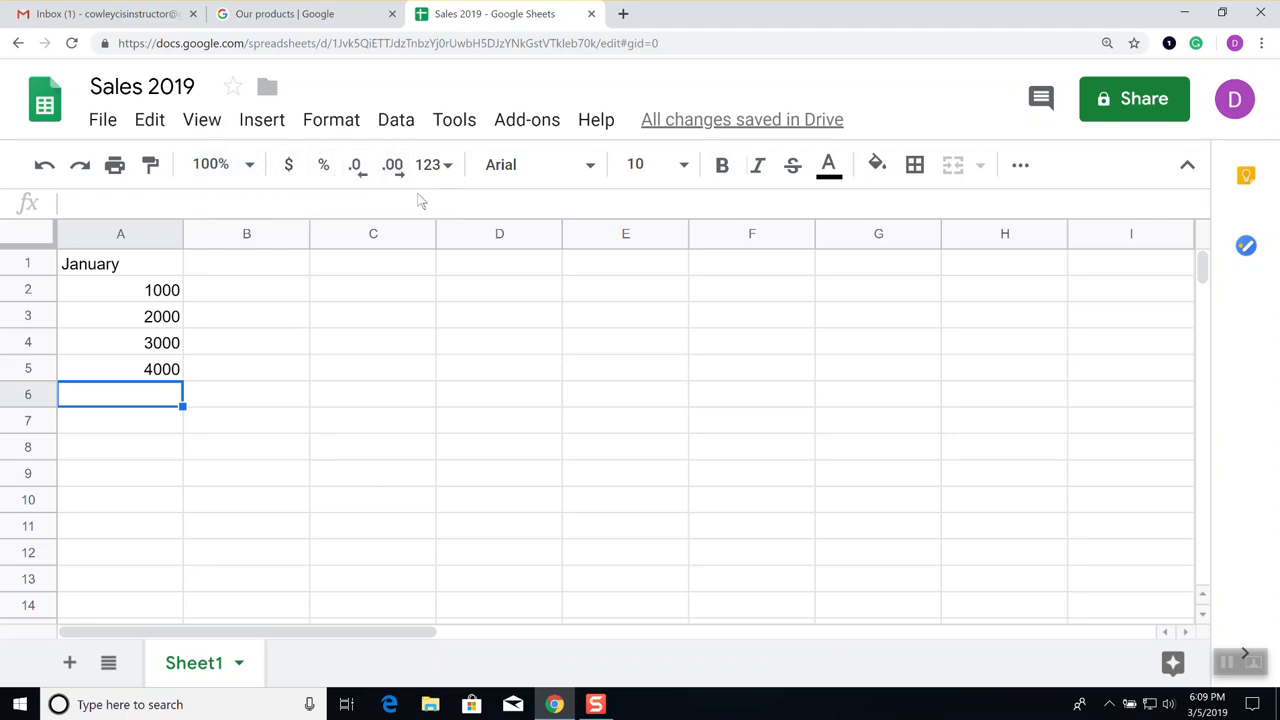
mouse_move(735, 121)
key(Up)
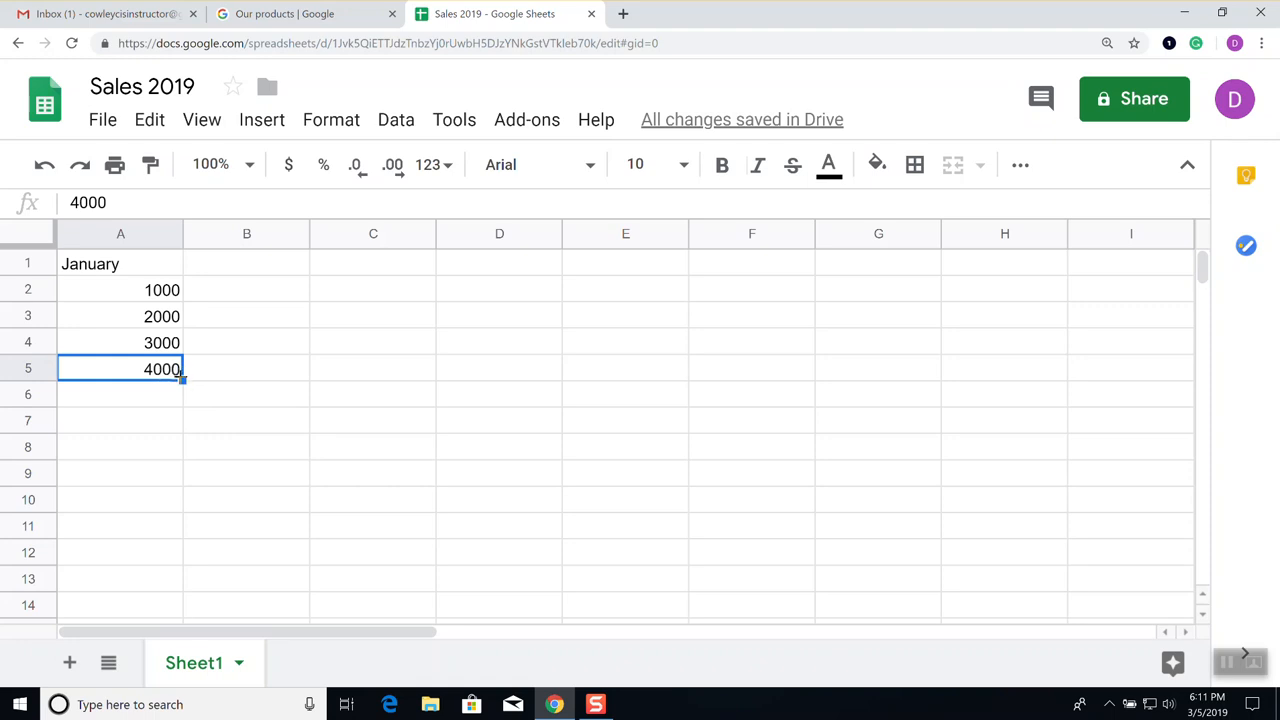
key(Delete)
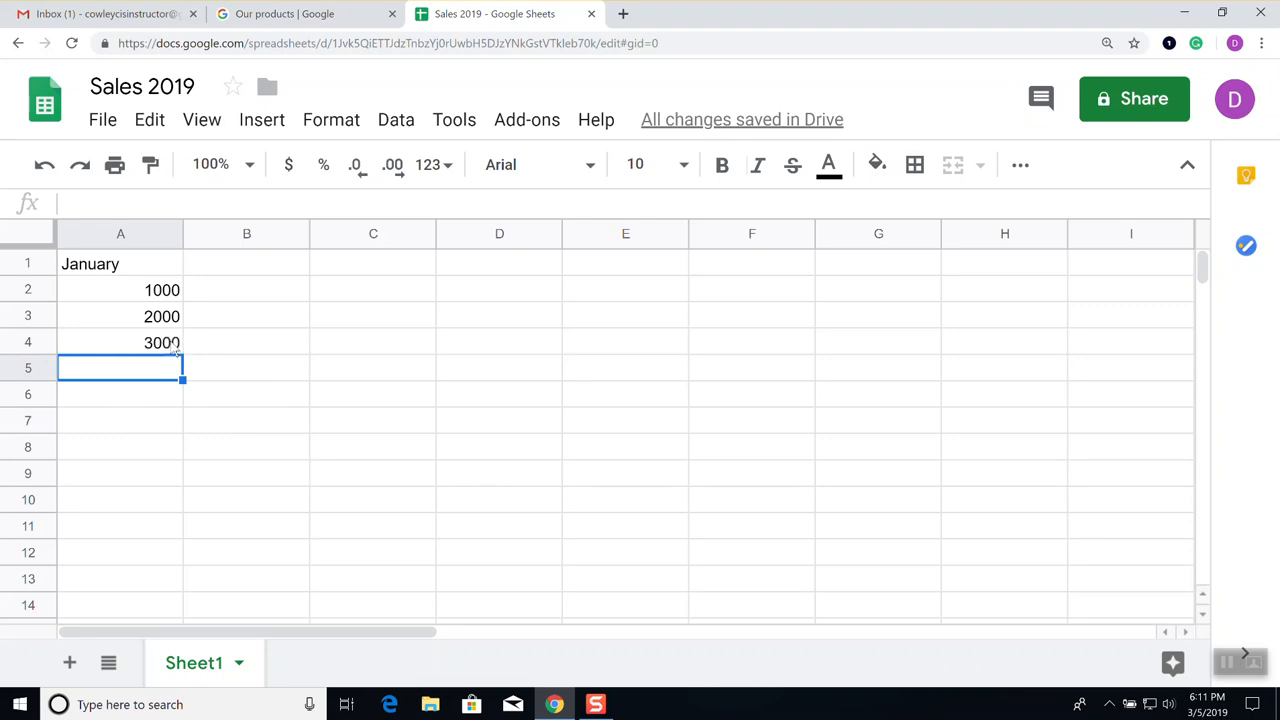
click(150, 398)
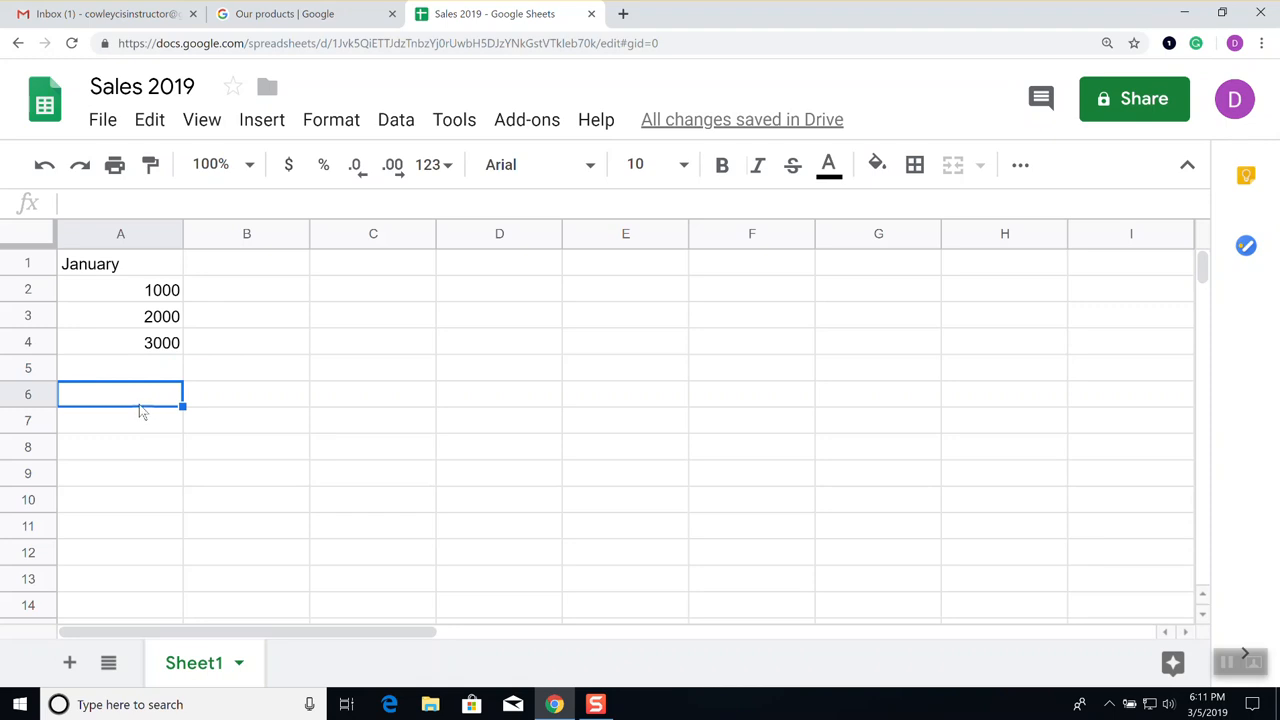
click(44, 168)
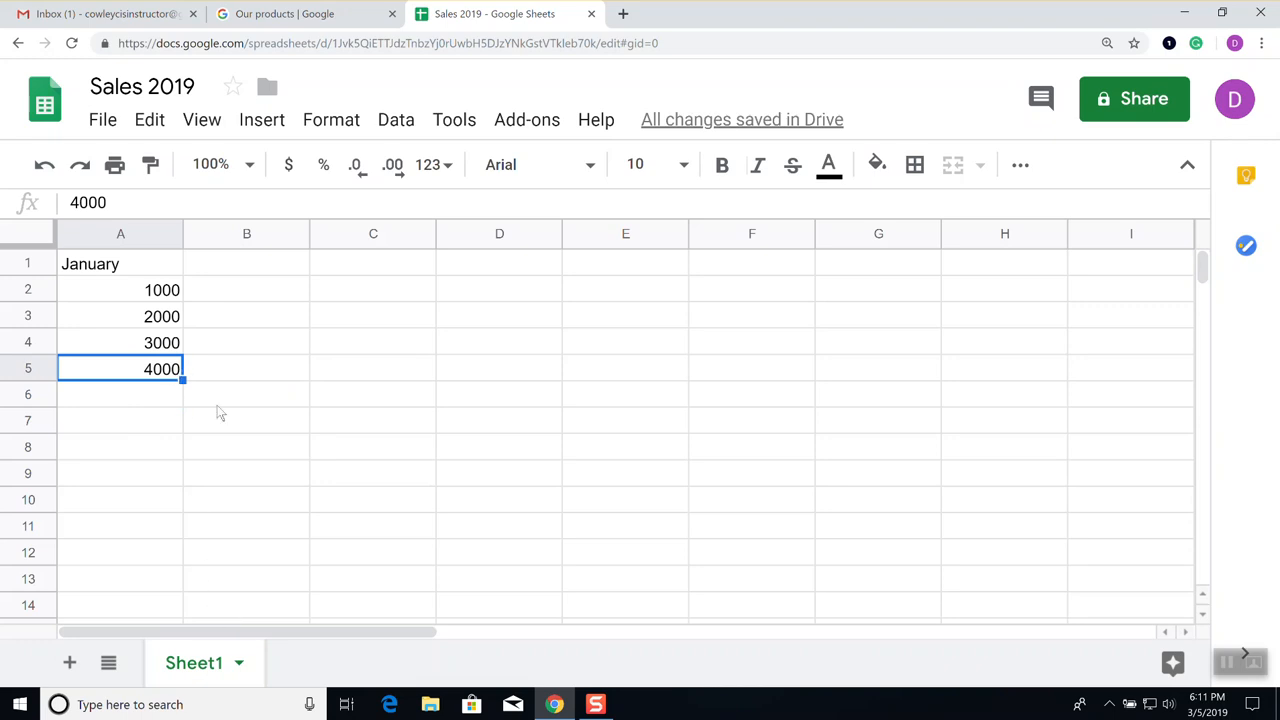
click(129, 394)
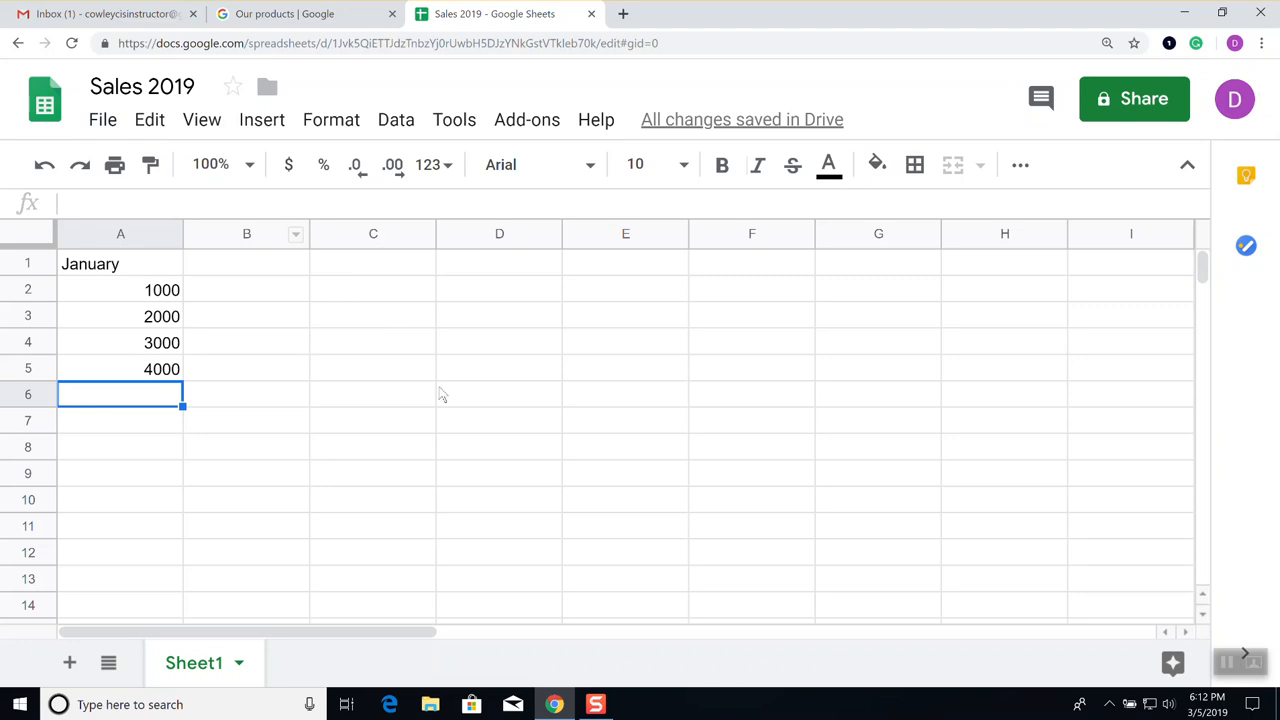
Zoom the sheet to 150% and select cell A2 containing 1000
click(250, 166)
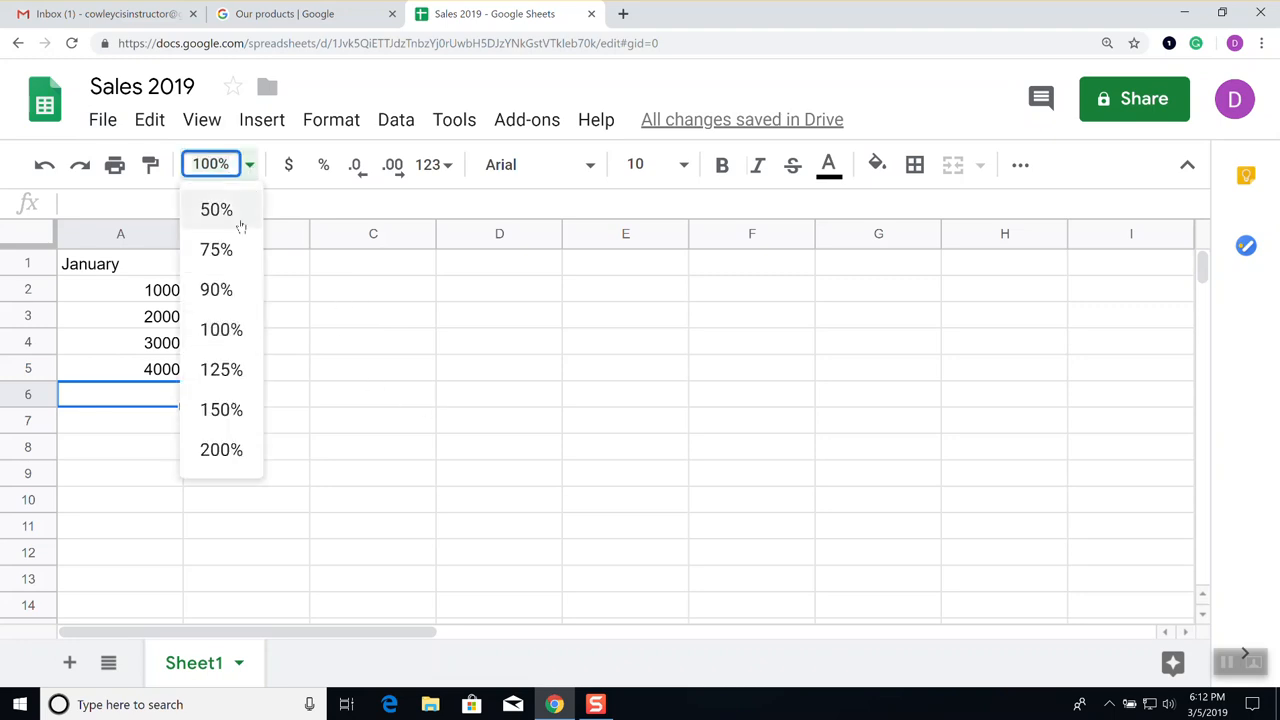
click(231, 418)
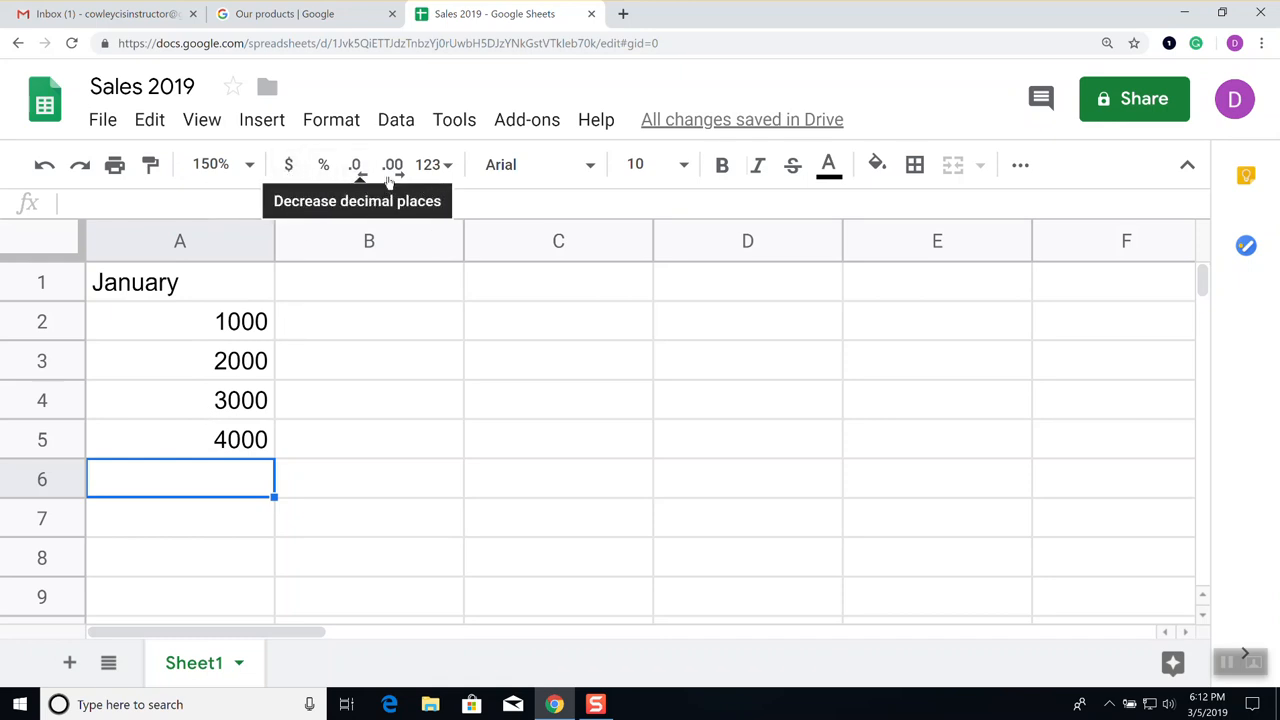
click(232, 330)
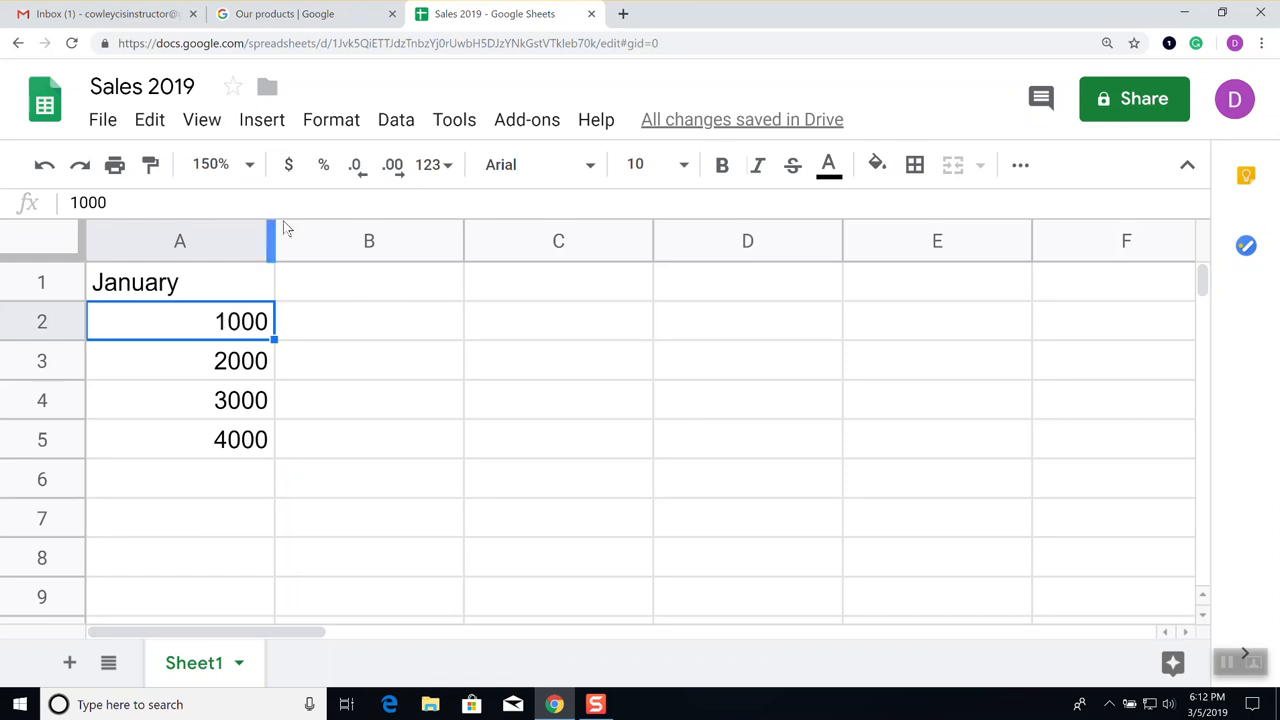
Format A2 as currency ($1,000.00), then switch it to percent (100000.00%)
click(289, 166)
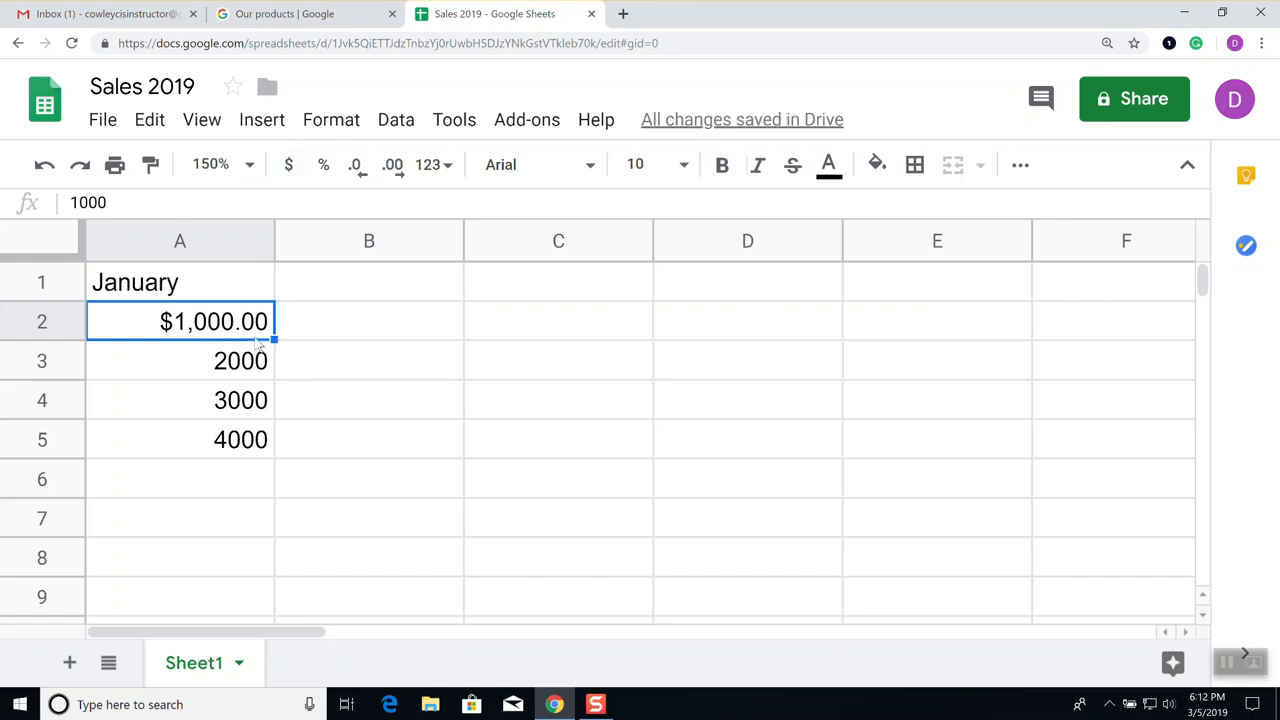
click(326, 165)
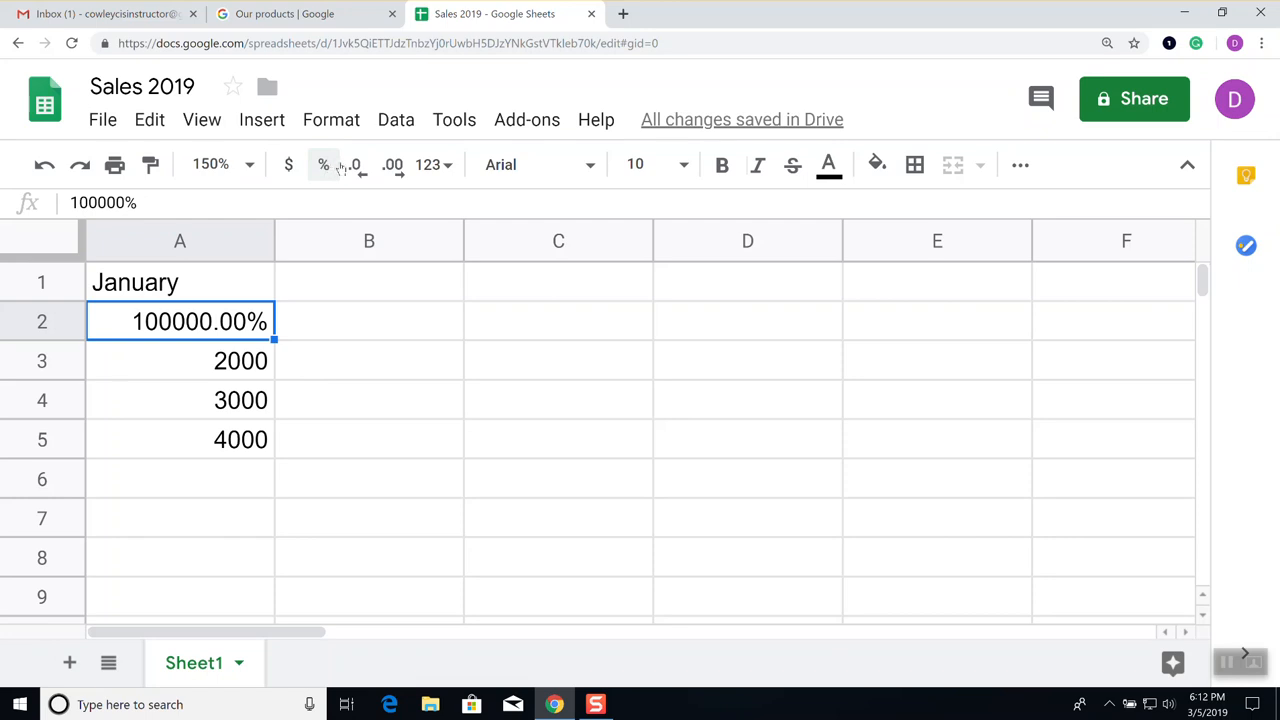
Apply the Financial number format to A2 so it reads 1,000.00 instead of a percentage
click(449, 168)
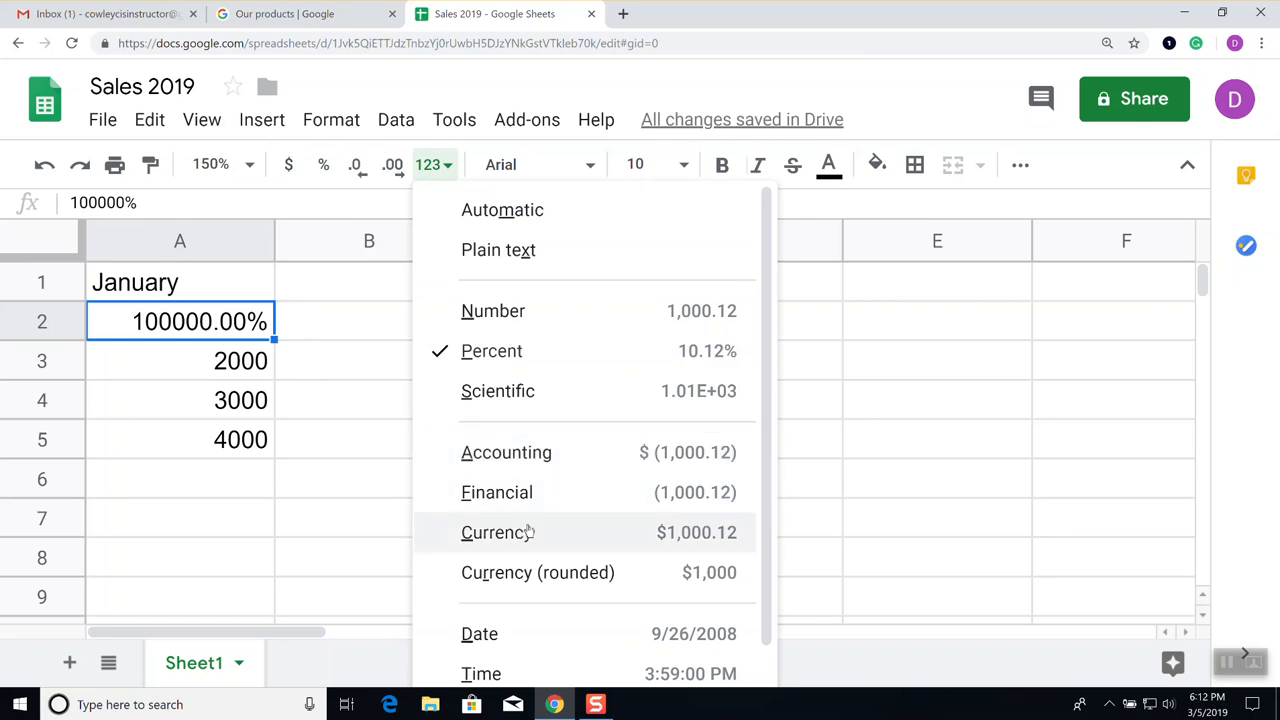
scroll(576, 591, down, 2)
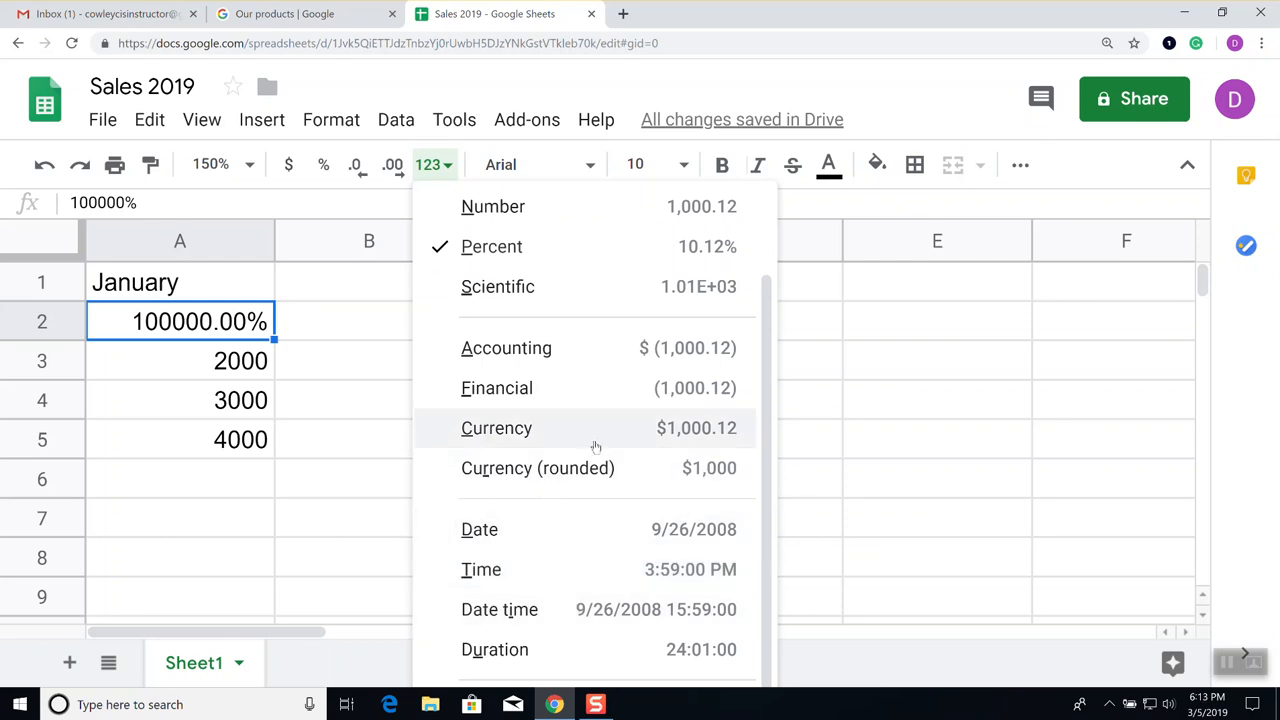
scroll(594, 443, up, 1)
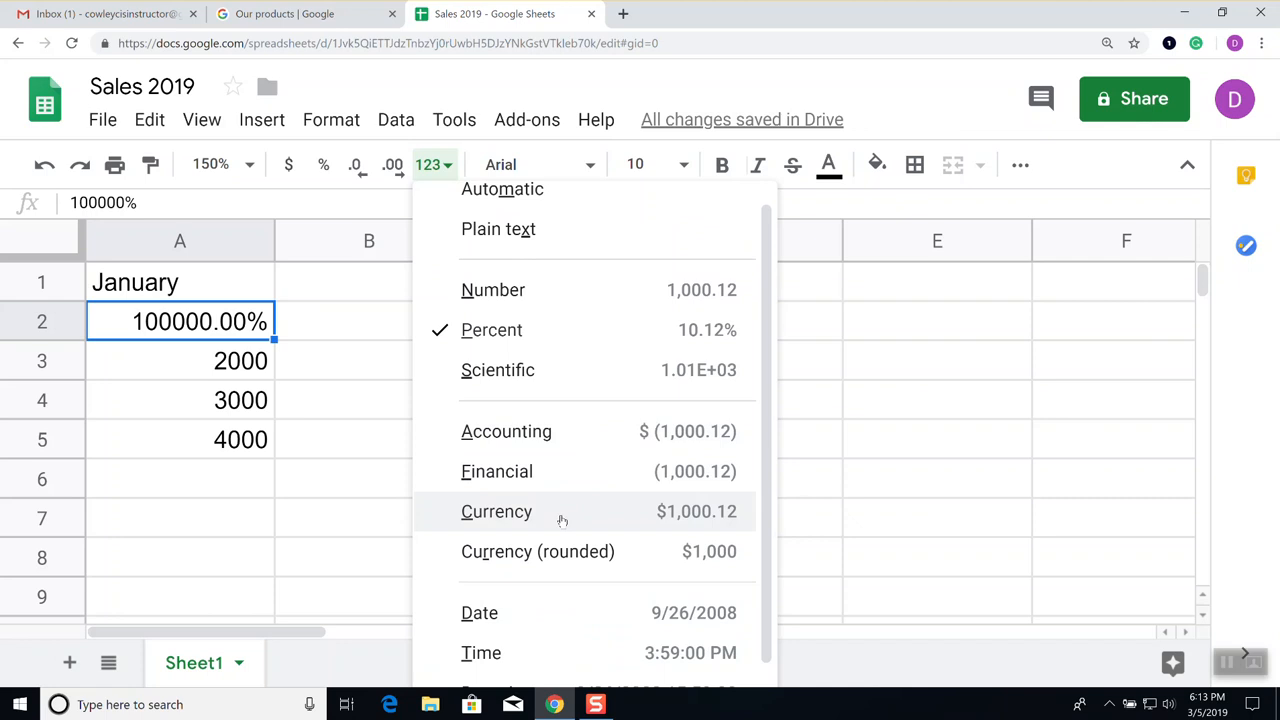
click(565, 474)
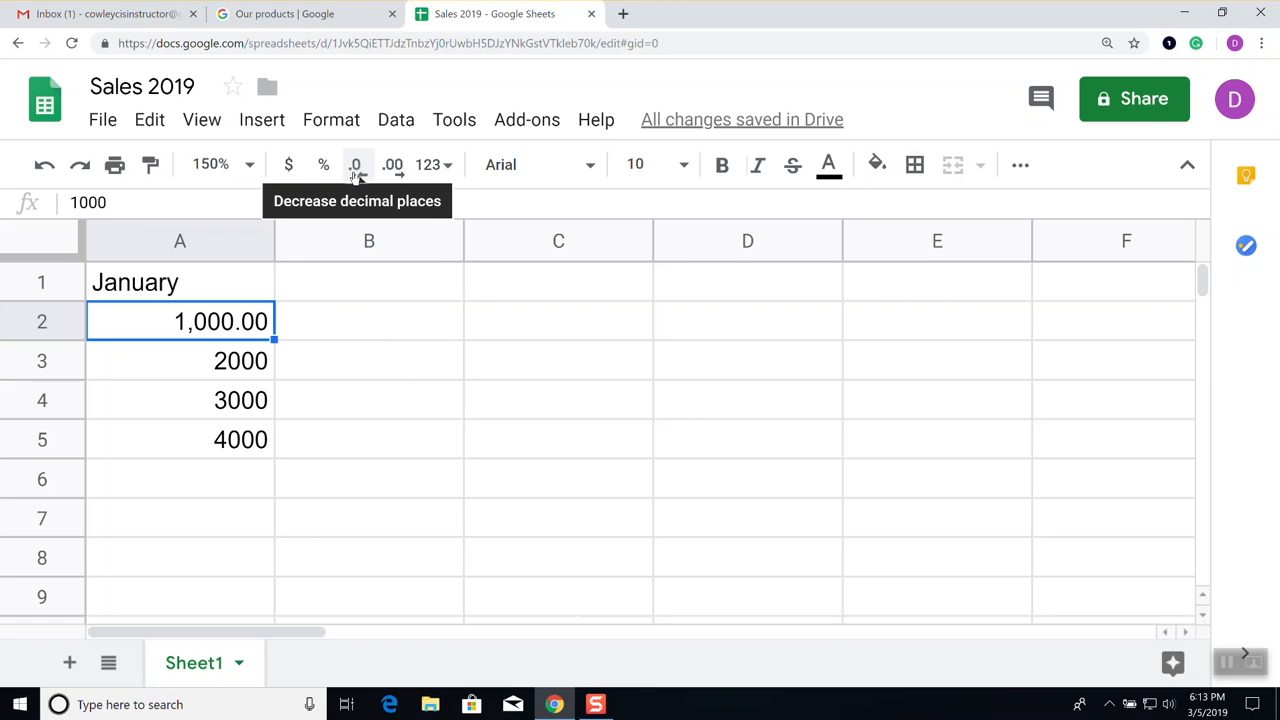
click(394, 172)
click(396, 176)
click(397, 175)
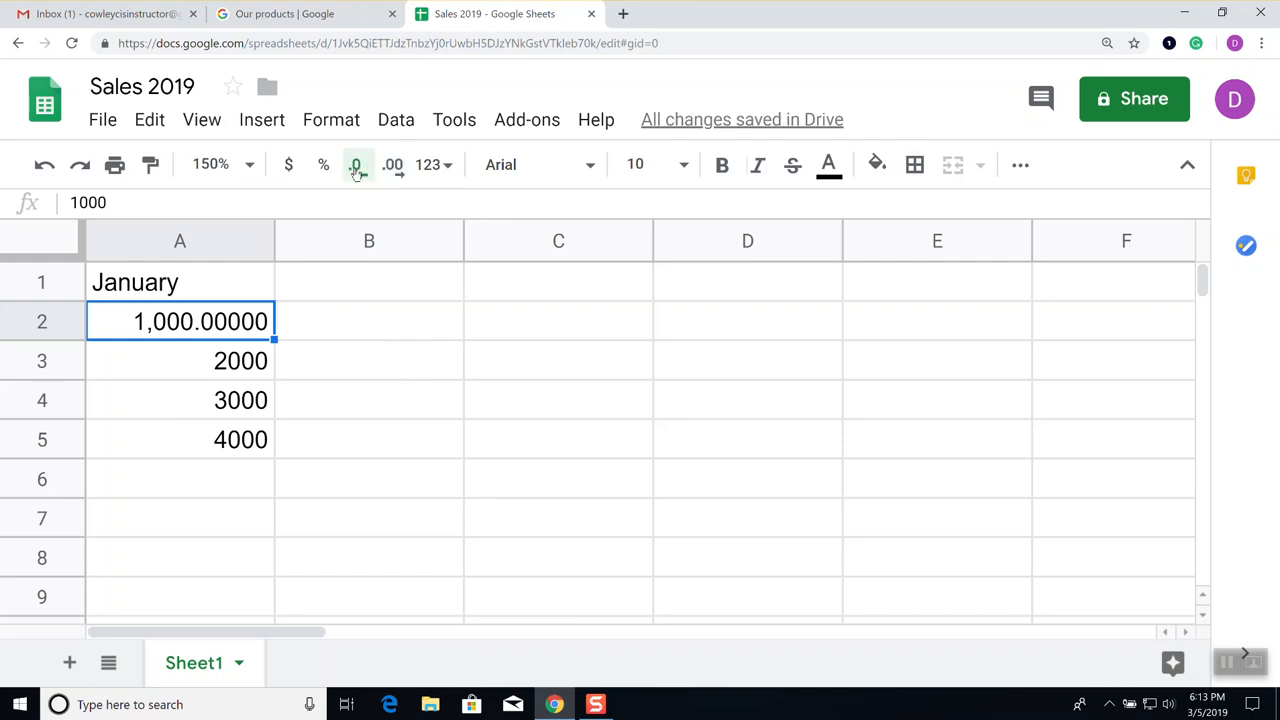
click(357, 172)
click(358, 173)
click(358, 173)
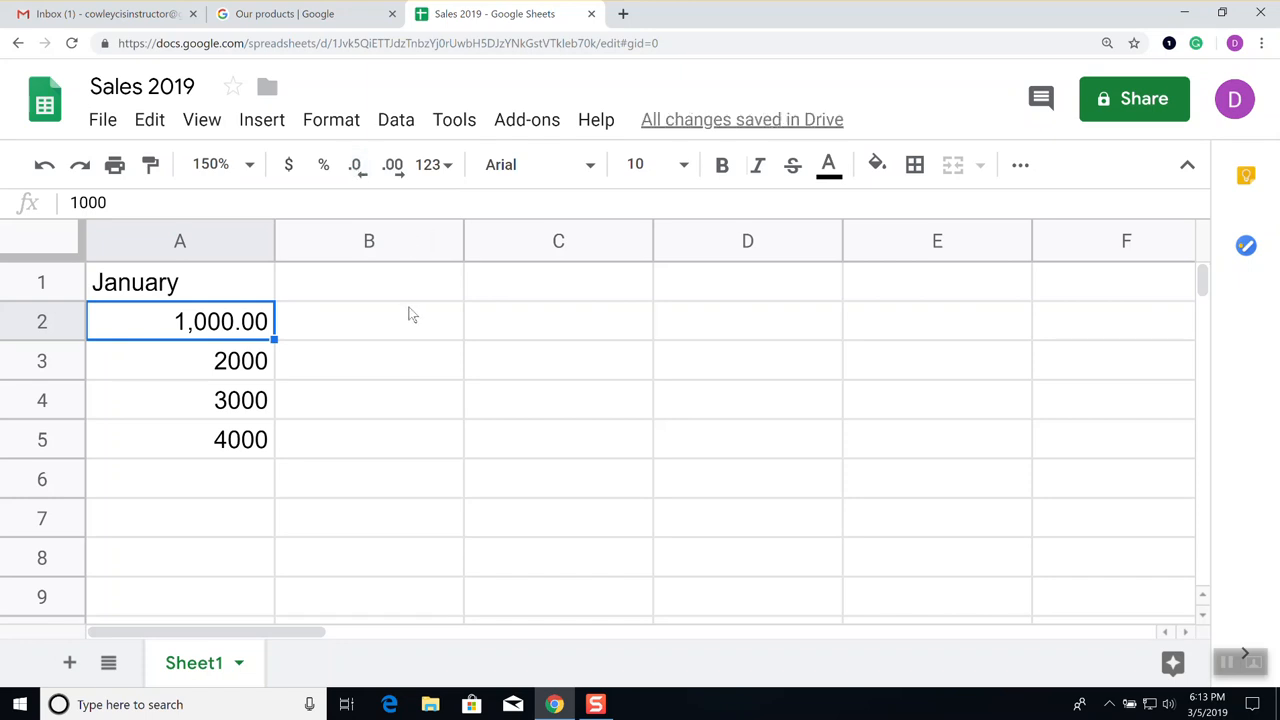
Set A2's 1,000.00 to Pacifico font, size 12, with bold and italic turned on
click(589, 167)
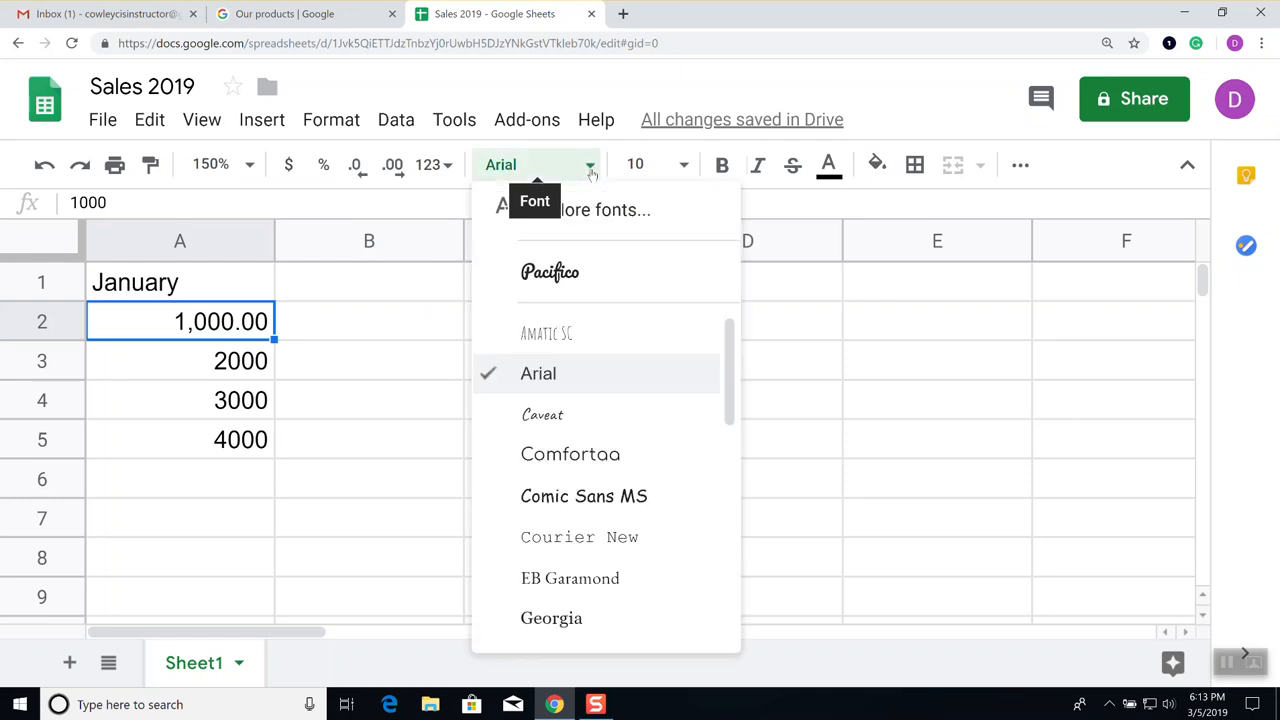
click(565, 279)
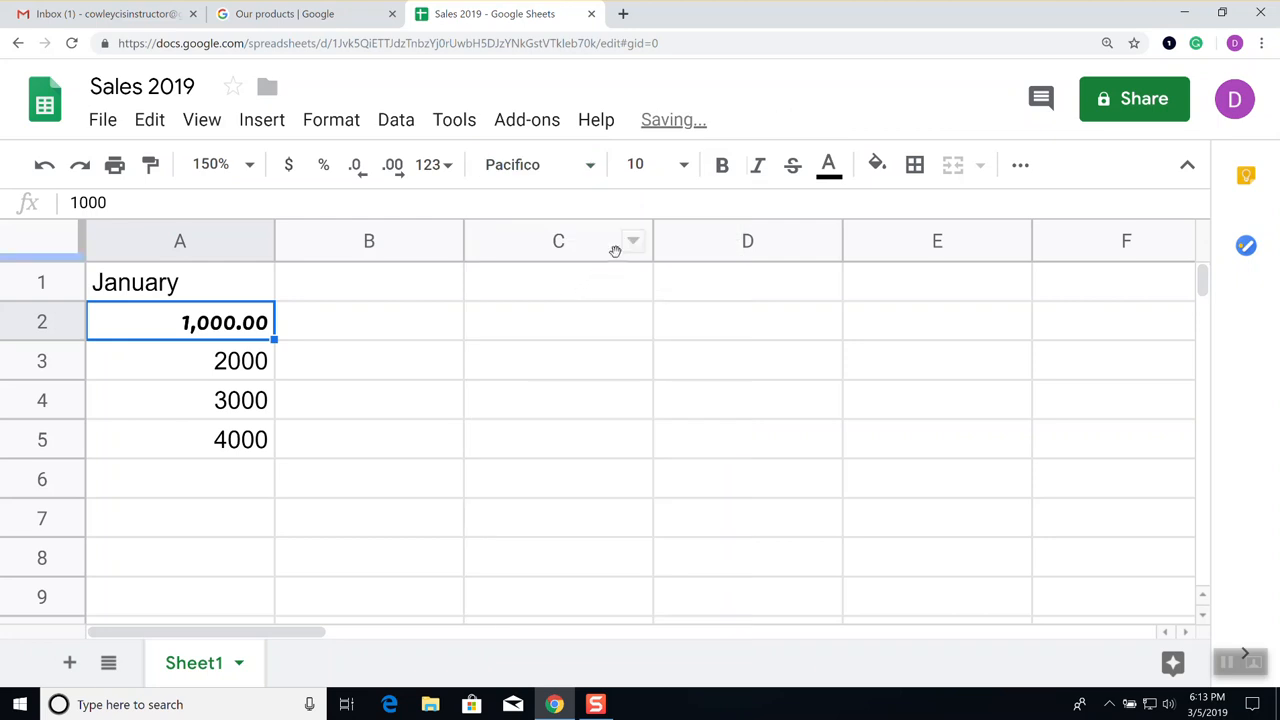
click(684, 166)
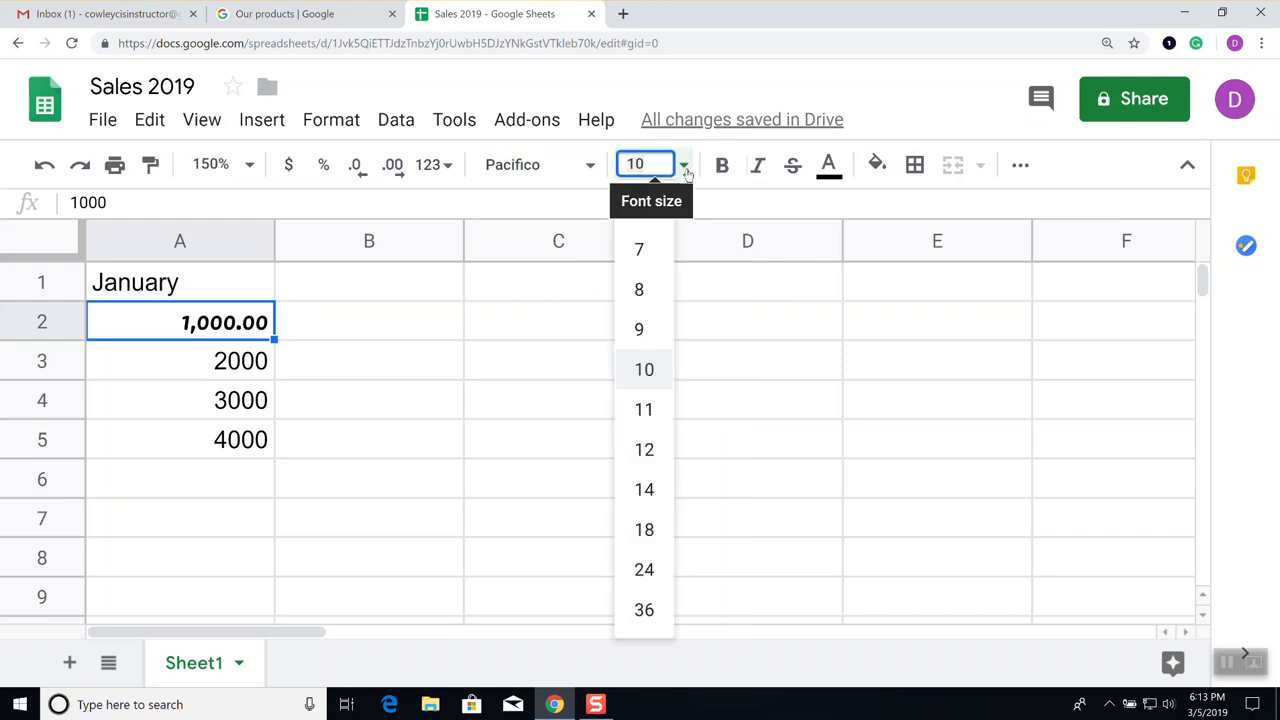
click(644, 450)
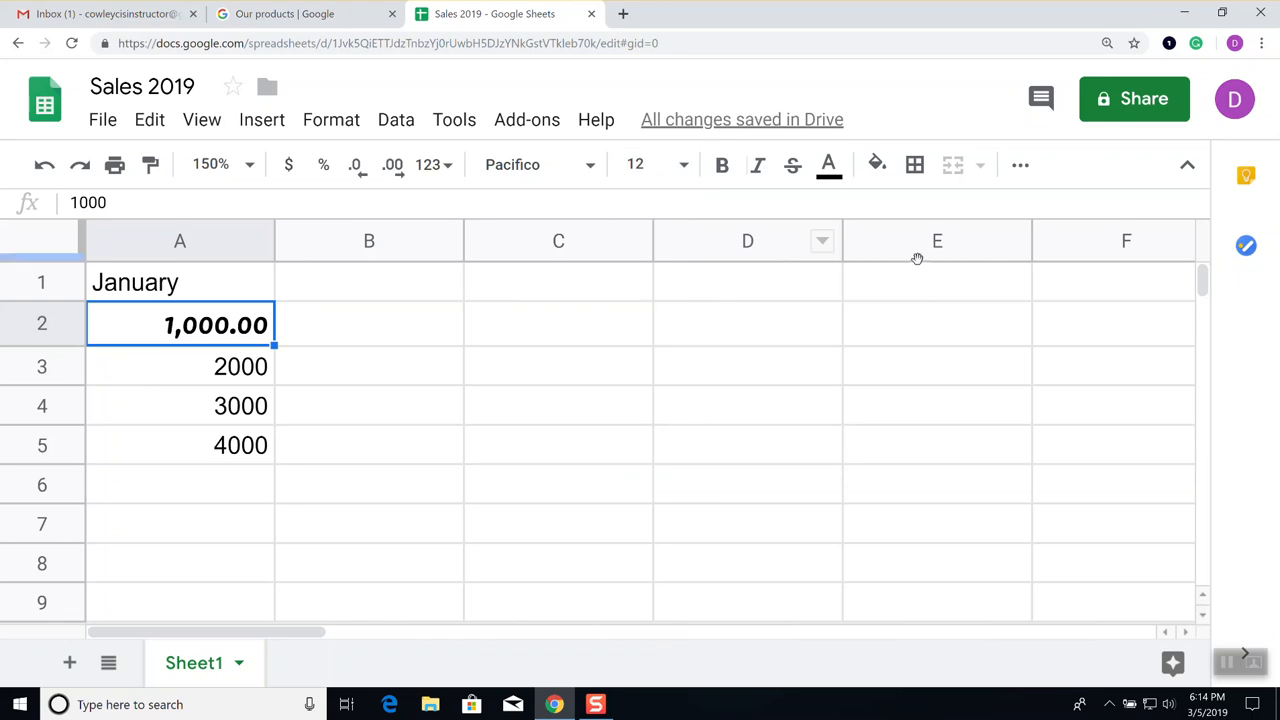
click(722, 166)
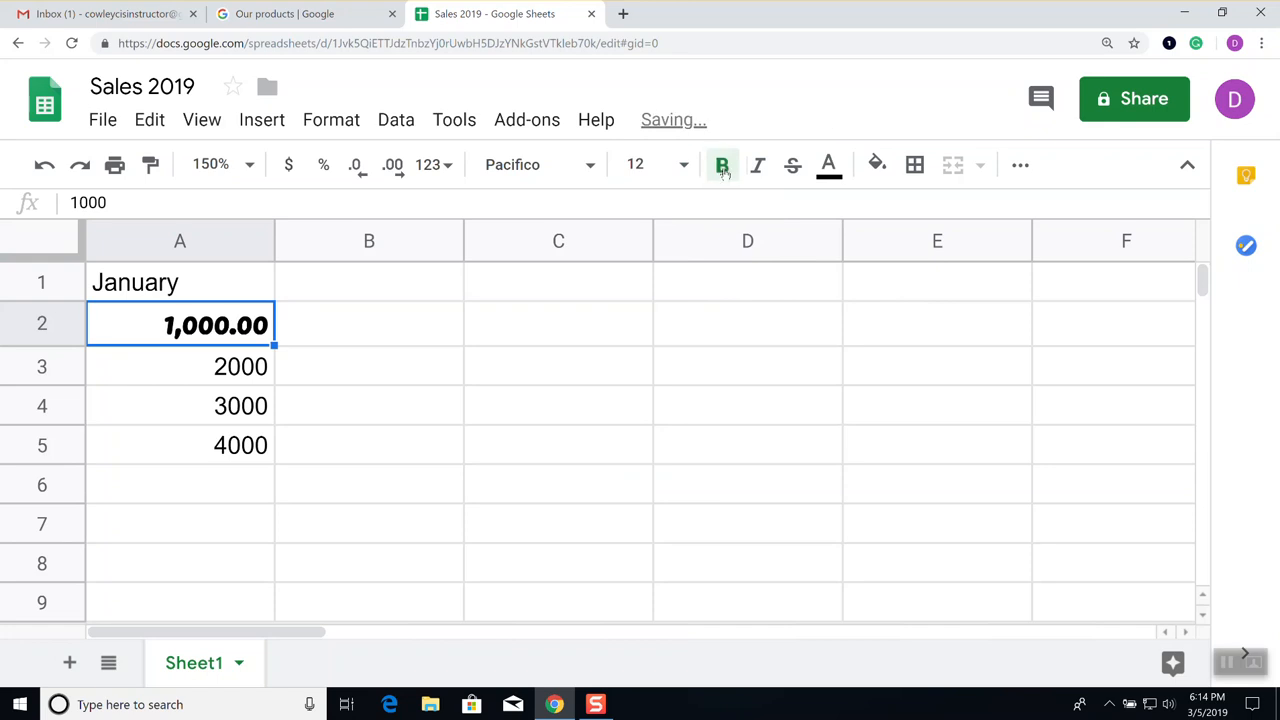
click(759, 166)
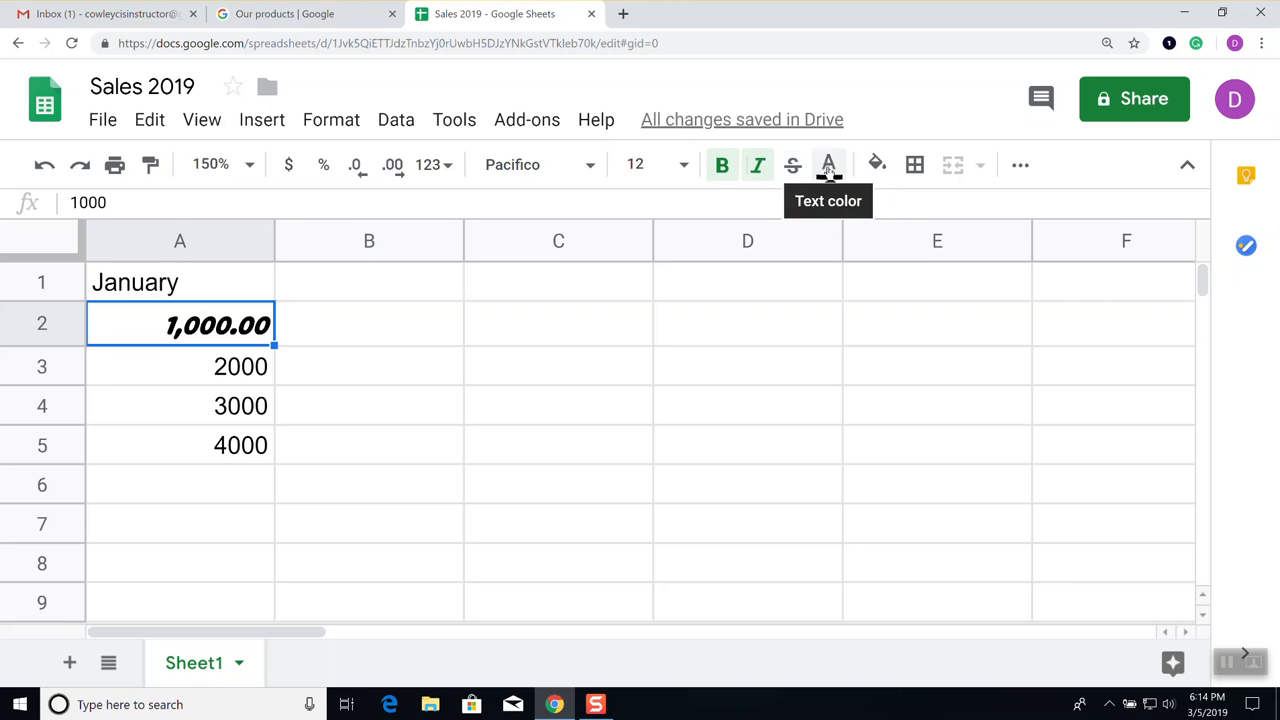
Change A2's text colour to the light red swatch
click(828, 166)
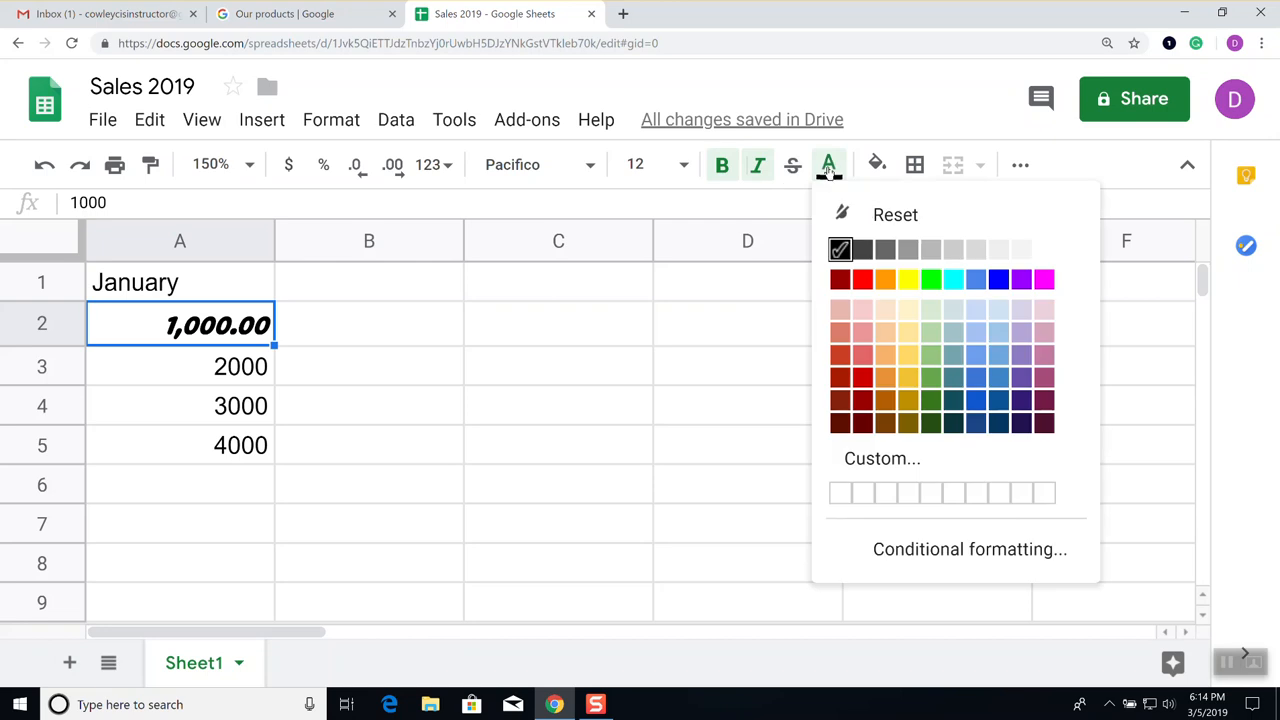
click(865, 357)
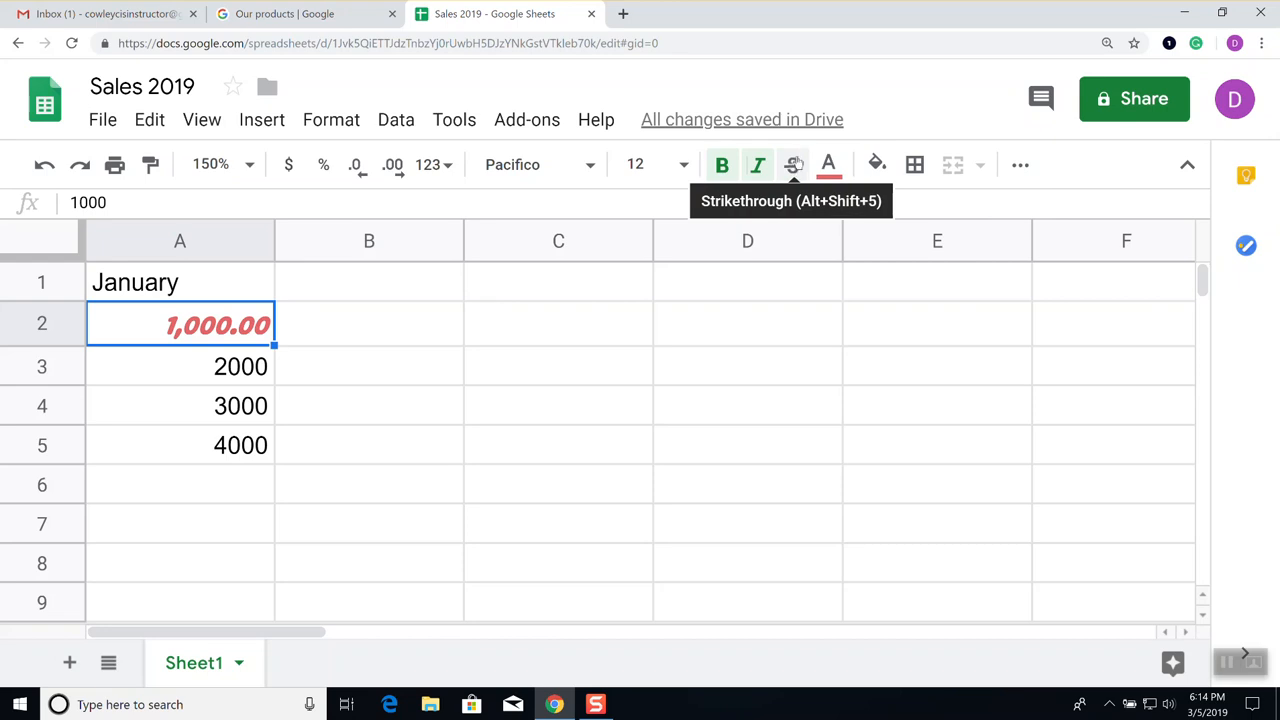
click(1022, 167)
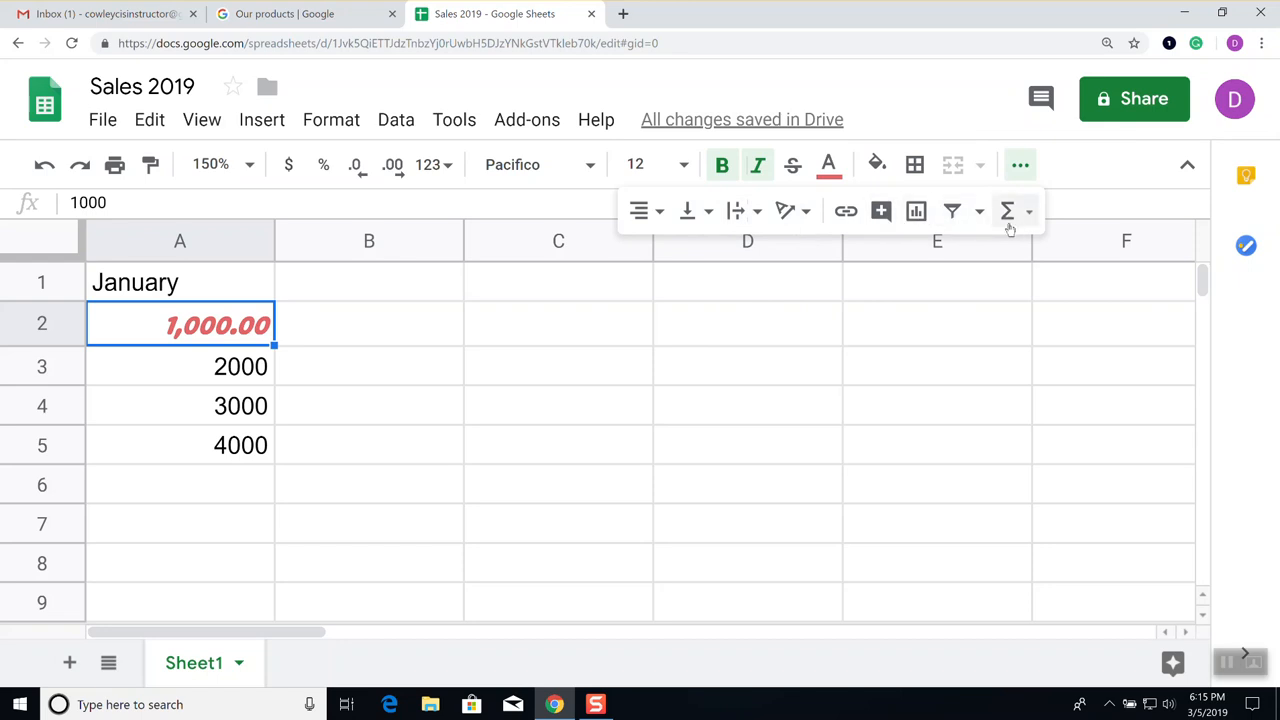
click(659, 213)
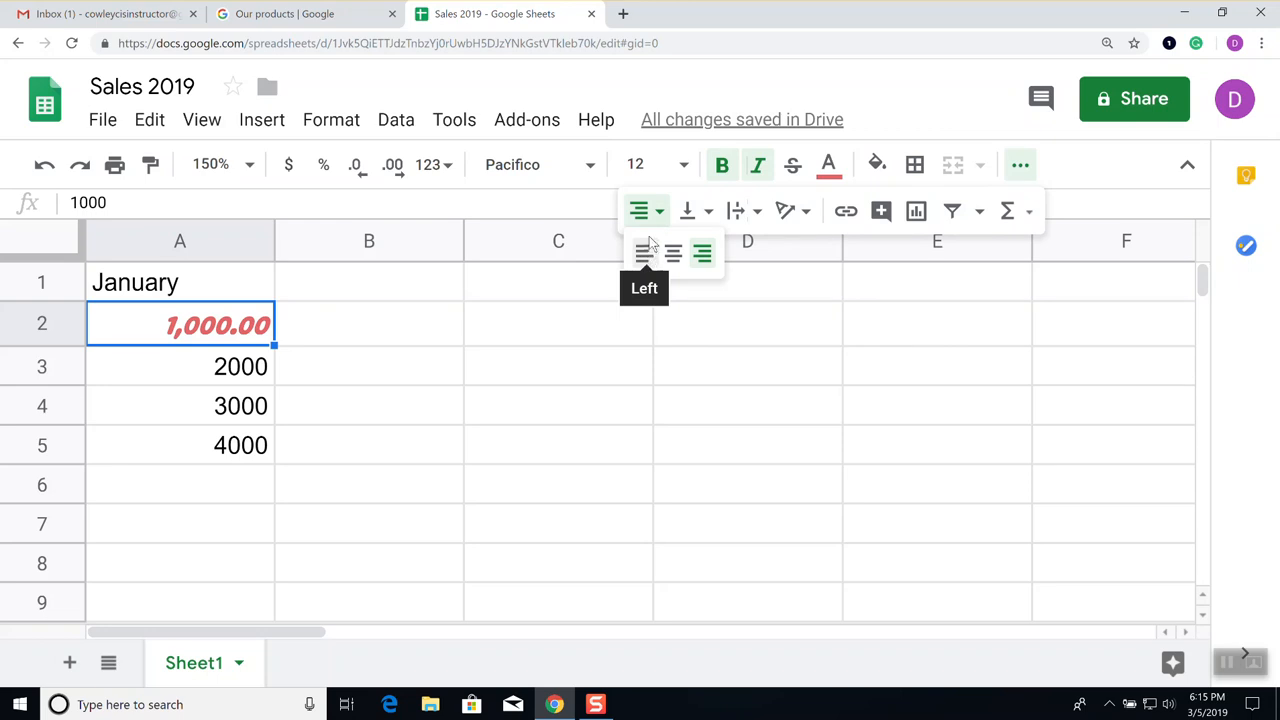
click(650, 215)
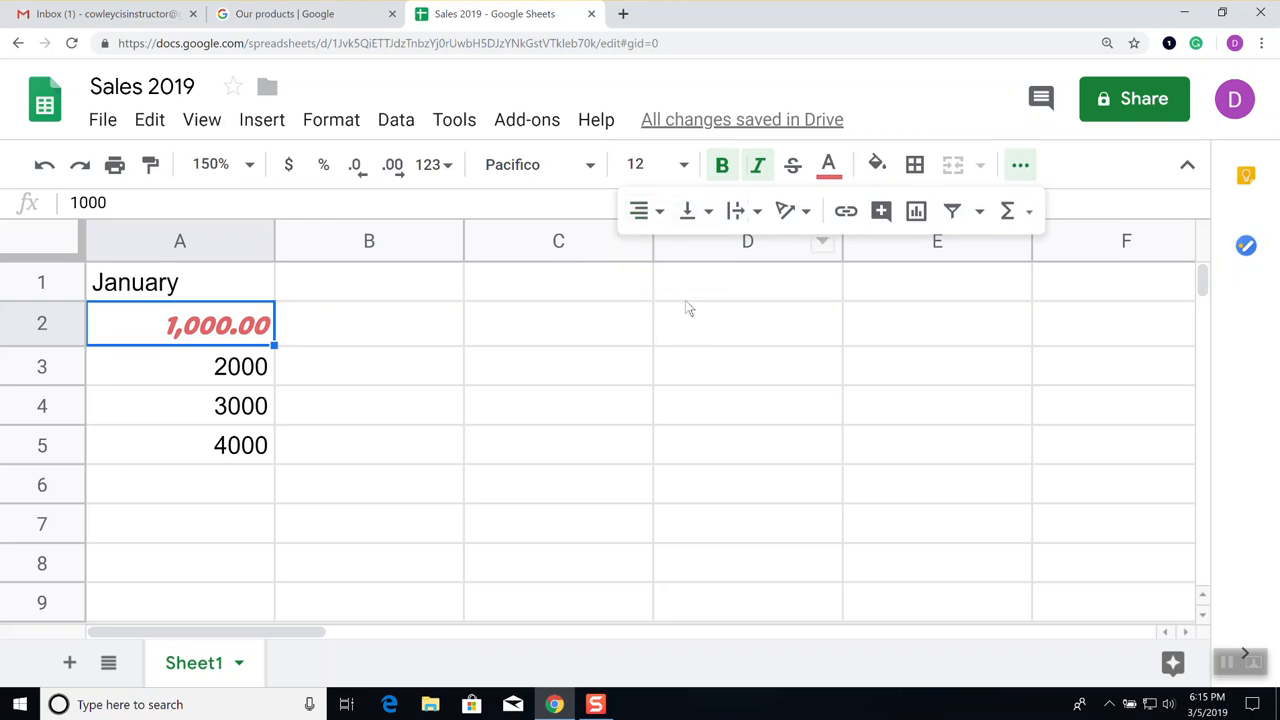
click(660, 214)
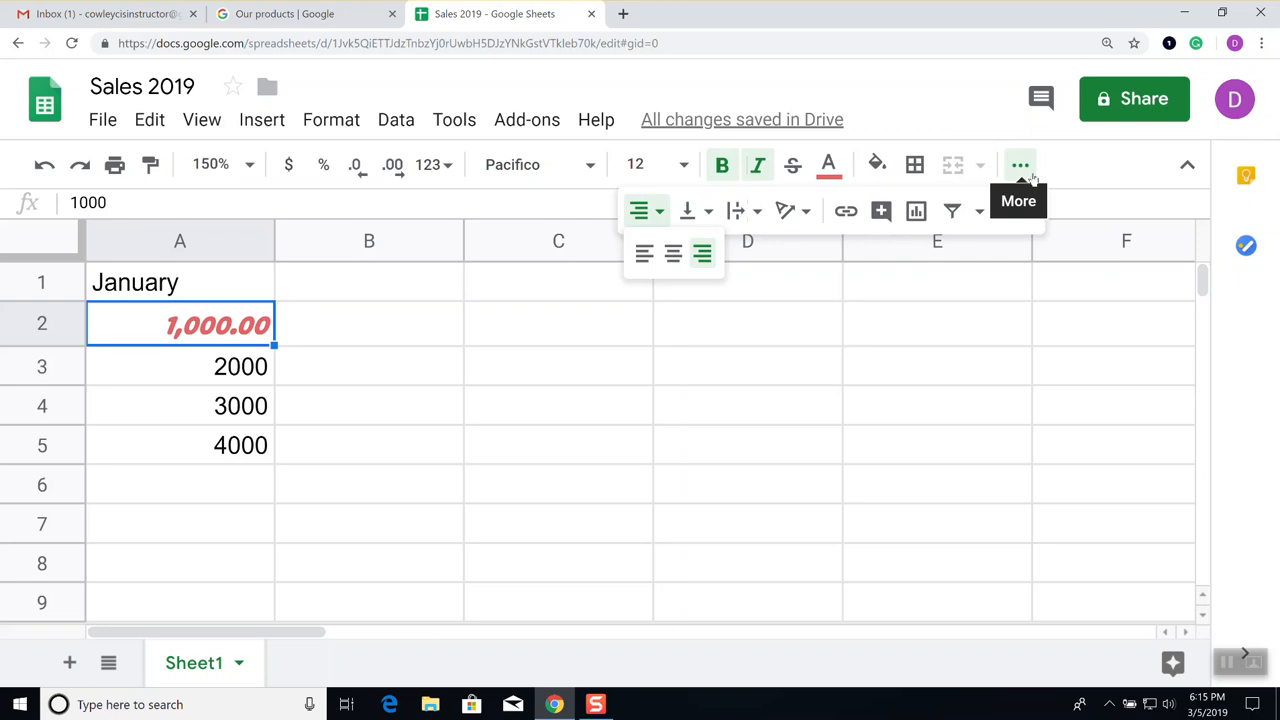
click(1097, 190)
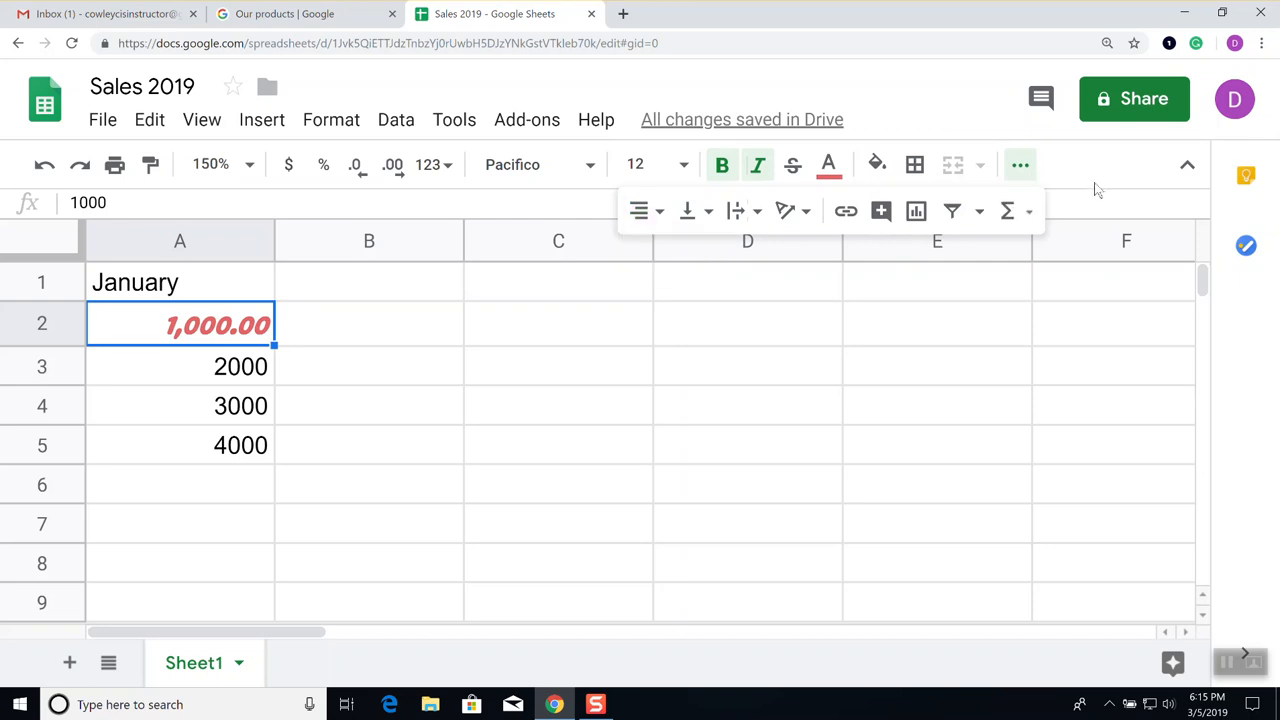
click(1020, 168)
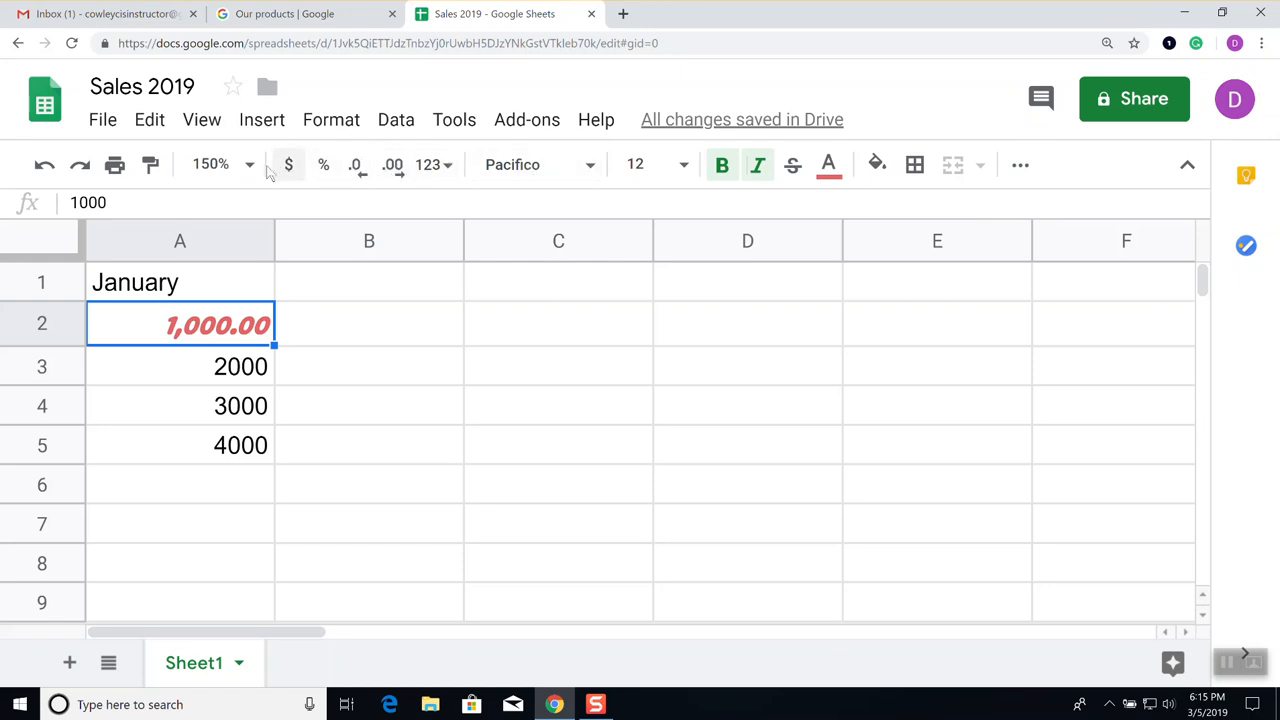
click(215, 164)
click(221, 331)
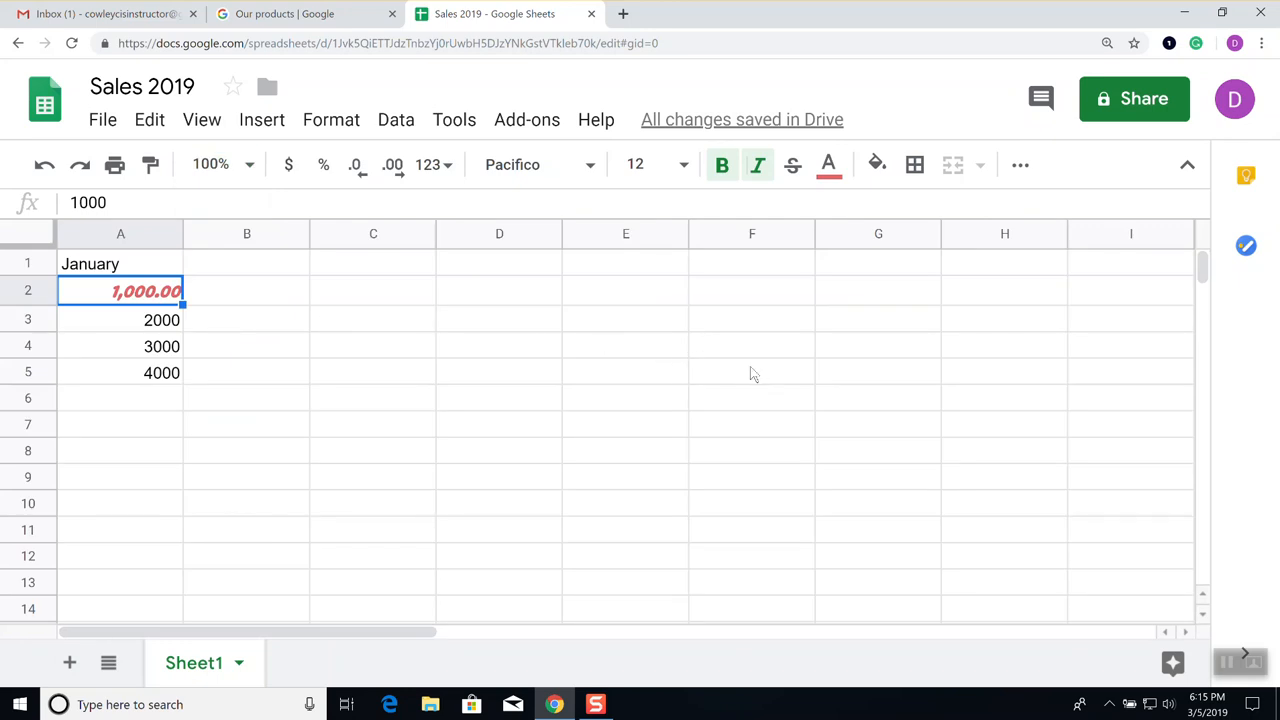
scroll(753, 374, down, 2)
scroll(751, 370, down, 4)
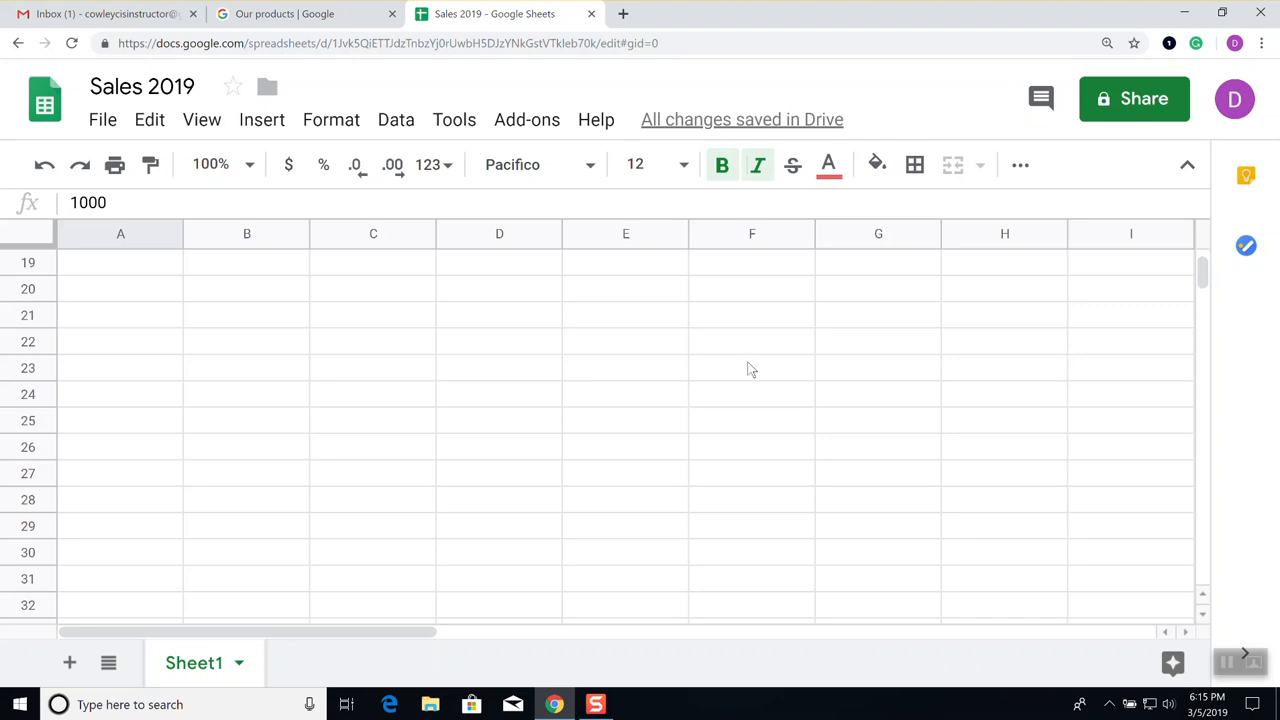
scroll(751, 370, up, 6)
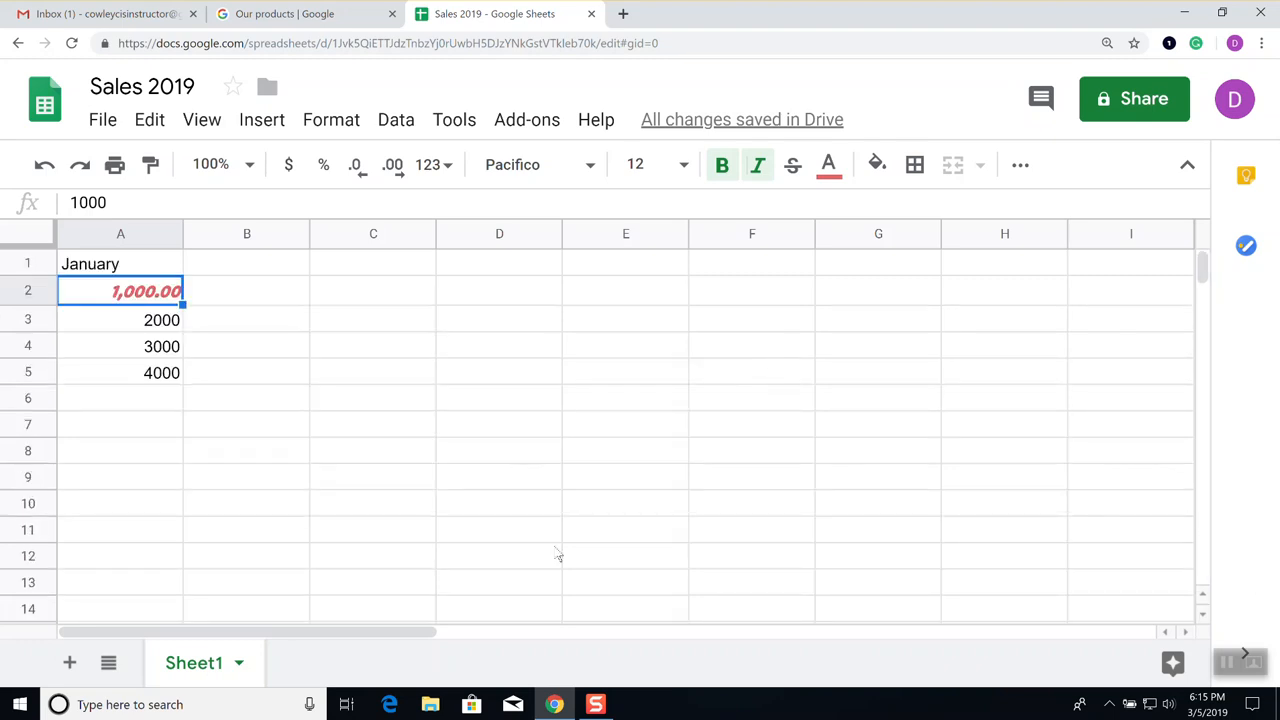
key(ctrl+plus)
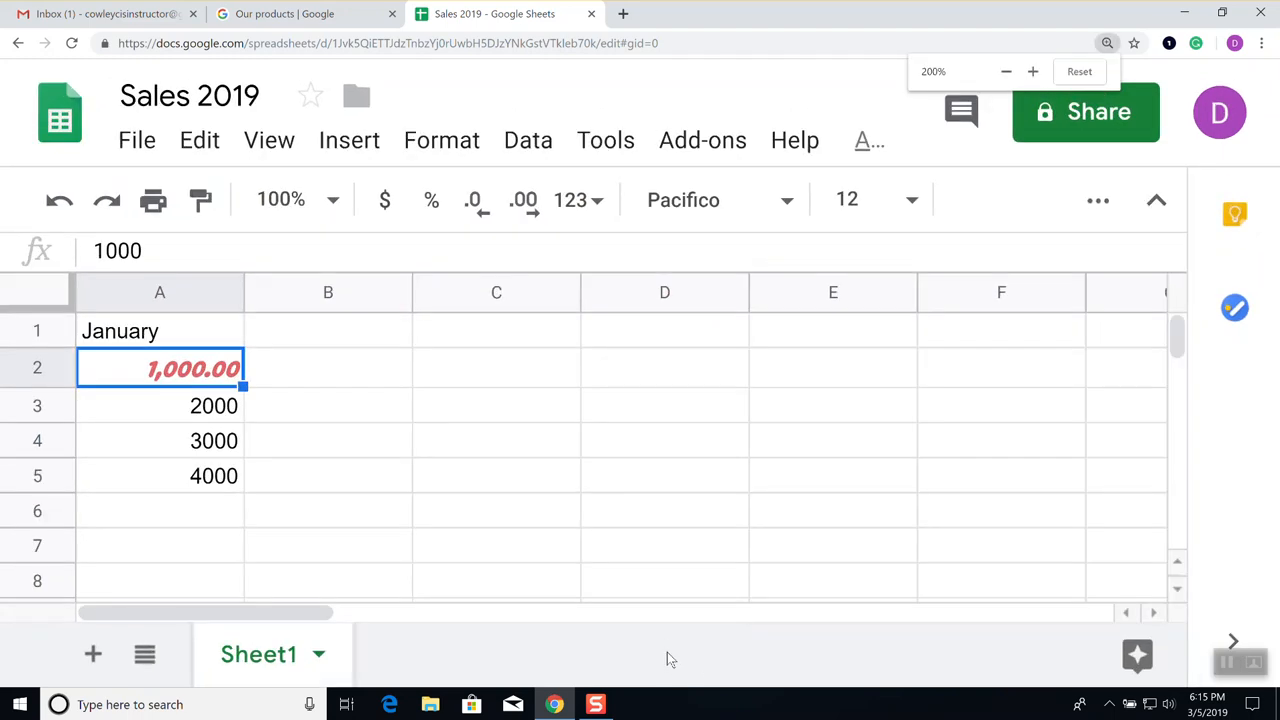
key(ctrl+plus)
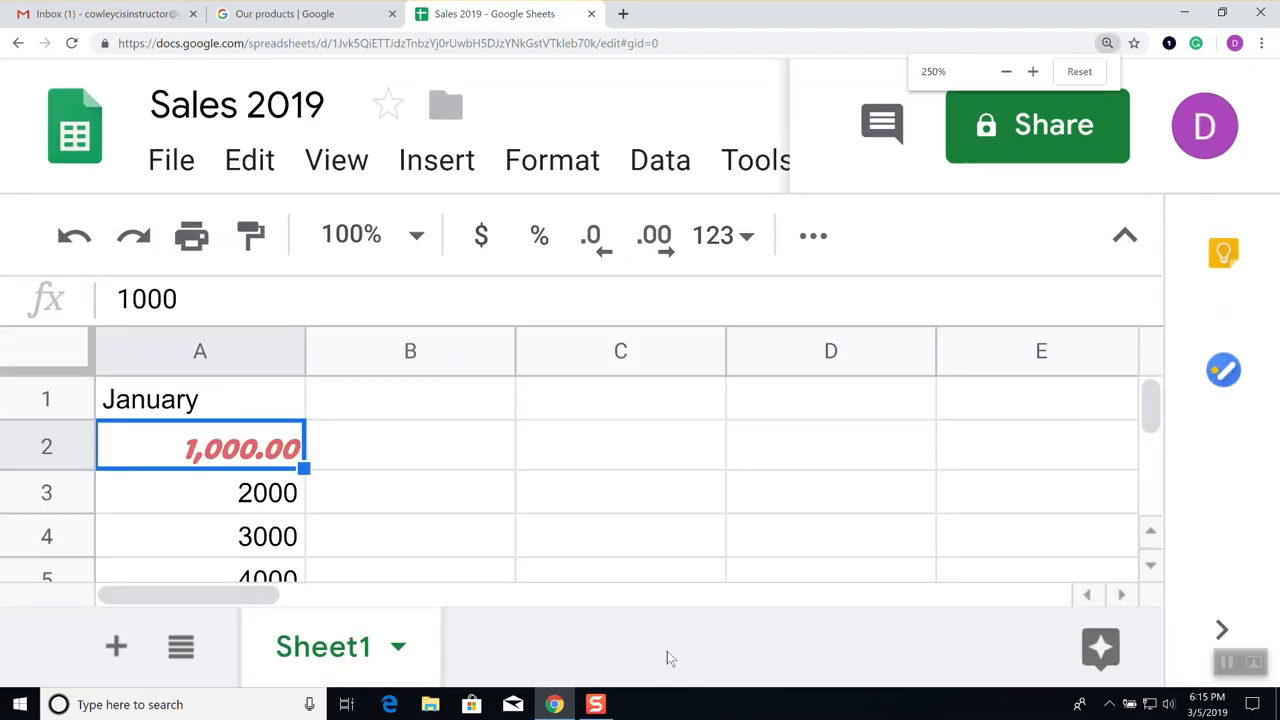
key(ctrl+minus)
key(ctrl+minus)
key(ctrl+minus)
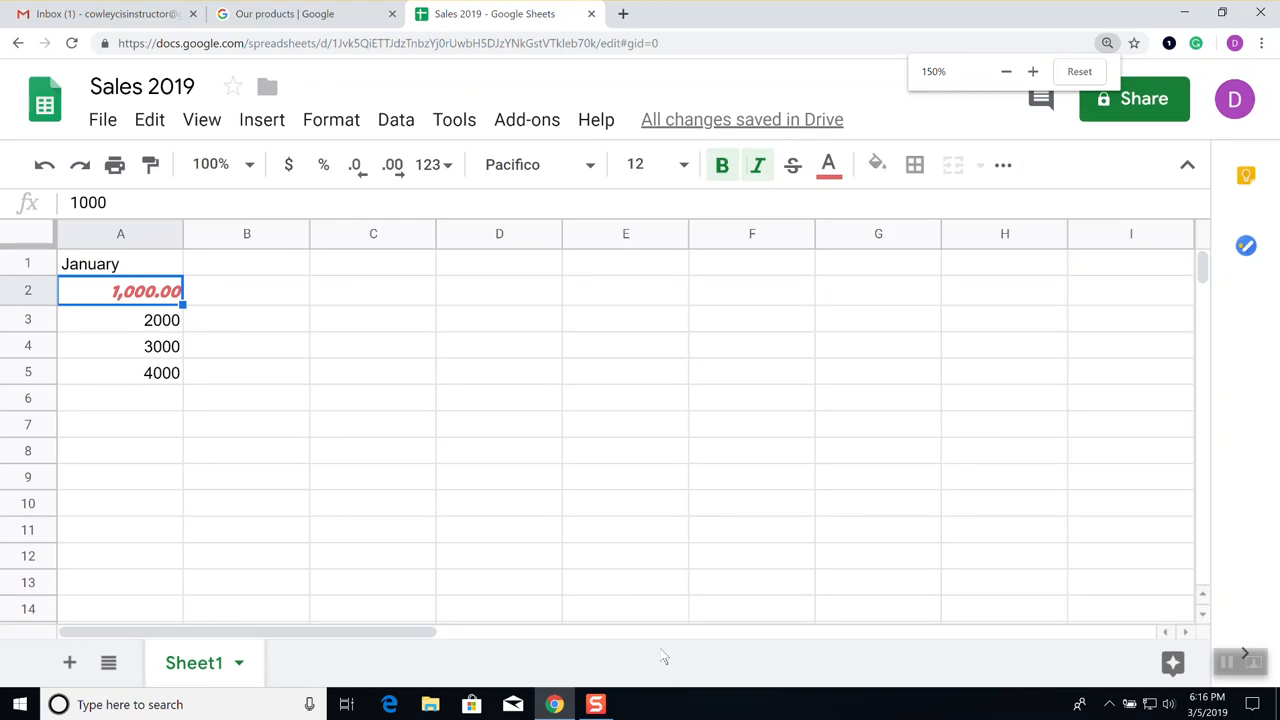
key(ctrl+minus)
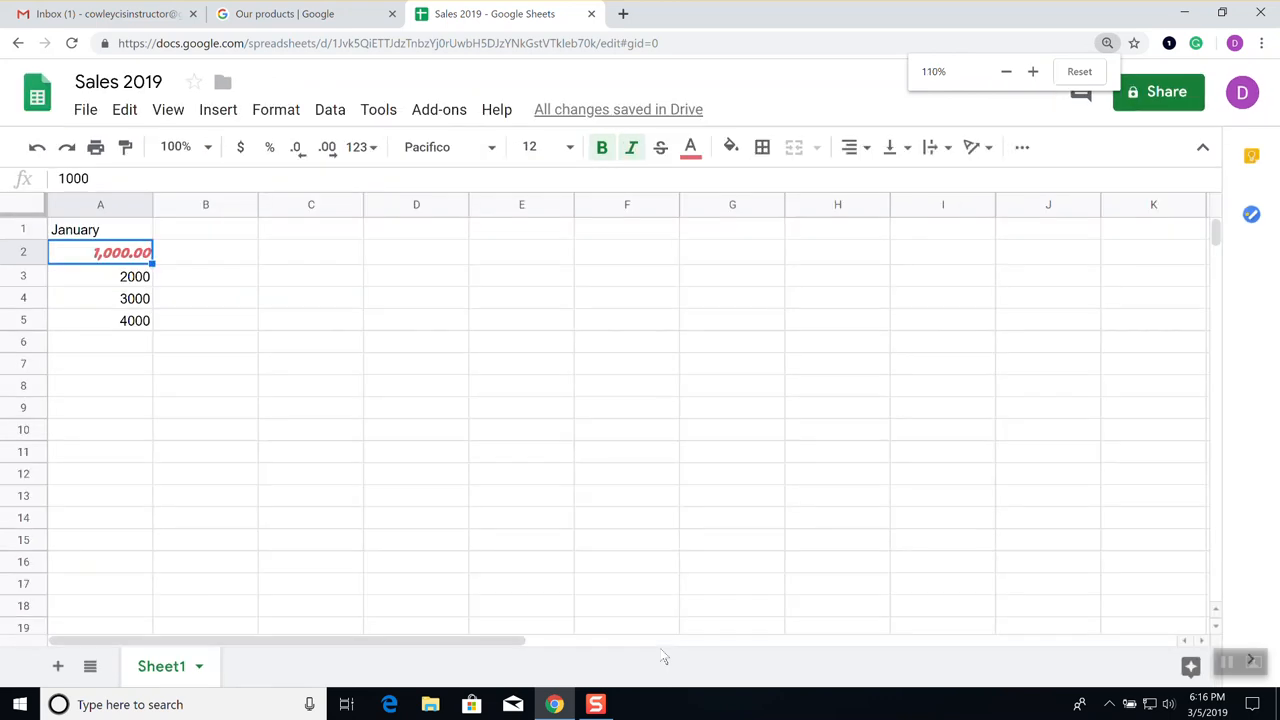
key(ctrl+minus)
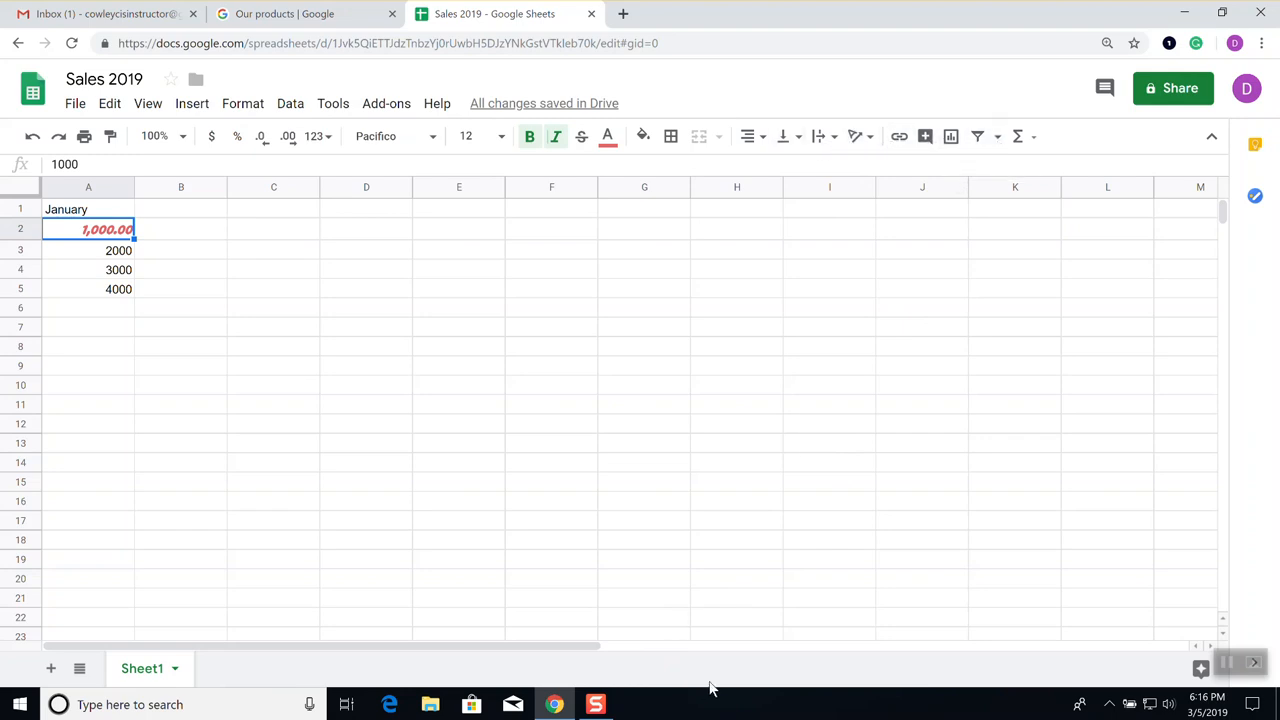
key(ctrl+plus)
key(ctrl+plus)
key(ctrl+plus)
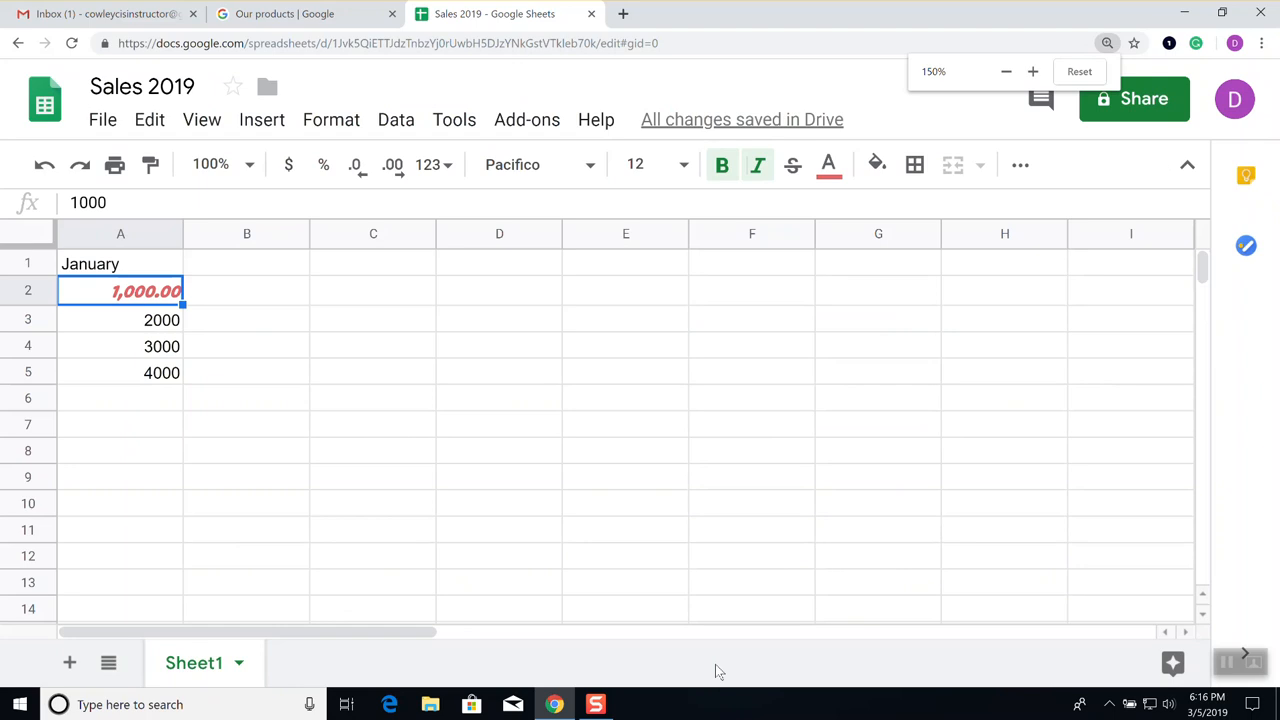
key(ctrl+plus)
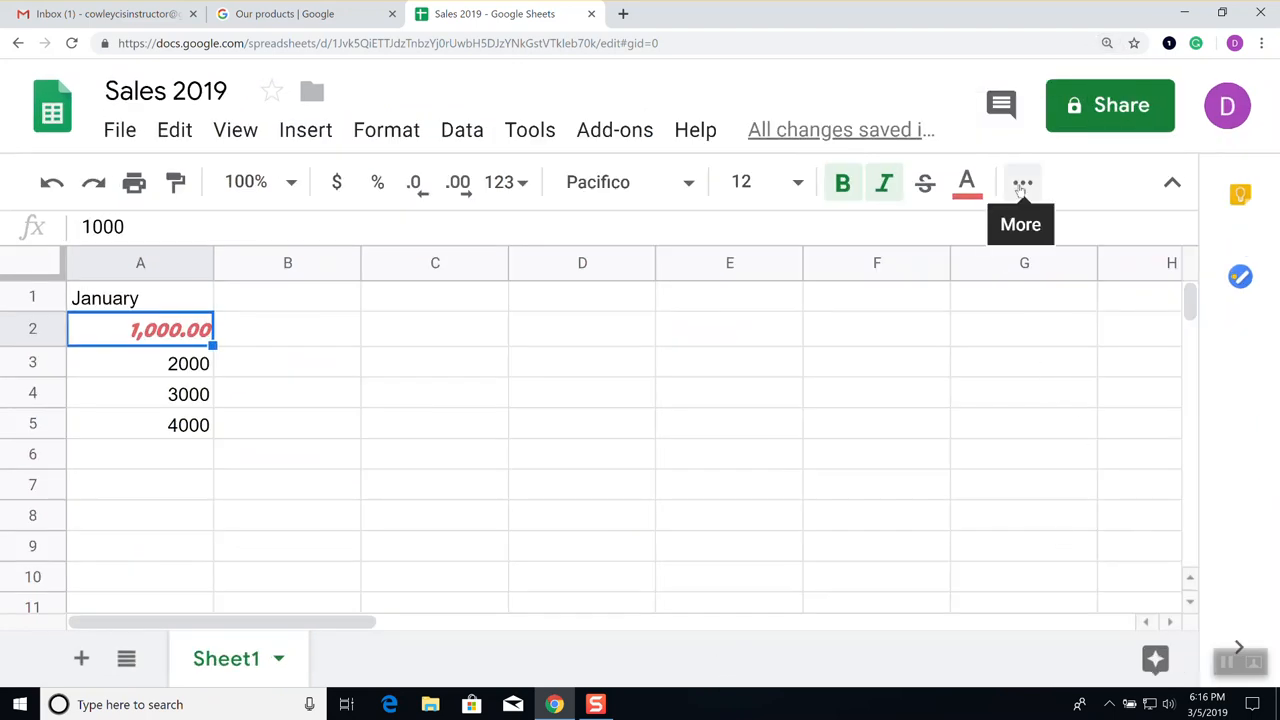
Give cell A2 a yellow fill colour using the More toolbar options
click(1021, 184)
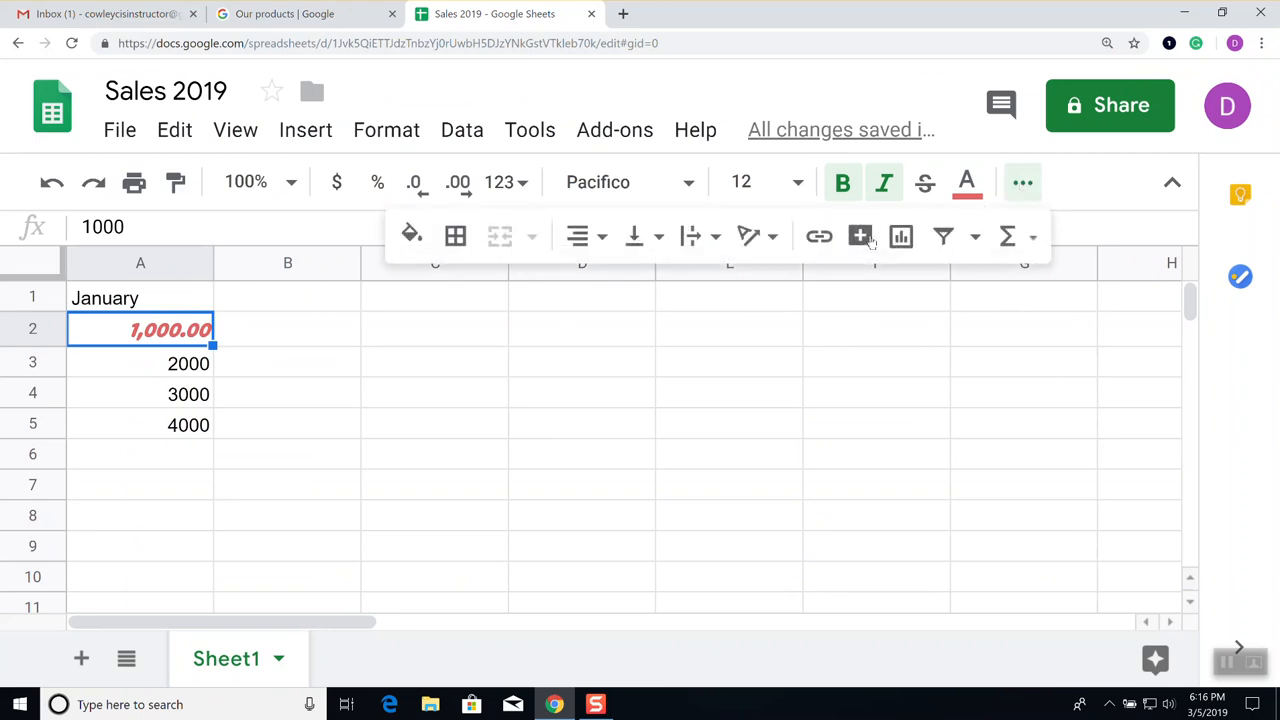
click(411, 236)
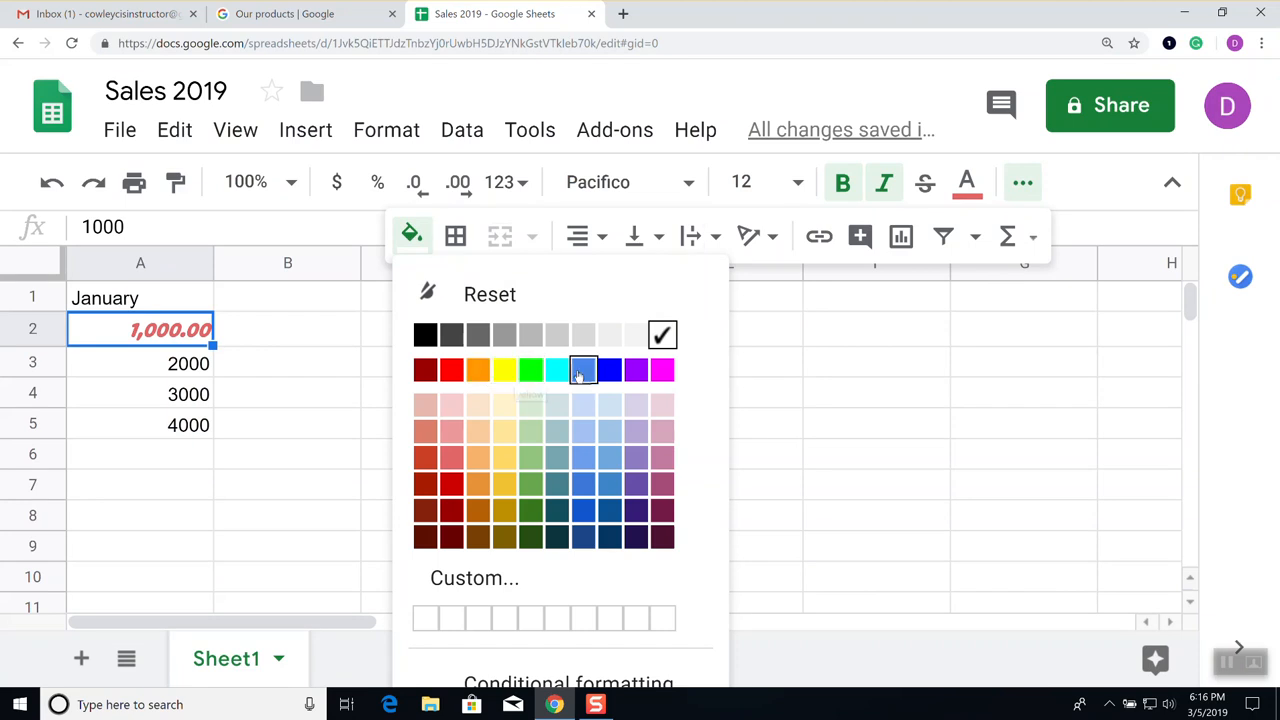
click(506, 370)
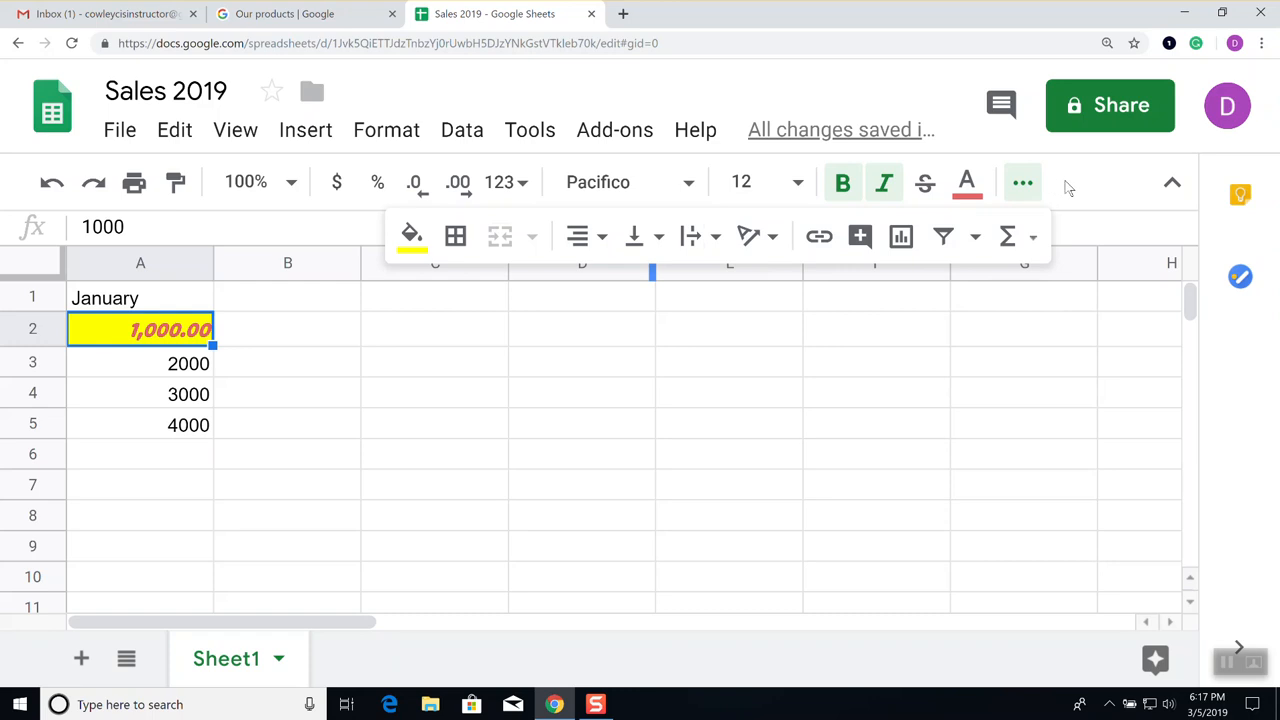
click(1025, 184)
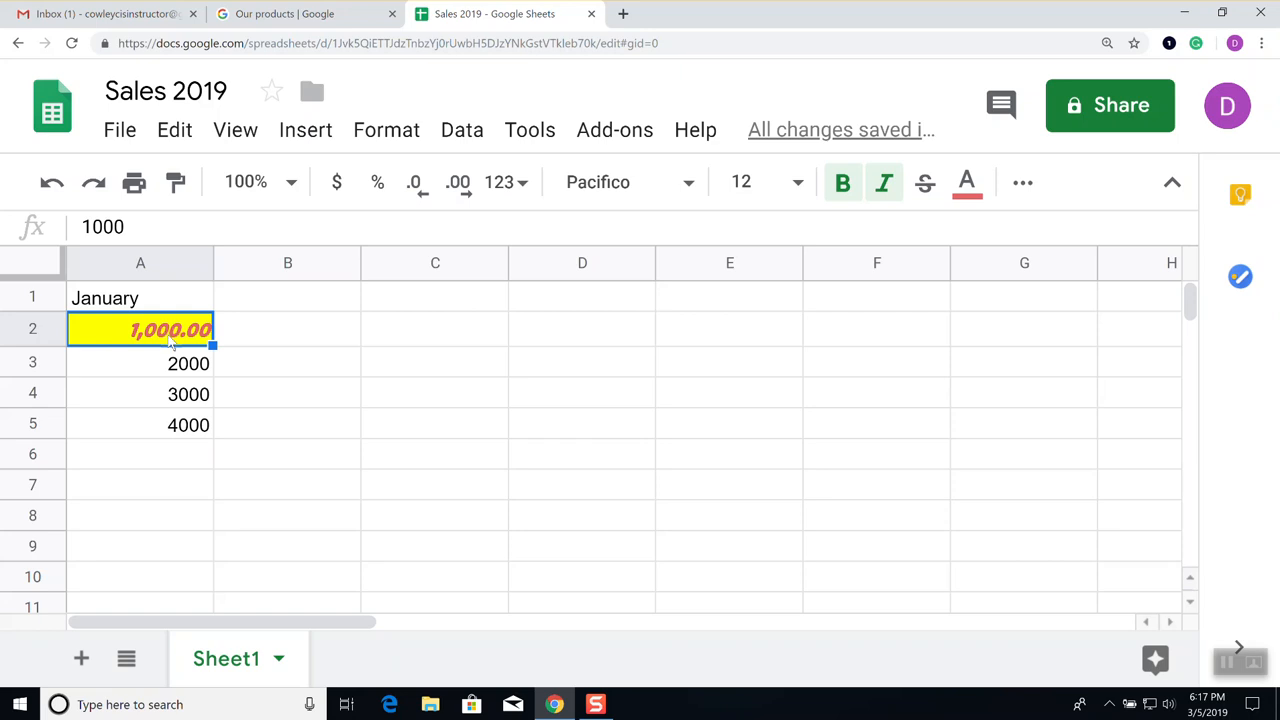
Paint A2's yellow-fill, red bold-italic Pacifico format onto A3:A5, reapplying it over A4:A5
click(176, 183)
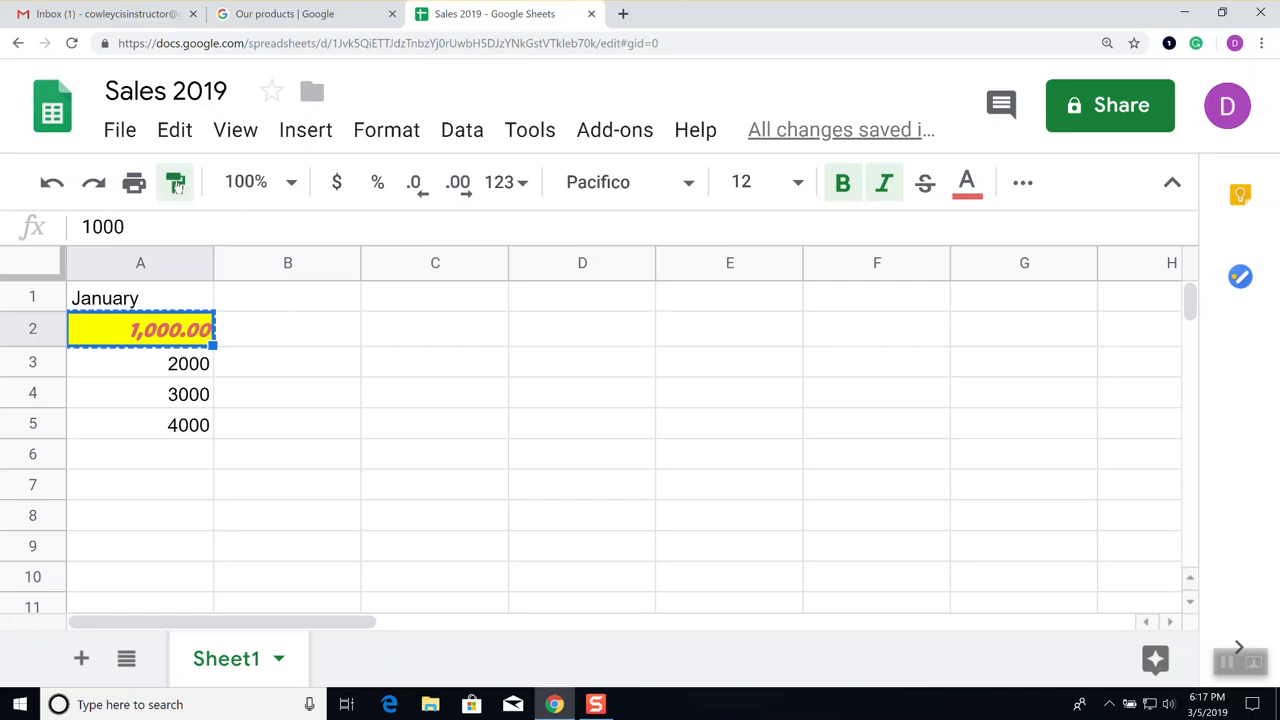
click(158, 365)
drag(158, 365, 160, 432)
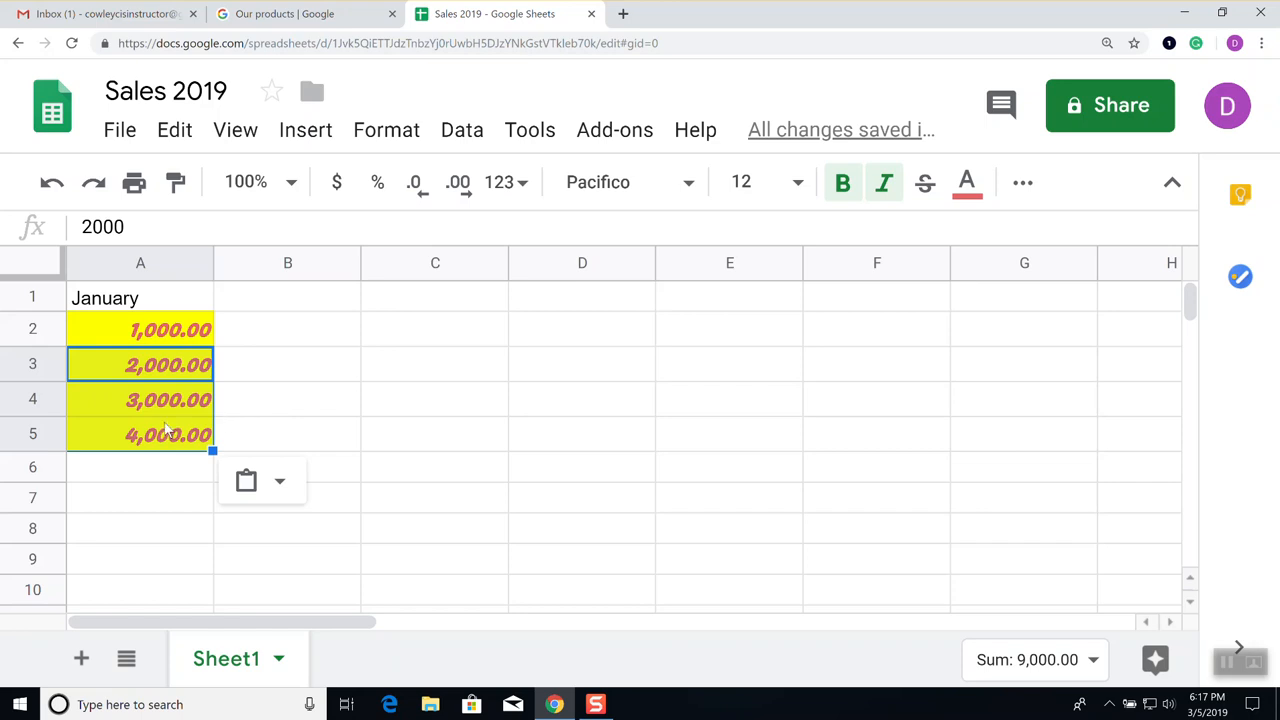
click(170, 335)
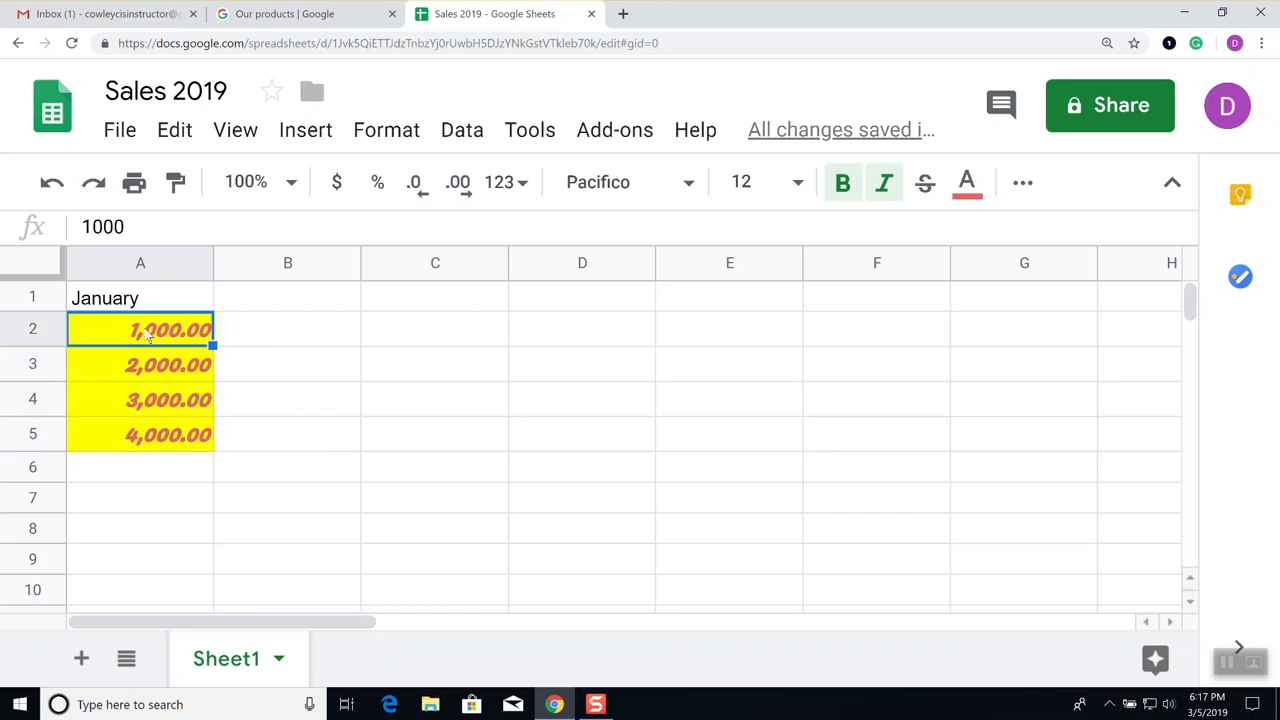
click(175, 182)
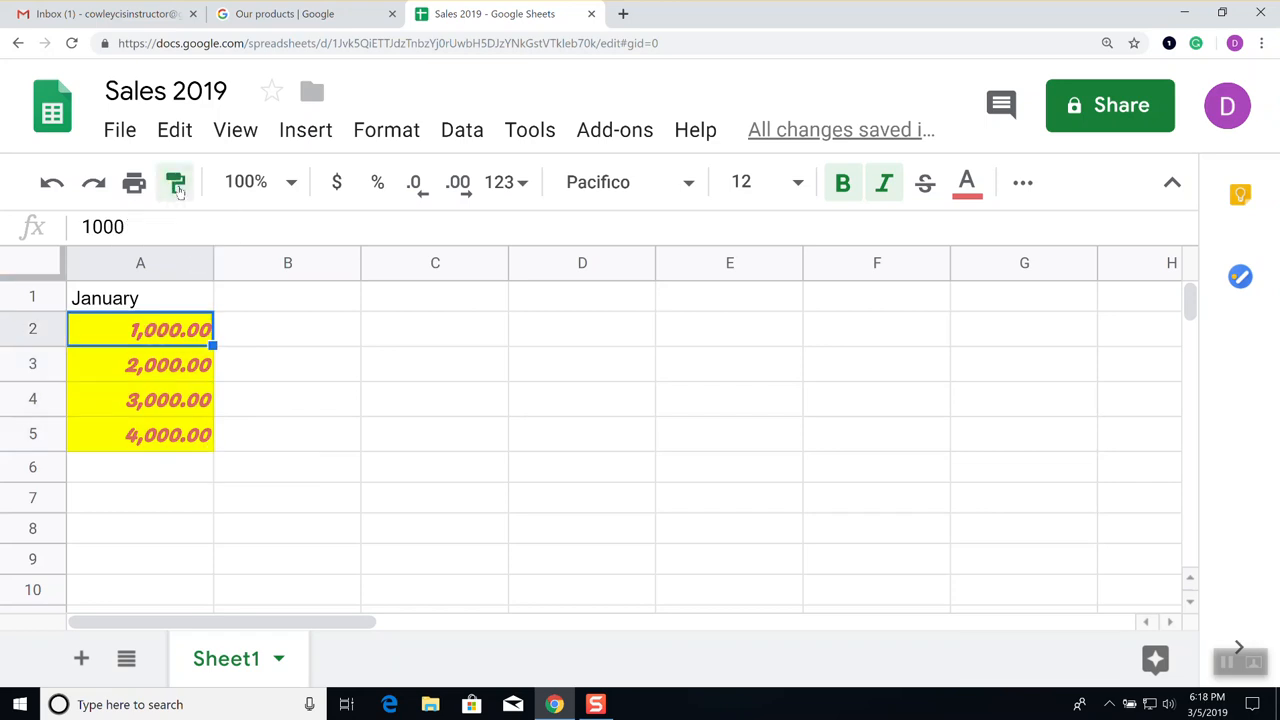
click(160, 400)
drag(160, 400, 168, 443)
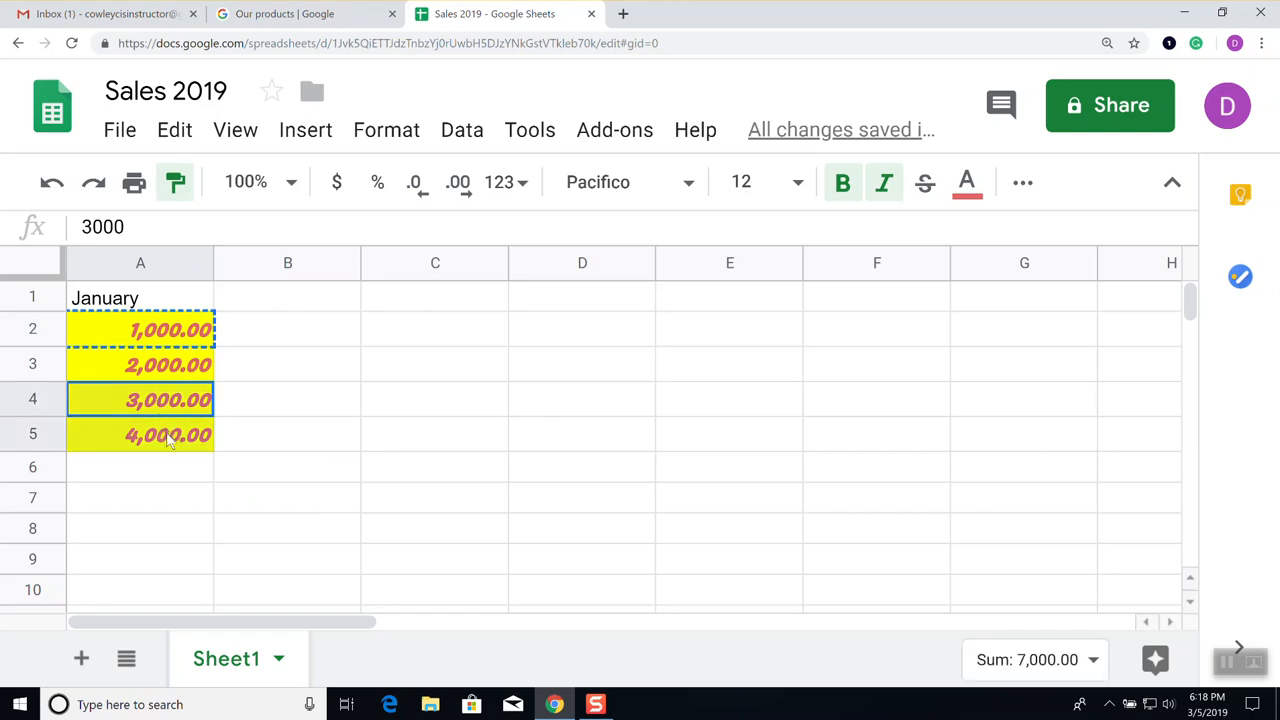
click(290, 408)
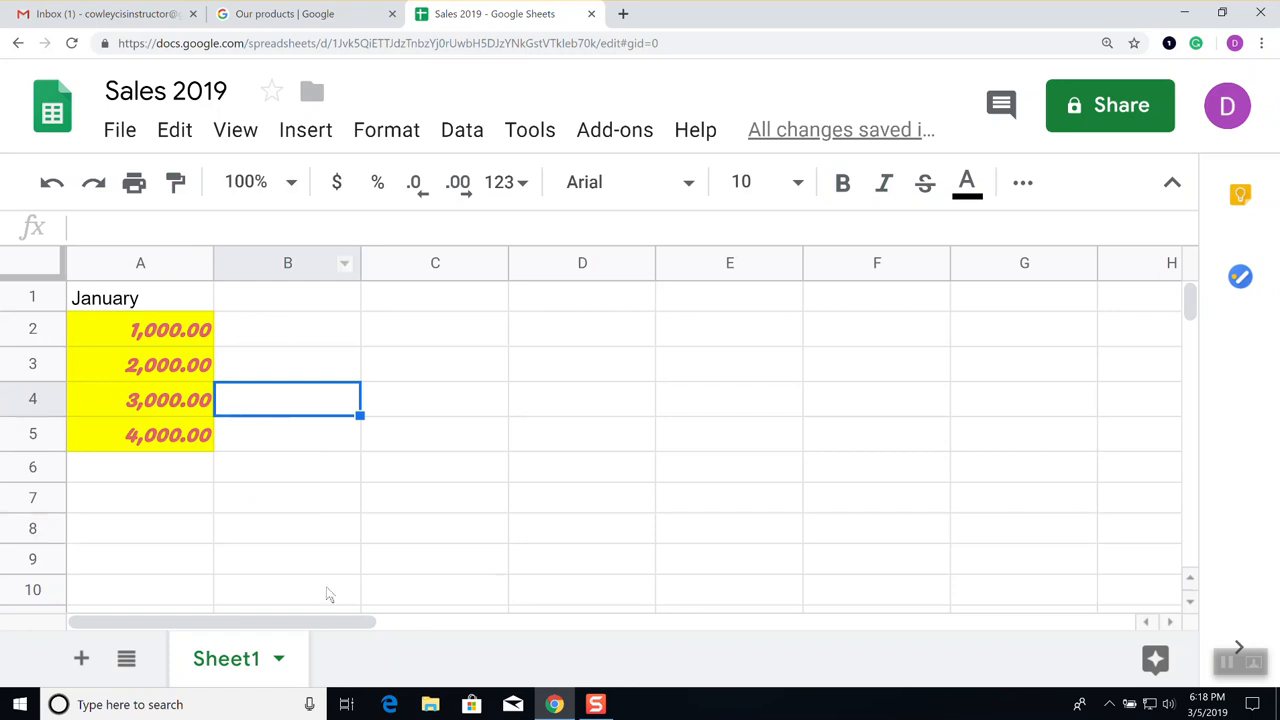
Change A1's January heading to the Pacifico font at size 18
click(128, 296)
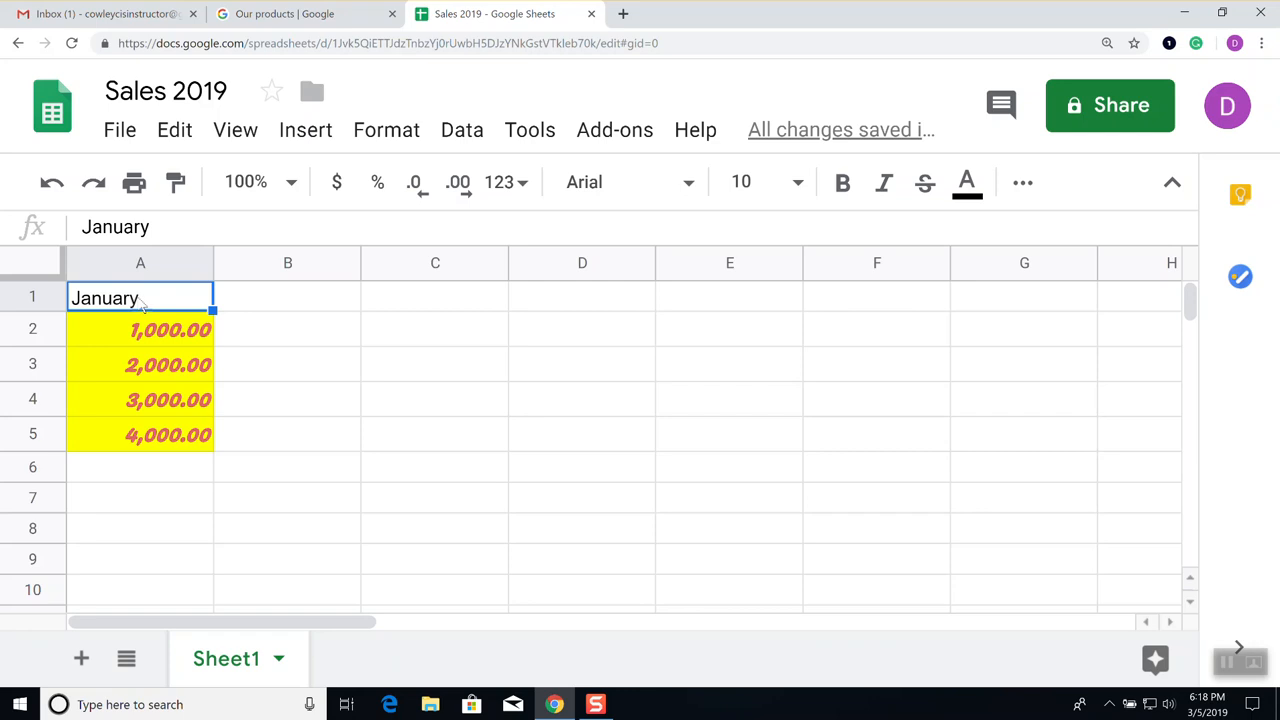
click(688, 183)
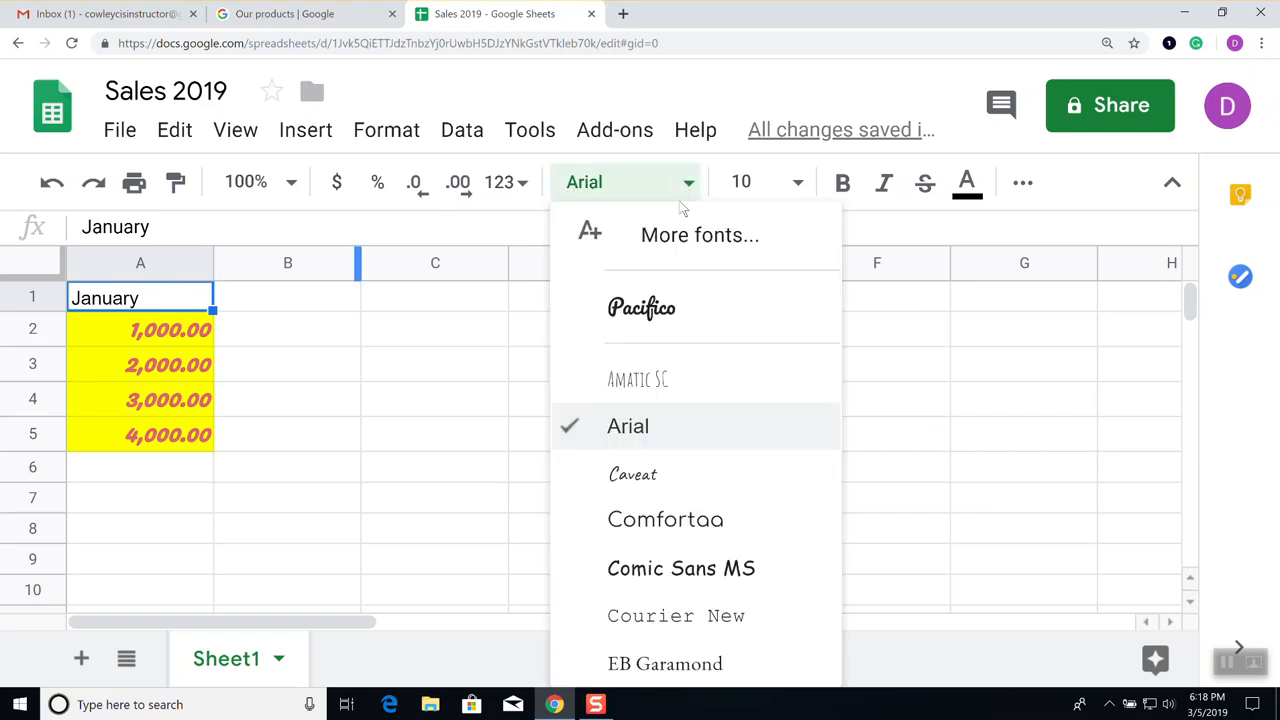
click(655, 307)
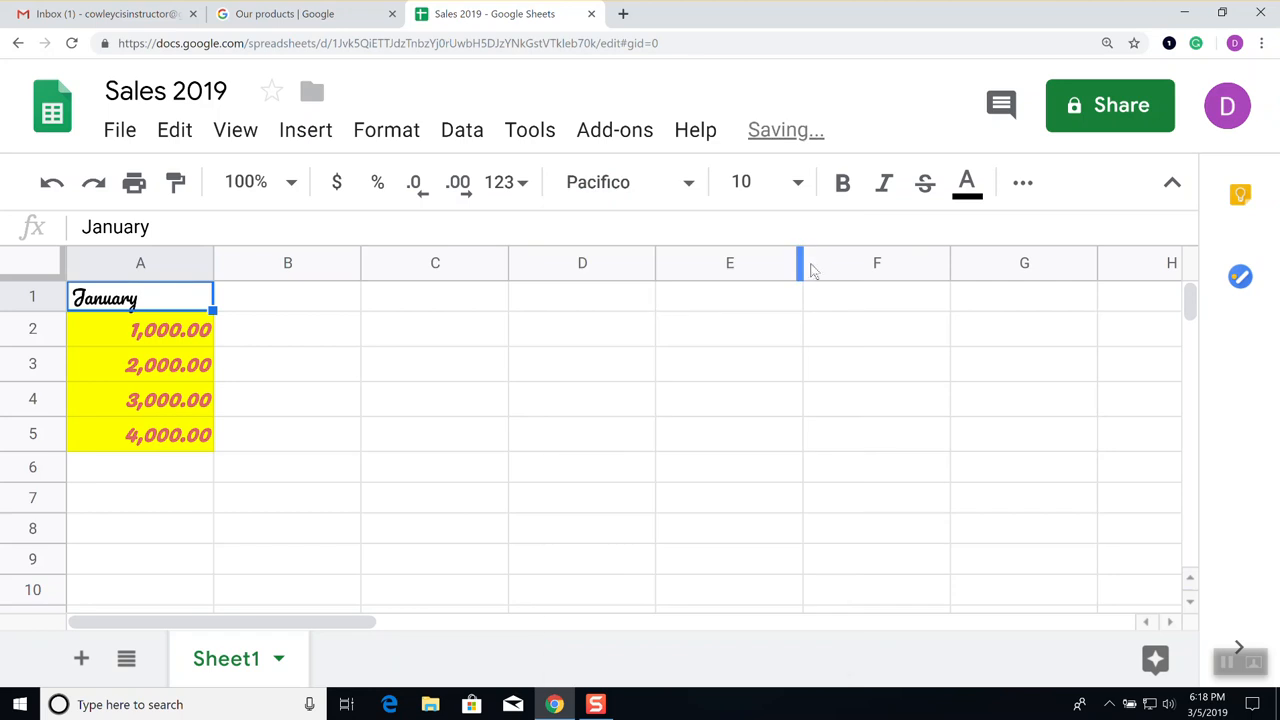
click(798, 182)
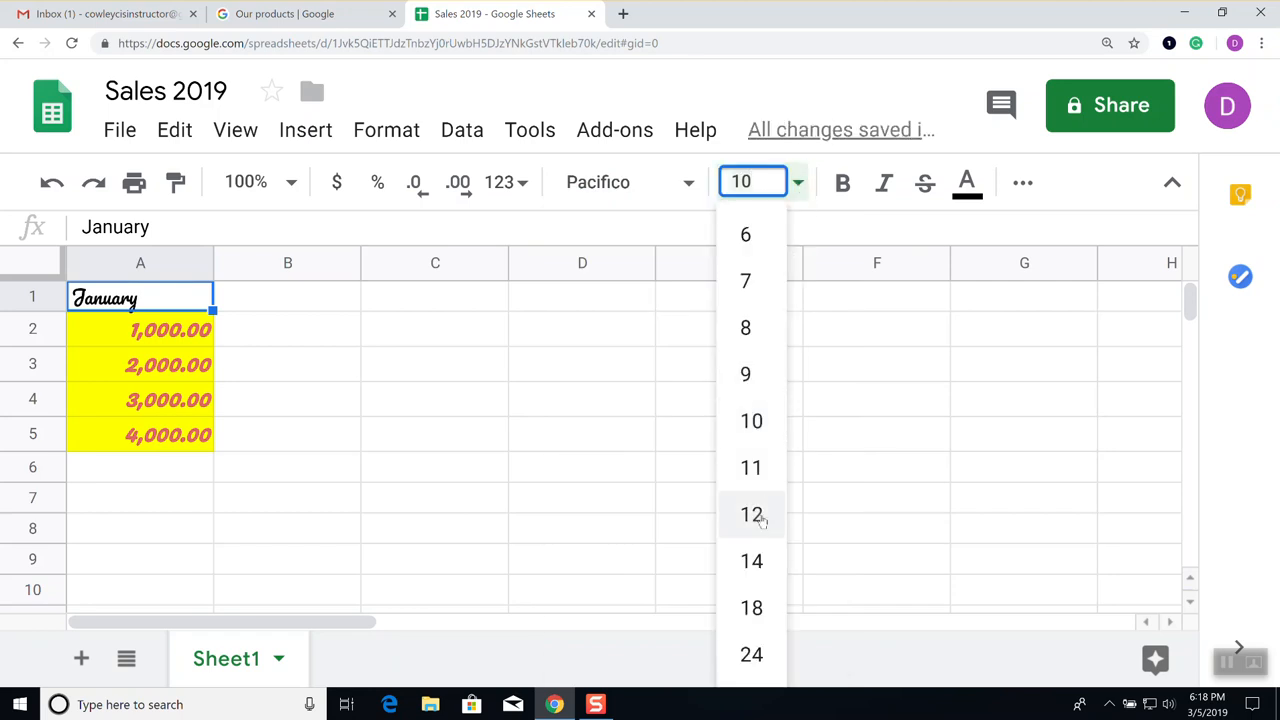
click(752, 608)
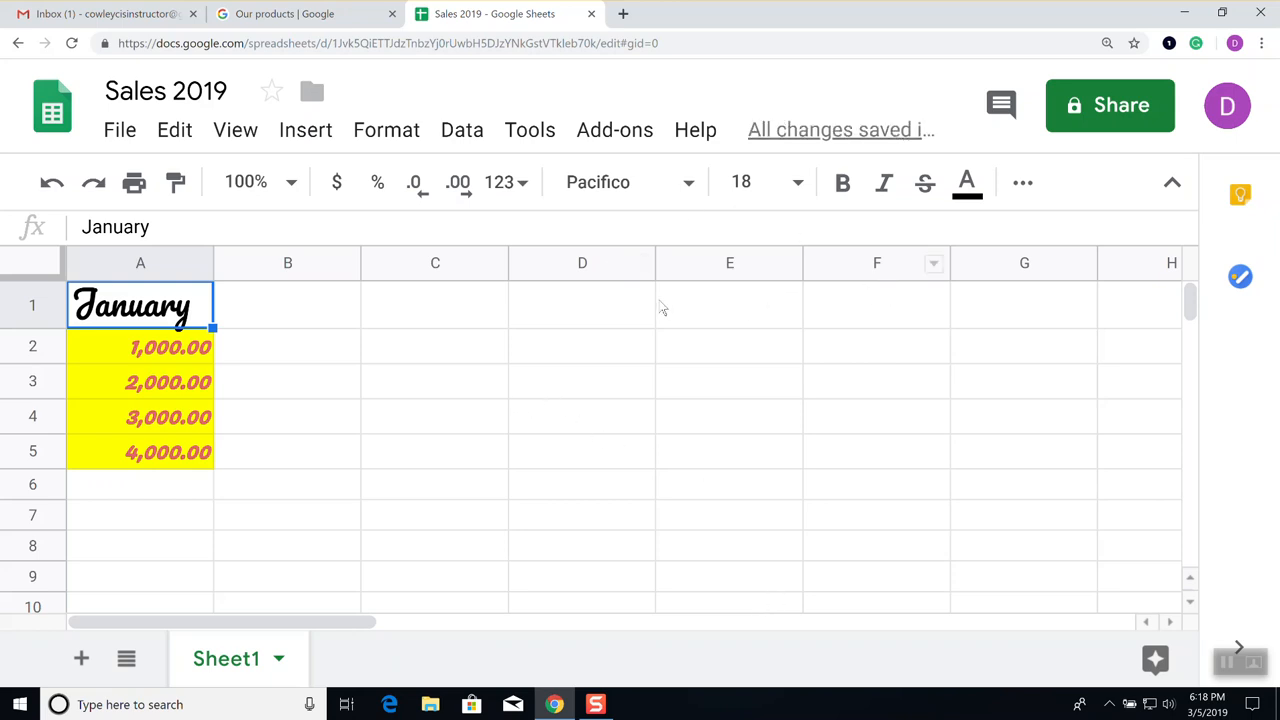
click(303, 365)
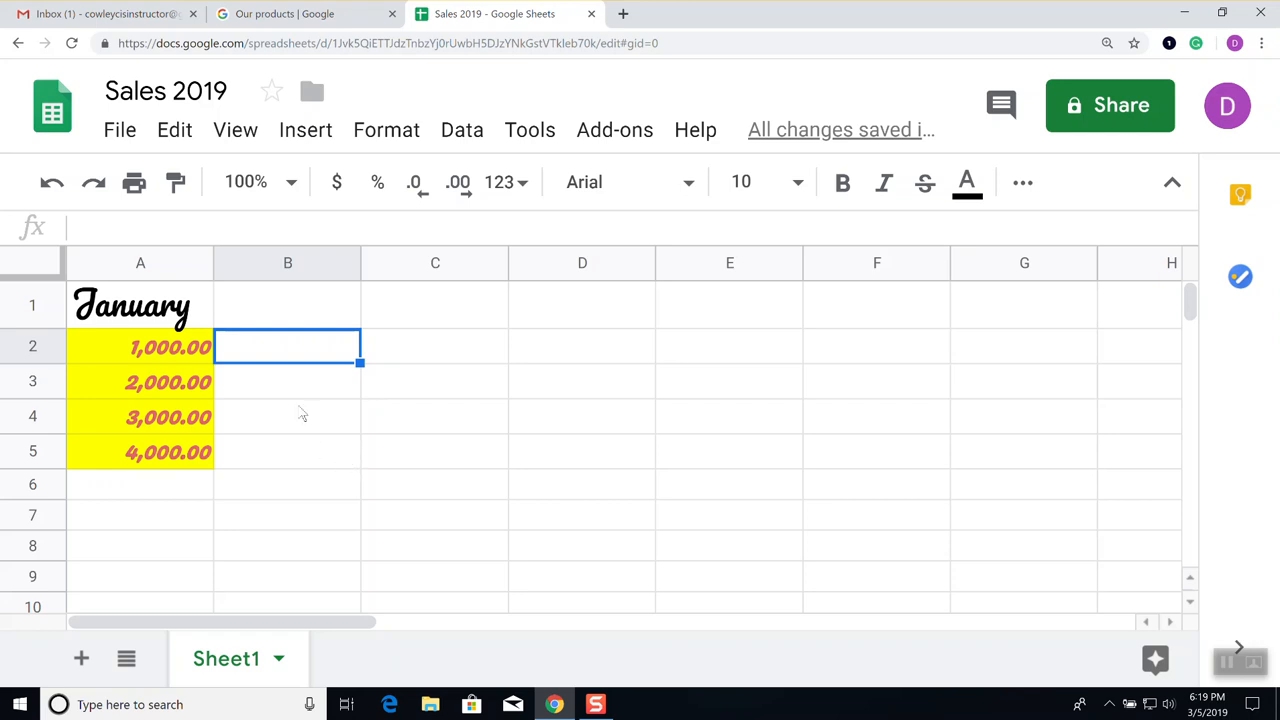
Copy A2's formatting with Paint format and apply it across A3:A5 again
click(158, 352)
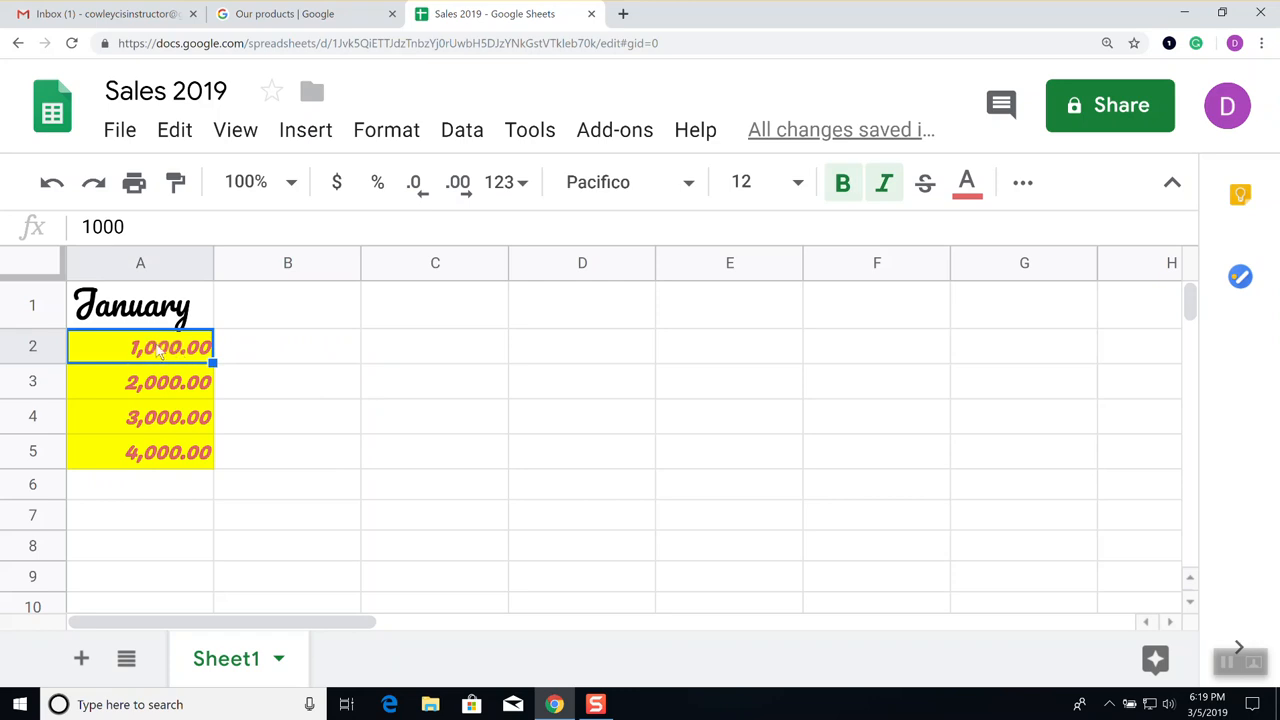
click(176, 183)
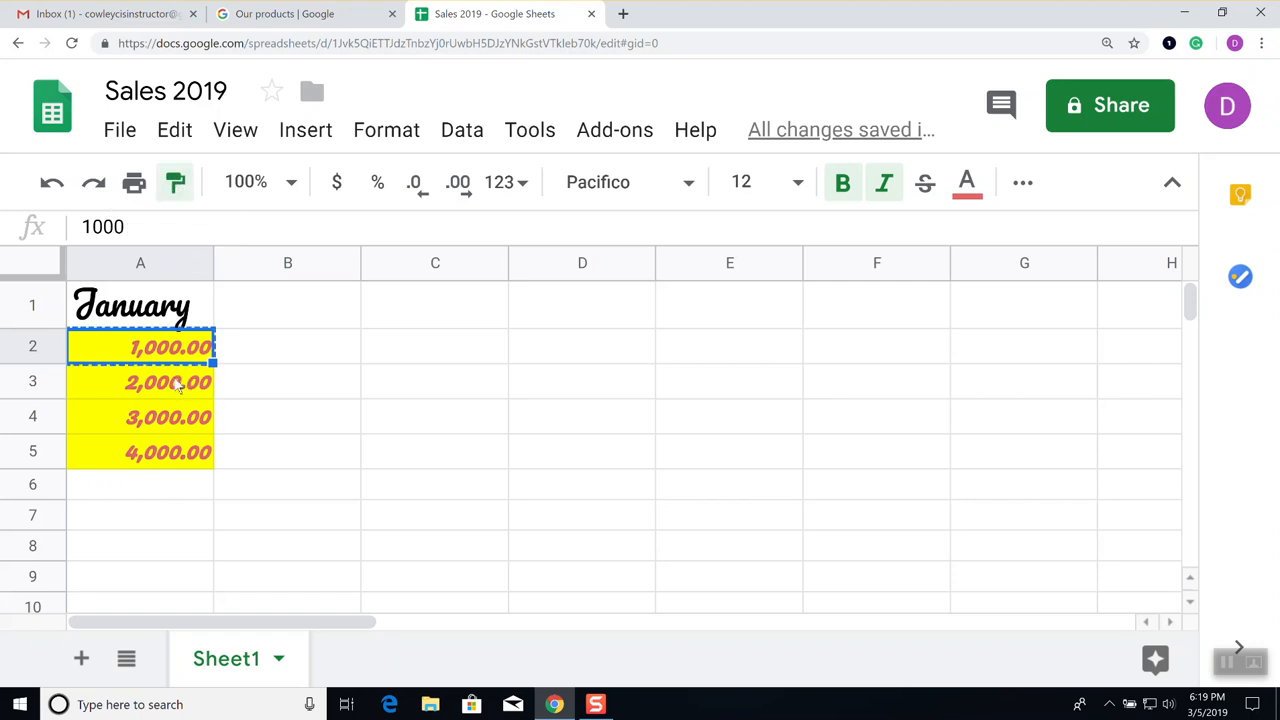
drag(177, 385, 185, 460)
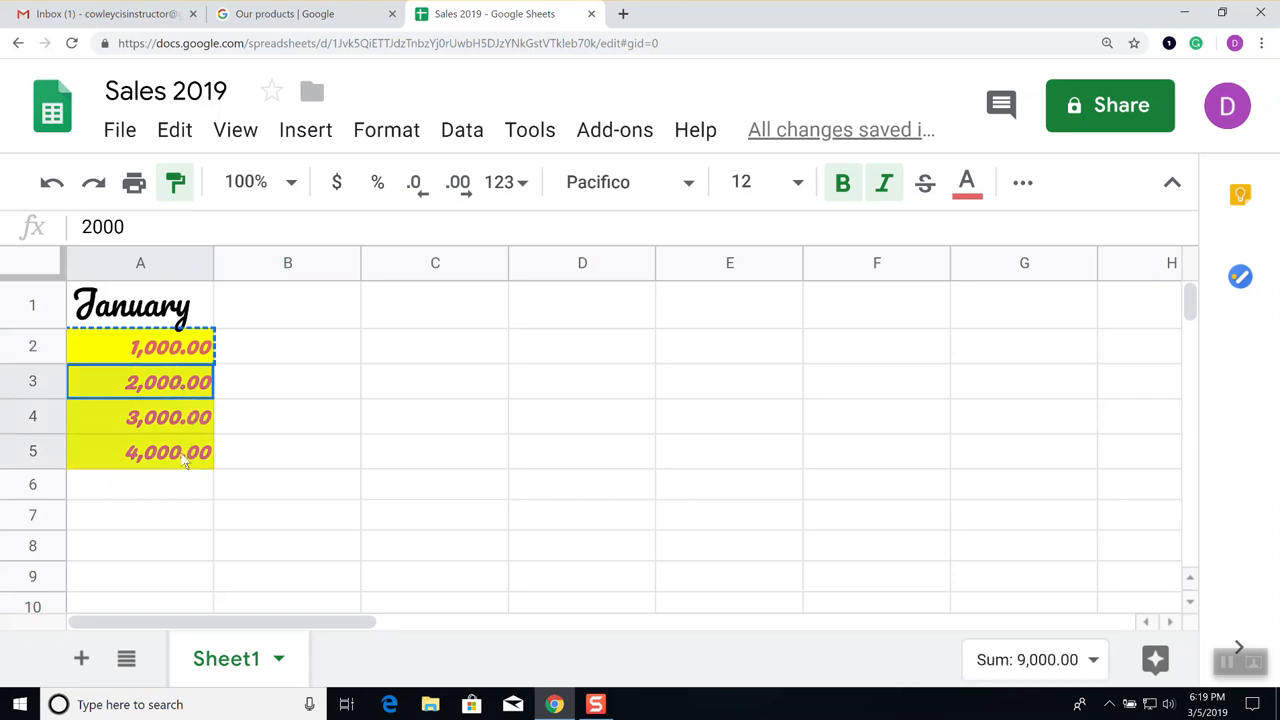
drag(185, 460, 185, 460)
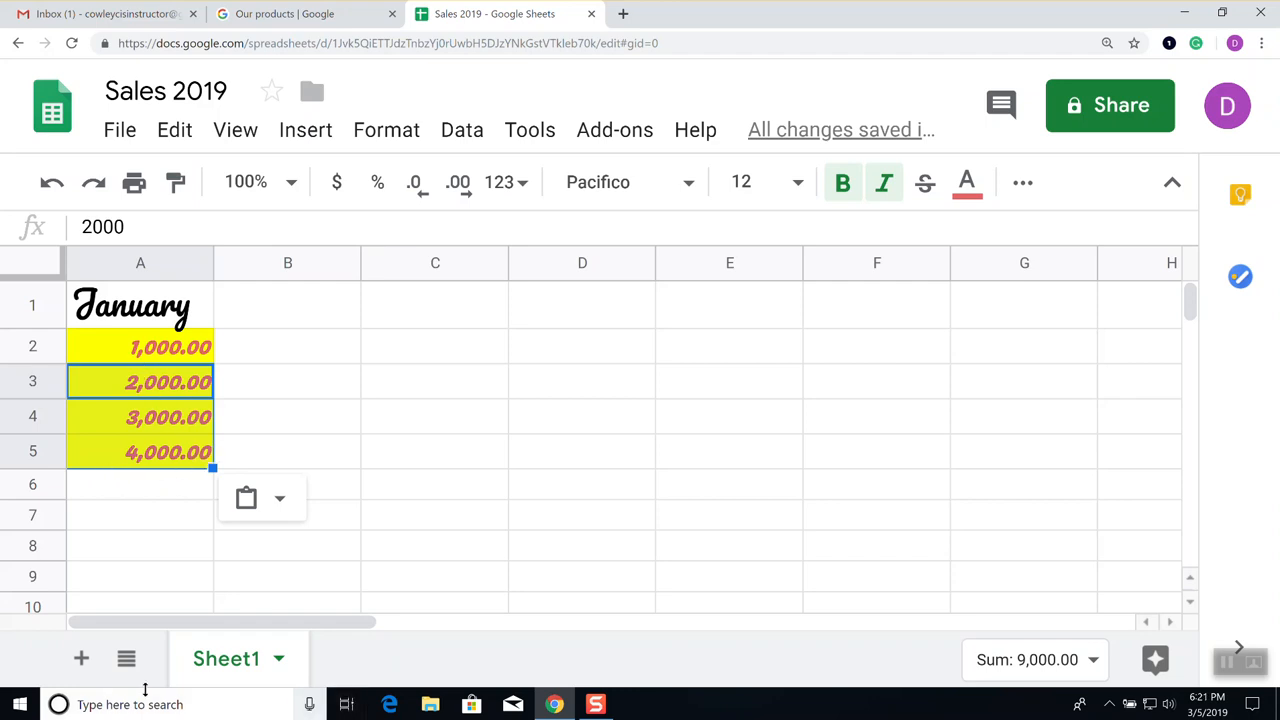
Add Sheet2 and Sheet3, look through all three tabs, and end on Sheet1
click(84, 662)
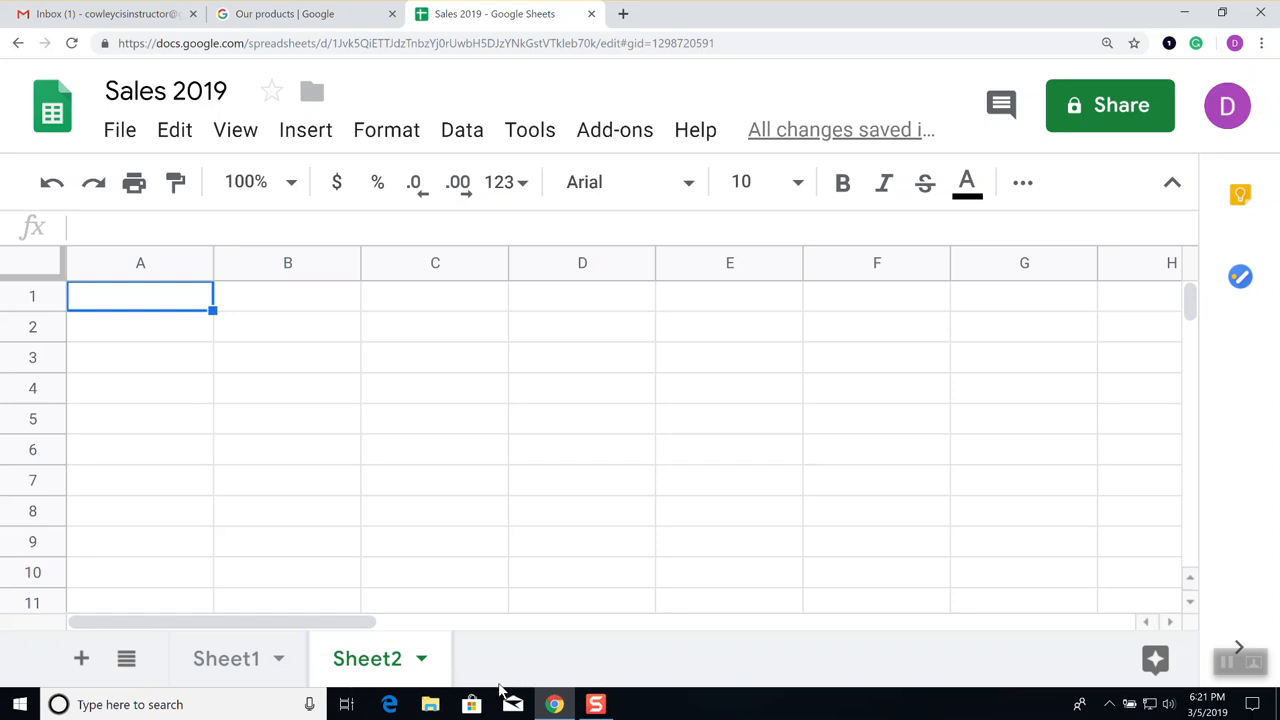
click(82, 662)
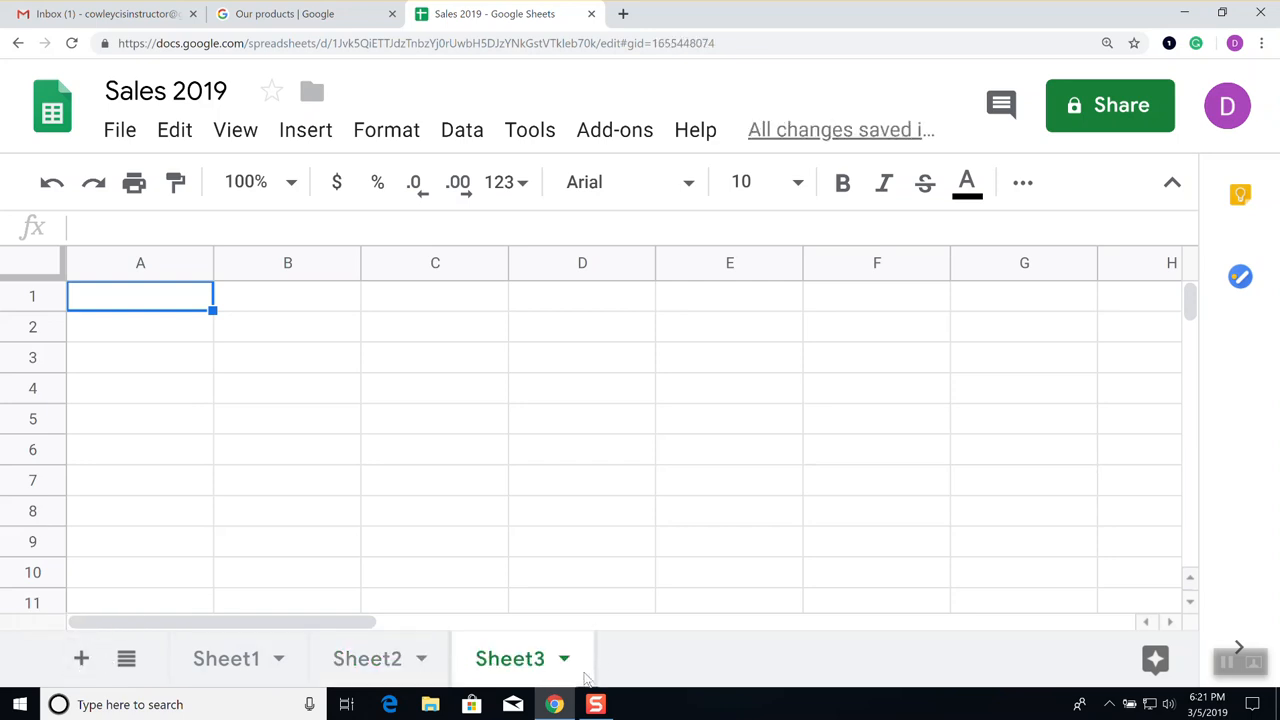
click(214, 674)
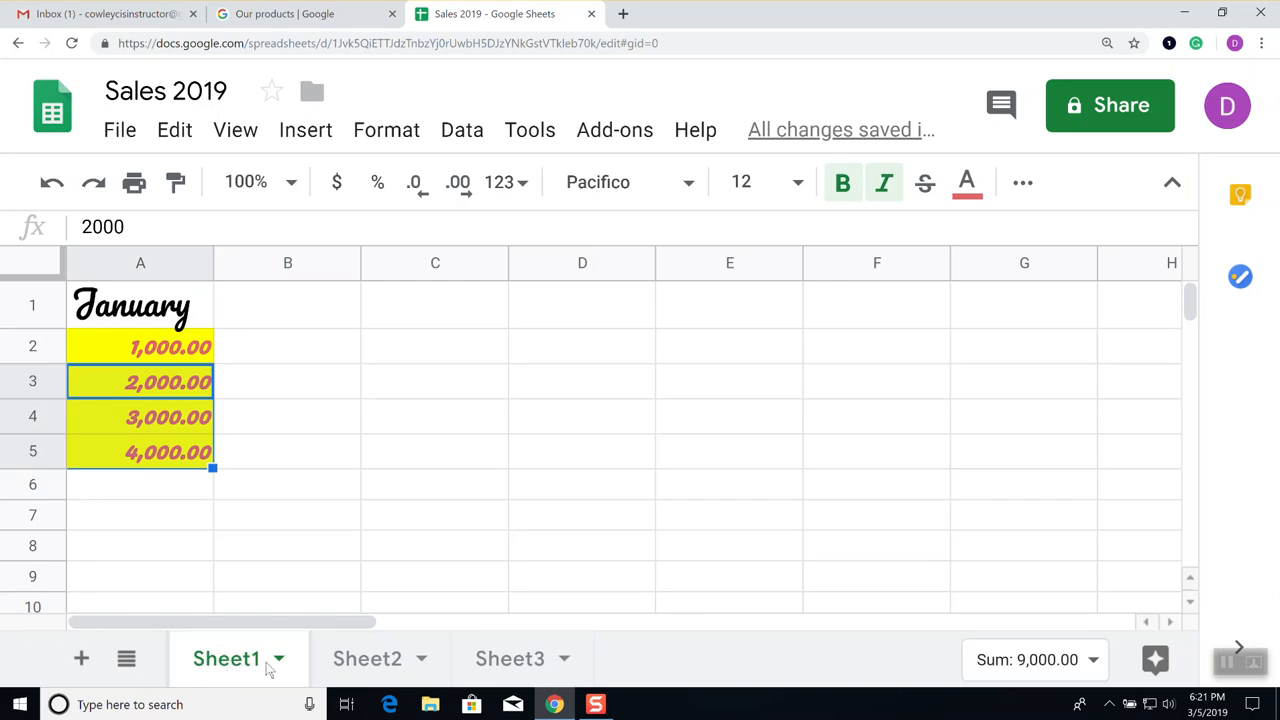
click(355, 667)
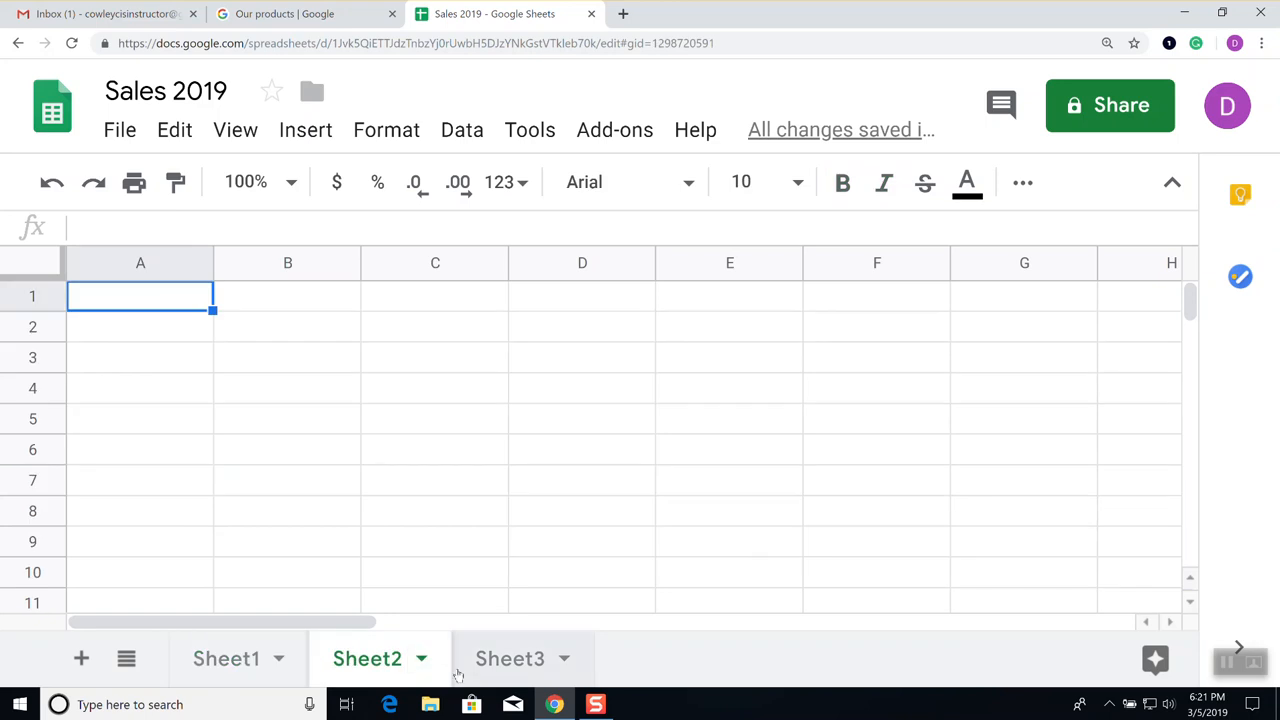
click(508, 673)
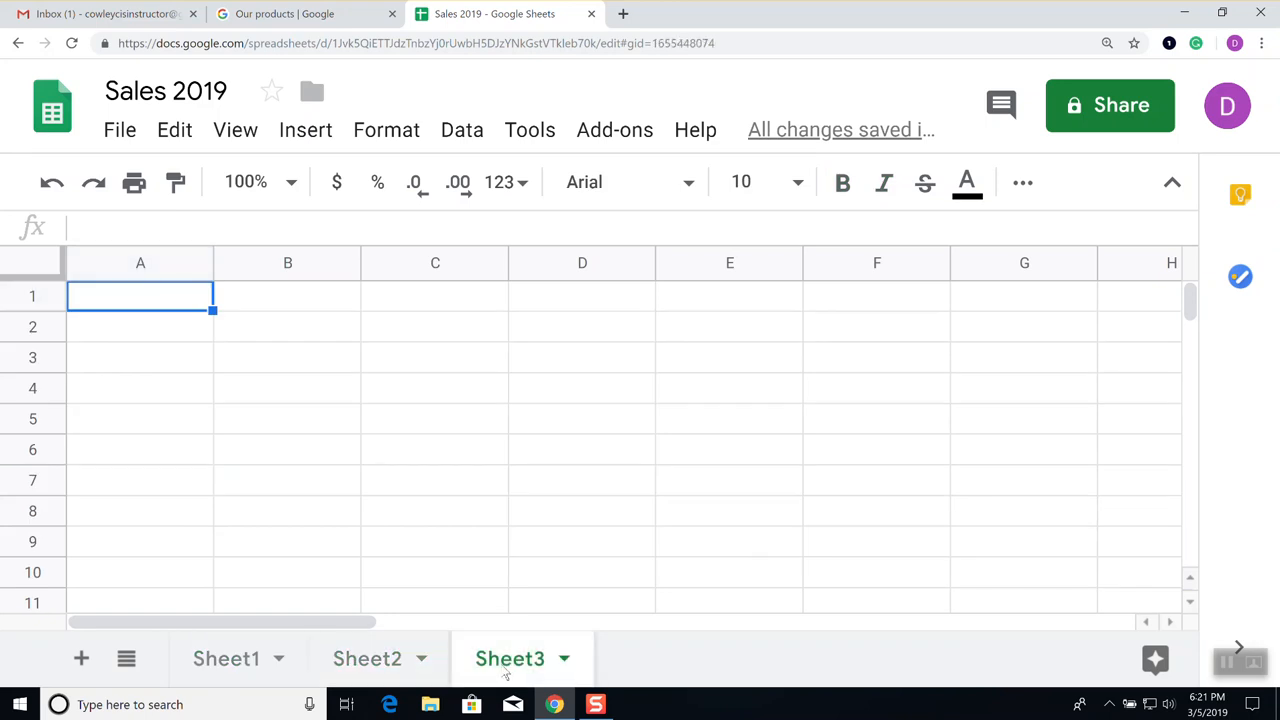
click(222, 662)
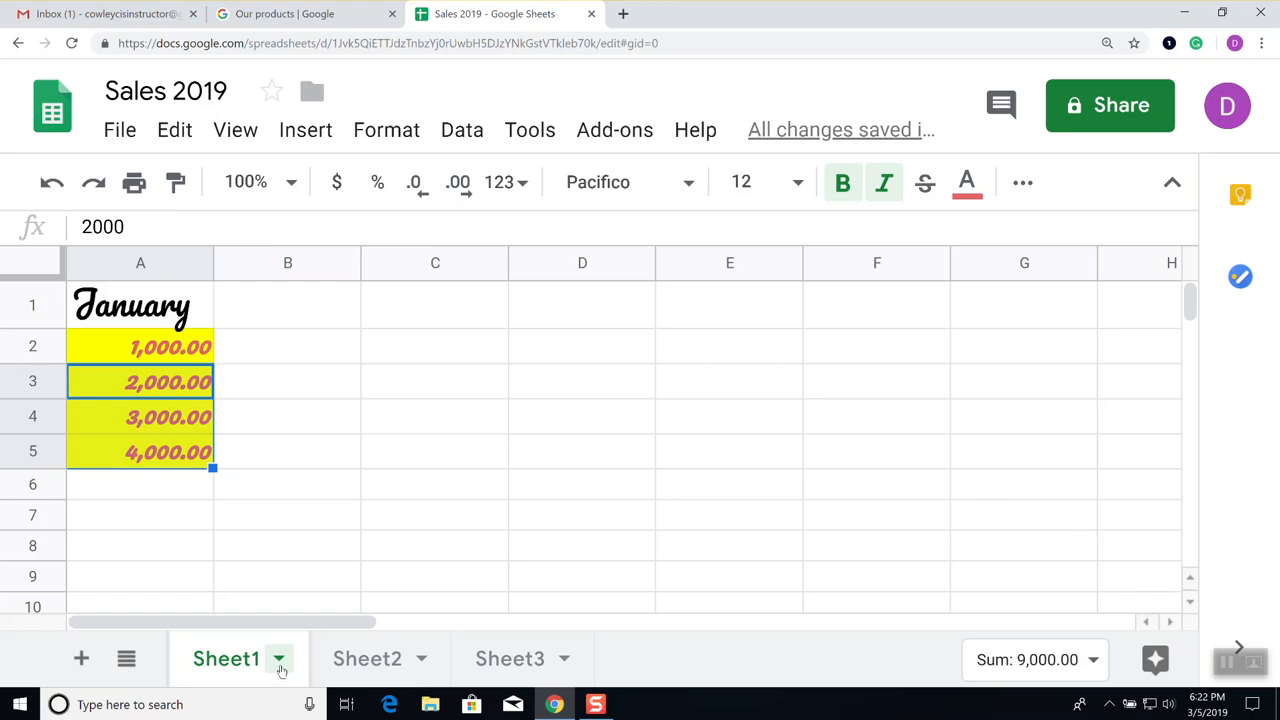
Change the Sheet1 tab colour to orange from its tab menu
click(279, 664)
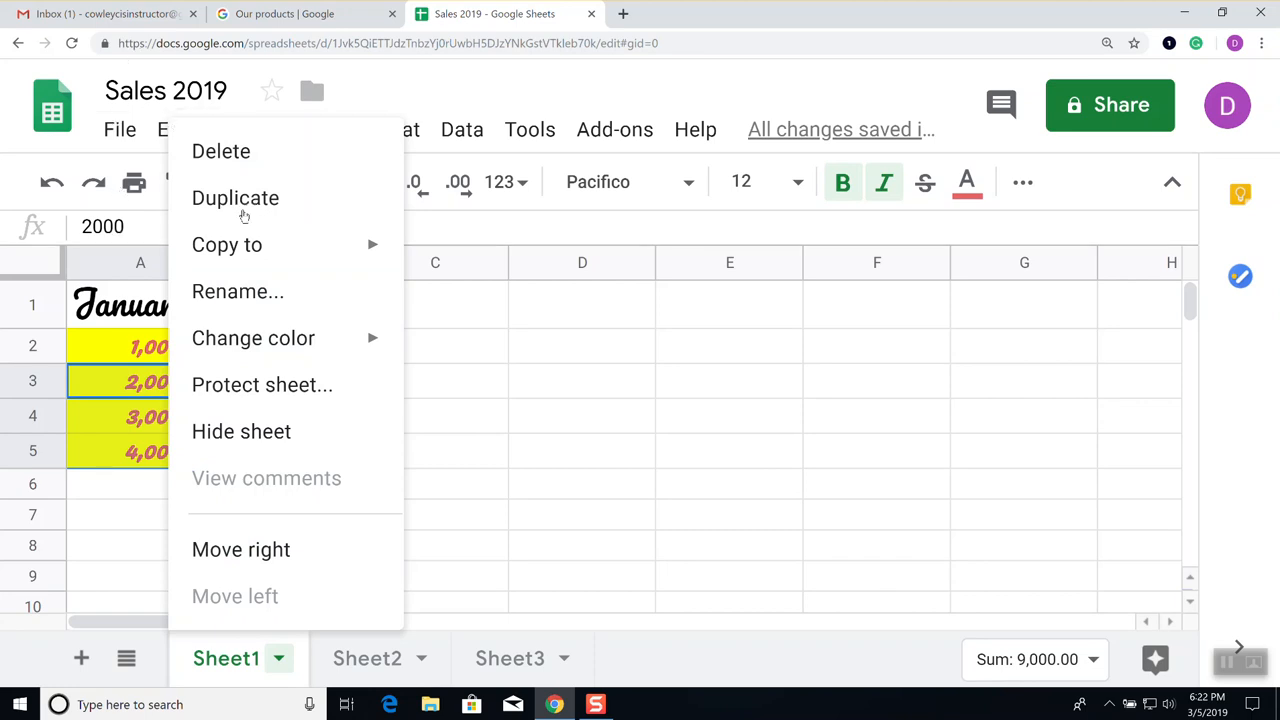
mouse_move(262, 246)
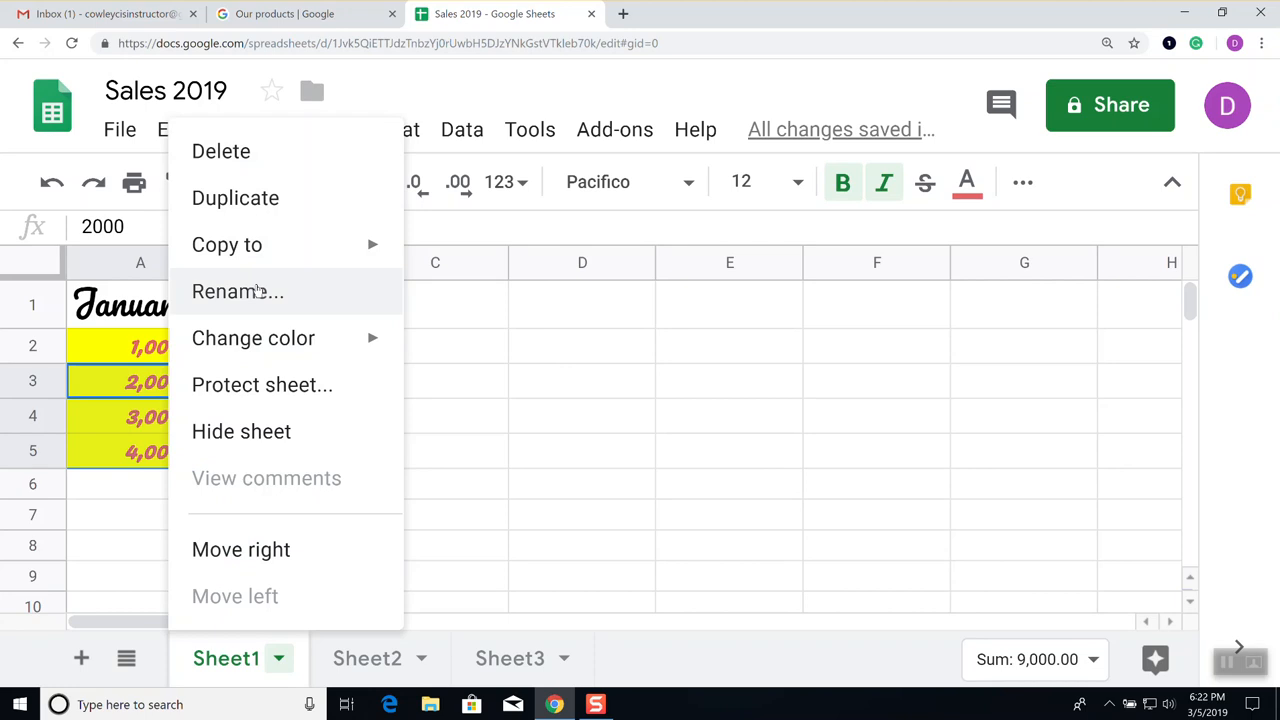
mouse_move(268, 349)
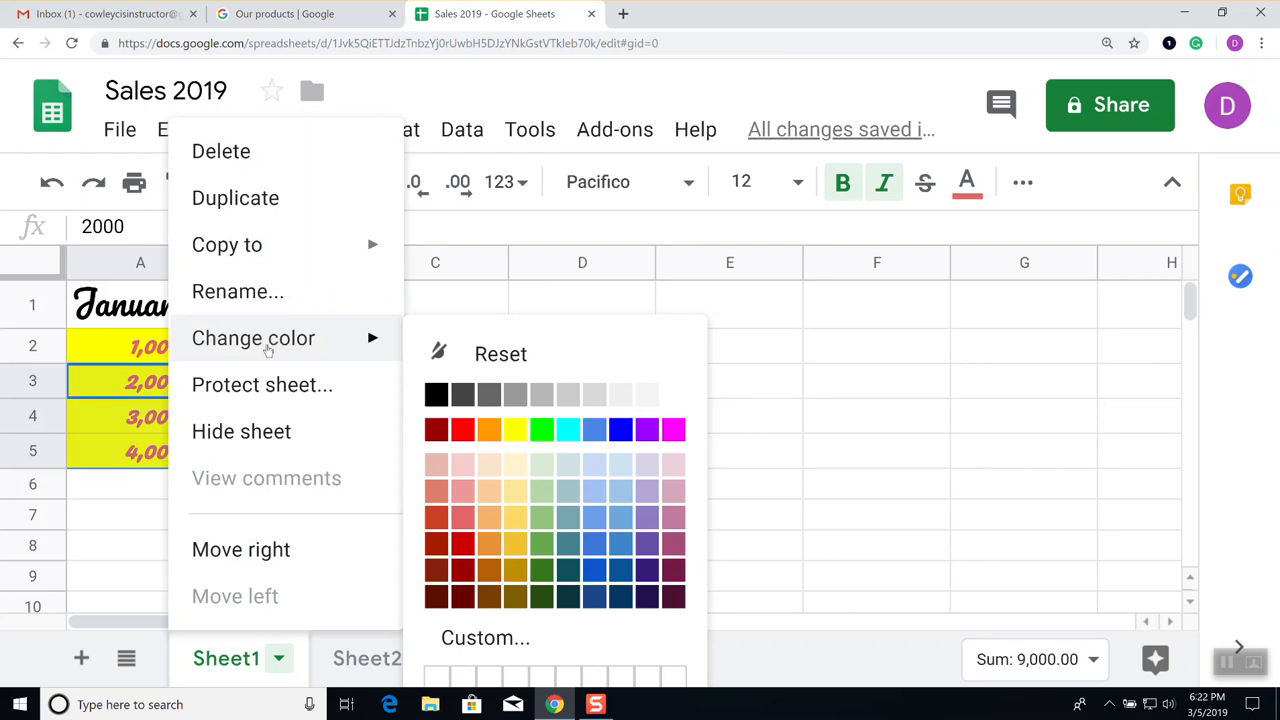
click(489, 429)
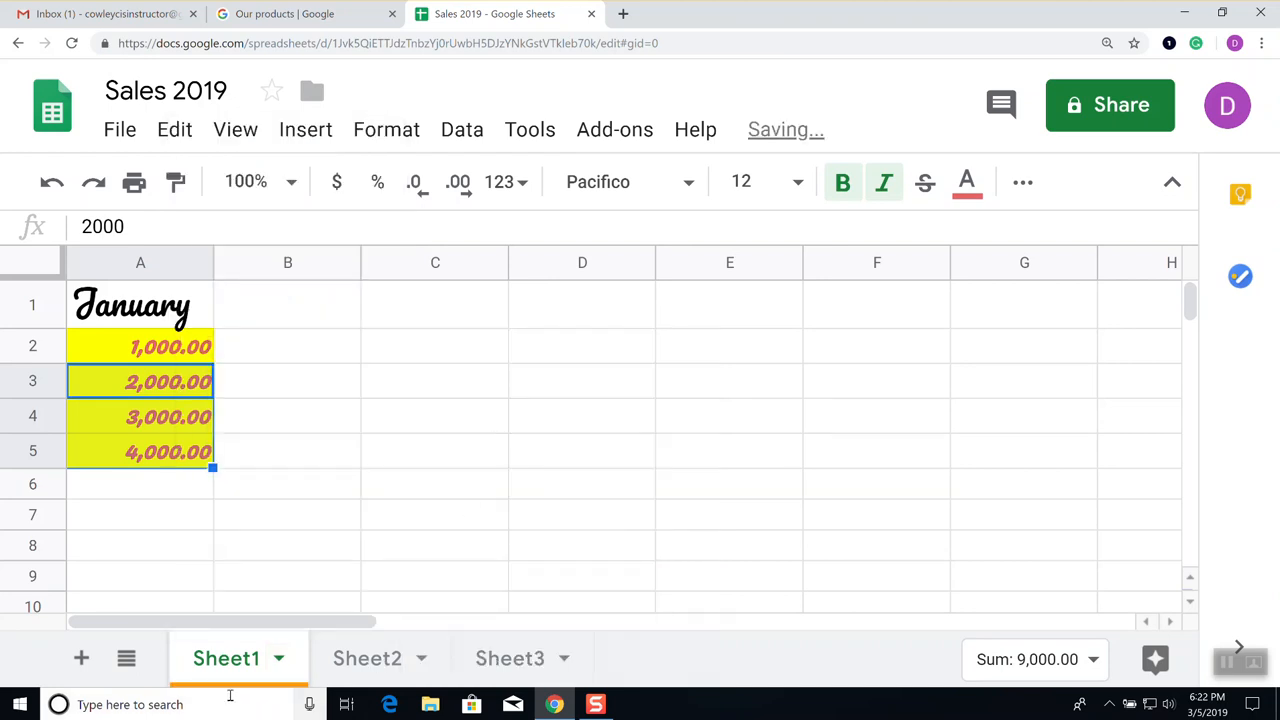
click(281, 660)
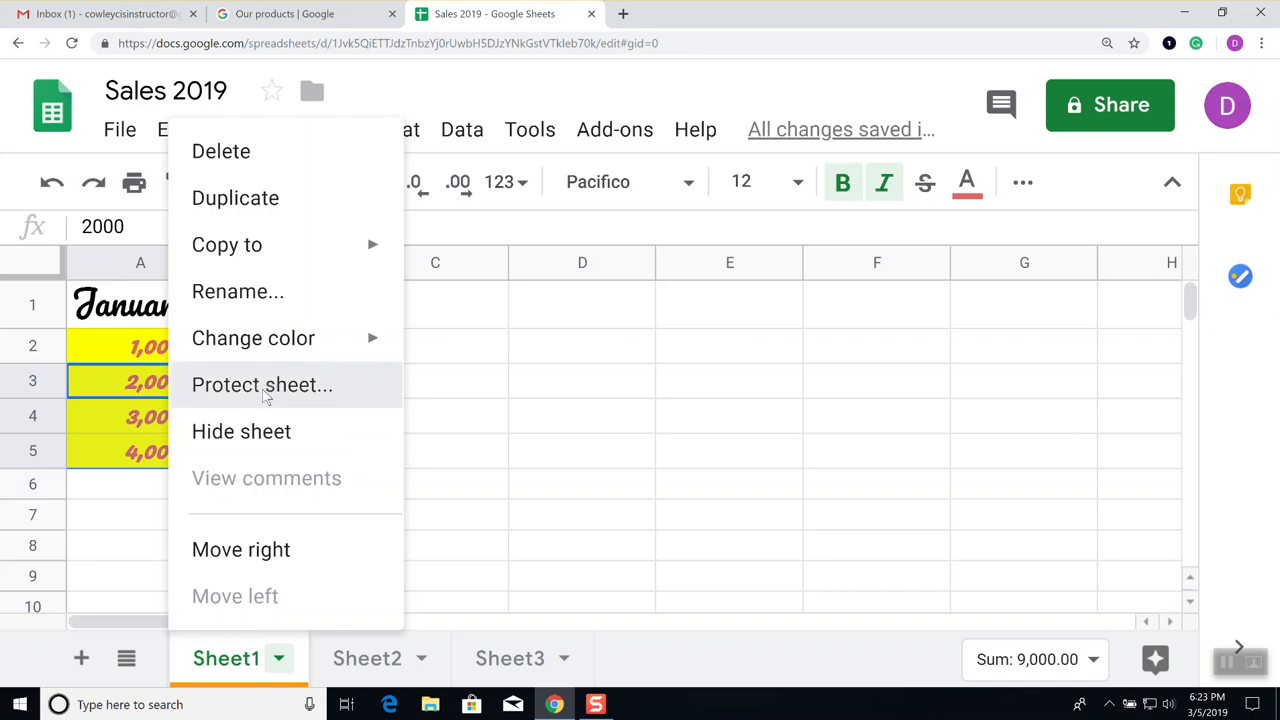
click(263, 393)
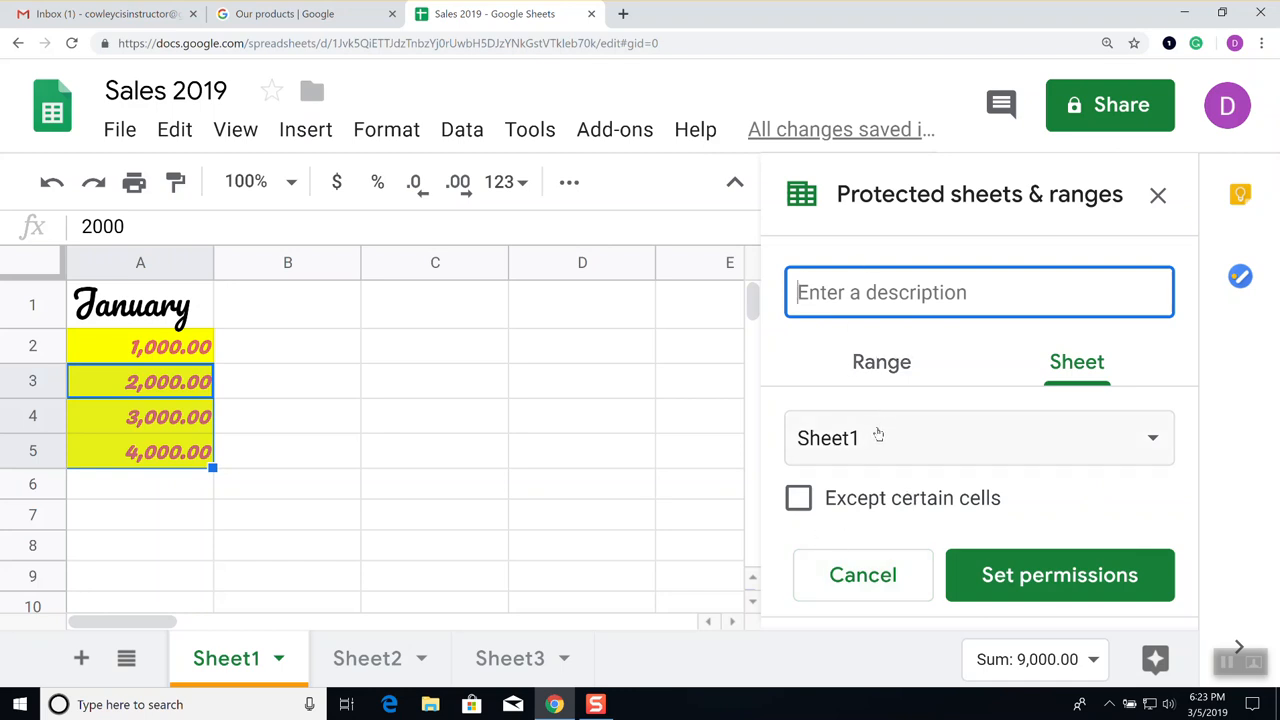
click(876, 578)
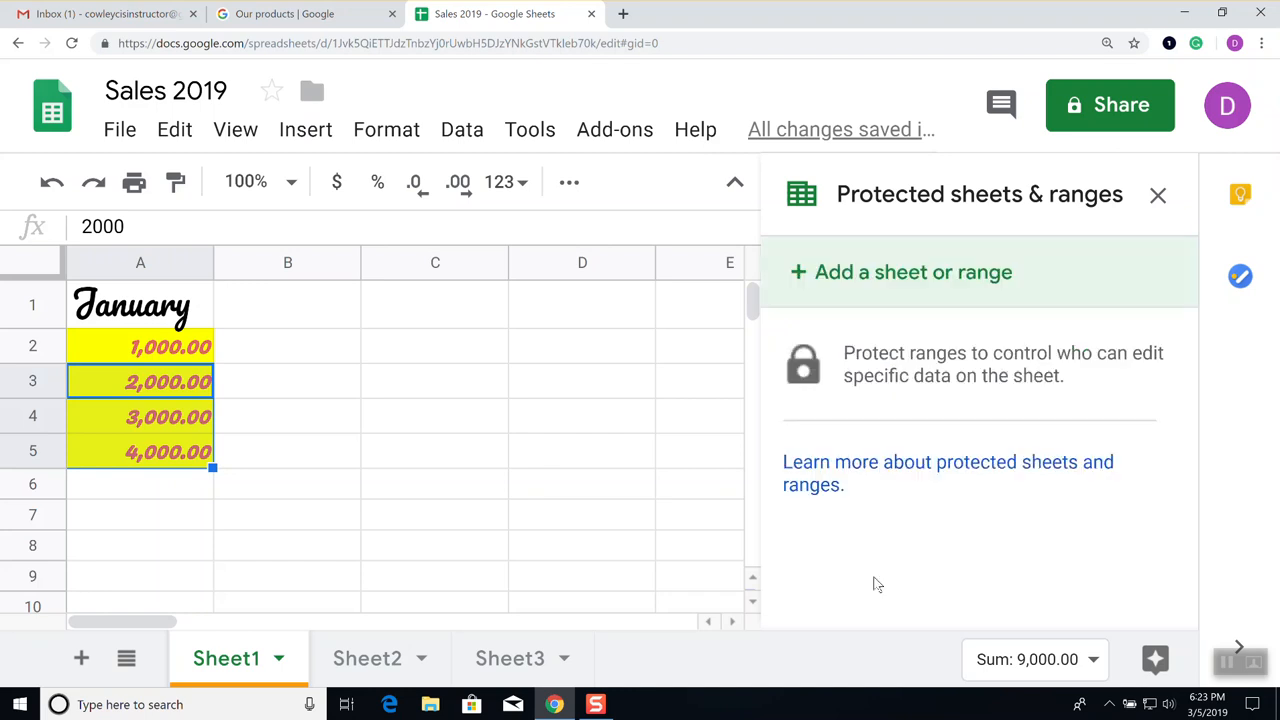
click(1158, 195)
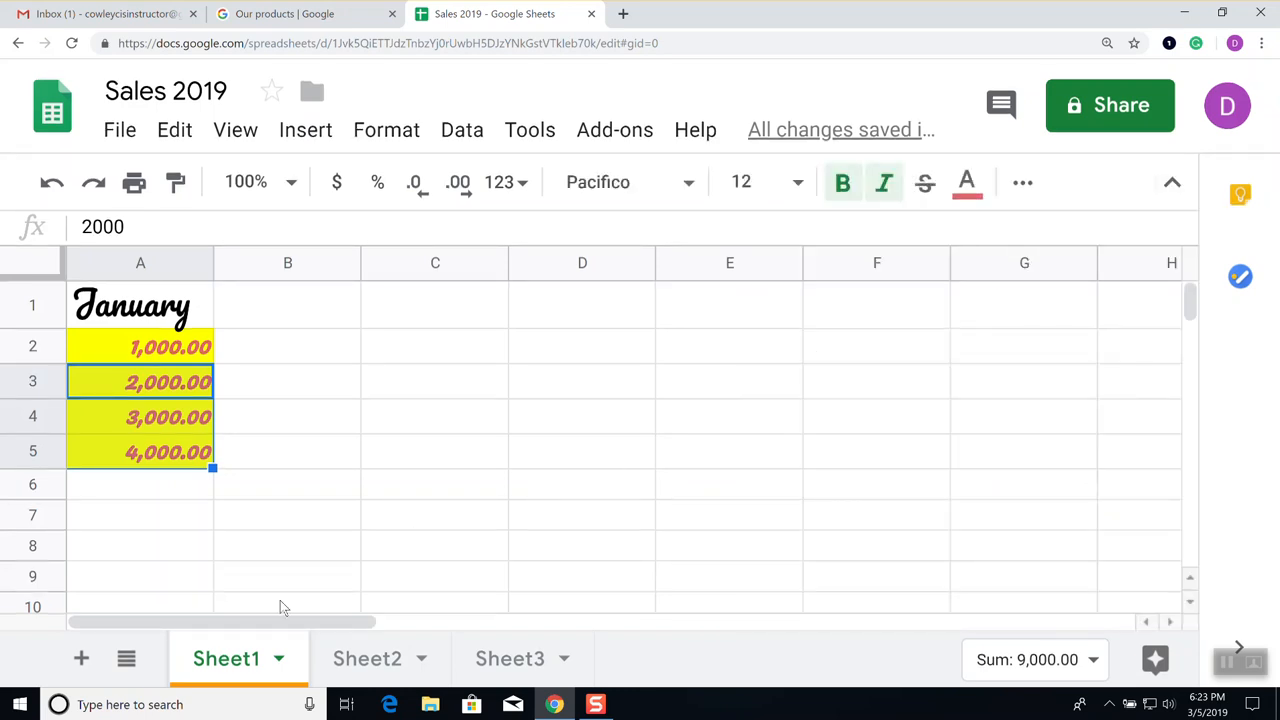
Rename the Sheet1 tab to 'Sales - Jan'
click(280, 664)
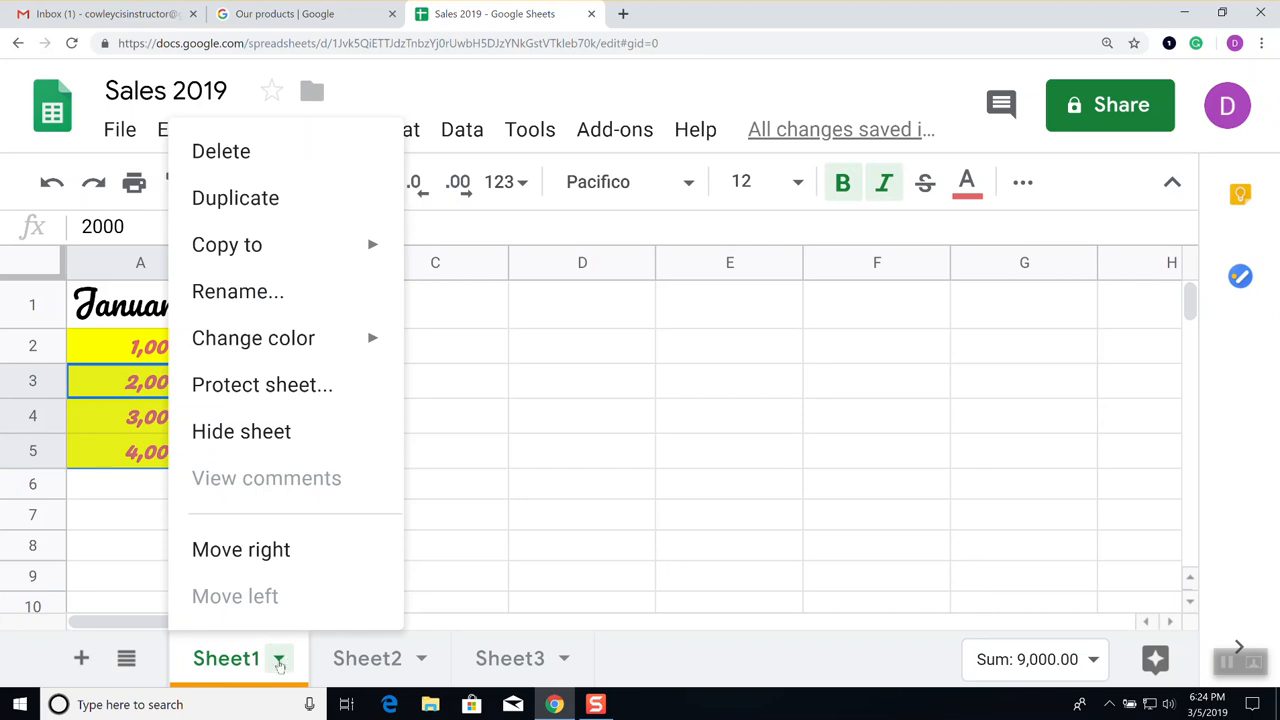
click(266, 296)
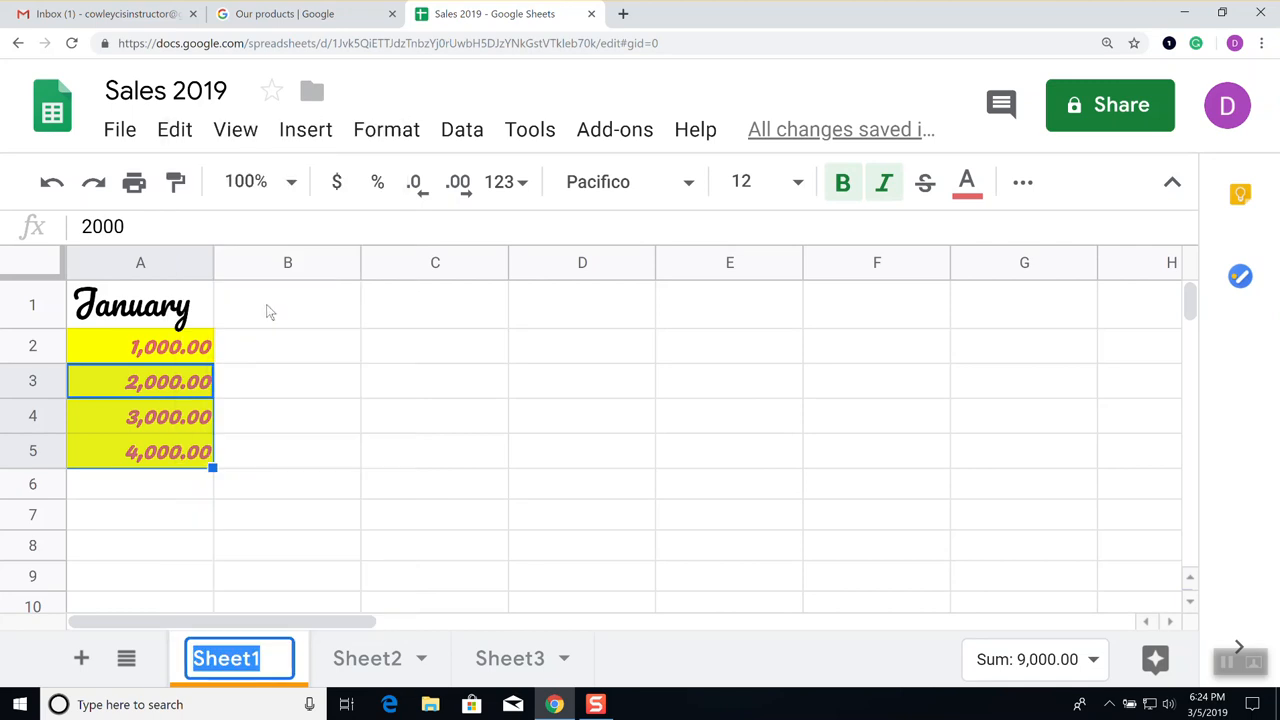
text(Sales - Jan)
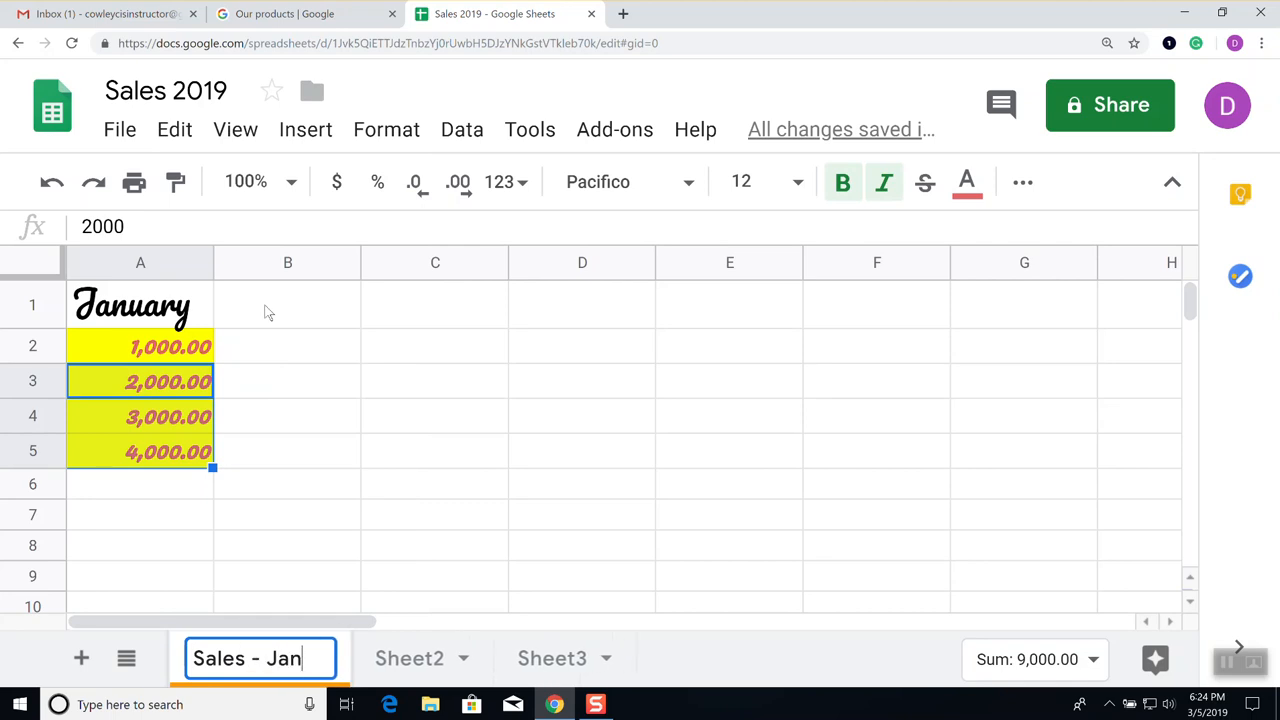
key(Return)
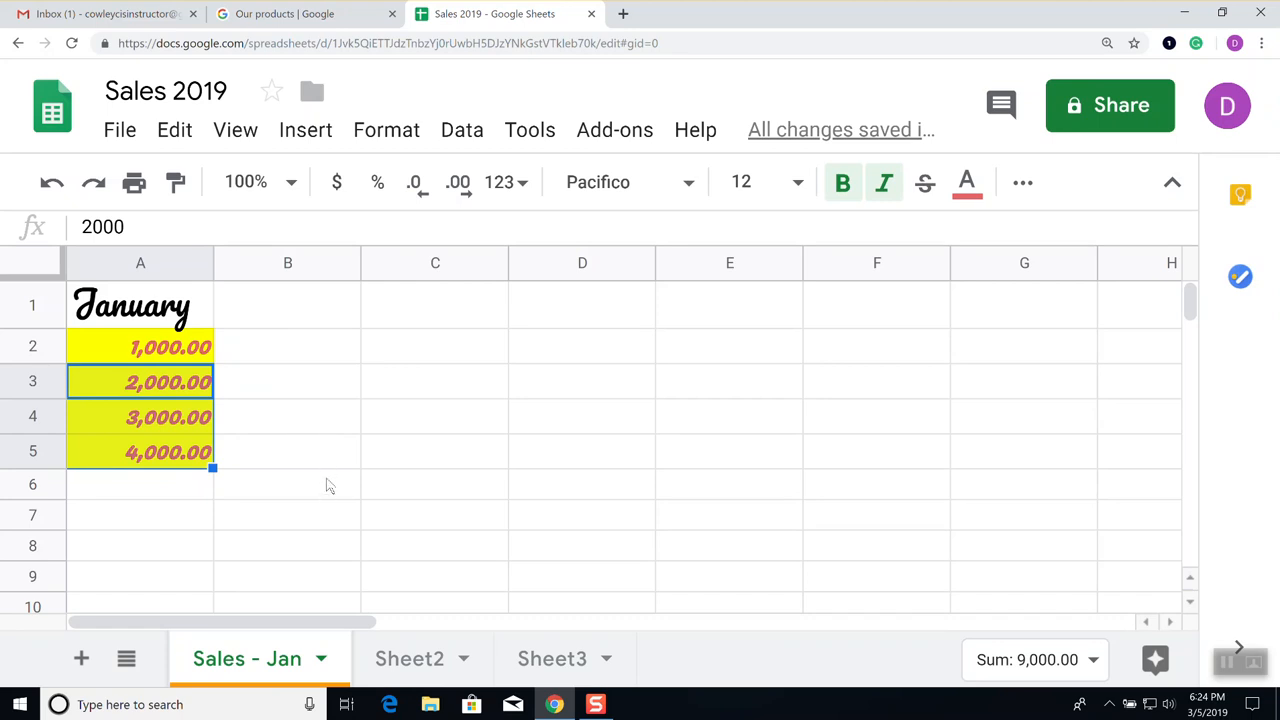
Rename Sheet2 to 'Sales - Feb'
click(465, 661)
click(463, 664)
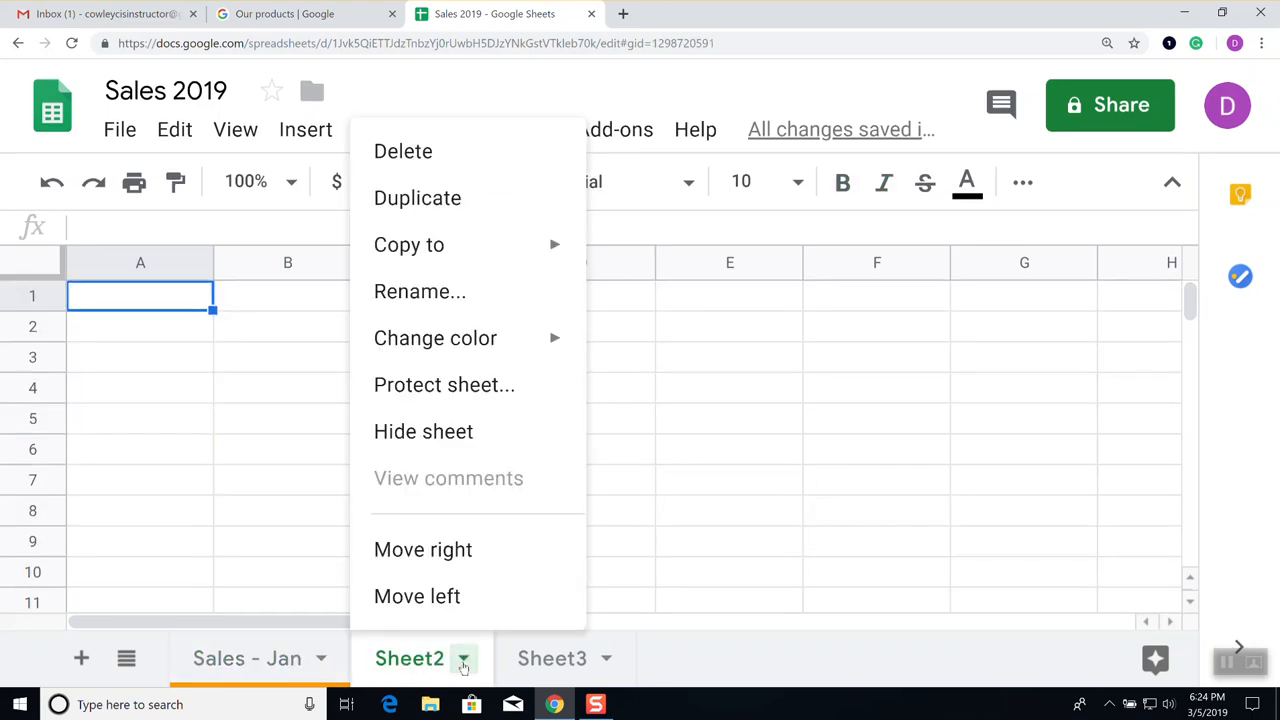
click(436, 291)
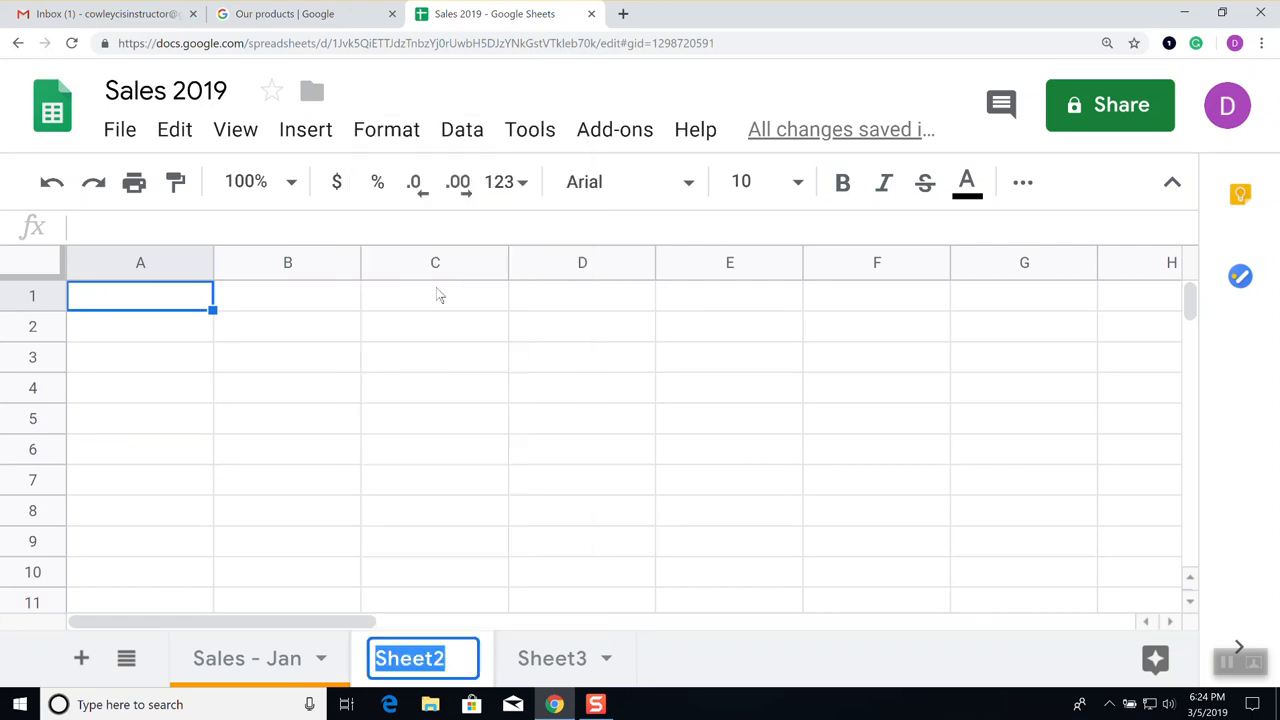
text(Sales - FEb)
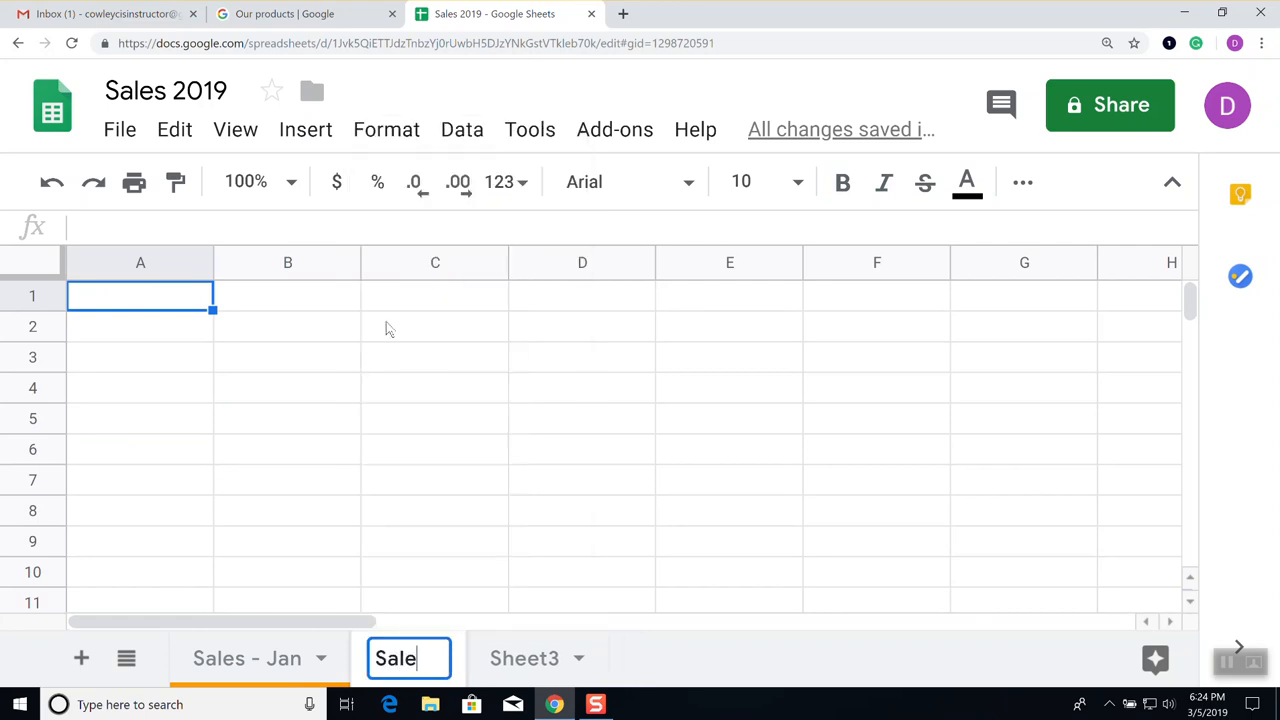
key(BackSpace)
key(BackSpace)
text(eb)
key(Return)
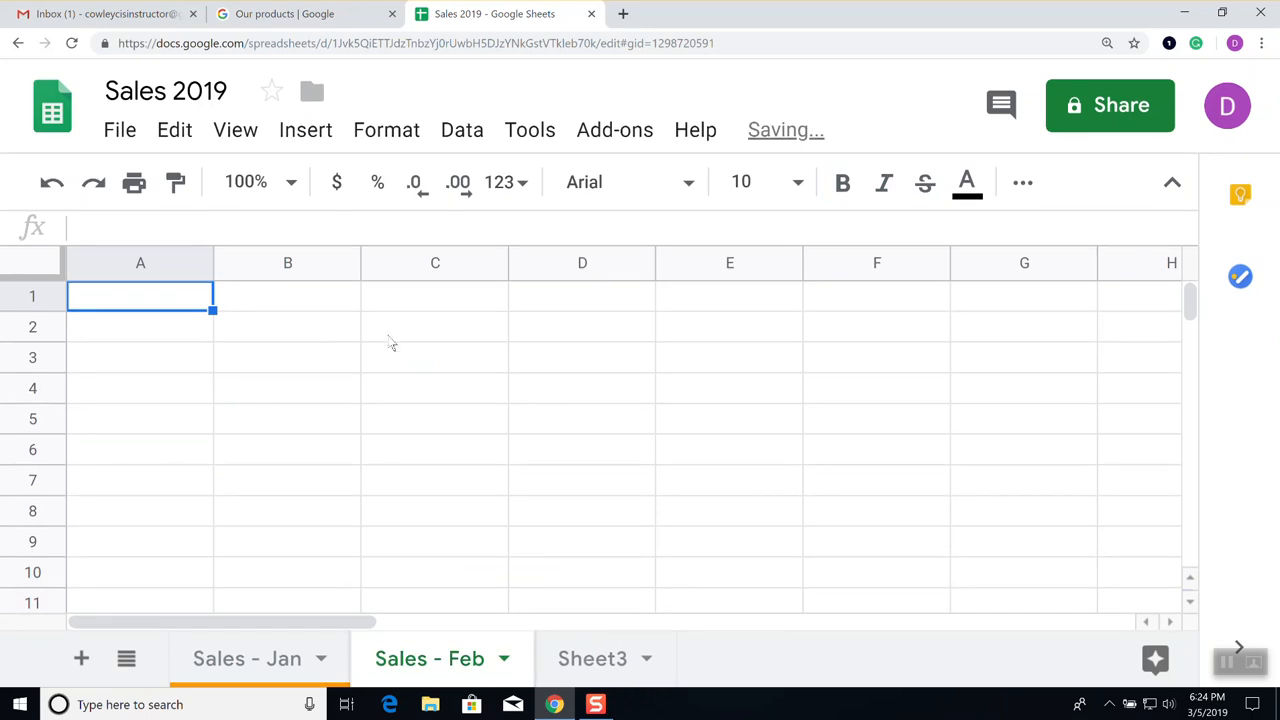
Rename Sheet3 to 'Sales - Mar'
click(647, 660)
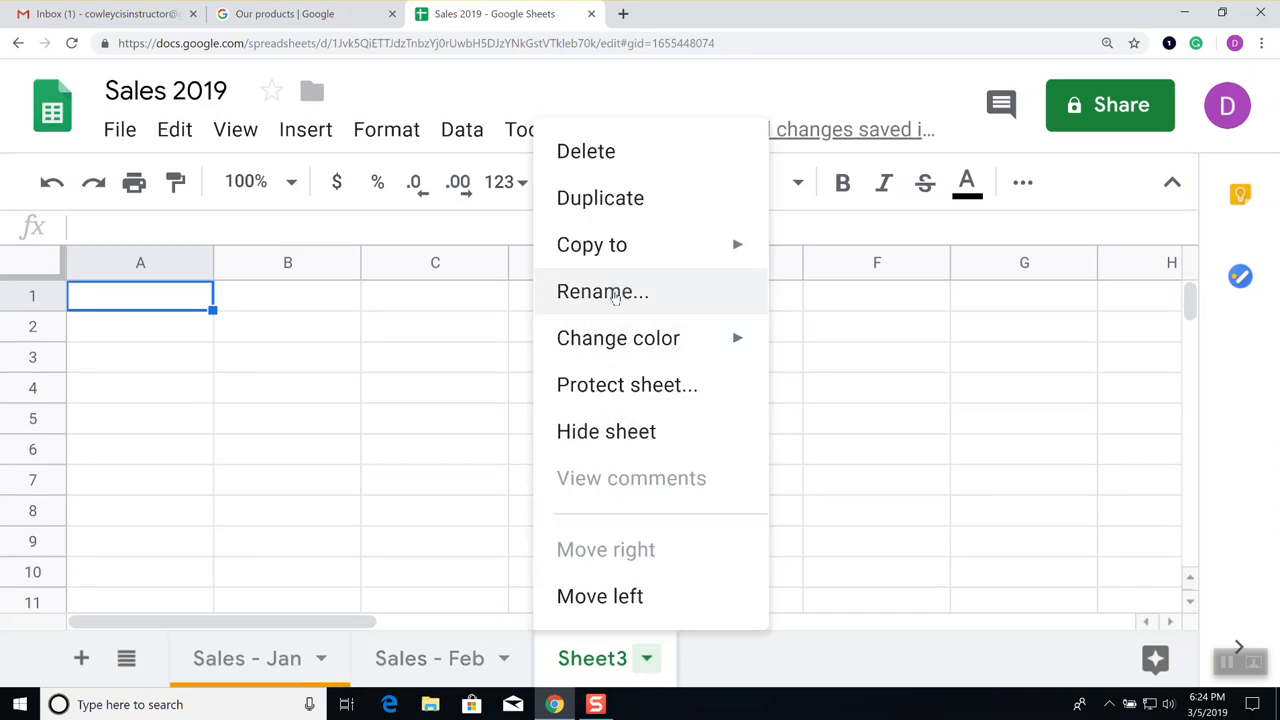
click(618, 292)
text(S)
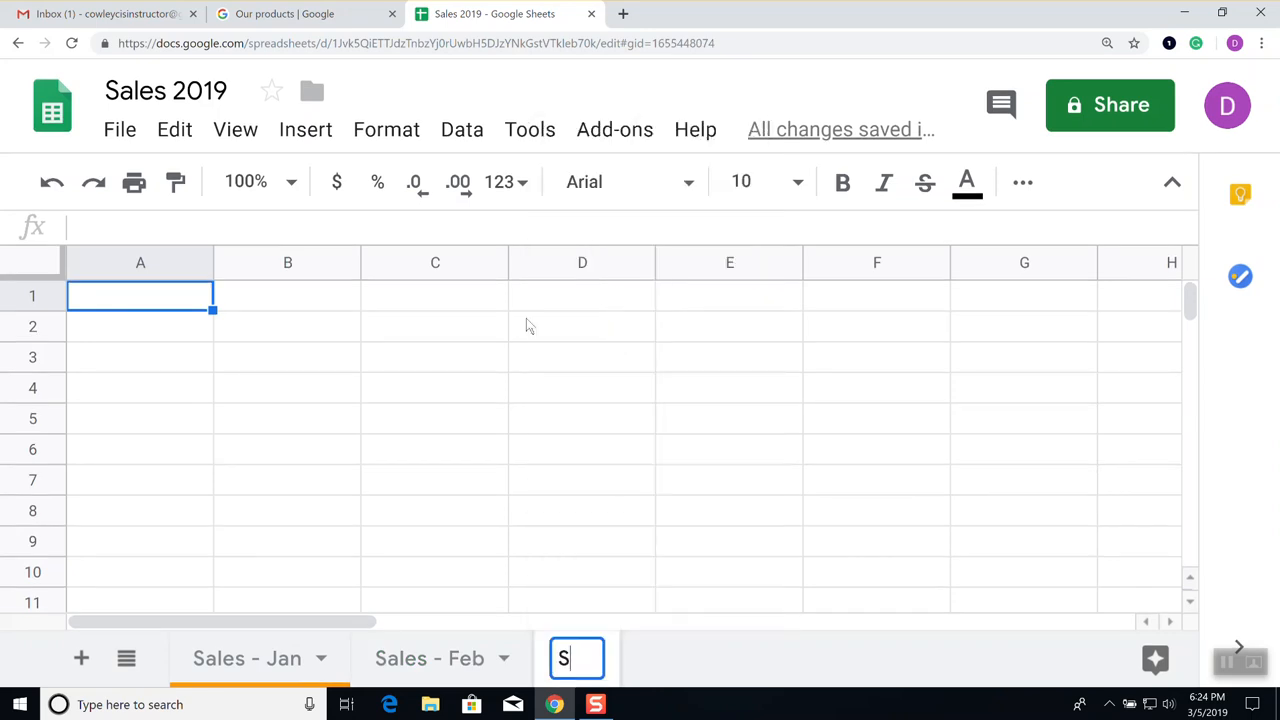
text(ales - Mar)
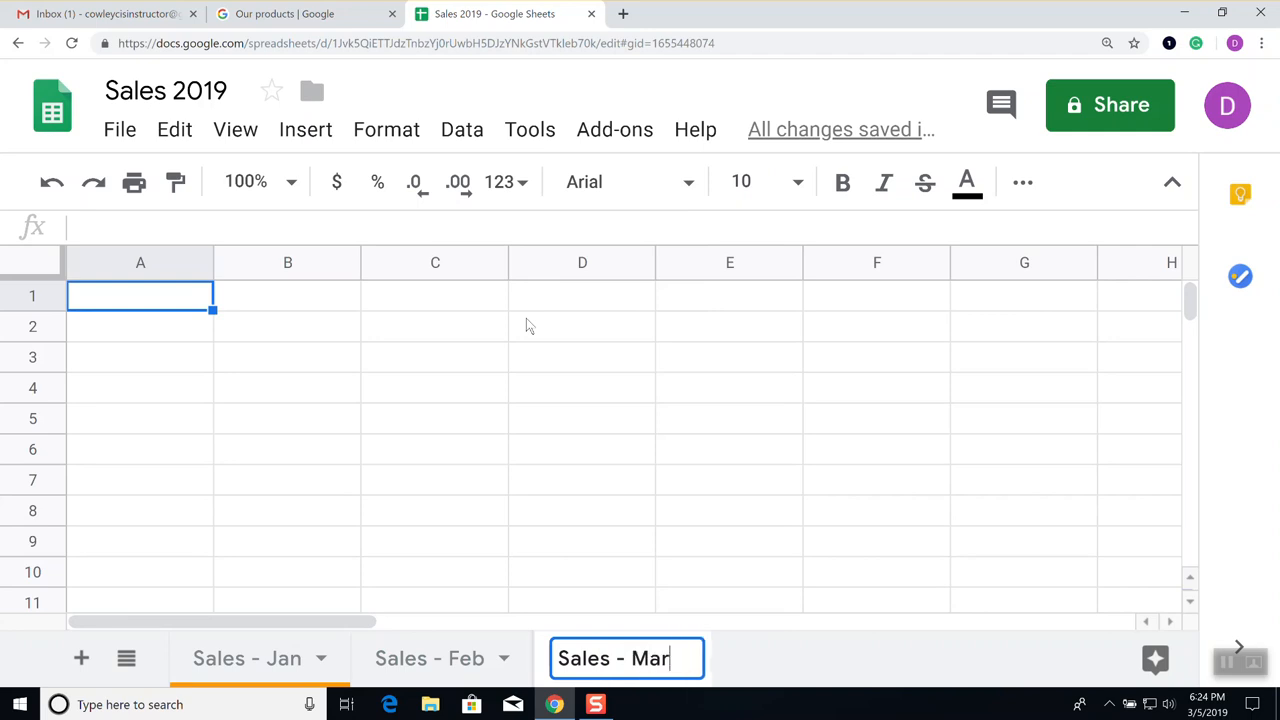
key(Return)
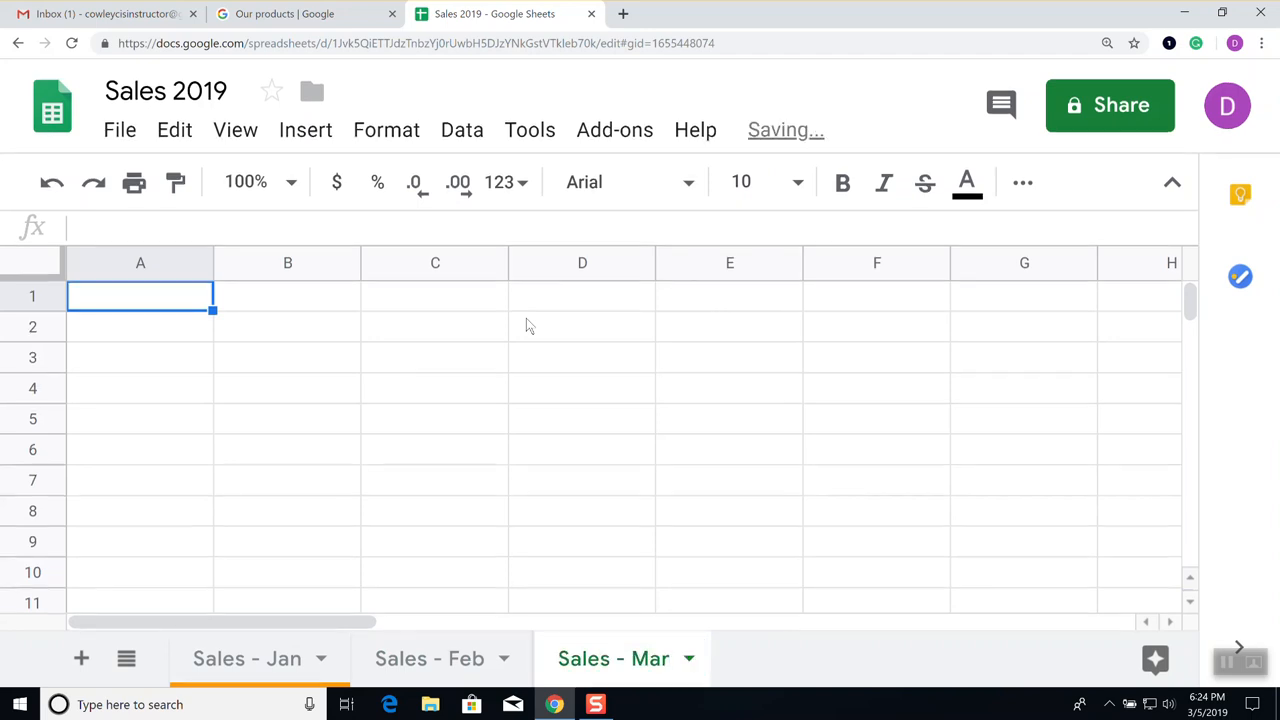
Check the tab names and go back to Sales - Jan, leaving its name unchanged
double_click(618, 659)
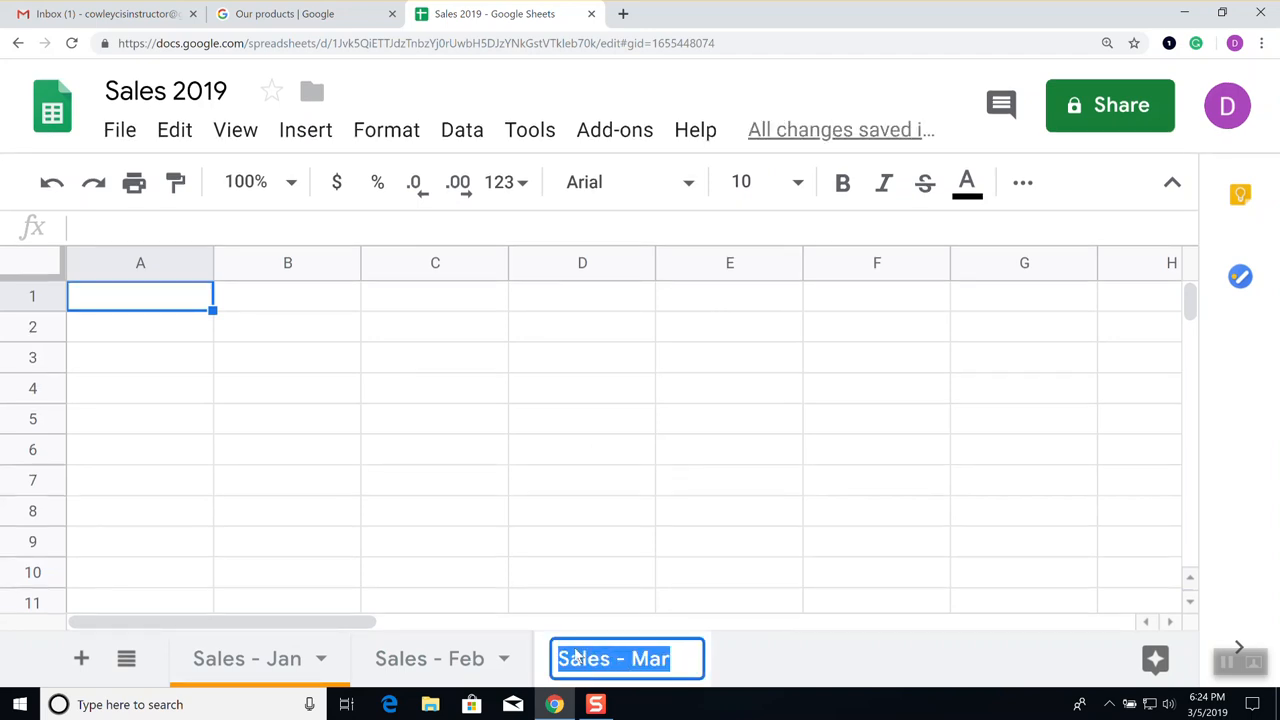
double_click(422, 659)
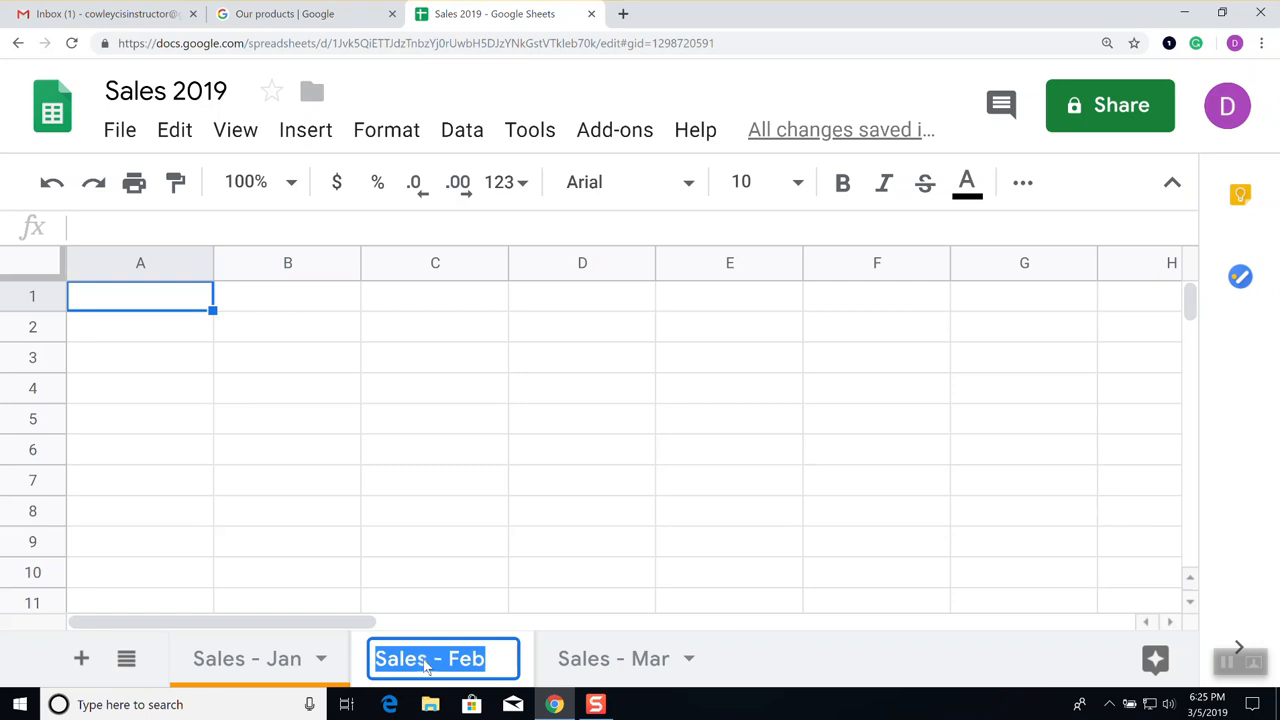
click(250, 664)
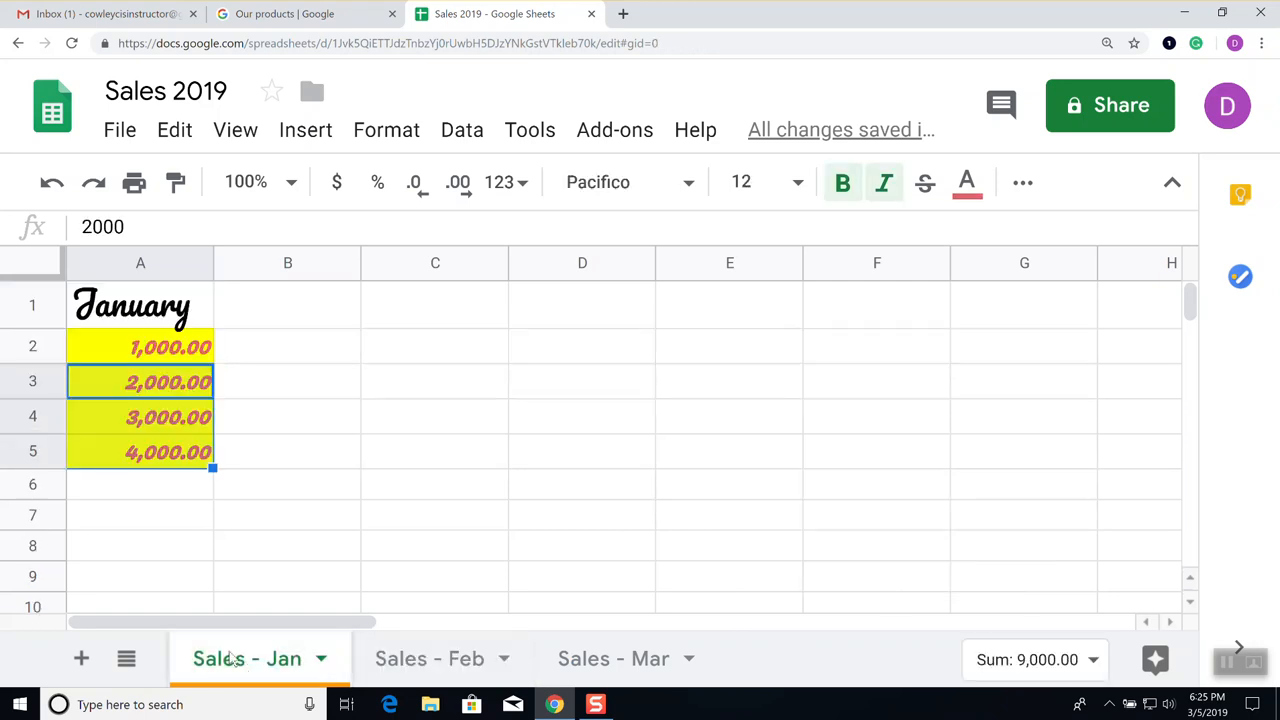
double_click(231, 658)
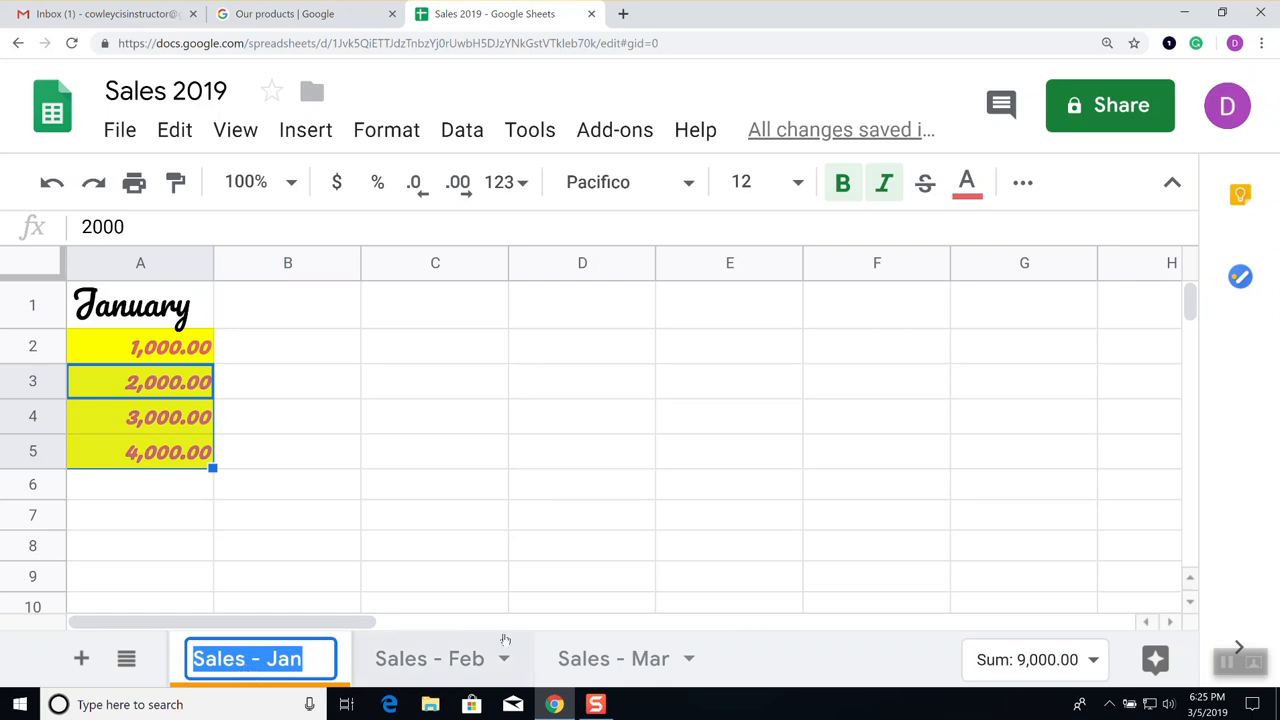
click(451, 560)
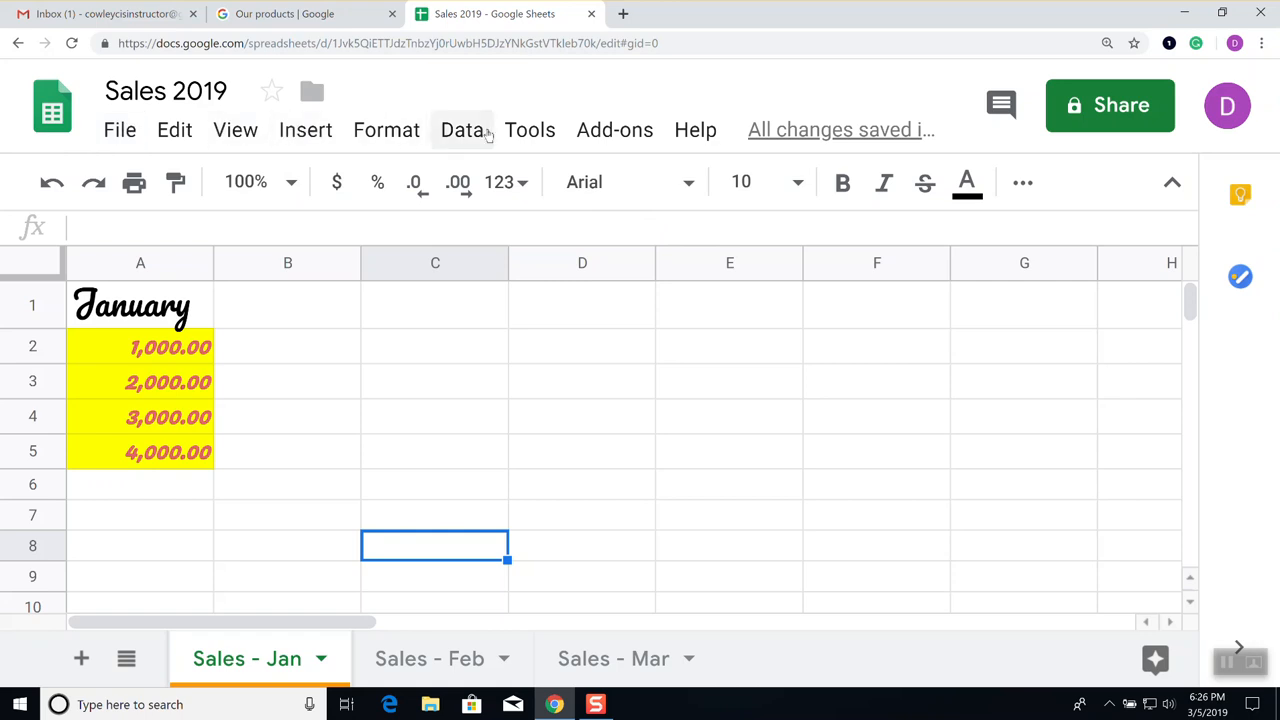
click(134, 139)
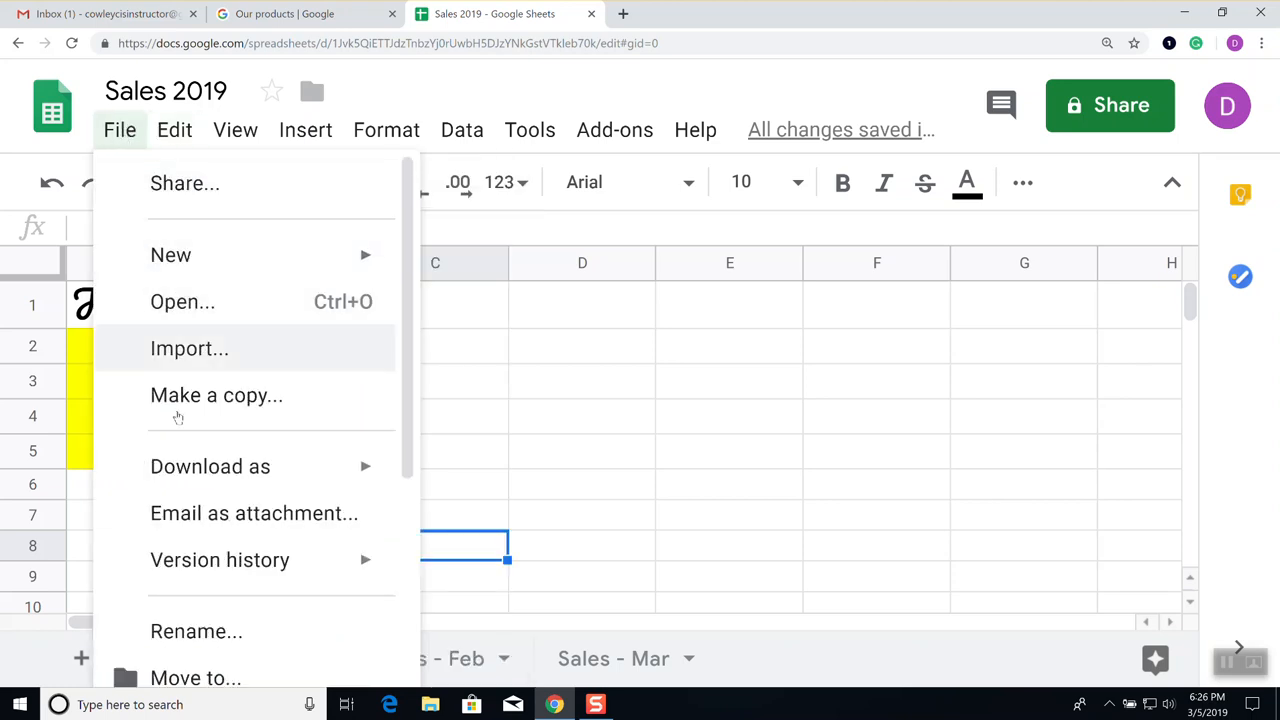
scroll(203, 537, down, 5)
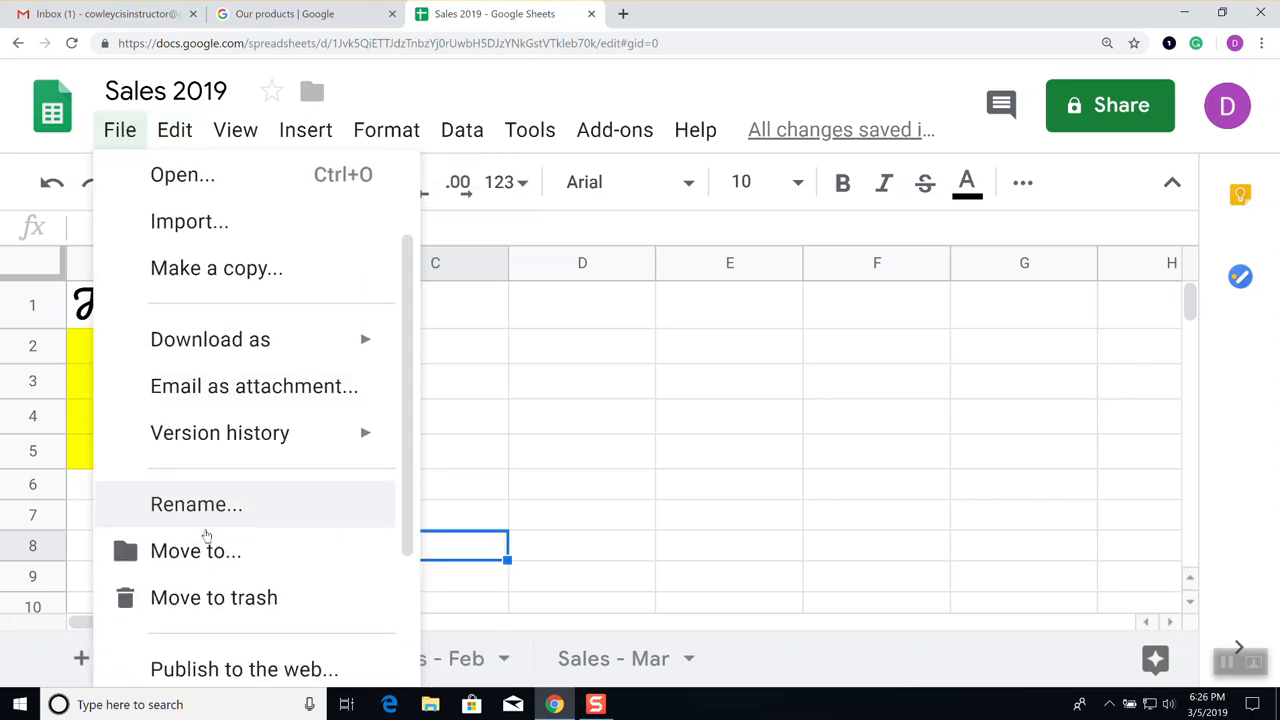
scroll(205, 520, down, 3)
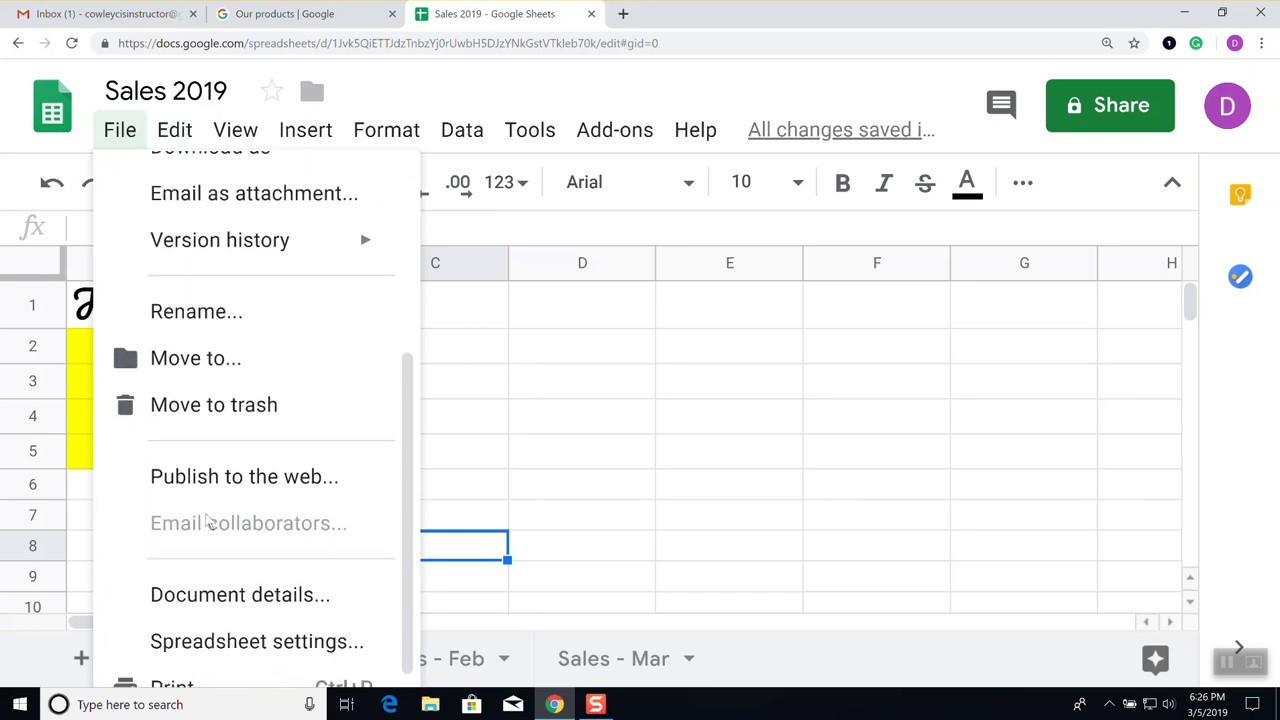
scroll(200, 507, up, 8)
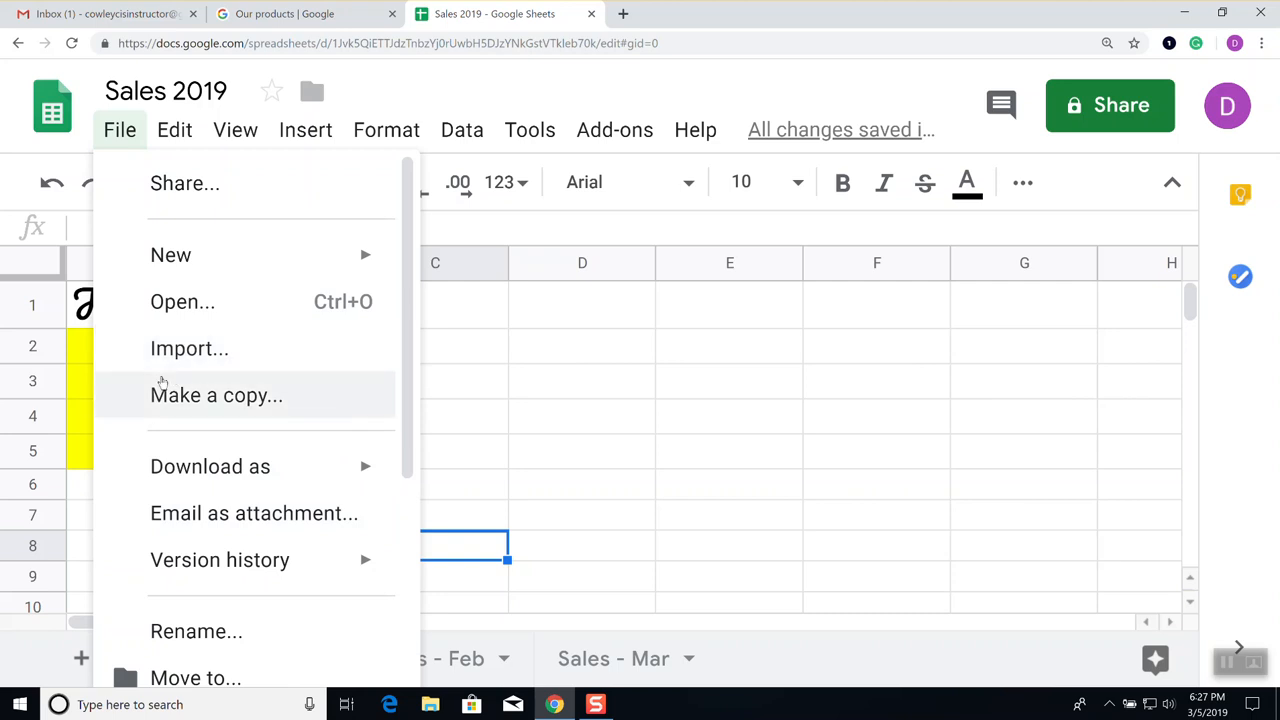
mouse_move(180, 136)
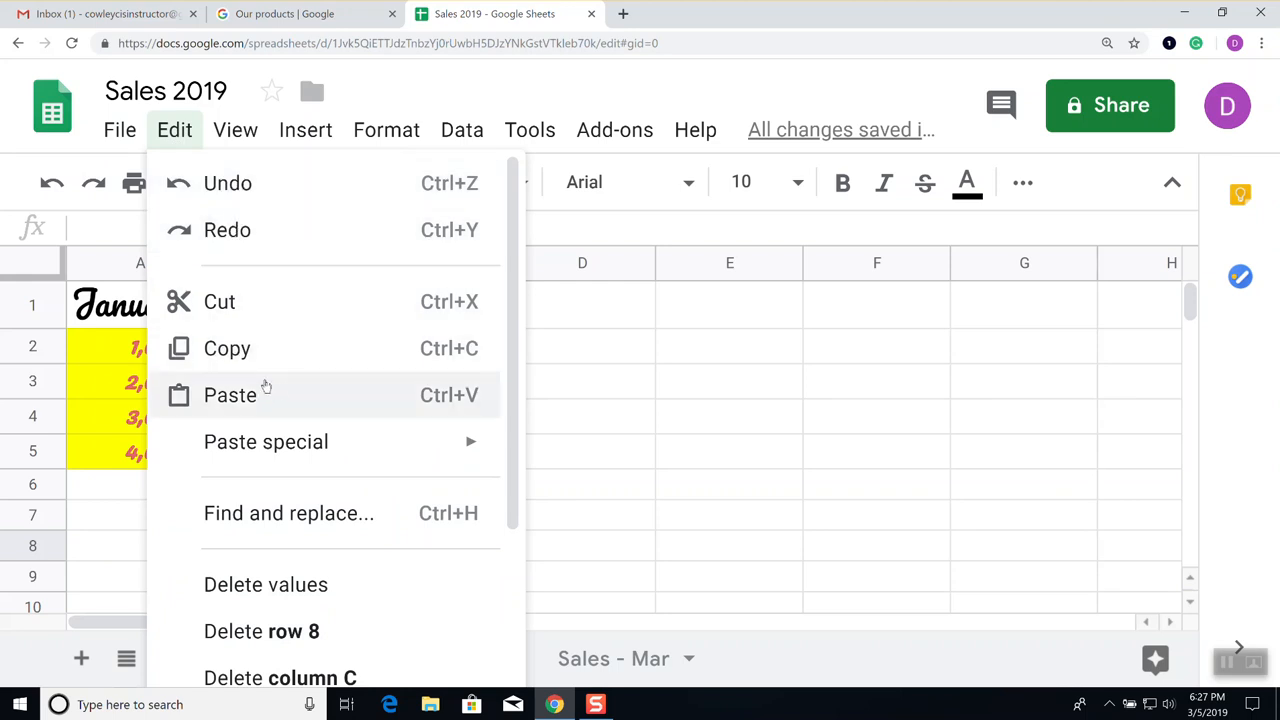
scroll(278, 390, down, 3)
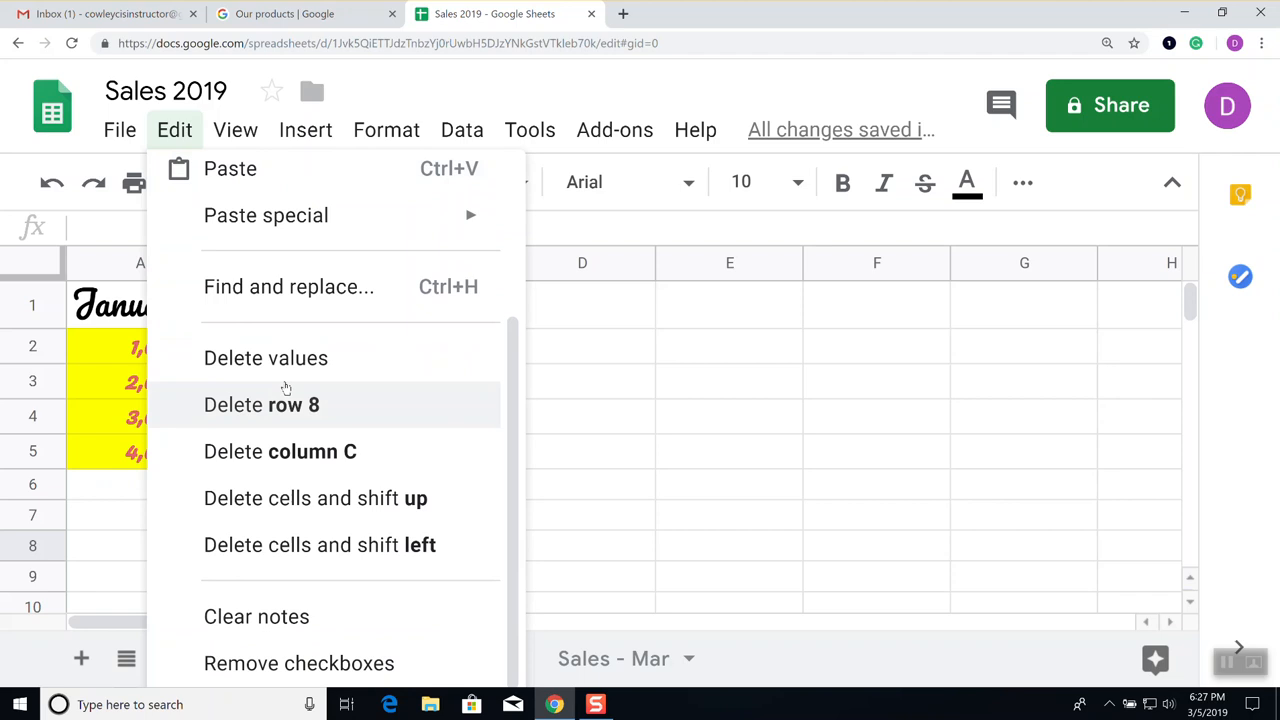
scroll(280, 390, up, 3)
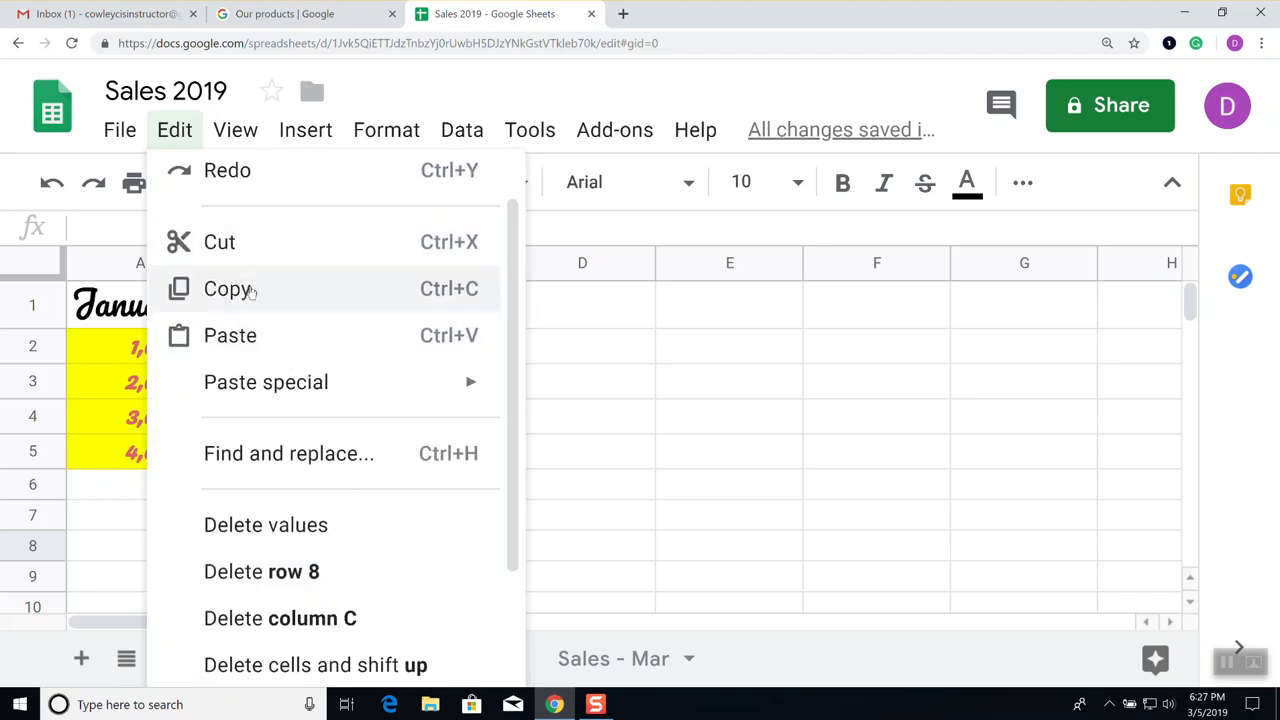
mouse_move(258, 388)
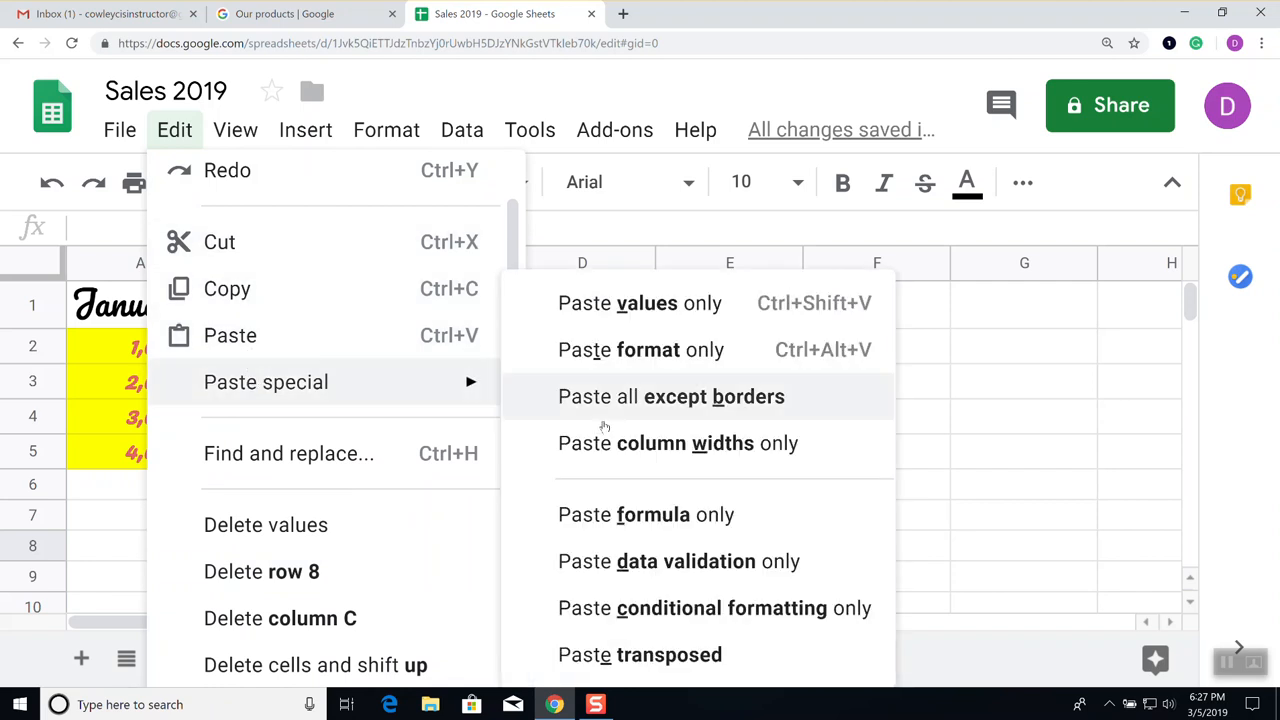
click(977, 423)
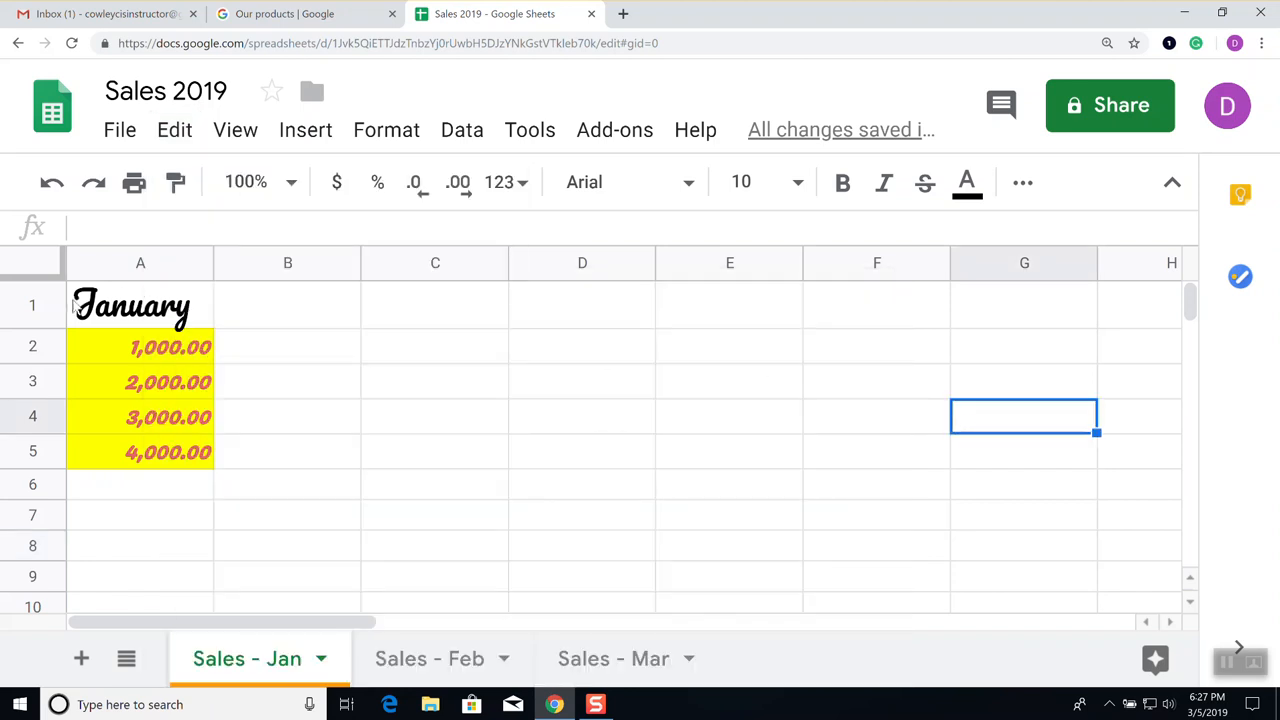
Copy the January column A1:A5 from Sales - Jan and paste it into Sales - Feb
click(149, 312)
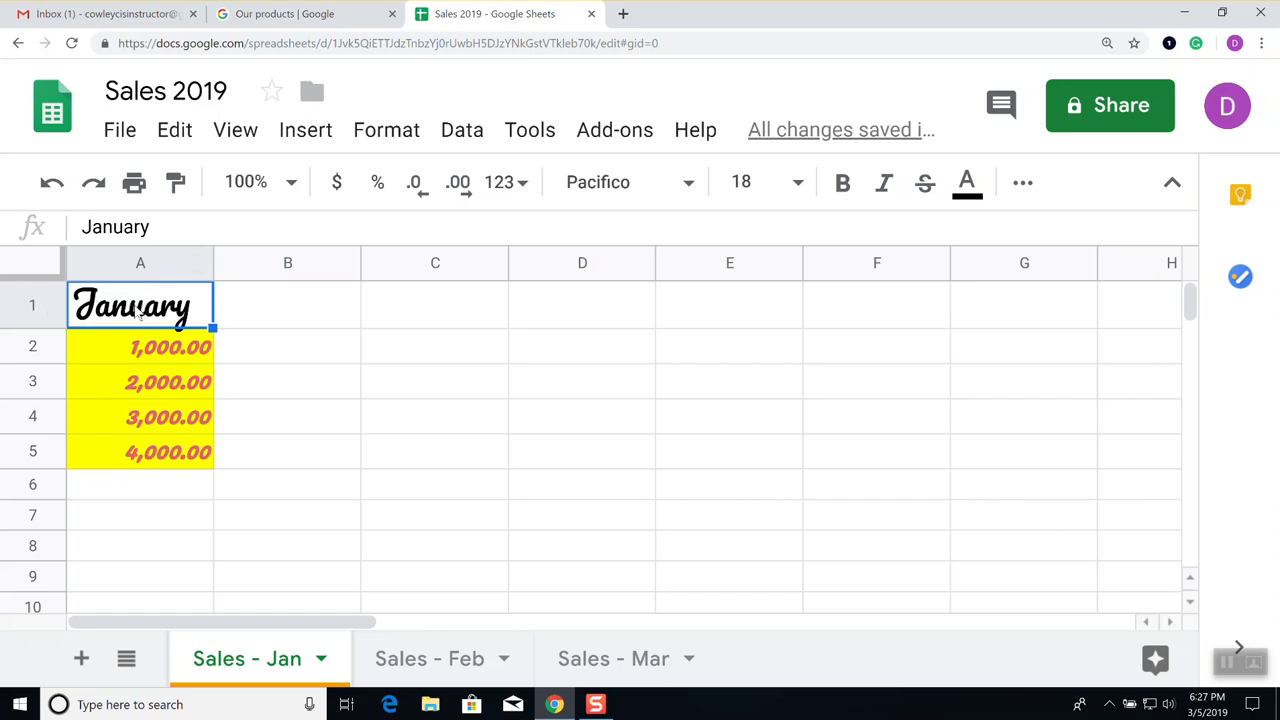
drag(138, 312, 133, 453)
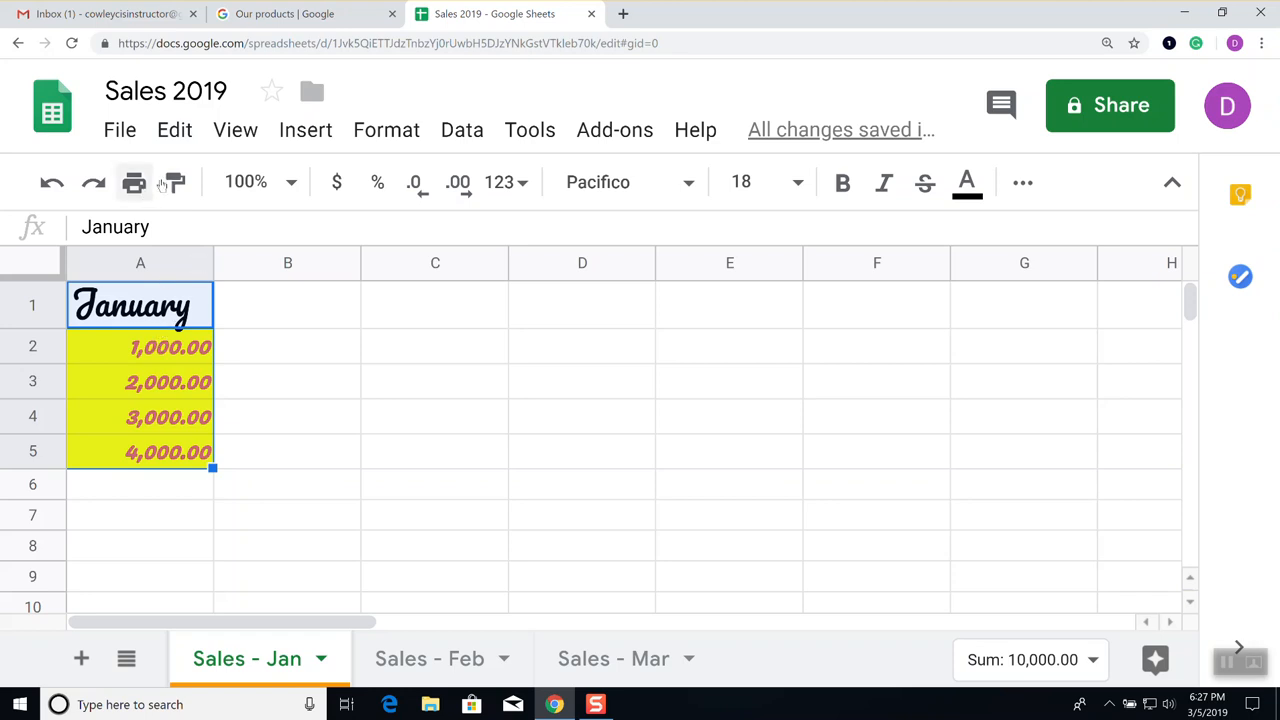
click(178, 132)
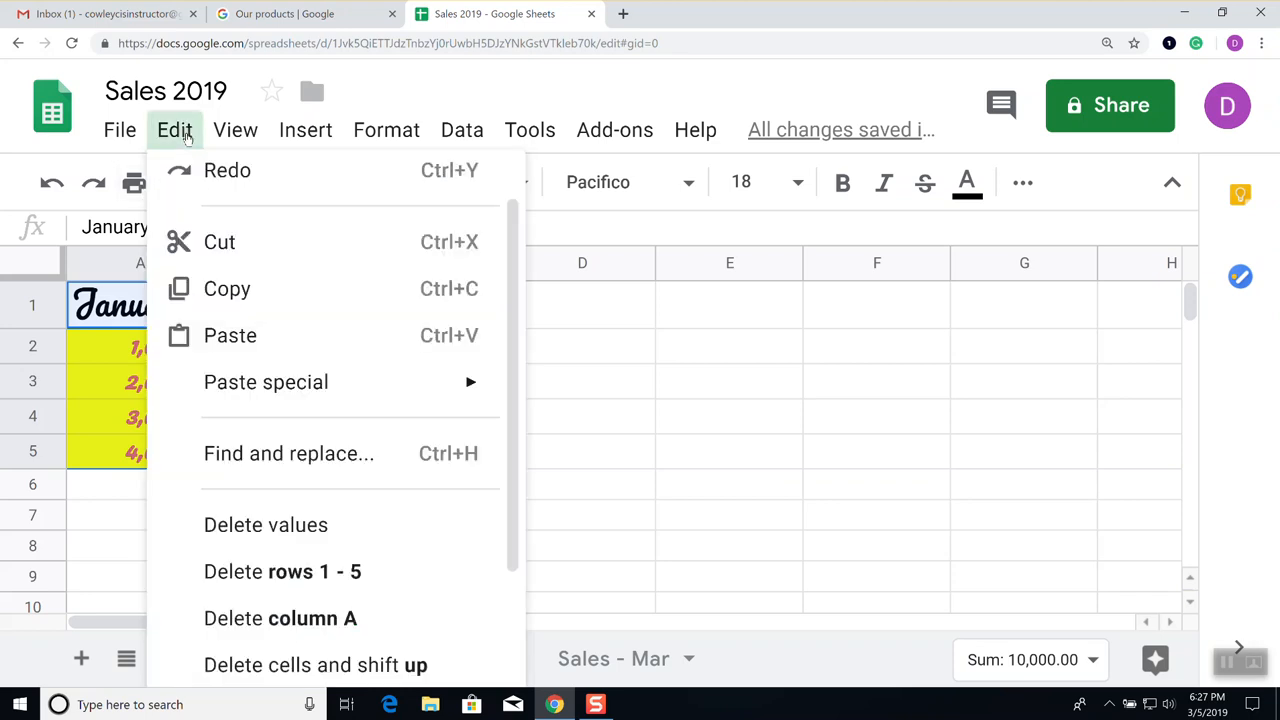
click(231, 305)
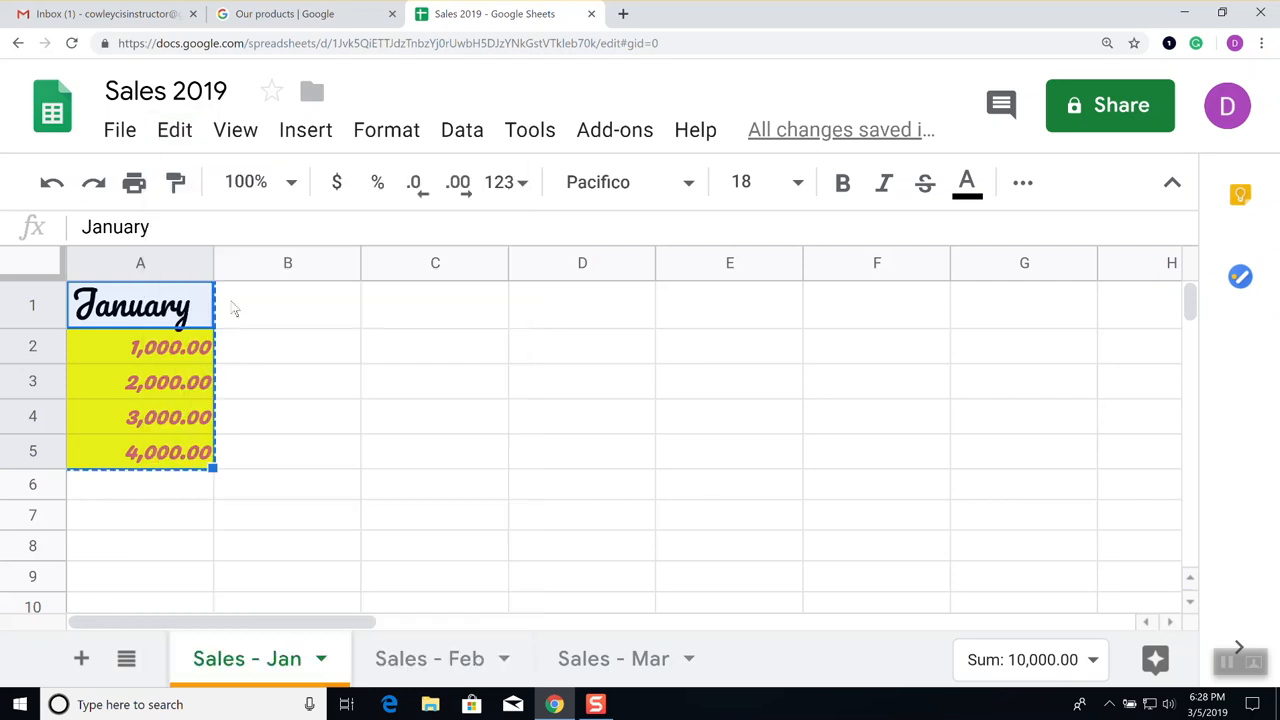
click(425, 662)
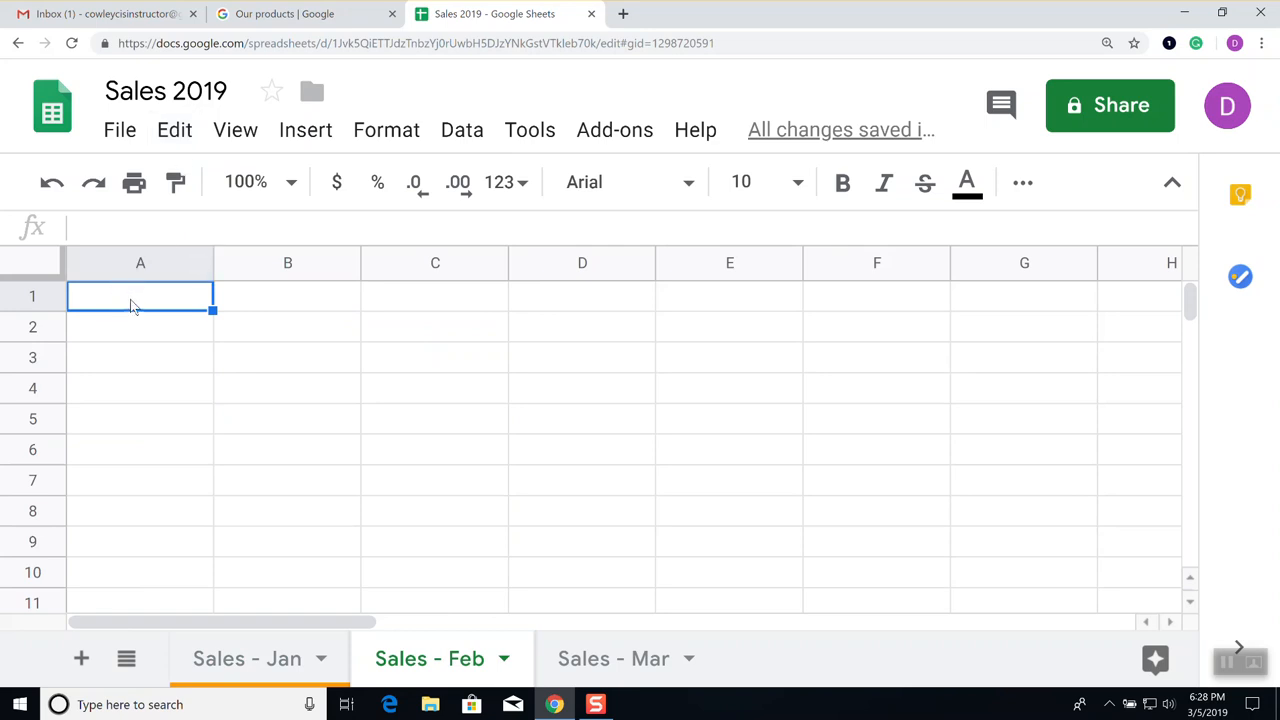
click(180, 130)
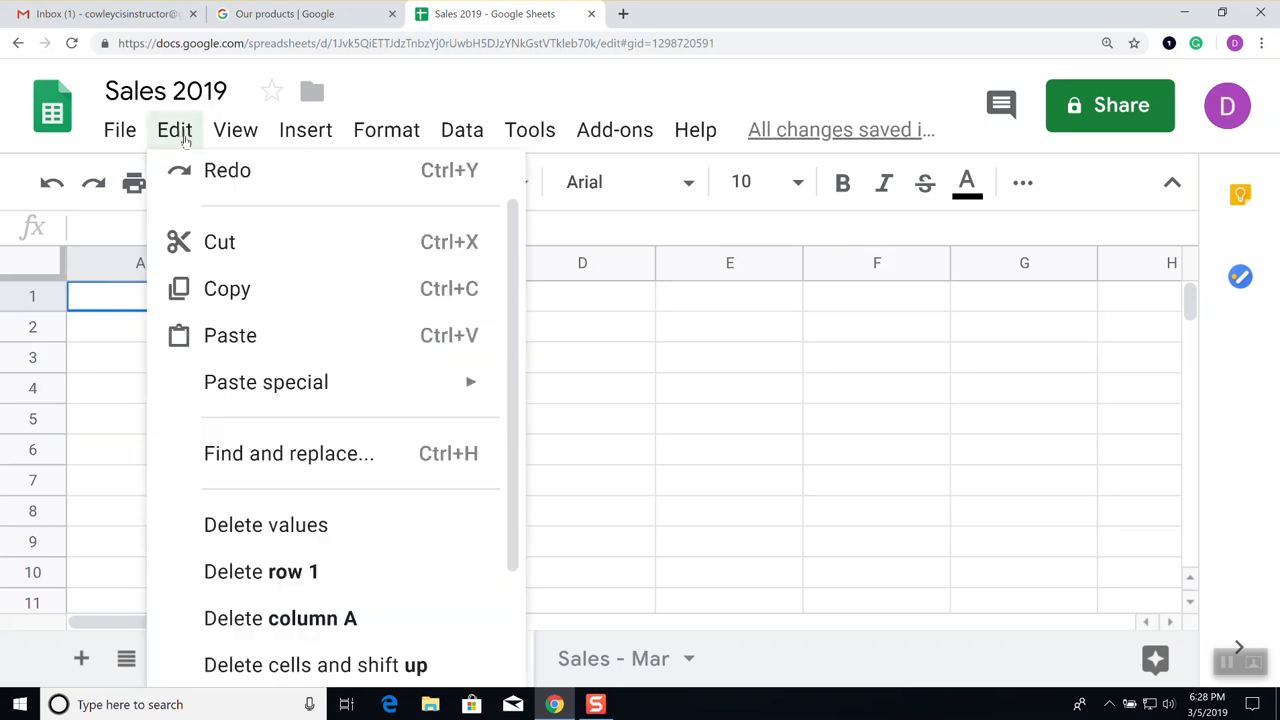
click(223, 343)
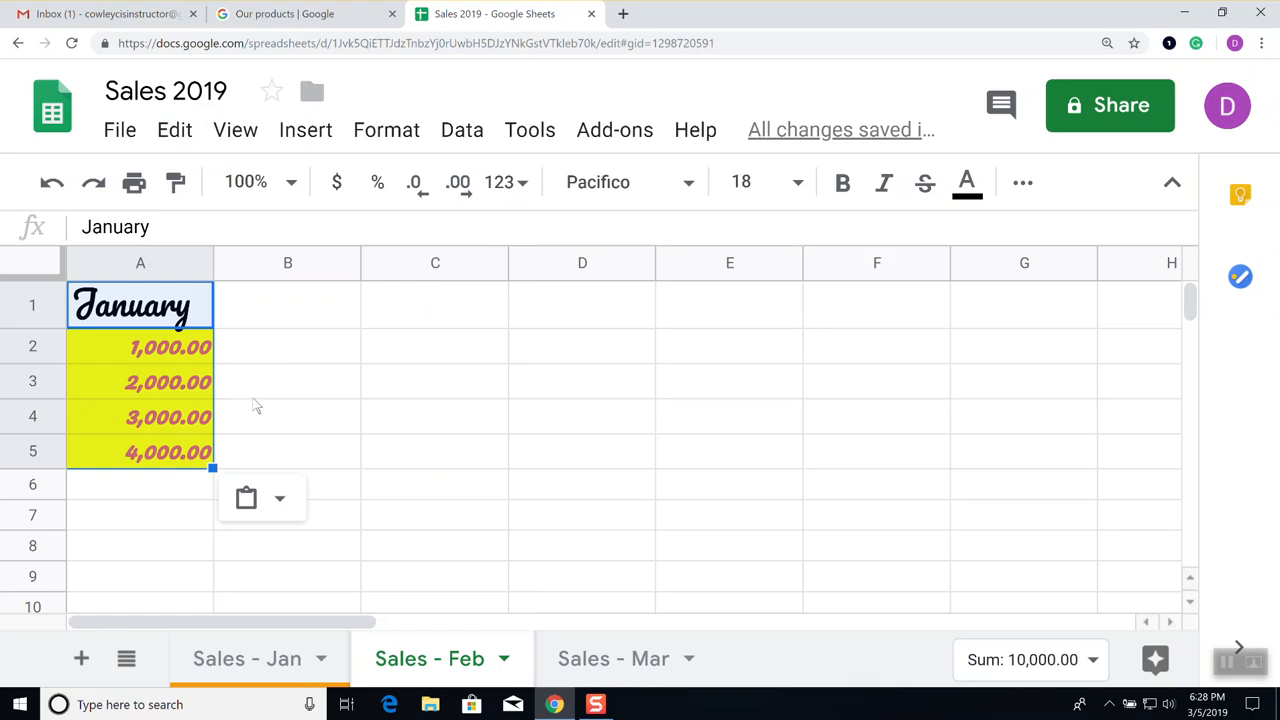
Reselect and copy the January data in A1:A5 on Sales - Jan
click(253, 662)
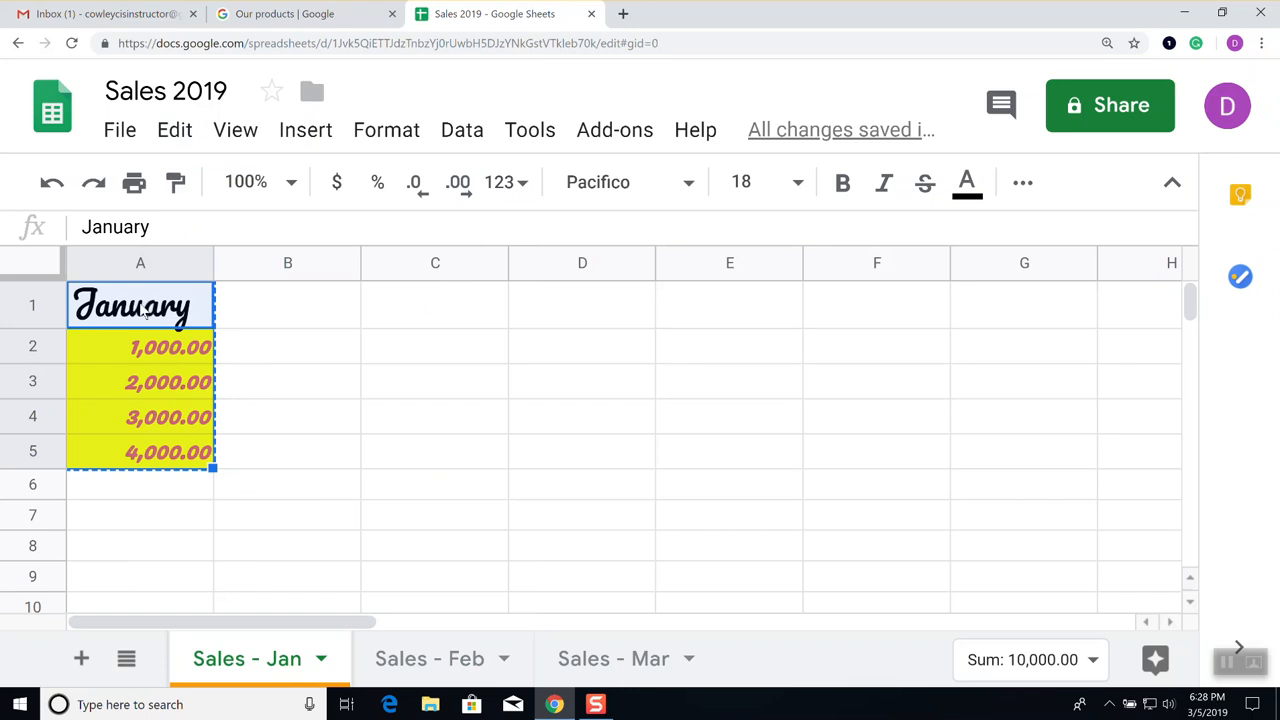
drag(145, 312, 147, 452)
click(176, 135)
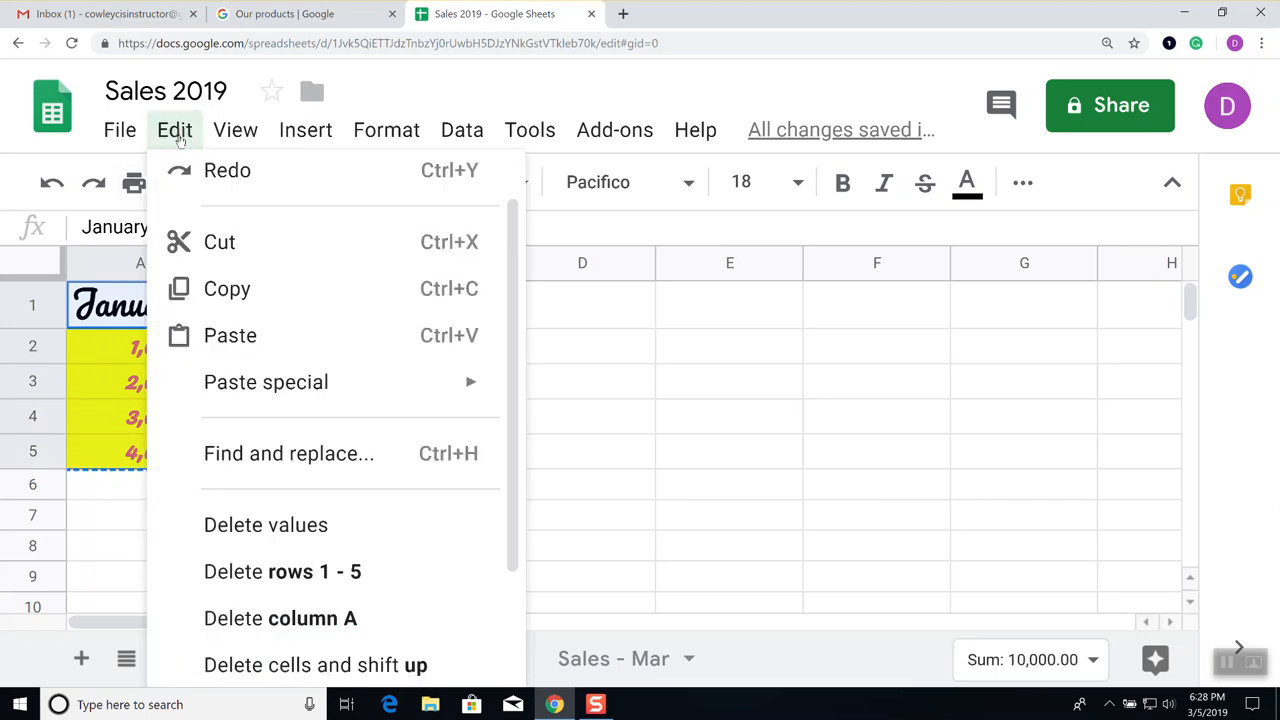
click(217, 296)
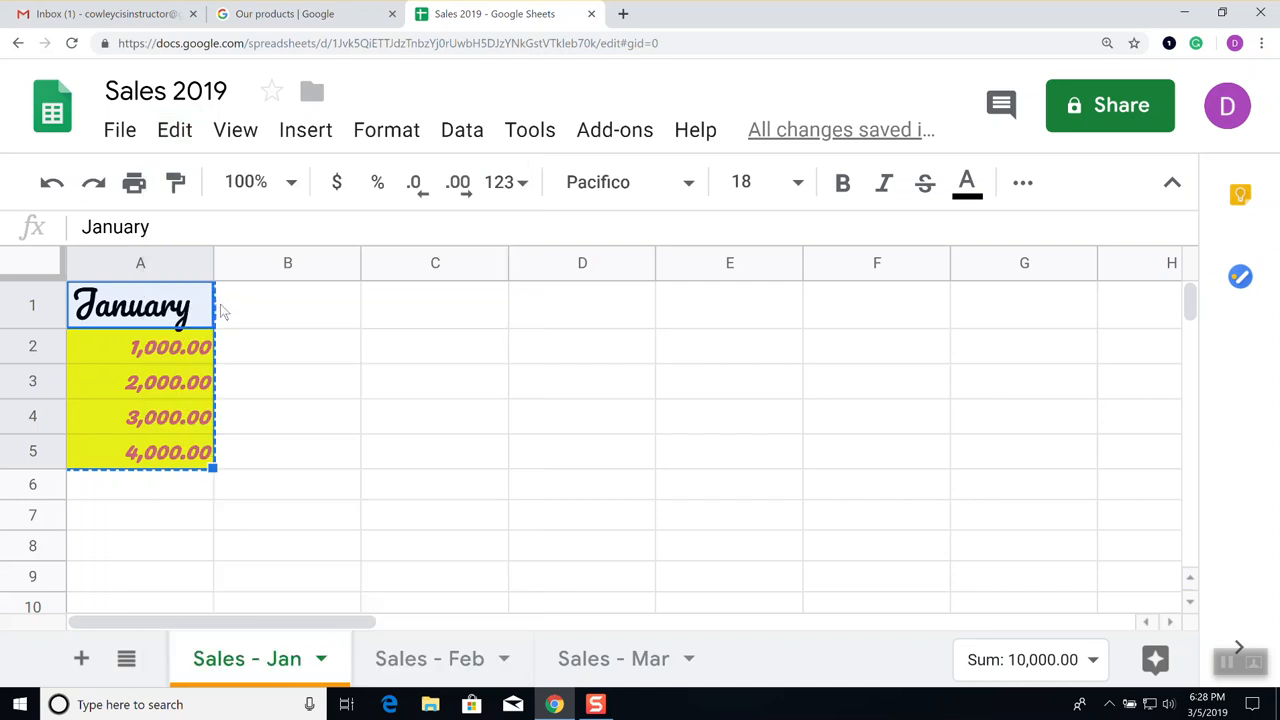
Paste it at A1 on Sales - Feb, then return to Sales - Jan and clear the copy border
click(452, 660)
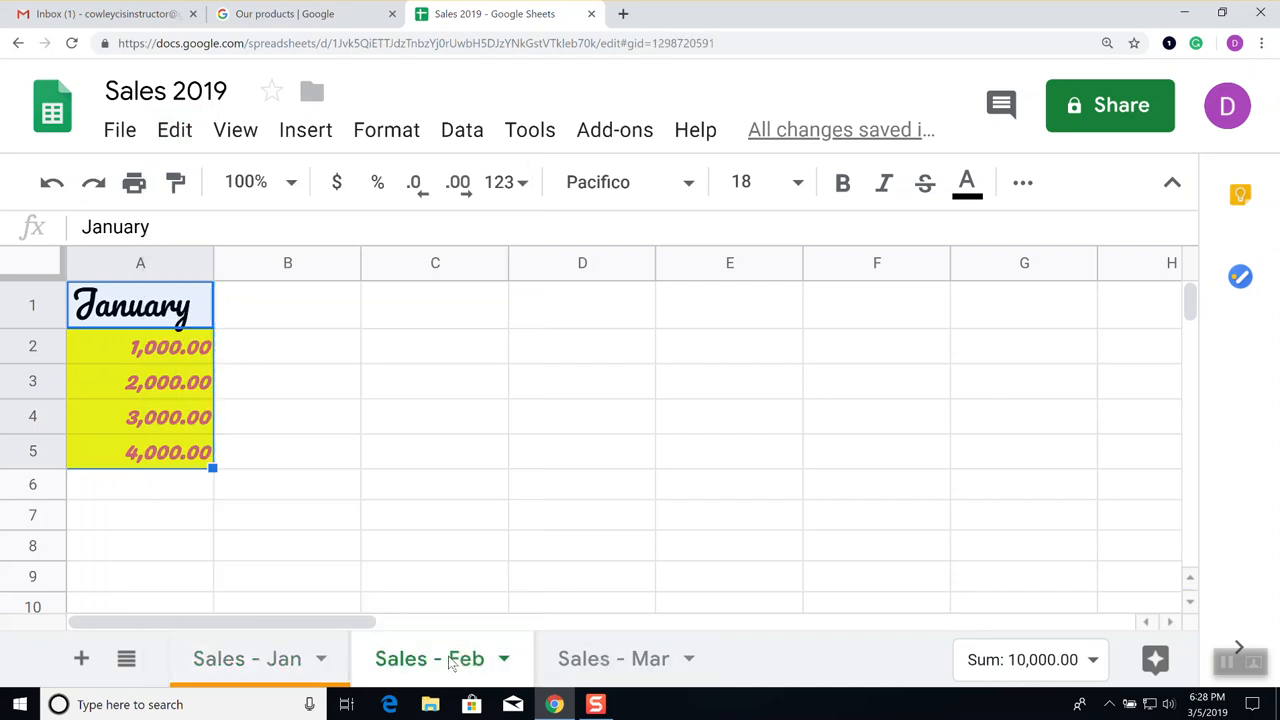
click(138, 303)
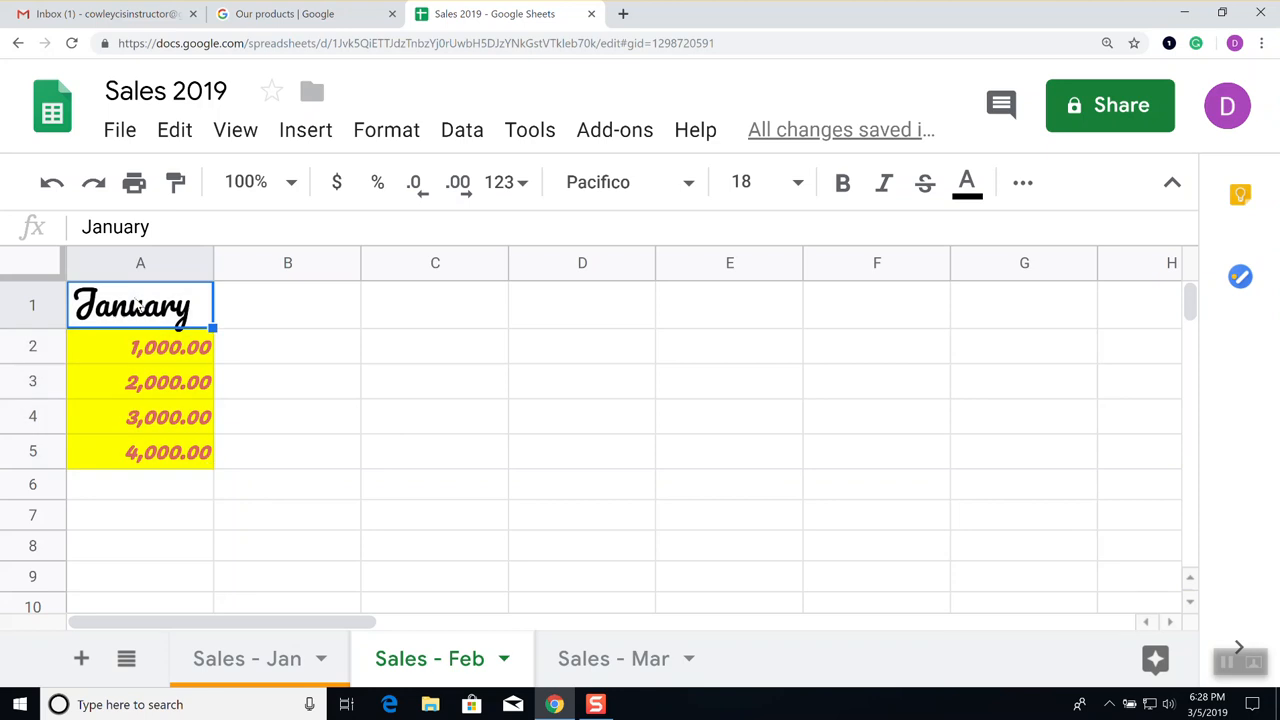
click(176, 133)
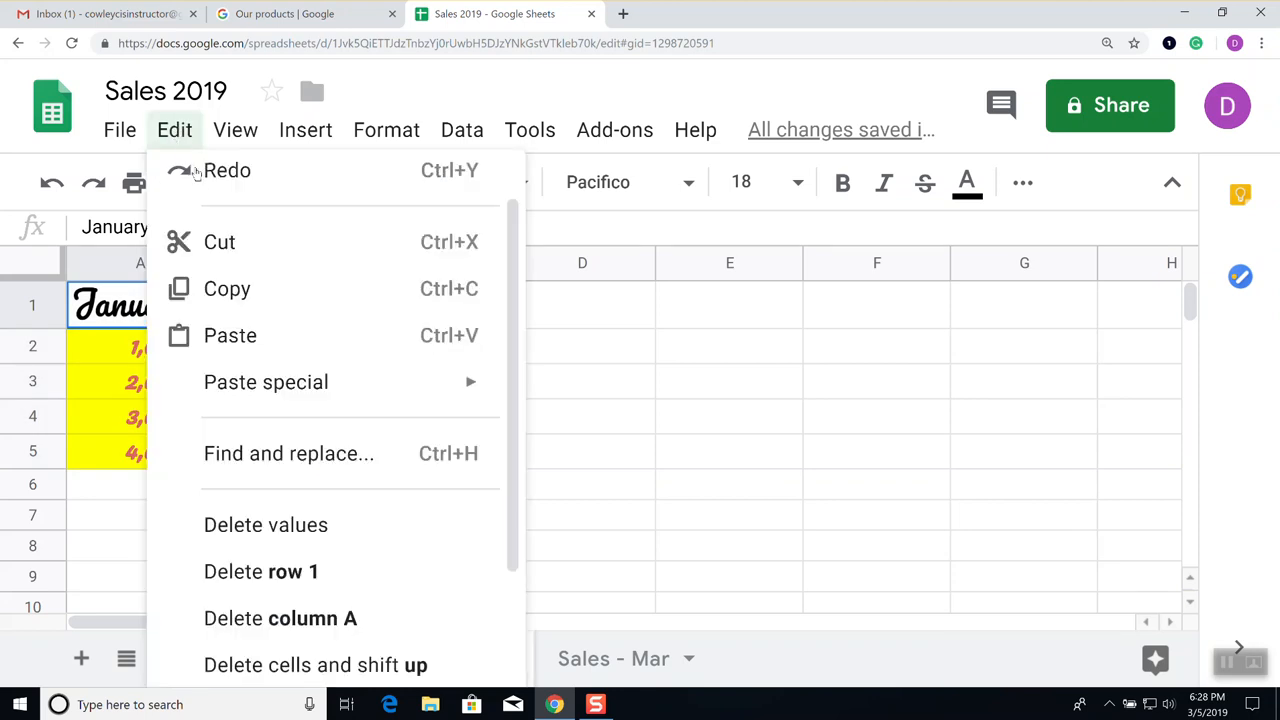
click(220, 340)
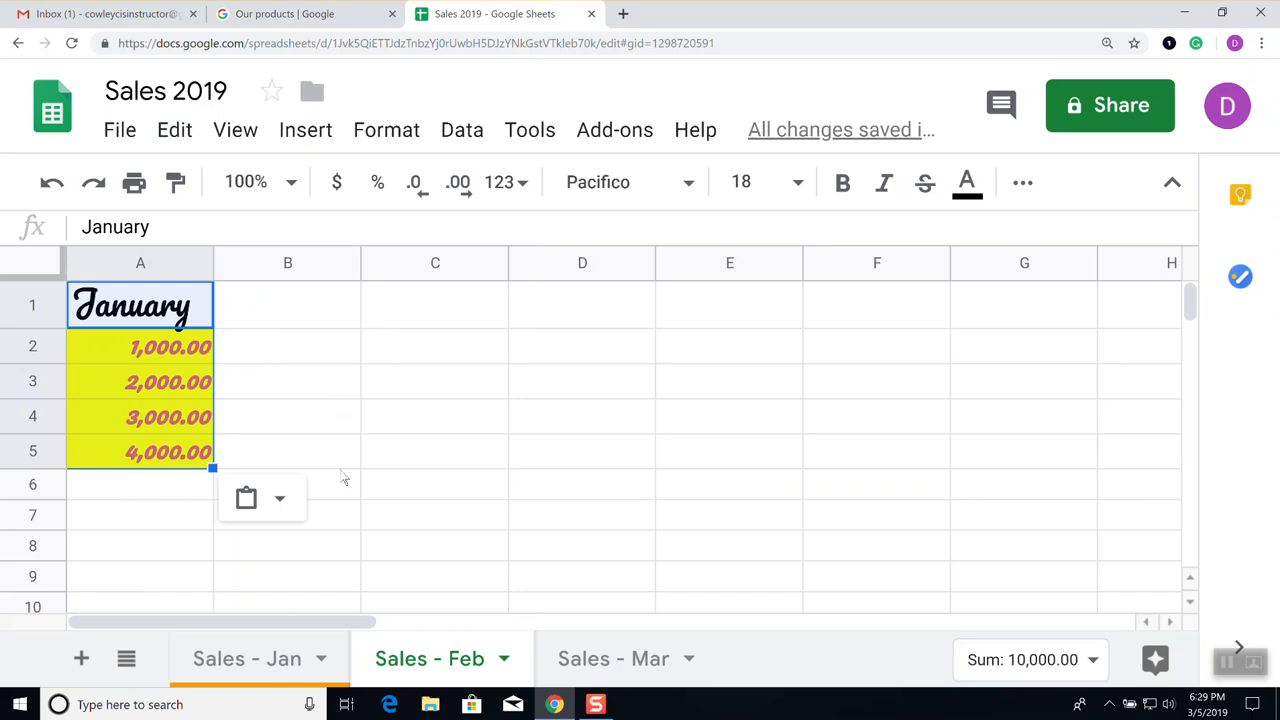
click(283, 660)
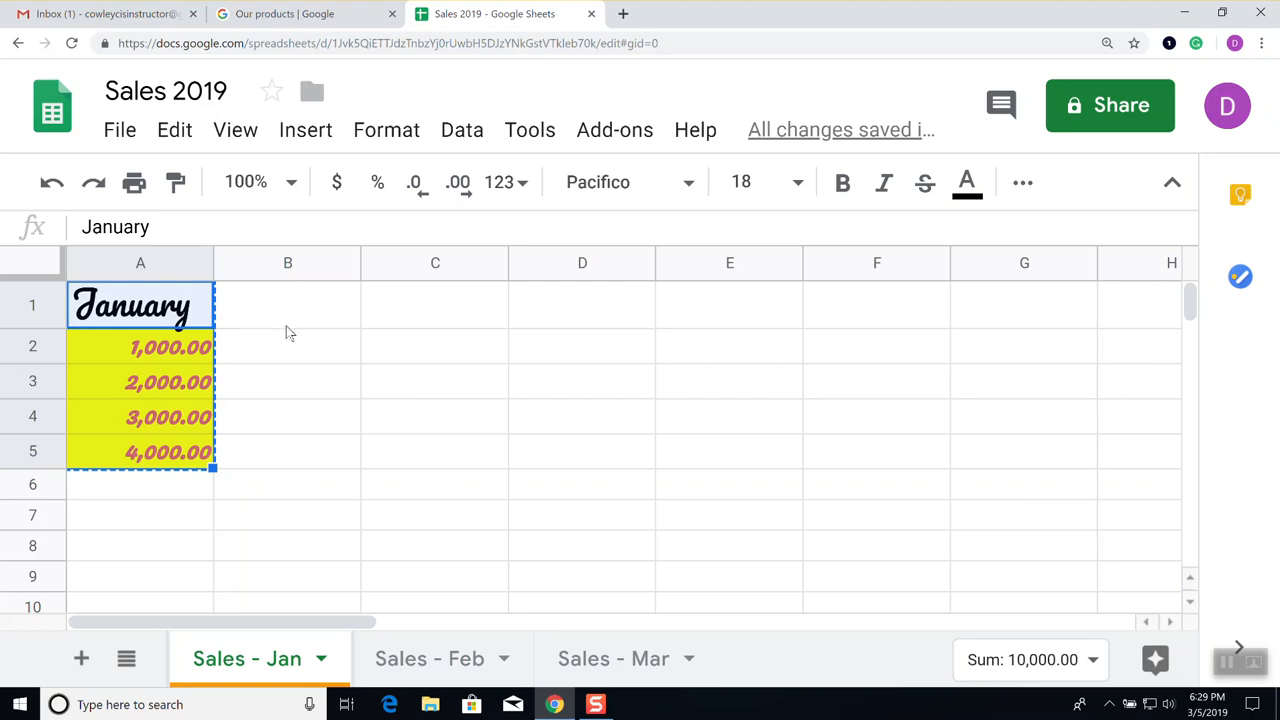
key(Escape)
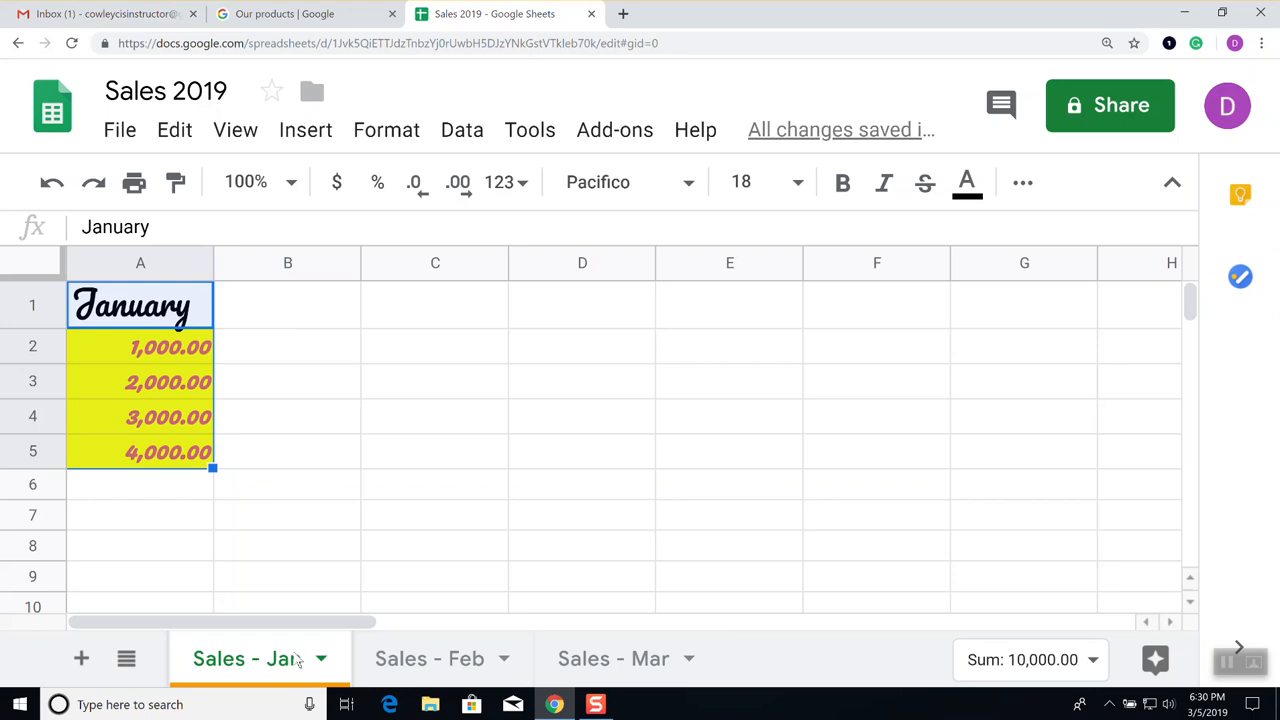
Copy the Pacifico-styled January cells A1:A5 and pick B1 as the paste destination
drag(110, 305, 108, 450)
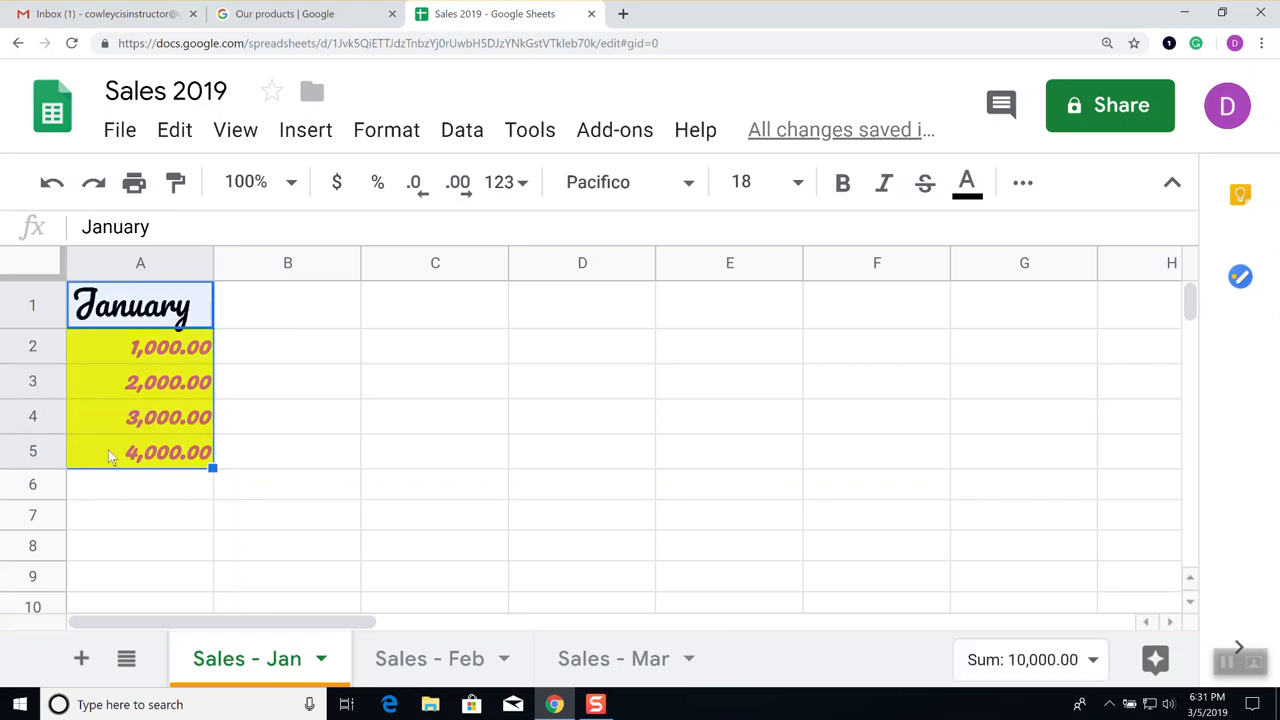
click(175, 130)
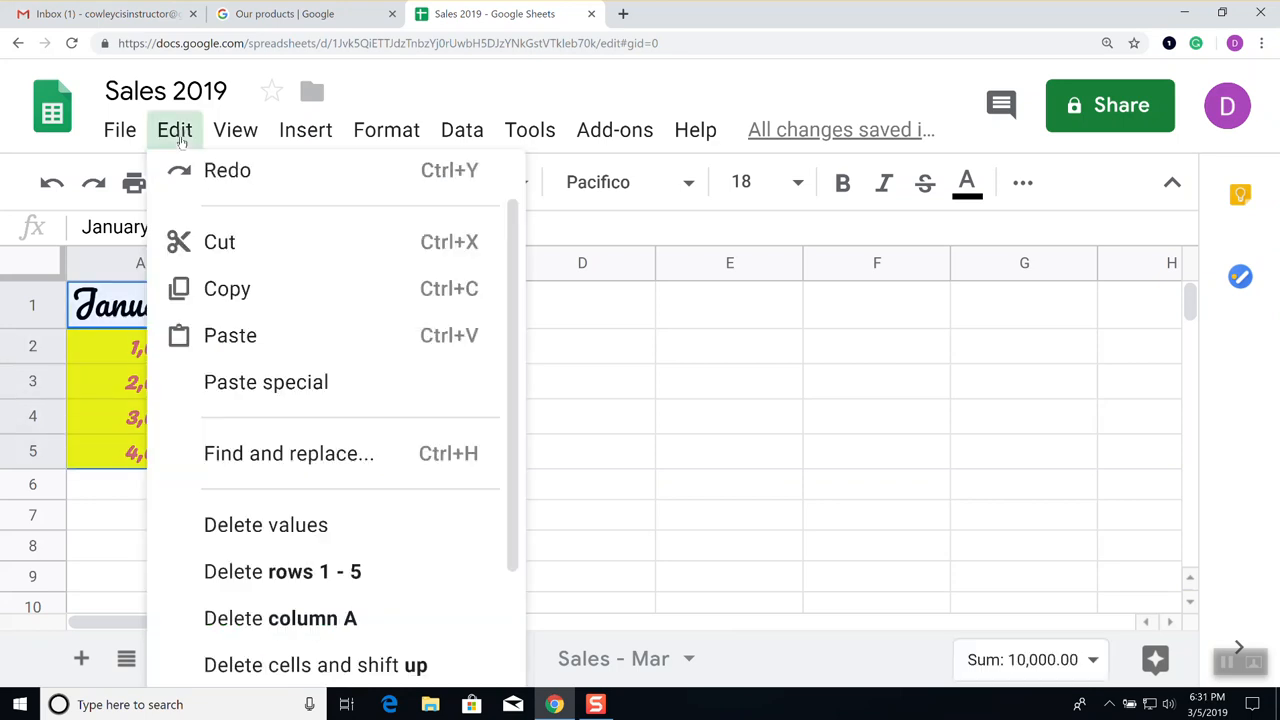
click(213, 290)
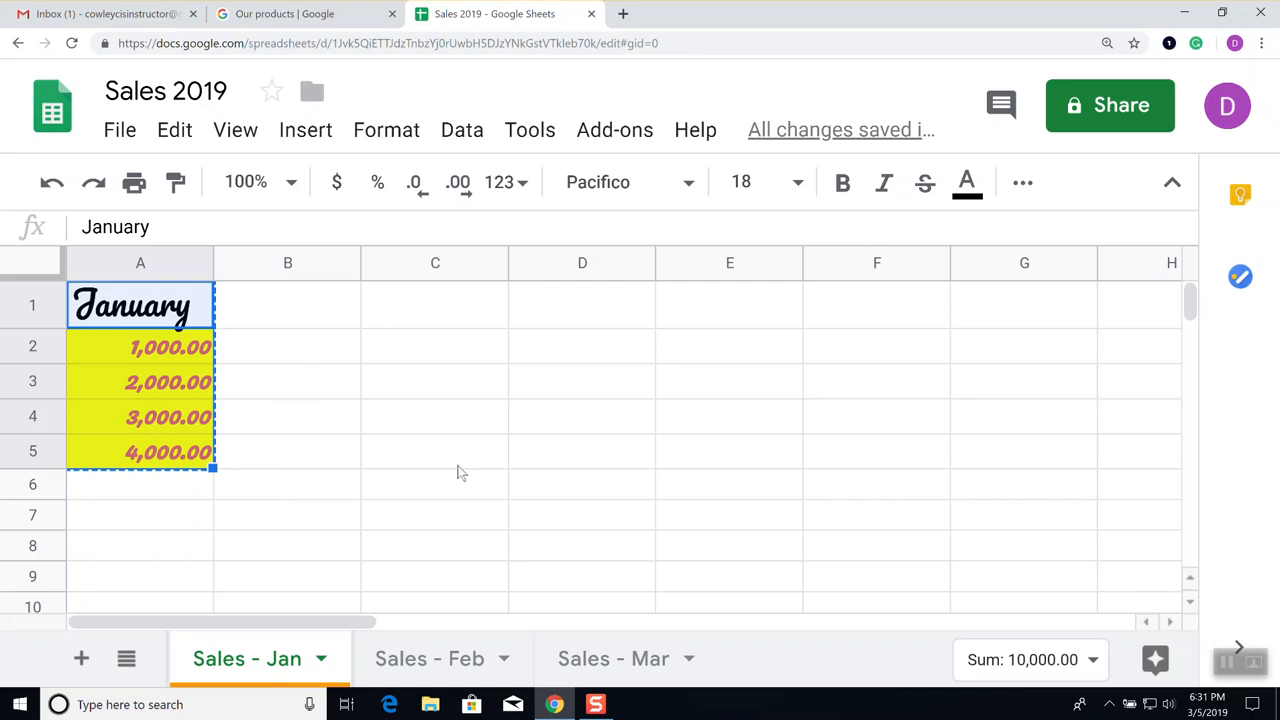
click(300, 314)
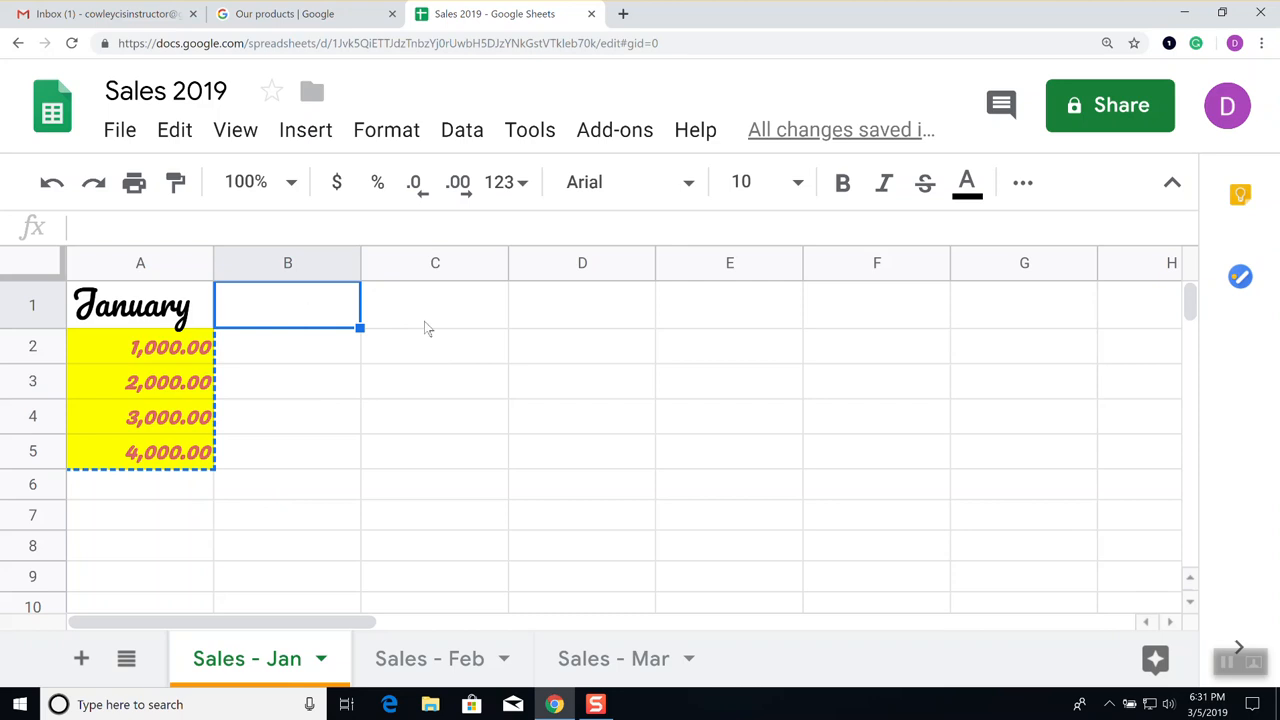
Paste values only into column B, giving a plain 'January' header and 1000–4000
click(178, 138)
mouse_move(274, 402)
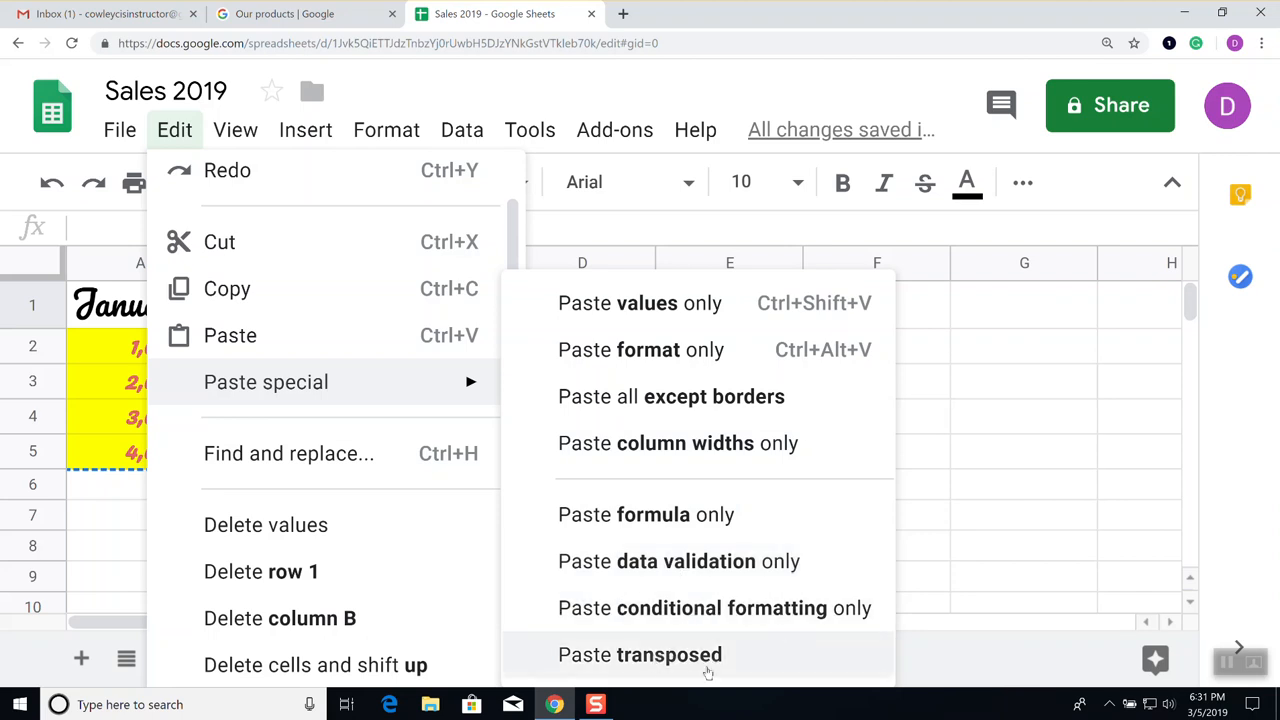
click(678, 310)
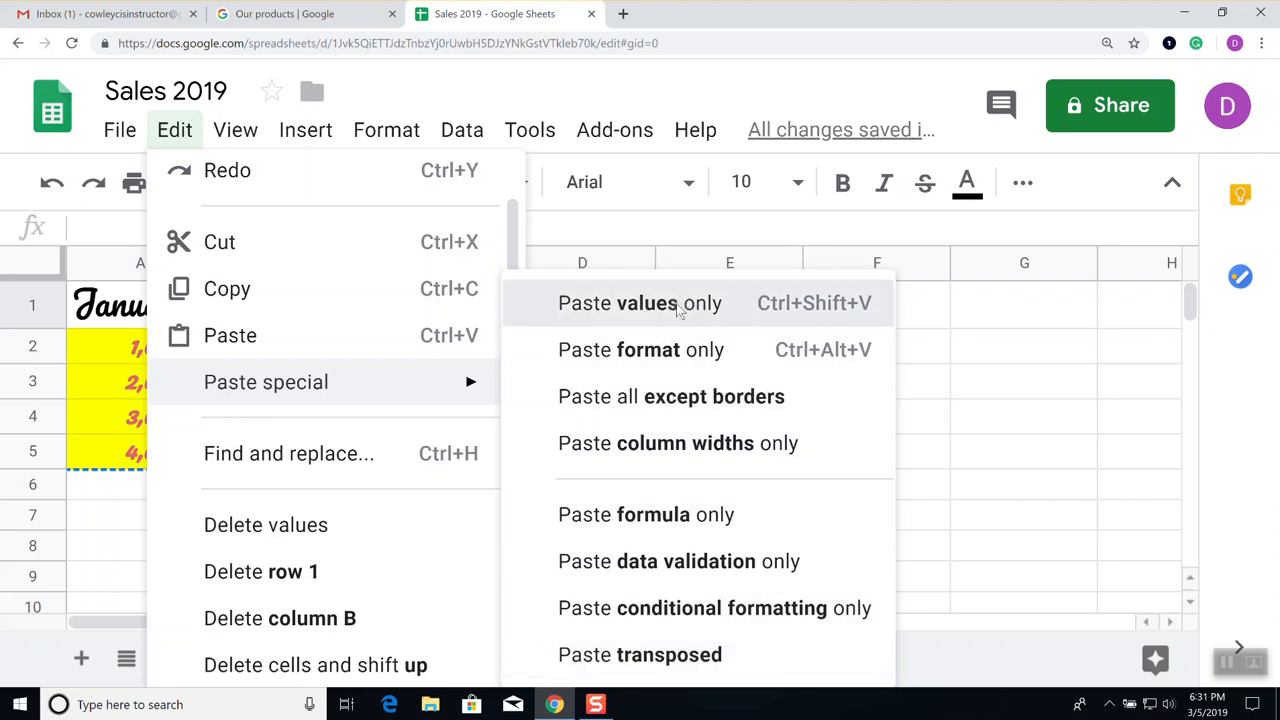
click(470, 383)
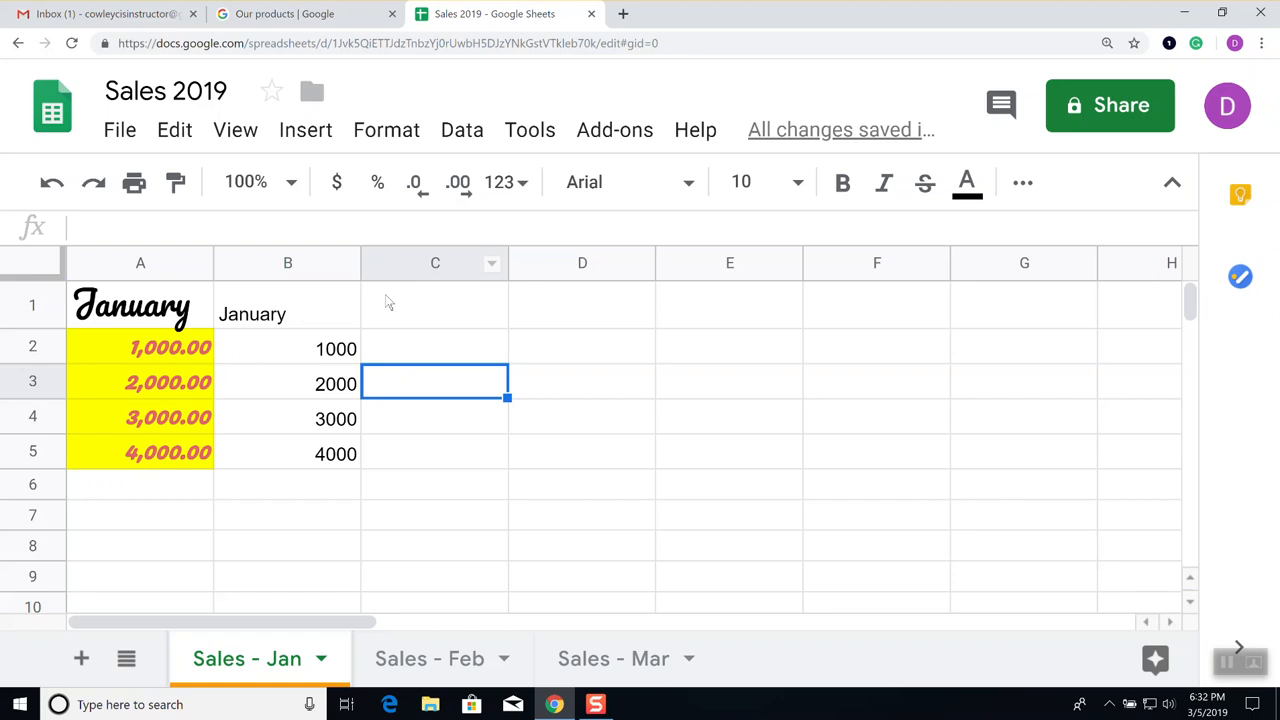
click(240, 132)
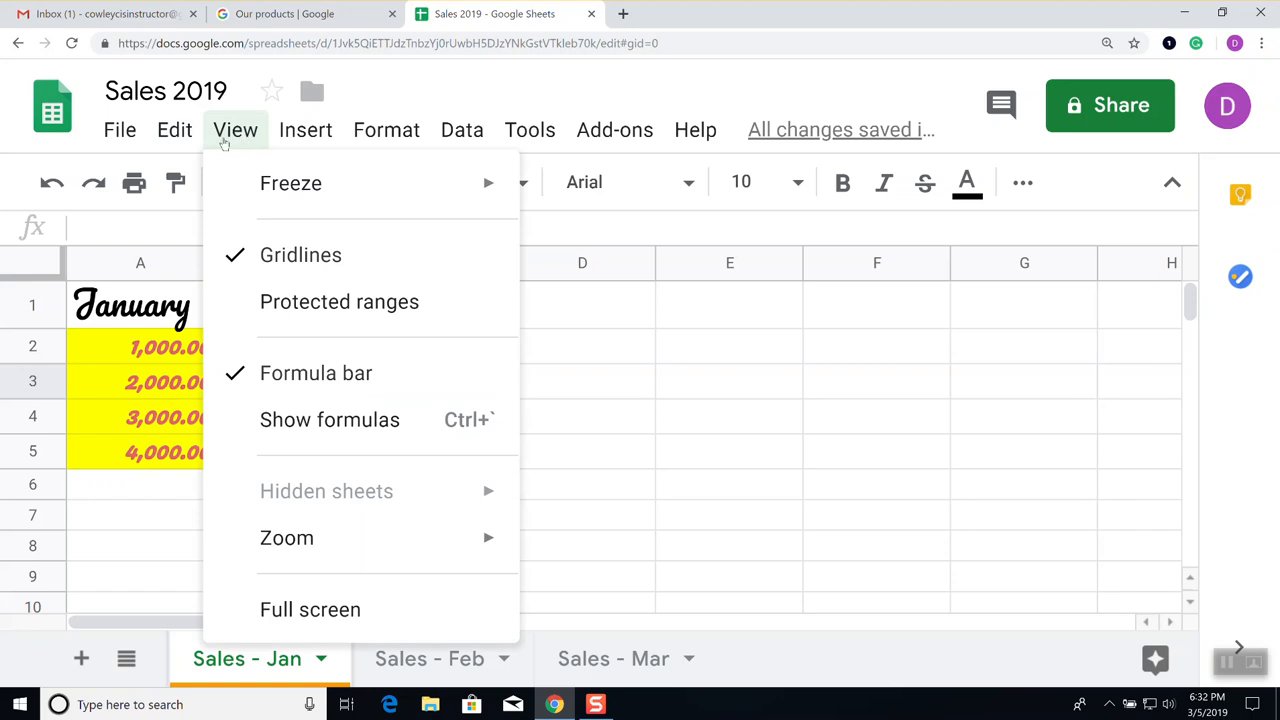
click(730, 482)
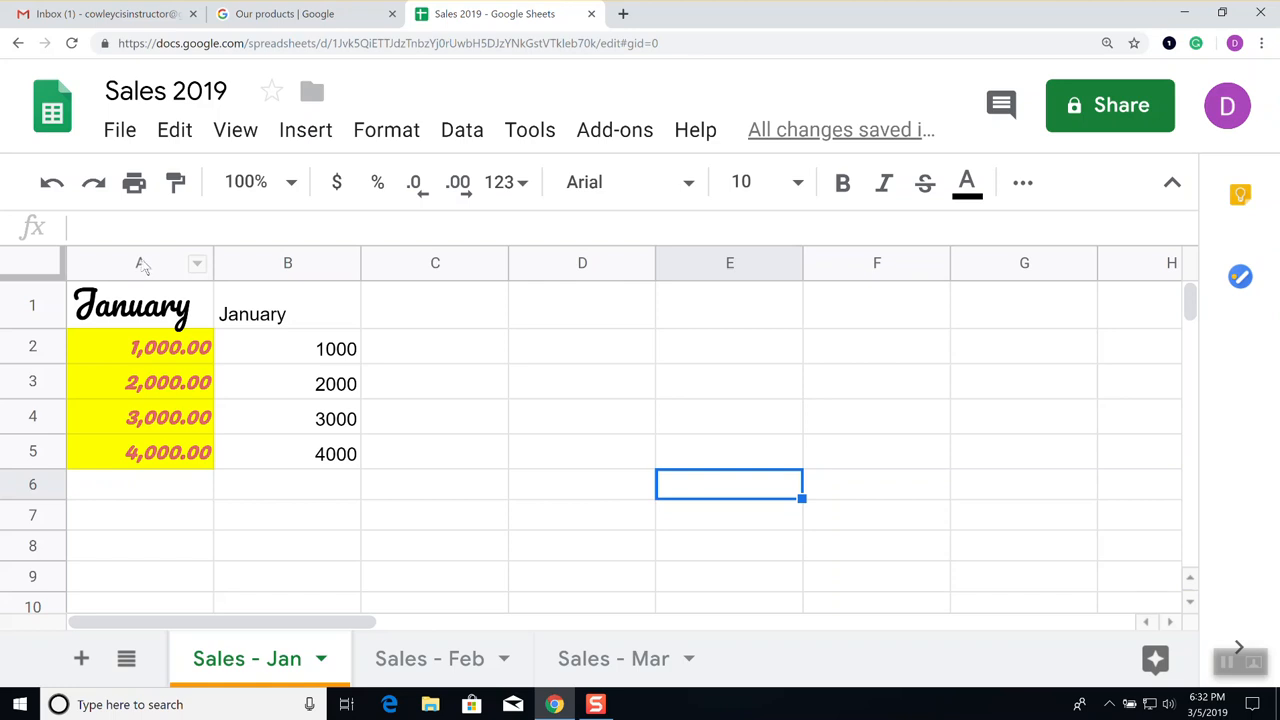
click(198, 265)
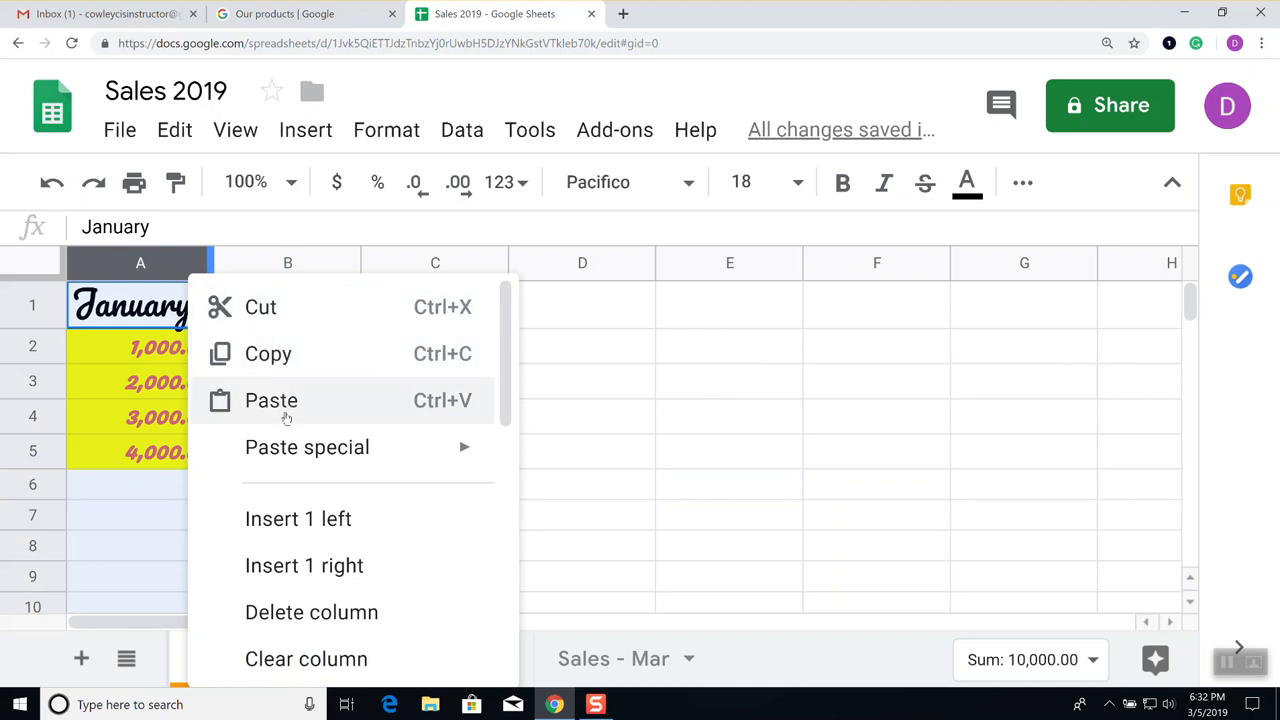
mouse_move(297, 457)
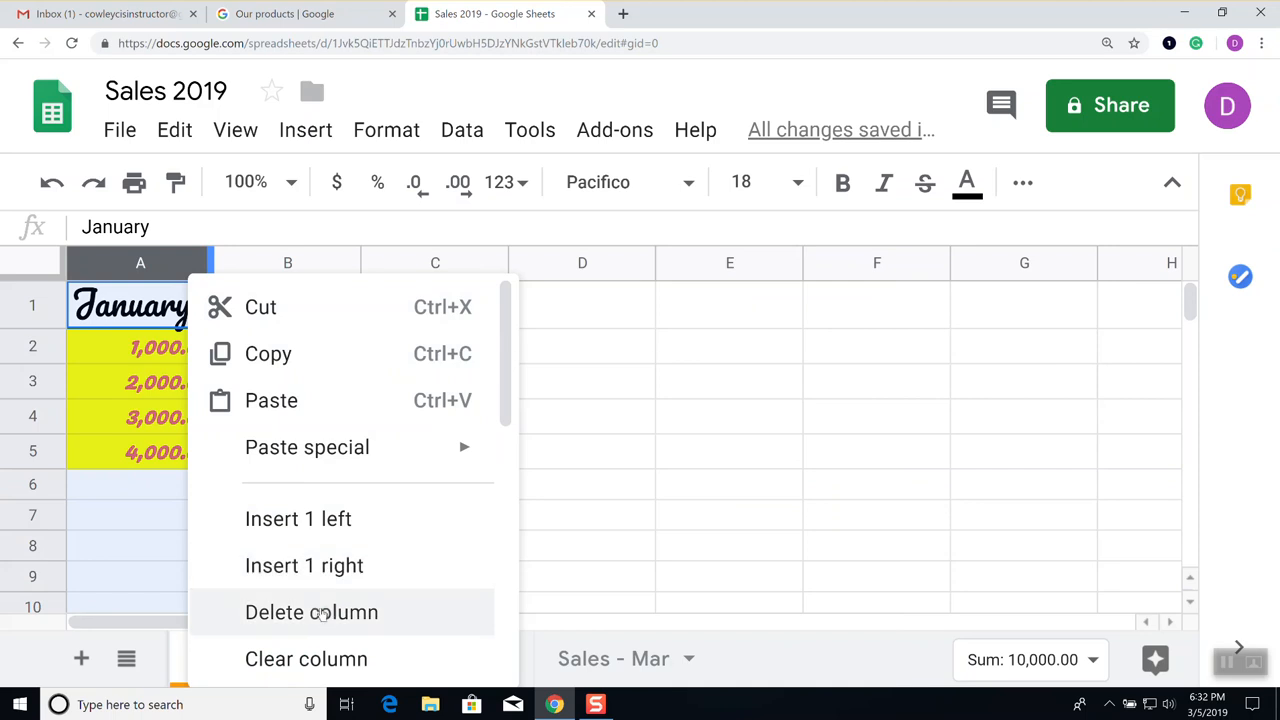
scroll(345, 650, down, 3)
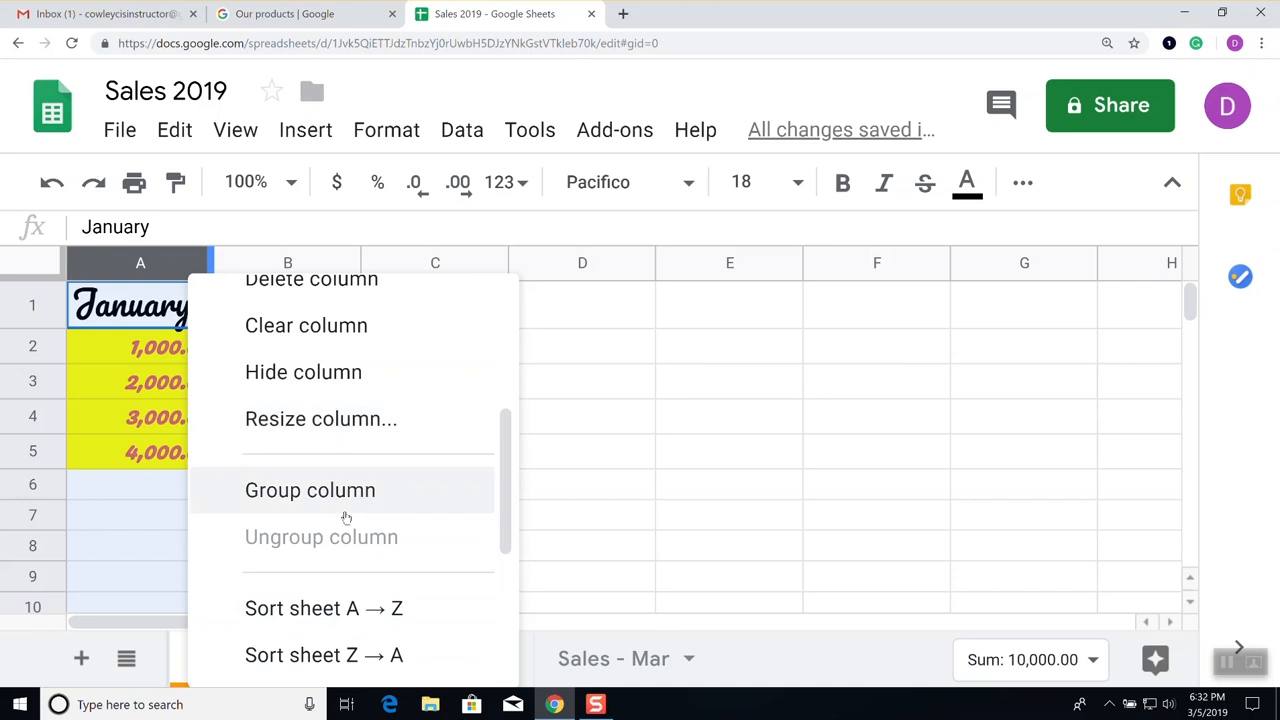
scroll(343, 520, down, 2)
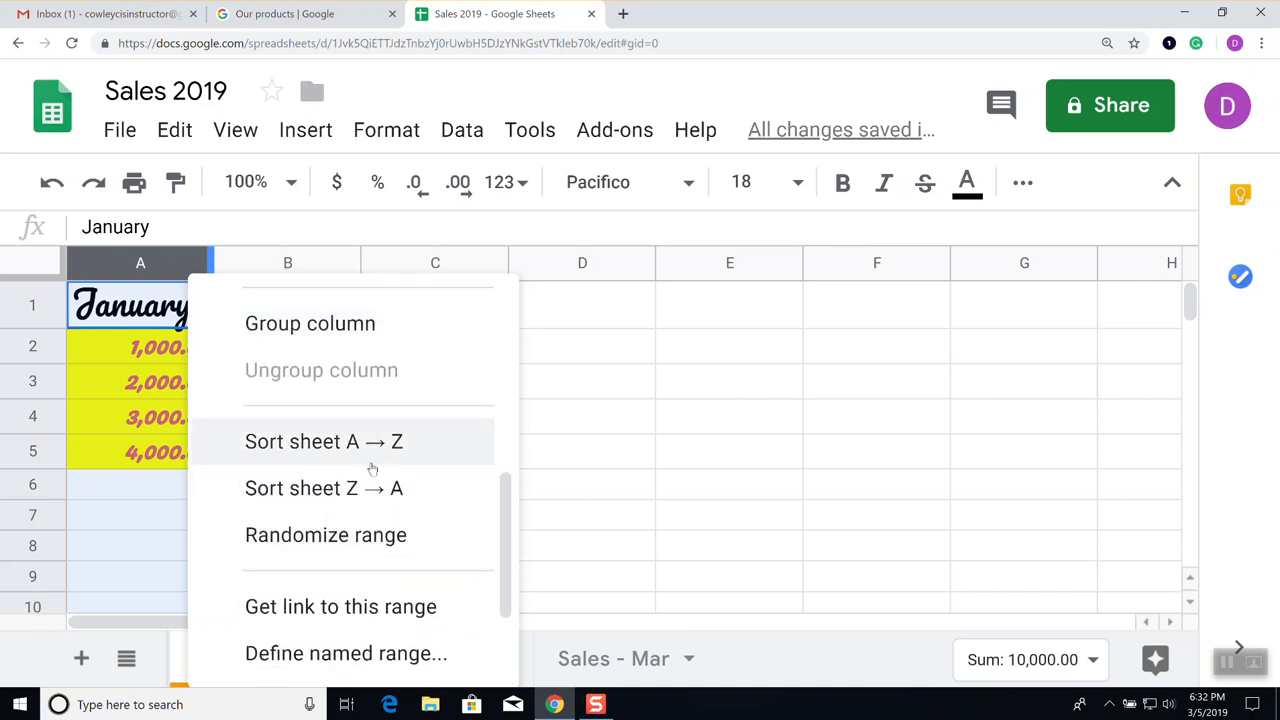
scroll(365, 558, down, 2)
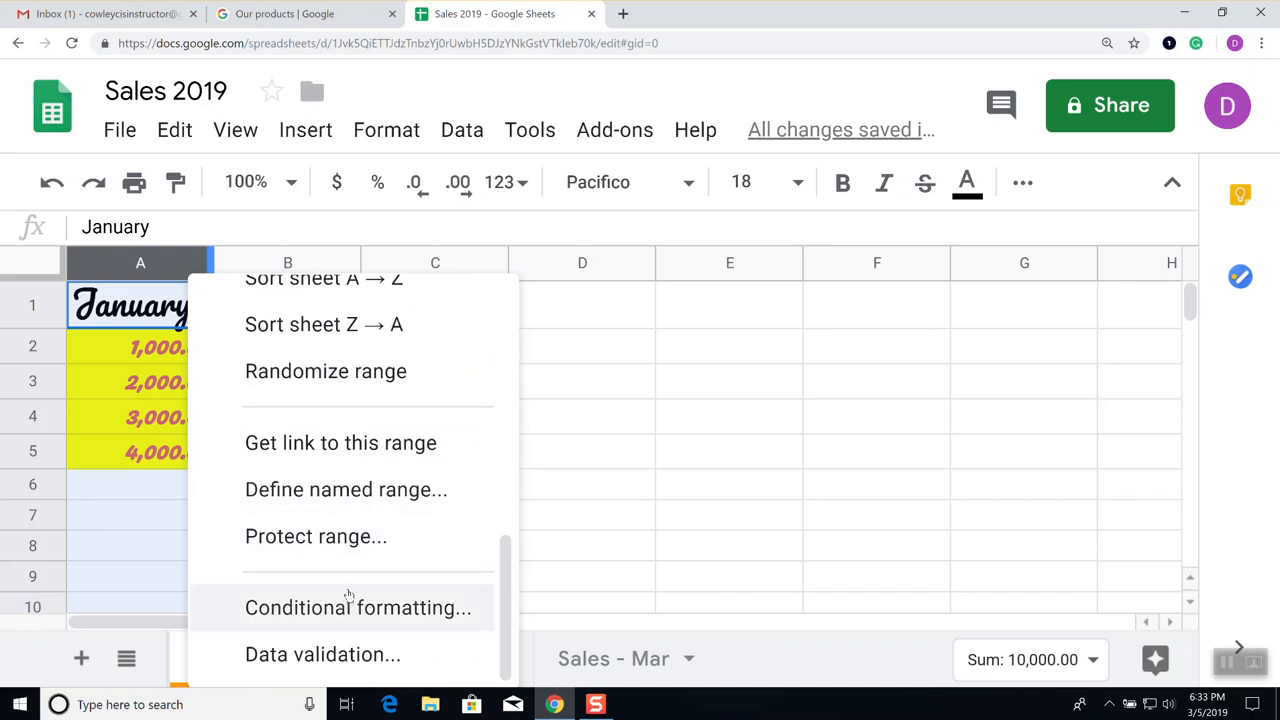
click(613, 397)
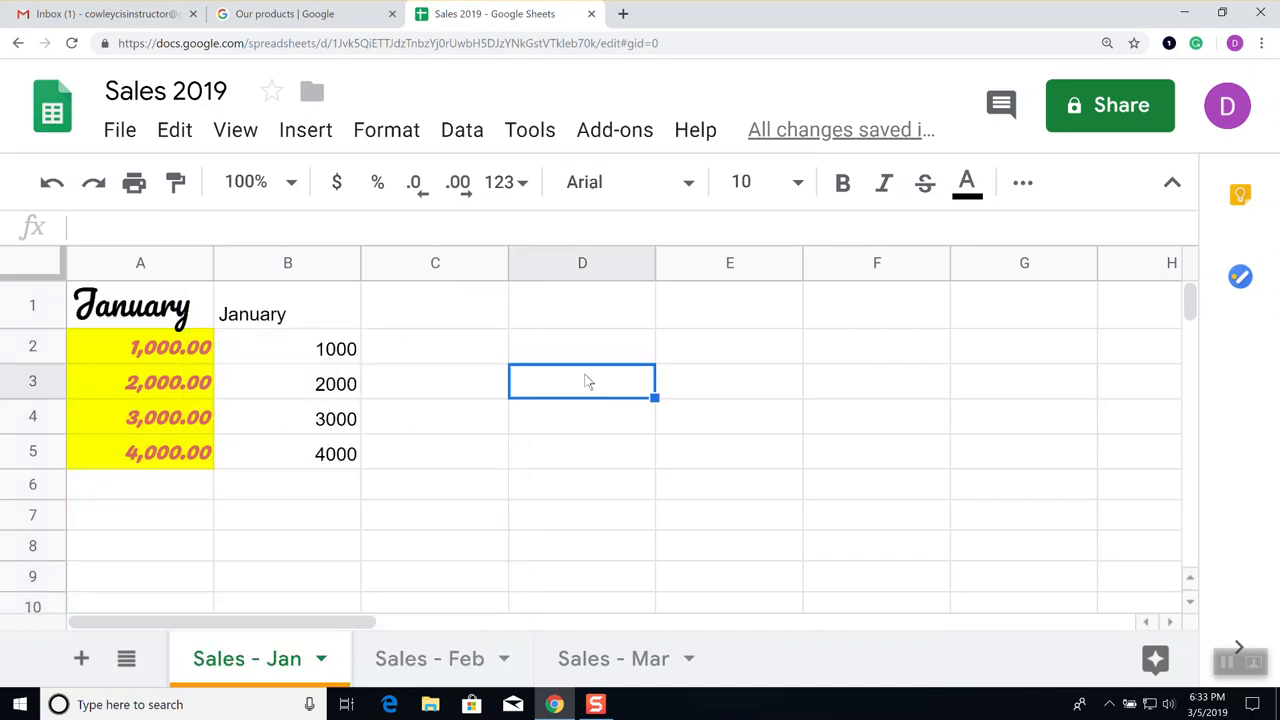
Insert one empty column left of column A and another right of column B
click(143, 262)
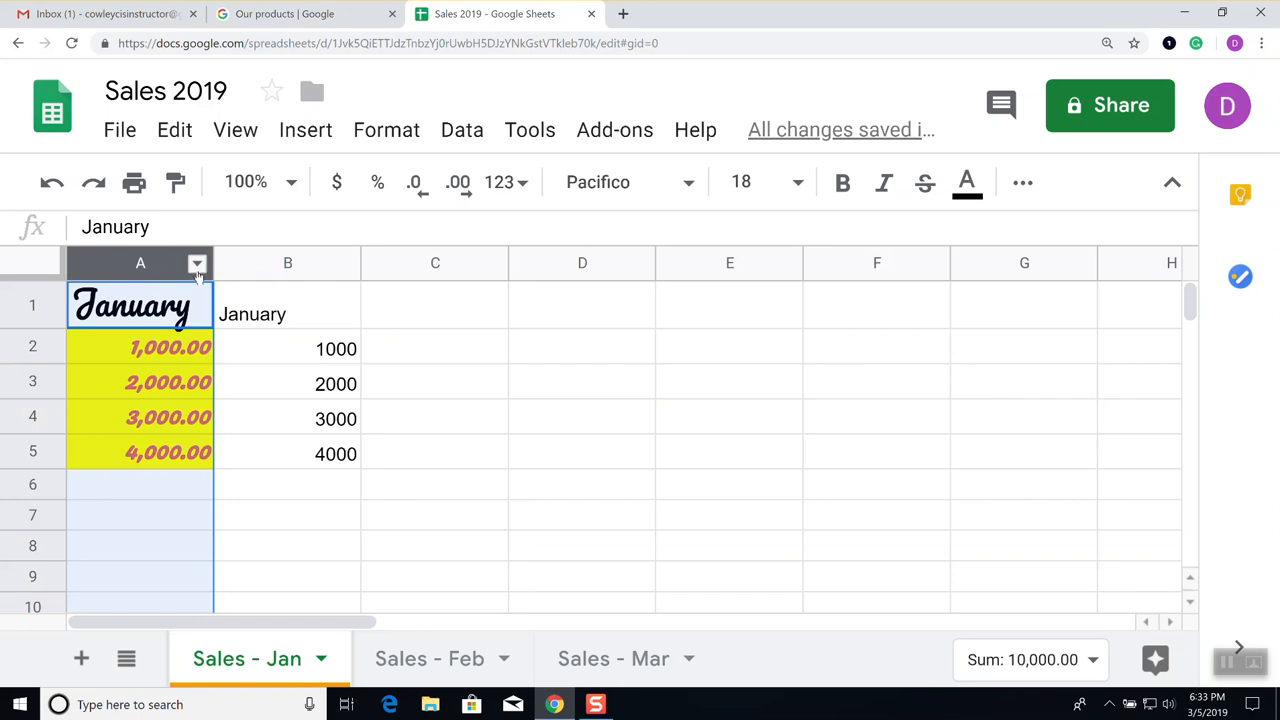
click(197, 270)
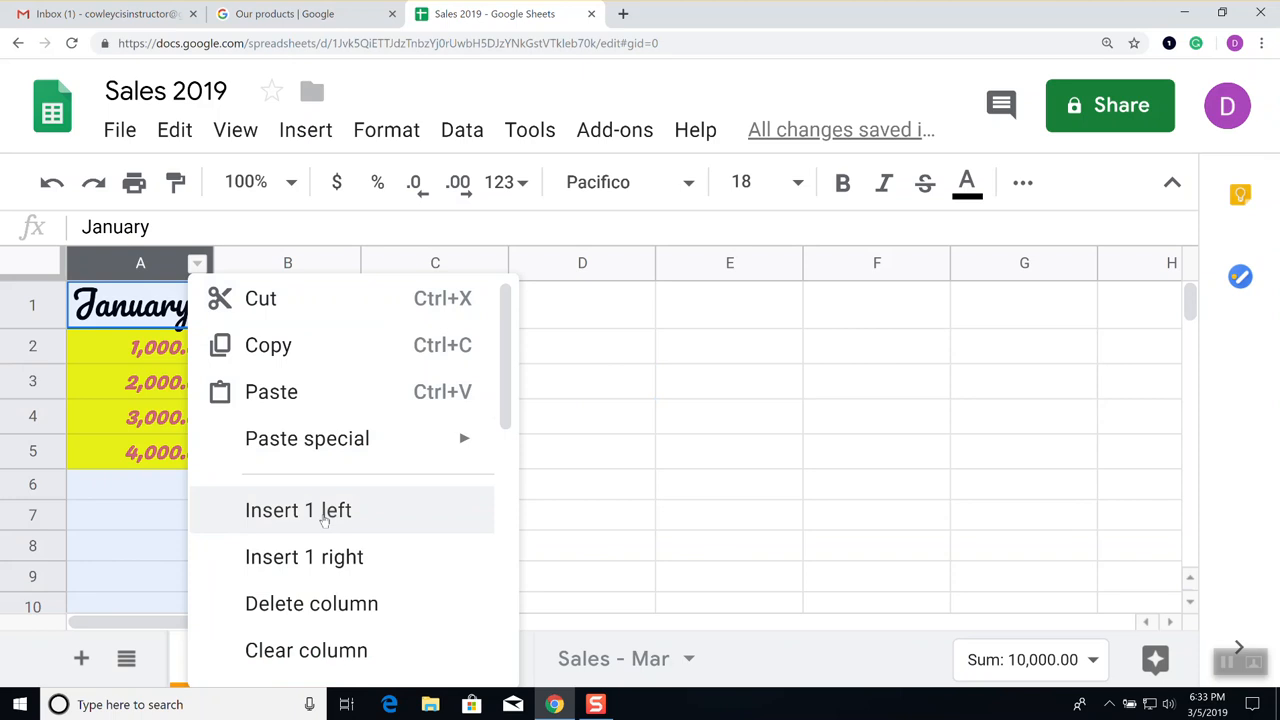
click(324, 521)
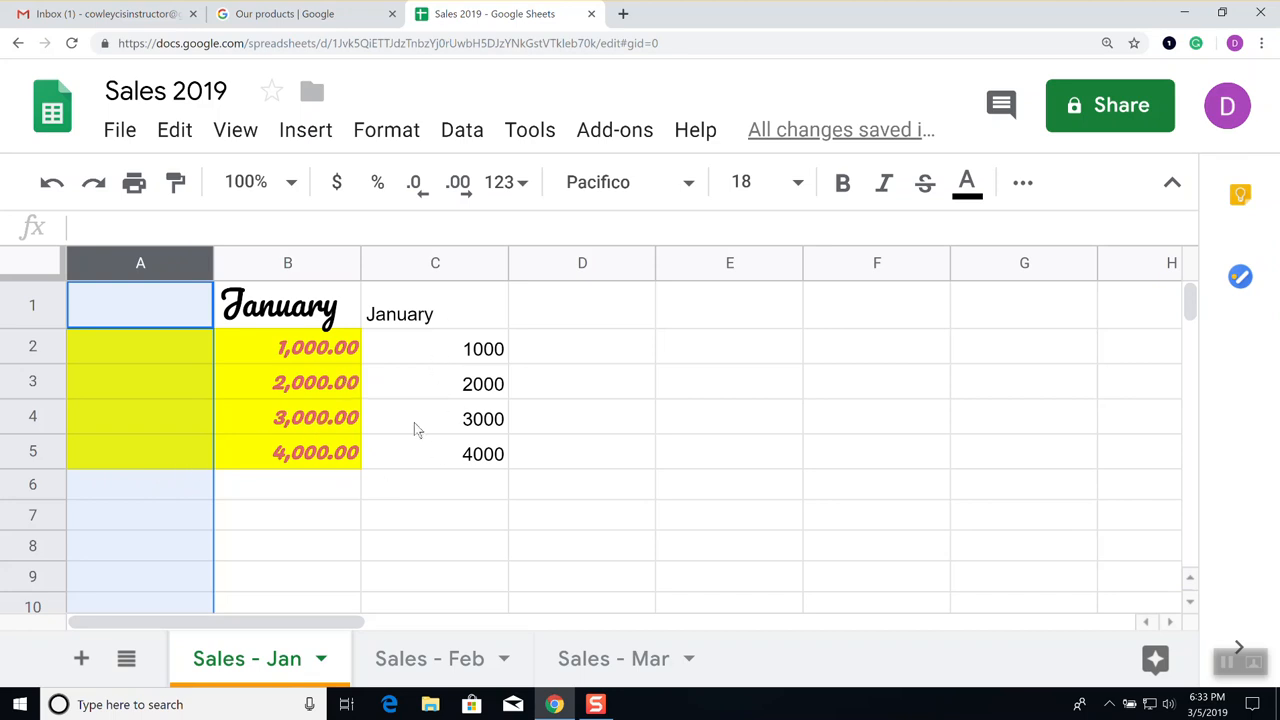
click(344, 262)
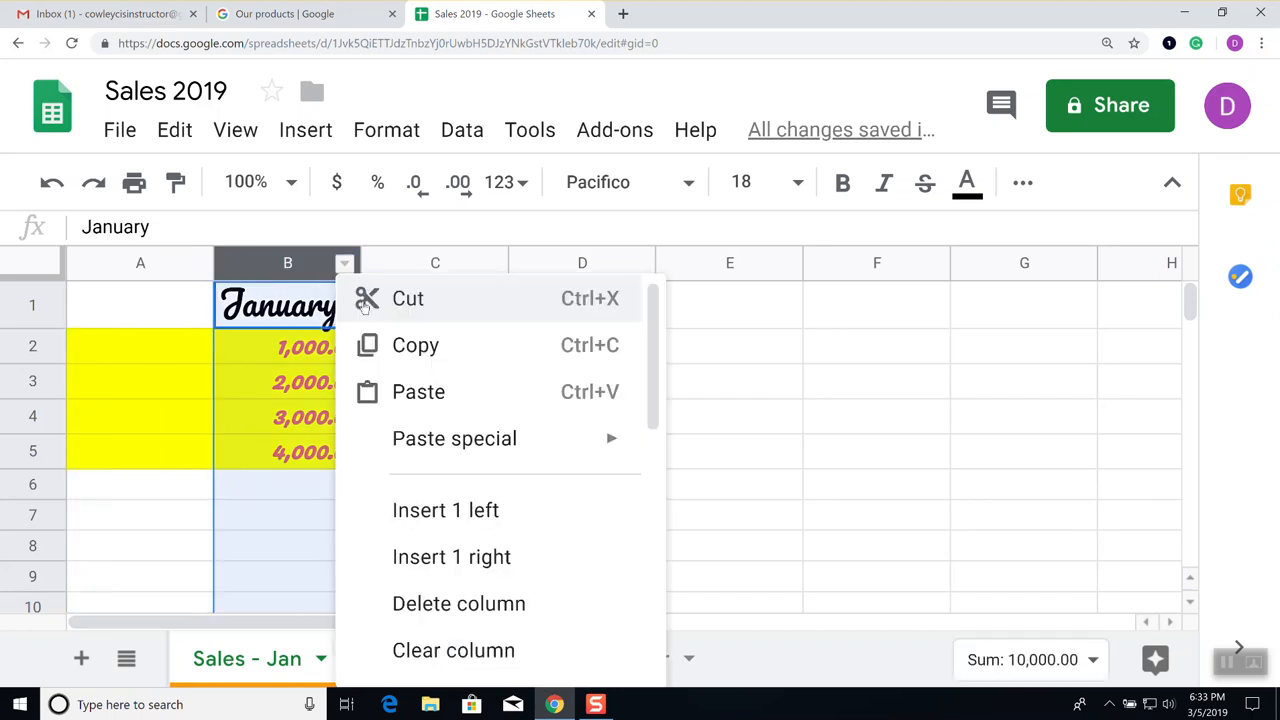
click(459, 568)
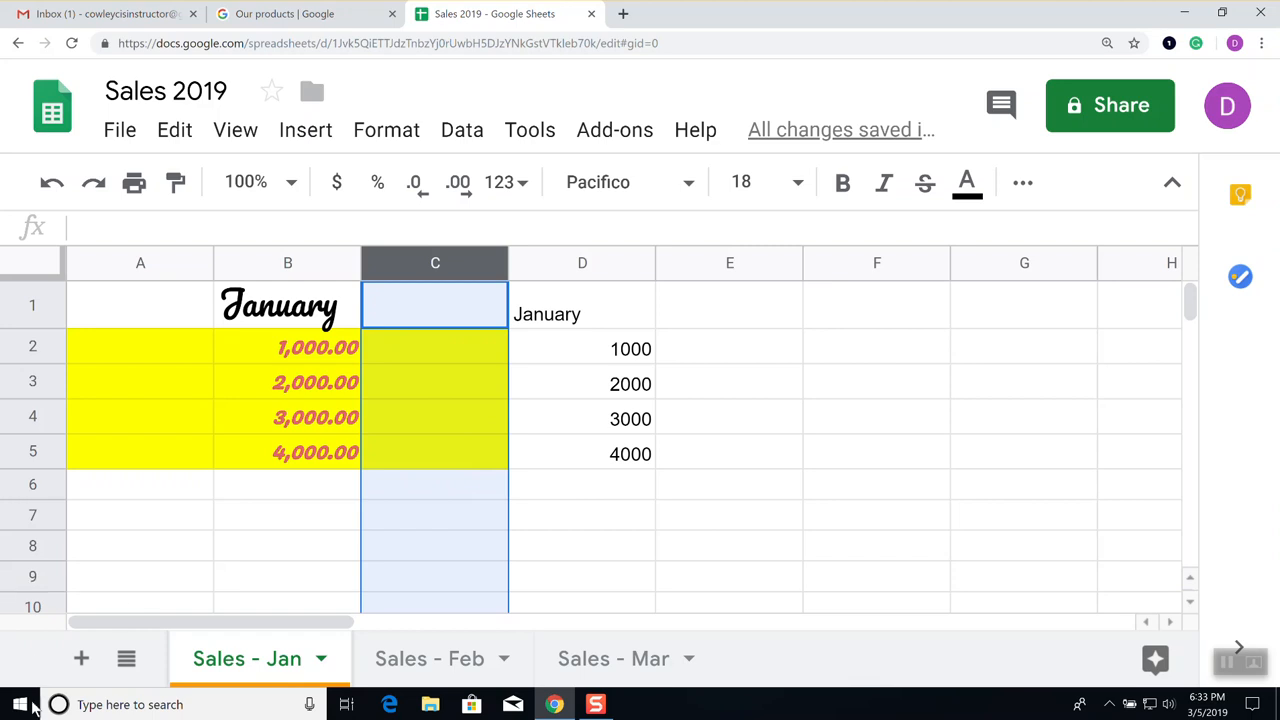
click(158, 704)
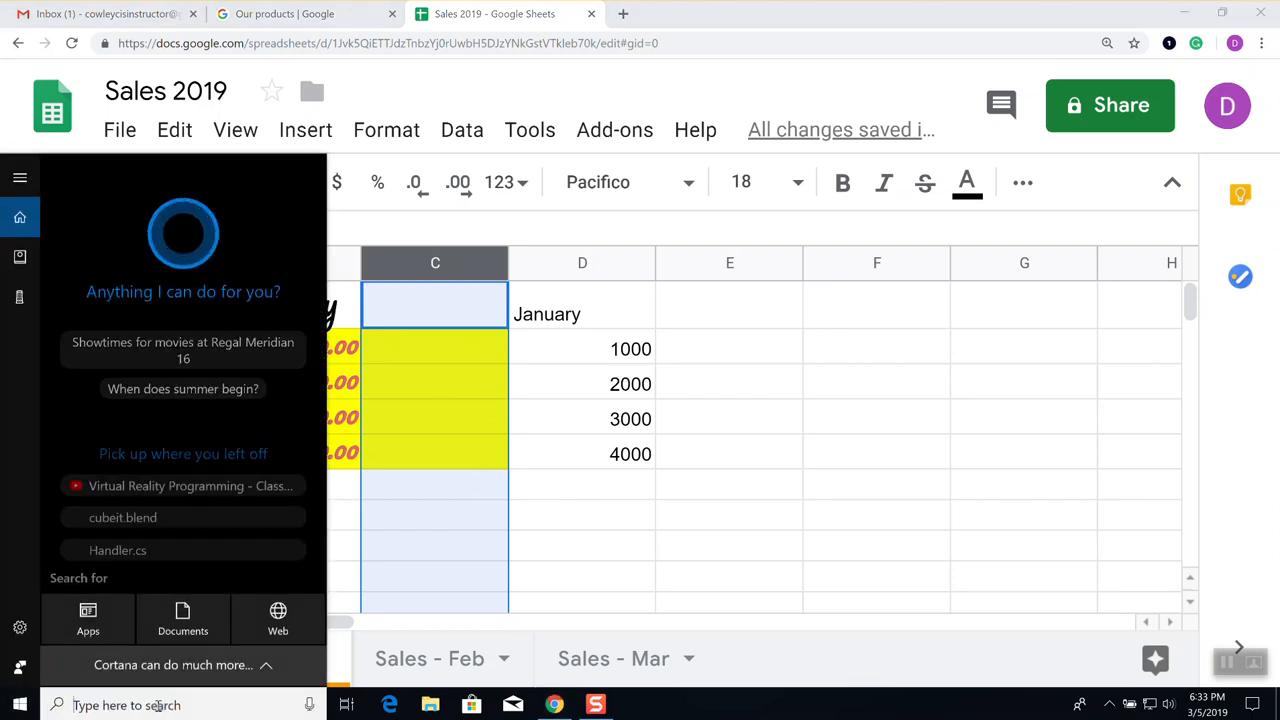
text(excel)
key(Return)
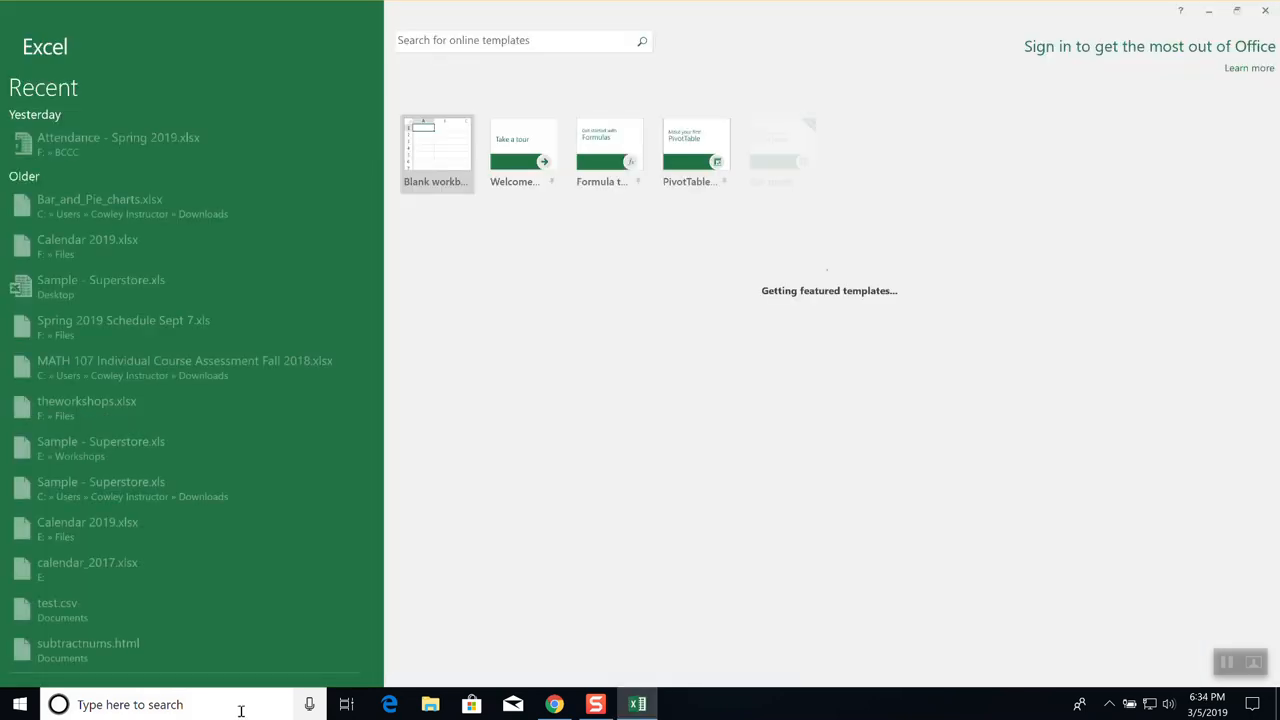
click(440, 146)
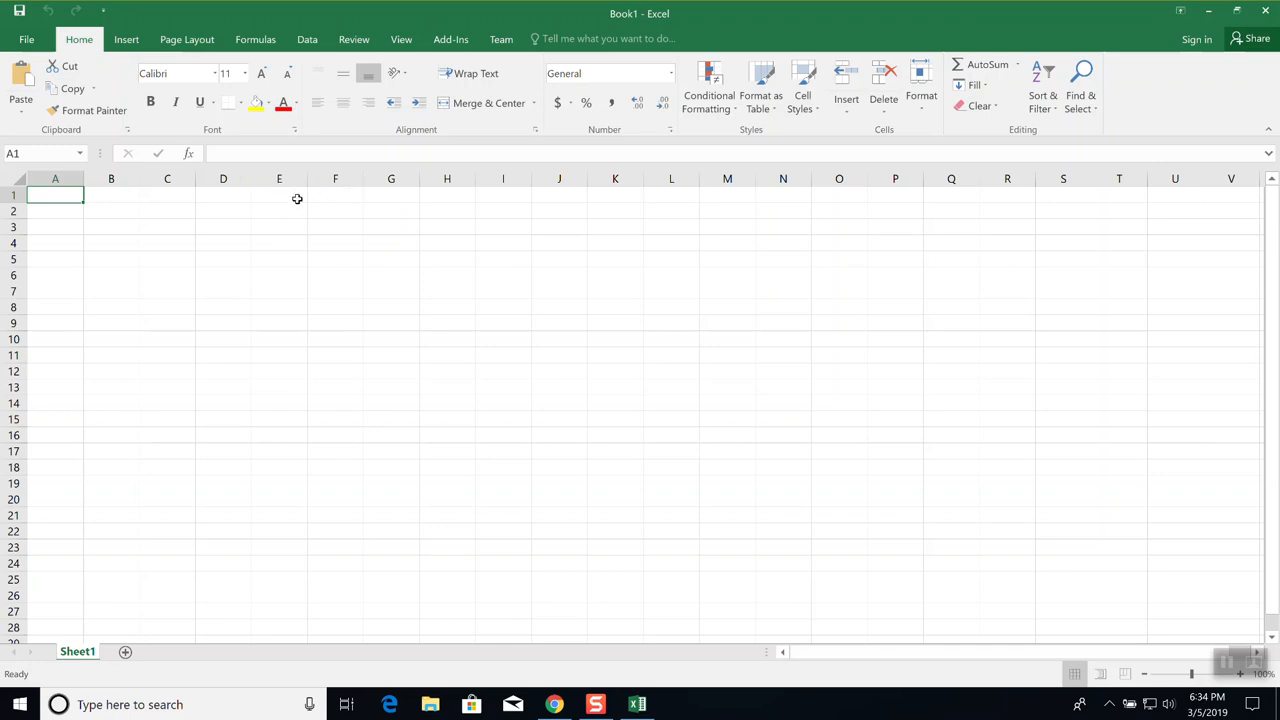
text(3)
key(Tab)
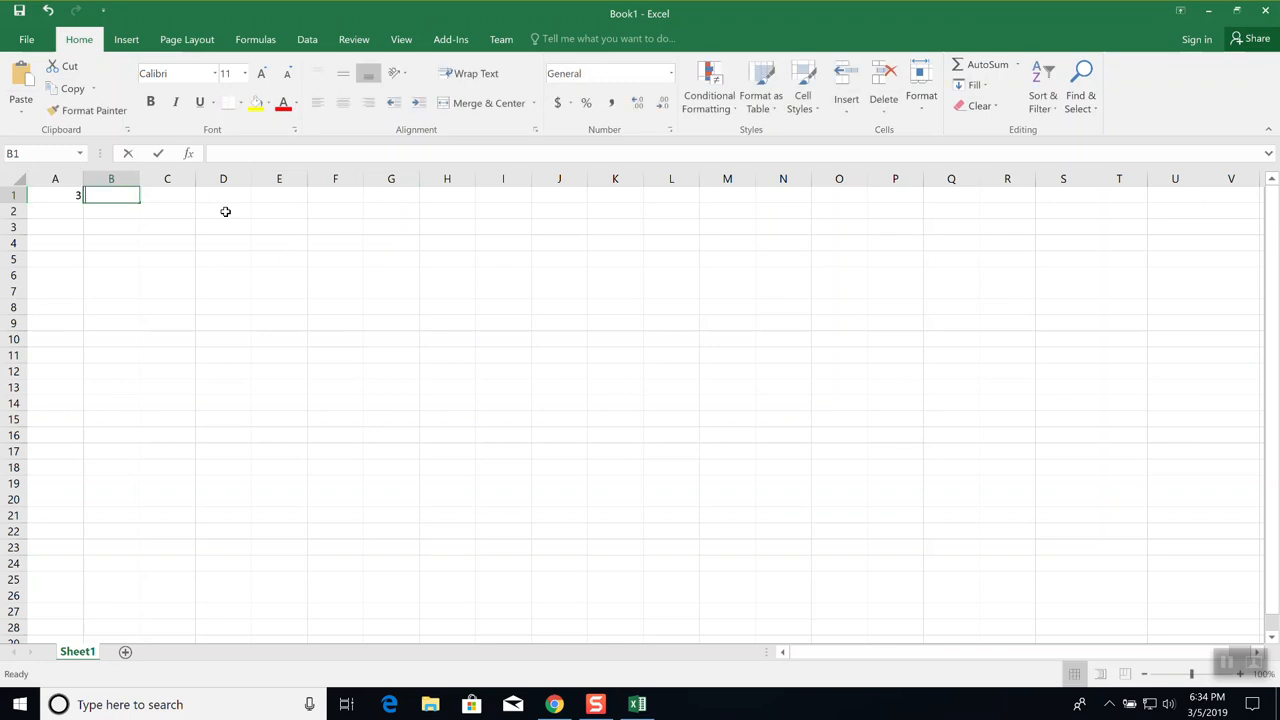
text(4)
key(Tab)
text(5)
key(Tab)
text(6)
key(Tab)
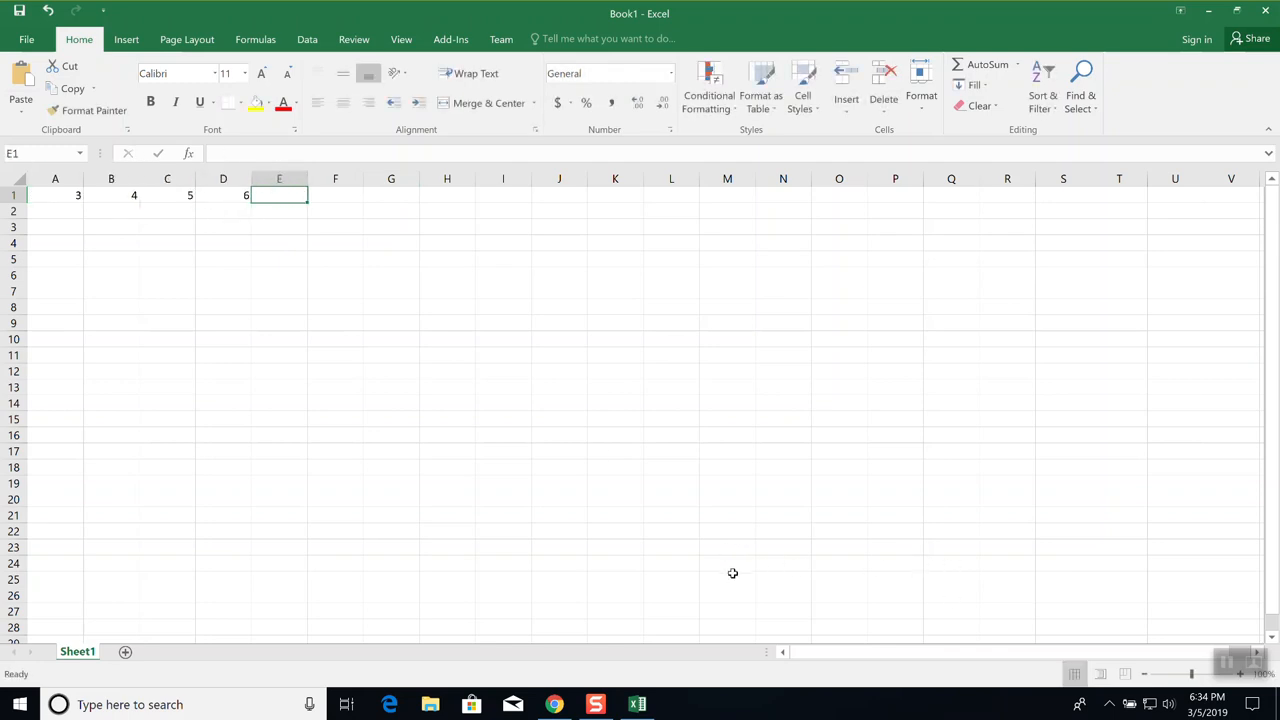
scroll(733, 571, up, 3)
scroll(733, 571, up, 5)
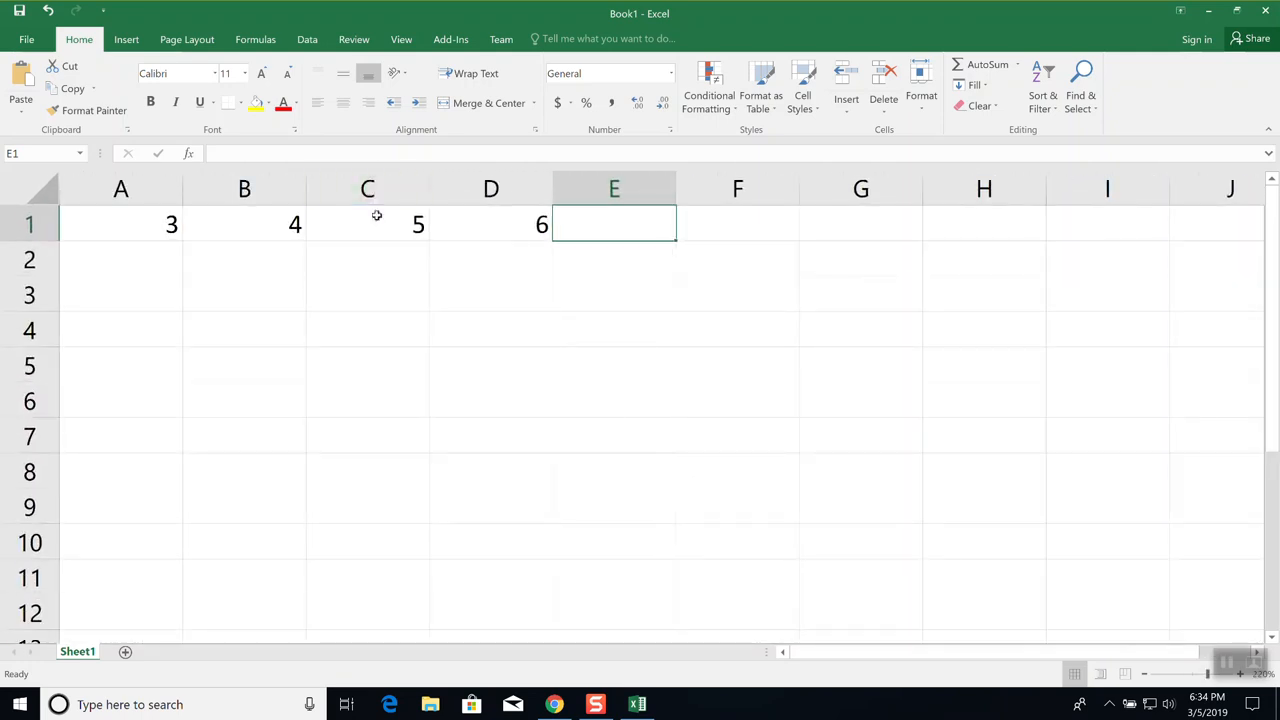
right_click(370, 190)
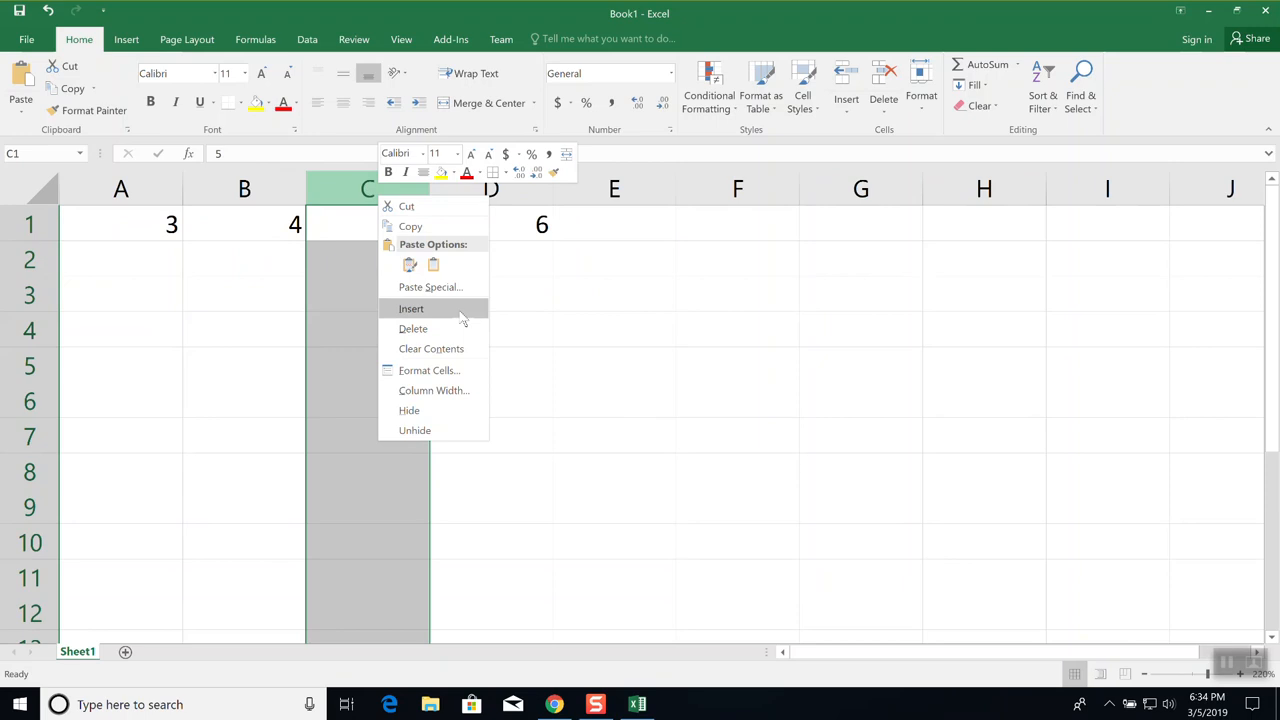
key(Escape)
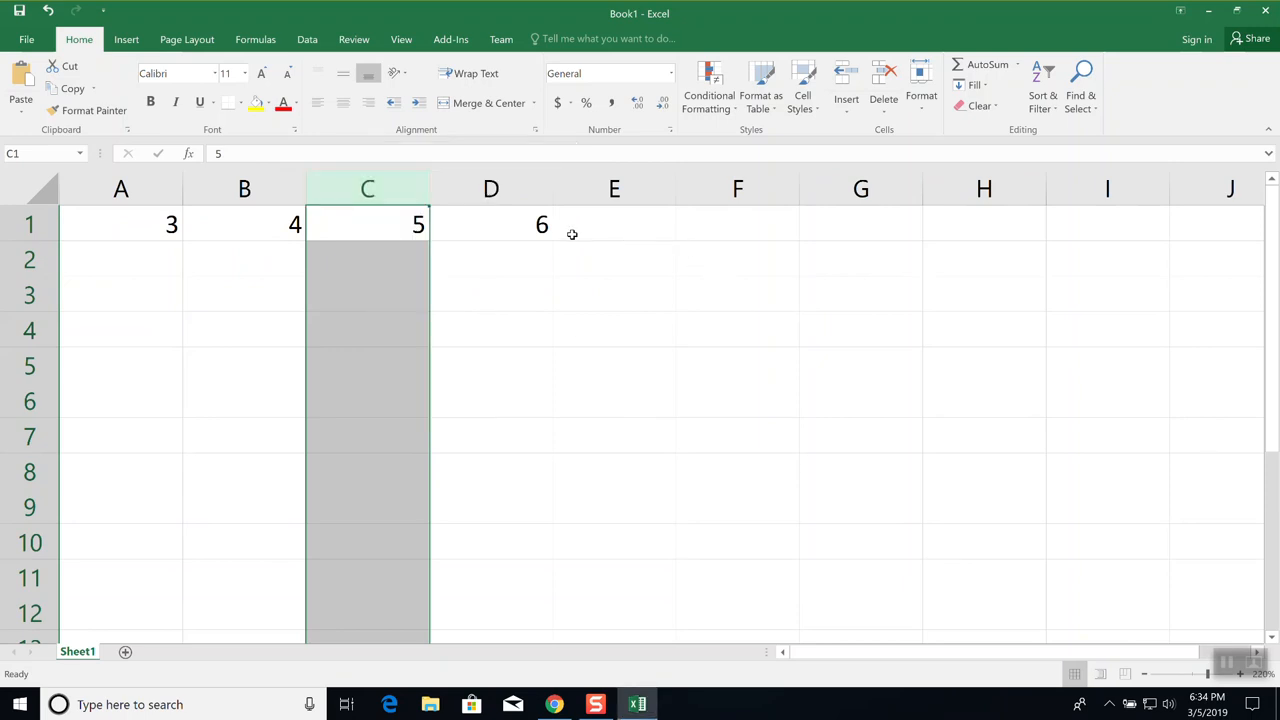
right_click(350, 180)
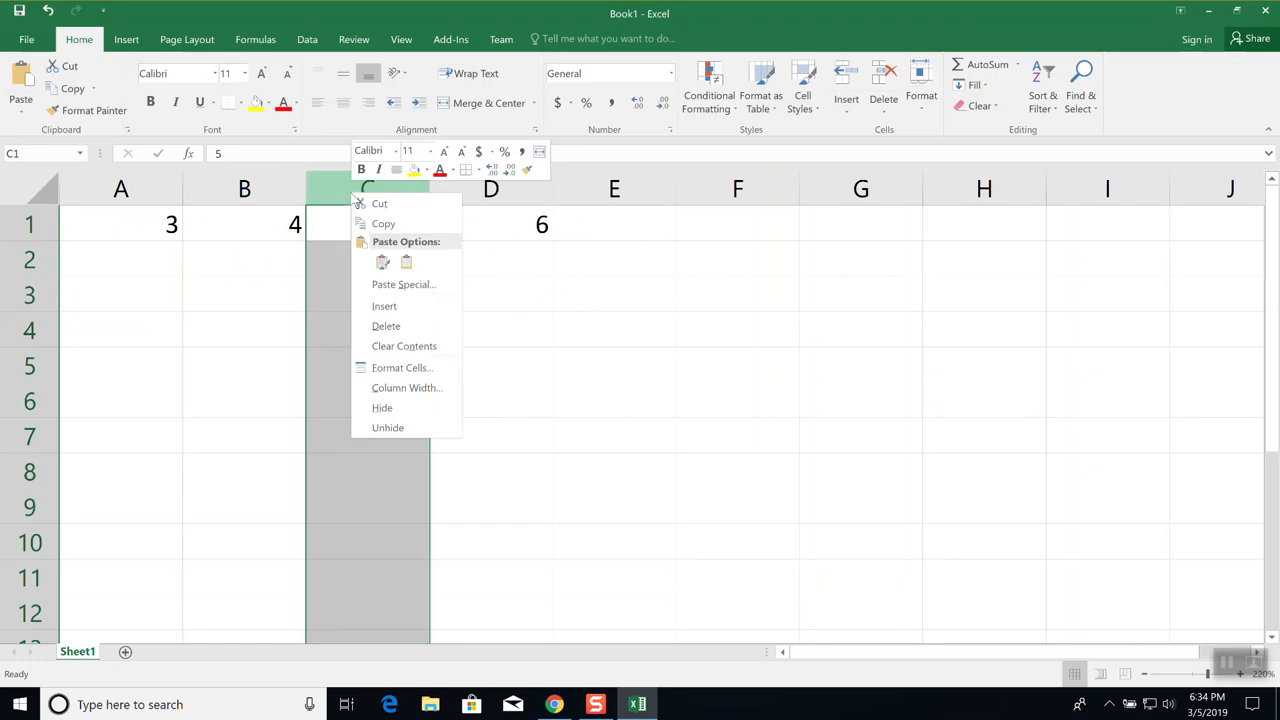
click(398, 330)
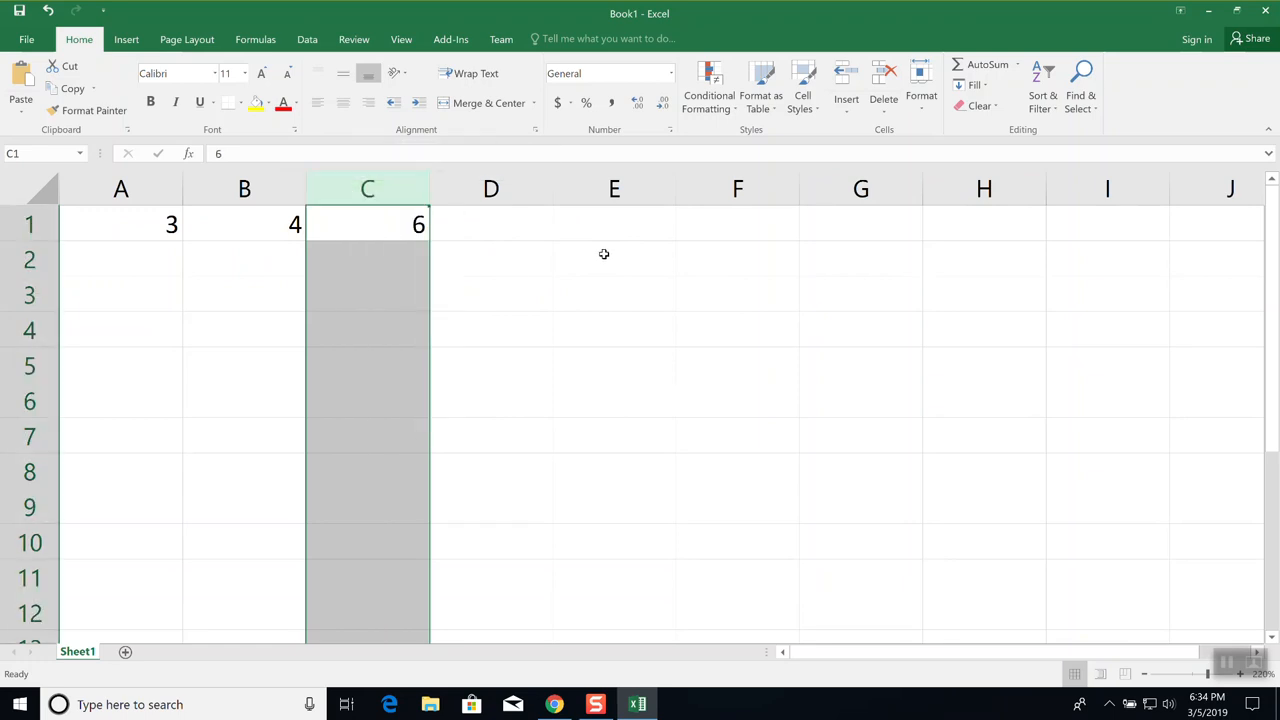
click(603, 254)
right_click(380, 189)
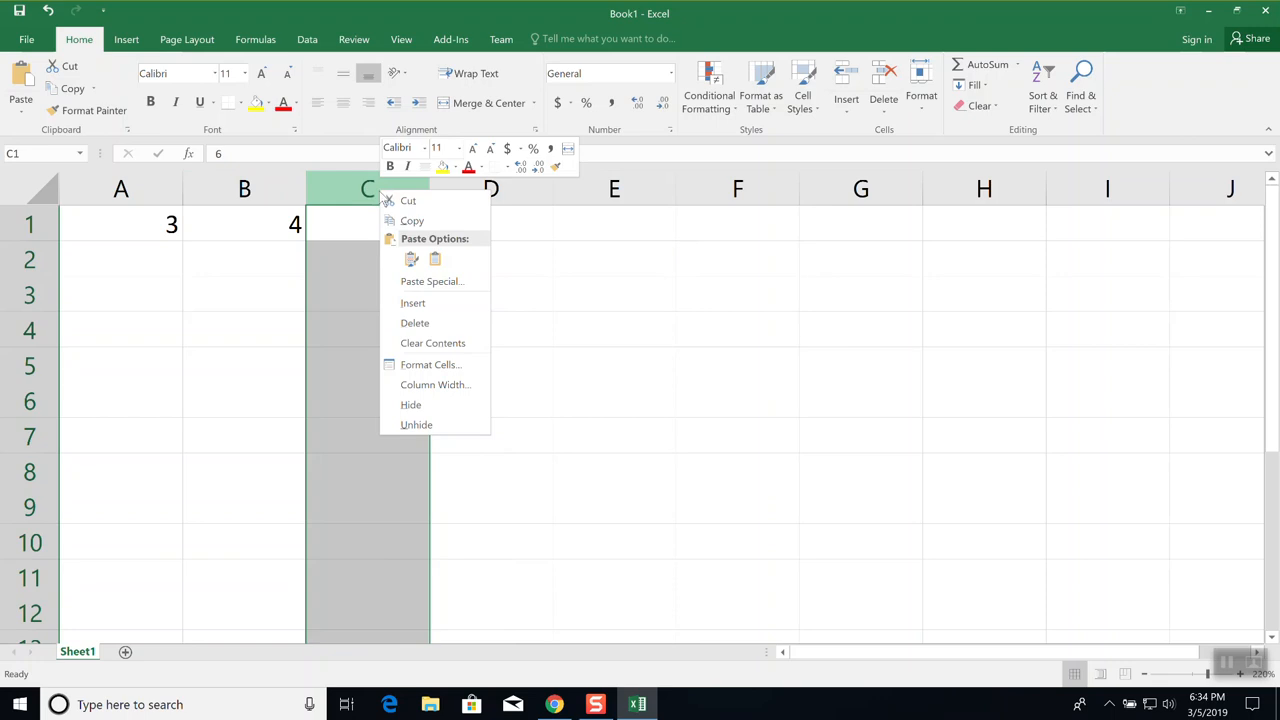
click(427, 307)
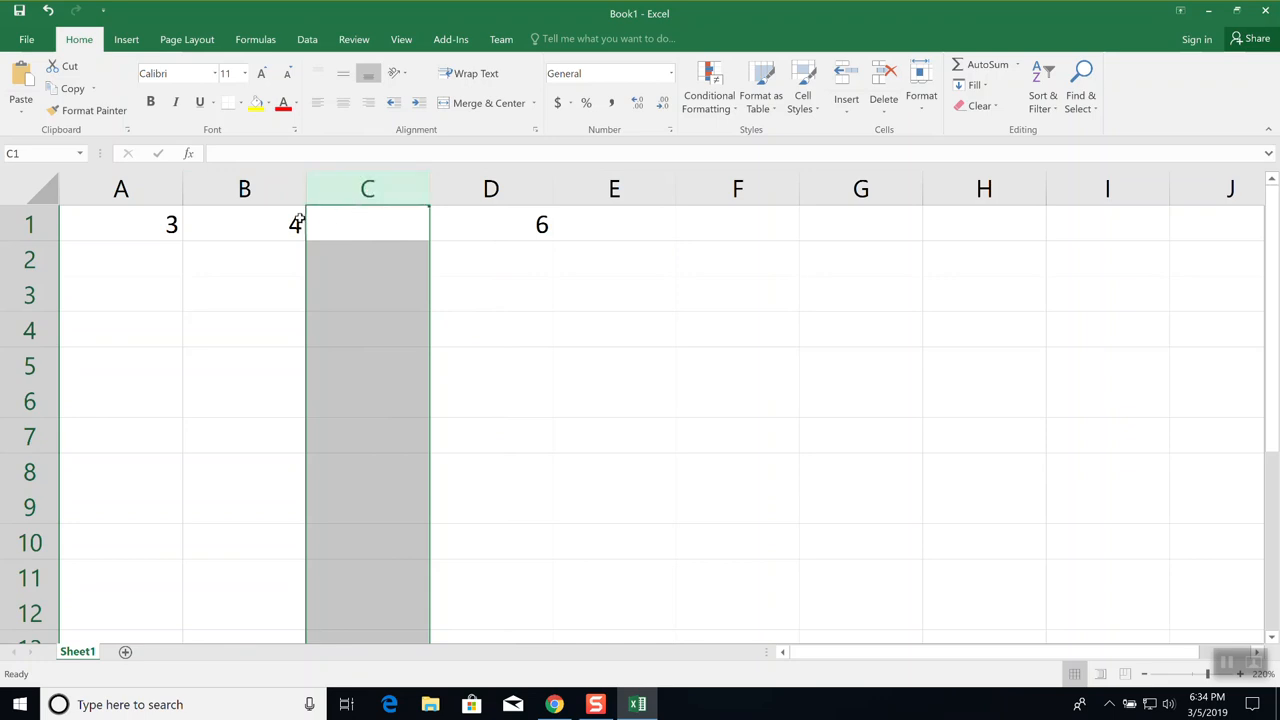
right_click(351, 193)
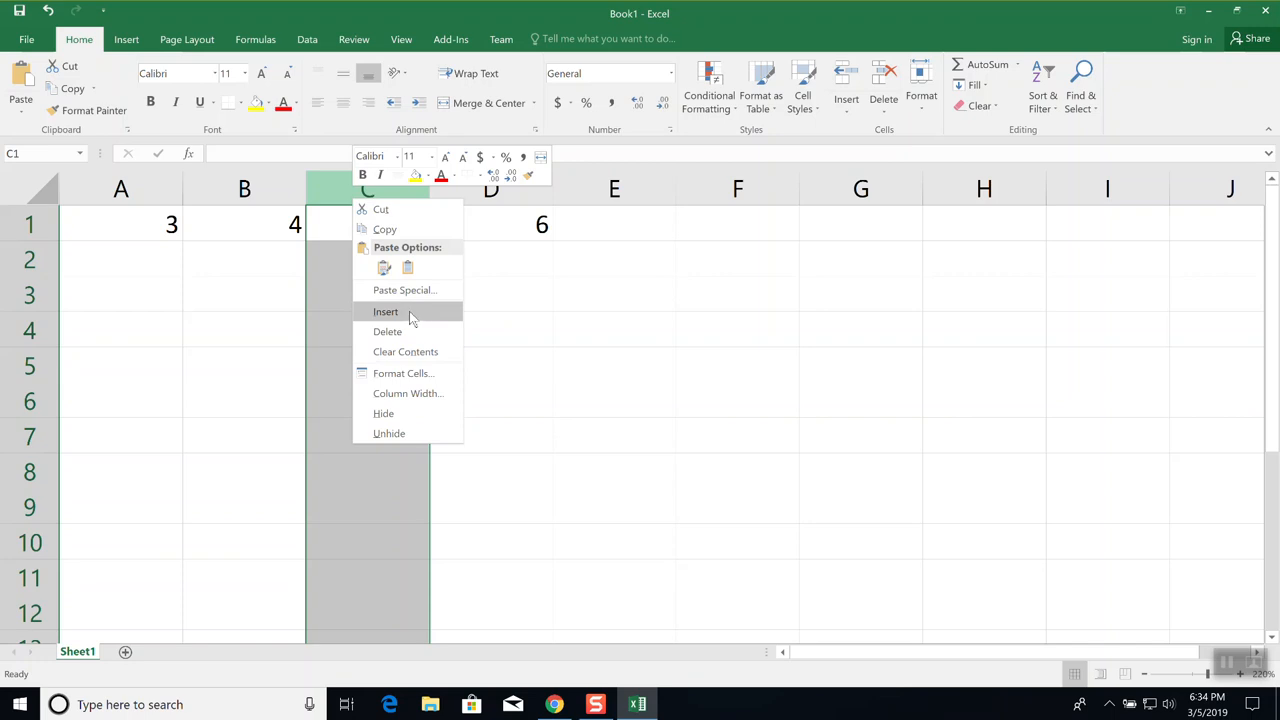
click(563, 338)
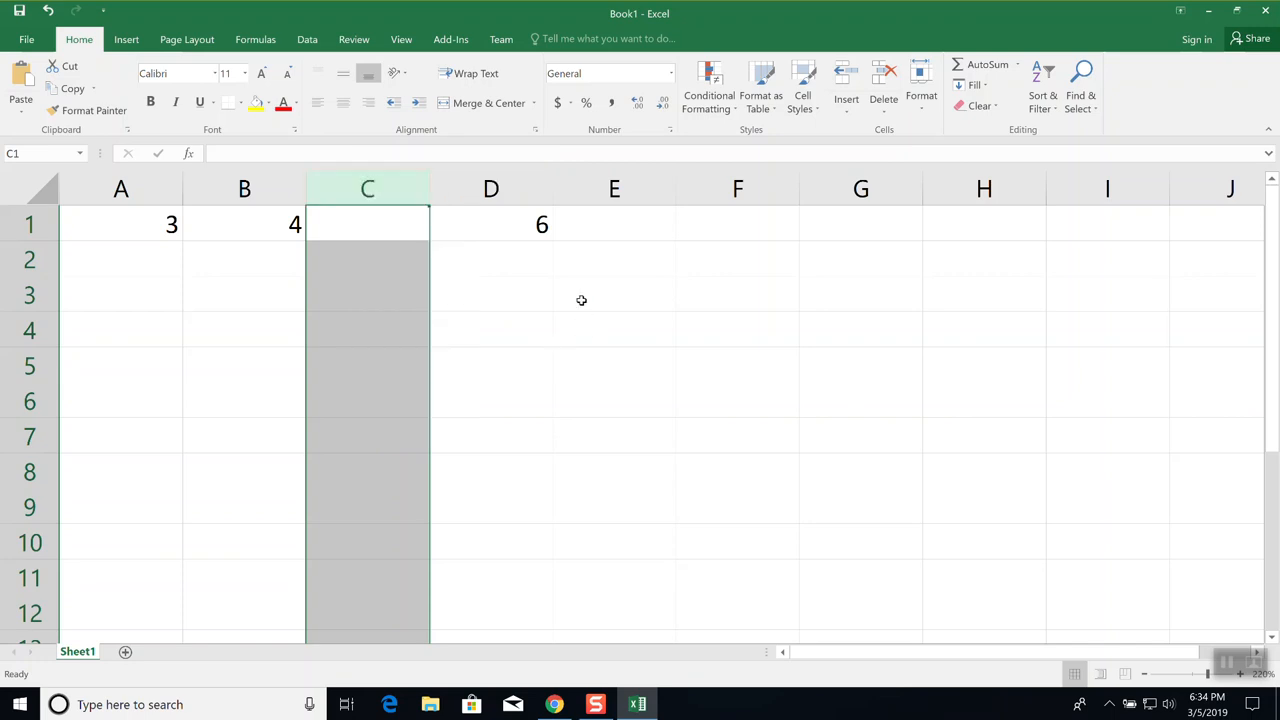
right_click(405, 191)
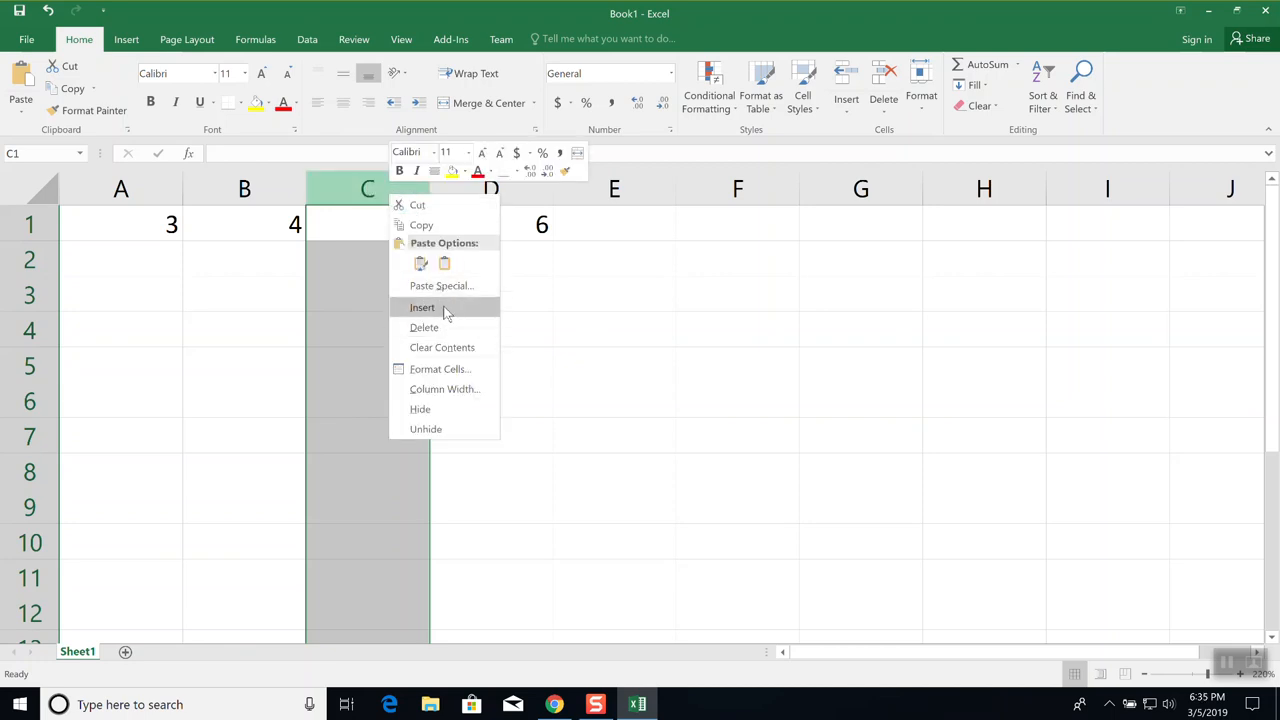
key(Escape)
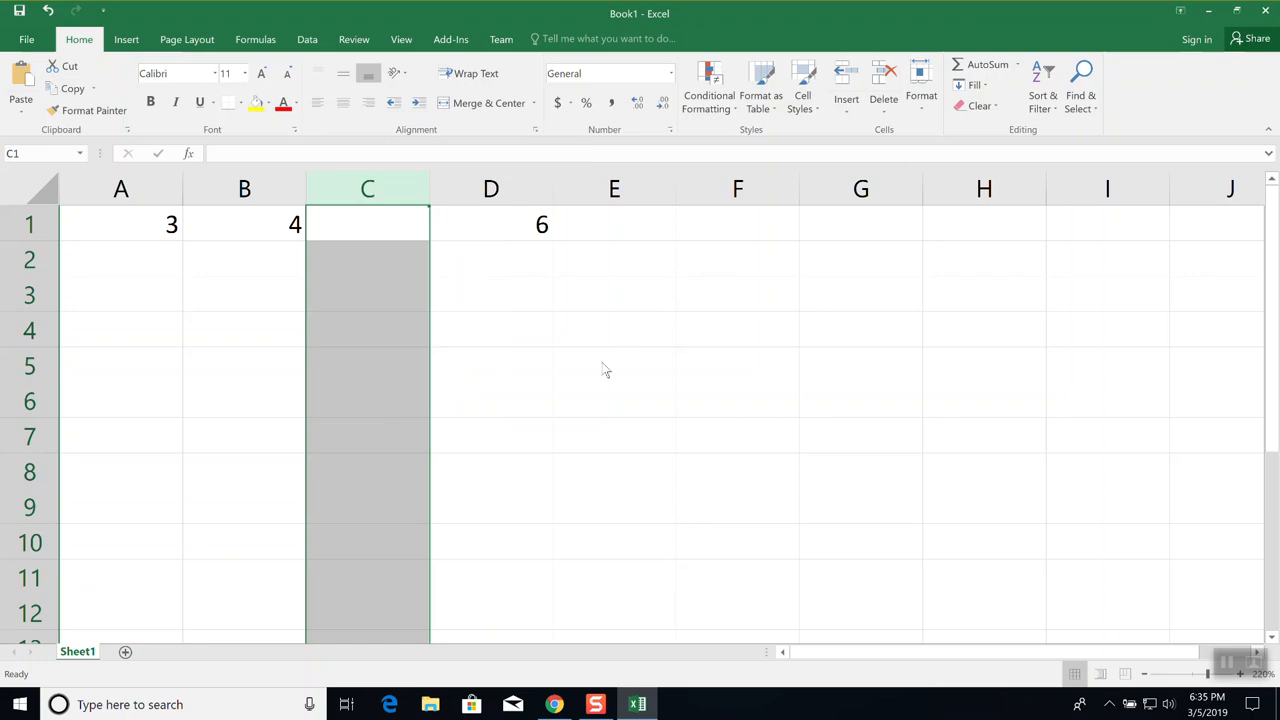
Back in Google Sheets, widen column A by dragging its header border right
key(alt+Tab)
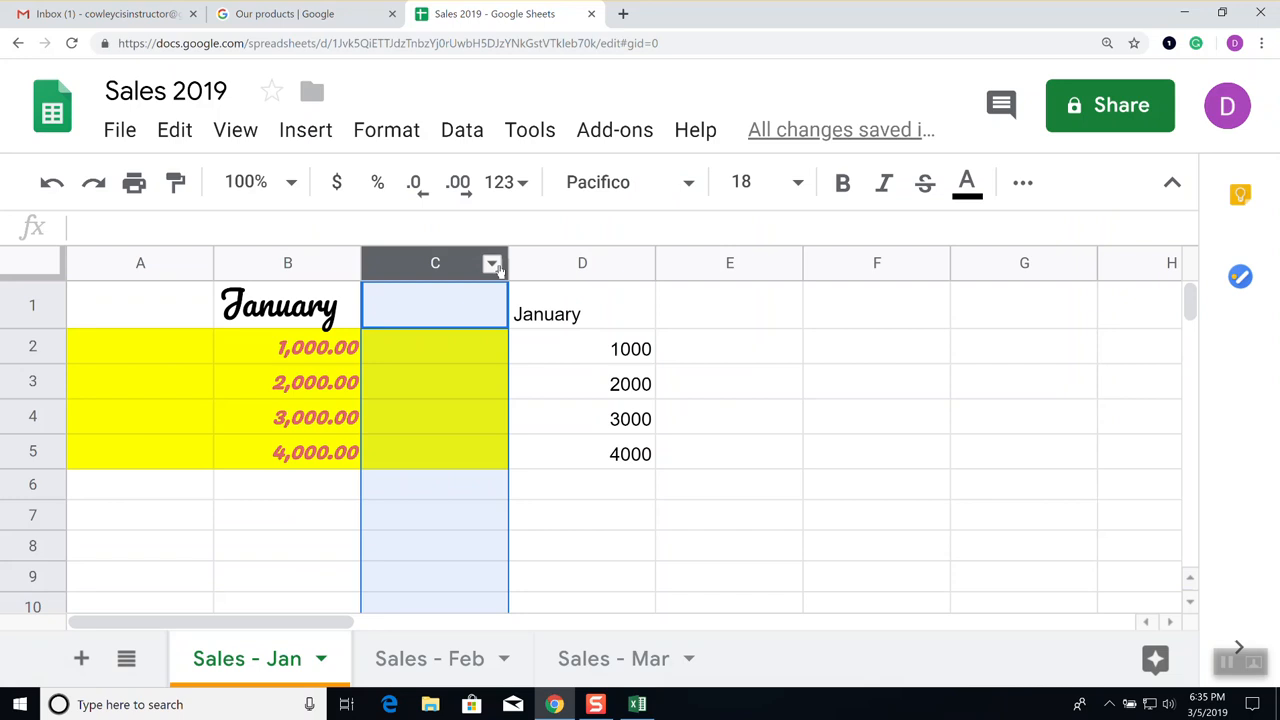
click(493, 265)
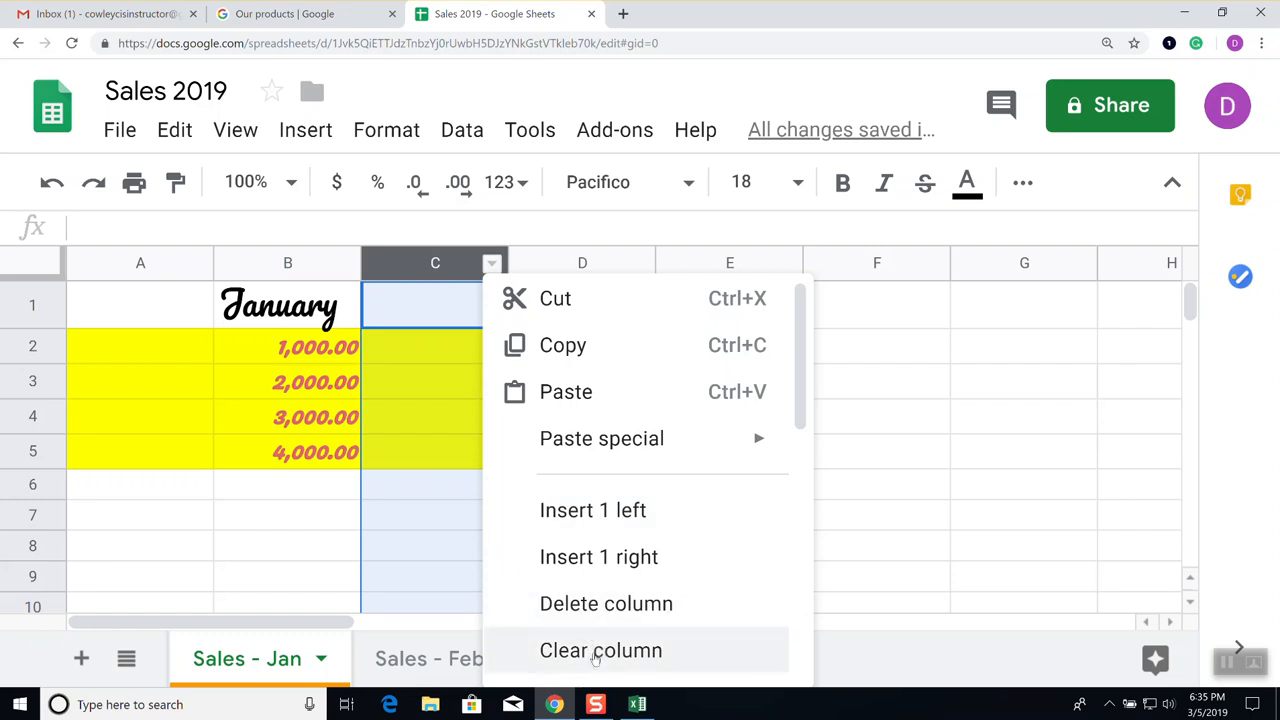
scroll(606, 630, down, 3)
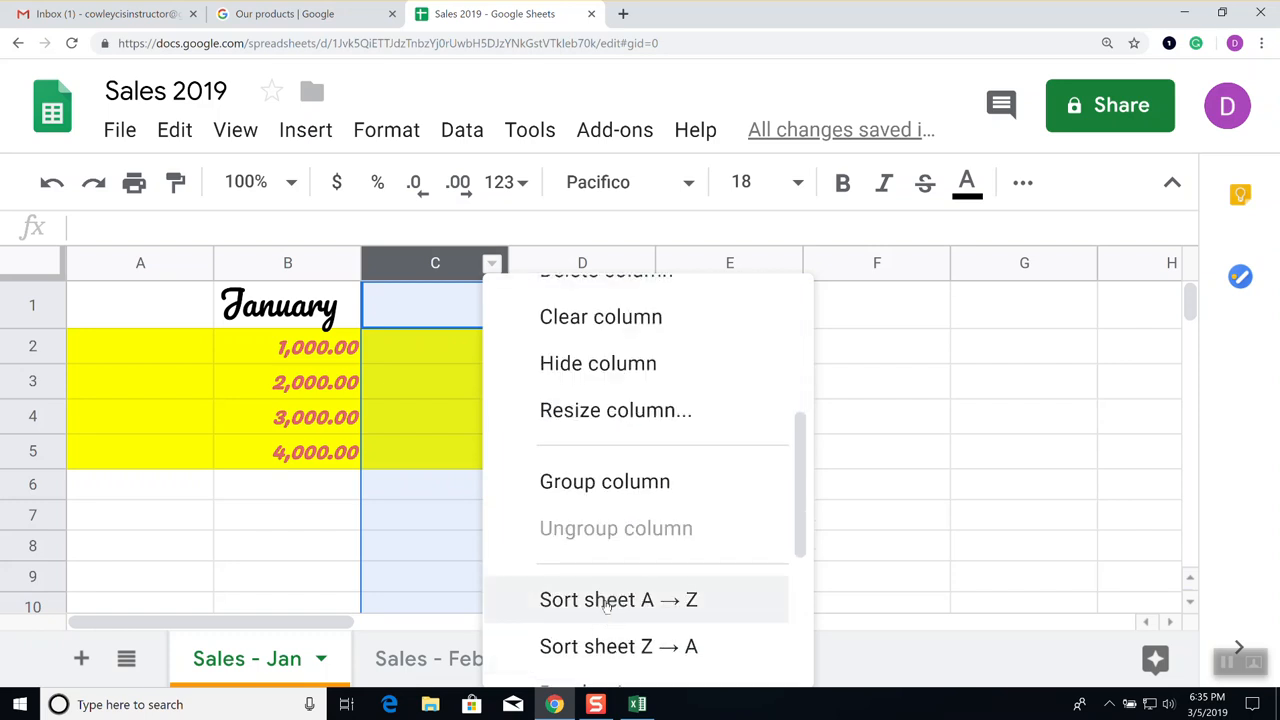
click(958, 418)
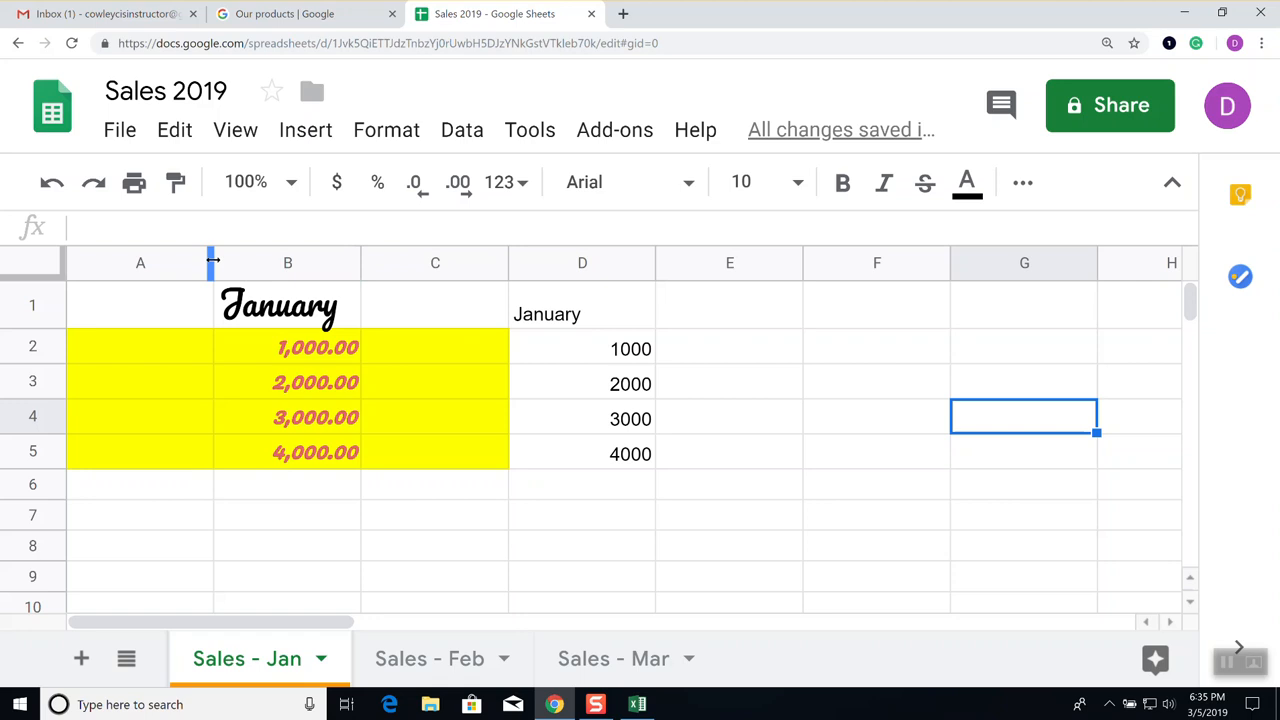
drag(213, 260, 319, 261)
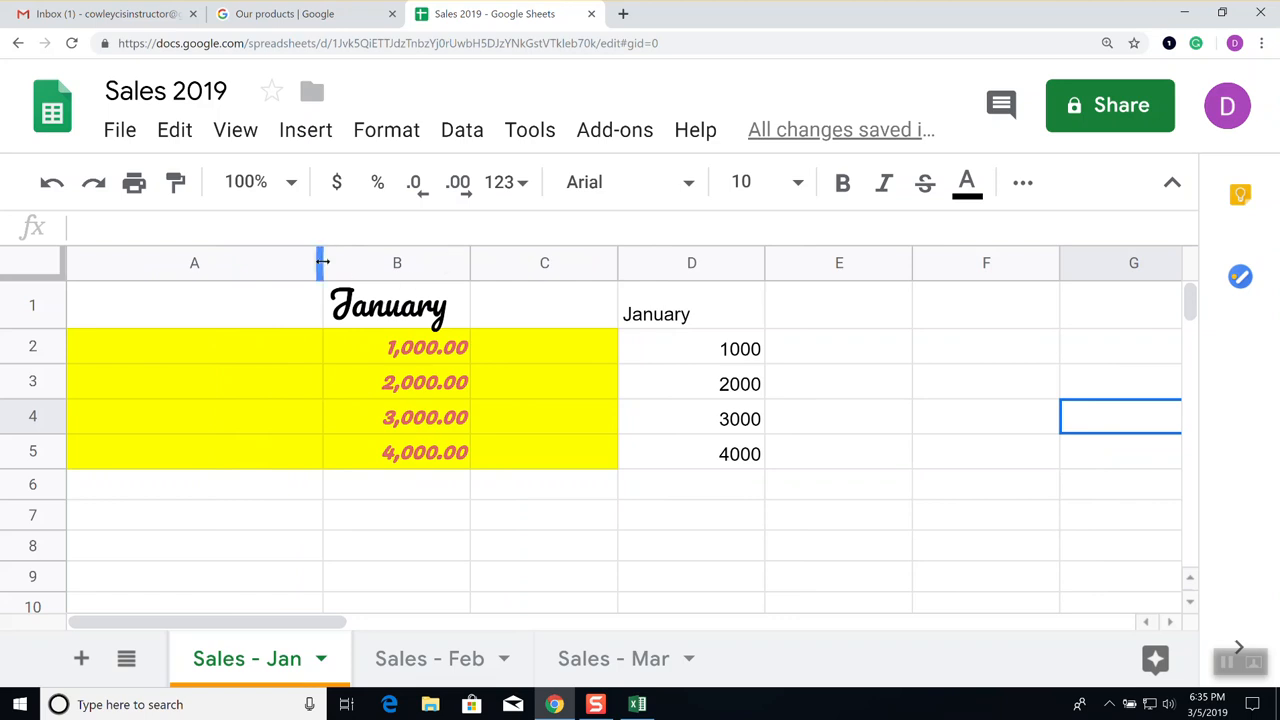
Auto-fit columns B and D to their contents, then select cell B2
double_click(322, 262)
double_click(468, 260)
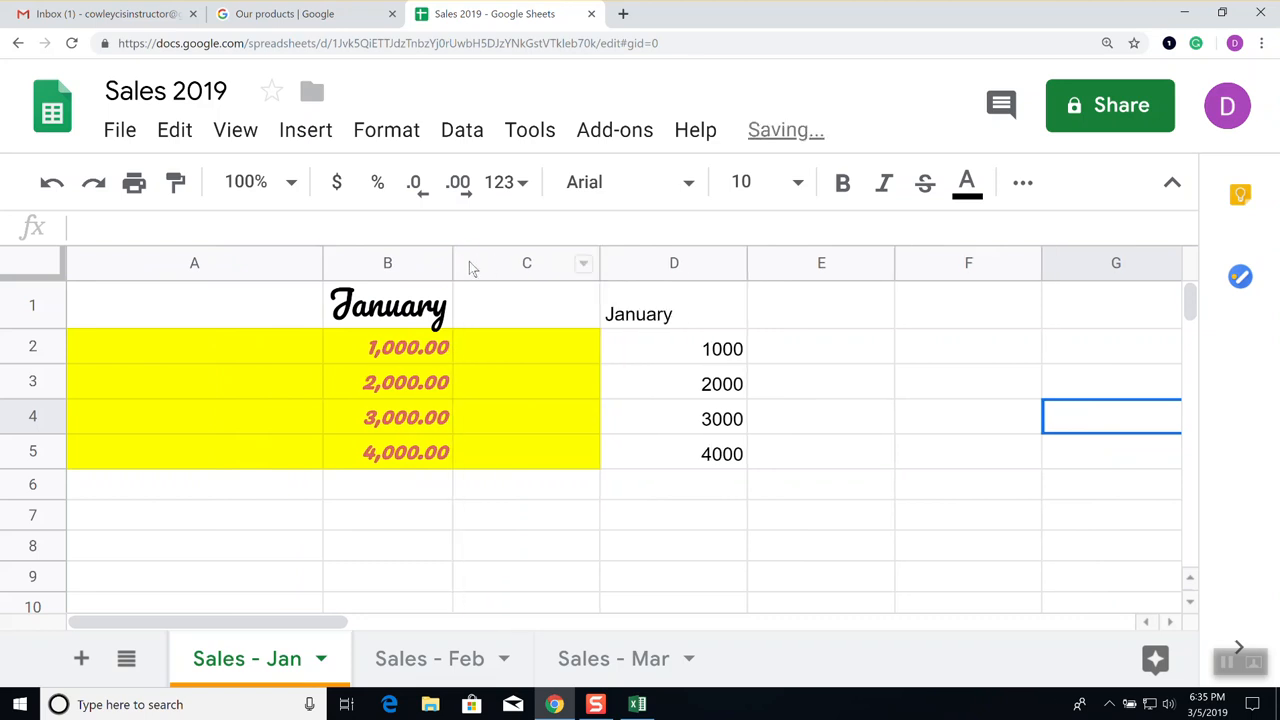
click(733, 264)
click(760, 262)
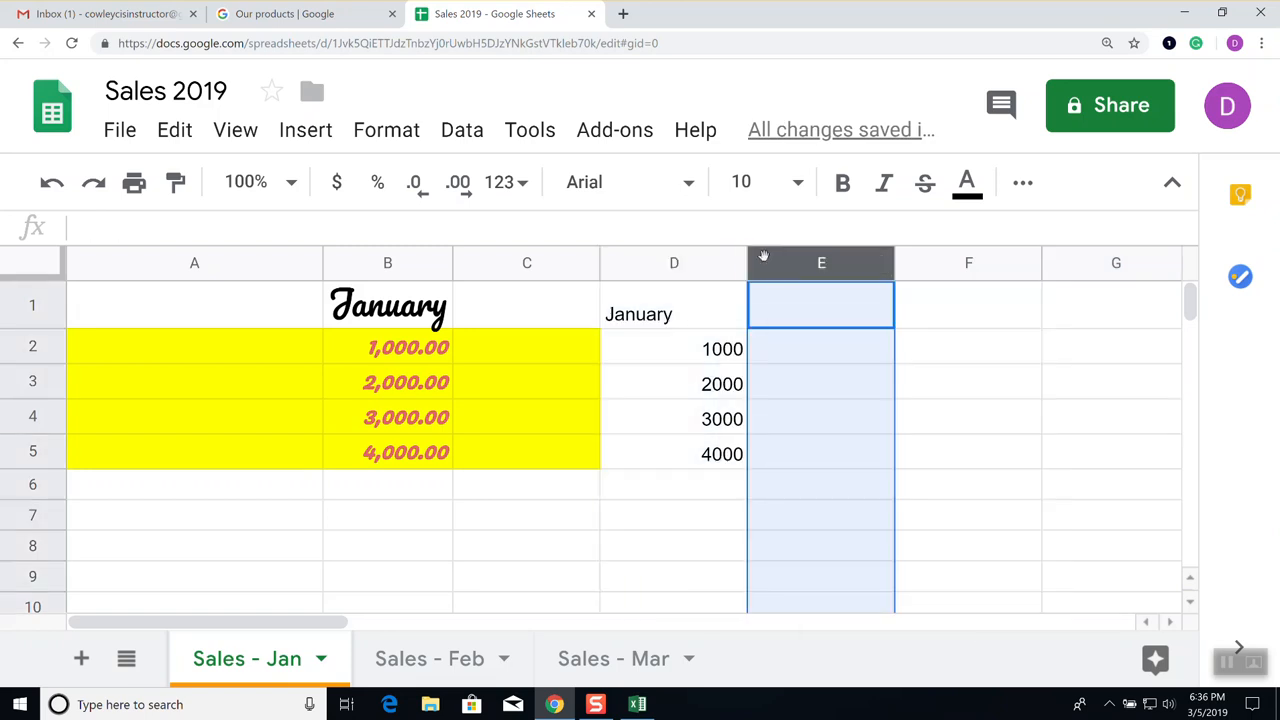
double_click(747, 260)
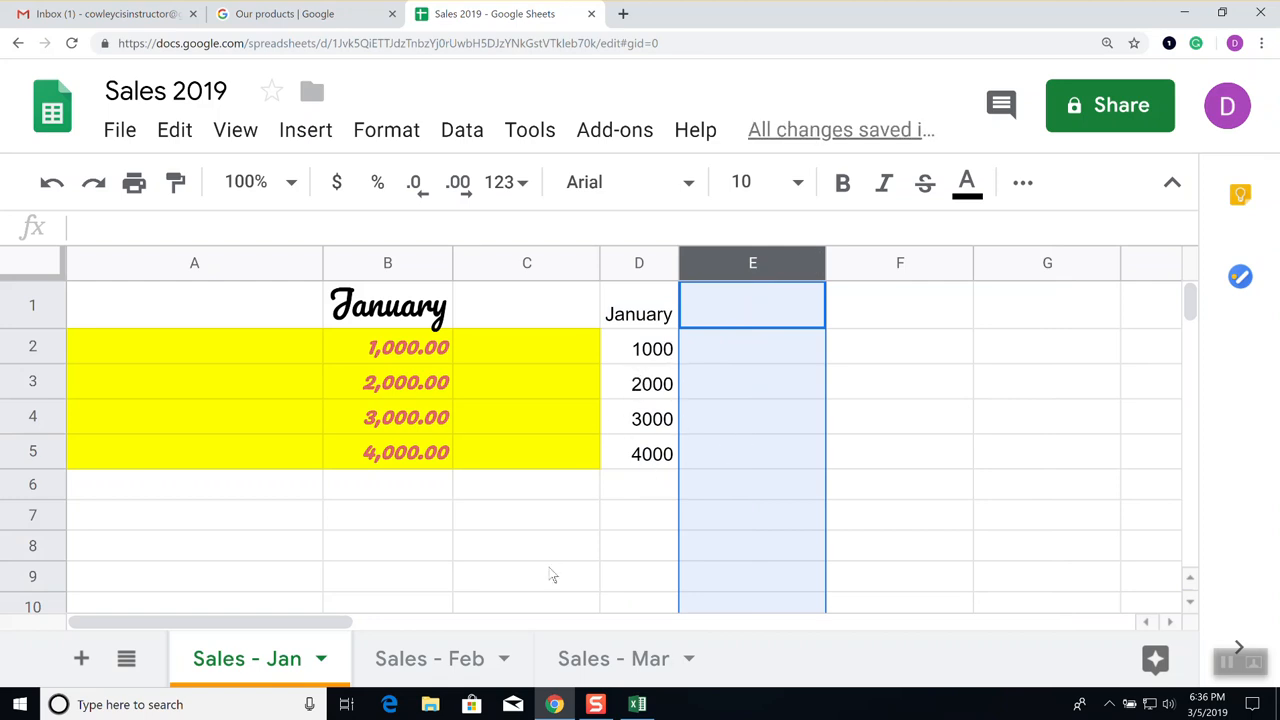
click(415, 358)
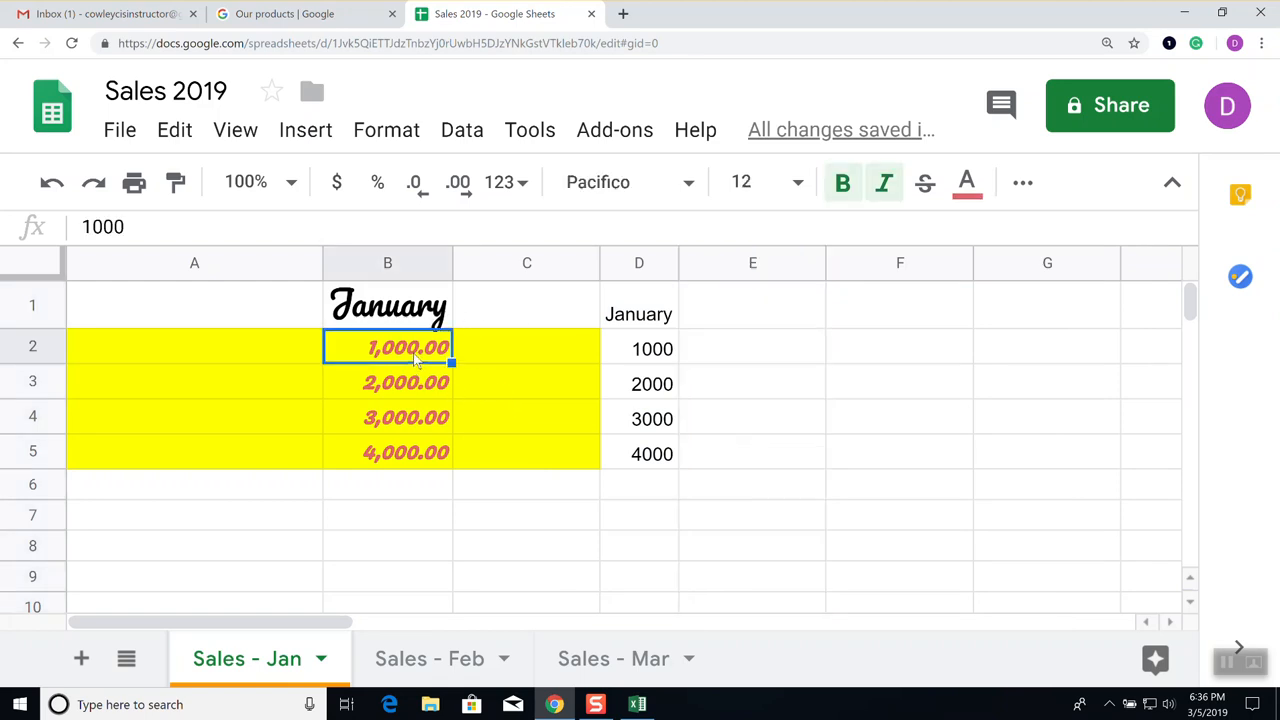
Drag column B's right header border outward to widen the January amounts column
double_click(447, 267)
drag(447, 267, 566, 268)
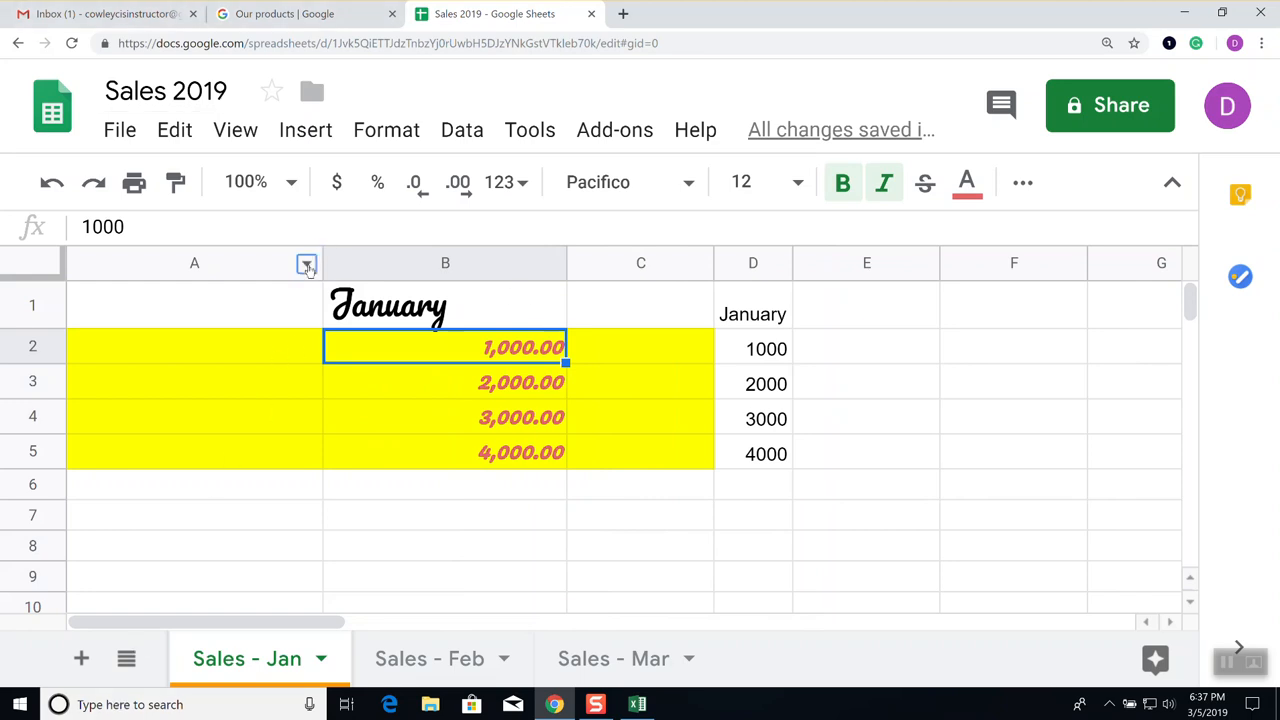
Resize column A to exactly 50 pixels through Resize column
click(306, 263)
scroll(434, 522, down, 3)
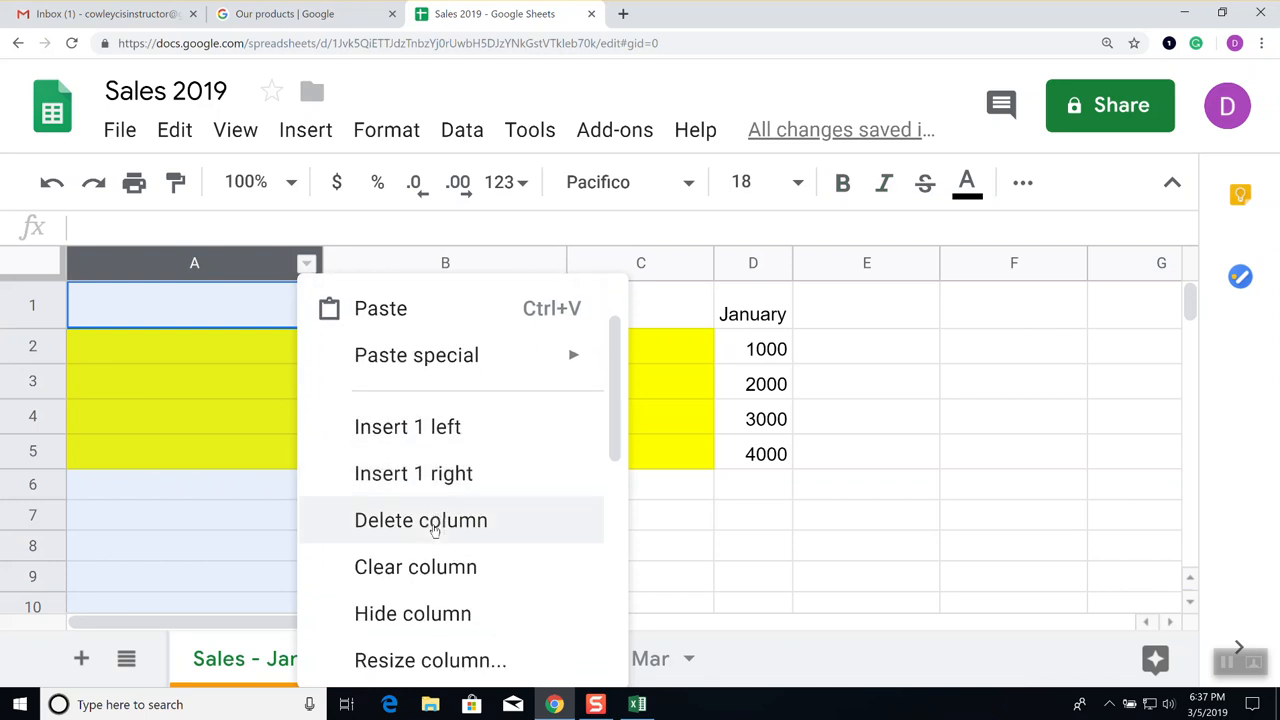
scroll(430, 530, down, 2)
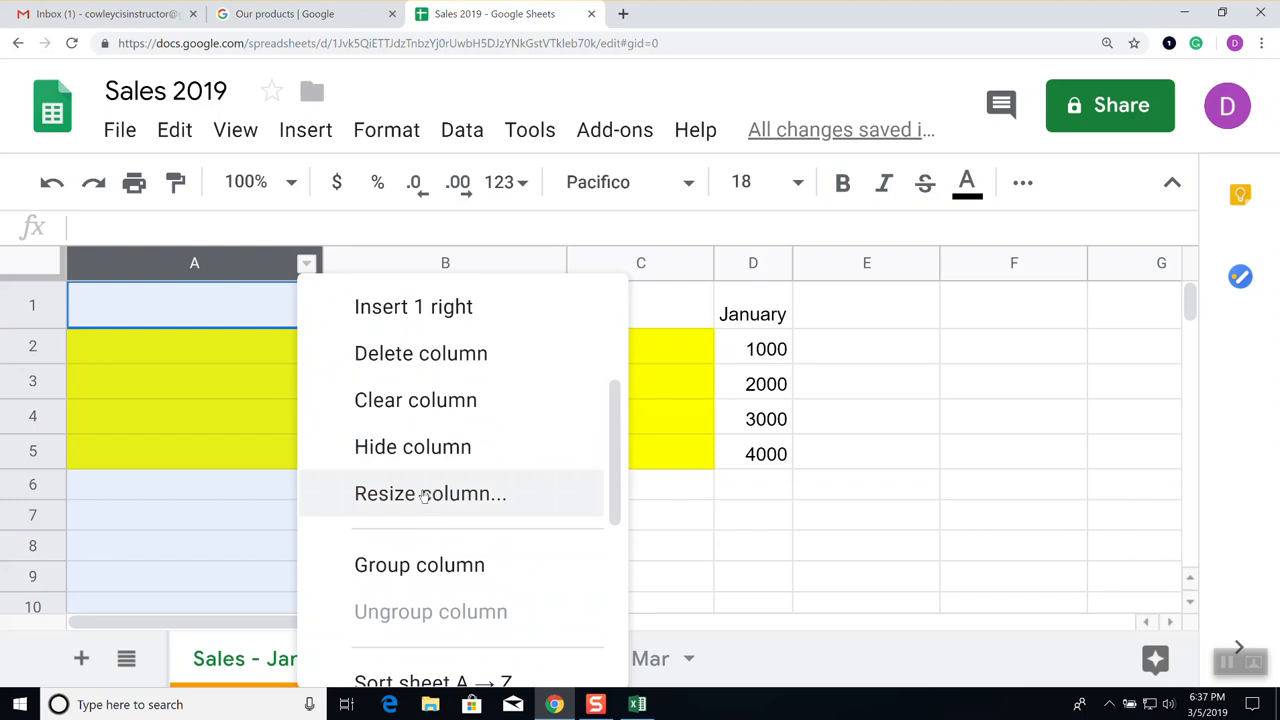
click(424, 494)
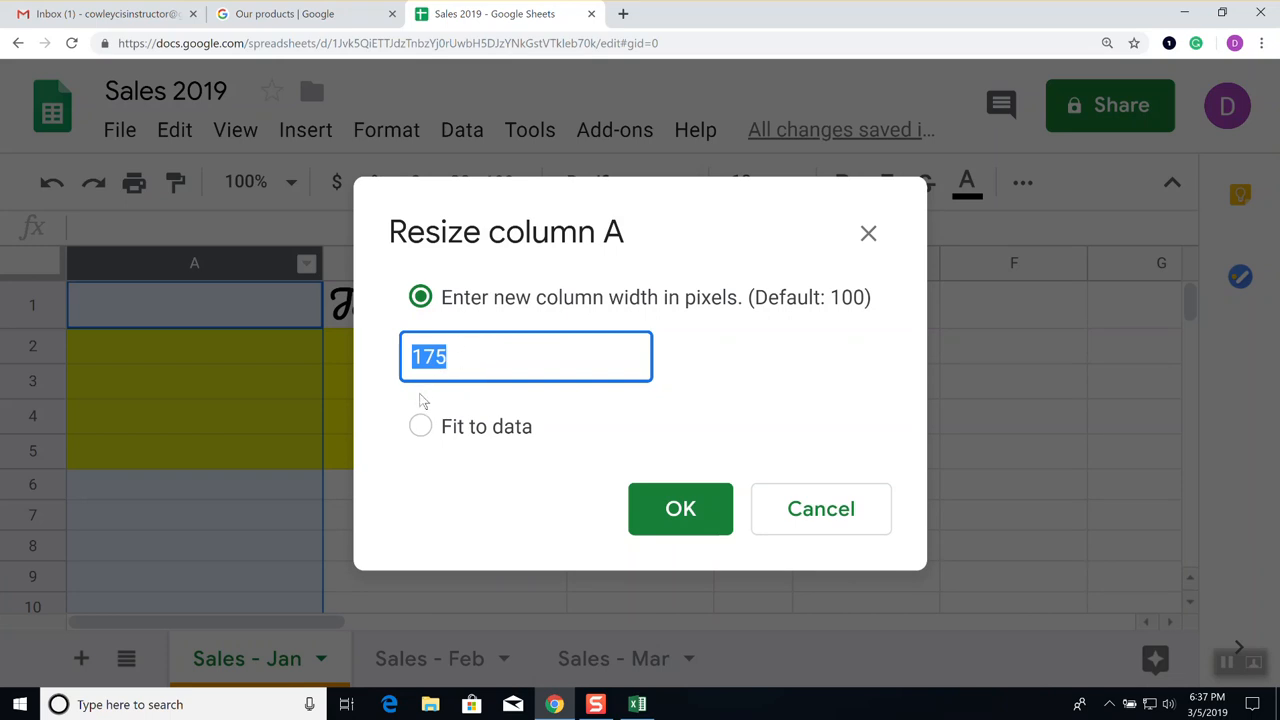
text(50)
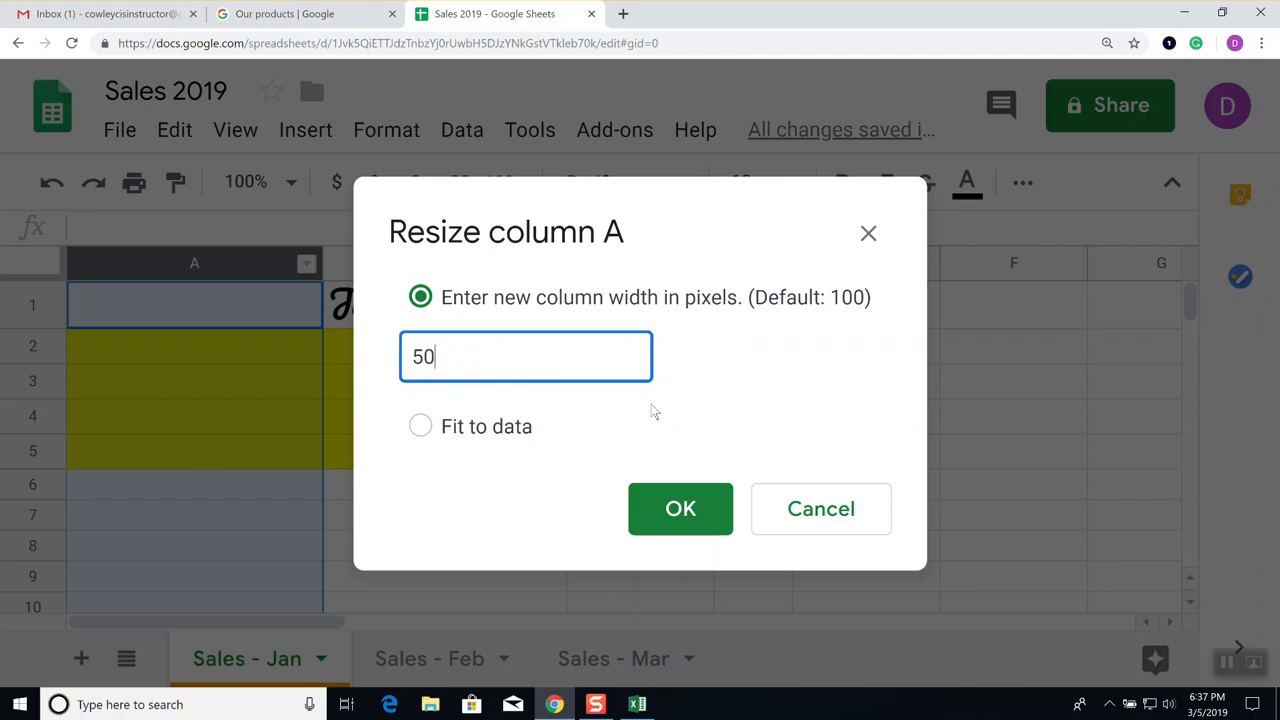
click(684, 518)
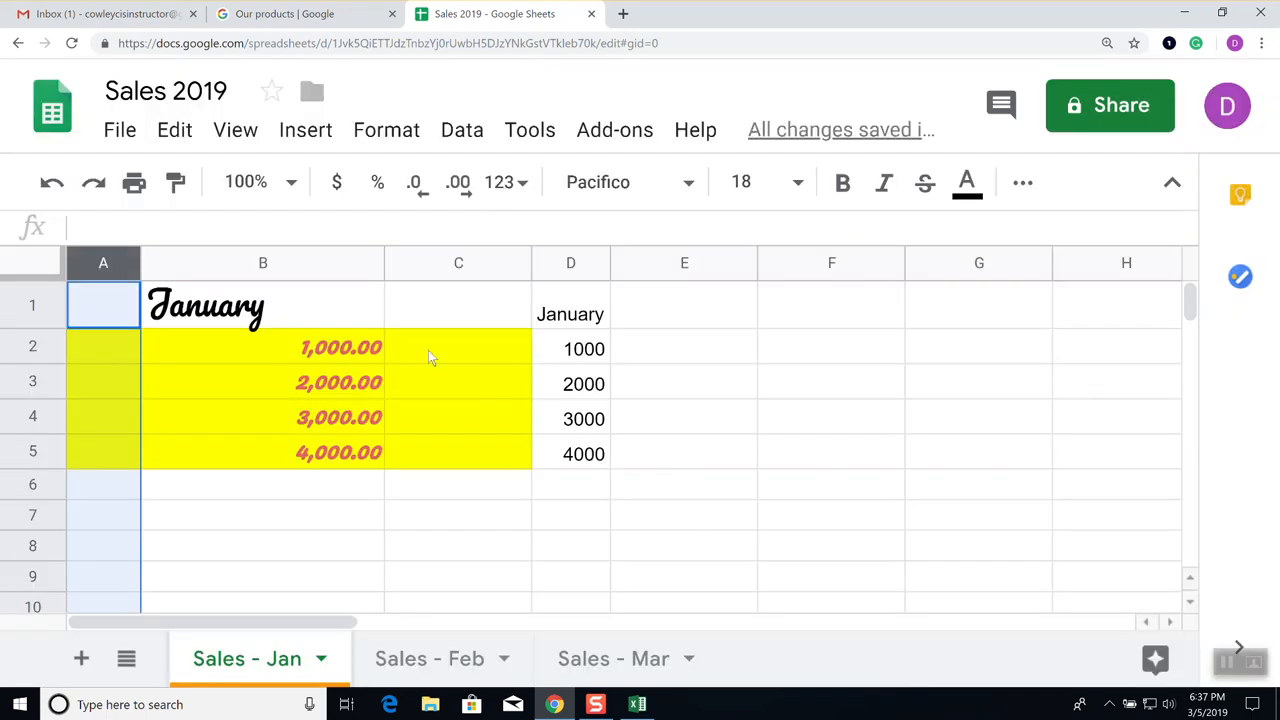
Resize column B with Fit to data so it hugs the January header and amounts
mouse_move(383, 257)
click(368, 263)
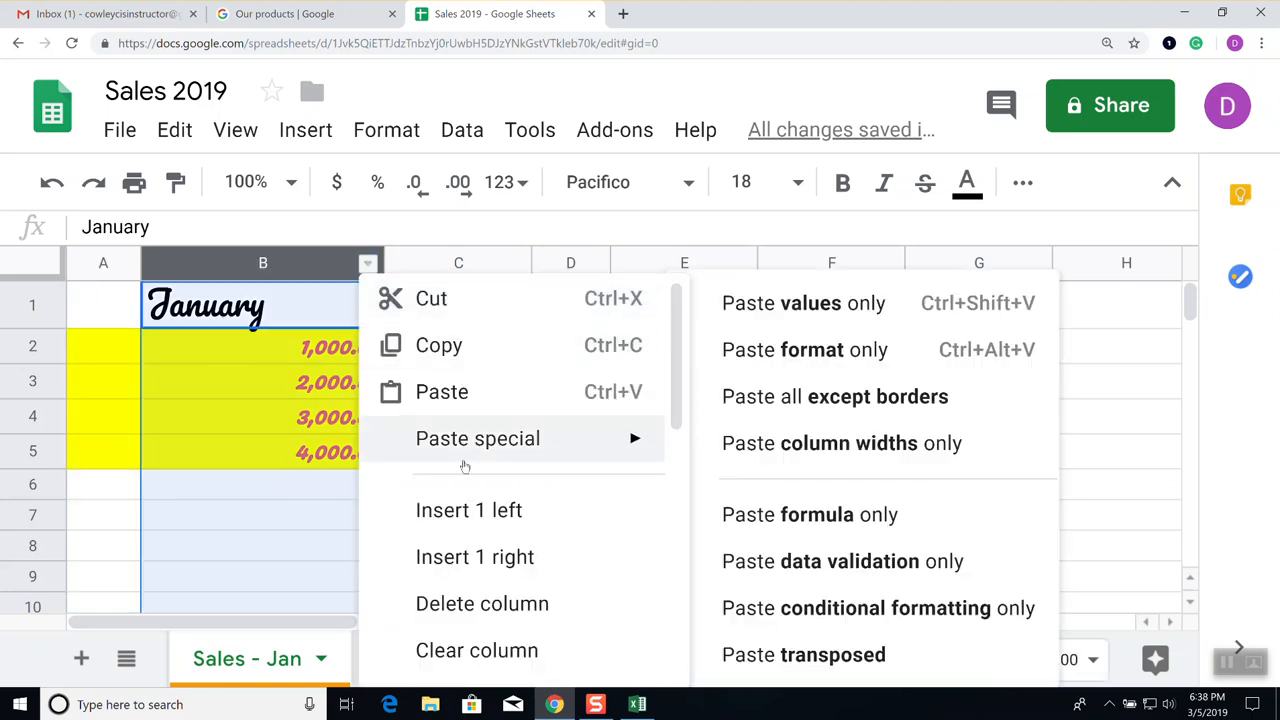
mouse_move(423, 445)
scroll(465, 468, down, 1)
scroll(465, 468, down, 5)
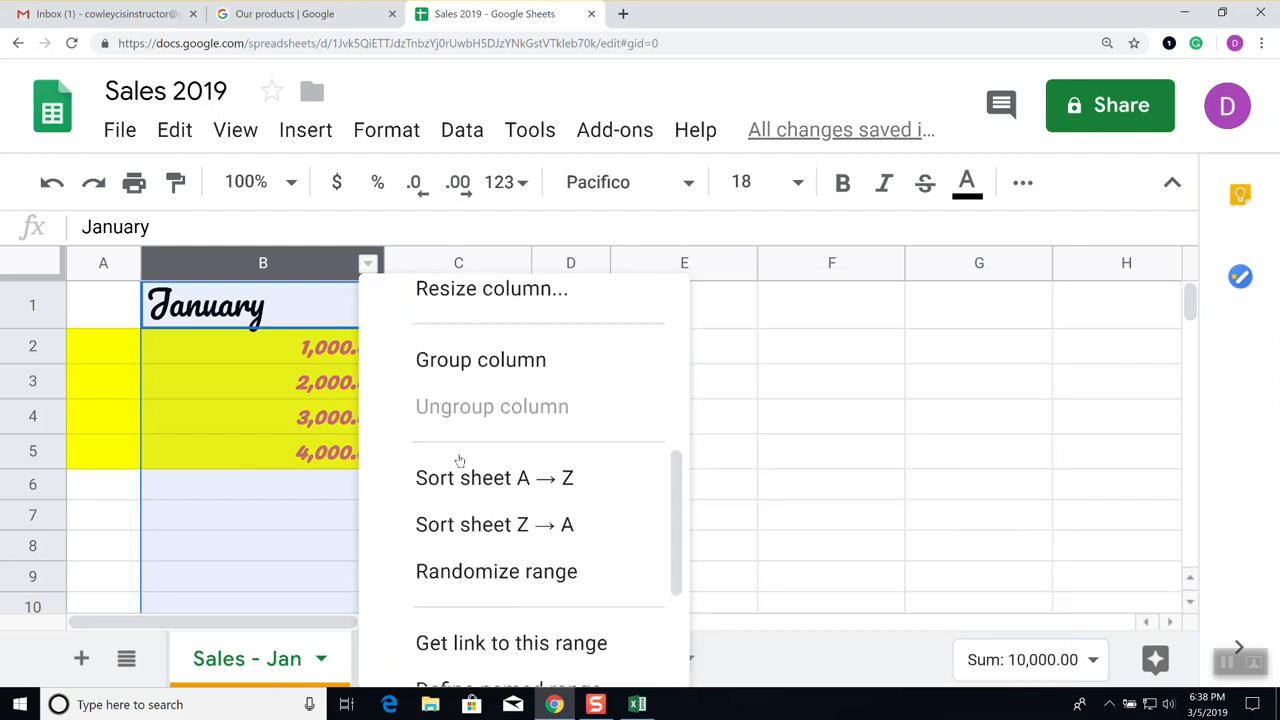
scroll(460, 470, up, 2)
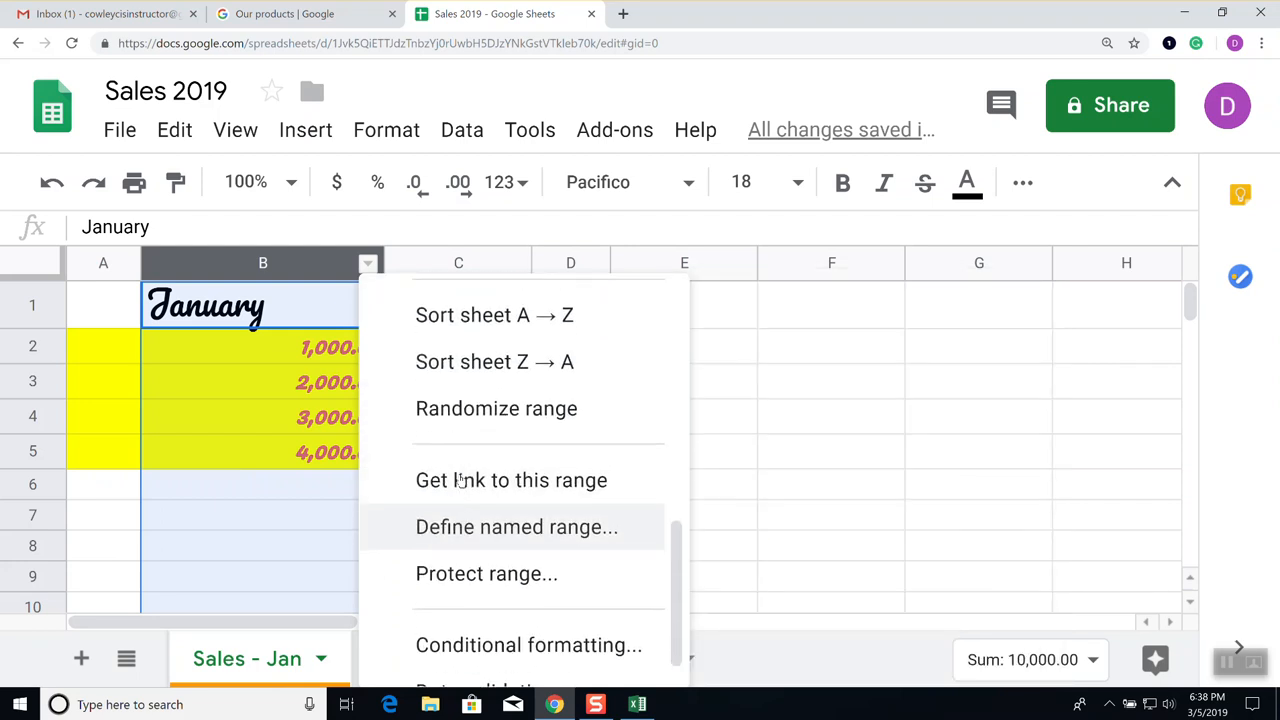
scroll(460, 478, up, 3)
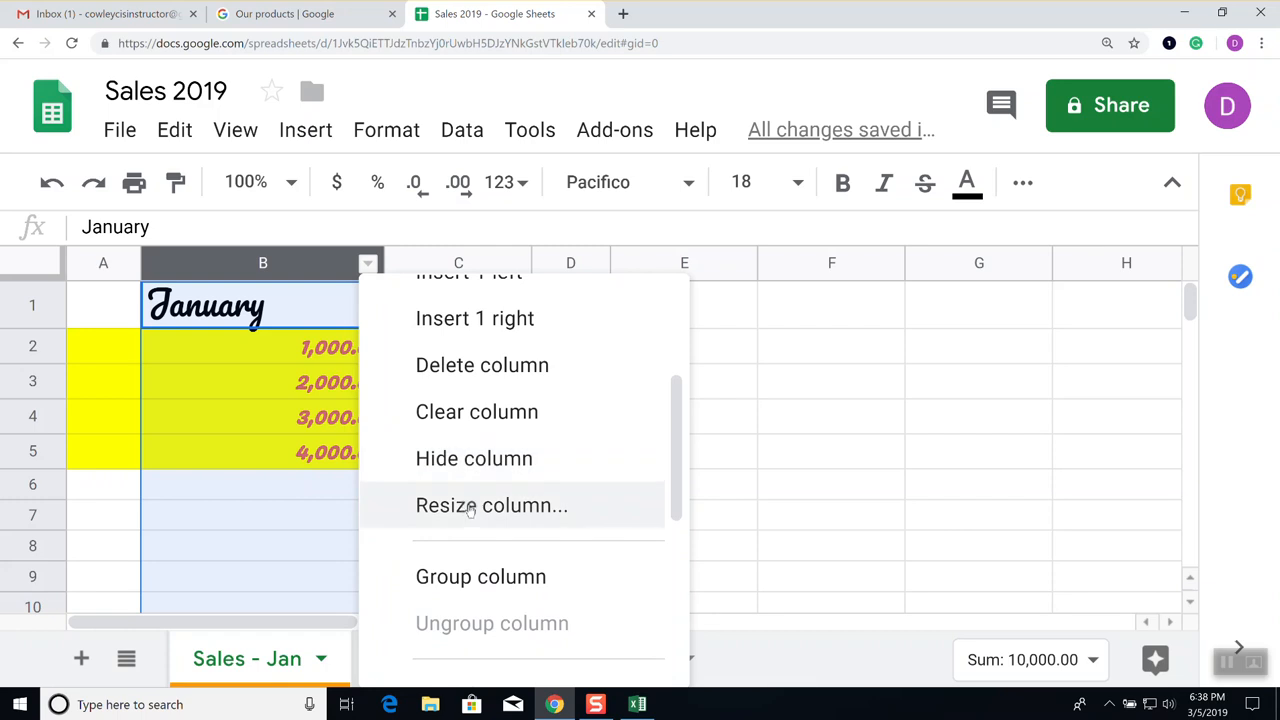
click(470, 507)
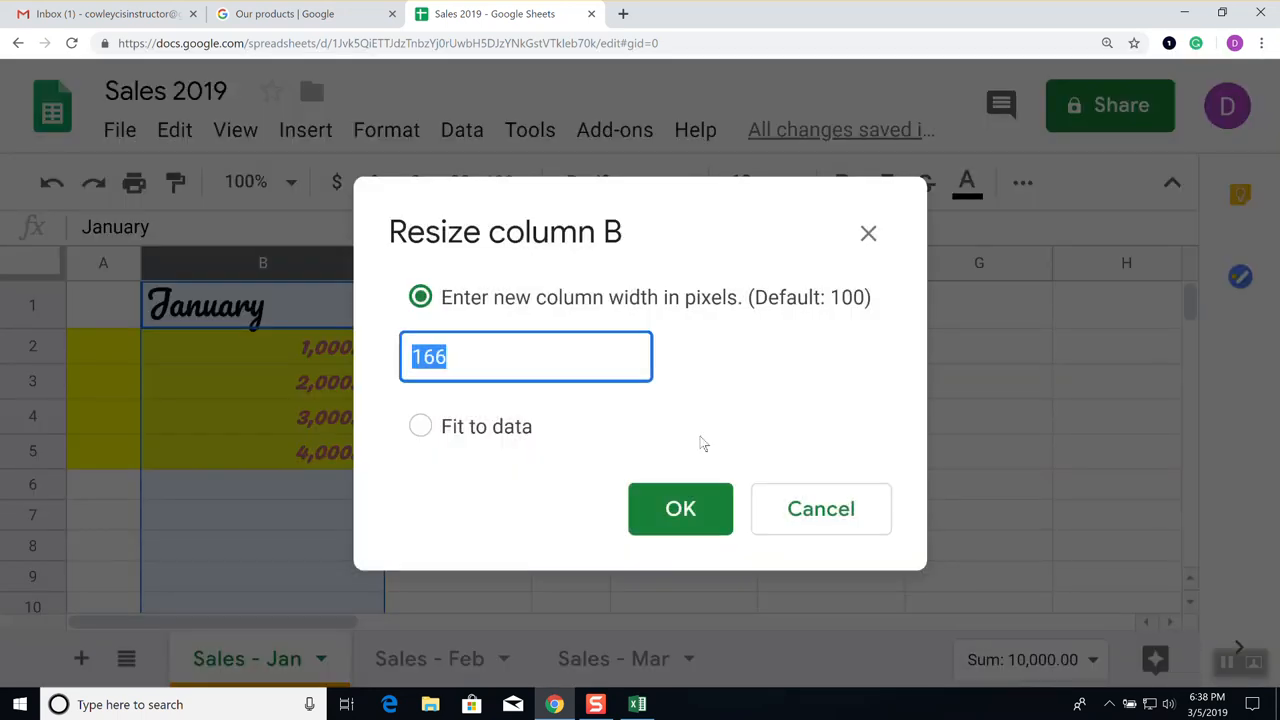
click(425, 428)
click(683, 520)
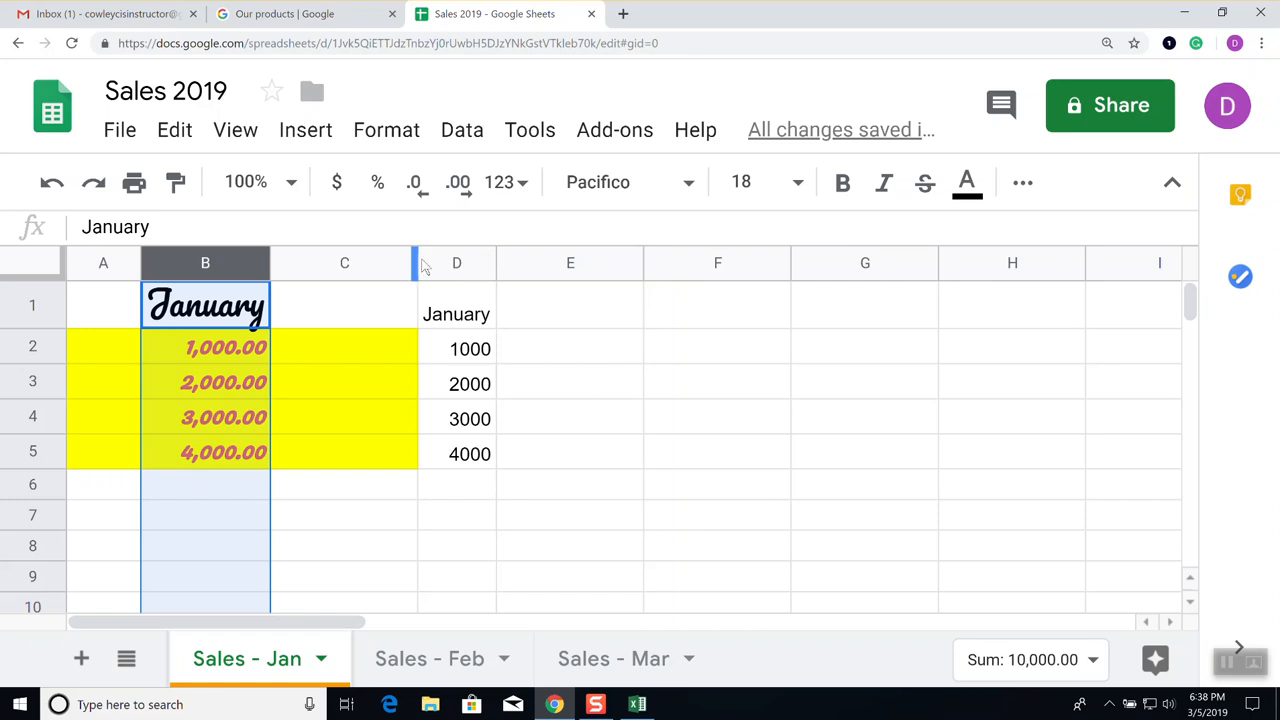
Narrow column C and widen column D by dragging their header borders
drag(420, 263, 330, 263)
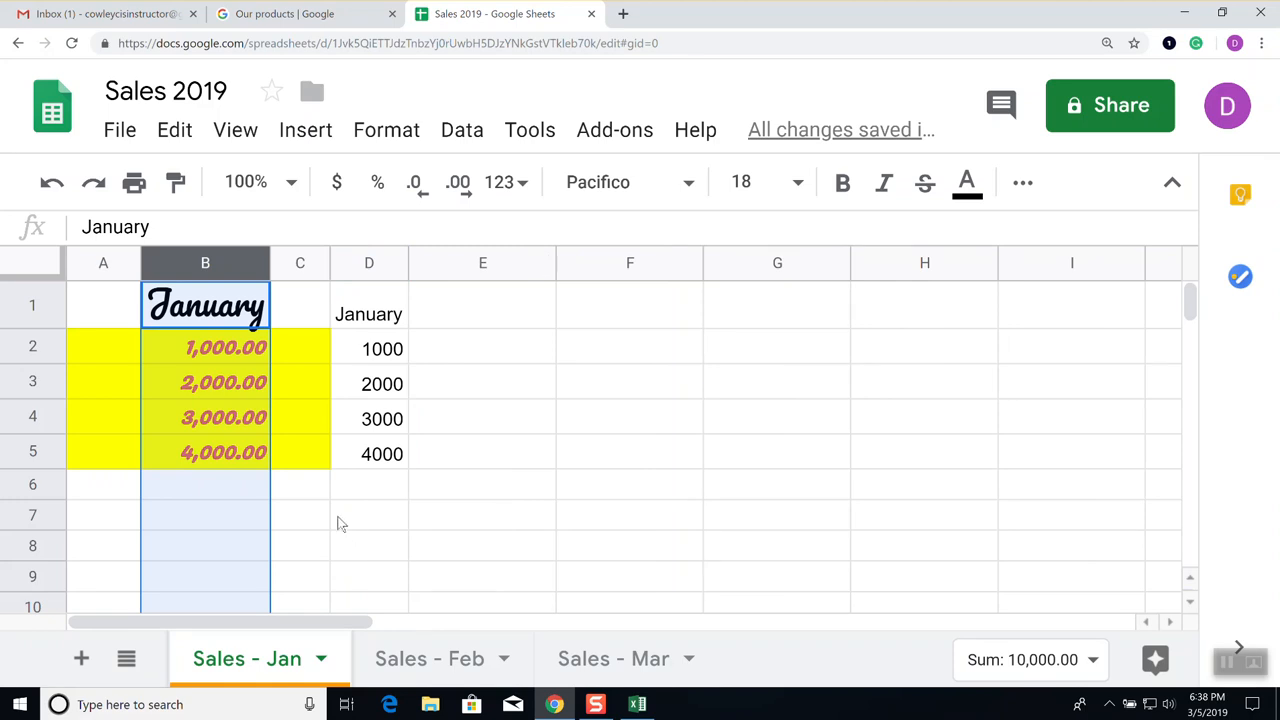
click(119, 346)
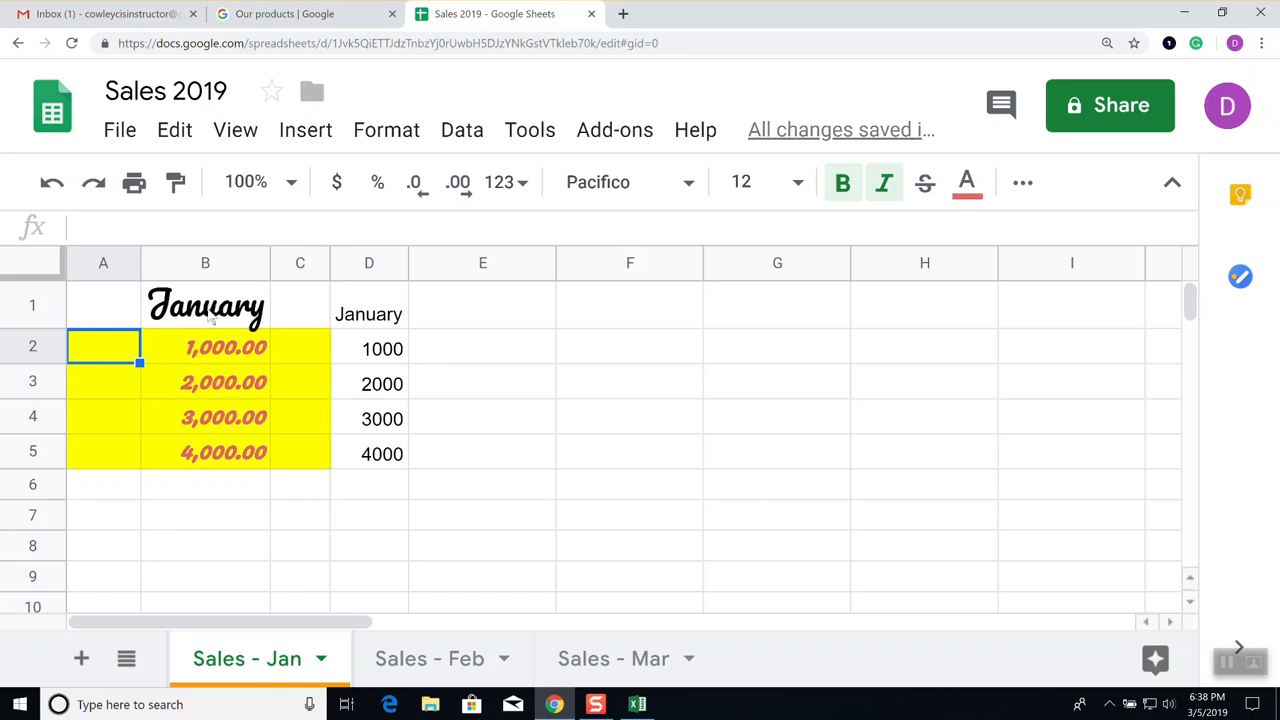
drag(270, 268, 347, 270)
drag(484, 270, 676, 266)
Select the whole sheet and auto-fit every column to its contents
click(42, 264)
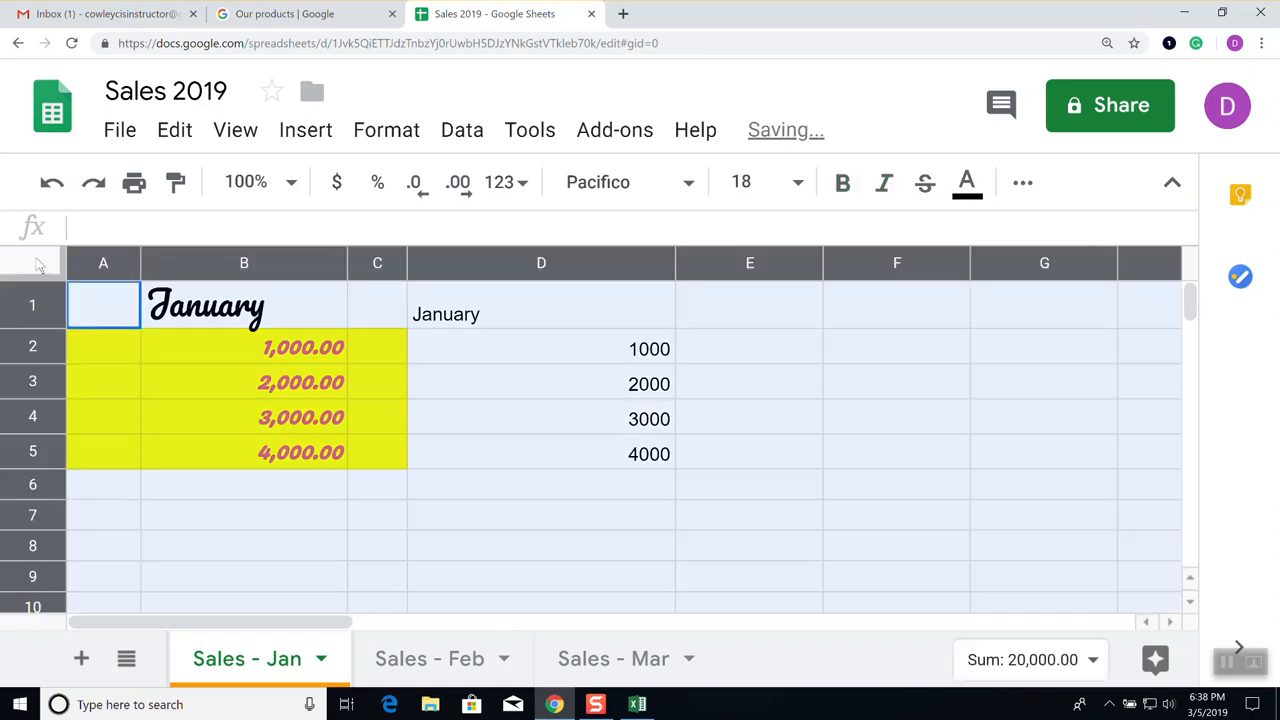
double_click(347, 262)
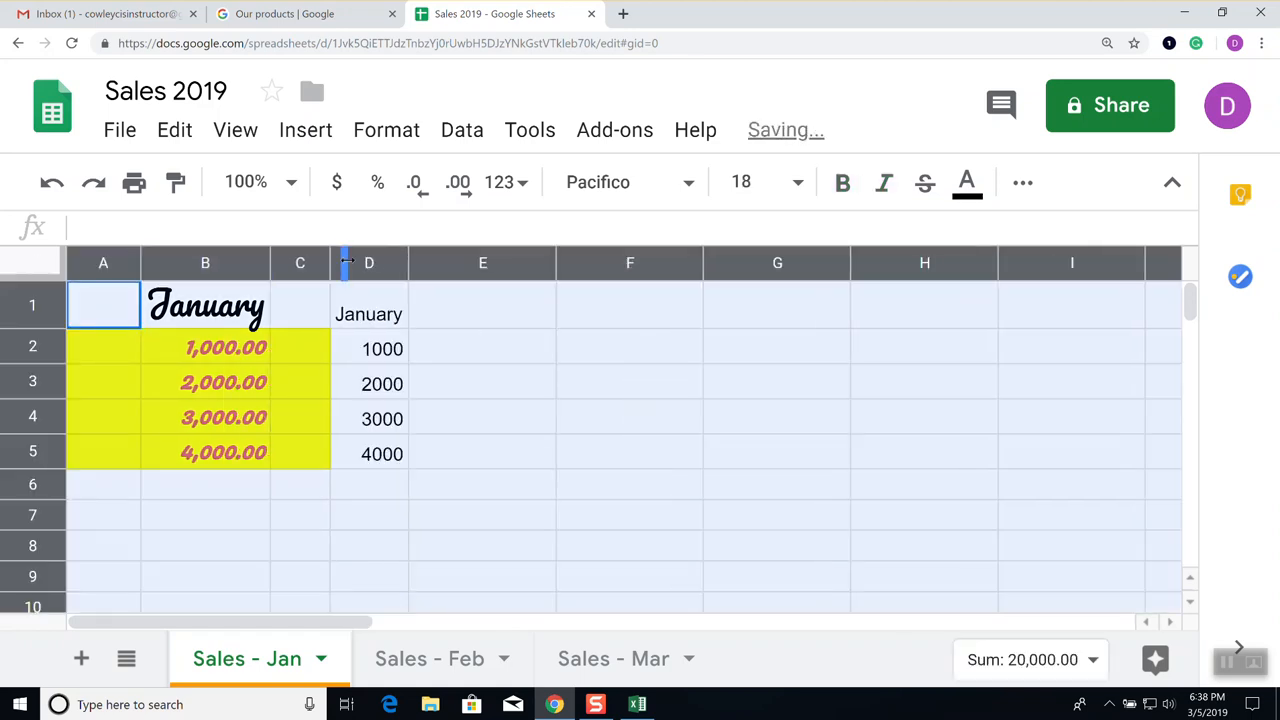
click(728, 350)
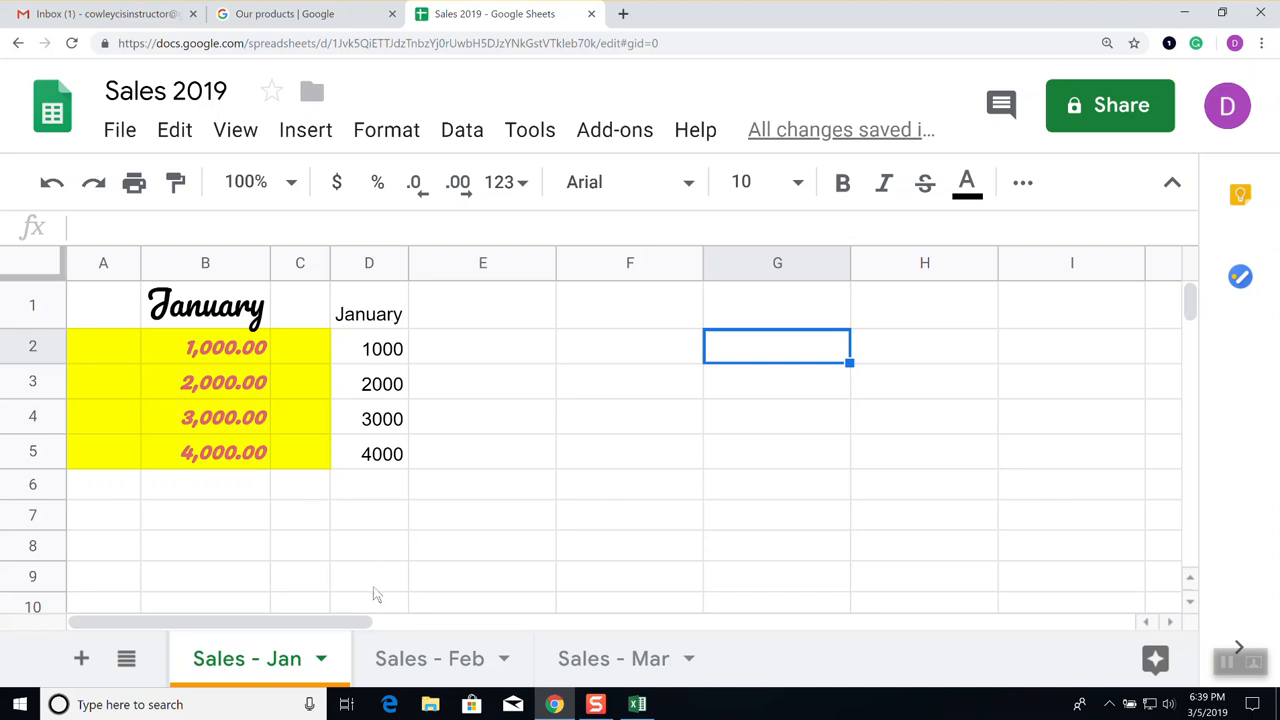
click(462, 394)
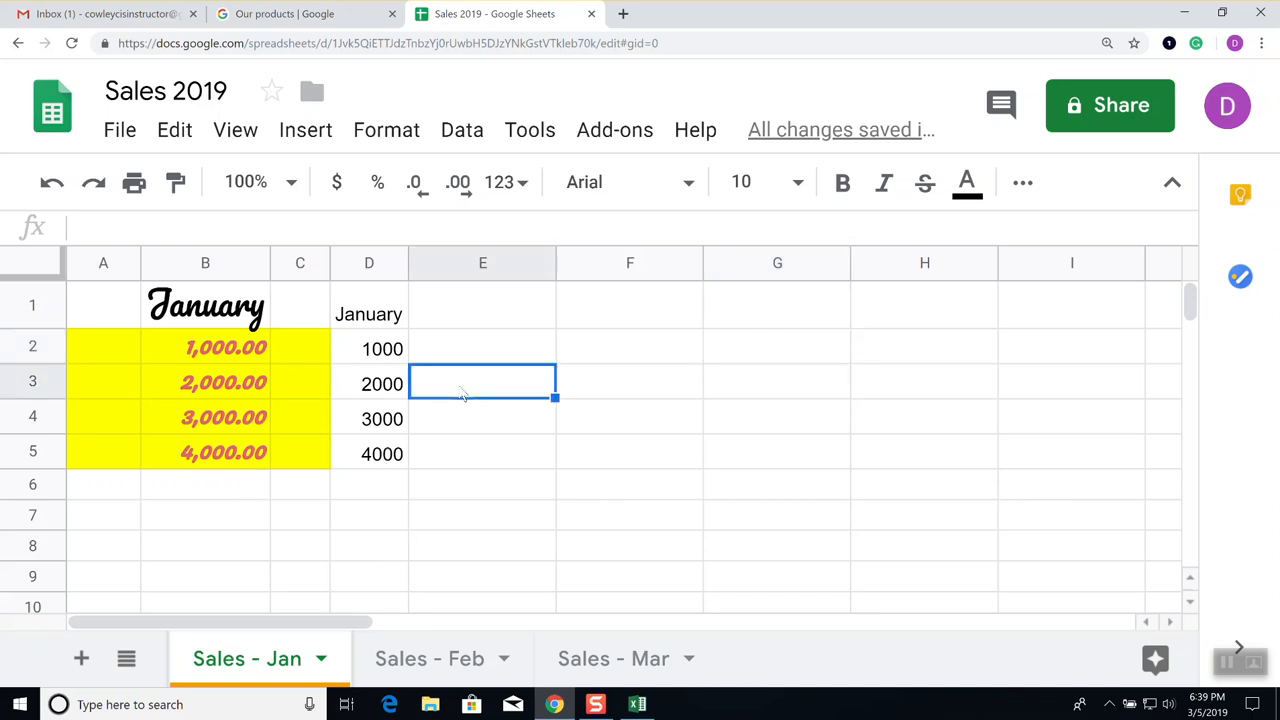
click(30, 345)
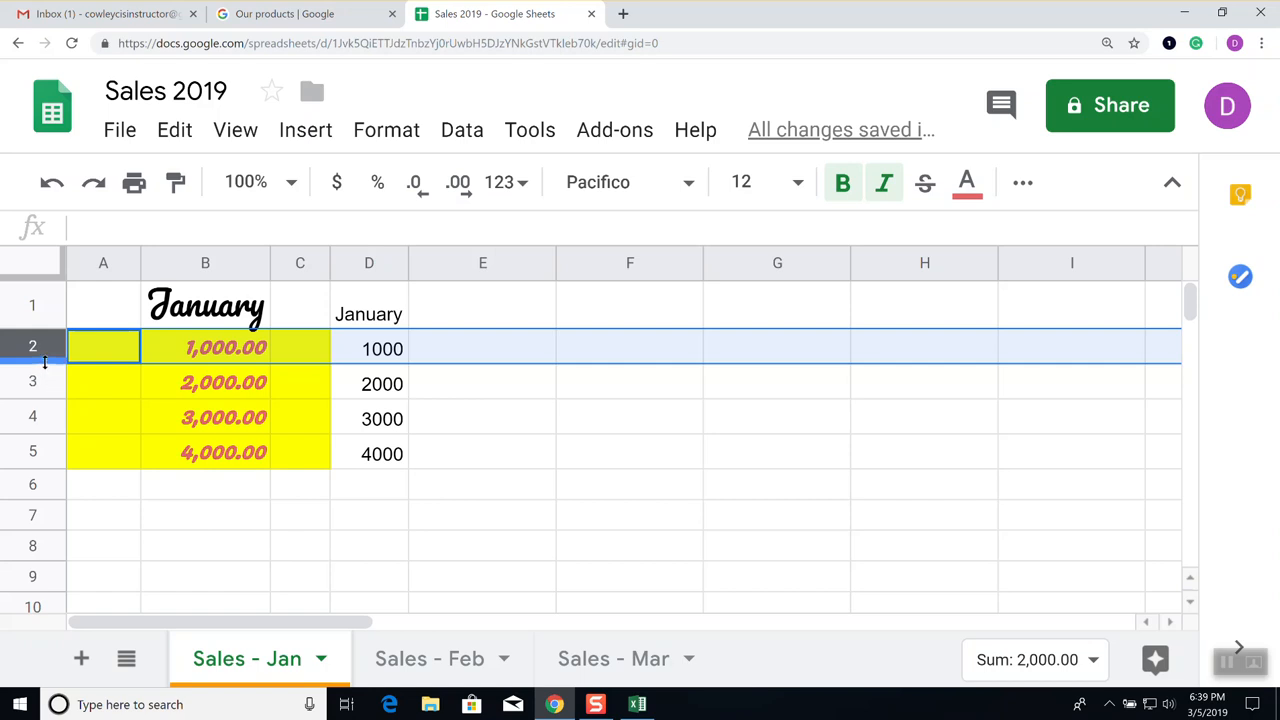
drag(45, 363, 45, 451)
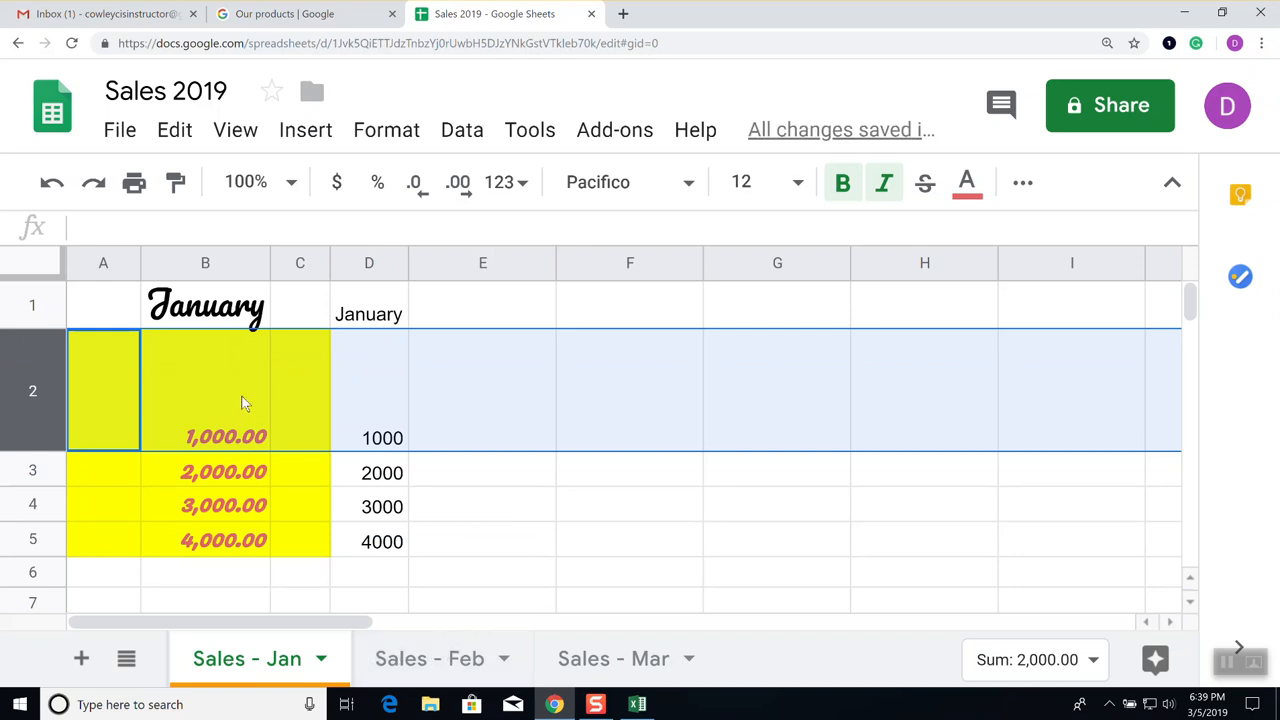
double_click(42, 450)
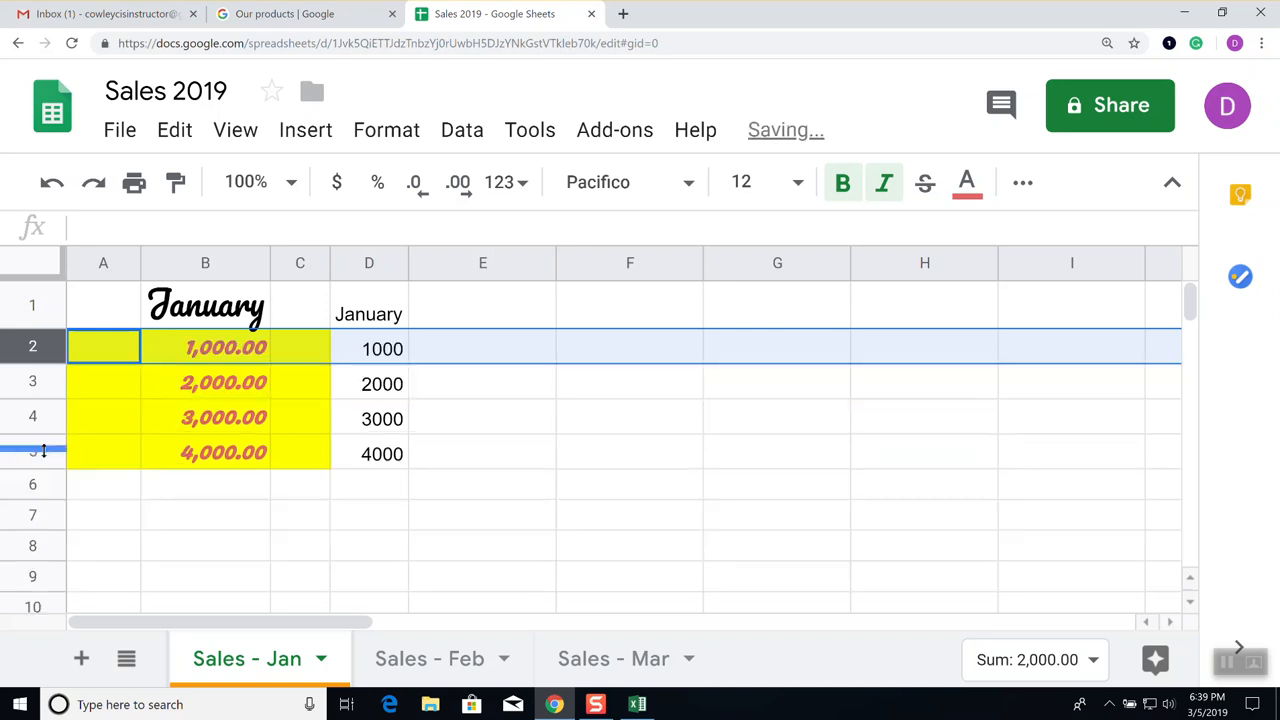
click(138, 424)
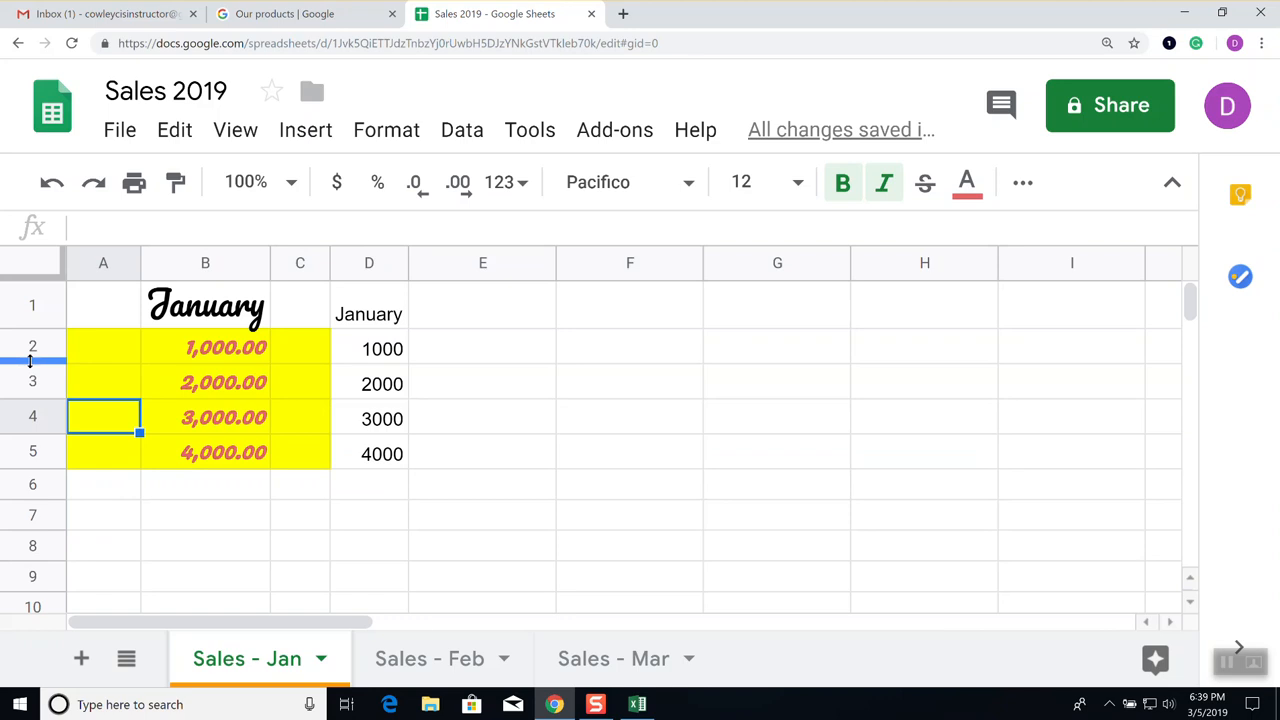
Drag row 2's bottom border down to make it several times taller
drag(30, 362, 28, 455)
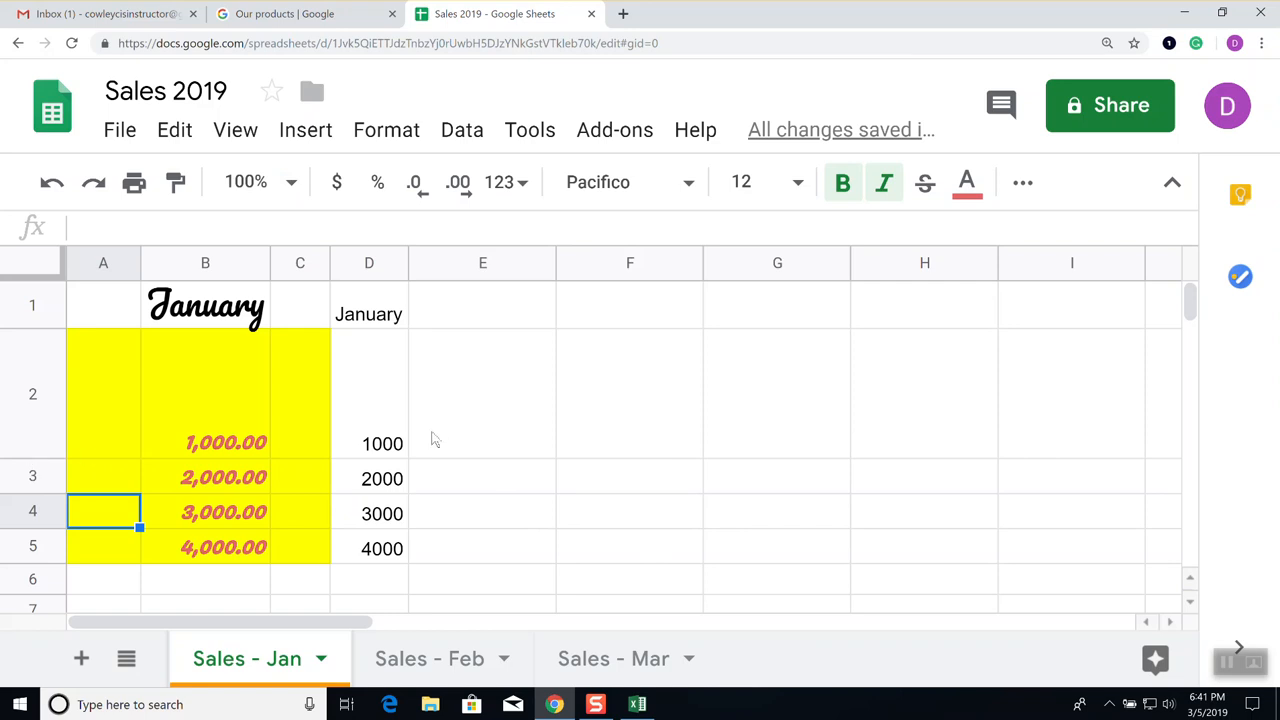
Auto-fit row 2 to its content, then drag it even taller than before
click(594, 428)
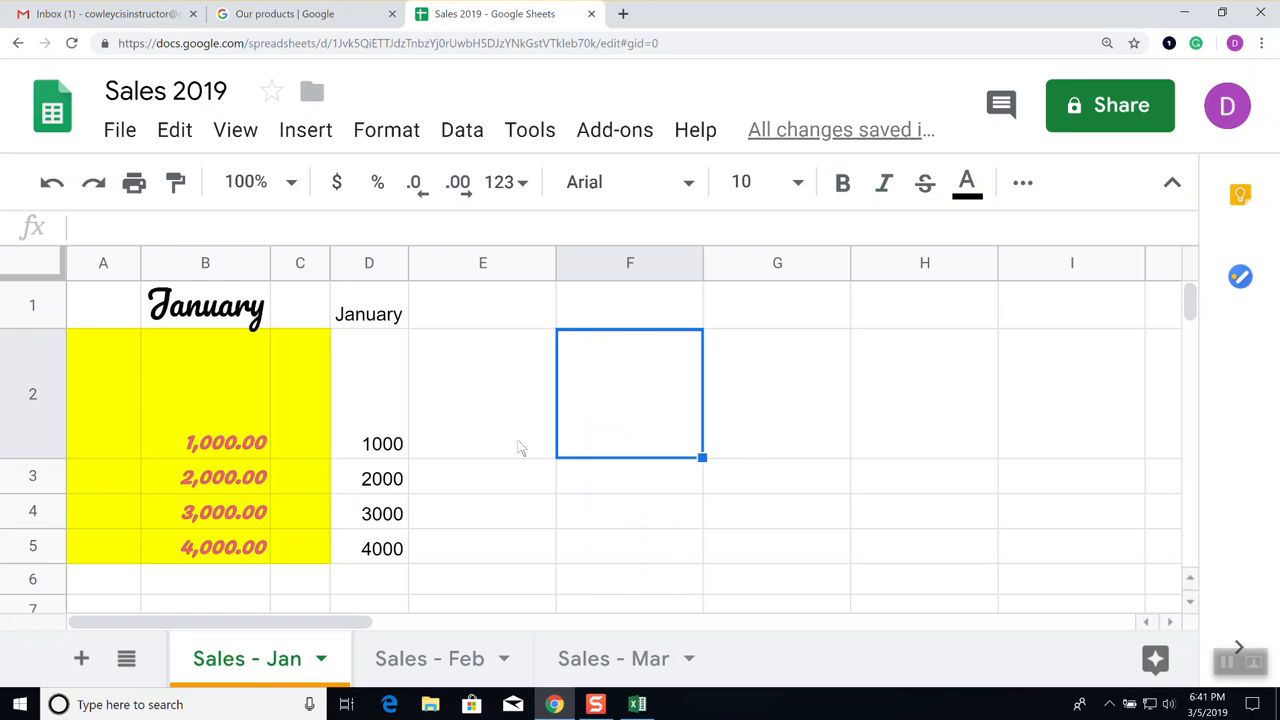
double_click(35, 455)
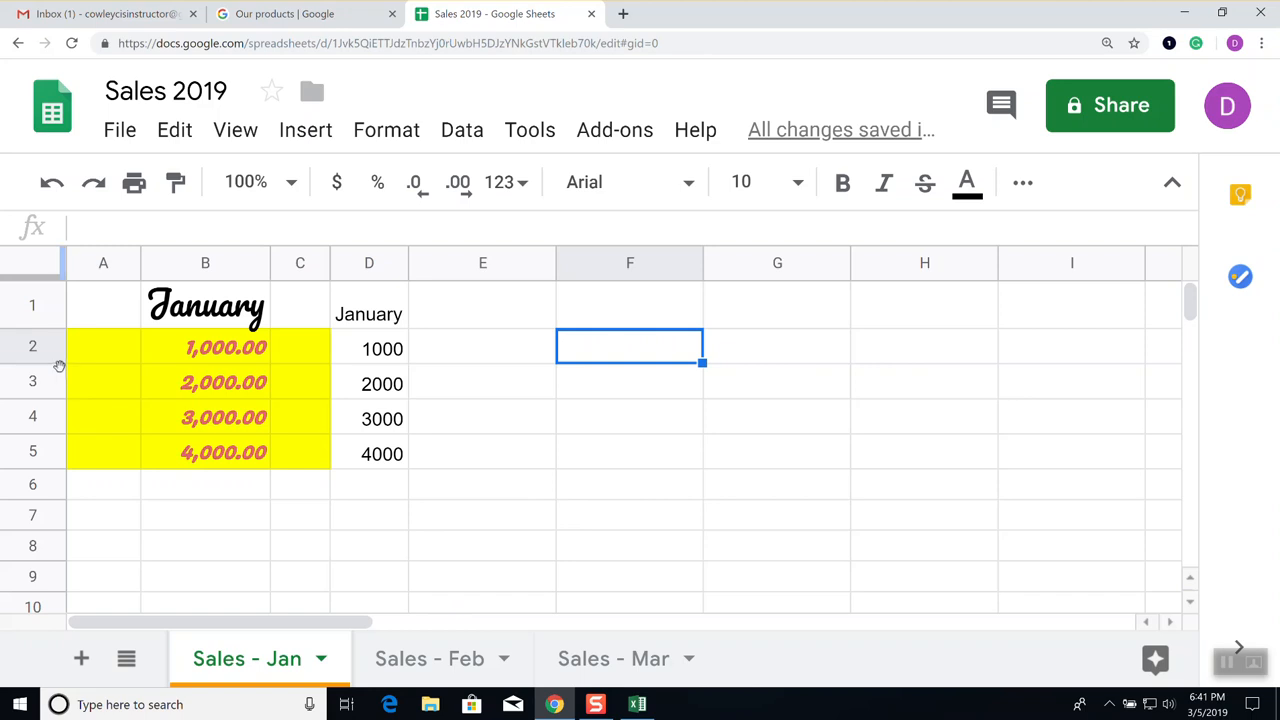
drag(57, 362, 60, 503)
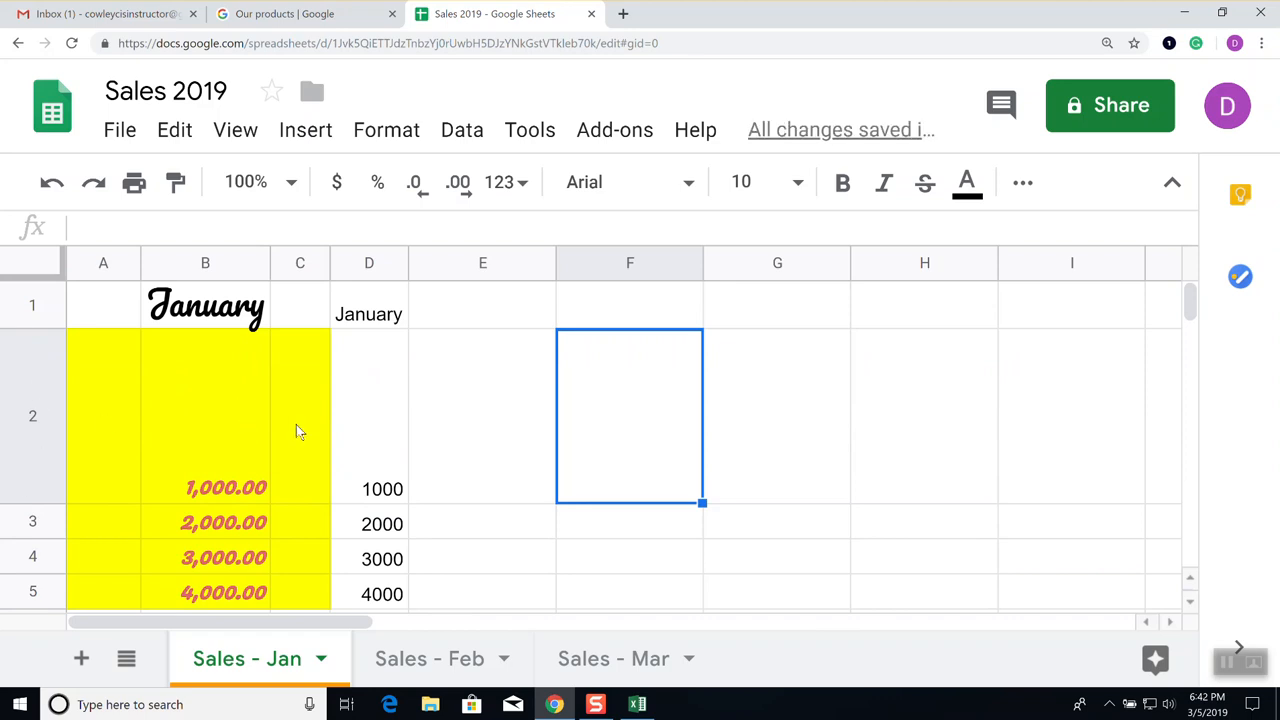
Select the 1,000.00 cell B2 and reveal the toolbar's overflow formatting tools
click(228, 460)
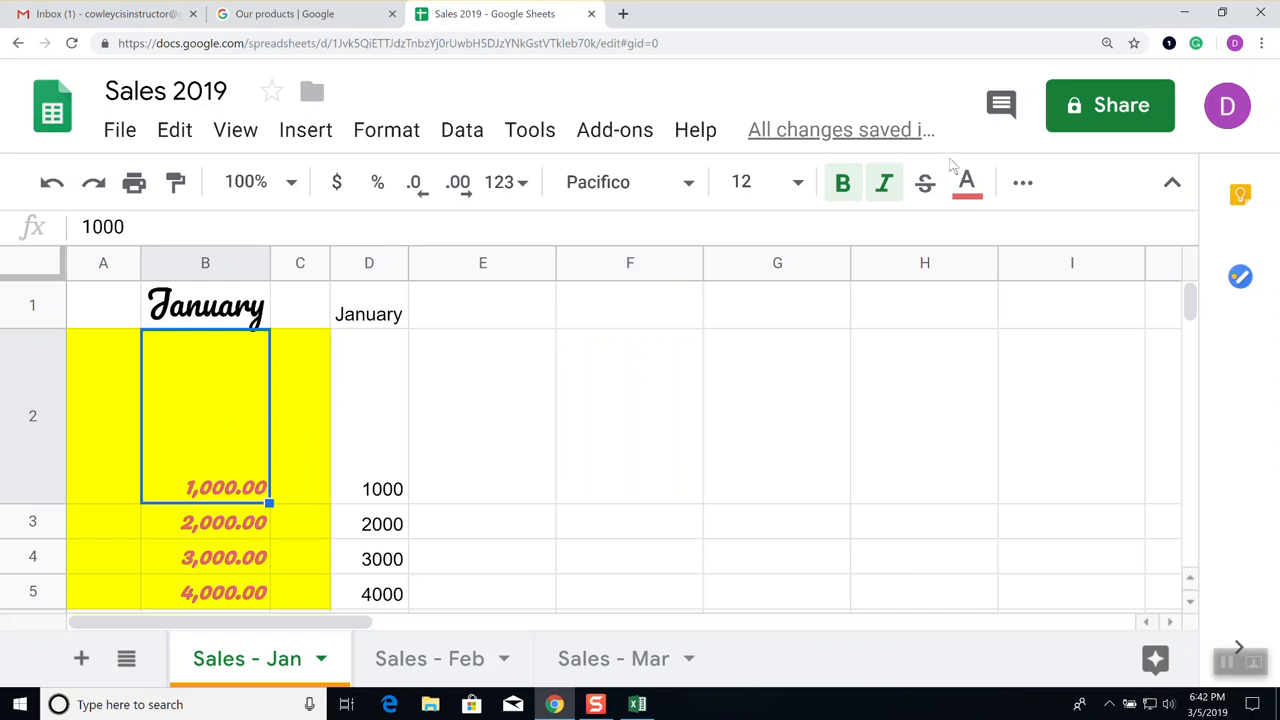
click(1022, 184)
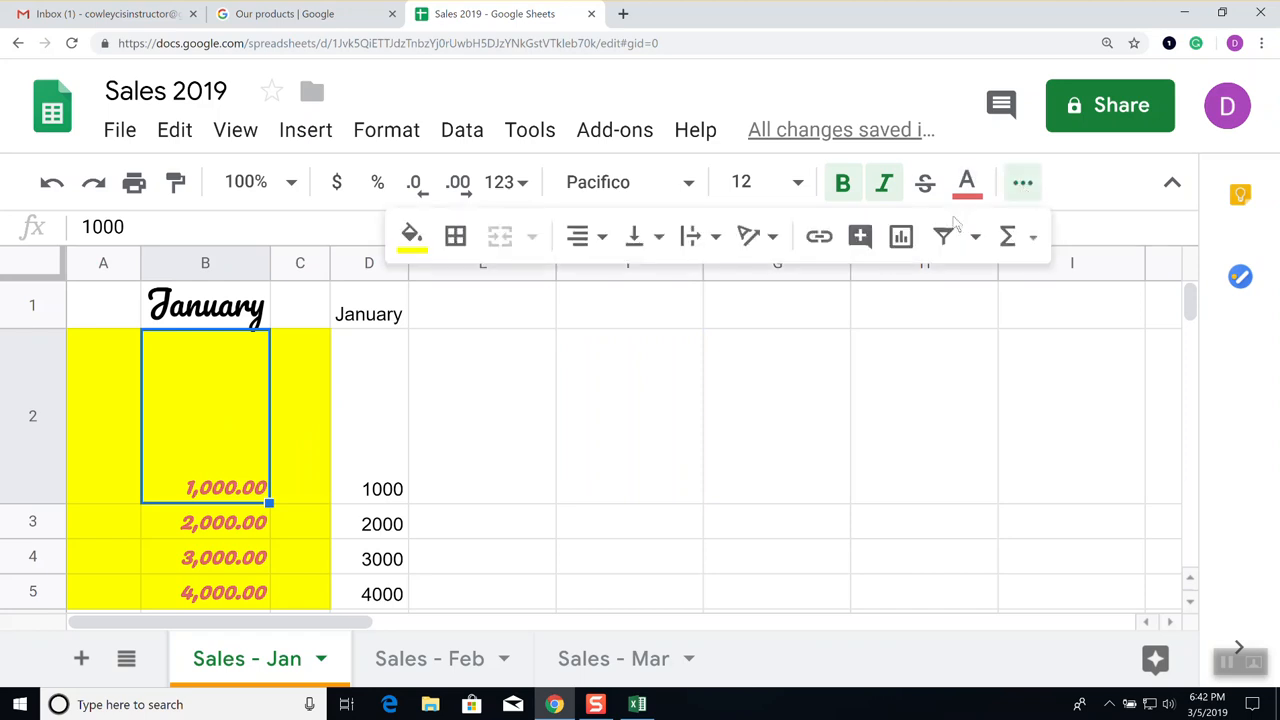
click(660, 240)
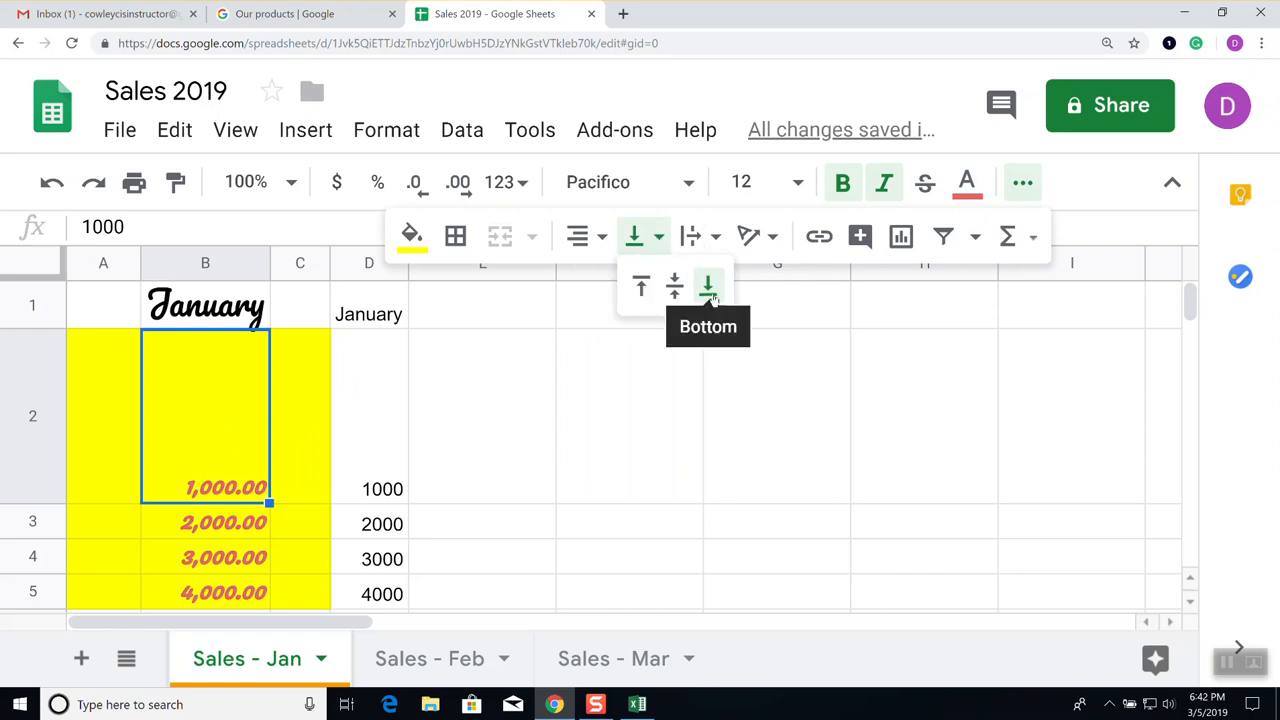
click(641, 286)
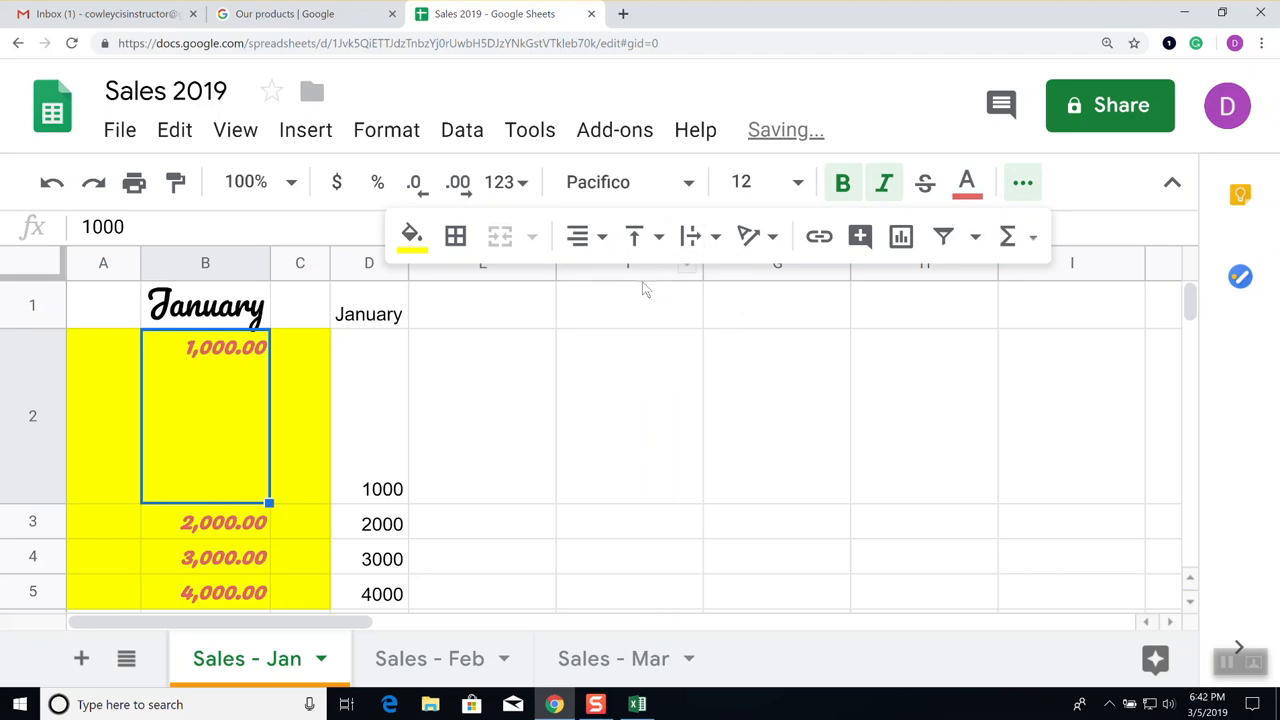
click(660, 244)
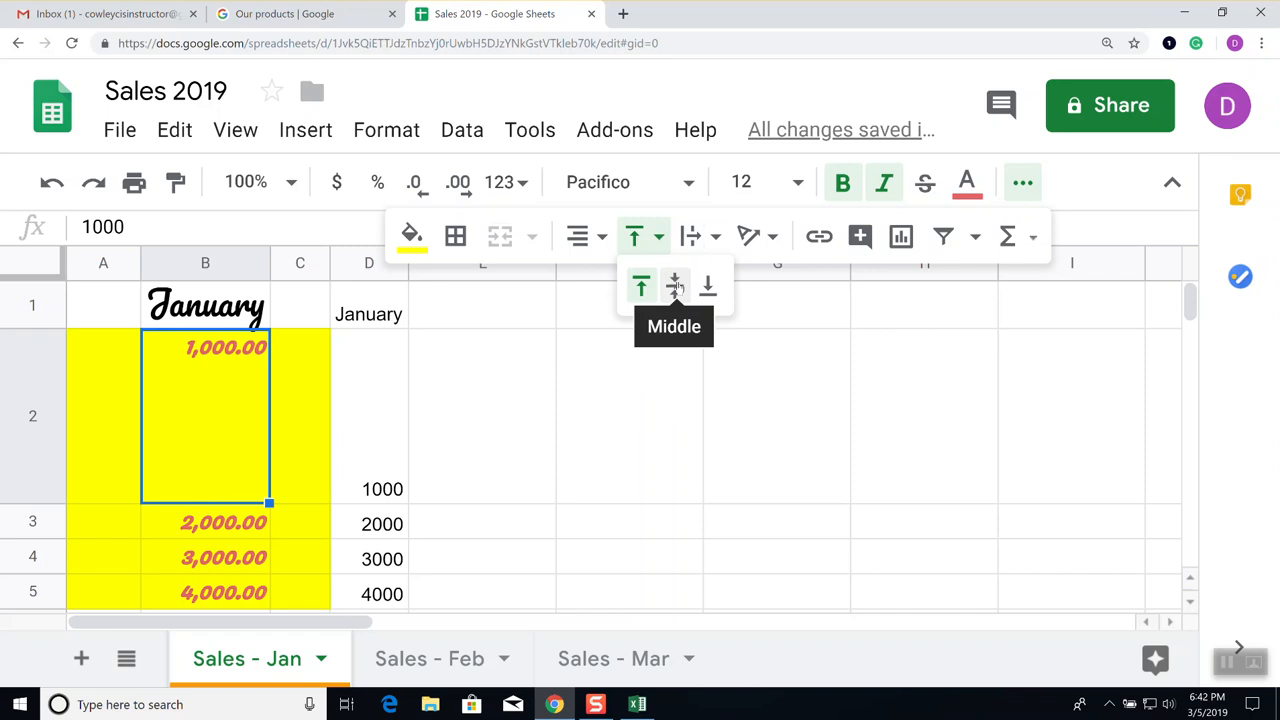
click(675, 287)
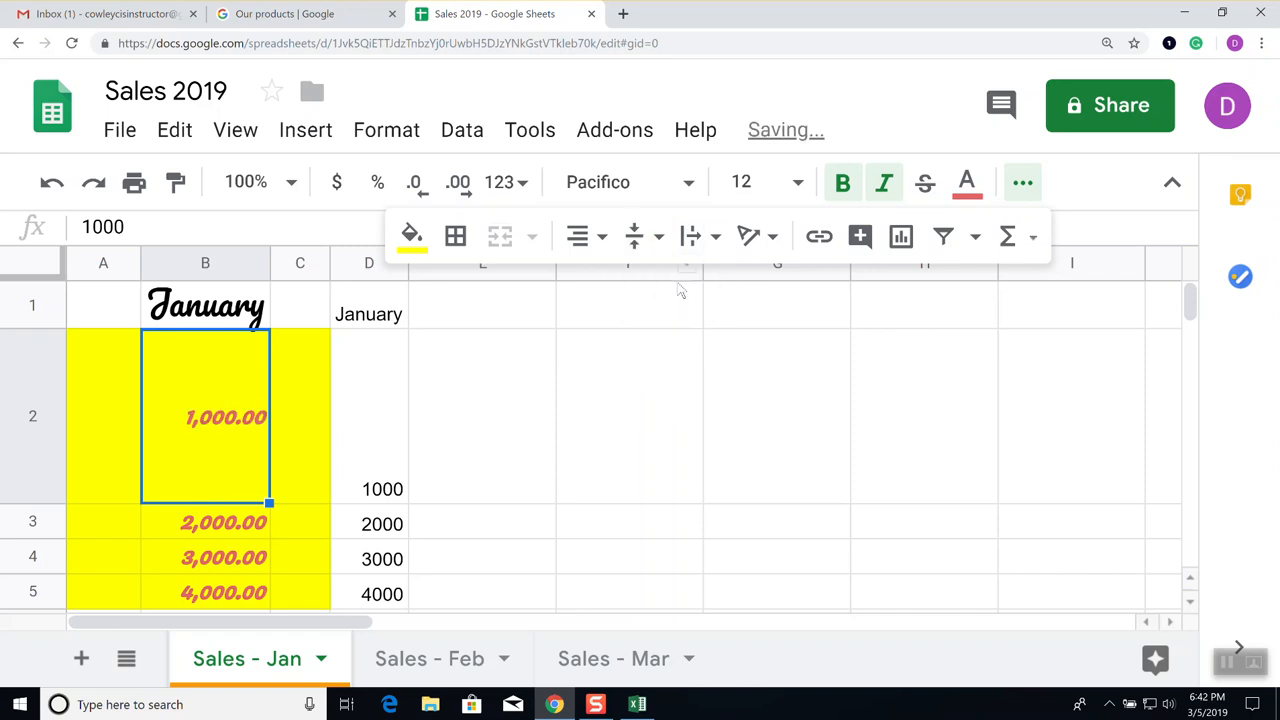
click(645, 246)
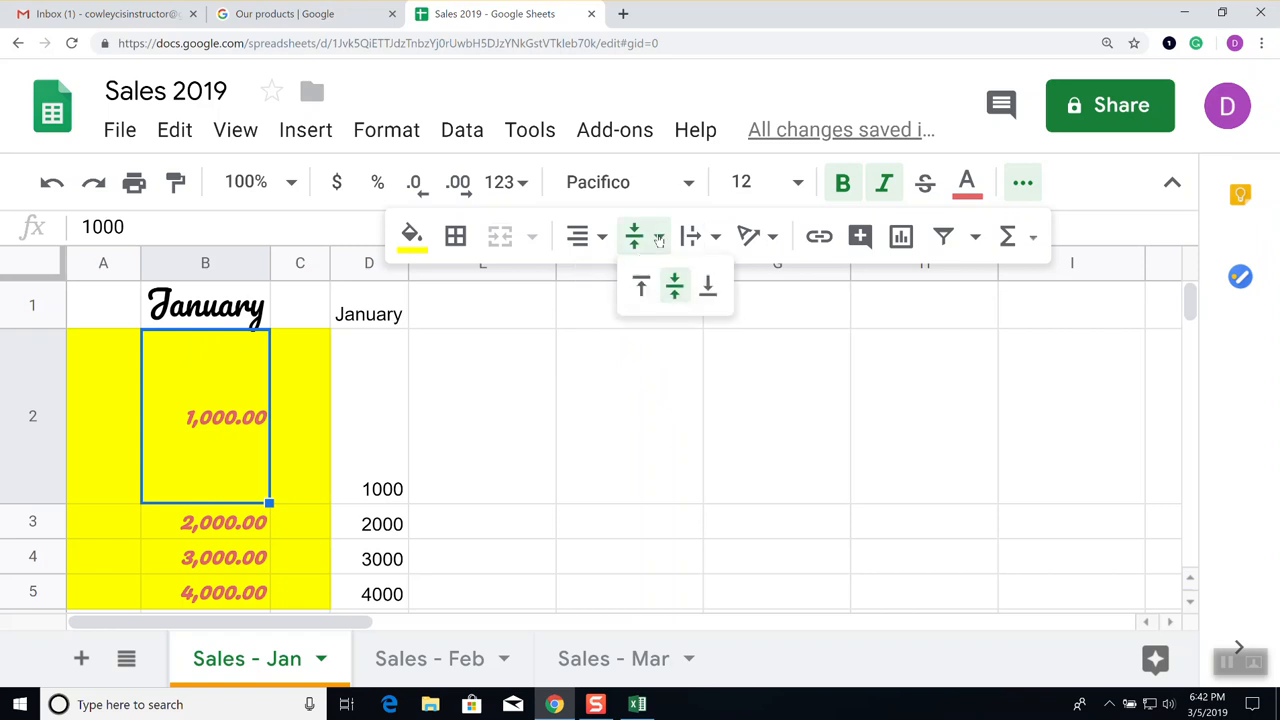
click(708, 289)
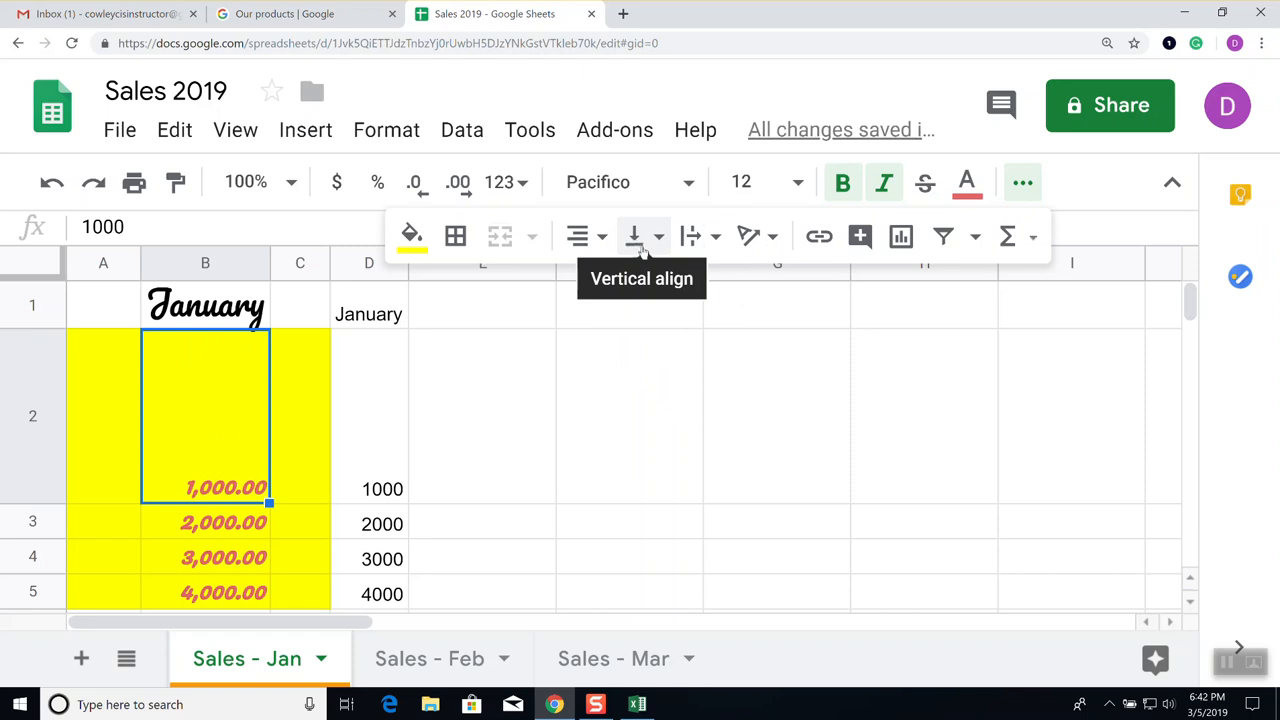
Set B2's vertical alignment to Top, then to Middle, centring 1,000.00
click(660, 239)
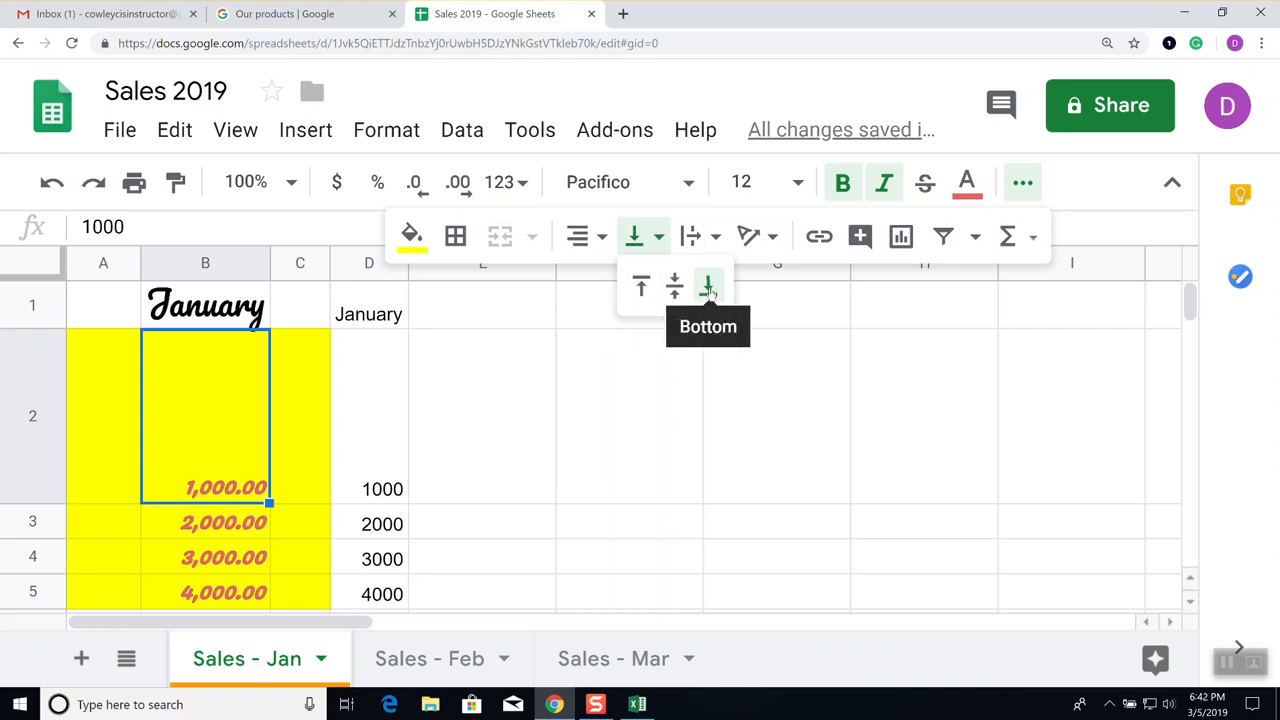
click(642, 288)
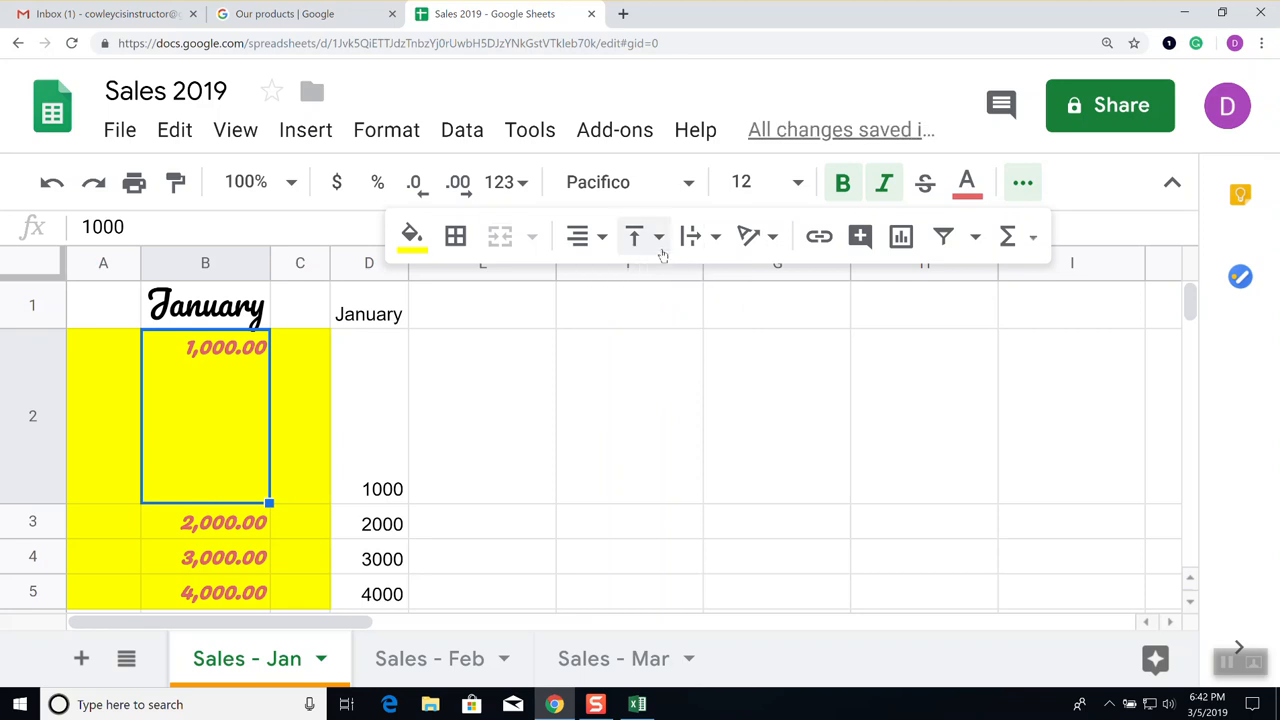
click(659, 245)
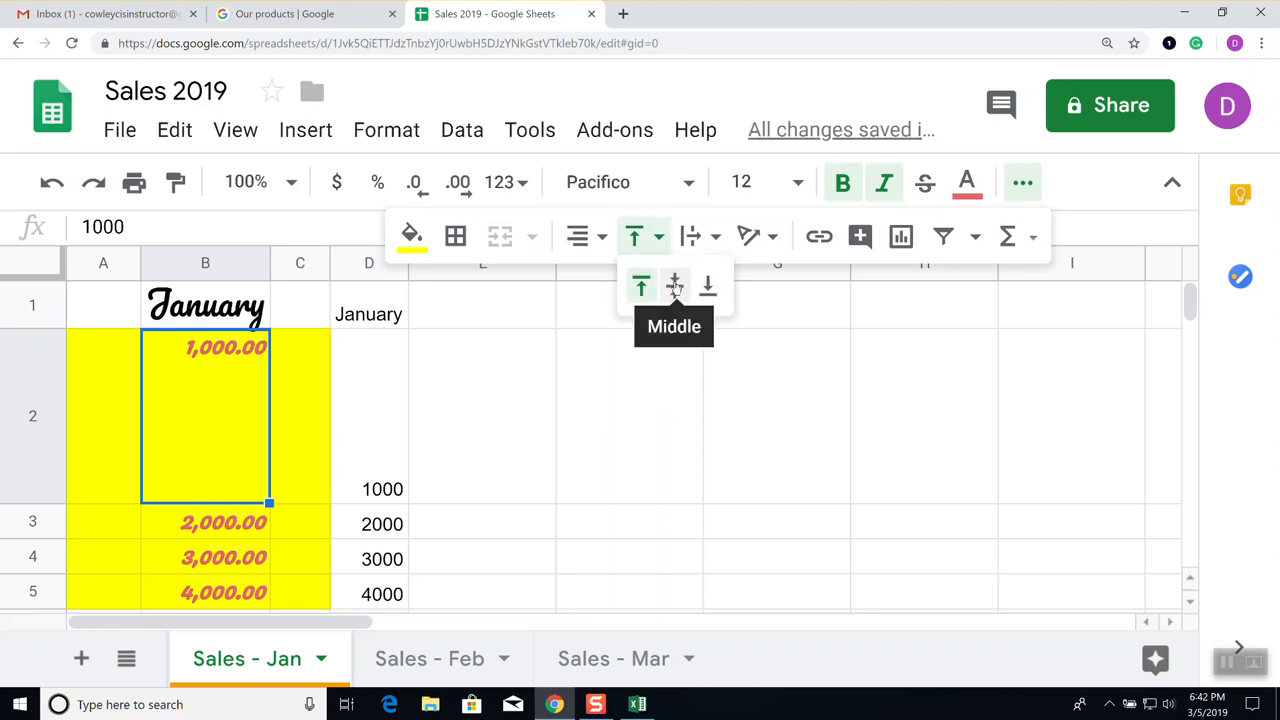
click(675, 287)
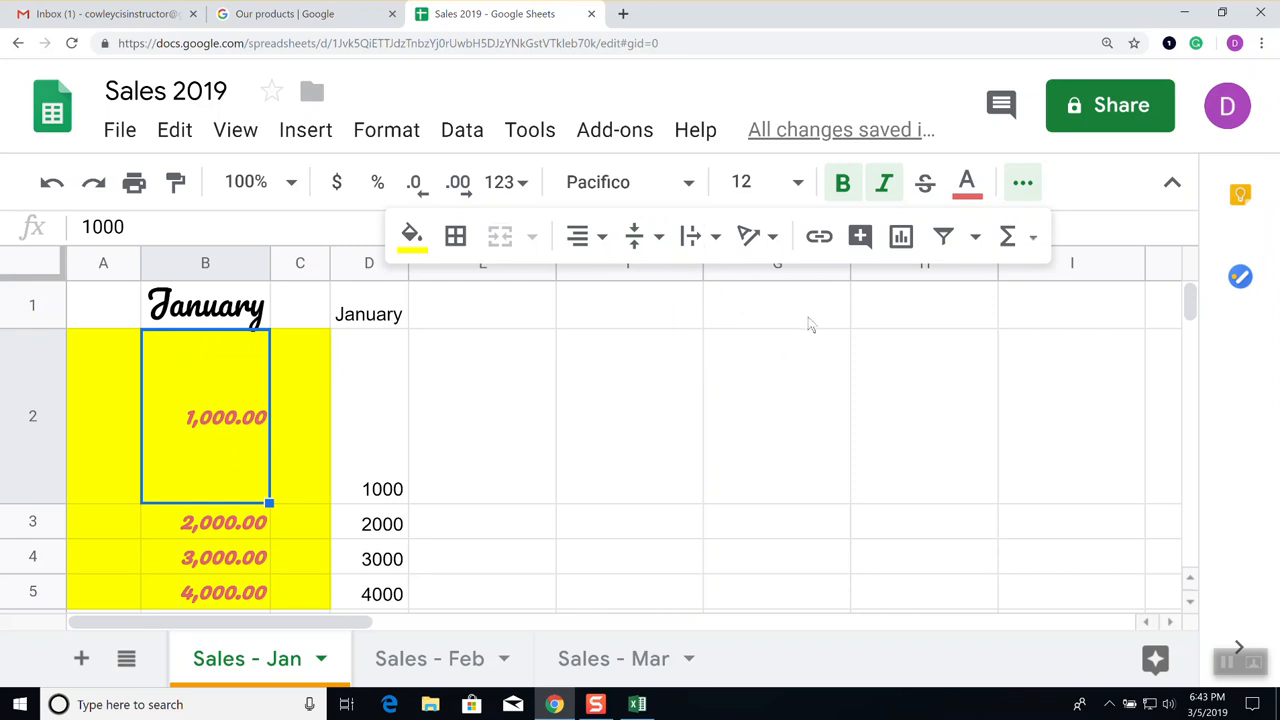
Apply the Tilt down text rotation to the January heading in B1
click(772, 236)
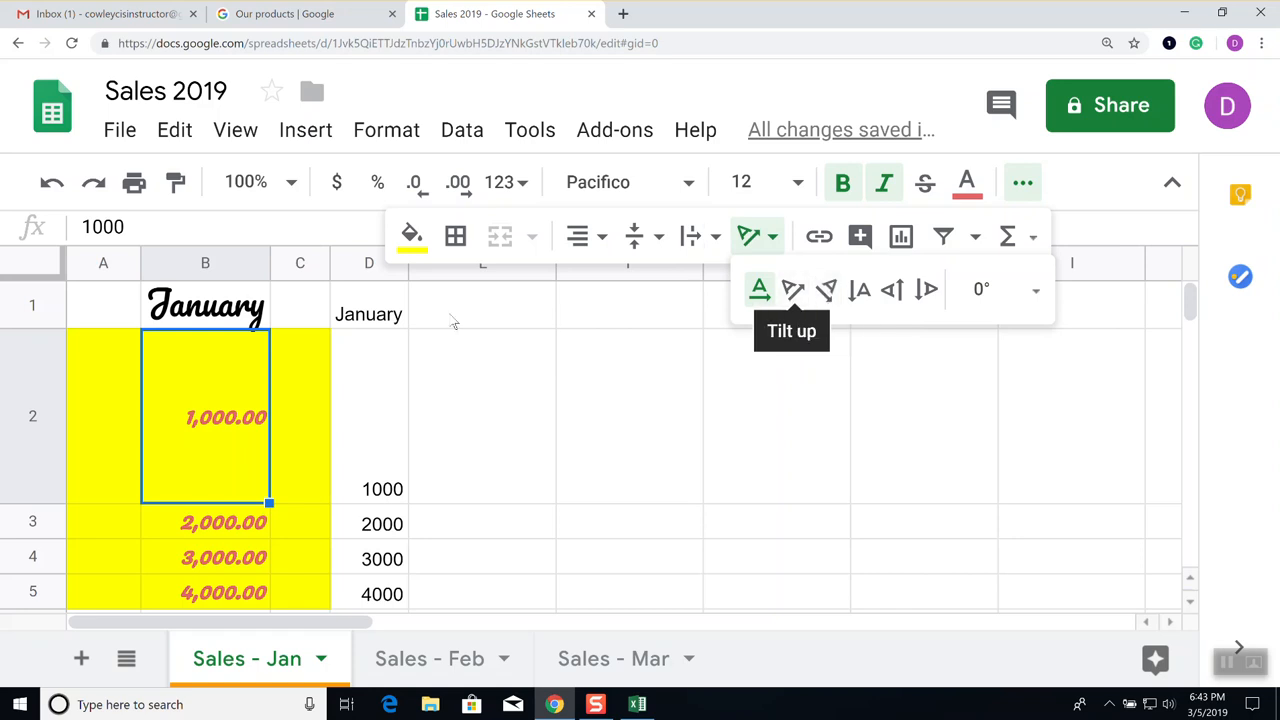
click(218, 310)
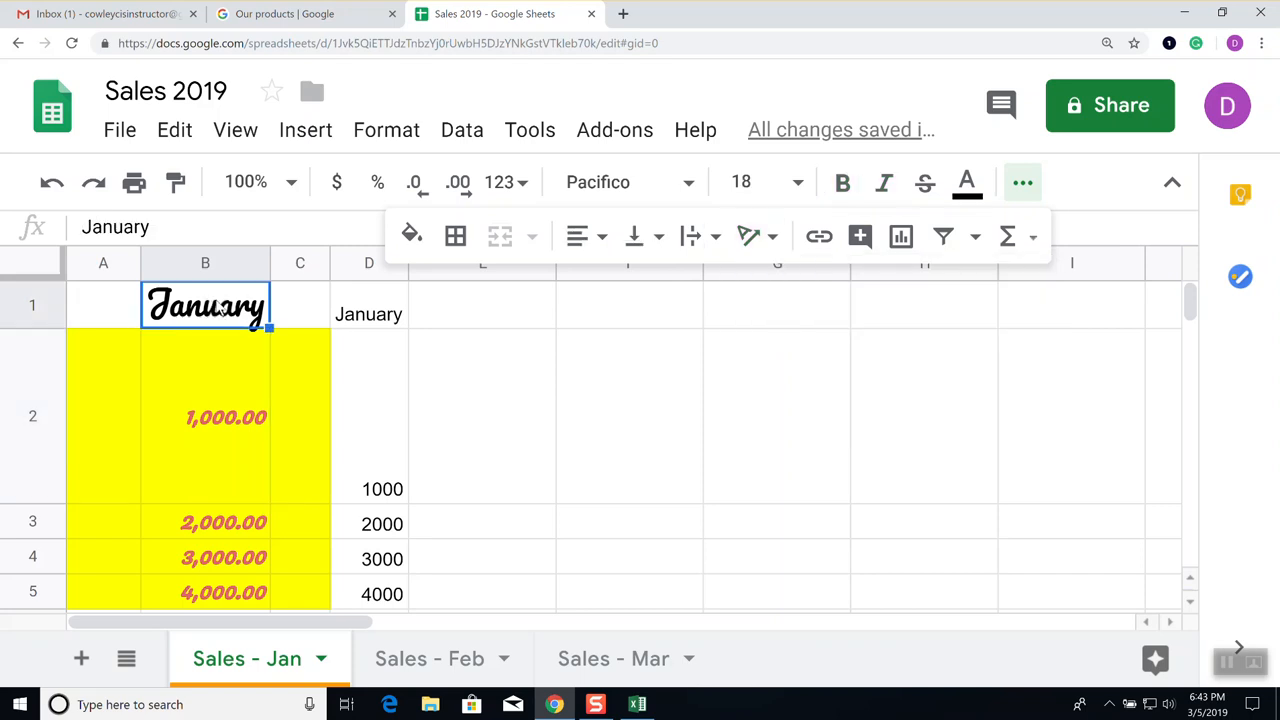
click(772, 240)
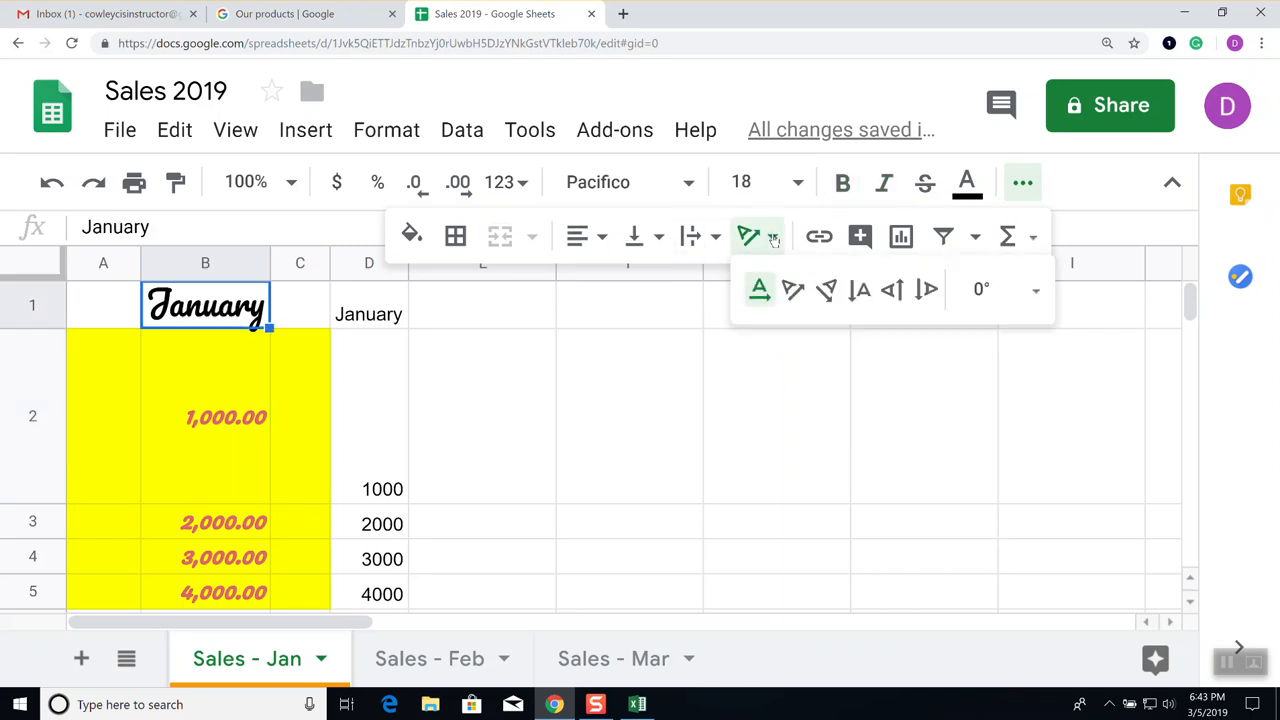
click(826, 290)
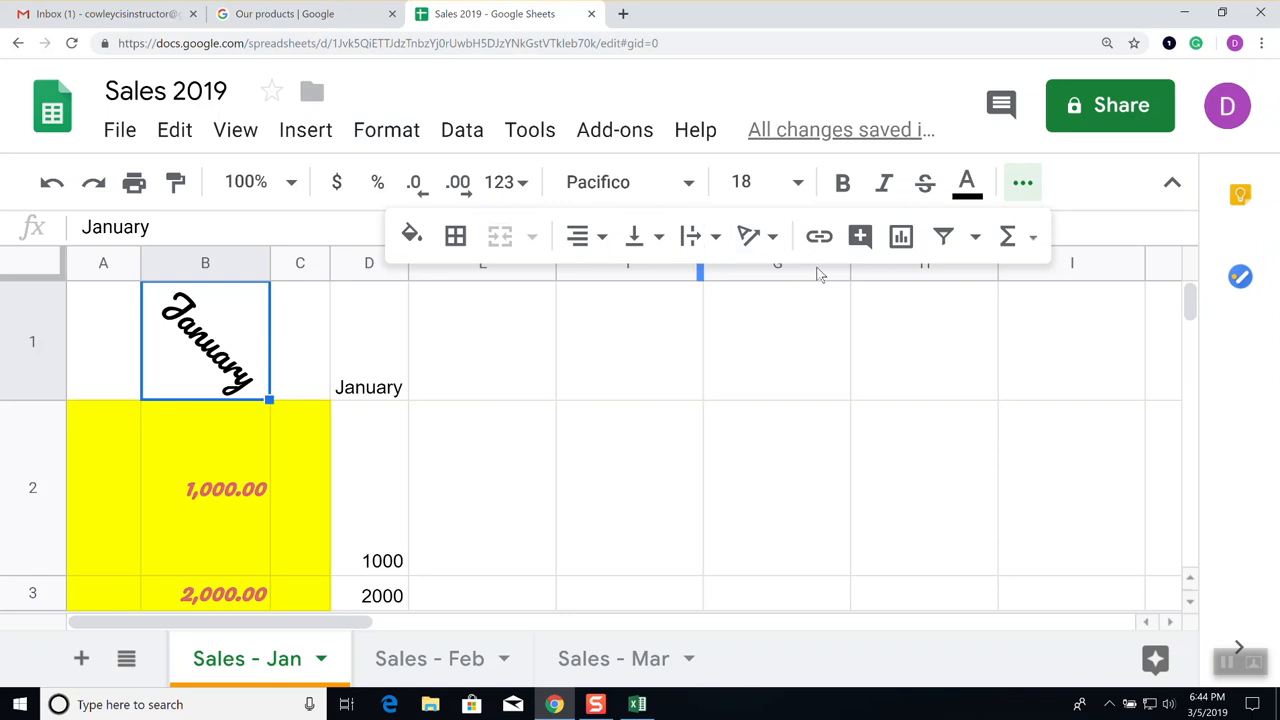
Give the January heading in B1 a custom rotation angle of -33°
click(774, 238)
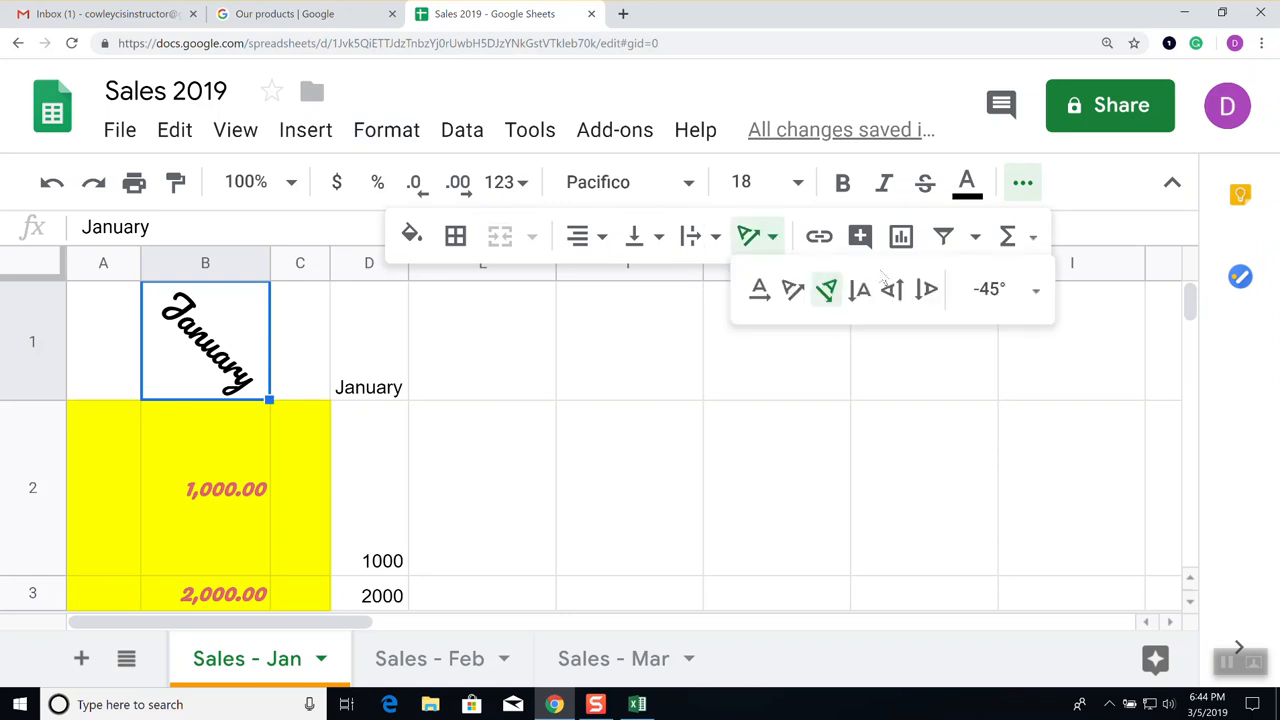
click(1008, 289)
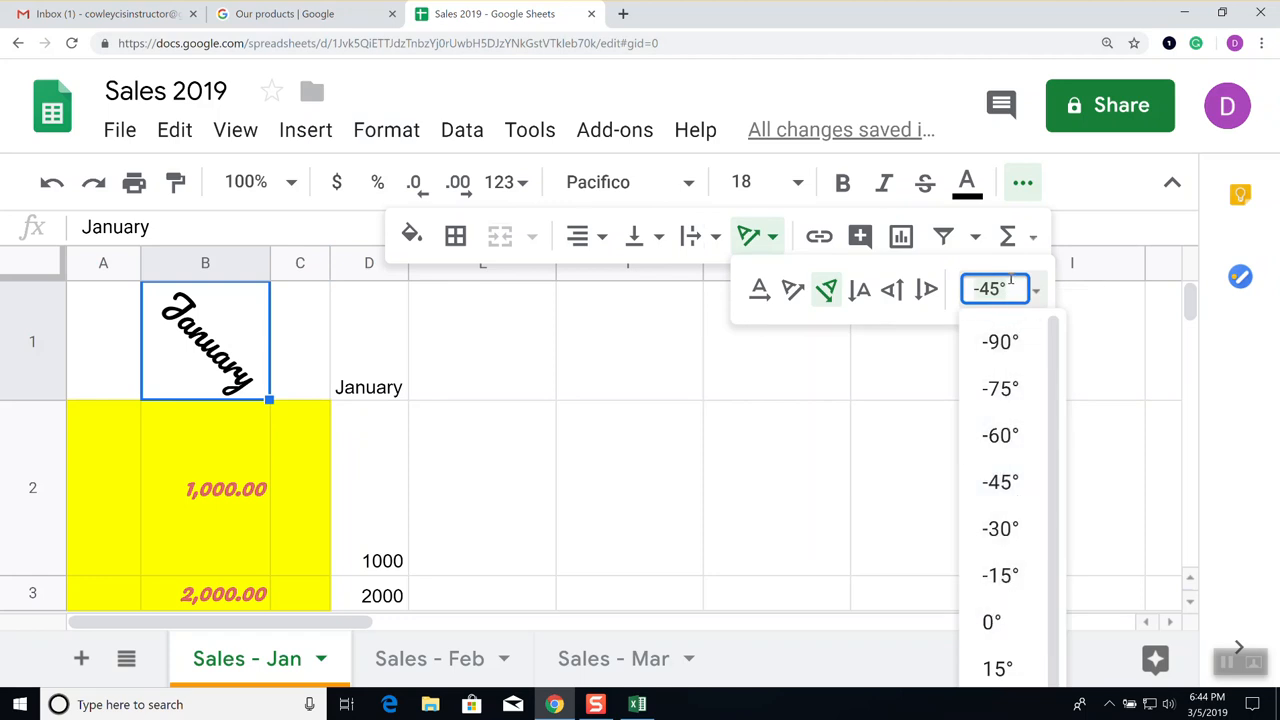
key(ctrl+a)
key(BackSpace)
text(-33)
key(Return)
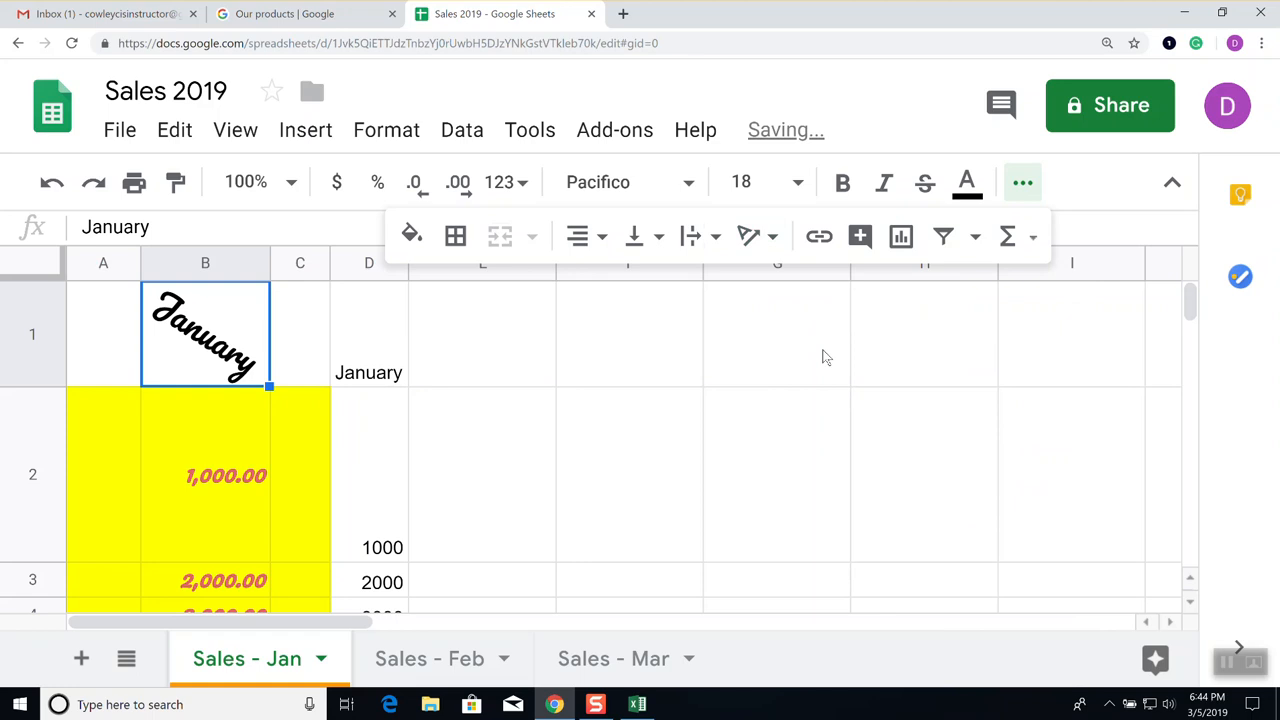
Change B1's custom rotation angle to 33° so January tilts upward
click(775, 237)
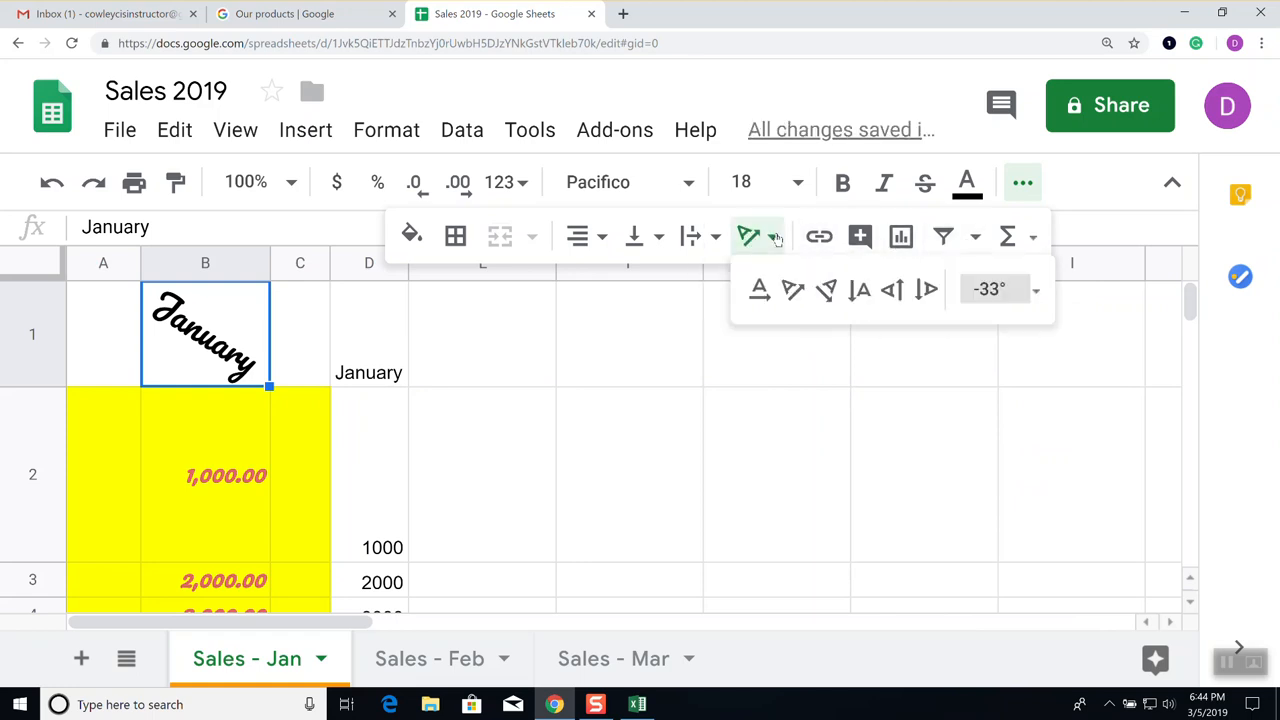
click(1021, 279)
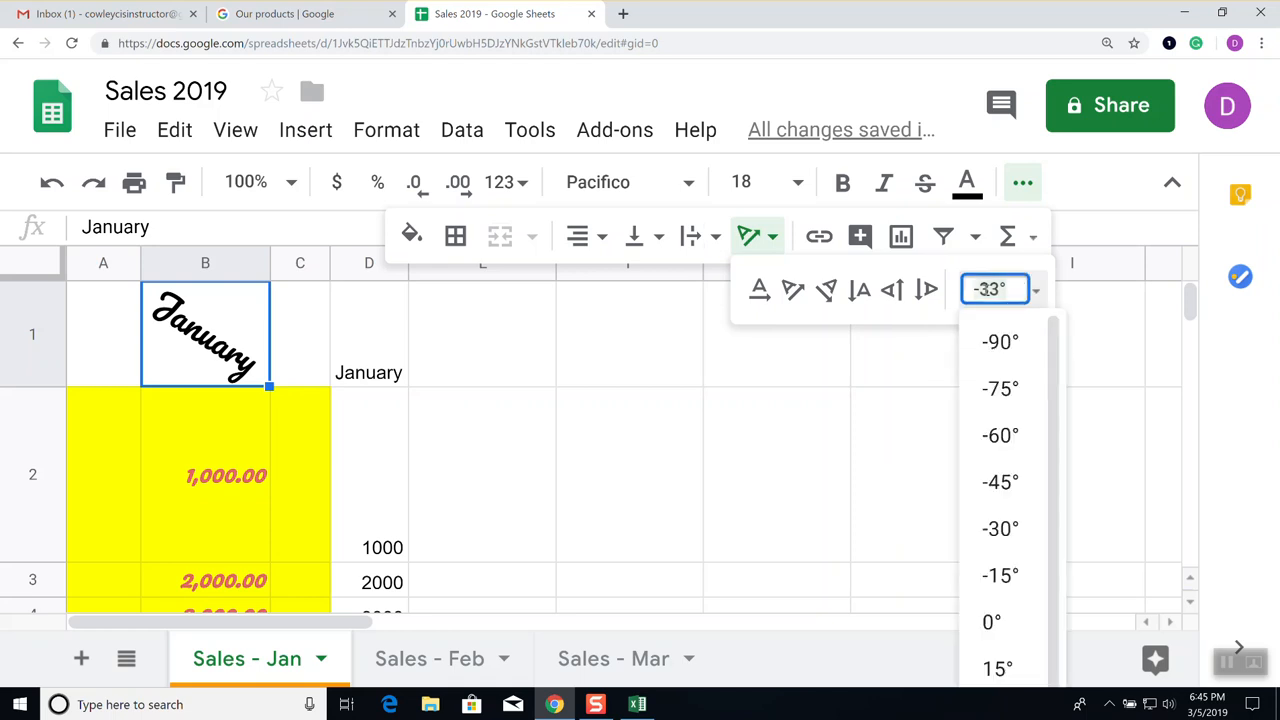
text(33)
key(Return)
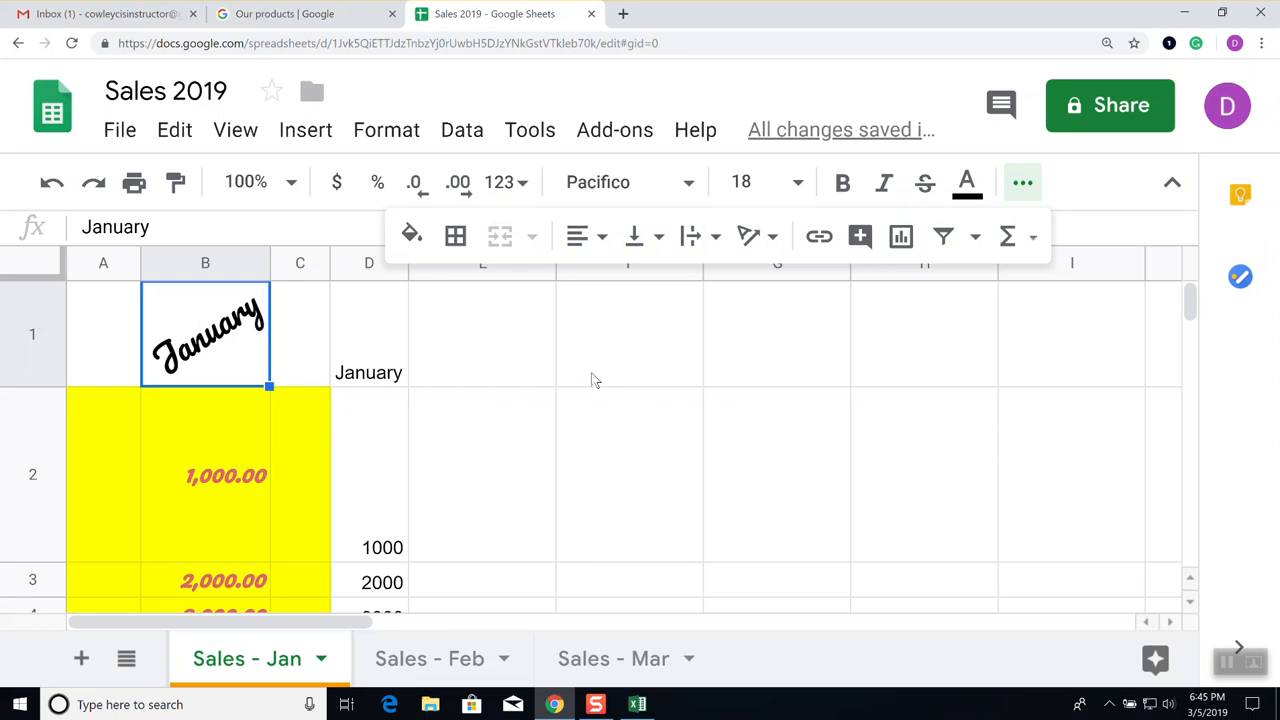
Apply Outer borders to the slanted January heading in B1
click(387, 455)
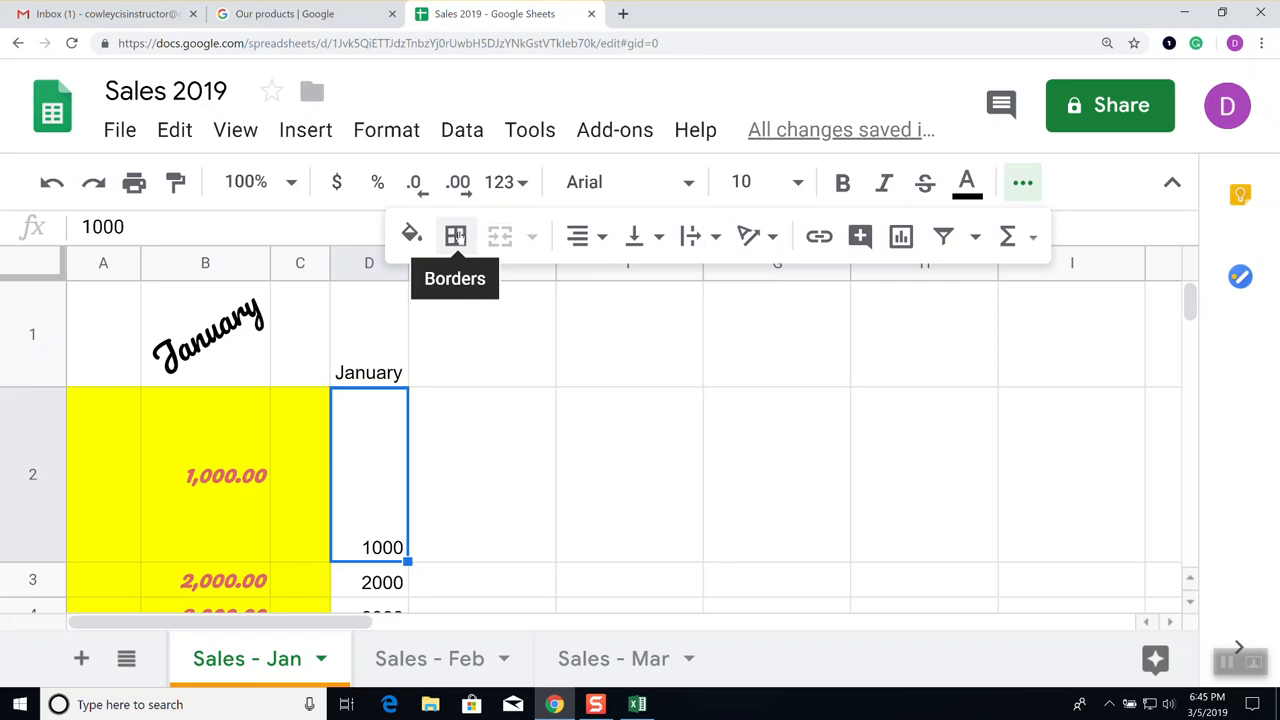
click(200, 322)
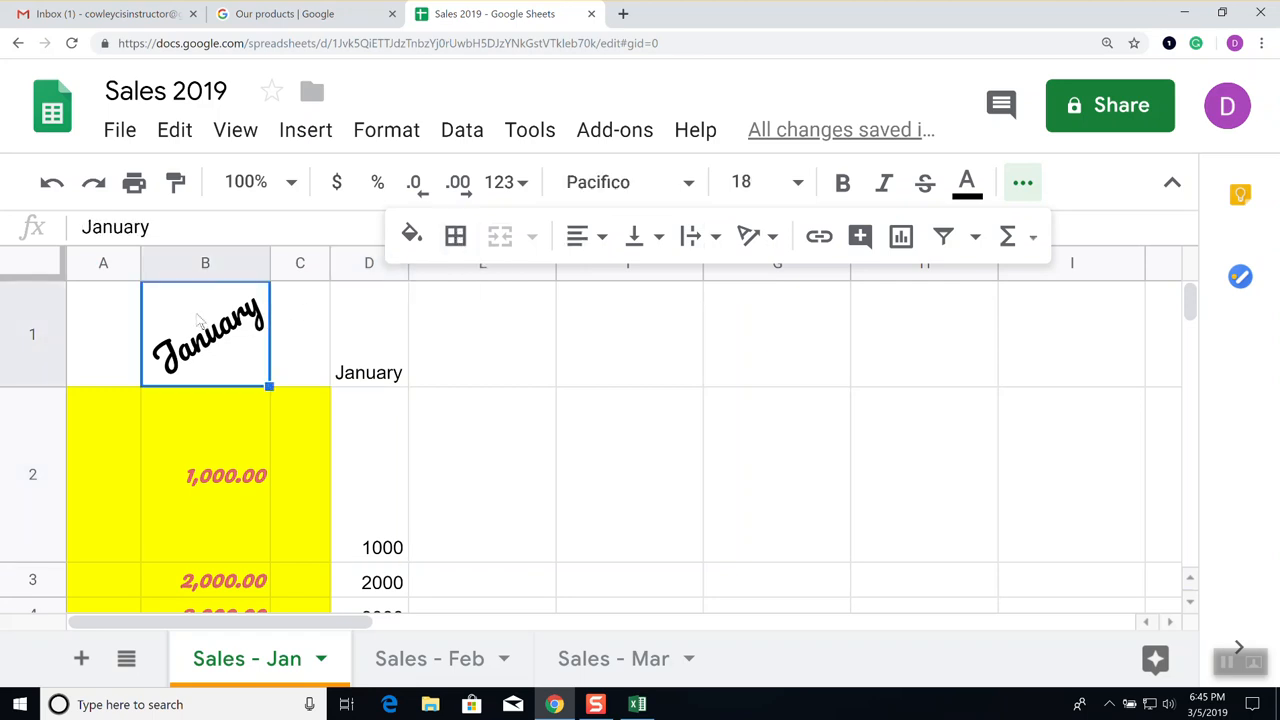
click(458, 240)
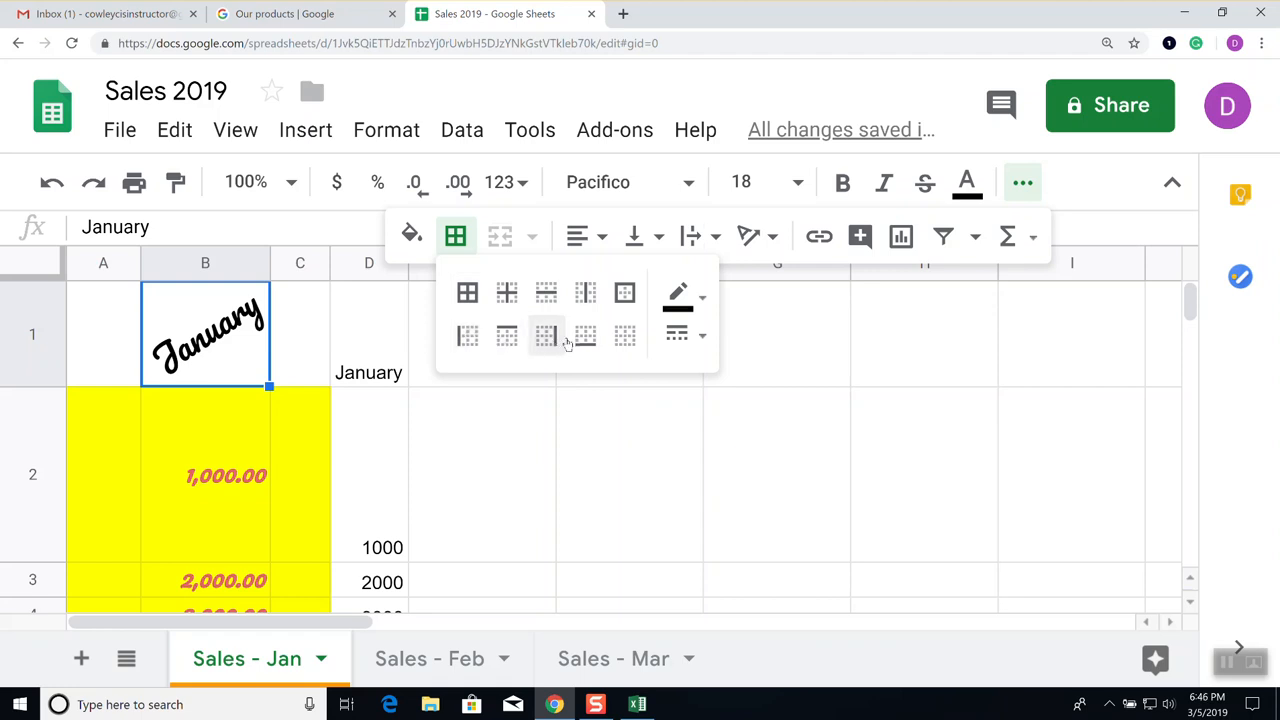
click(625, 294)
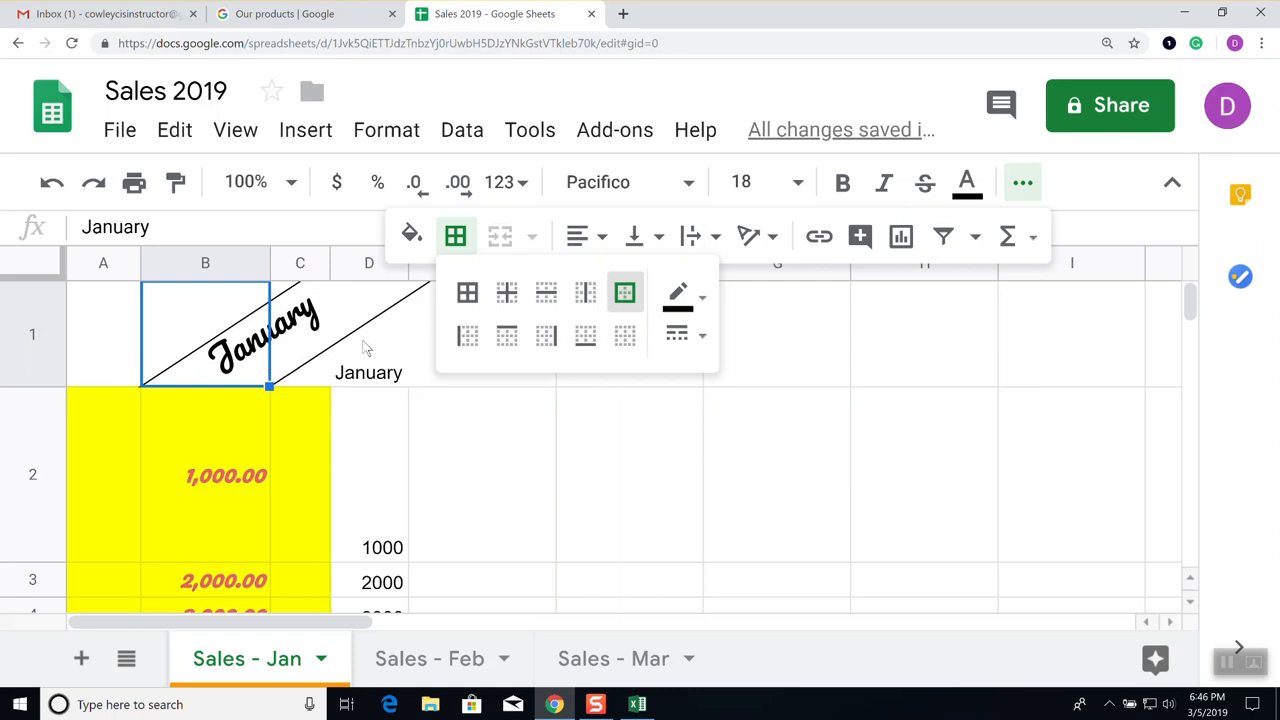
click(404, 480)
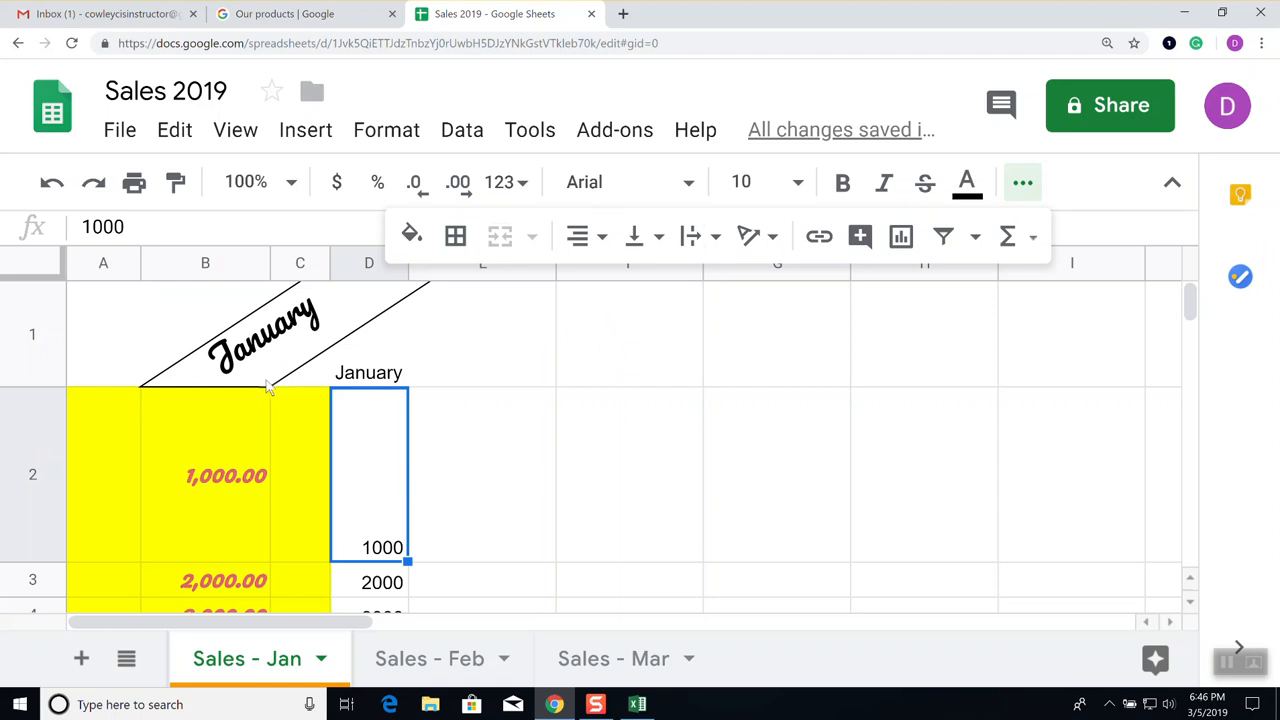
Put an outer border around cell B2
click(229, 484)
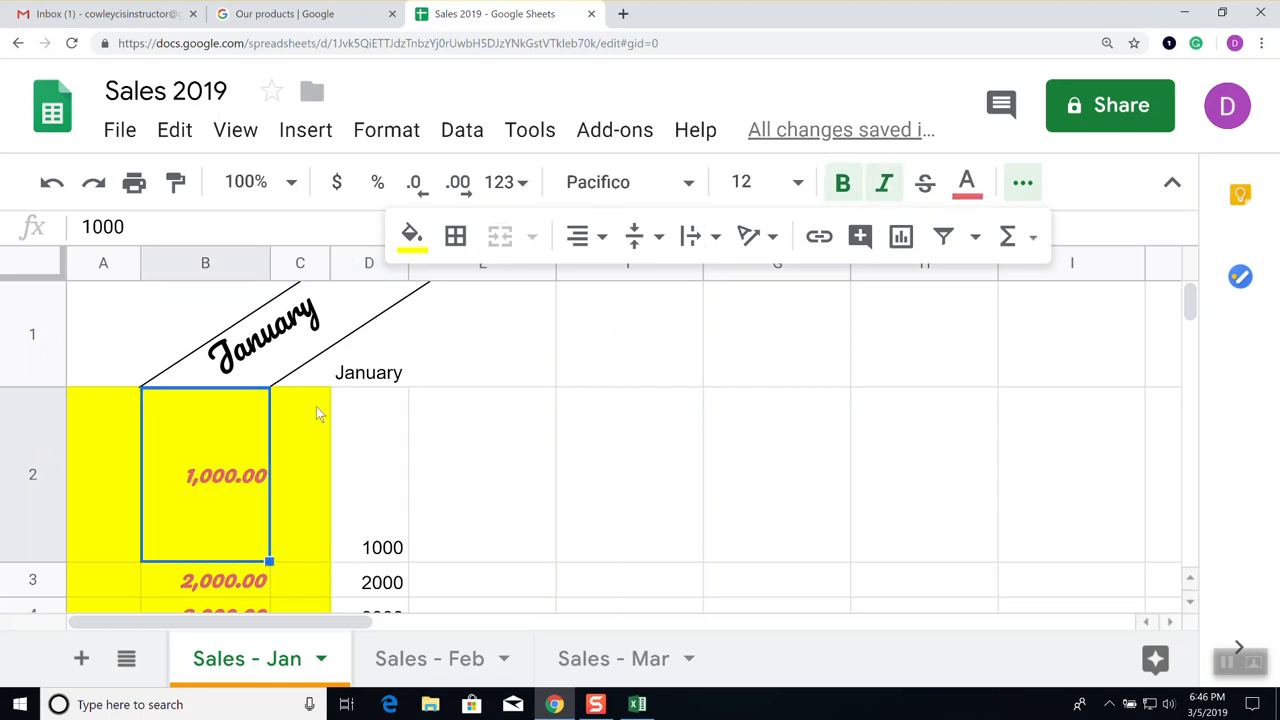
click(456, 240)
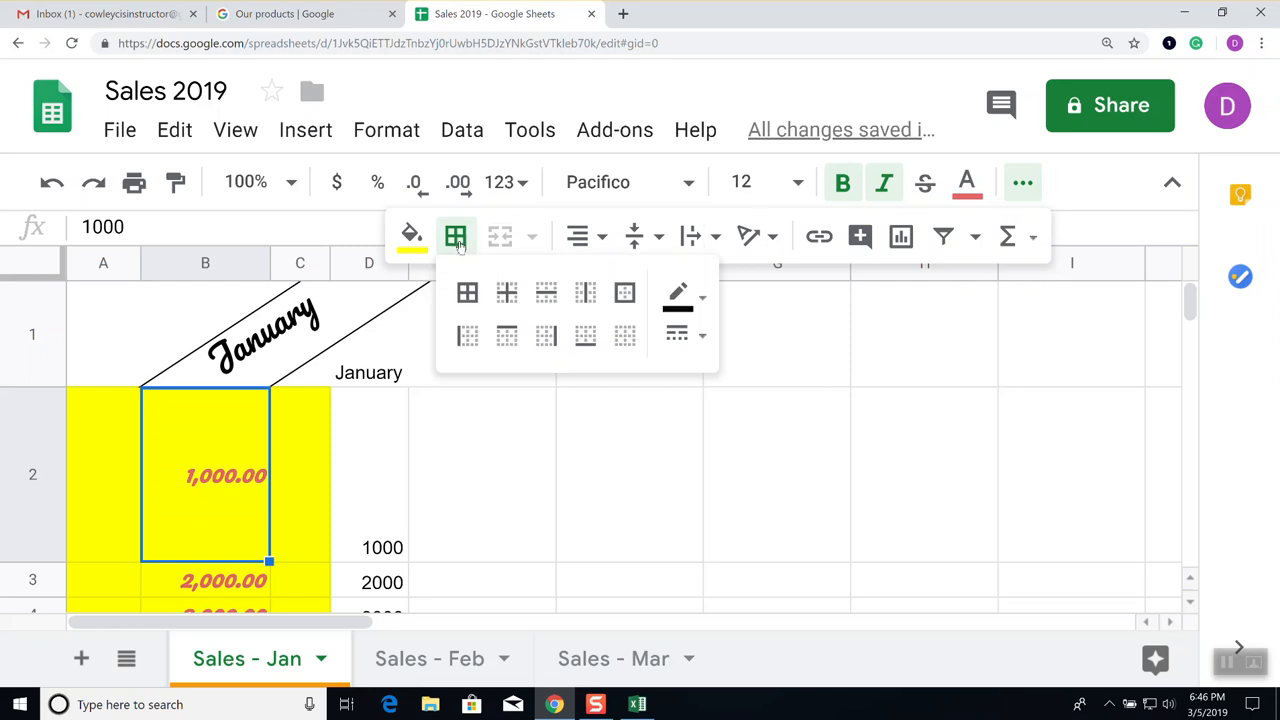
click(625, 293)
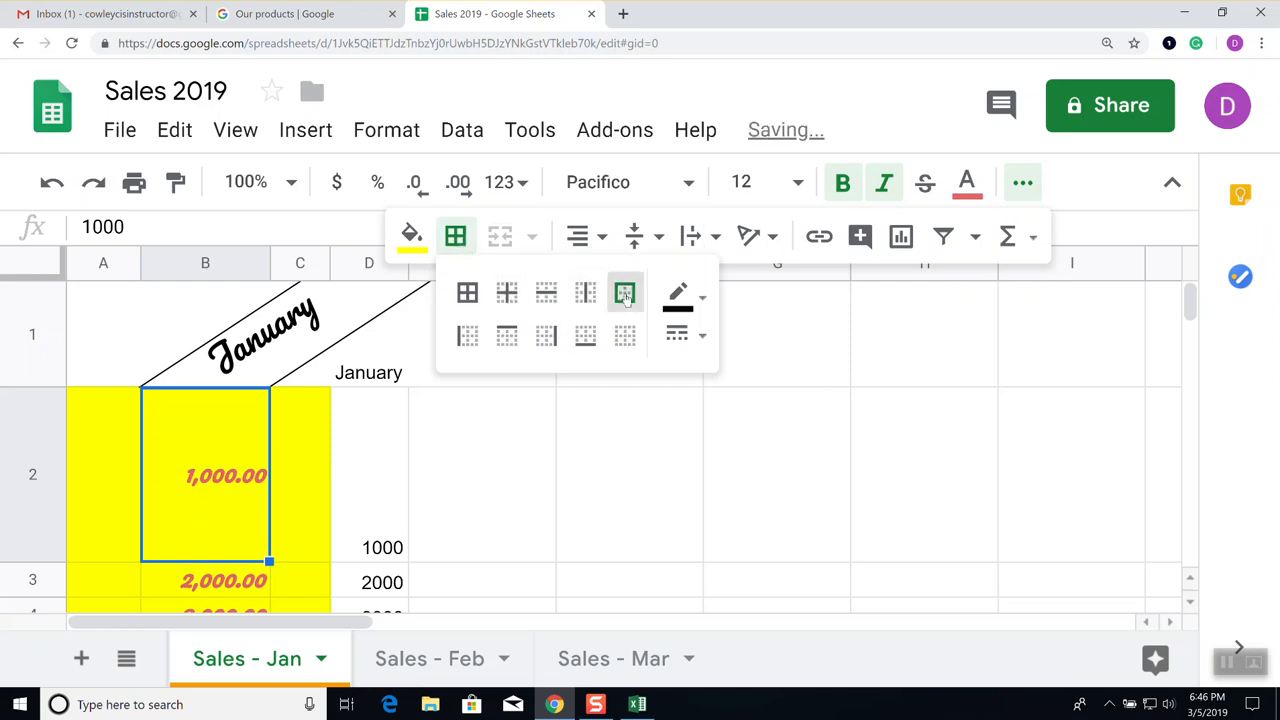
click(376, 524)
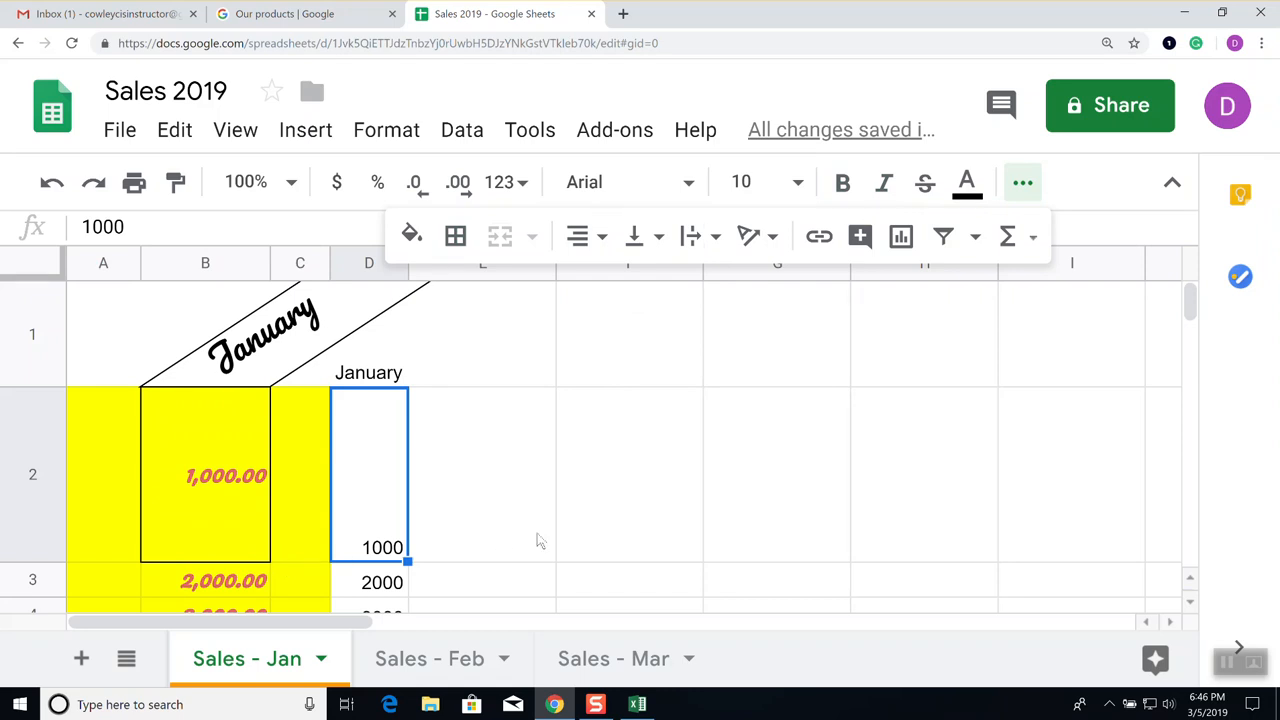
scroll(566, 520, down, 3)
scroll(560, 500, up, 3)
Apply All borders to the range B2:D5
drag(222, 484, 366, 300)
scroll(482, 432, up, 4)
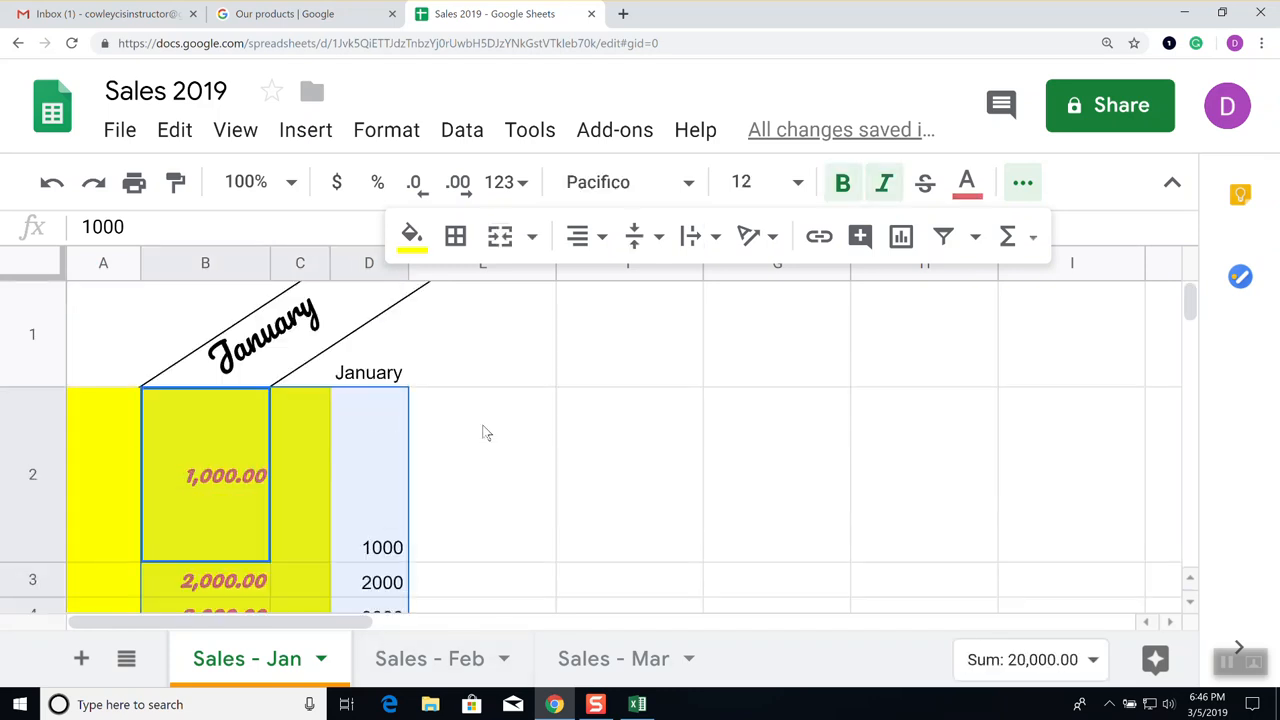
scroll(466, 446, down, 3)
scroll(466, 446, up, 3)
click(456, 236)
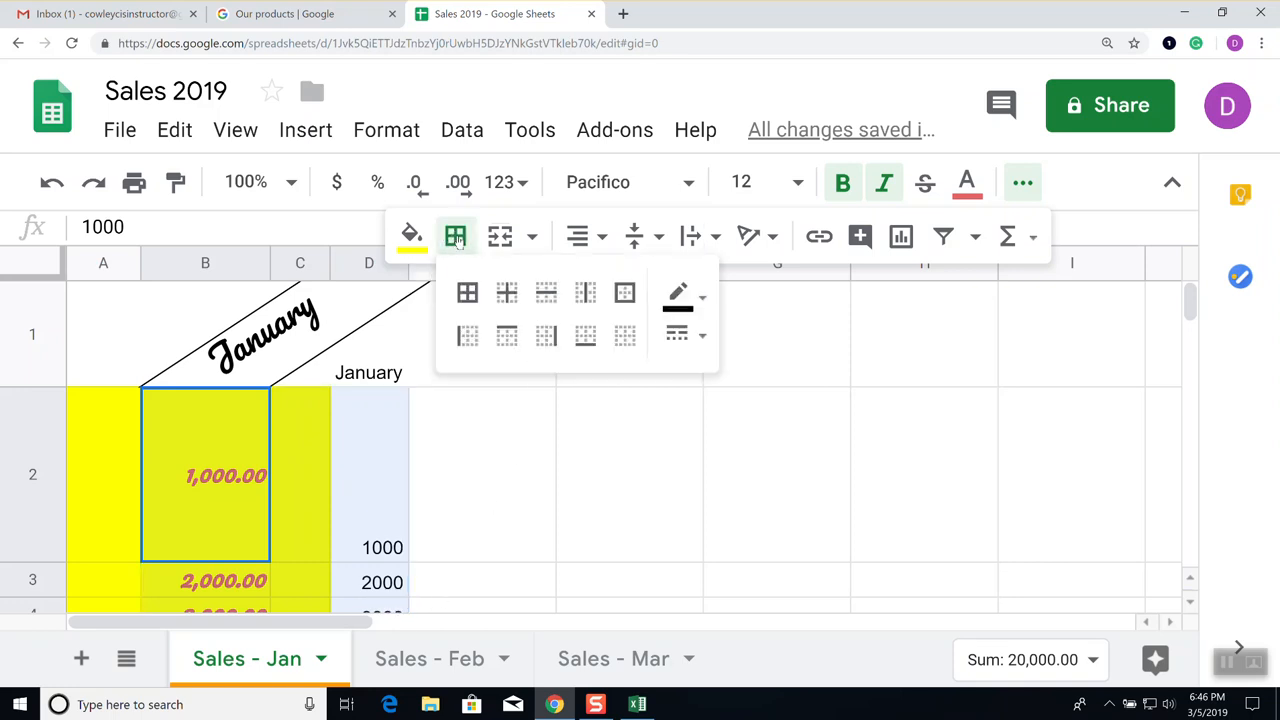
click(467, 293)
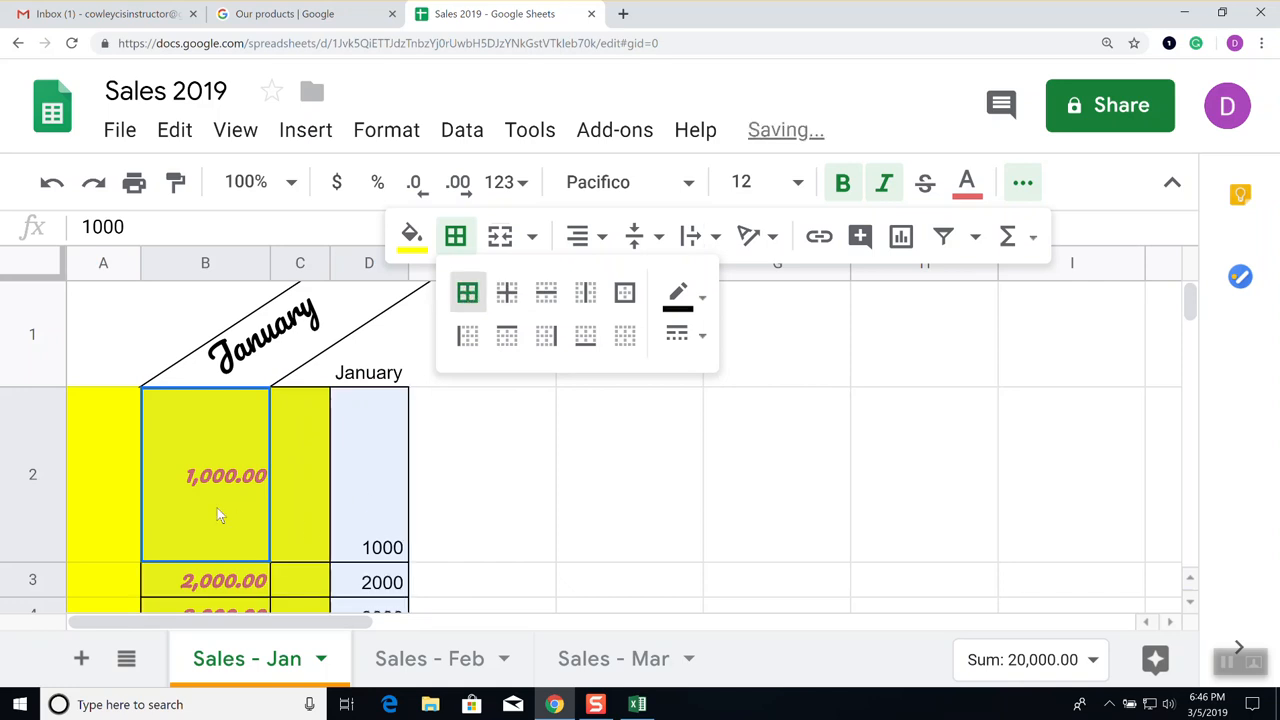
click(520, 575)
scroll(520, 575, down, 2)
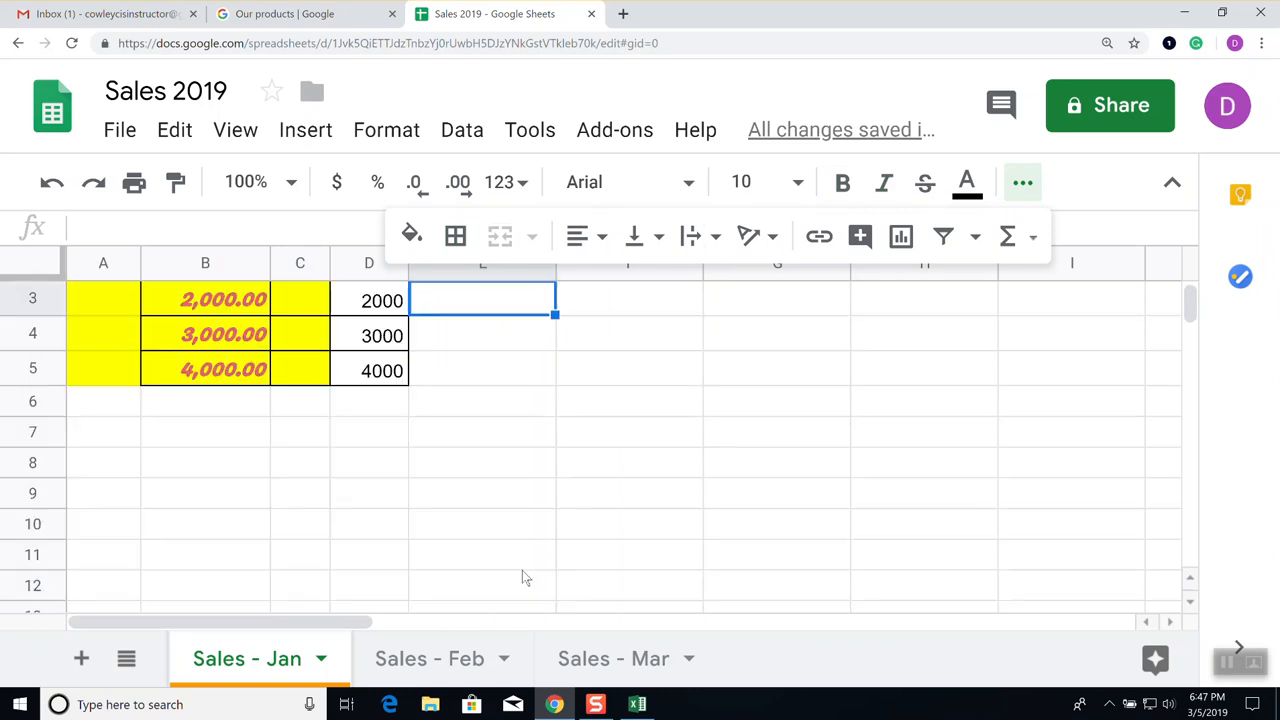
Auto-fit row 2's height to its 1,000.00 and 1000 values
scroll(520, 576, up, 2)
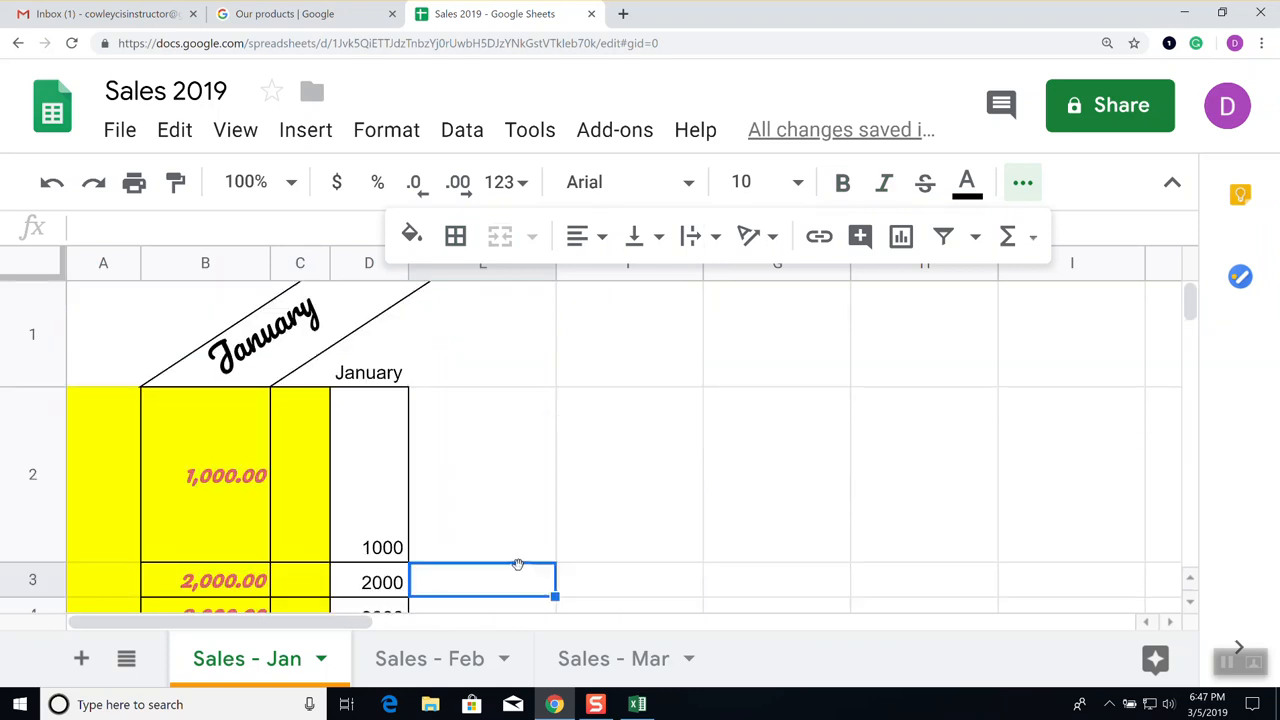
drag(46, 559, 46, 558)
double_click(46, 559)
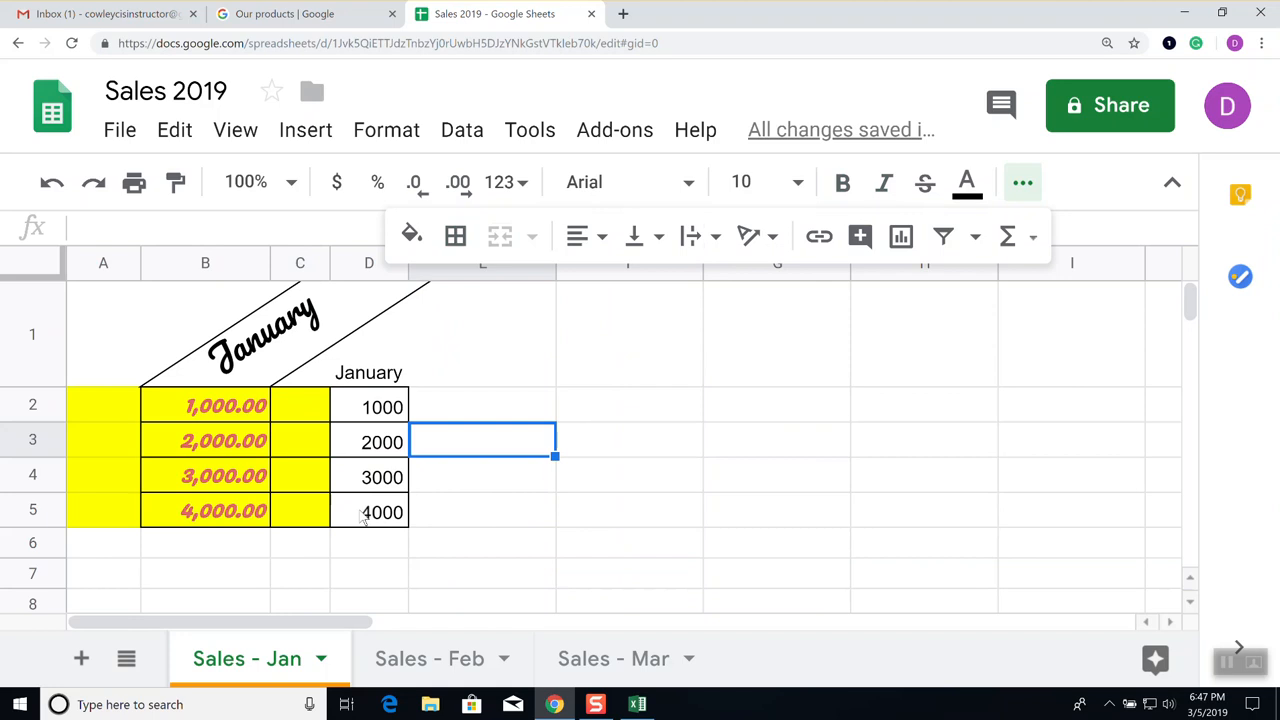
In Excel, enter January in cell C1
click(638, 705)
click(447, 344)
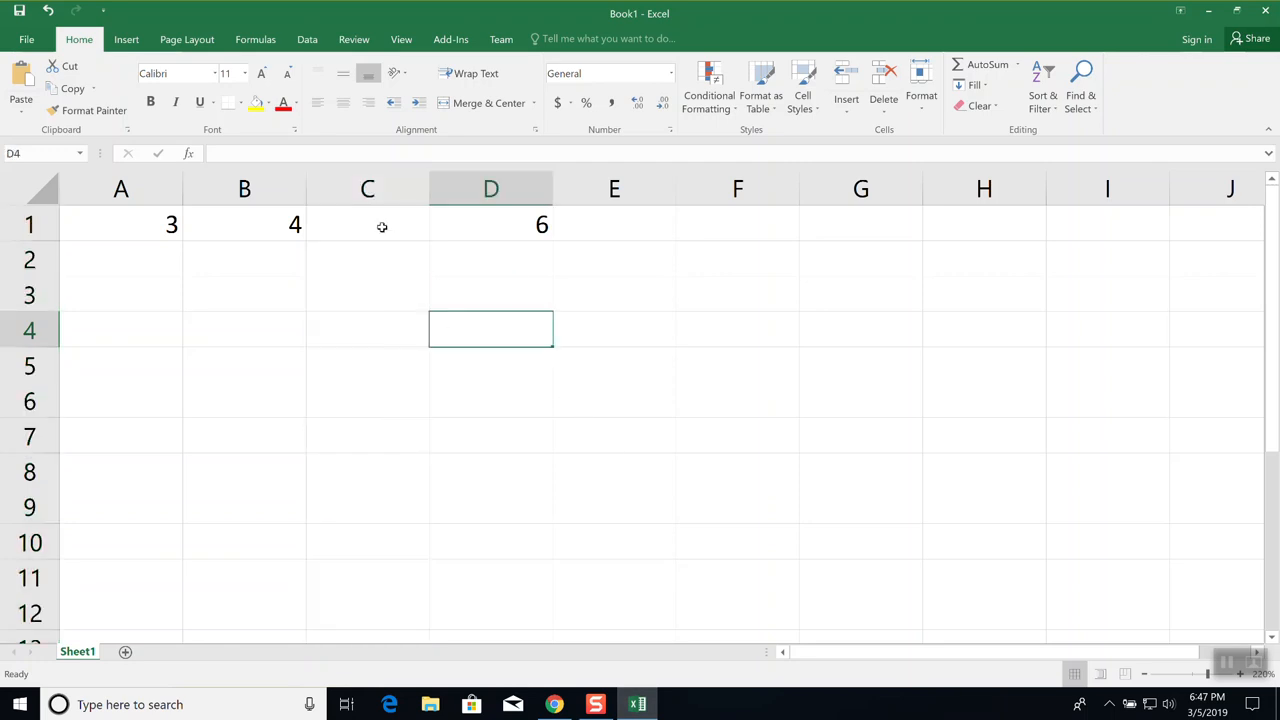
click(380, 226)
text(January)
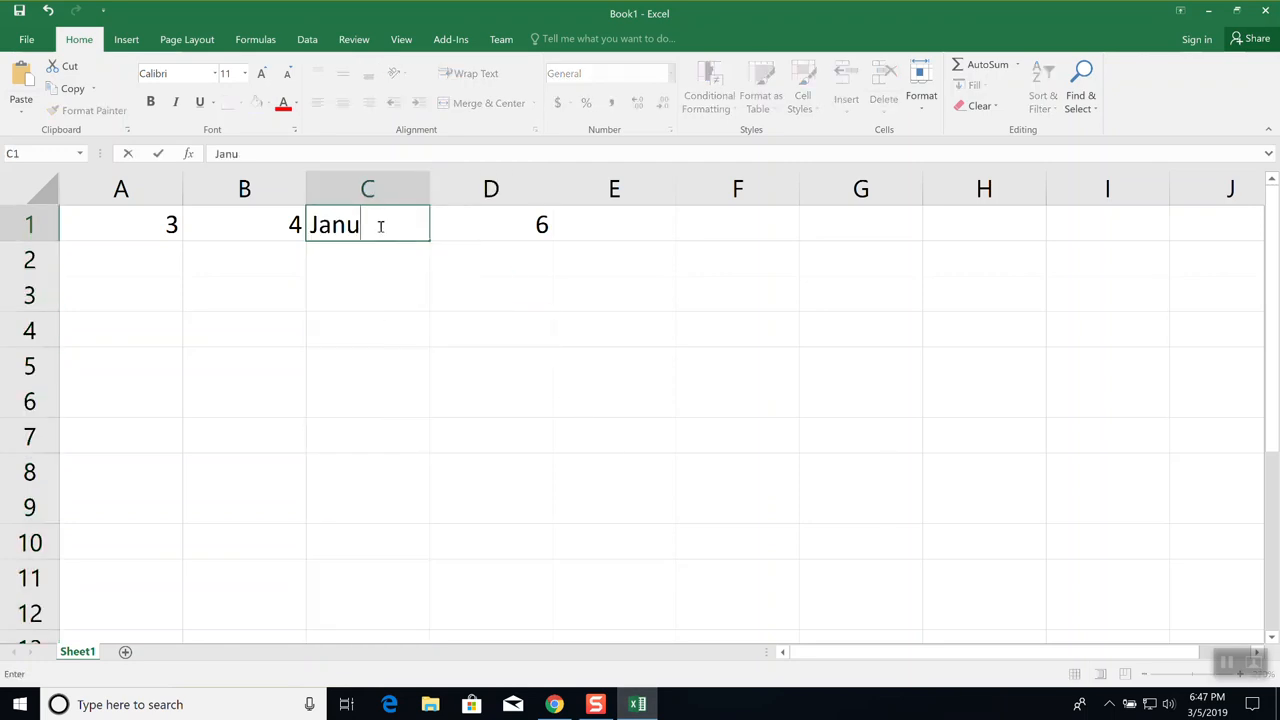
key(Return)
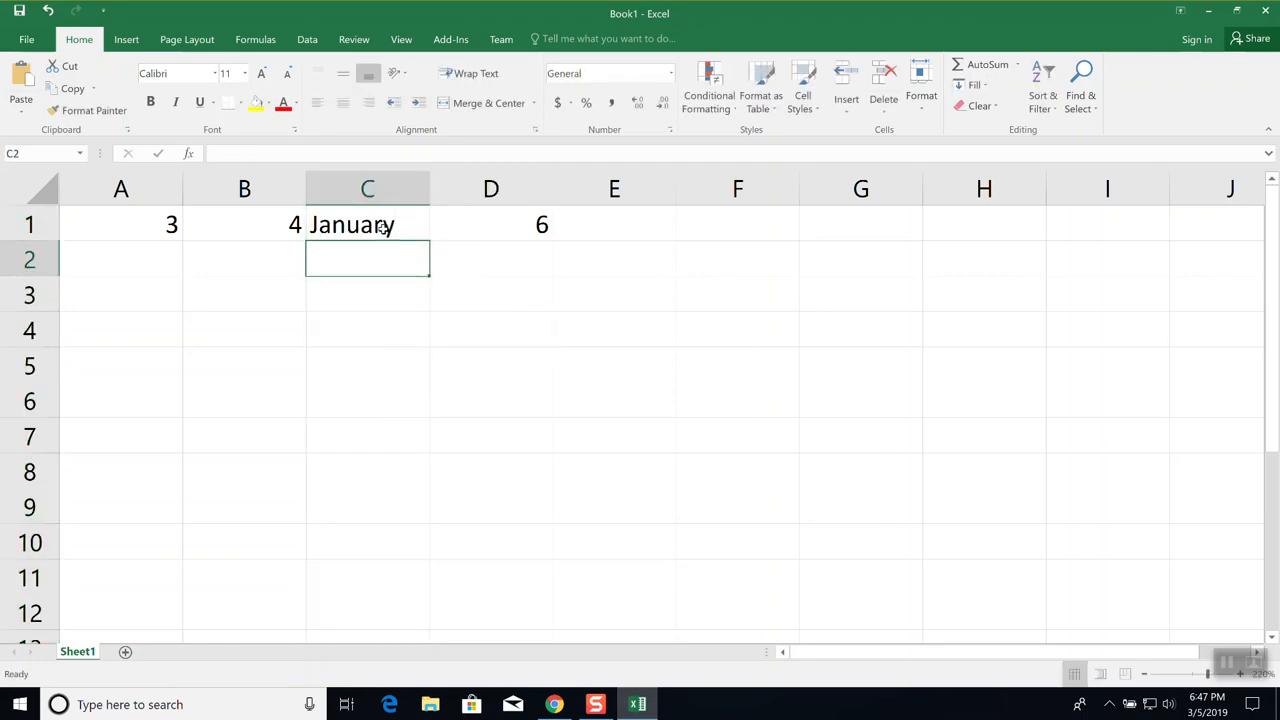
Rotate C1's January text to -45 degrees through Format Cells Alignment
click(380, 226)
right_click(383, 230)
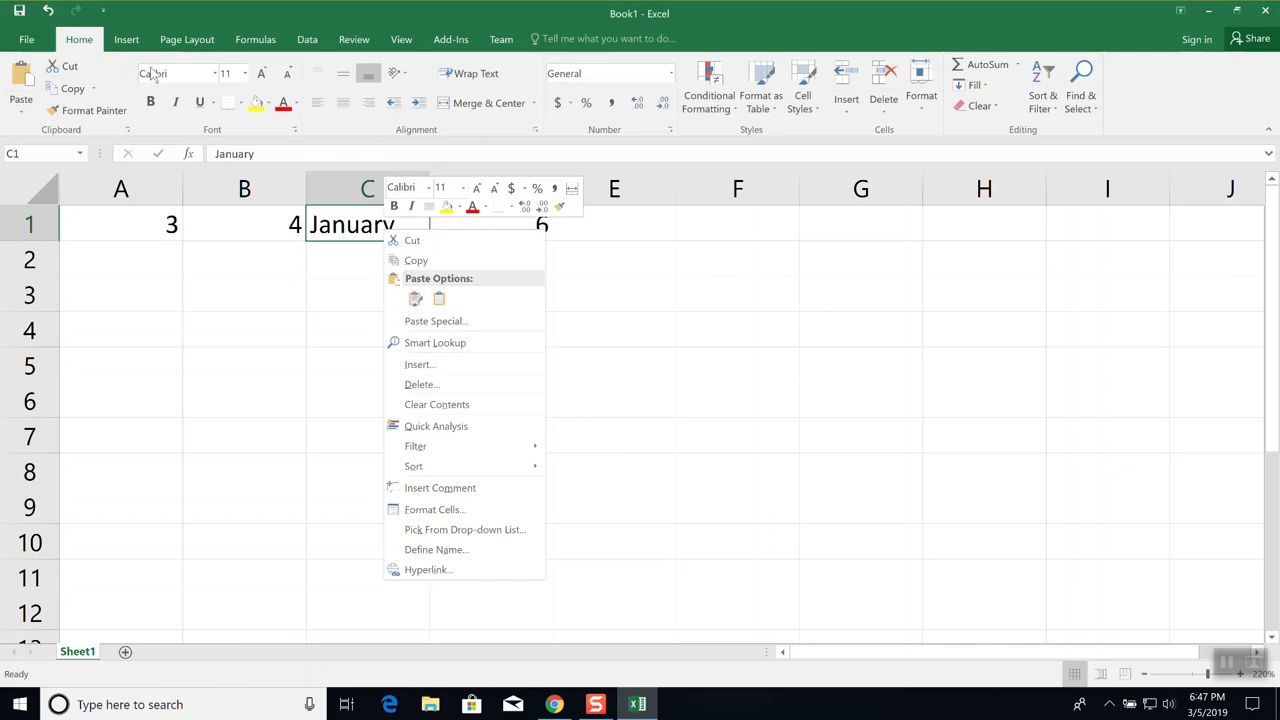
click(245, 134)
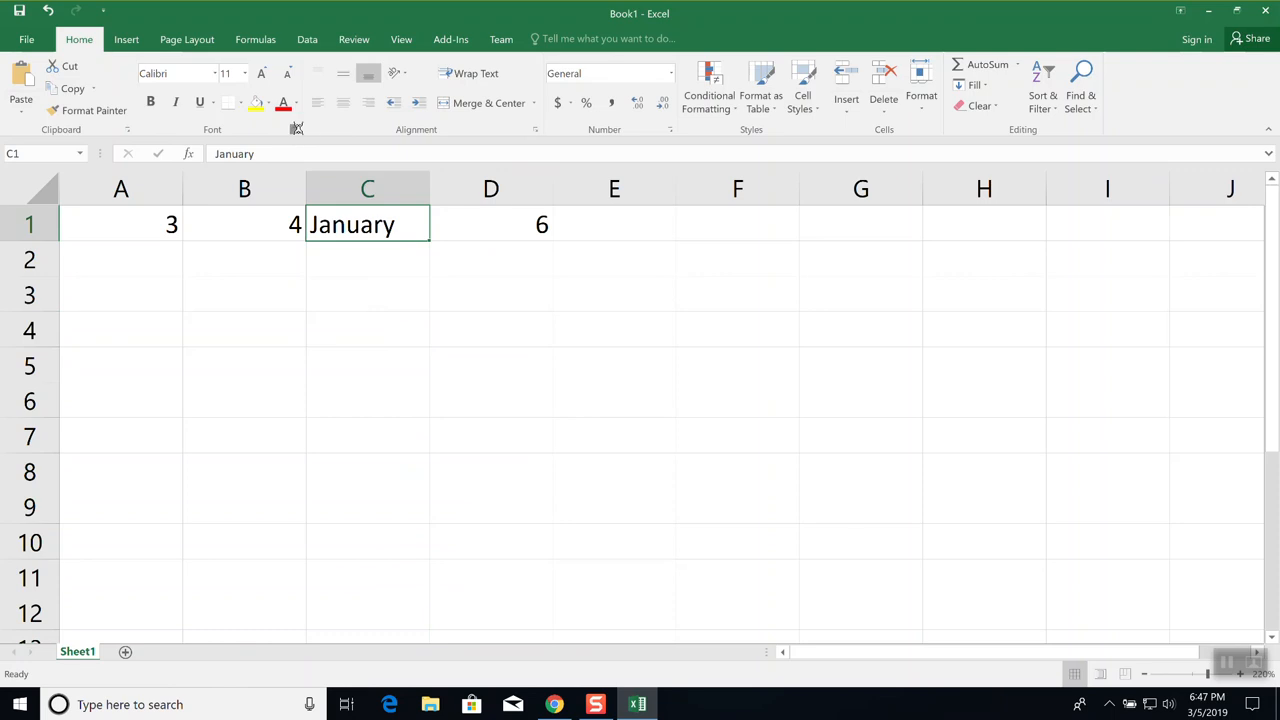
click(296, 129)
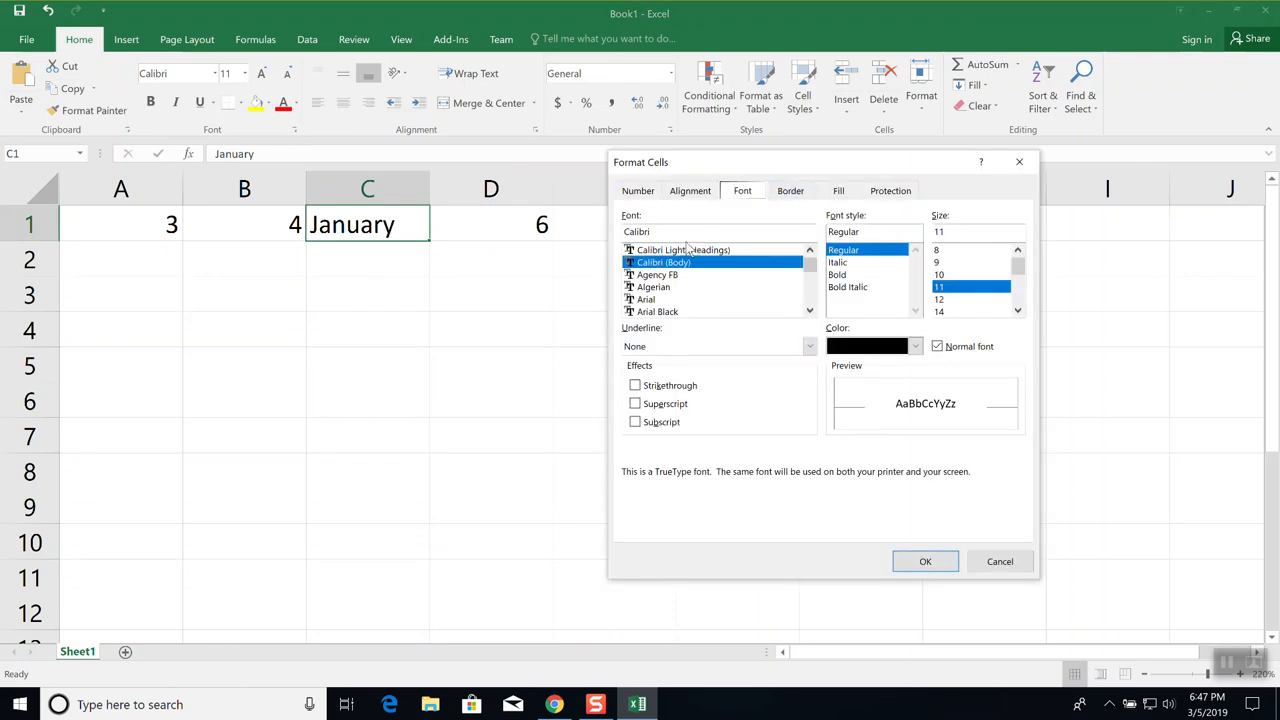
click(692, 192)
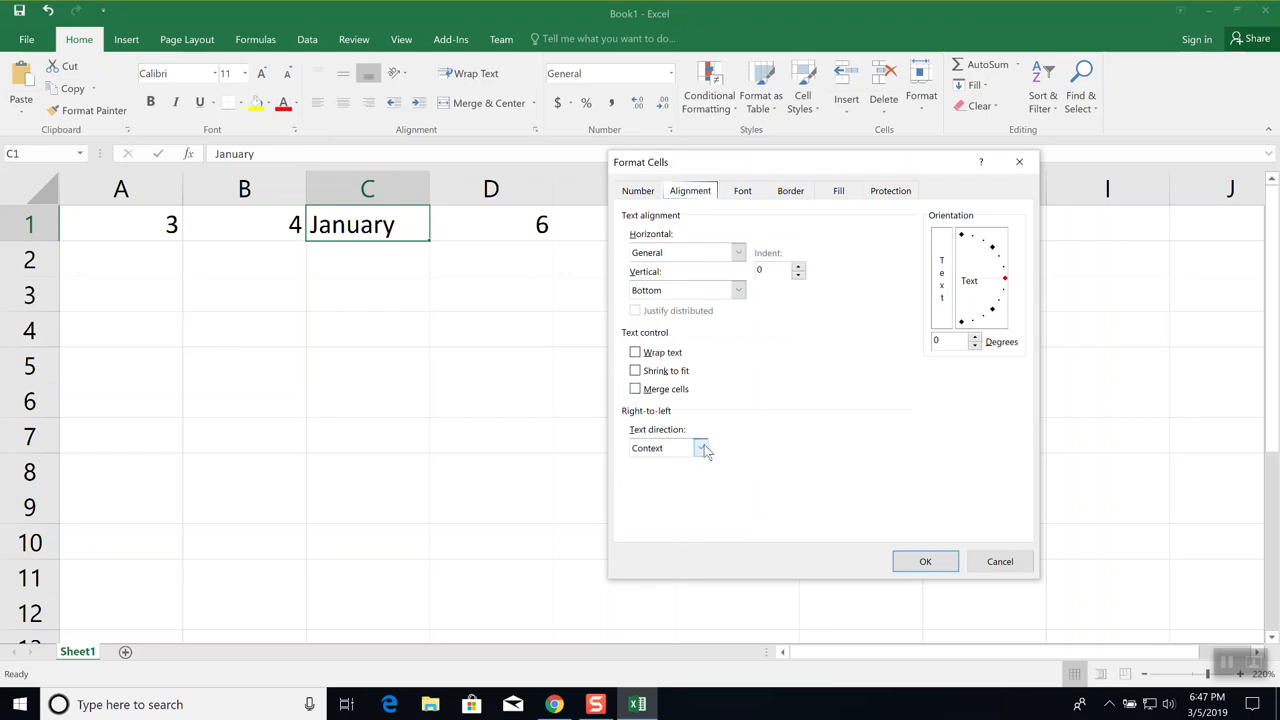
drag(1006, 283, 998, 320)
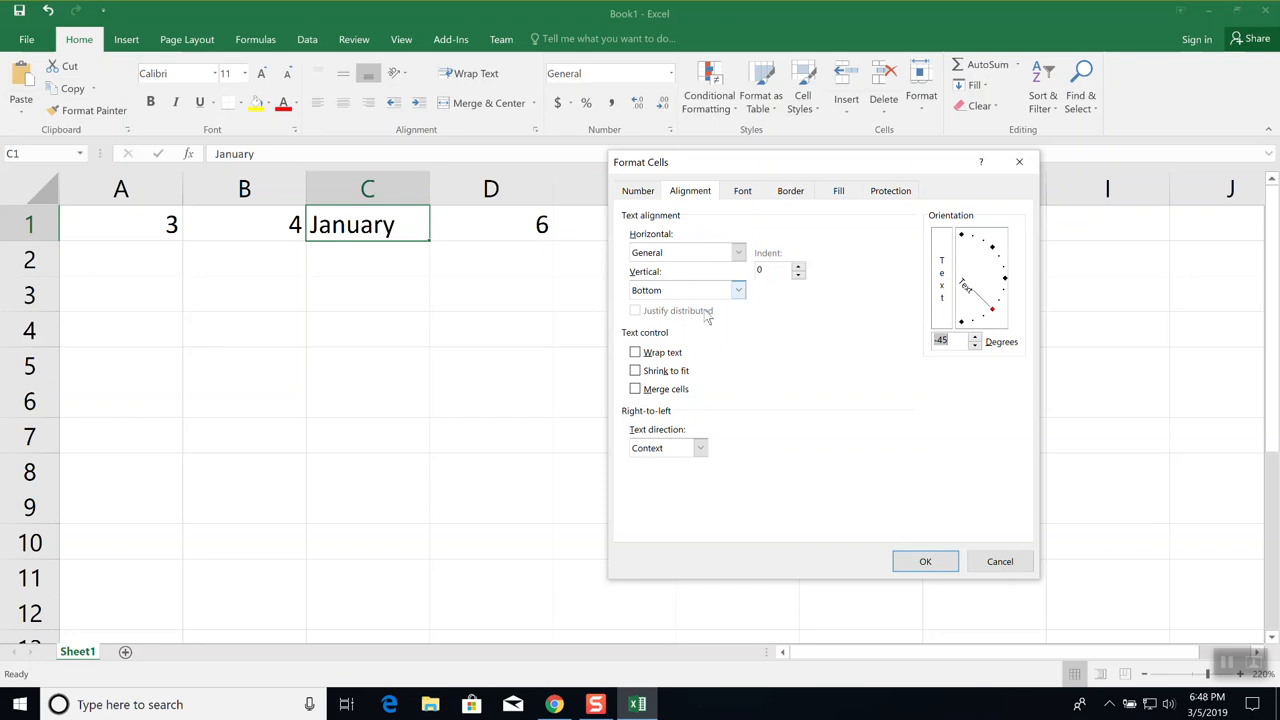
click(925, 560)
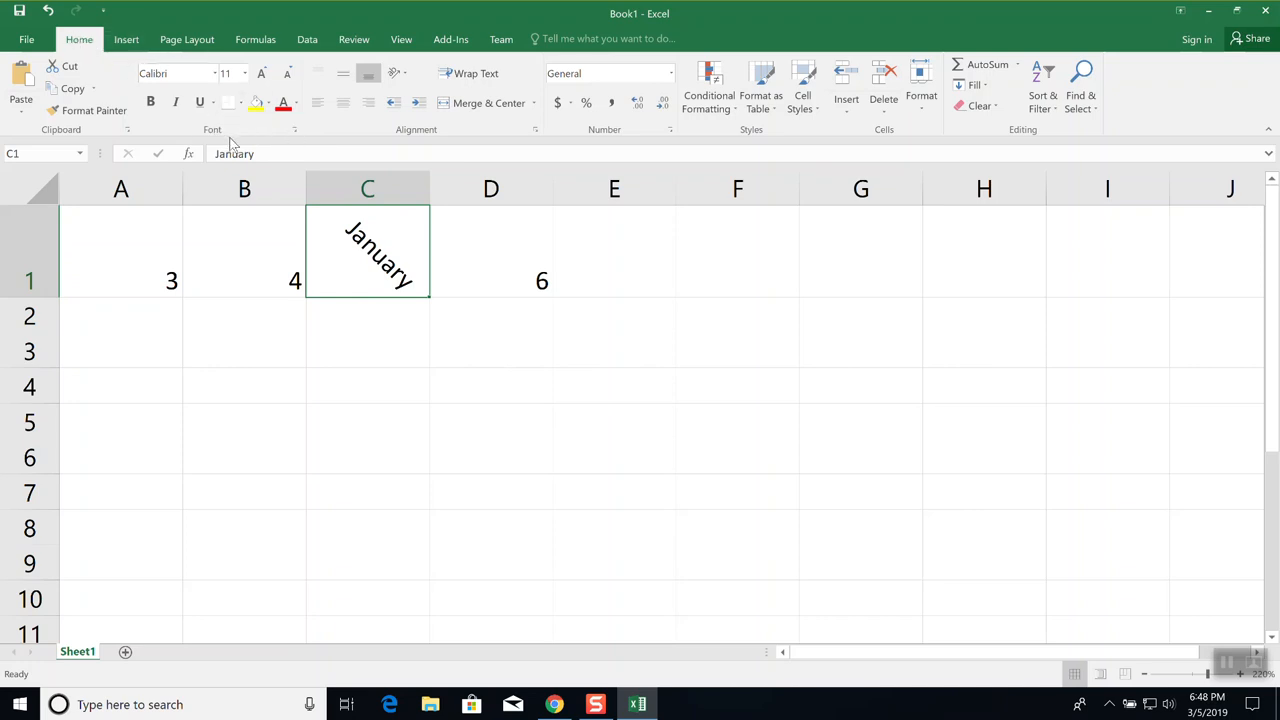
Lower C1's rotation angle by one more degree, then return to Google Sheets
click(295, 131)
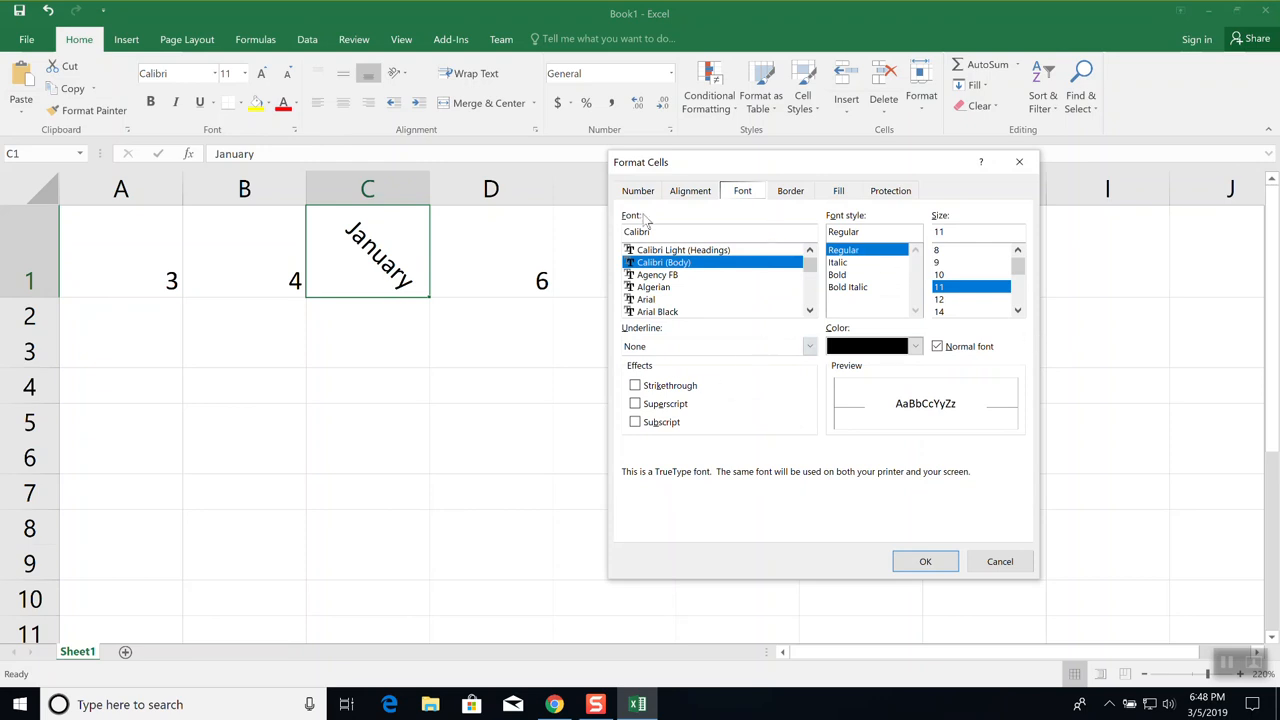
click(690, 192)
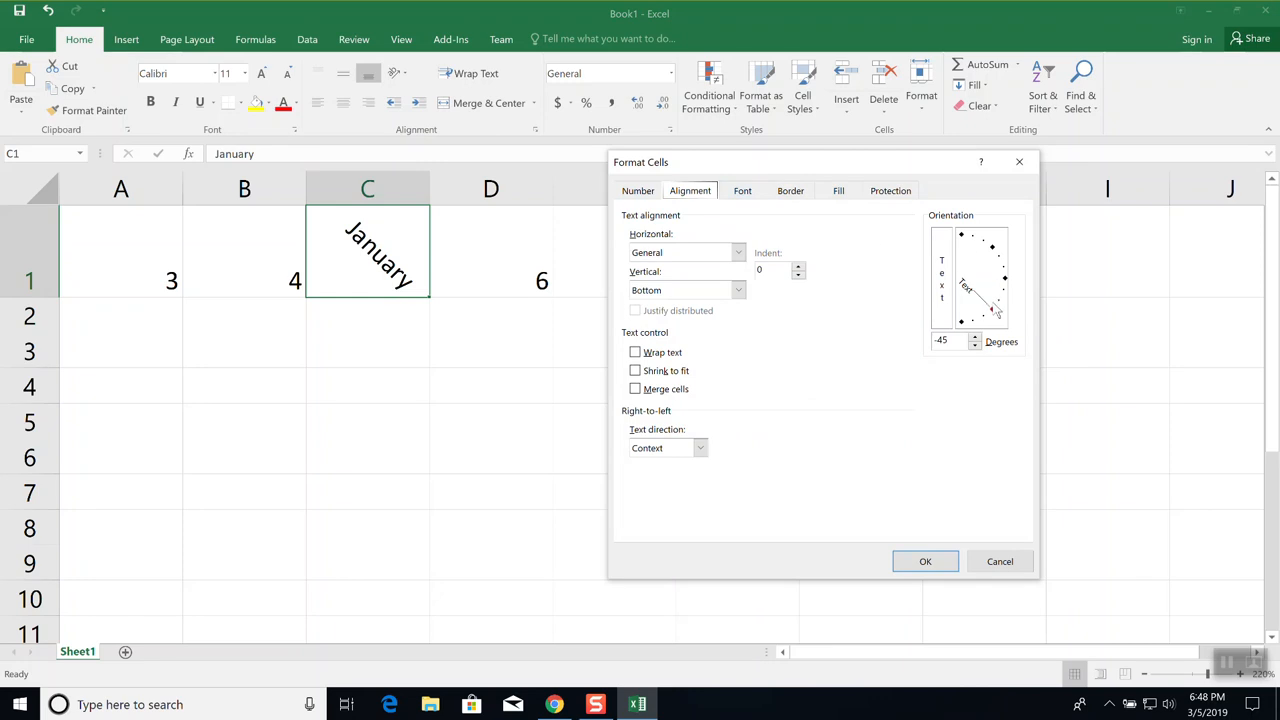
click(974, 345)
click(946, 561)
key(alt+Tab)
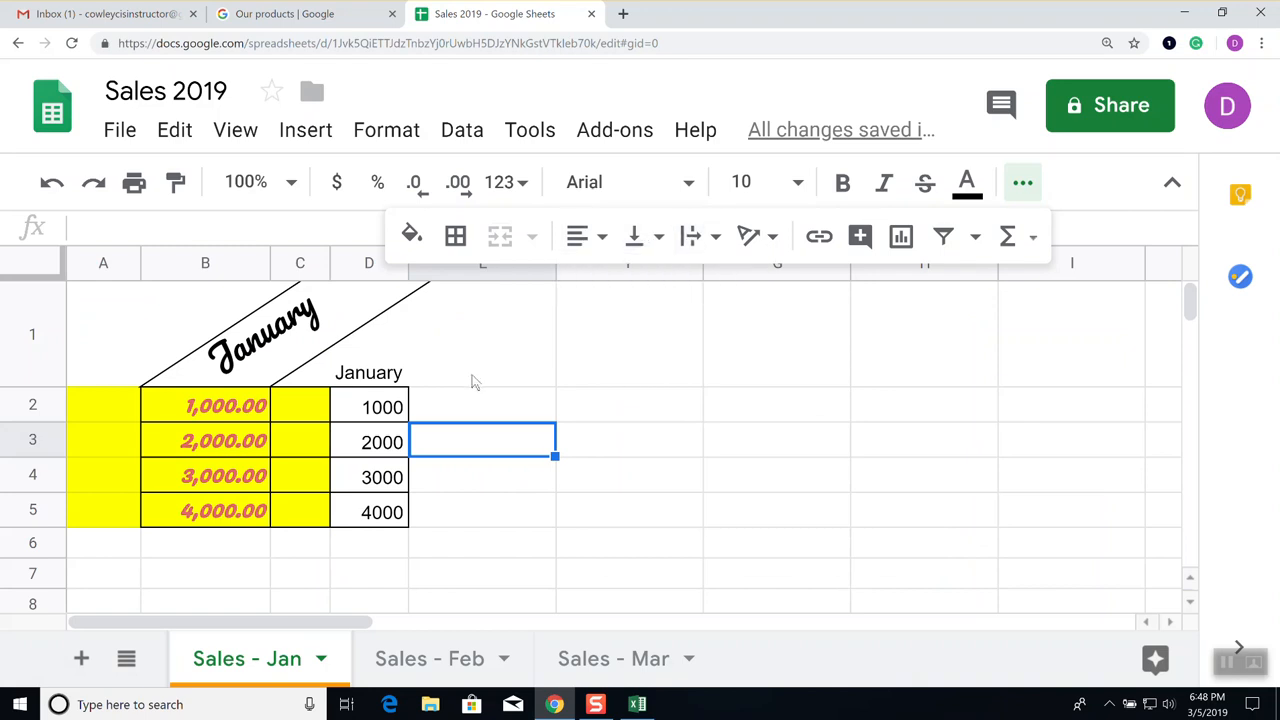
click(607, 374)
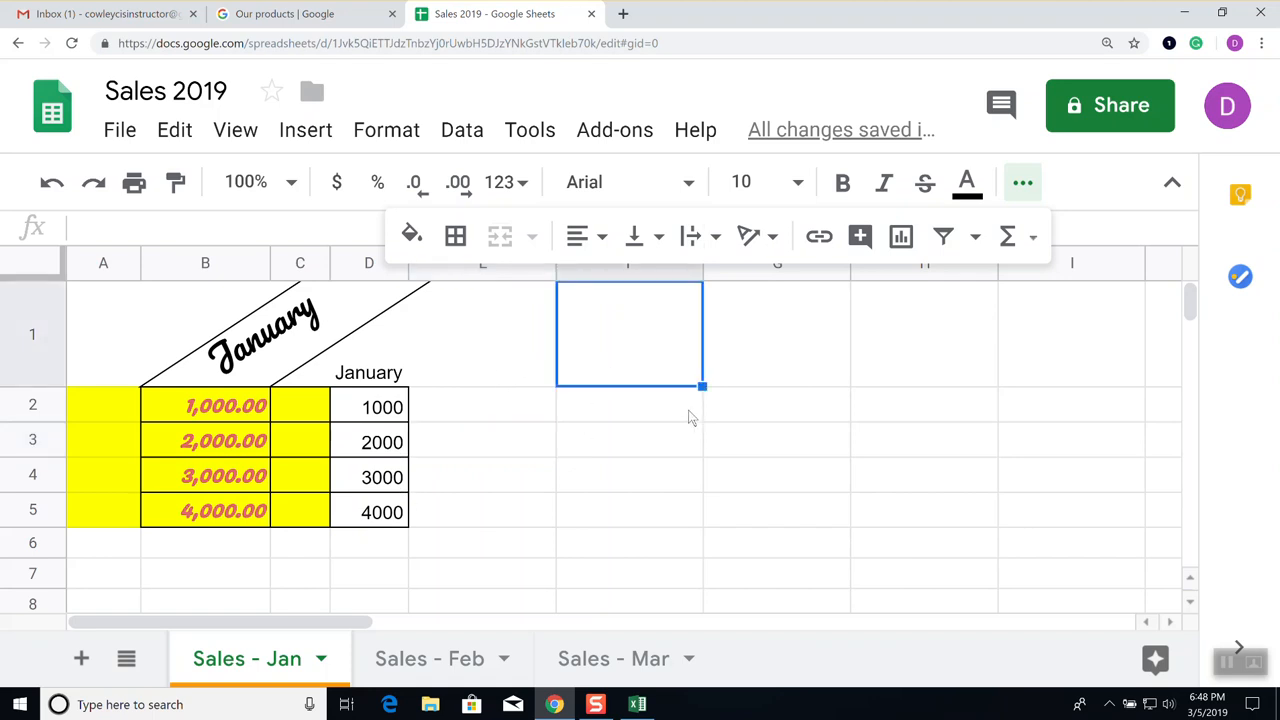
text(Thi)
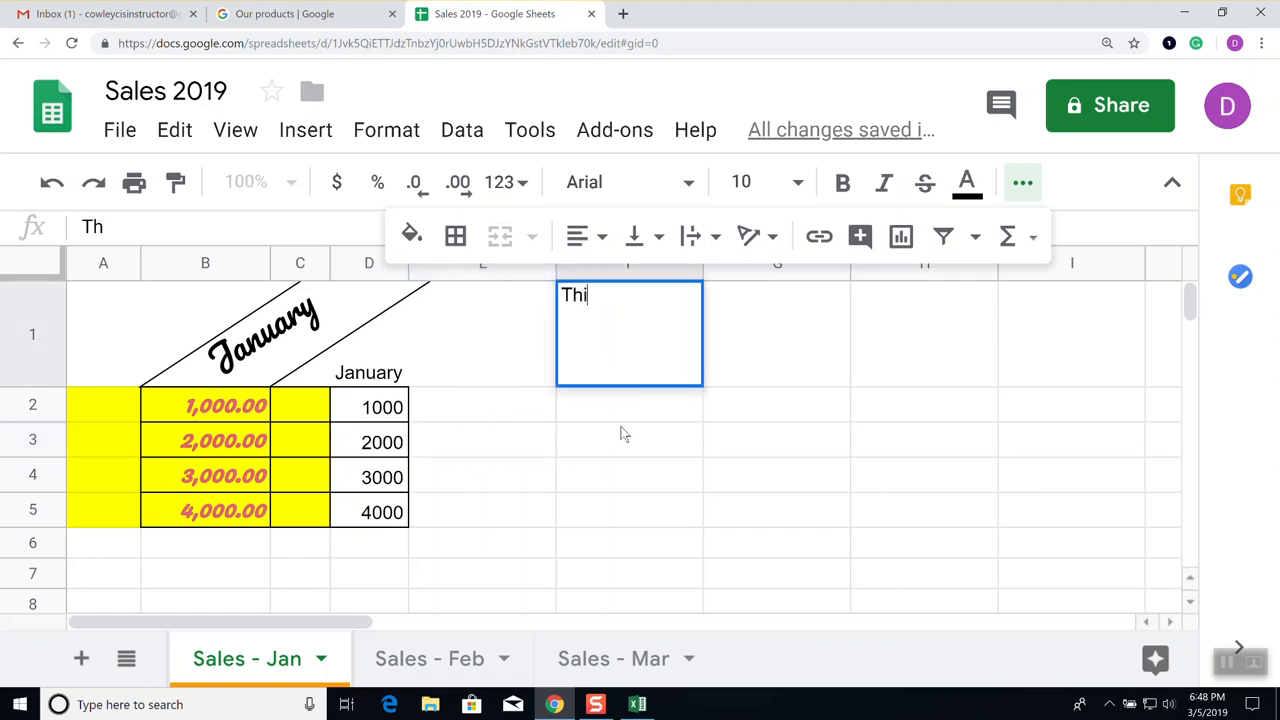
text(s is my doc)
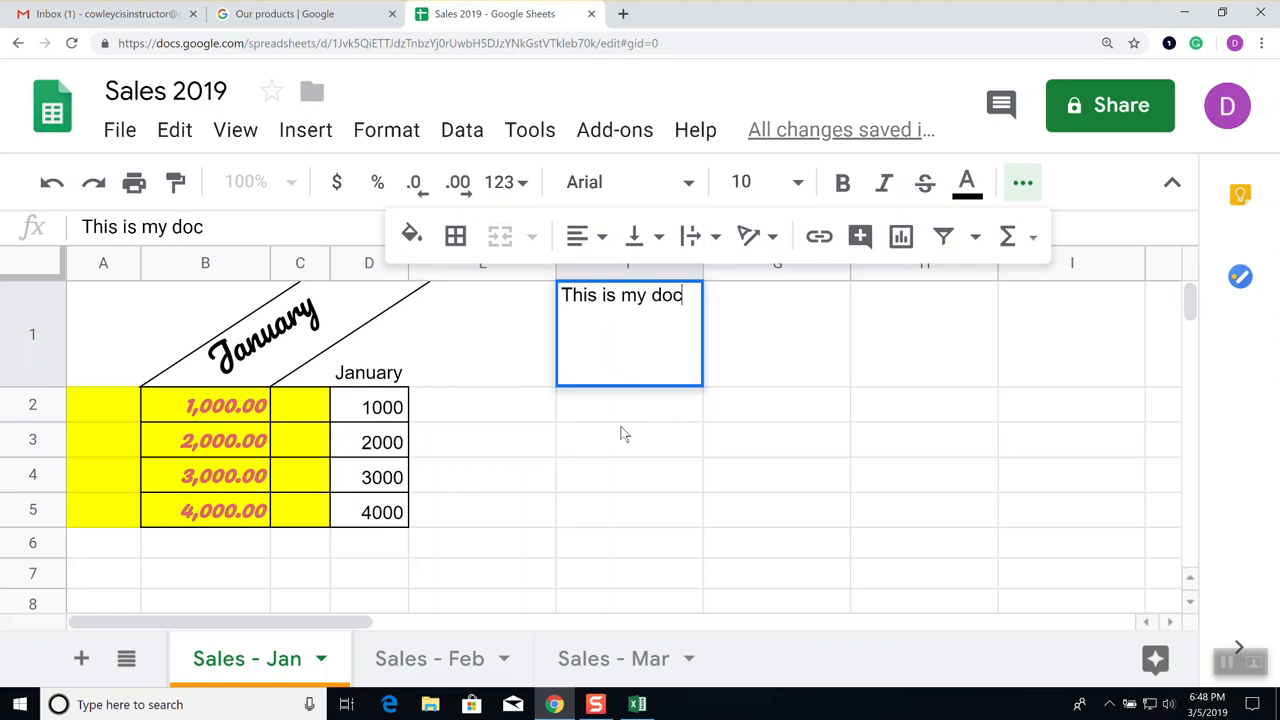
text(uments.  It is)
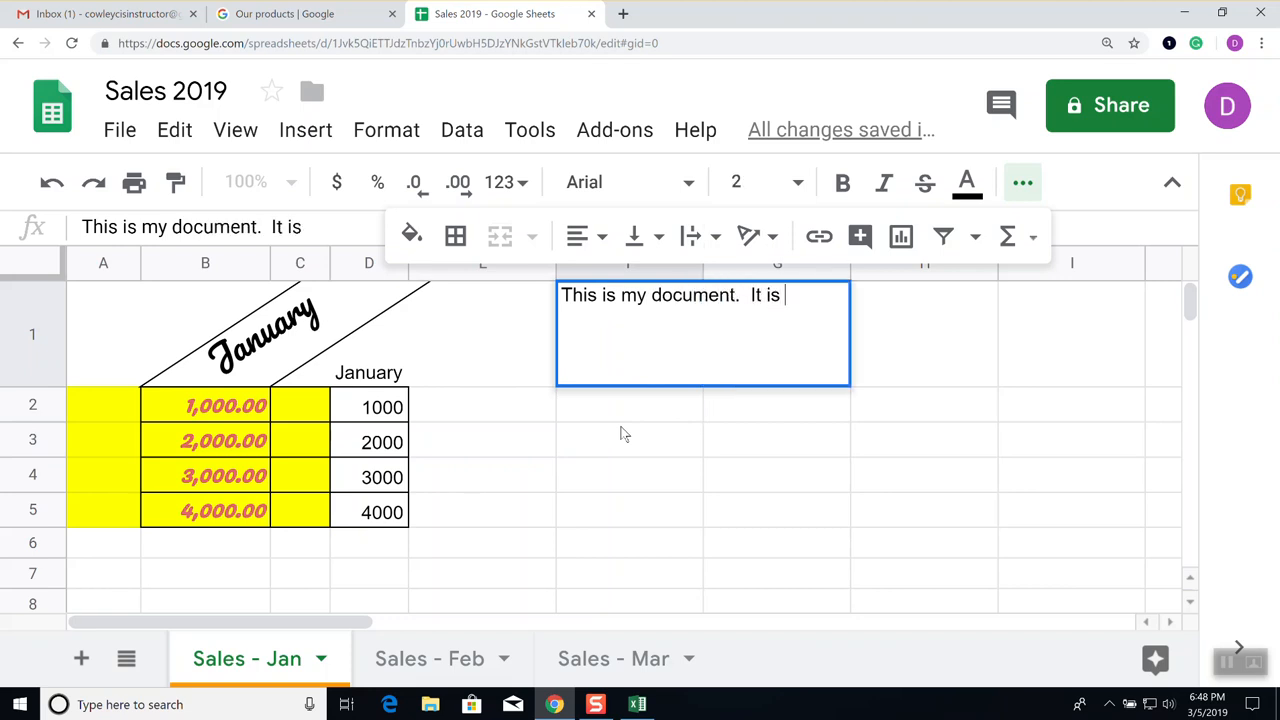
text( well done and took awhile)
key(Return)
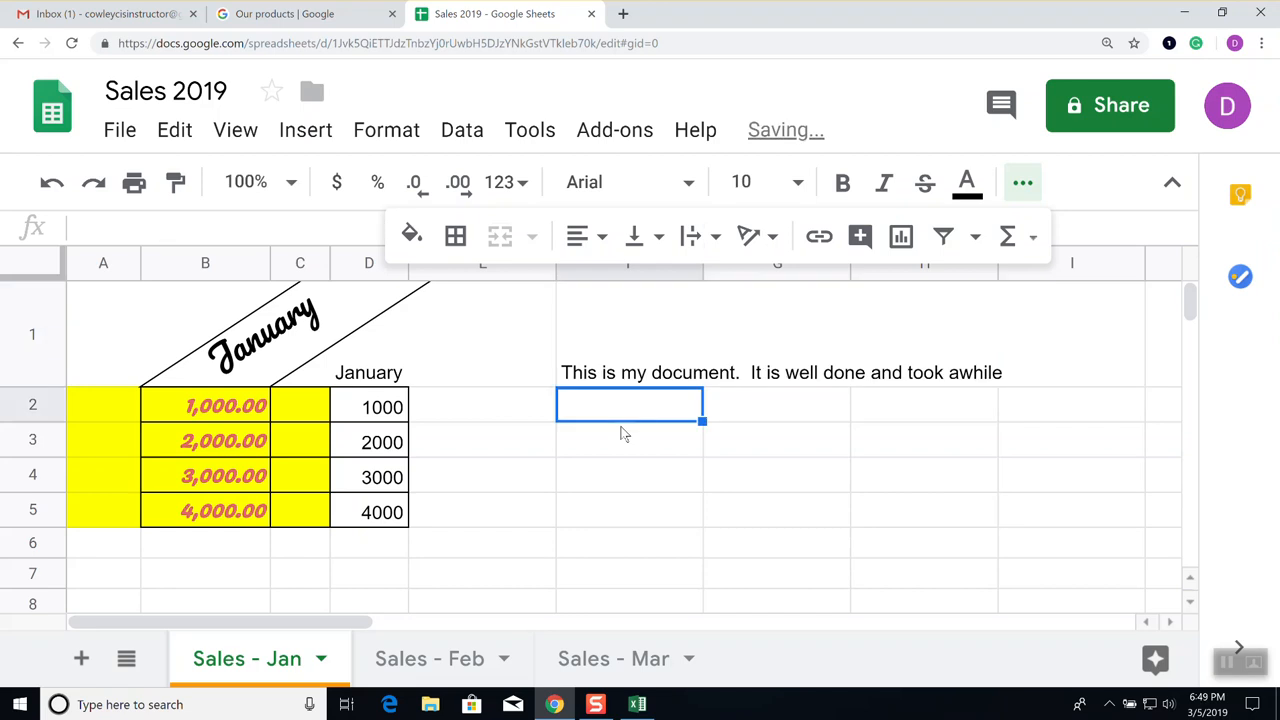
click(837, 487)
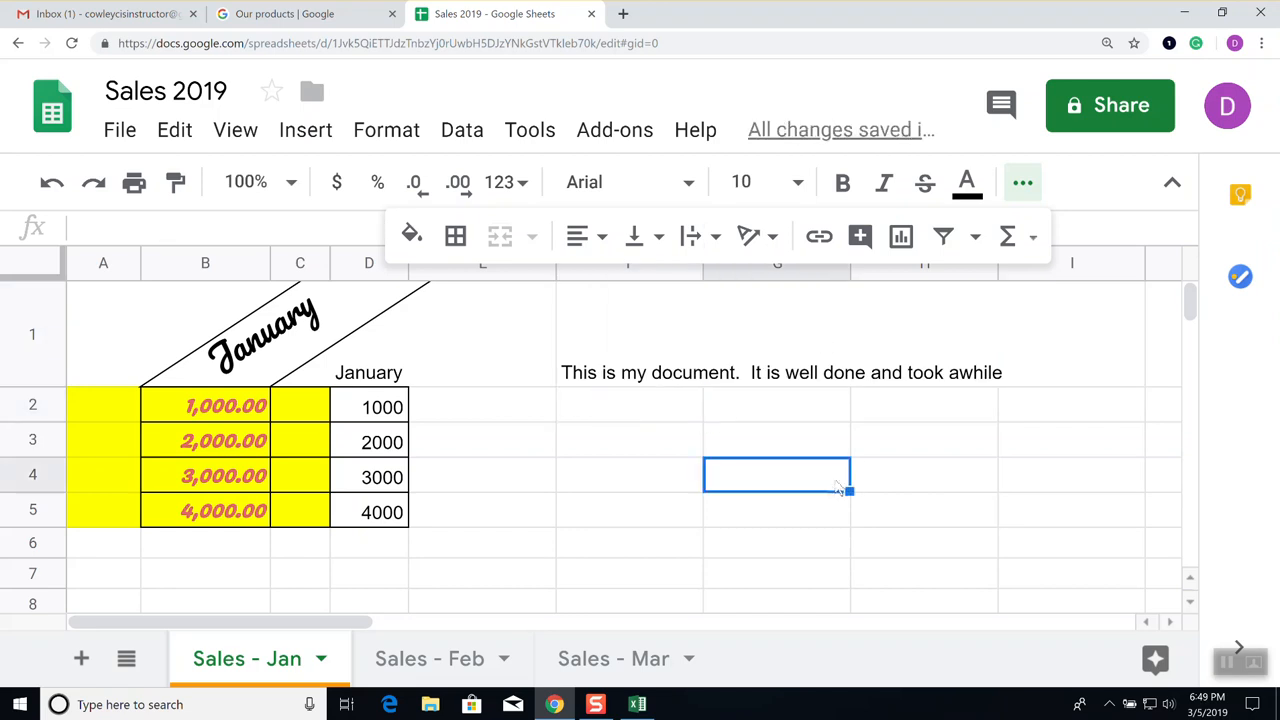
click(1022, 186)
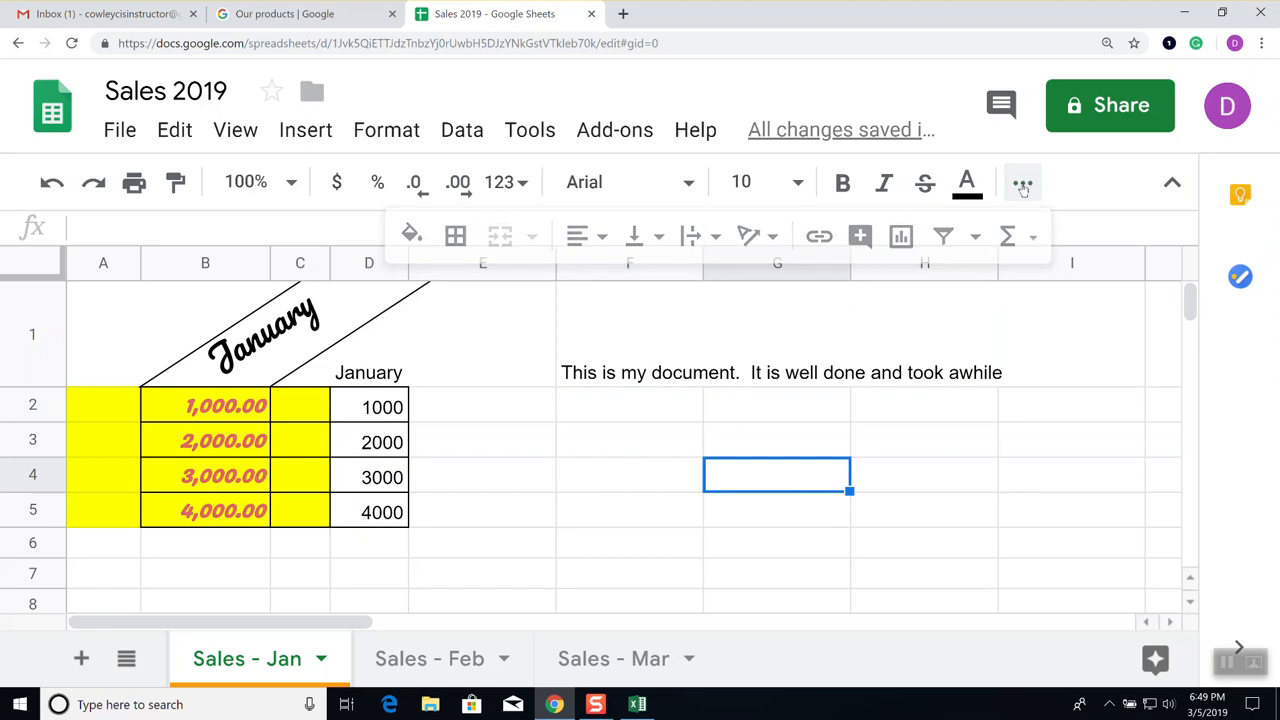
click(619, 374)
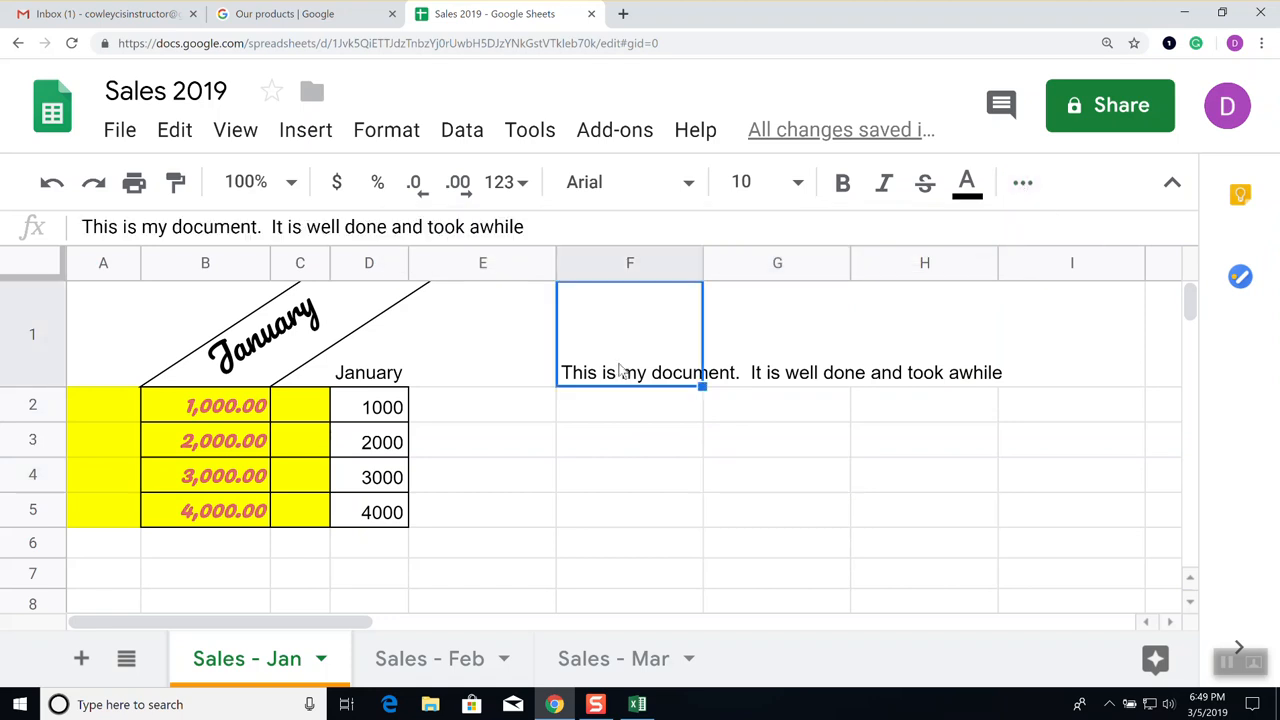
click(729, 363)
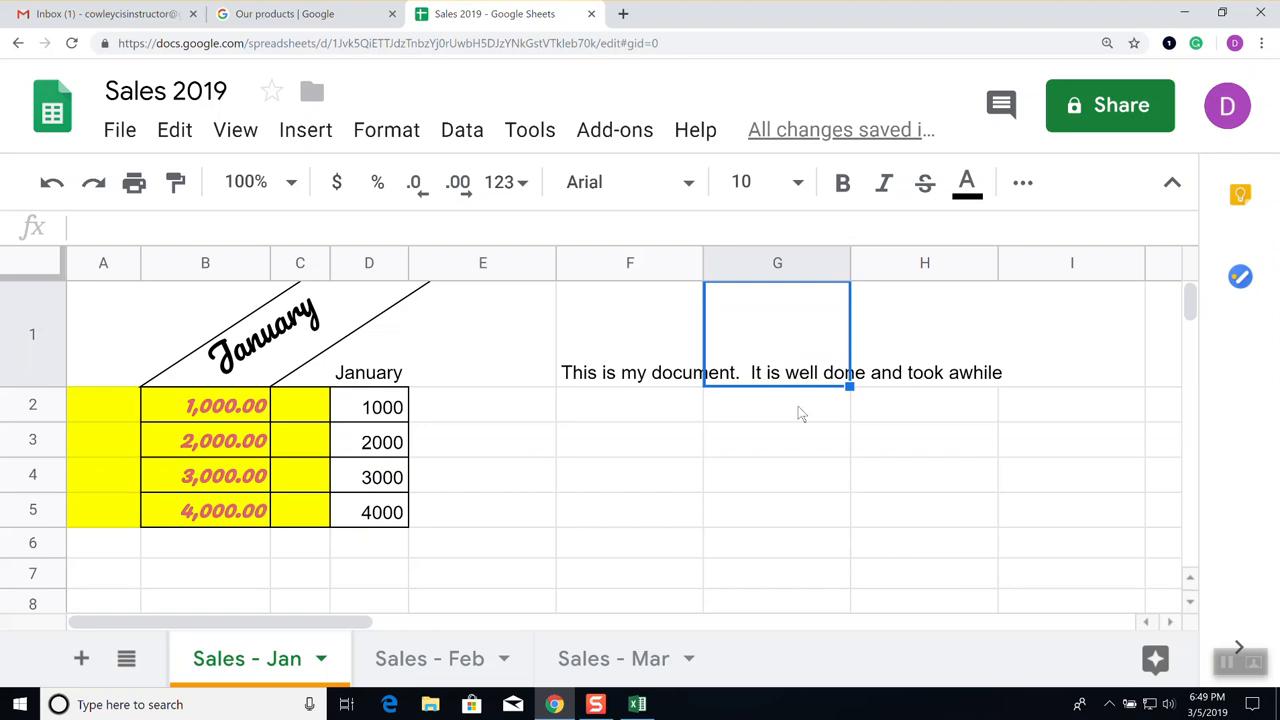
Enter 1000 in G1 and set F1's long note to Wrap text wrapping
text(1000)
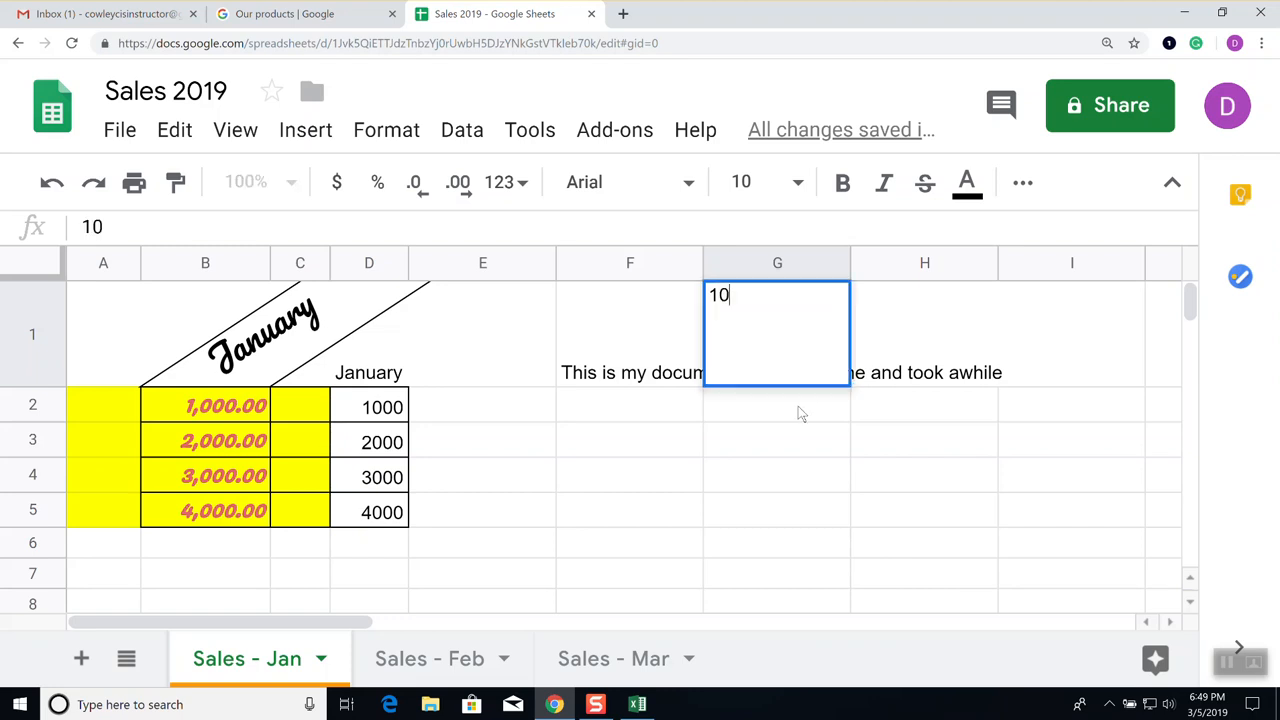
key(Return)
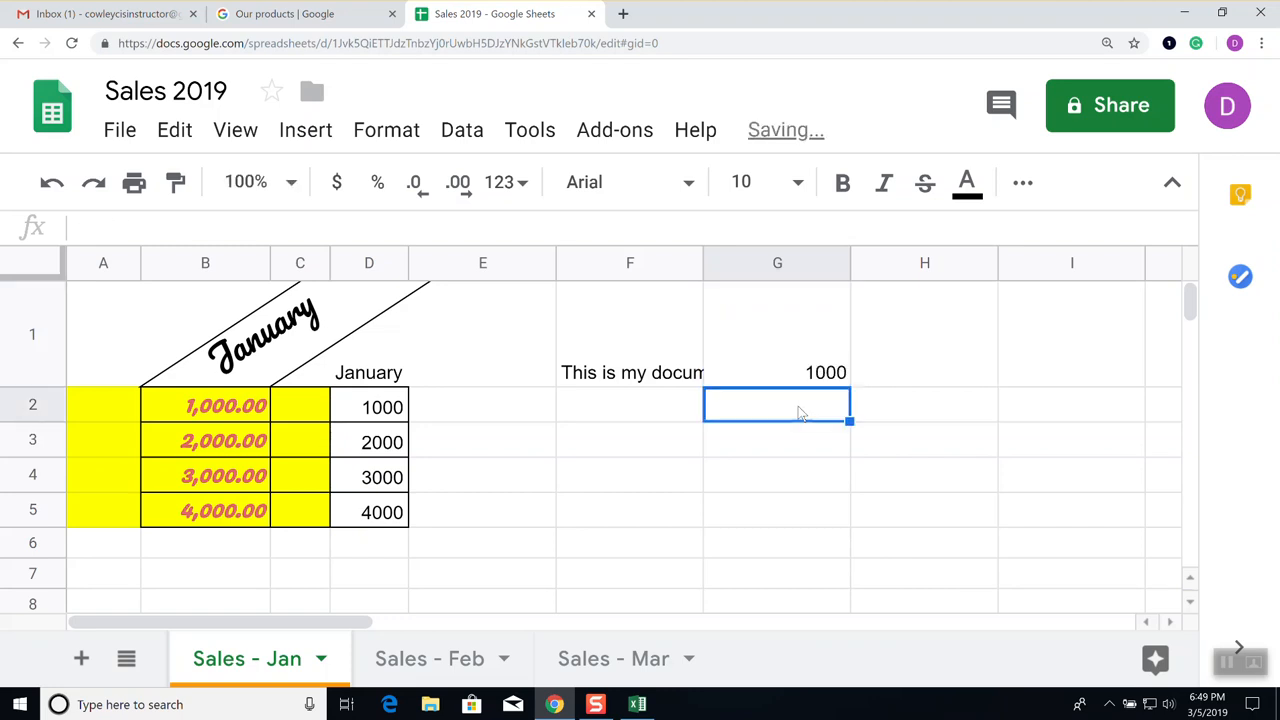
click(628, 366)
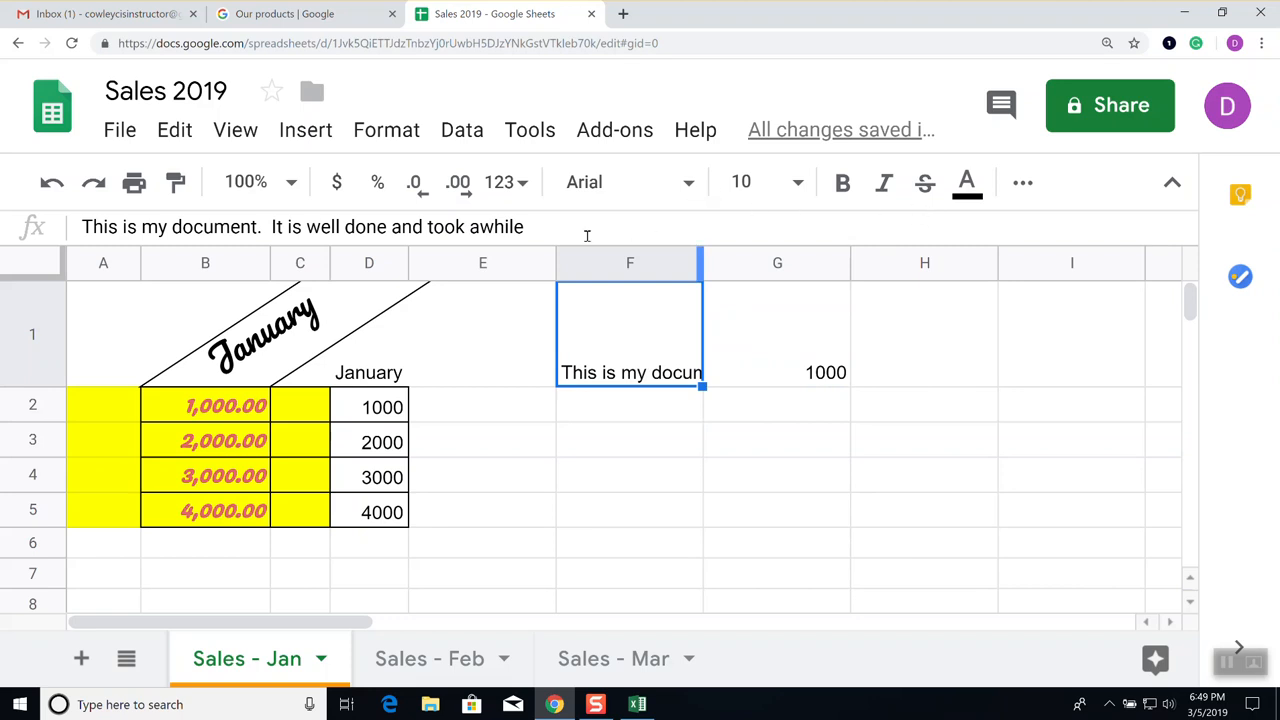
click(1022, 182)
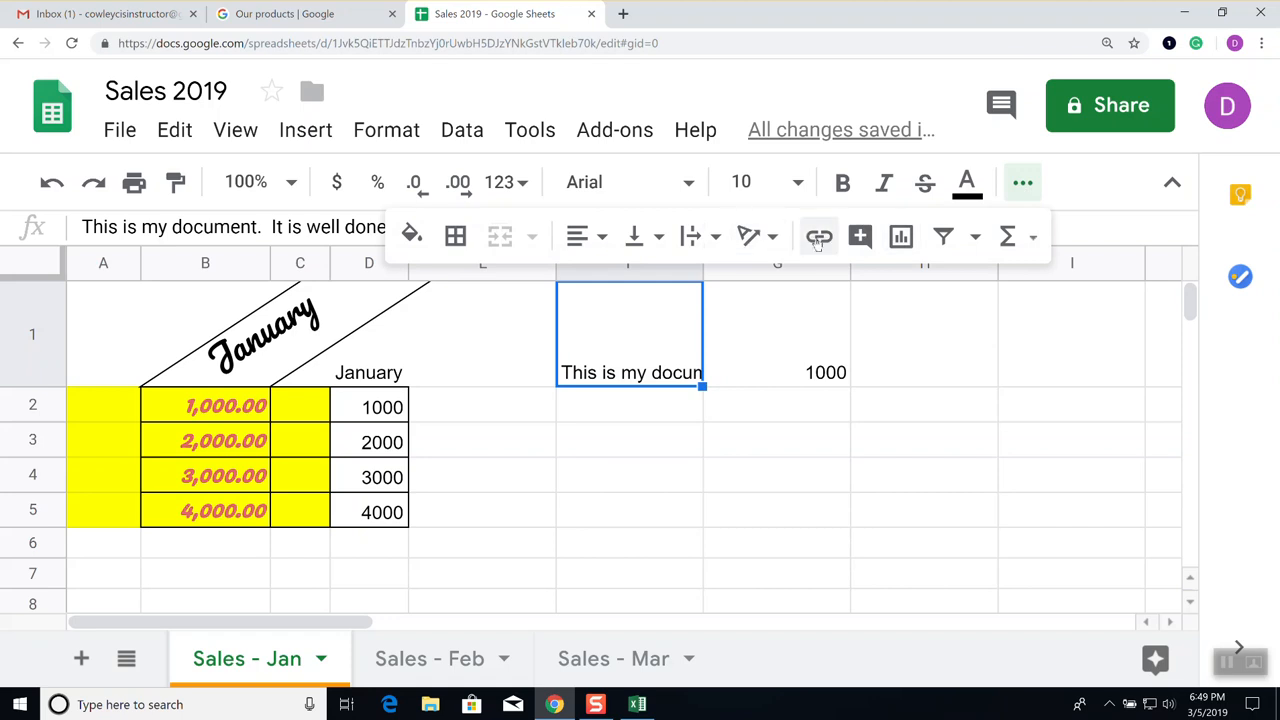
click(716, 240)
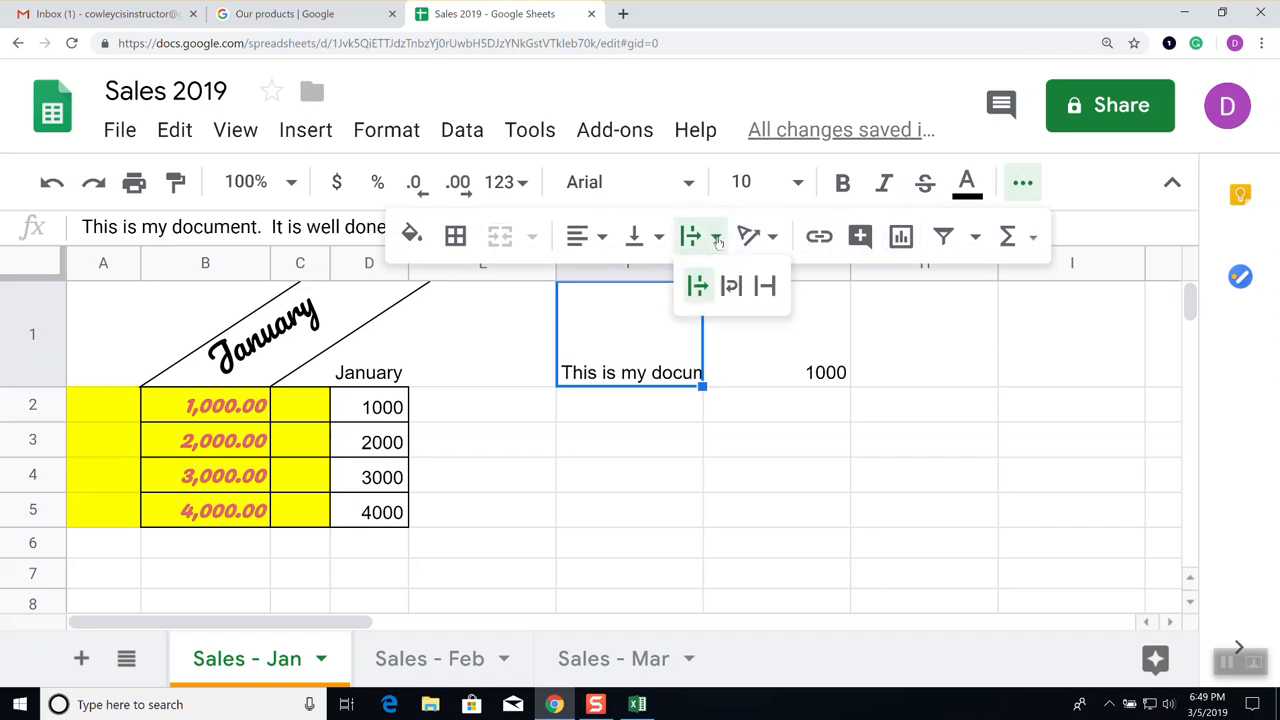
click(733, 288)
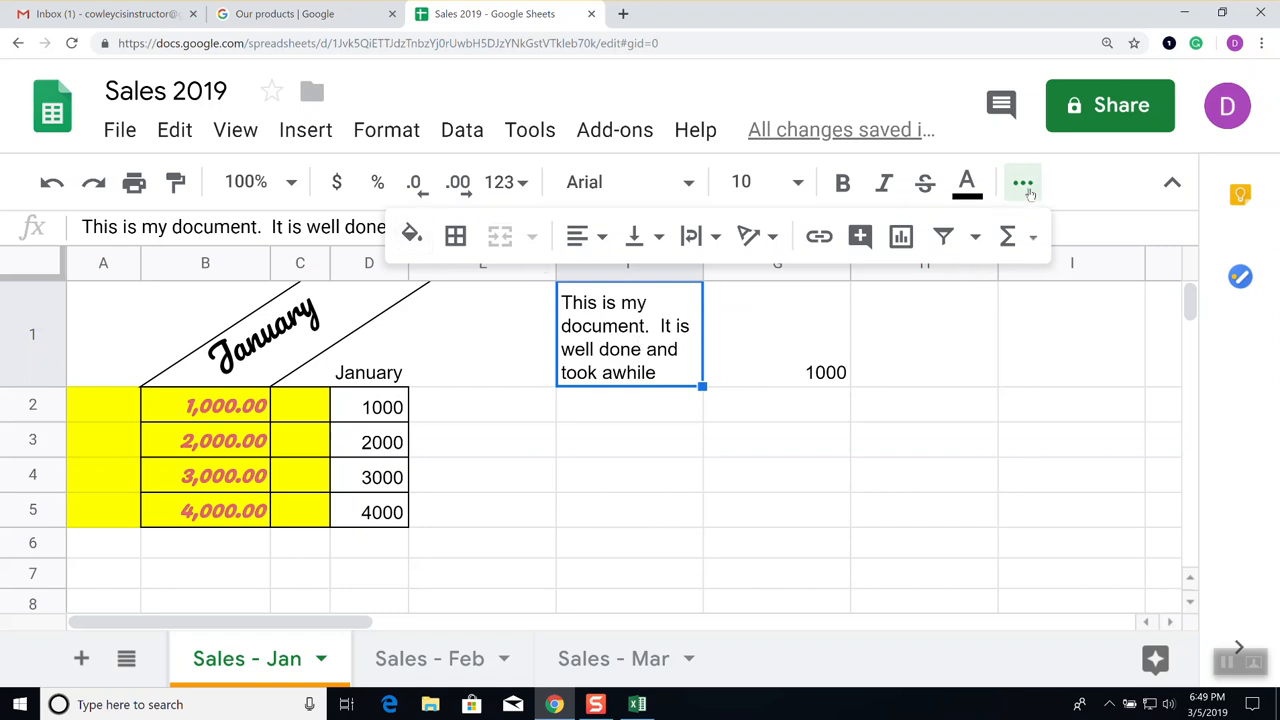
Replace the space after 'This' in F1 with a long filler character string
click(116, 226)
key(Delete)
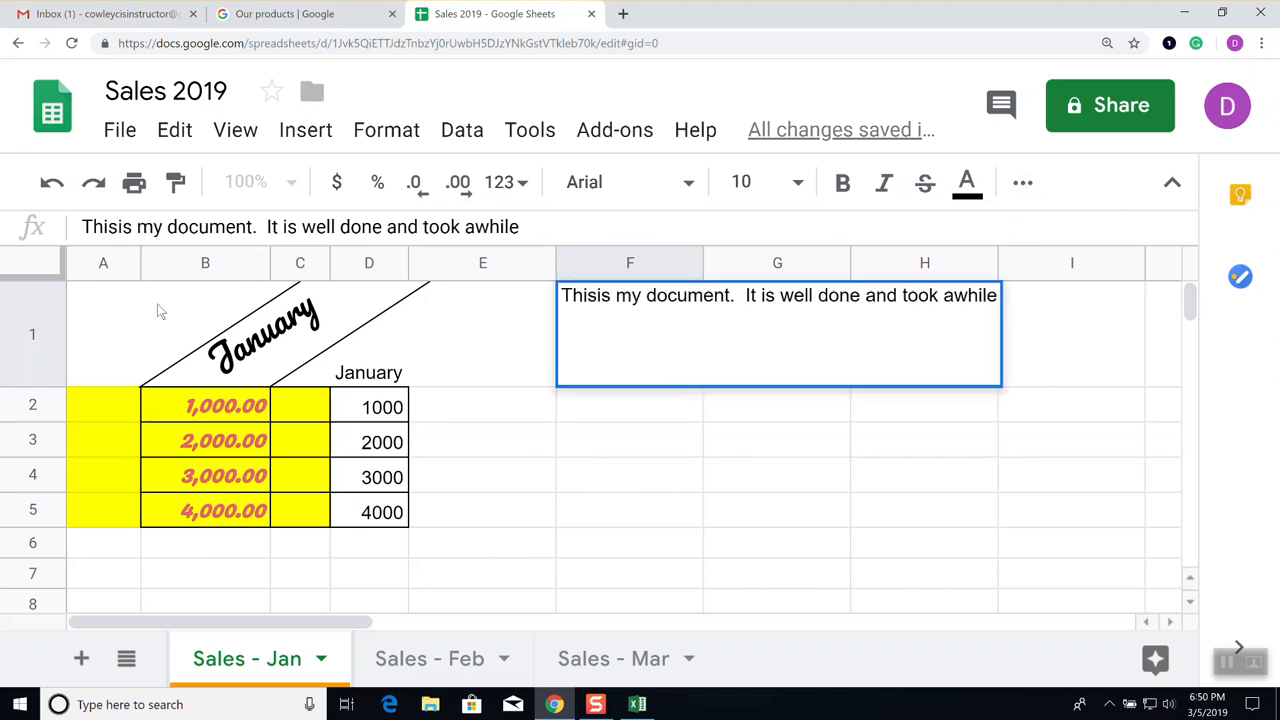
text(000)
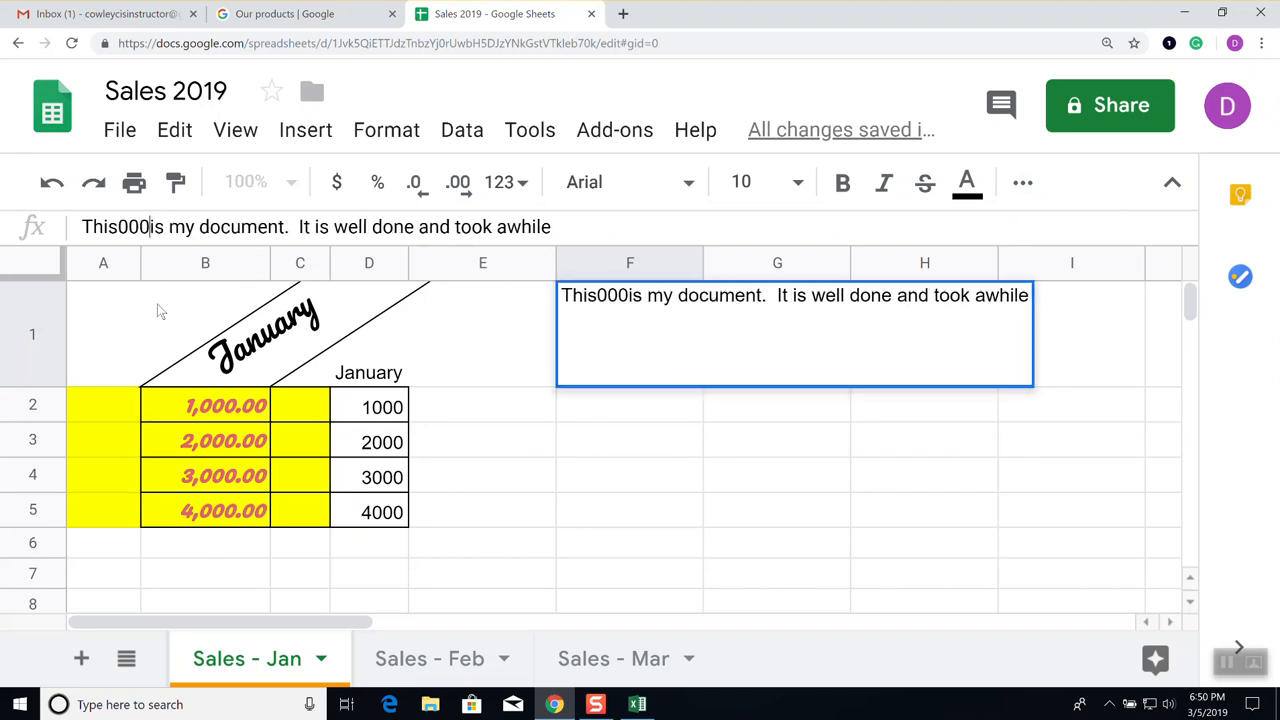
text(djfkdjfkdjfijij3ij3ij3ij3)
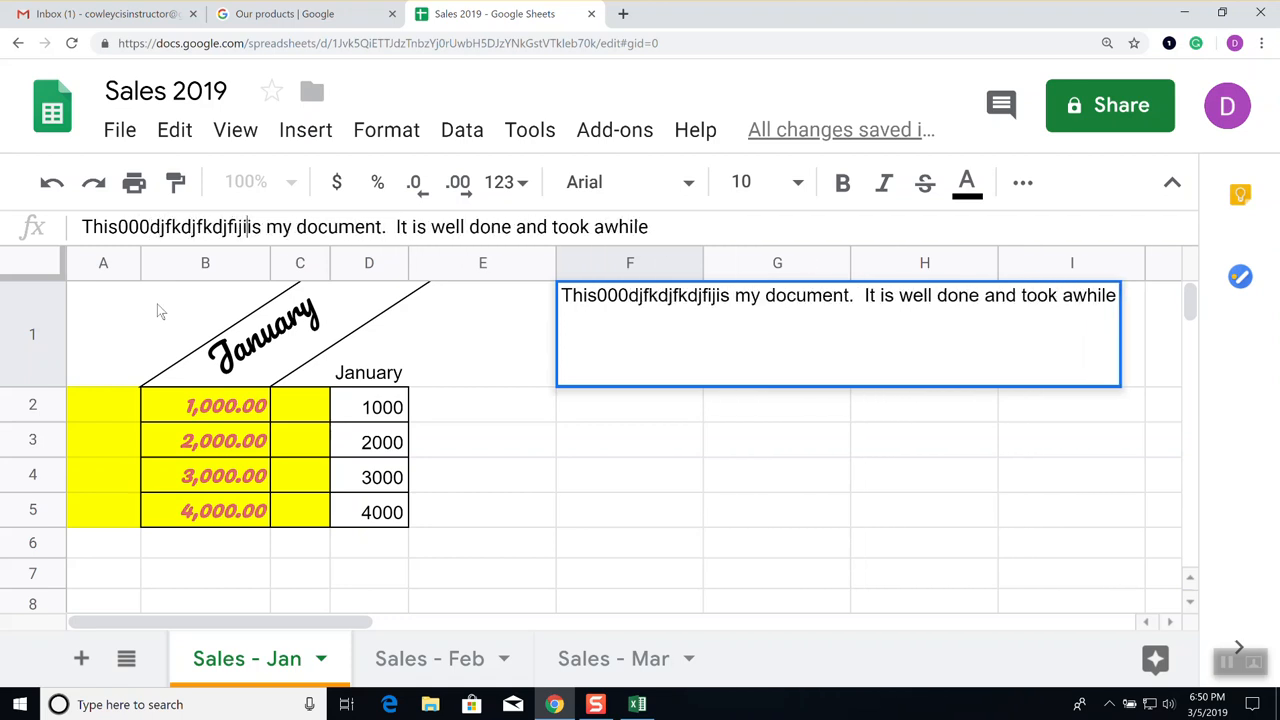
text(ij3ijfijdfidjfidjfdifjfijdfidjf)
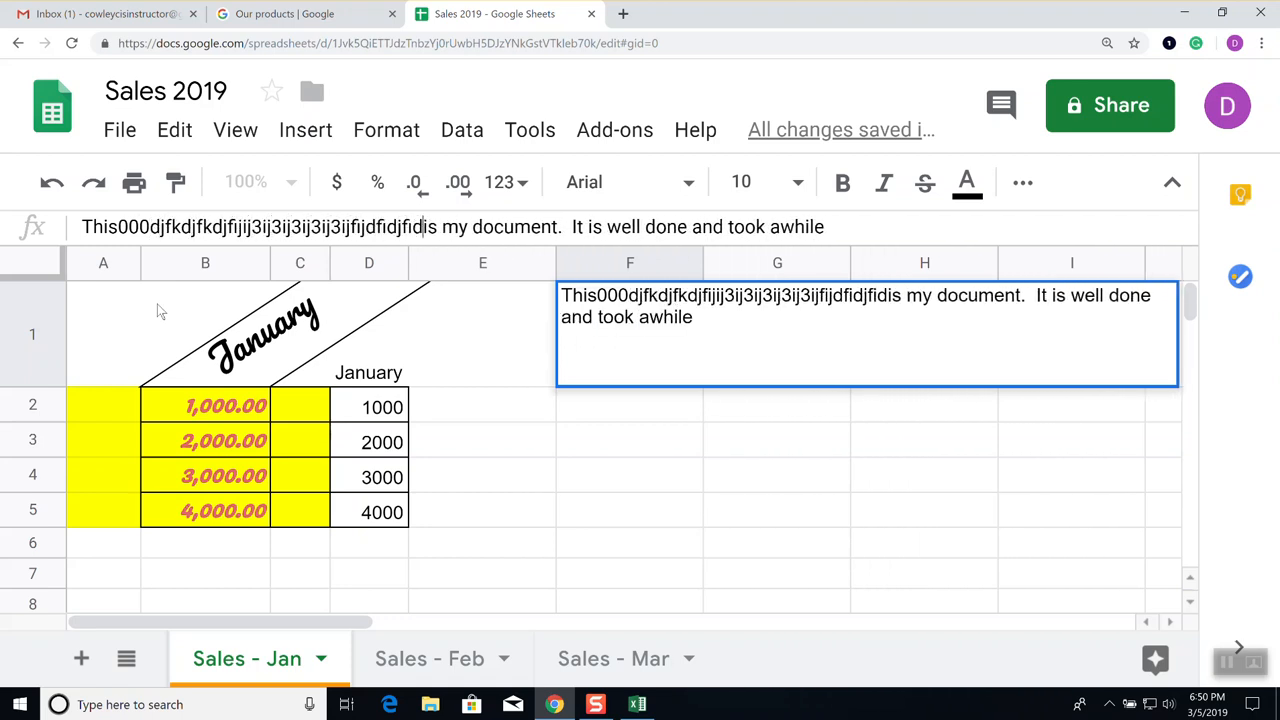
text(idfjidjf)
key(Return)
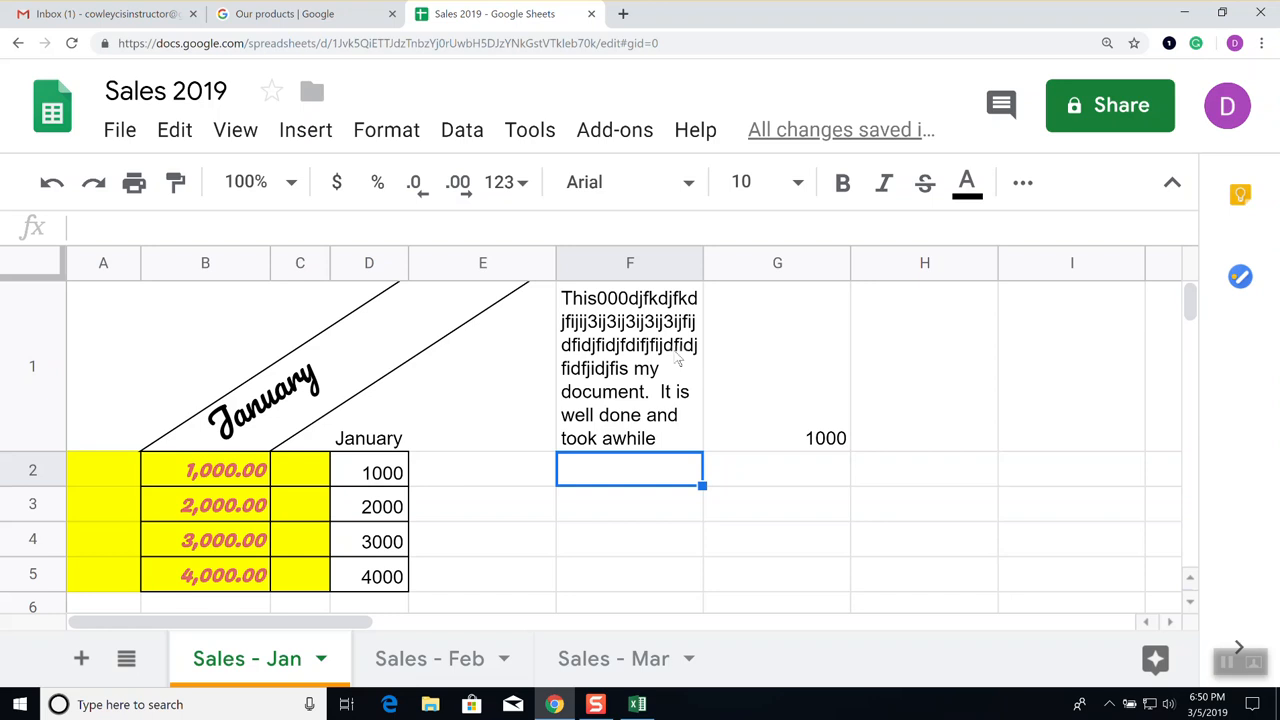
Copy the spreadsheet's web address from Chrome's address bar and paste it into cell F2 as a link
click(646, 46)
right_click(646, 50)
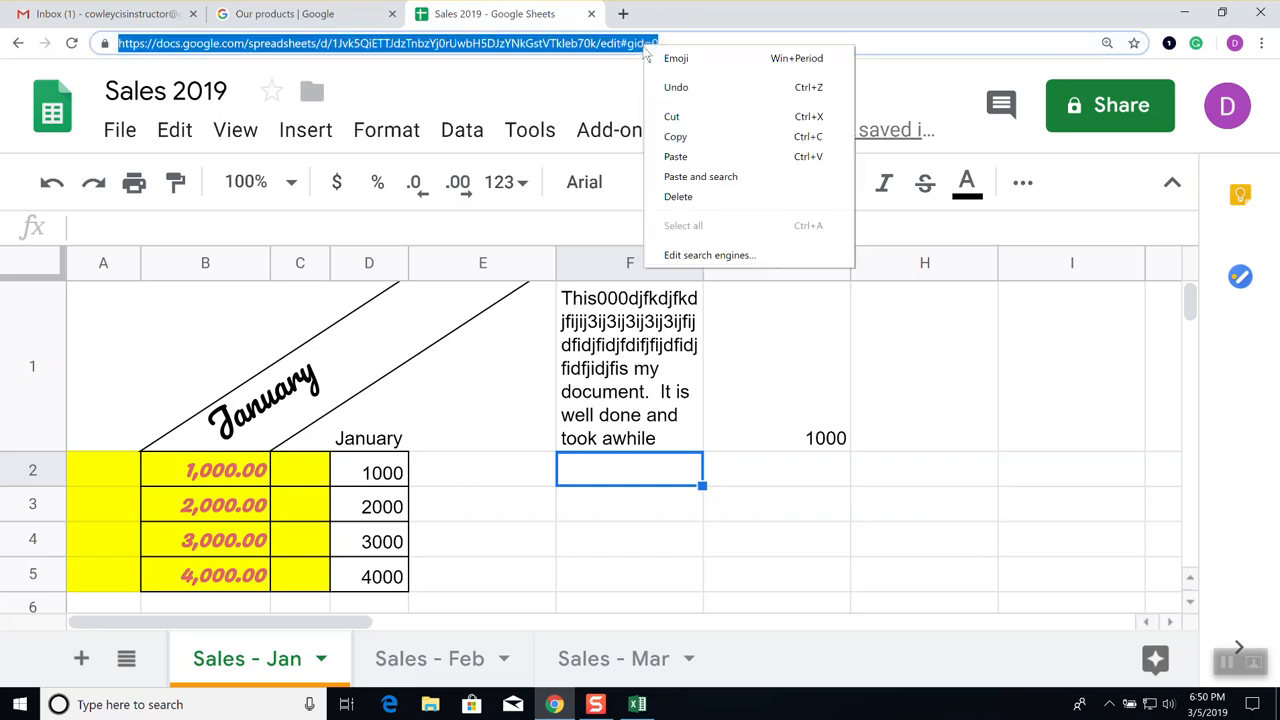
click(684, 137)
click(676, 525)
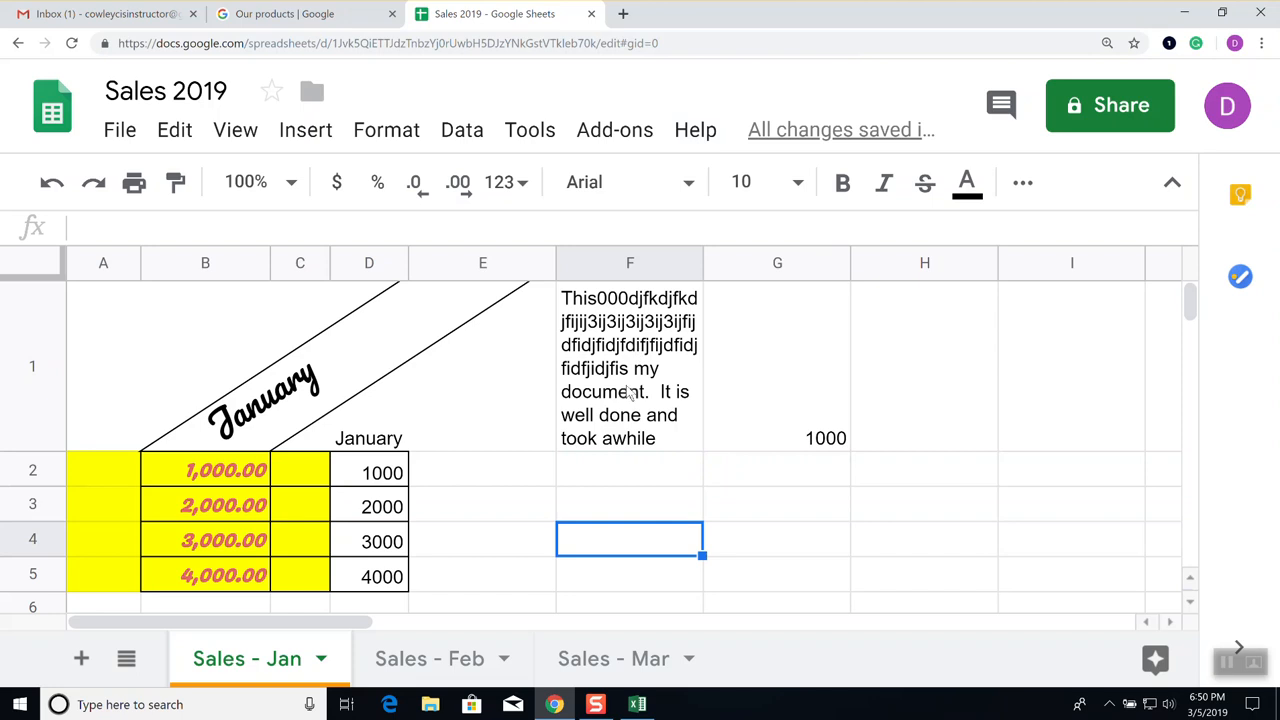
click(630, 474)
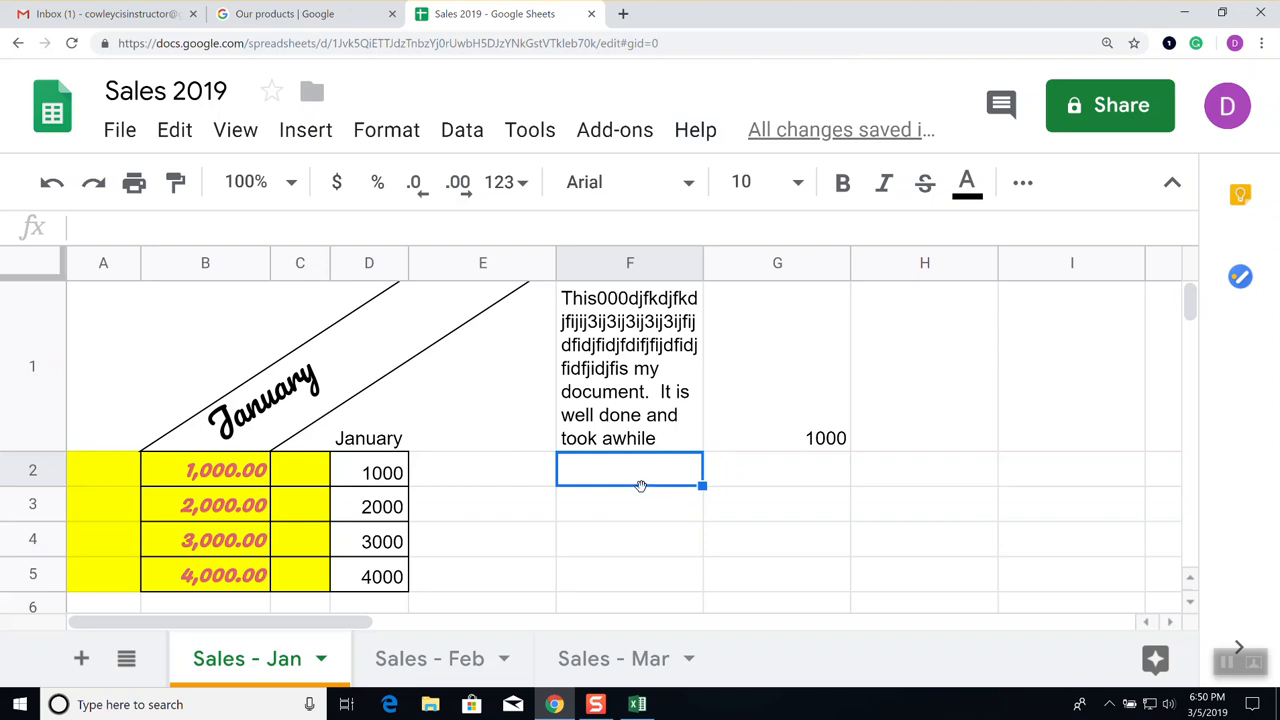
key(ctrl+v)
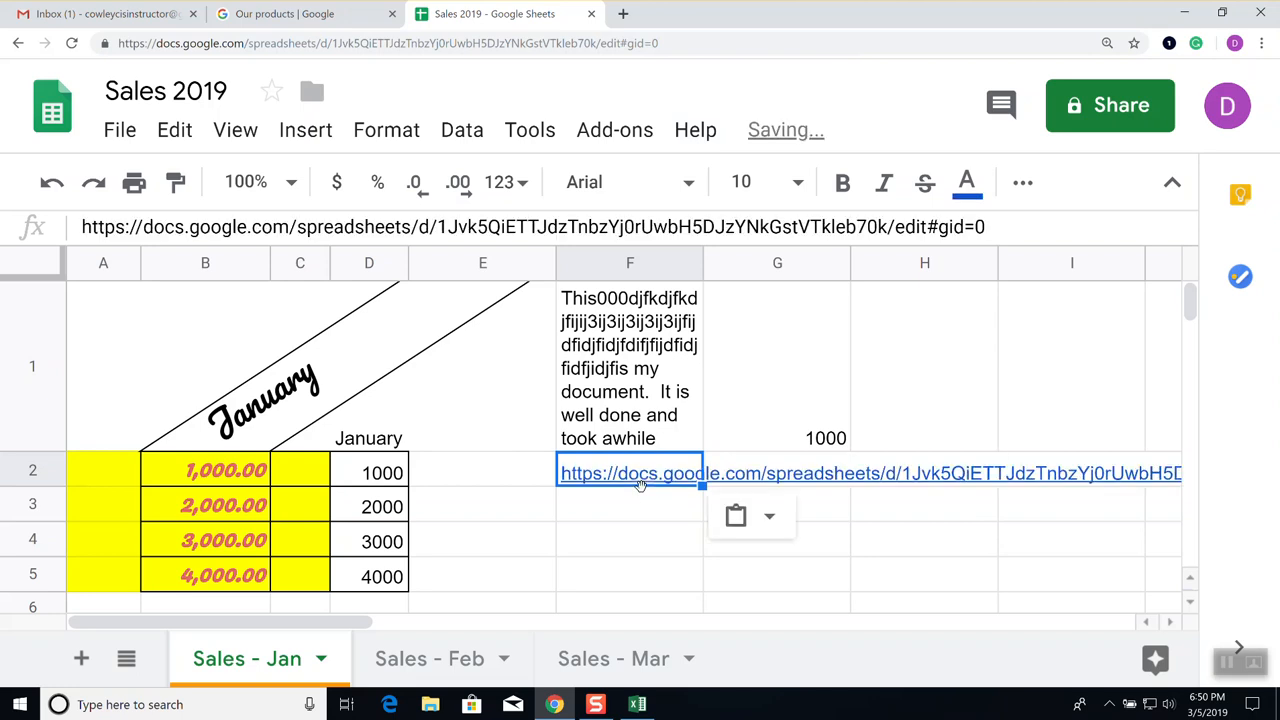
double_click(640, 483)
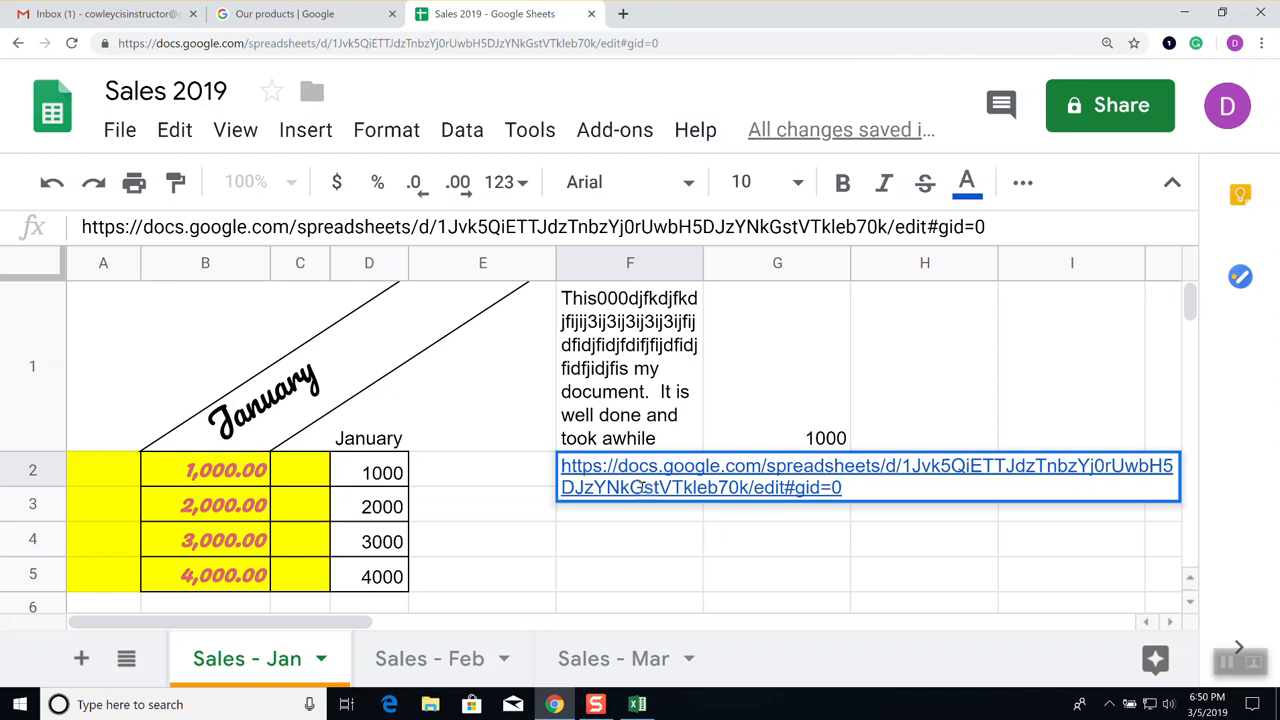
click(649, 556)
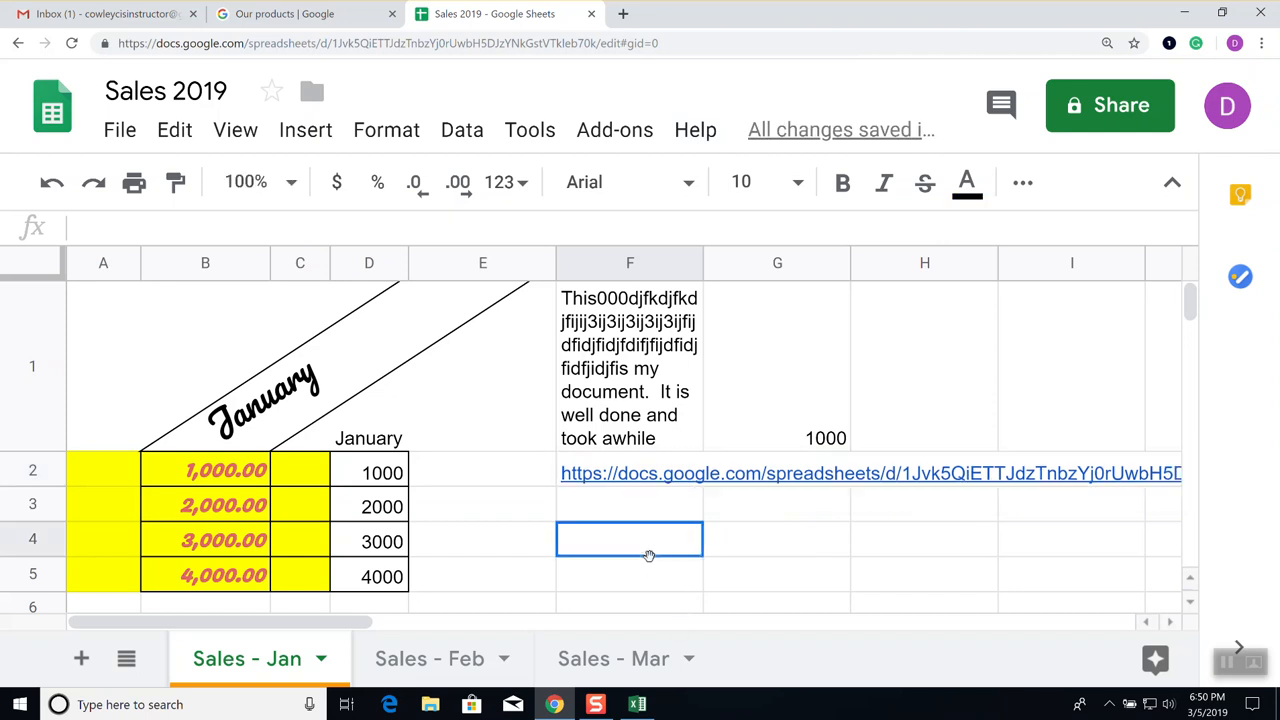
click(622, 368)
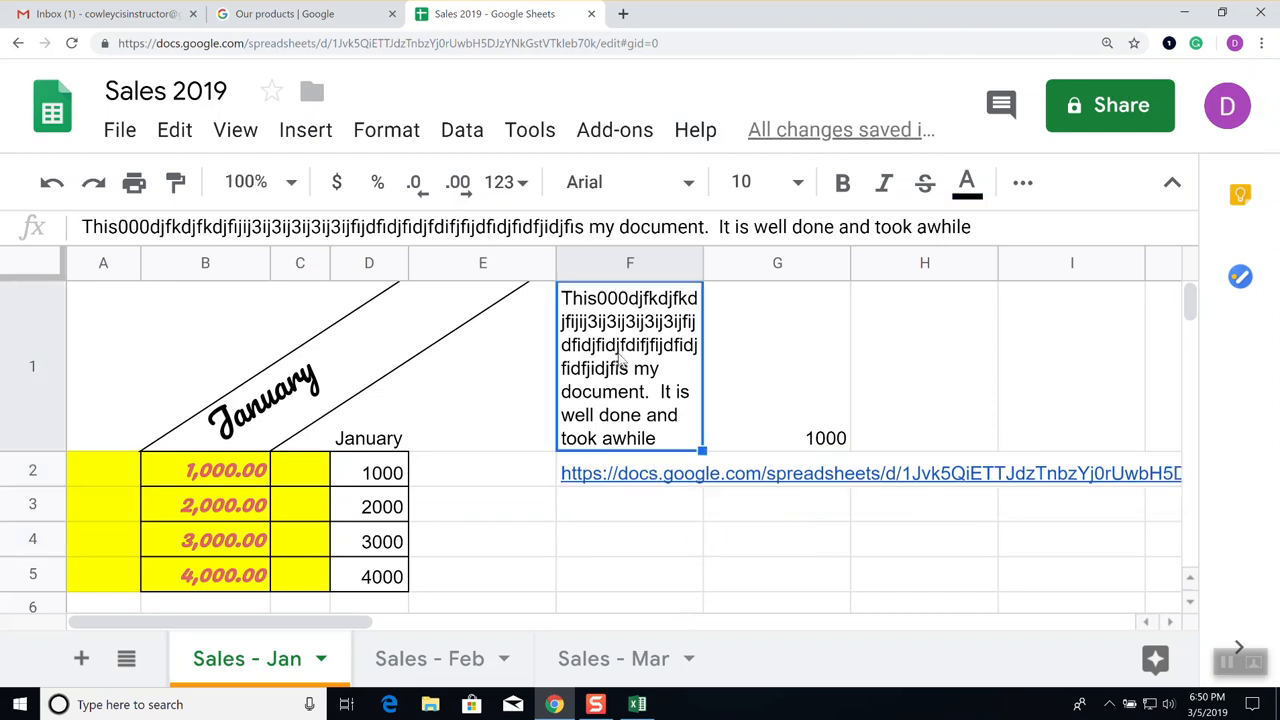
Copy F1's wrap formatting onto the F2 link with Paint format
click(175, 182)
click(680, 495)
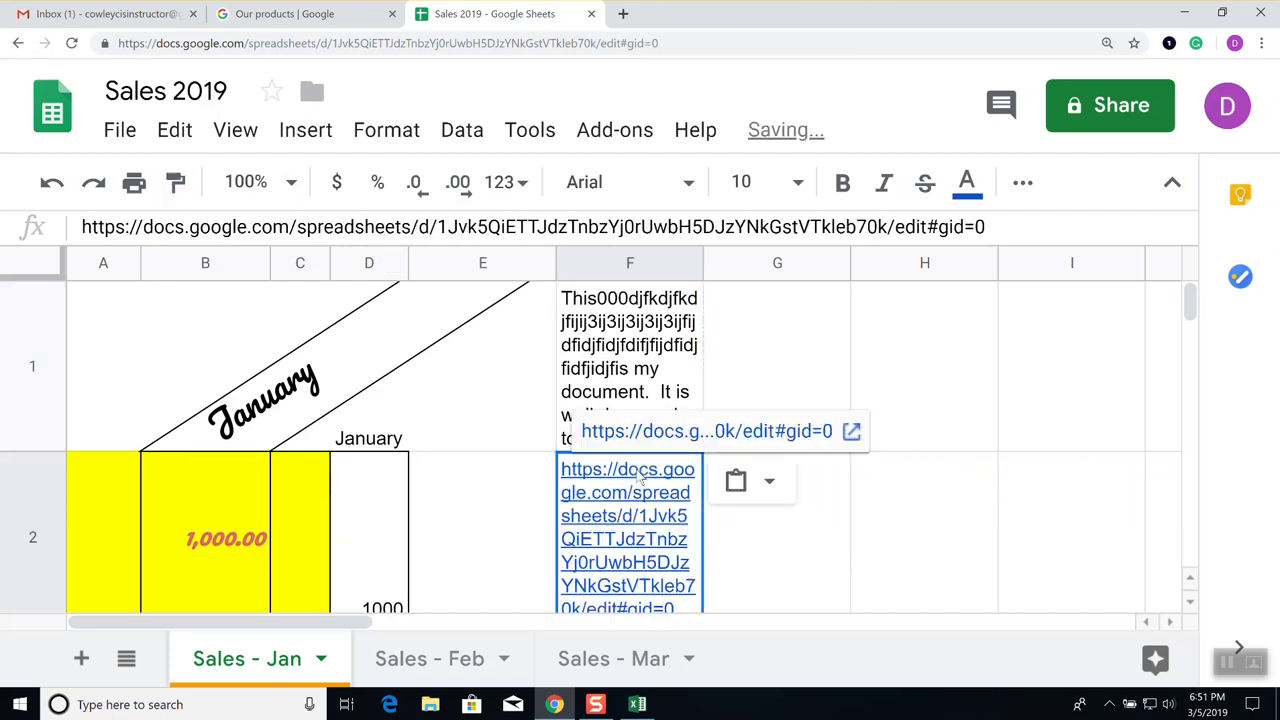
click(857, 584)
scroll(858, 585, down, 5)
scroll(860, 584, up, 5)
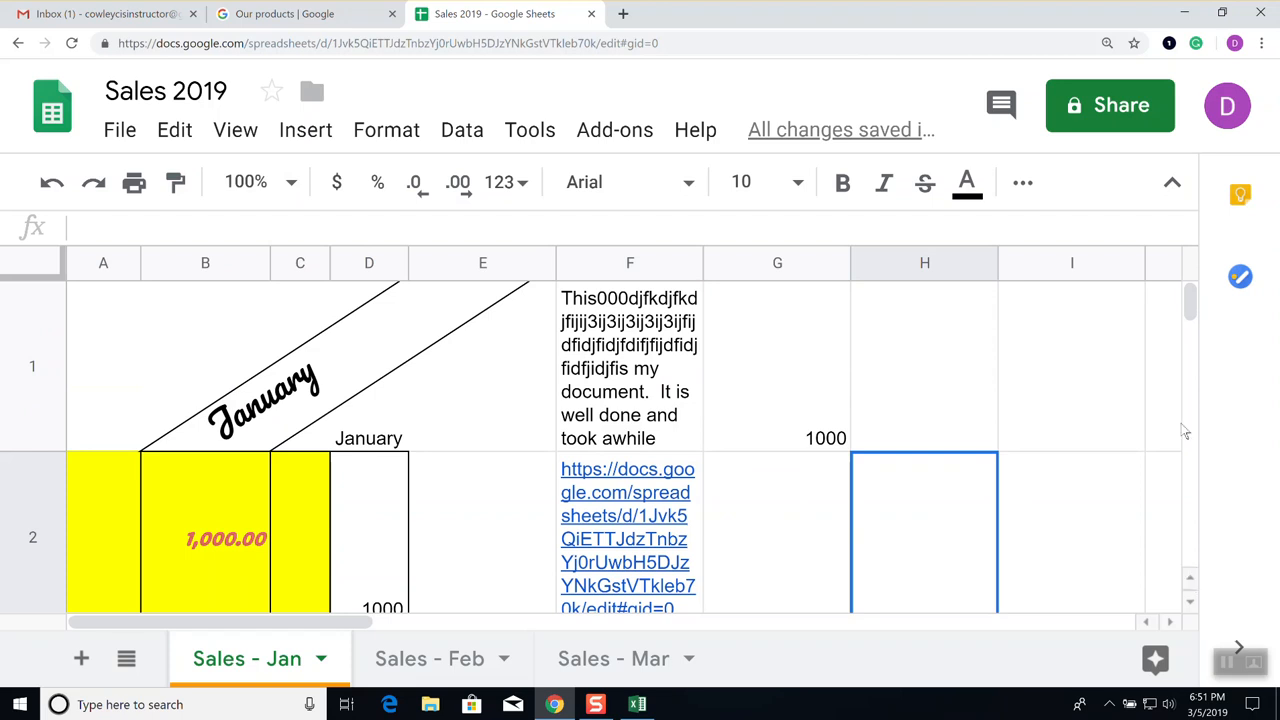
Widen column F so the note and link each wrap onto fewer lines
drag(1191, 305, 1191, 312)
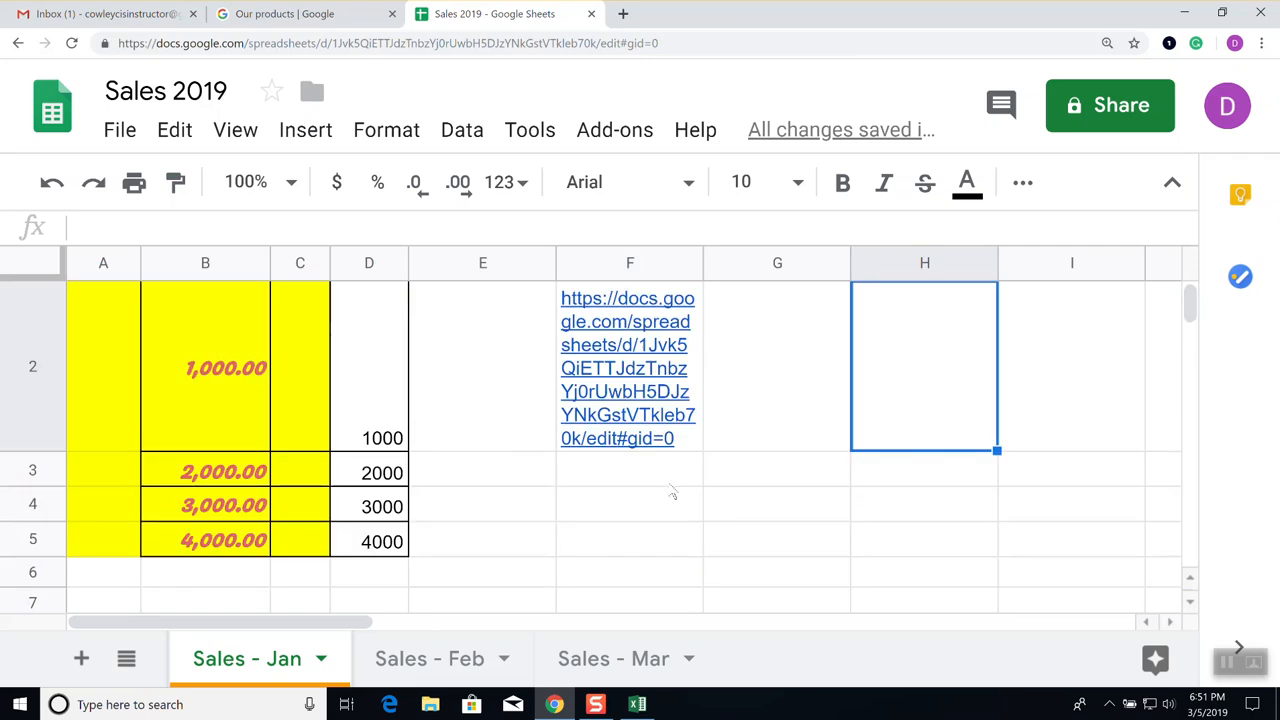
scroll(673, 493, up, 1)
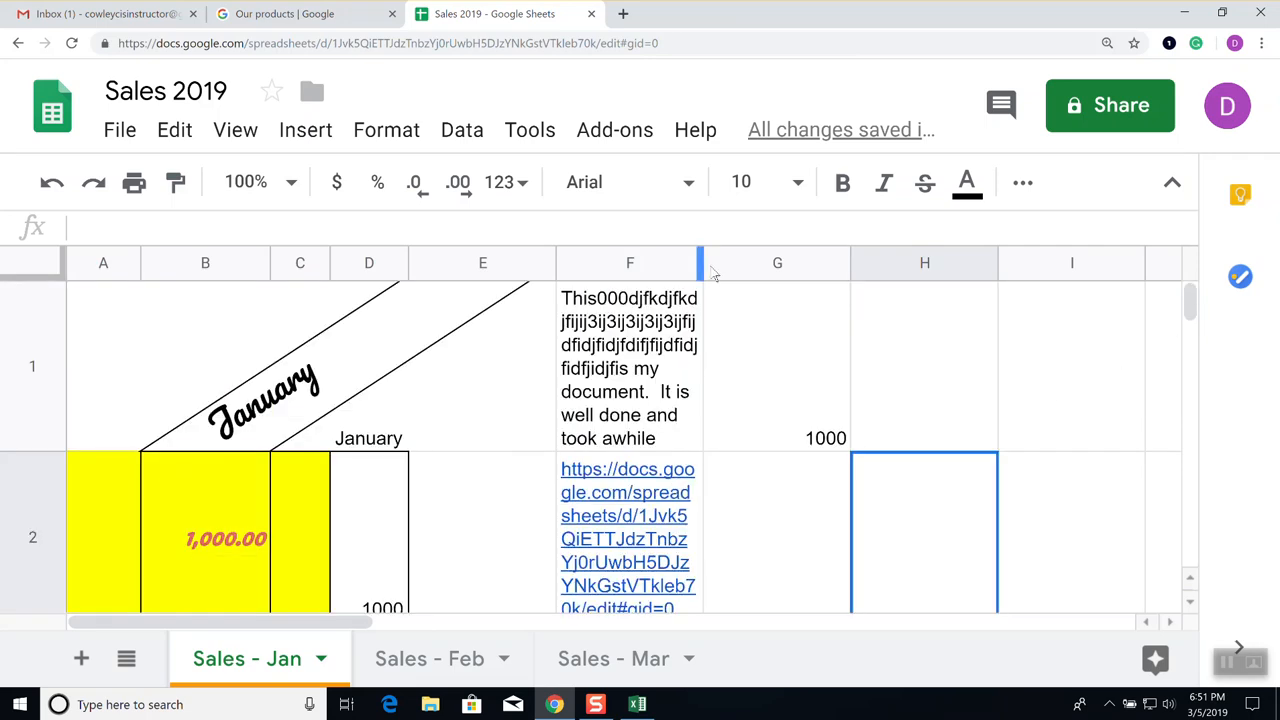
drag(707, 268, 881, 262)
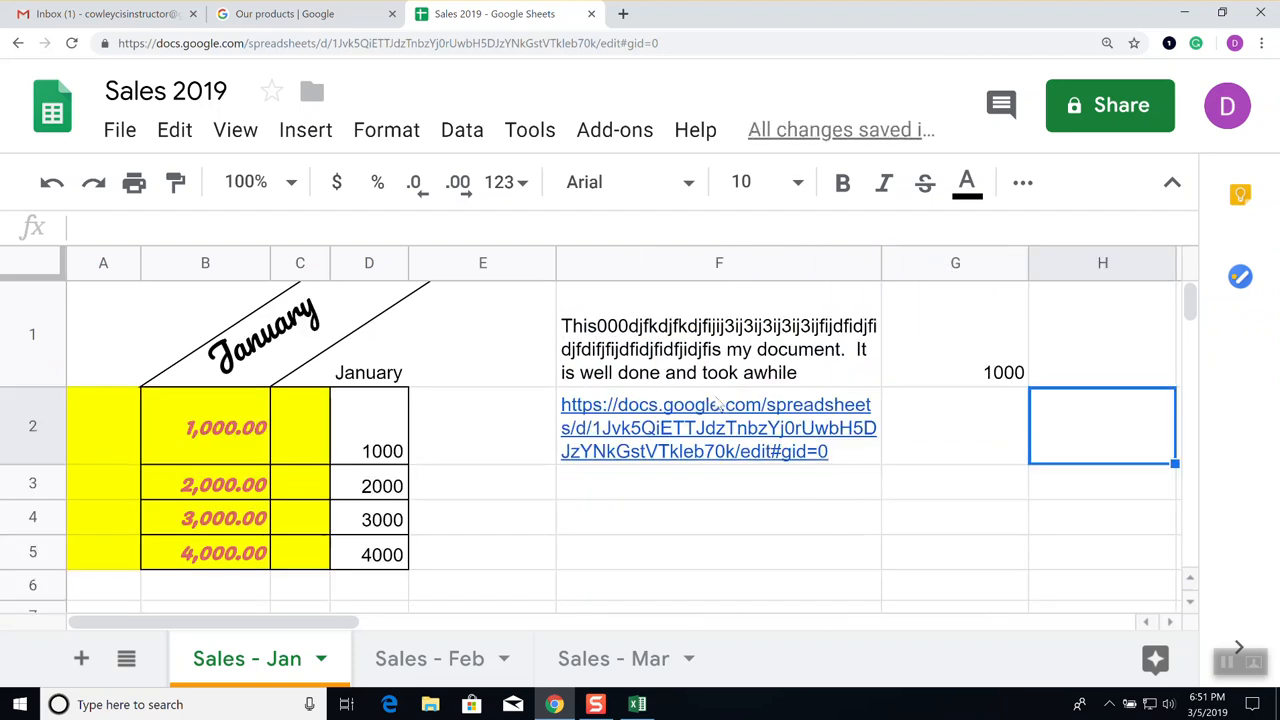
mouse_move(735, 417)
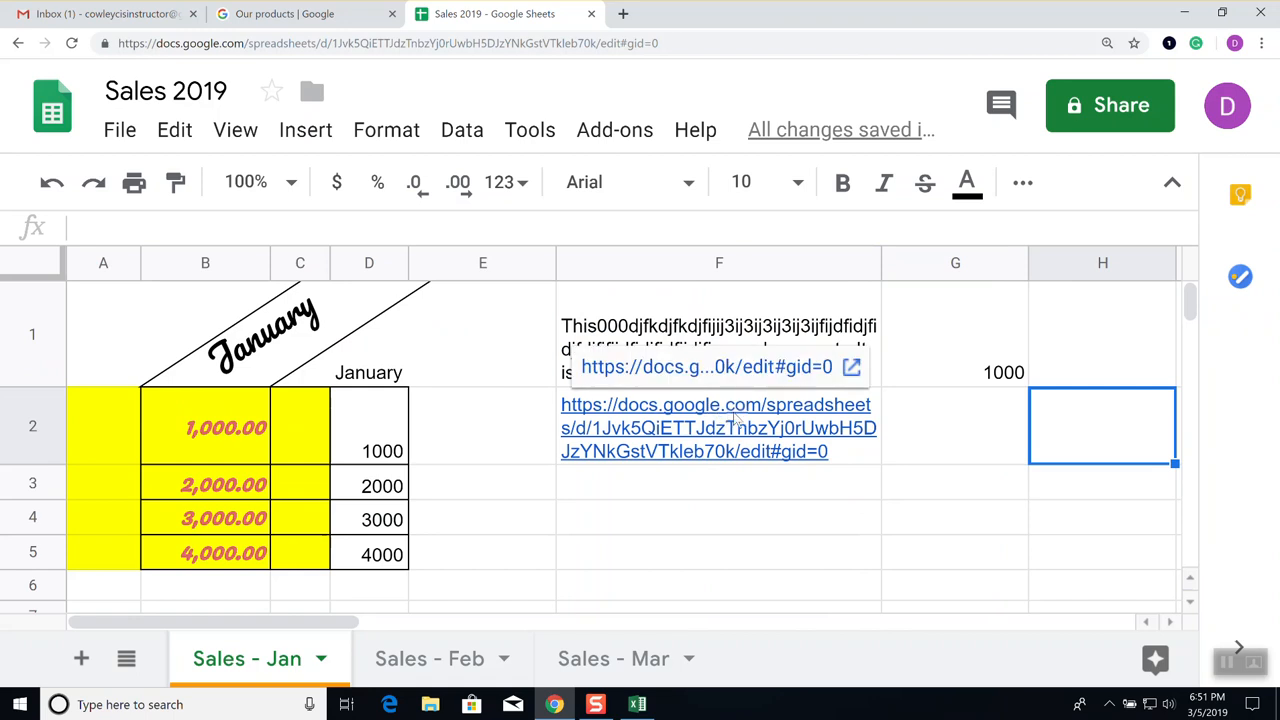
click(725, 490)
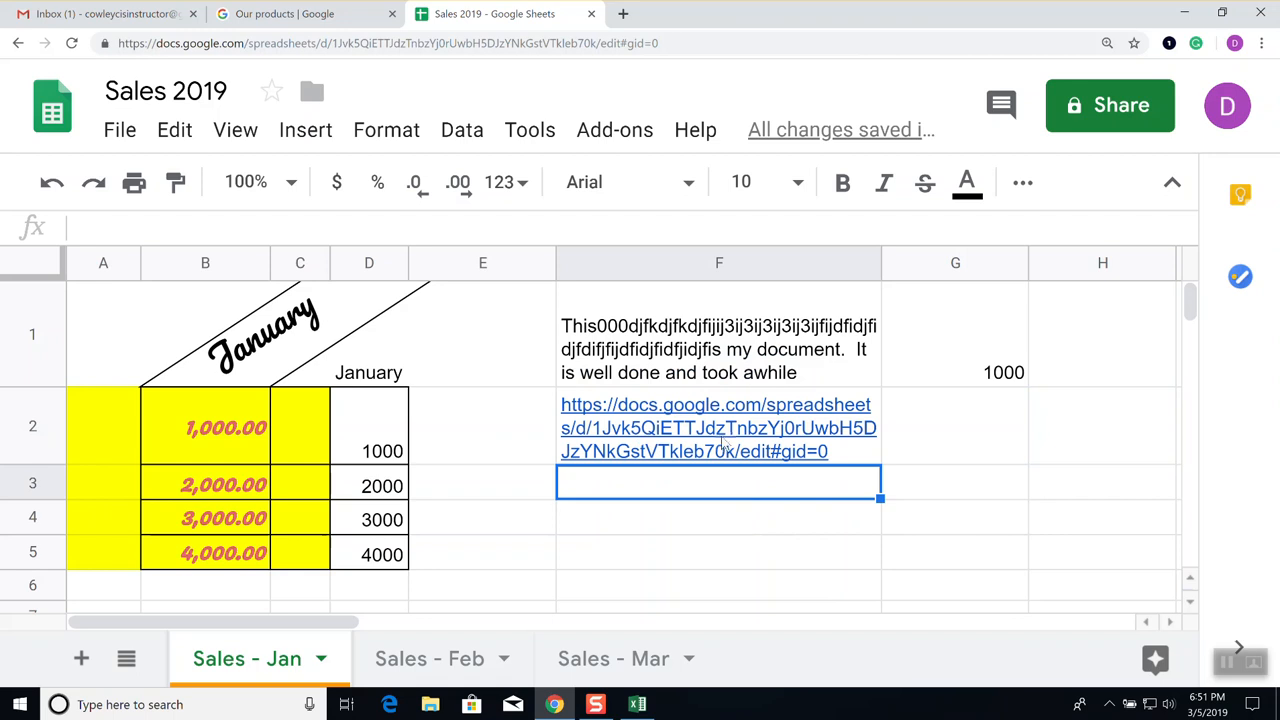
Copy the spreadsheet's web address from the address bar again
mouse_move(718, 447)
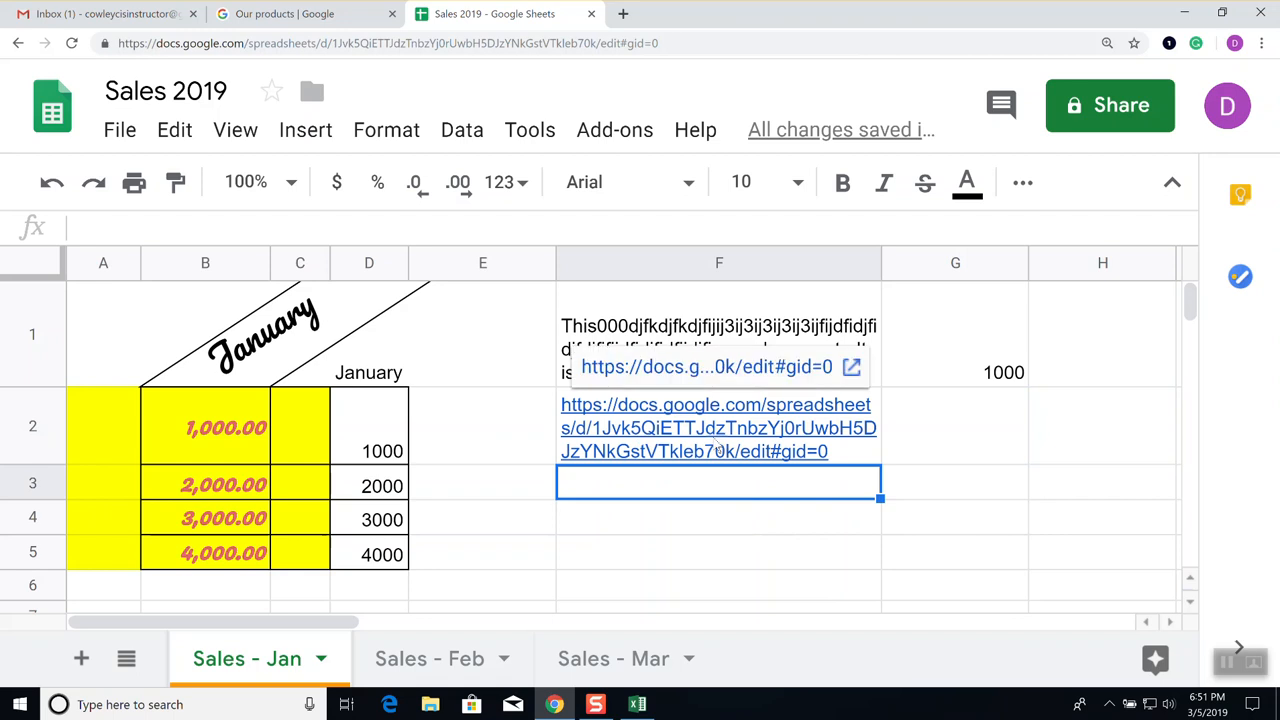
click(370, 45)
right_click(368, 48)
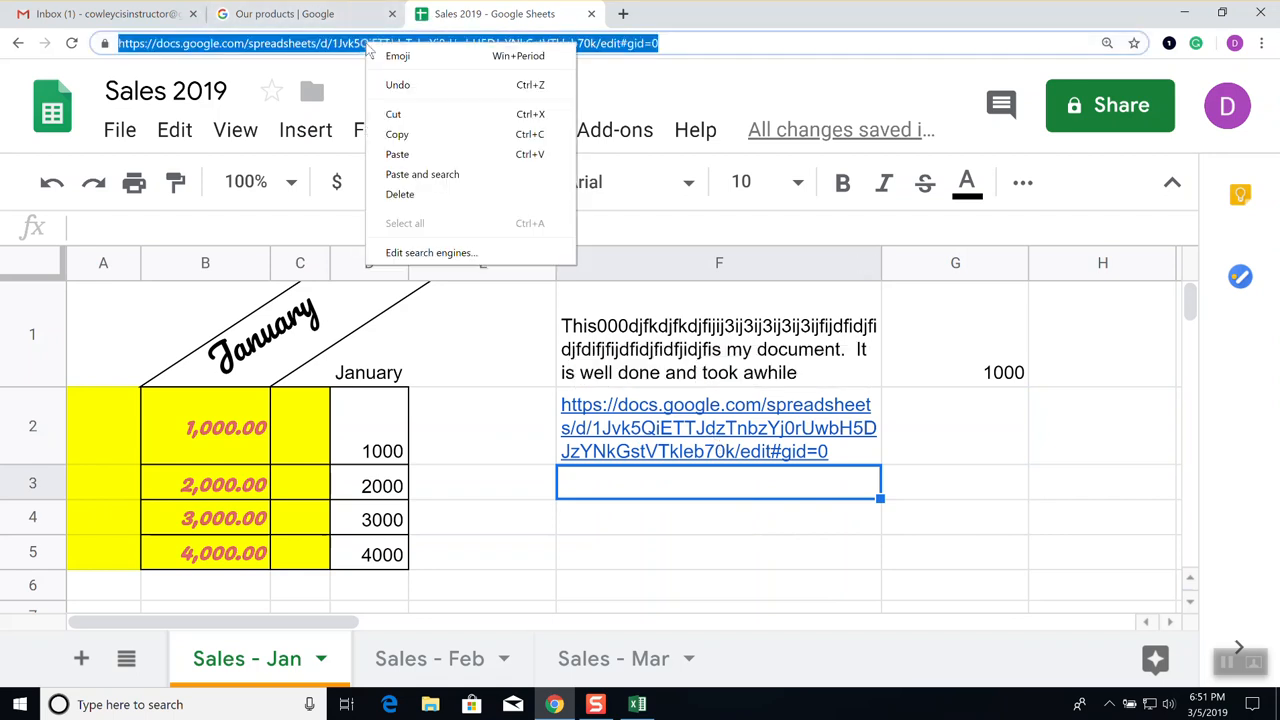
click(397, 134)
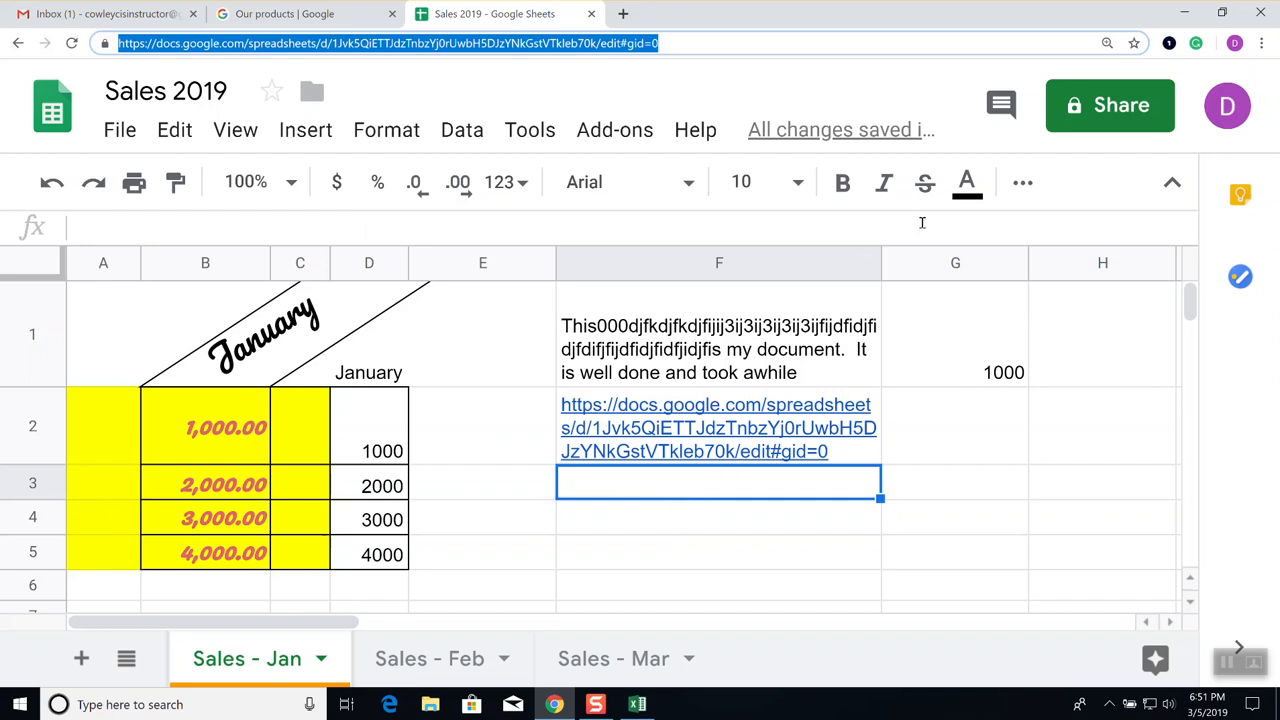
Dismiss the link preview and select cell D6 below the January values
click(1022, 183)
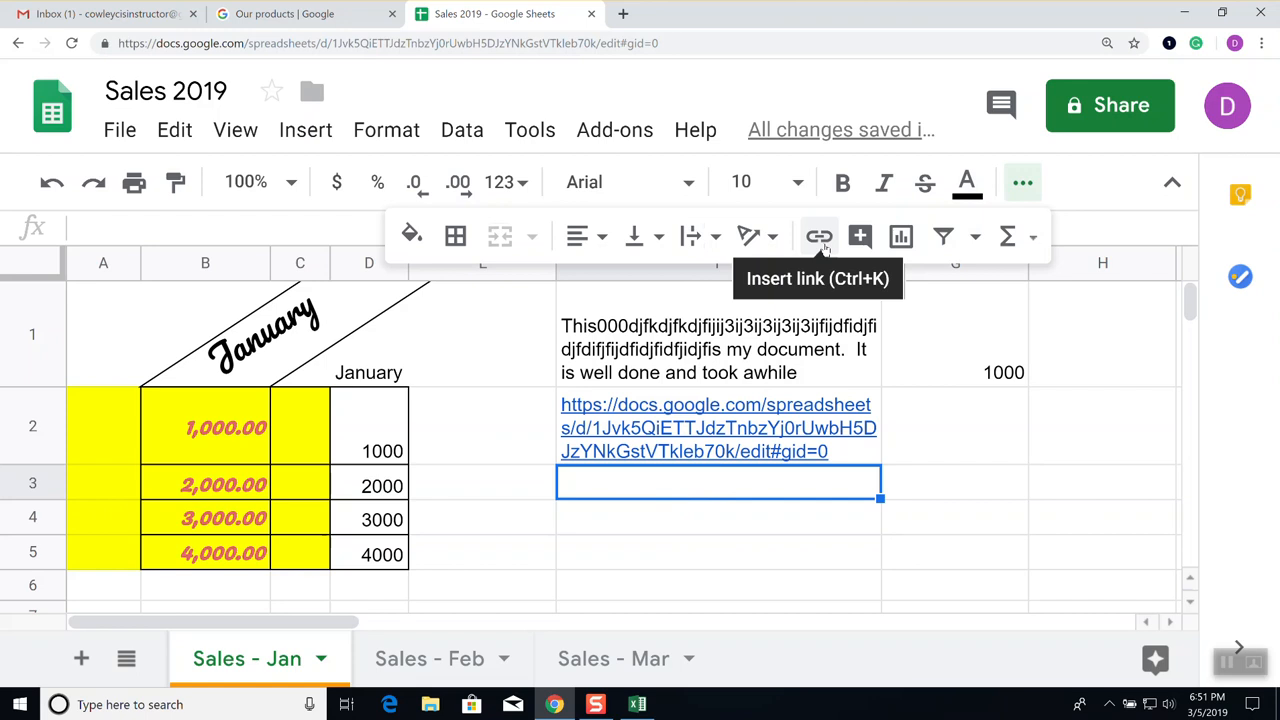
click(746, 562)
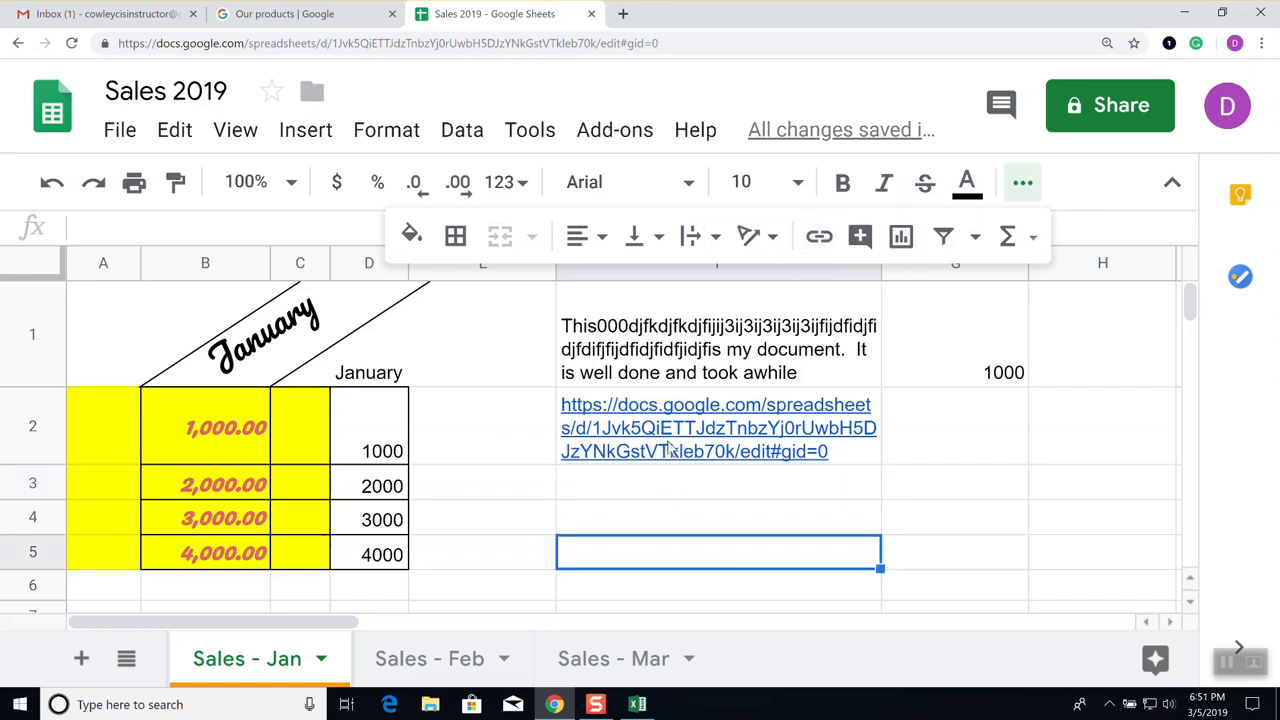
mouse_move(670, 450)
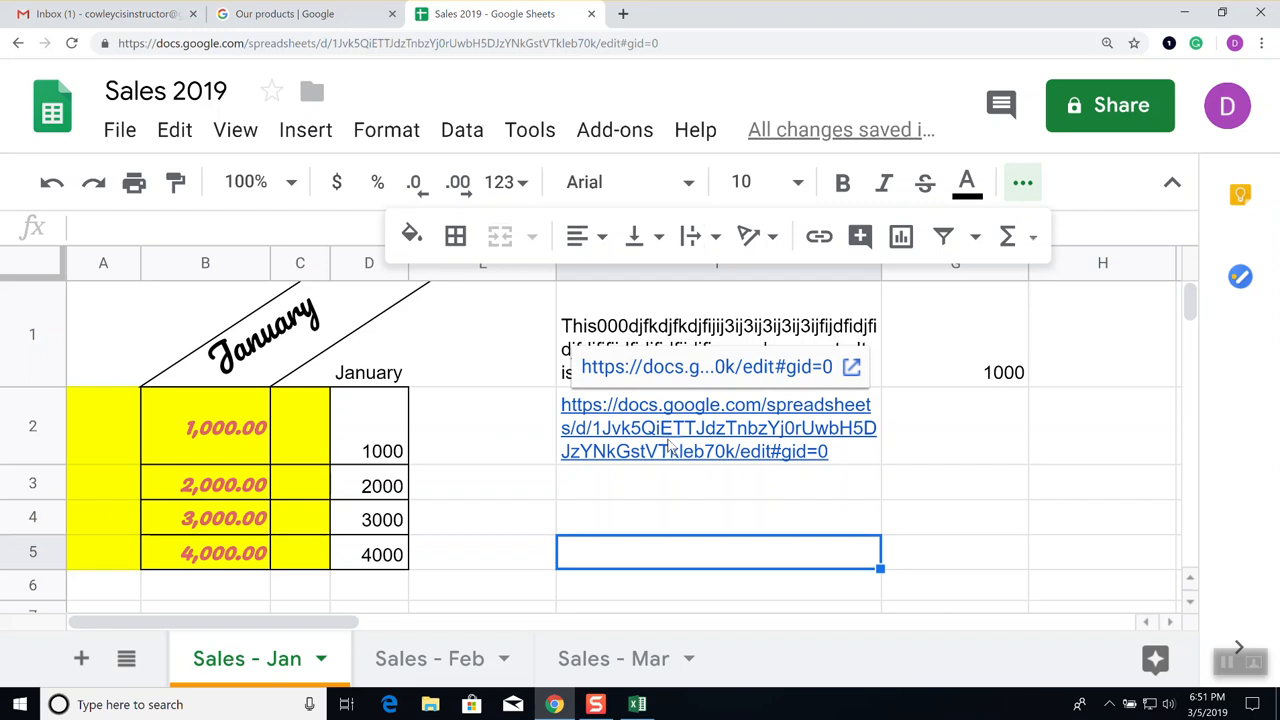
click(676, 516)
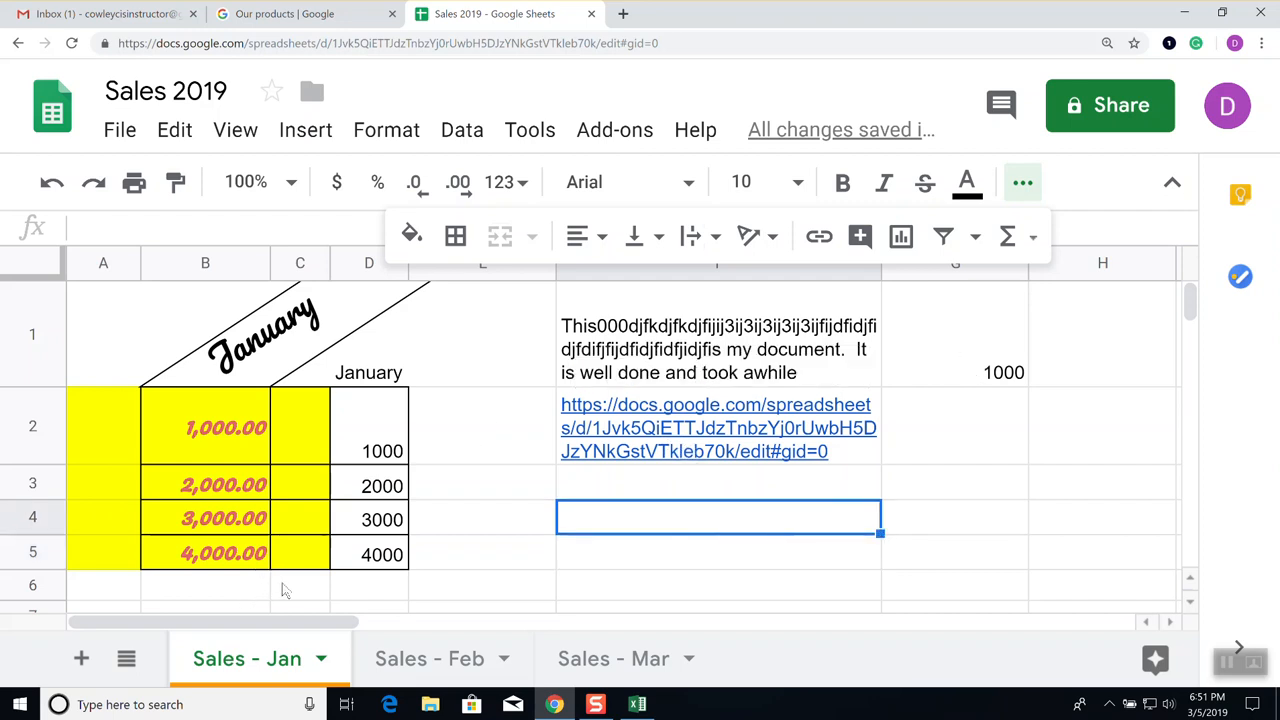
click(373, 595)
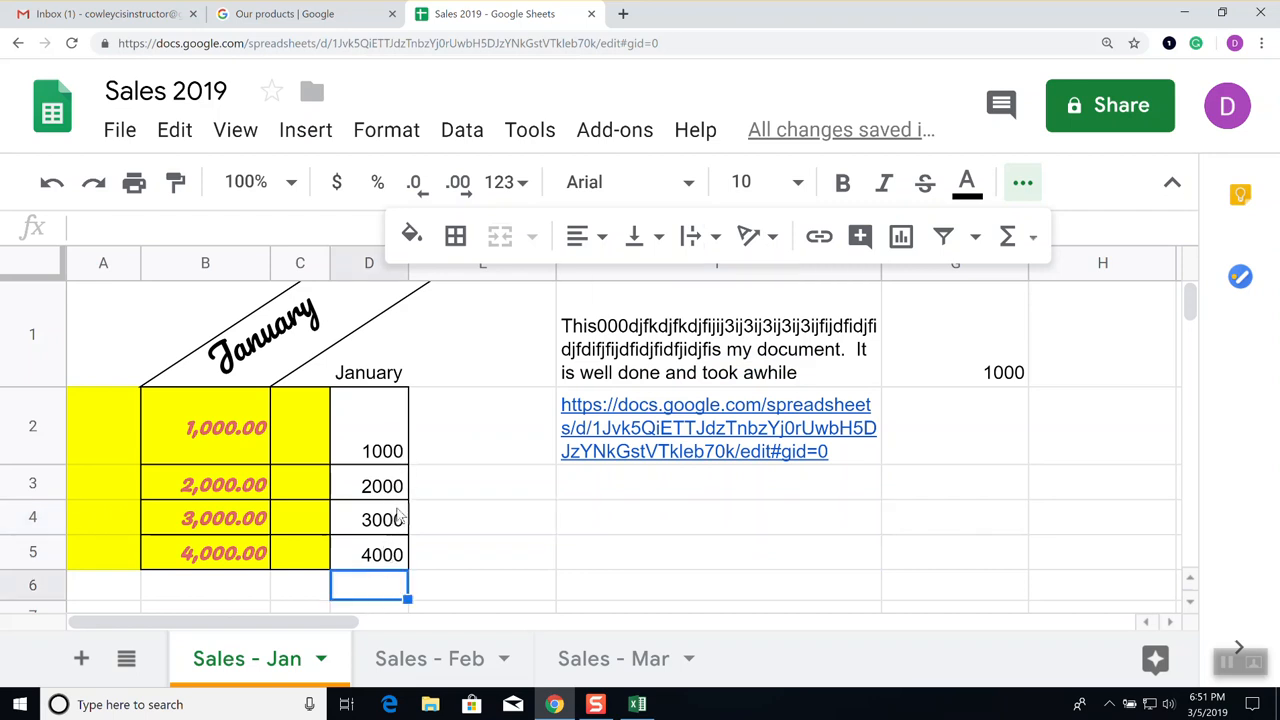
Browse the Σ Functions list through SUM, AVERAGE, COUNT, MAX, MIN and the category submenus
click(1035, 238)
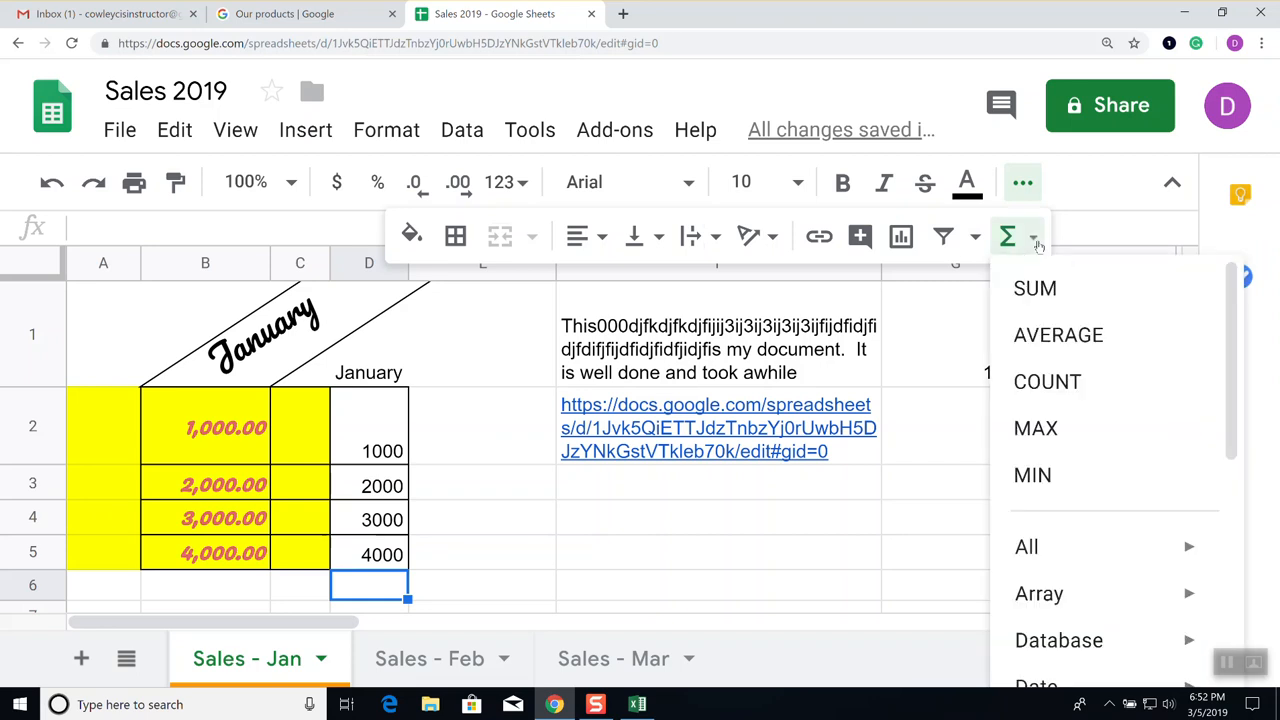
scroll(1058, 355, down, 3)
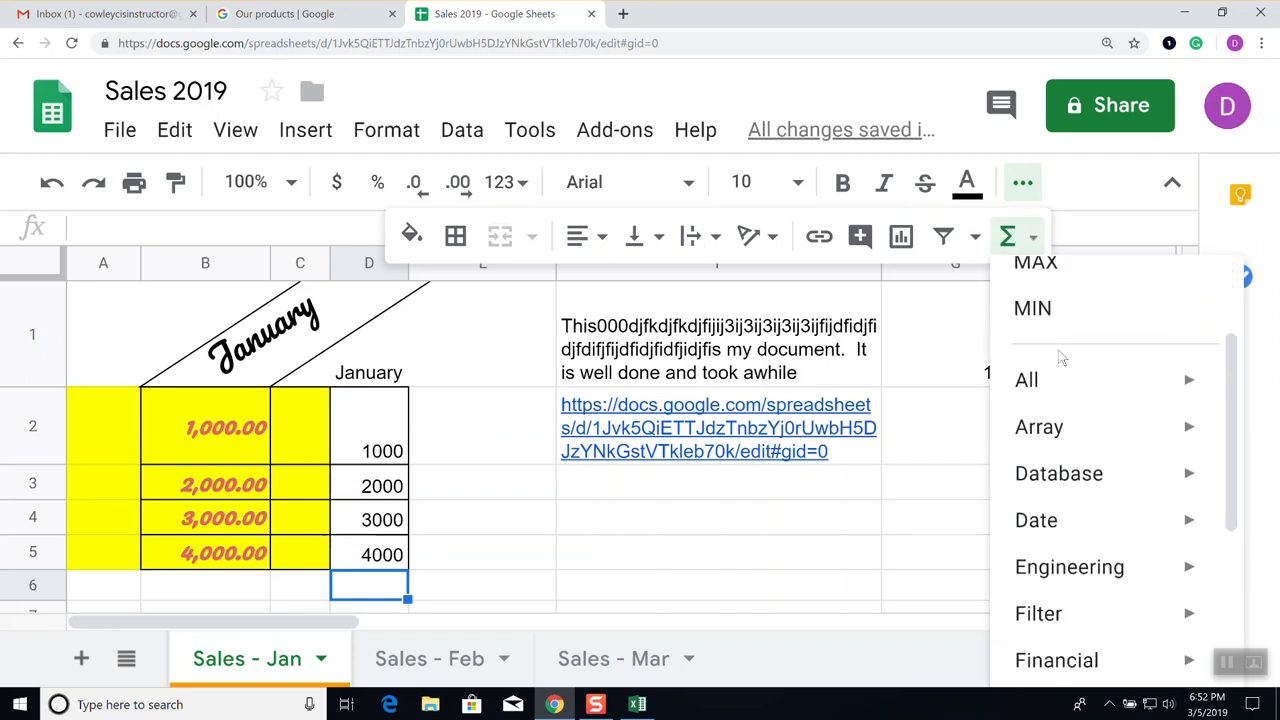
scroll(1063, 366, down, 3)
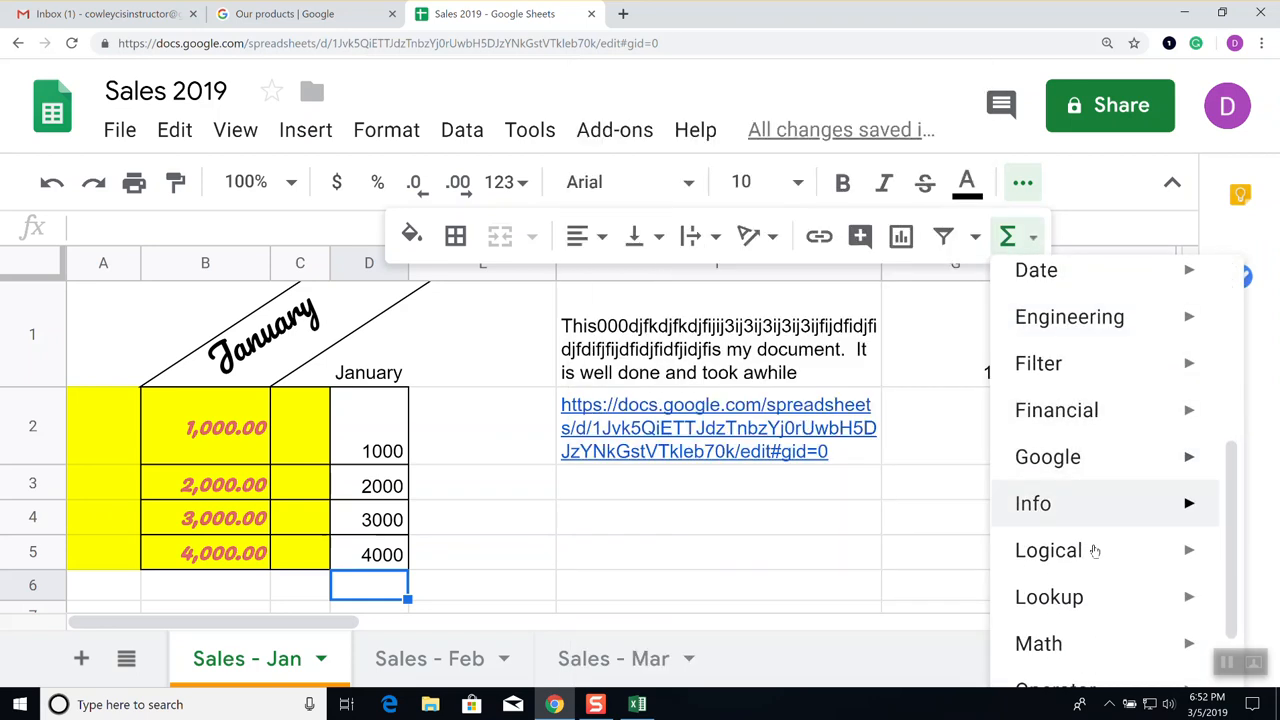
mouse_move(1095, 550)
scroll(1095, 550, down, 3)
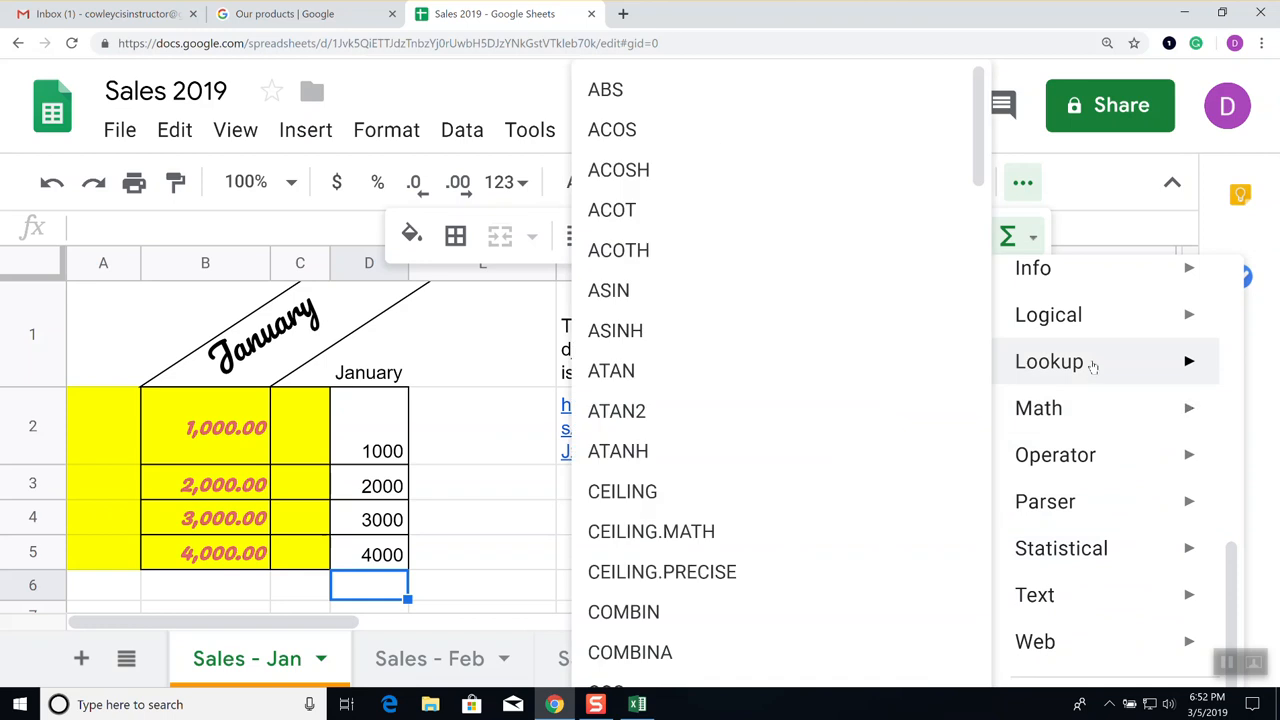
mouse_move(1093, 366)
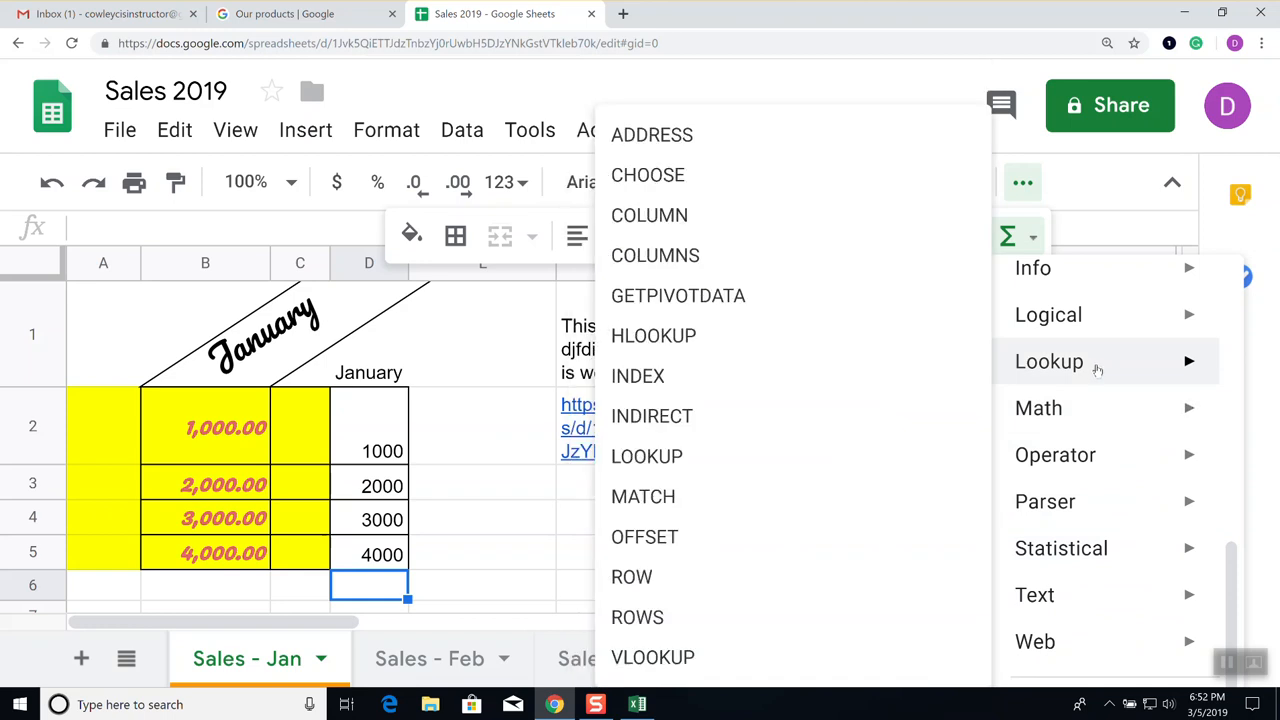
scroll(1100, 371, up, 1)
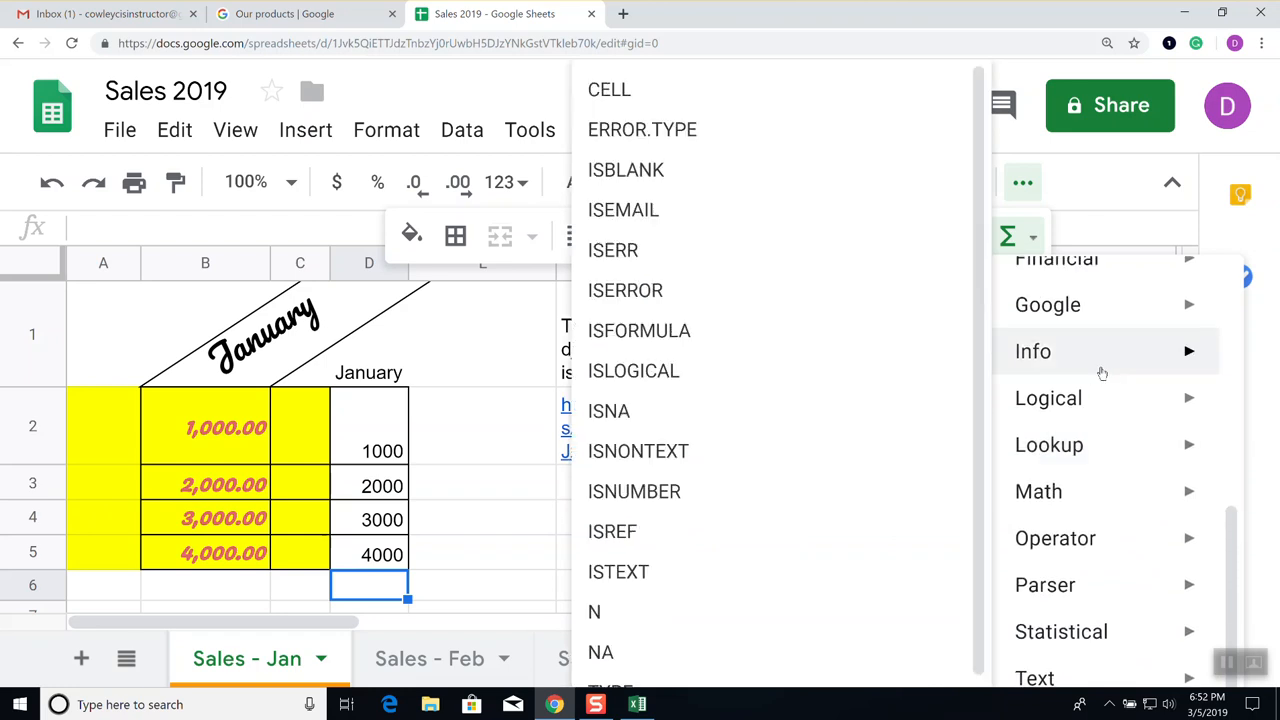
scroll(1102, 373, up, 1)
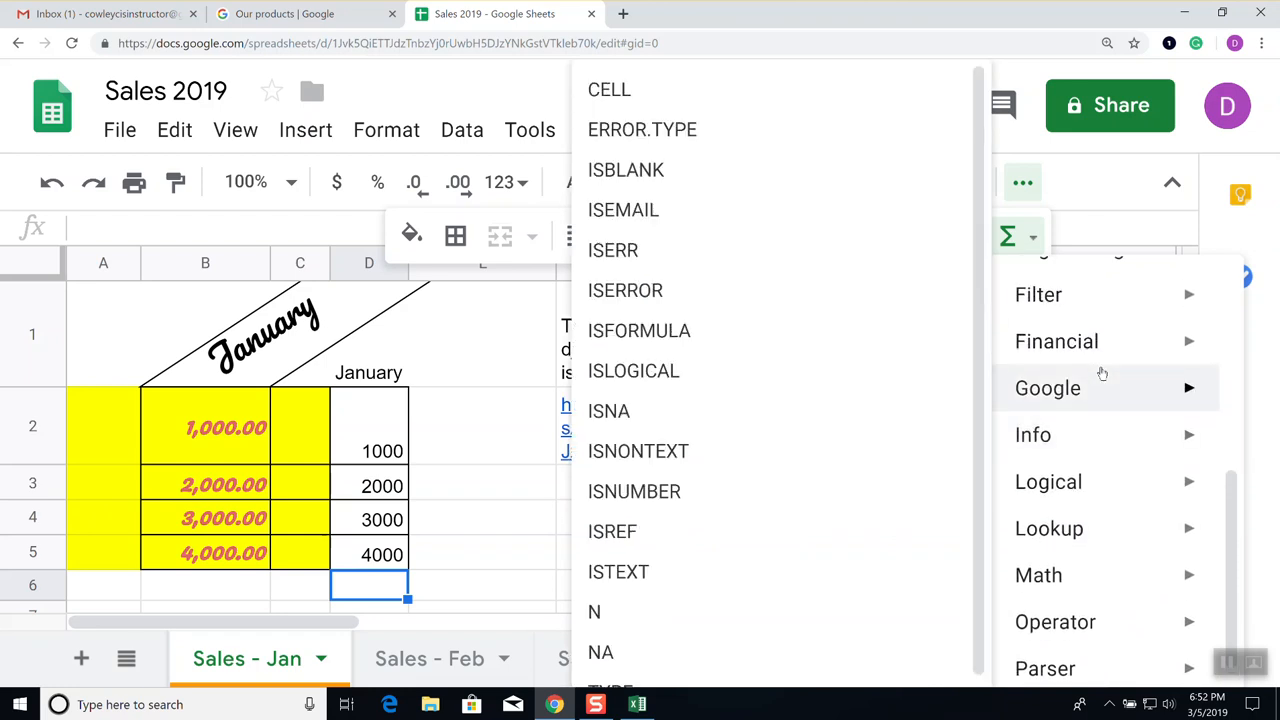
scroll(1102, 373, up, 2)
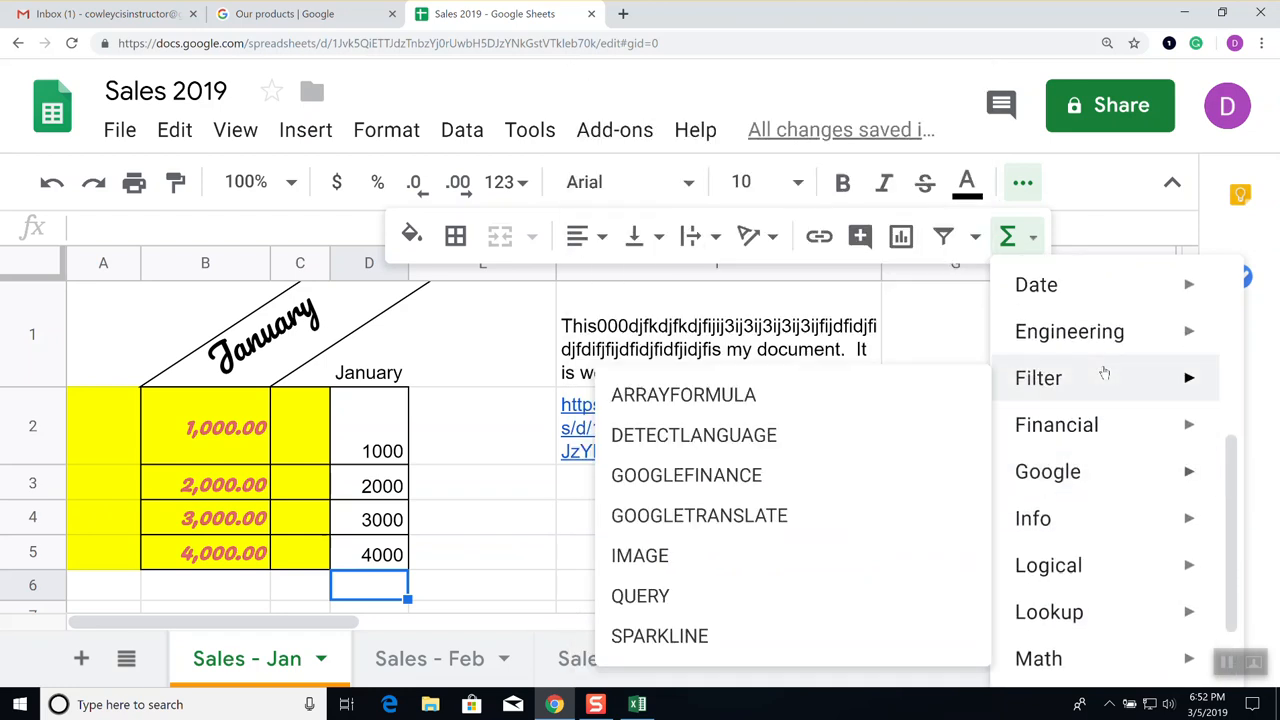
scroll(1099, 376, up, 2)
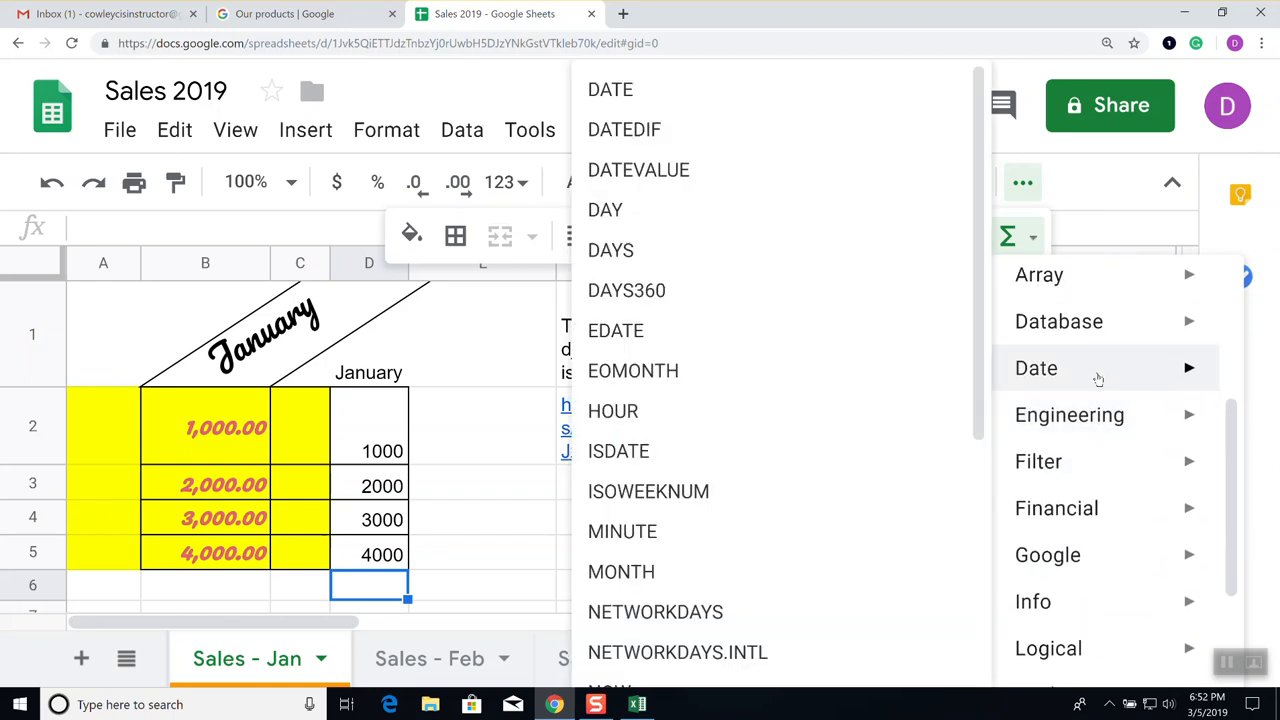
scroll(1098, 378, down, 2)
scroll(1099, 385, down, 3)
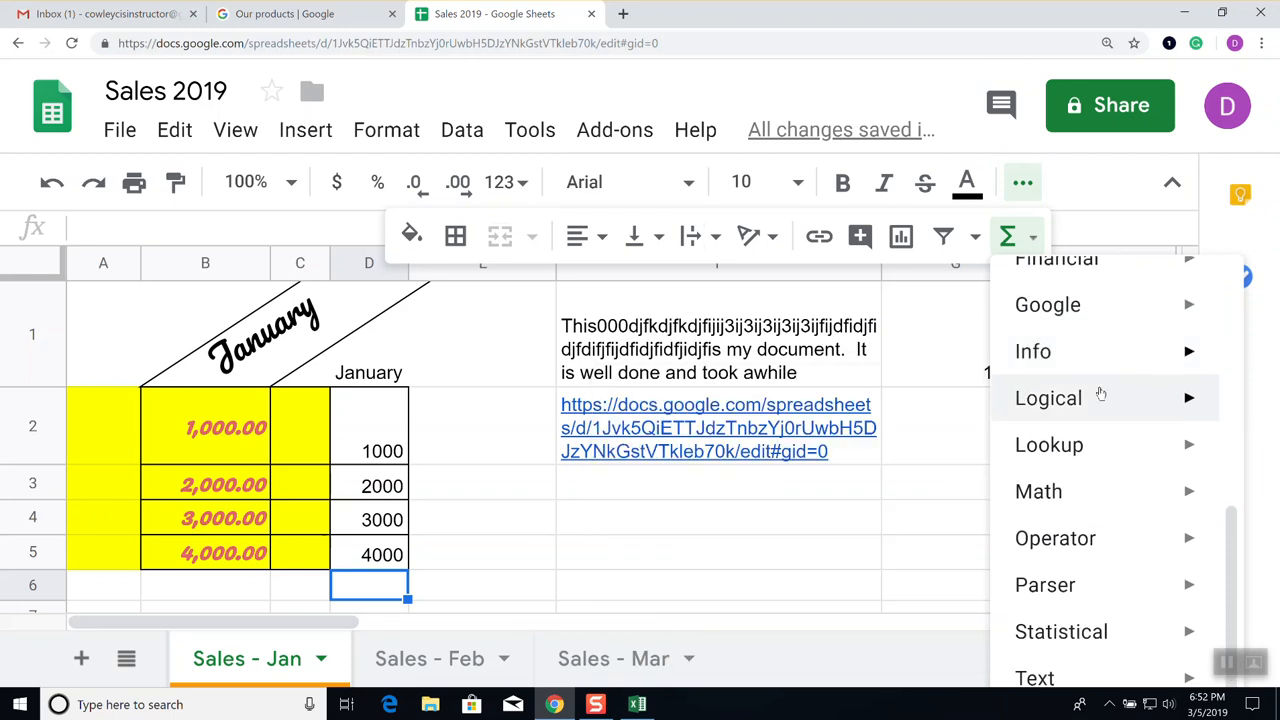
scroll(1100, 410, down, 2)
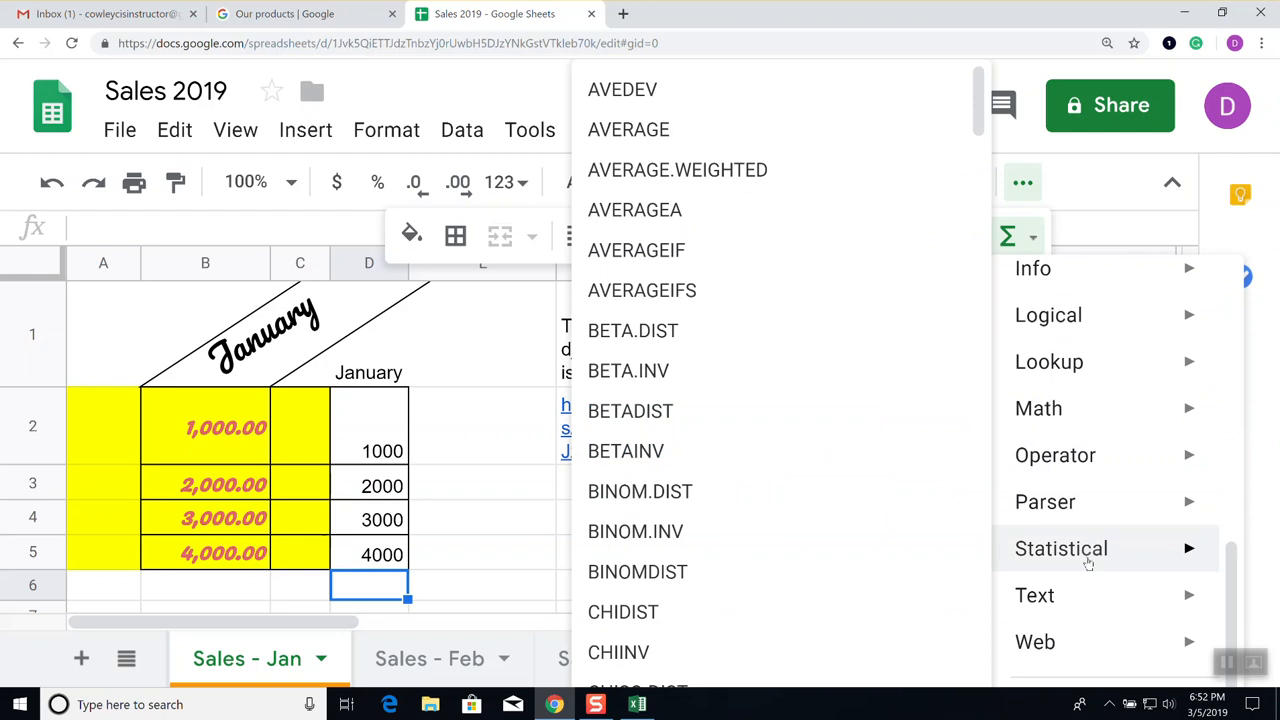
scroll(830, 567, down, 3)
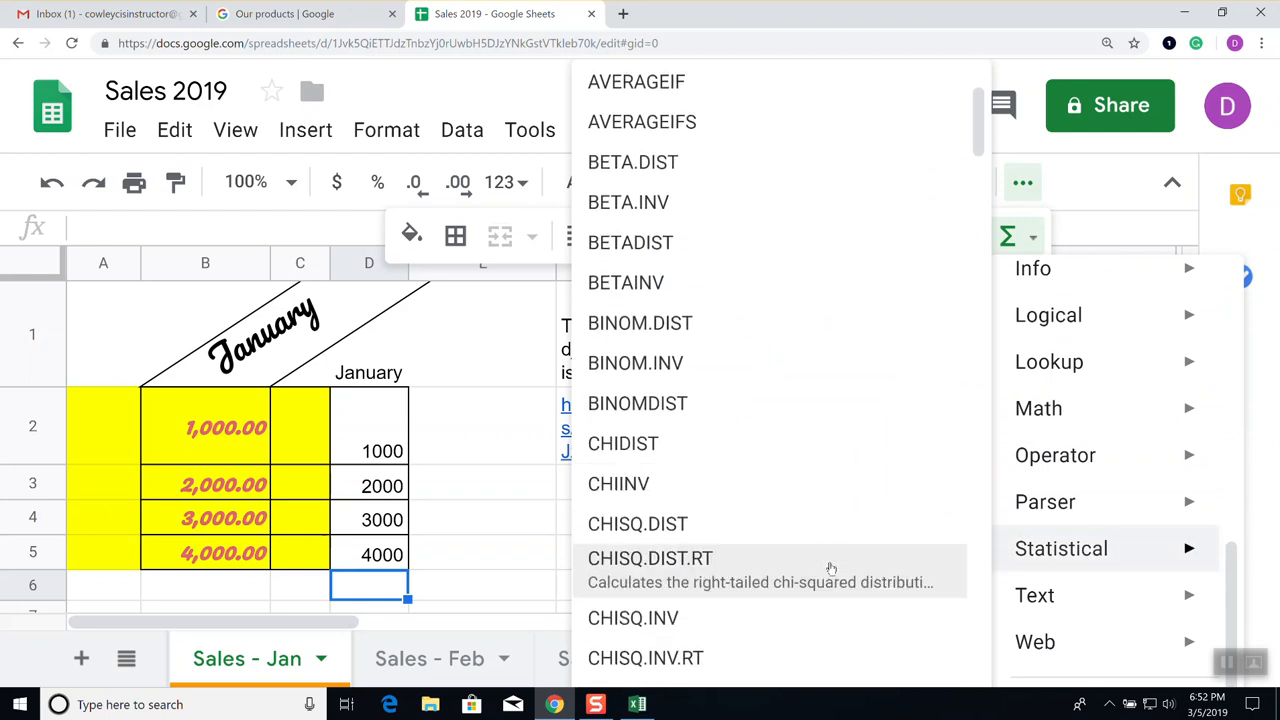
scroll(830, 567, down, 8)
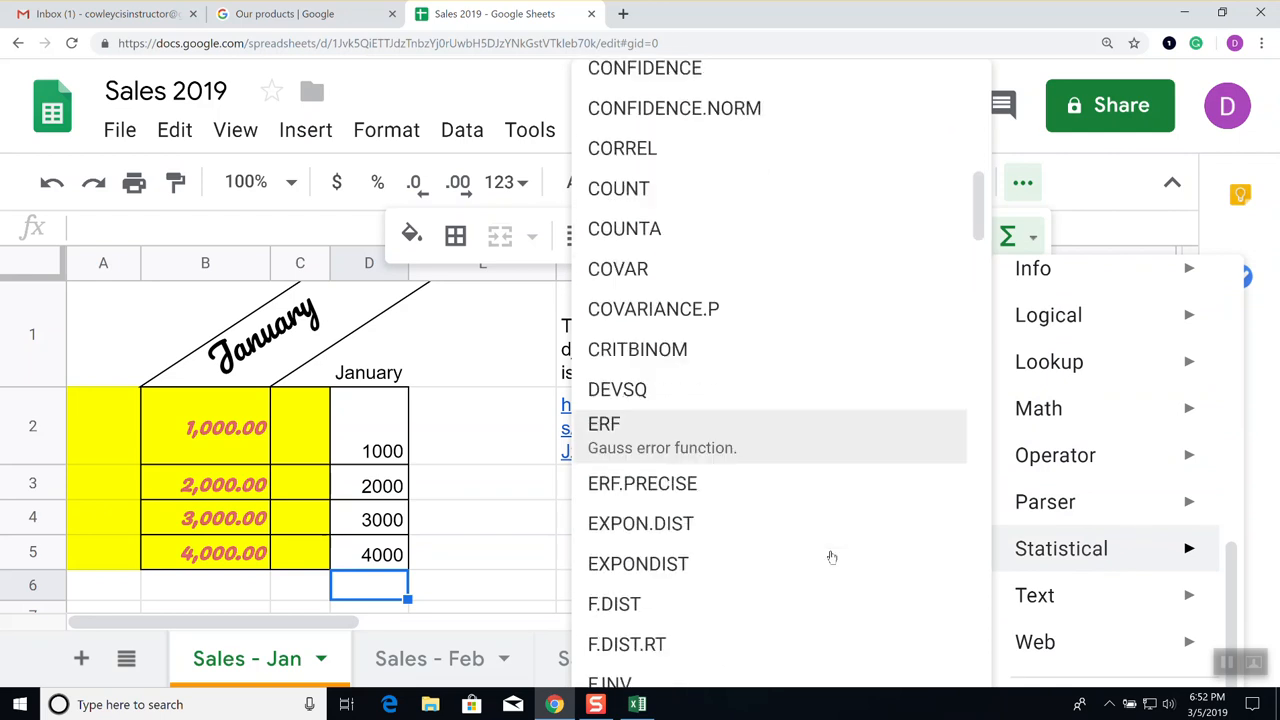
scroll(830, 555, down, 6)
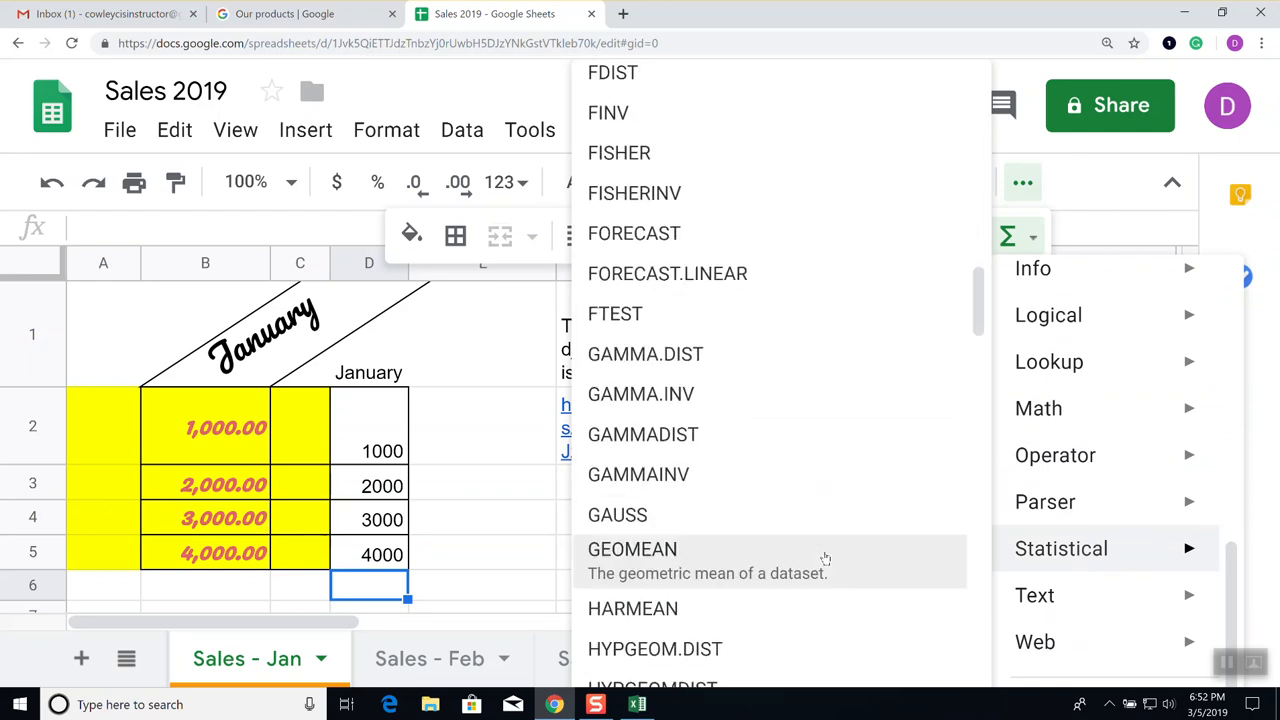
scroll(825, 558, down, 5)
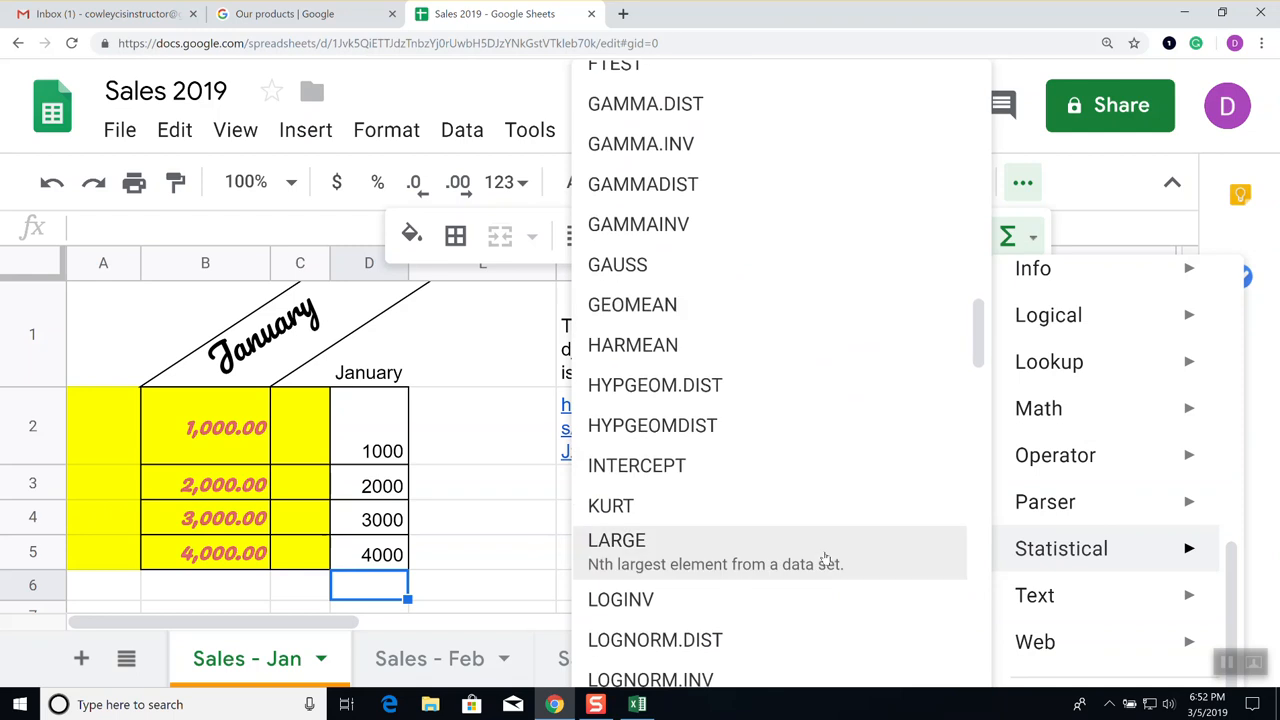
scroll(826, 553, down, 3)
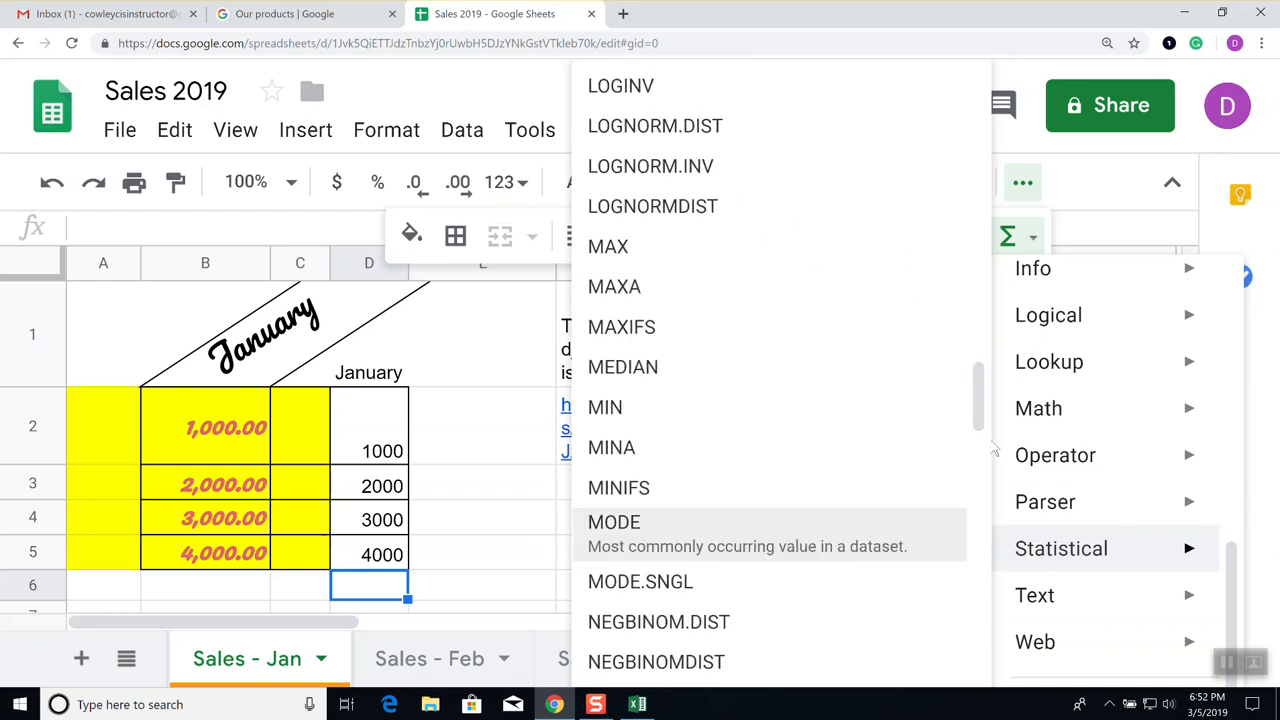
Return to D6 and reopen the Functions list at the top
click(471, 446)
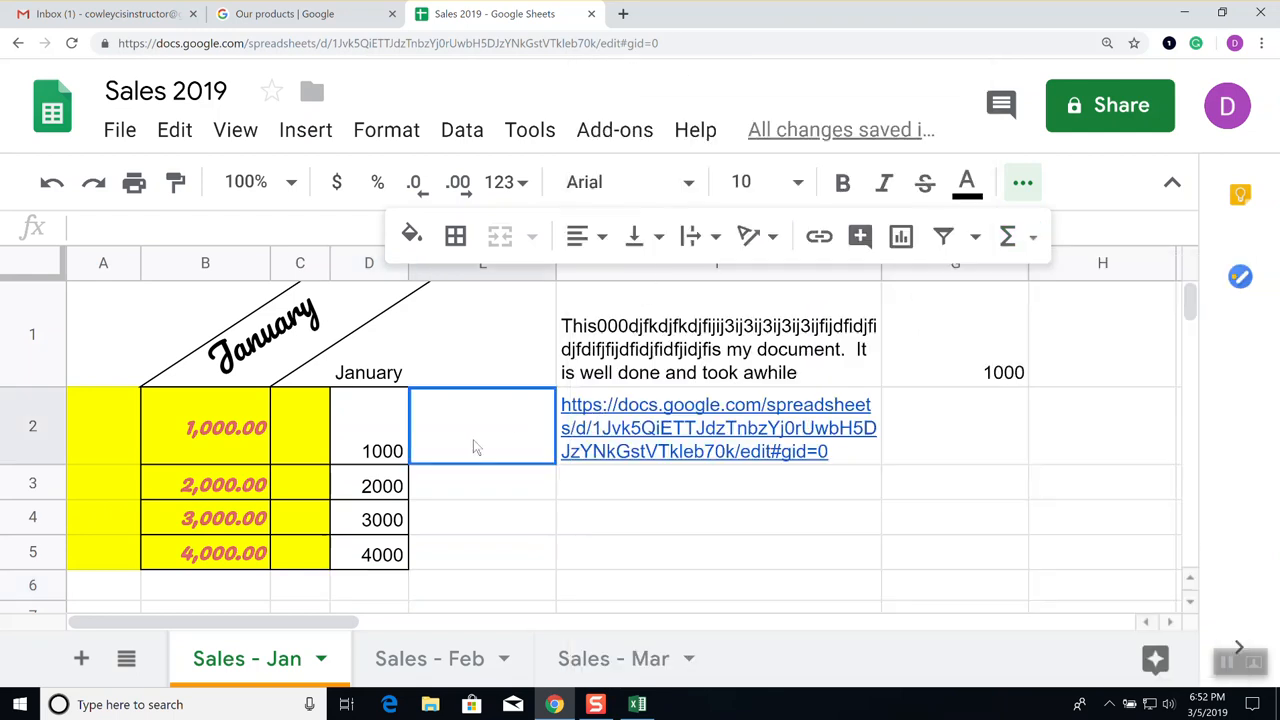
click(384, 588)
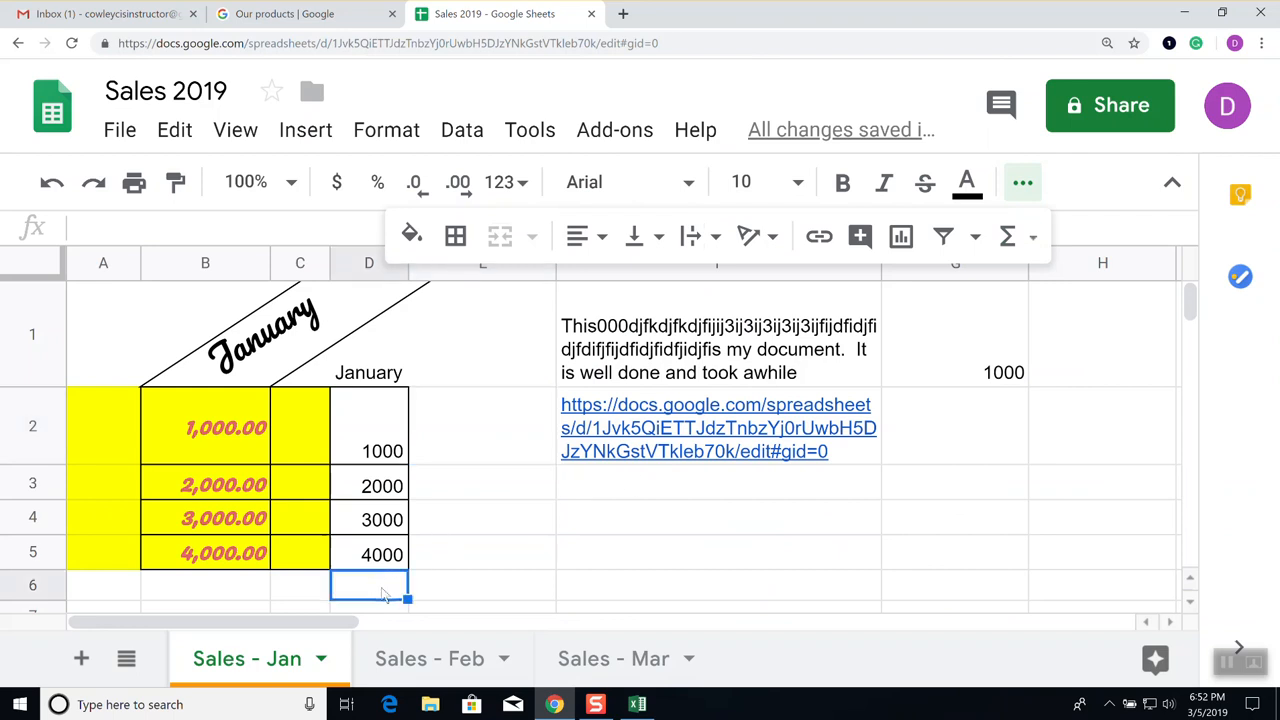
click(1034, 240)
mouse_move(1053, 278)
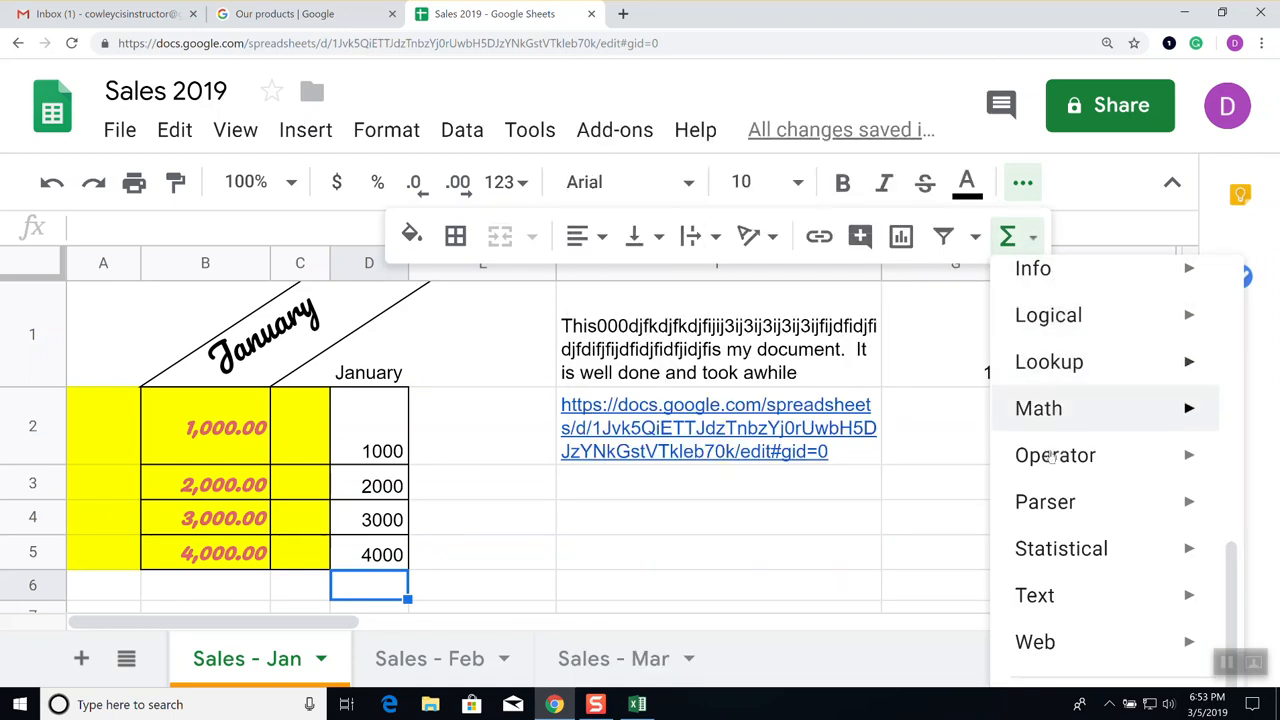
click(1007, 238)
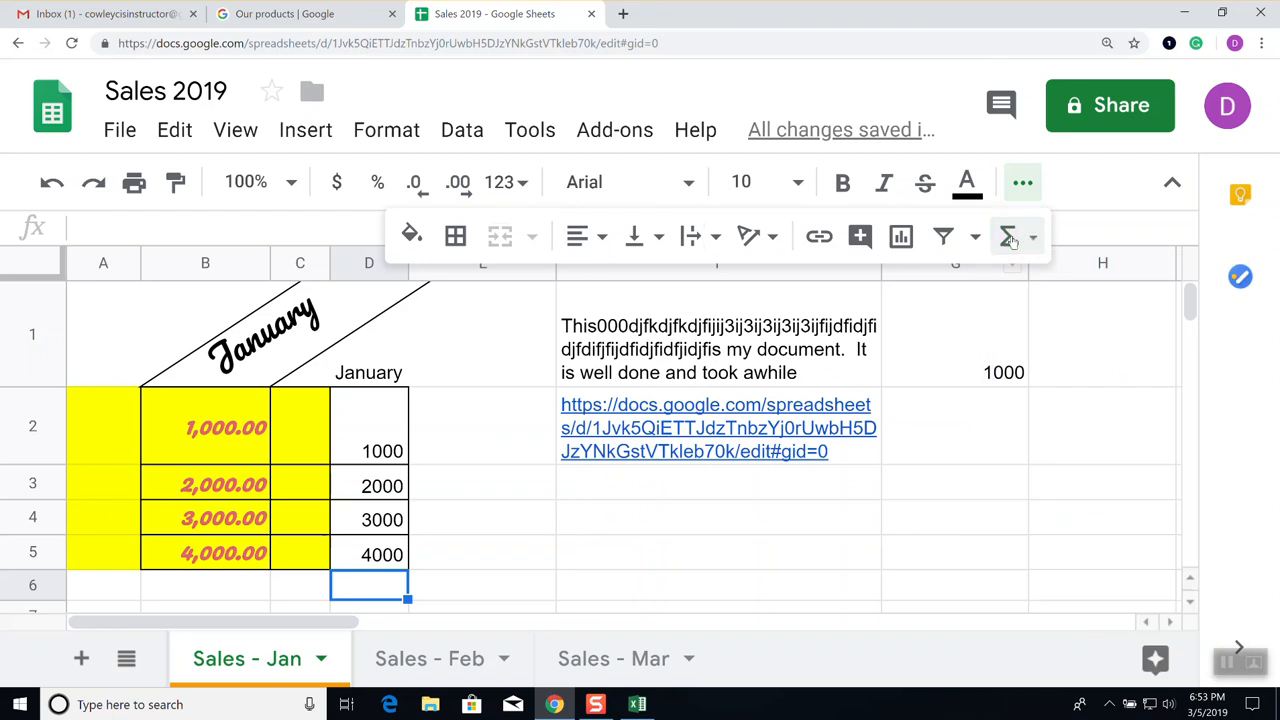
click(1007, 238)
click(1008, 237)
click(1008, 237)
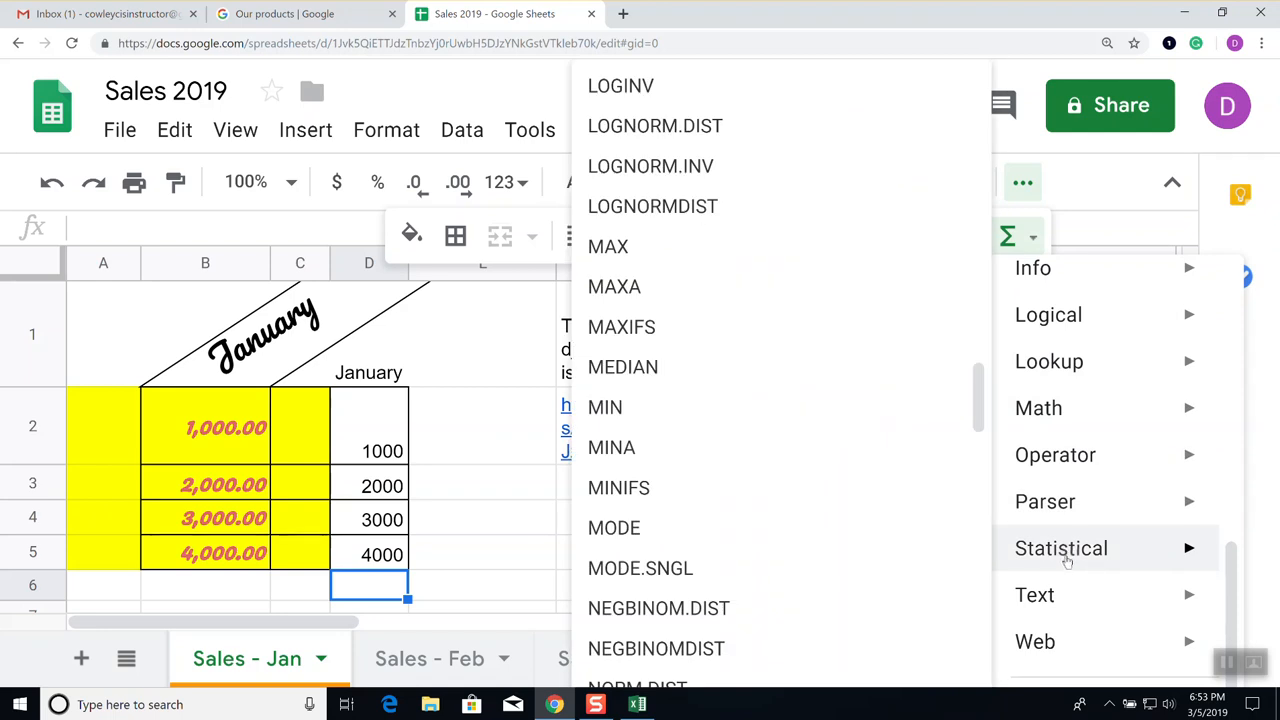
scroll(1071, 563, up, 3)
scroll(1074, 531, down, 3)
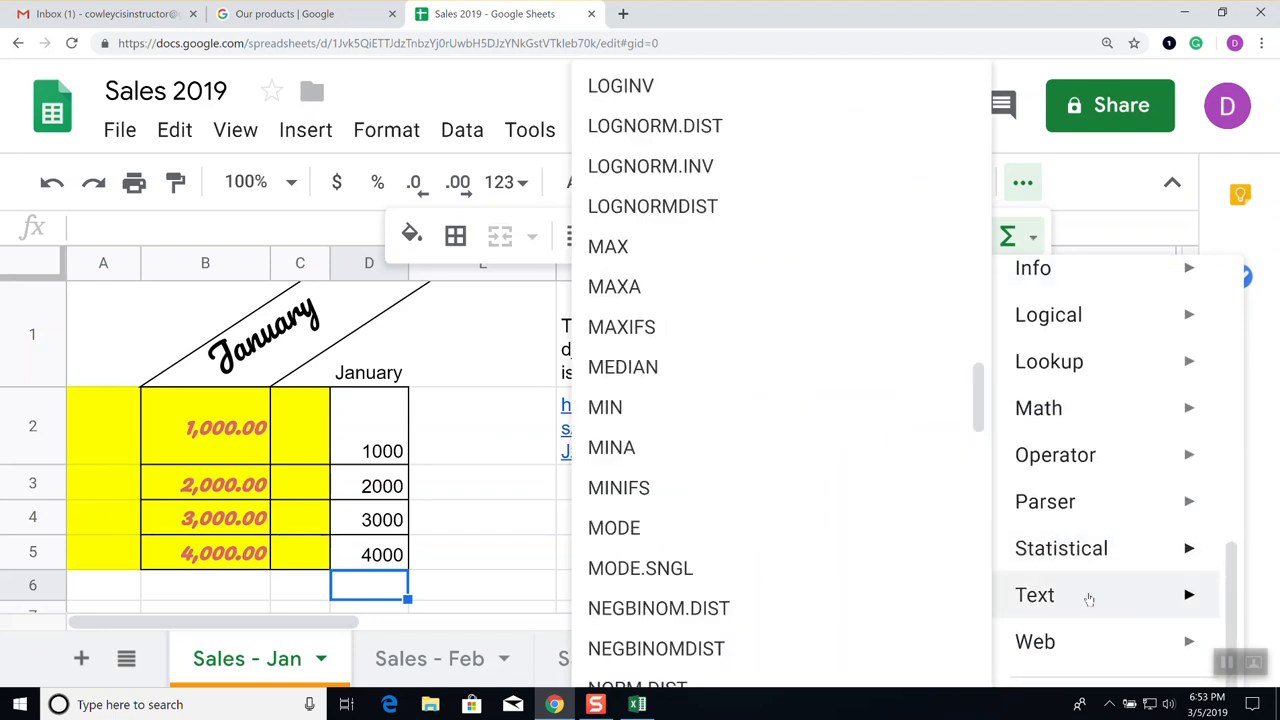
scroll(1138, 465, up, 5)
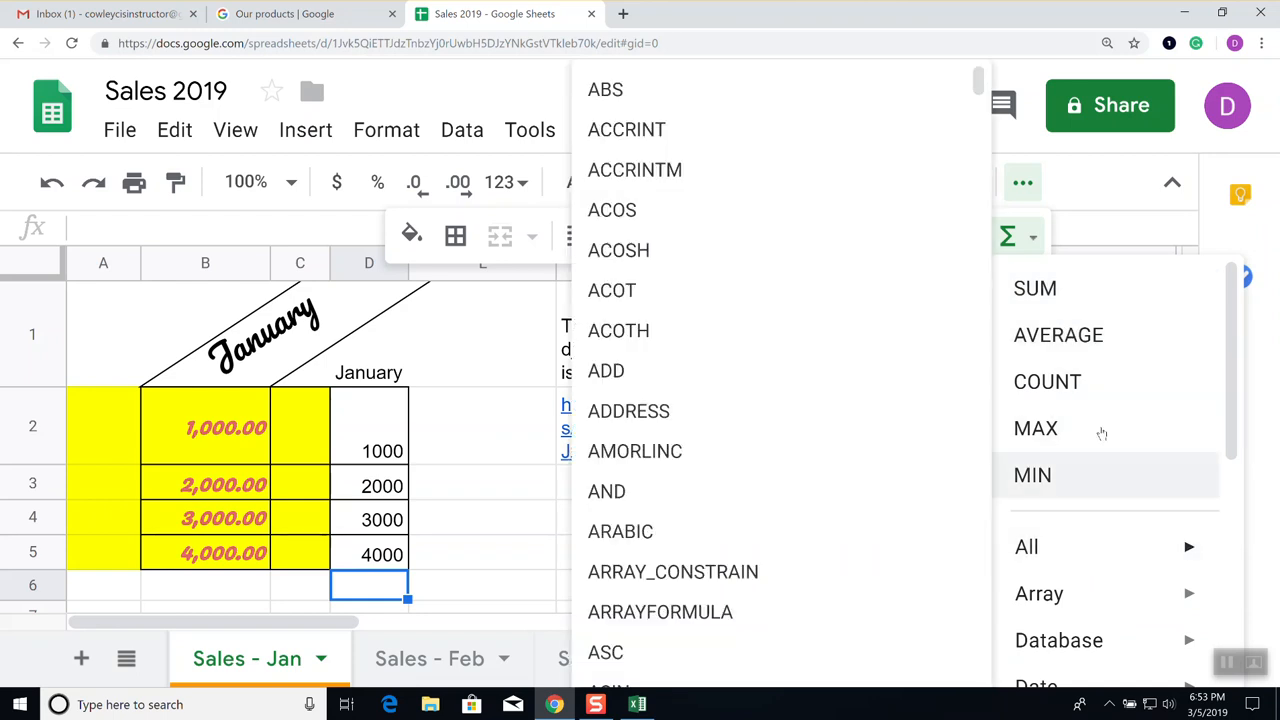
Enter =SUM(D2:D5) in D6 from the Functions menu, giving a total of 10000
click(1070, 292)
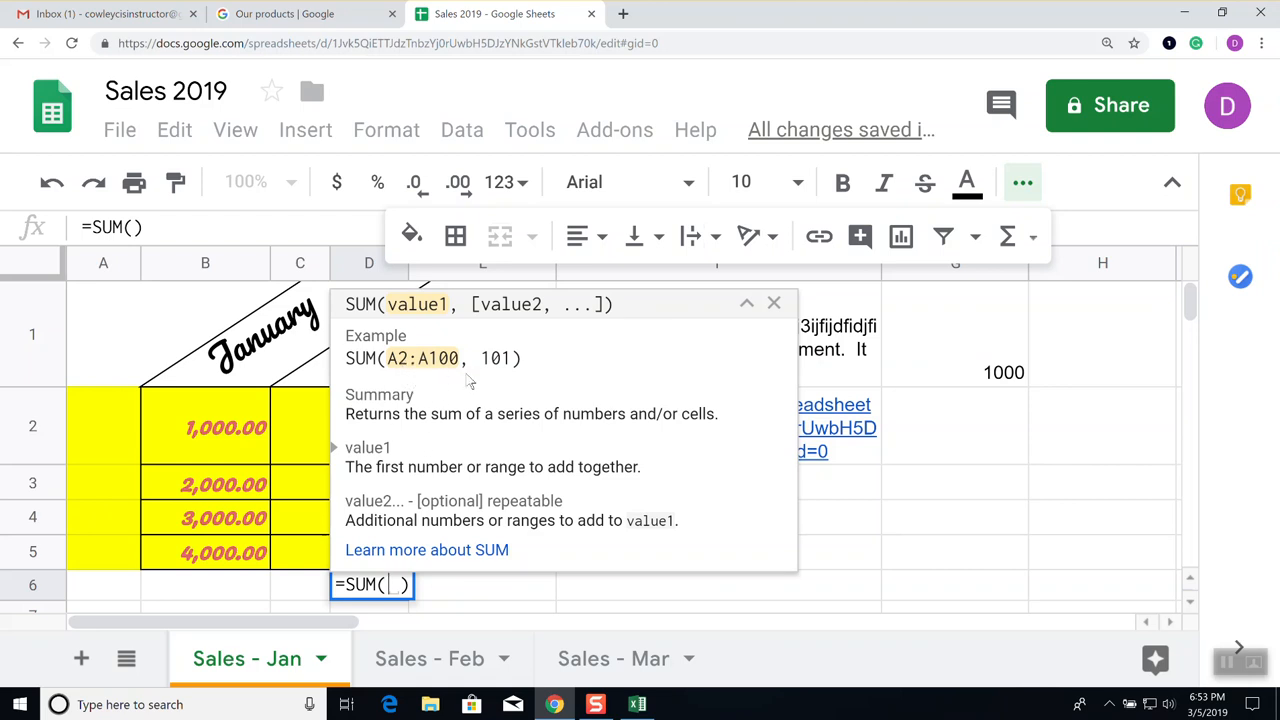
click(774, 303)
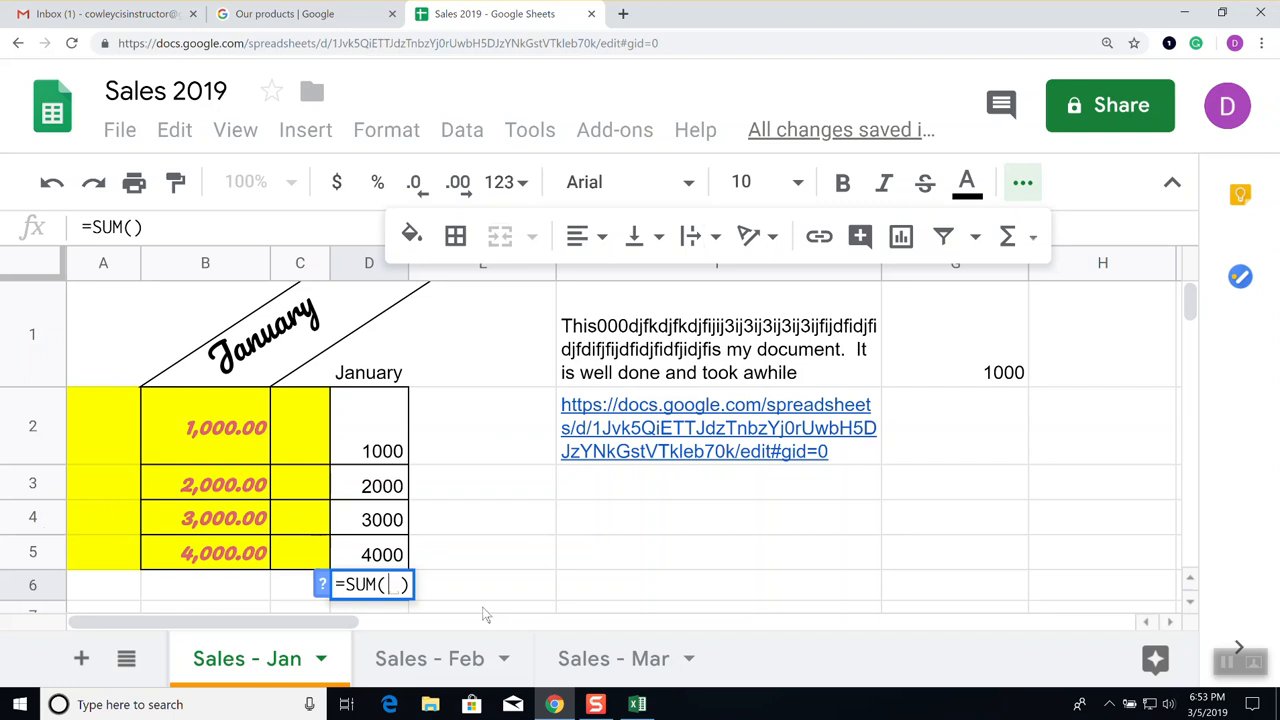
text(D2:)
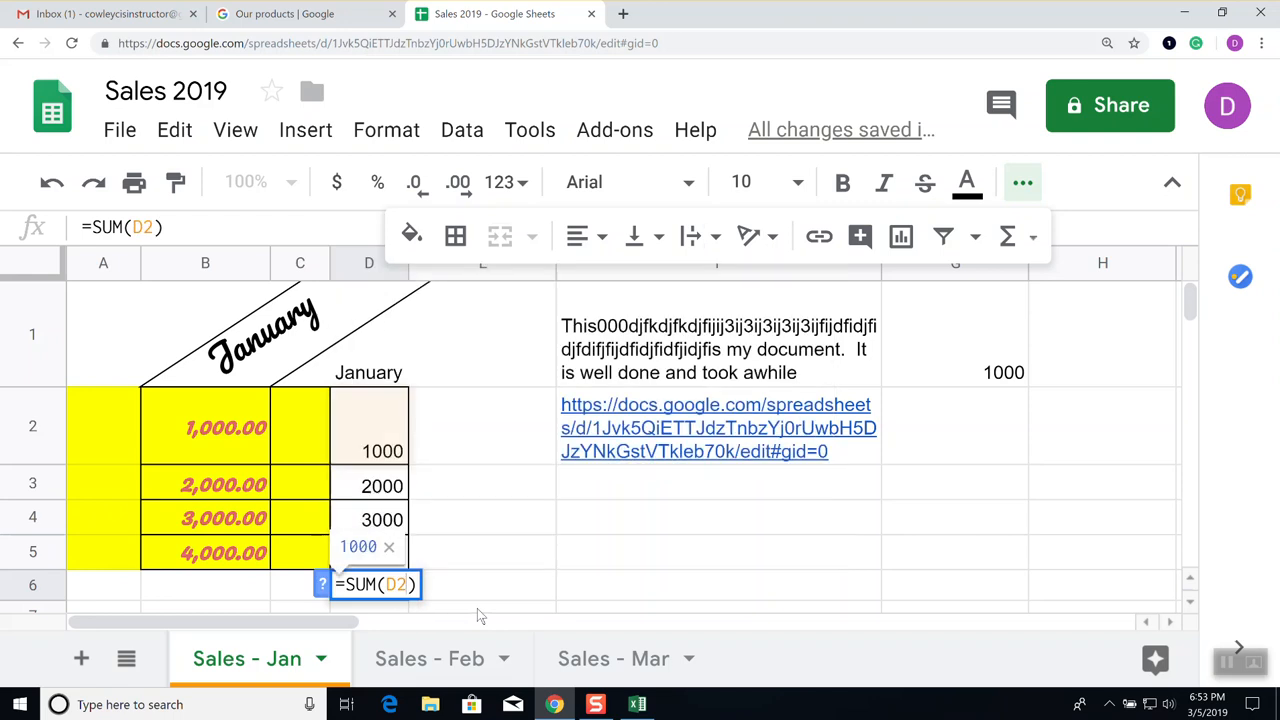
text(D5)
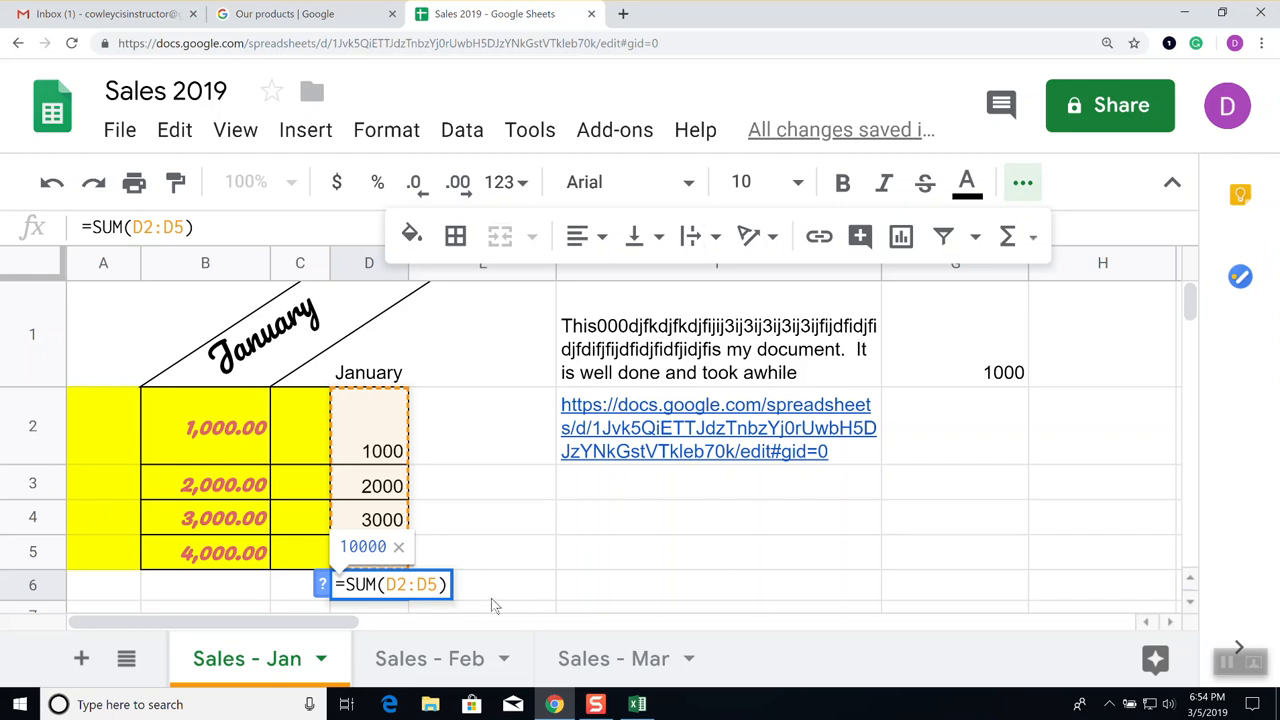
key(Return)
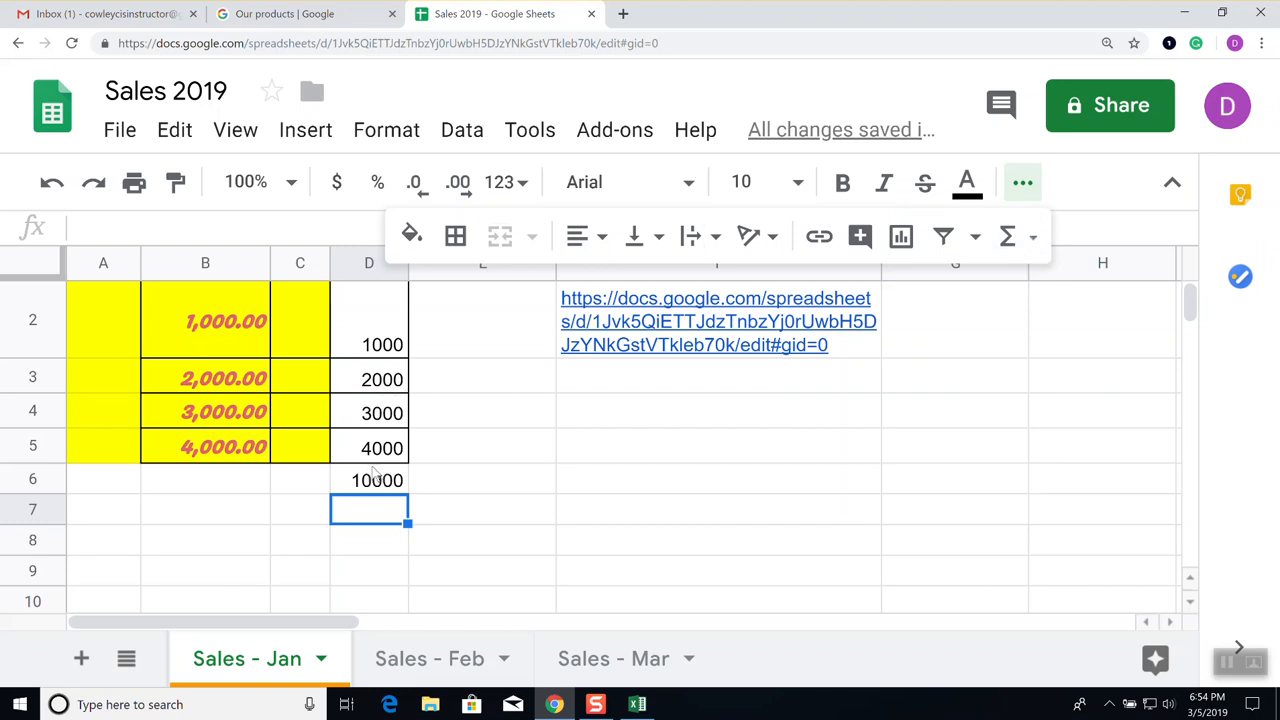
Change D2 to 3000 so the D6 SUM total updates to 12000
click(386, 345)
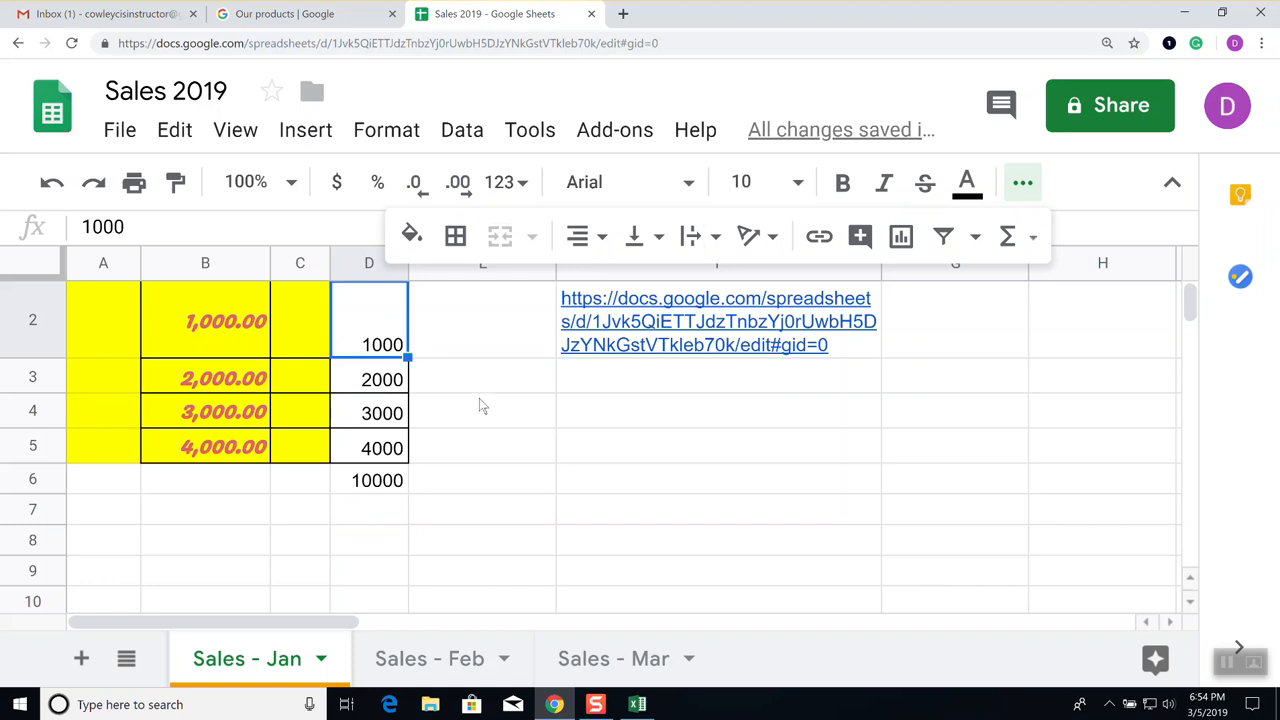
text(3000)
key(Return)
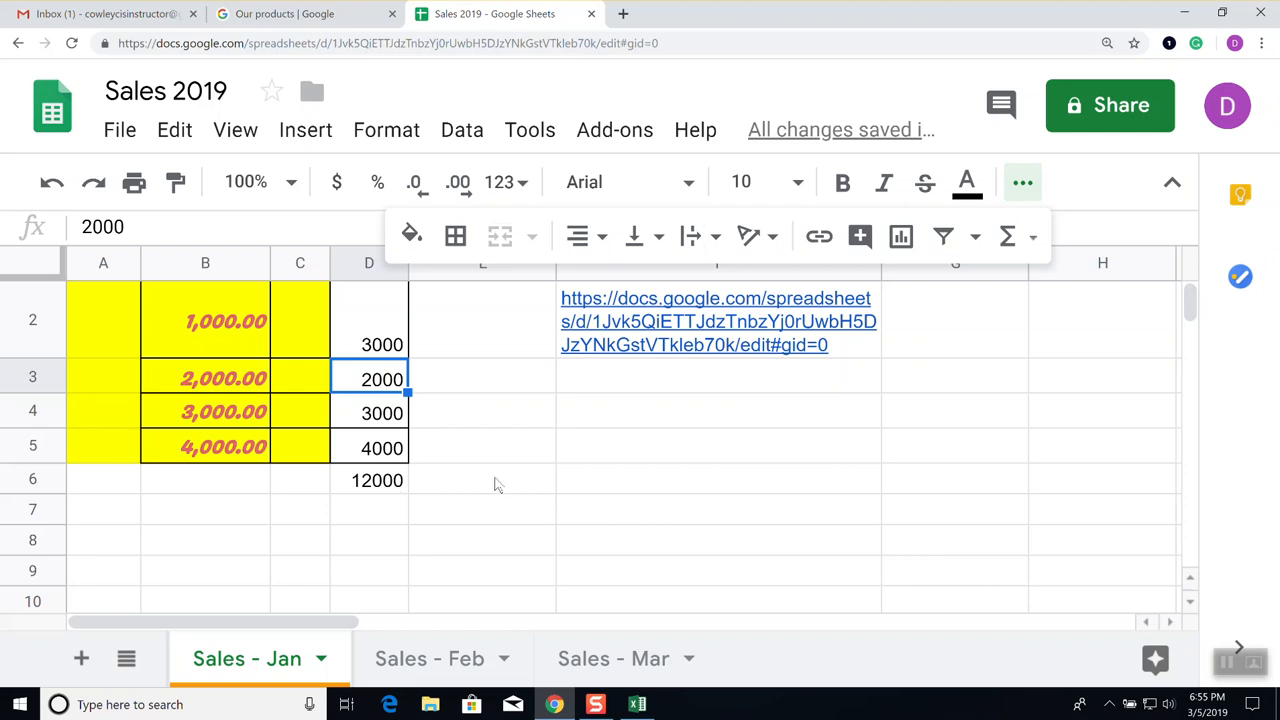
scroll(493, 484, up, 2)
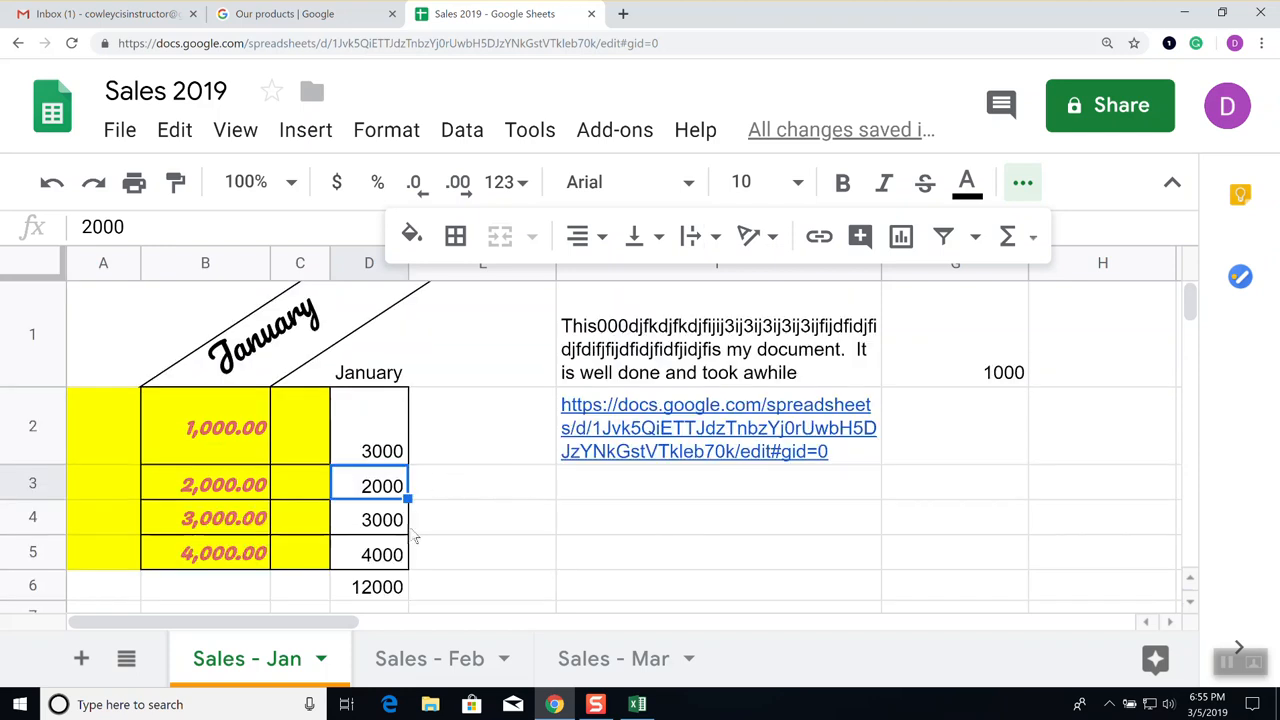
scroll(467, 553, down, 2)
scroll(465, 517, up, 2)
Delete cells F1:F4 with Shift up, removing the note and the web-address link
drag(757, 520, 705, 331)
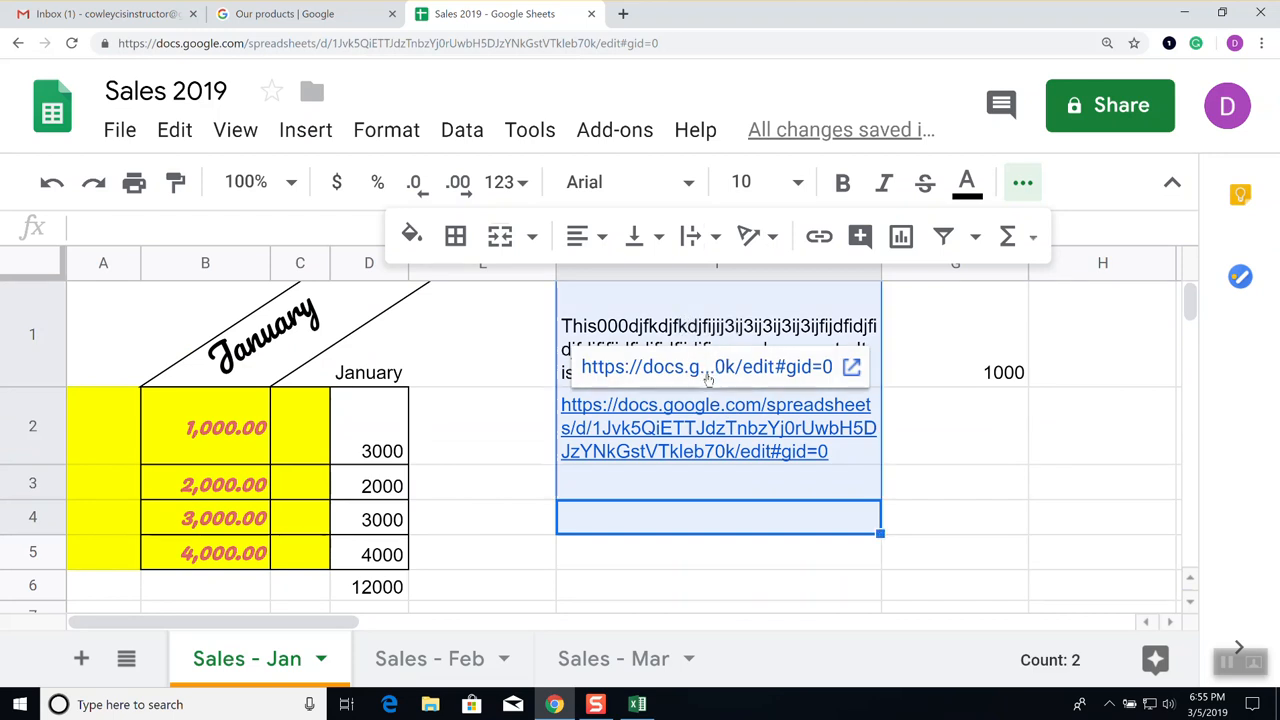
key(Delete)
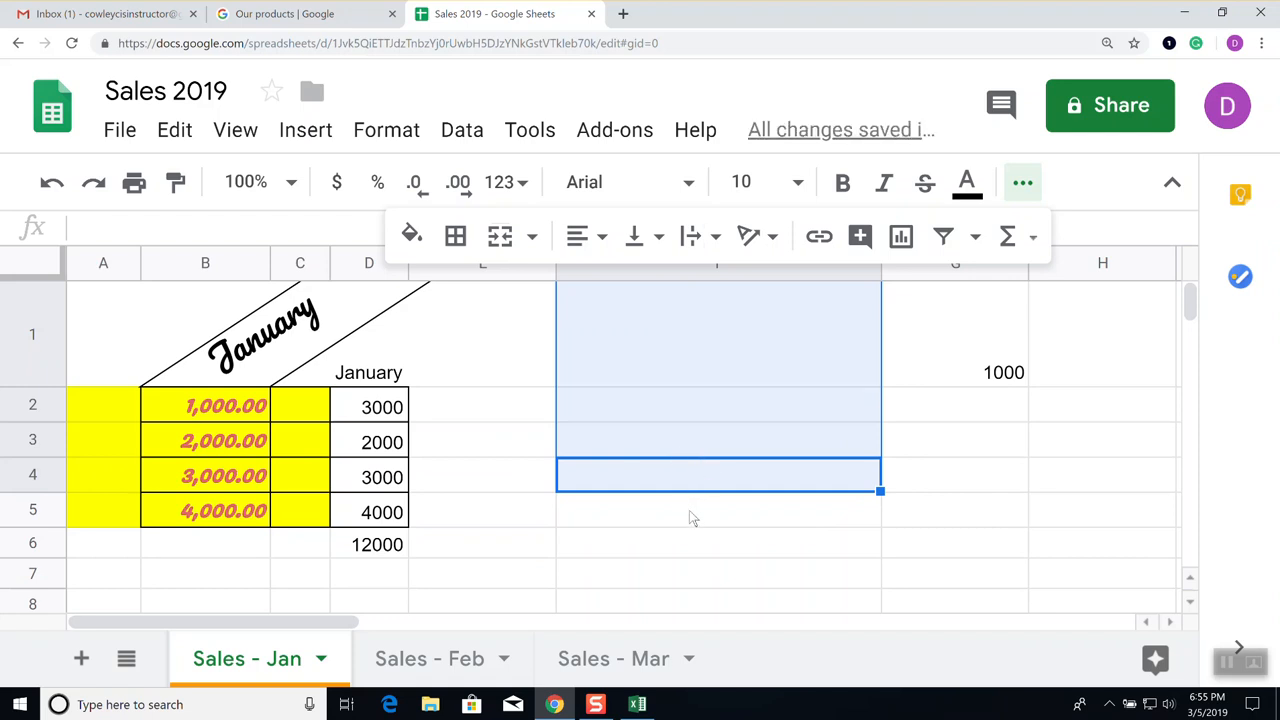
key(ctrl+z)
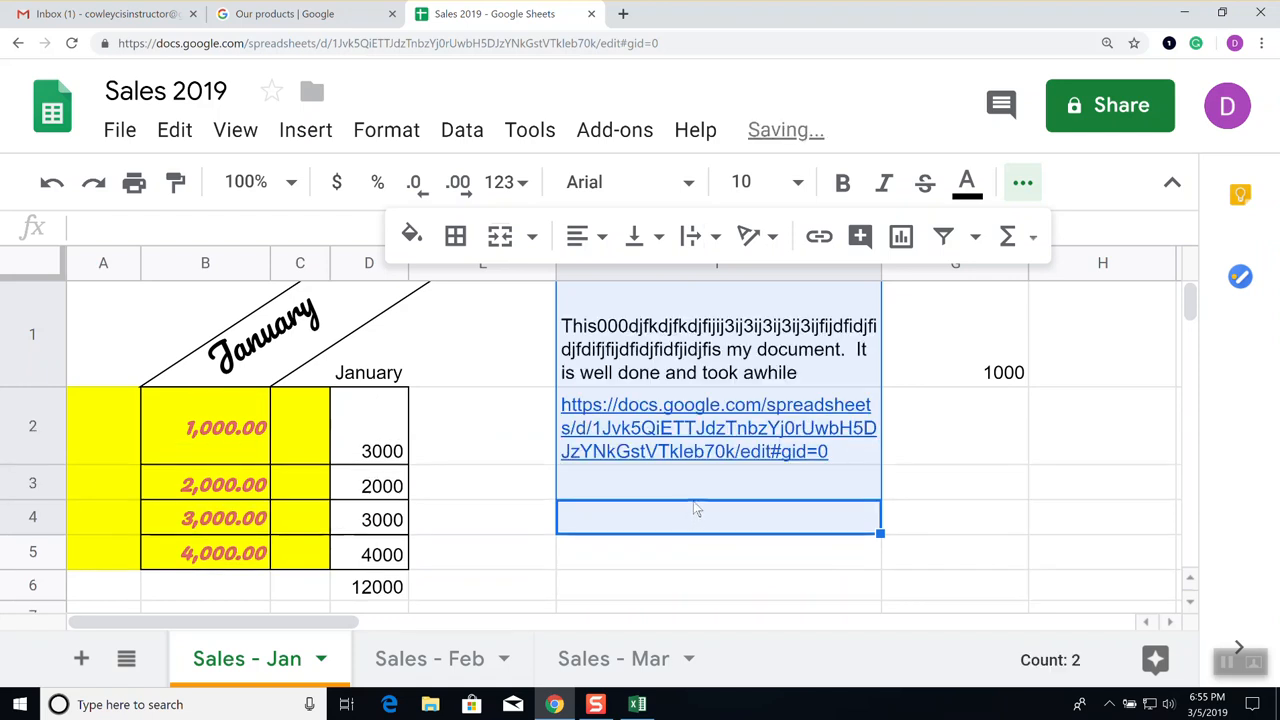
right_click(680, 355)
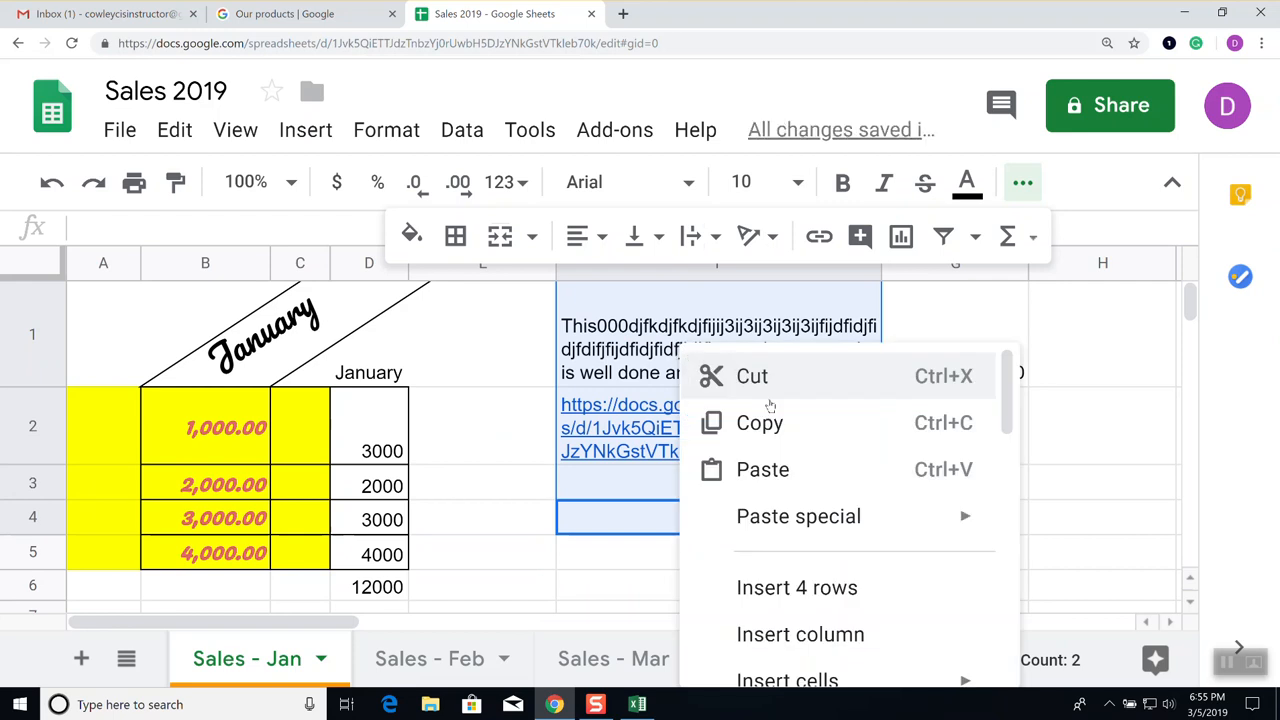
scroll(800, 475, down, 3)
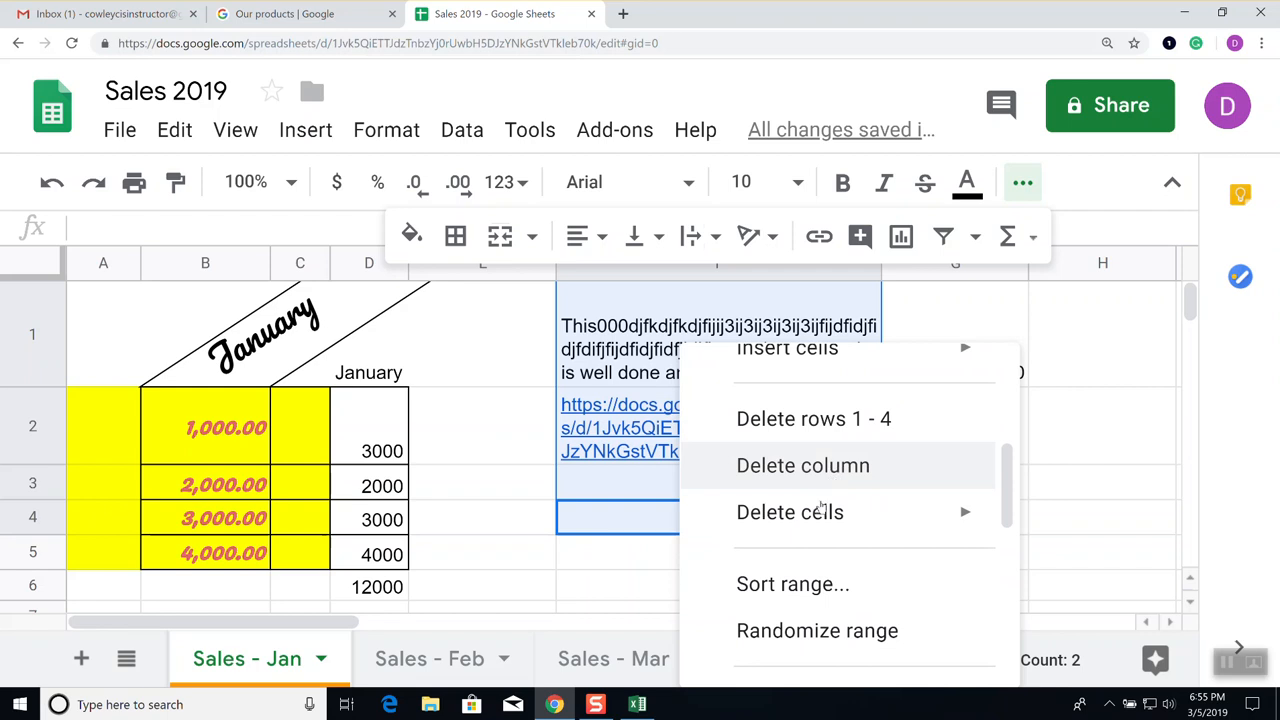
mouse_move(817, 522)
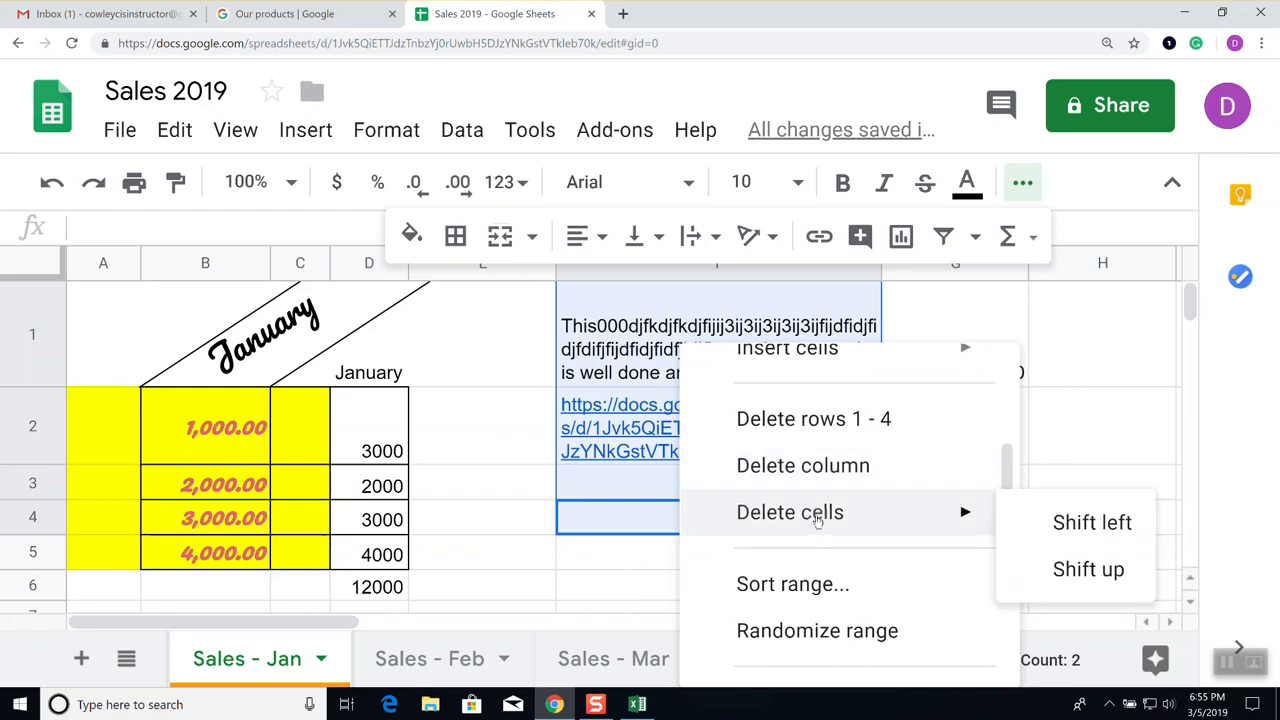
click(1088, 572)
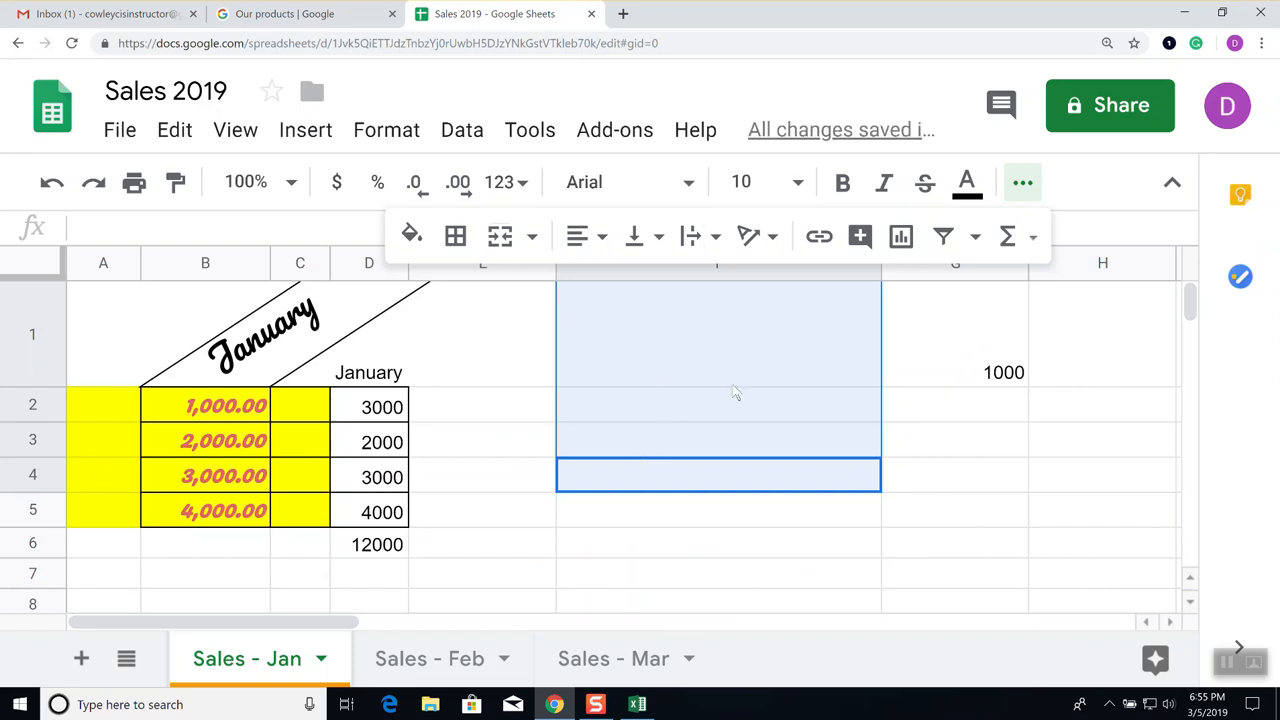
click(942, 452)
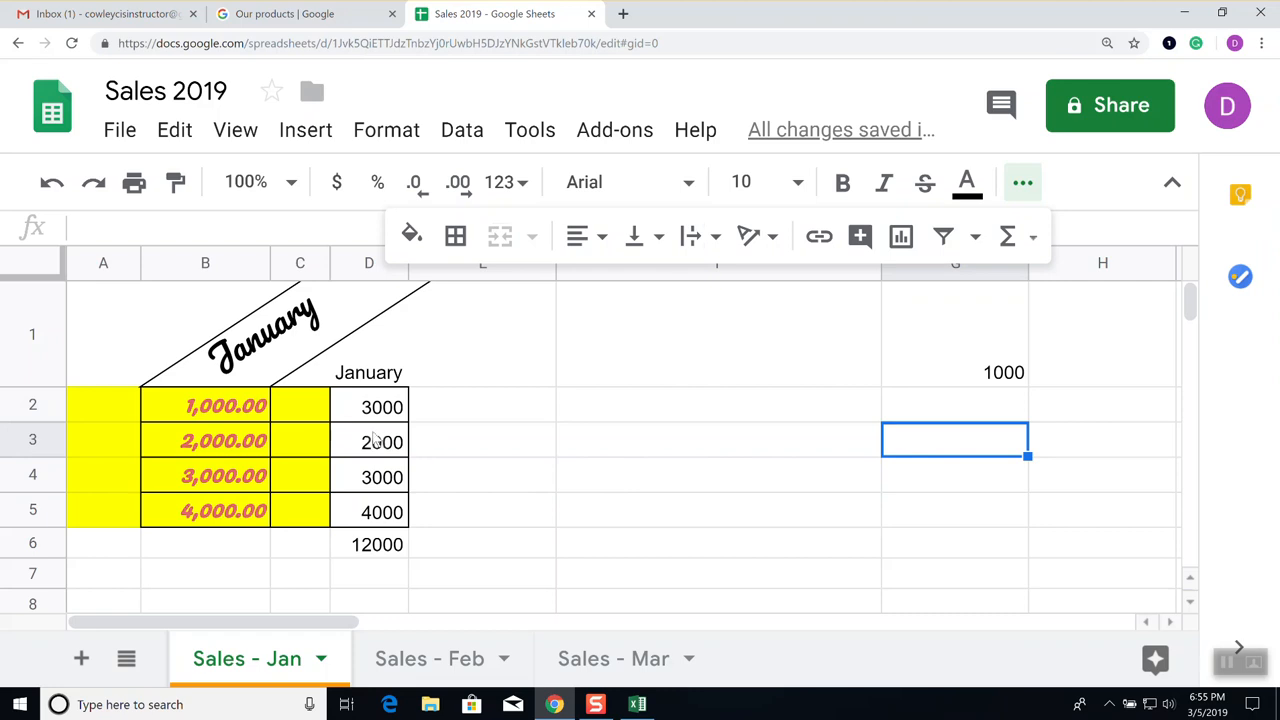
Edit D6's formula from =SUM(D2:D5) to =SUM(D3:D5)
click(221, 437)
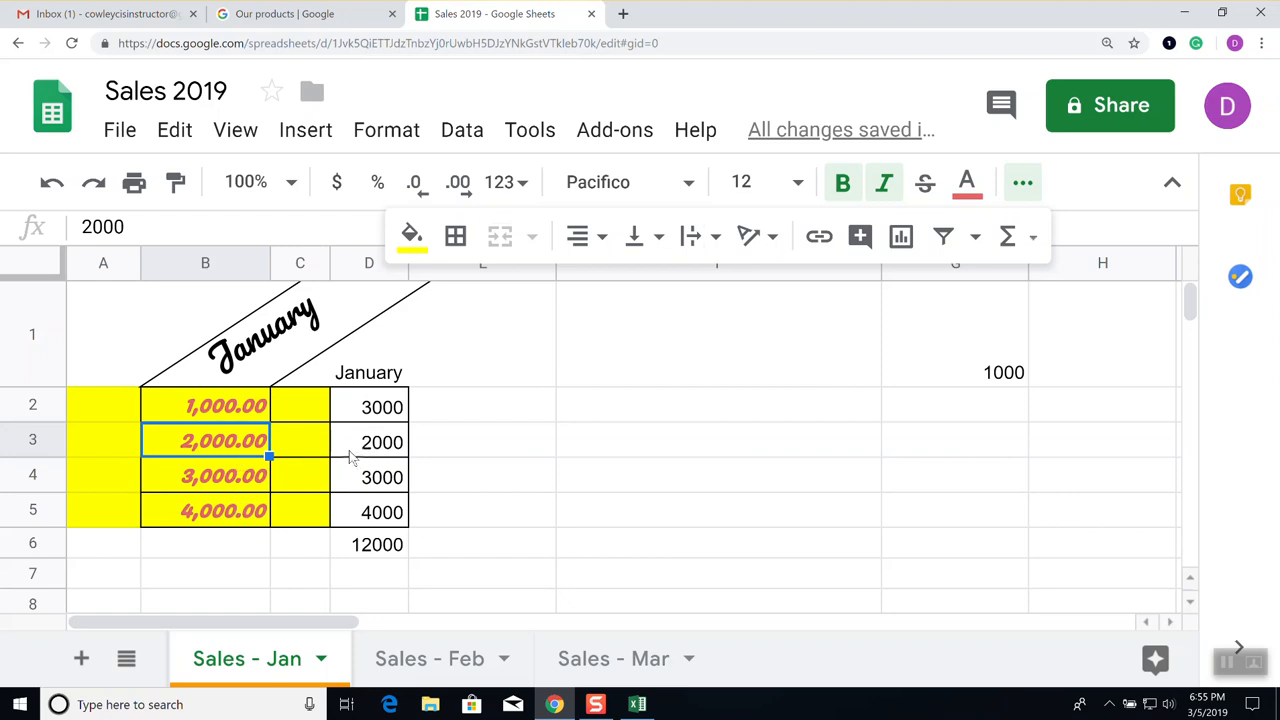
click(386, 557)
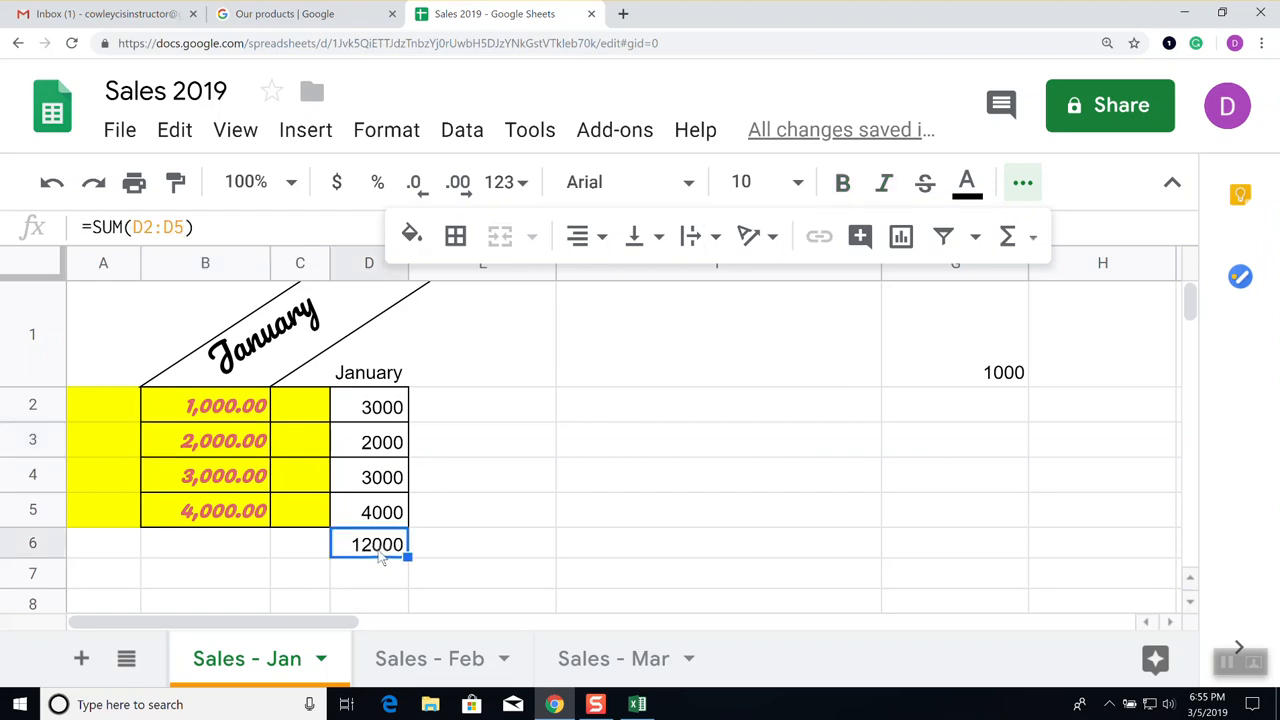
click(205, 226)
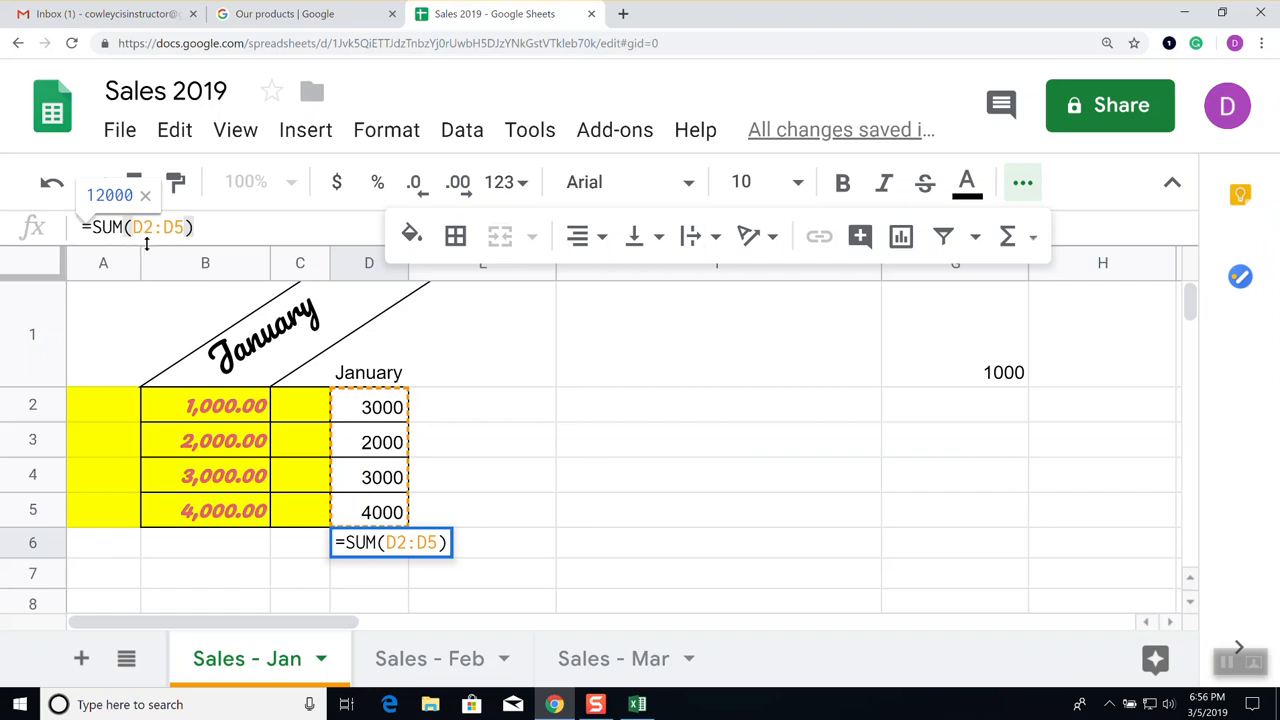
click(456, 480)
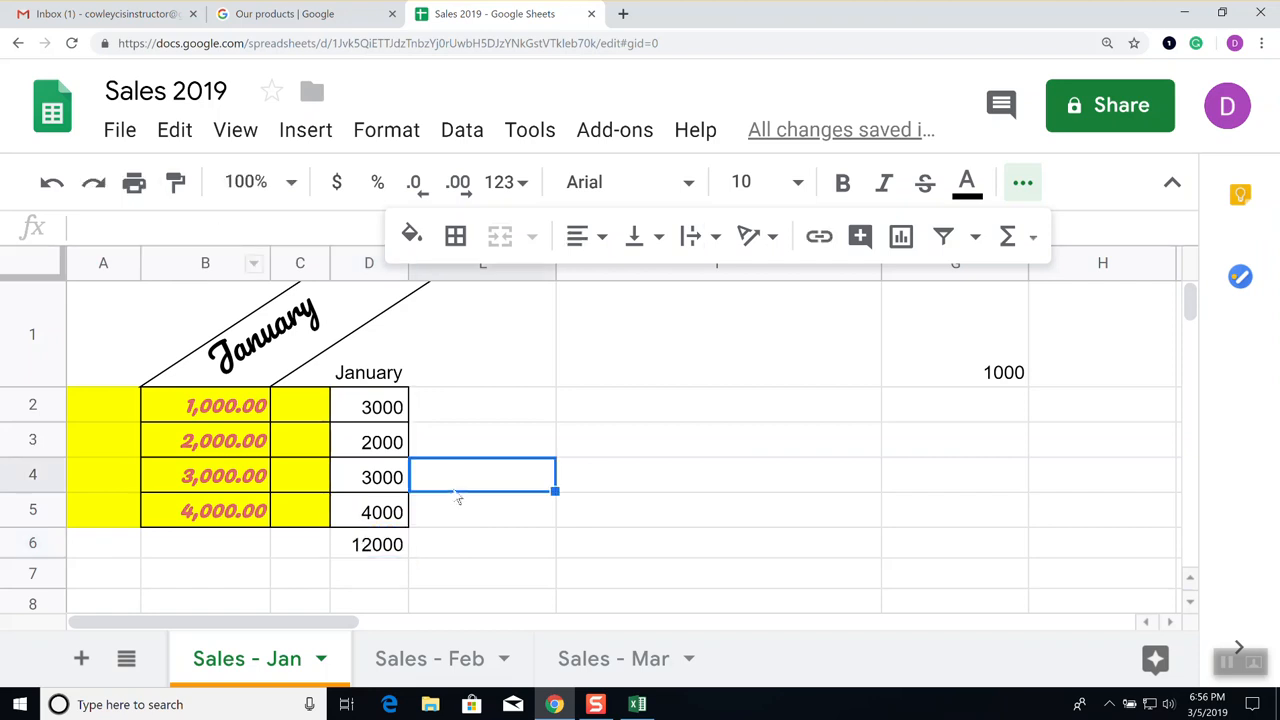
click(368, 544)
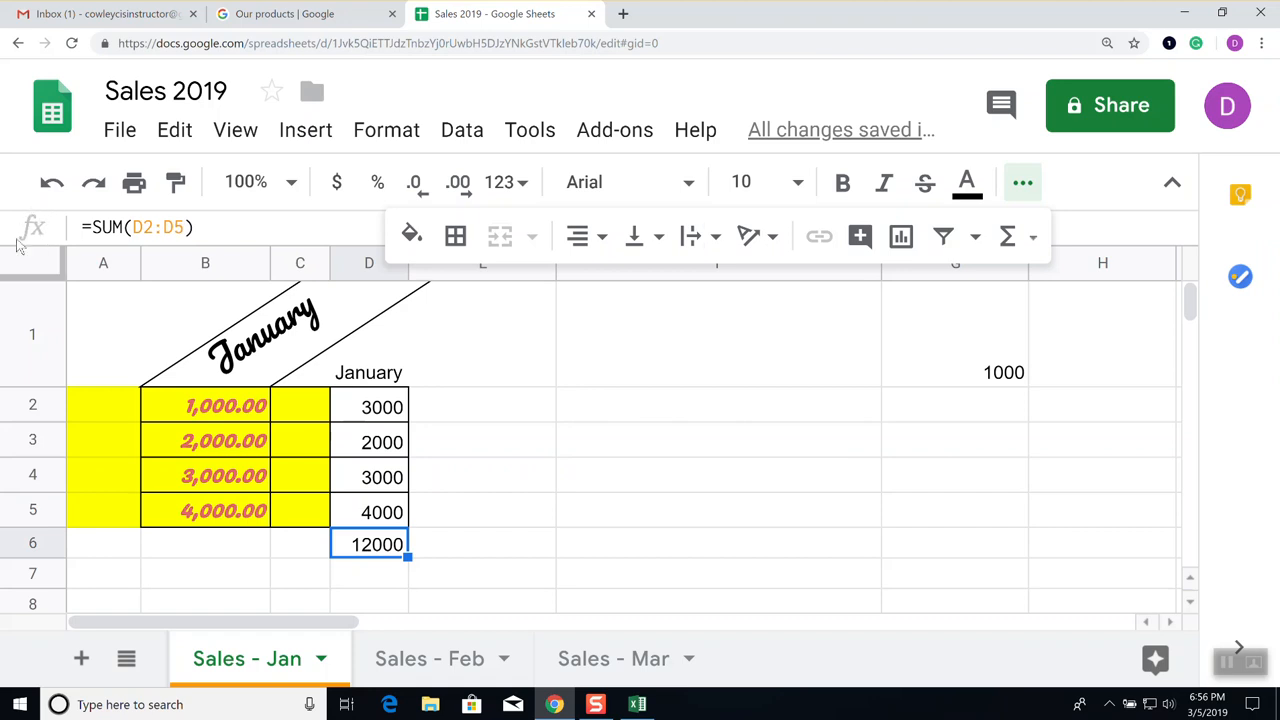
click(237, 228)
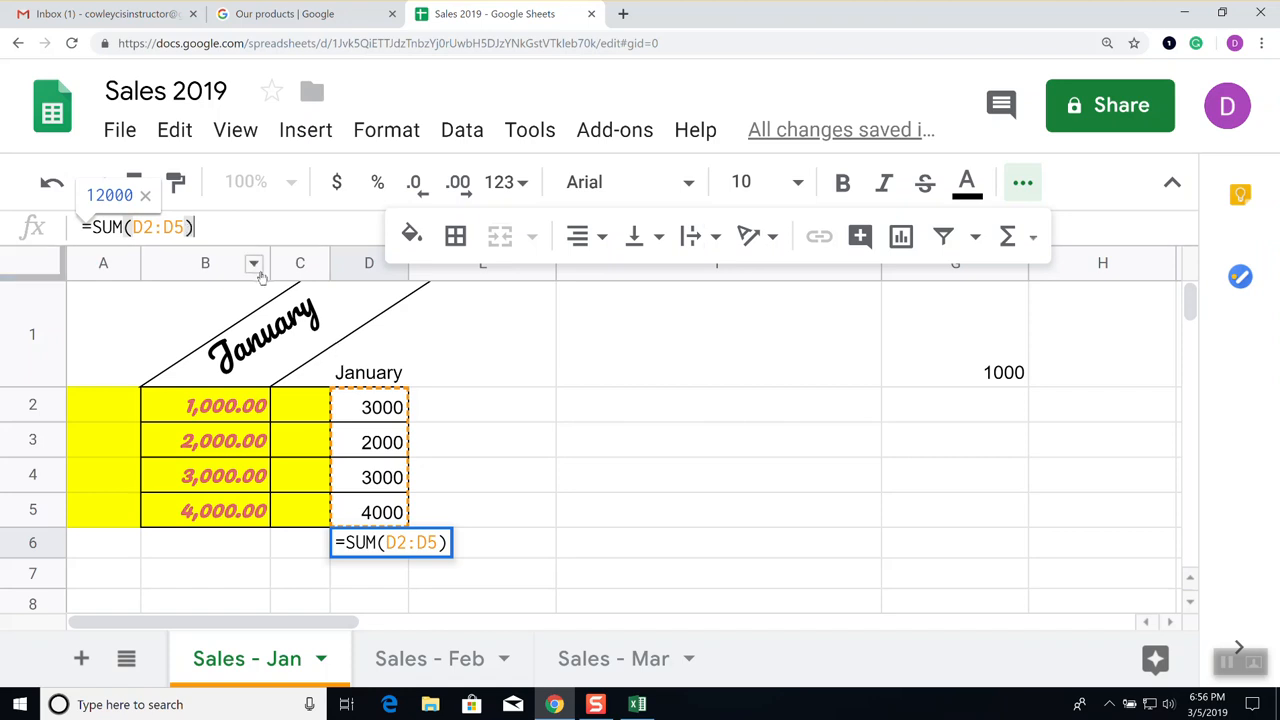
click(172, 227)
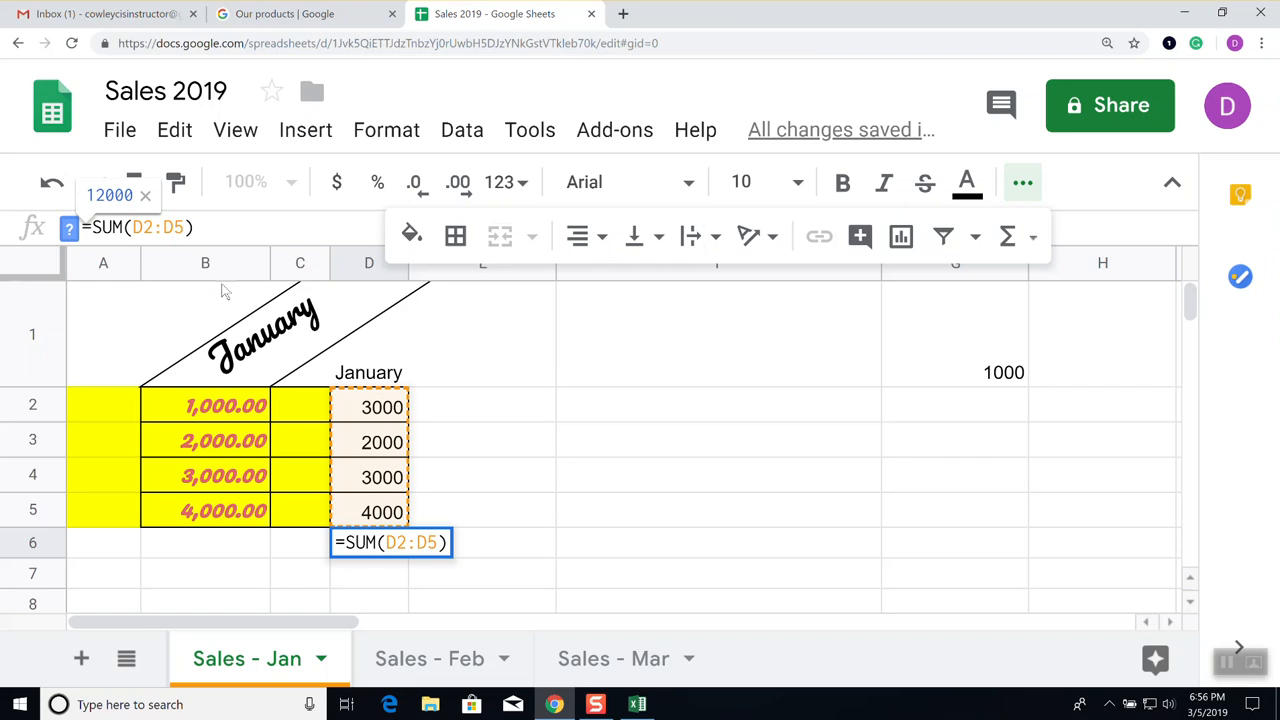
key(BackSpace)
key(BackSpace)
key(BackSpace)
text(3:D)
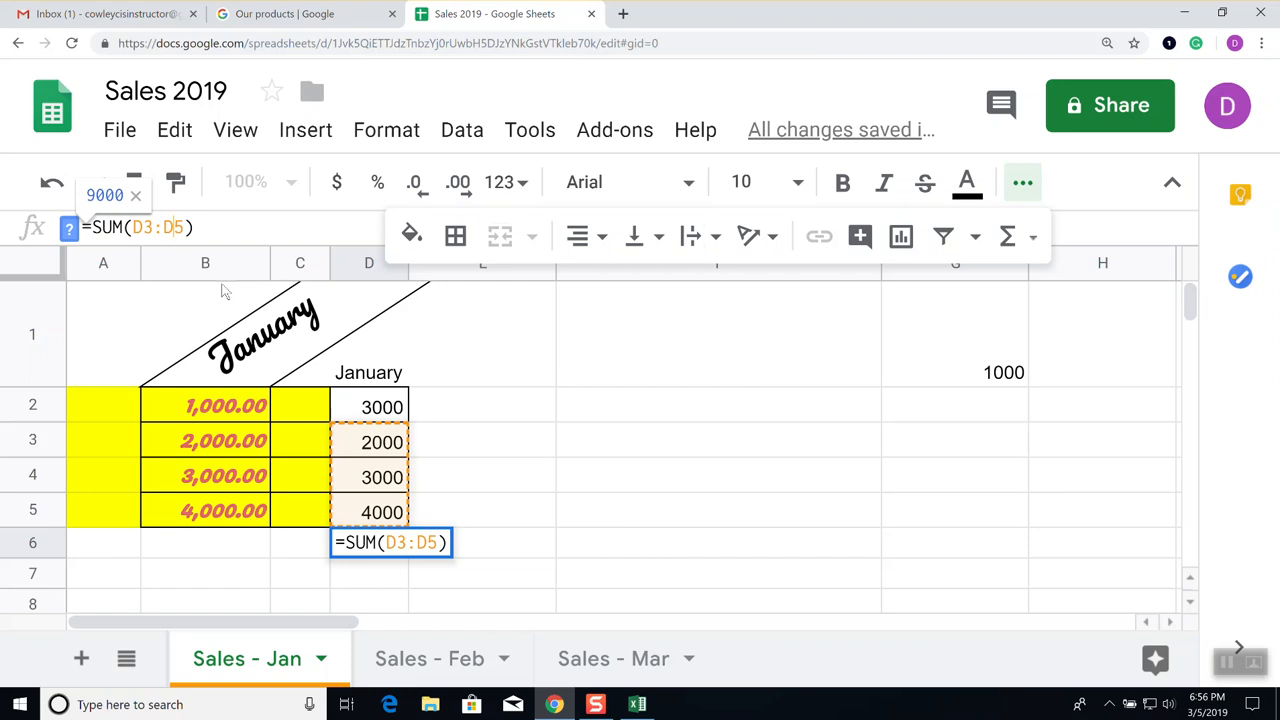
key(Return)
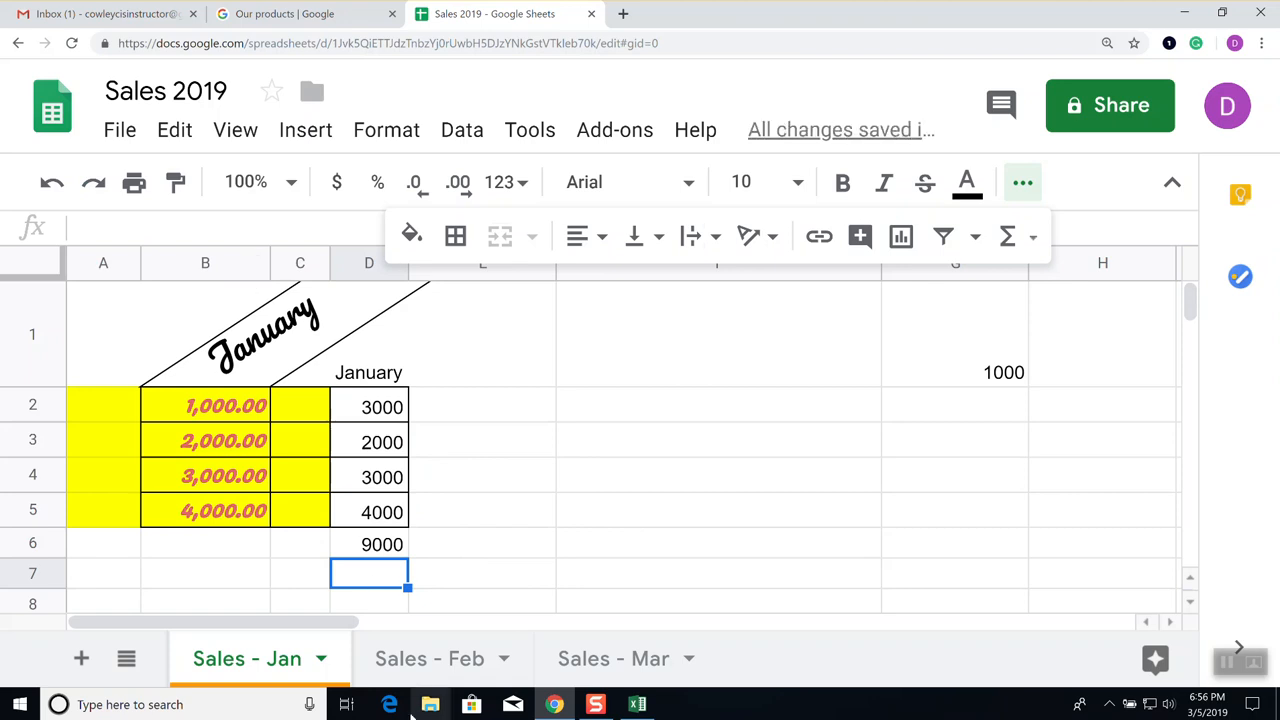
Recheck D6's new formula and confirm its 9000 total
click(381, 543)
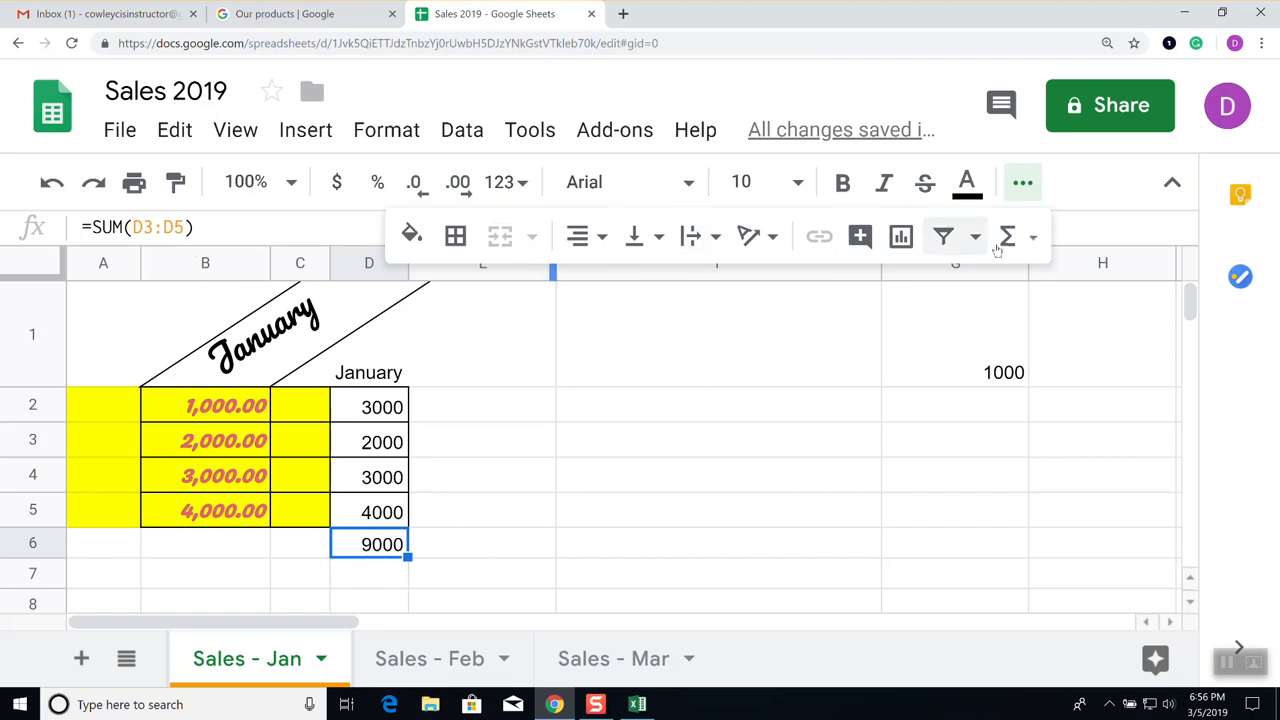
click(354, 134)
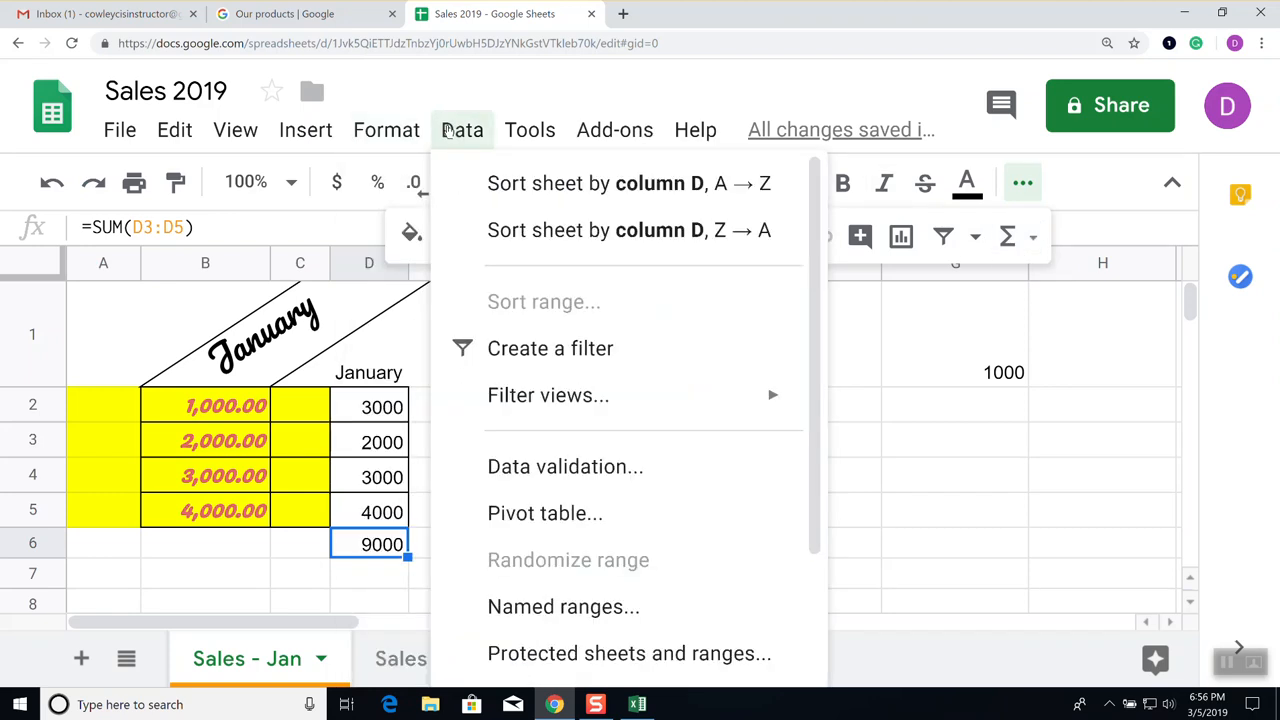
click(375, 546)
double_click(375, 546)
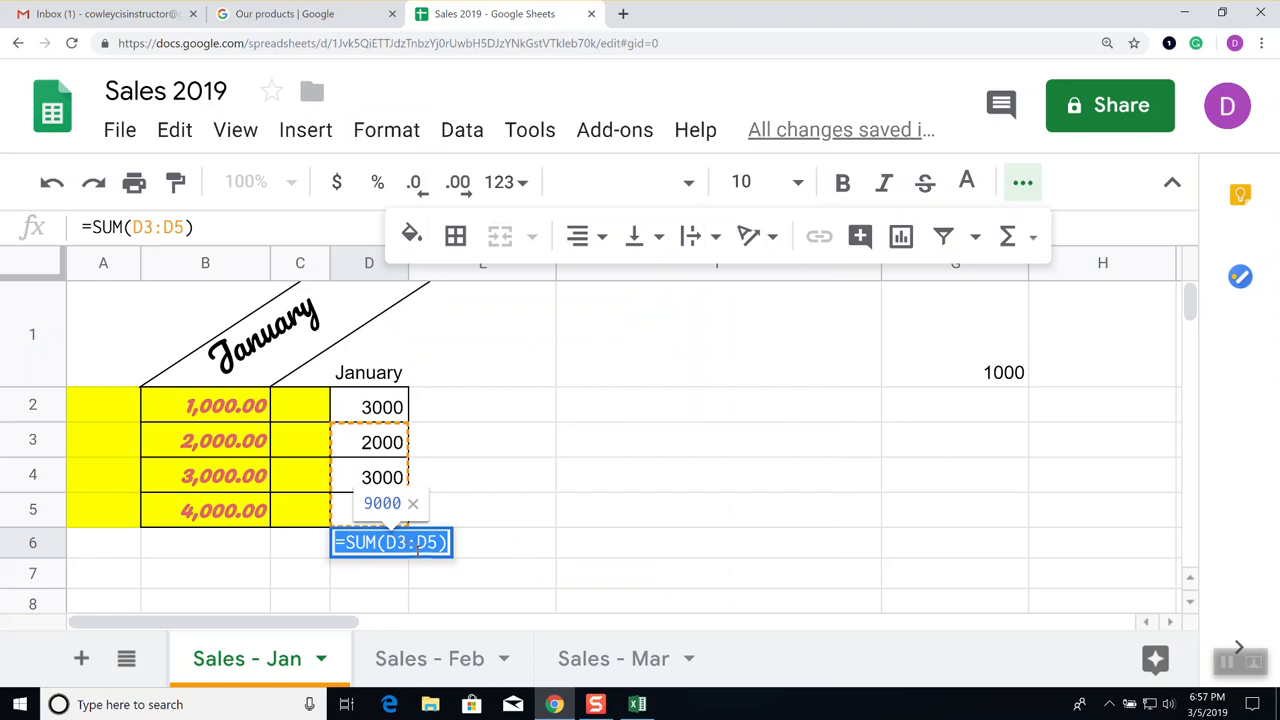
click(502, 552)
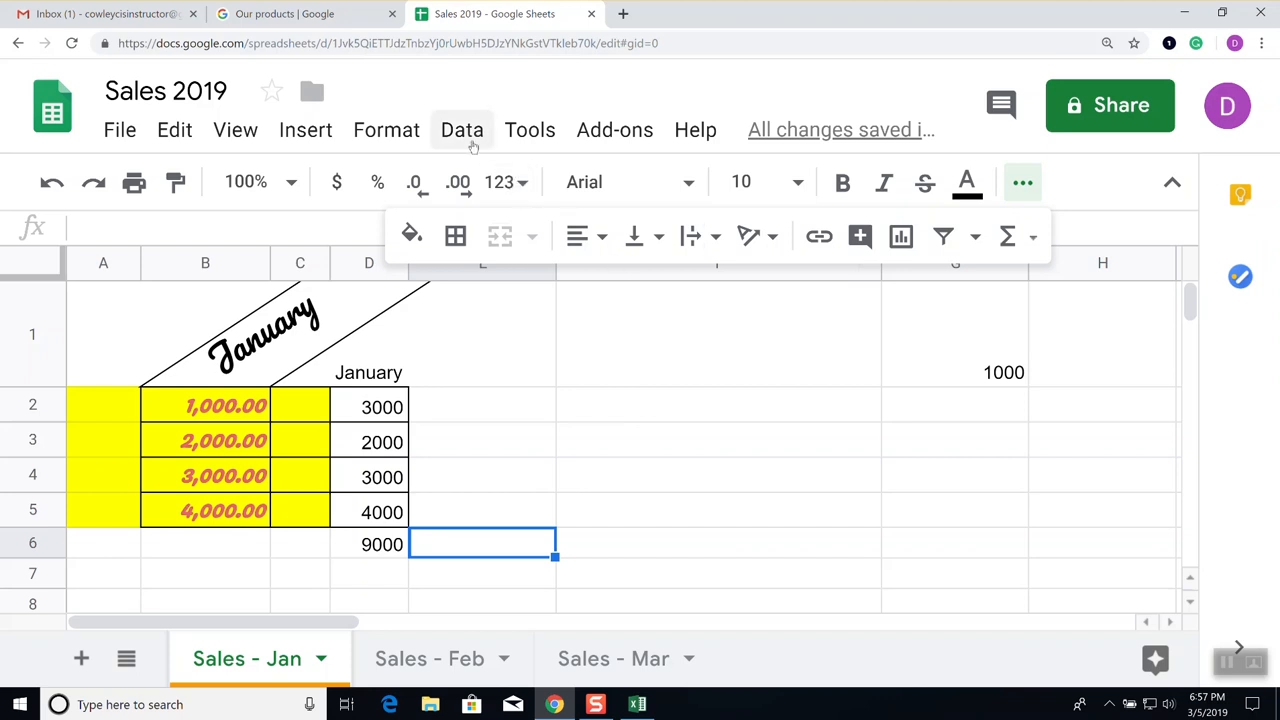
Turn on Show formulas and inspect D6's =SUM(D3:D5) formula
click(529, 131)
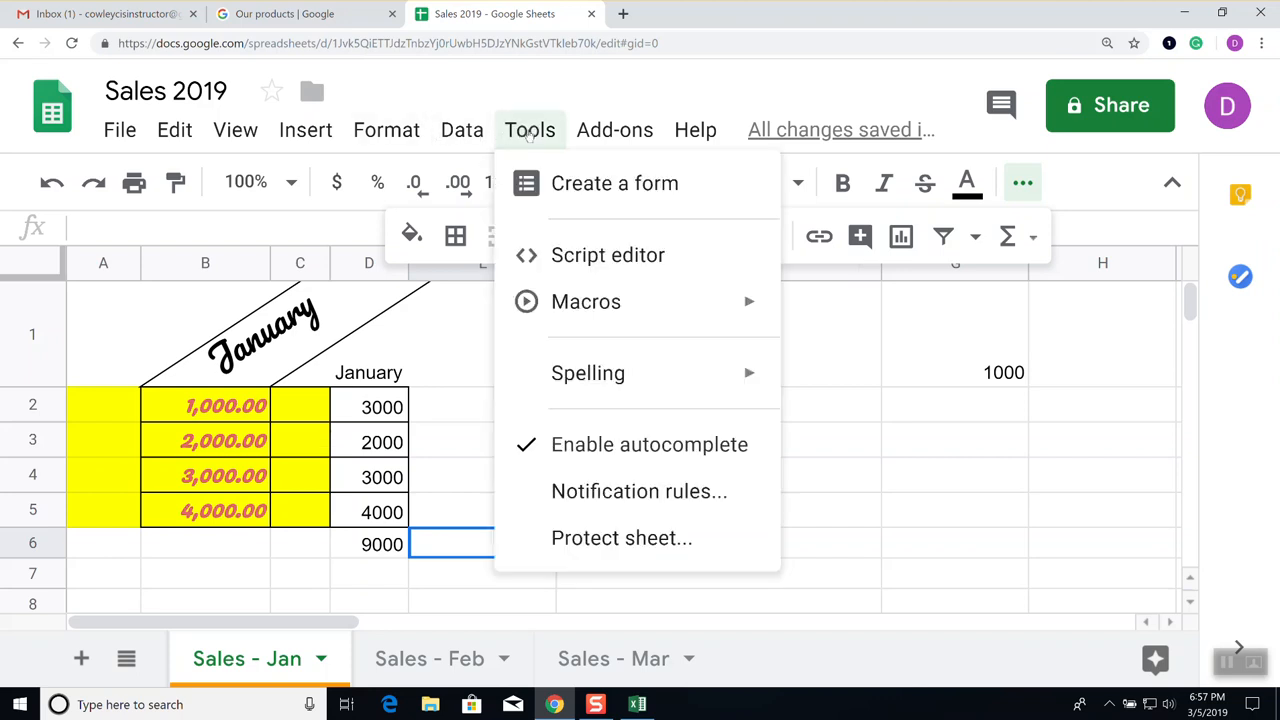
mouse_move(396, 134)
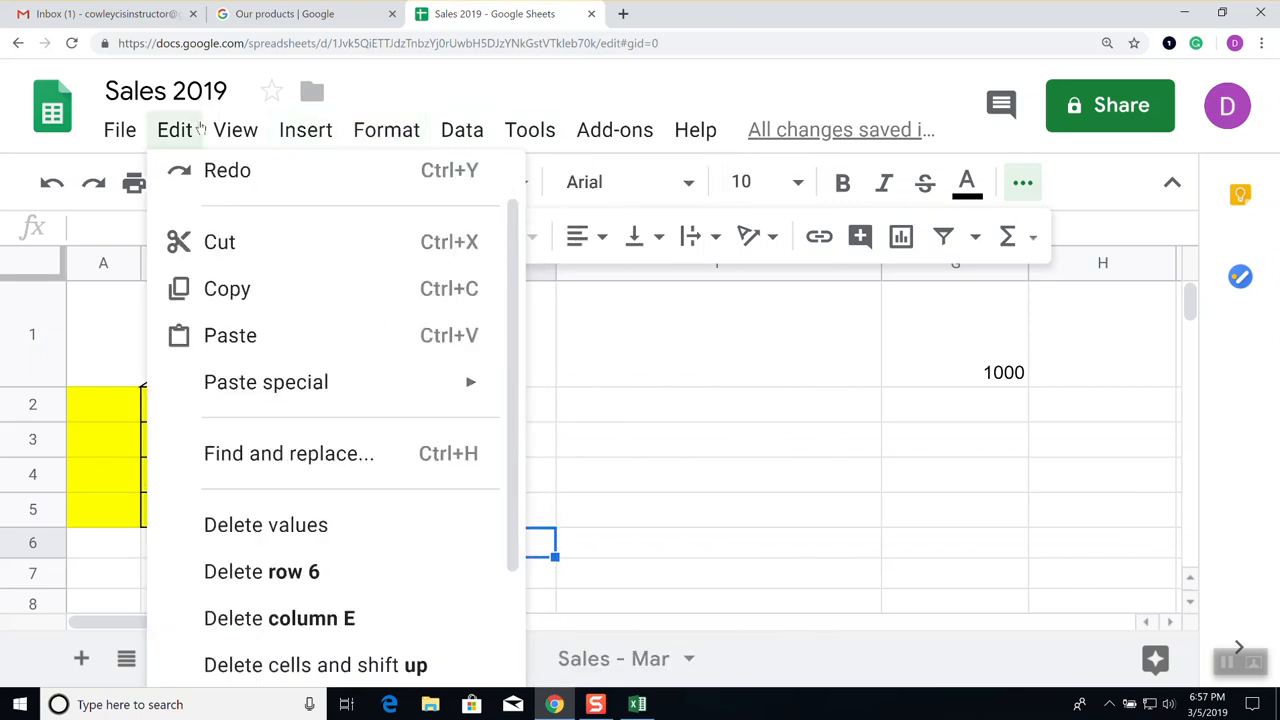
mouse_move(238, 132)
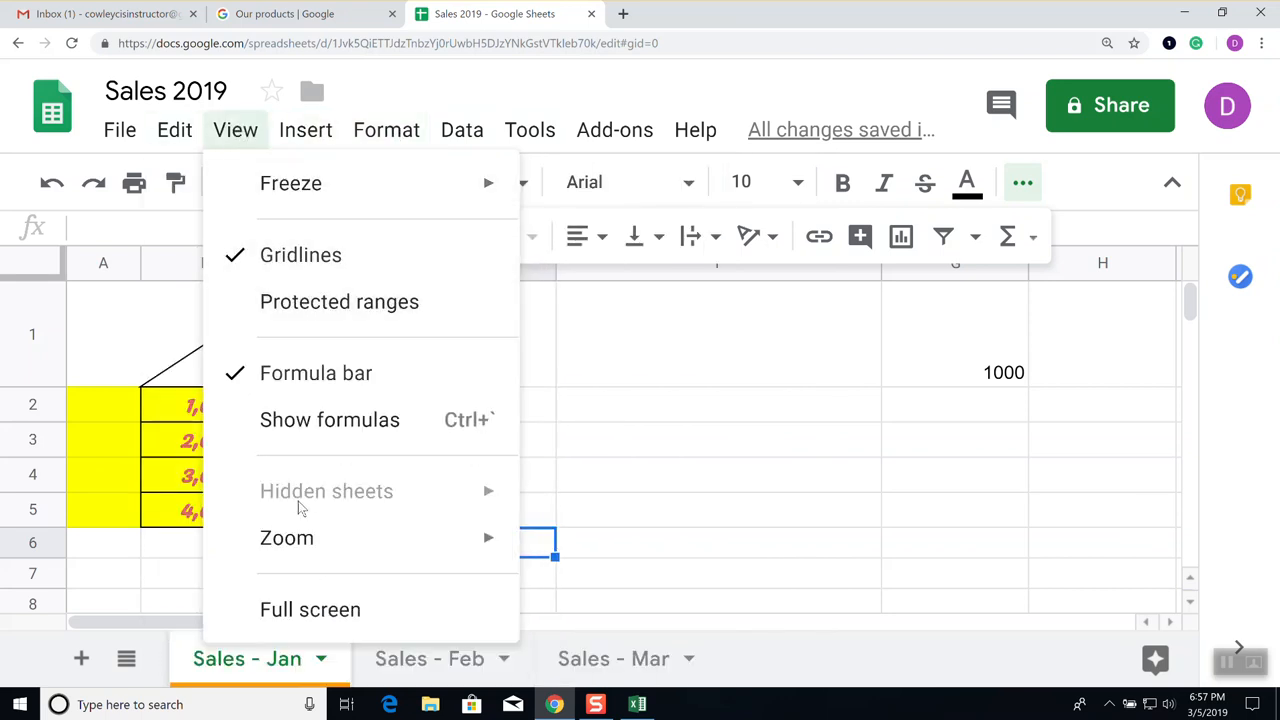
mouse_move(302, 540)
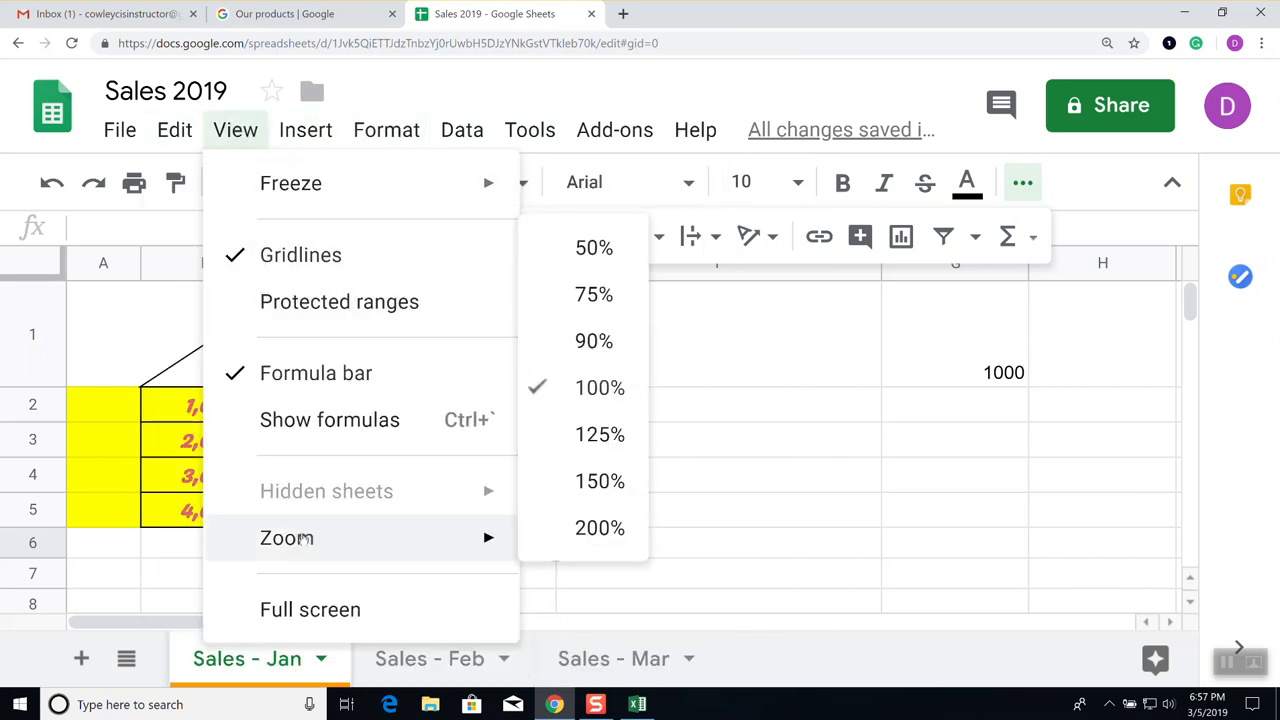
click(338, 428)
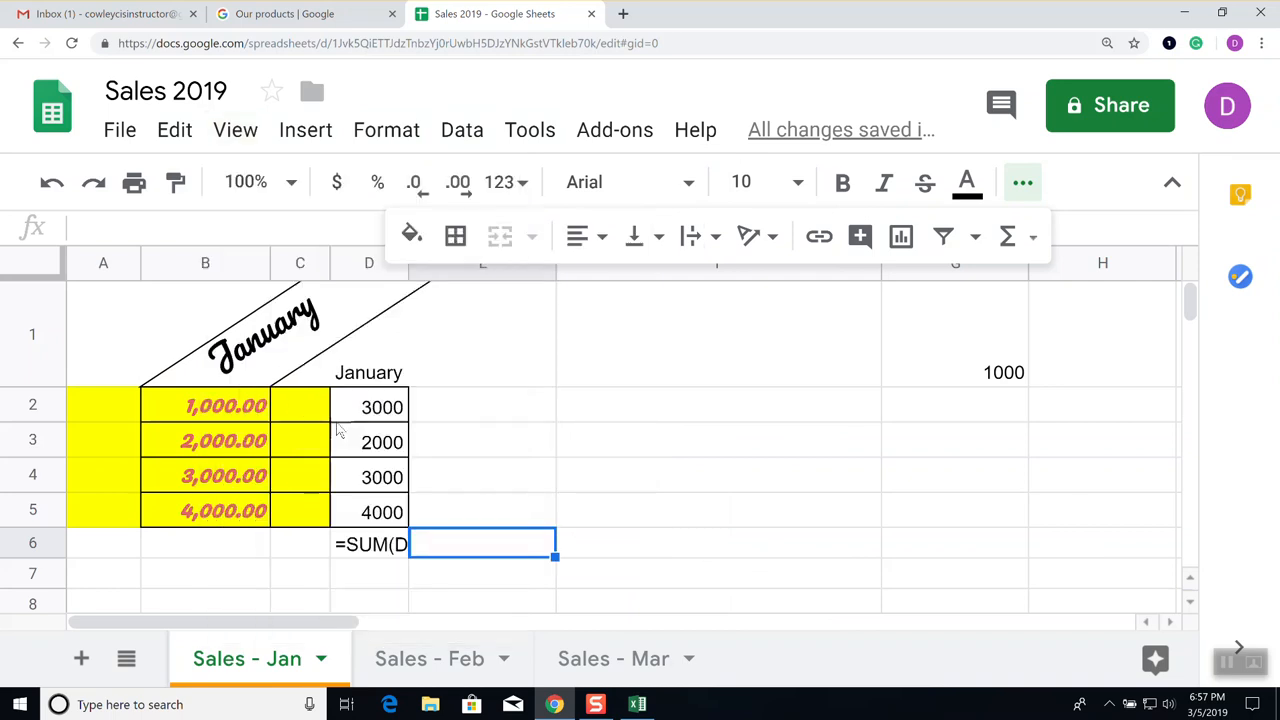
click(383, 546)
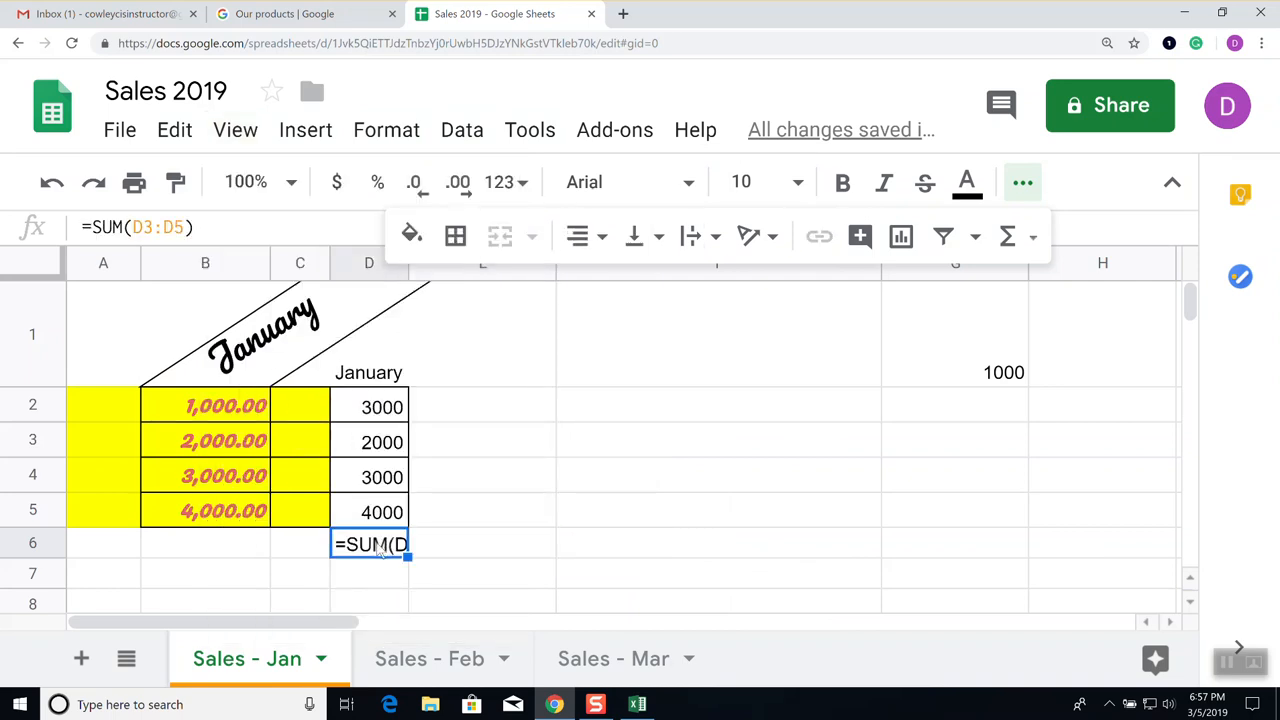
double_click(380, 546)
click(478, 552)
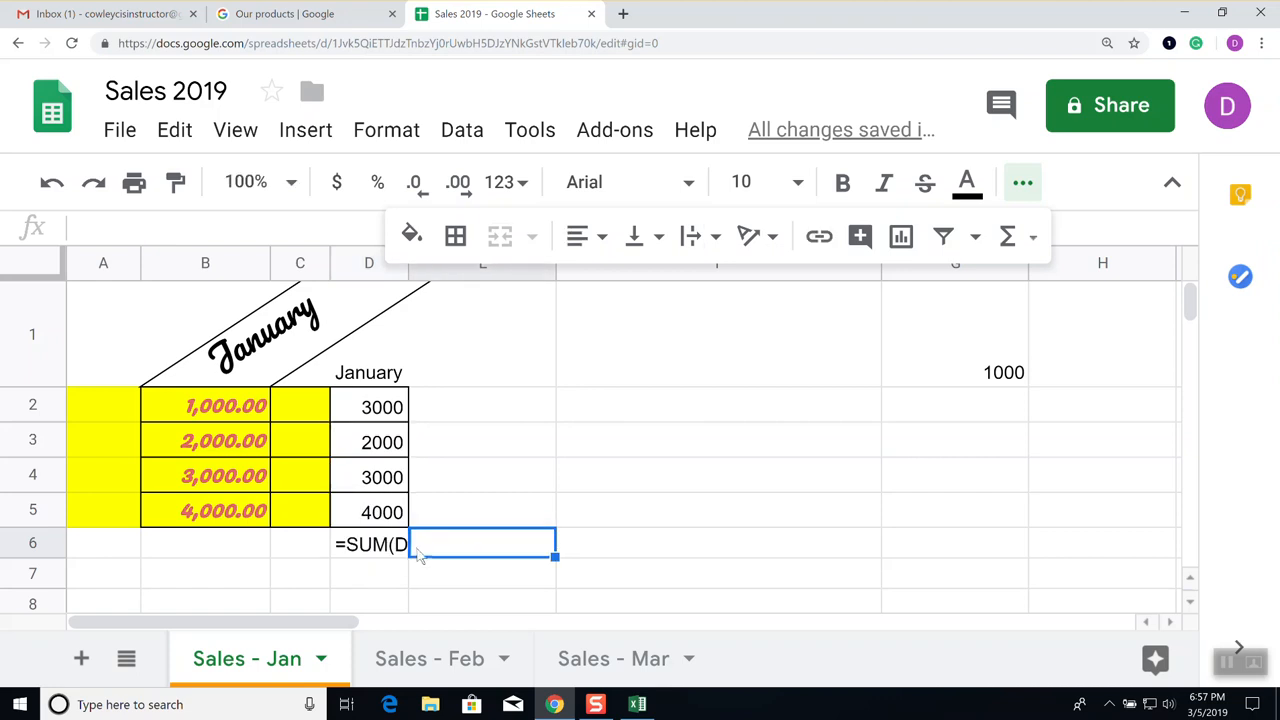
click(380, 545)
double_click(380, 545)
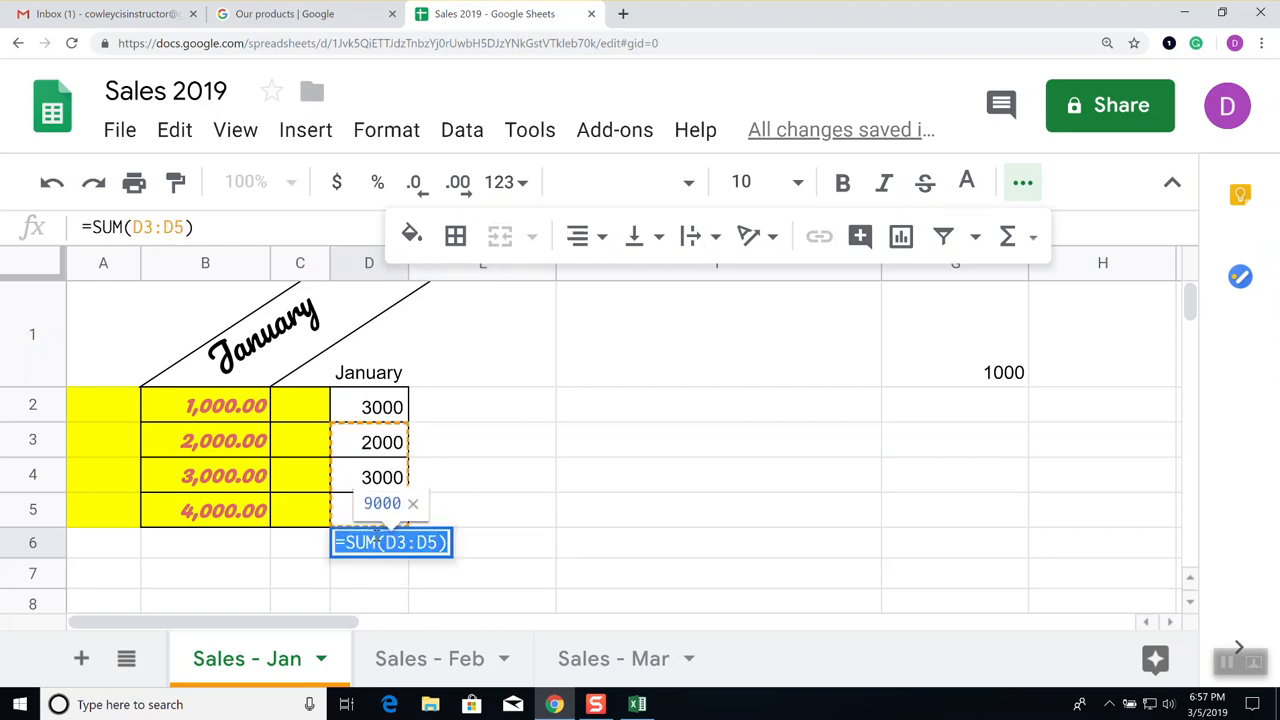
click(552, 553)
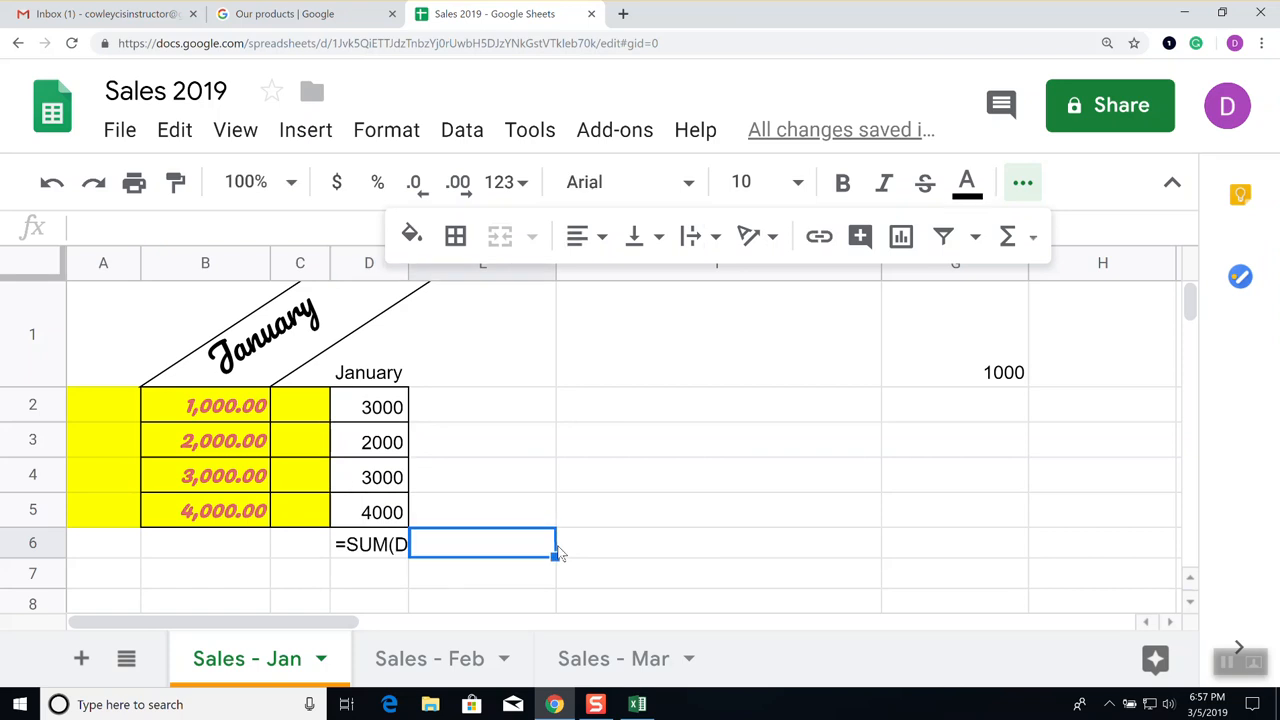
Toggle Show formulas off, on and off again so D6 displays 9000
click(236, 131)
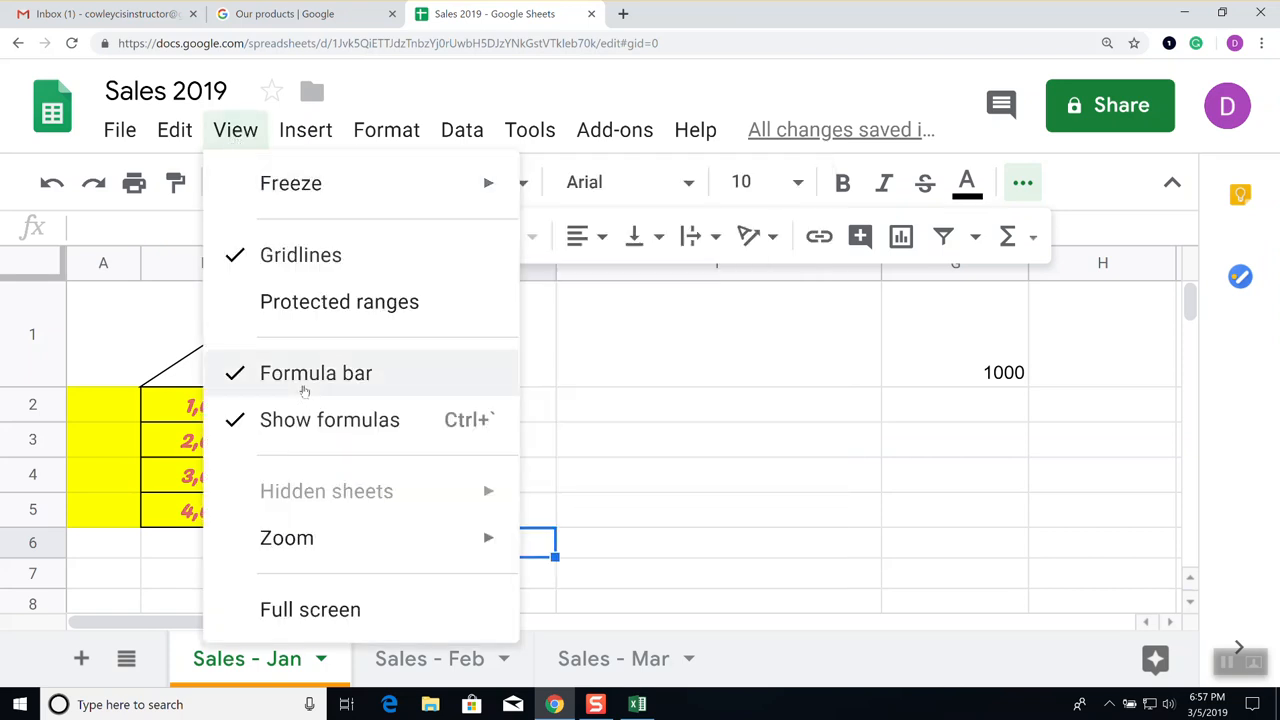
click(306, 425)
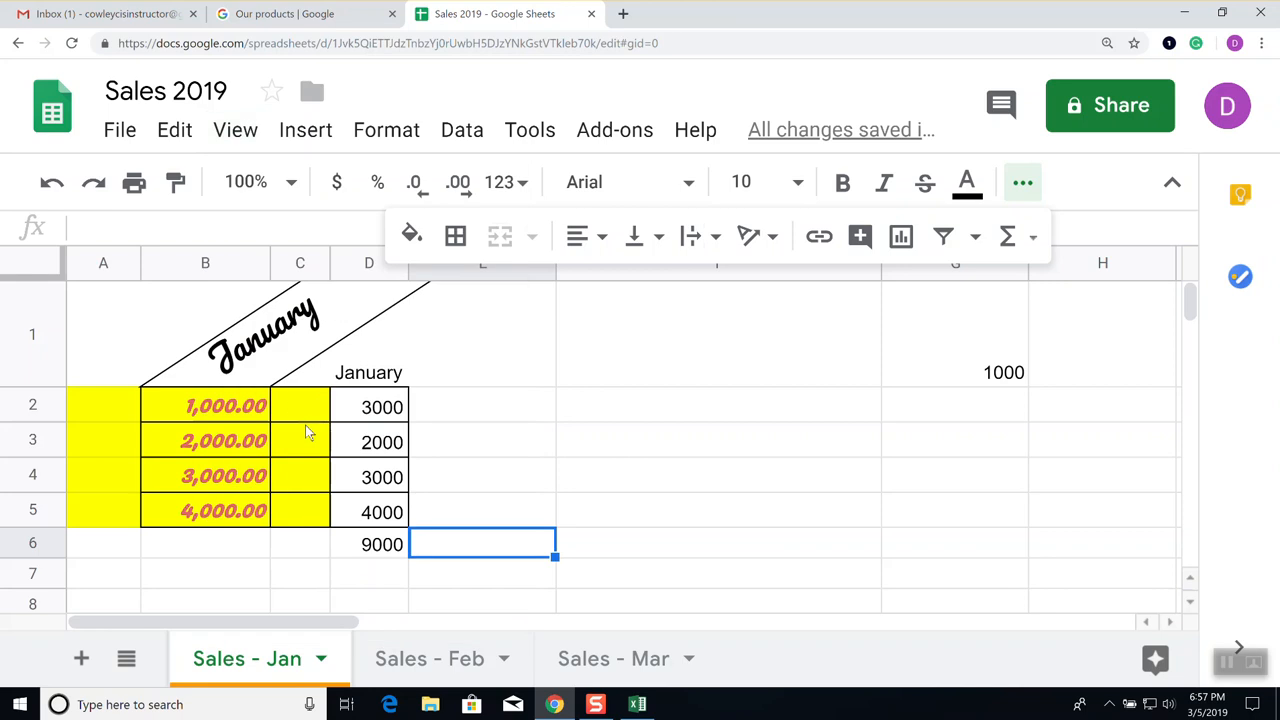
click(518, 509)
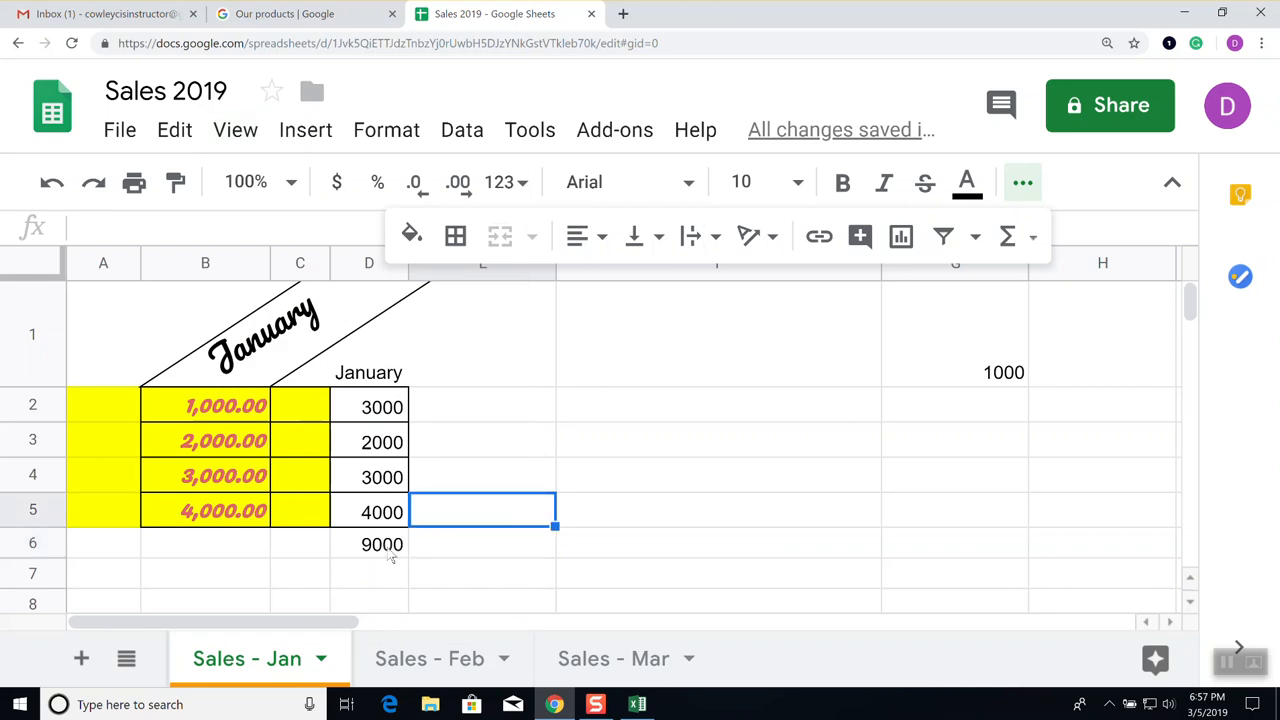
click(236, 130)
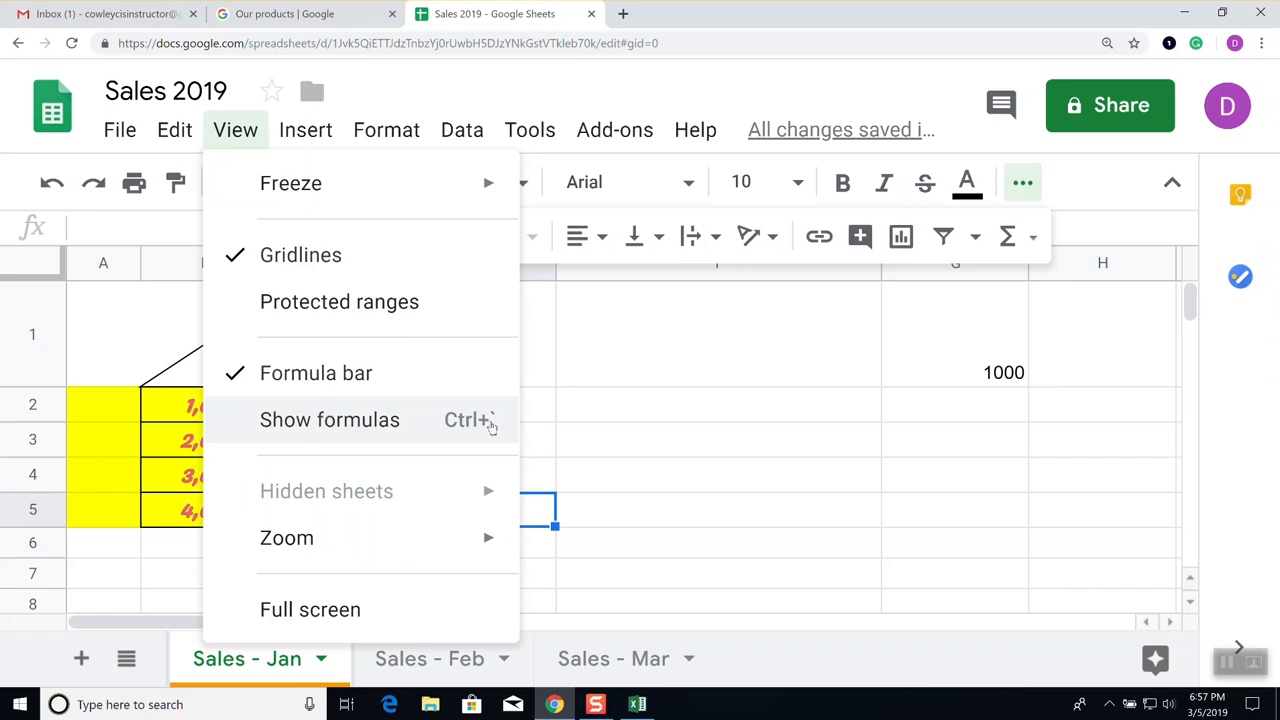
click(576, 416)
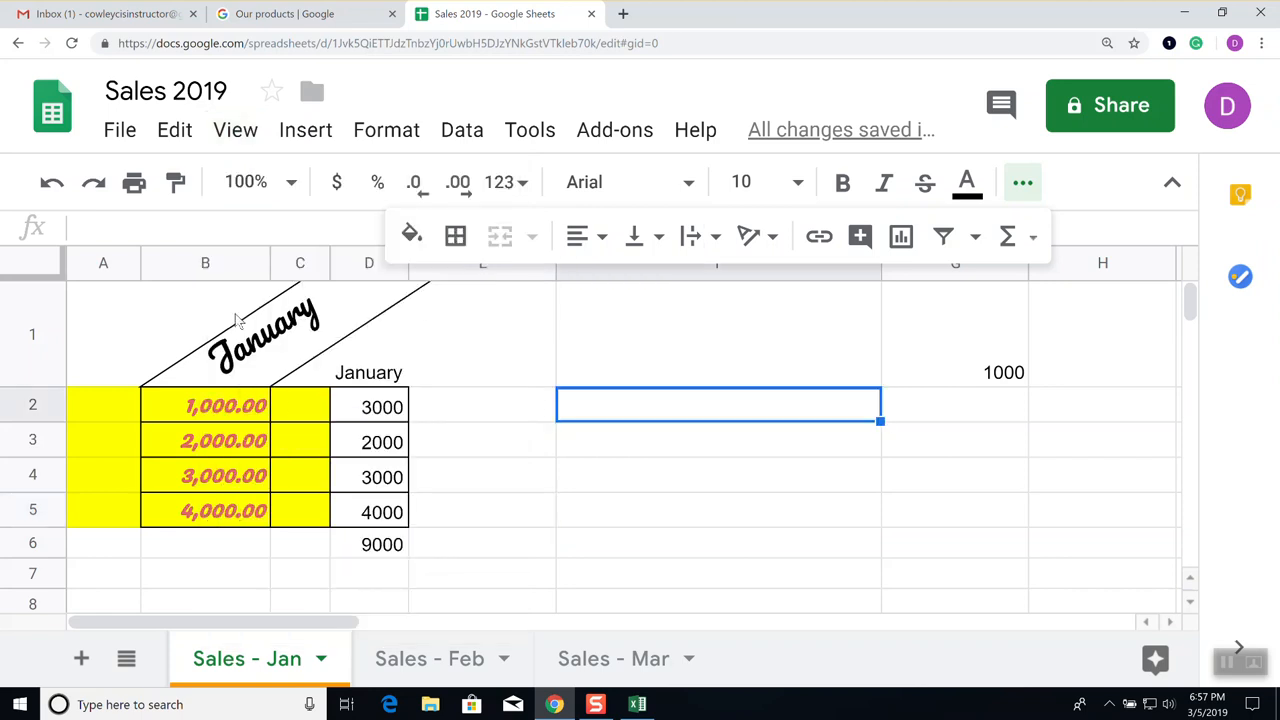
click(48, 266)
click(240, 130)
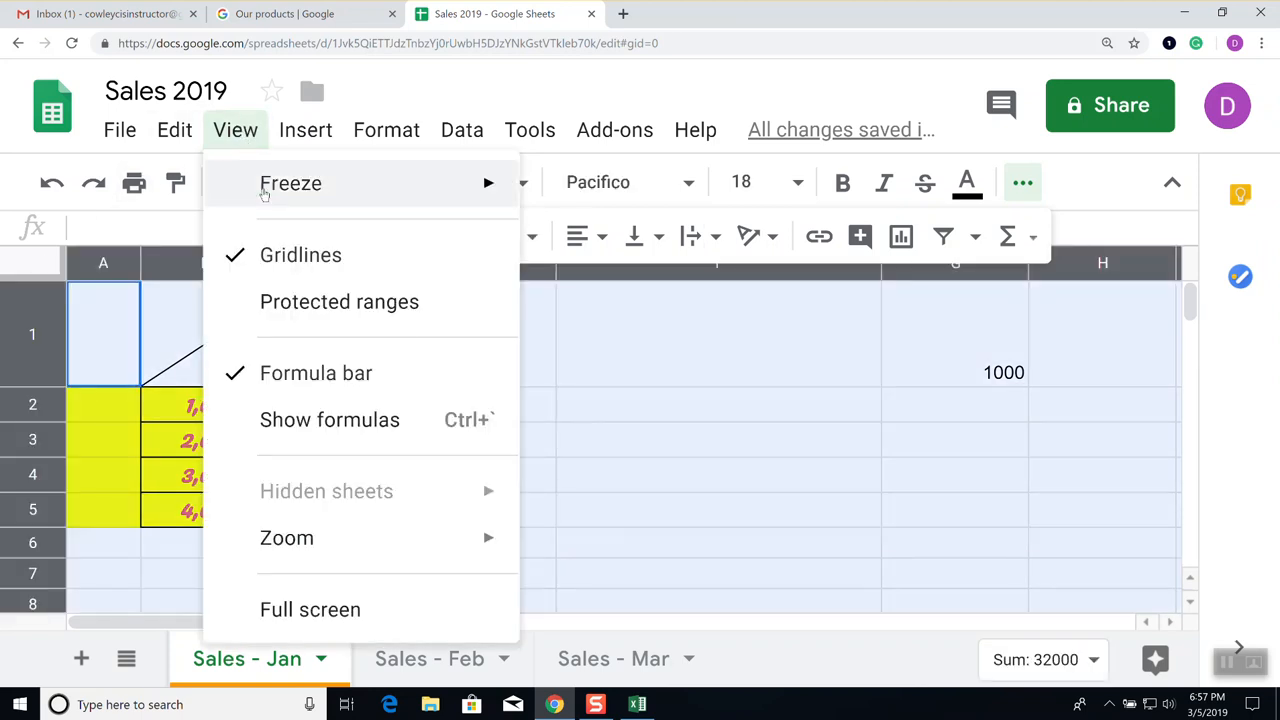
click(325, 423)
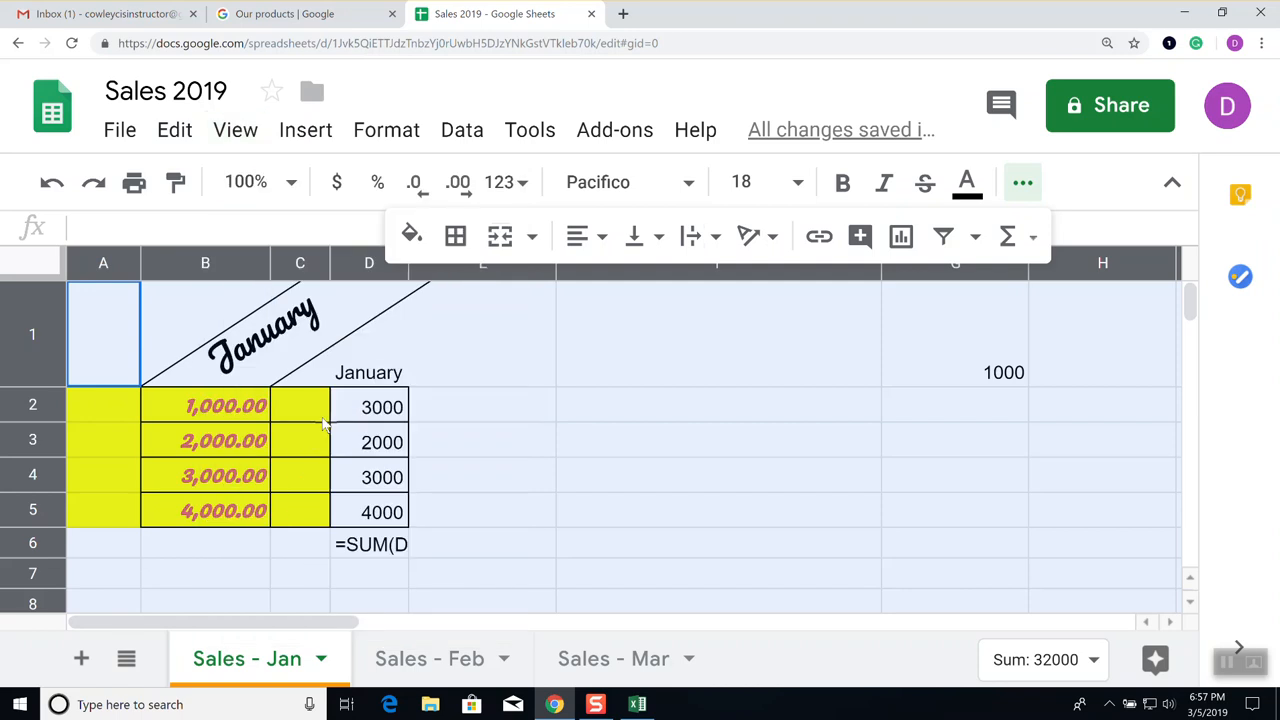
click(235, 130)
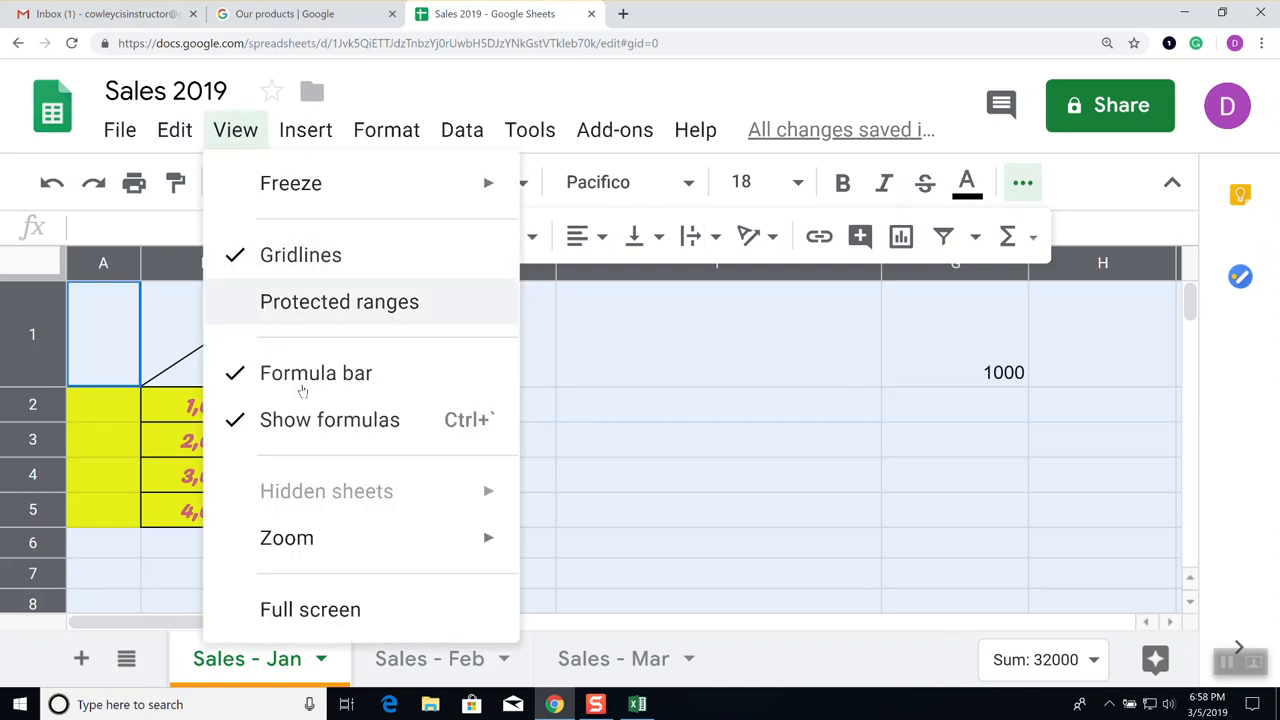
click(304, 422)
click(524, 471)
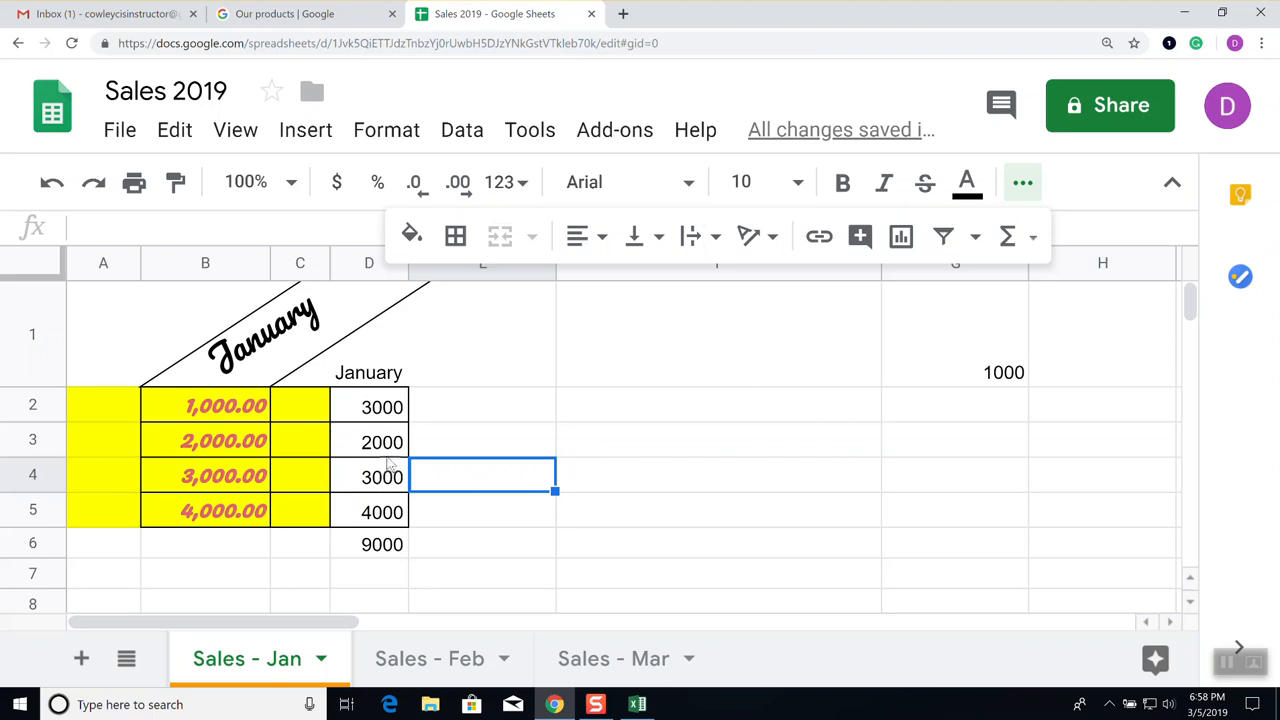
right_click(389, 552)
click(517, 471)
click(393, 543)
double_click(395, 543)
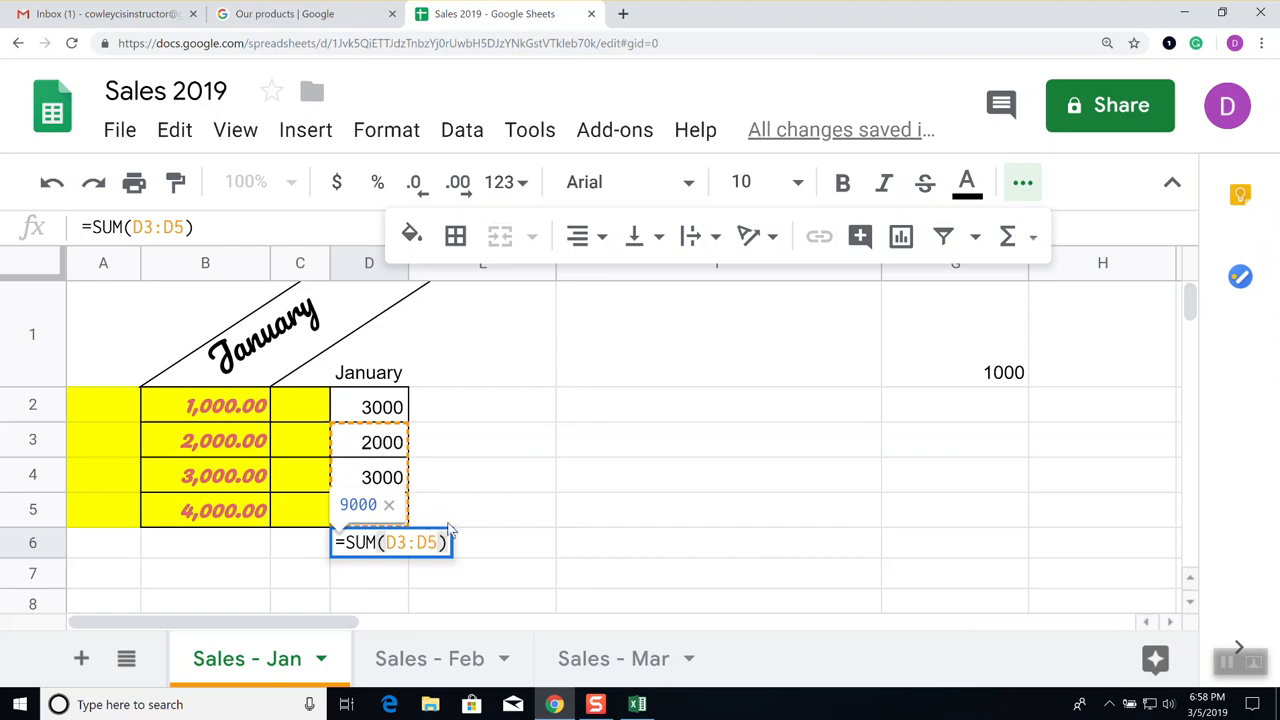
click(508, 551)
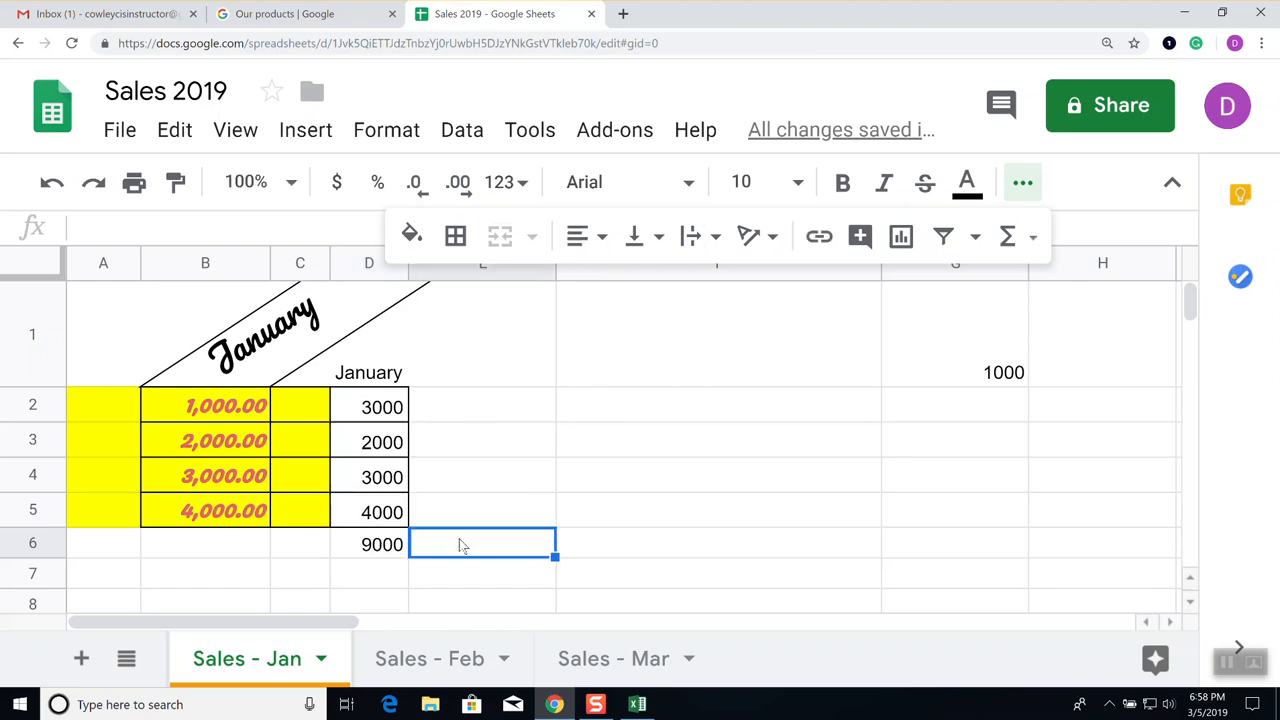
click(366, 548)
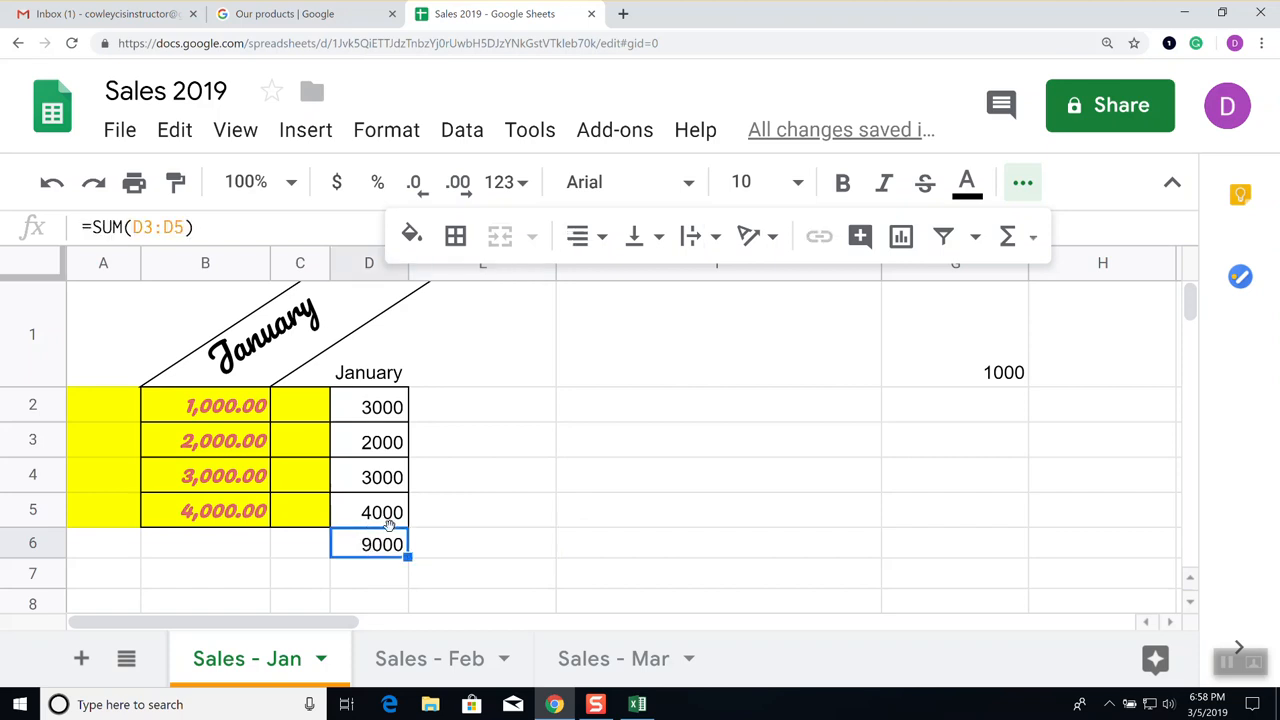
click(638, 702)
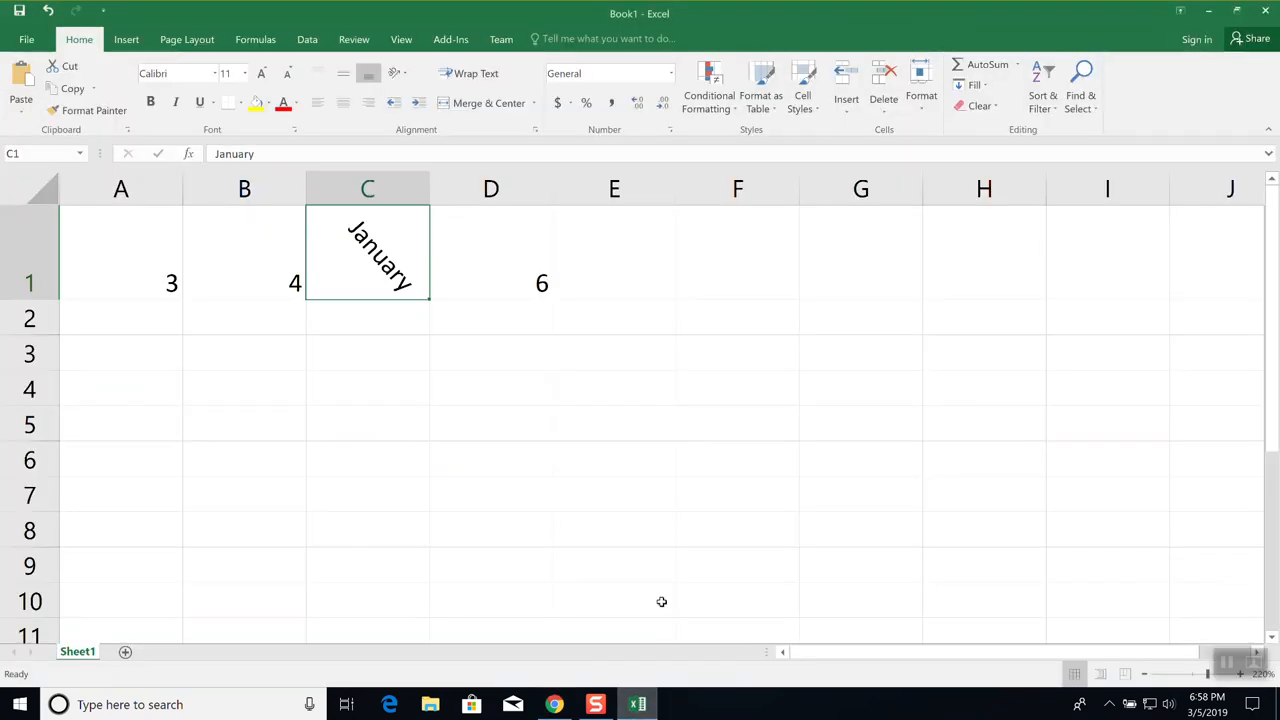
click(265, 41)
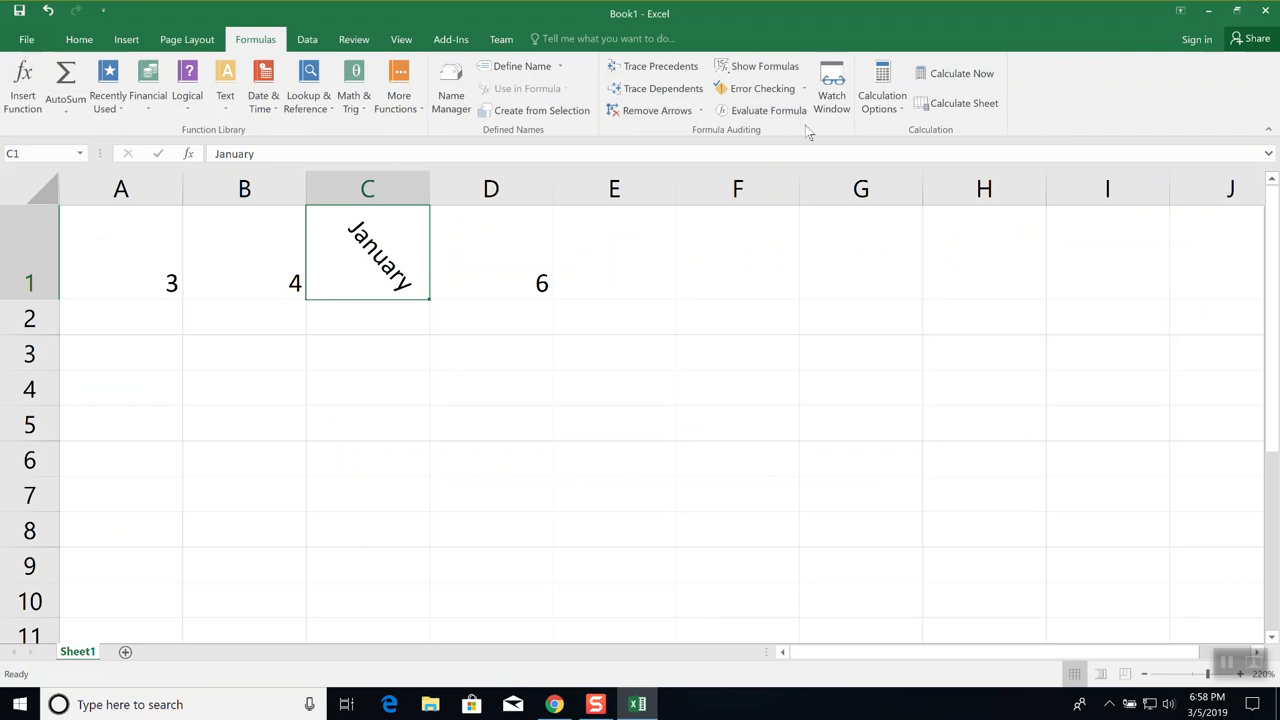
click(764, 70)
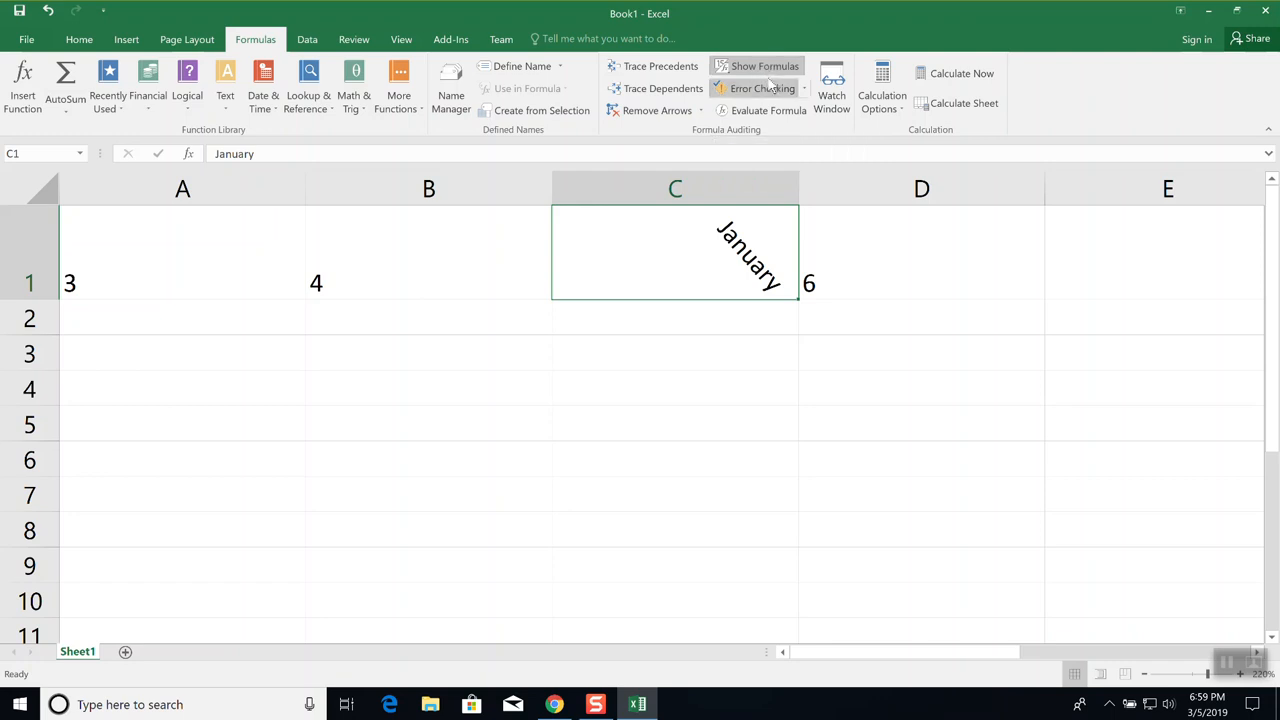
click(768, 66)
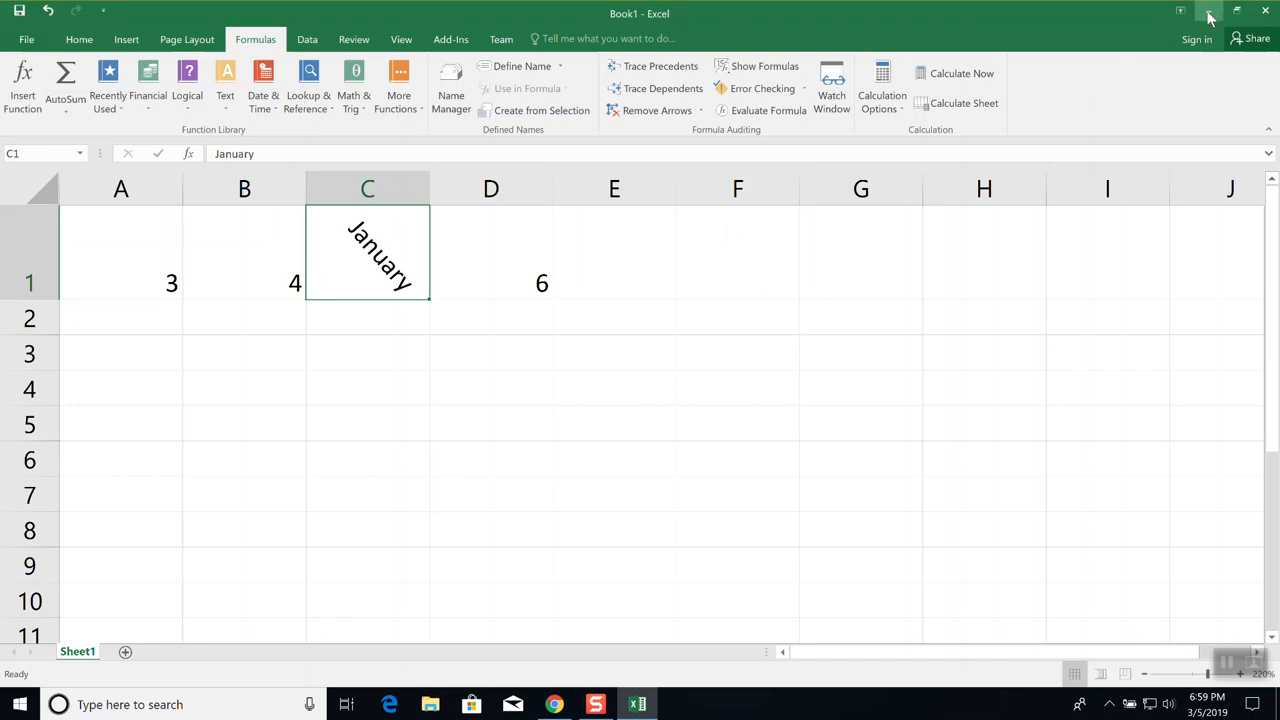
click(645, 706)
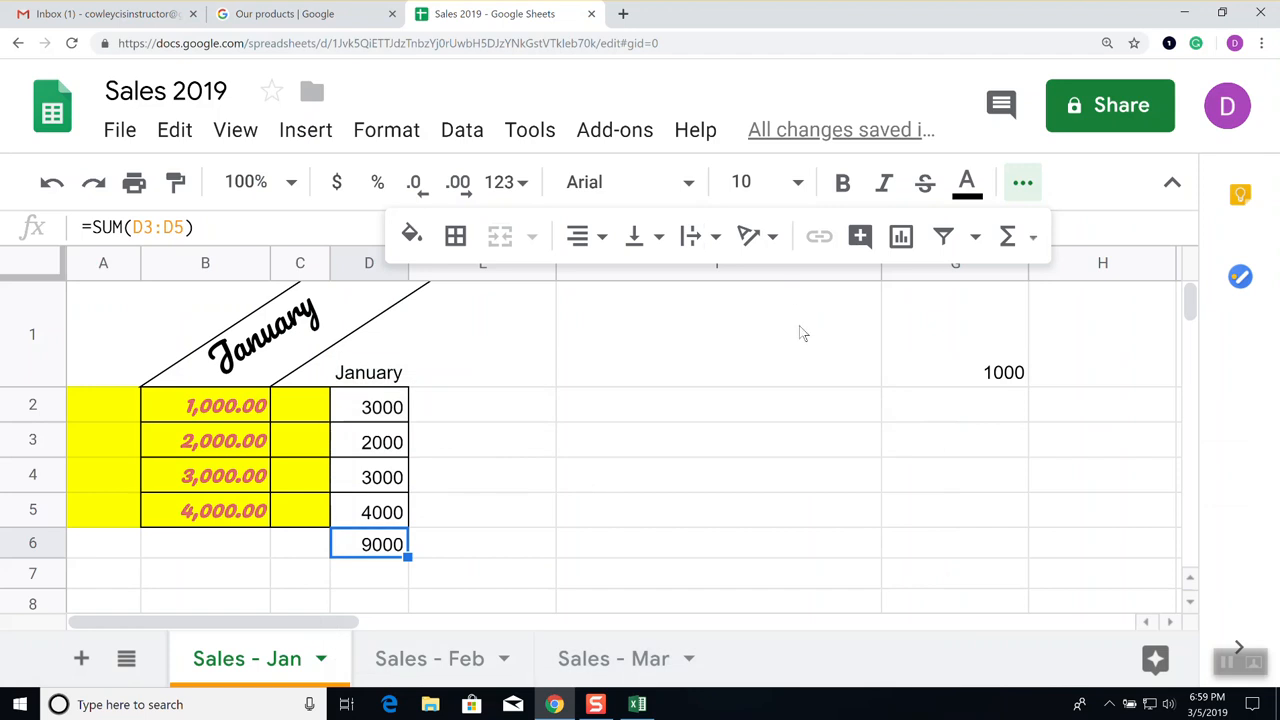
click(637, 704)
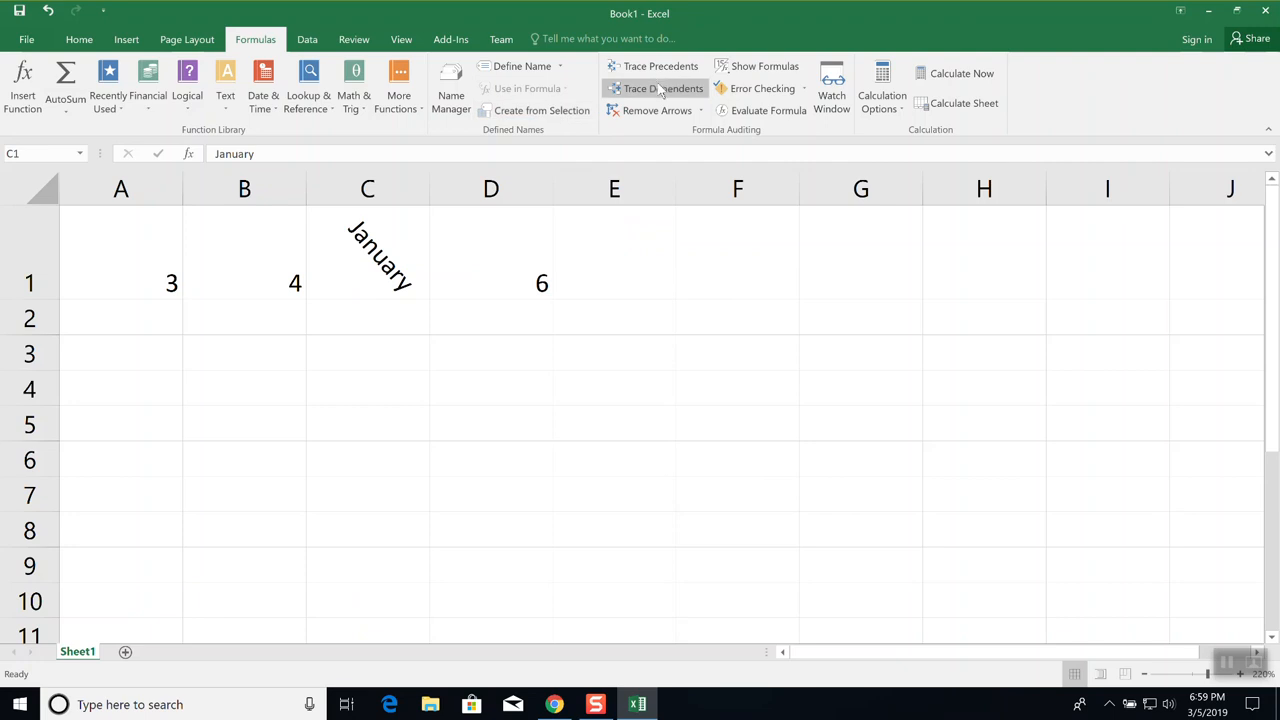
click(1208, 11)
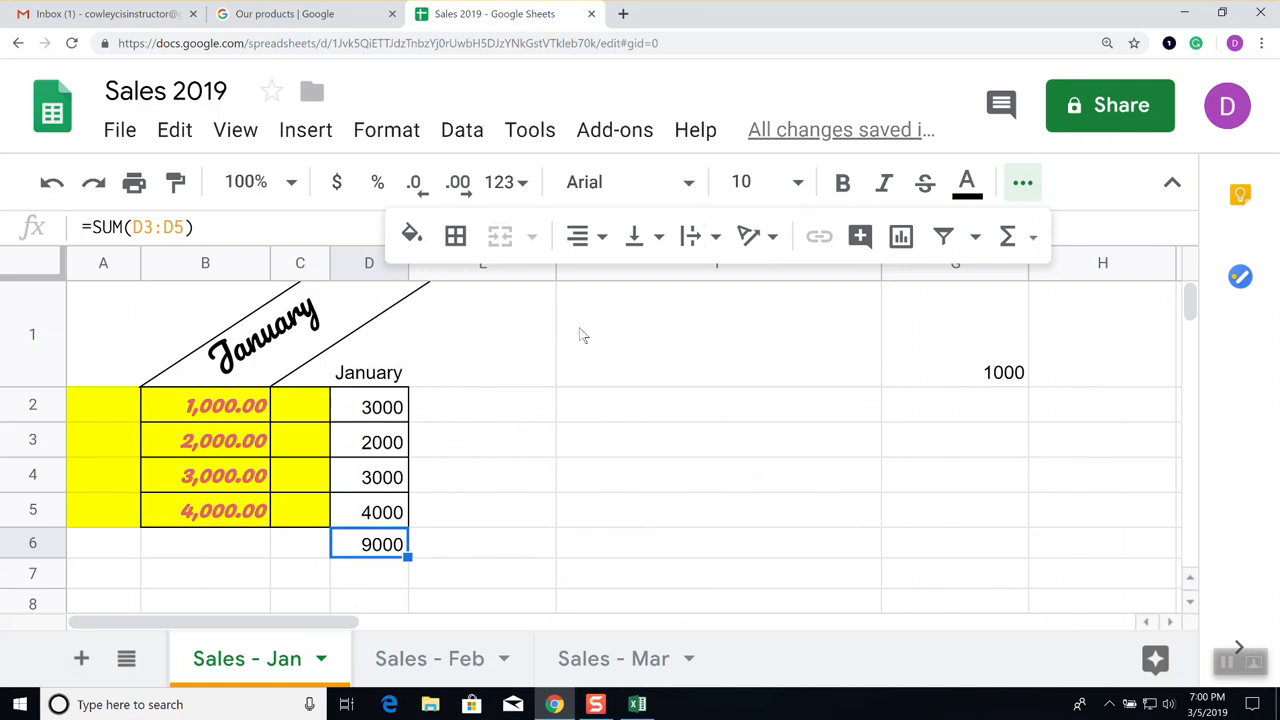
Retype D6's total as =sum(D2:D5), then backspace part of it away
click(478, 462)
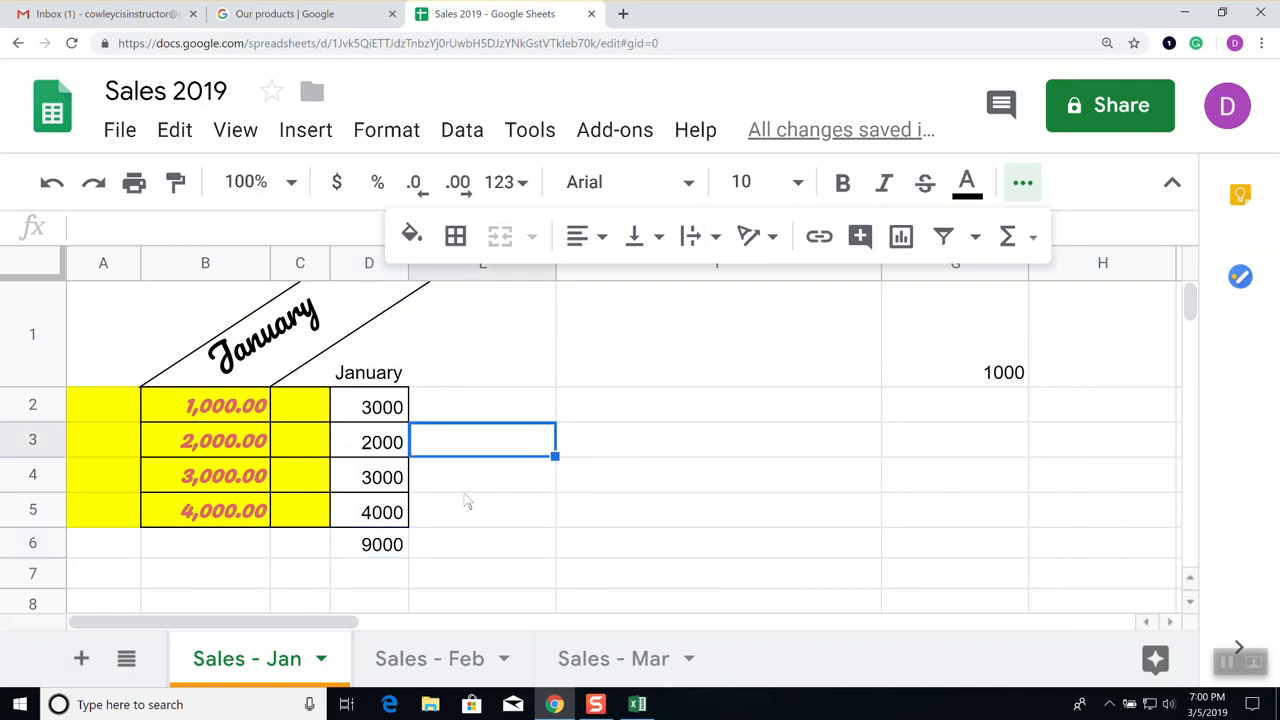
click(390, 545)
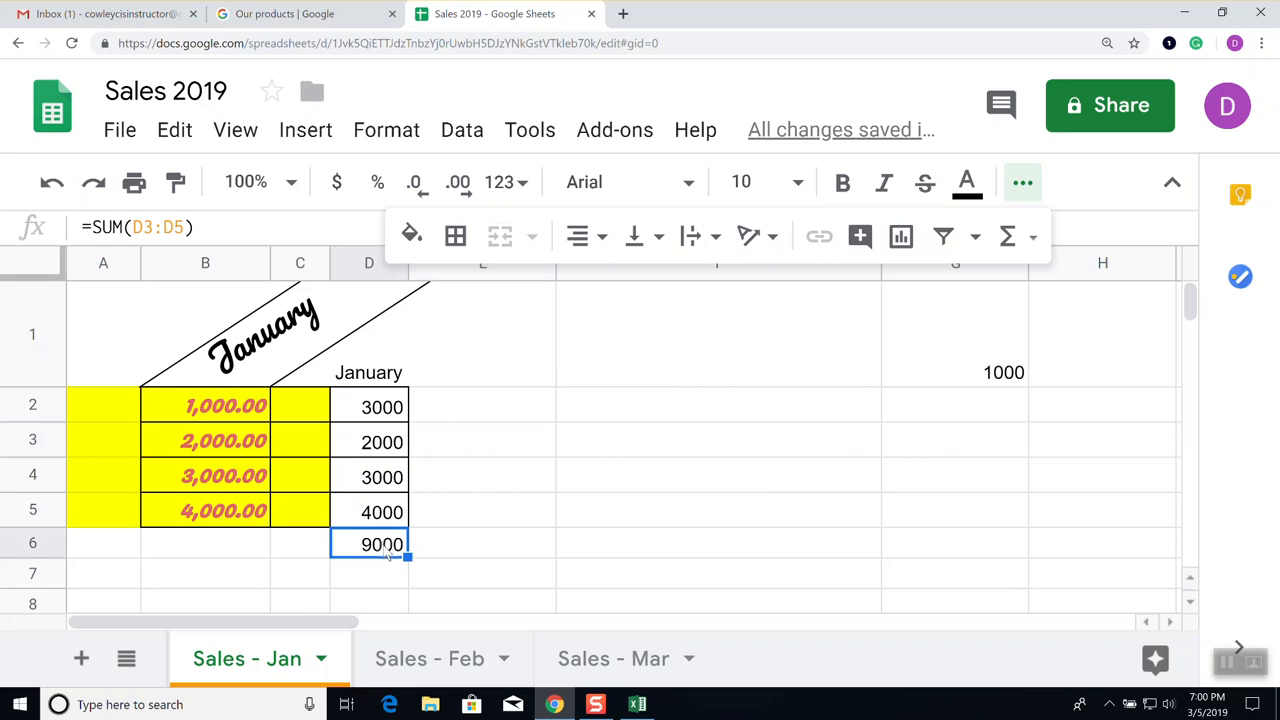
text(1)
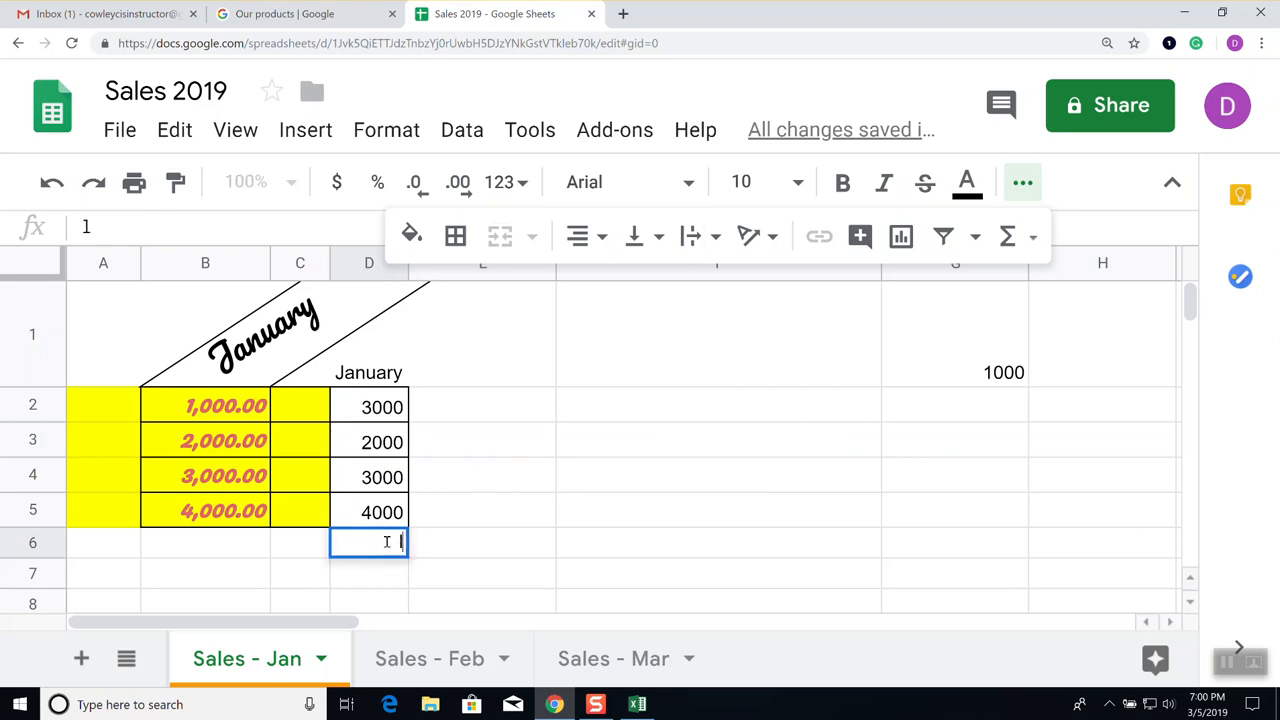
text(=sum)
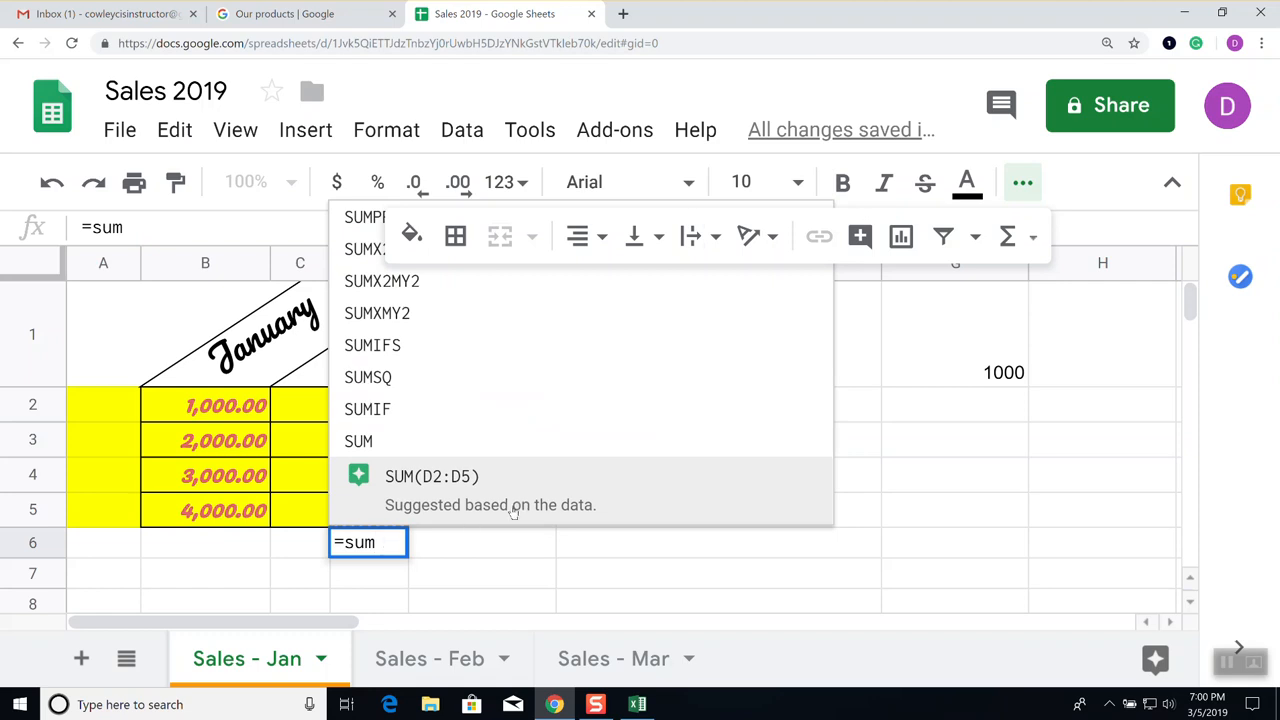
click(1027, 182)
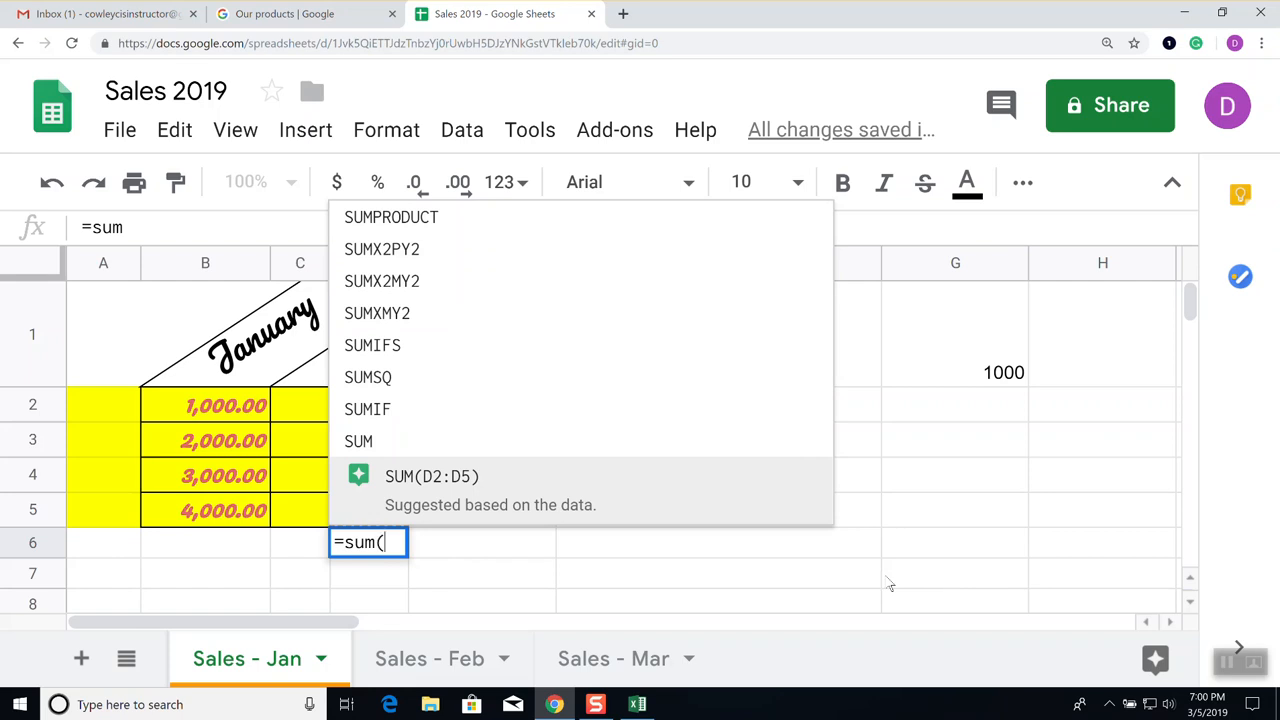
text((D2)
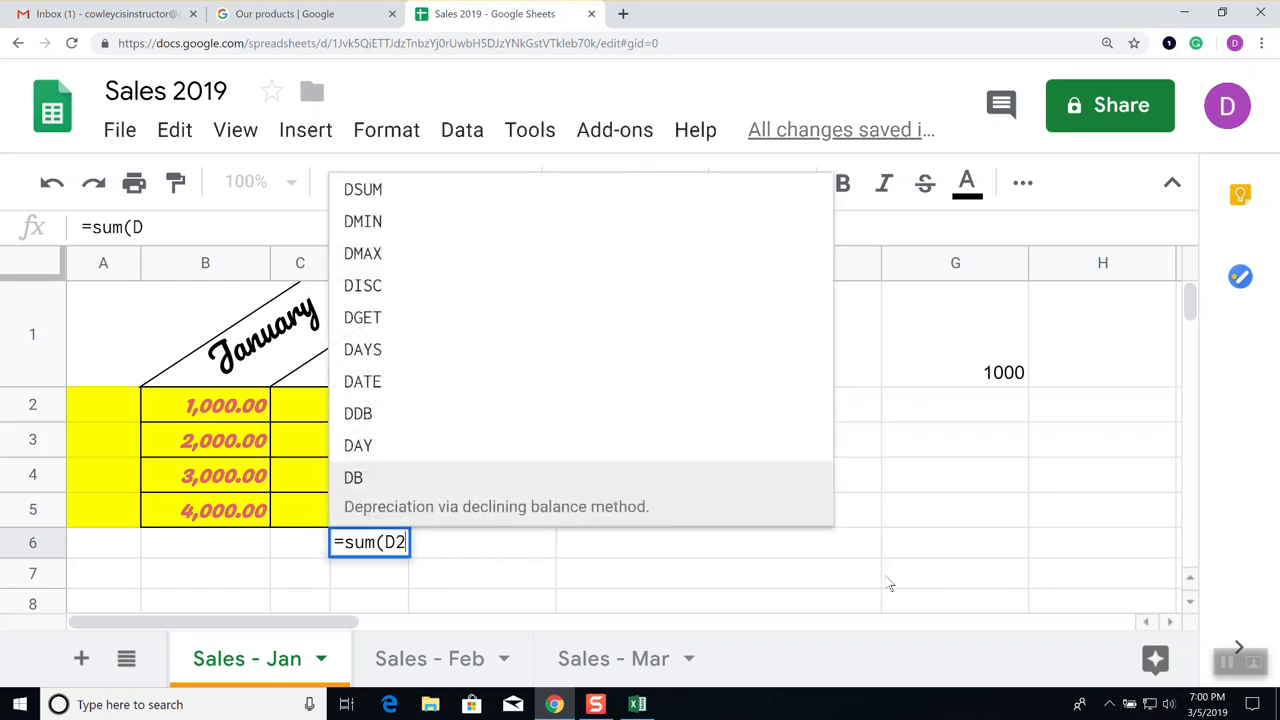
text(:D)
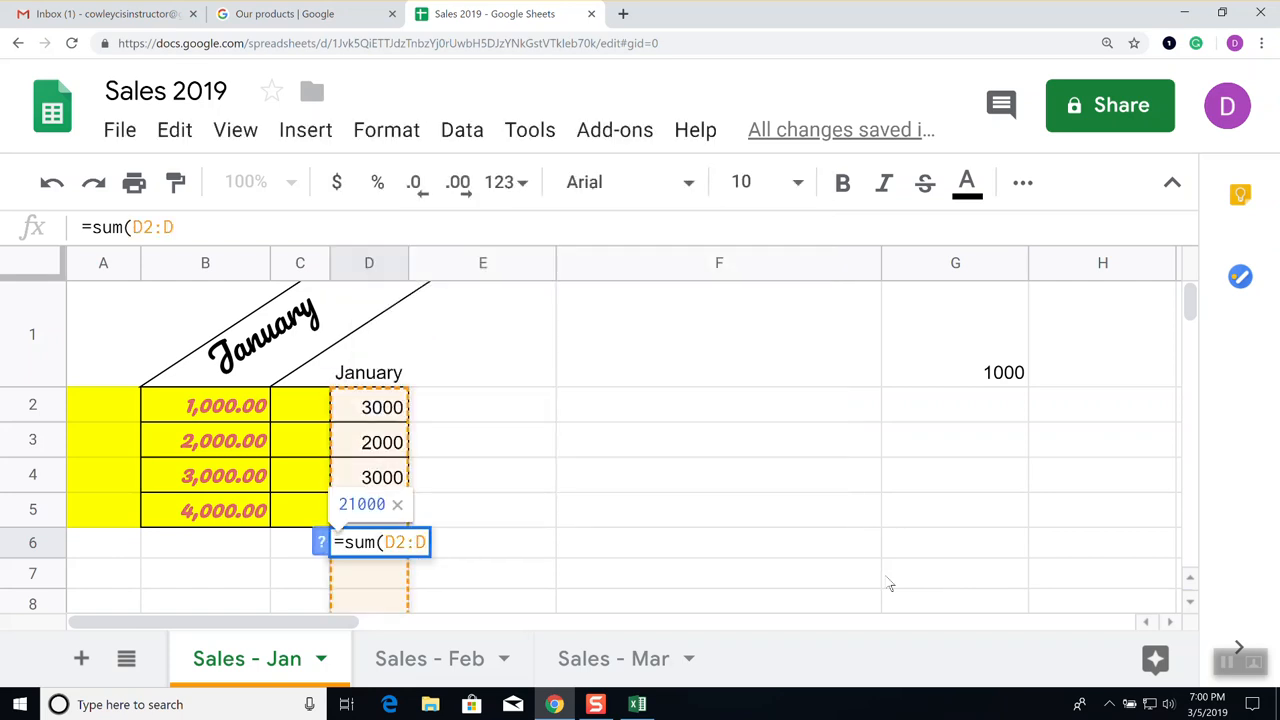
text(5))
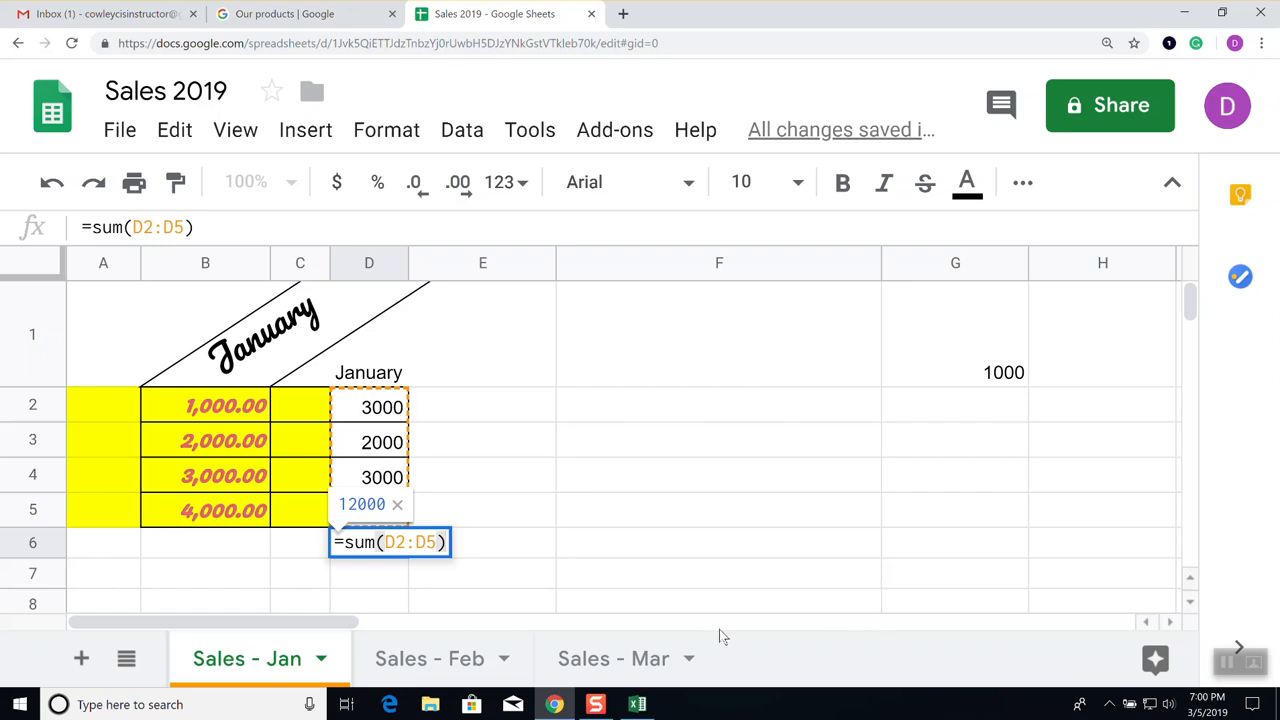
key(BackSpace)
key(BackSpace)
key(BackSpace)
key(BackSpace)
key(BackSpace)
key(BackSpace)
key(BackSpace)
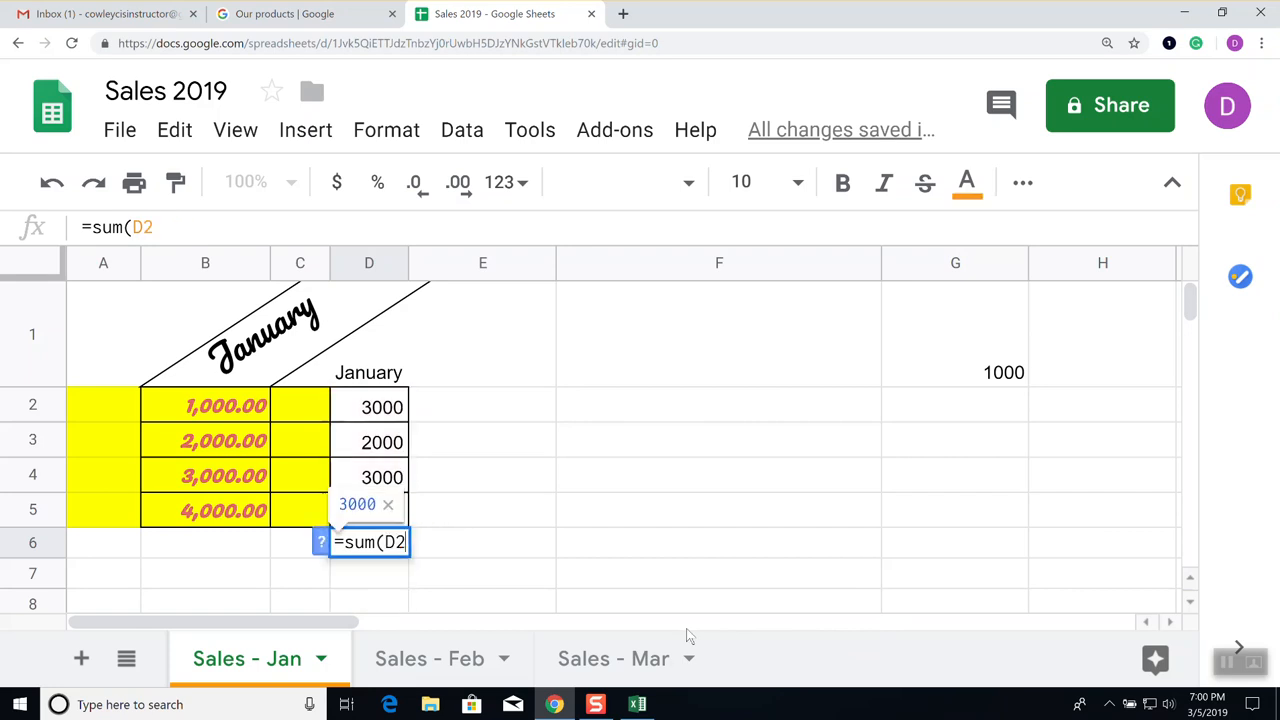
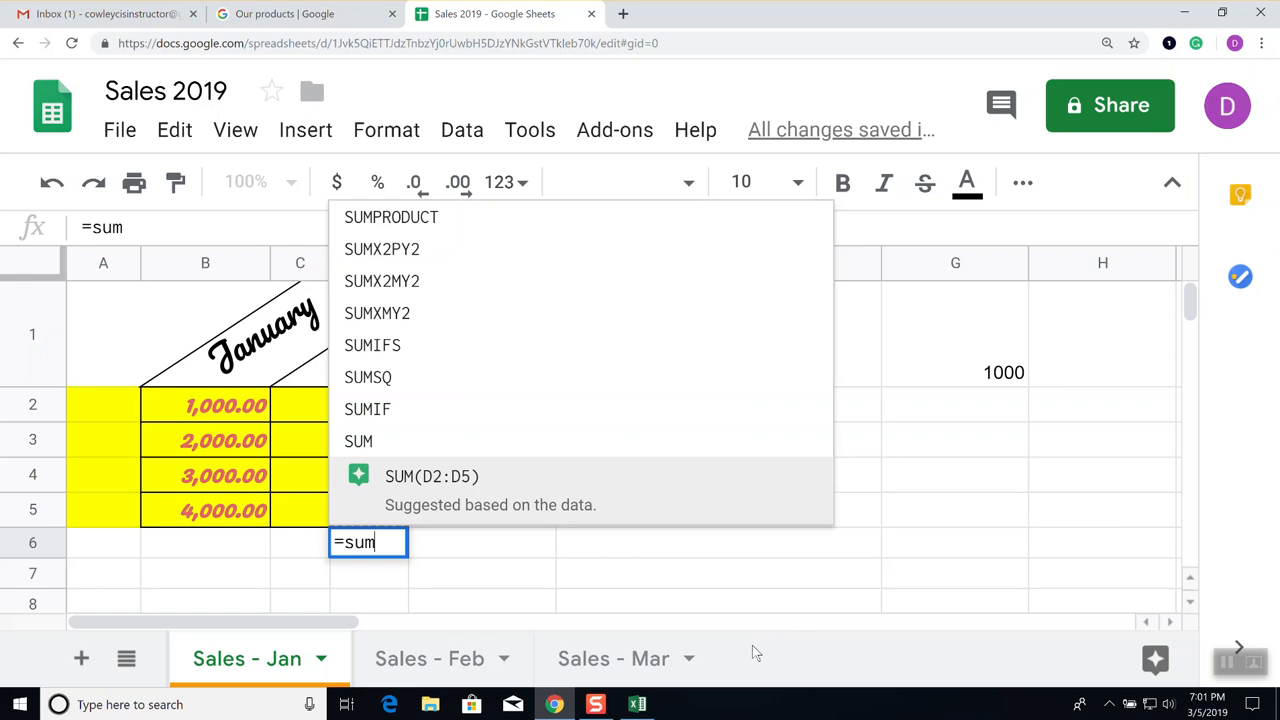
Accept the suggested =SUM(D2:D5) in D6, then delete it so D6 is empty
key(Tab)
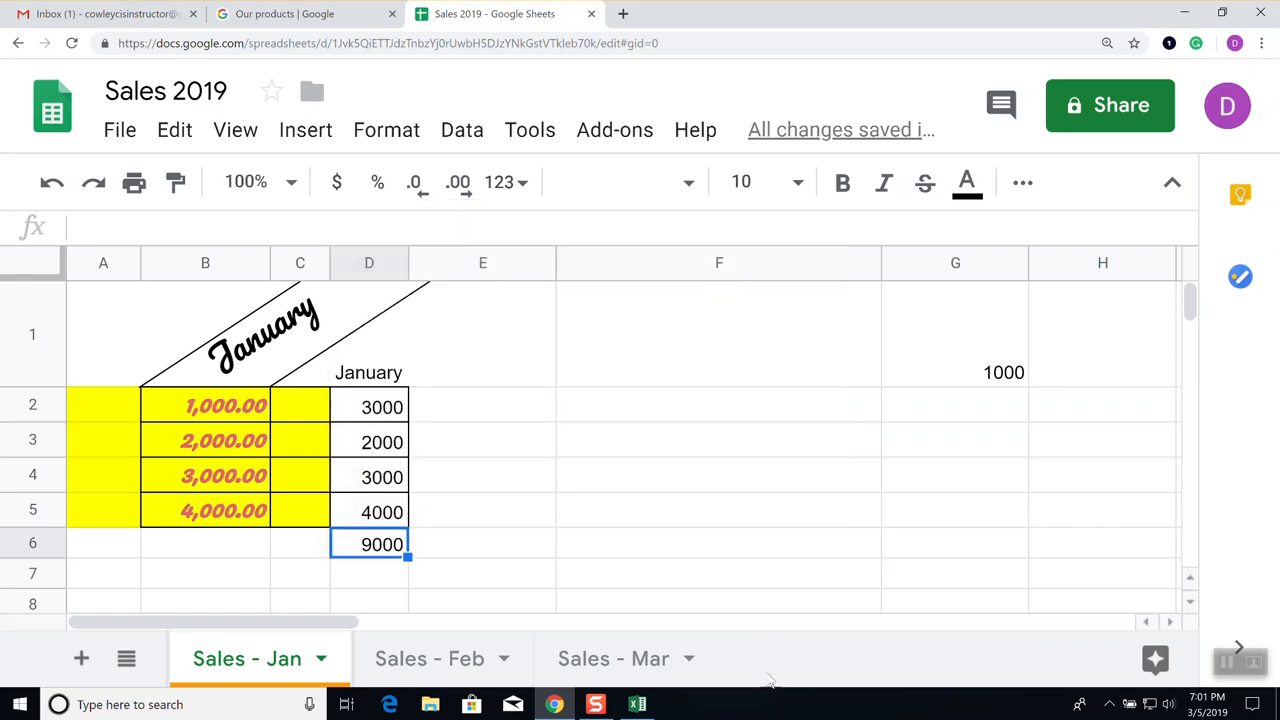
key(Delete)
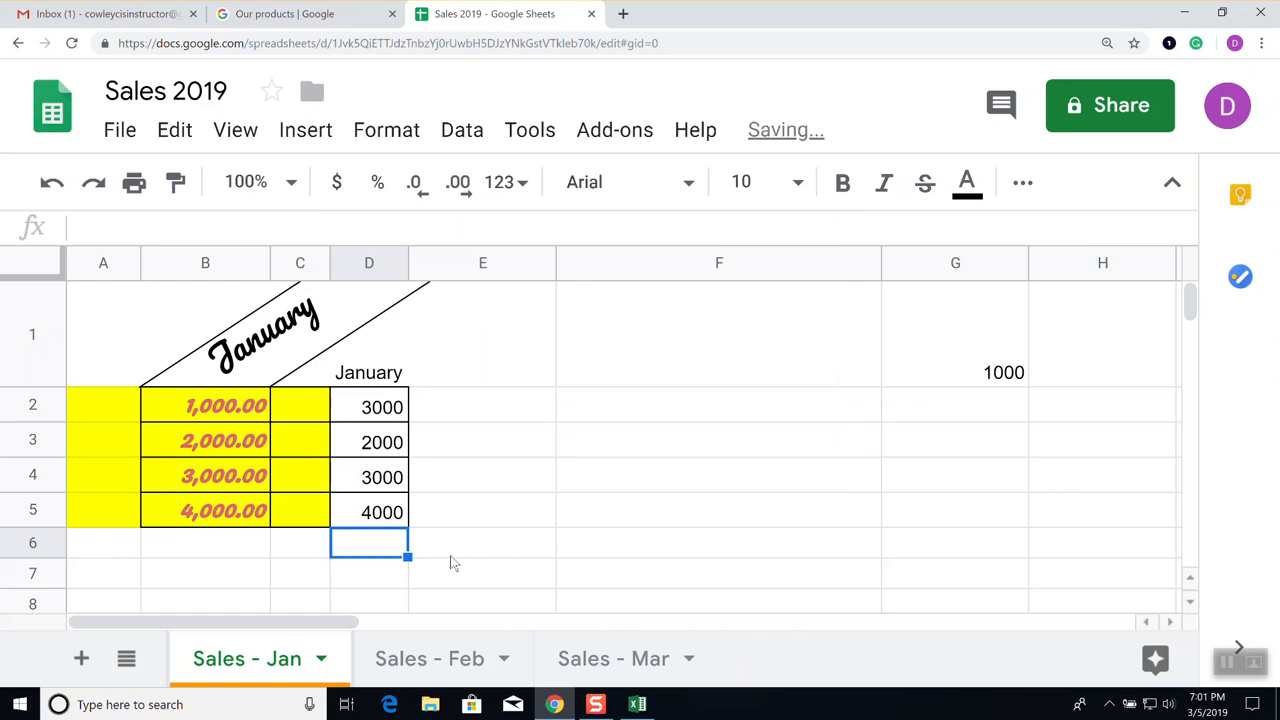
click(475, 524)
click(386, 549)
Show the extra toolbar options and browse the Functions (Σ) list before closing it
click(1024, 184)
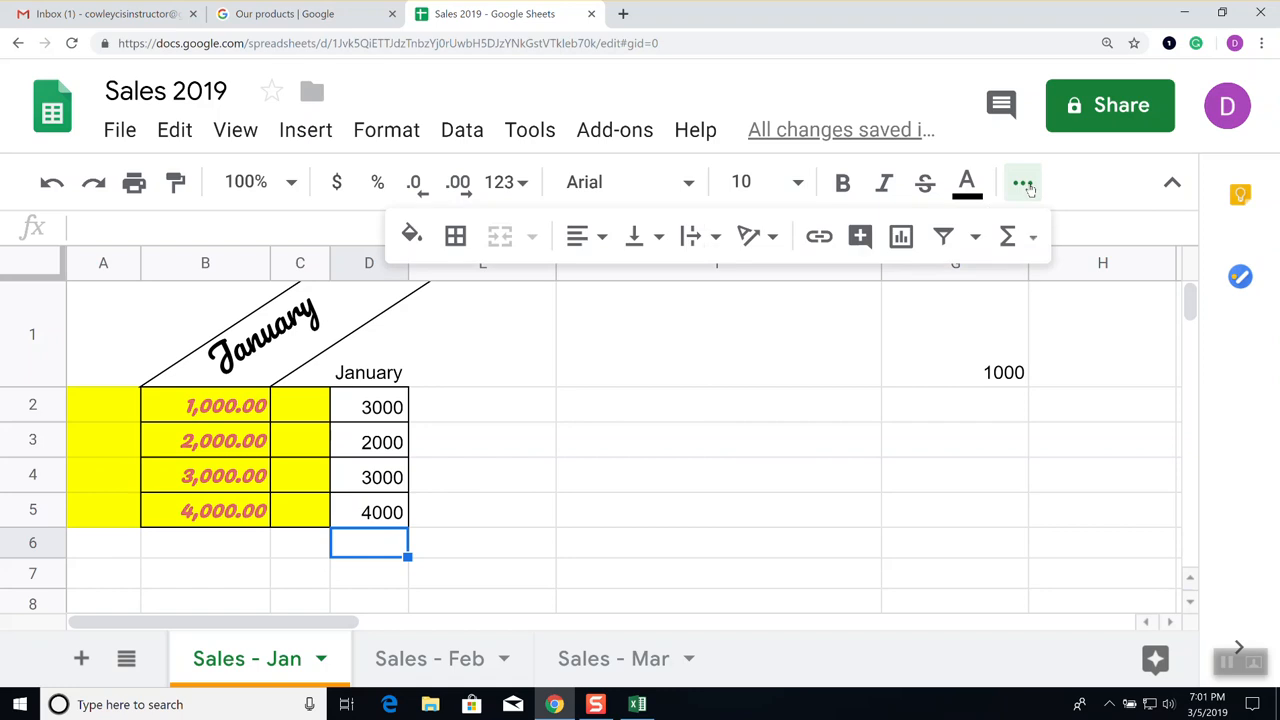
click(997, 238)
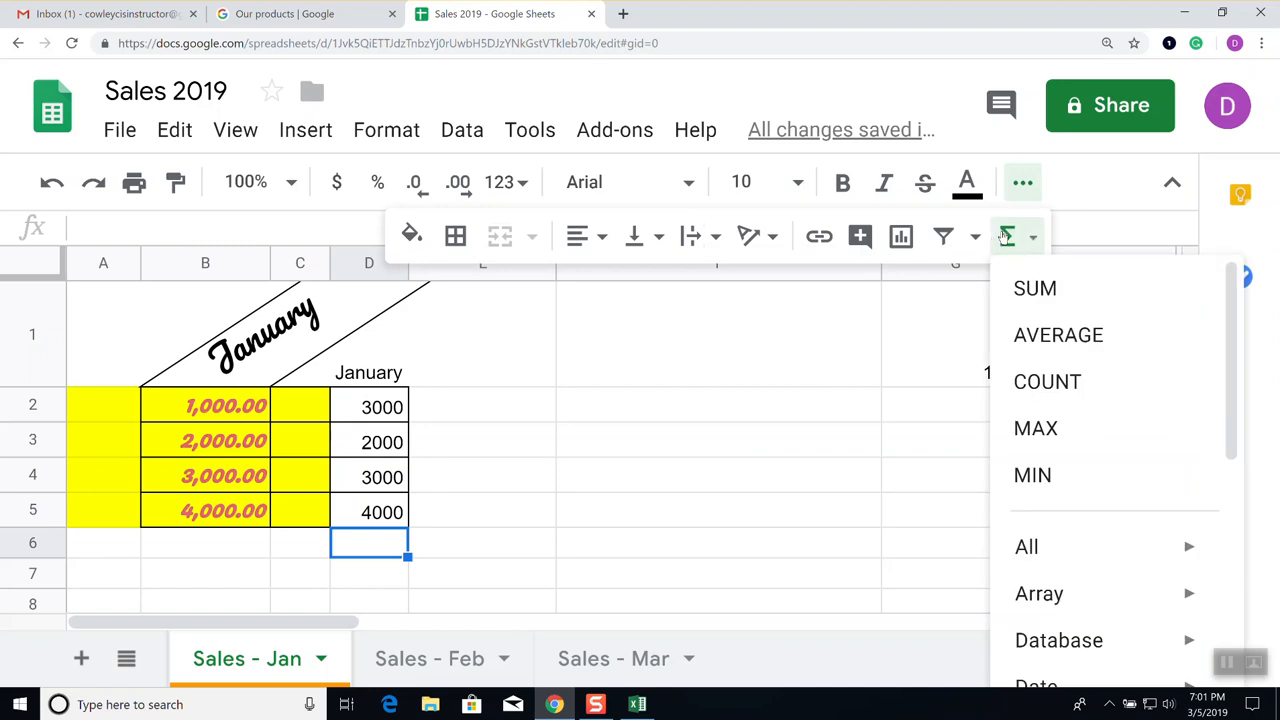
click(1006, 236)
click(1032, 236)
scroll(1055, 410, down, 3)
scroll(1055, 410, down, 4)
scroll(1050, 395, up, 4)
scroll(1050, 397, up, 2)
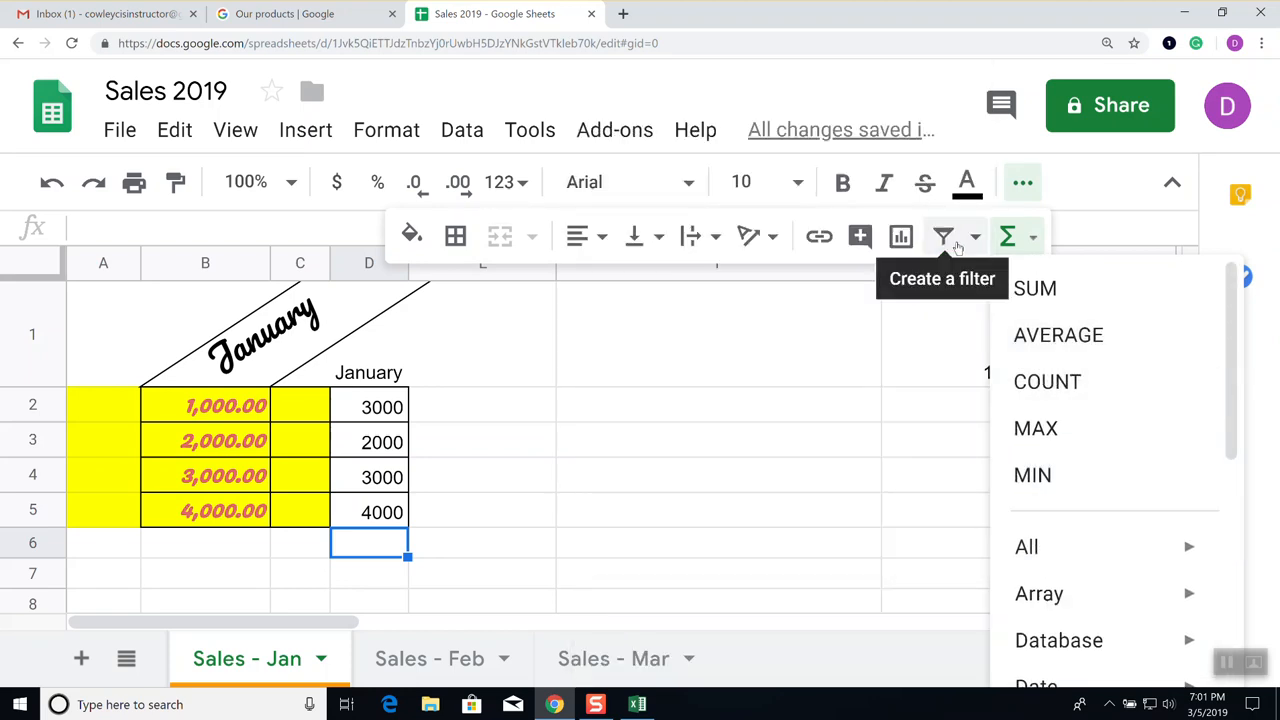
click(1033, 240)
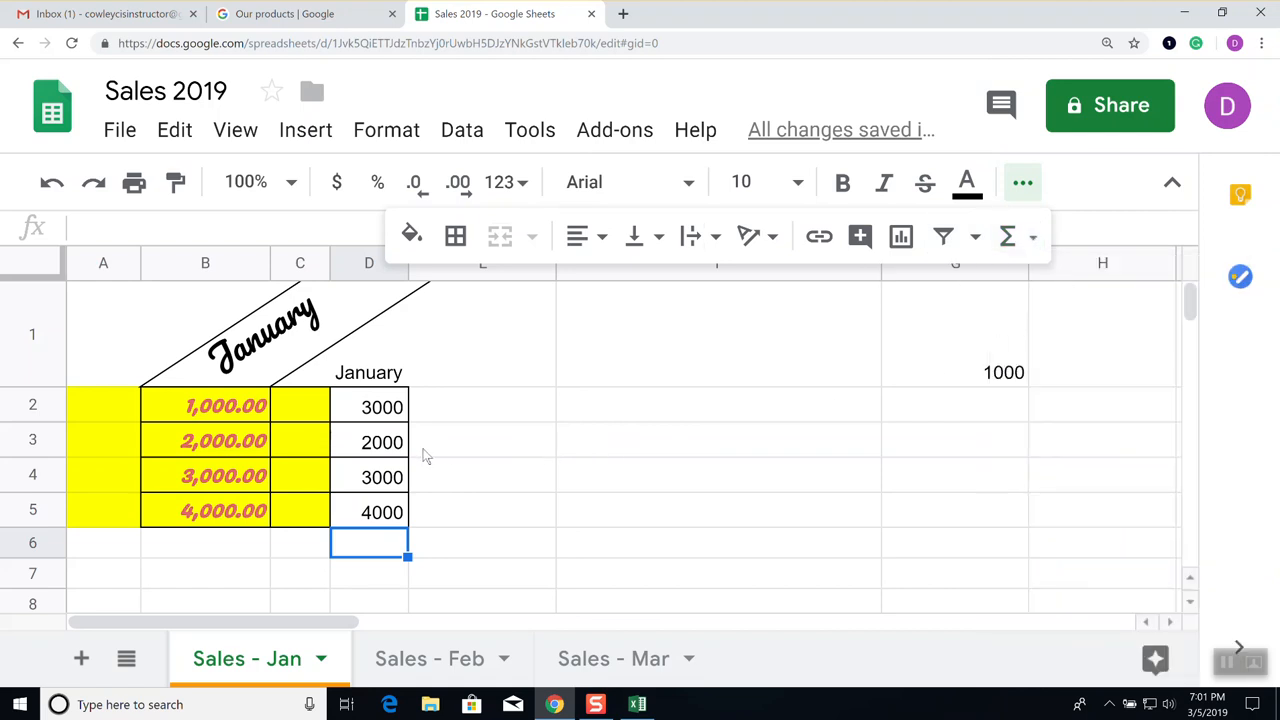
Enter =sum(D2:D5) in D6 to total the January figures to 12000
shift+click(460, 555)
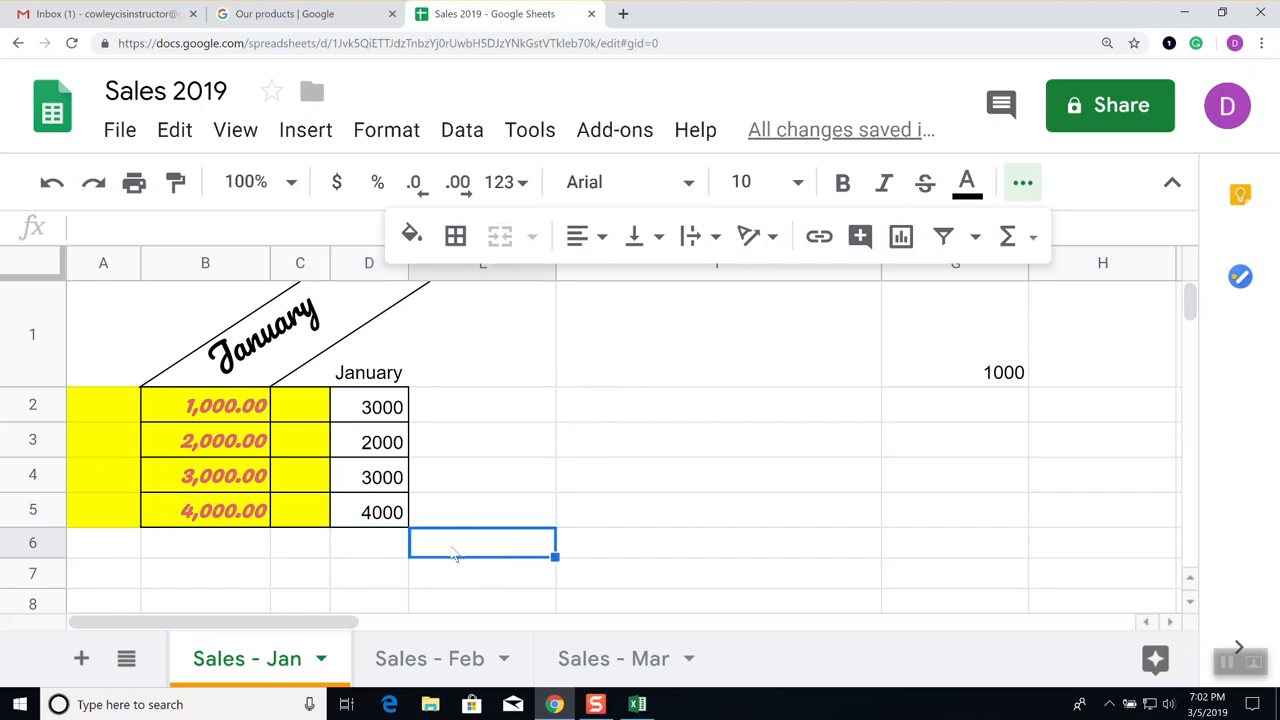
click(368, 545)
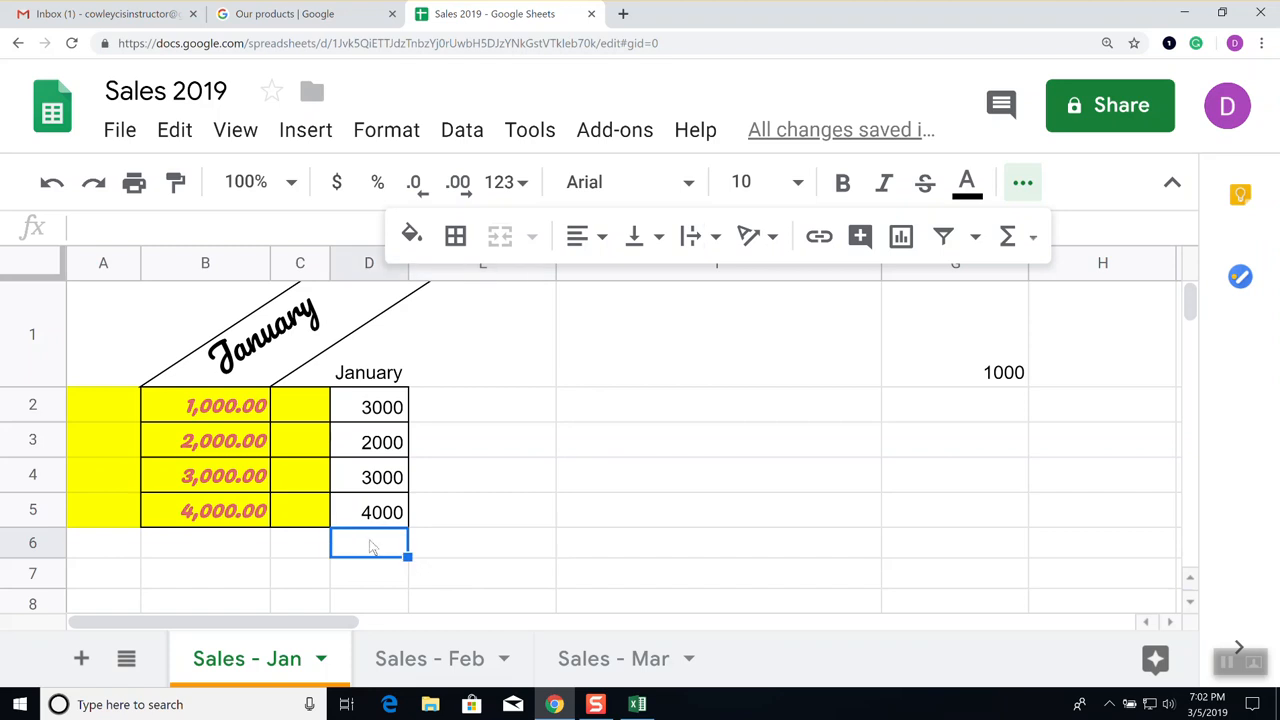
text(=s)
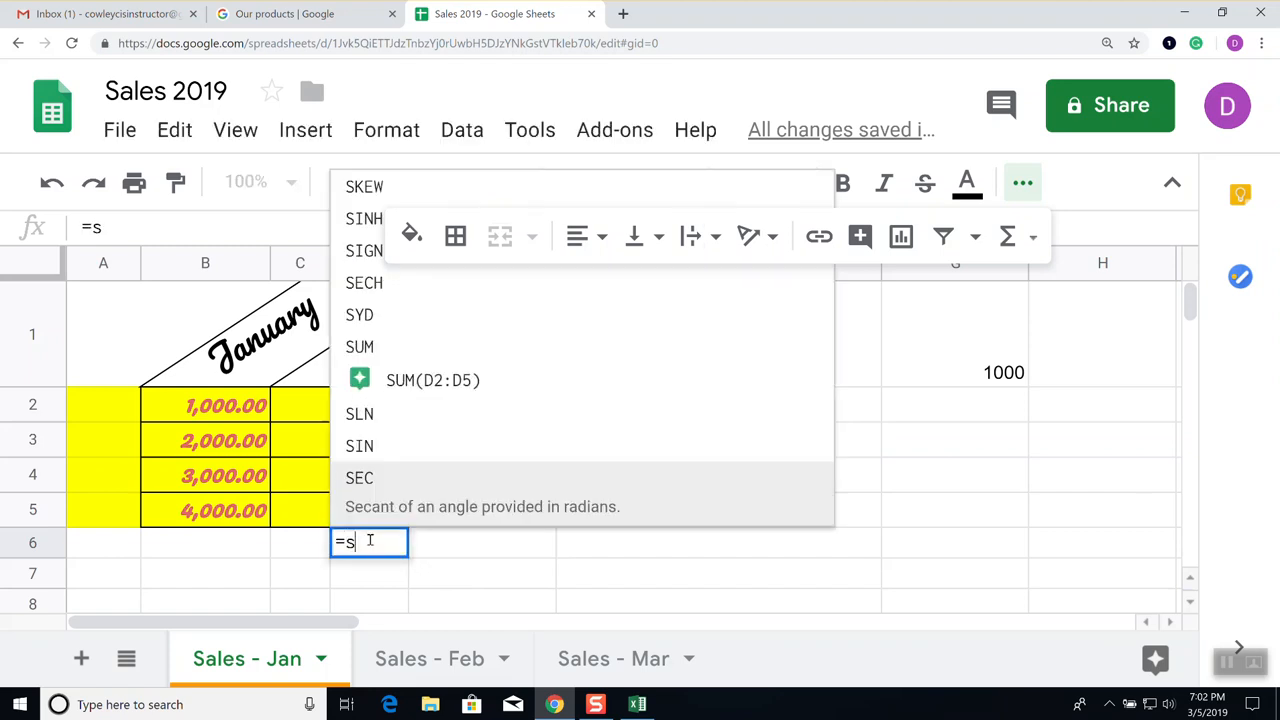
text(um)
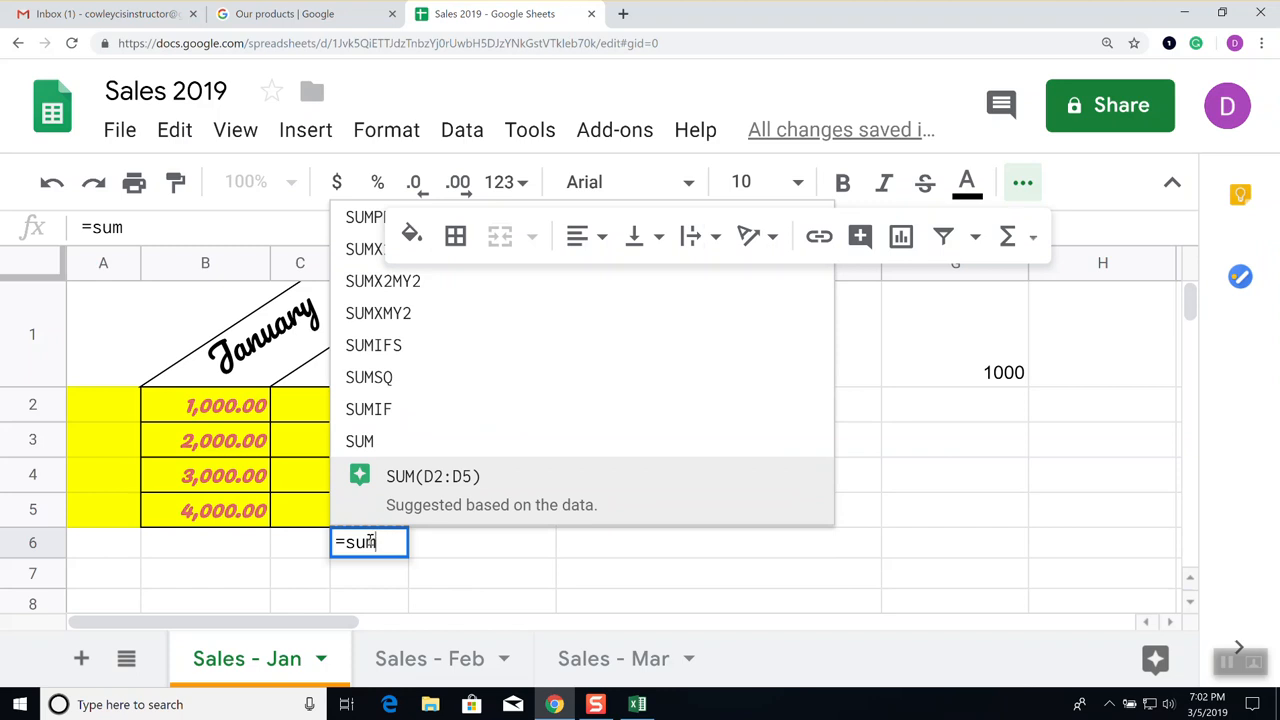
text(()
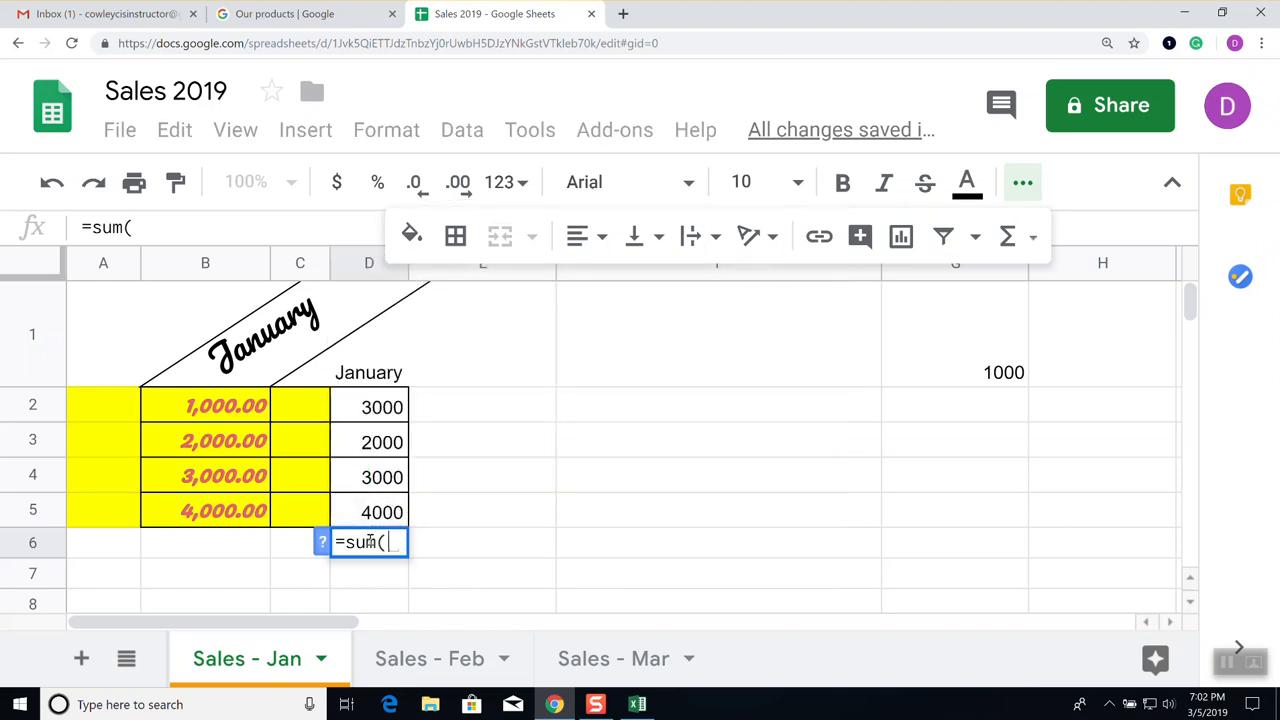
click(370, 410)
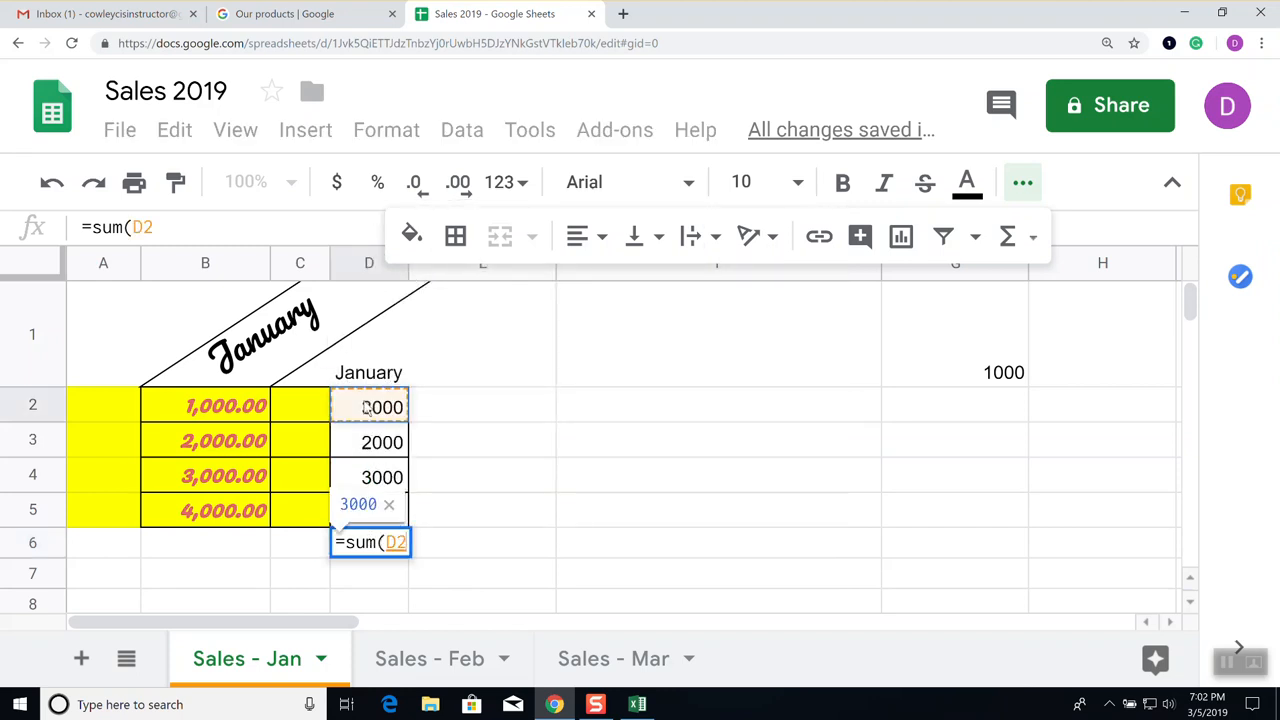
drag(370, 432, 373, 508)
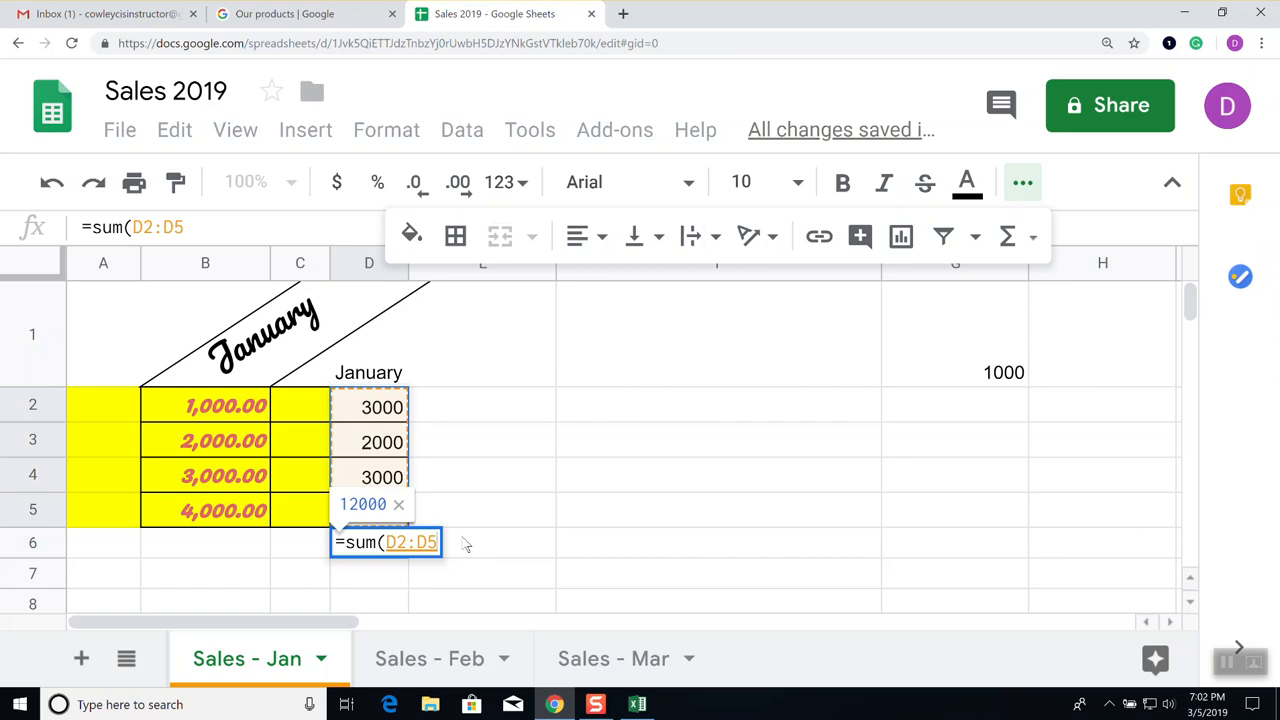
key(Return)
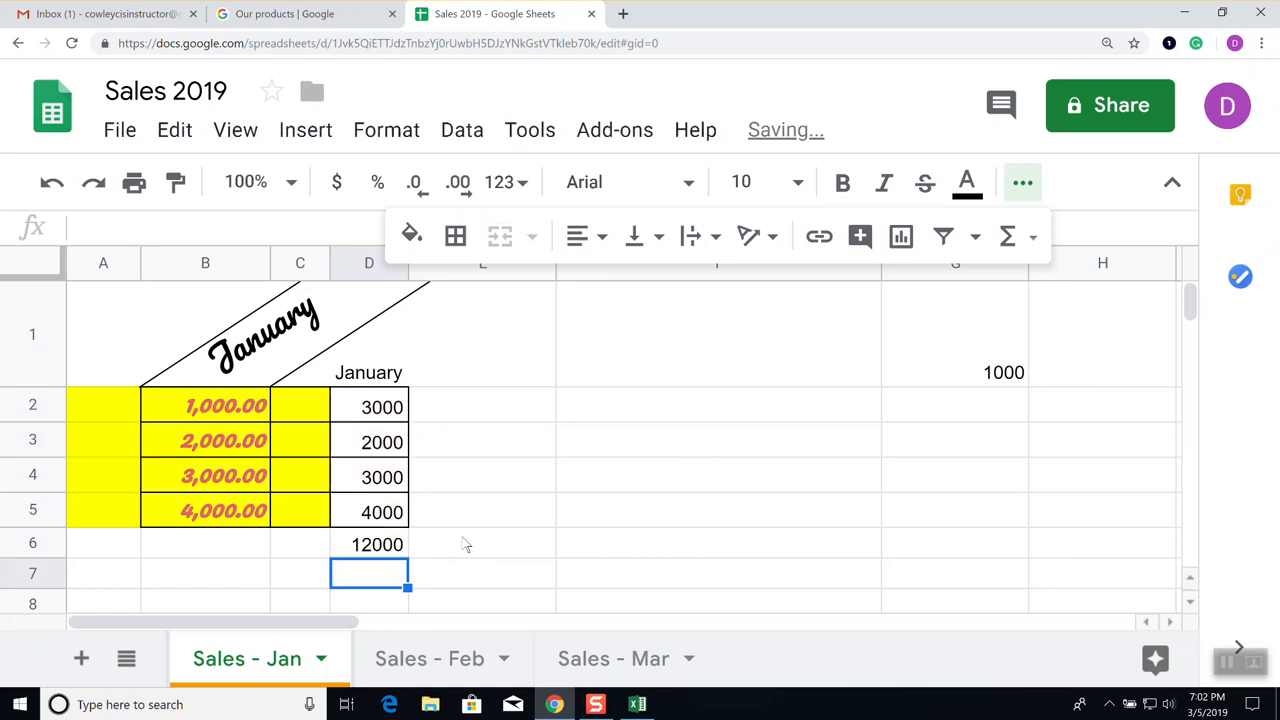
key(Up)
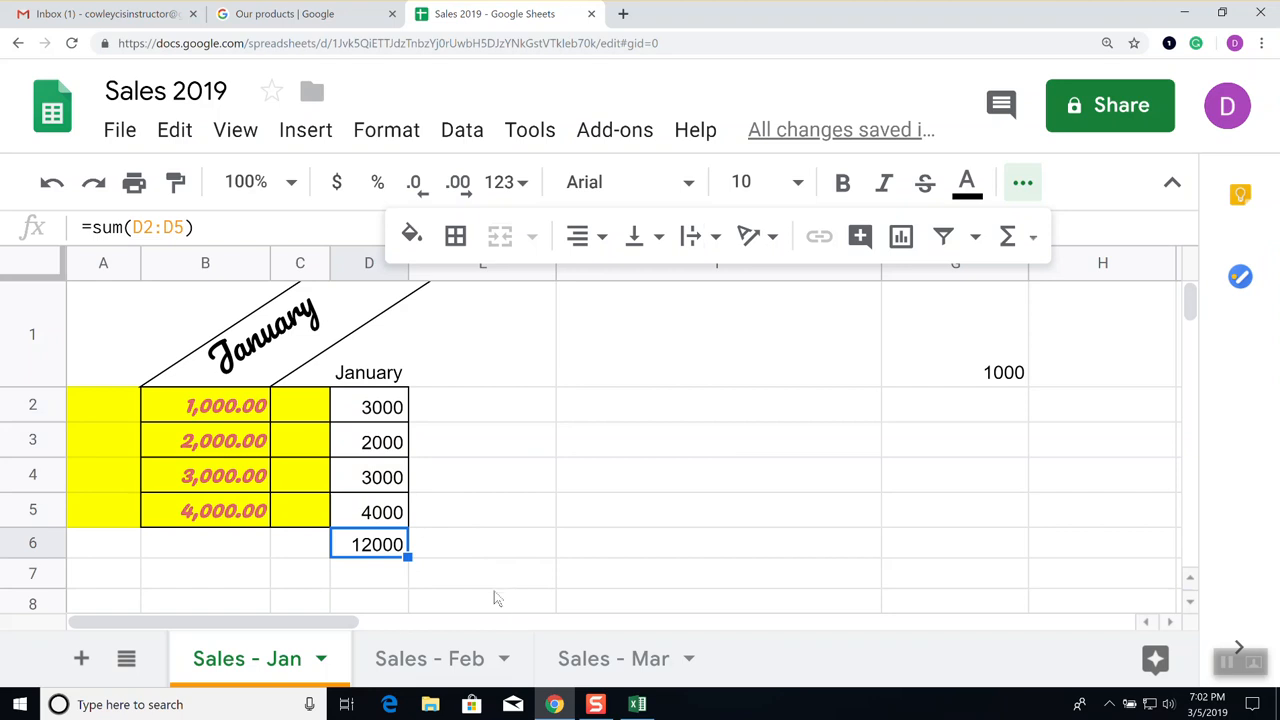
Clear D6 and re-enter =sum(D2:D5) there
key(Delete)
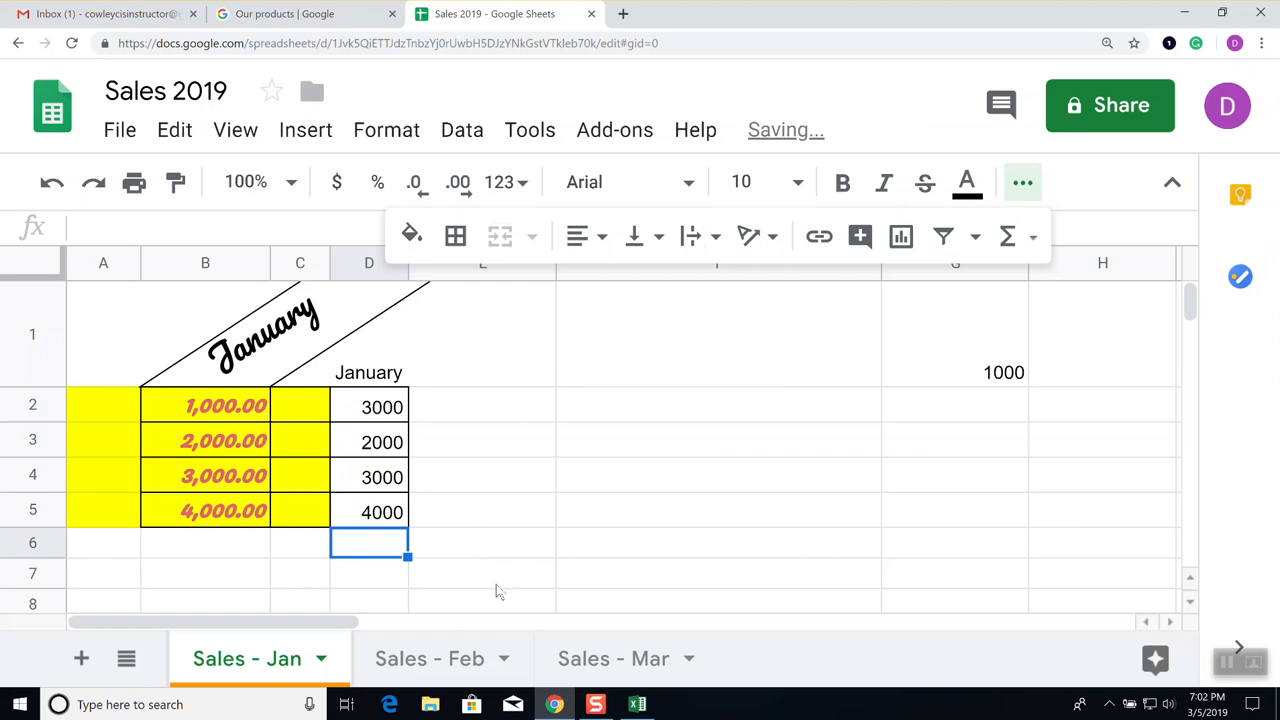
text(=)
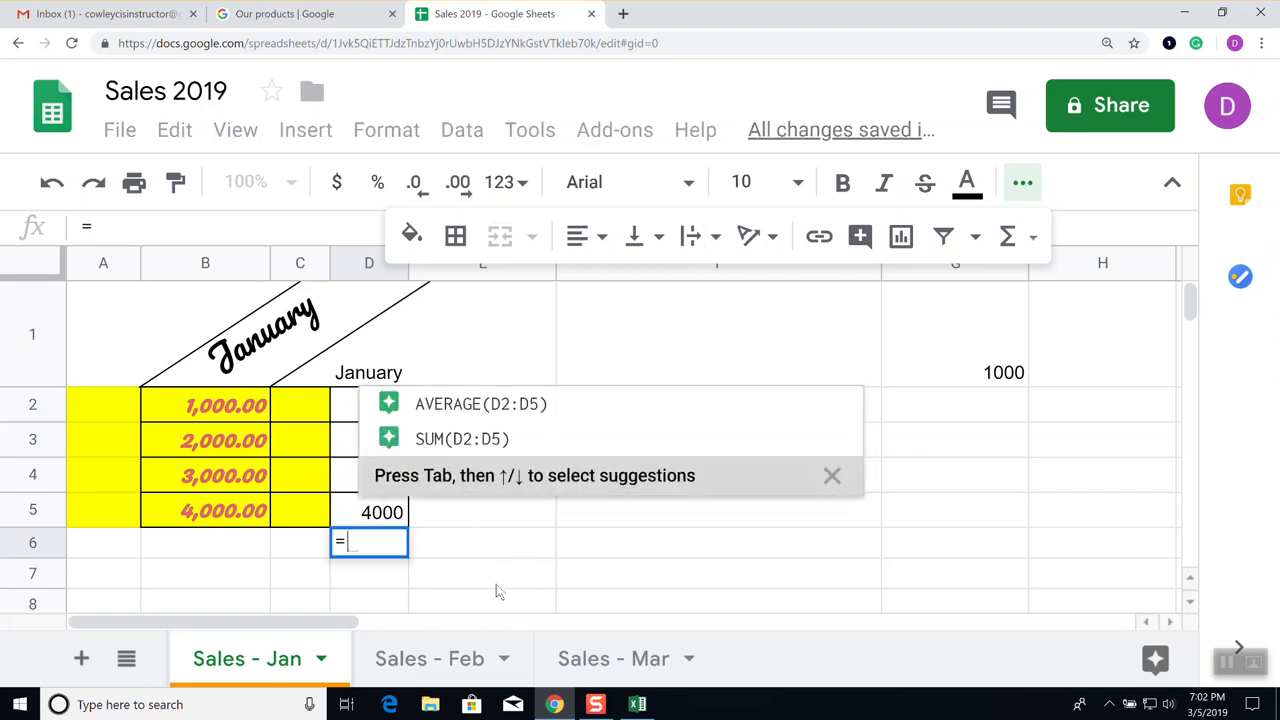
text(sum()
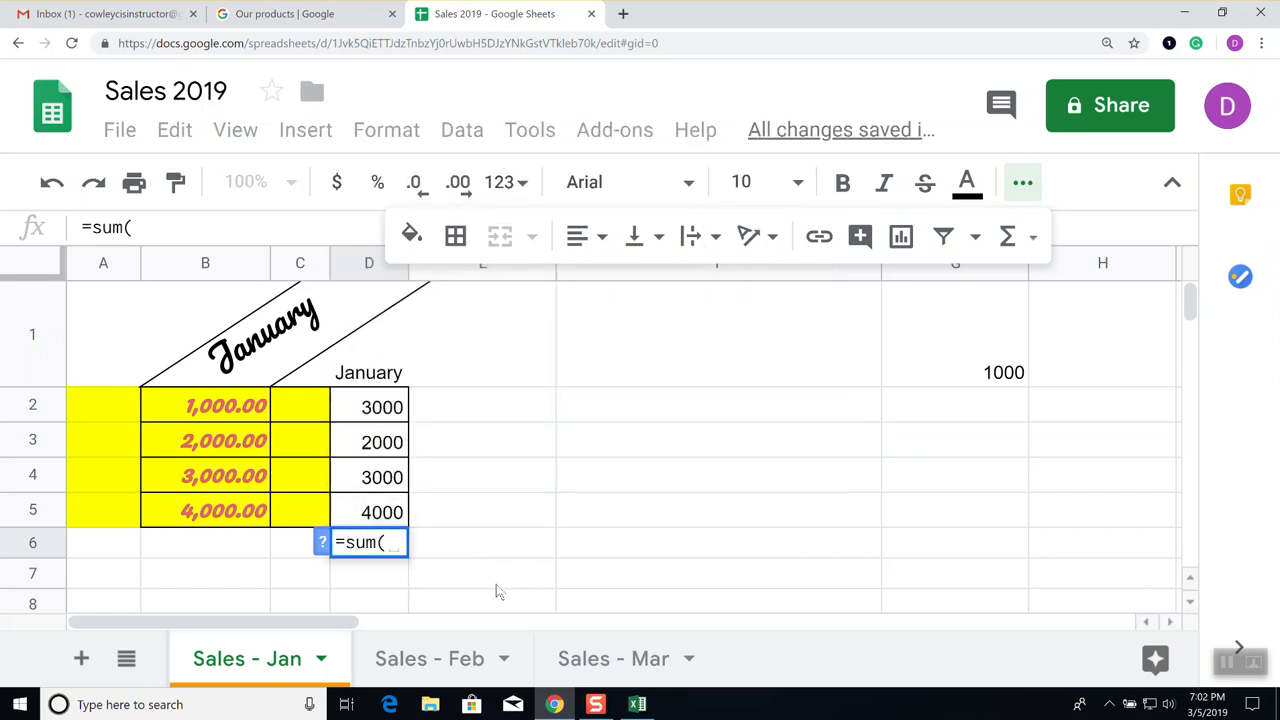
drag(381, 407, 373, 508)
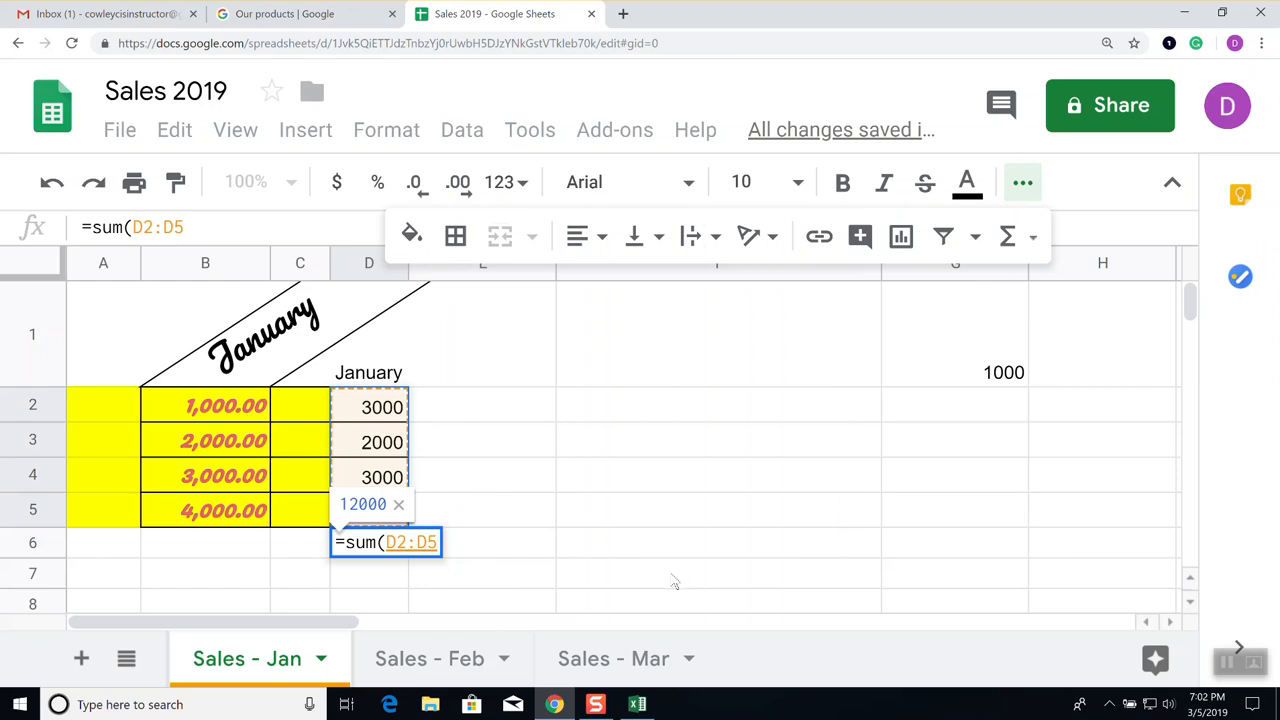
text())
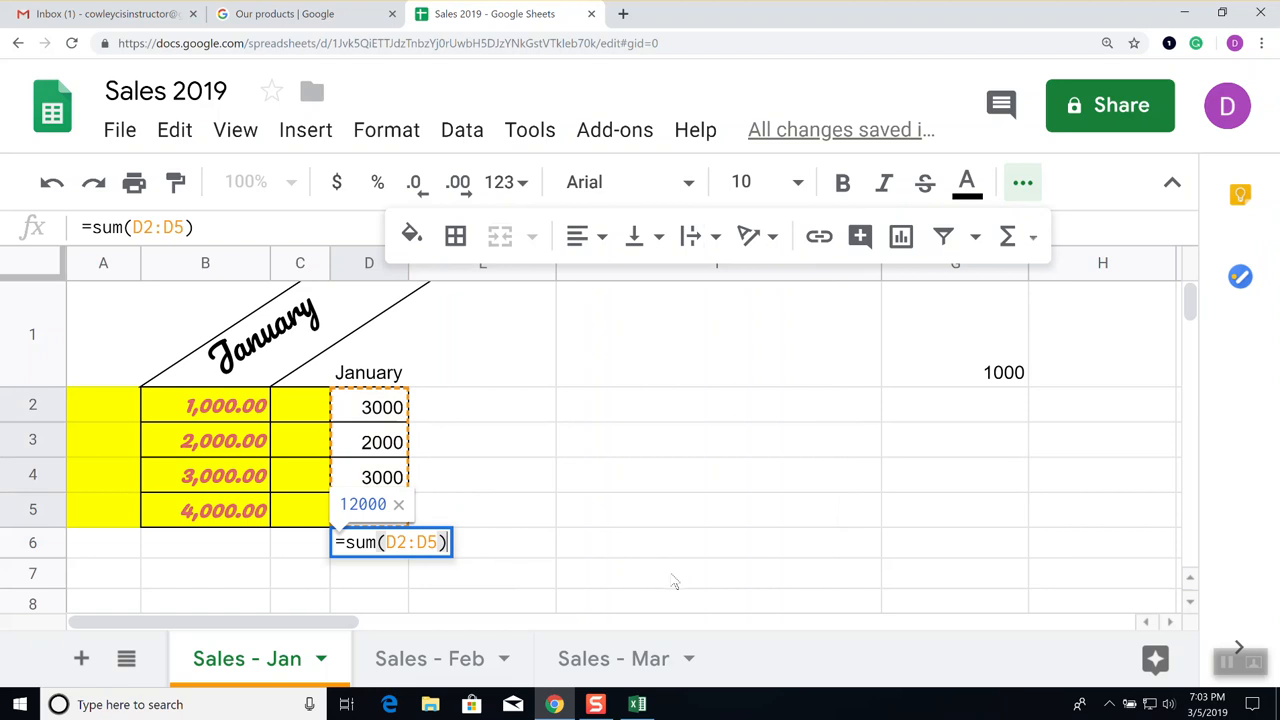
key(Return)
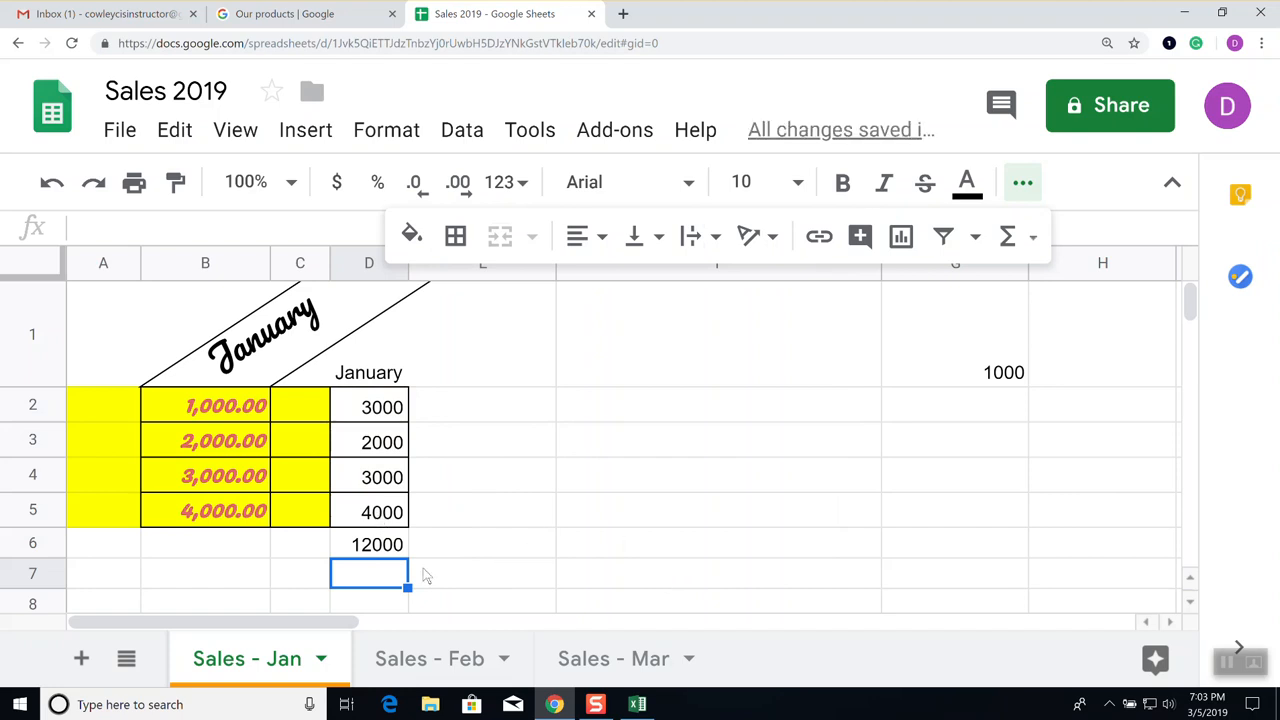
Delete the January total from D6, leaving the cell empty
click(388, 540)
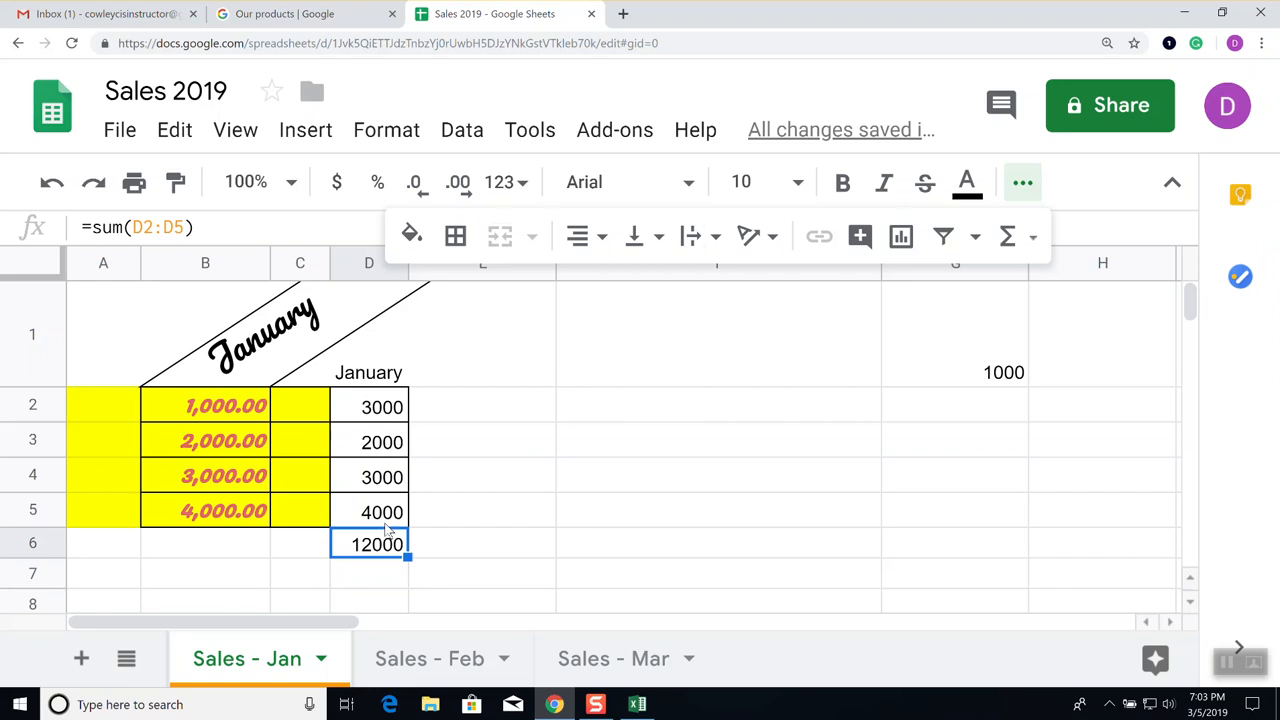
key(Delete)
click(470, 538)
click(385, 547)
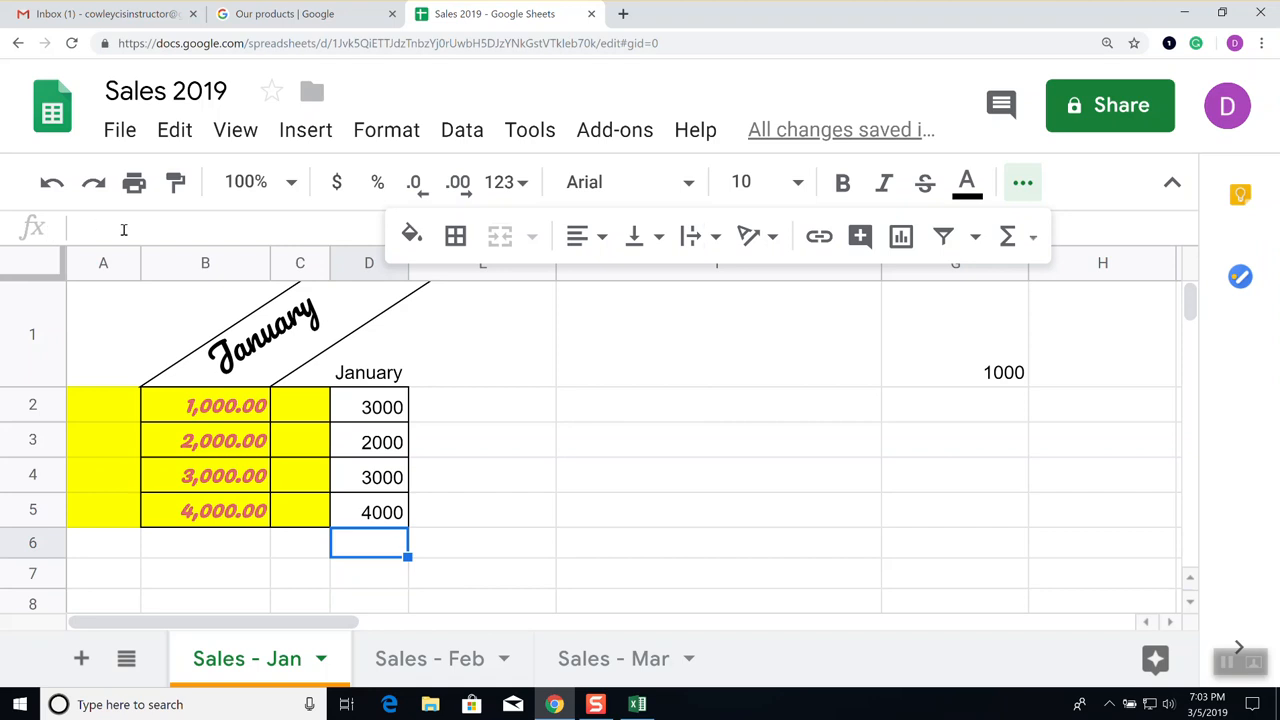
Insert SUM from the Functions (Σ) list into D6 over D2:D5, giving 12000
click(1033, 238)
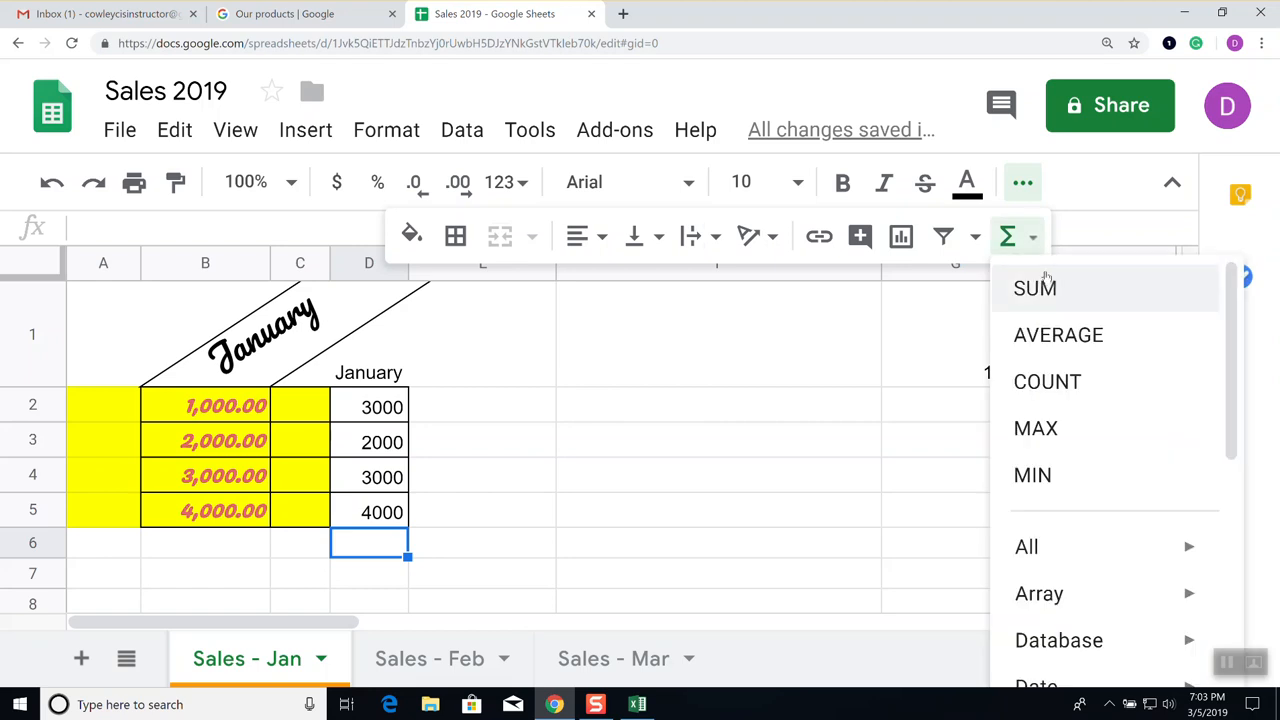
click(1040, 289)
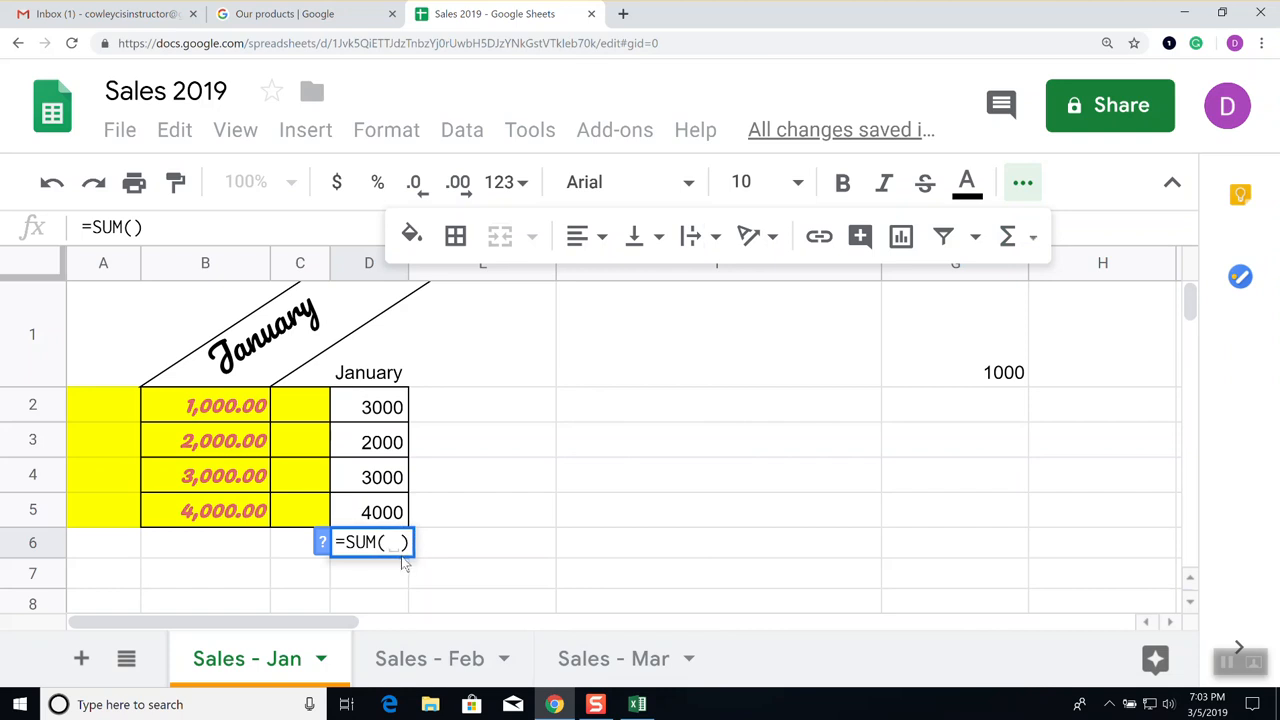
click(372, 404)
drag(372, 404, 371, 505)
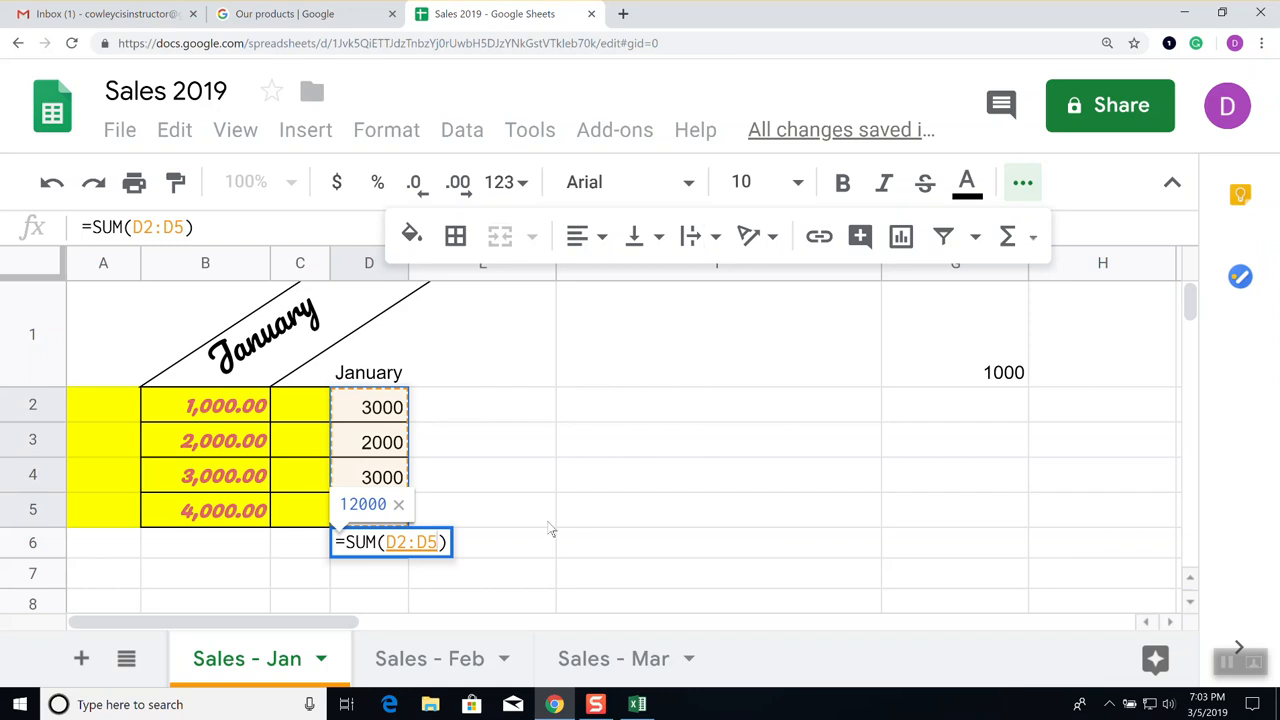
key(Return)
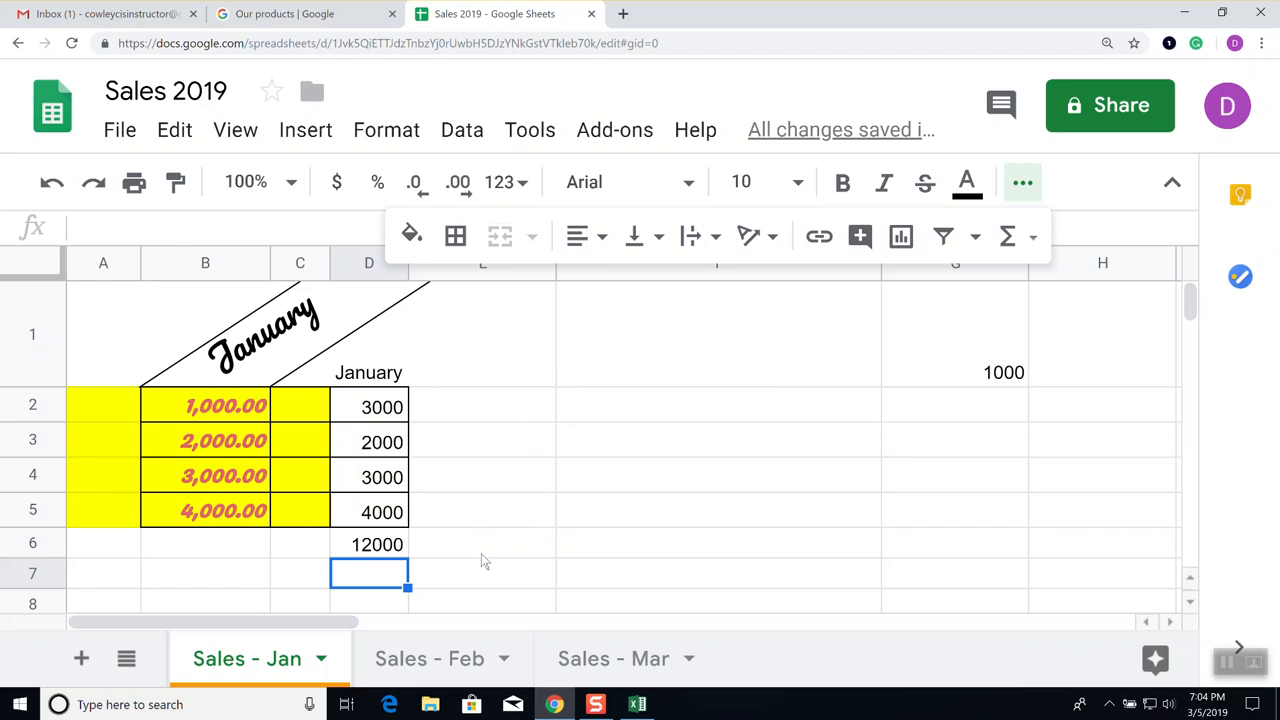
Type the heading 'February' in E1
click(490, 377)
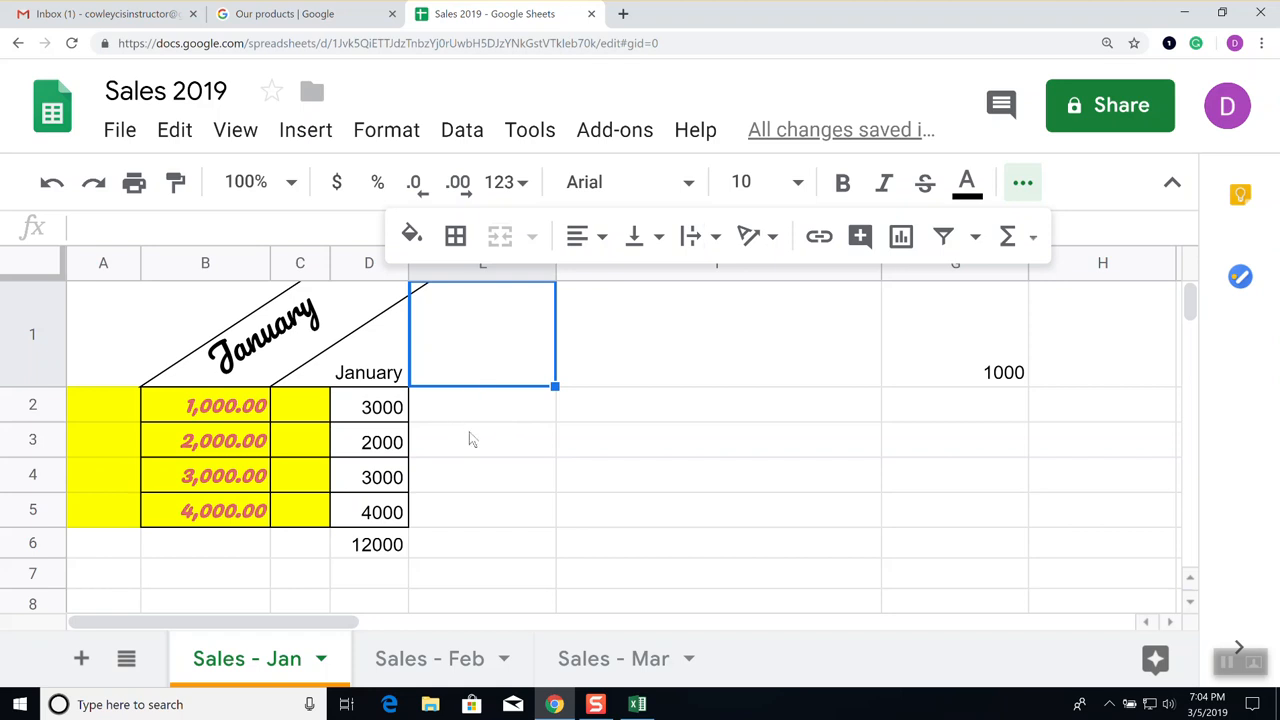
text(Feb)
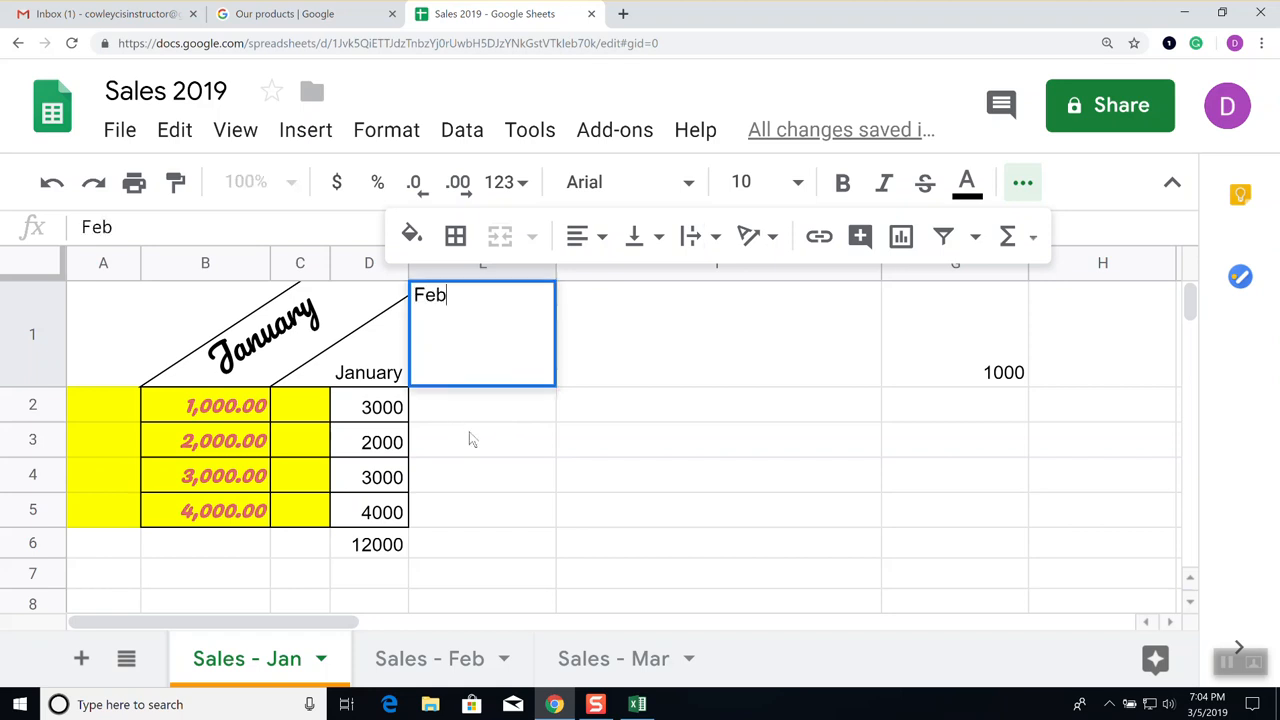
text(ruary)
key(Return)
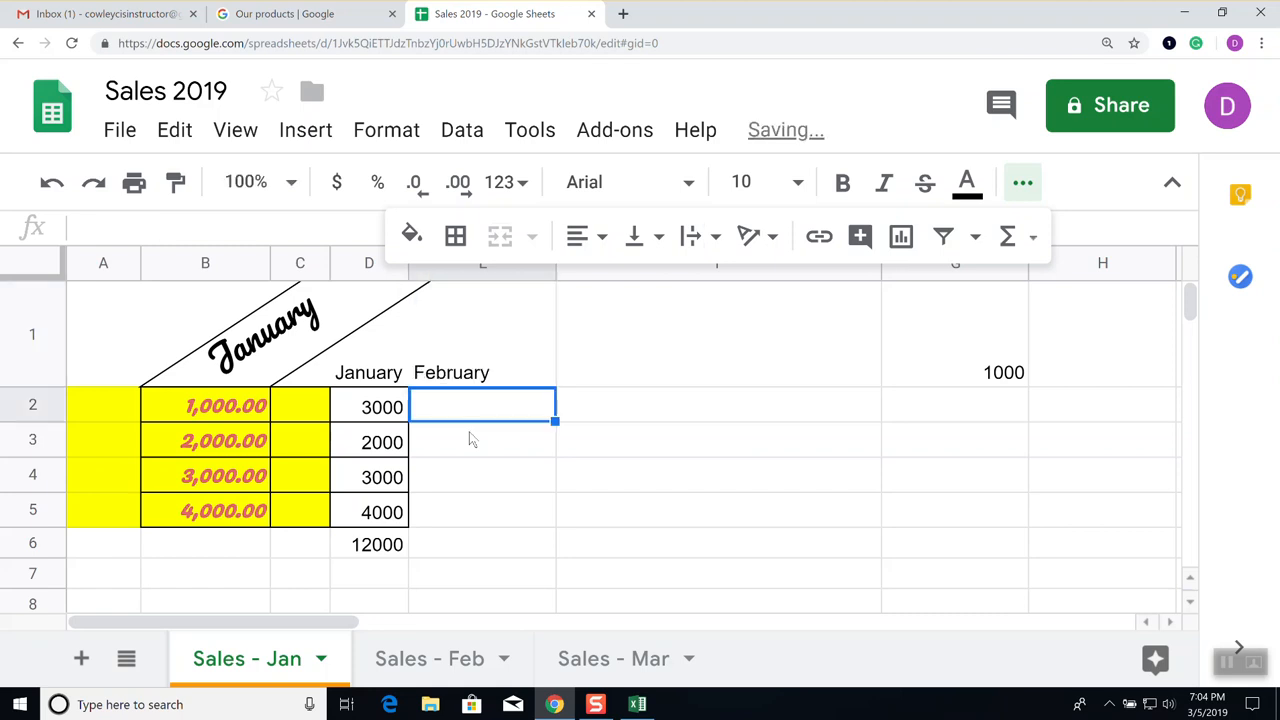
Enter 2000, 5000, 7000 and 8000 into E2:E5
text(2000)
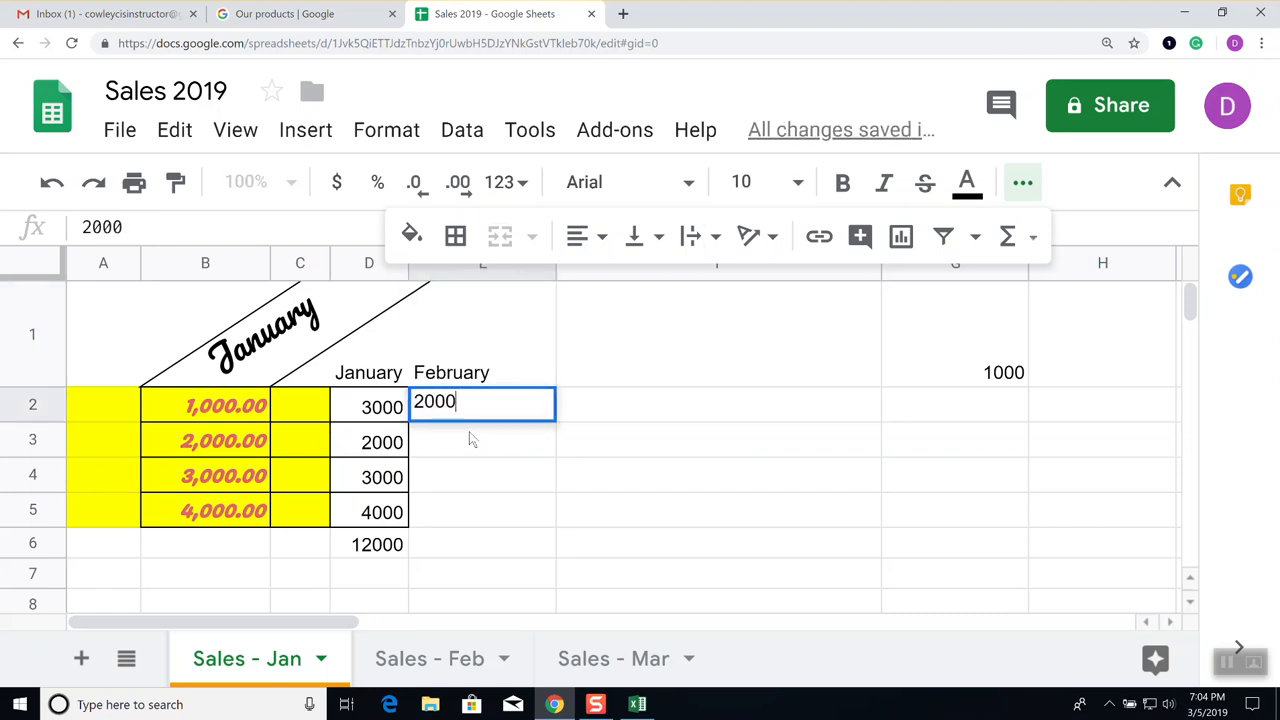
key(Return)
text(5000)
key(Return)
text(7000)
key(Return)
text(8000)
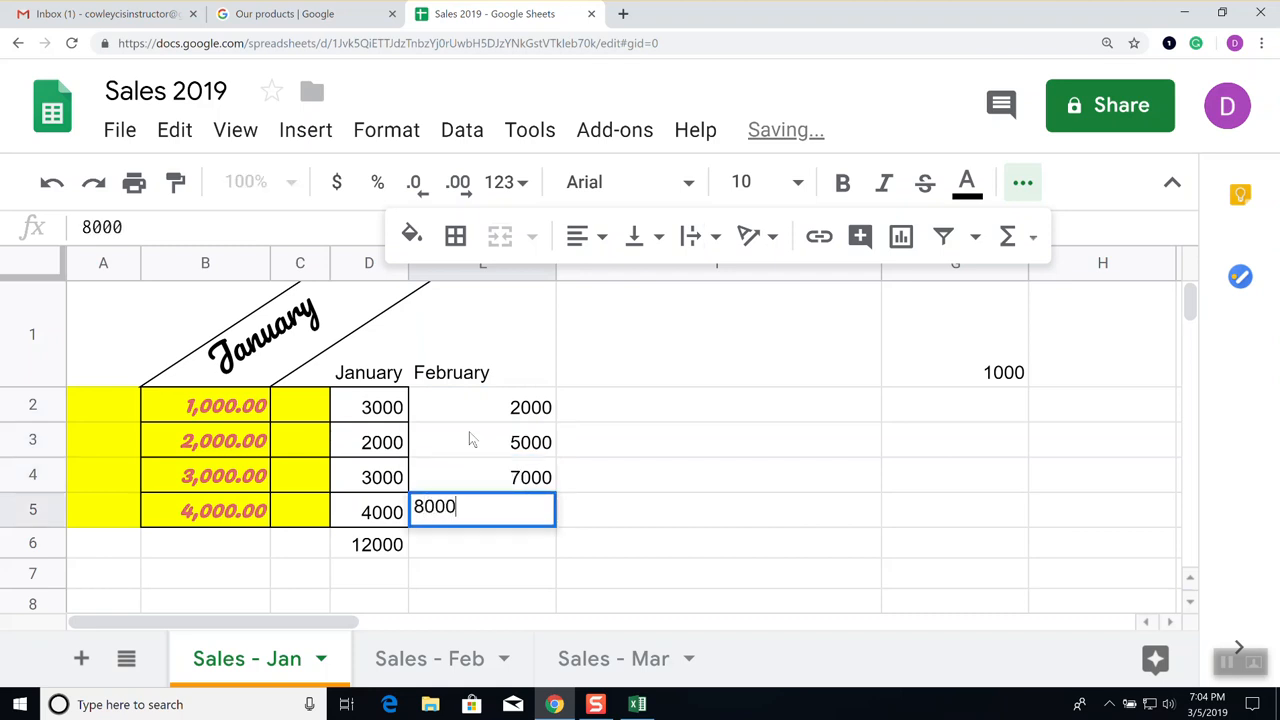
key(Return)
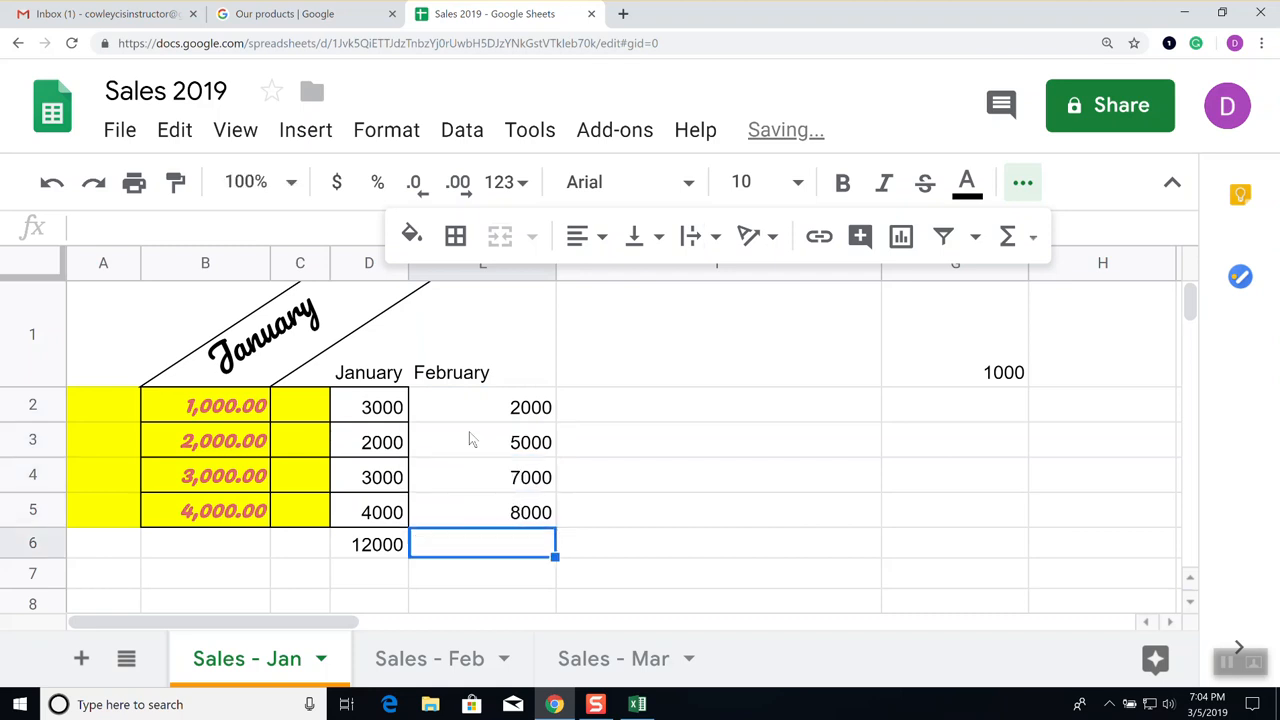
click(383, 543)
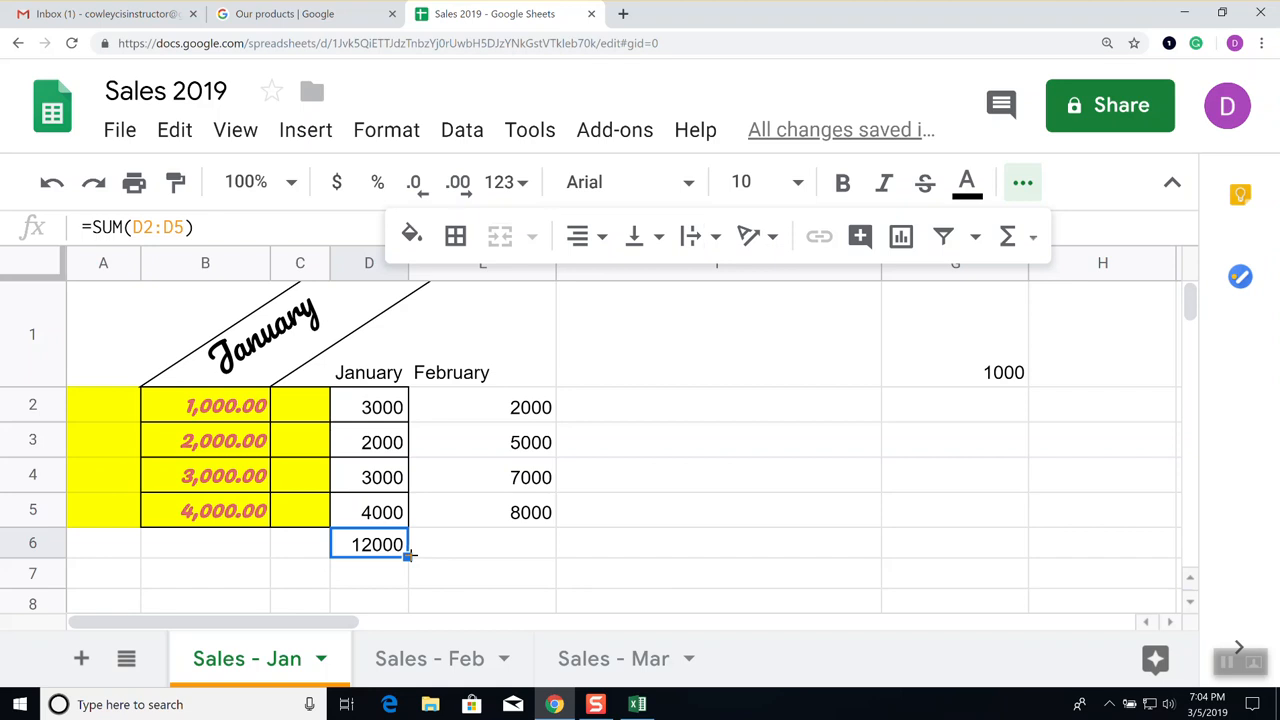
Try copying the D6 total into E6, undo it, and check the D6:E6 right-click menu
drag(408, 555, 448, 560)
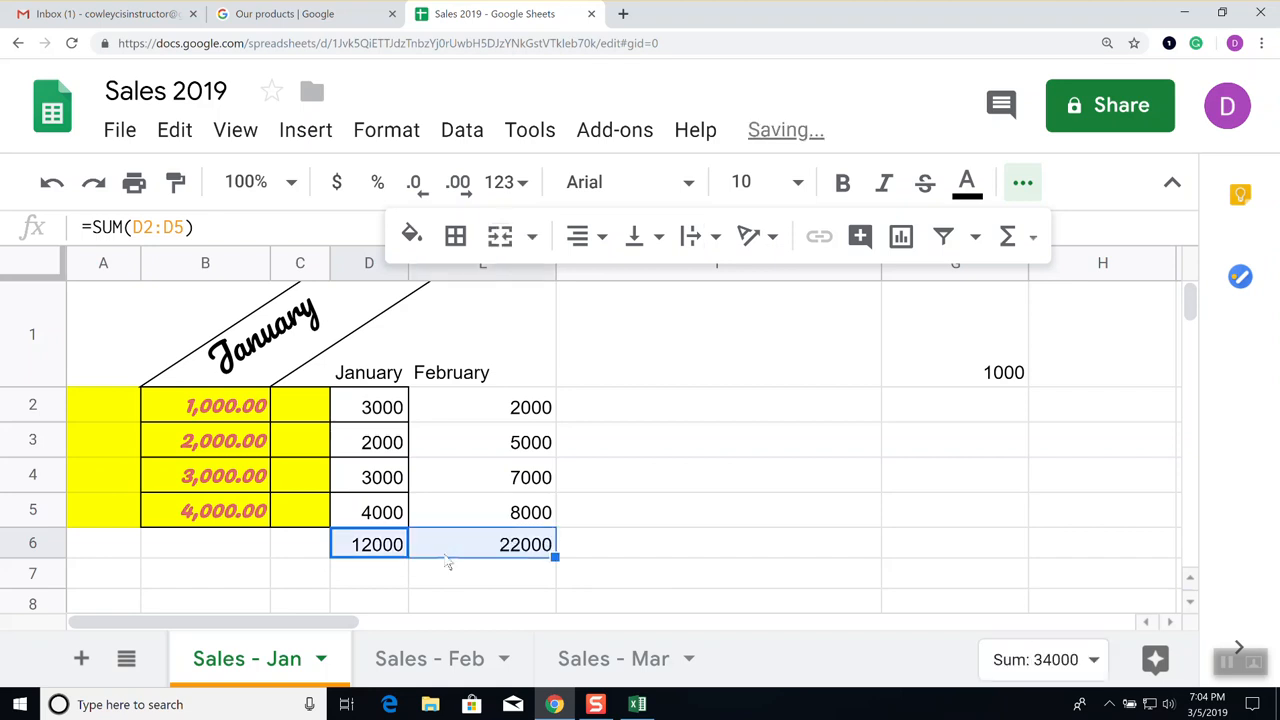
click(370, 548)
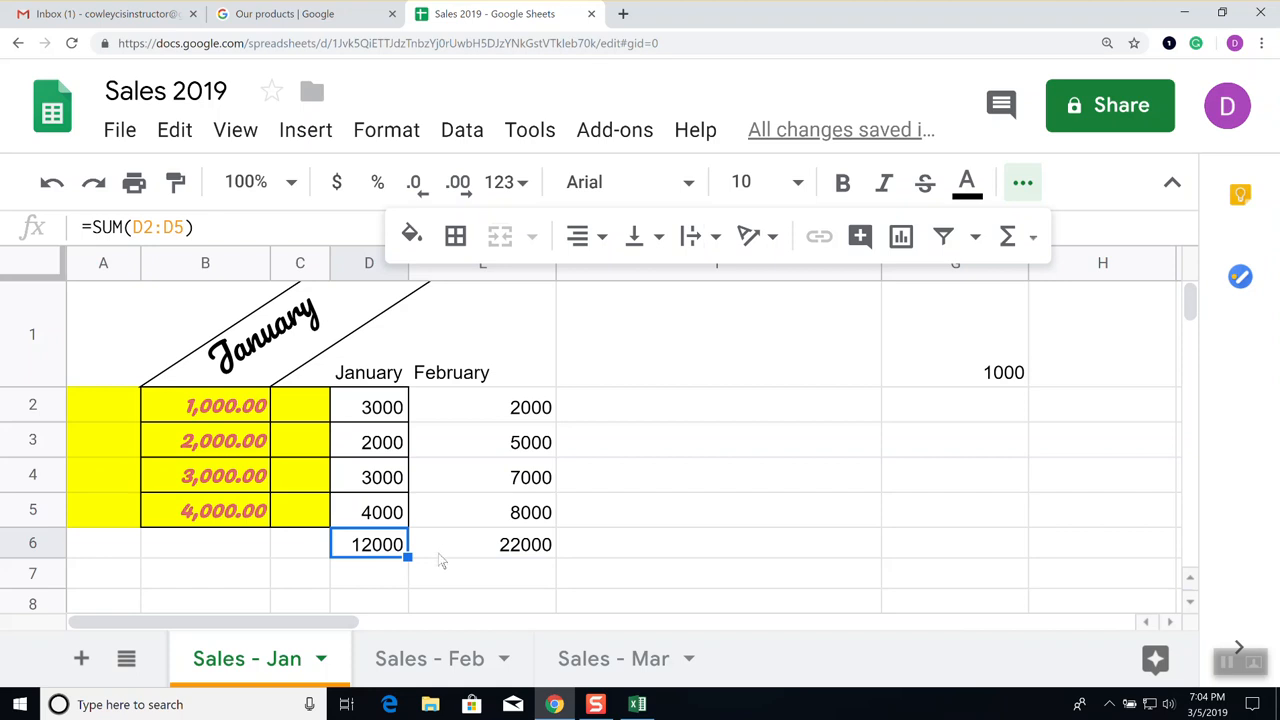
key(ctrl+z)
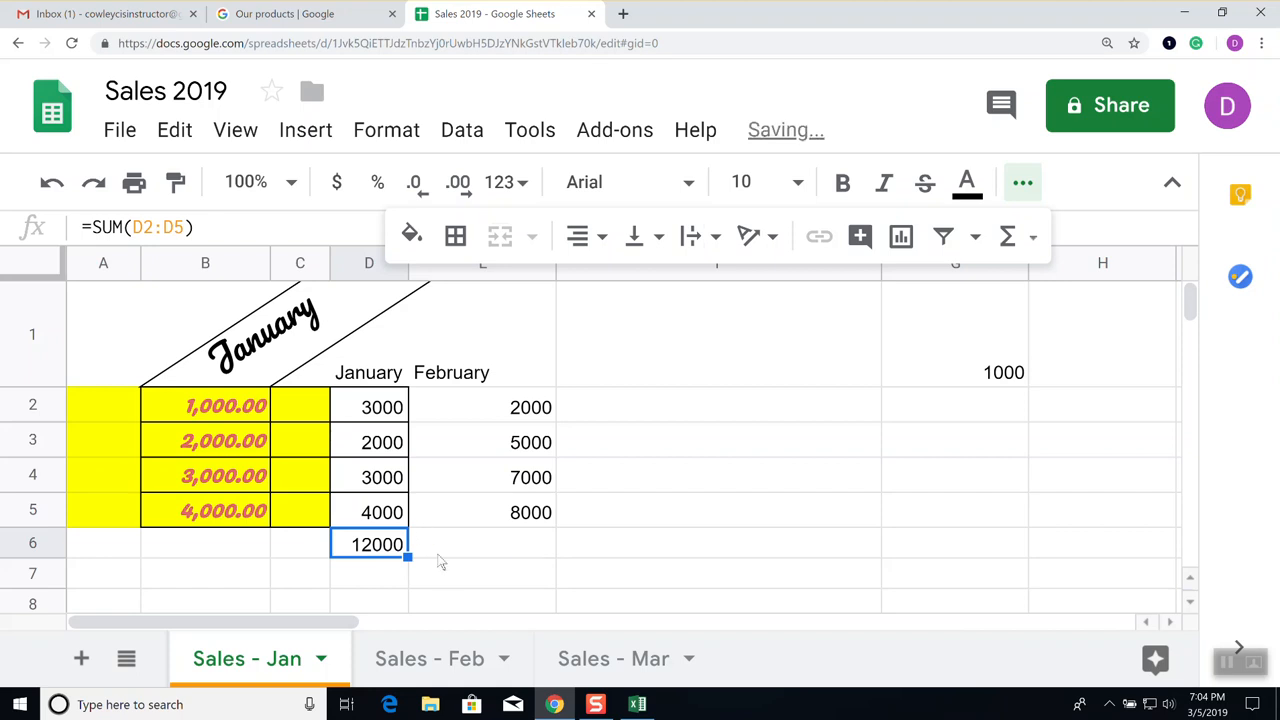
click(522, 540)
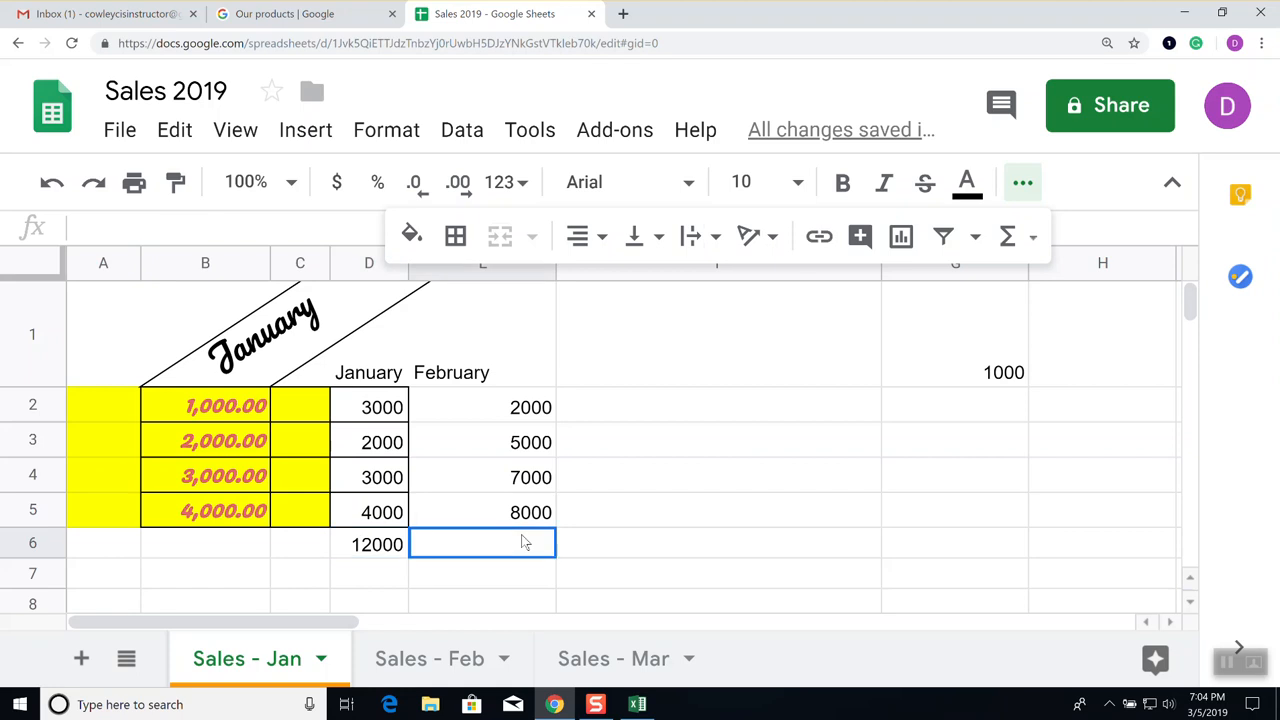
click(383, 545)
shift+click(455, 545)
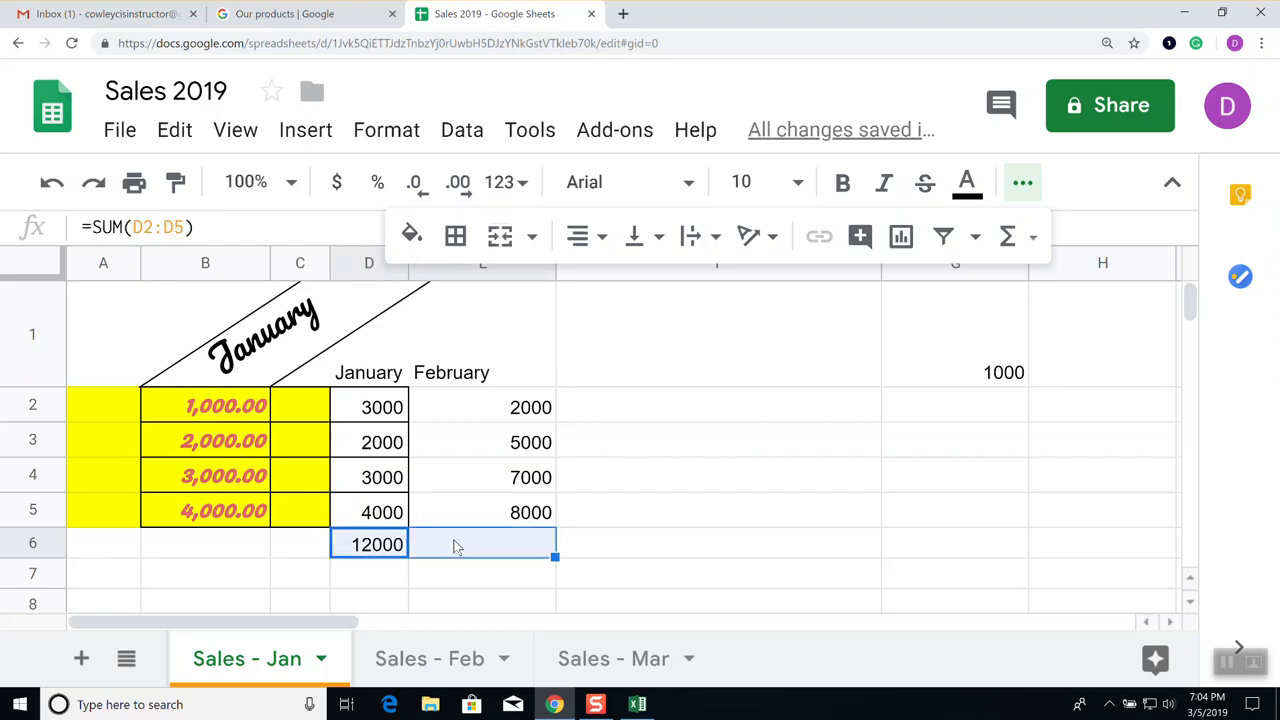
right_click(554, 557)
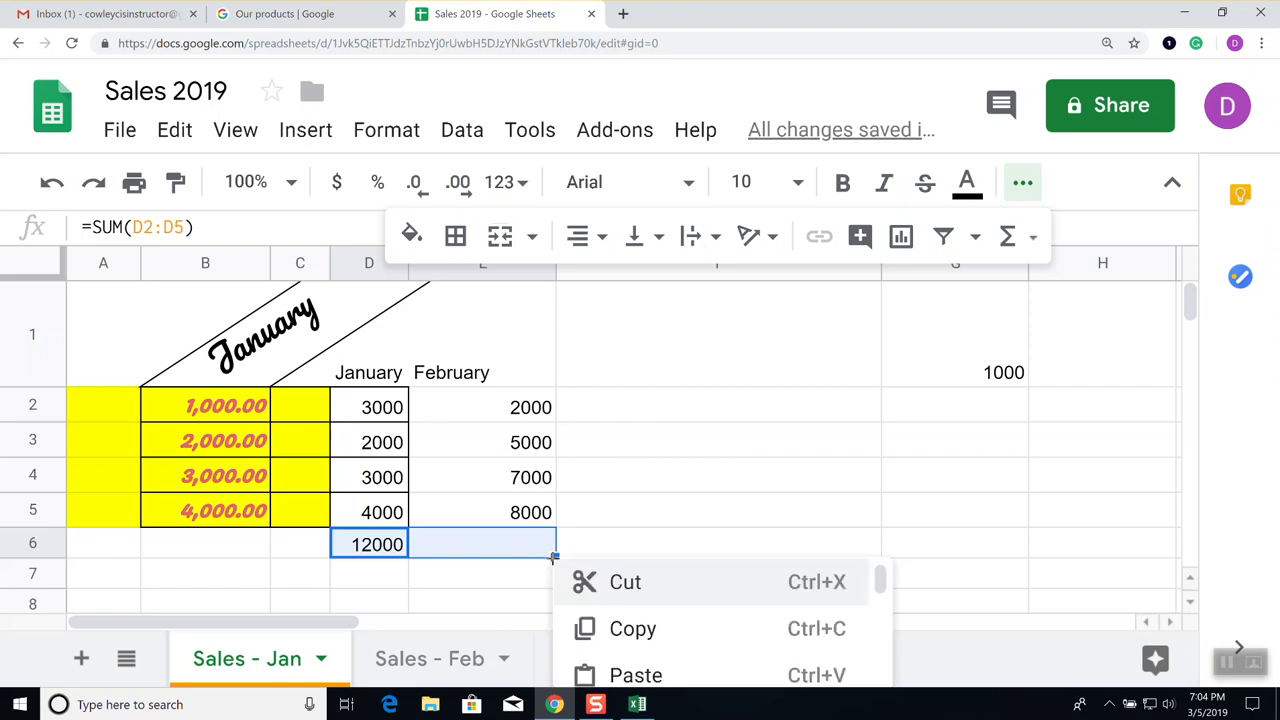
scroll(727, 655, down, 4)
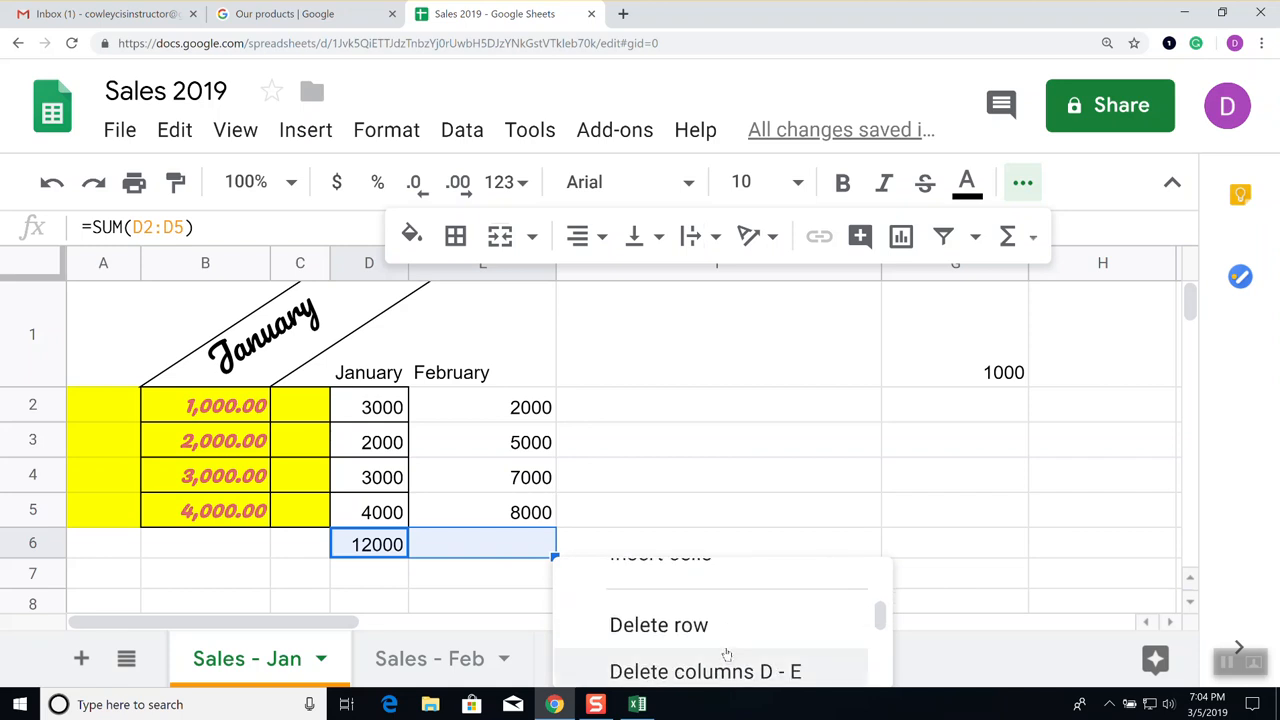
scroll(727, 655, down, 2)
click(718, 476)
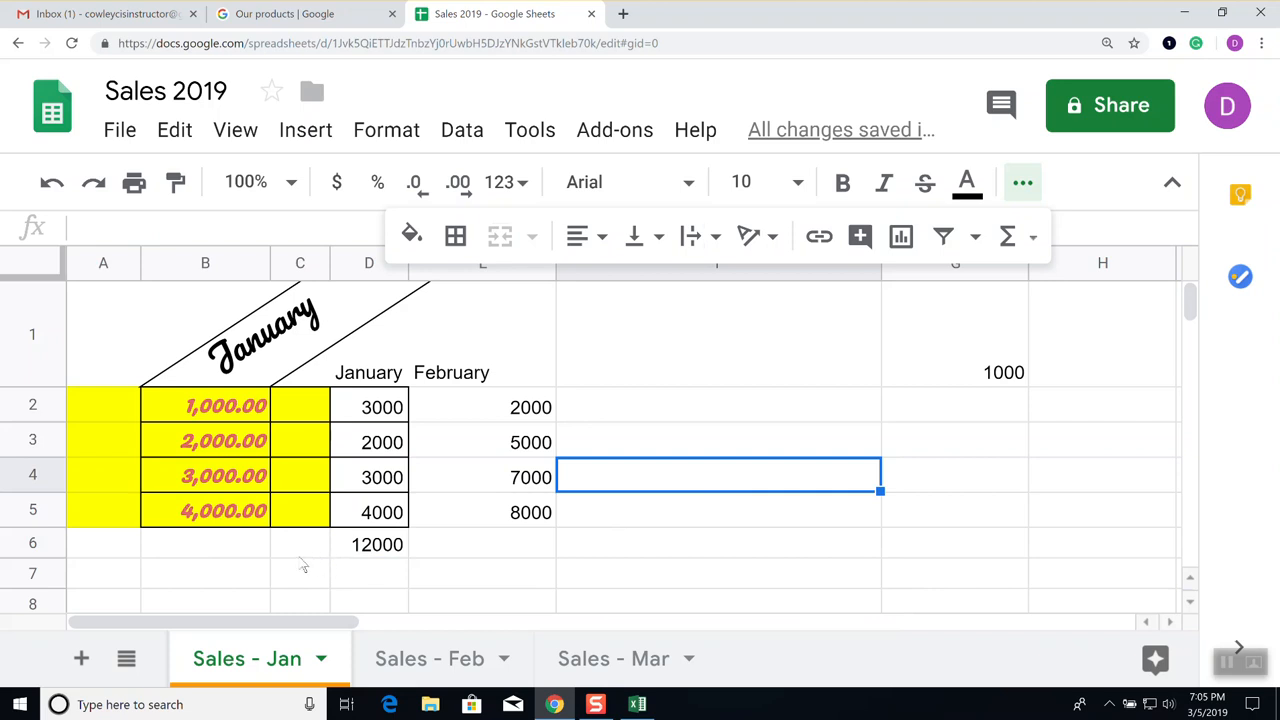
Fill D6's formula into E6 so it sums E2:E5 to 22000
click(377, 545)
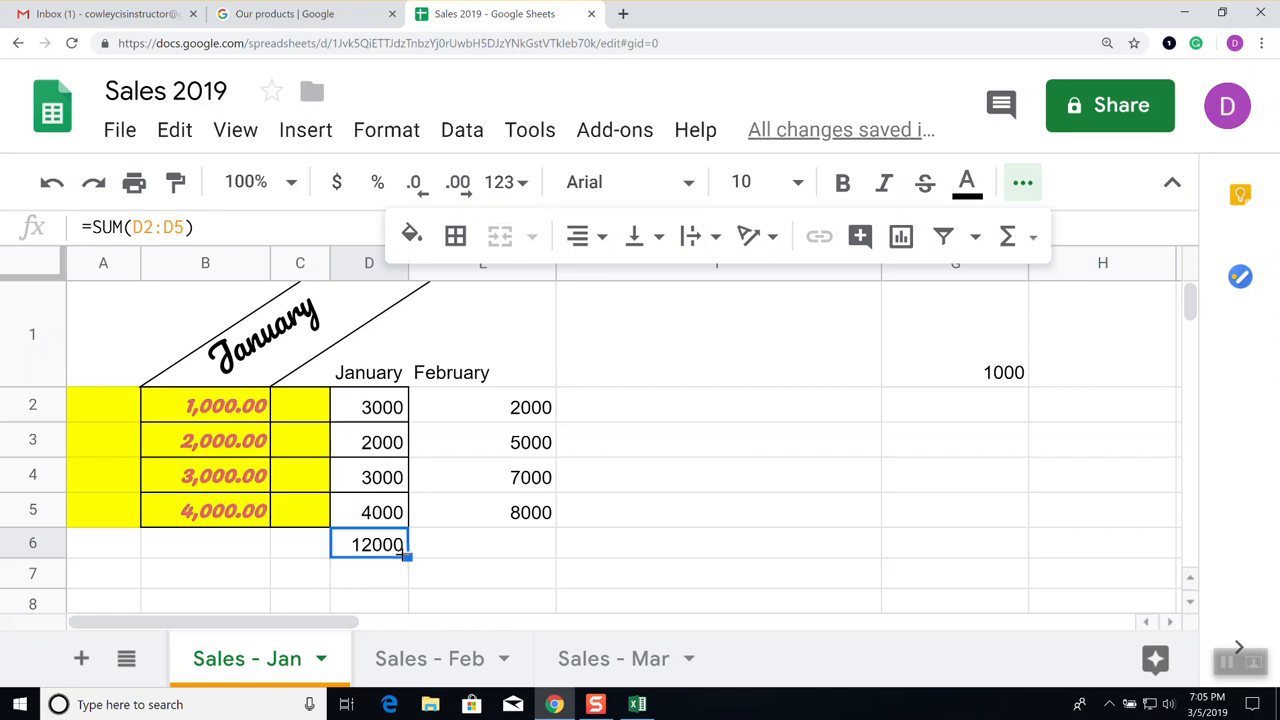
click(1022, 182)
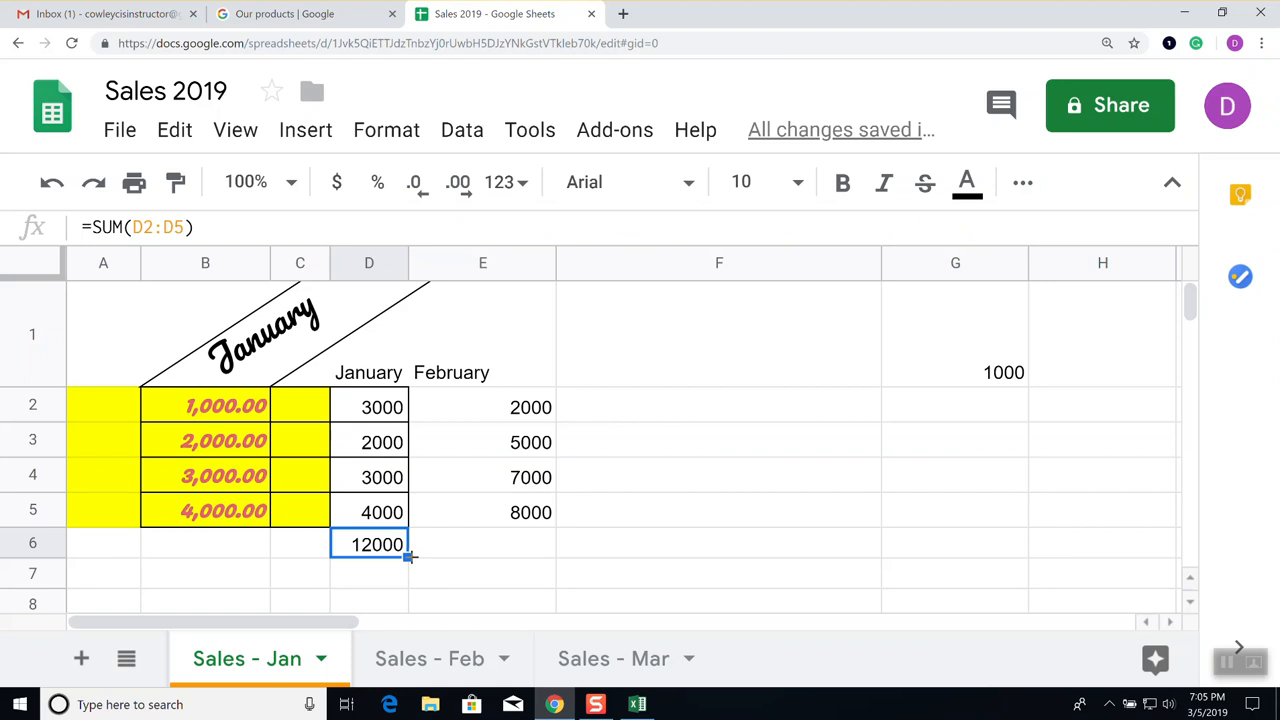
drag(409, 557, 517, 557)
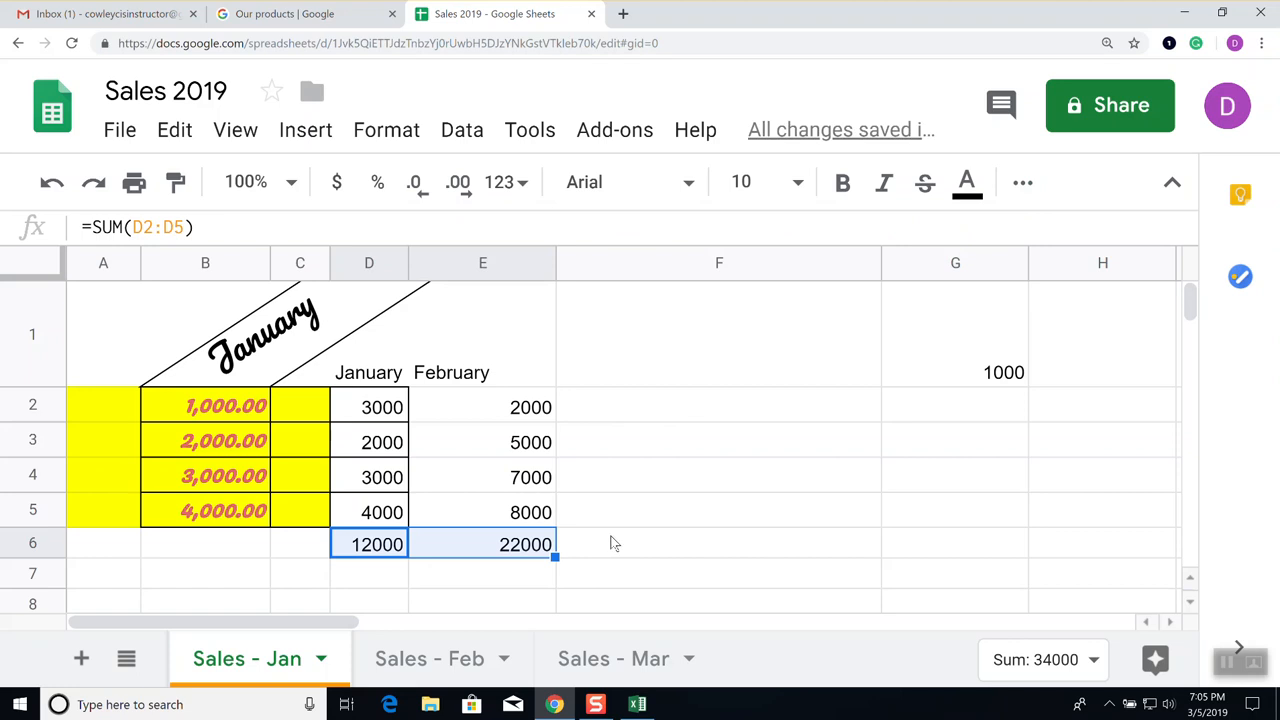
click(607, 531)
click(522, 548)
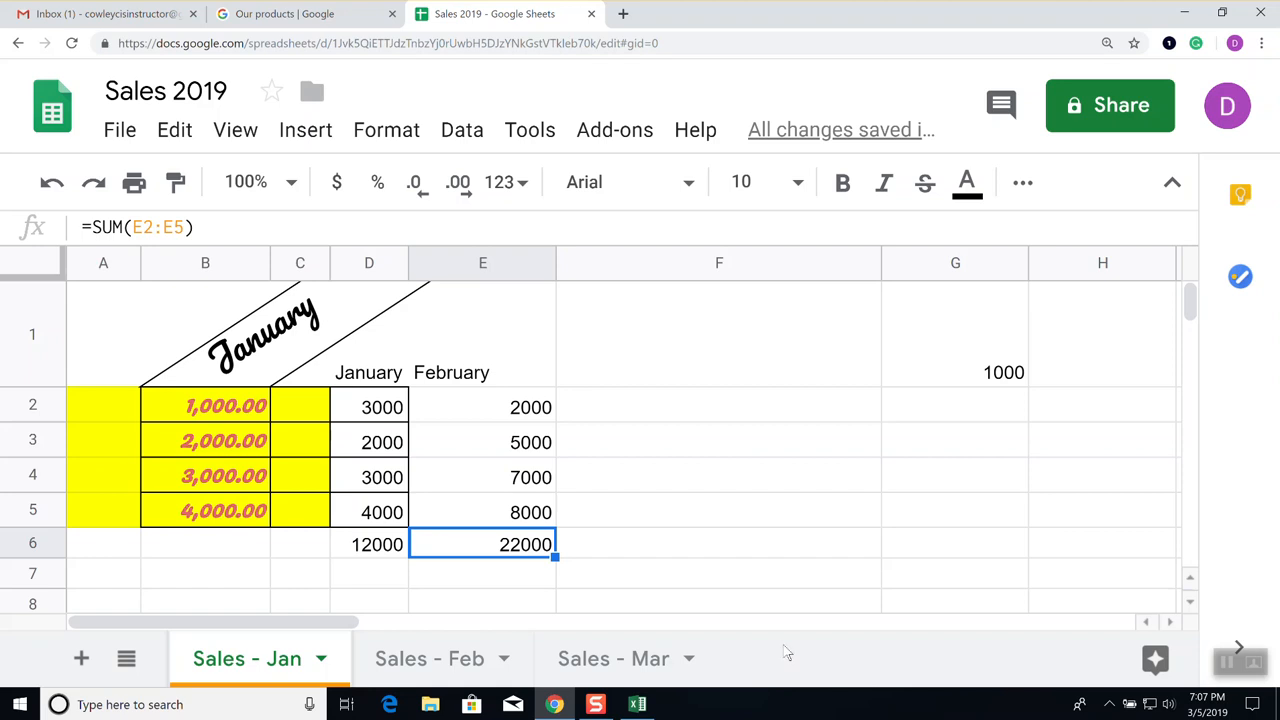
Auto-fit column E to its February figures and show the View > Freeze choices
double_click(556, 251)
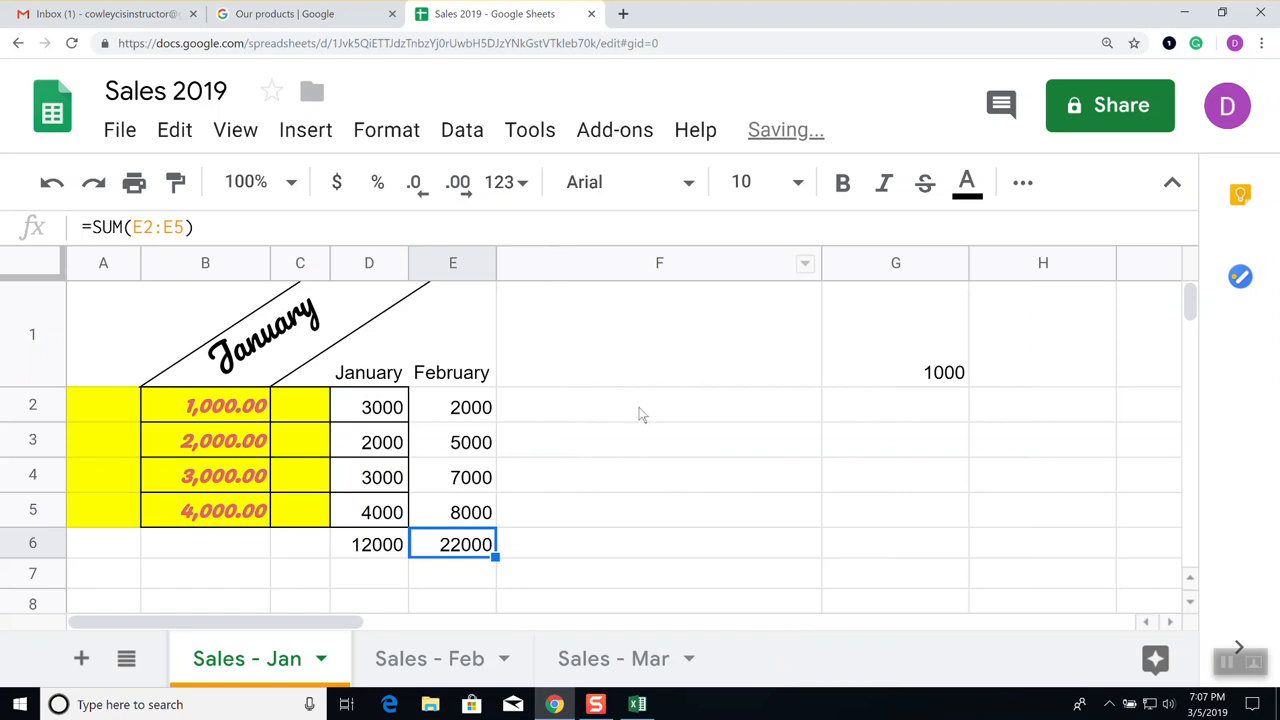
click(545, 410)
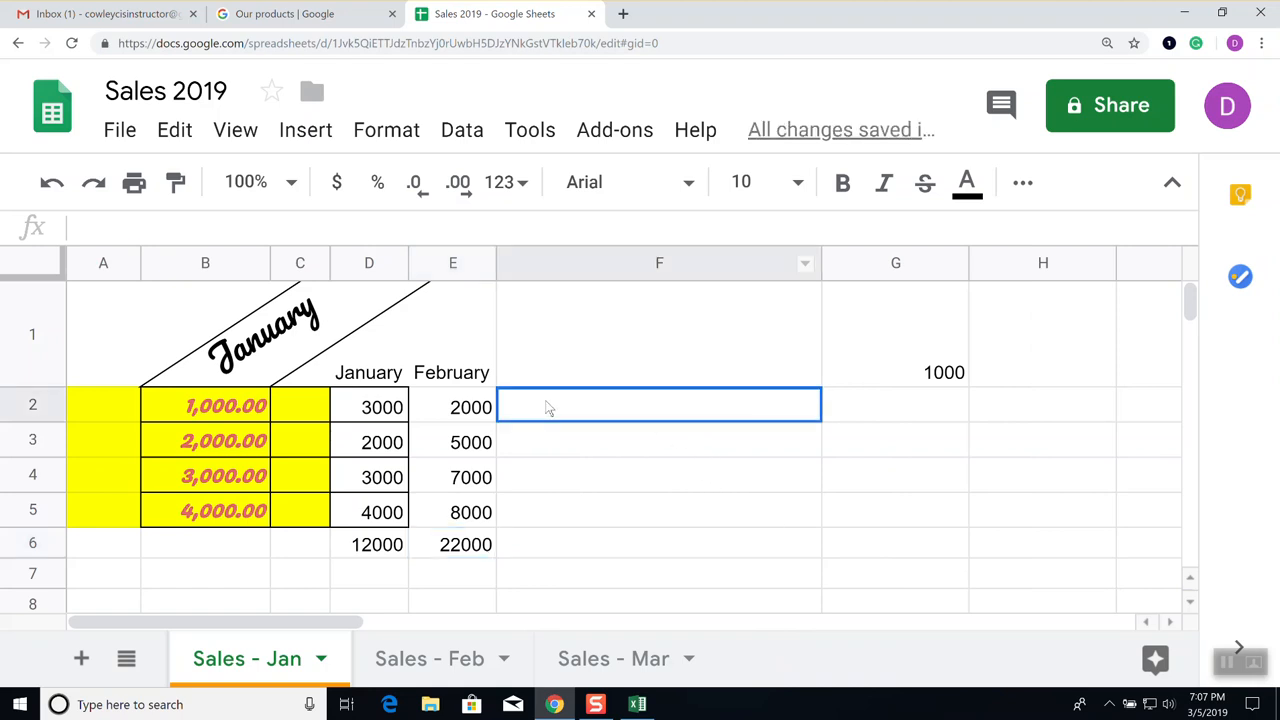
click(236, 131)
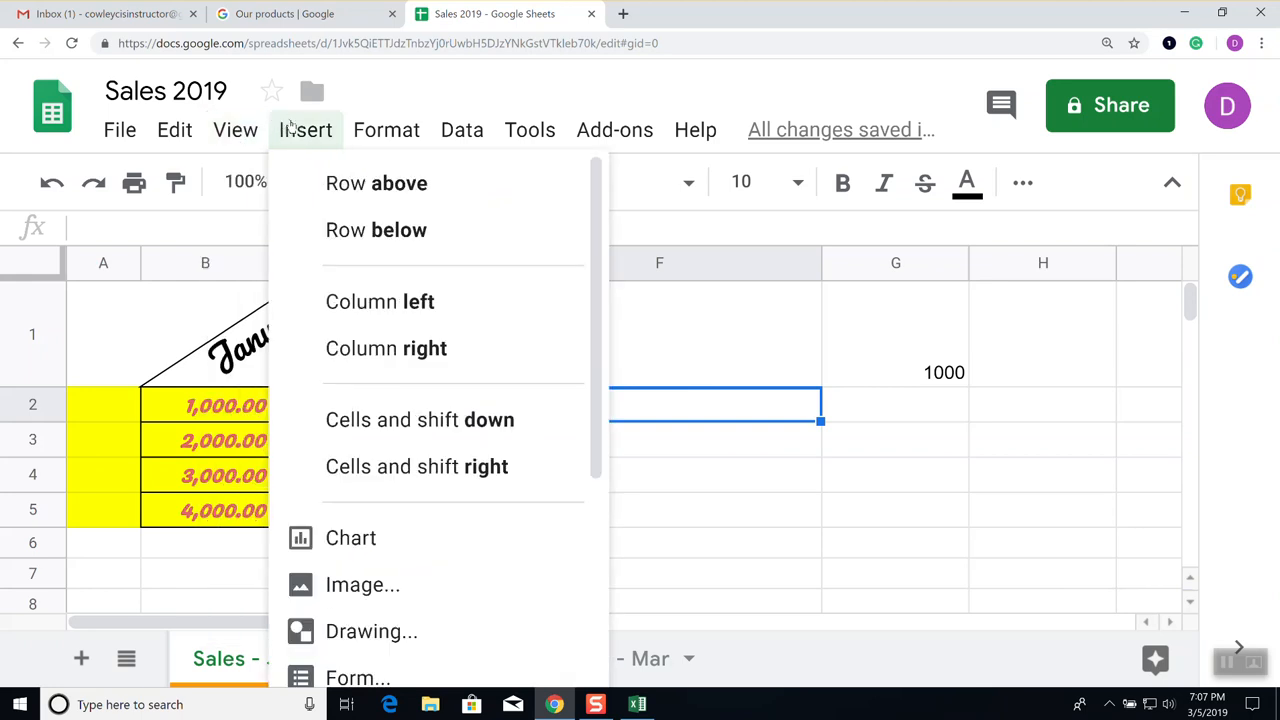
mouse_move(273, 184)
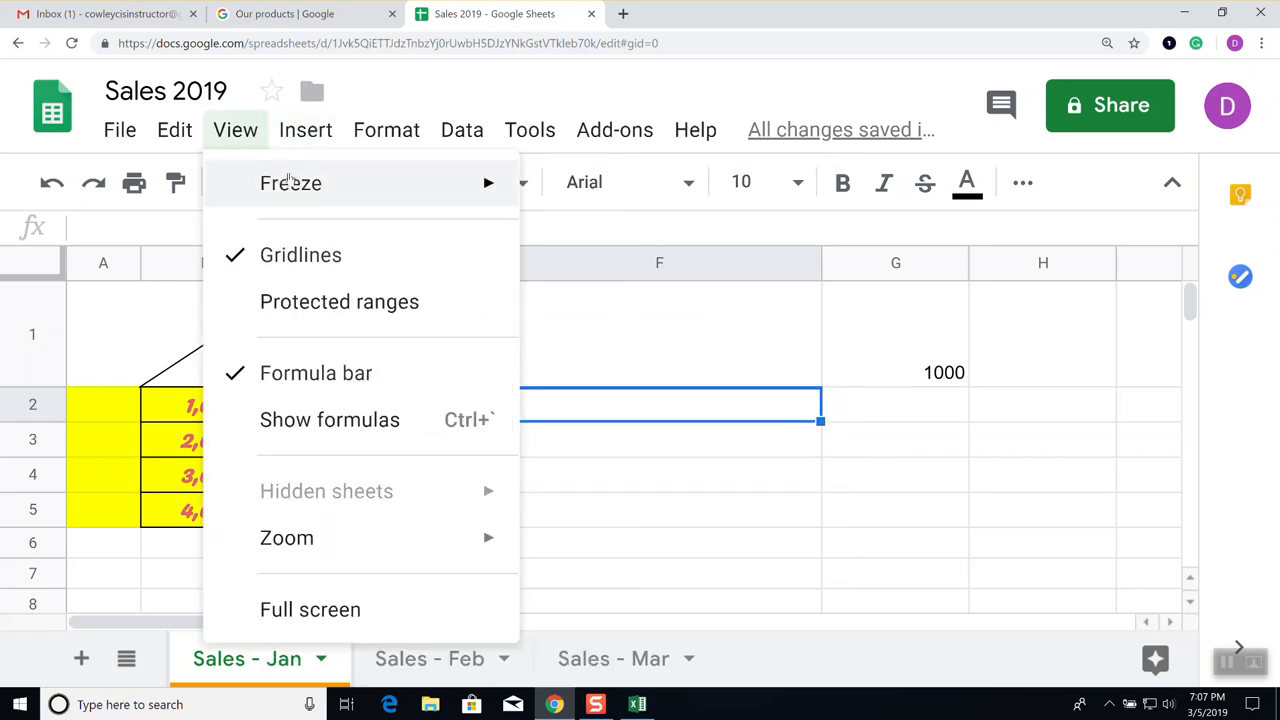
Freeze row 1 and scroll the sheet to check the headings stay visible
click(600, 242)
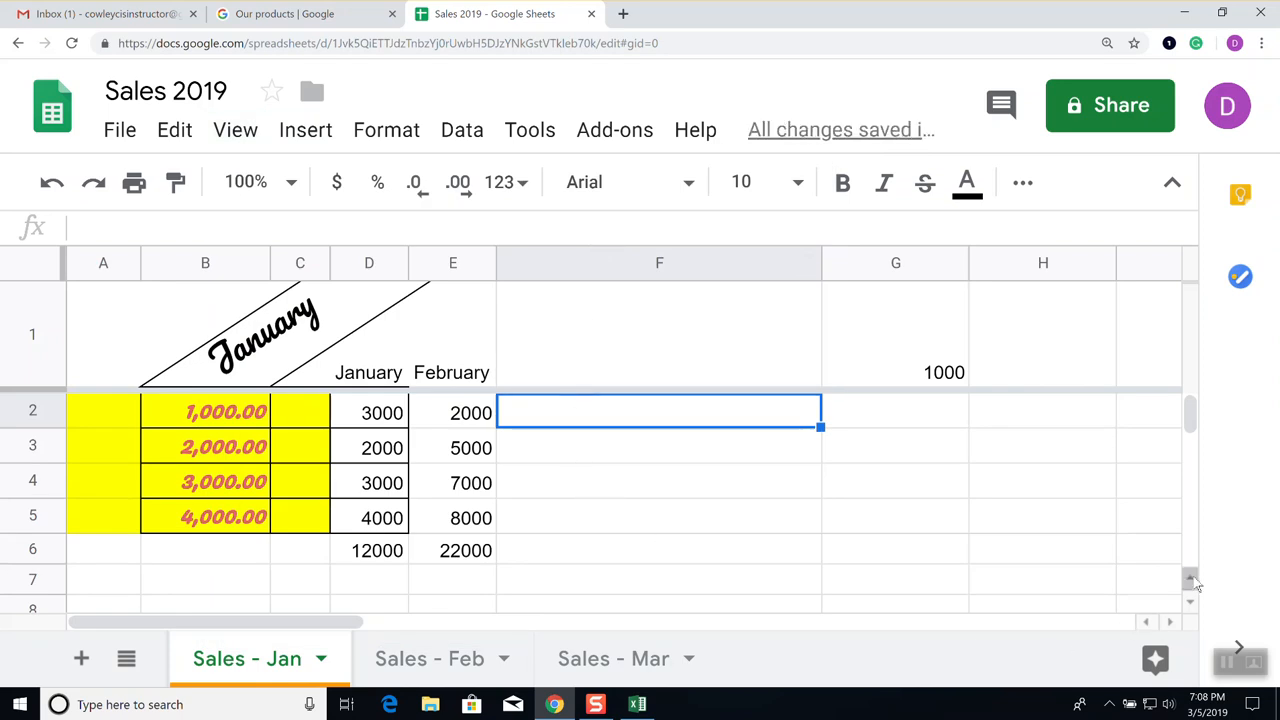
scroll(1192, 500, down, 2)
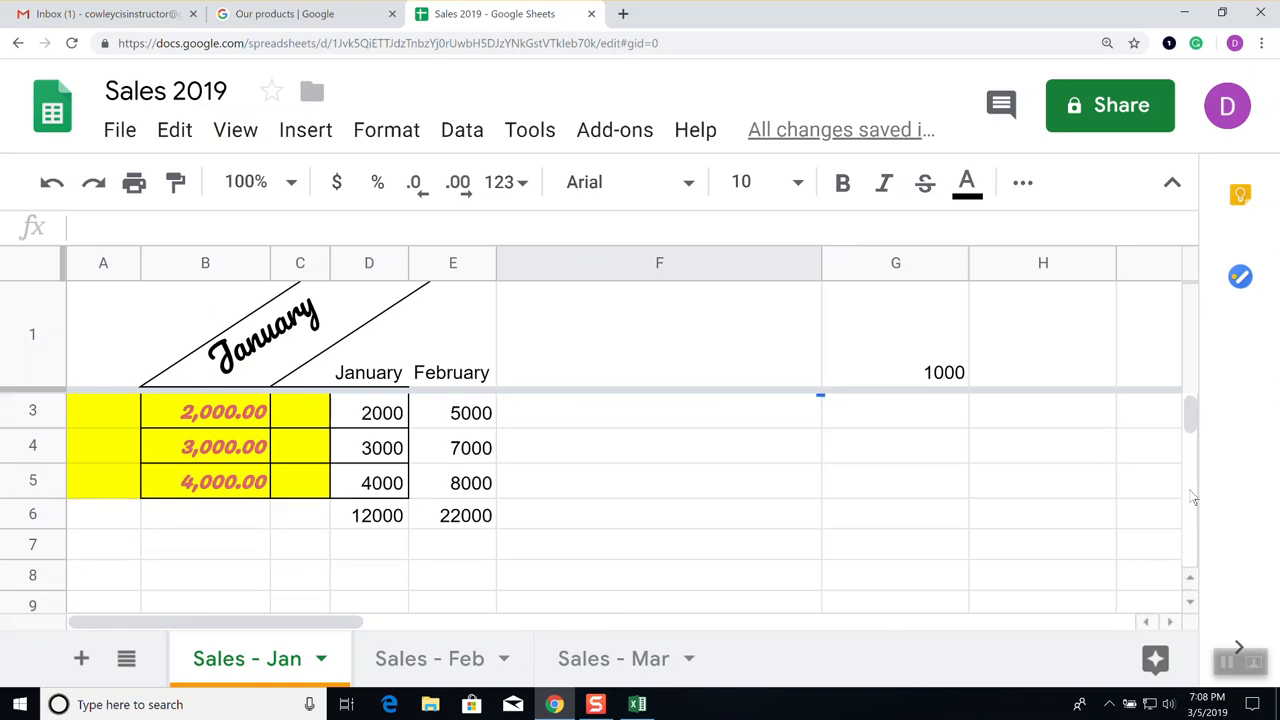
scroll(1192, 503, down, 3)
scroll(1190, 540, up, 1)
scroll(1191, 542, down, 1)
scroll(1191, 542, up, 1)
scroll(1191, 542, down, 1)
scroll(1191, 542, up, 1)
scroll(609, 483, down, 15)
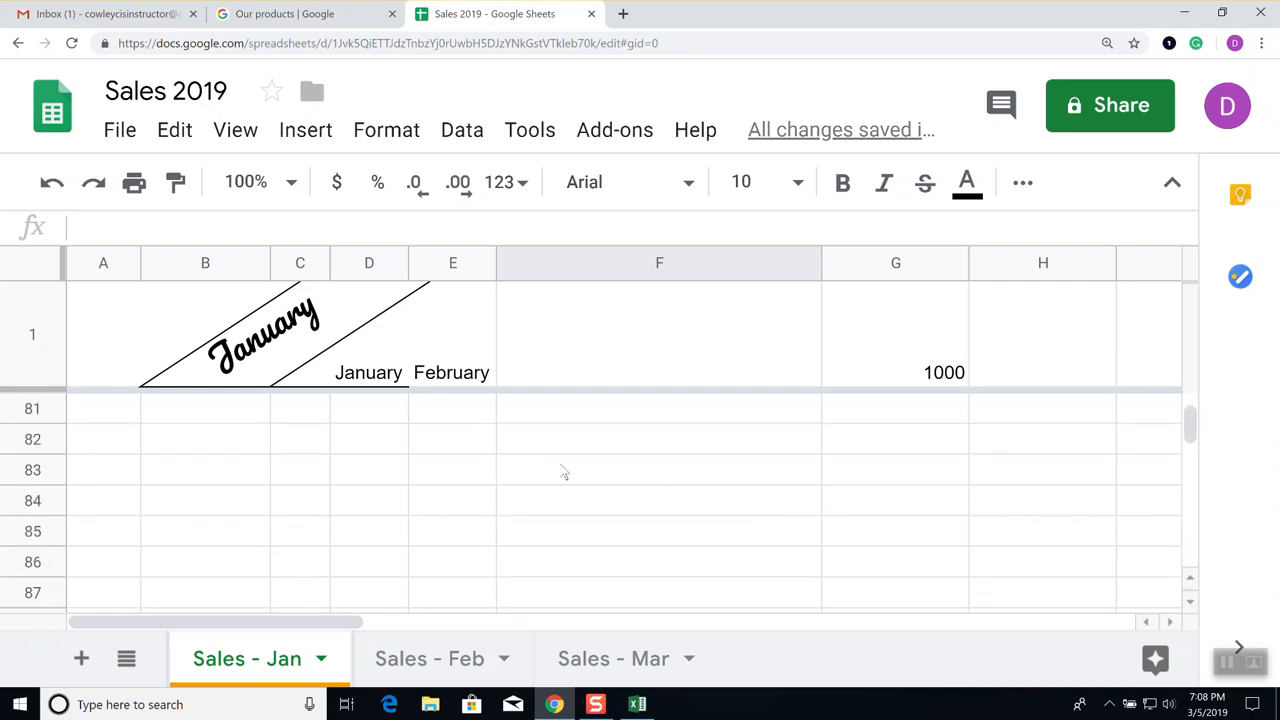
scroll(563, 473, up, 16)
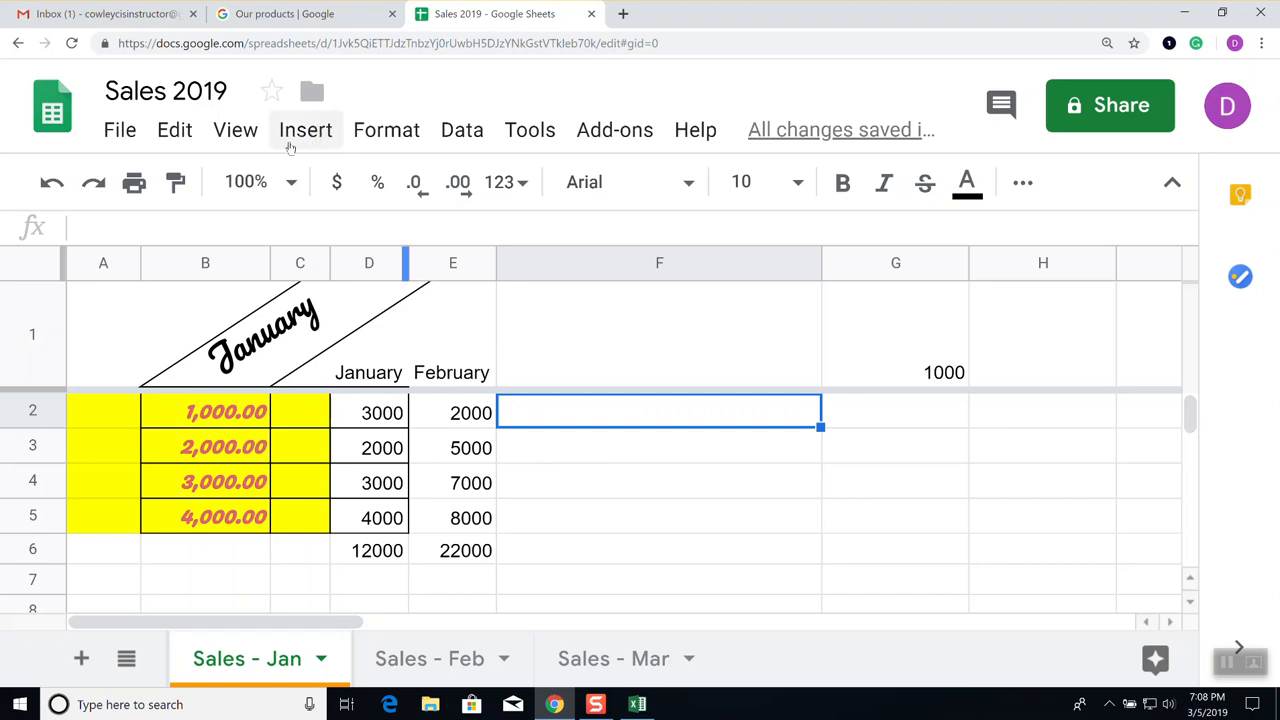
click(248, 136)
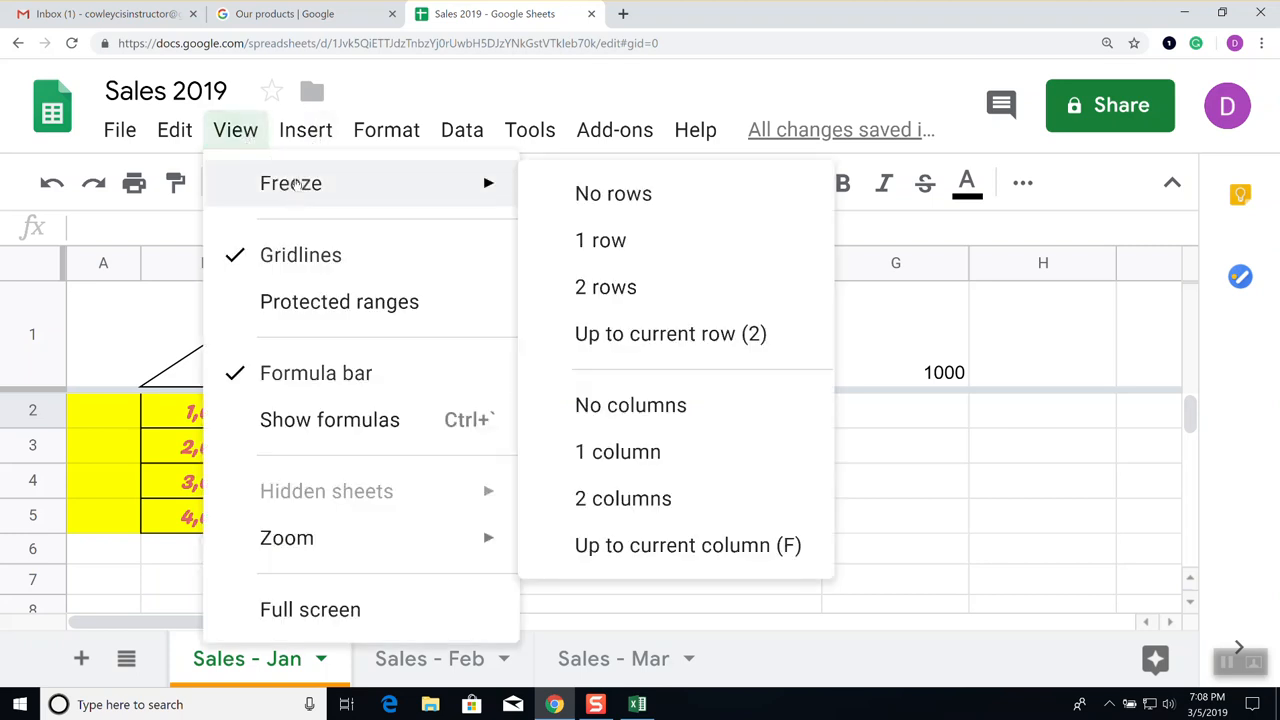
Remove the freeze, then freeze rows 1 through 3 from cell B3
click(627, 203)
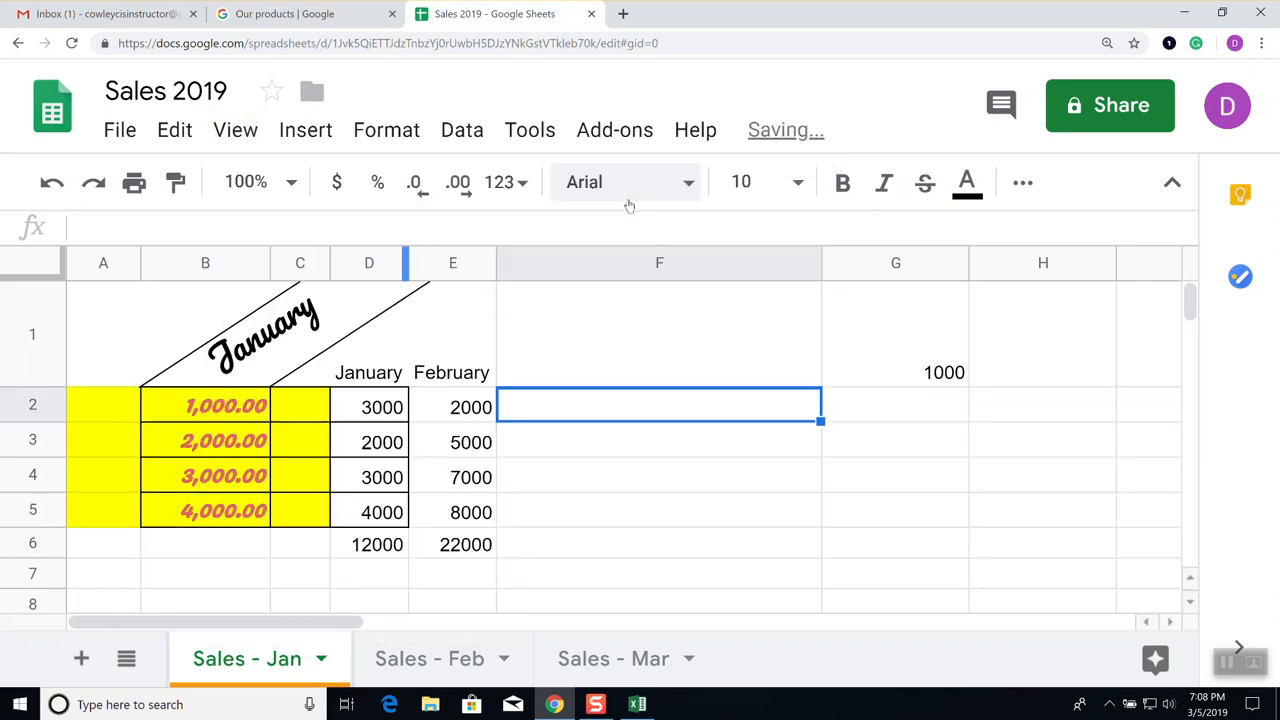
scroll(592, 407, down, 7)
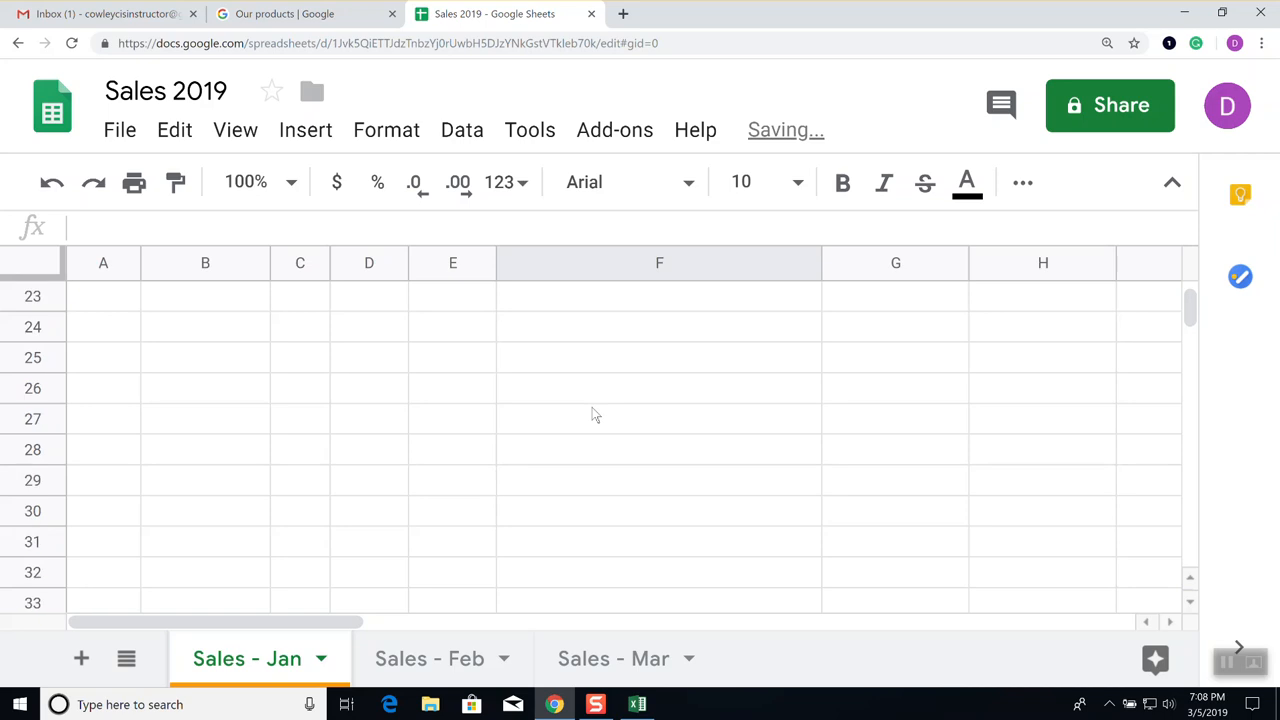
scroll(592, 407, up, 7)
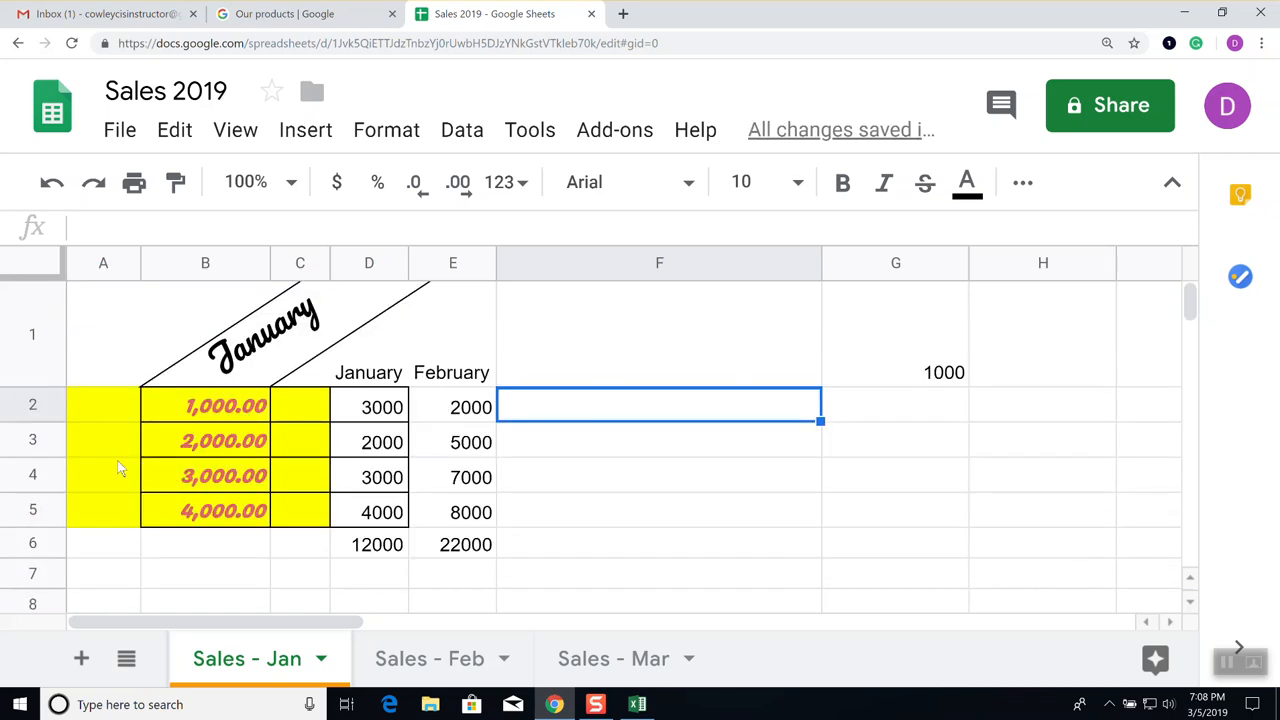
click(196, 451)
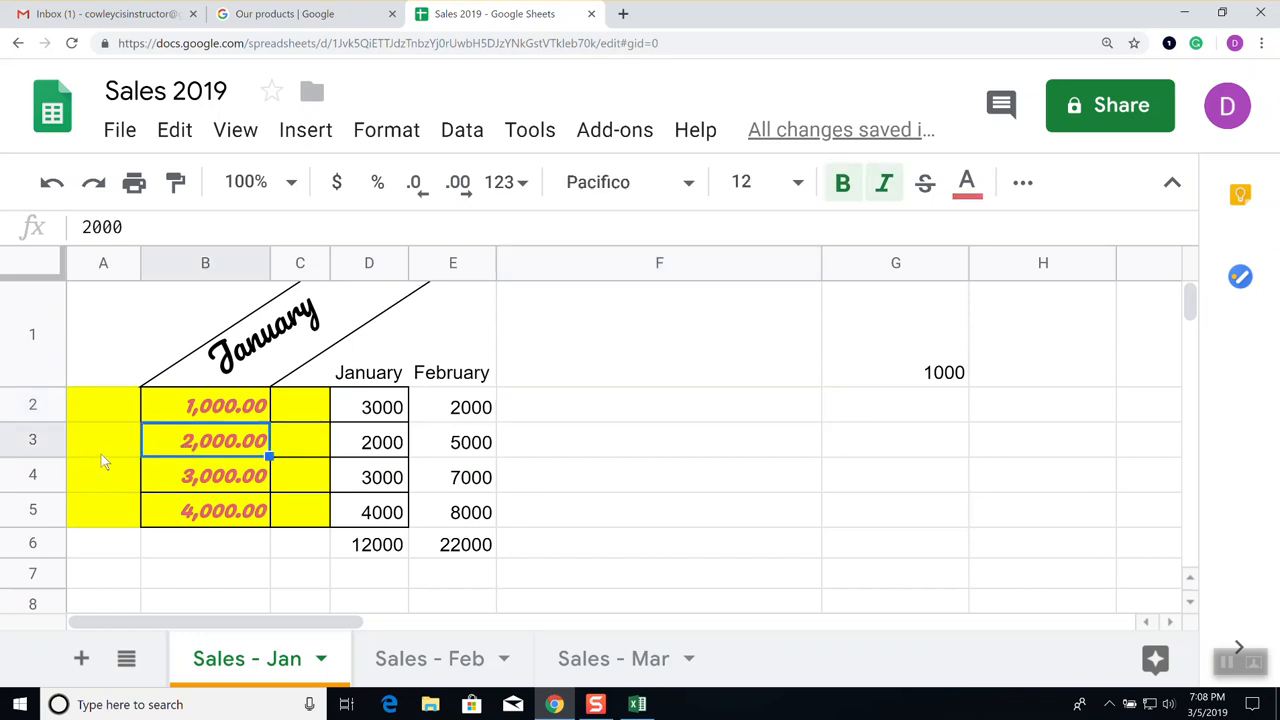
click(236, 131)
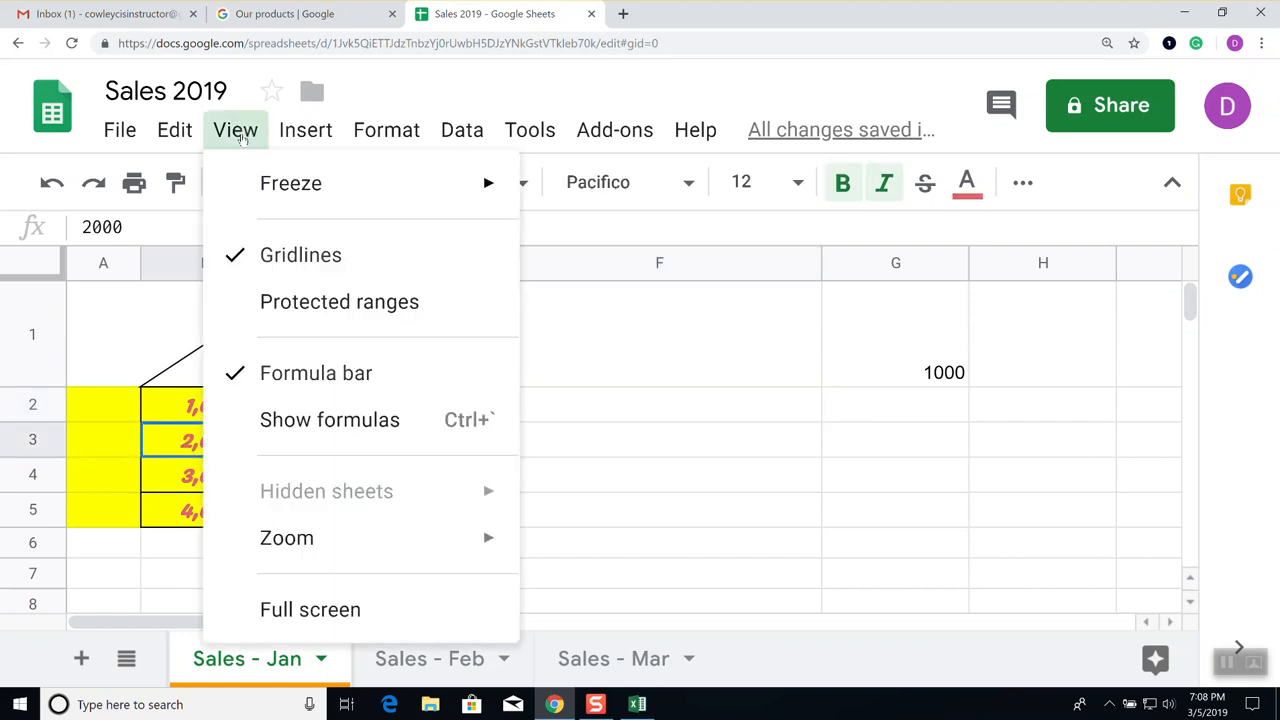
mouse_move(272, 185)
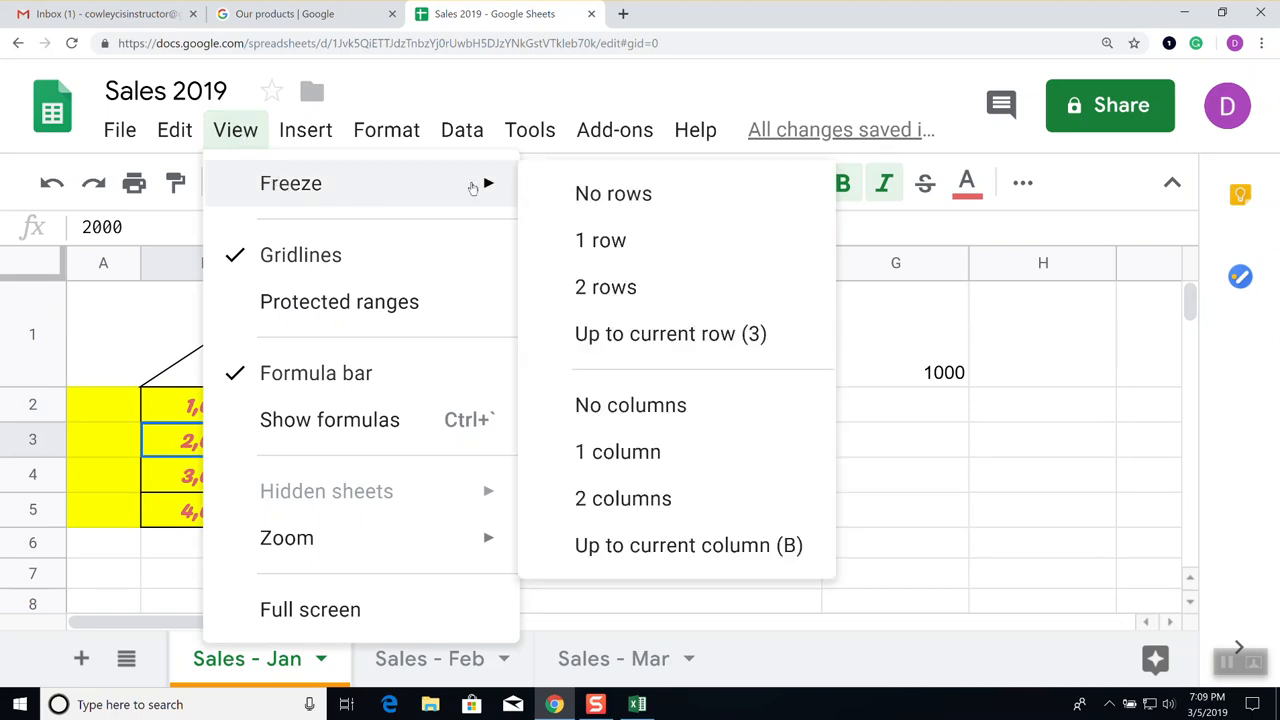
click(657, 340)
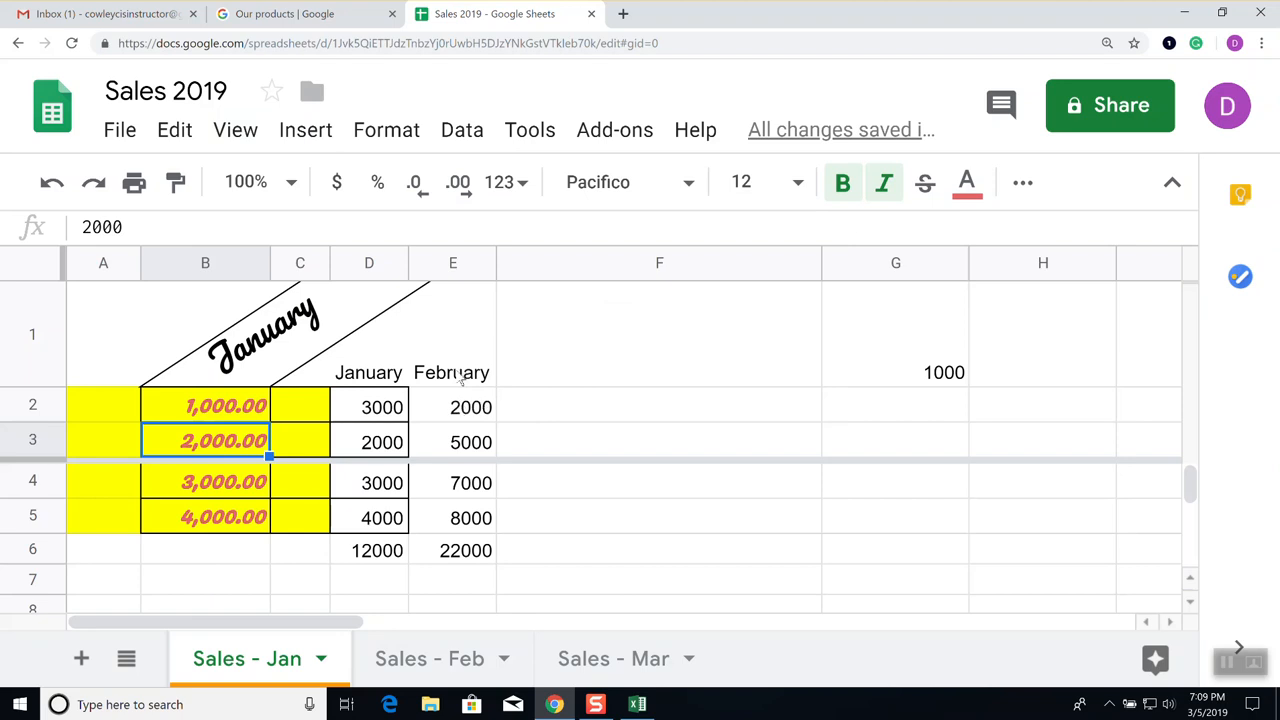
Change the freeze back to just the top row
click(248, 136)
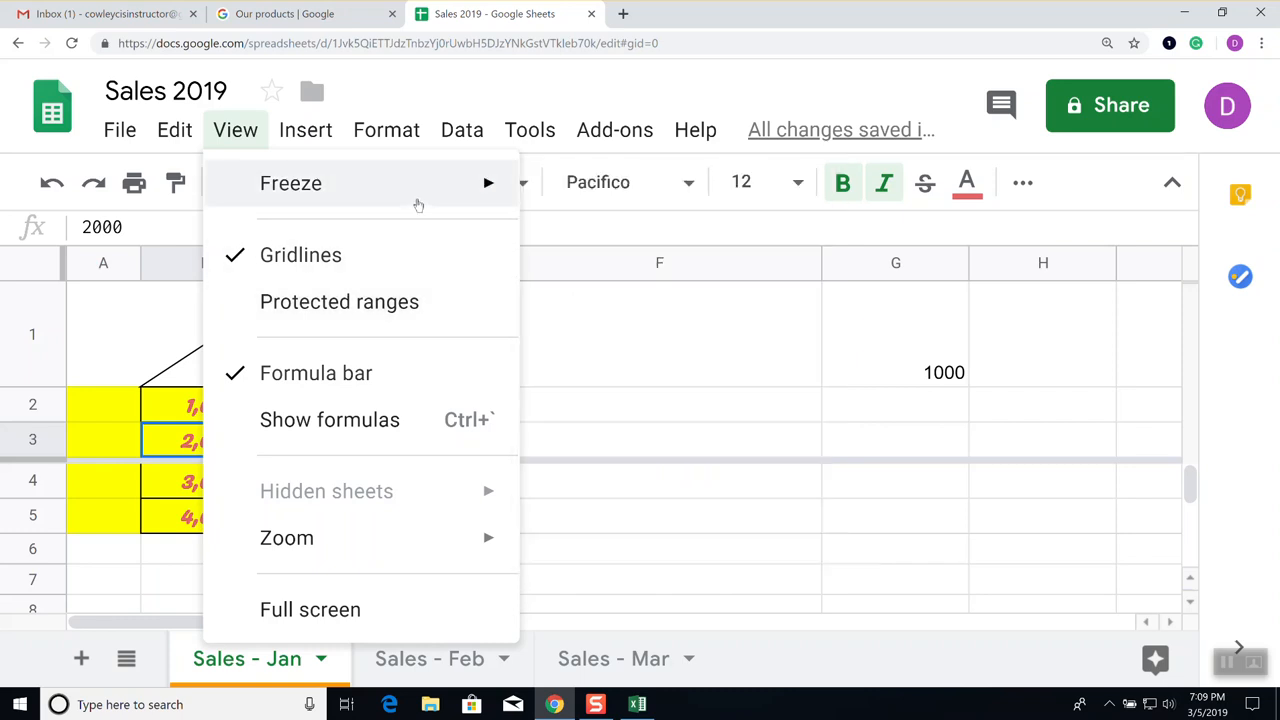
mouse_move(418, 205)
click(618, 242)
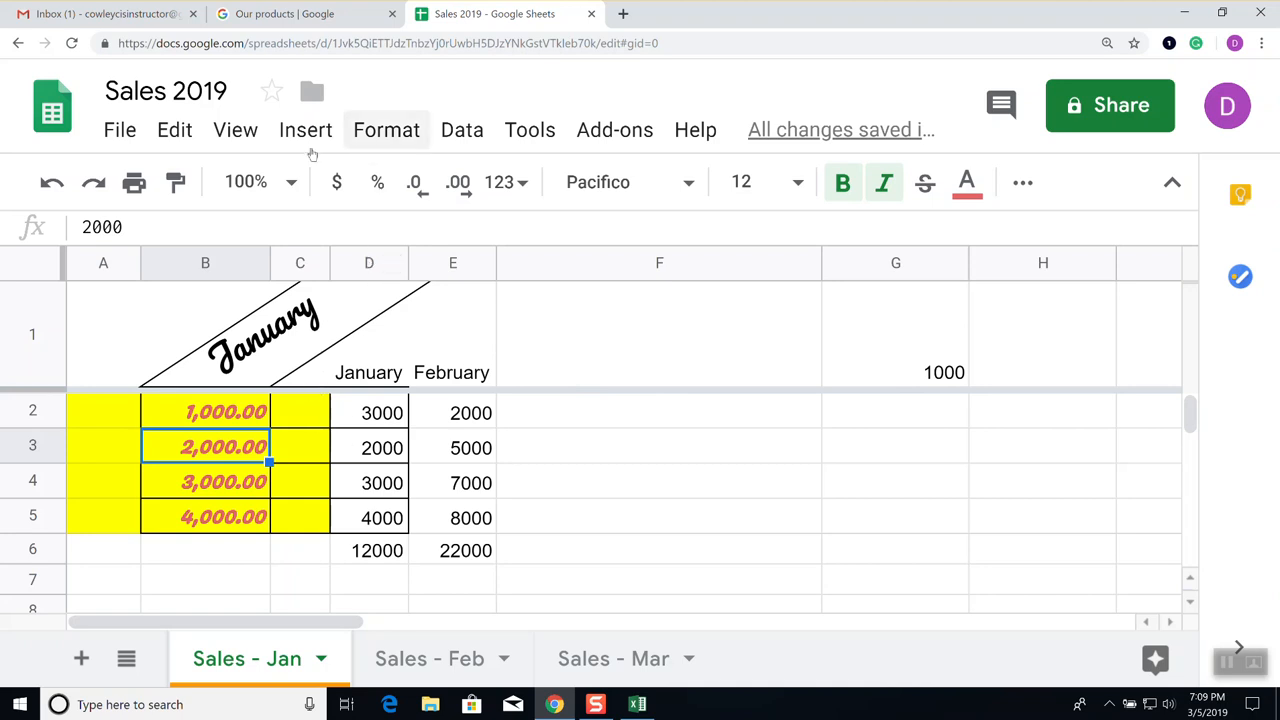
Freeze column A and scroll right across the sheet to check it stays fixed
click(236, 132)
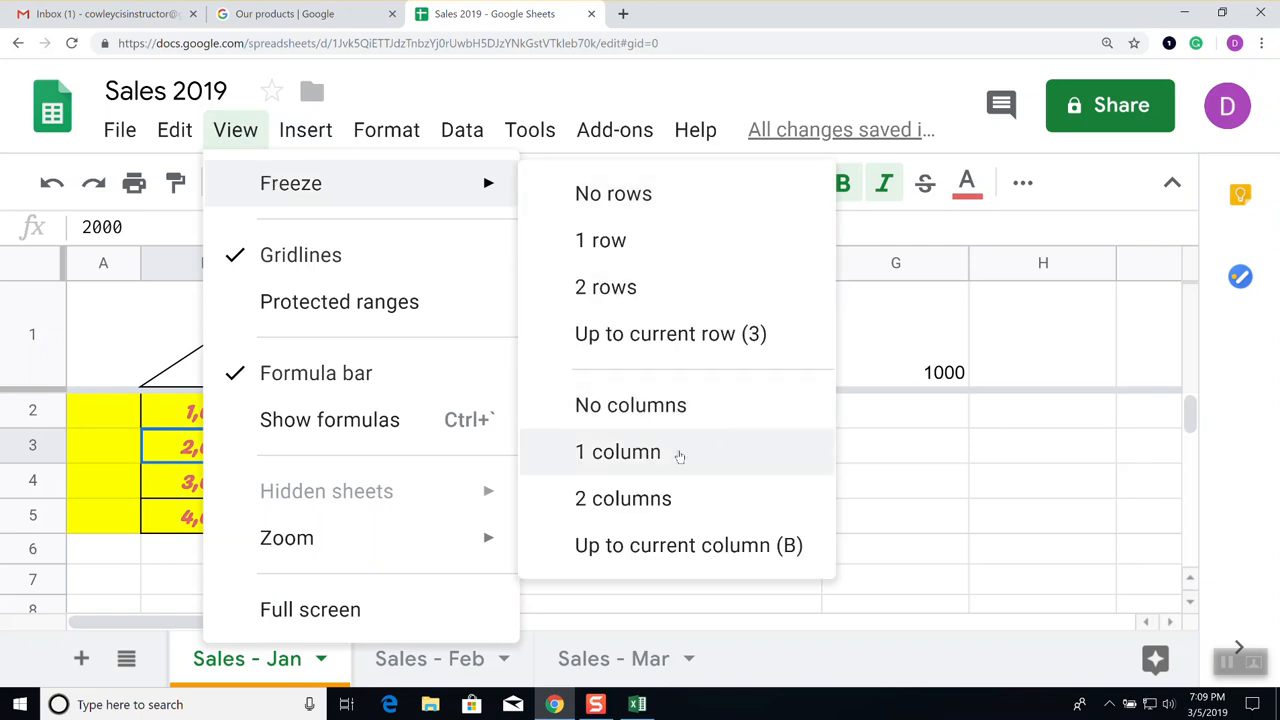
click(679, 455)
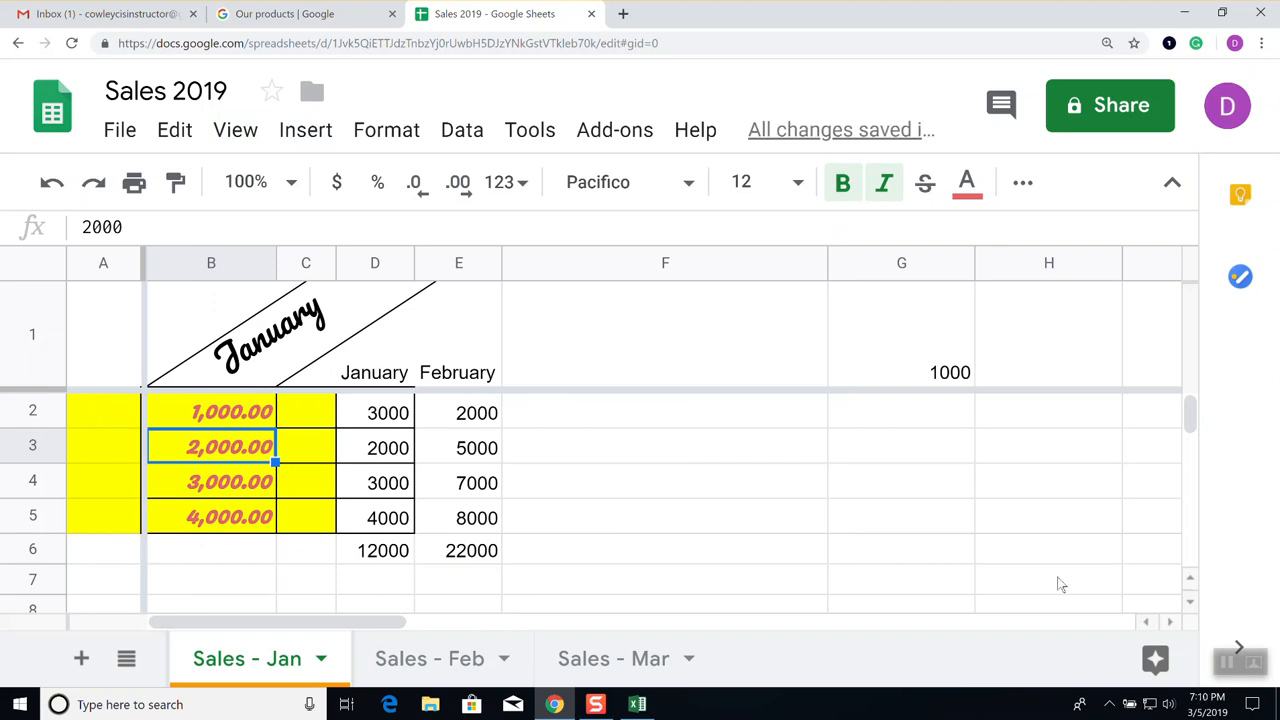
scroll(1061, 632, right, 2)
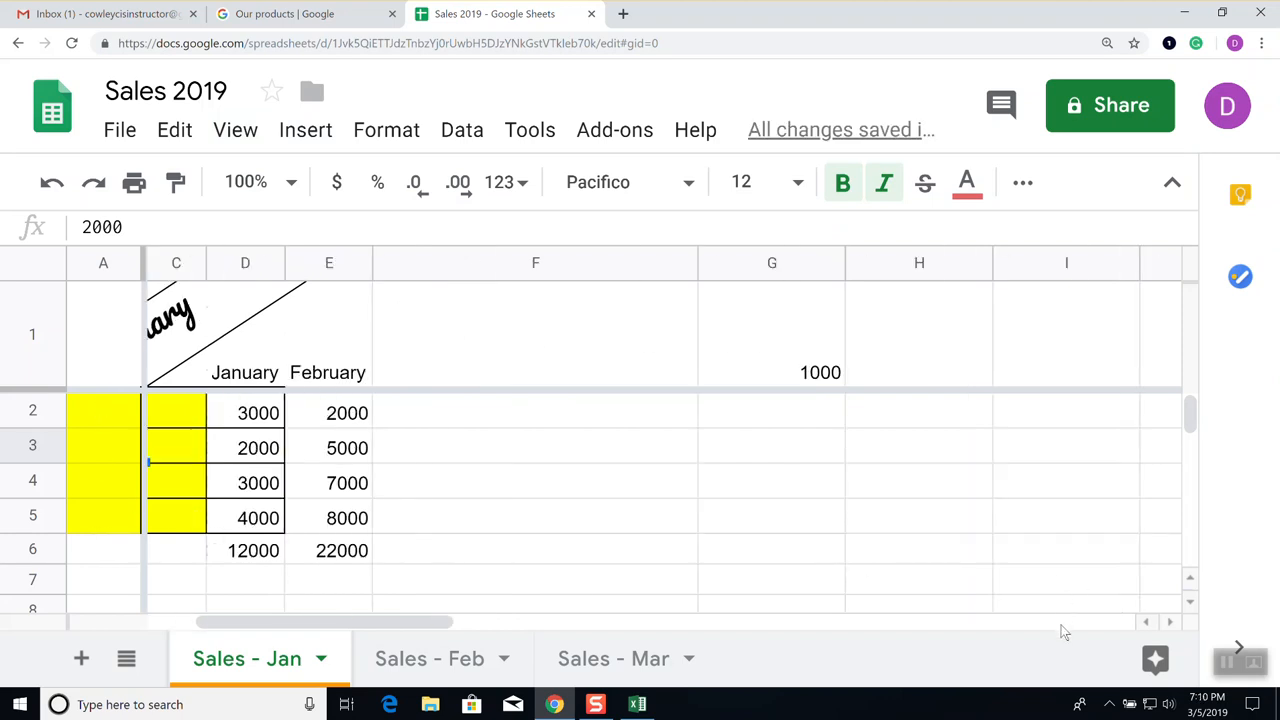
click(1173, 622)
click(1173, 622)
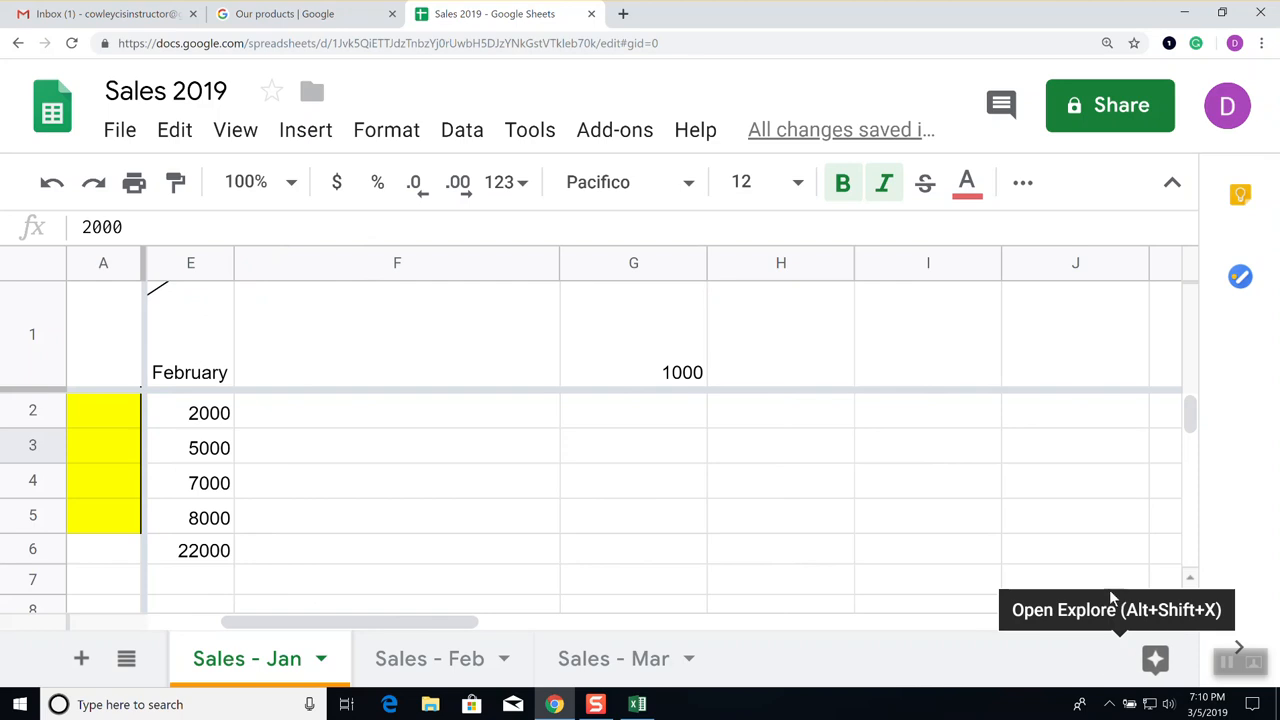
click(568, 488)
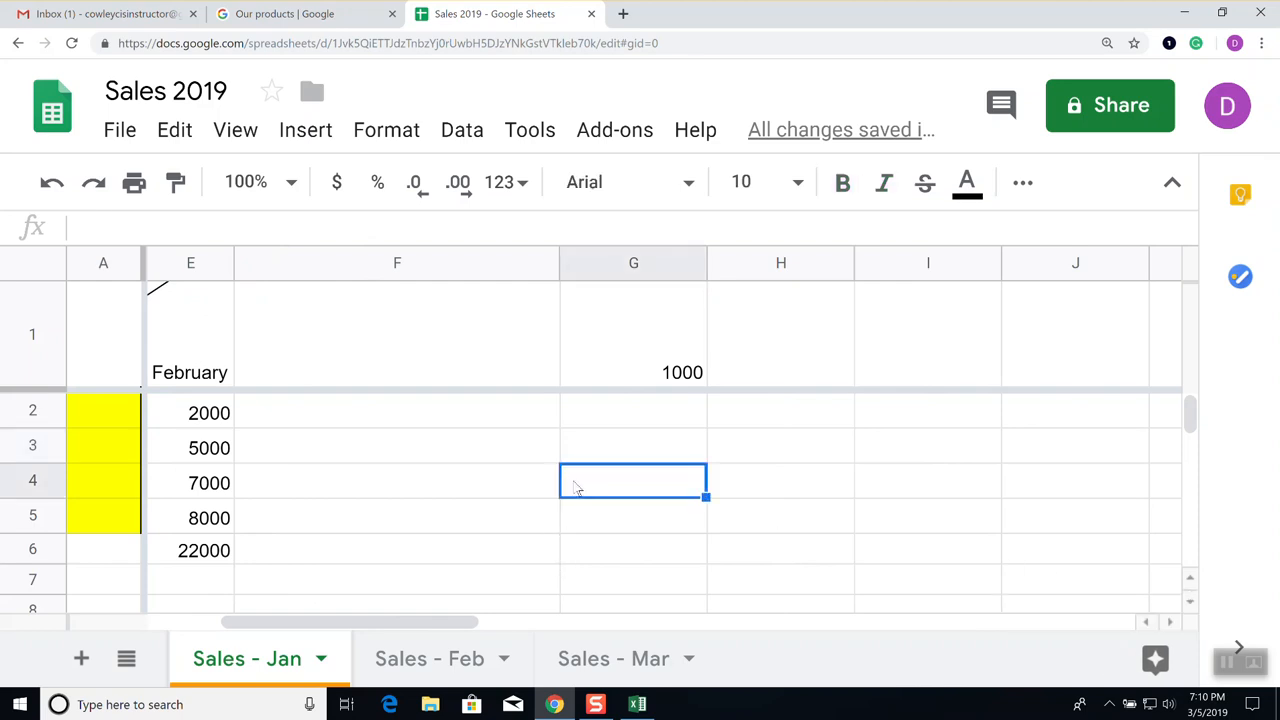
key(Right)
key(Right)
key(Right)
key(Right)
key(Right)
key(Right)
key(Right)
key(Right)
key(Right)
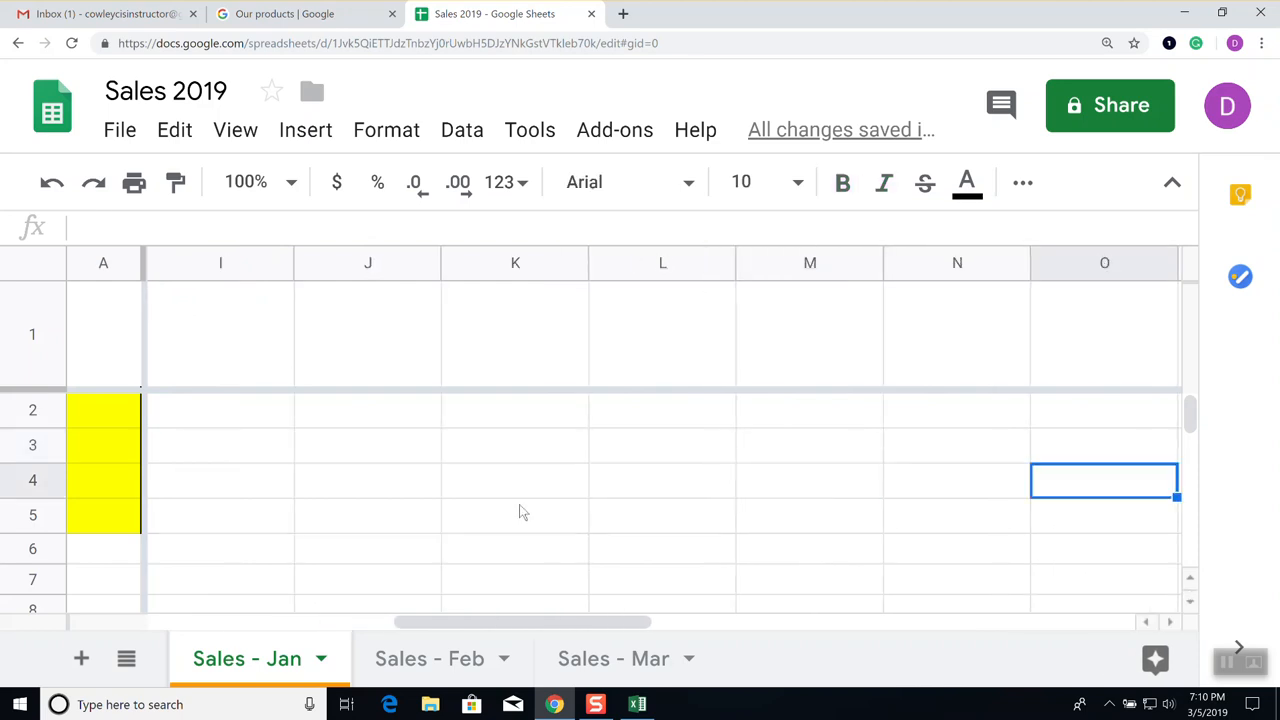
key(Left)
key(Left)
key(Left)
key(Left)
key(Left)
key(Left)
key(Left)
key(Left)
key(Left)
key(Left)
key(Left)
key(Left)
key(Left)
key(Left)
key(Left)
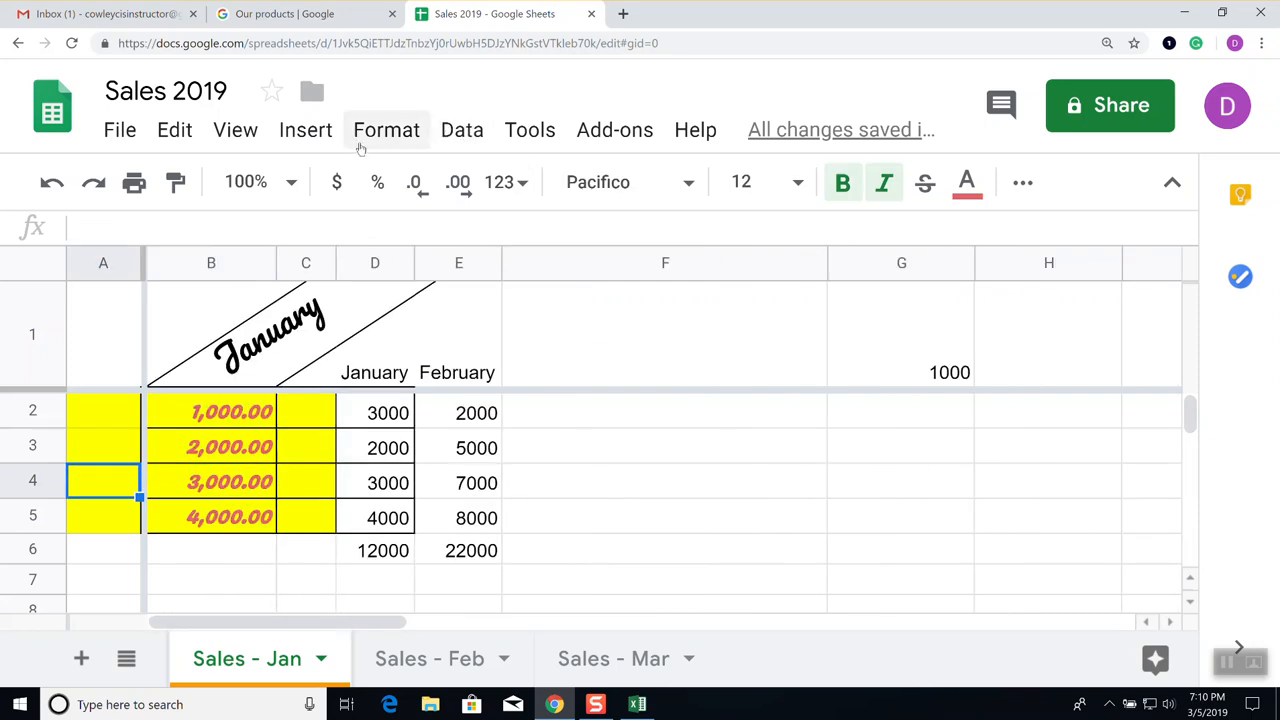
Unfreeze the top row and column A so nothing stays frozen
click(240, 133)
mouse_move(297, 190)
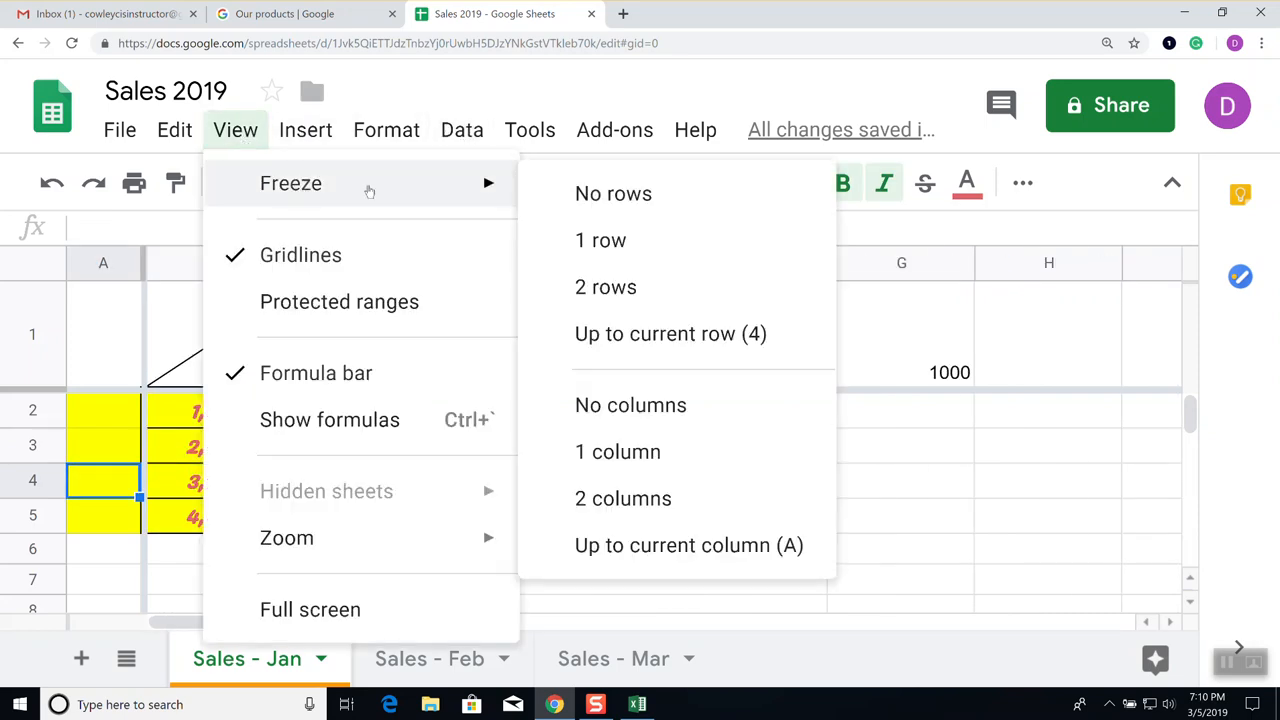
click(612, 195)
click(235, 133)
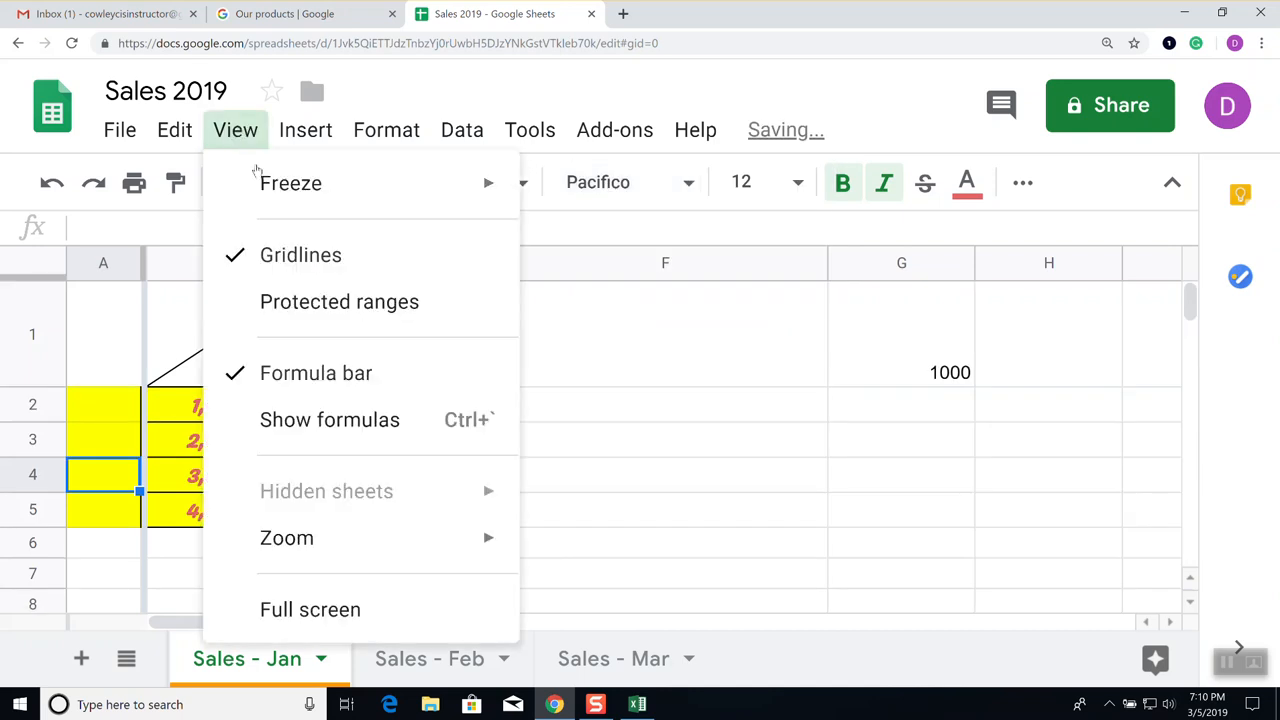
mouse_move(271, 183)
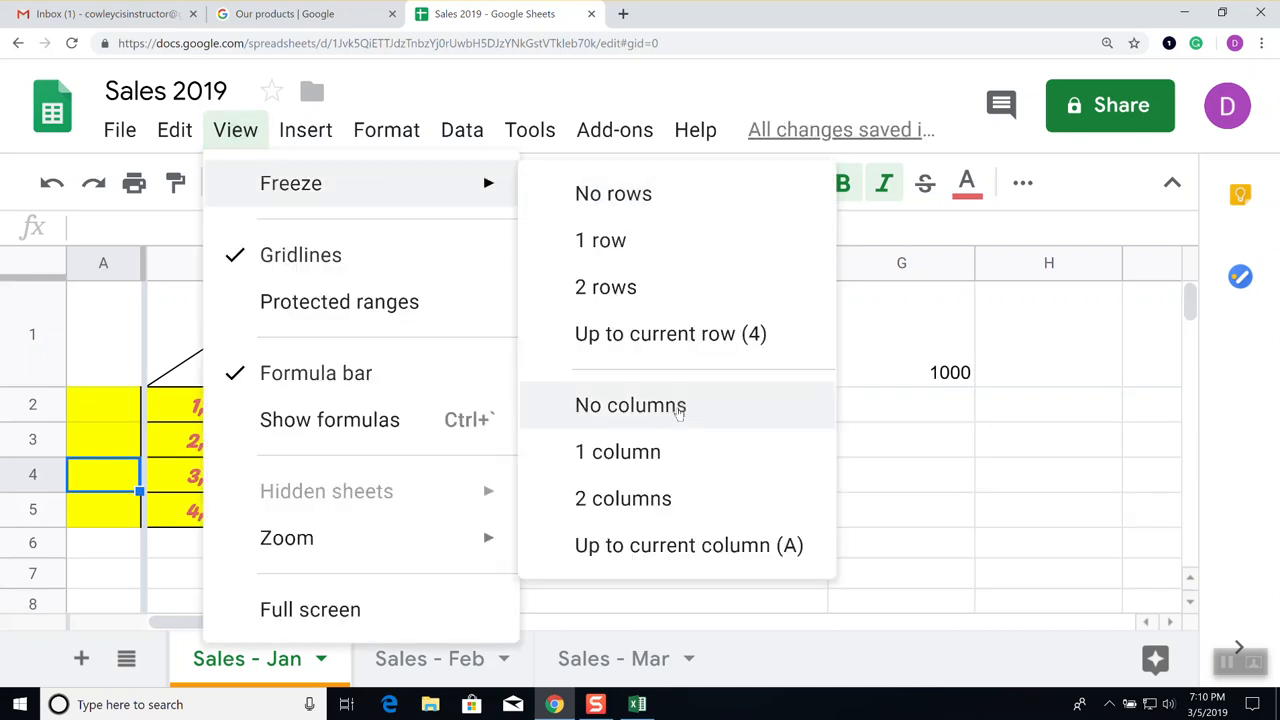
click(679, 408)
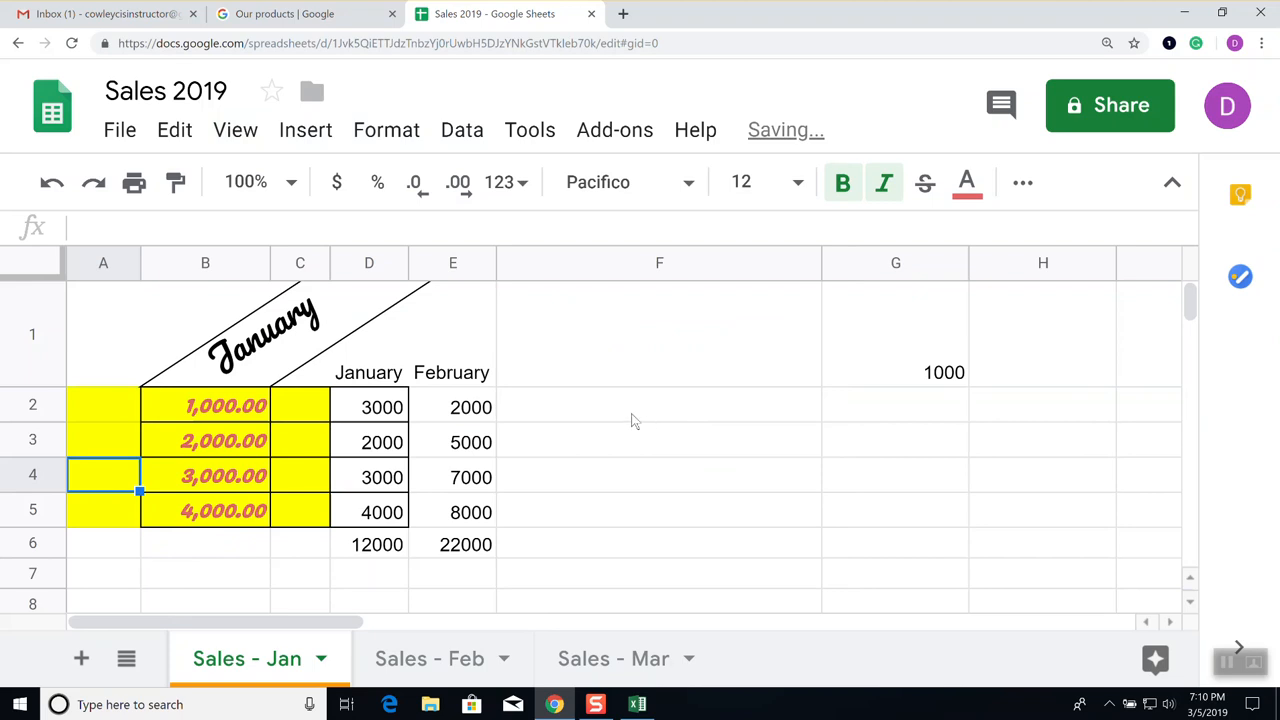
Look through the View and Insert menu entries, ending on the Format menu
click(245, 136)
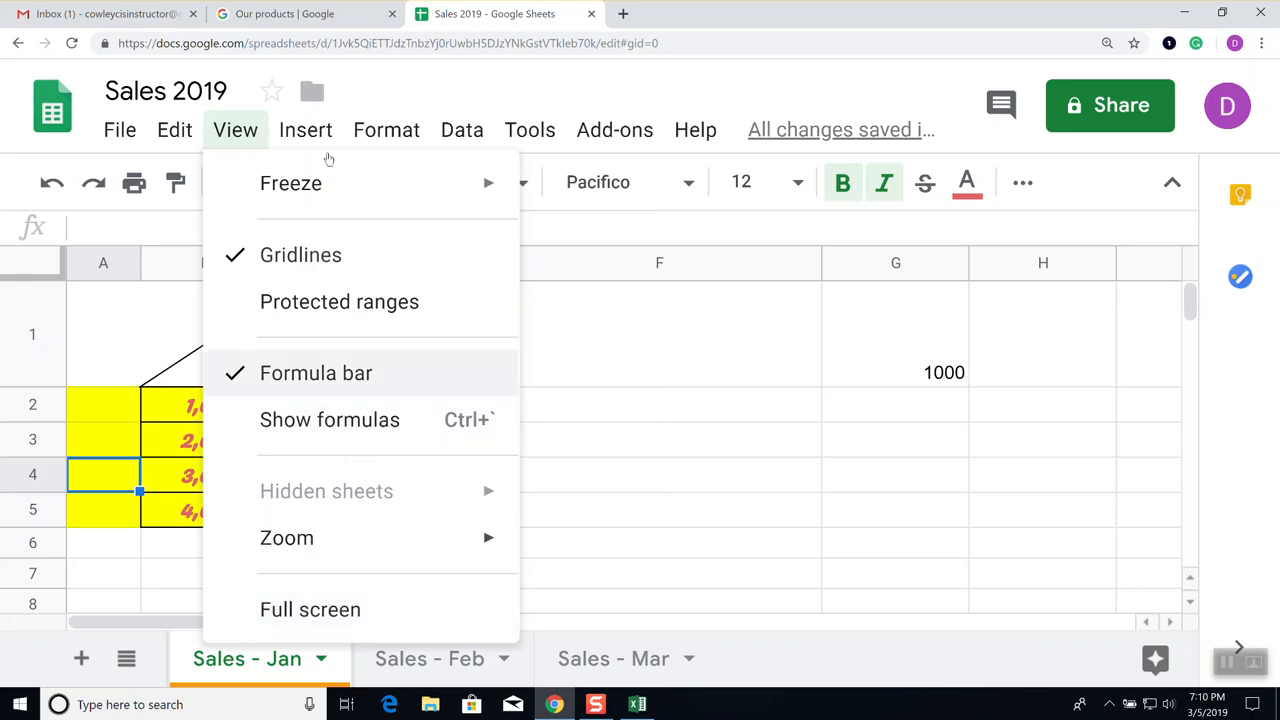
mouse_move(315, 145)
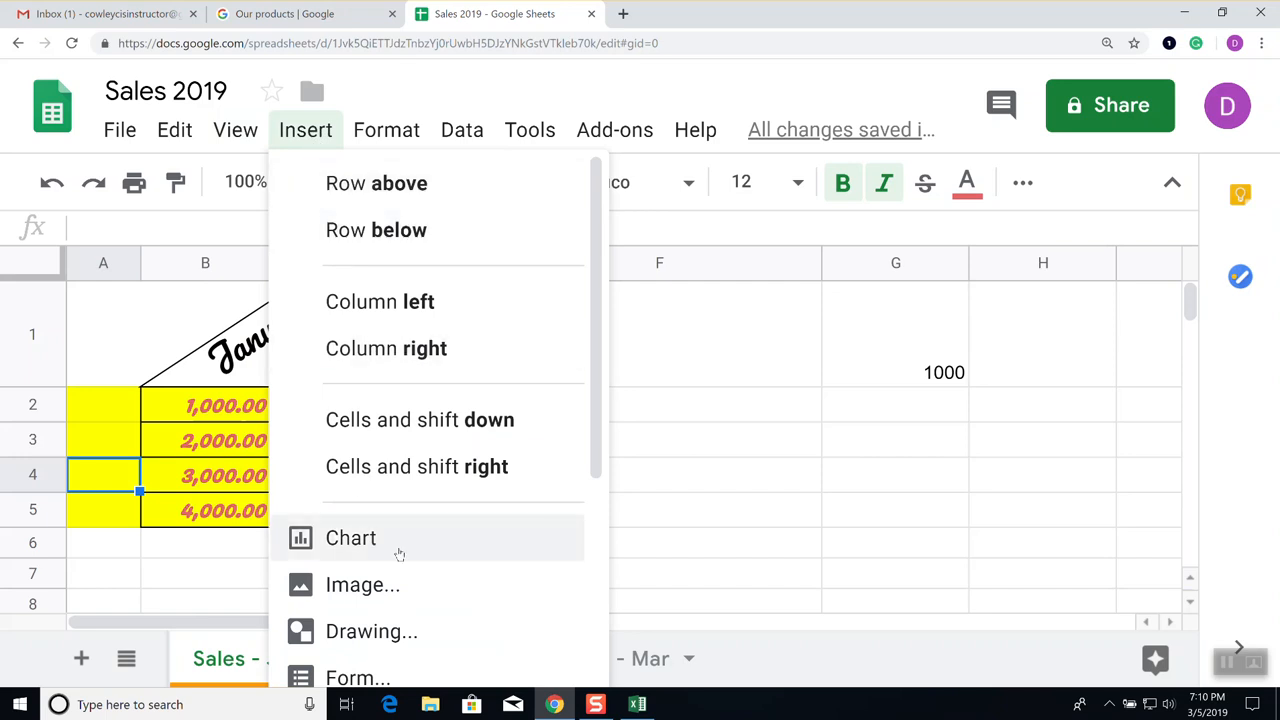
scroll(399, 554, down, 2)
scroll(399, 552, down, 2)
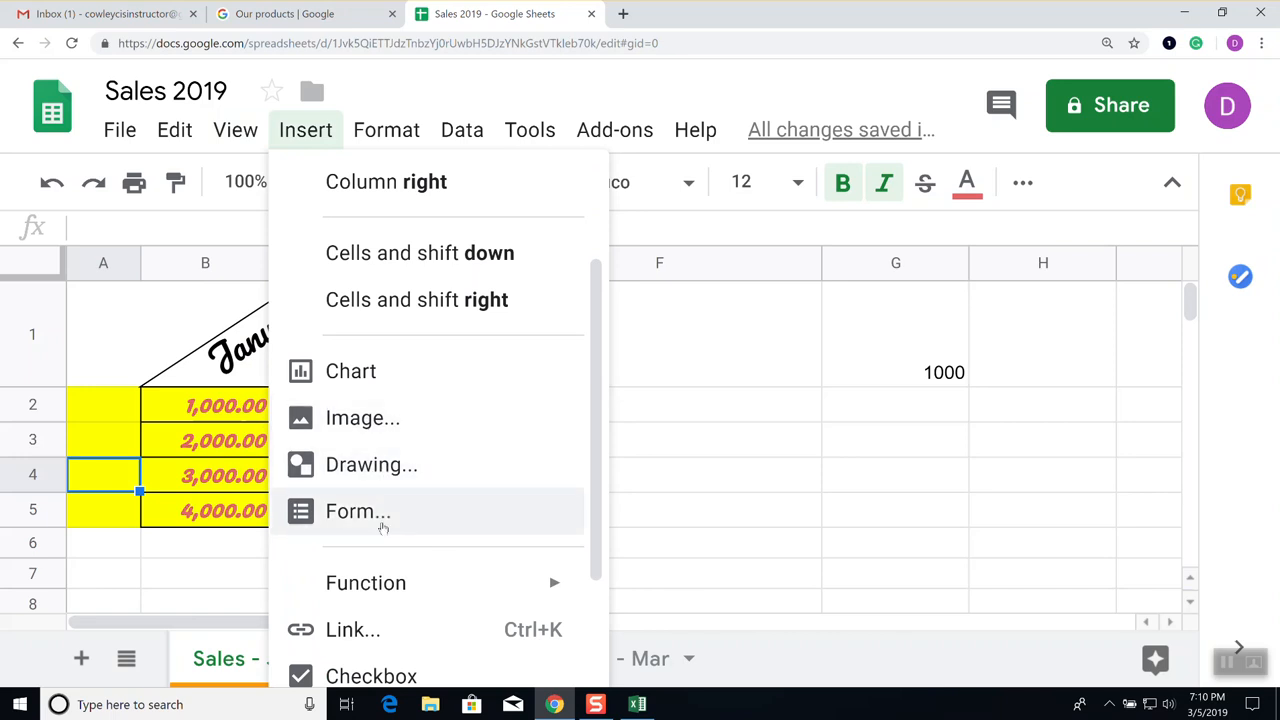
scroll(403, 511, down, 4)
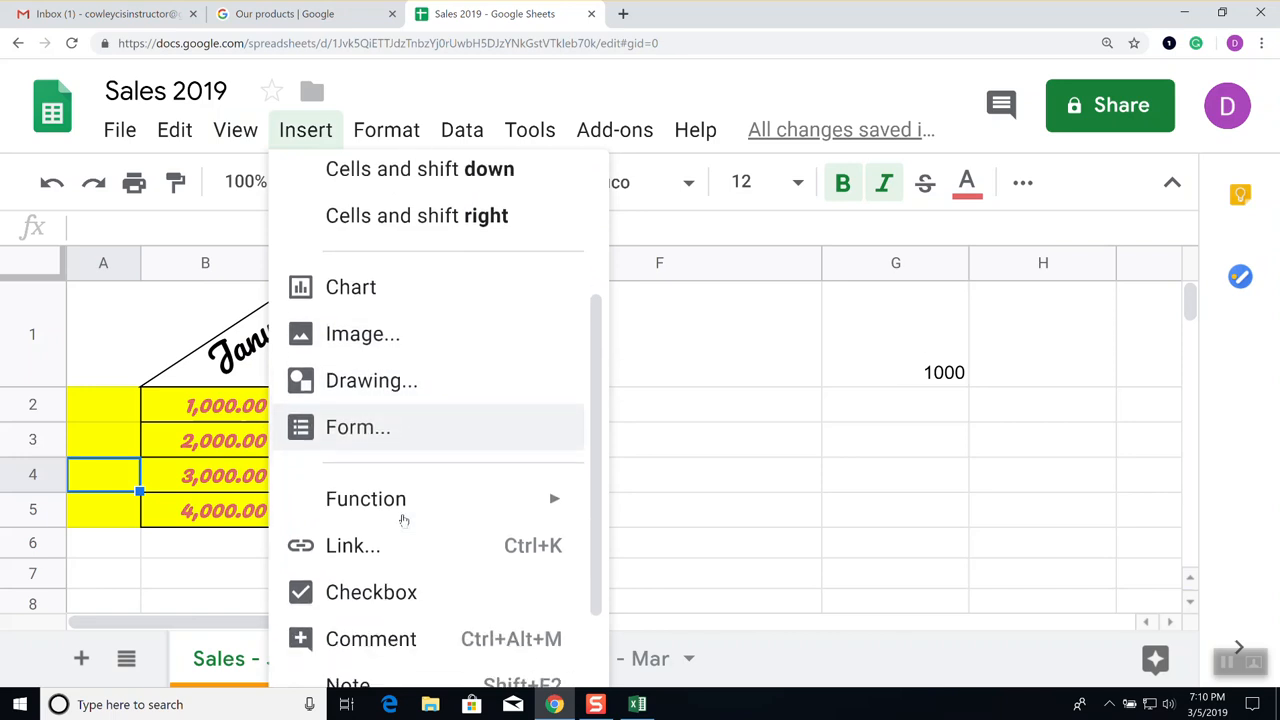
mouse_move(391, 441)
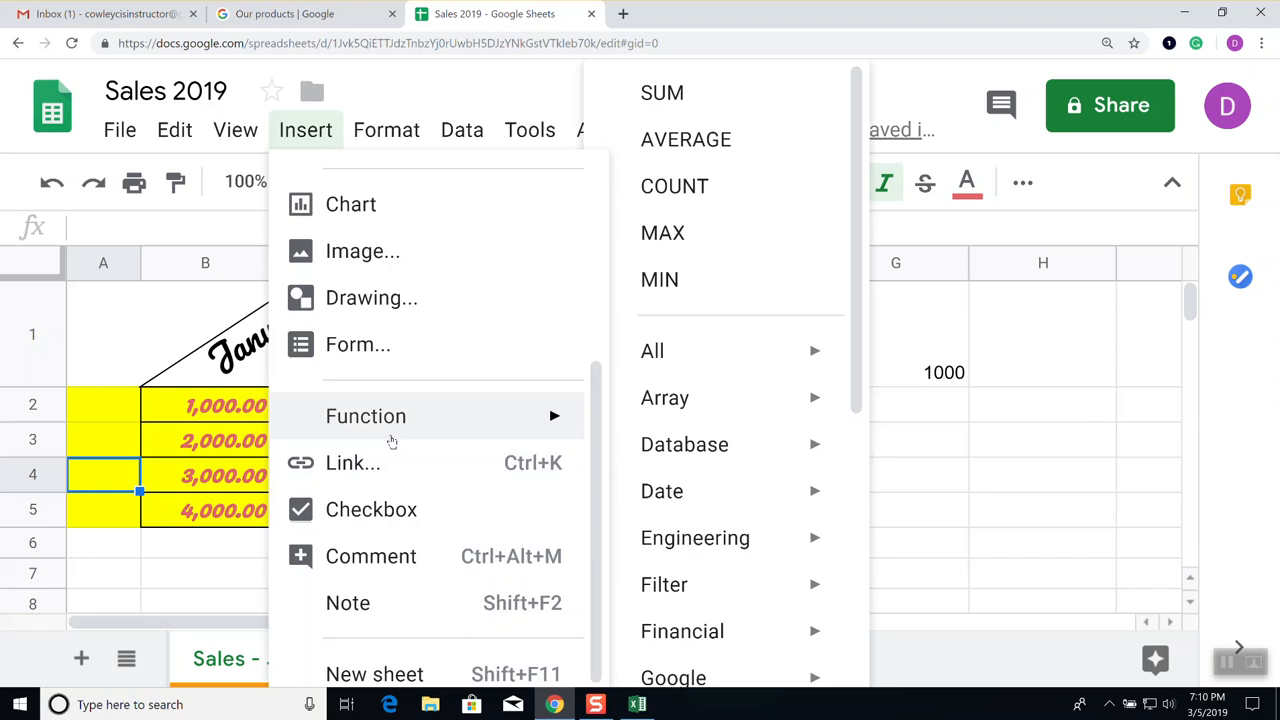
scroll(392, 447, down, 1)
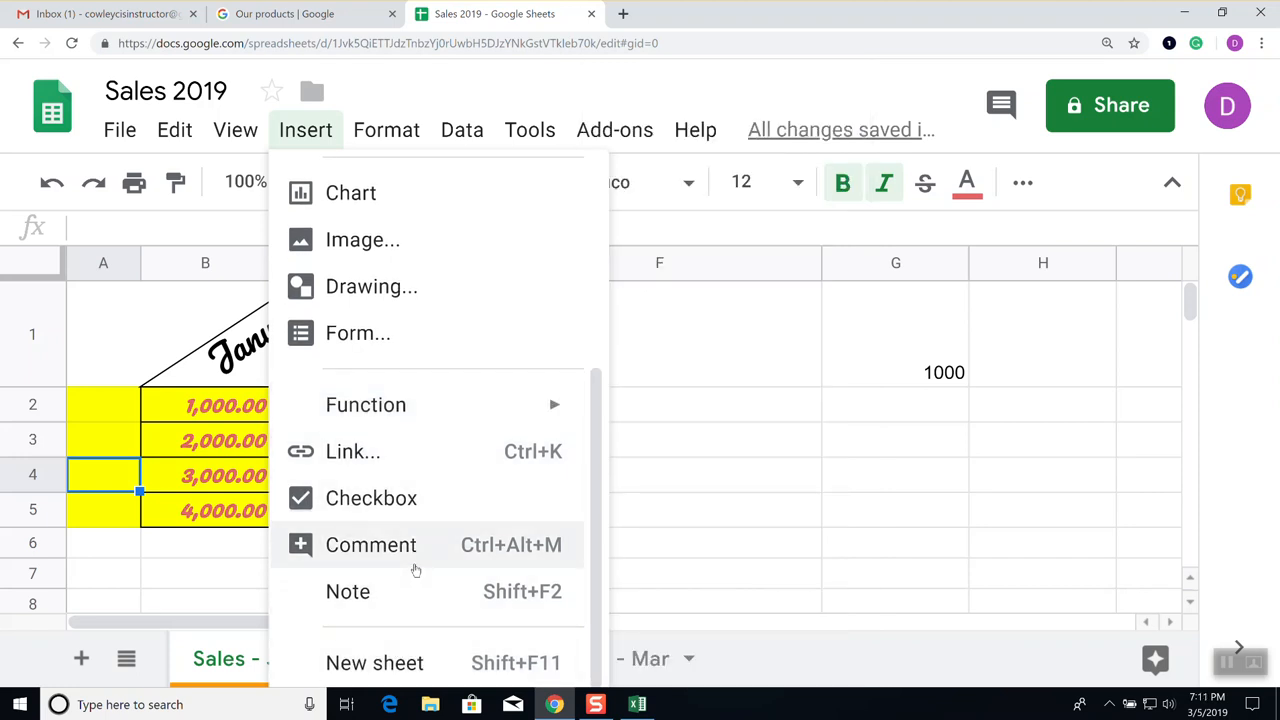
click(380, 137)
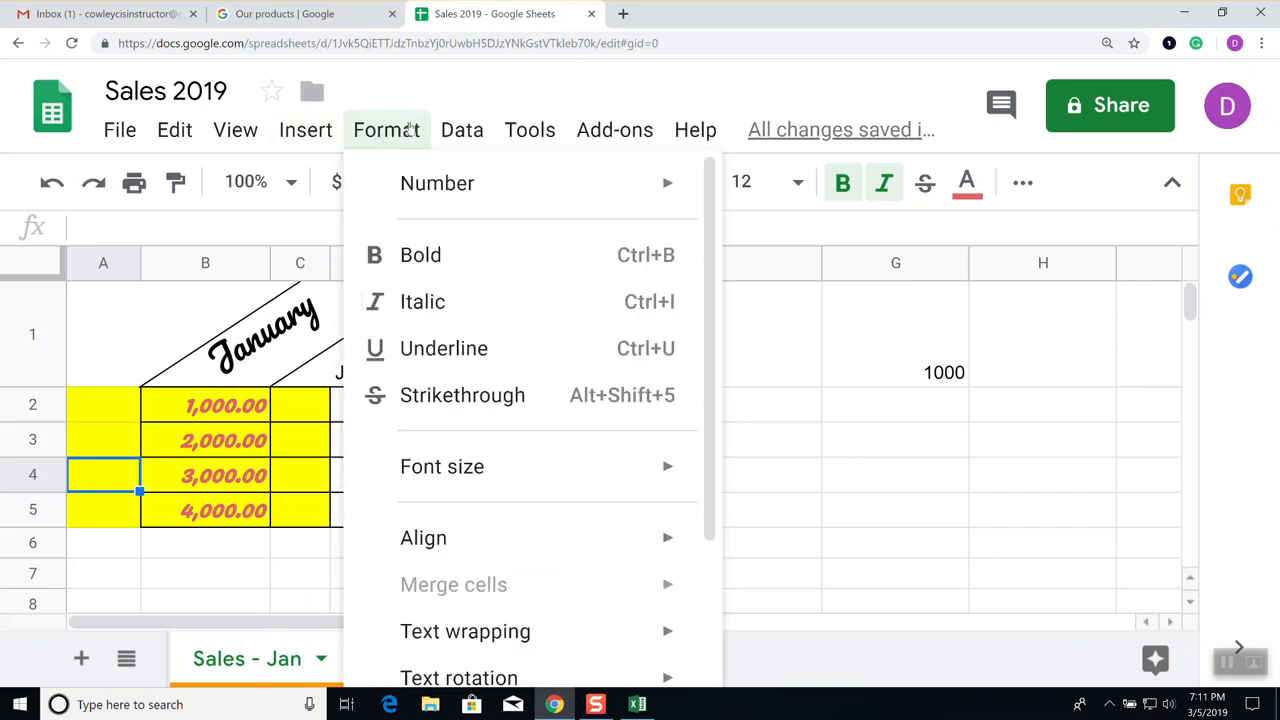
Use Clear formatting on cell A4 to remove its yellow fill
scroll(445, 375, down, 3)
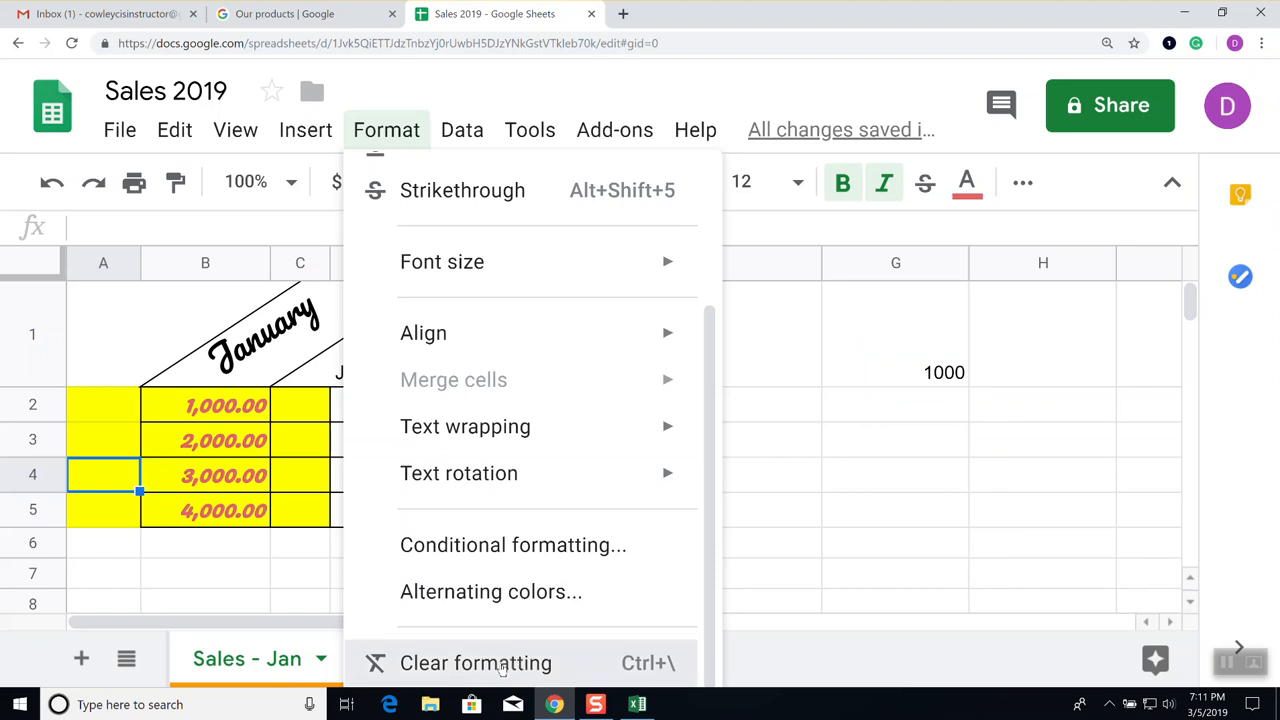
click(518, 665)
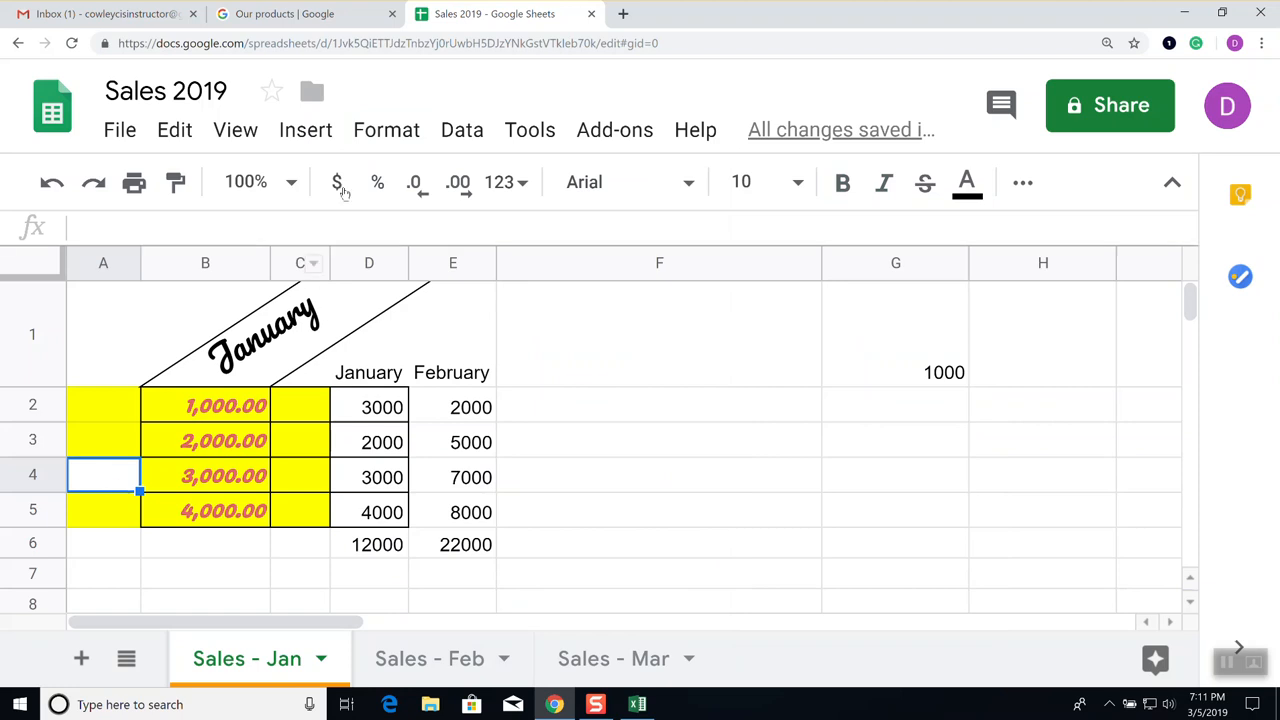
click(388, 132)
mouse_move(463, 132)
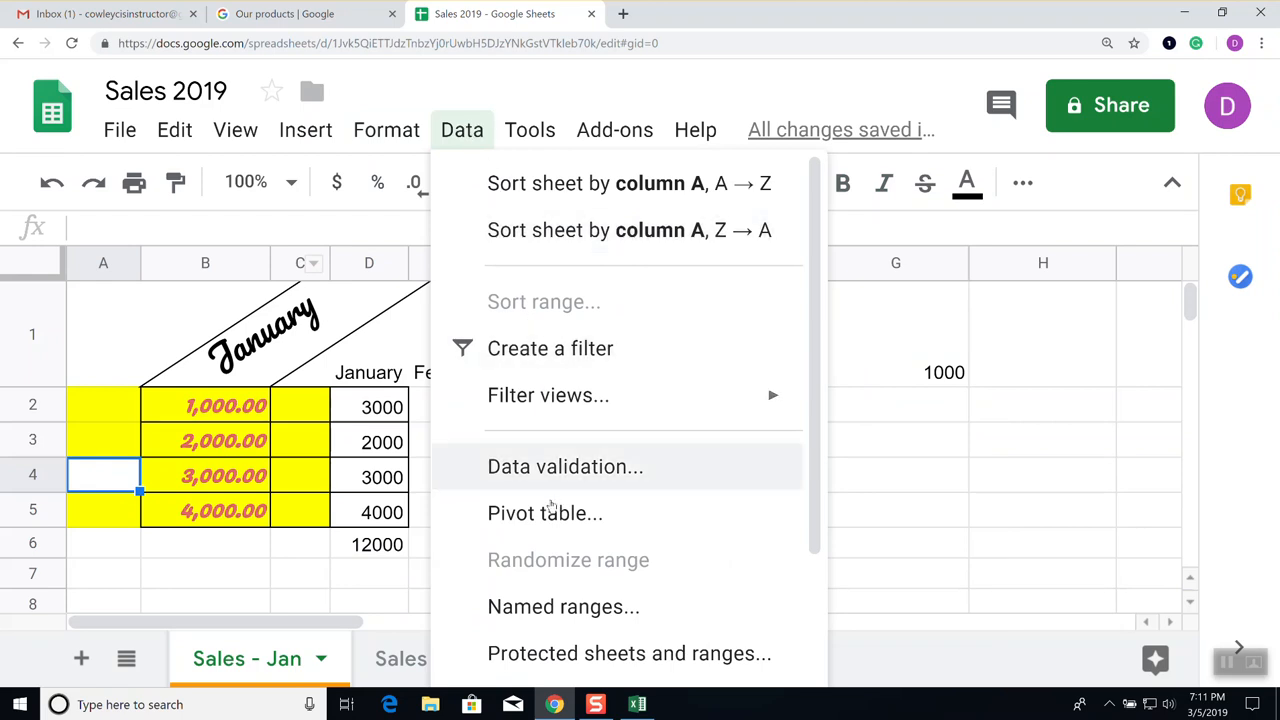
Look over the Data, Tools, Add-ons and Help menus, then dismiss them by selecting a cell
mouse_move(586, 410)
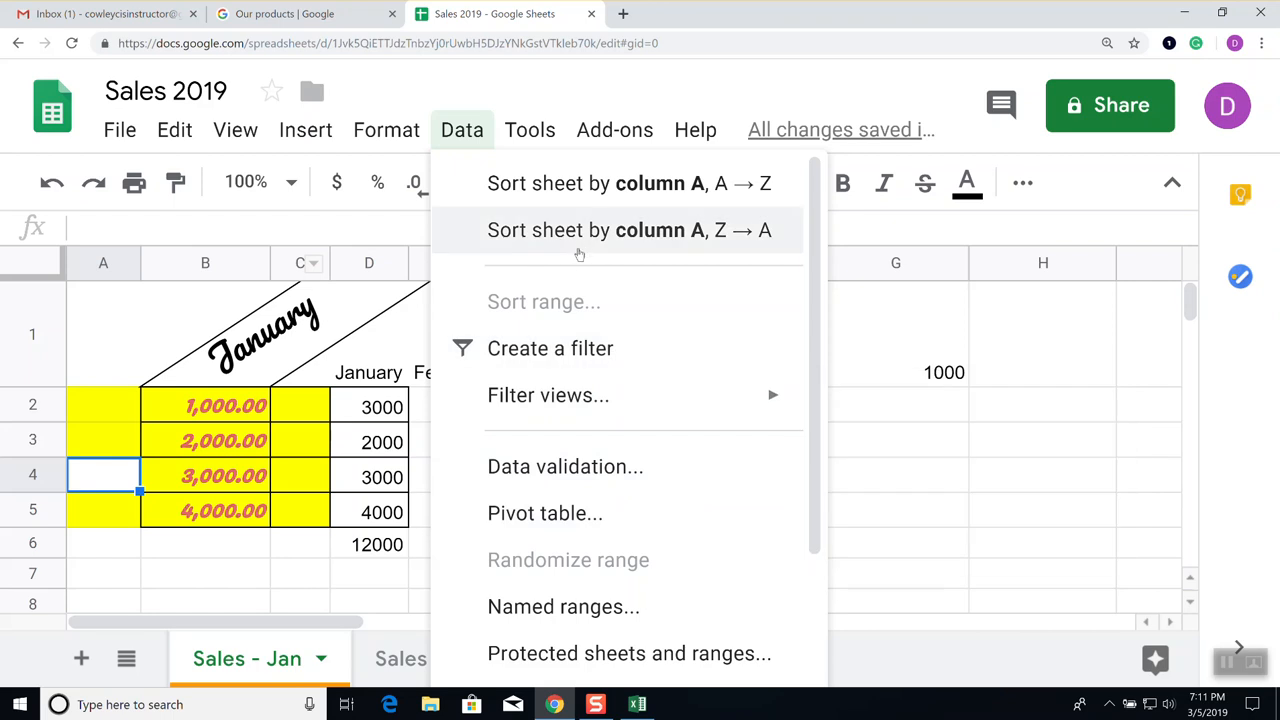
click(538, 135)
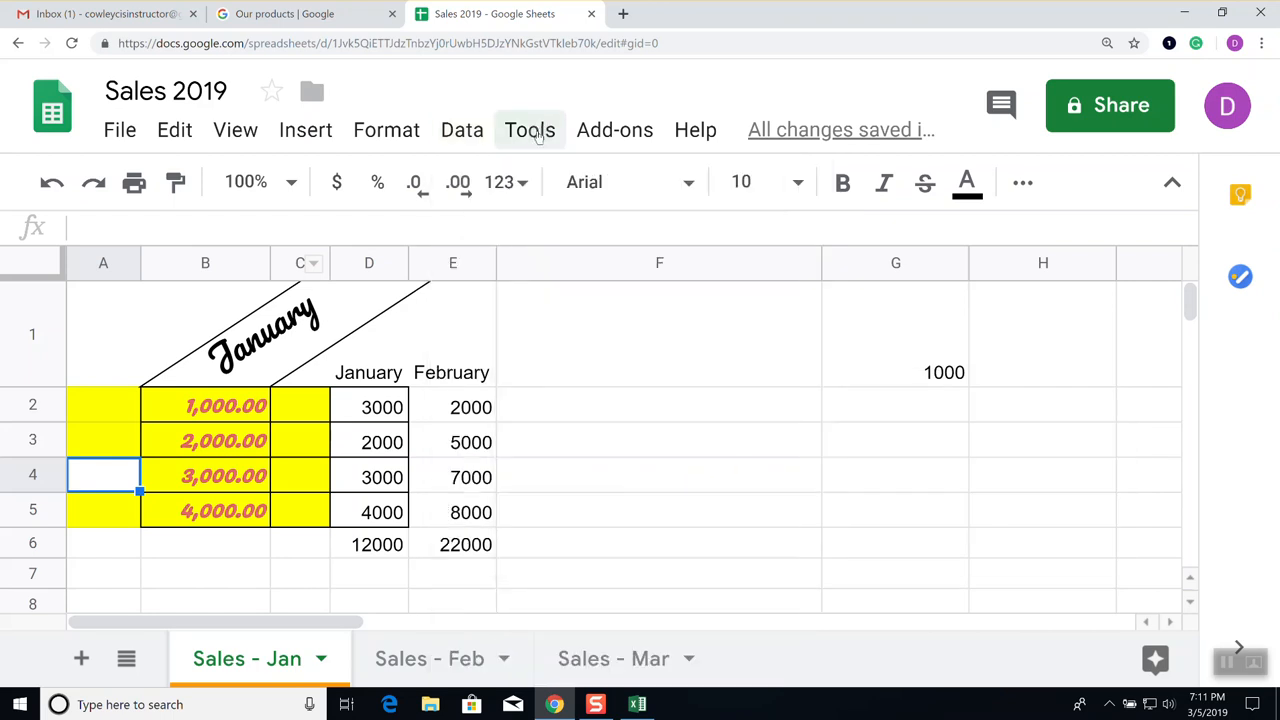
click(538, 135)
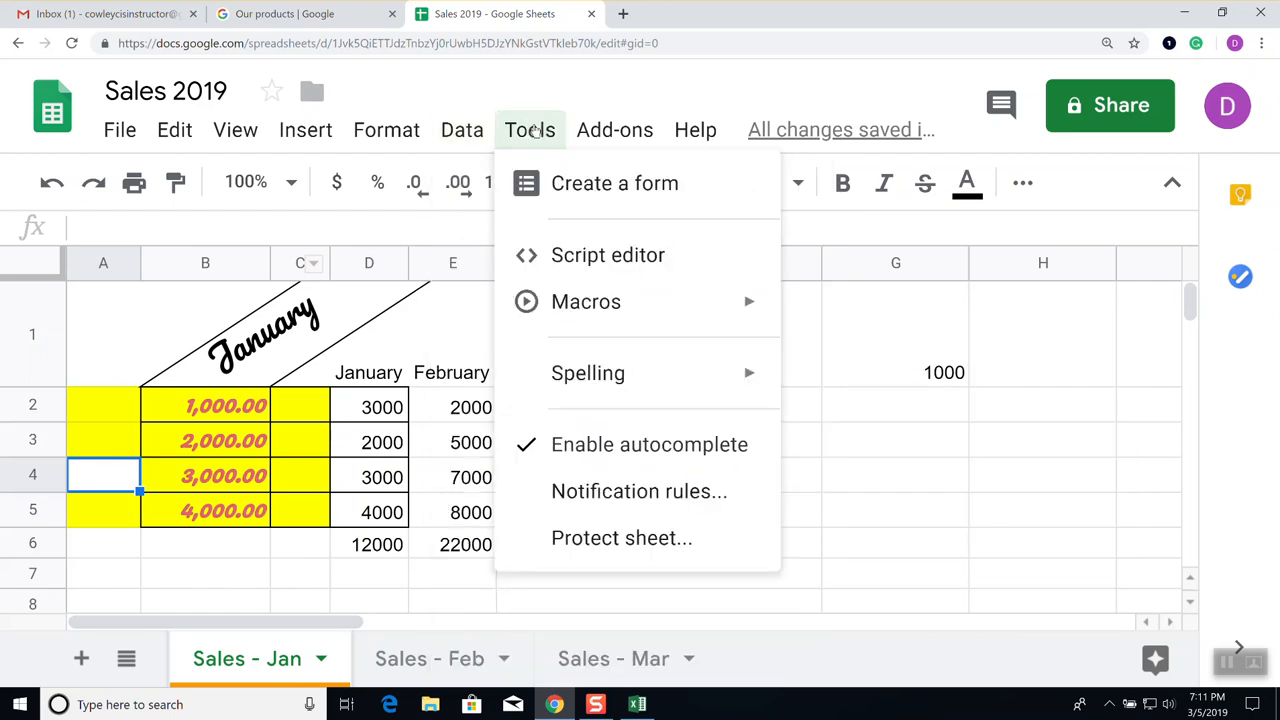
mouse_move(597, 137)
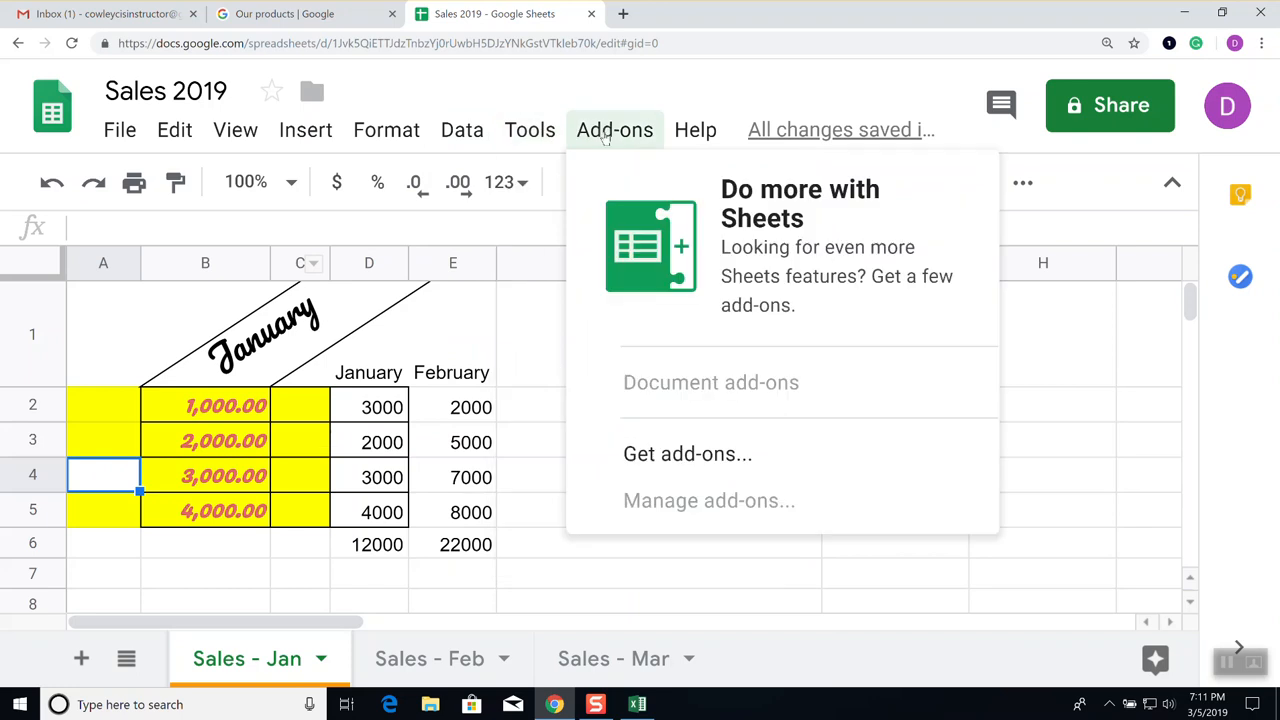
mouse_move(686, 137)
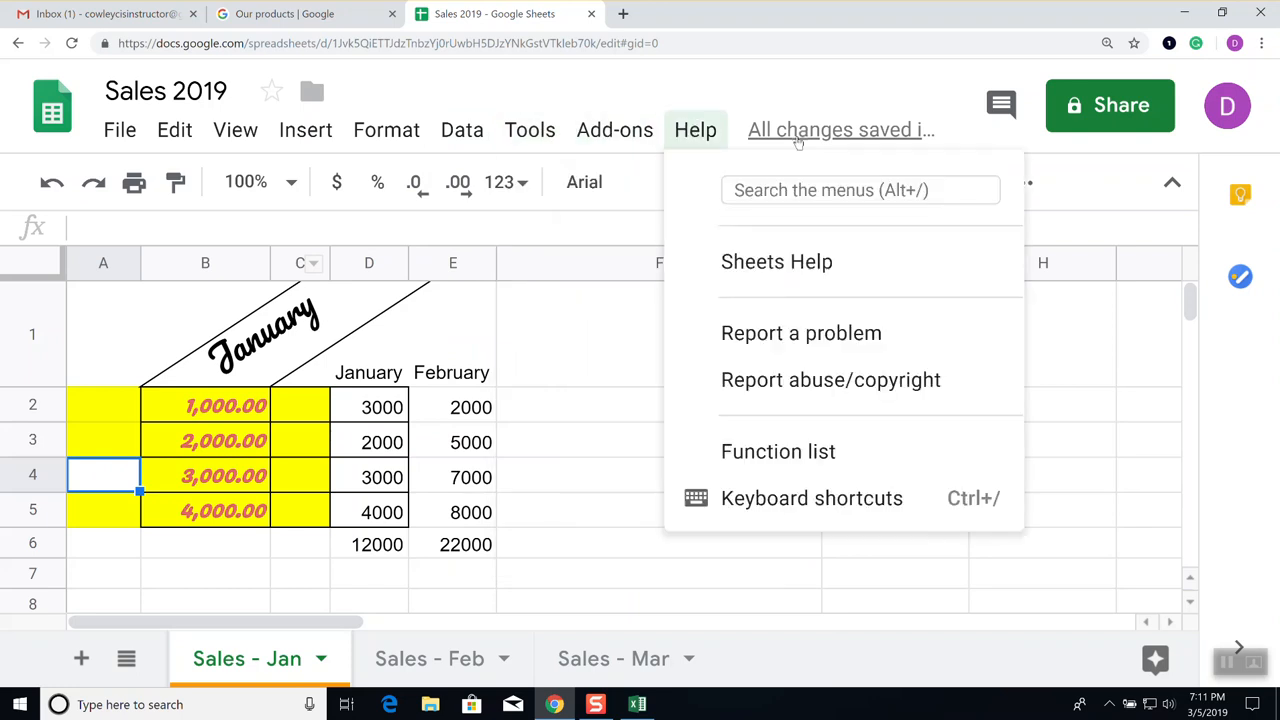
mouse_move(645, 131)
mouse_move(516, 134)
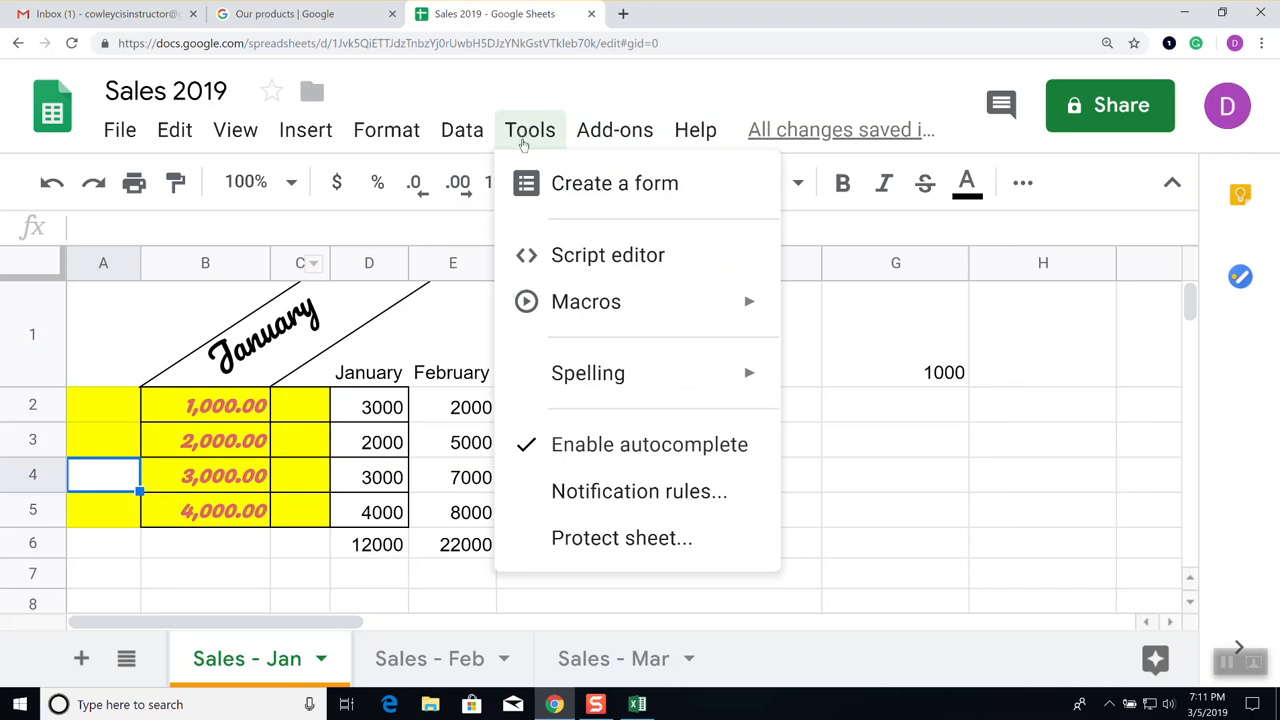
click(307, 562)
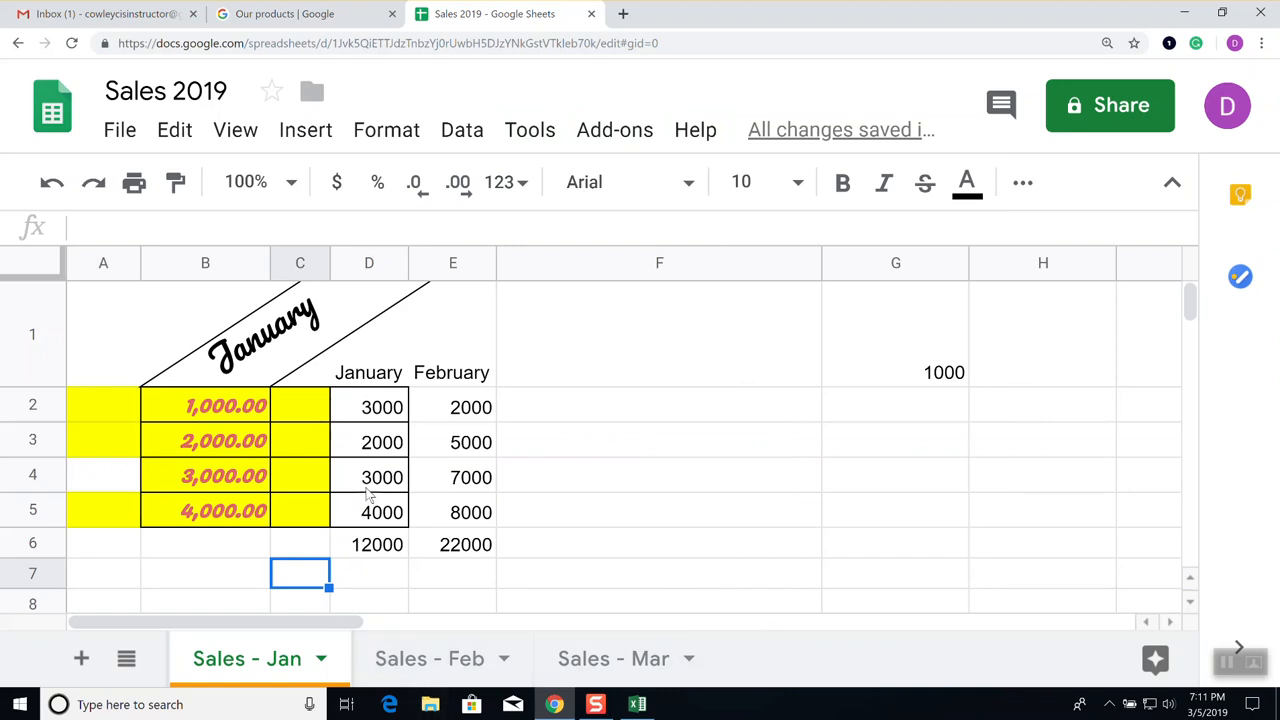
click(425, 665)
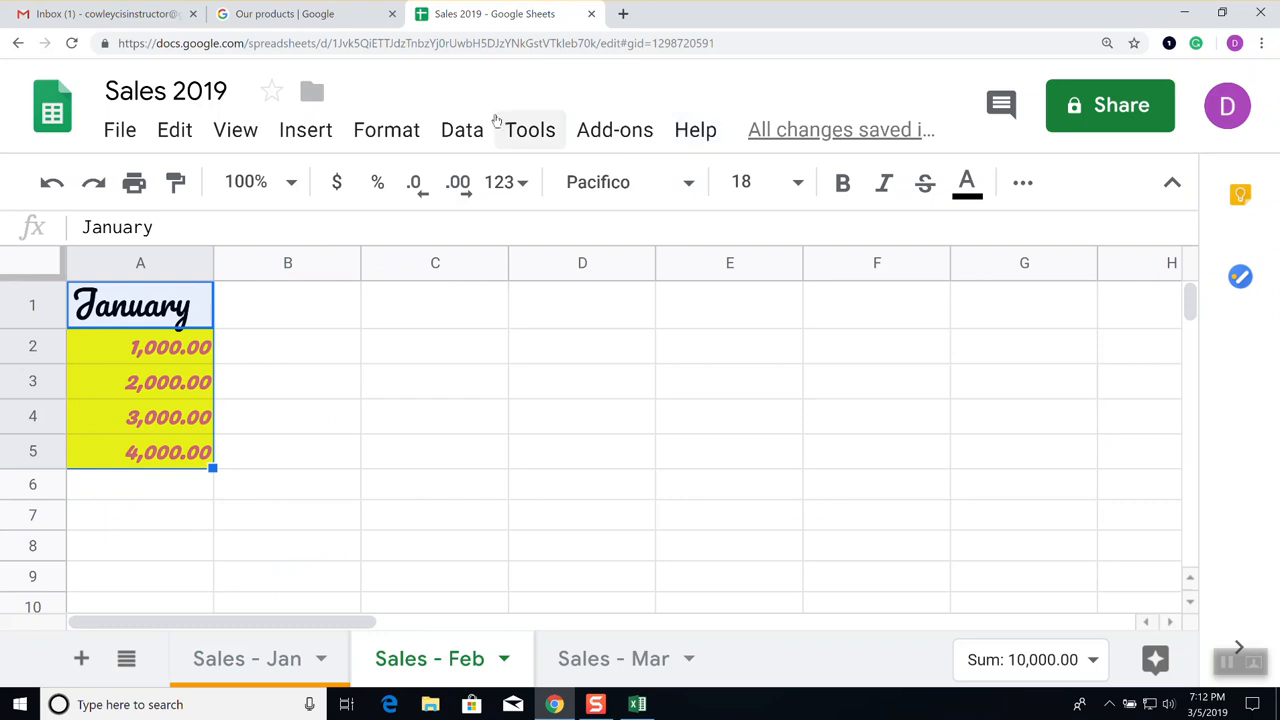
click(464, 131)
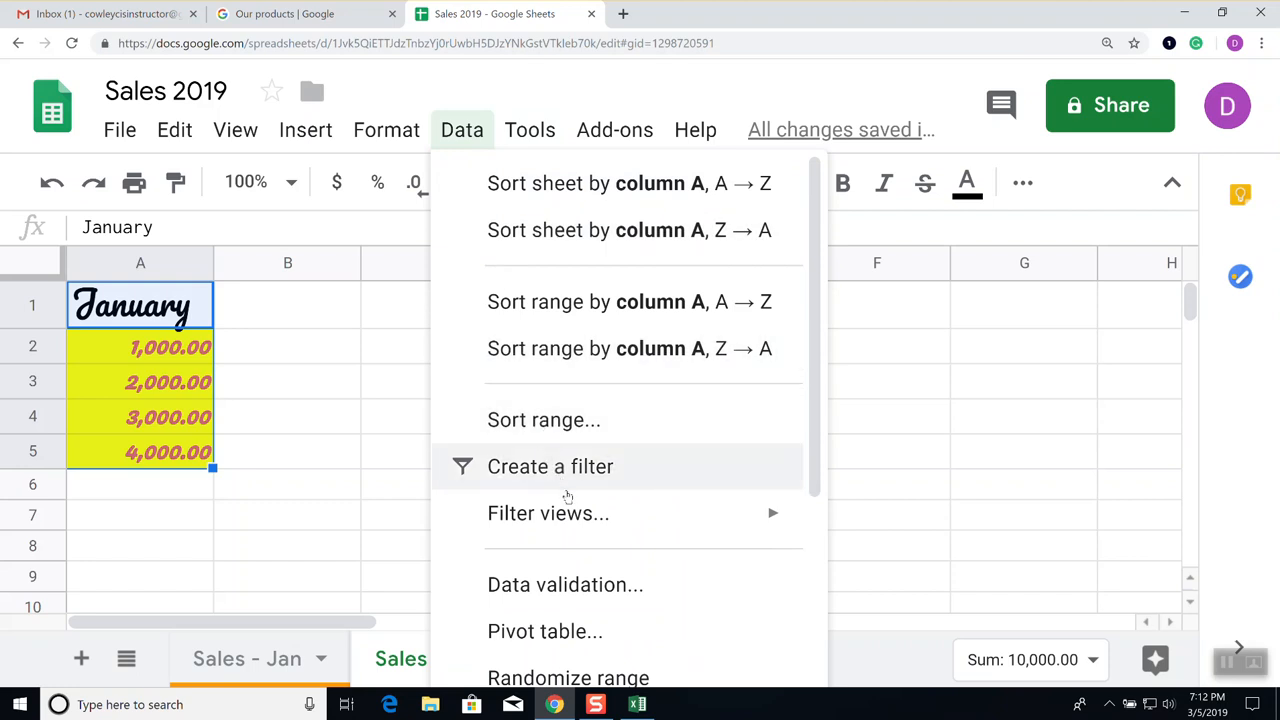
scroll(603, 537, down, 3)
scroll(607, 537, down, 1)
scroll(607, 537, up, 3)
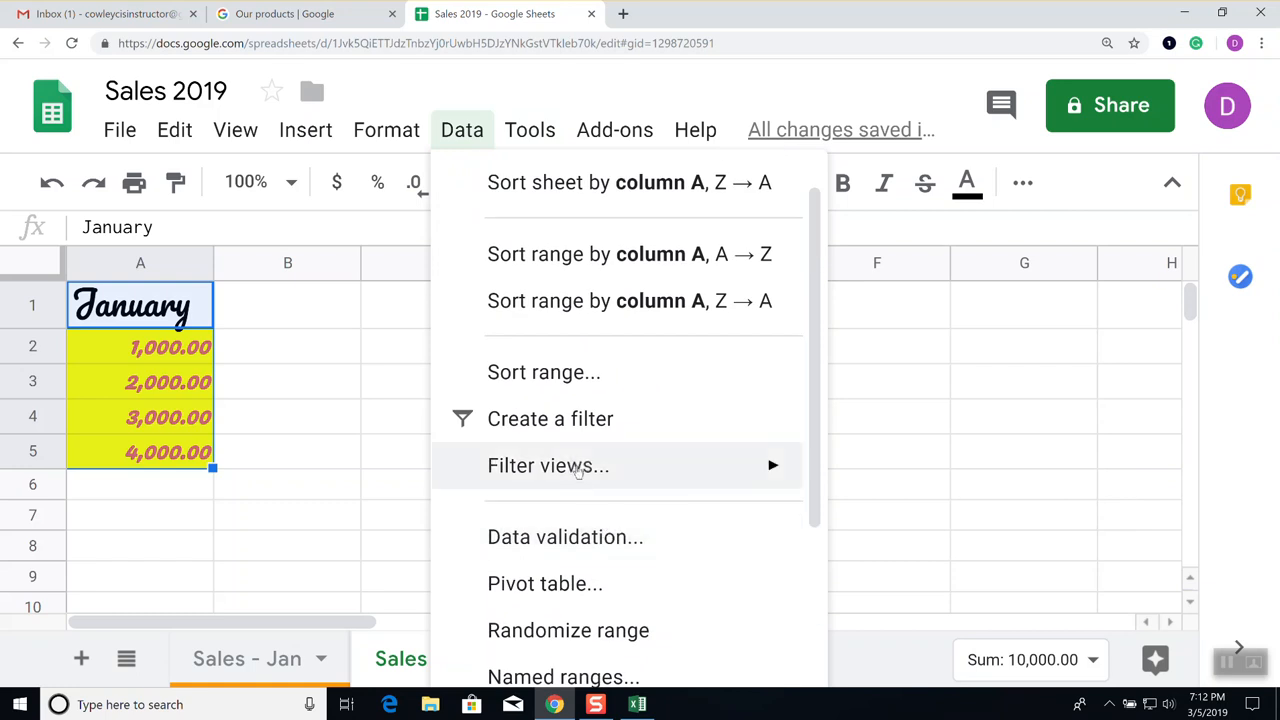
click(585, 374)
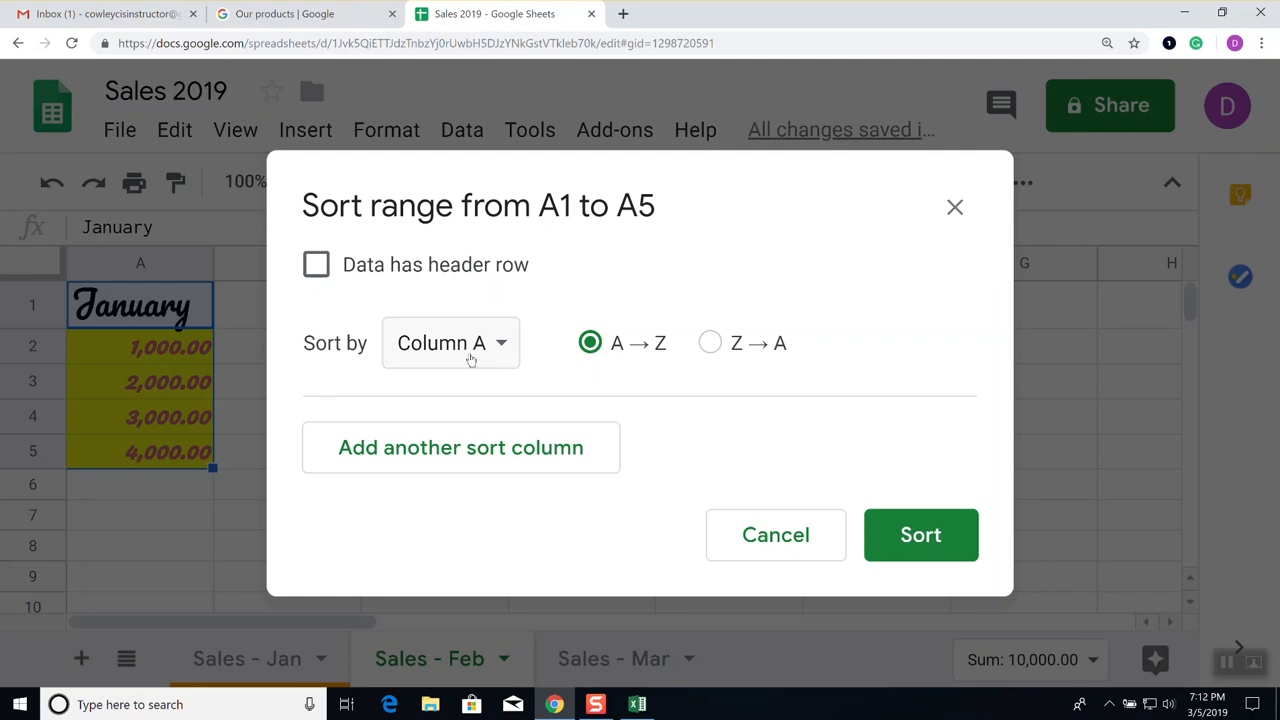
click(955, 207)
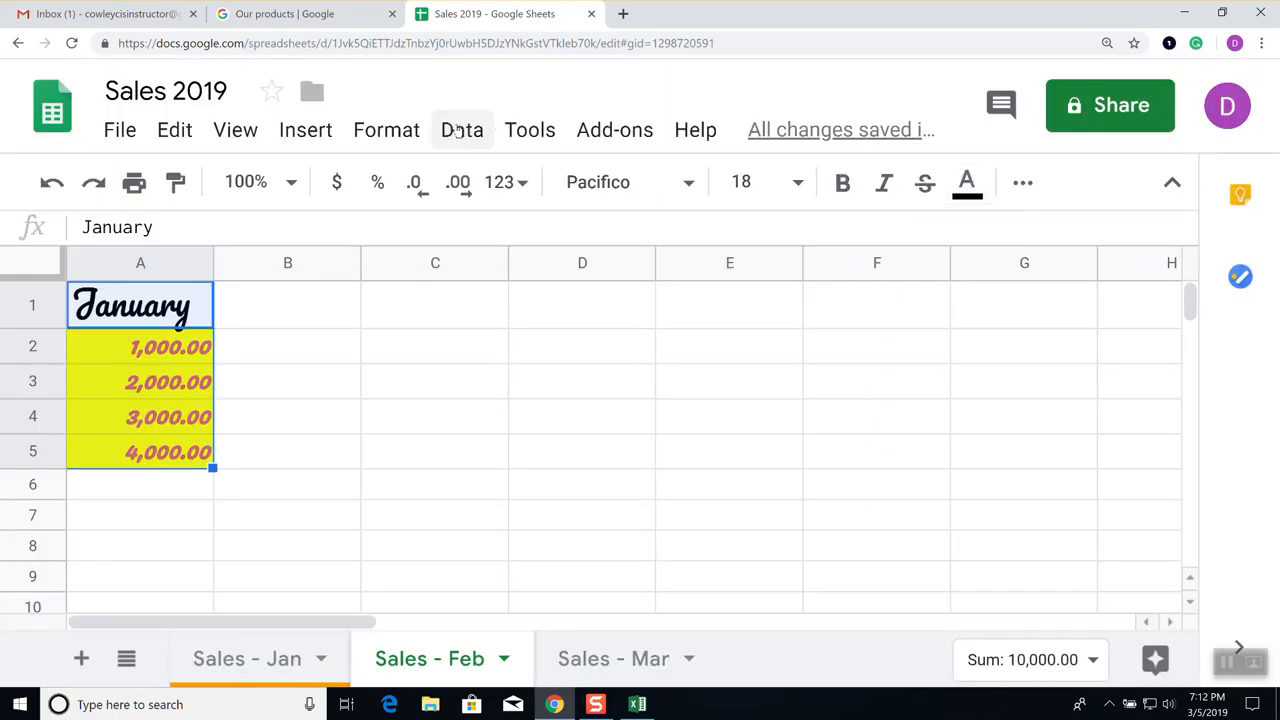
click(467, 132)
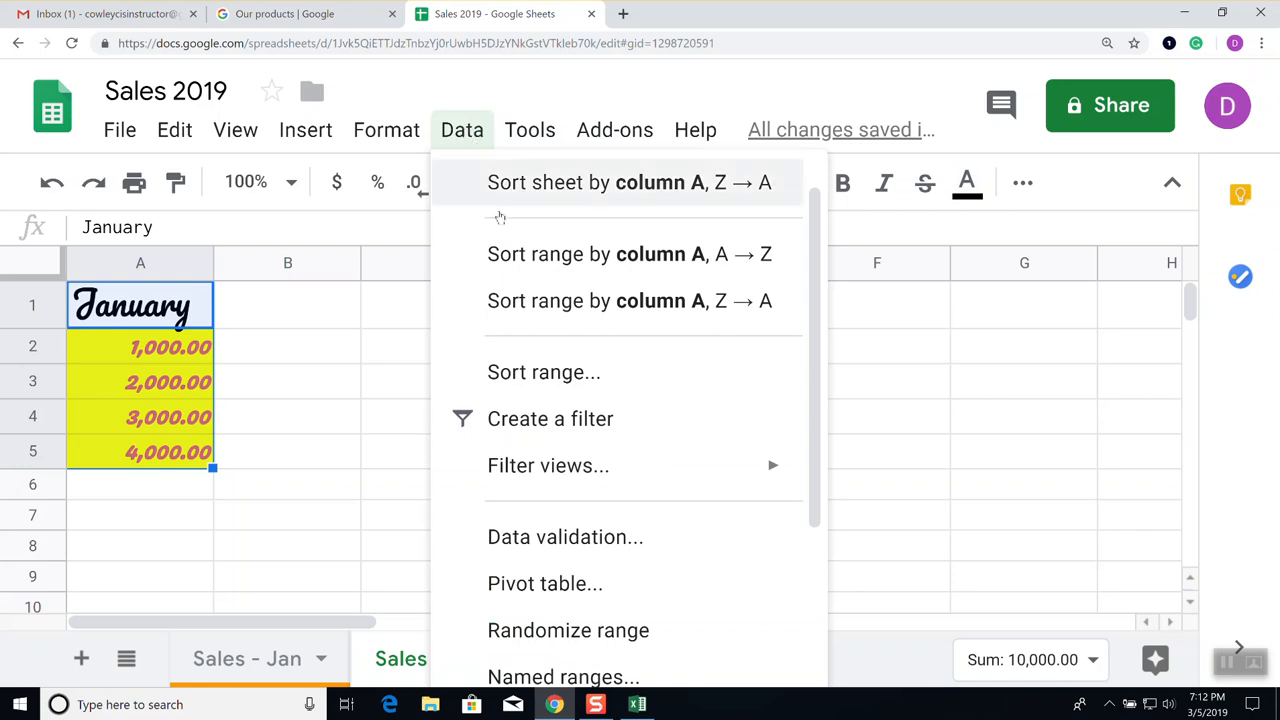
click(549, 380)
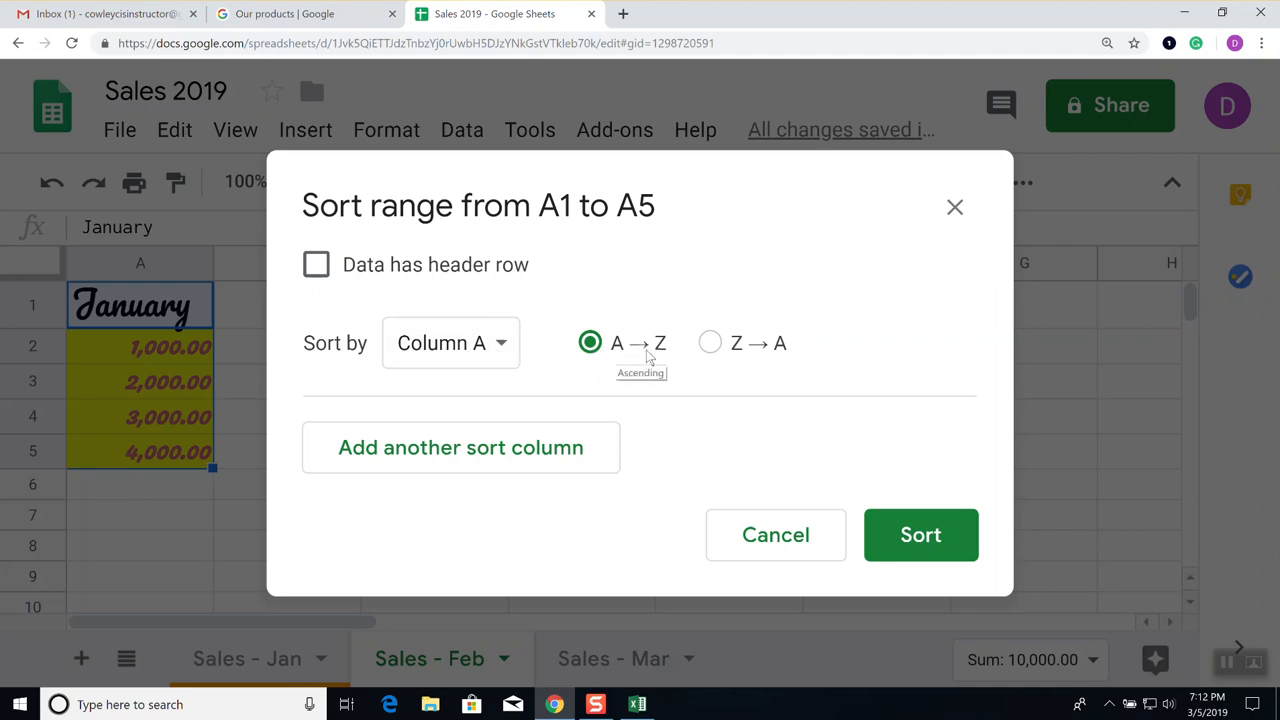
click(530, 463)
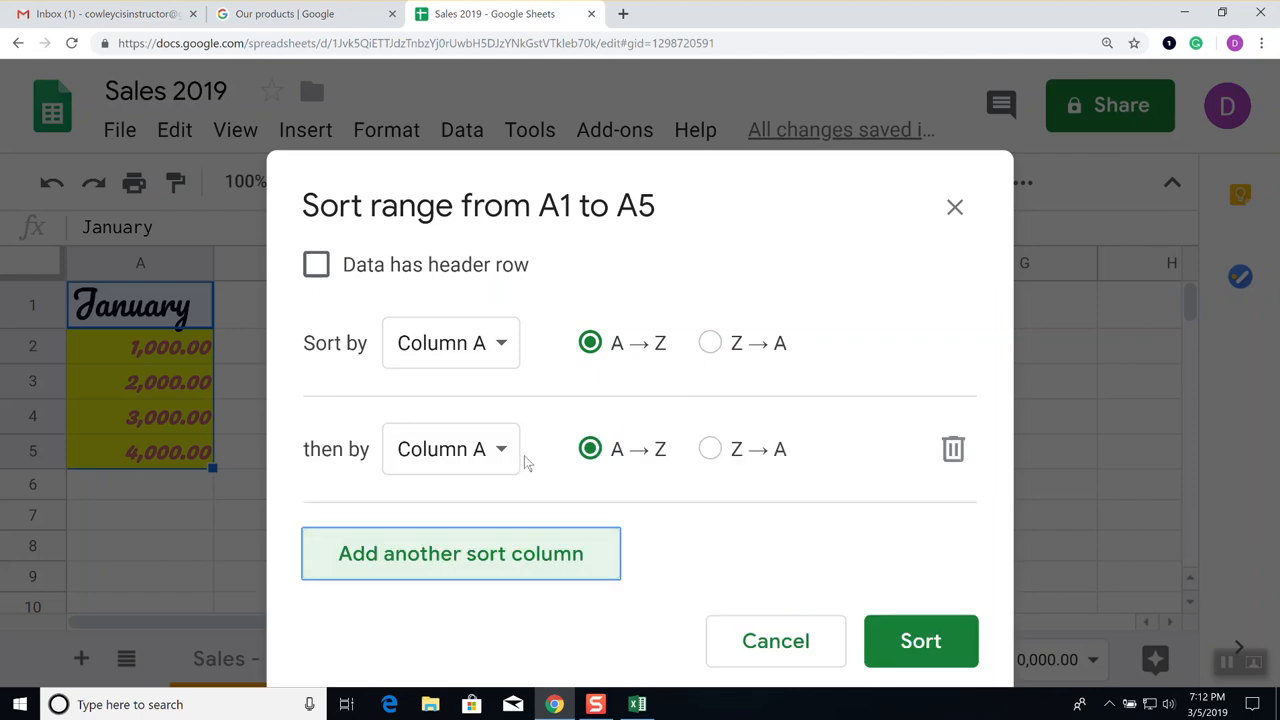
click(505, 451)
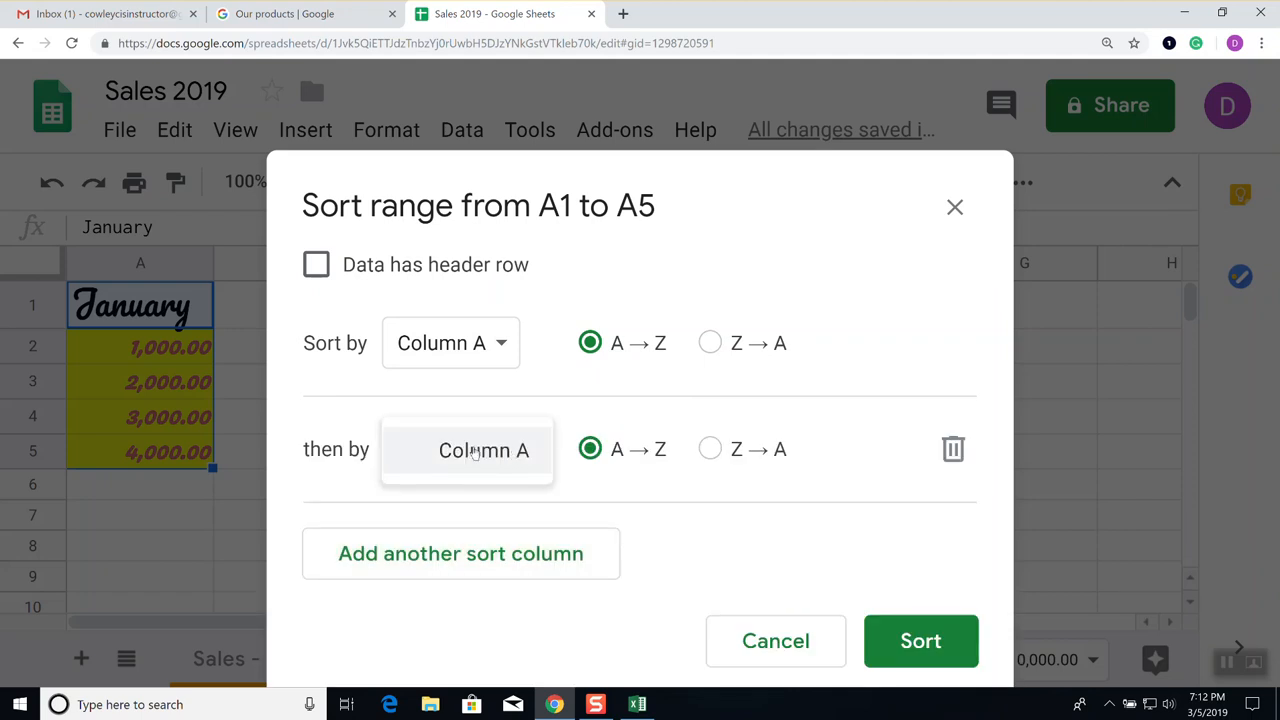
click(460, 449)
click(505, 450)
click(500, 505)
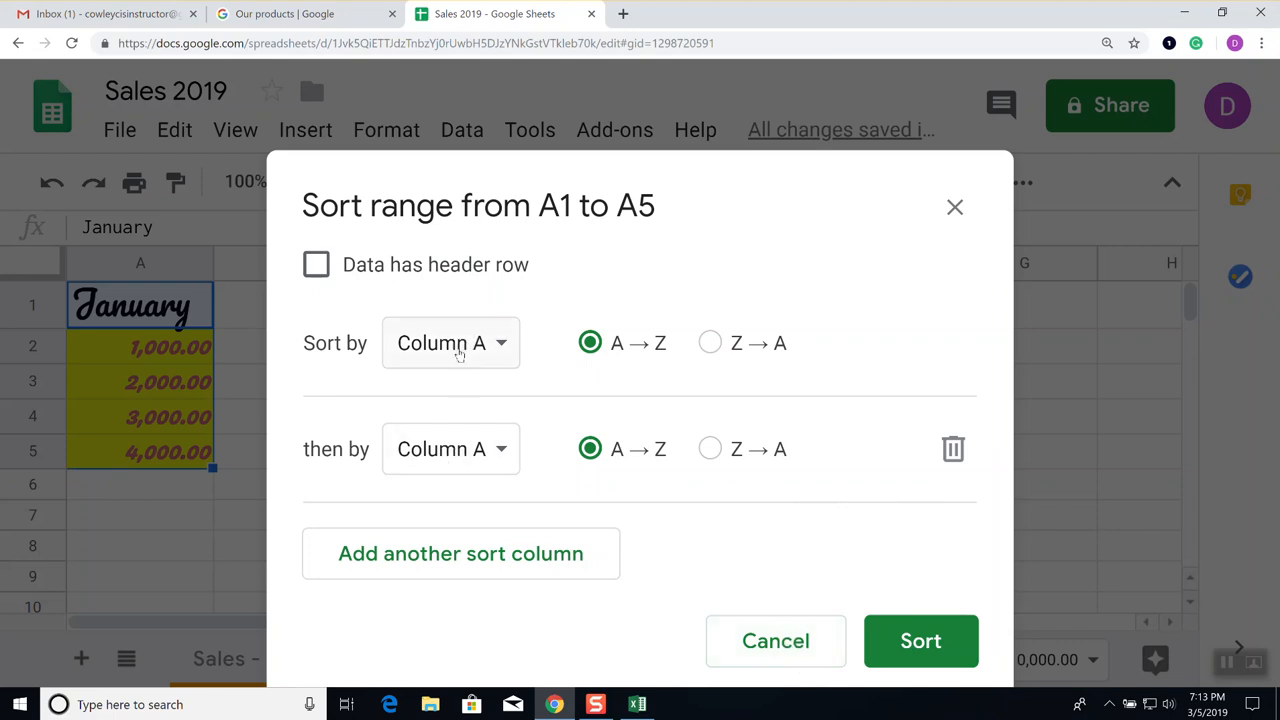
click(765, 638)
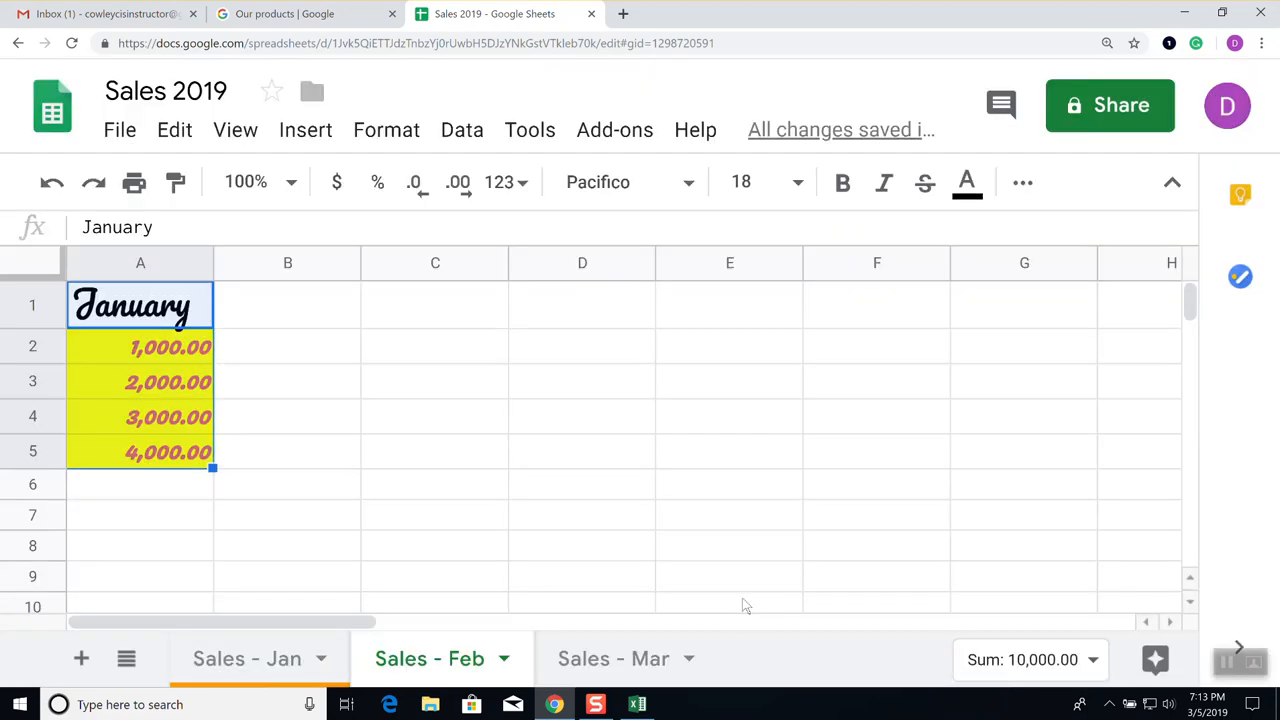
click(275, 311)
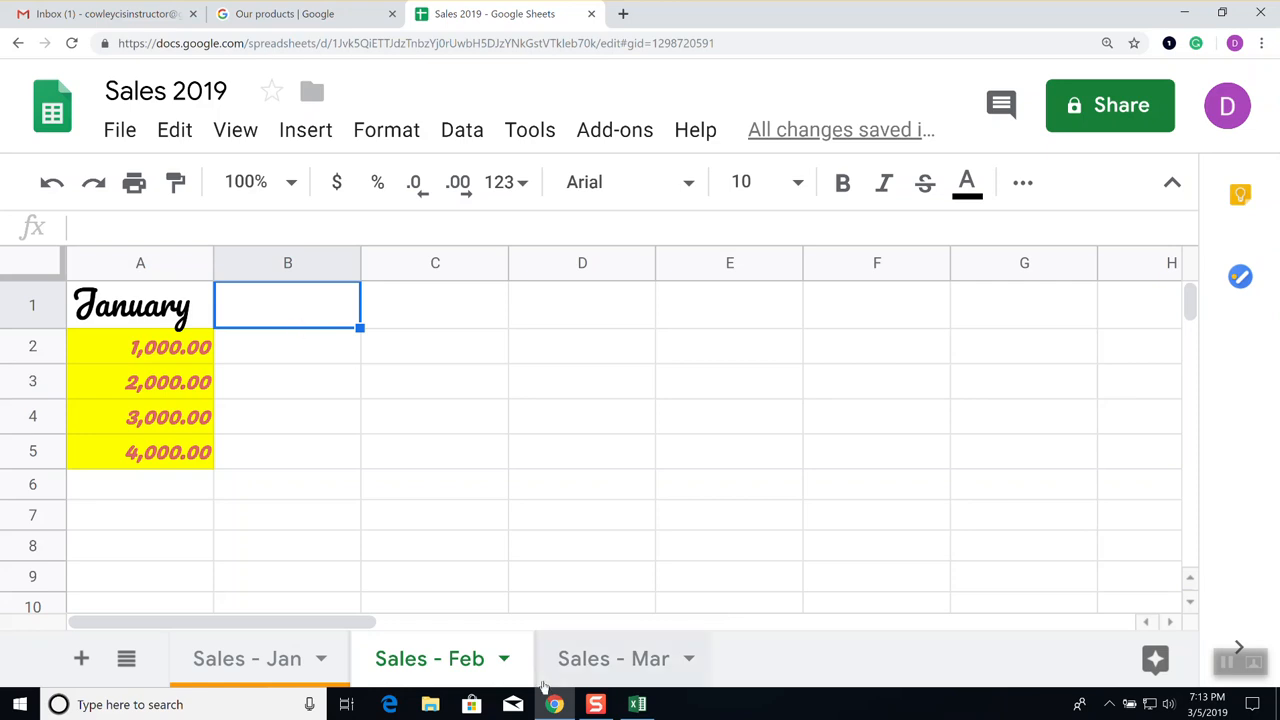
click(637, 703)
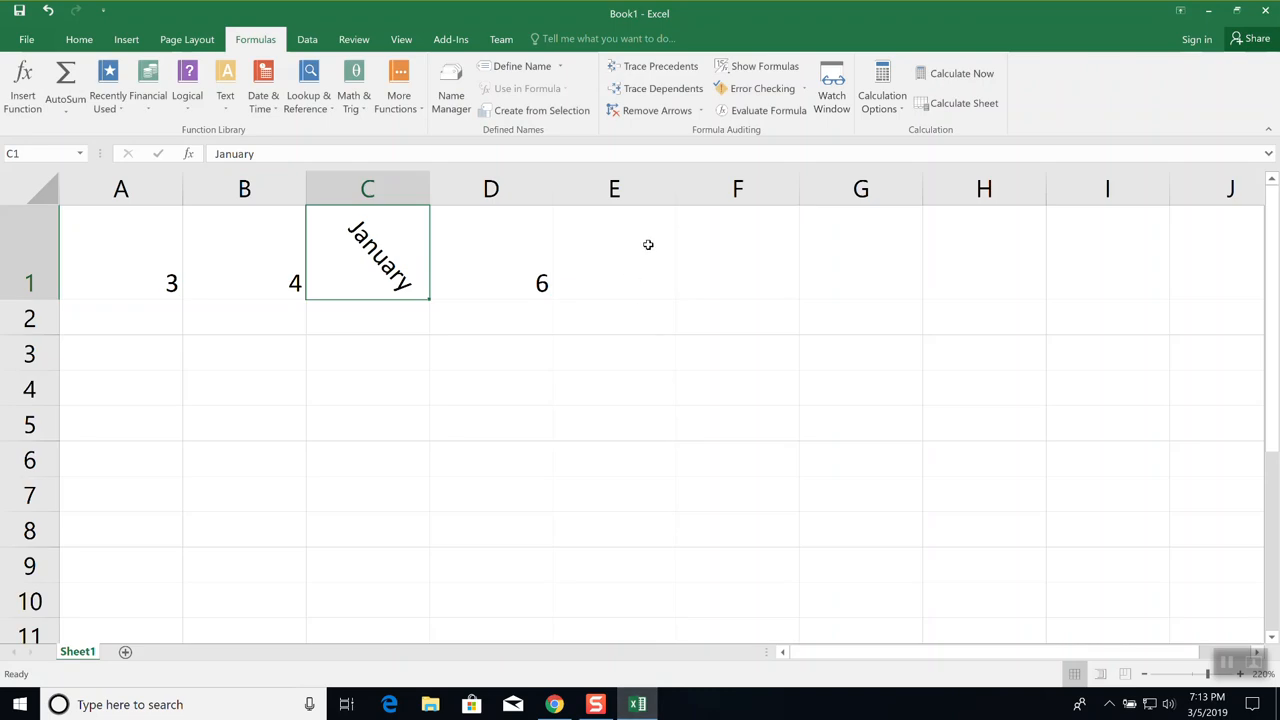
click(79, 39)
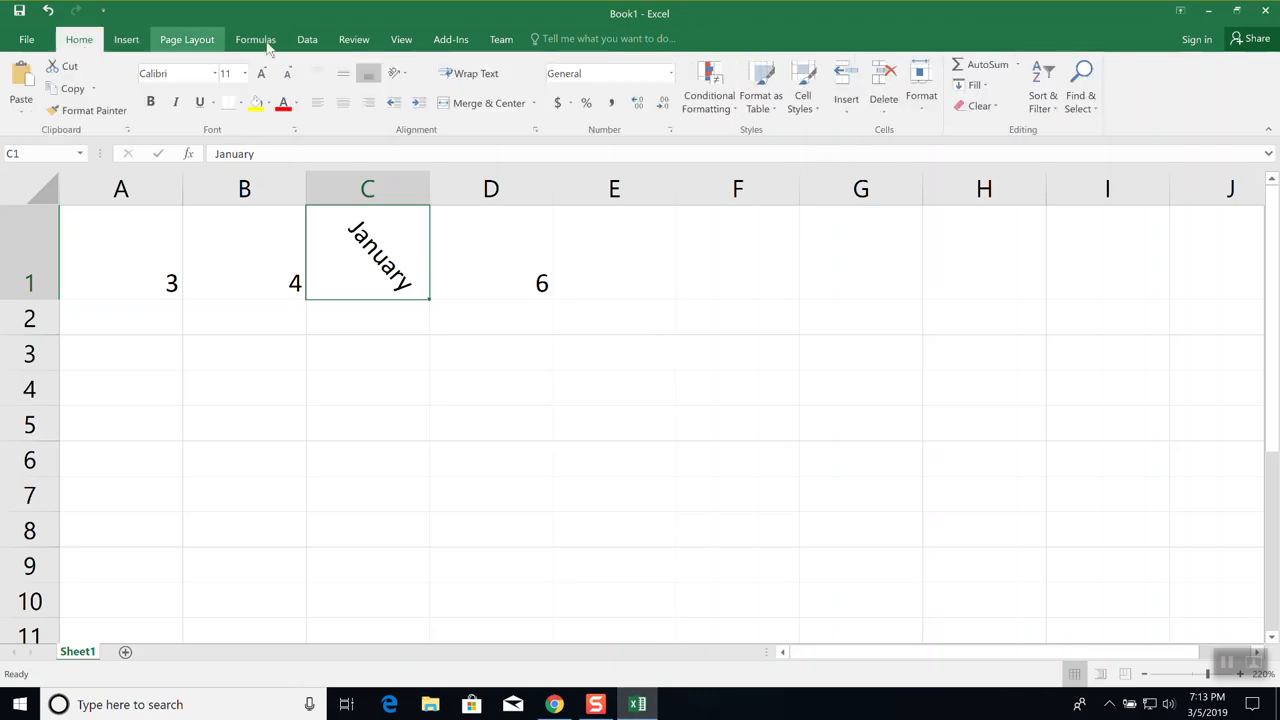
click(1043, 98)
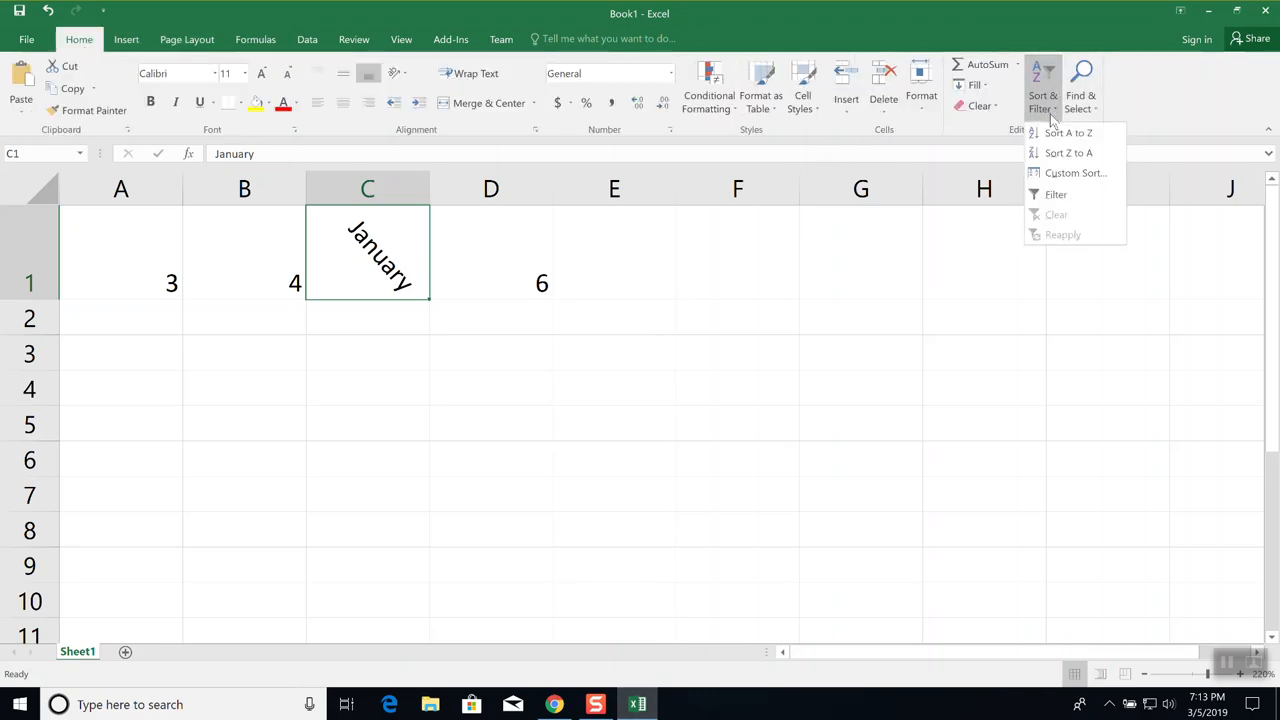
click(1068, 174)
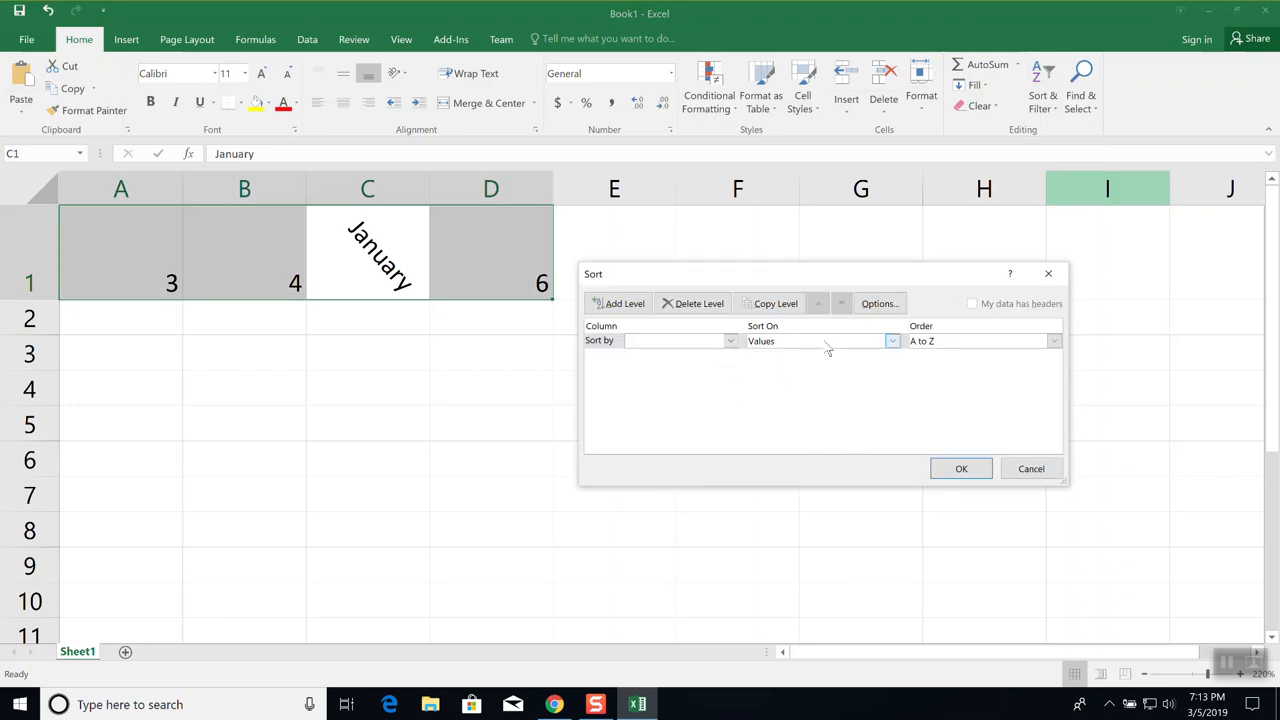
click(616, 306)
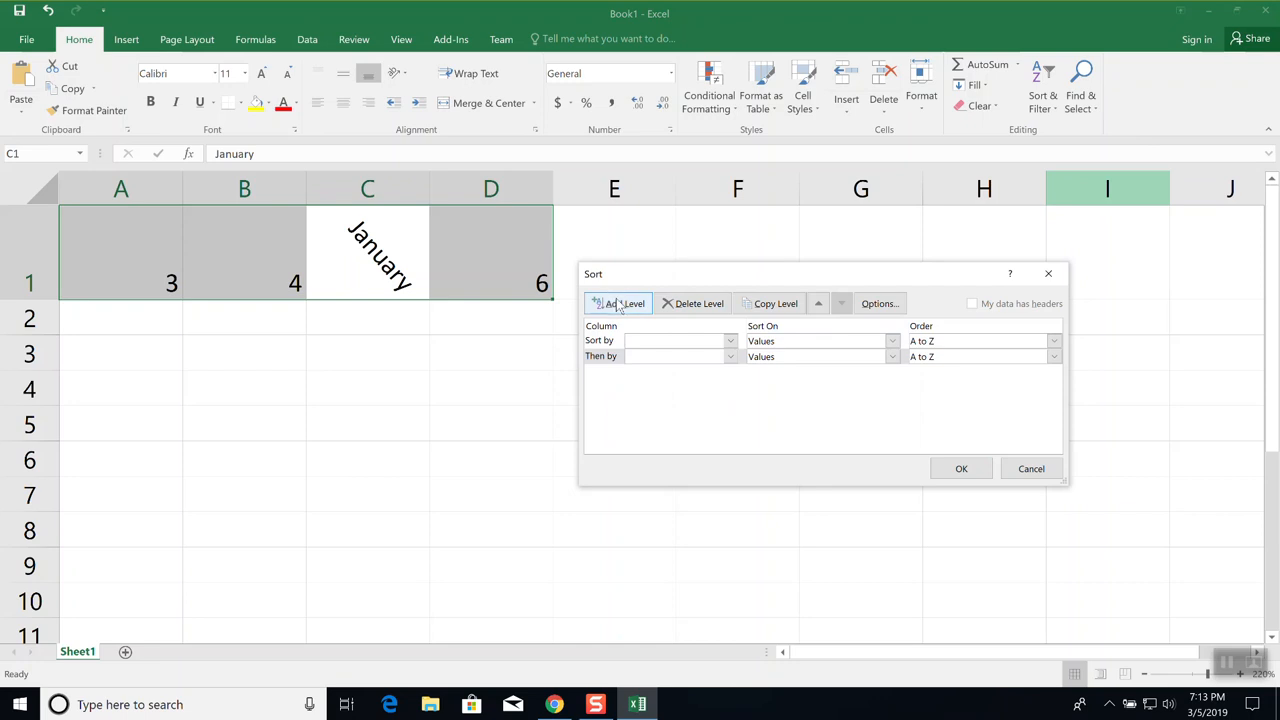
click(891, 357)
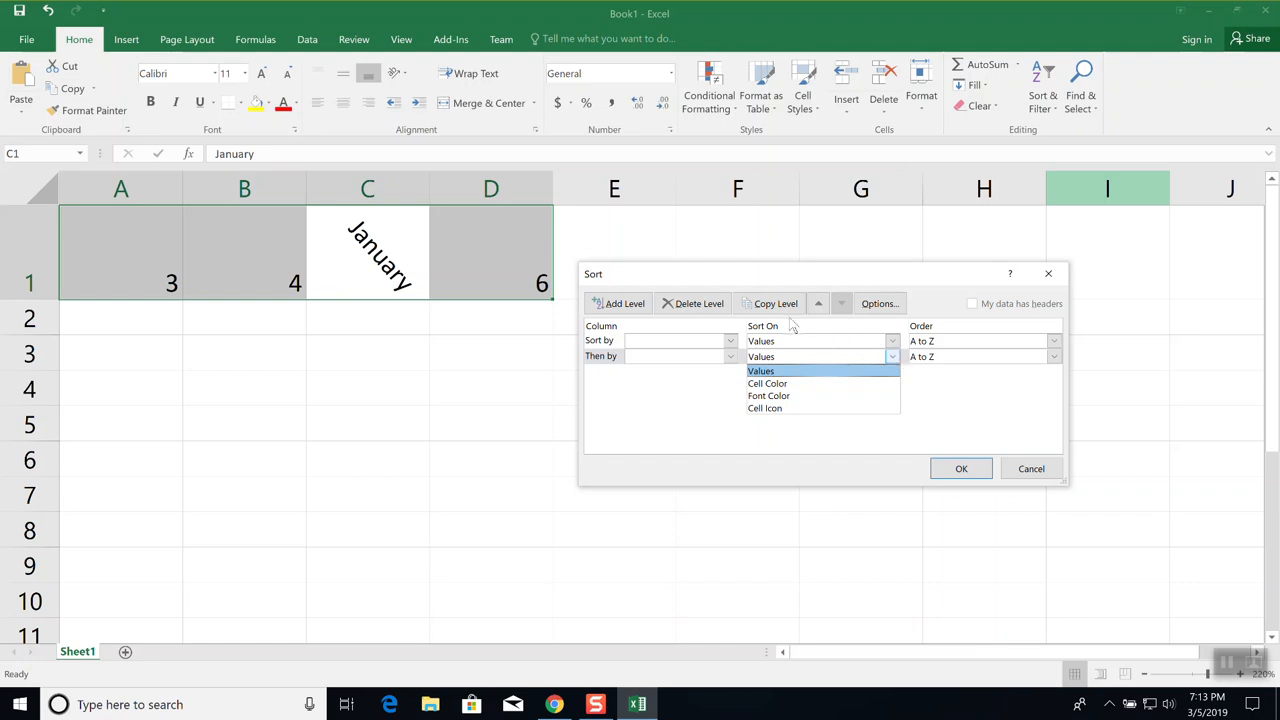
click(843, 308)
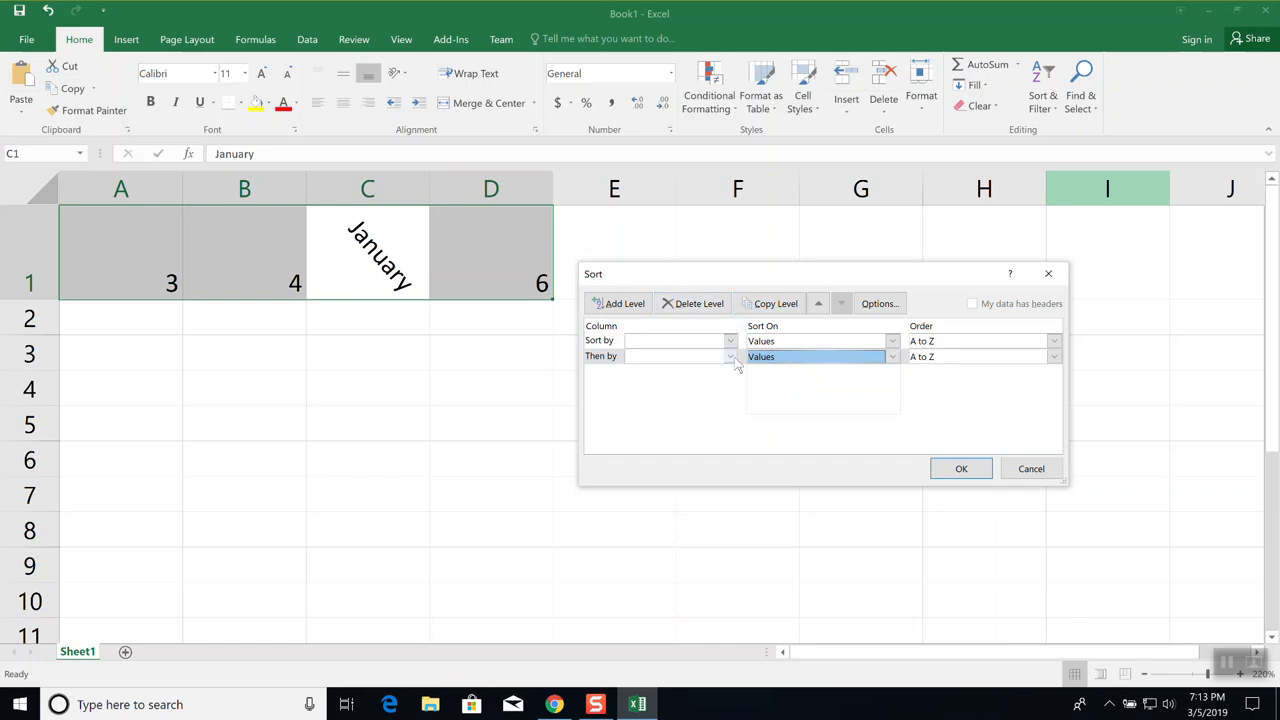
click(1030, 470)
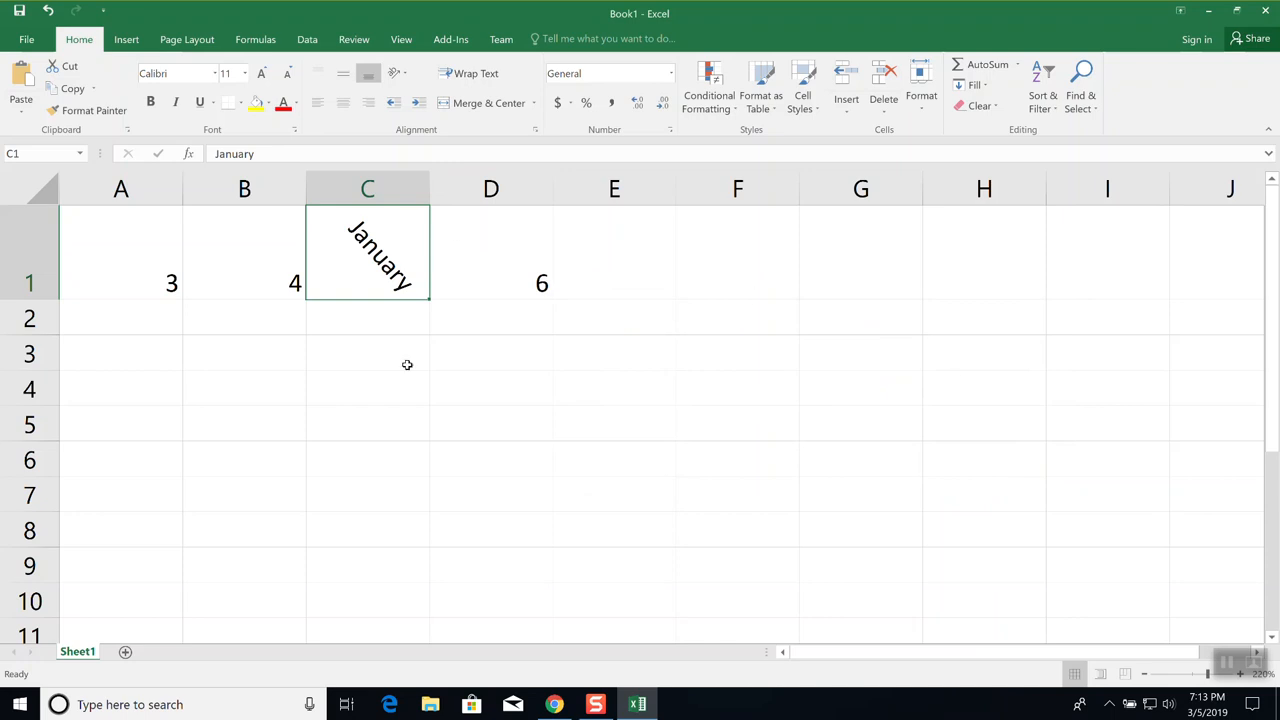
Return to the Sales 2019 spreadsheet and look through the Data menu with A1 selected
click(555, 704)
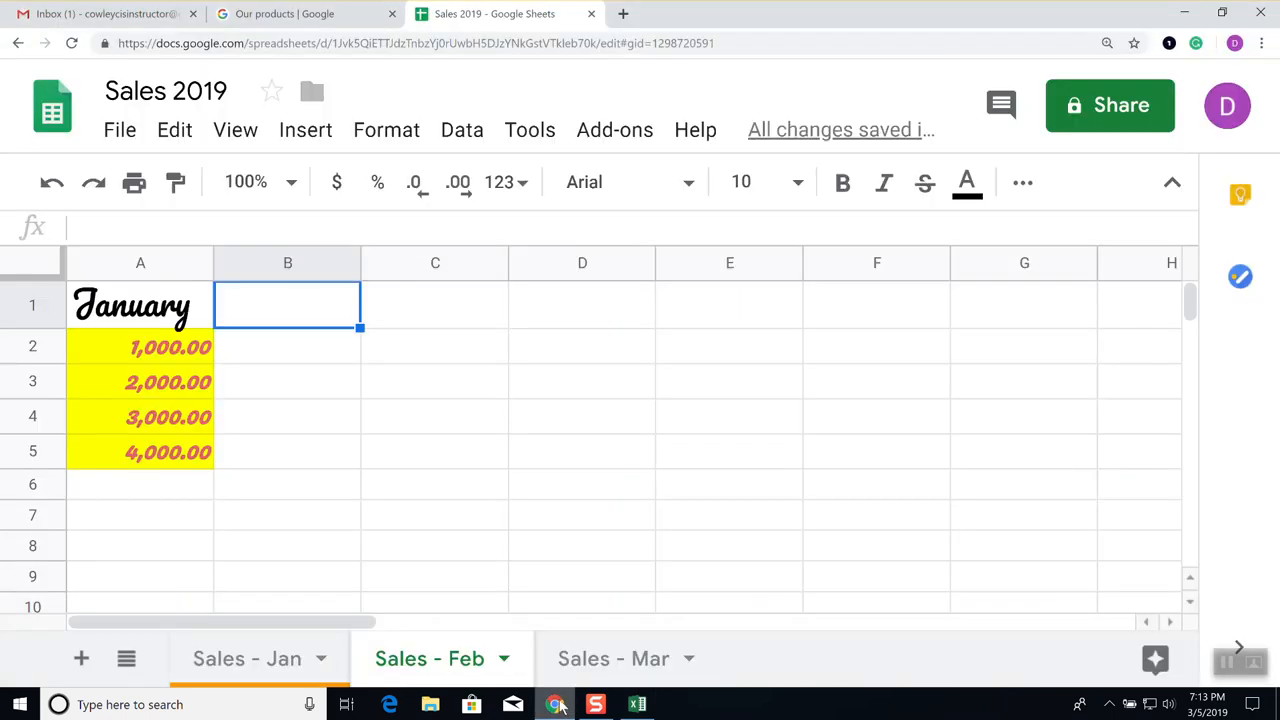
click(165, 304)
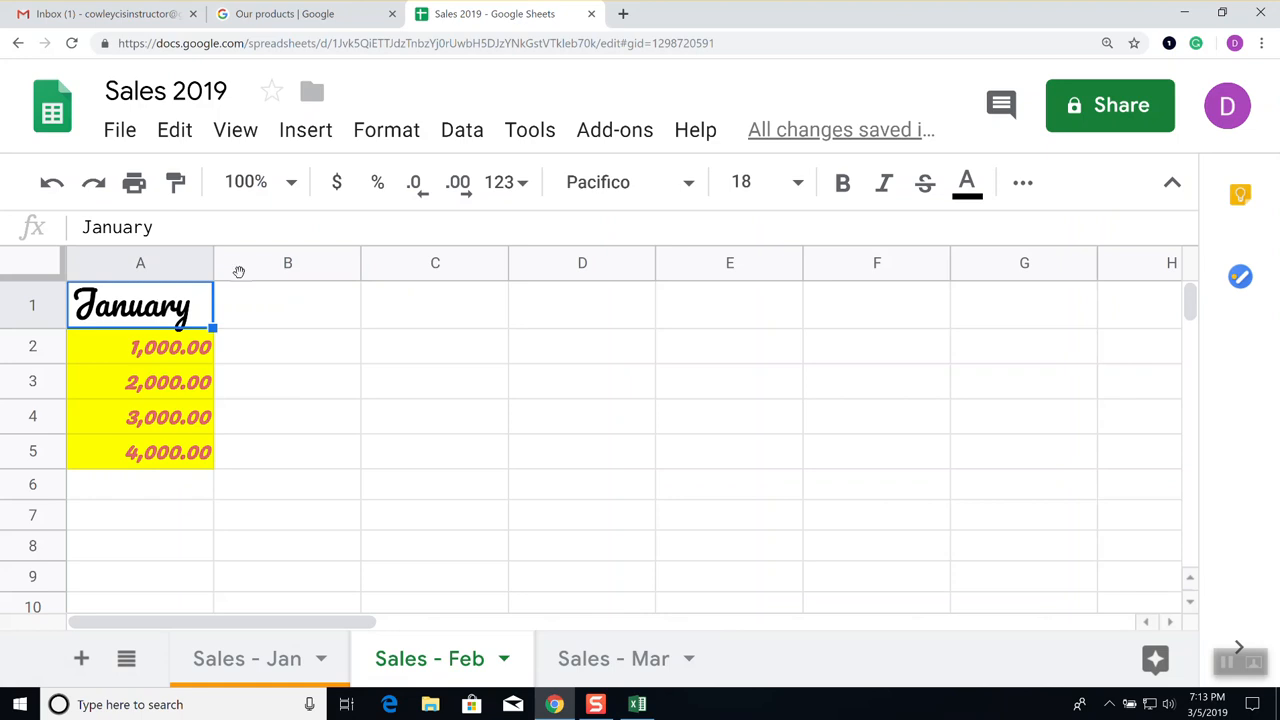
click(459, 138)
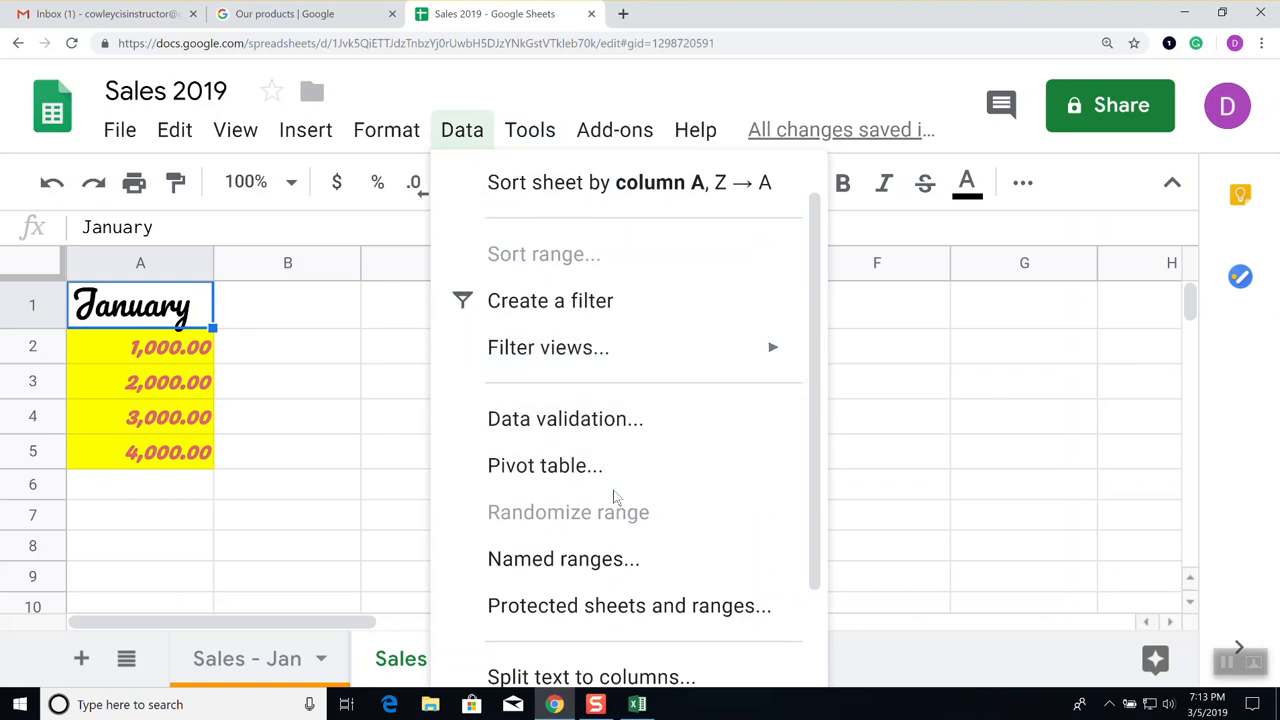
scroll(632, 497, down, 3)
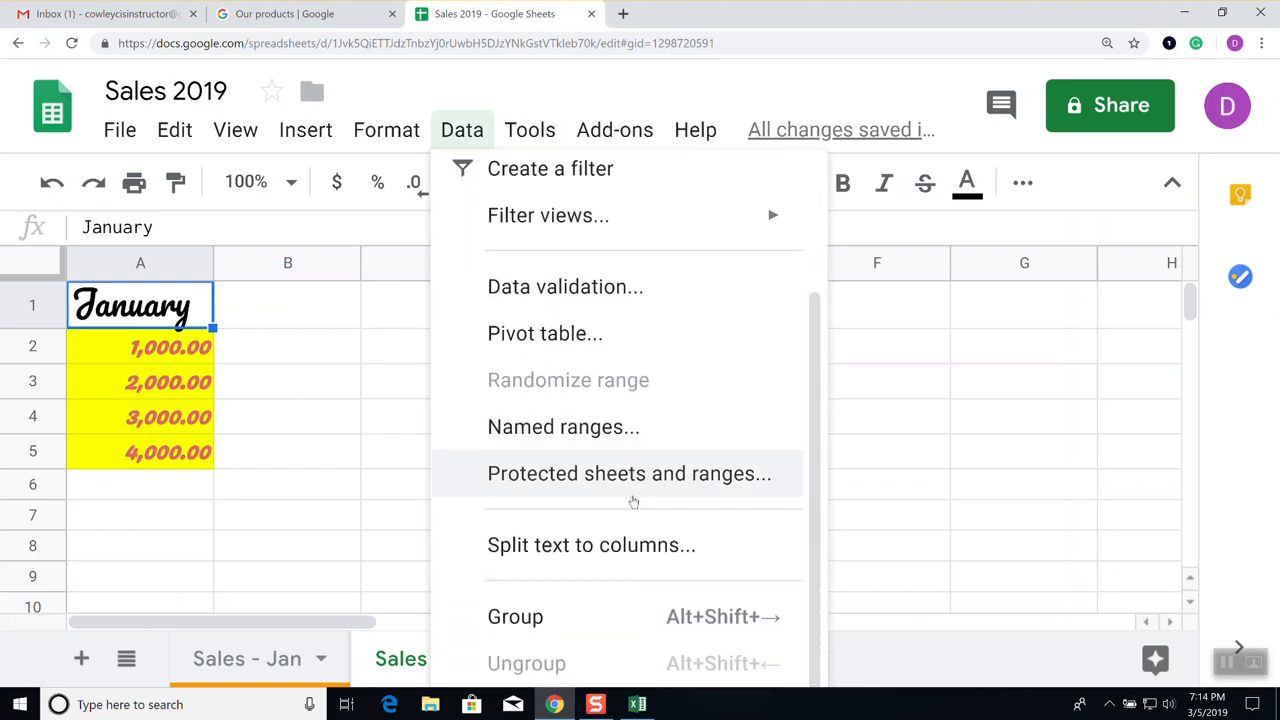
scroll(631, 505, up, 4)
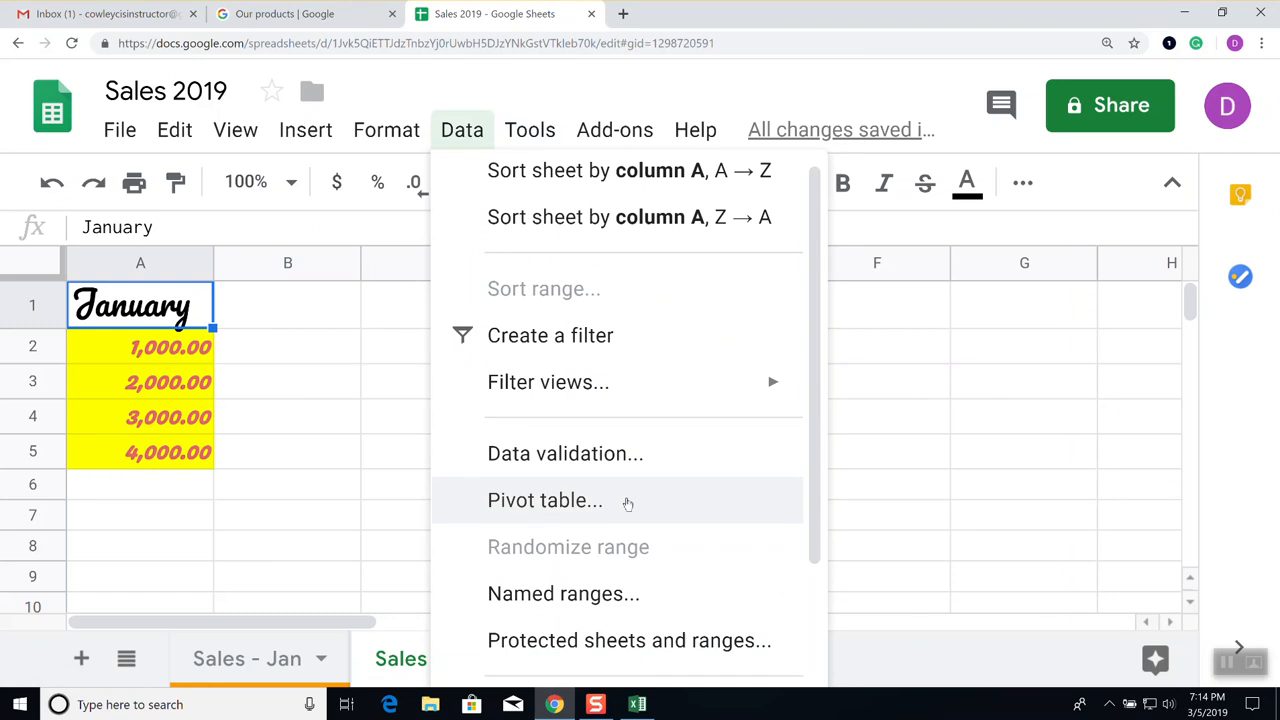
mouse_move(612, 386)
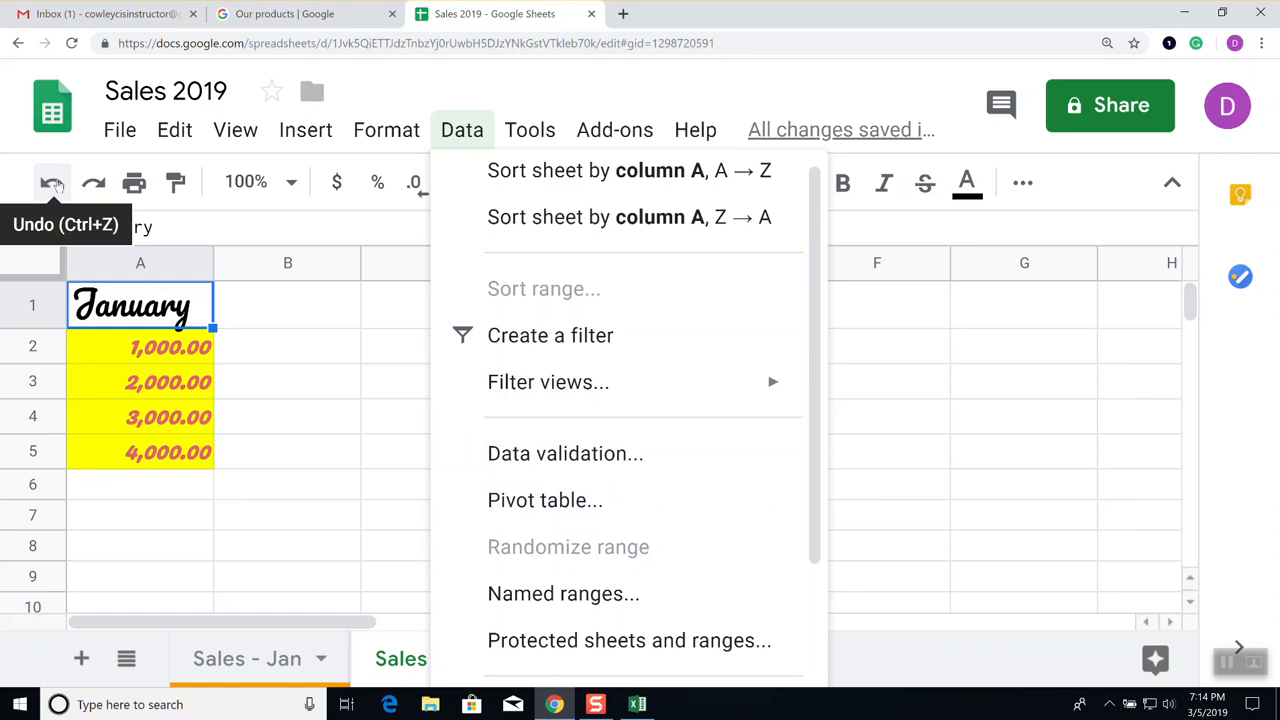
click(287, 318)
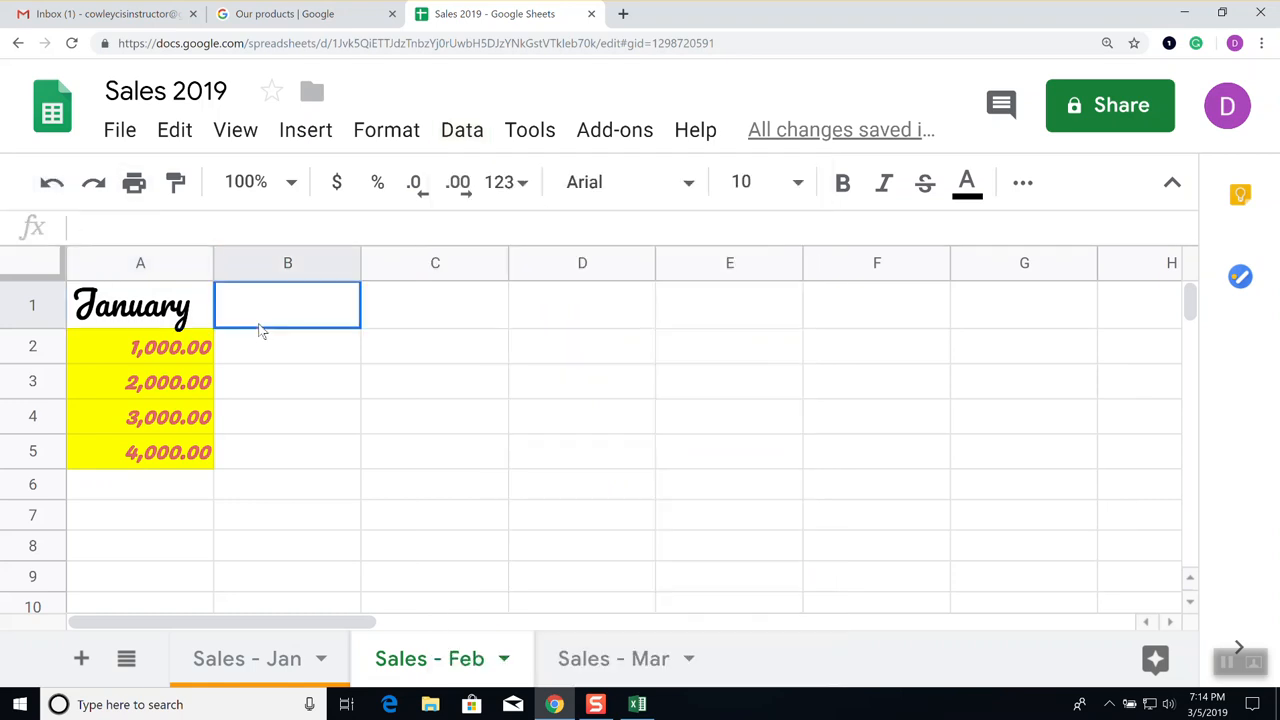
Select A1:C5 and browse the Data, Tools, Add-ons and Help menus, ending on Format
drag(180, 308, 437, 465)
click(460, 133)
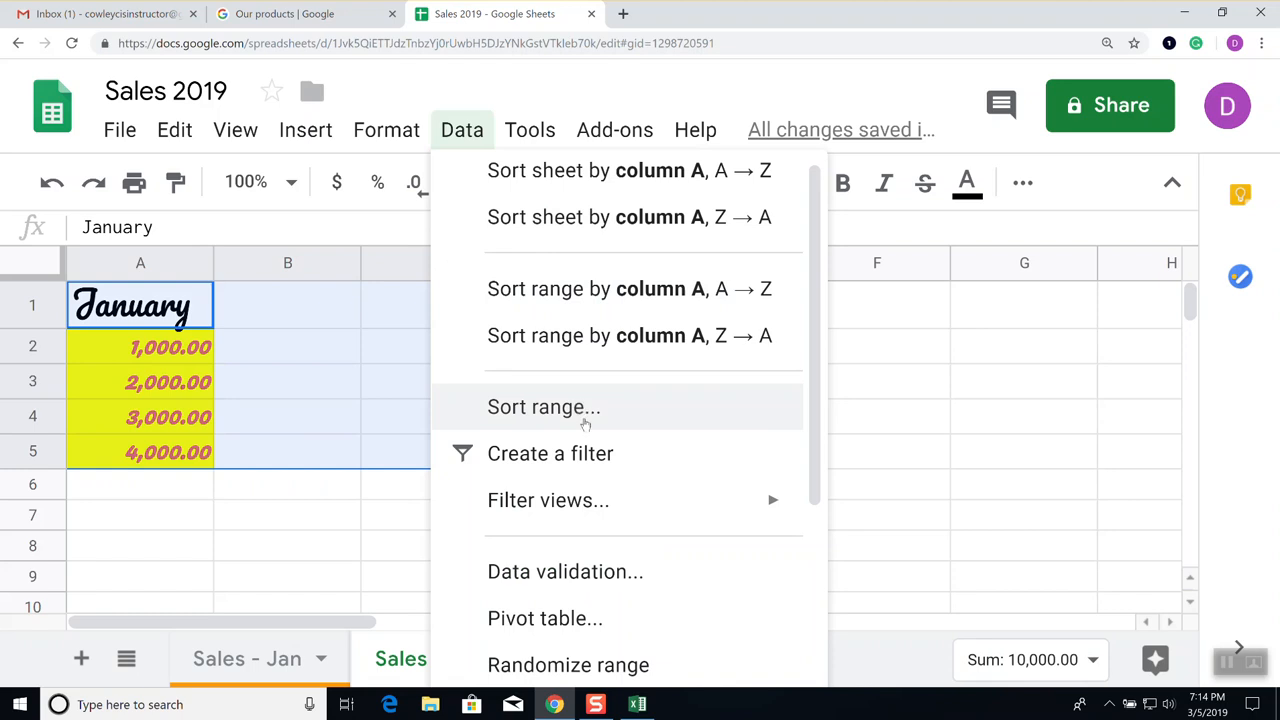
mouse_move(590, 505)
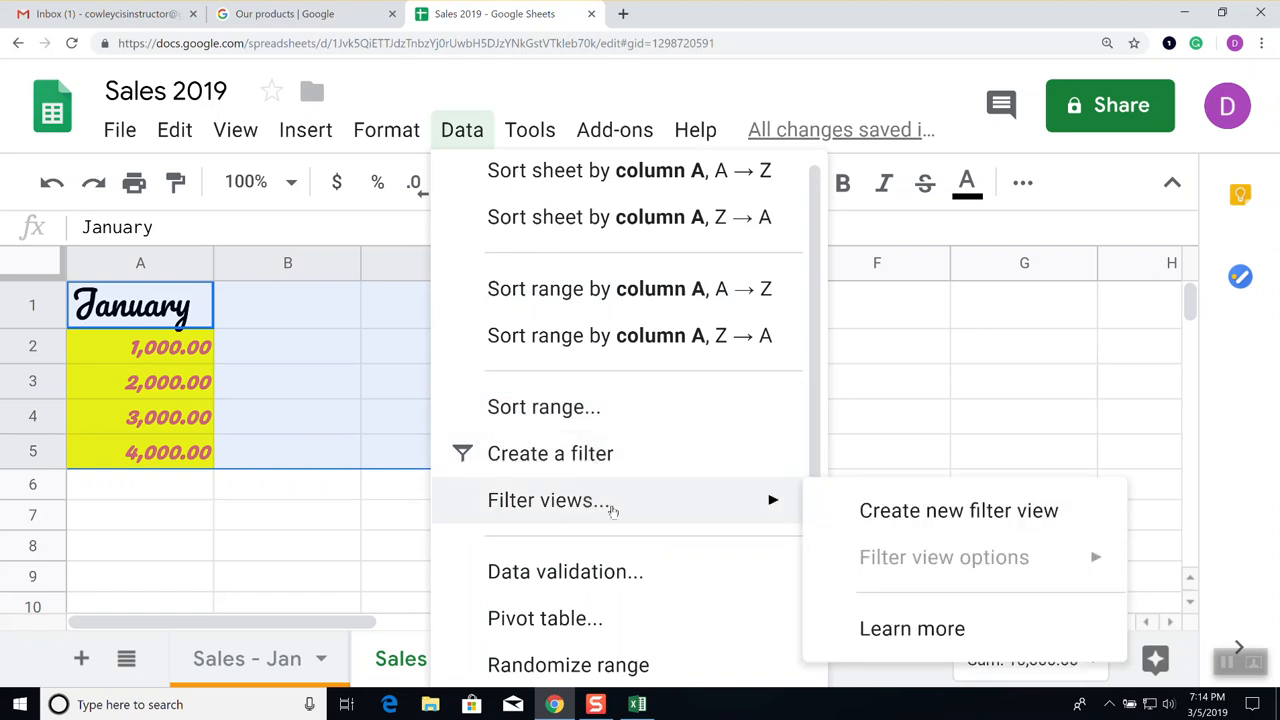
scroll(612, 510, down, 2)
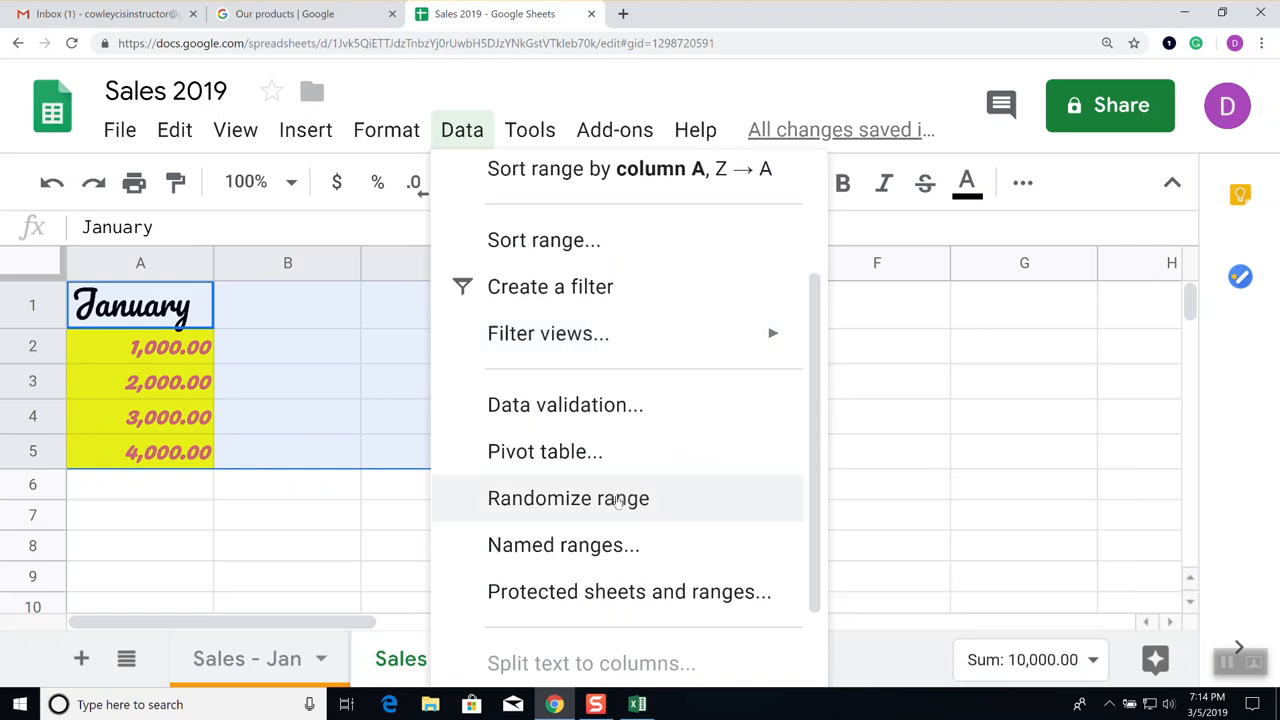
scroll(617, 503, down, 1)
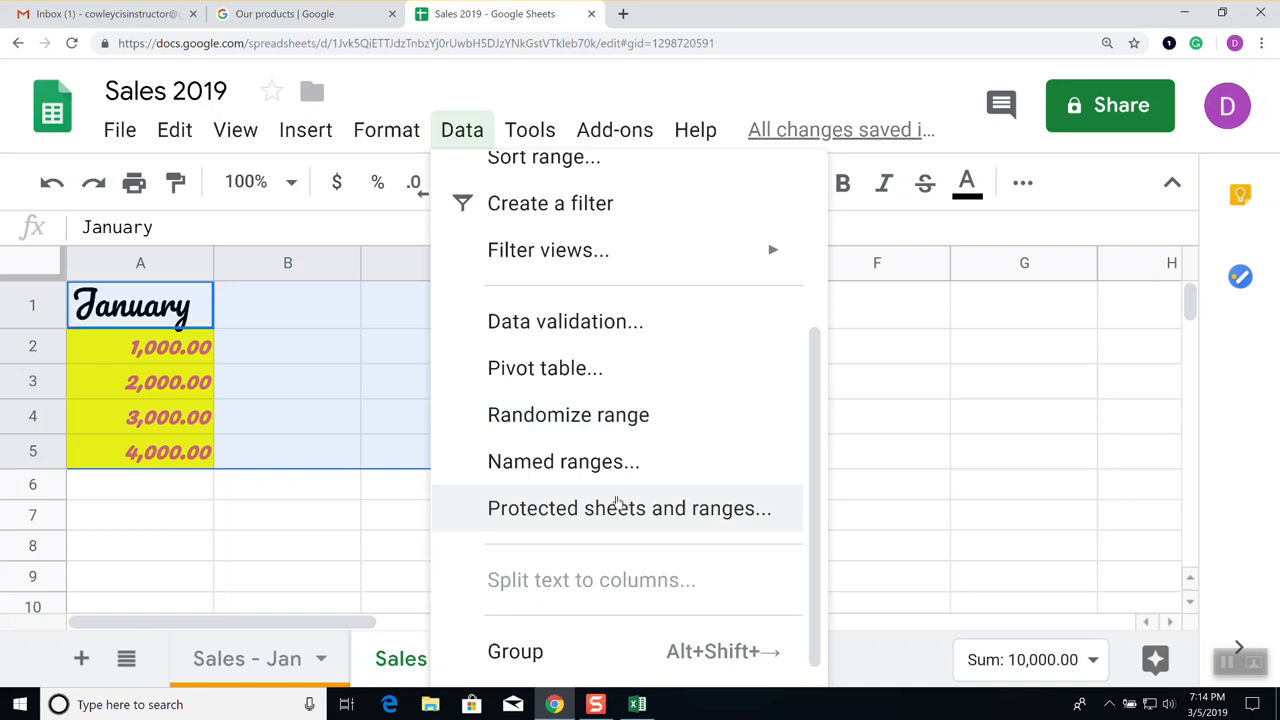
scroll(617, 503, down, 1)
scroll(617, 503, up, 4)
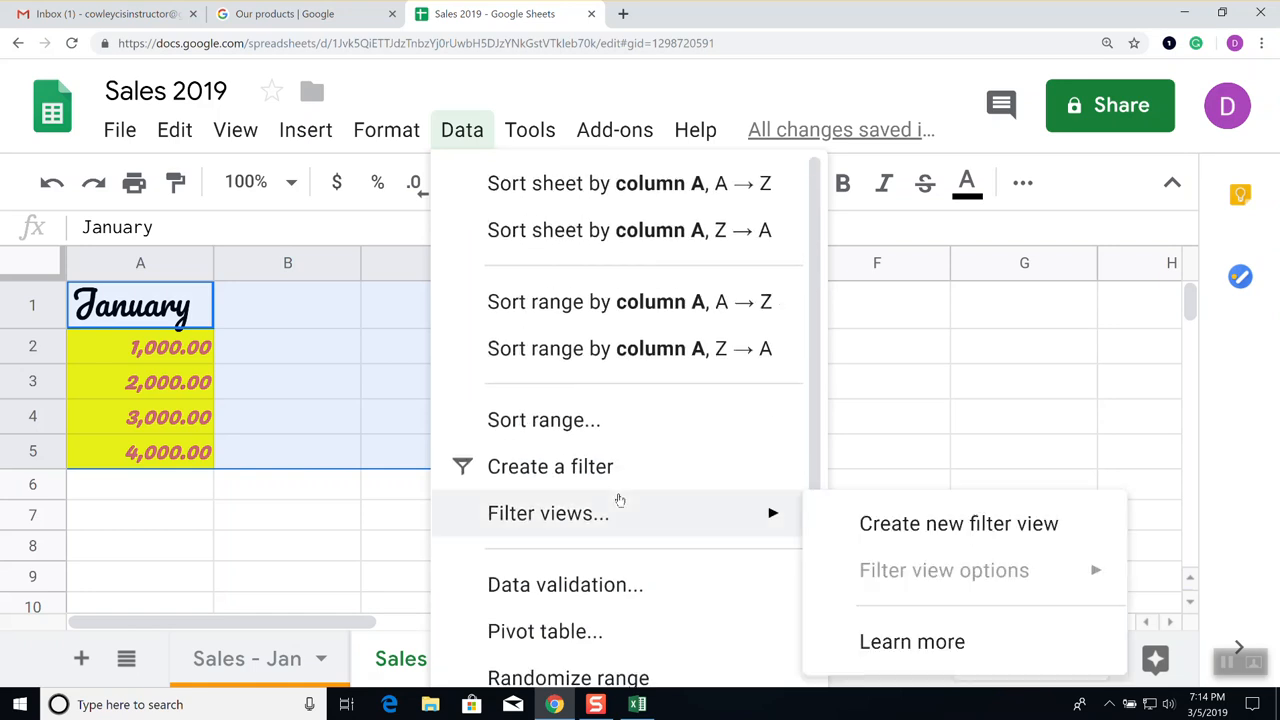
mouse_move(544, 150)
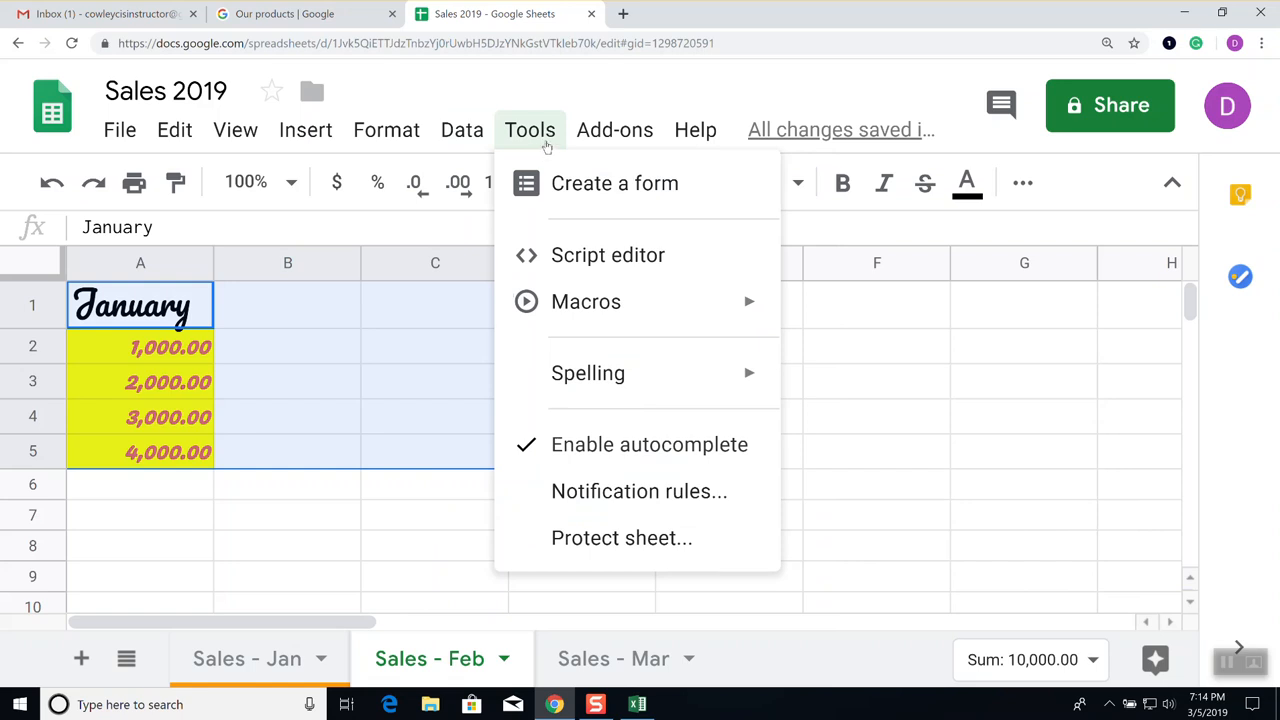
mouse_move(605, 140)
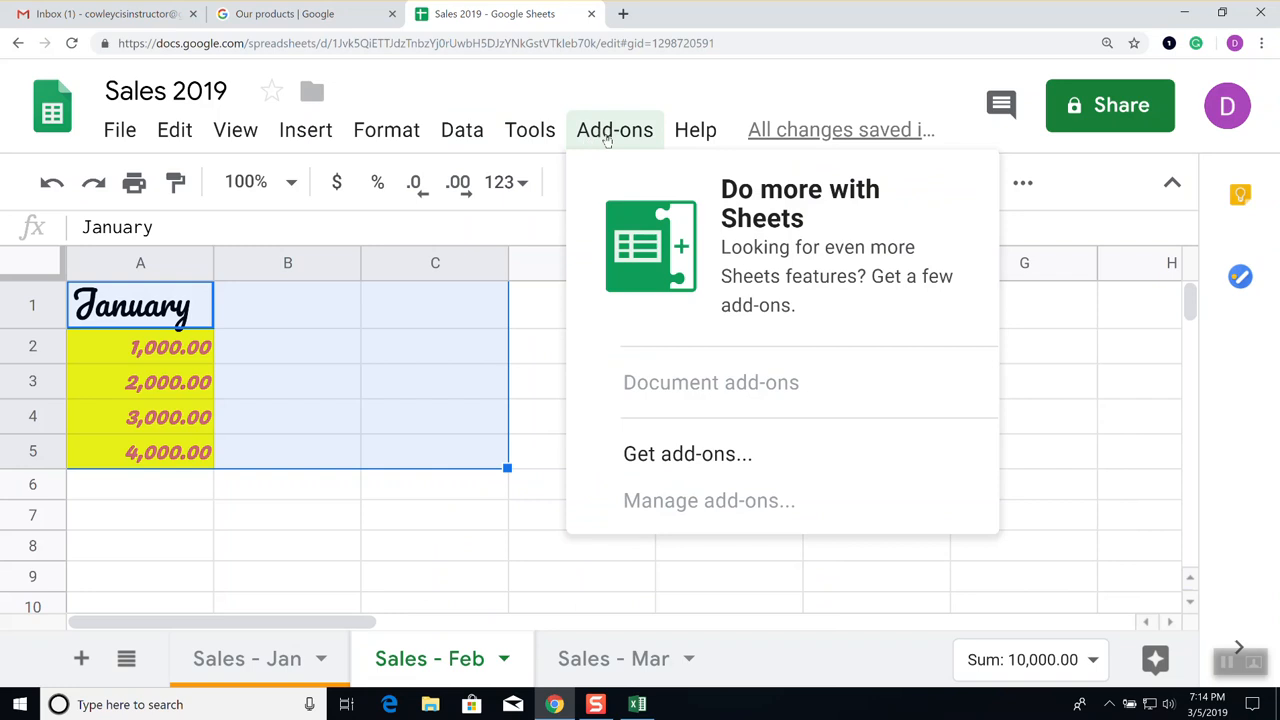
mouse_move(678, 138)
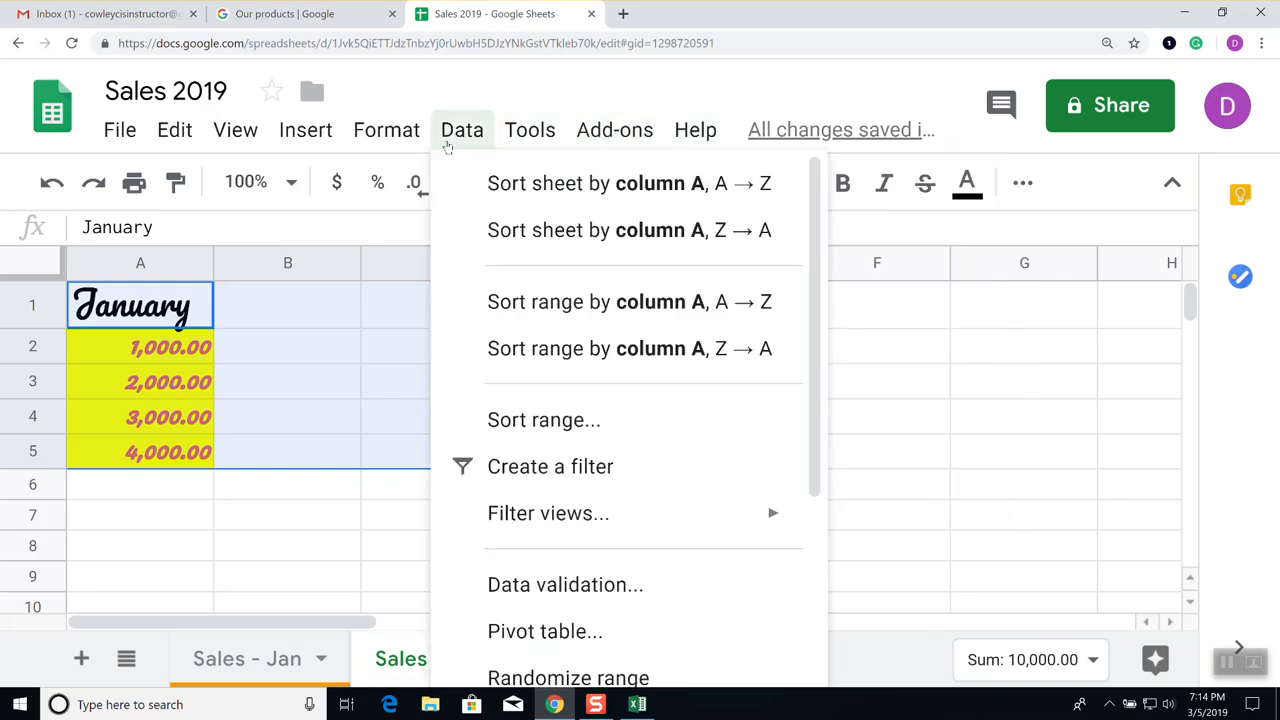
mouse_move(380, 143)
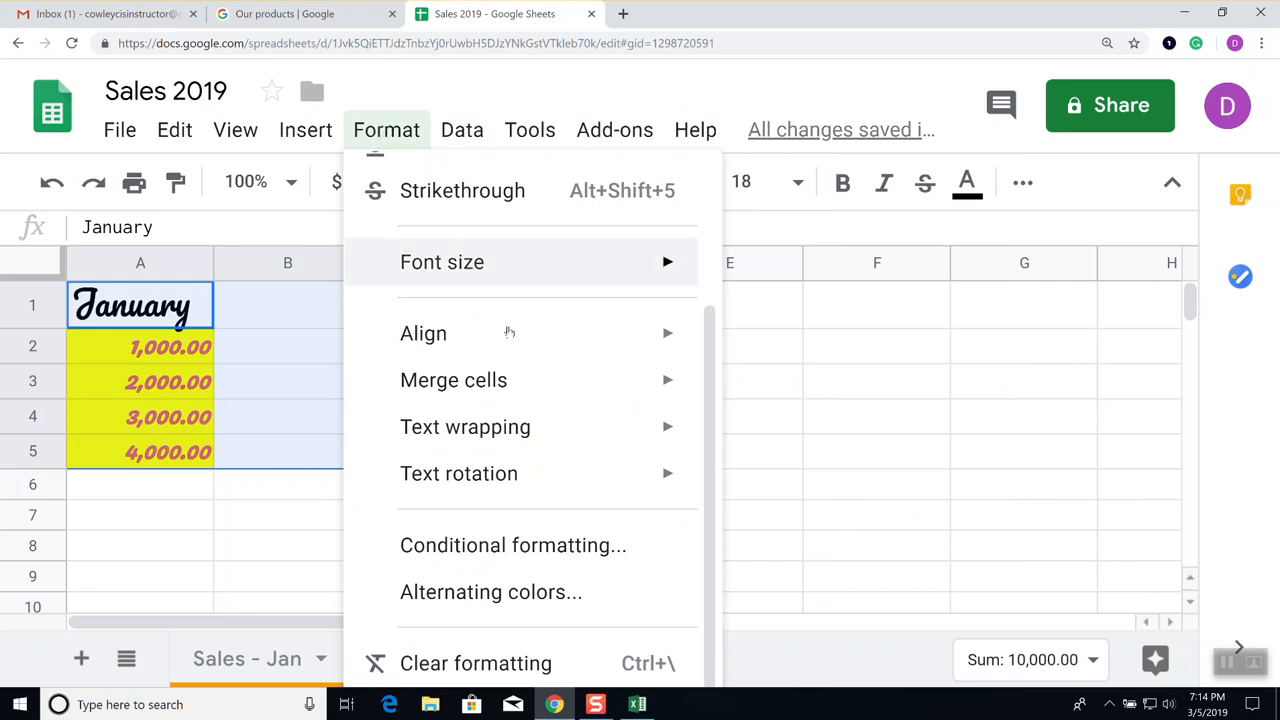
Add a 'Cell is not empty' conditional formatting rule with default green style to A1:C5
click(522, 552)
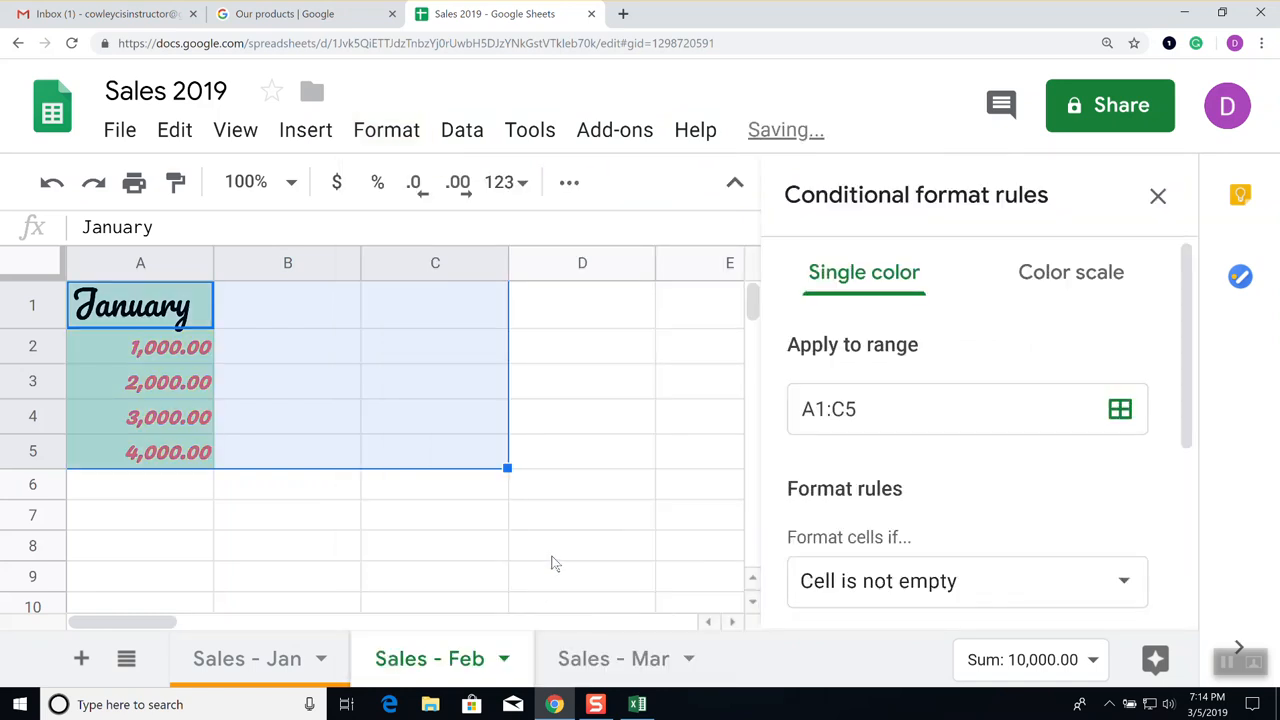
scroll(1031, 469, down, 1)
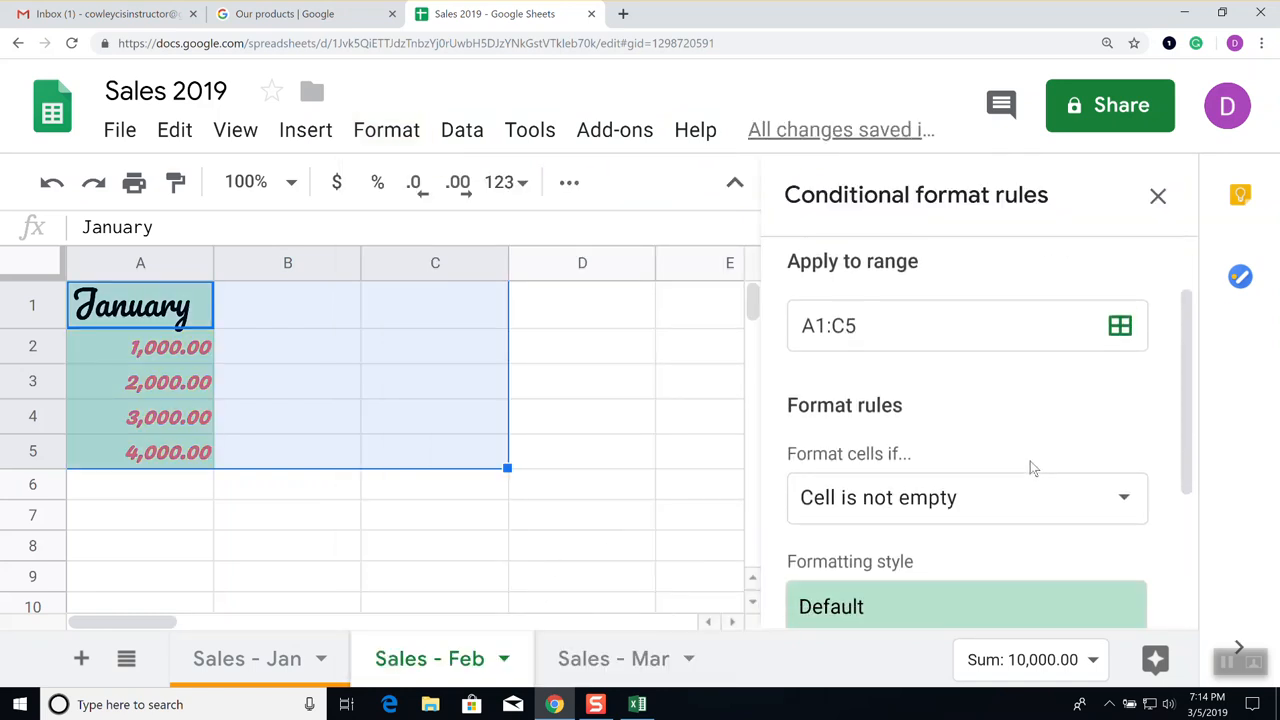
scroll(1031, 469, down, 2)
scroll(1031, 469, down, 1)
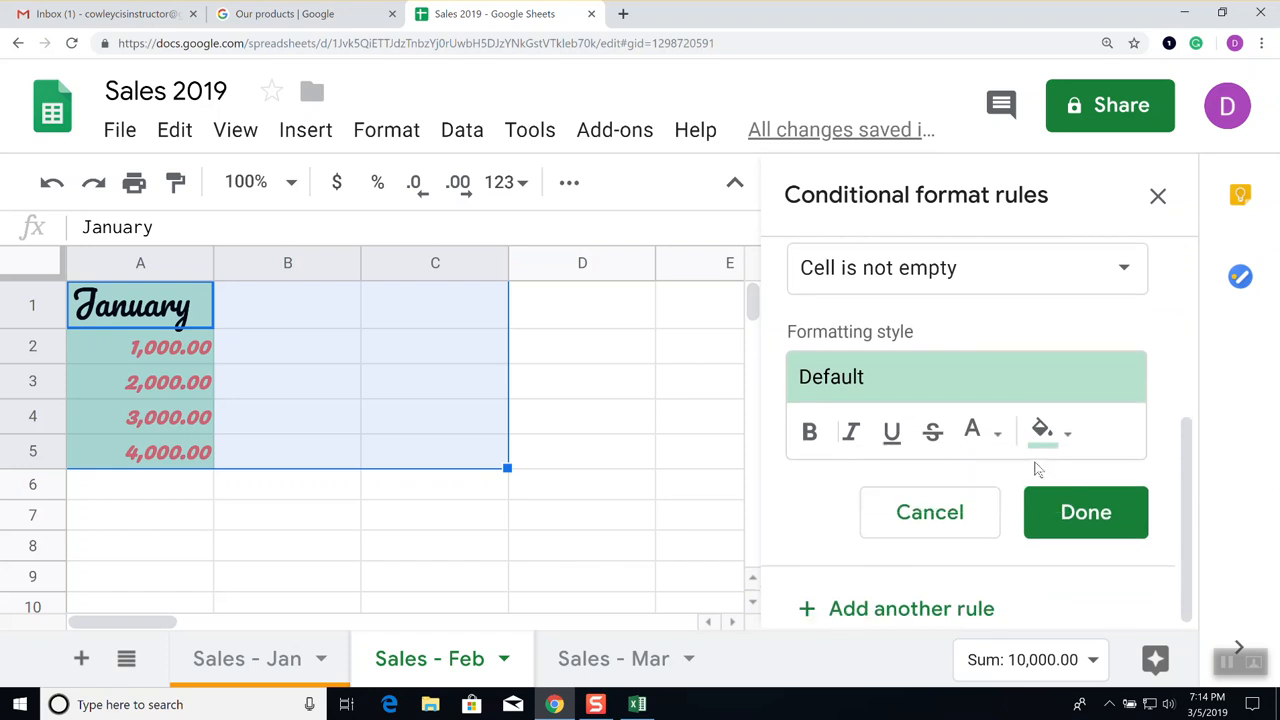
scroll(1040, 472, up, 3)
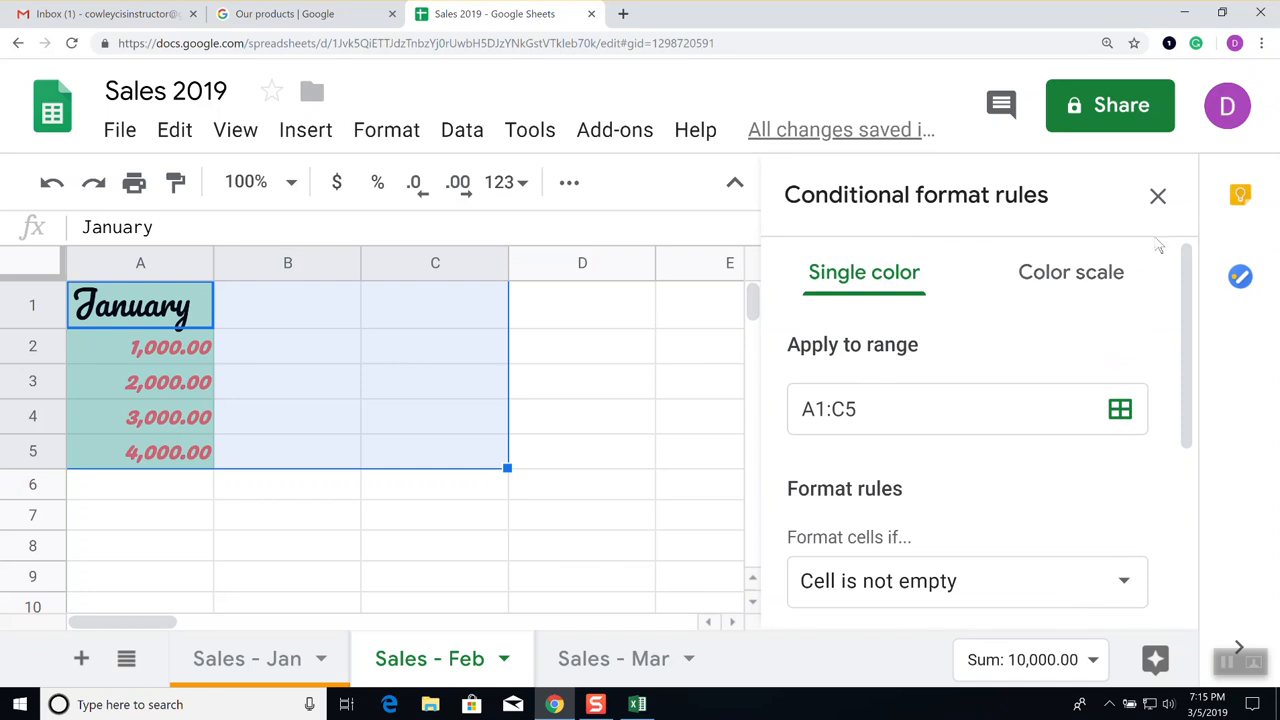
click(1157, 197)
click(263, 400)
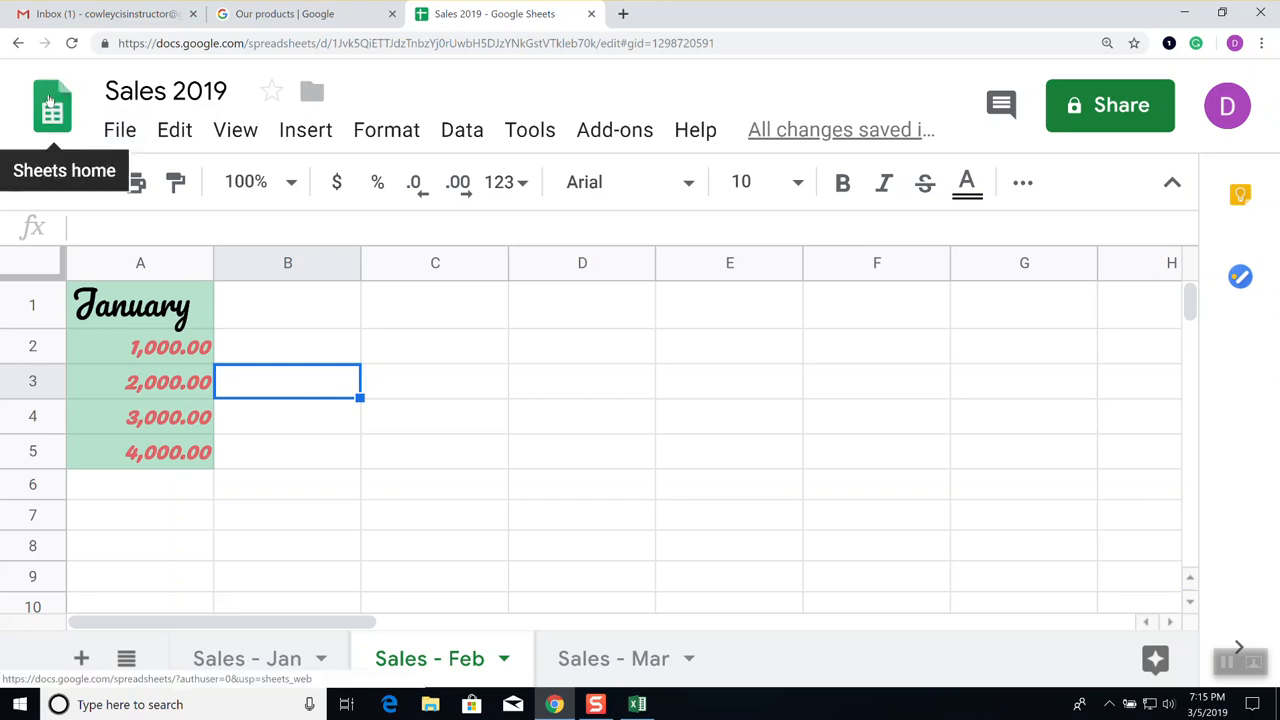
Go back to the Sheets home page and bring up the Google apps grid
click(46, 114)
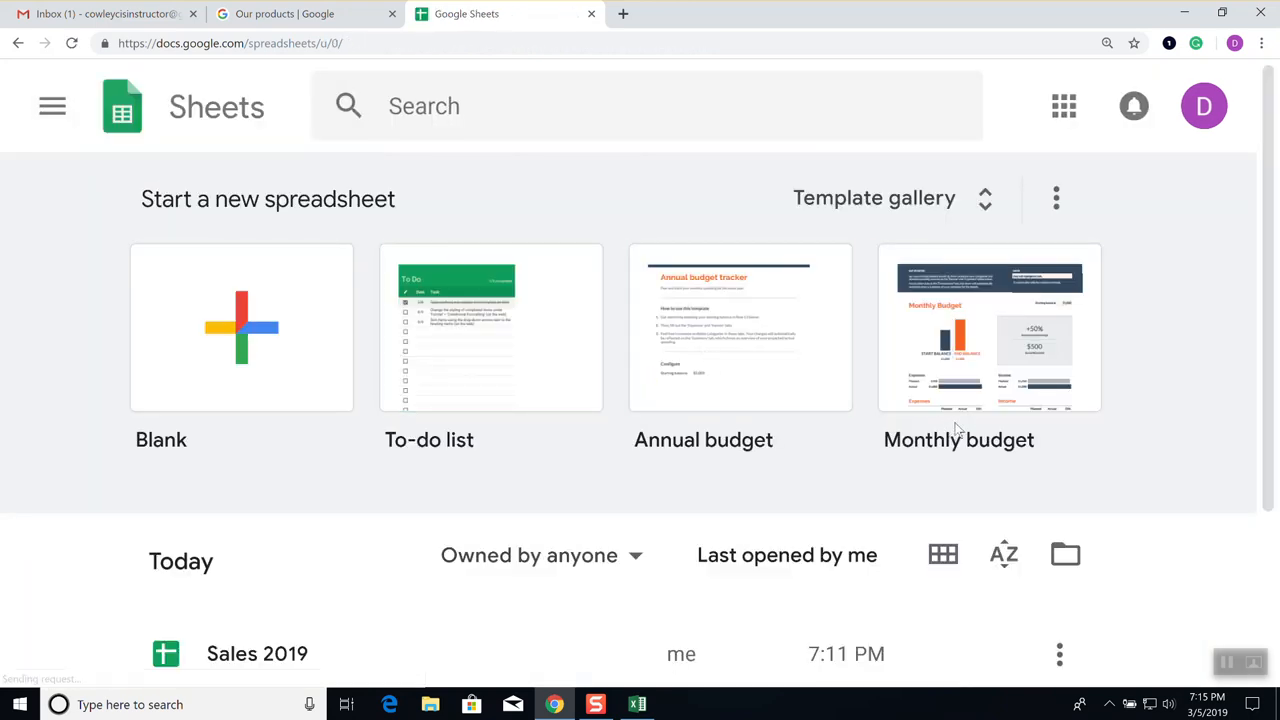
click(1063, 106)
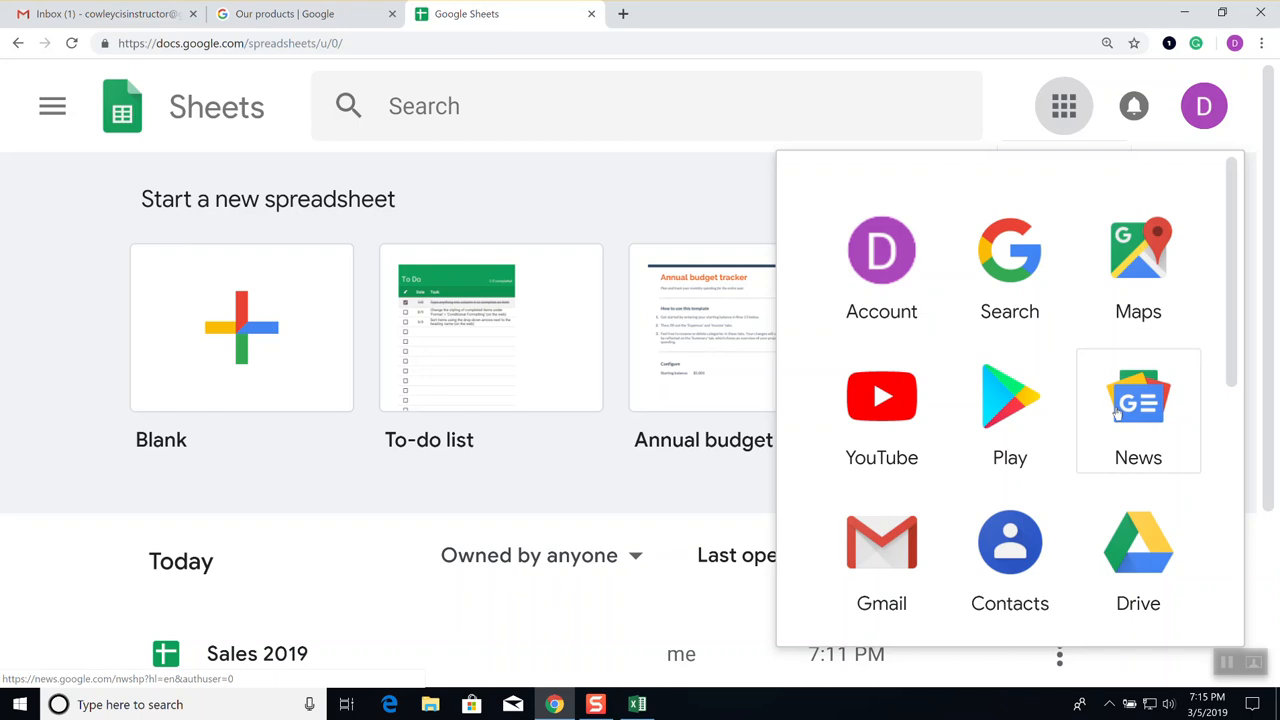
scroll(1114, 414, down, 2)
scroll(1117, 413, down, 5)
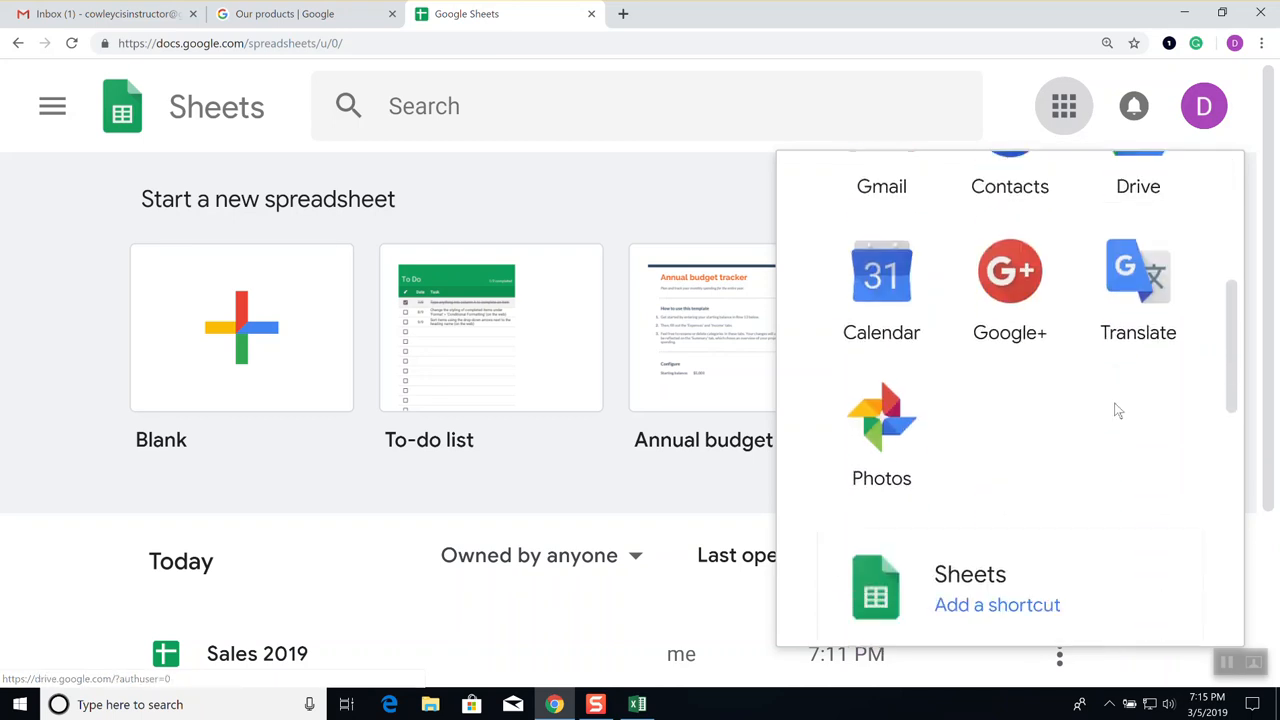
scroll(1105, 404, down, 3)
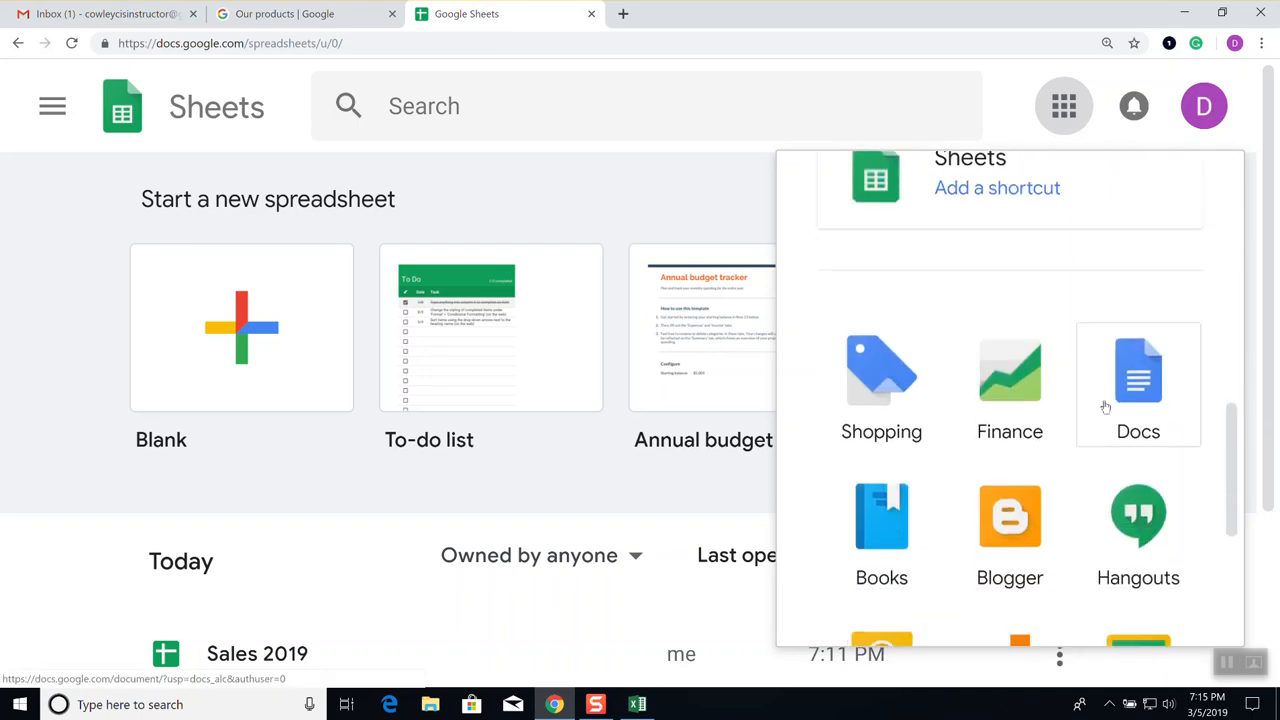
scroll(1106, 408, up, 2)
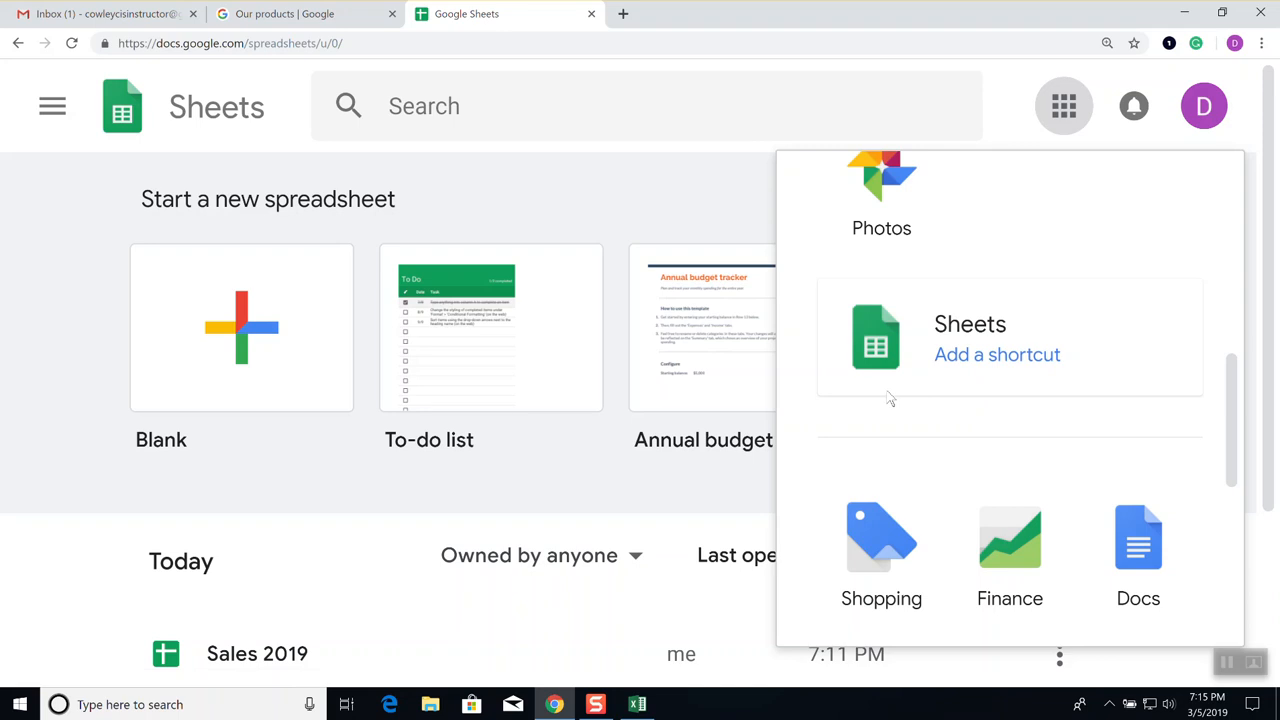
Add a Sheets shortcut to the Google apps list and scroll through the apps panel
click(986, 356)
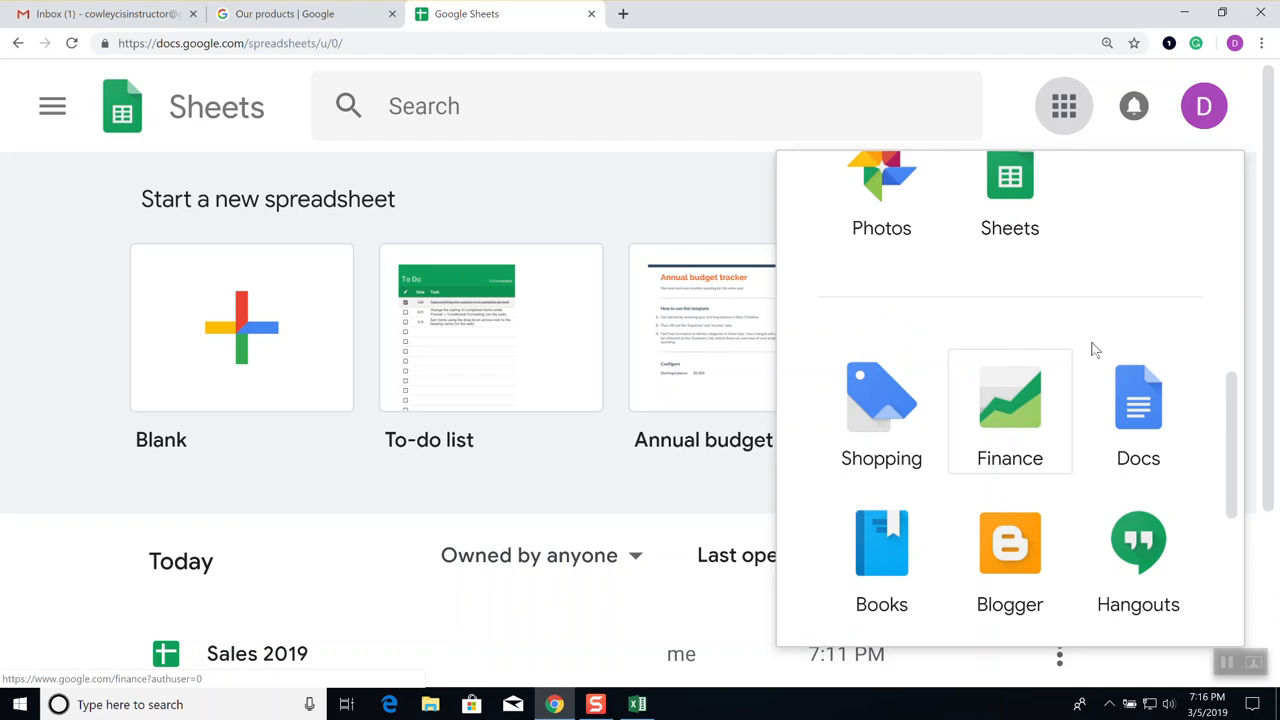
scroll(1054, 309, up, 2)
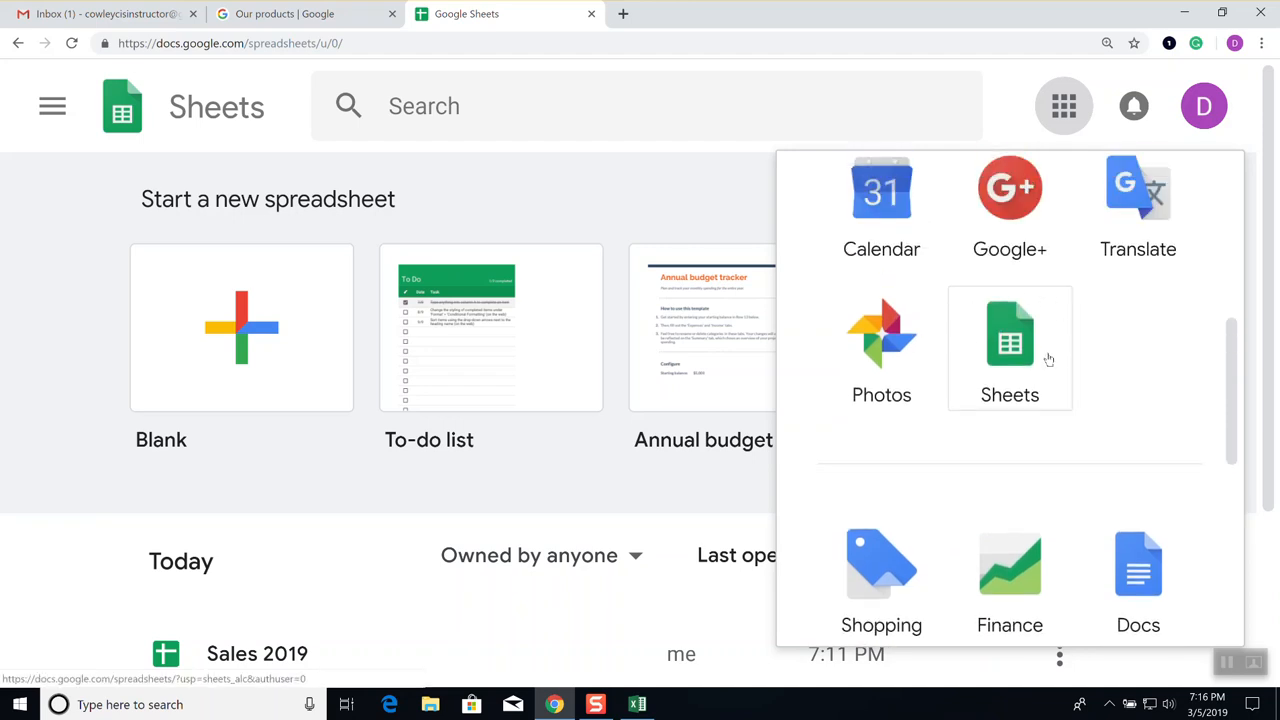
scroll(1131, 474, down, 2)
scroll(1131, 470, down, 3)
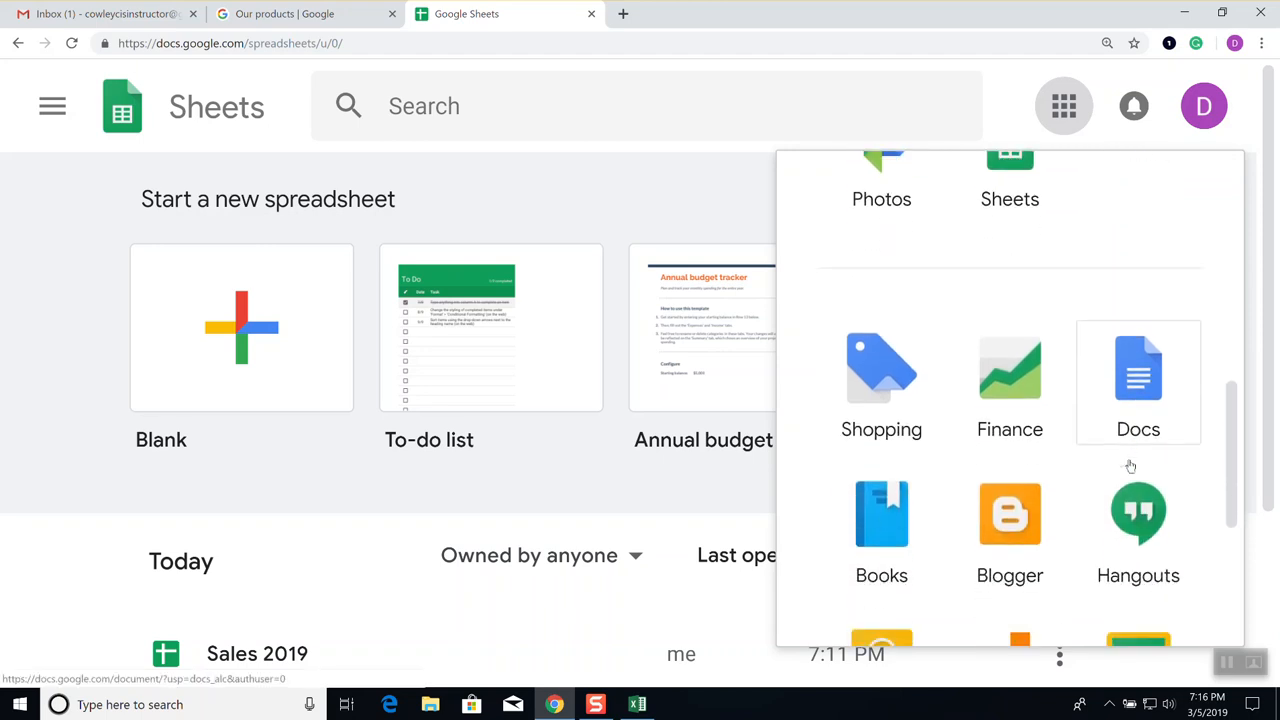
scroll(1130, 462, down, 1)
scroll(1128, 463, up, 2)
scroll(1128, 465, up, 7)
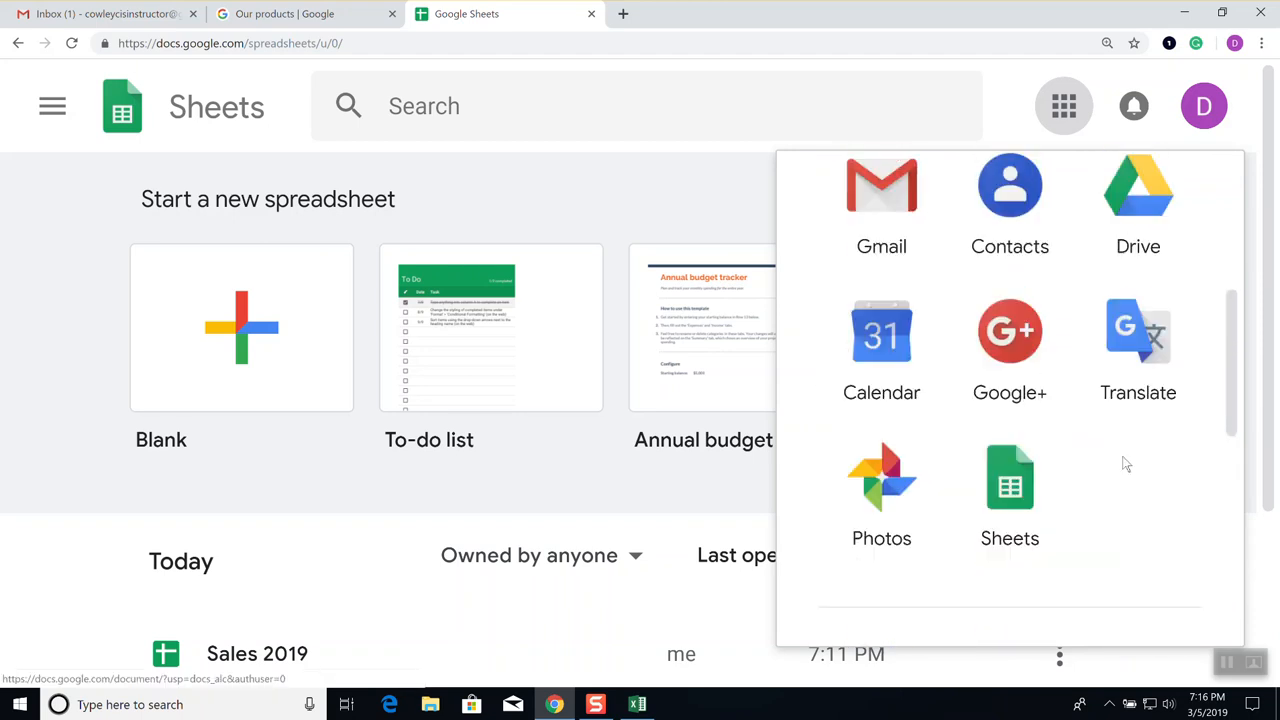
scroll(1124, 462, up, 2)
scroll(1123, 450, up, 1)
scroll(1121, 420, down, 2)
scroll(1121, 418, down, 10)
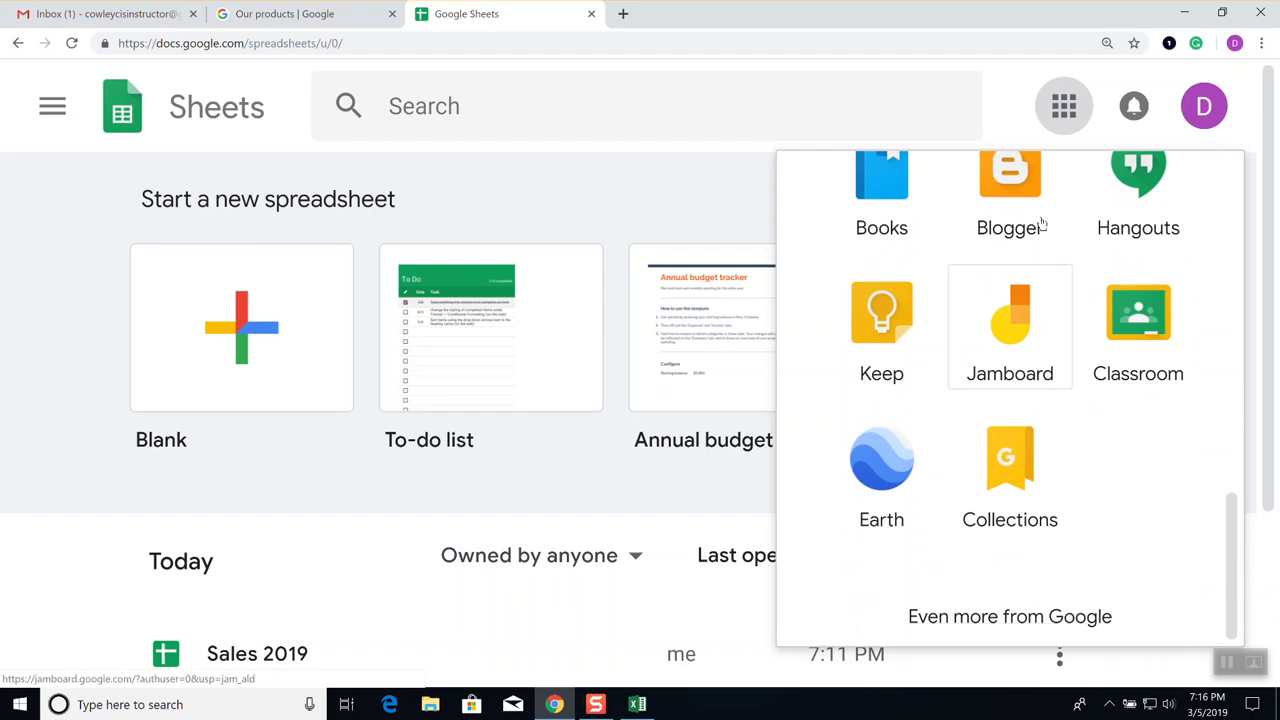
Go from 'Even more from Google' to Our products, then All products, and open Forms
click(1018, 618)
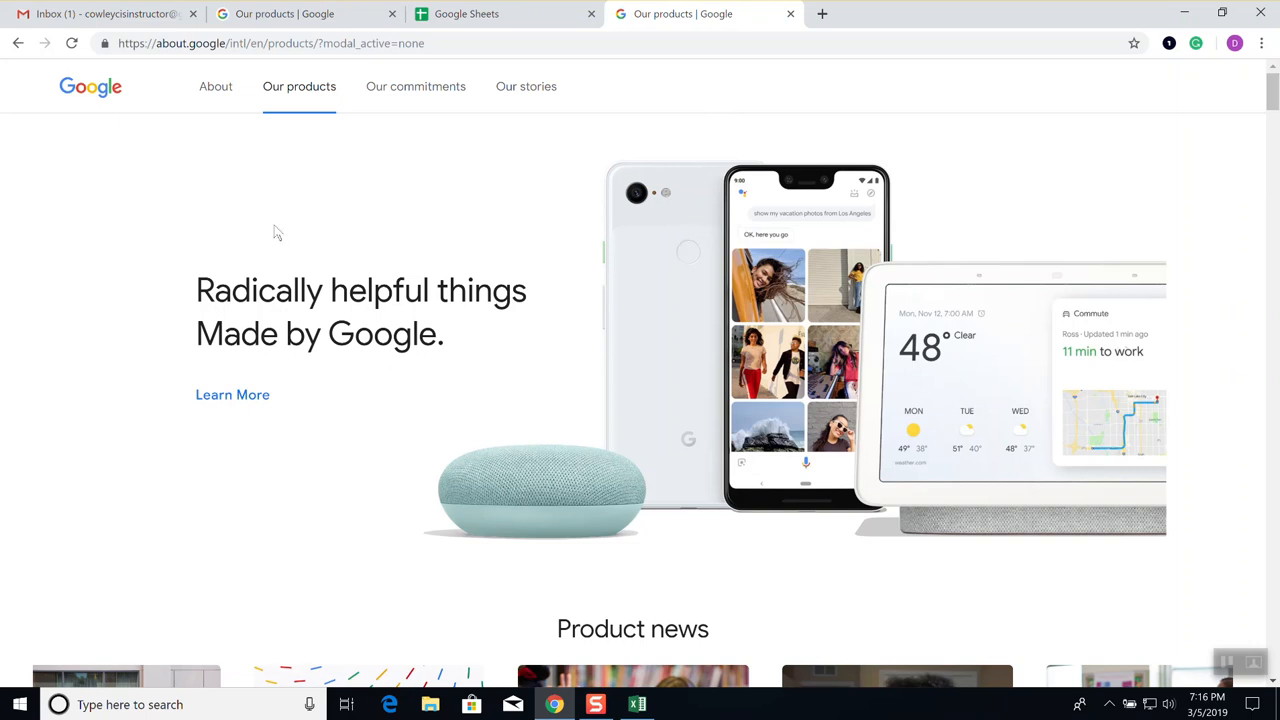
click(311, 90)
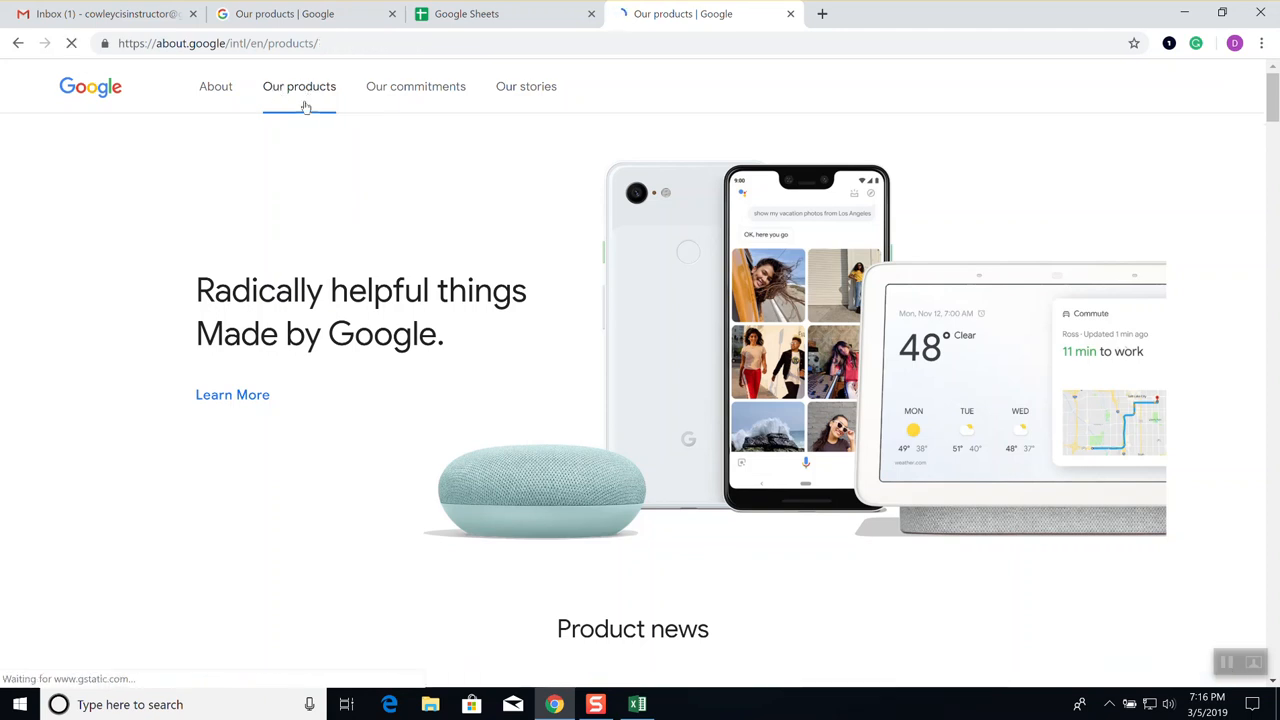
scroll(390, 281, down, 1)
scroll(389, 281, down, 2)
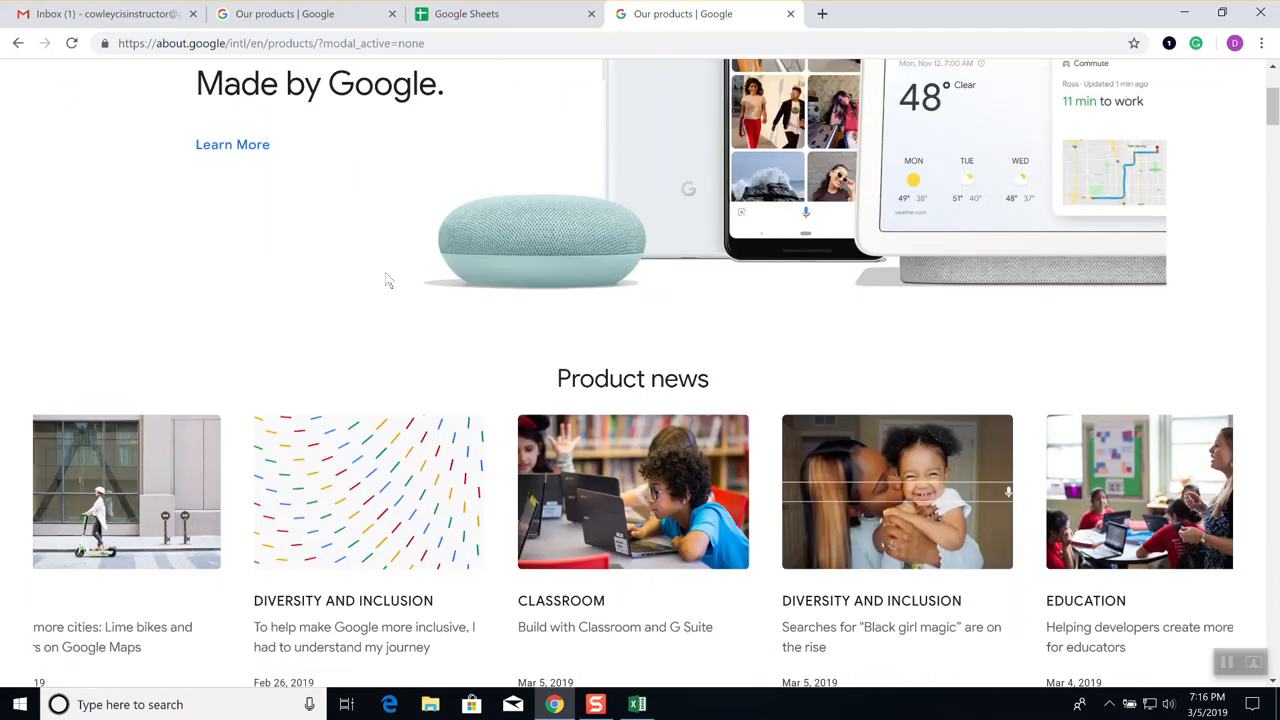
scroll(392, 288, down, 5)
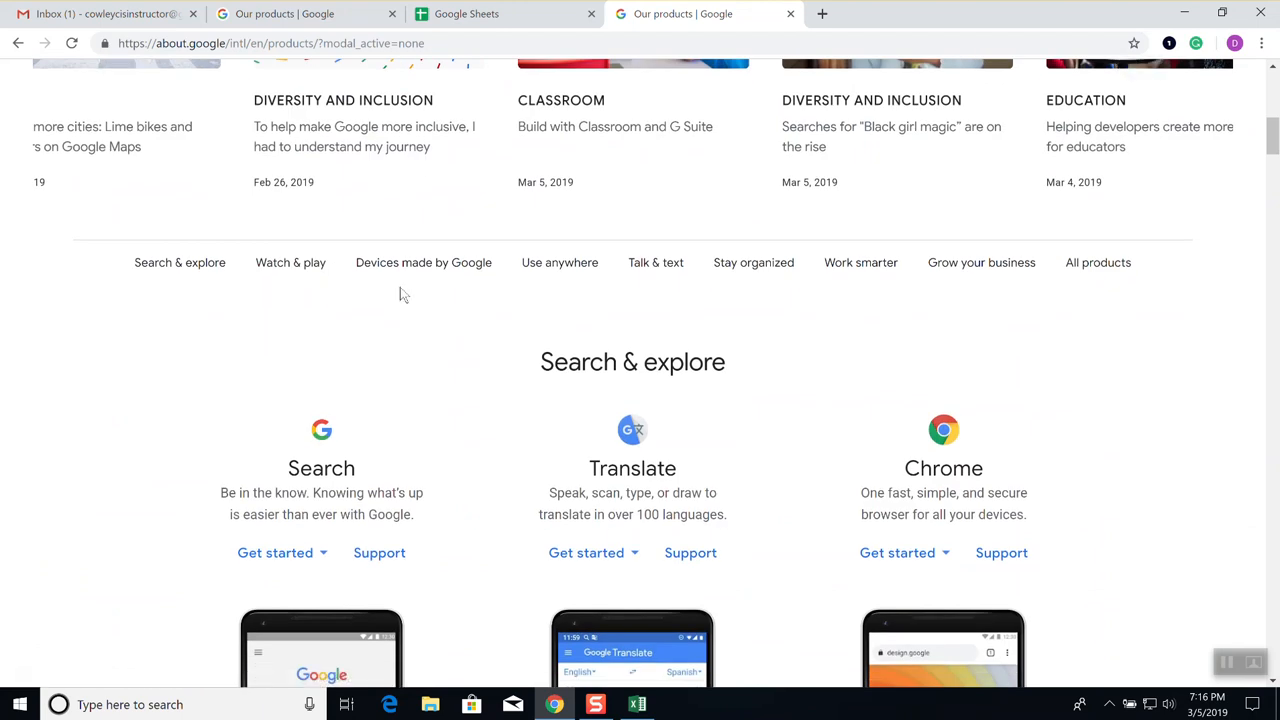
click(1108, 263)
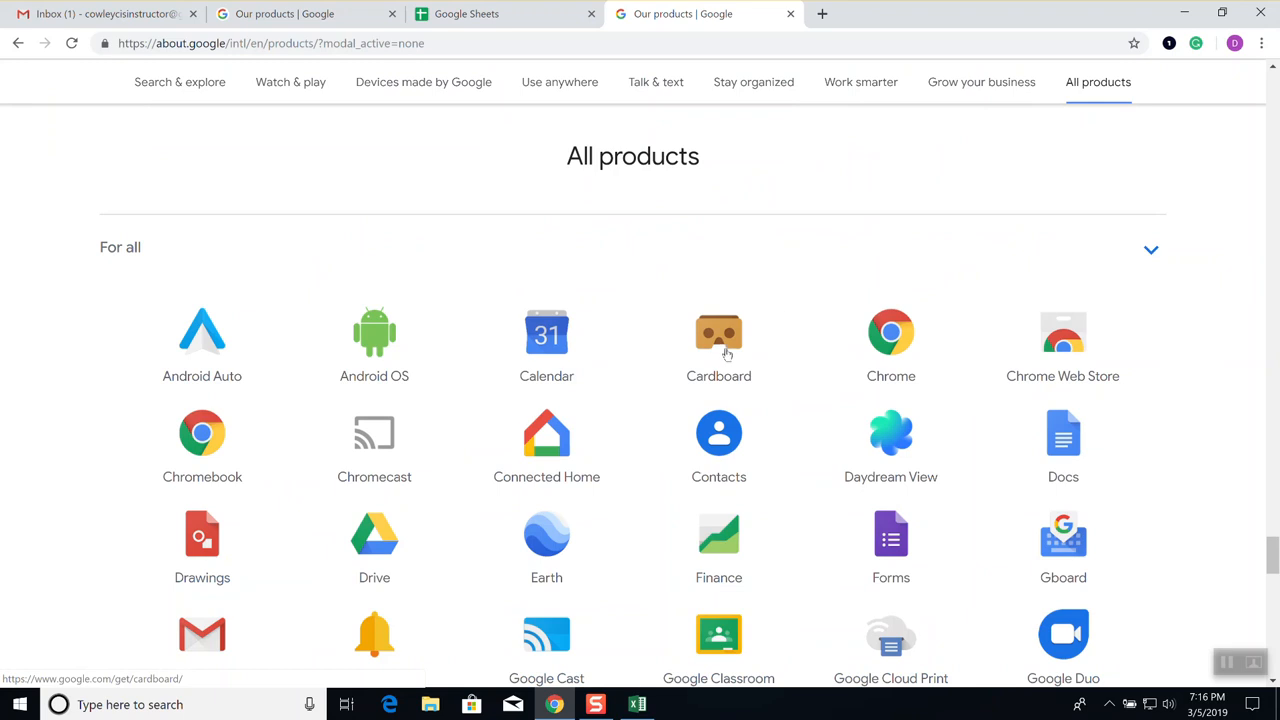
scroll(728, 352, down, 1)
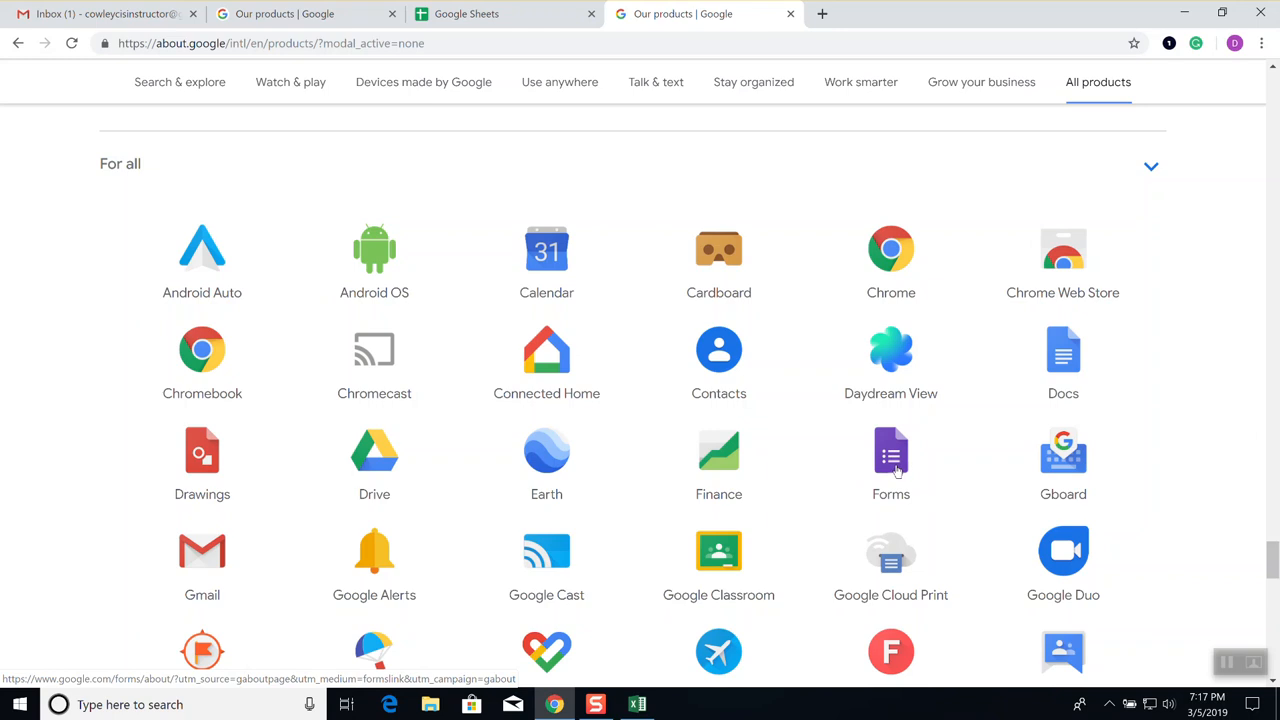
click(893, 462)
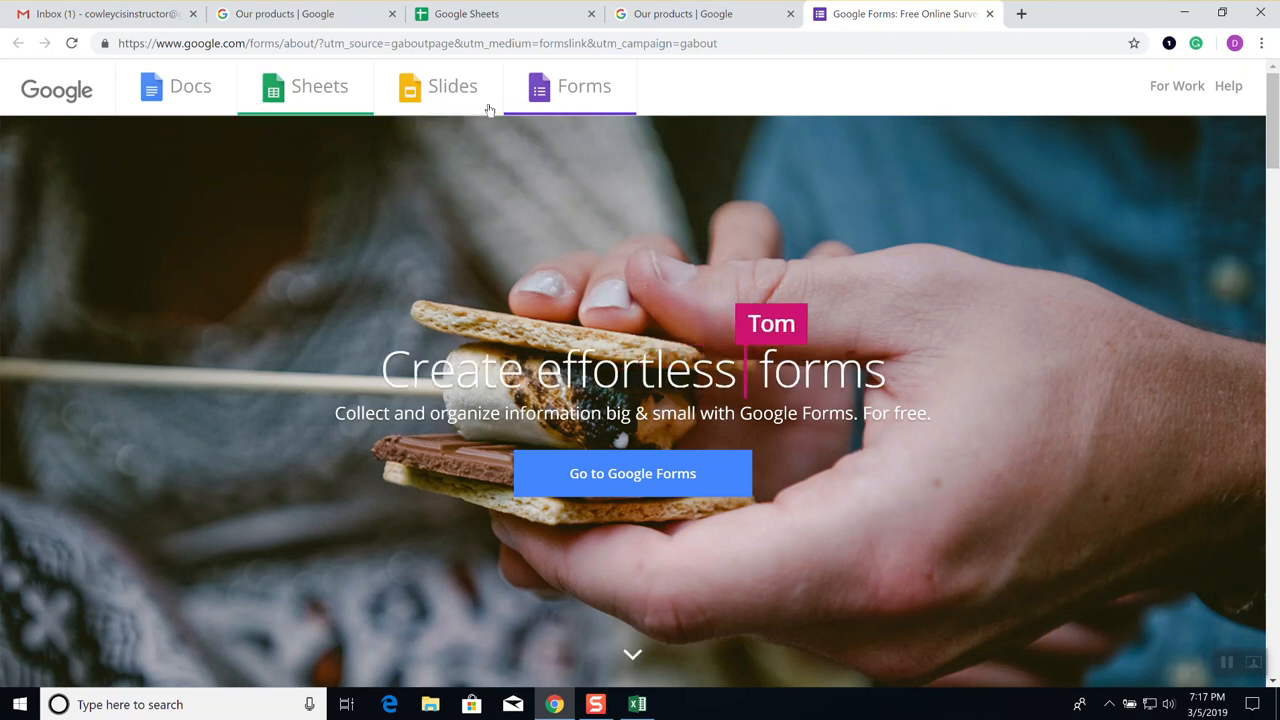
Go to Google Forms and start a new Blank form
click(641, 478)
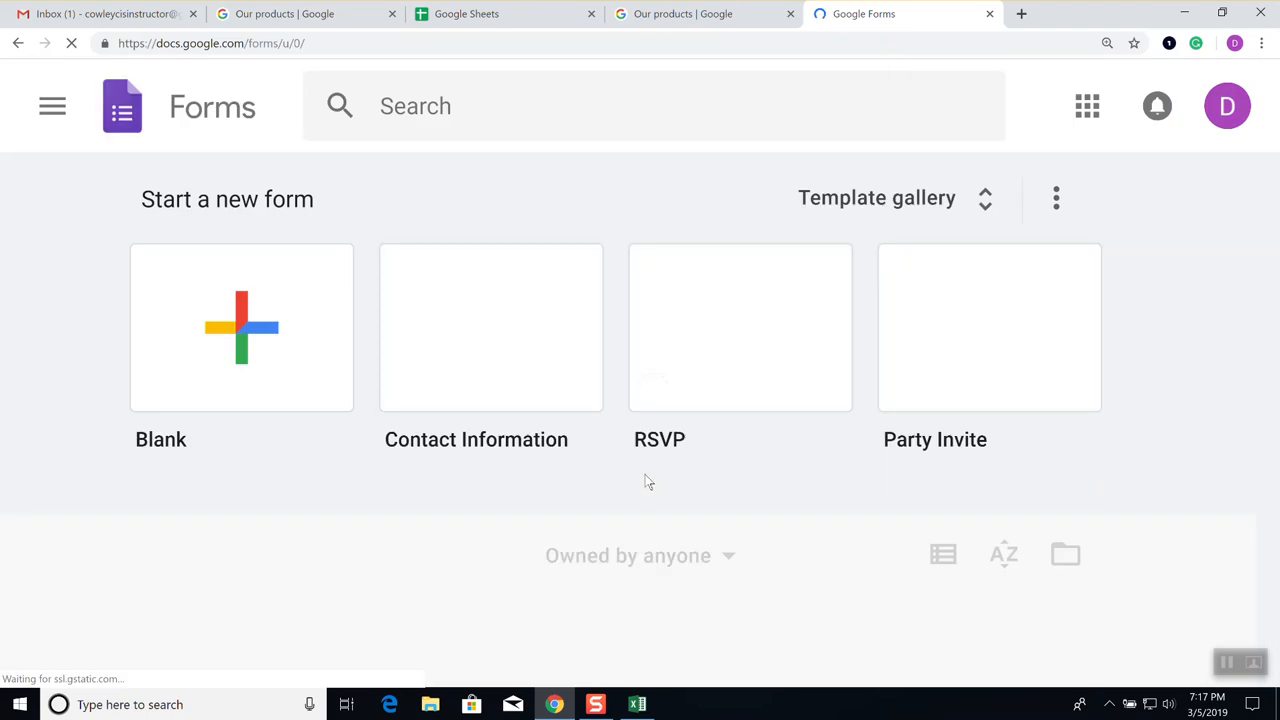
scroll(645, 480, down, 1)
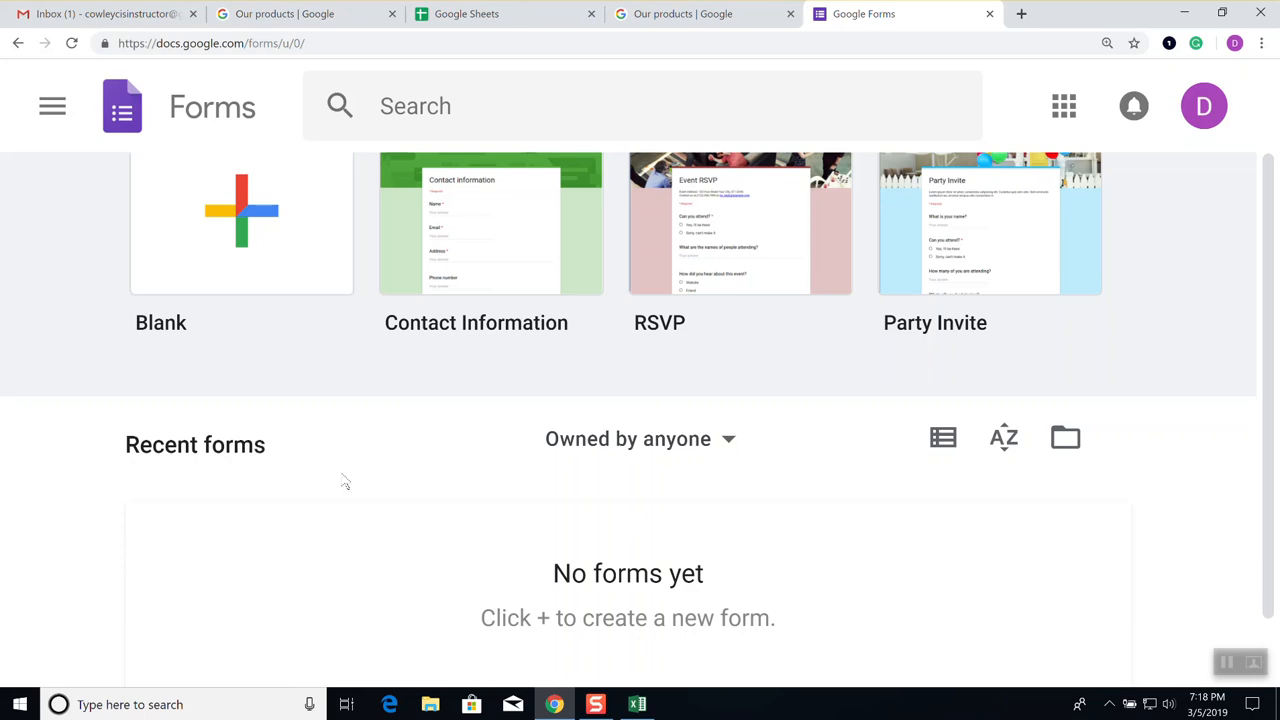
scroll(345, 483, up, 2)
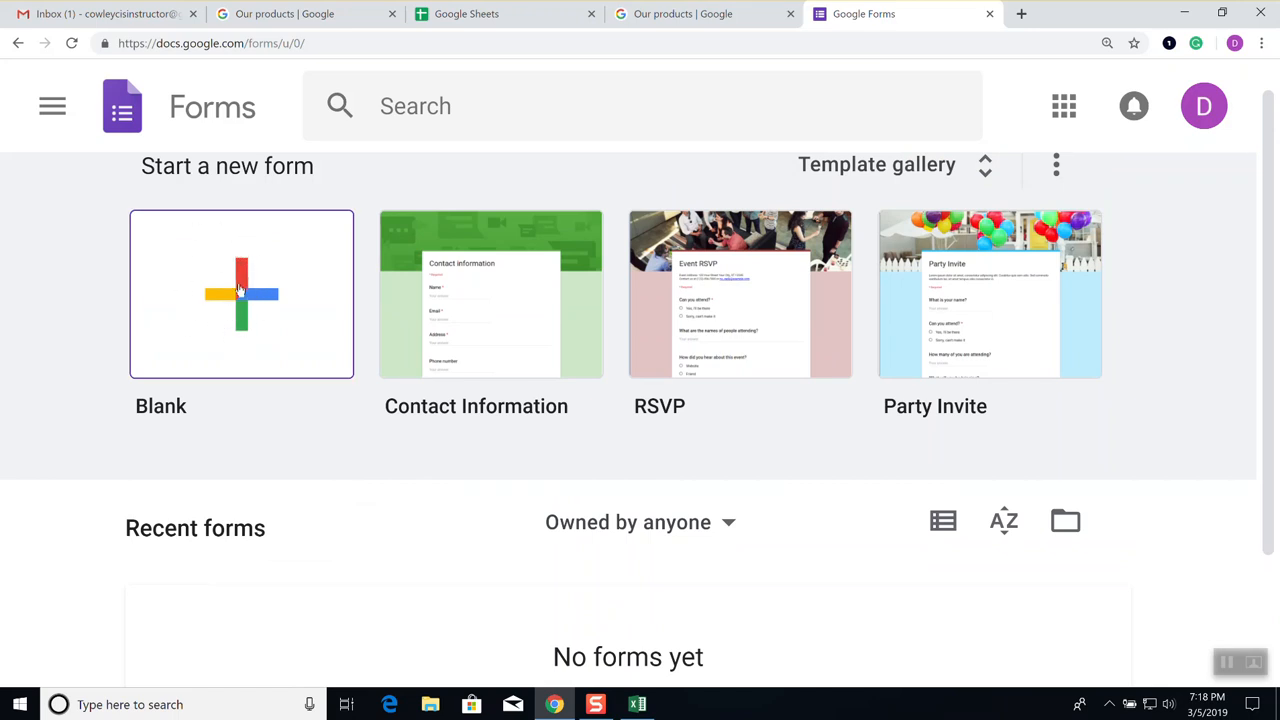
click(240, 292)
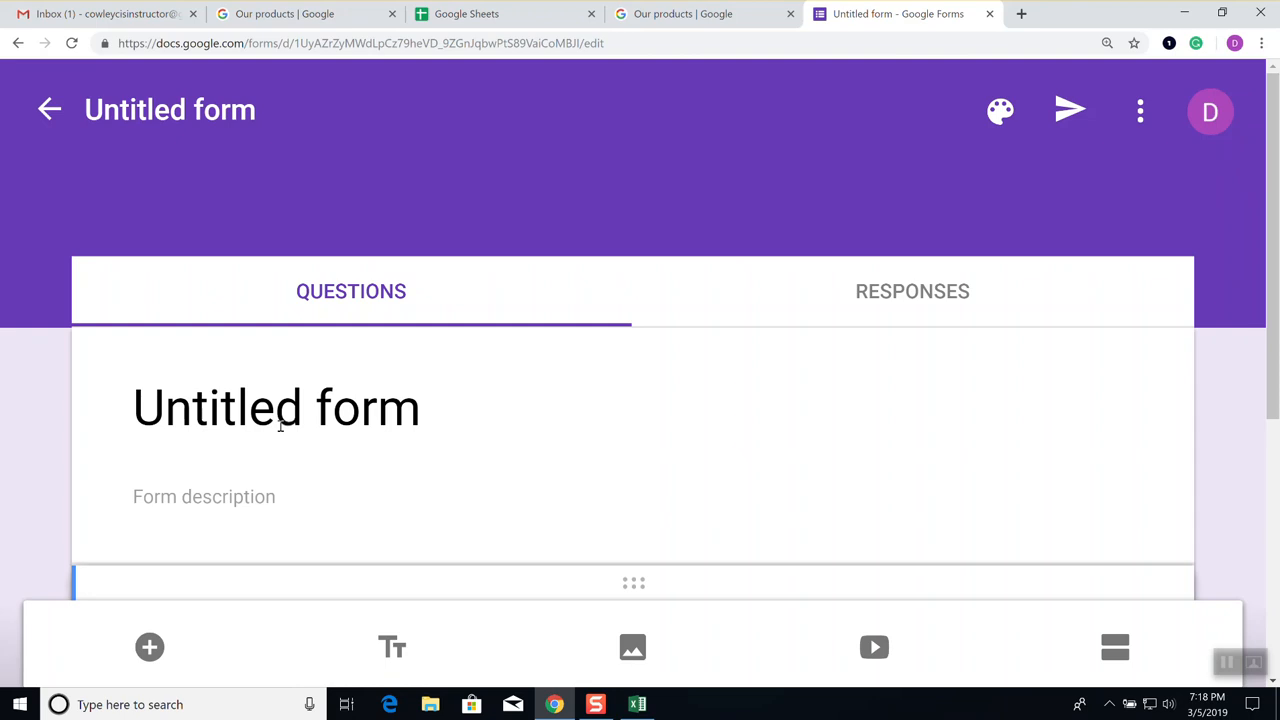
Replace the 'Untitled form' title with 'Information Gathering'
click(252, 403)
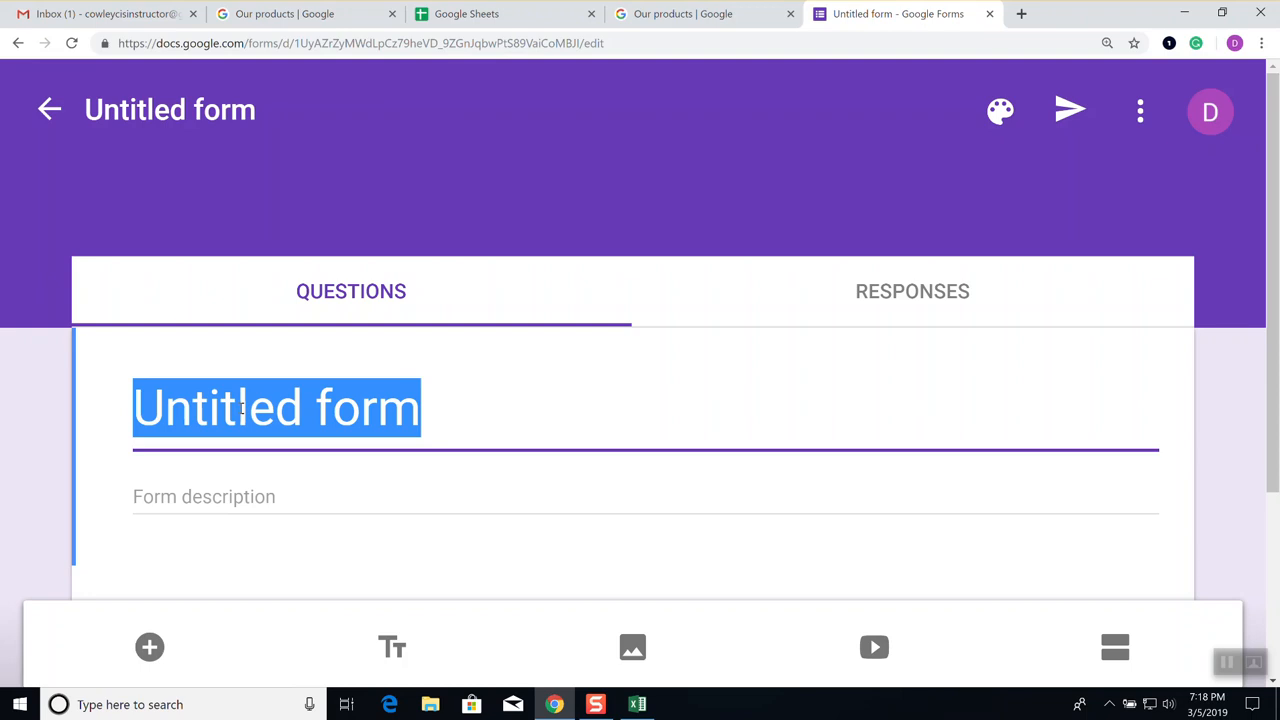
text(In)
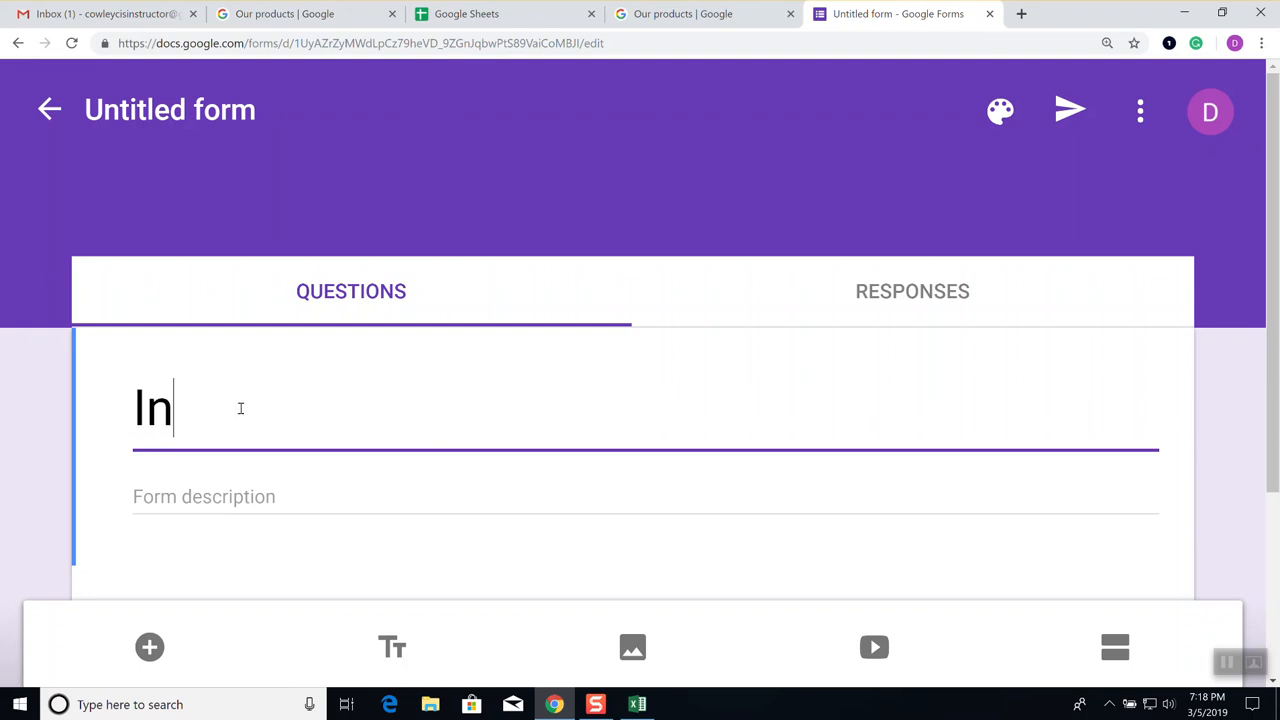
text(formation Gathering)
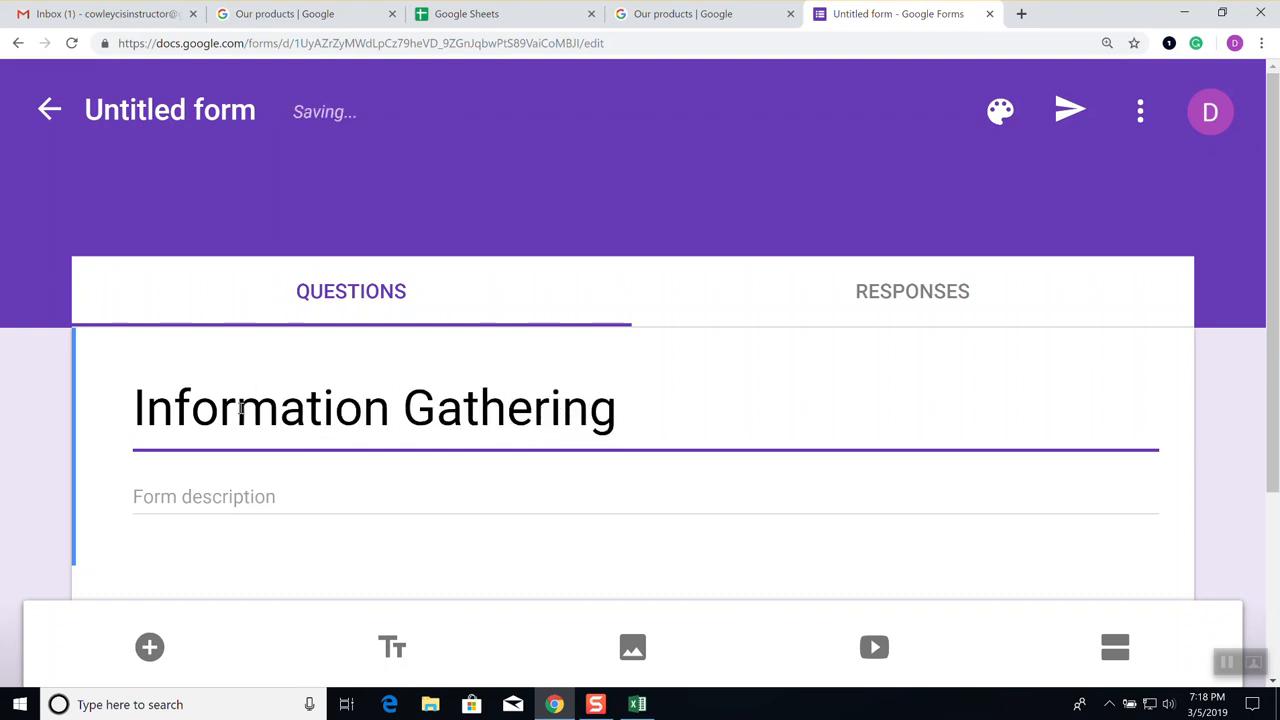
scroll(671, 430, down, 1)
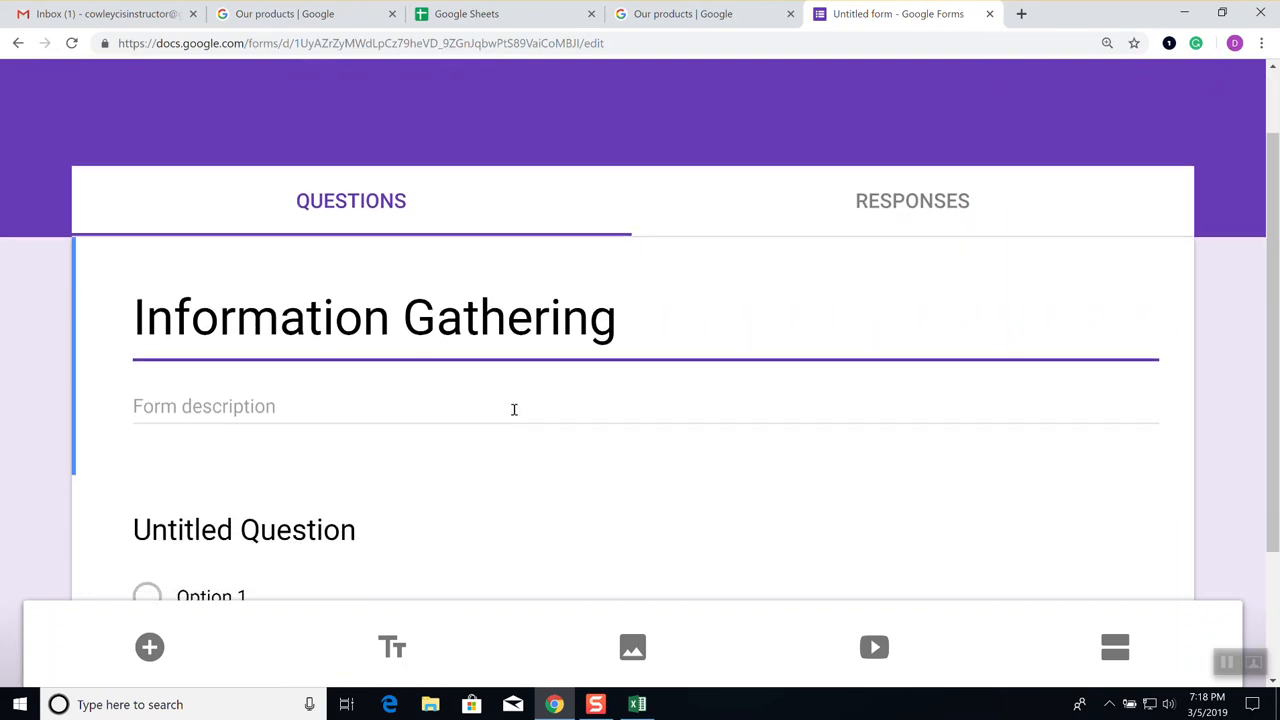
scroll(513, 408, down, 1)
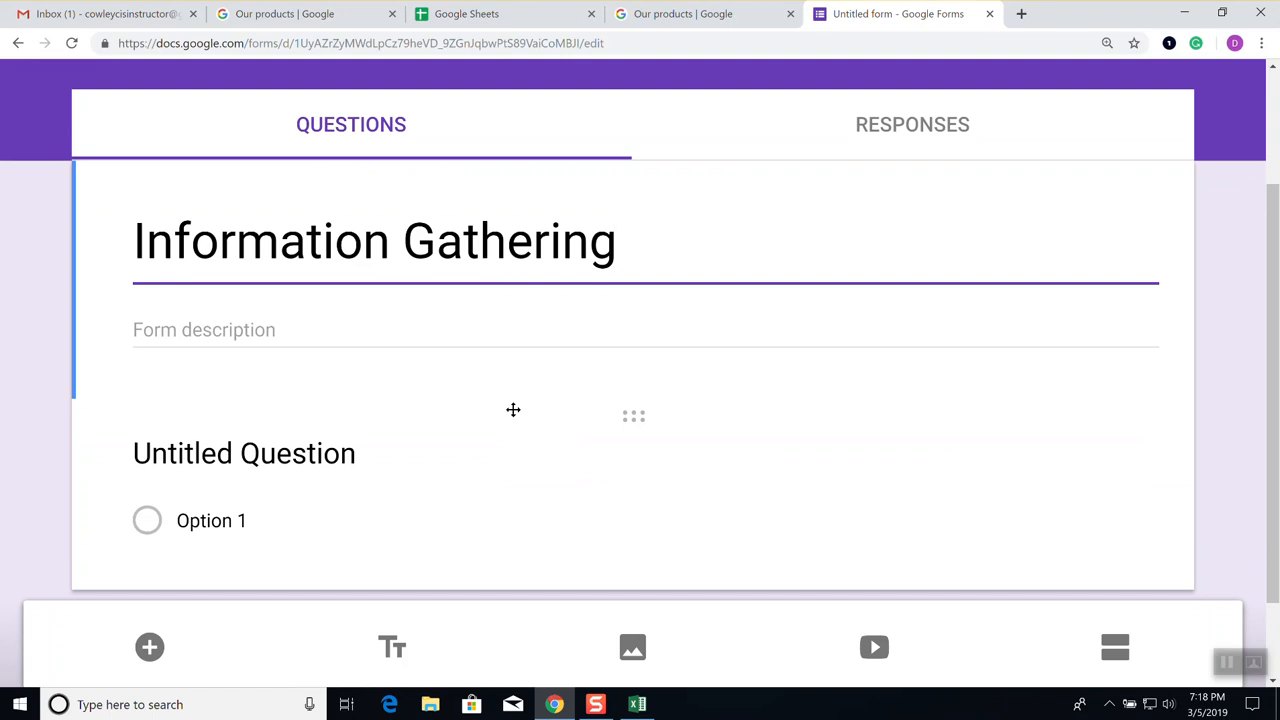
scroll(517, 420, down, 1)
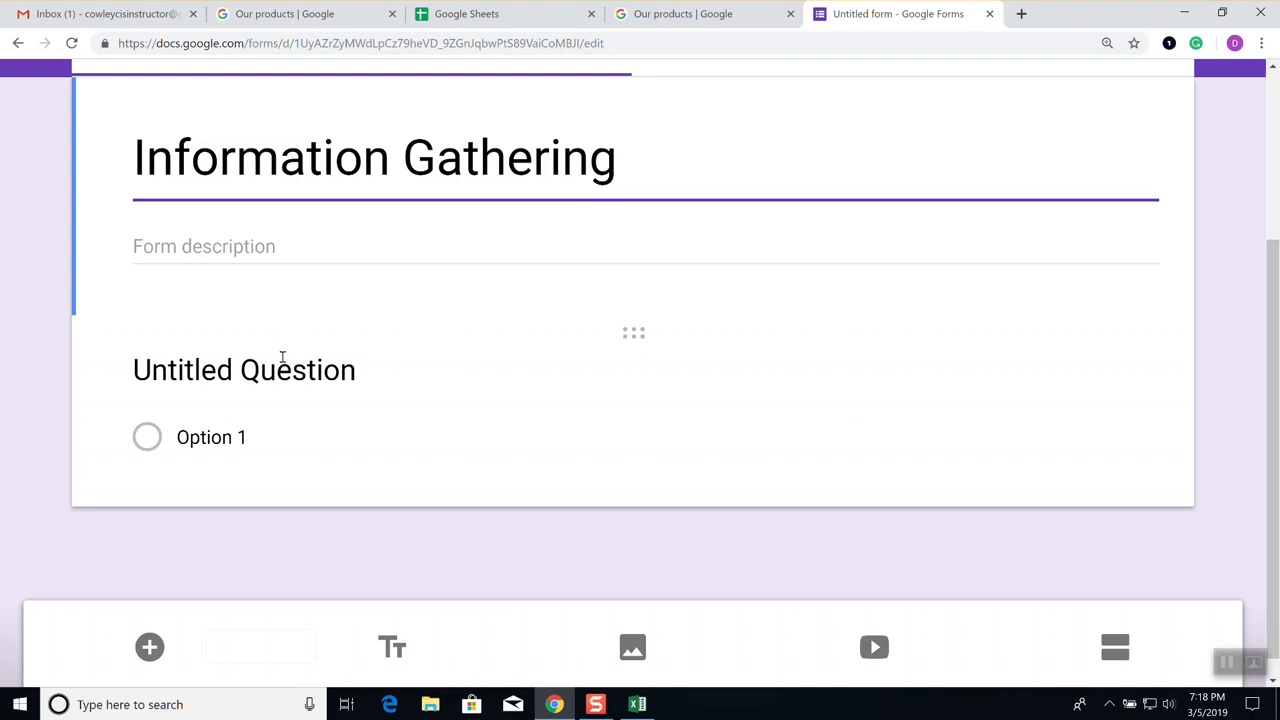
Title the first short-answer question 'What is Your Name?', leaving it not required
click(287, 371)
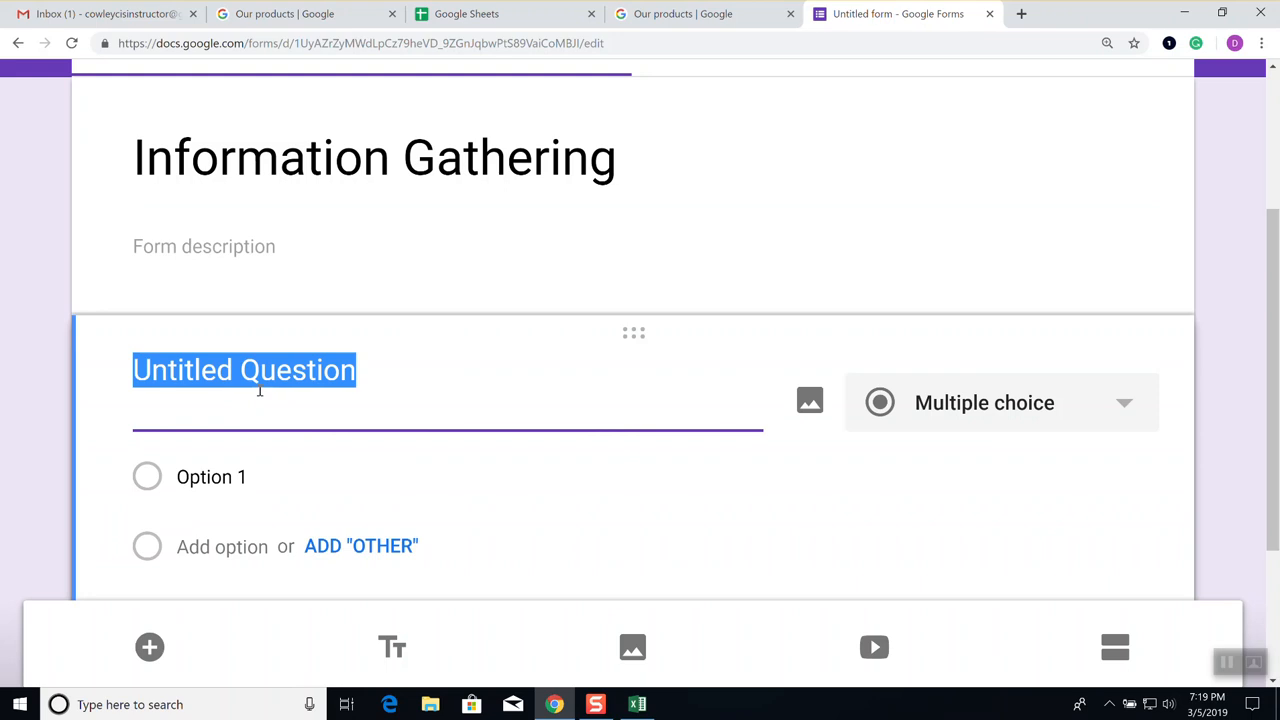
text(What)
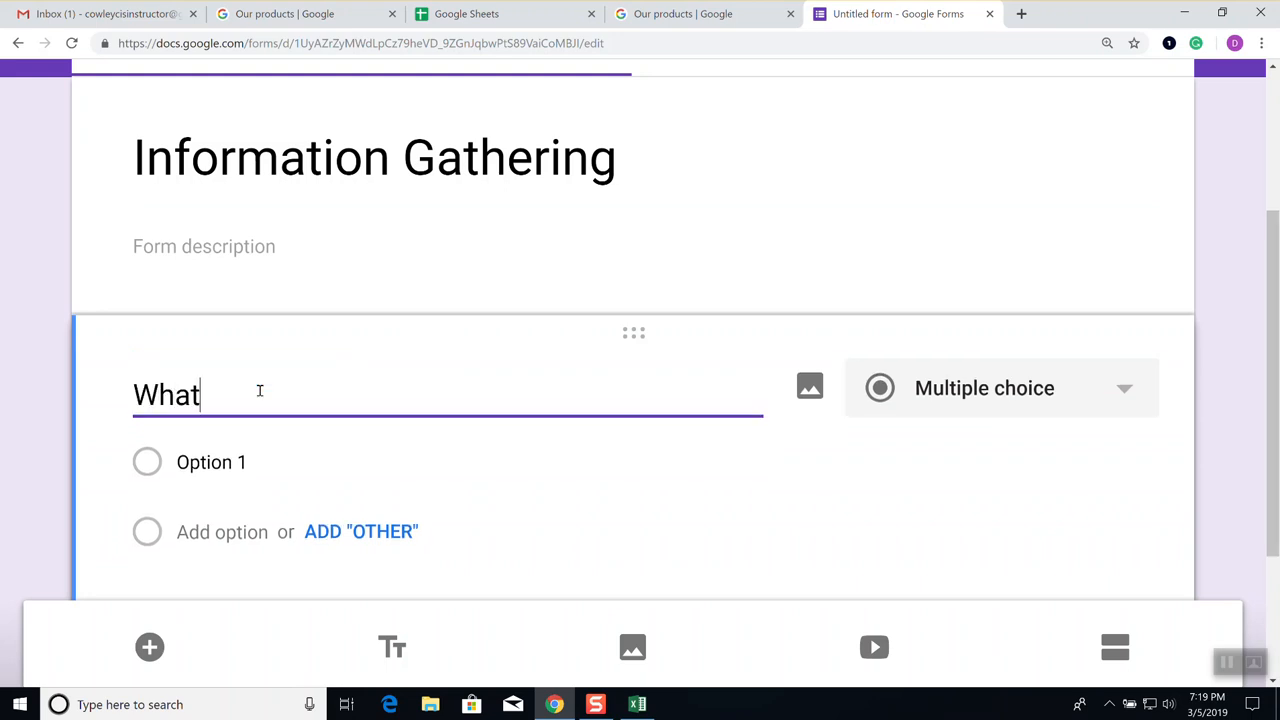
text( is Your Name?)
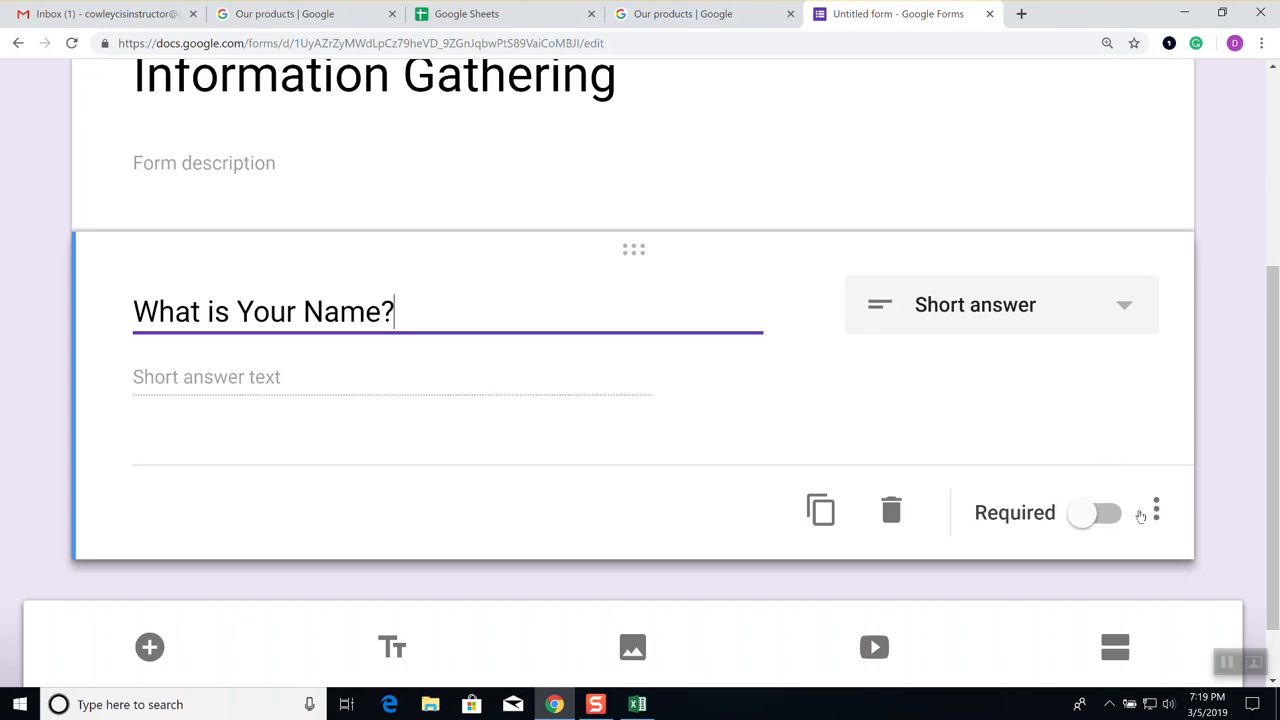
click(1156, 512)
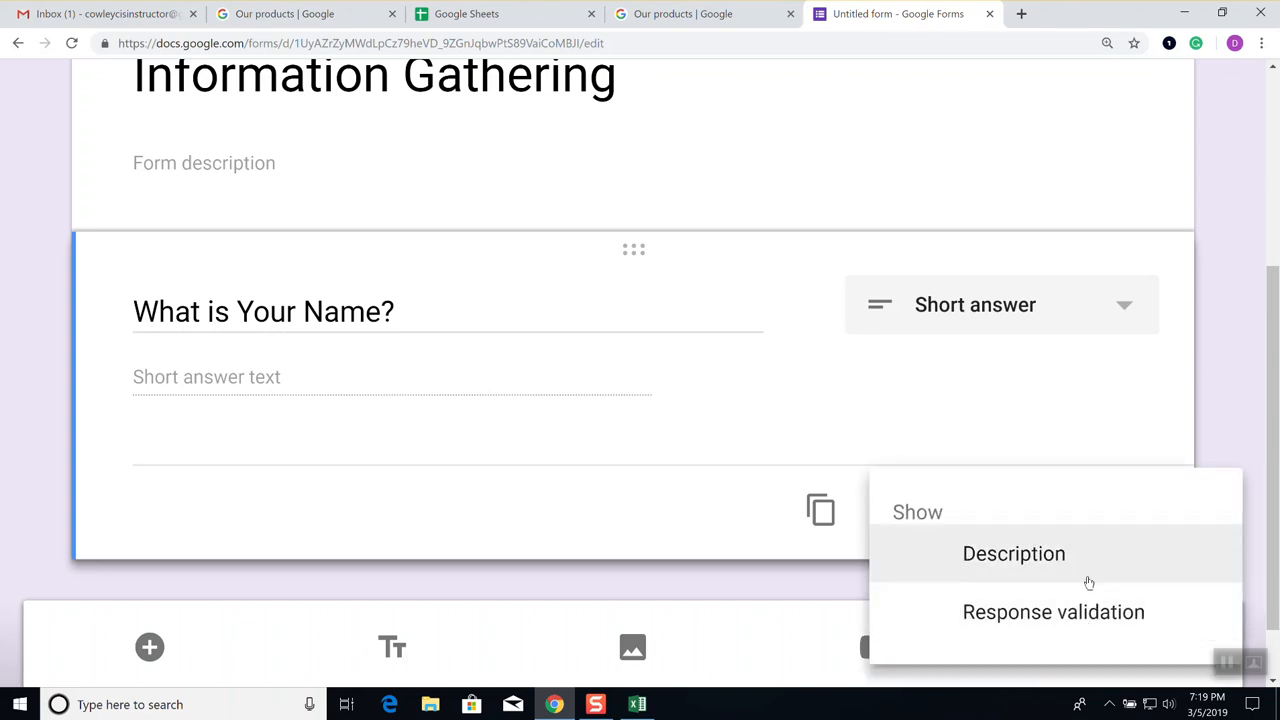
click(622, 429)
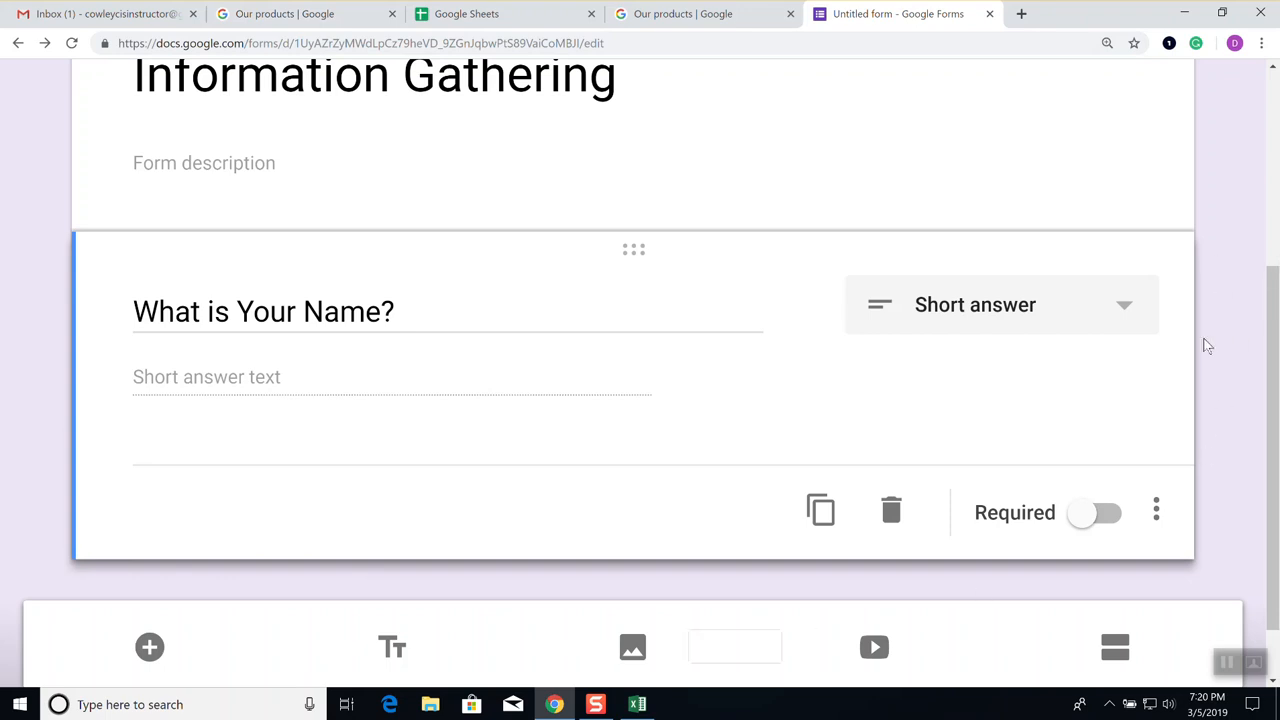
Add a second question 'What is your favorite TV Show' and make it Multiple choice
click(150, 648)
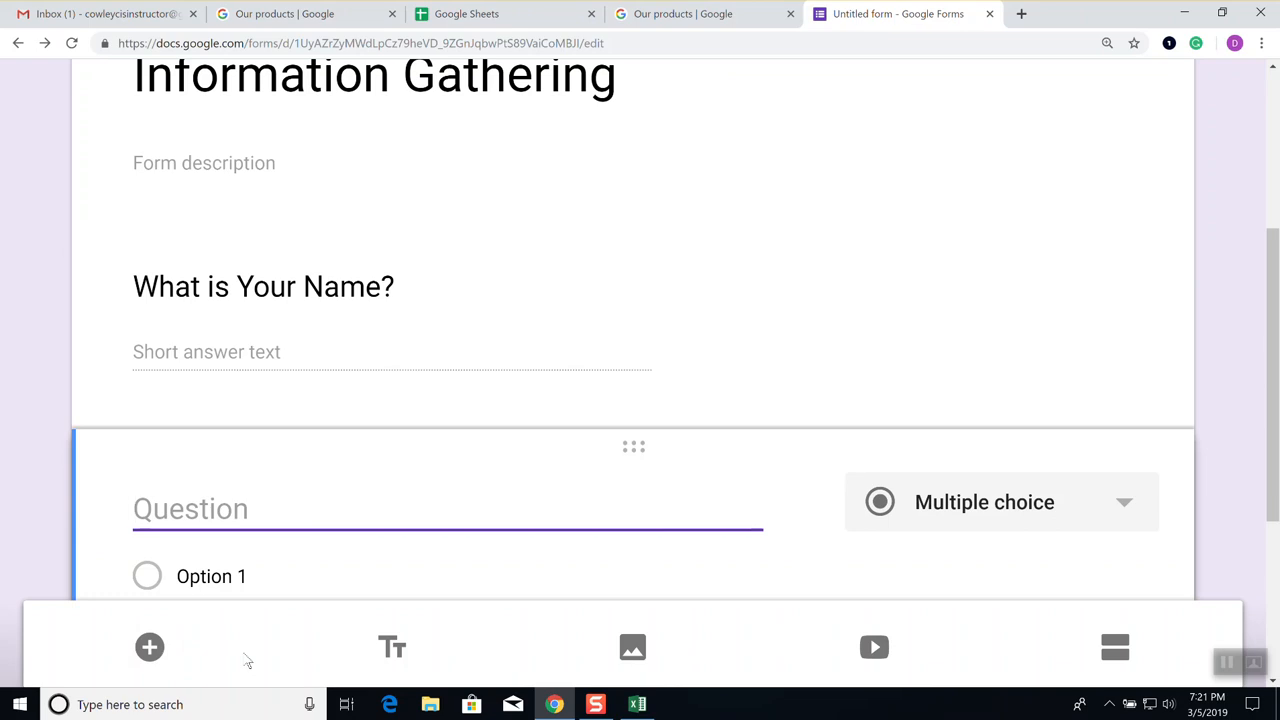
text(What is )
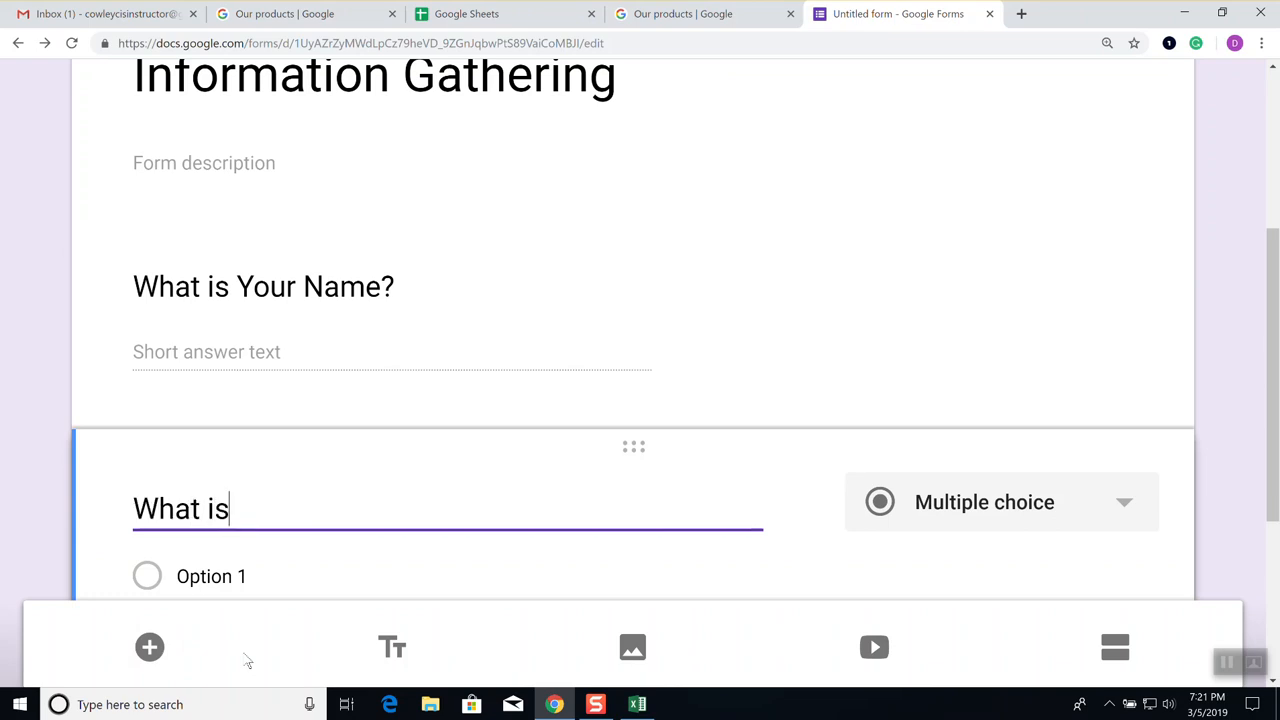
text(your v)
key(BackSpace)
text(f)
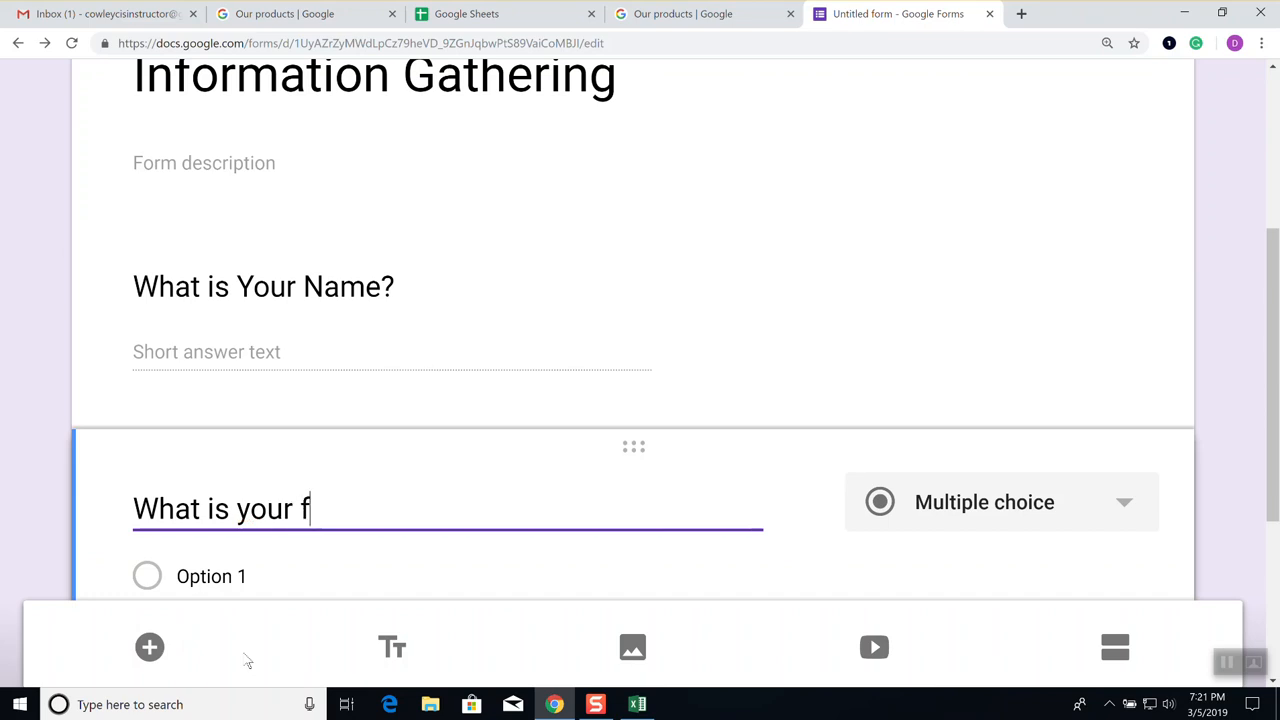
text(avorite )
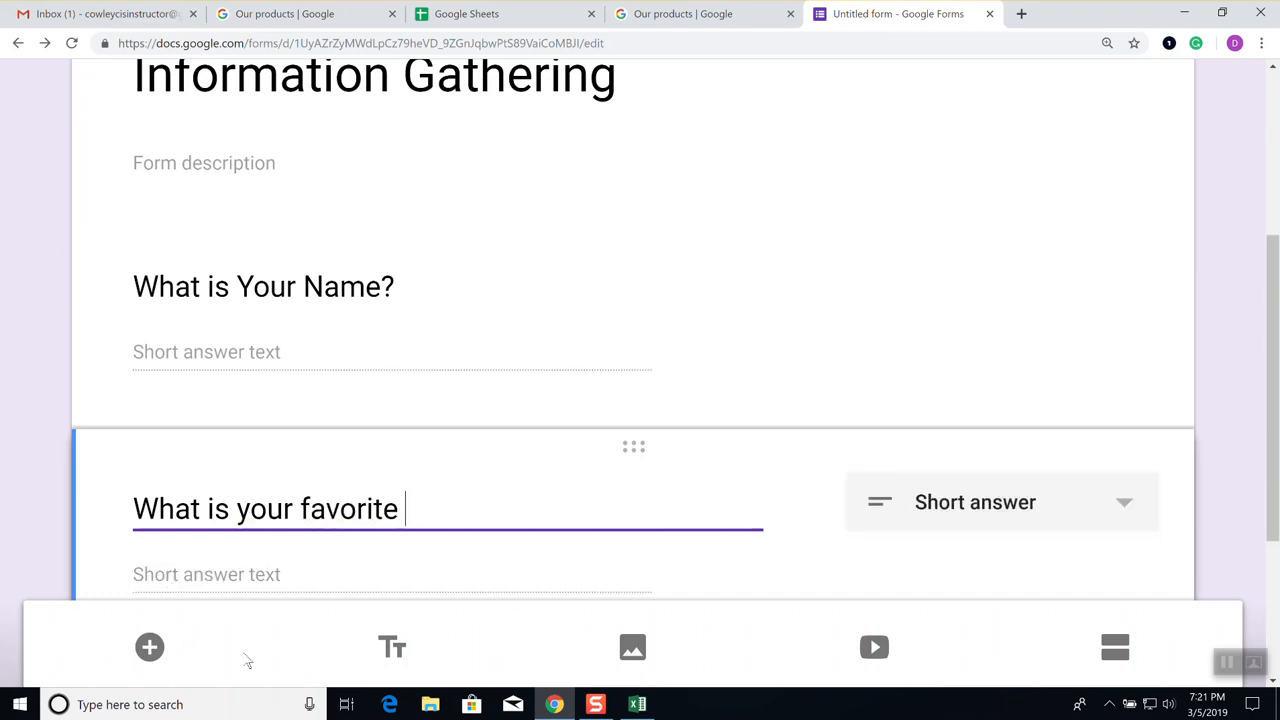
text(TV Show)
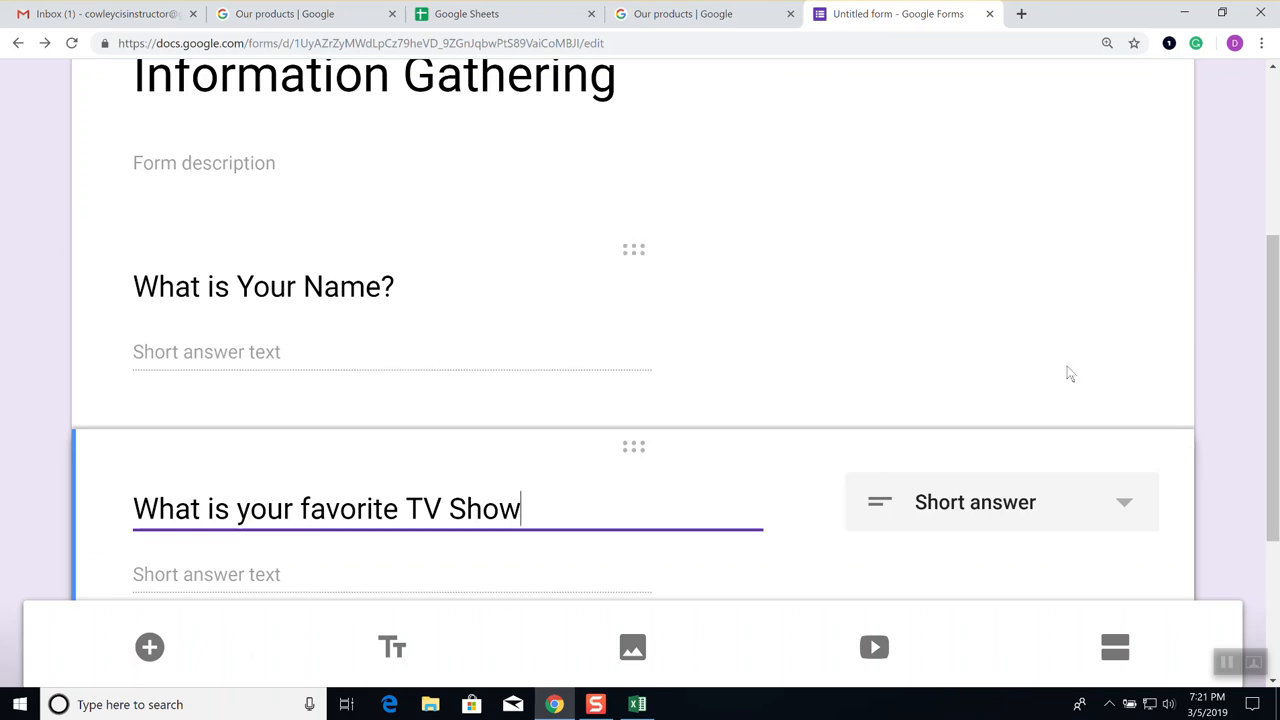
scroll(1097, 197, down, 1)
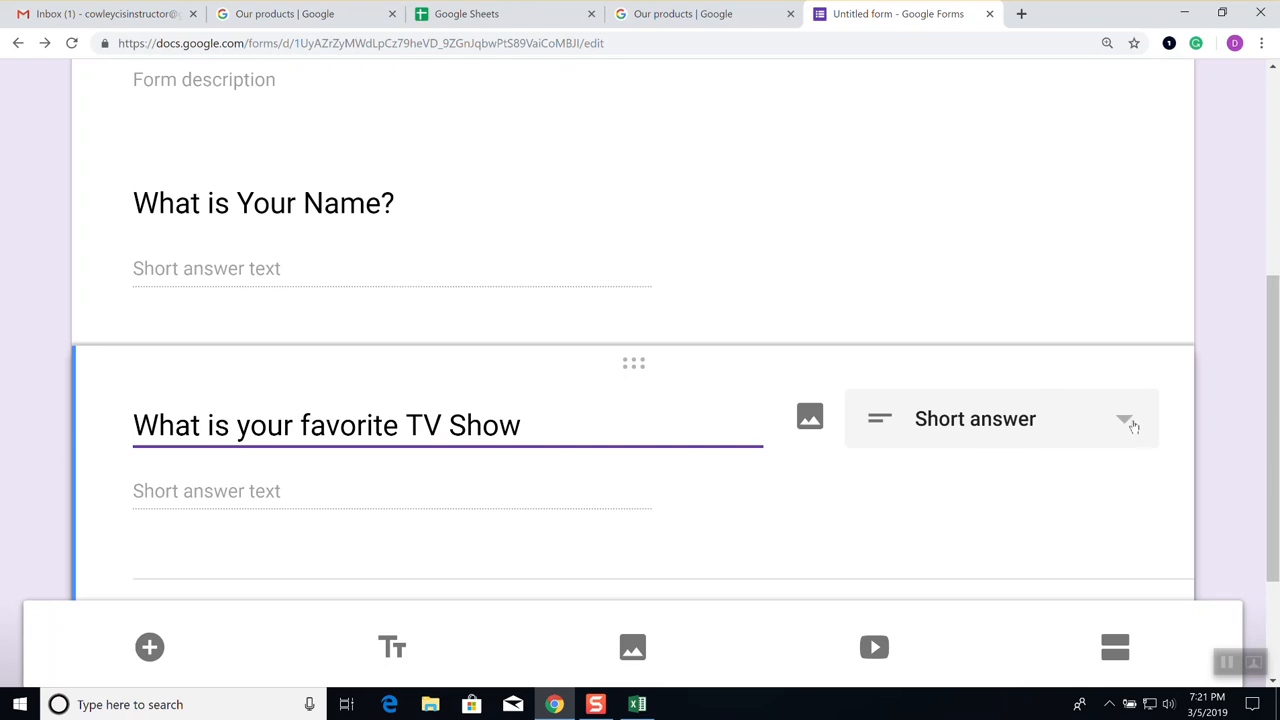
click(1131, 424)
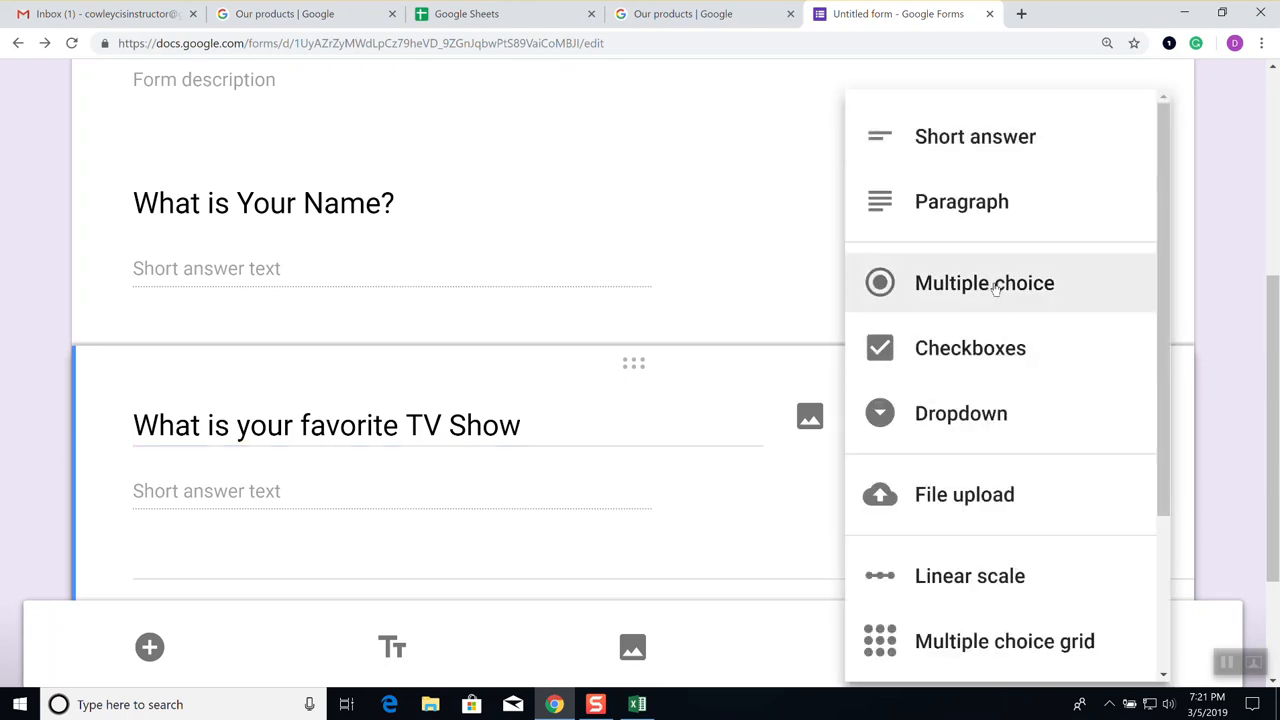
click(998, 285)
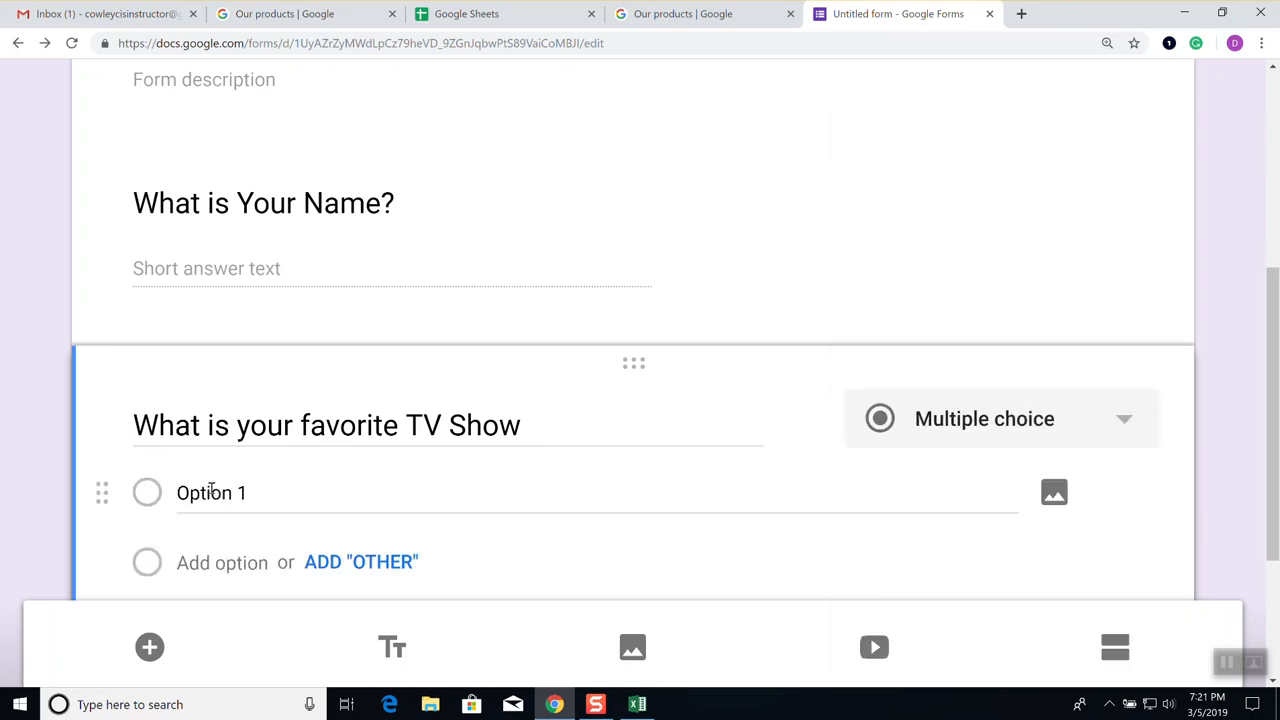
Make the first two TV show choices MASH and Law & Order
click(215, 491)
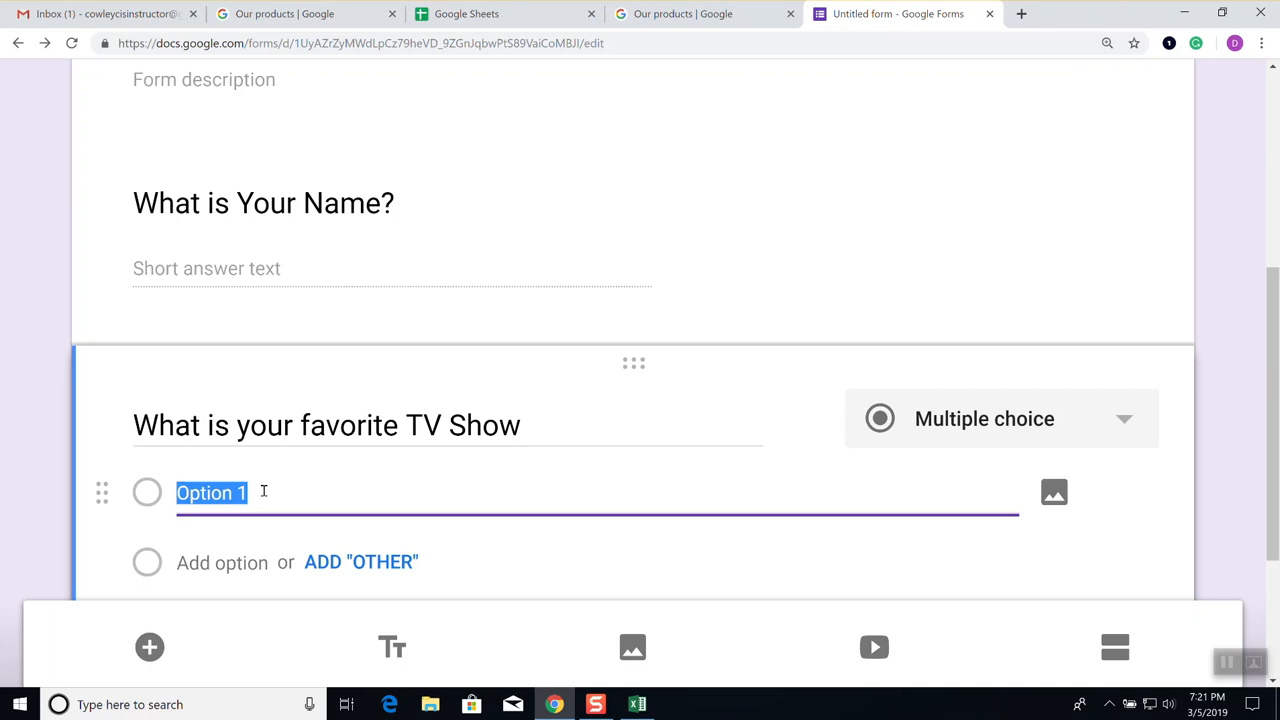
text(MASH)
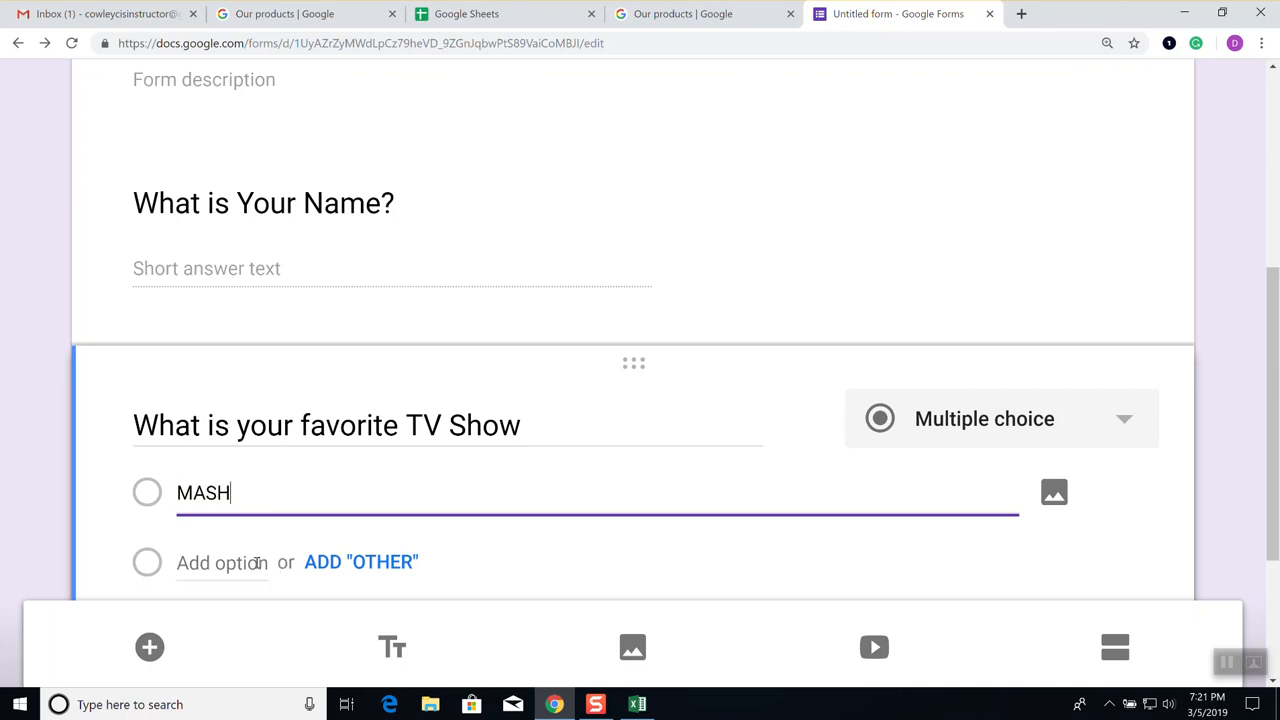
click(208, 563)
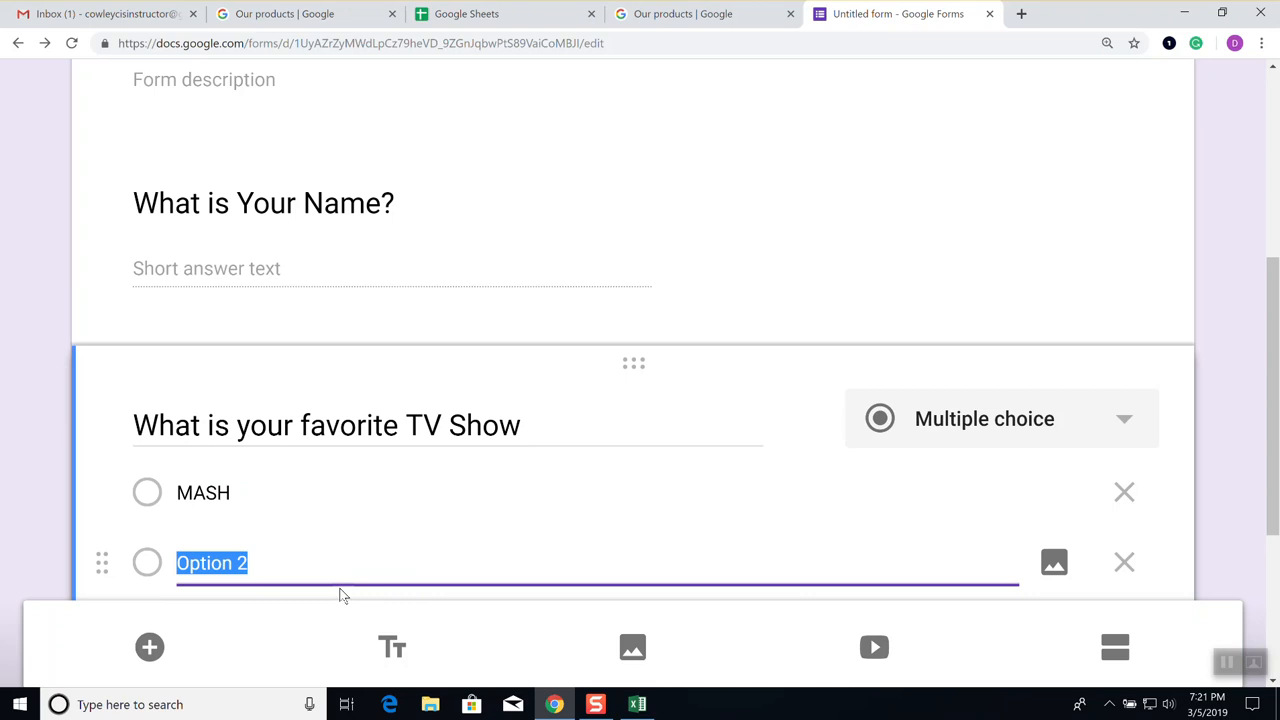
text(Lw)
key(BackSpace)
text(aw & Order)
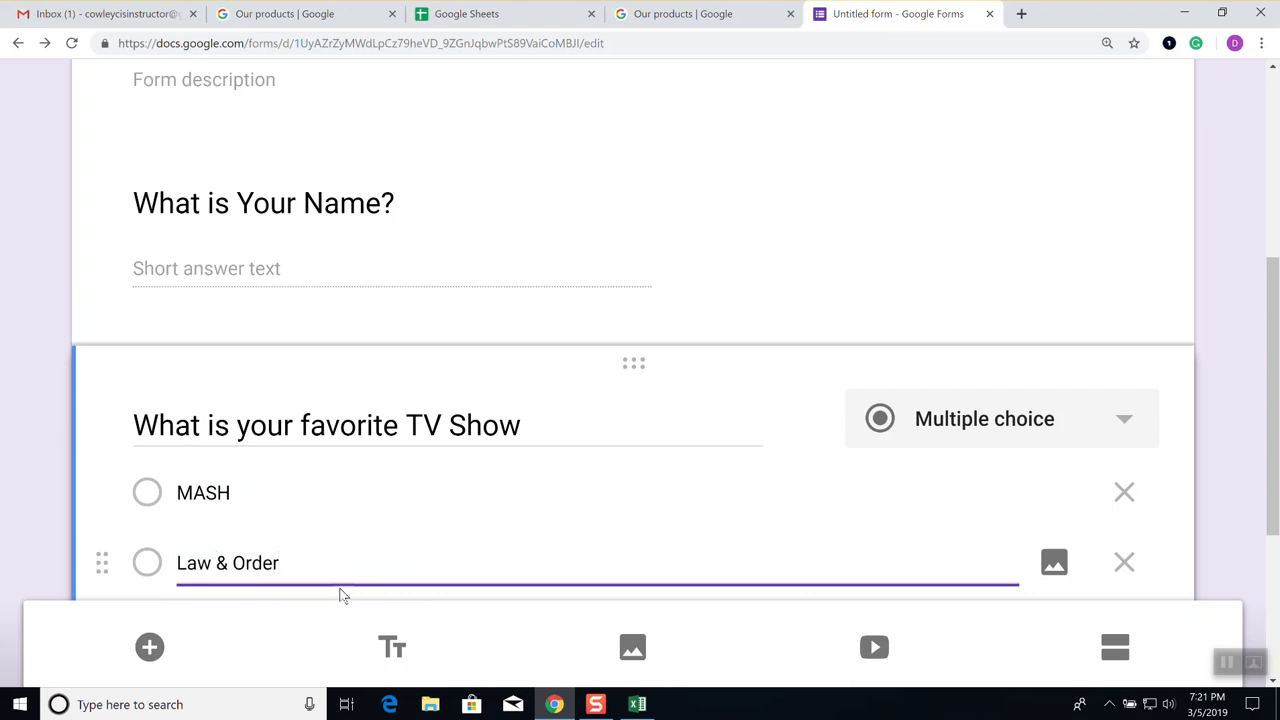
Add Big Bang Theory as a third choice, plus an Other option
scroll(474, 220, down, 1)
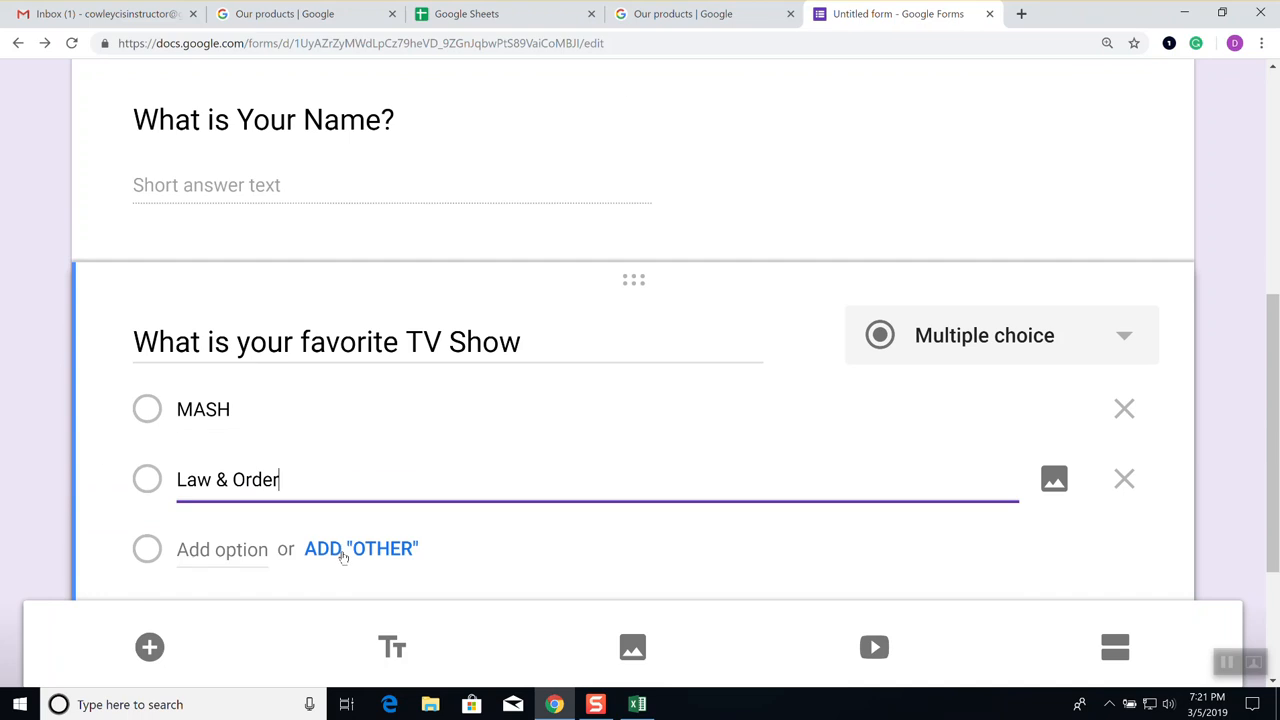
click(255, 552)
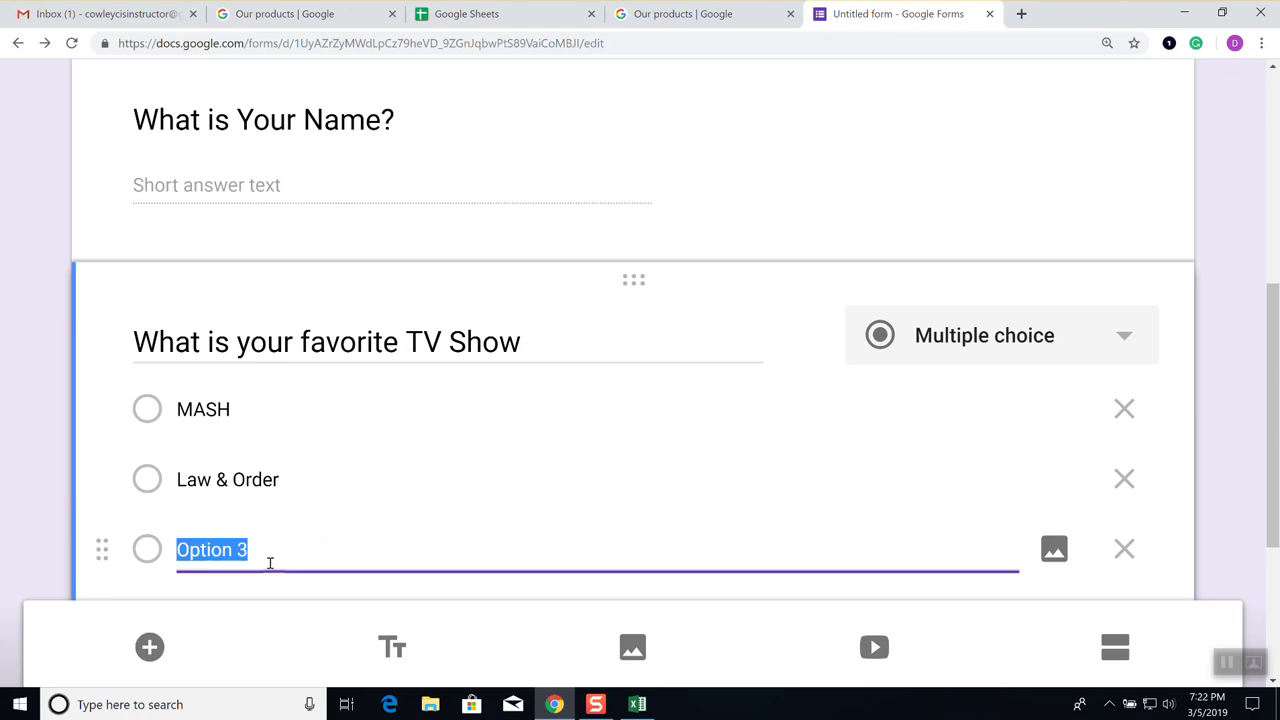
text(B)
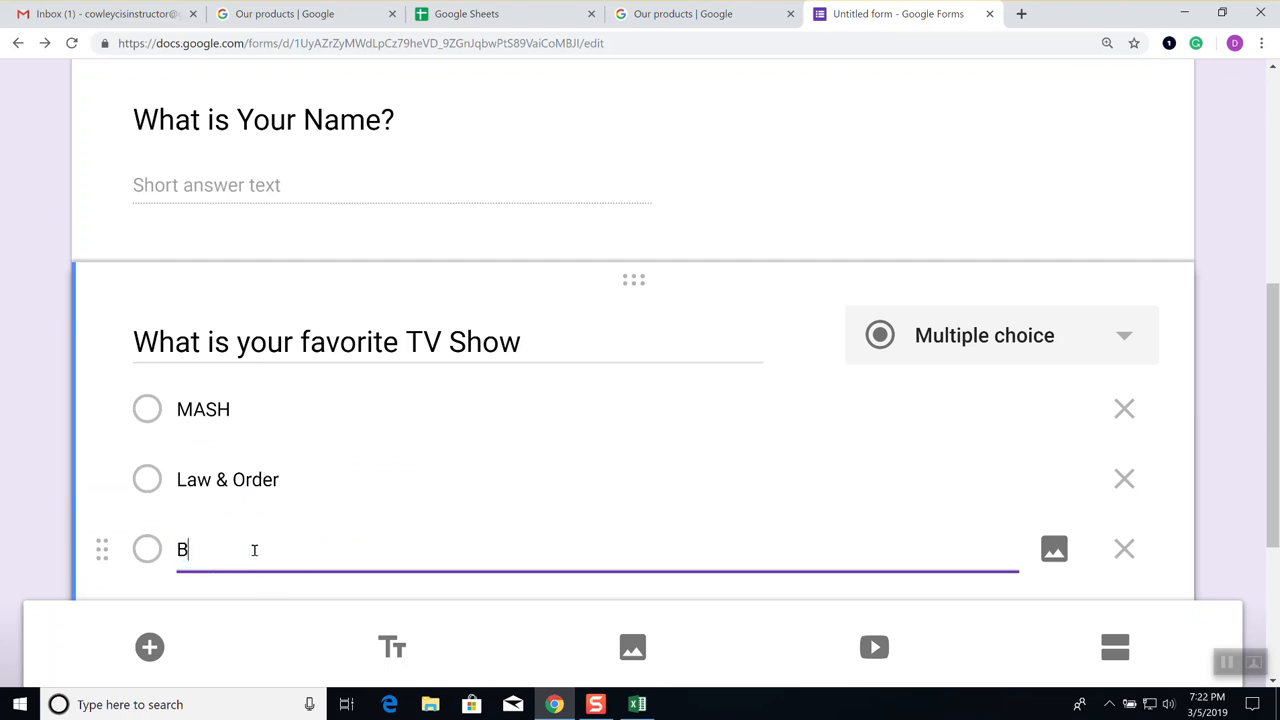
text(ig Bang Theory)
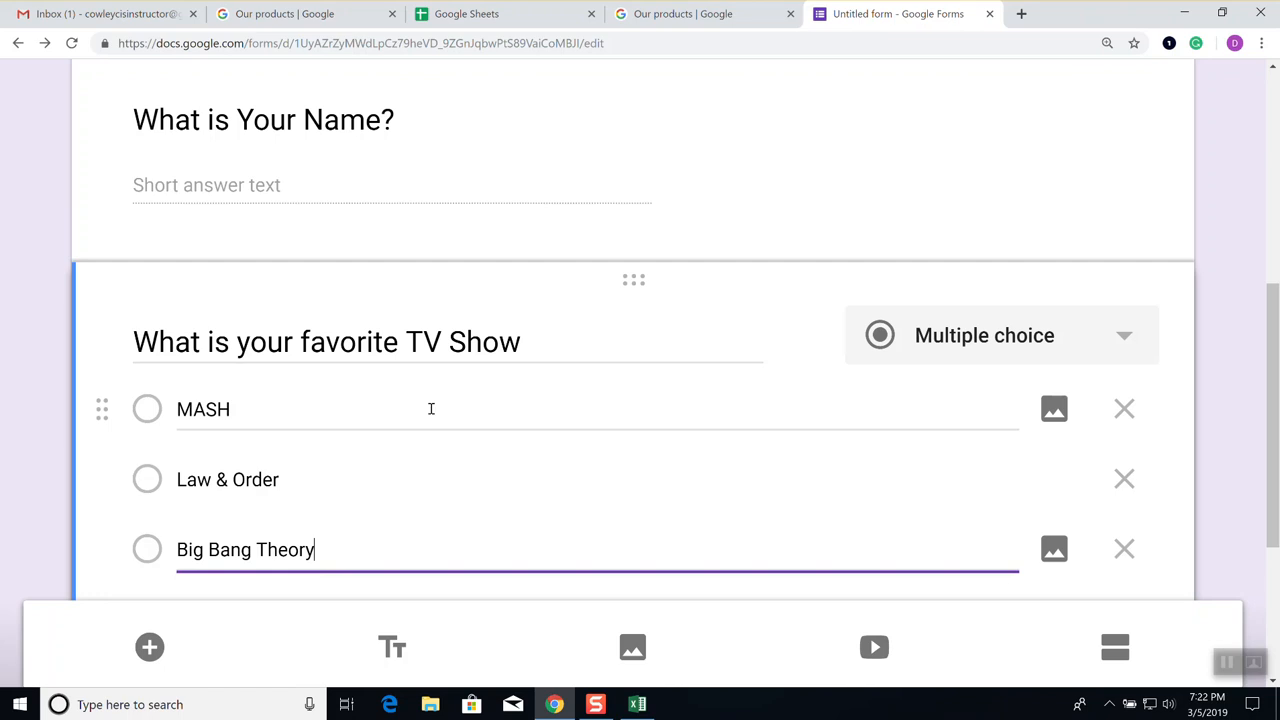
scroll(571, 251, down, 1)
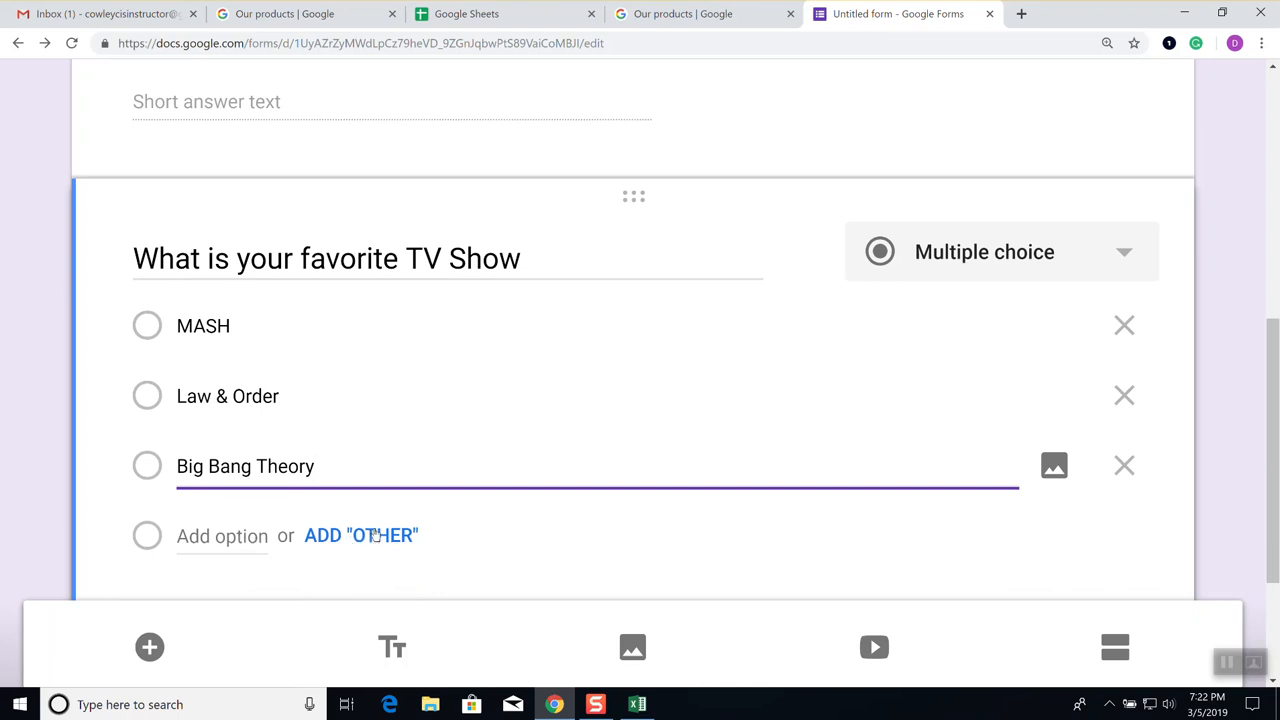
click(385, 538)
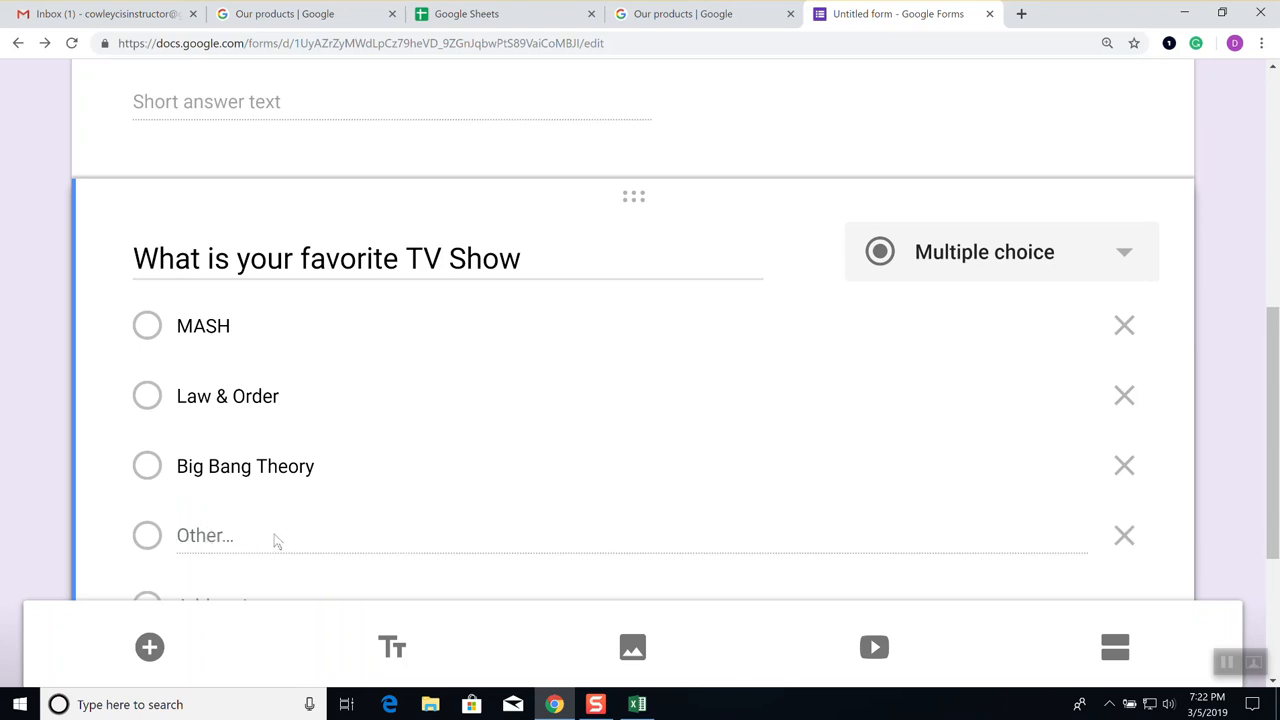
click(691, 466)
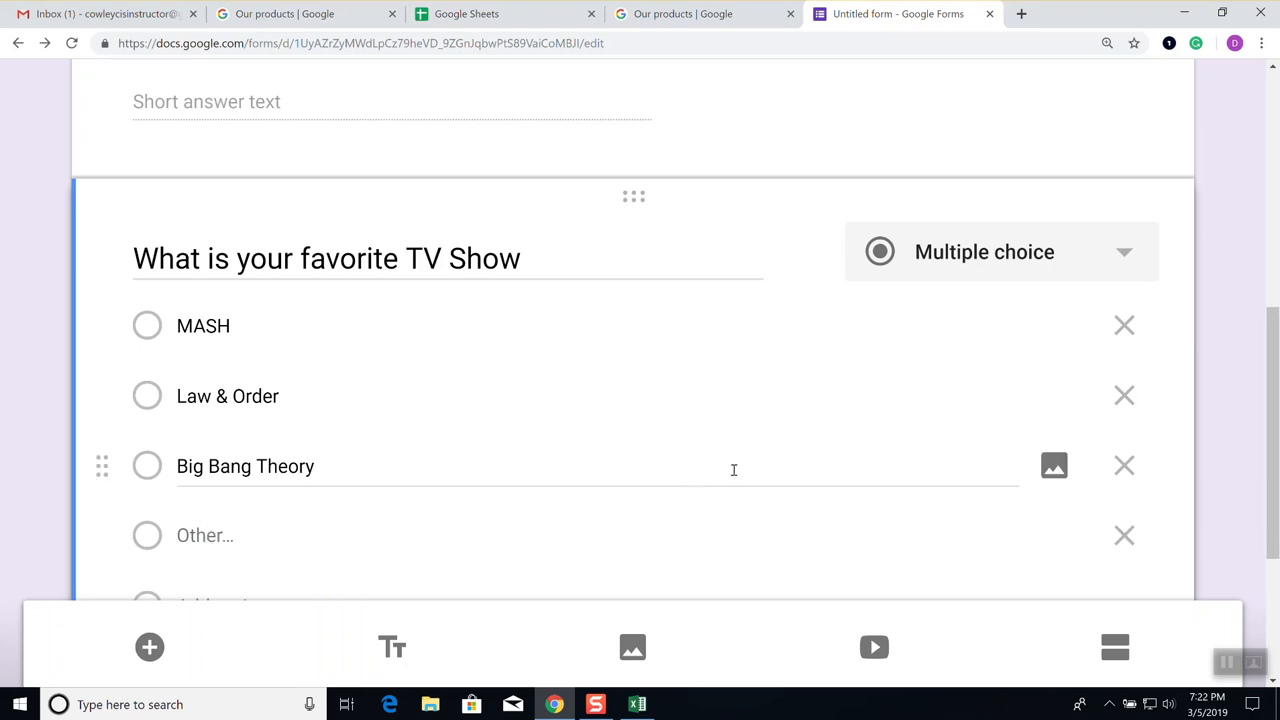
scroll(736, 477, down, 1)
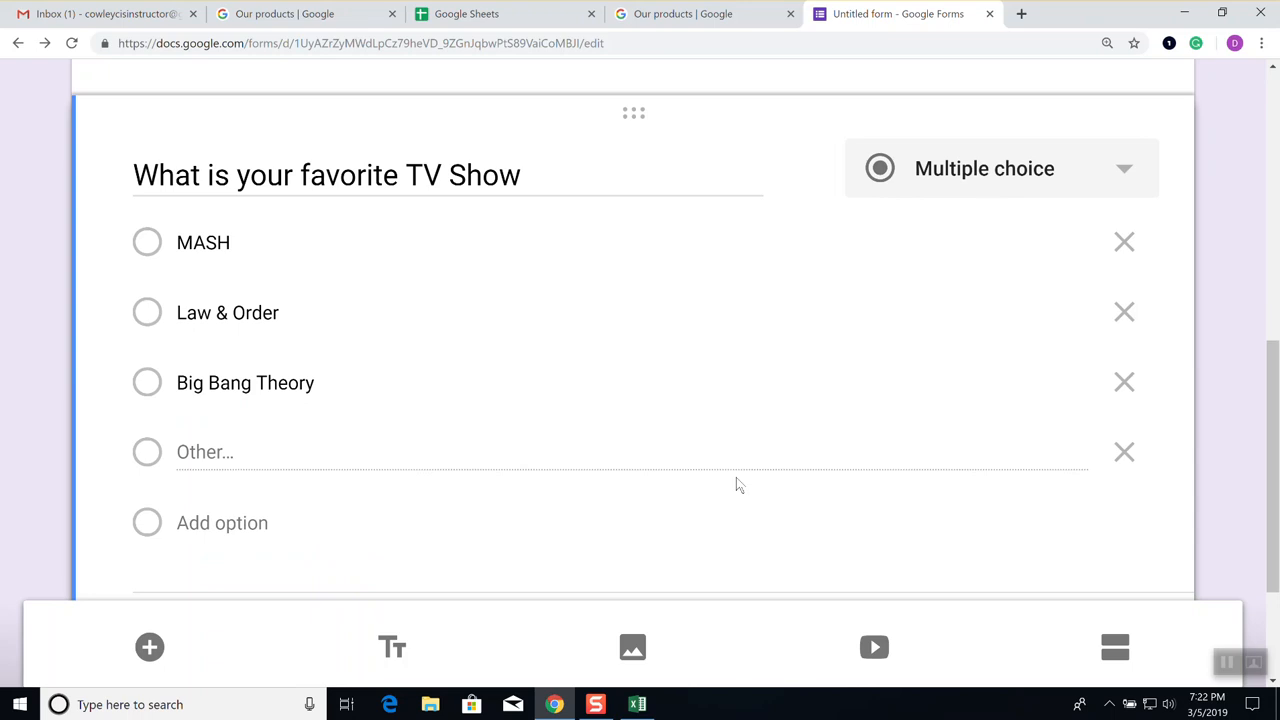
Scroll back up to the form's Information Gathering title and header
scroll(725, 485, down, 2)
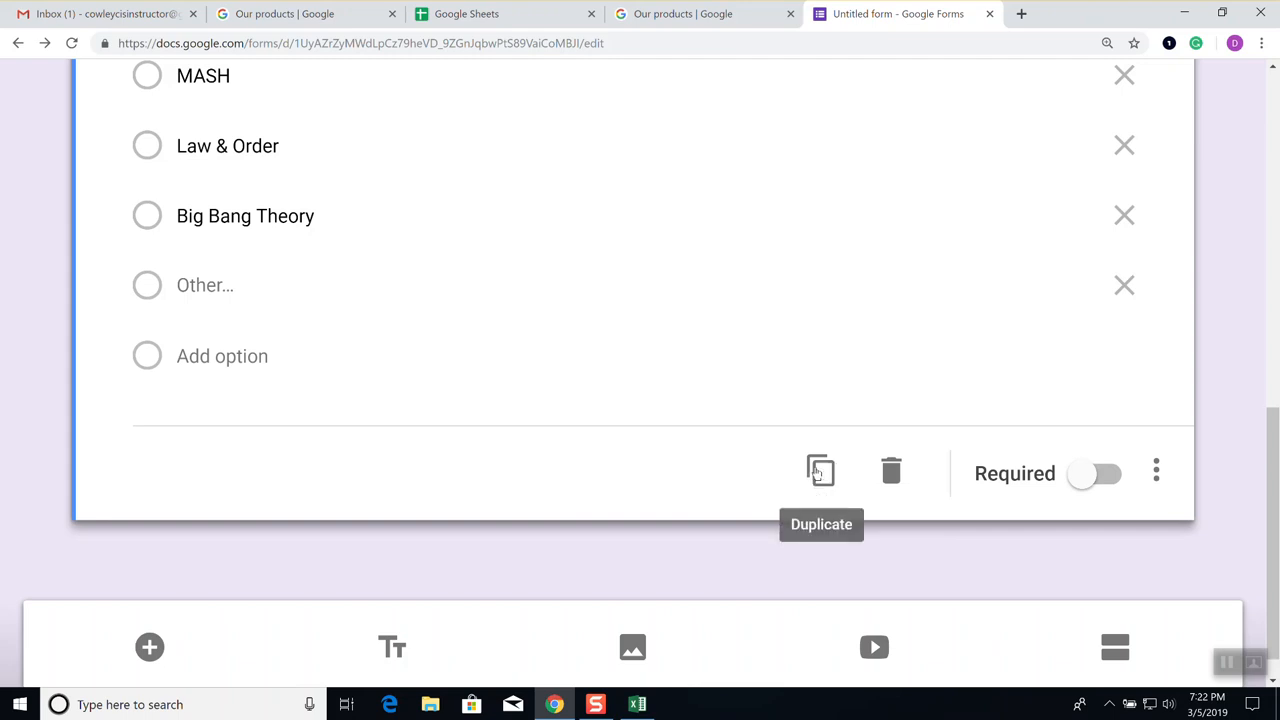
scroll(818, 473, up, 5)
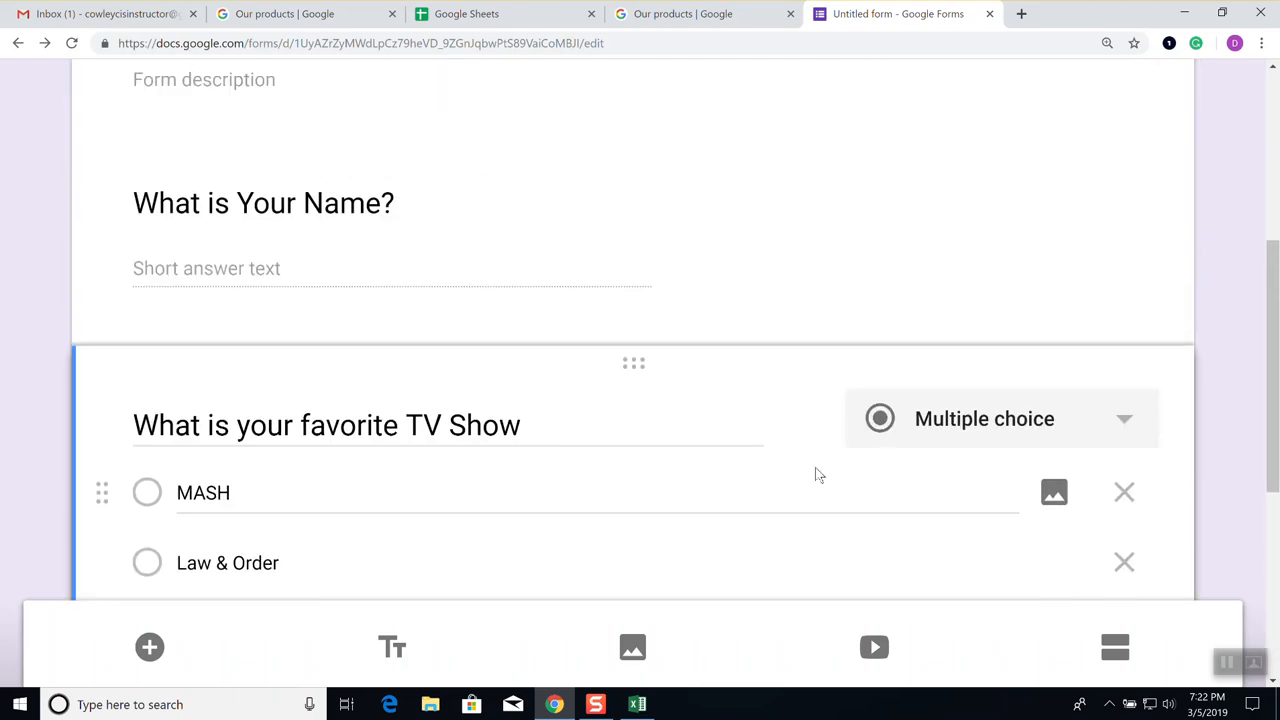
scroll(818, 473, up, 3)
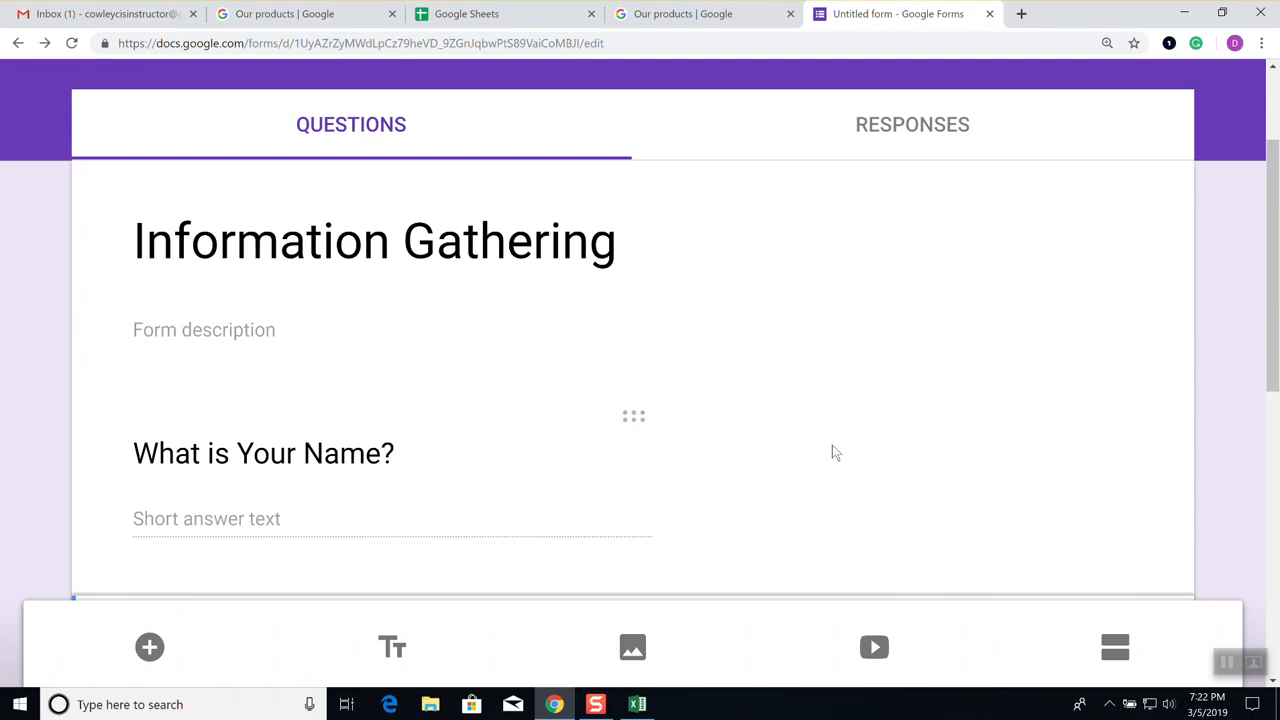
scroll(665, 400, up, 2)
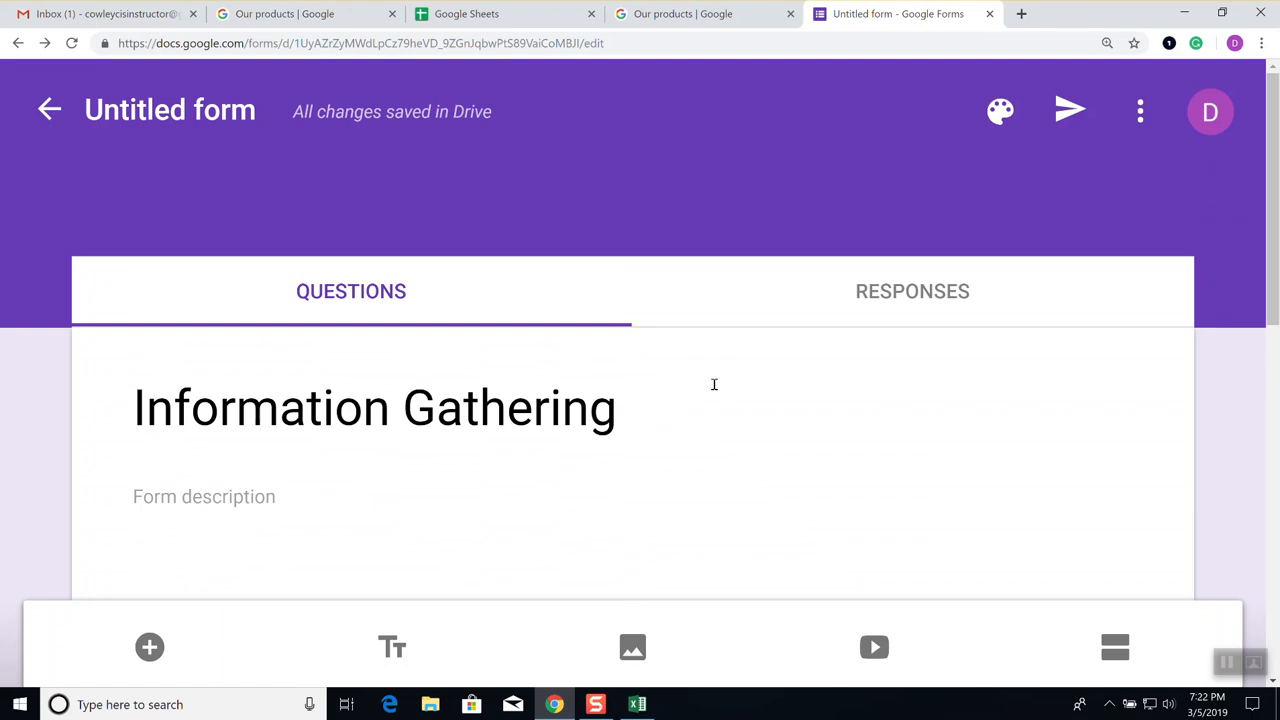
click(1141, 120)
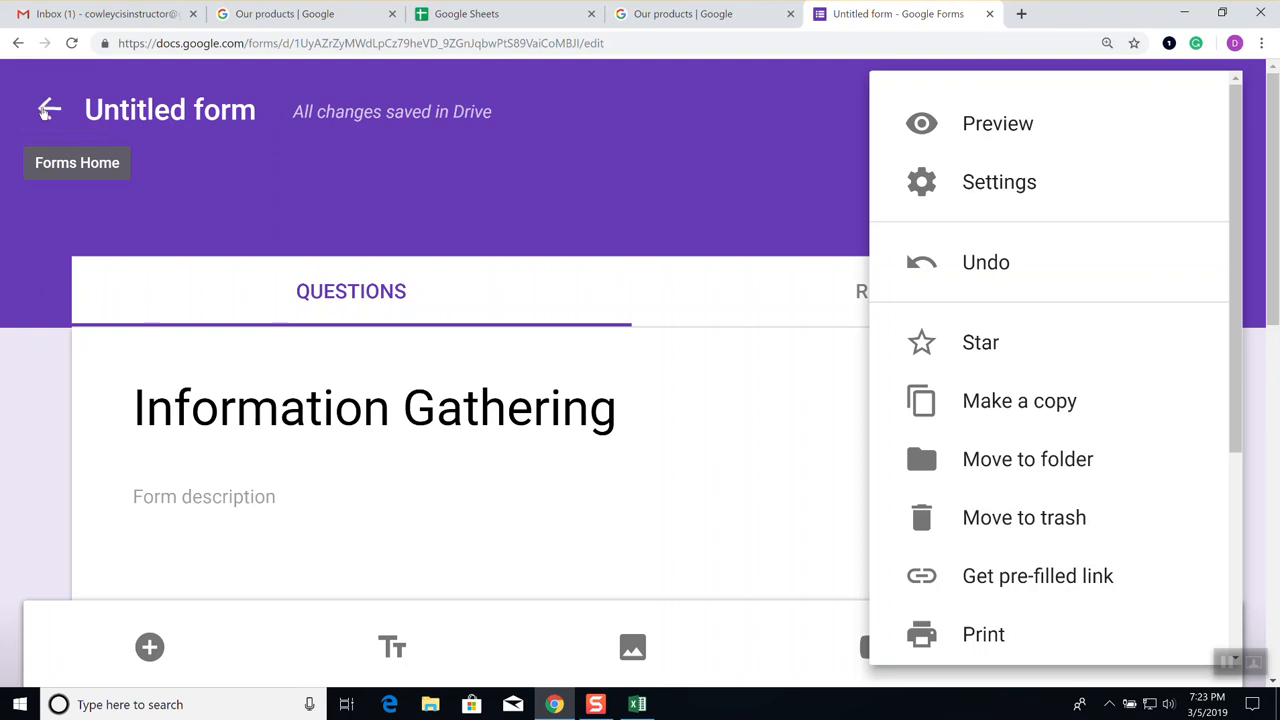
click(49, 110)
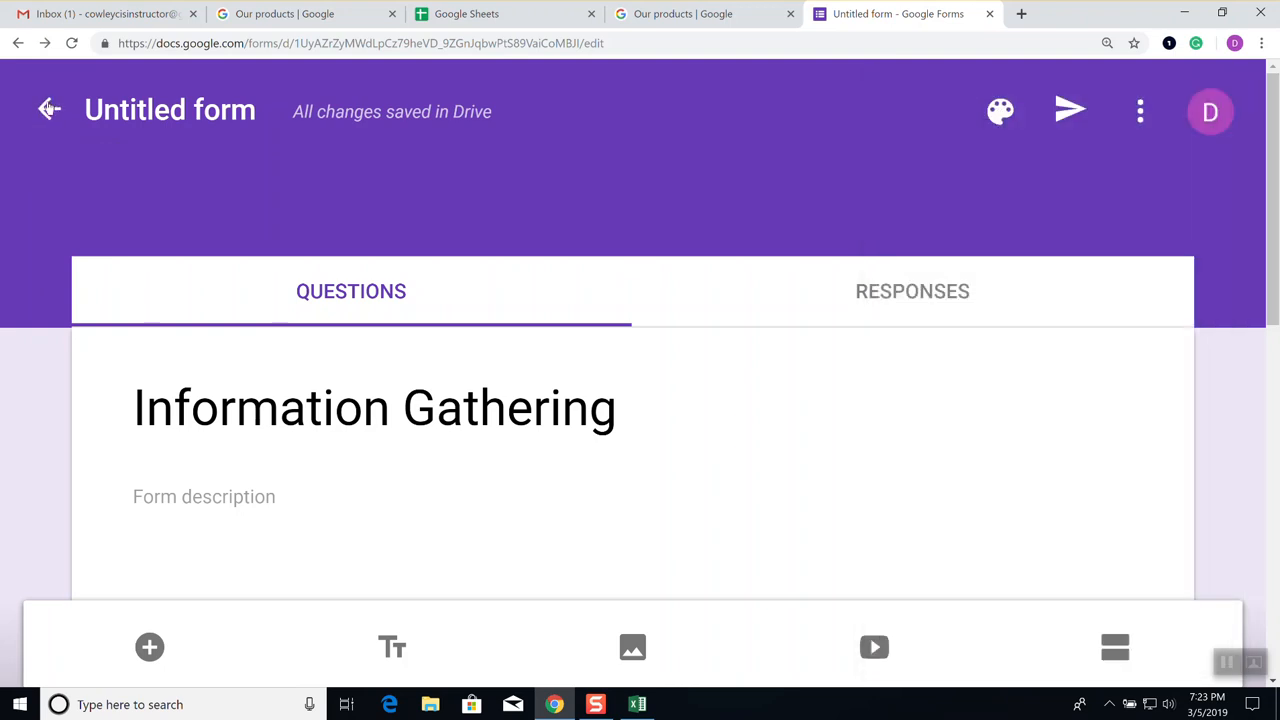
Return to the Forms home page and locate the Untitled form card
click(51, 113)
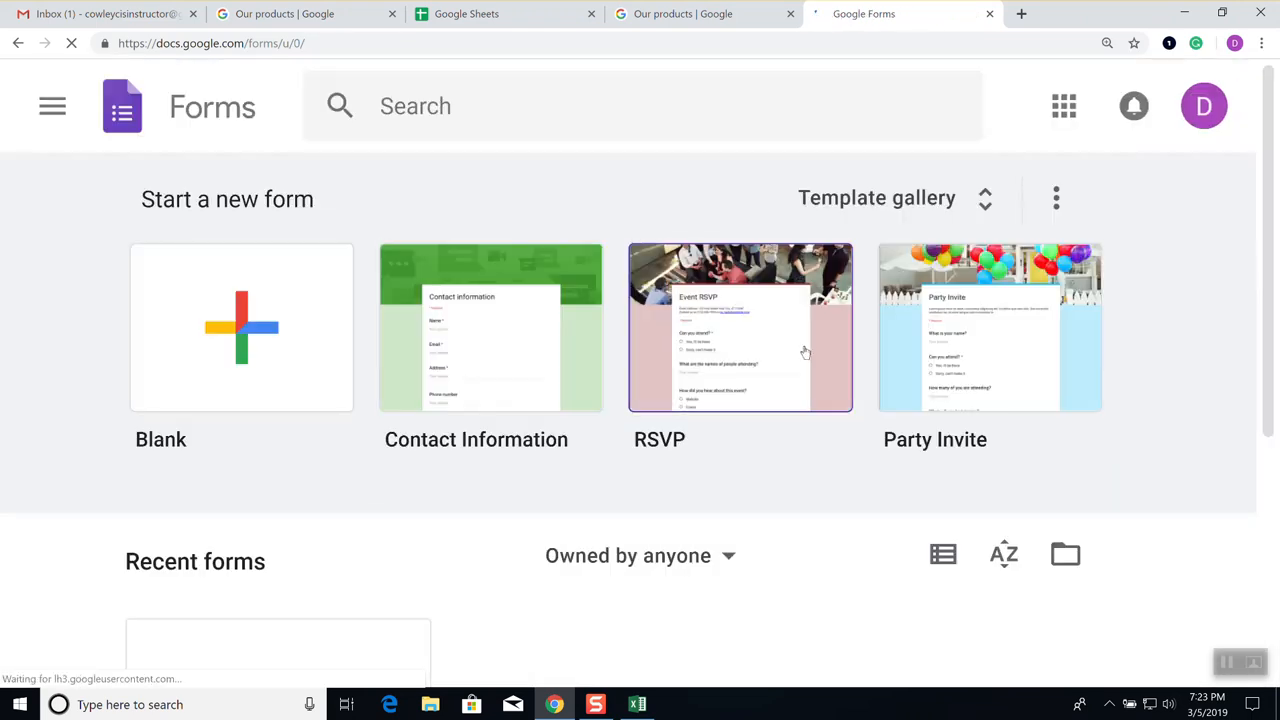
scroll(770, 371, down, 2)
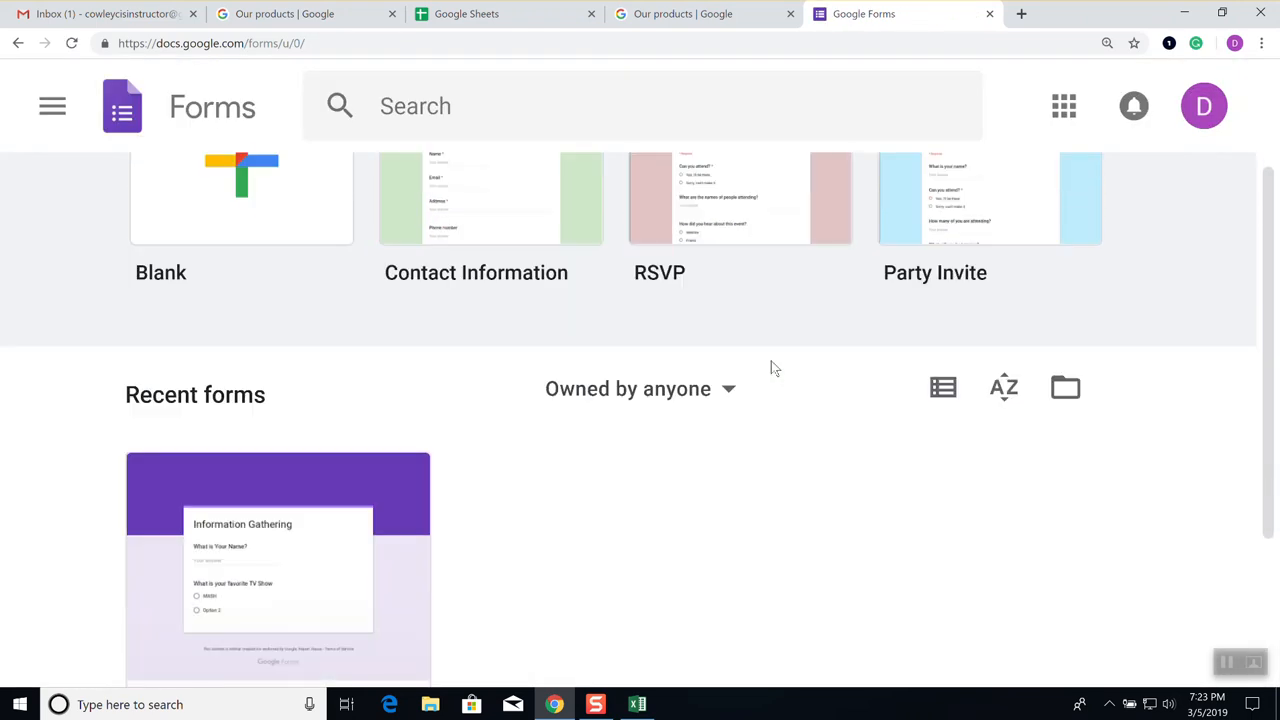
scroll(772, 369, down, 2)
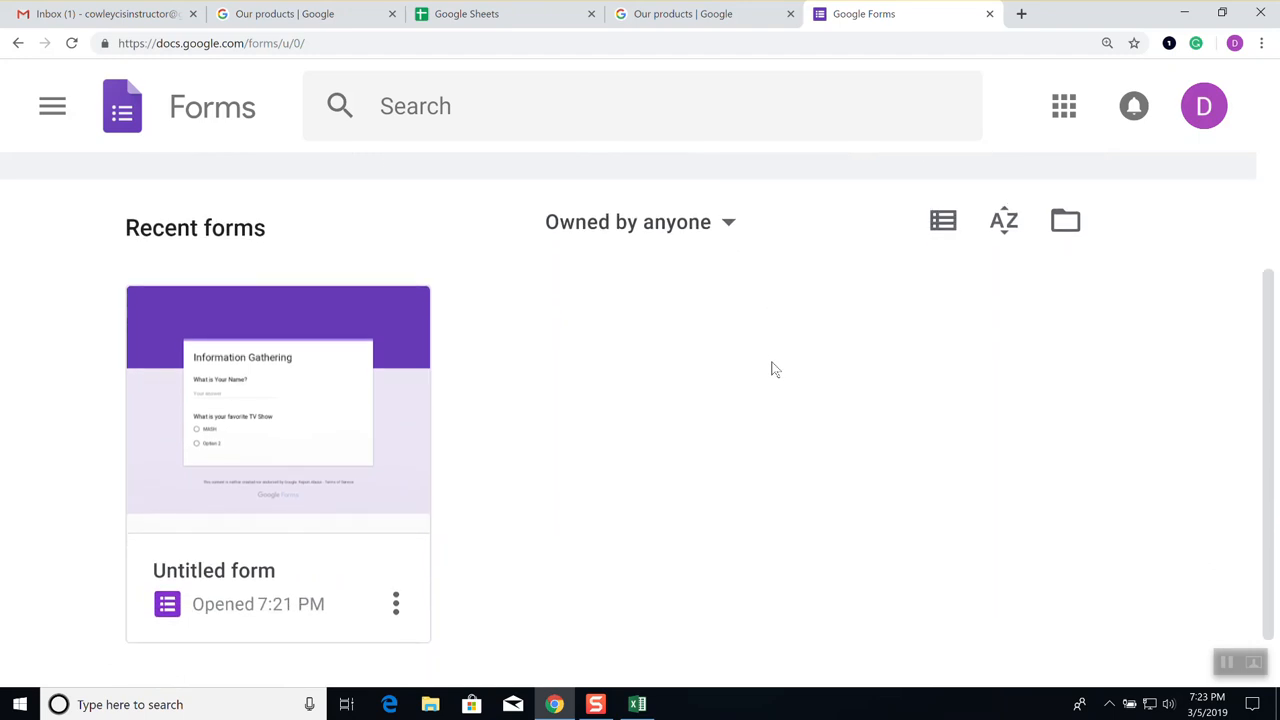
scroll(771, 368, down, 1)
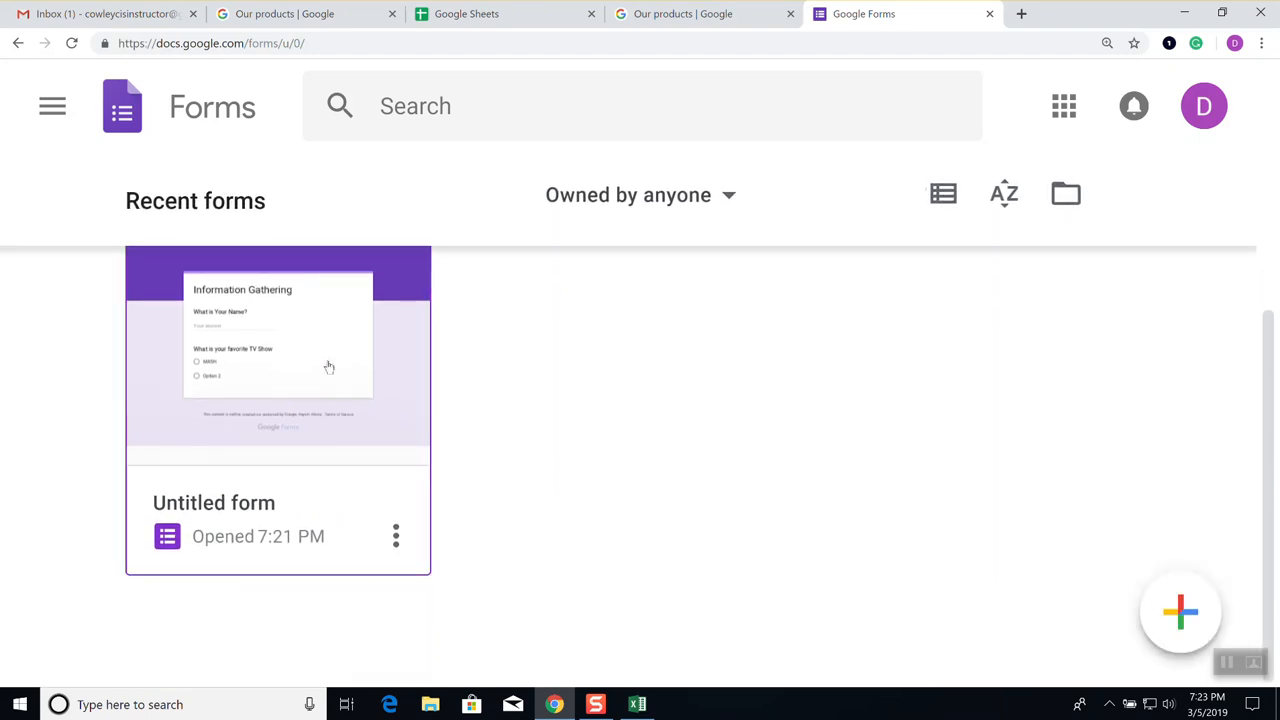
scroll(389, 378, up, 3)
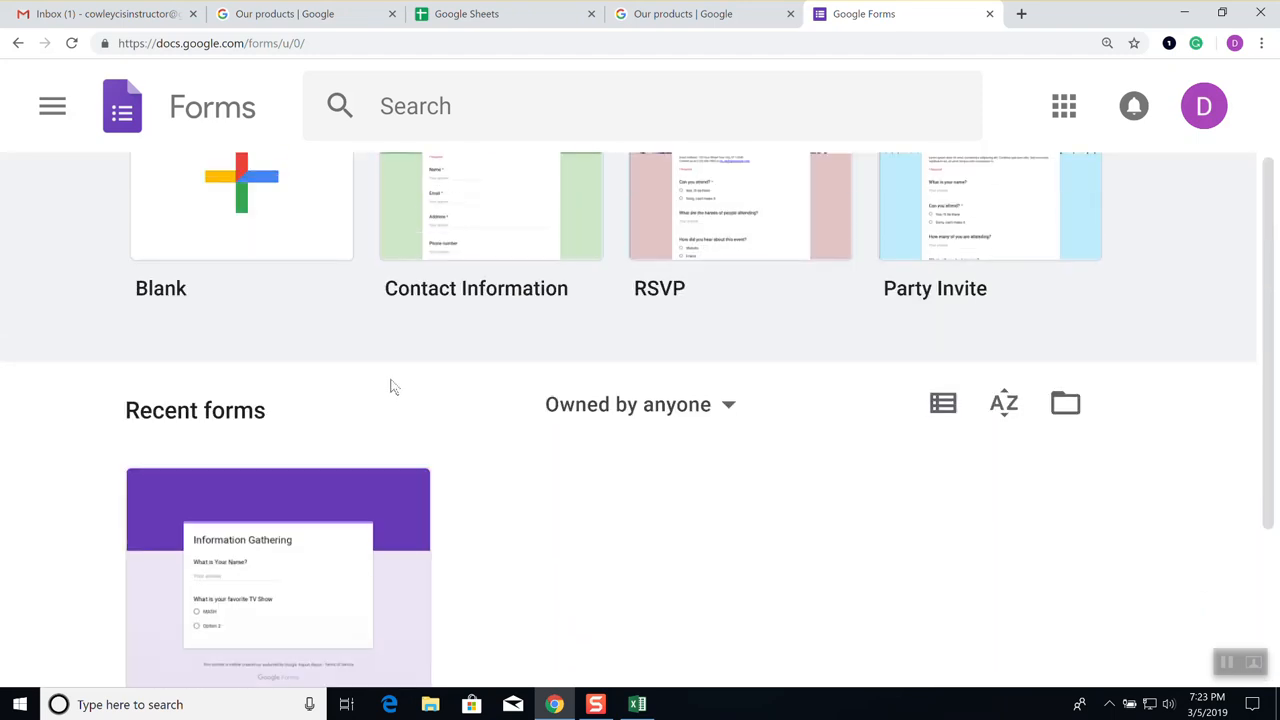
scroll(395, 390, down, 1)
scroll(334, 440, down, 1)
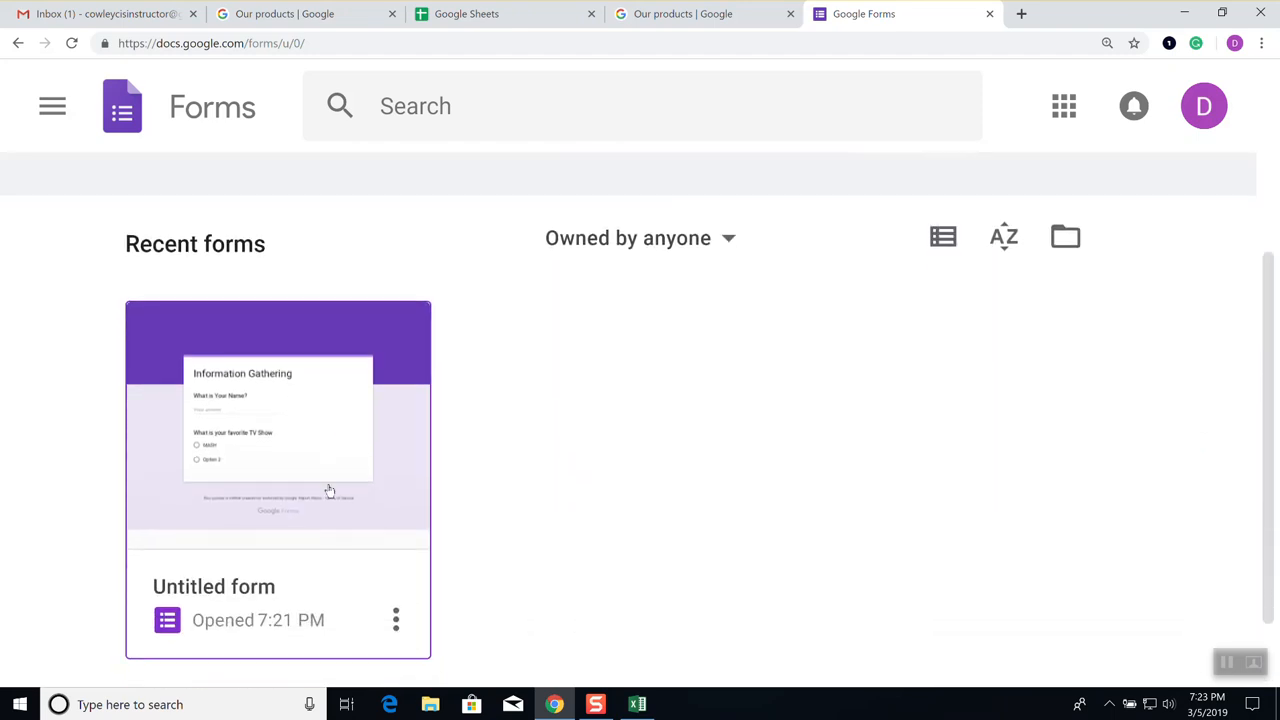
Rename the Untitled form file to 'Information Gathering'
click(396, 620)
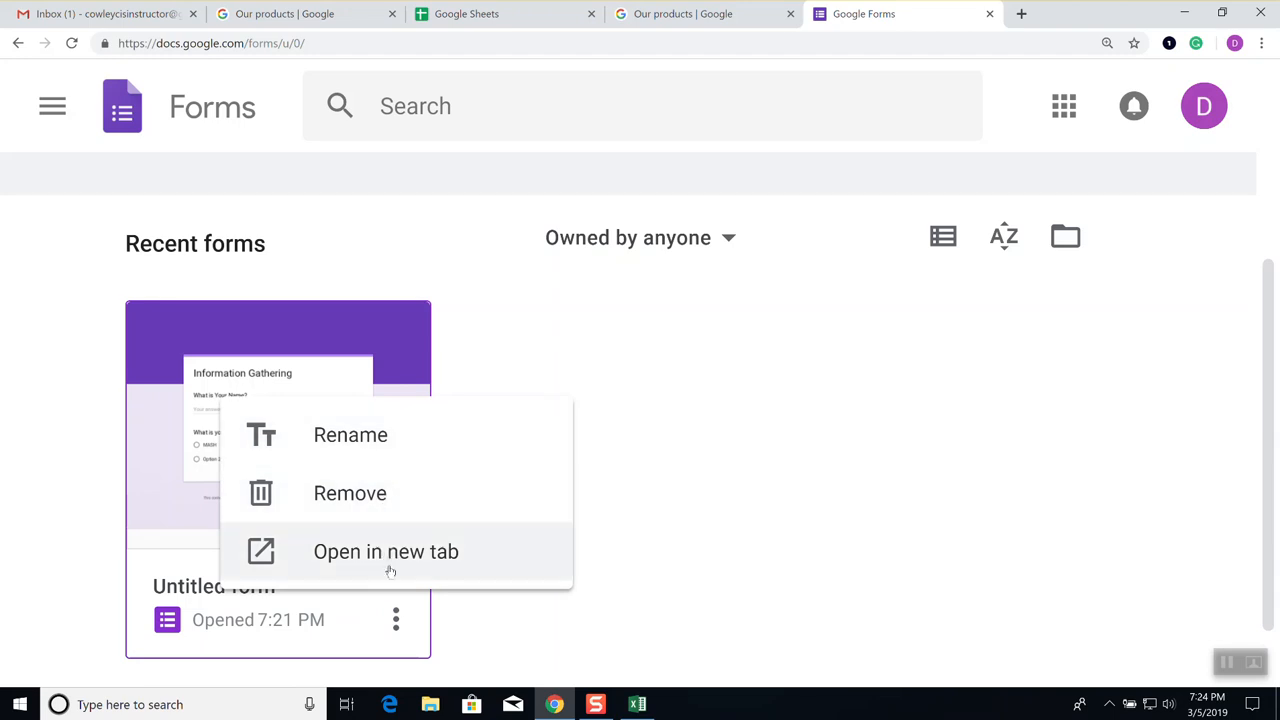
click(383, 451)
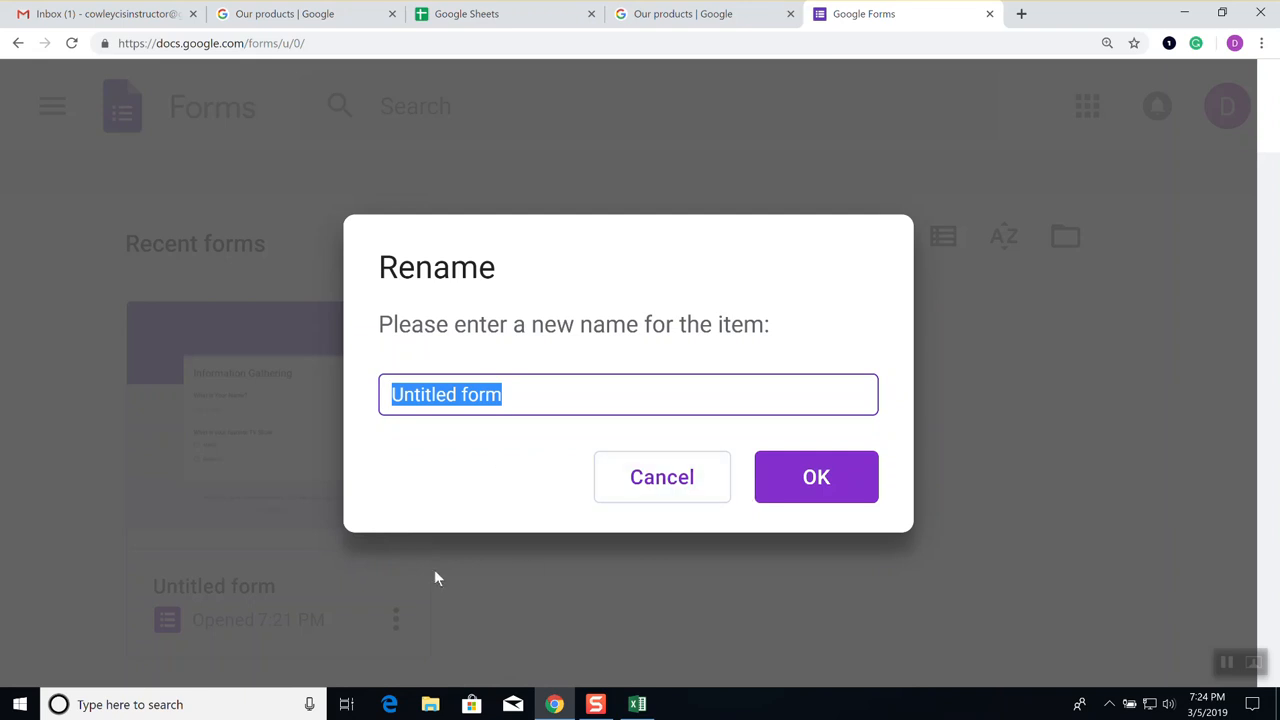
text(Information Gathering)
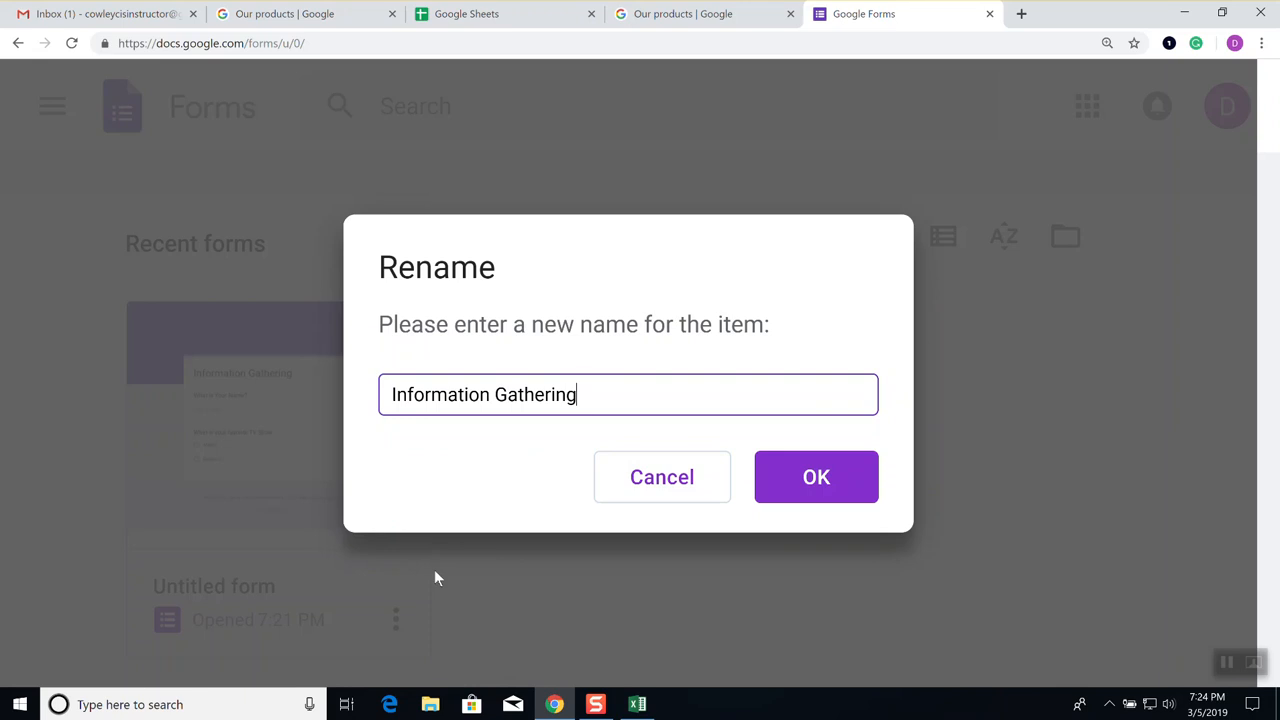
click(810, 474)
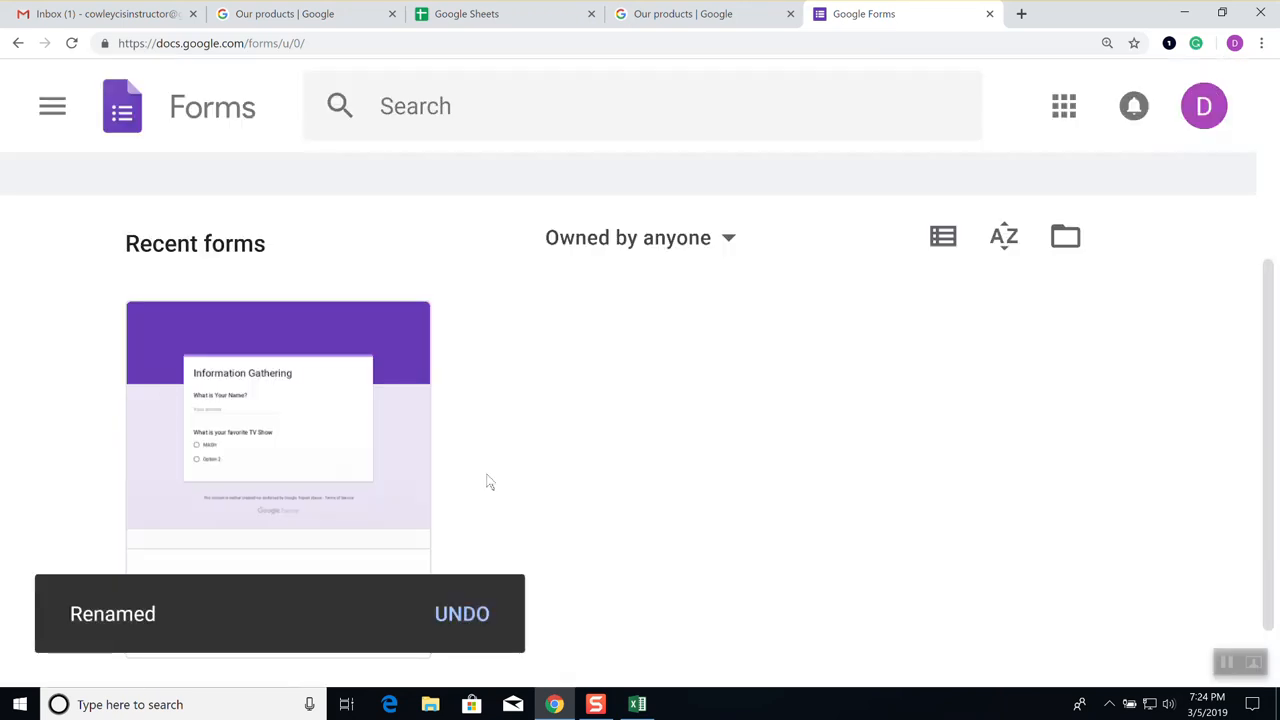
scroll(474, 438, down, 1)
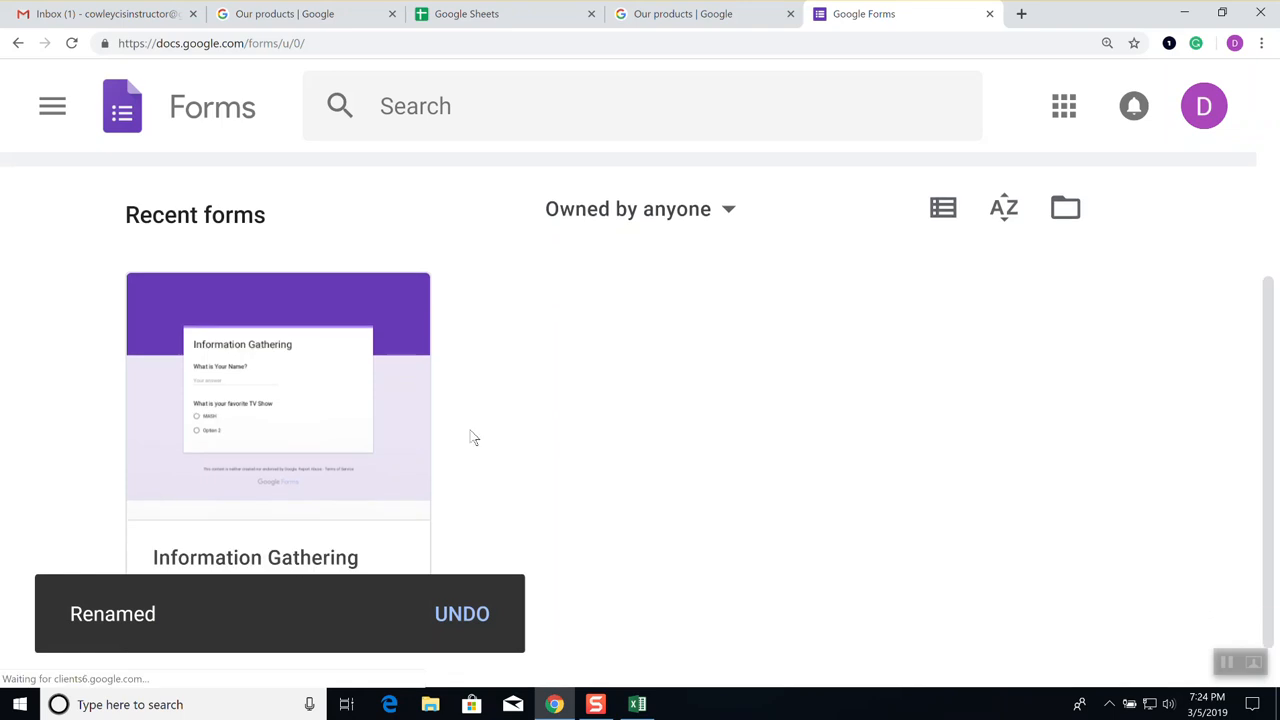
right_click(400, 368)
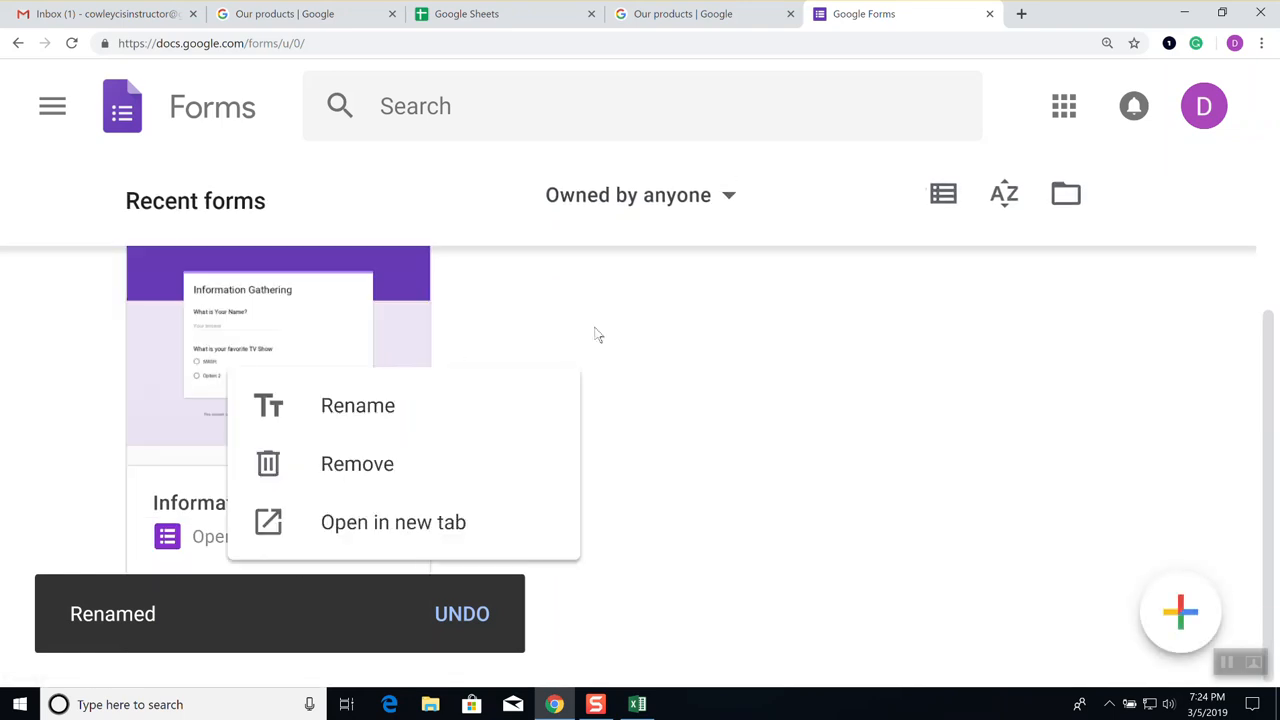
click(645, 316)
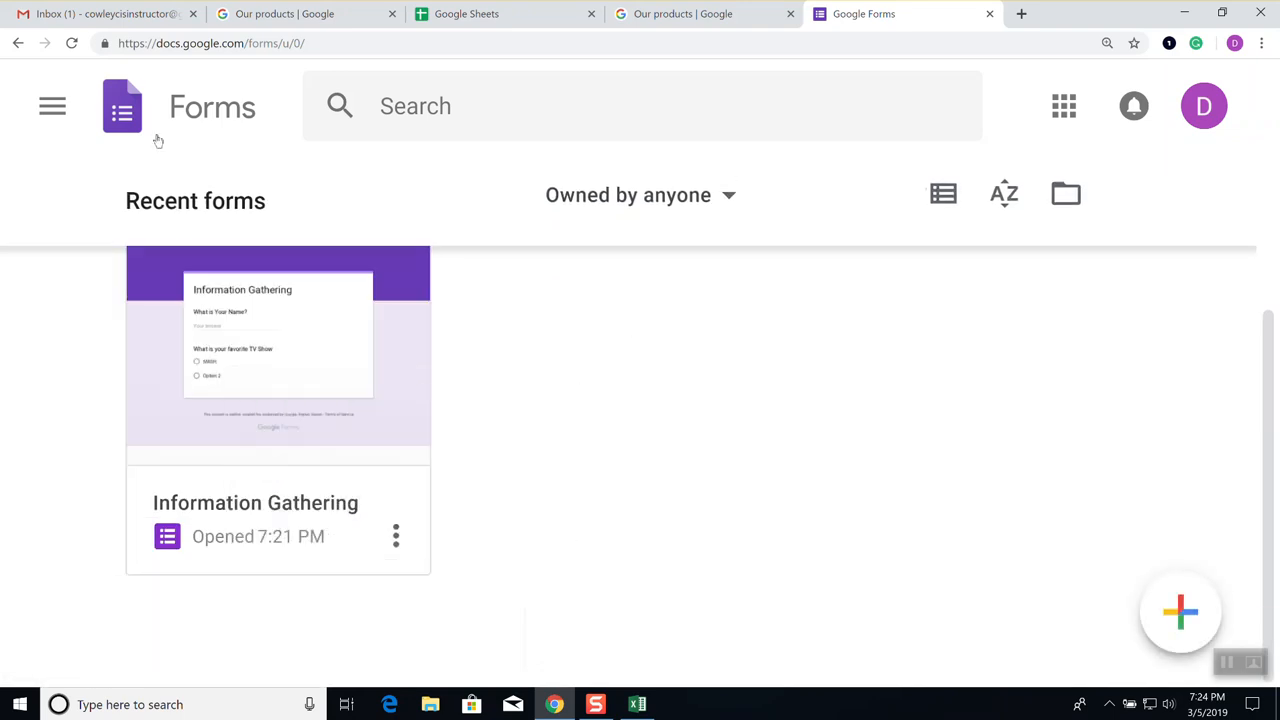
Open the Information Gathering form card, go back home, then reopen it in the editor
scroll(375, 401, up, 1)
scroll(375, 401, up, 1)
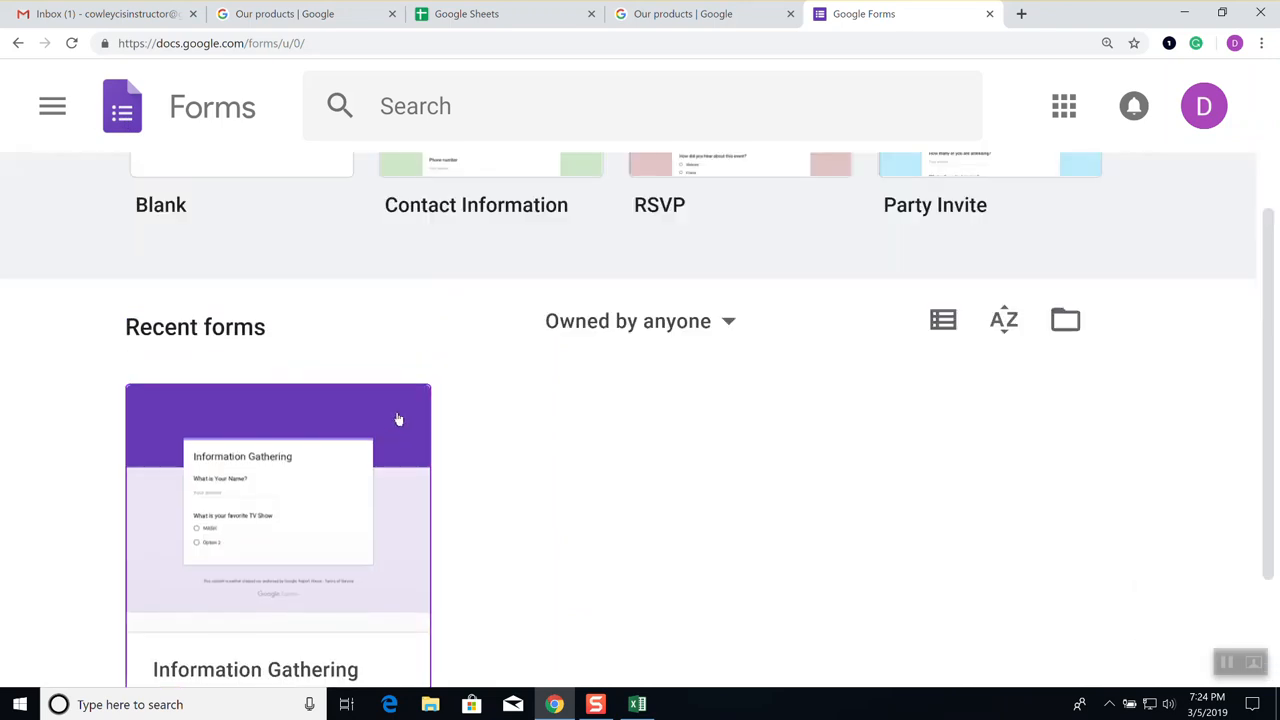
click(398, 414)
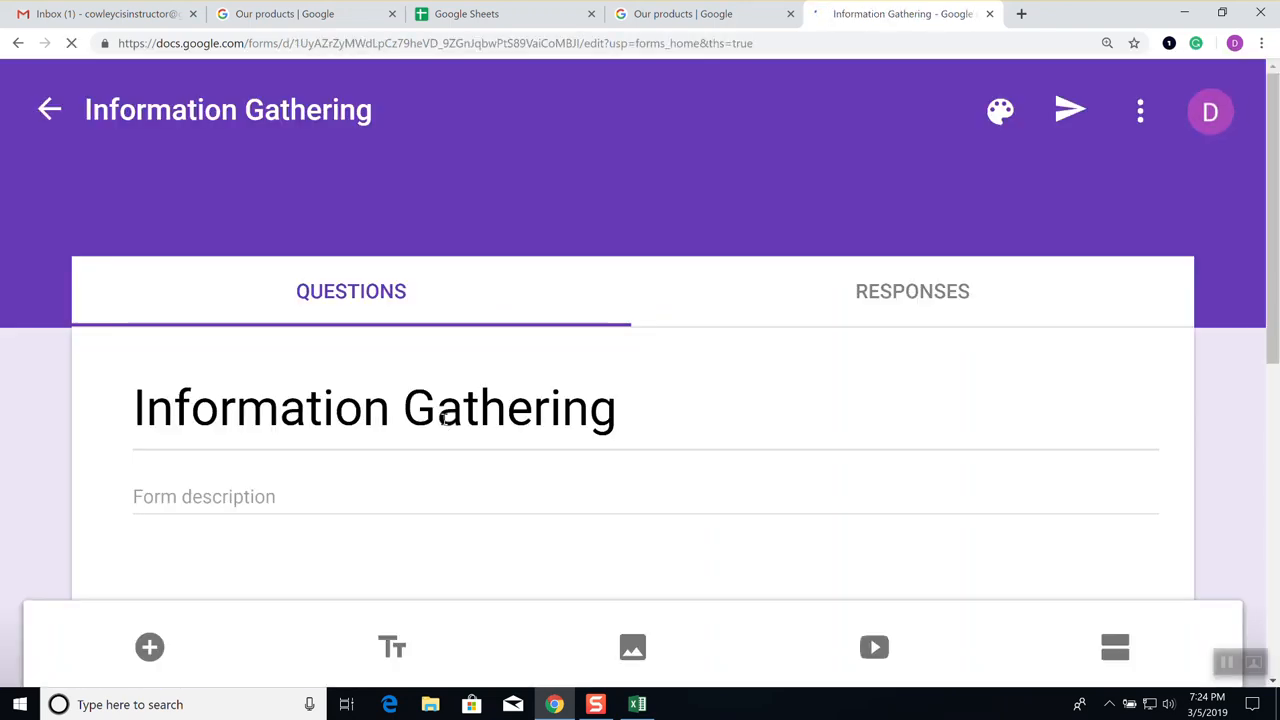
click(528, 391)
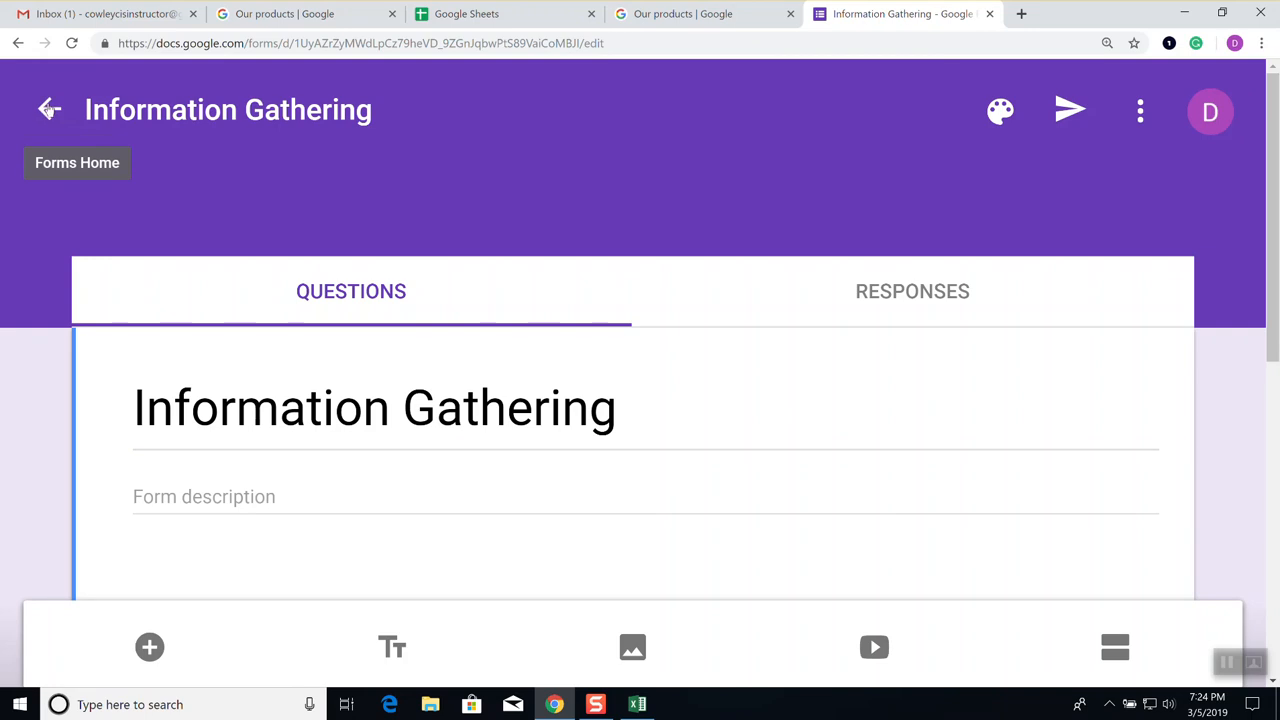
click(49, 110)
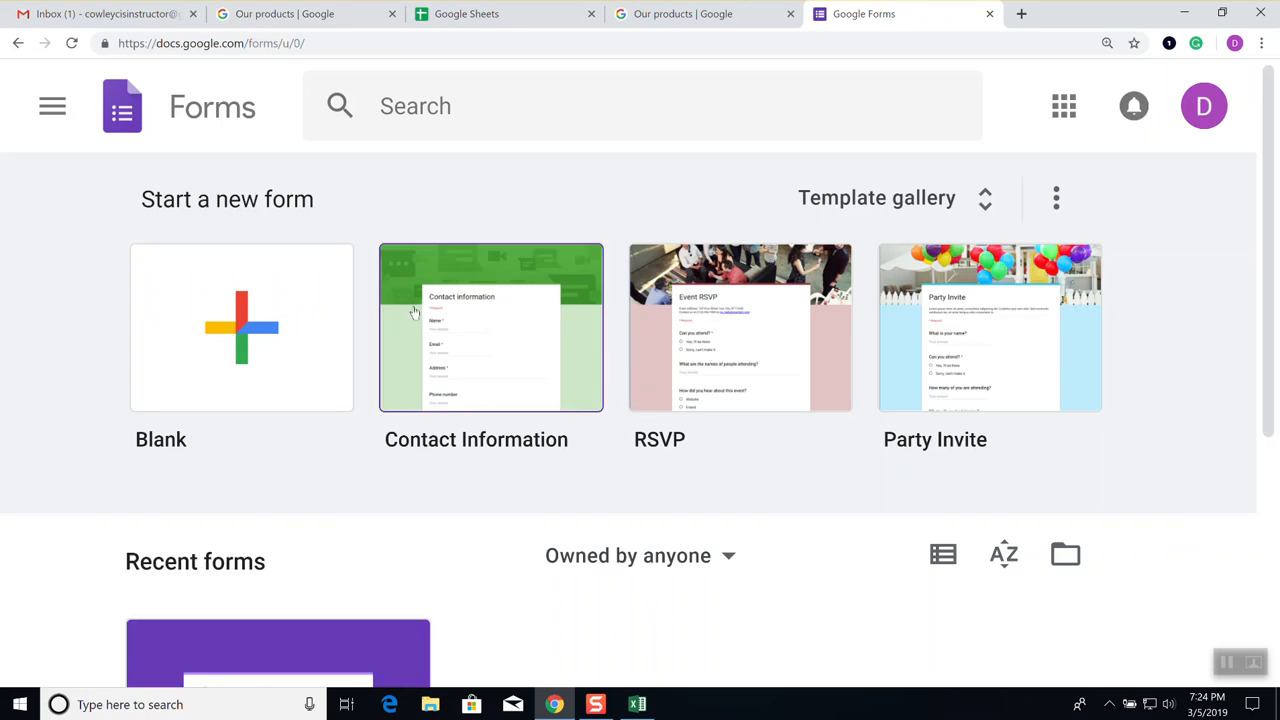
scroll(413, 313, down, 1)
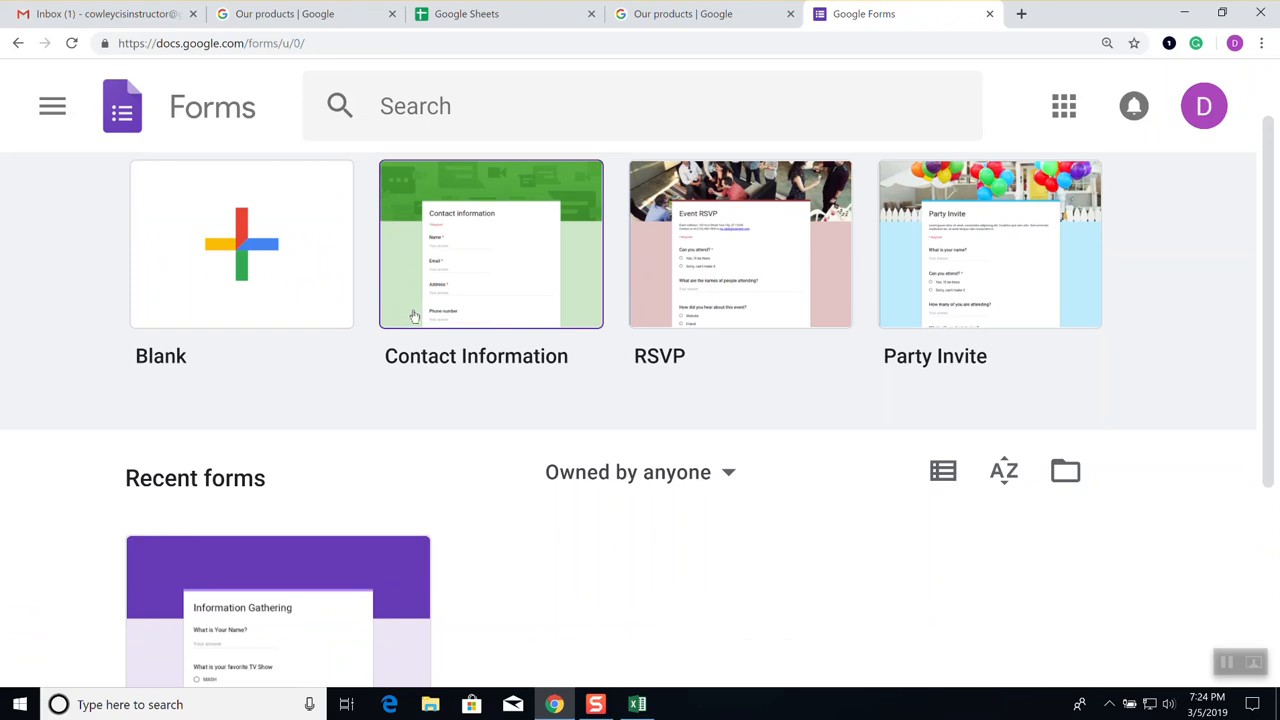
click(391, 563)
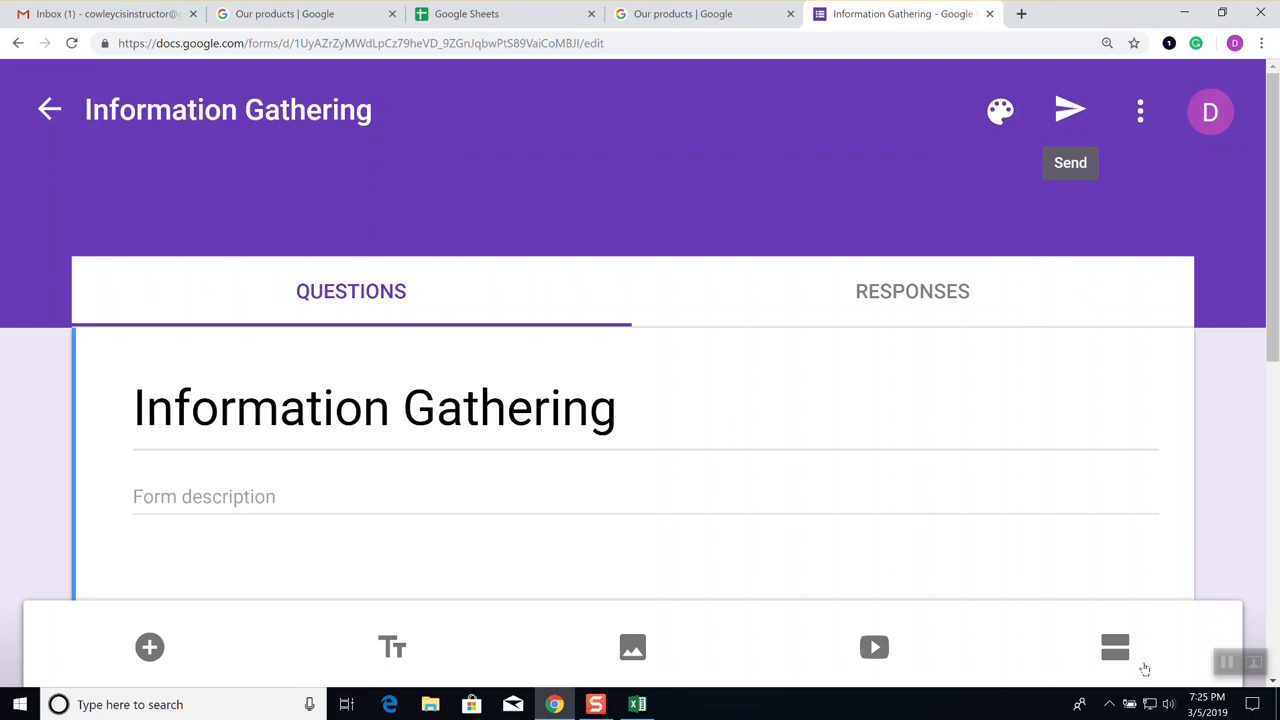
Zoom the page up to 250%, then back down to 100%
key(ctrl+plus)
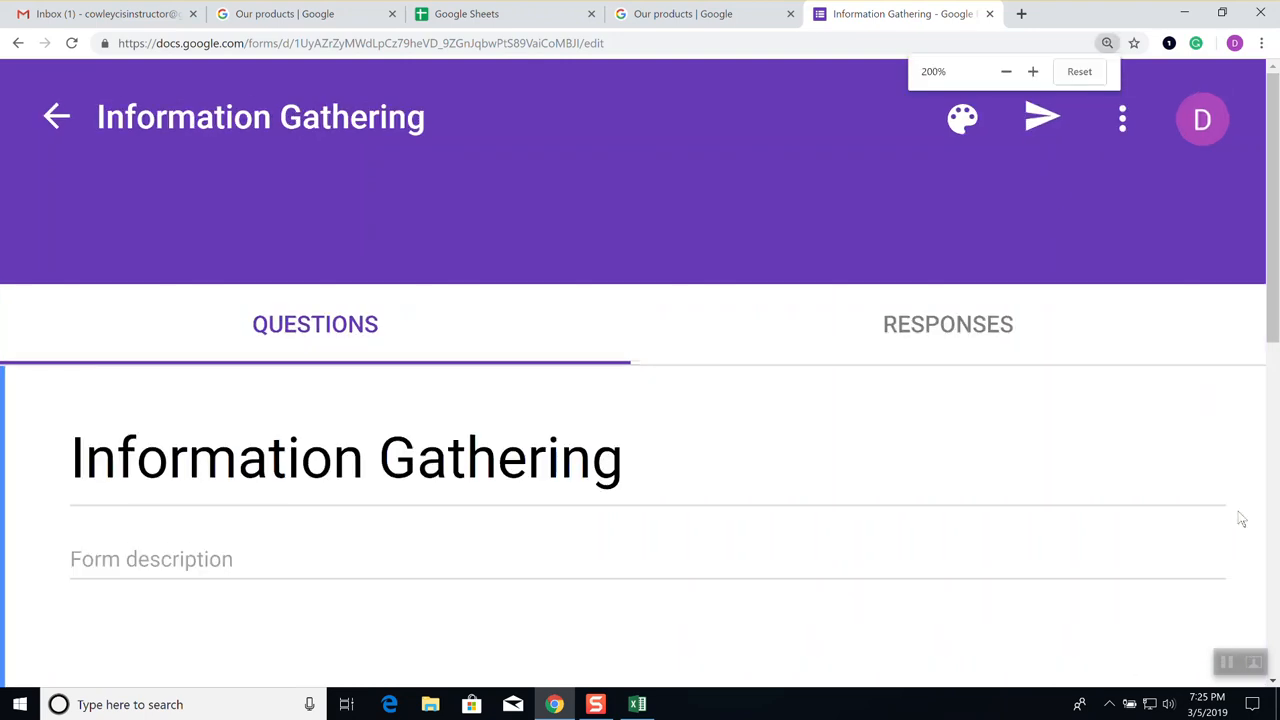
key(ctrl+plus)
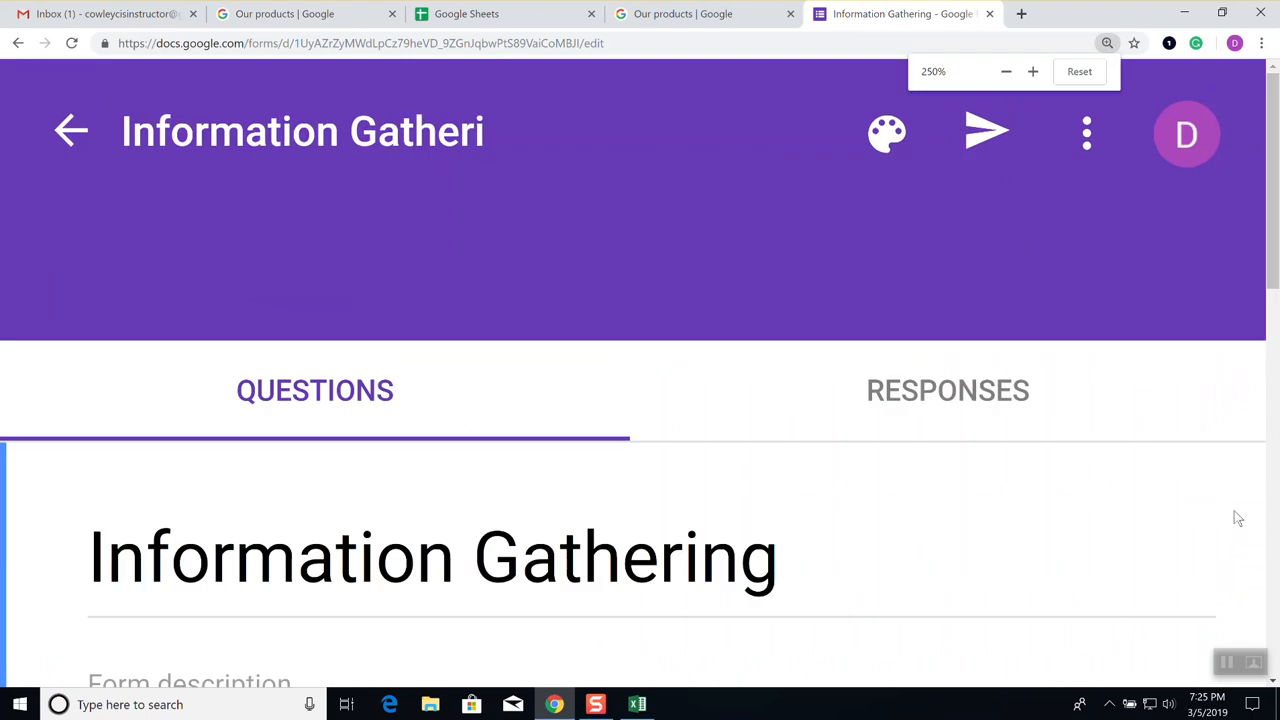
key(ctrl+minus)
key(ctrl+minus)
key(ctrl+minus)
key(ctrl+minus)
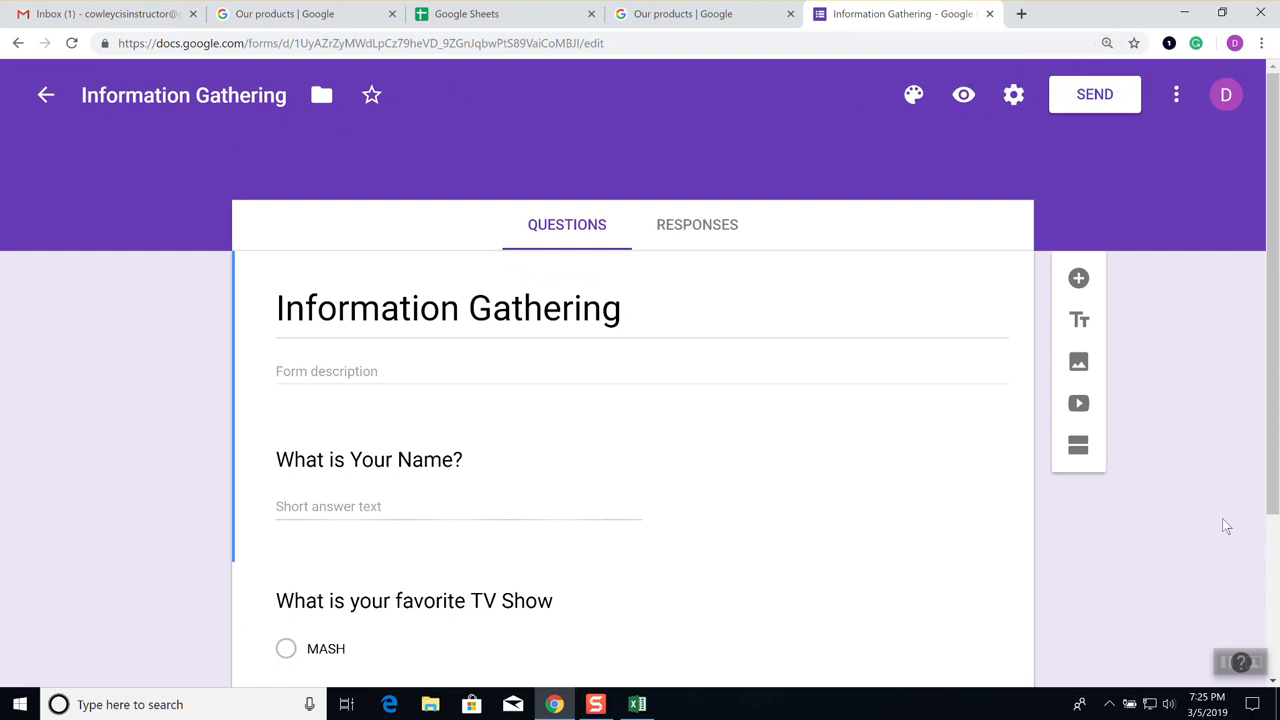
key(ctrl+minus)
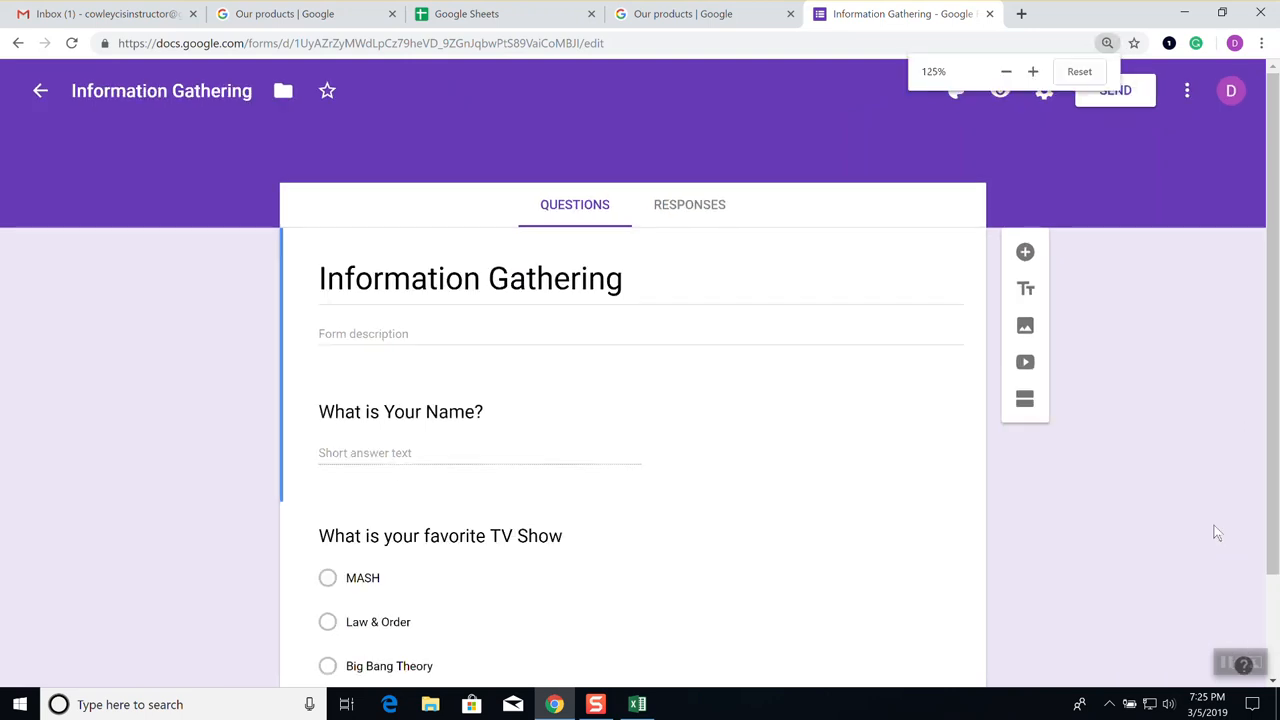
key(ctrl+minus)
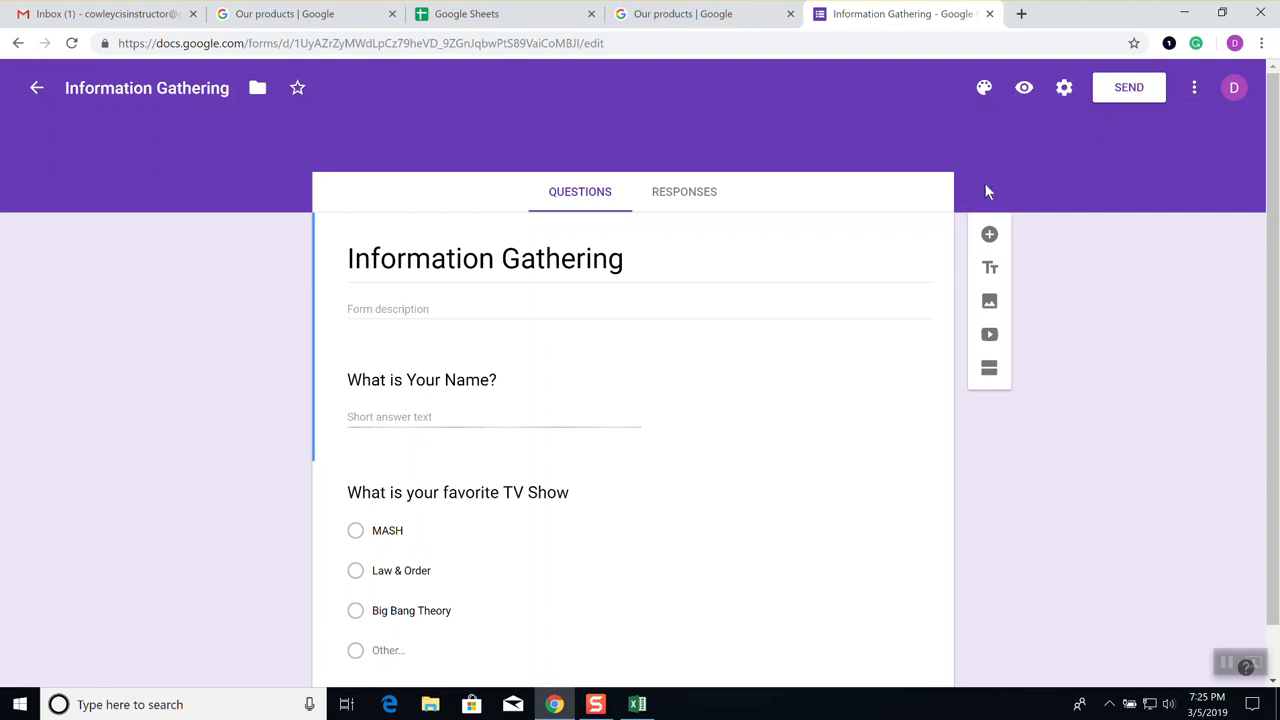
Open the form's Responses page and start creating a response spreadsheet
click(683, 195)
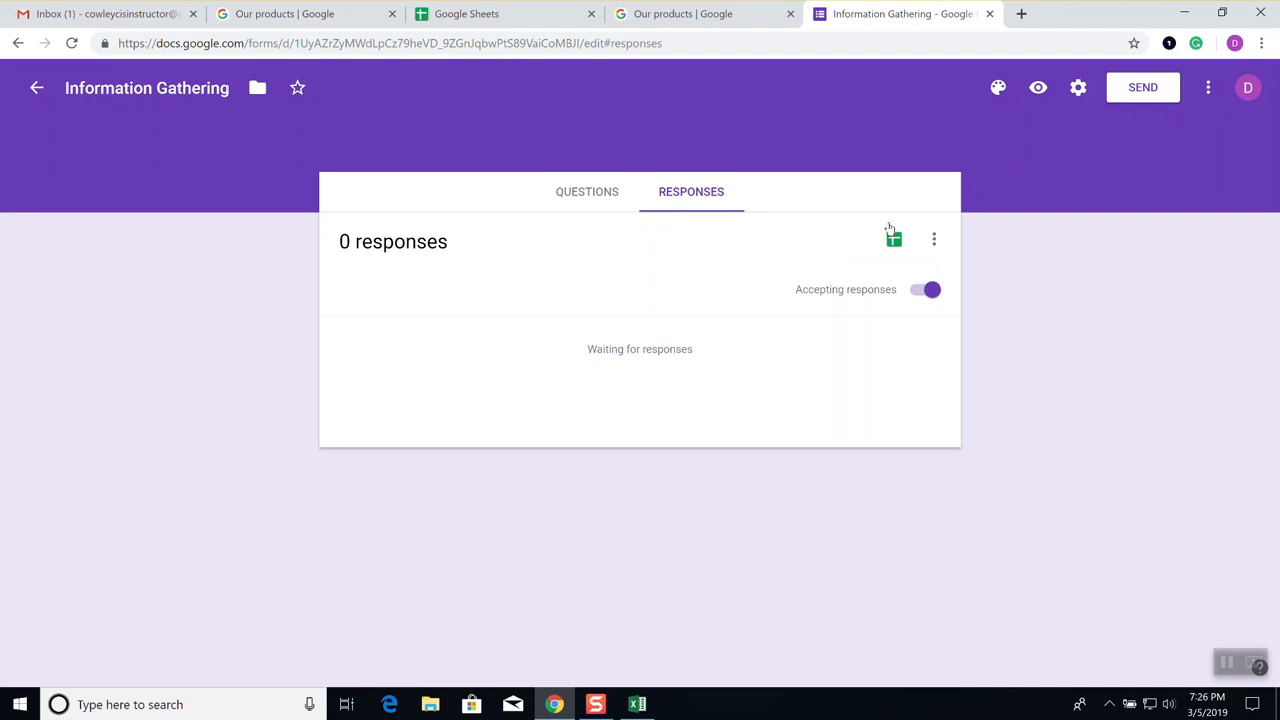
click(934, 243)
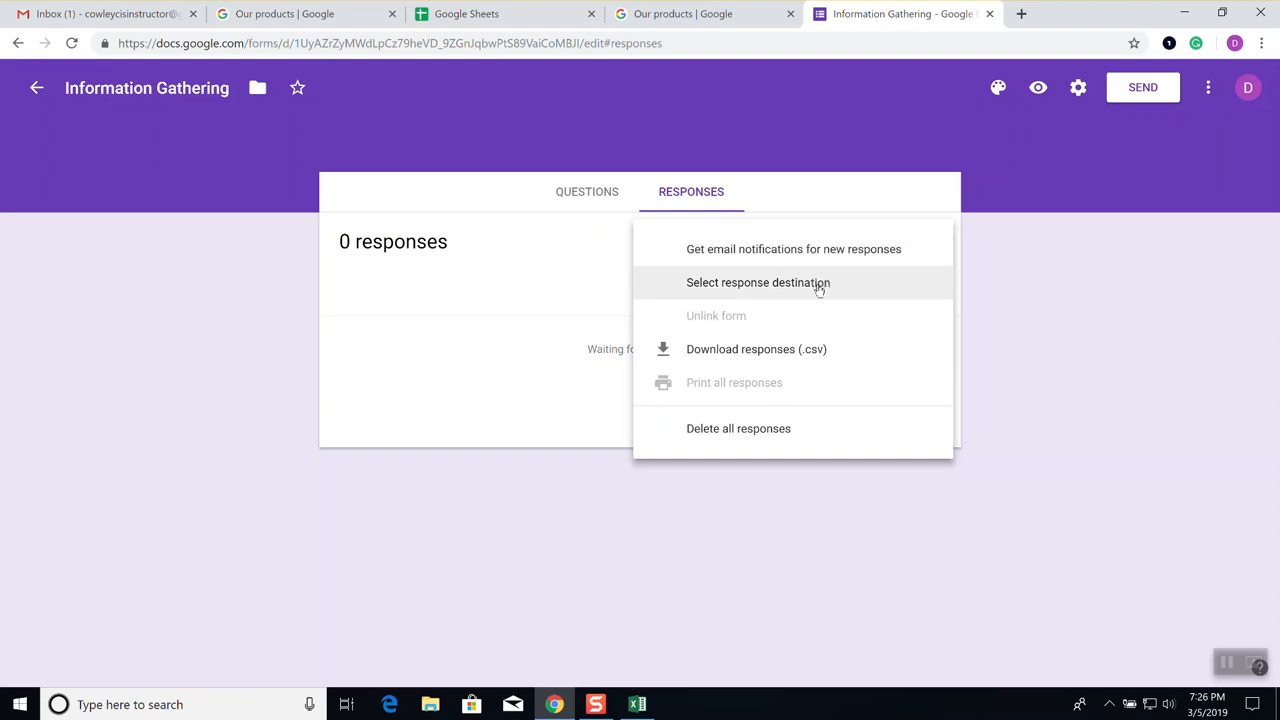
click(871, 197)
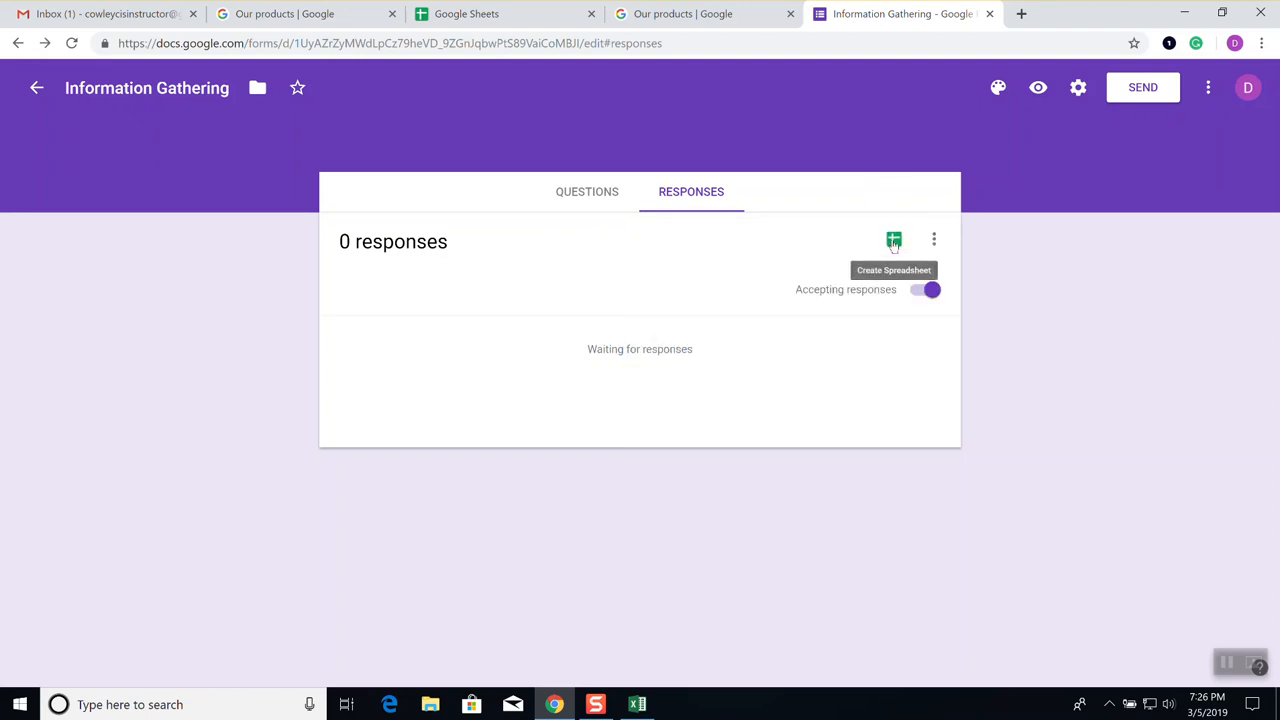
click(894, 242)
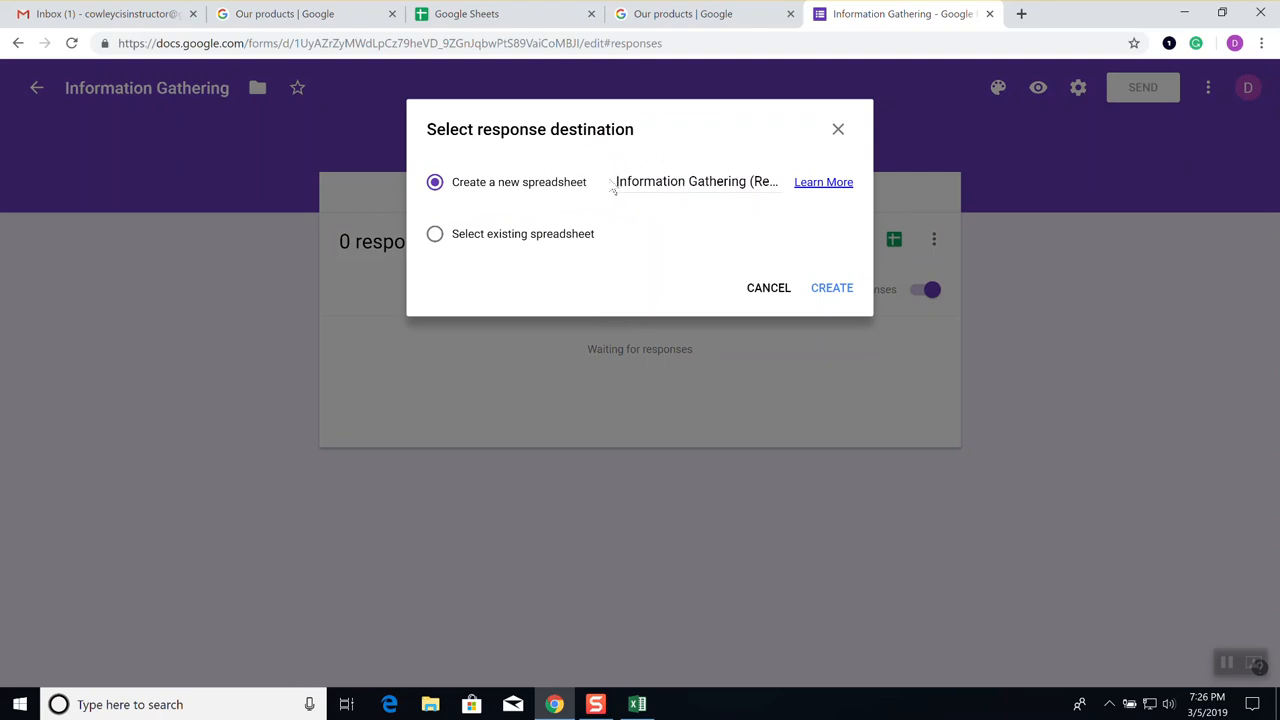
Create a new 'Information Gathering (Responses)' spreadsheet as the response destination
click(839, 131)
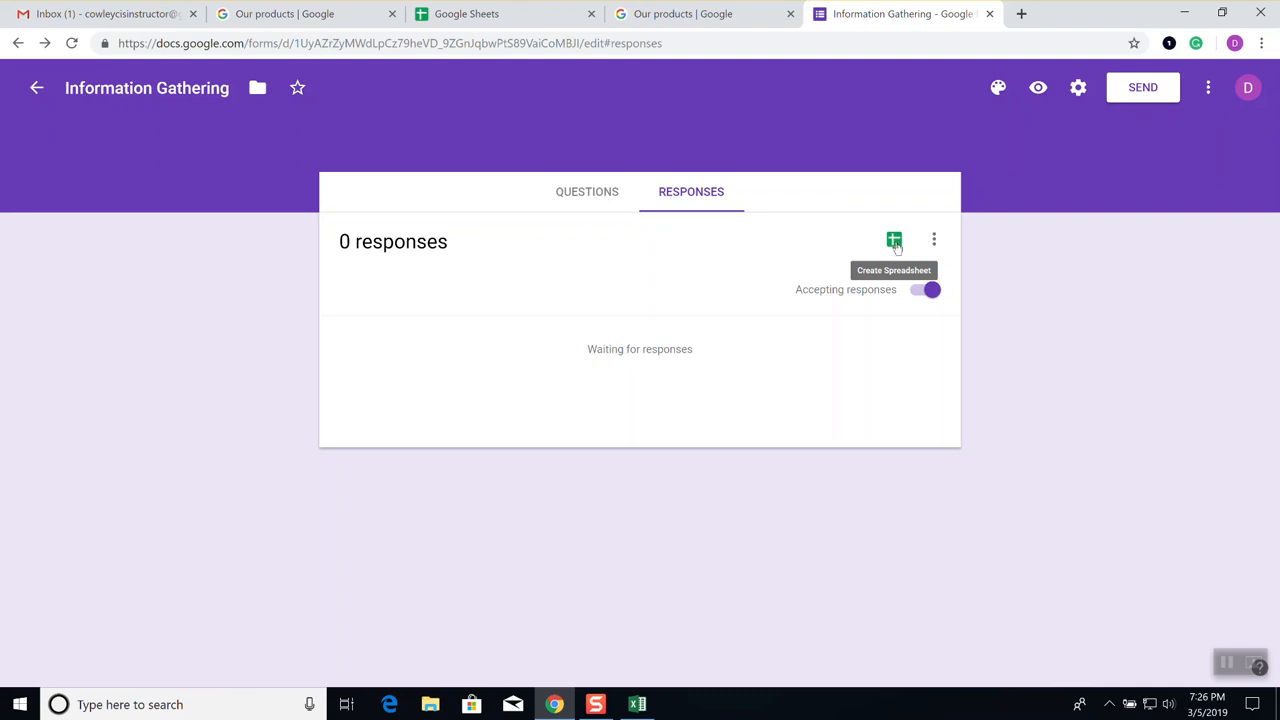
click(894, 242)
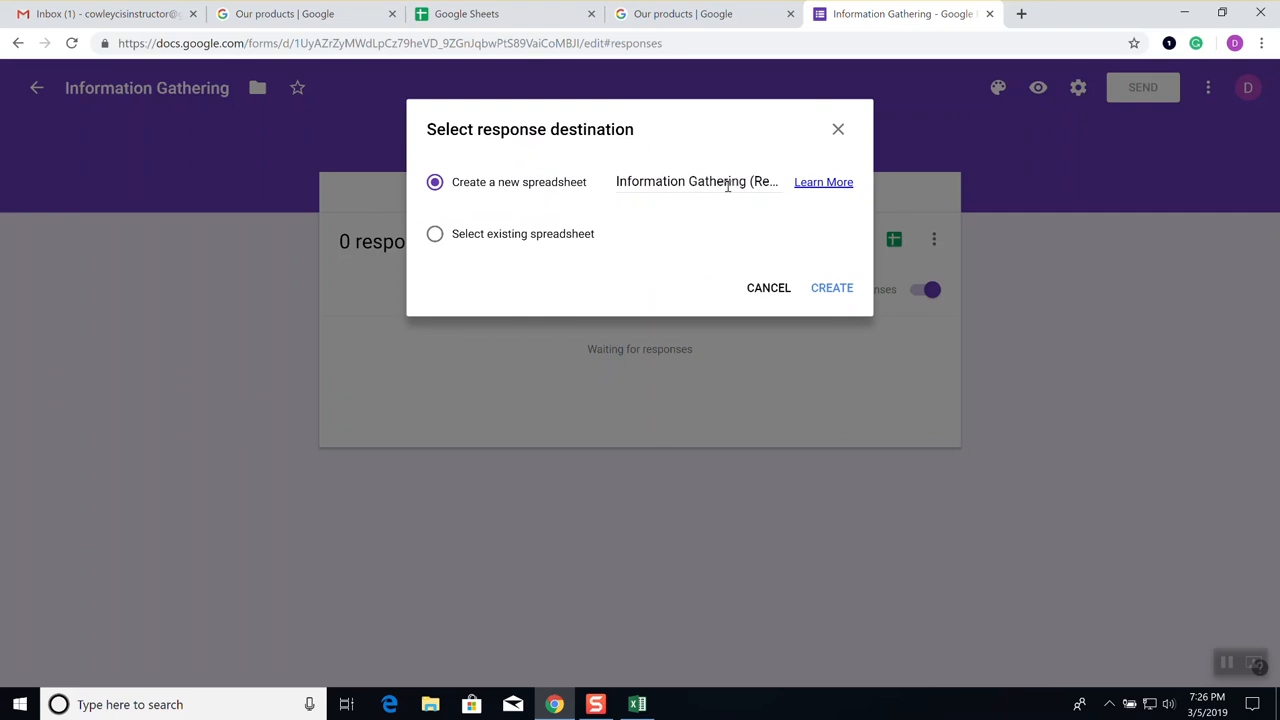
click(843, 292)
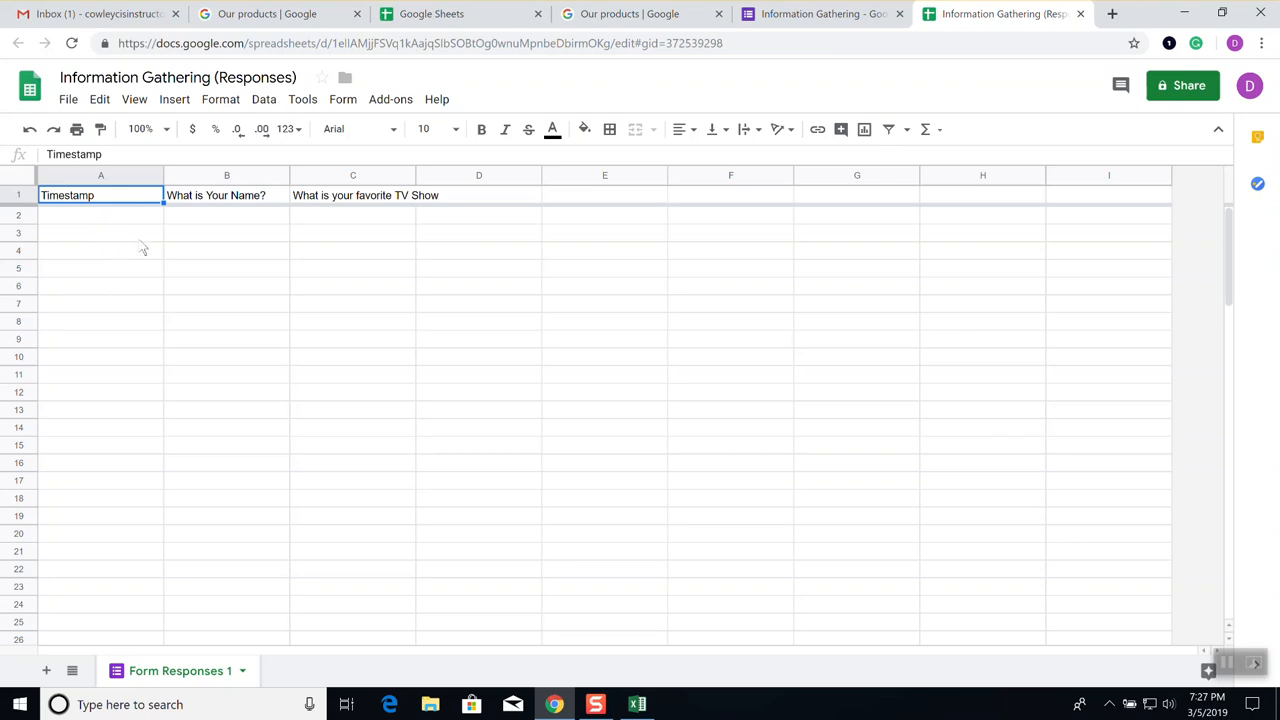
Switch back to the 'Information Gathering - Google Forms' browser tab
click(838, 17)
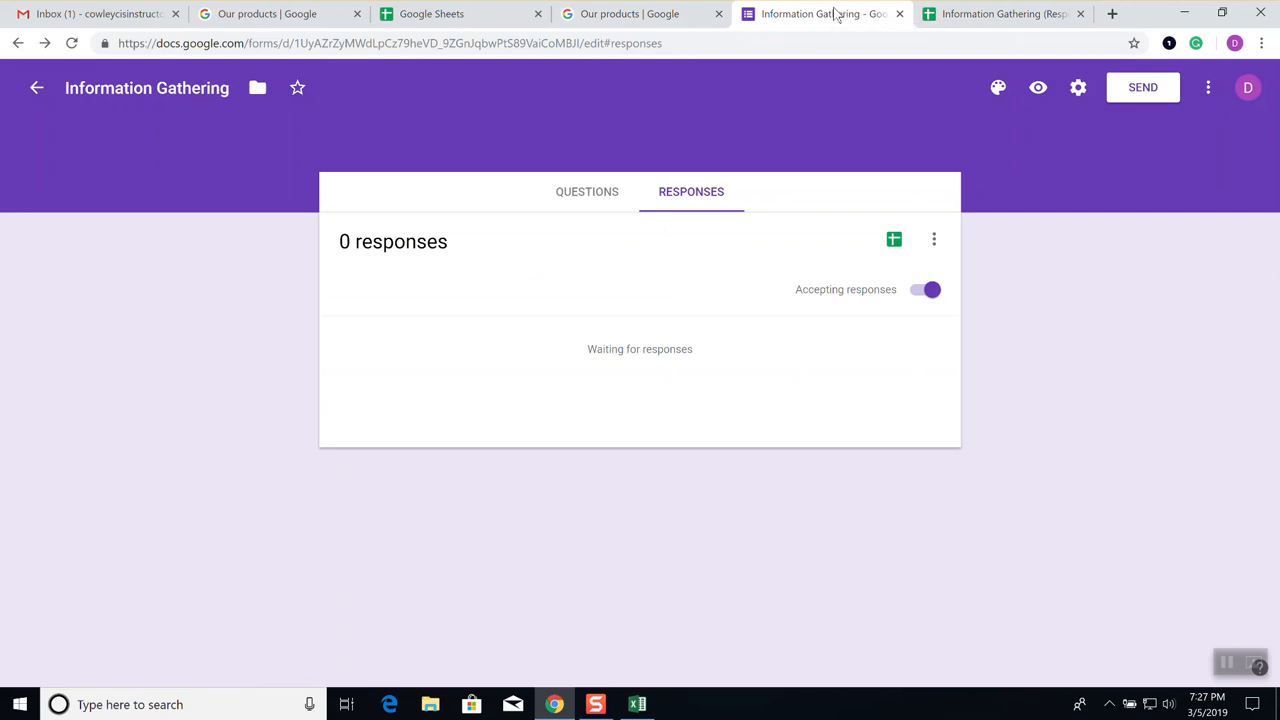
click(934, 245)
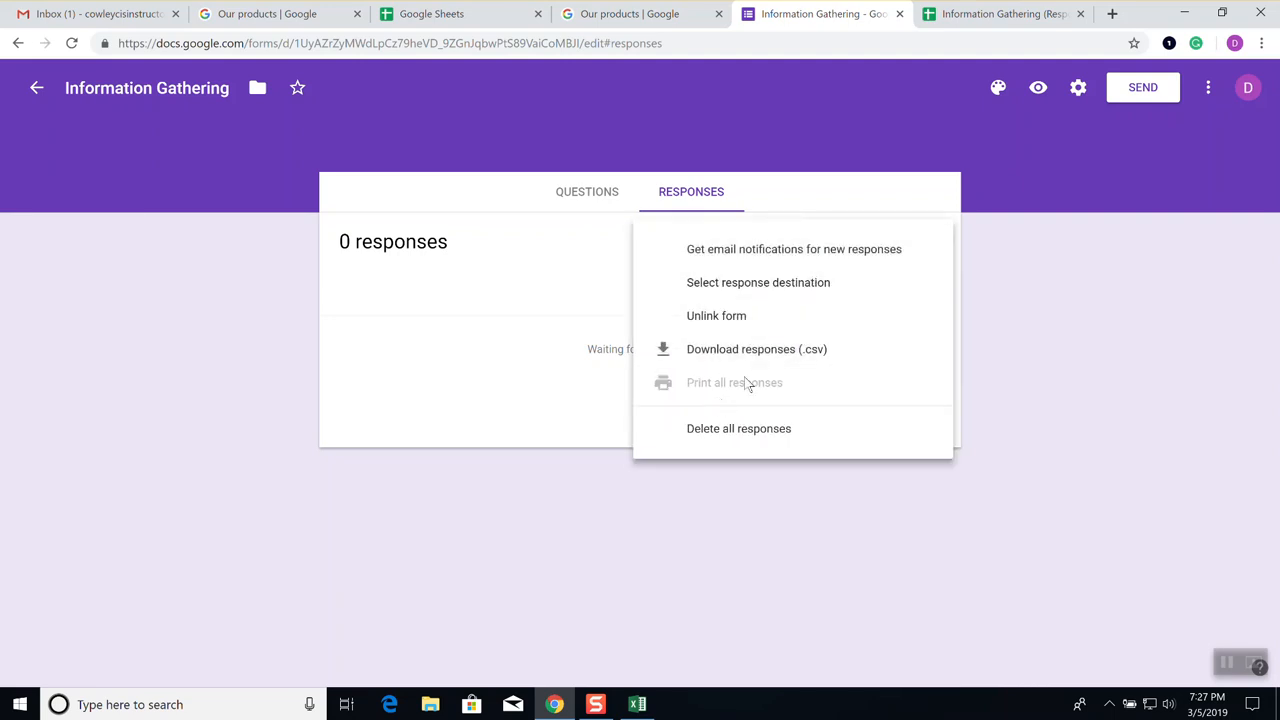
click(816, 290)
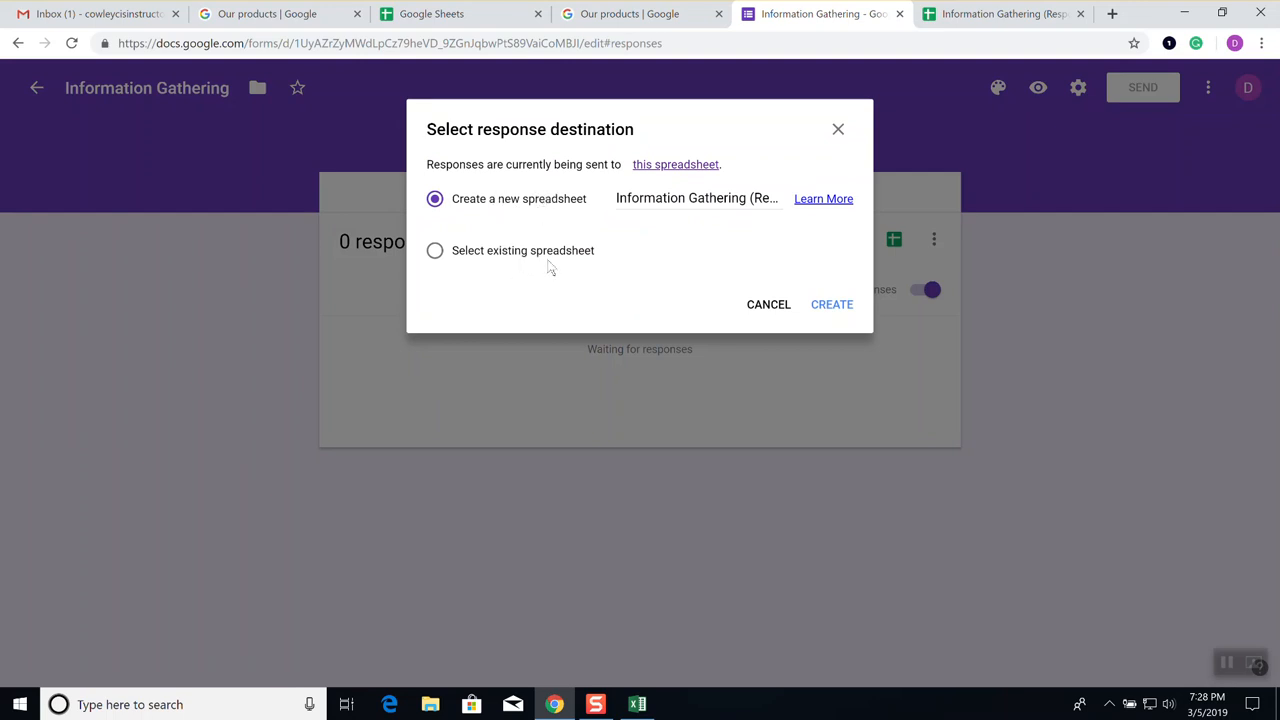
click(768, 305)
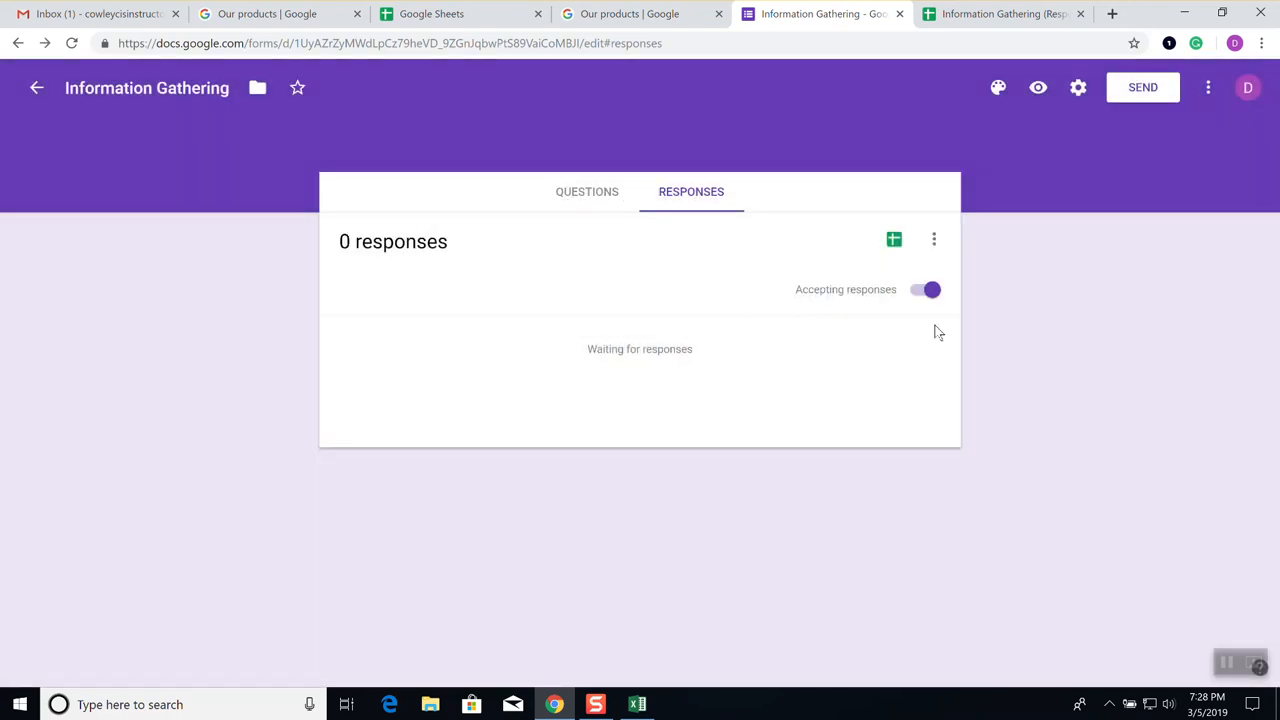
click(934, 240)
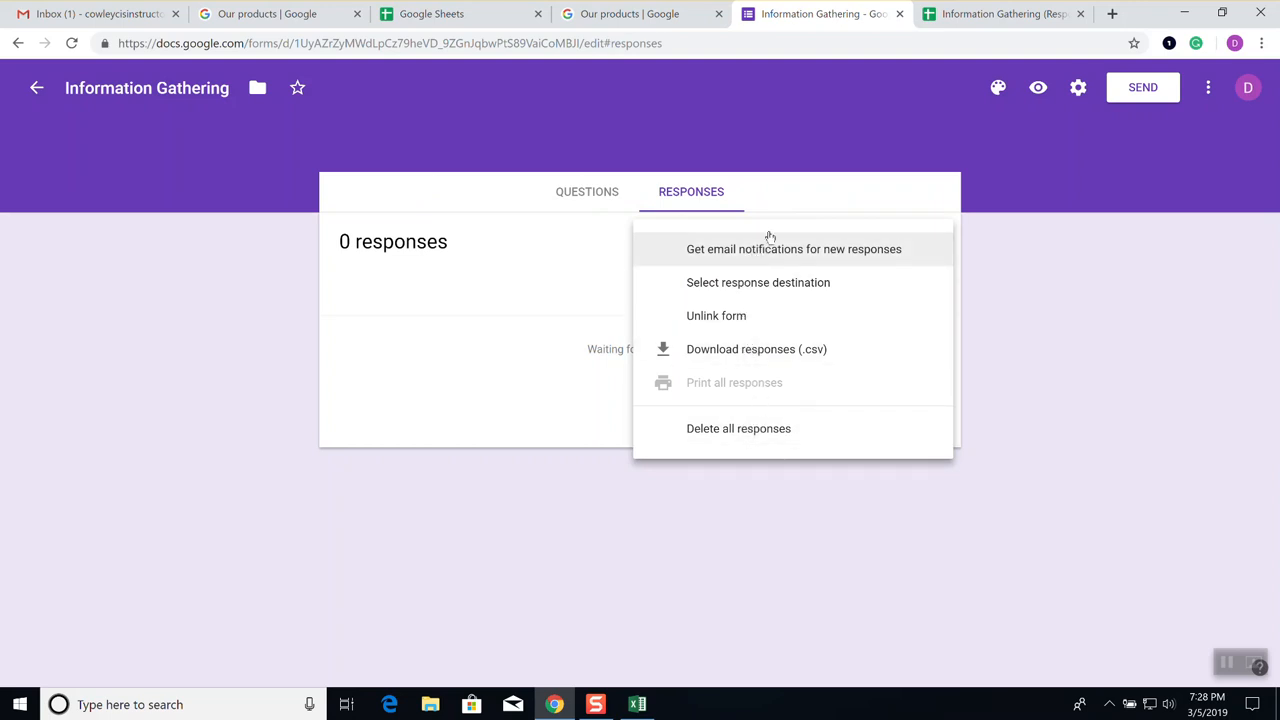
click(795, 196)
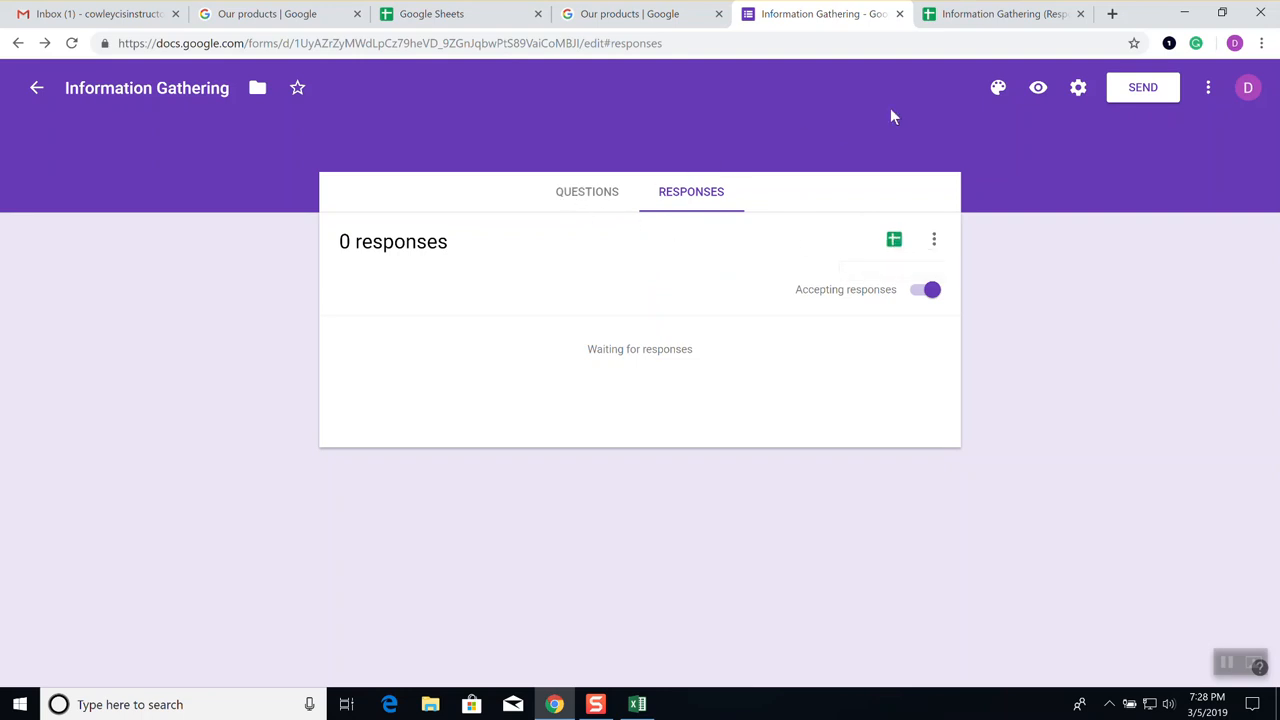
Open the form's send-by-email dialog and add the first student's email address as a recipient
click(1140, 90)
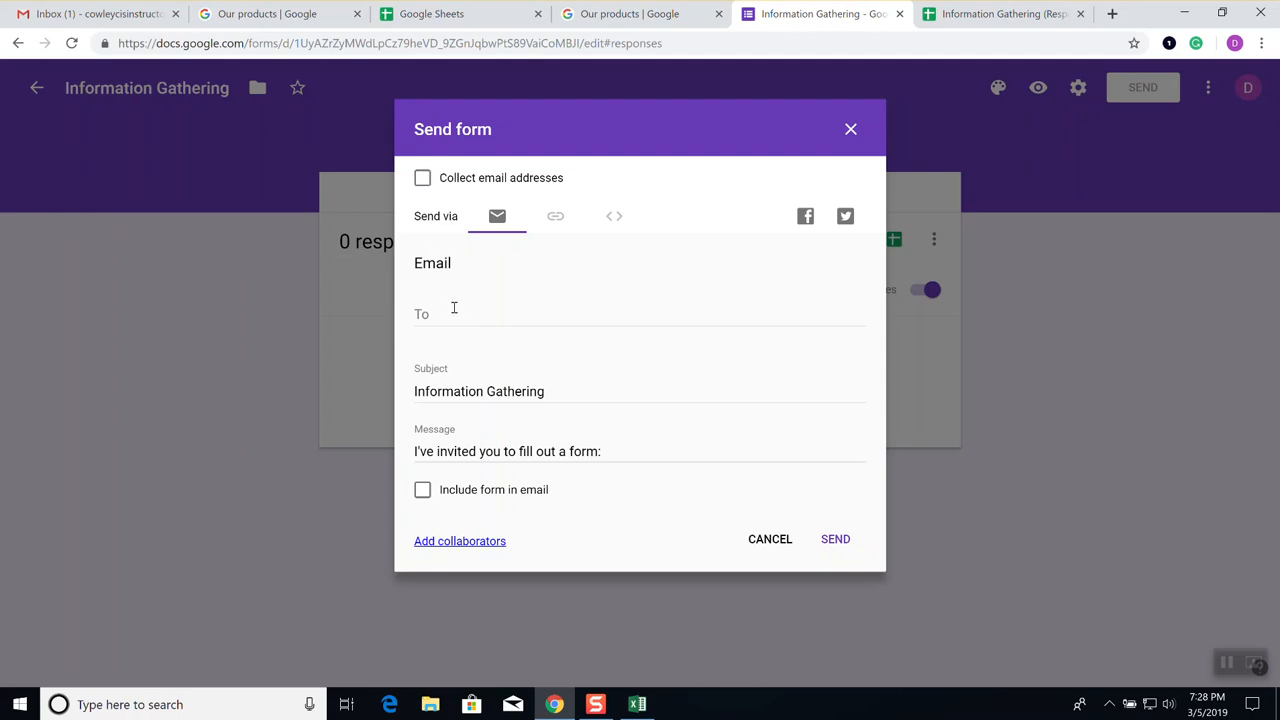
click(498, 315)
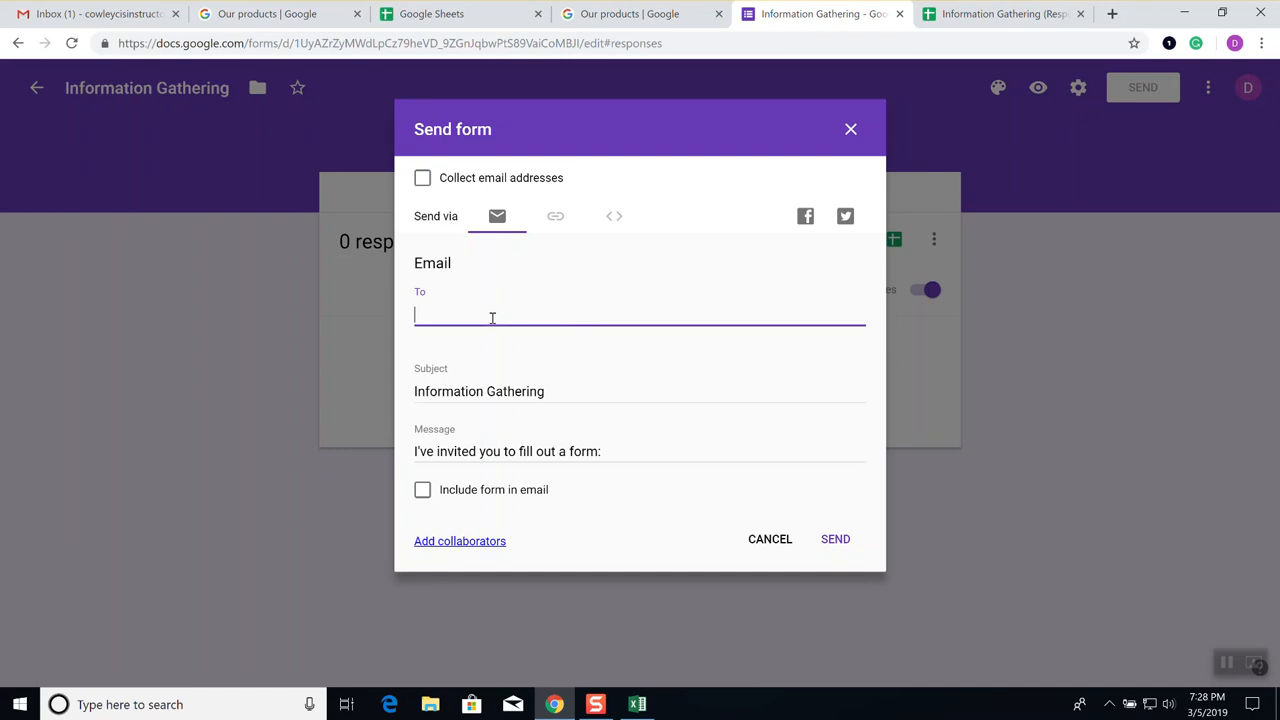
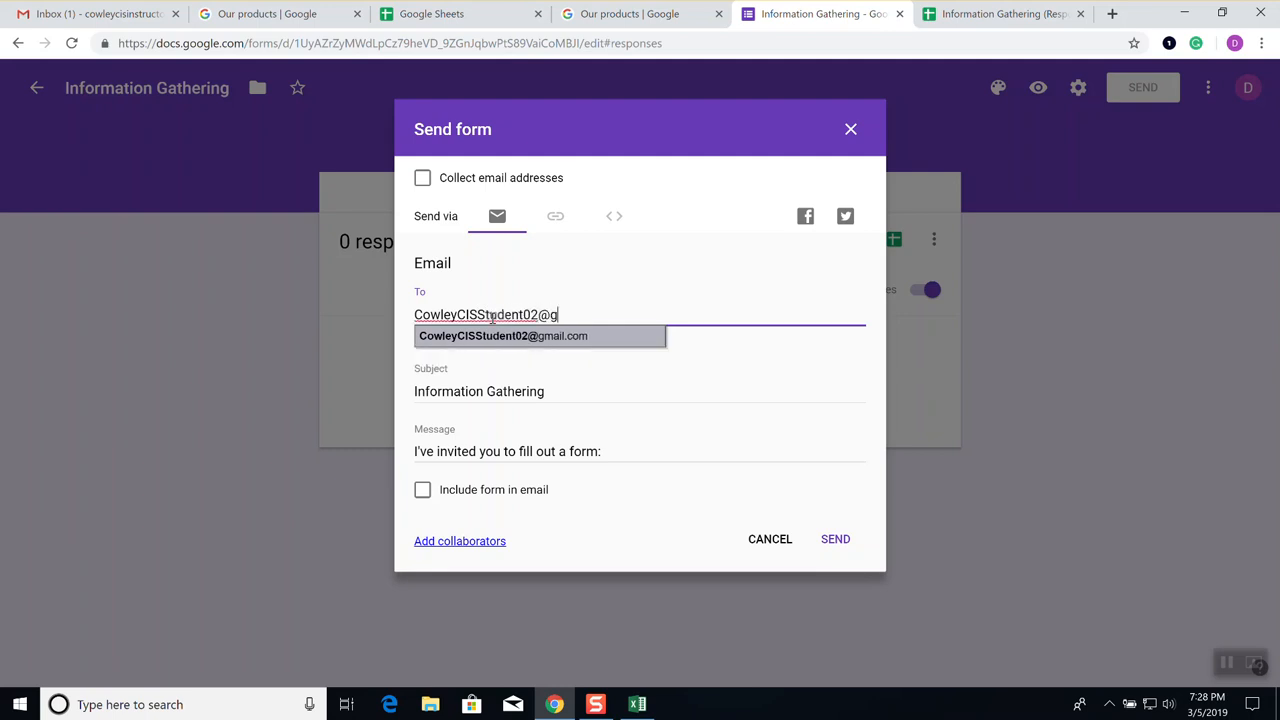
key(shift+Left)
key(shift+Left)
key(shift+Left)
key(shift+Left)
key(shift+Left)
key(shift+Left)
key(shift+Left)
key(shift+Left)
key(shift+Left)
key(shift+Left)
key(shift+Left)
key(shift+Left)
key(shift+Left)
key(shift+Left)
key(shift+Left)
key(shift+Left)
key(shift+Left)
key(shift+Left)
key(shift+Left)
key(shift+Left)
key(shift+Left)
key(shift+Left)
key(shift+Left)
key(ctrl+c)
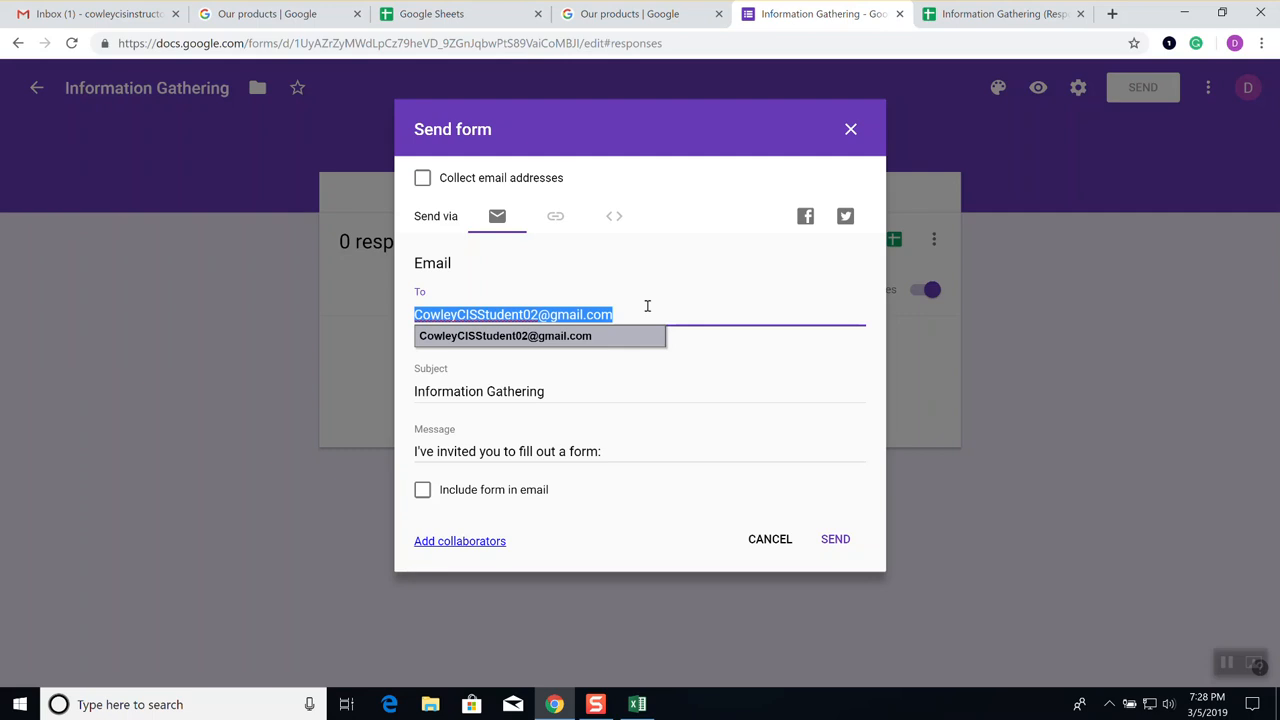
click(687, 311)
click(638, 340)
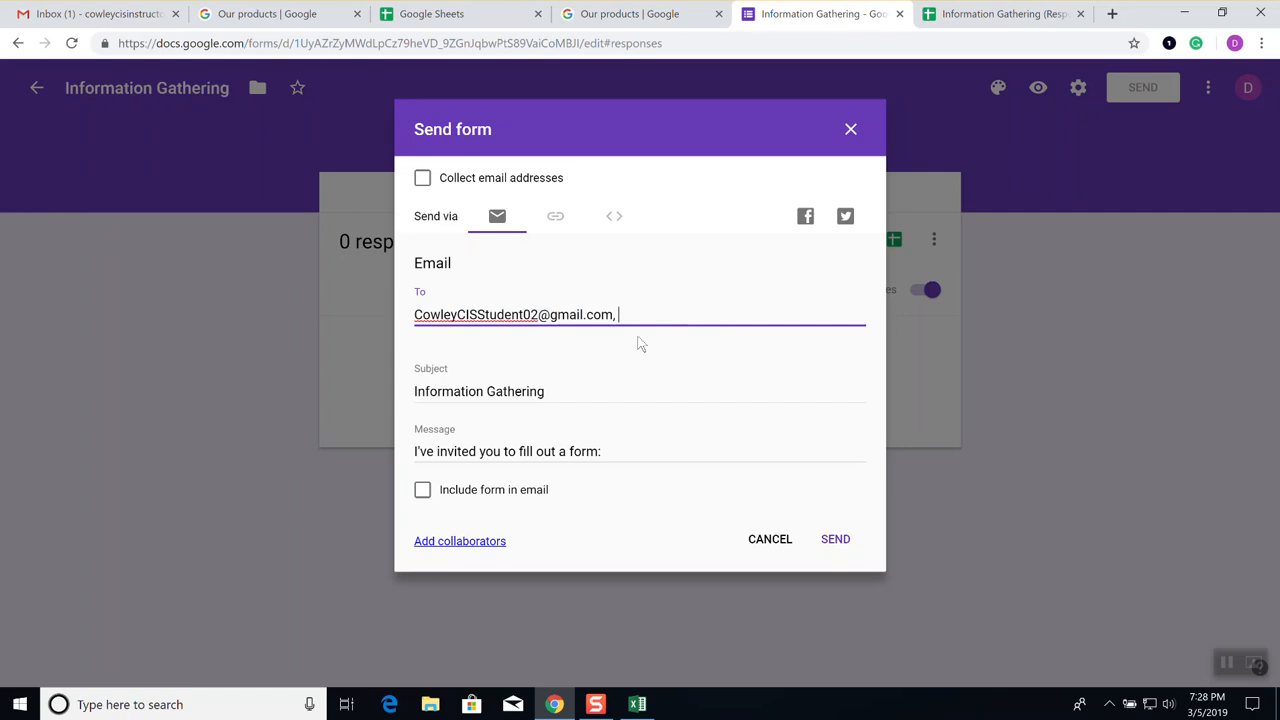
Paste in two more student addresses, changing their numbers to 3 and 5, comma-separated
key(ctrl+v)
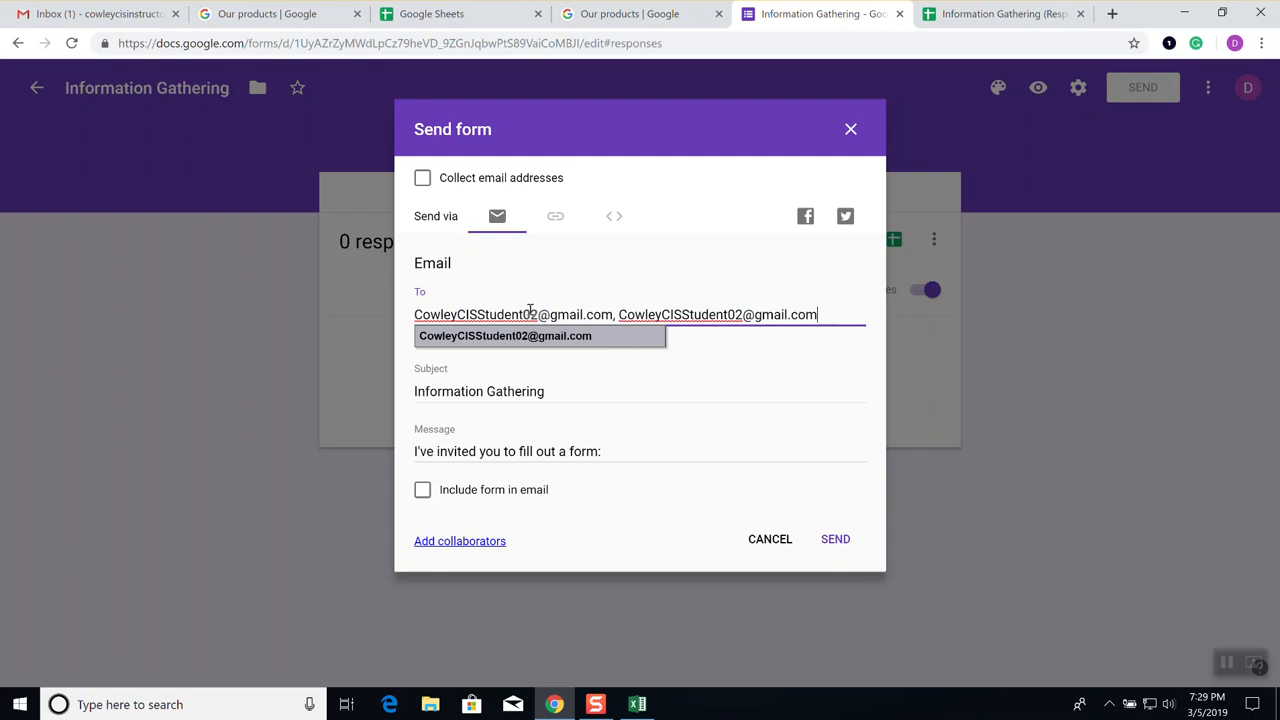
text(3)
key(Delete)
text(5)
key(Delete)
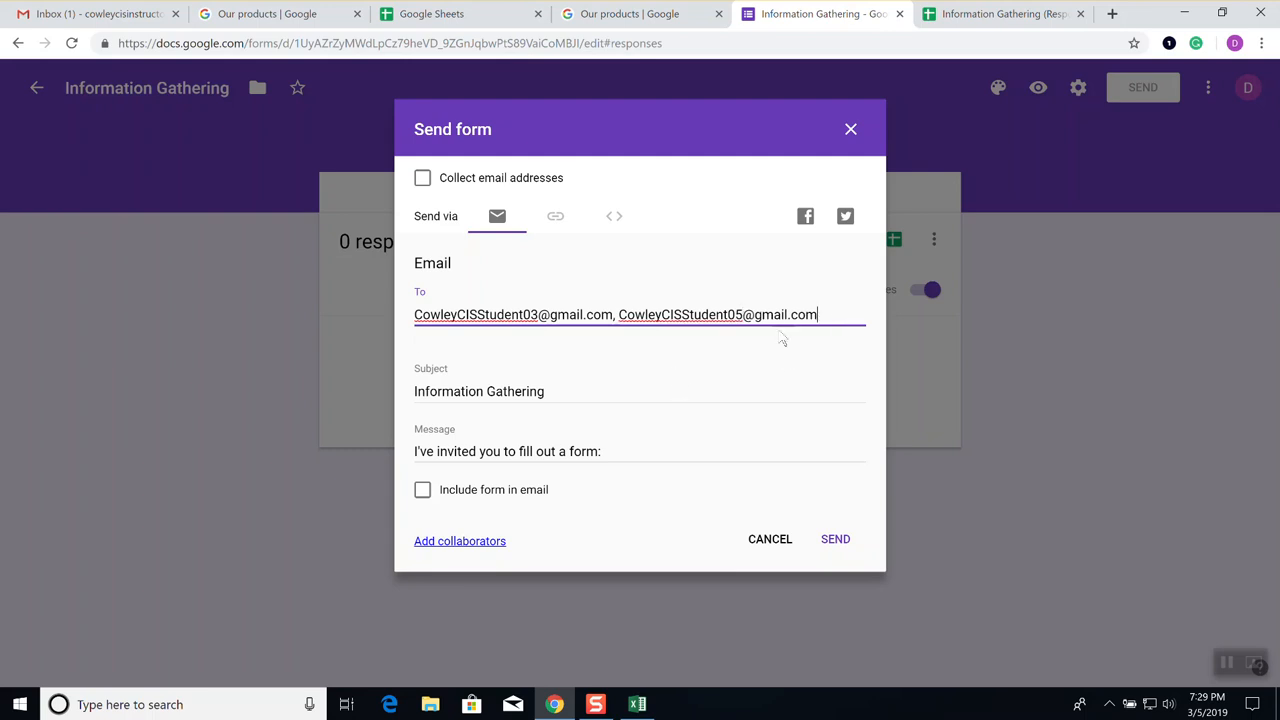
text(,)
Add two further student addresses numbered 6 and 7, then send the form to all recipients
key(ctrl+v)
key(ctrl+v)
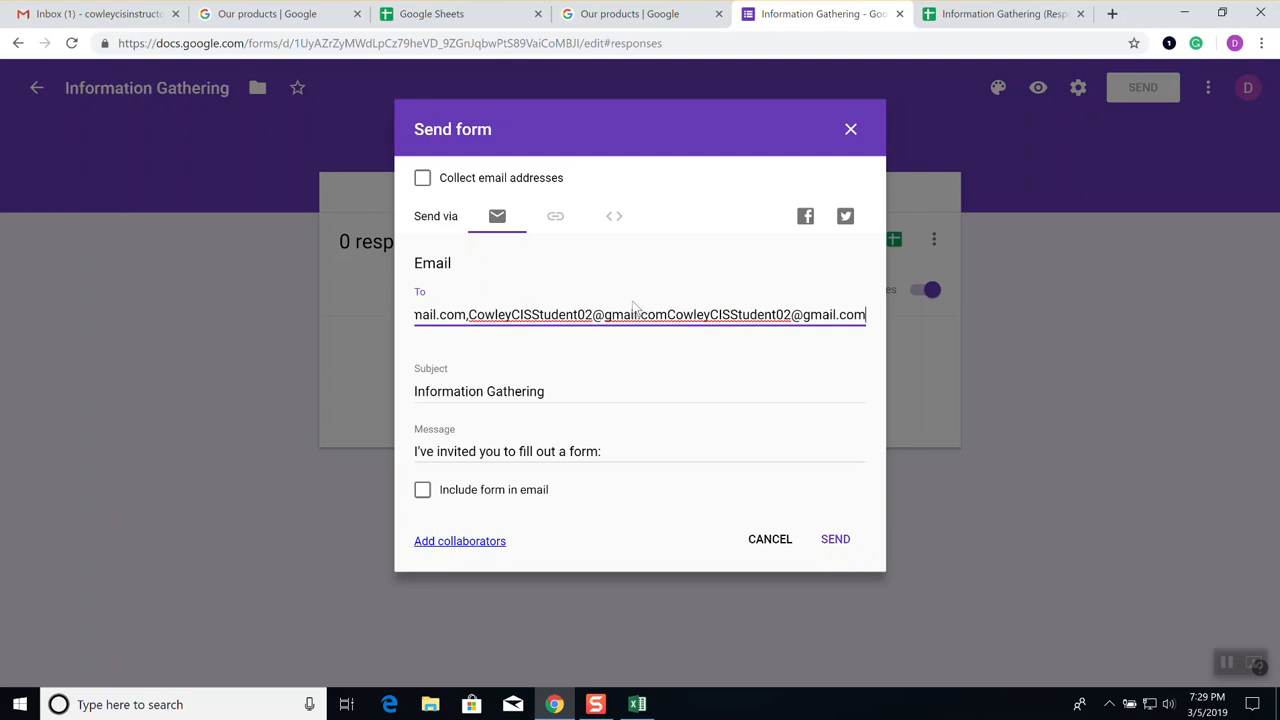
click(589, 316)
text(6)
key(Delete)
click(667, 315)
text(,)
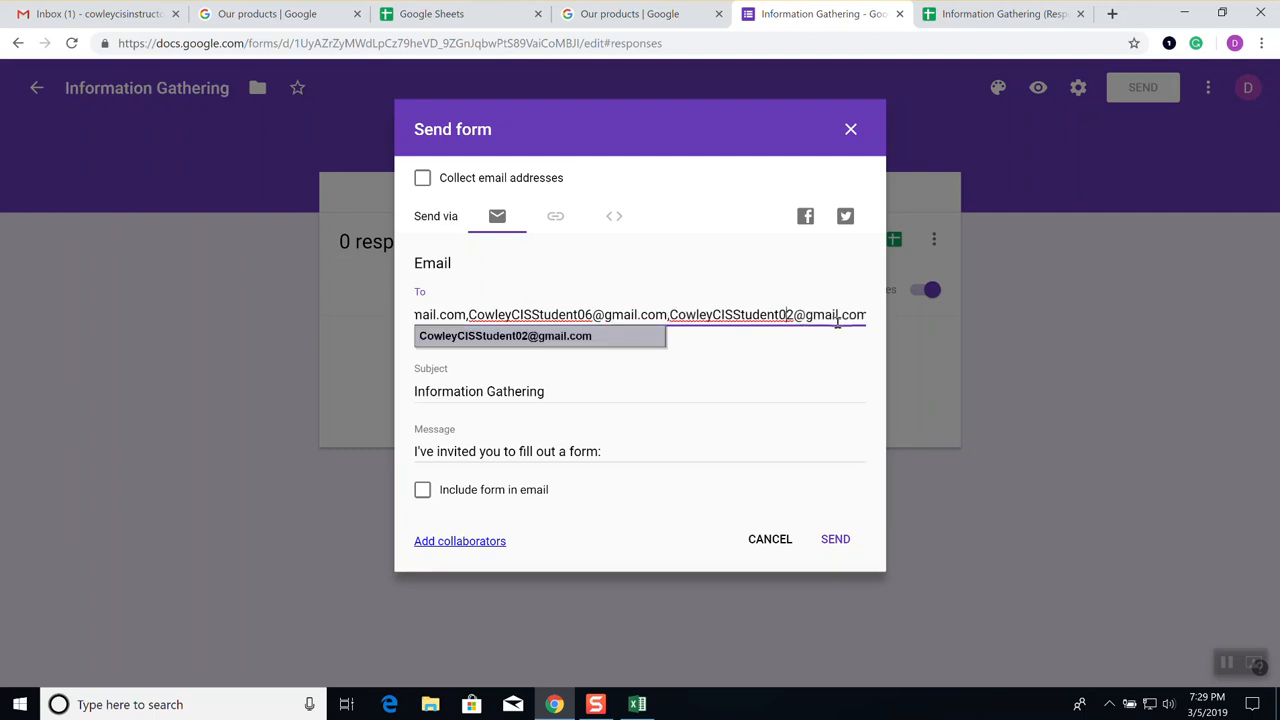
key(BackSpace)
text(7)
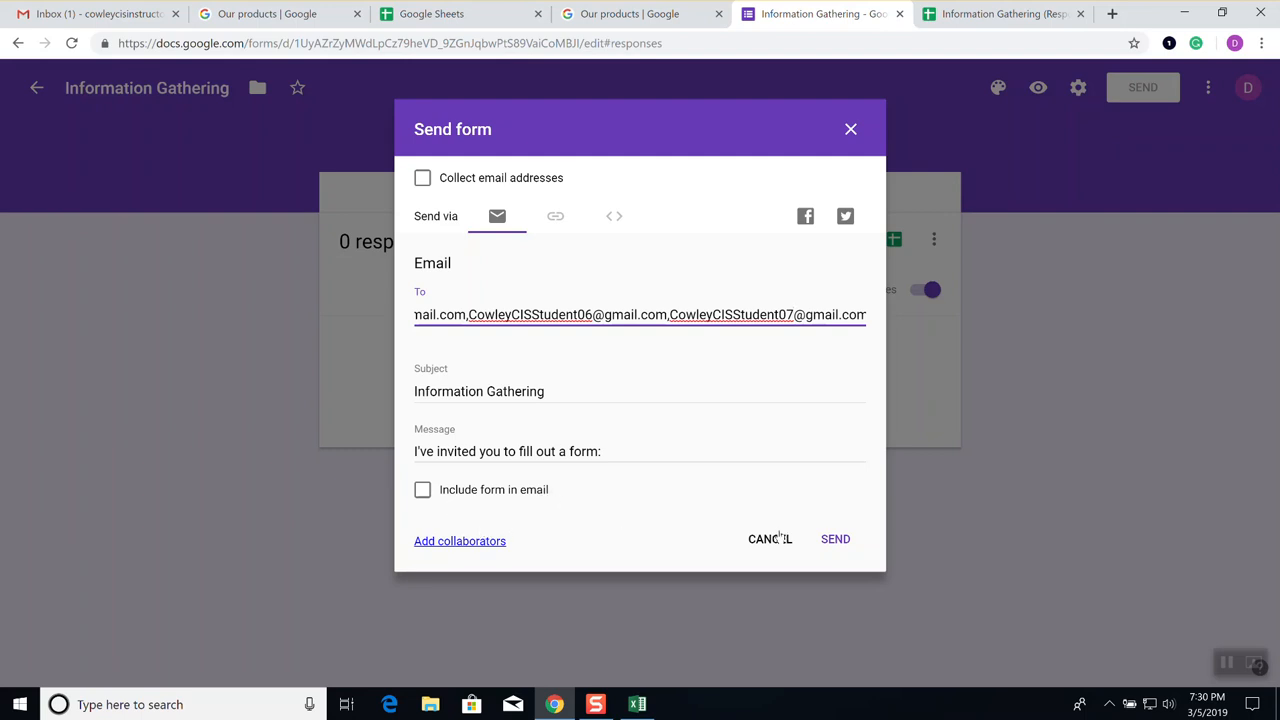
click(836, 539)
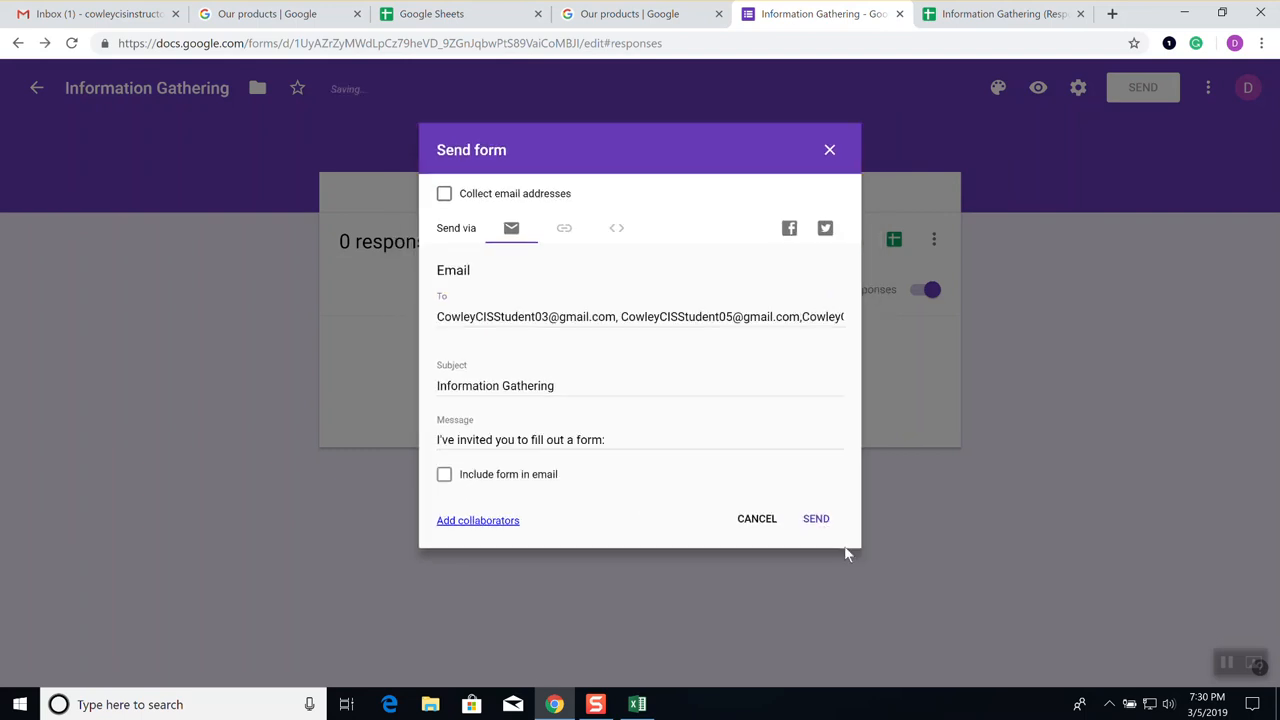
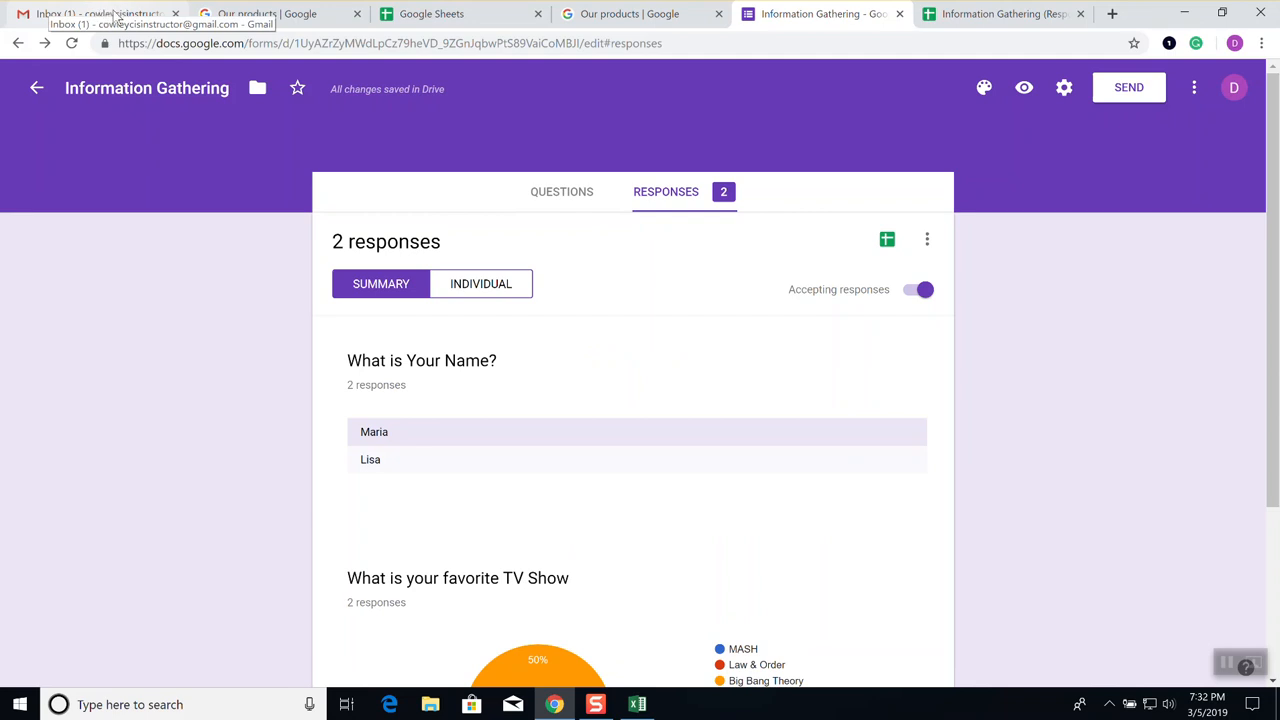
Go through Gmail and the Sheets home page to the Information Gathering (Responses) spreadsheet
click(115, 16)
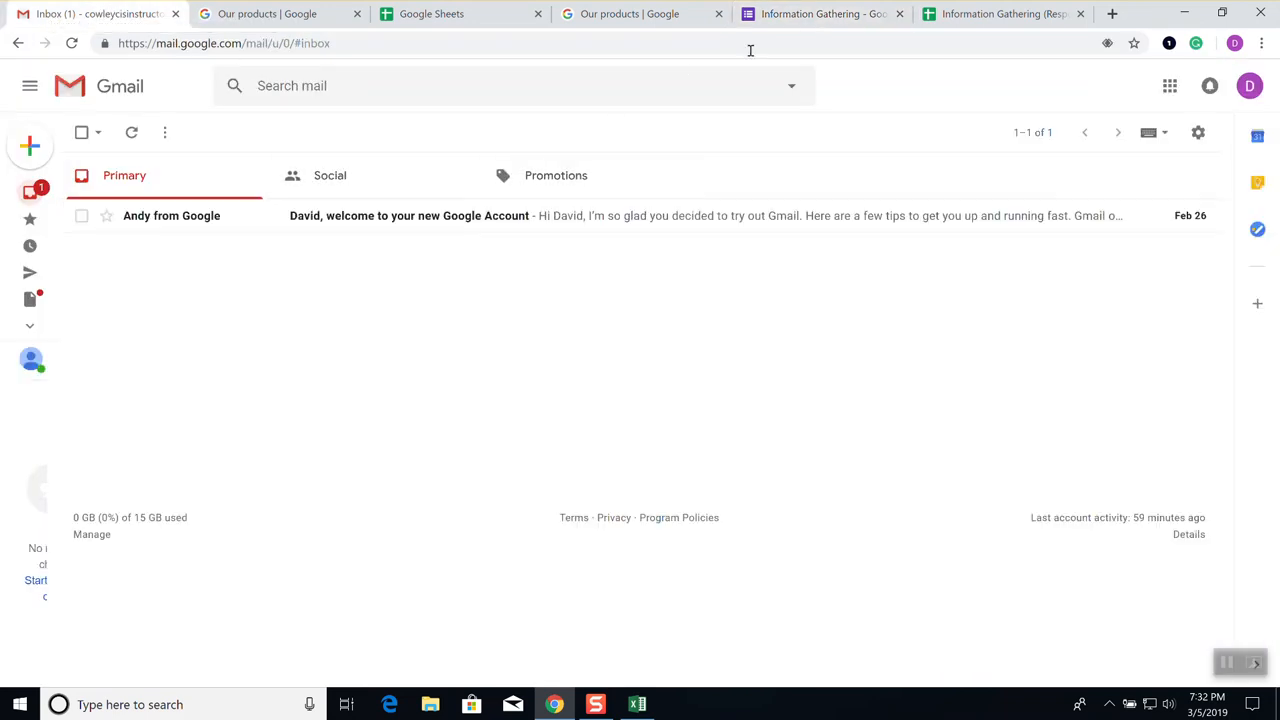
click(437, 13)
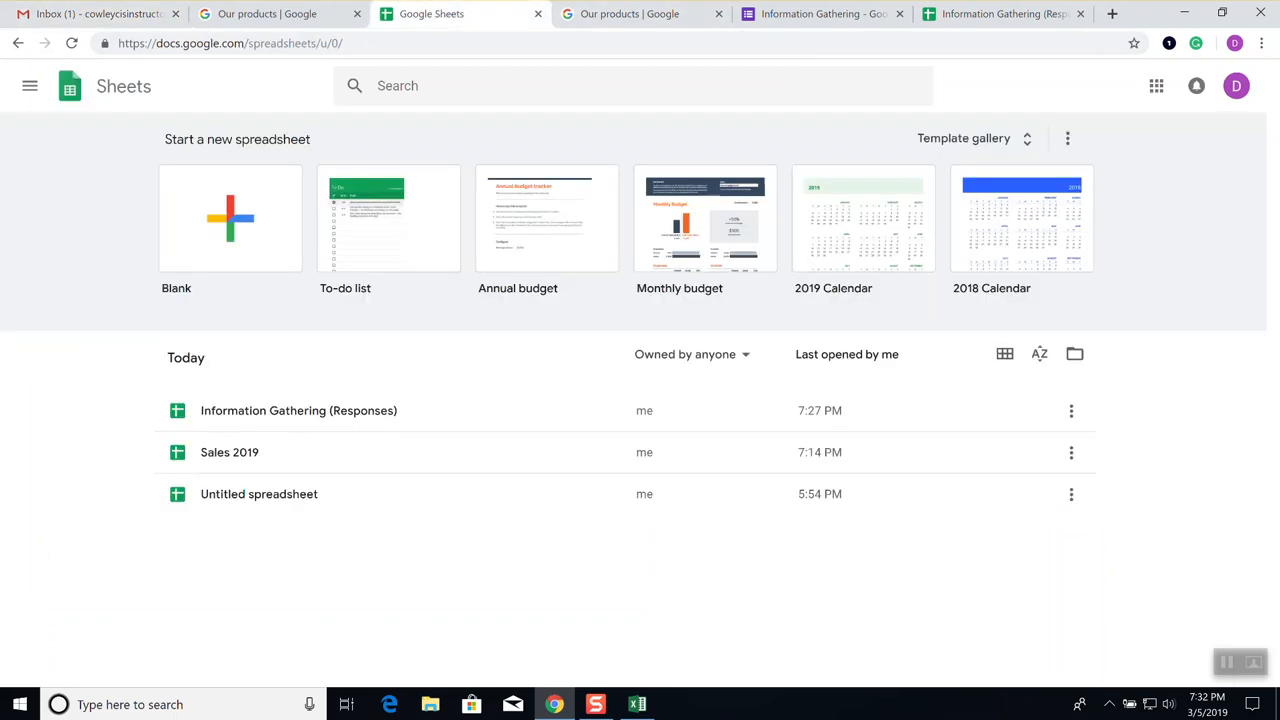
click(973, 14)
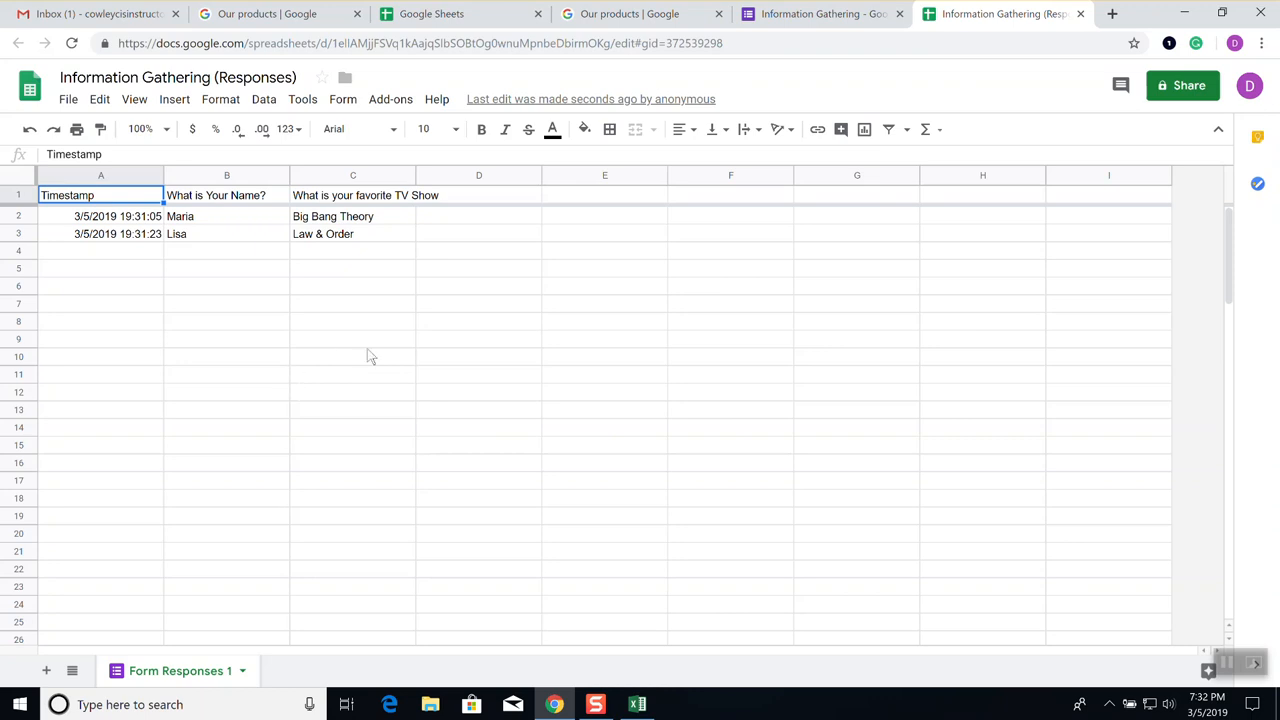
Zoom the responses sheet to 150%, then return to the form's response summary
click(165, 129)
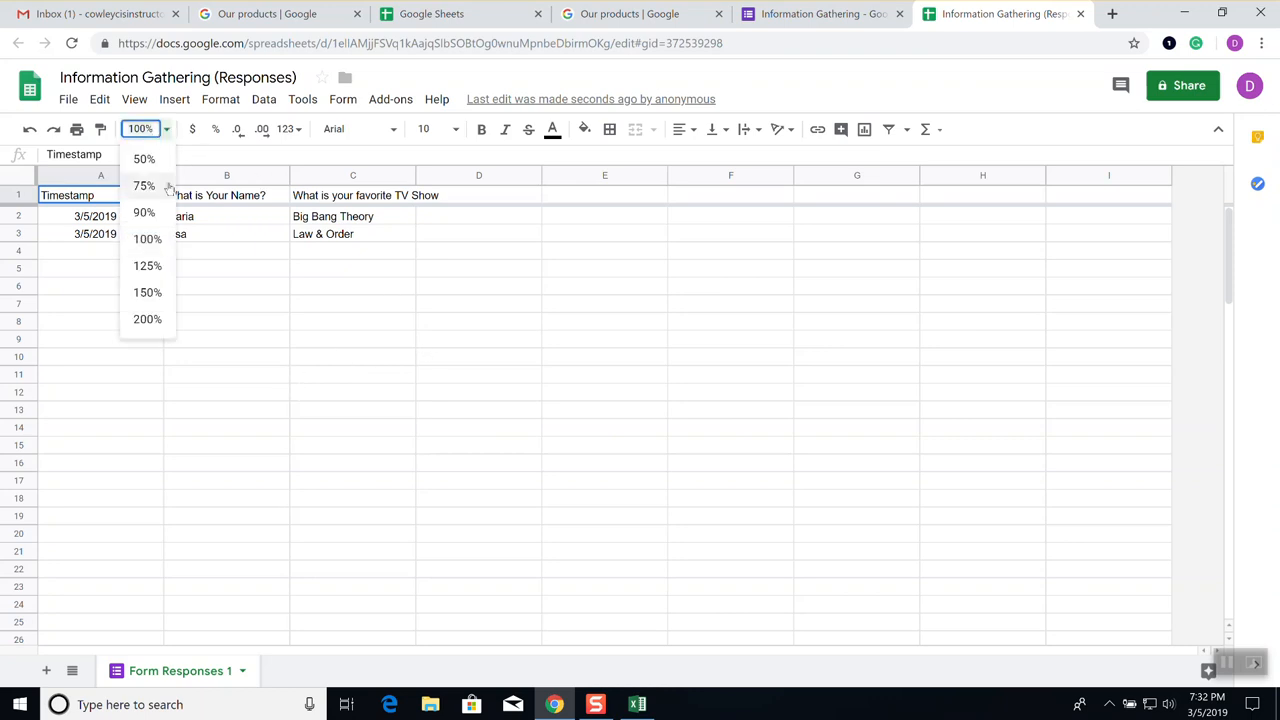
click(147, 292)
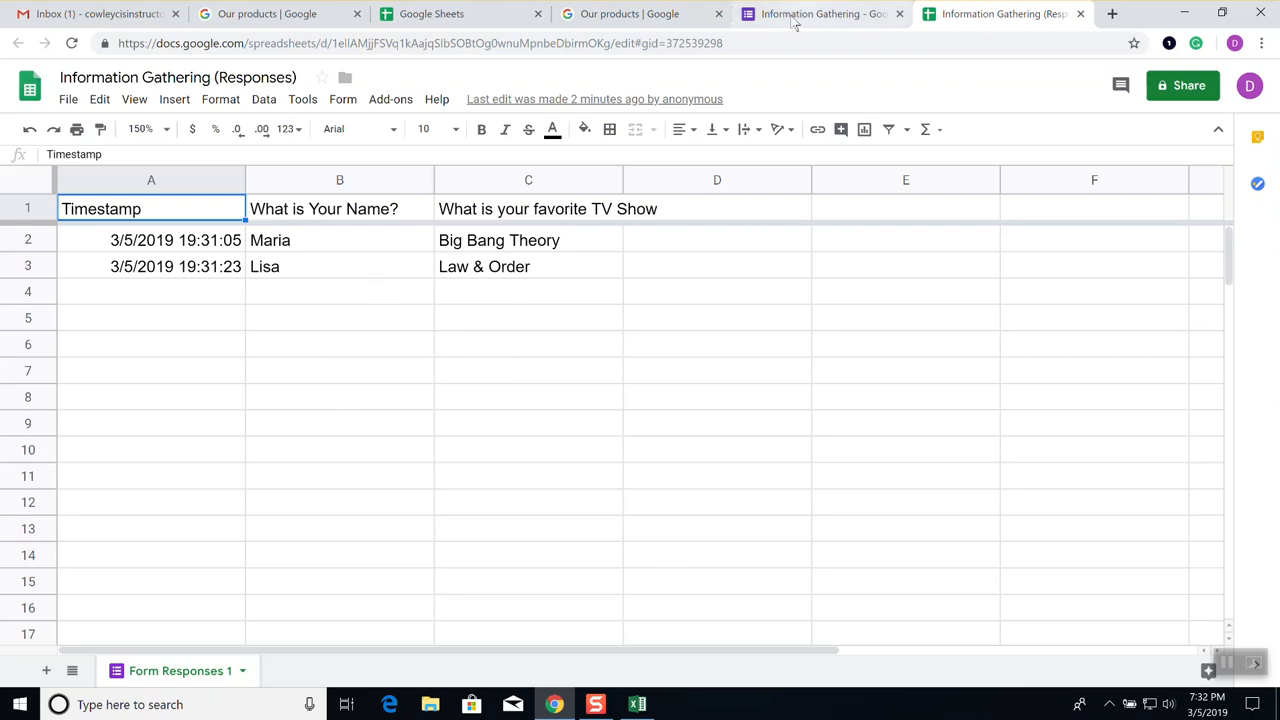
click(826, 13)
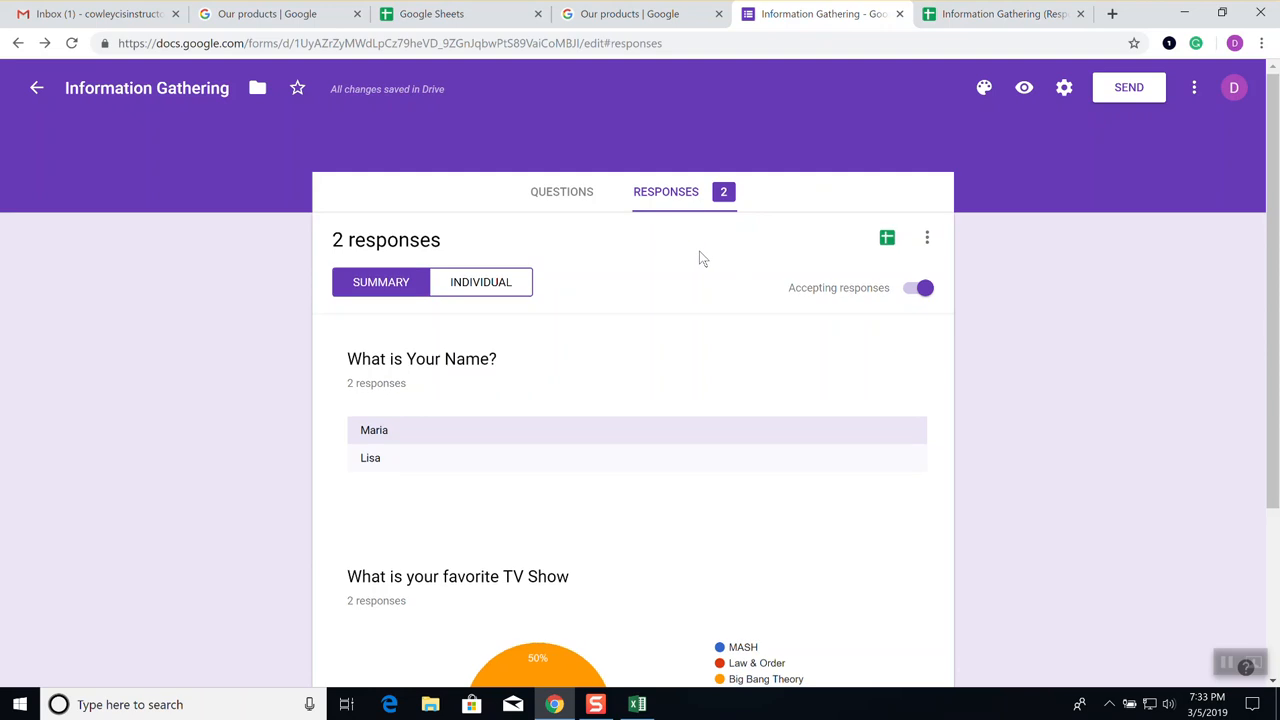
scroll(700, 258, down, 1)
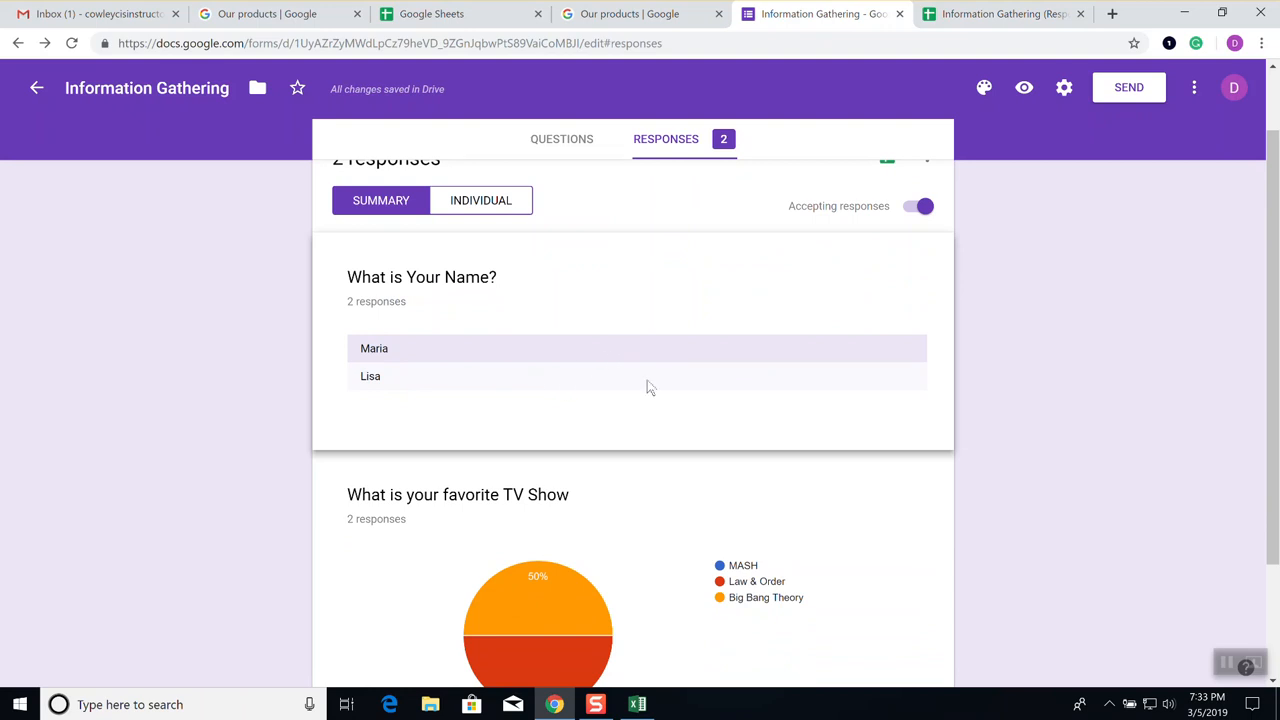
scroll(648, 388, down, 2)
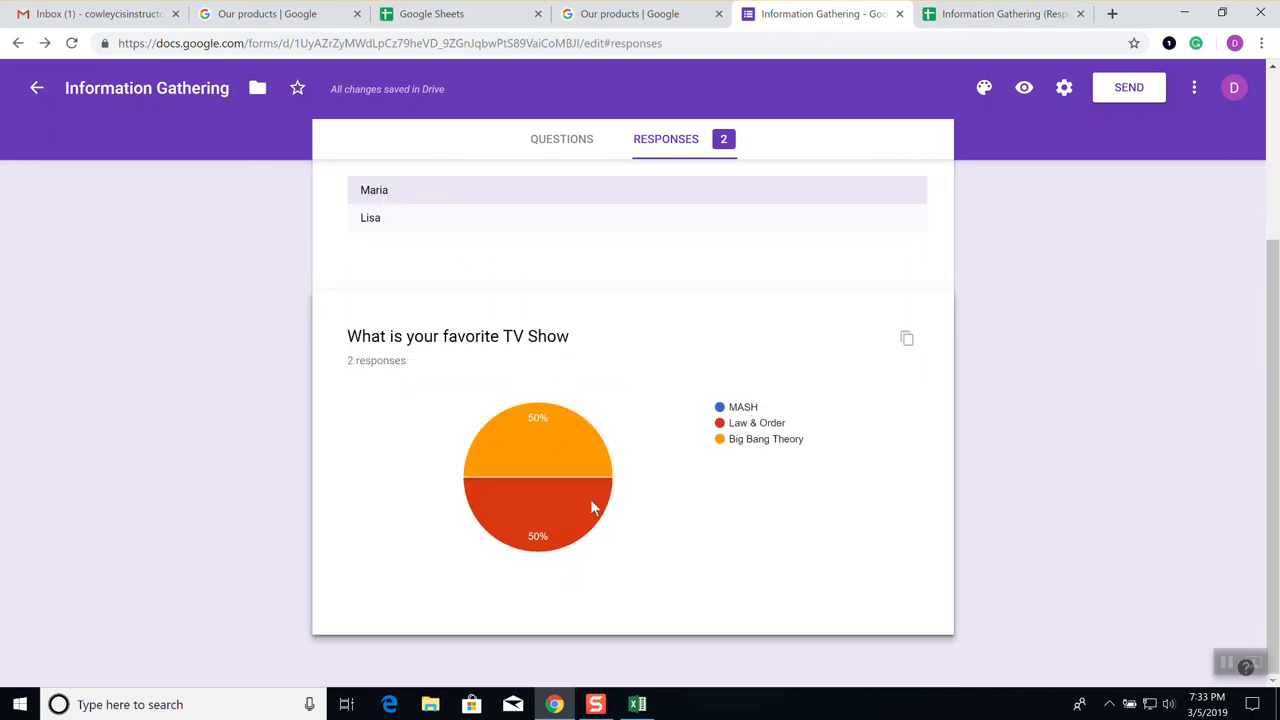
scroll(717, 424, up, 3)
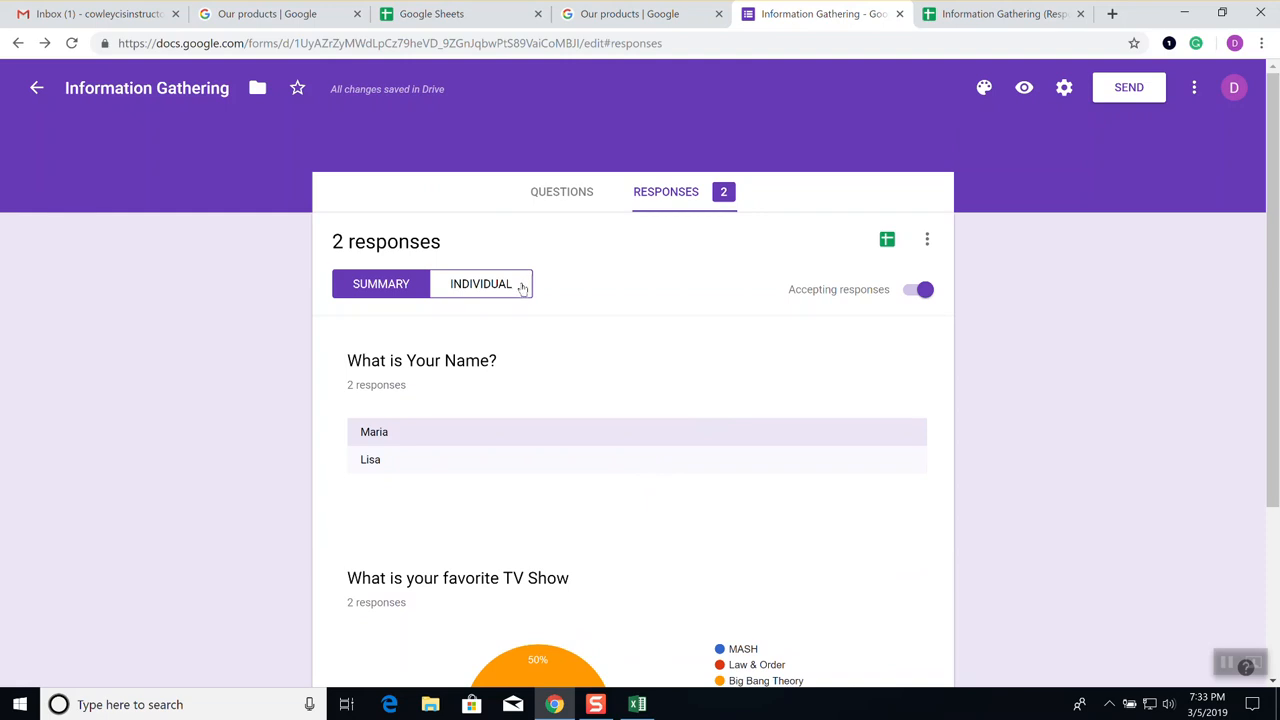
scroll(749, 415, down, 1)
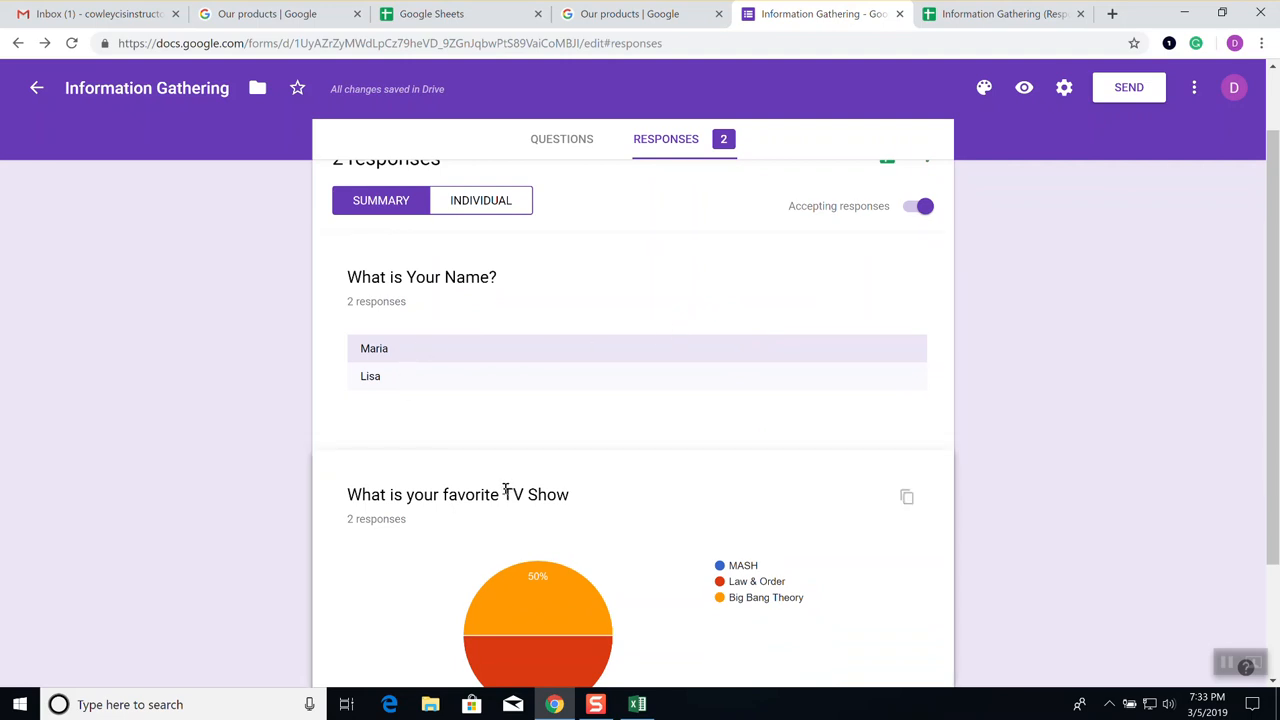
scroll(505, 493, up, 1)
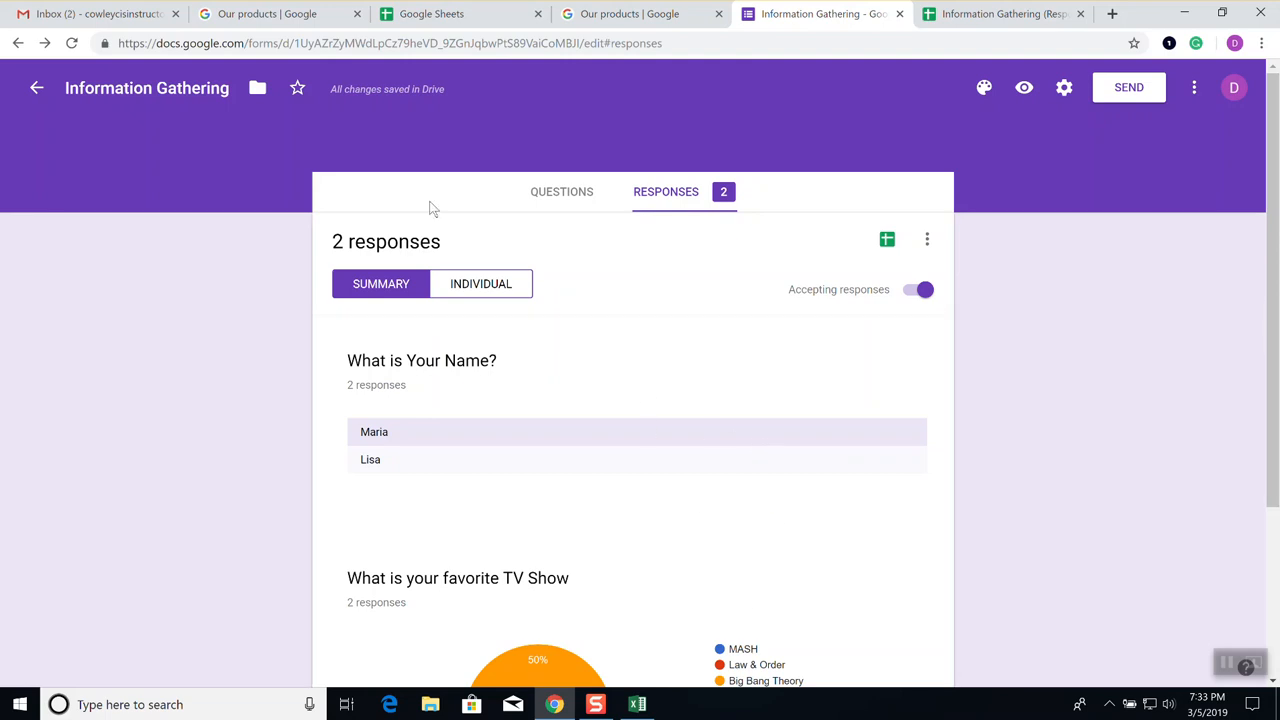
Open the Information Gathering invitation email in Gmail and launch the form to fill out
click(100, 14)
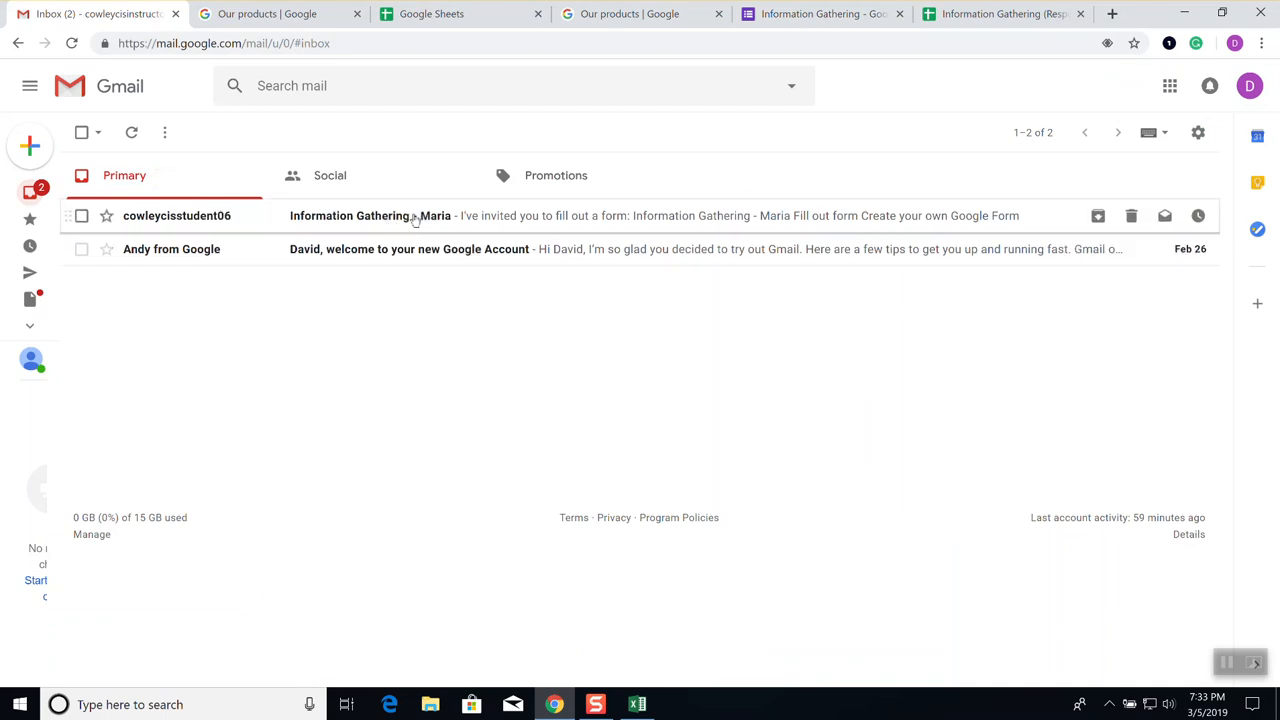
click(304, 219)
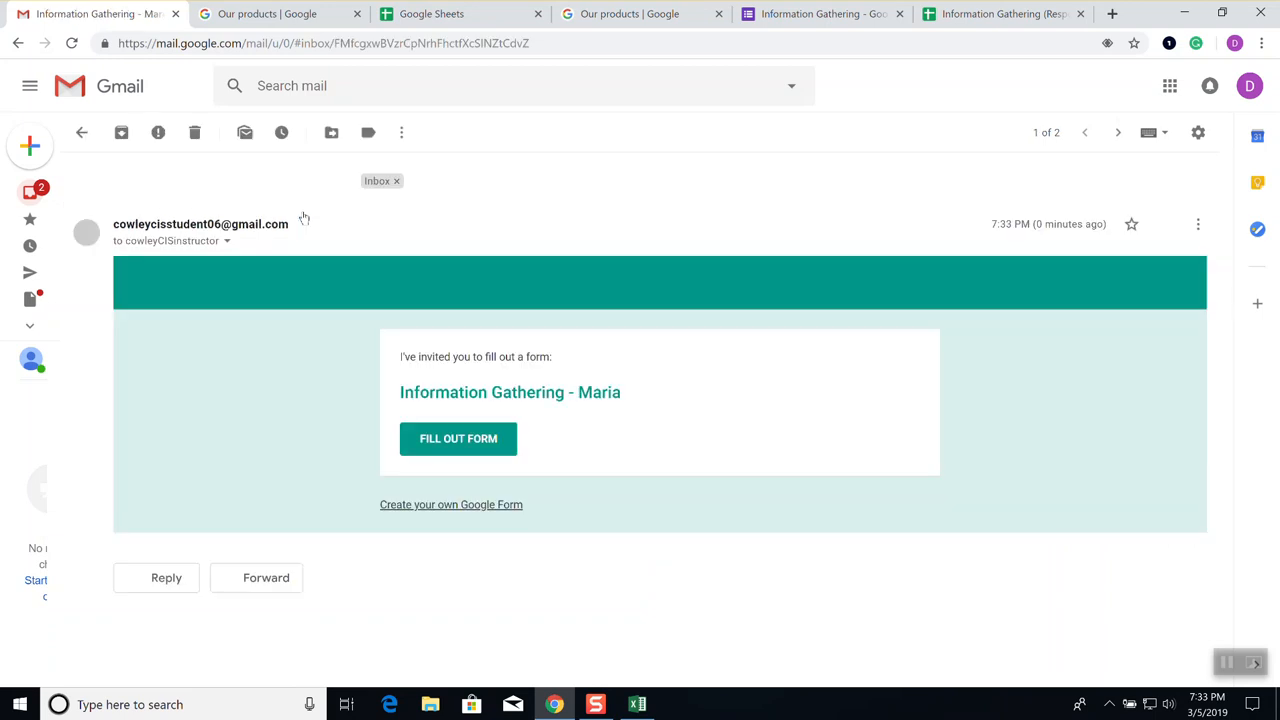
click(463, 442)
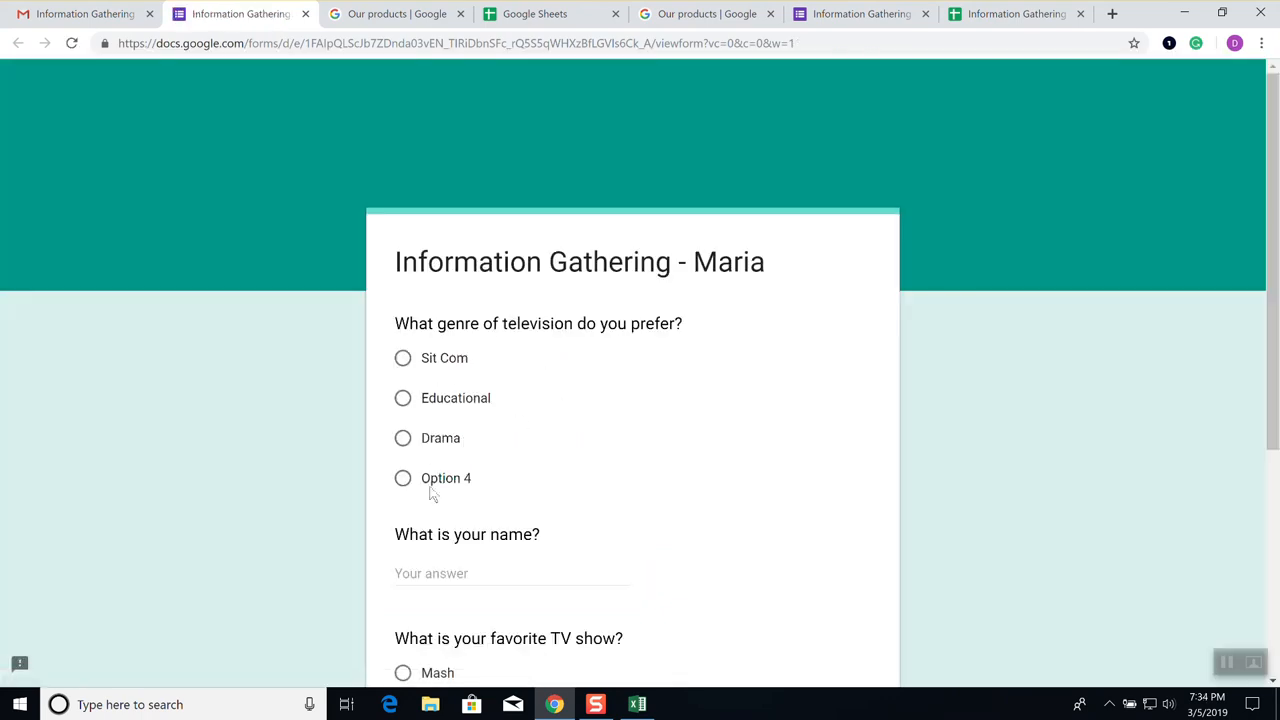
Answer Drama as genre, enter the respondent's name, choose Law & Order, and submit
click(410, 440)
scroll(530, 449, down, 2)
click(407, 408)
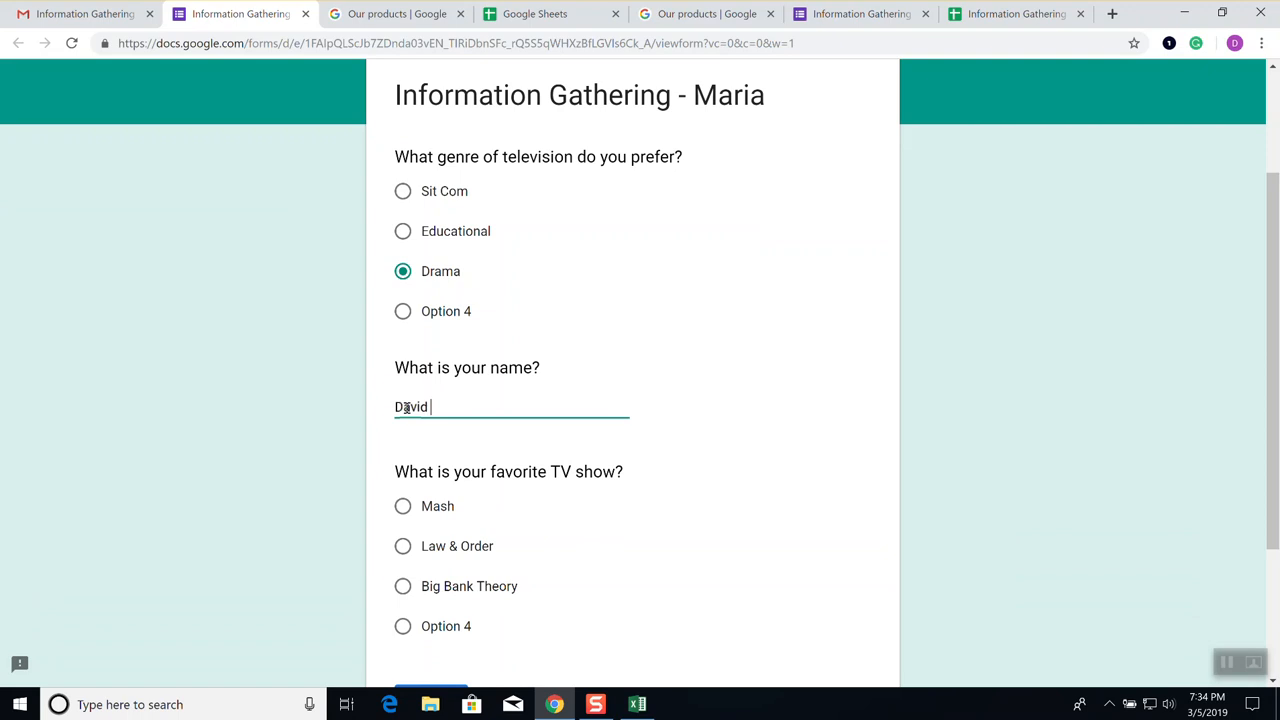
scroll(430, 410, down, 1)
click(403, 462)
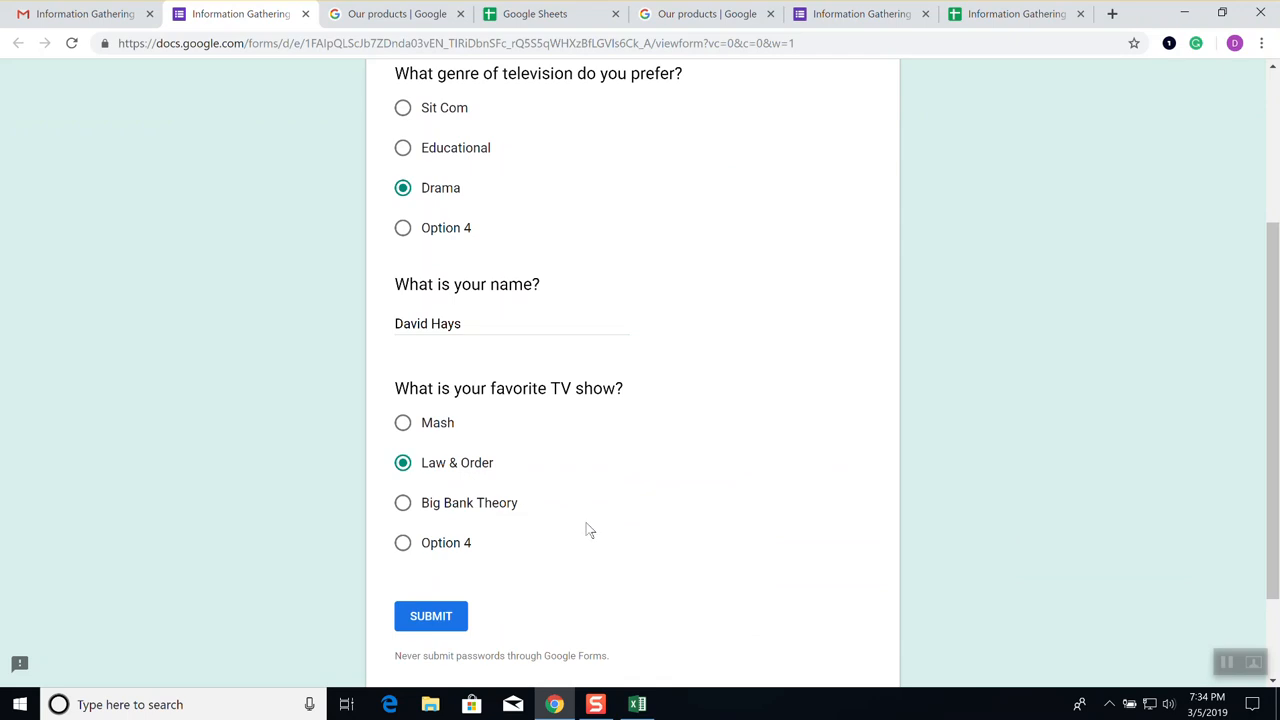
scroll(586, 532, down, 1)
click(432, 533)
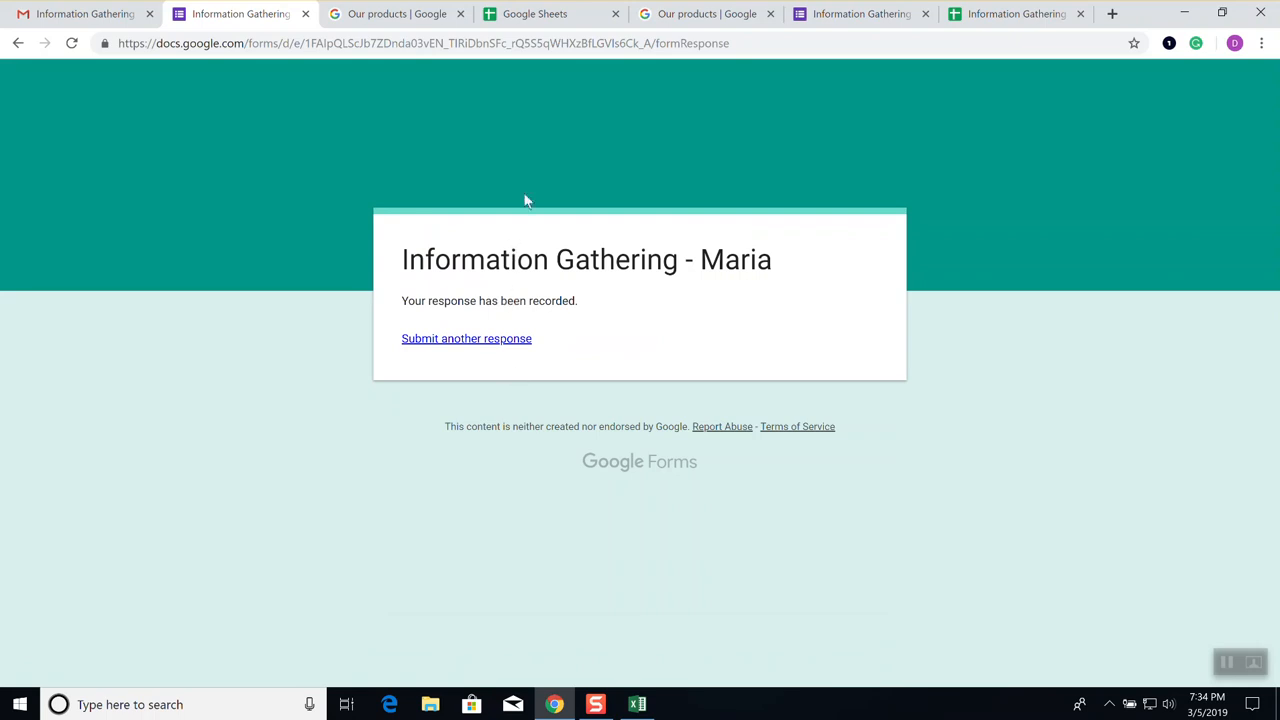
Review the Information Gathering (Responses) sheet, then go to the Google Sheets home page
click(998, 12)
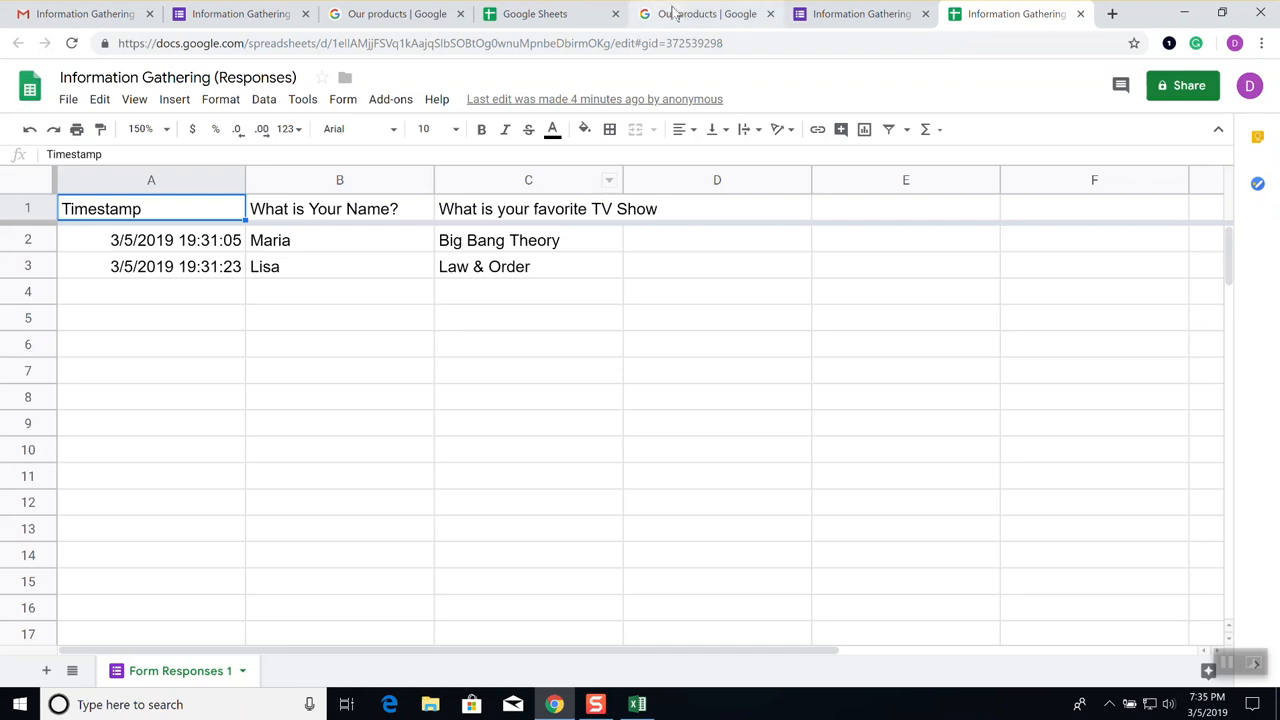
click(535, 13)
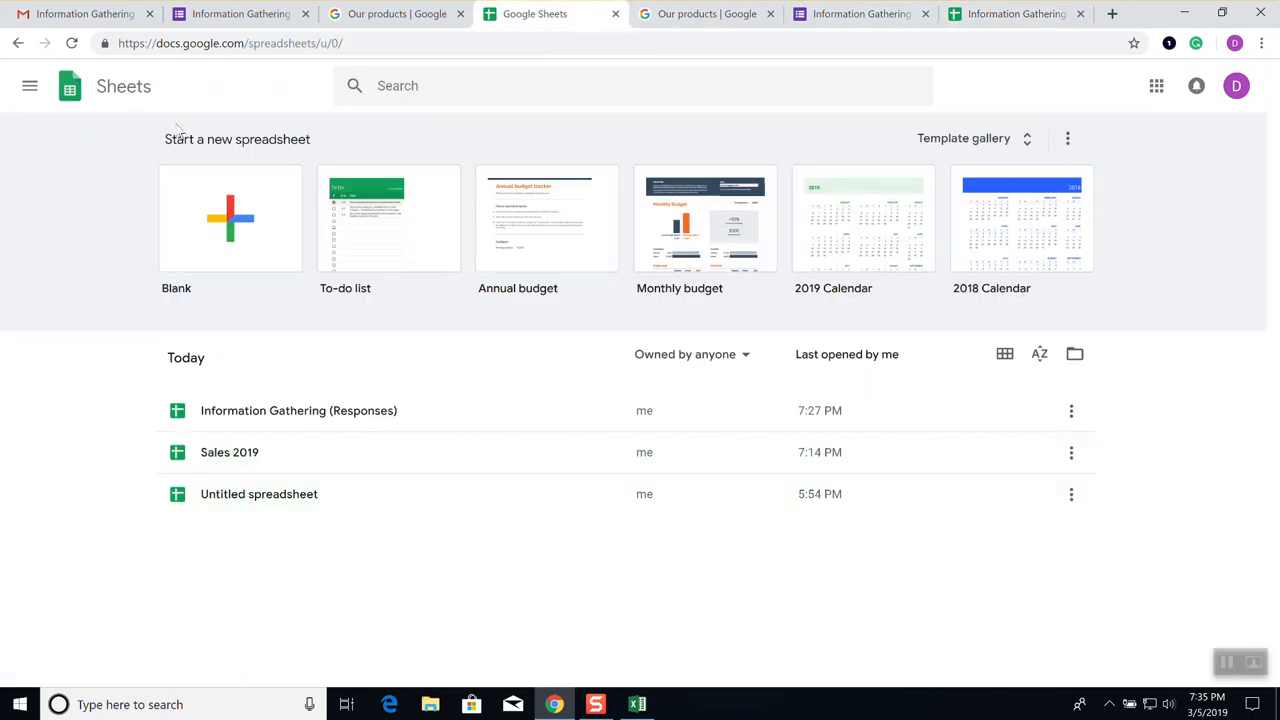
Create a blank spreadsheet and generate a linked form via Tools > Create a form
click(250, 245)
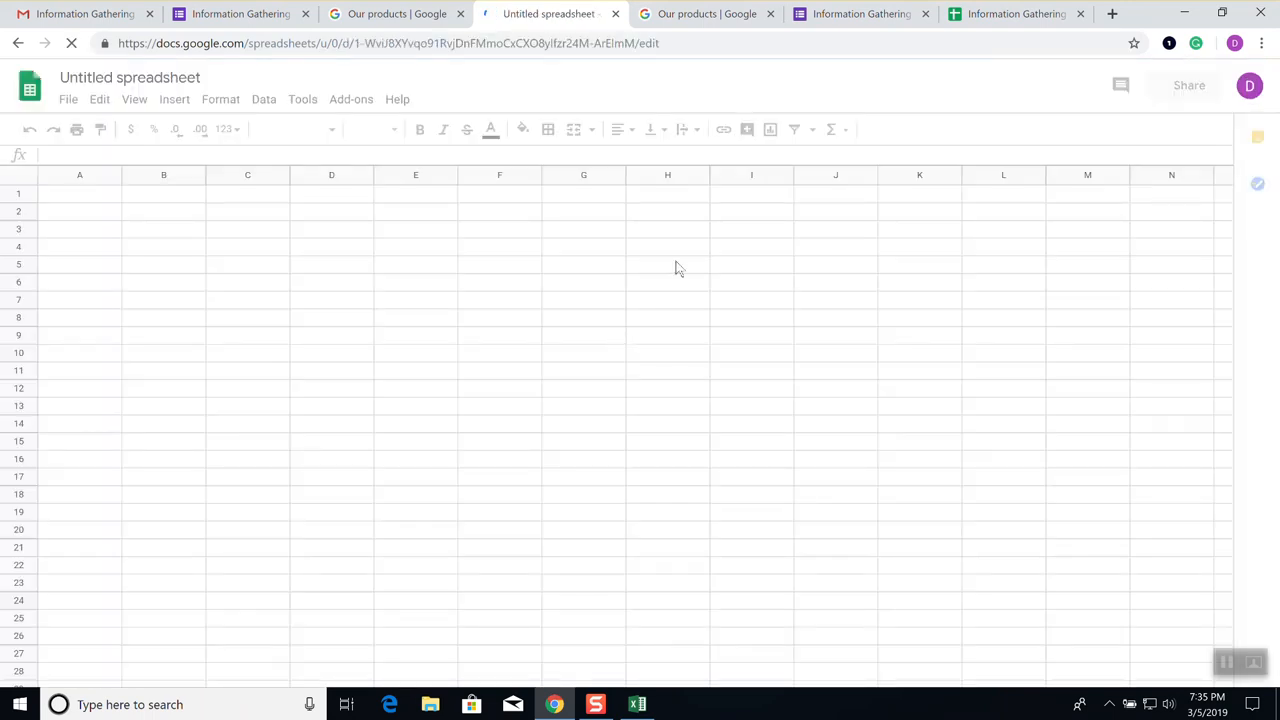
click(306, 101)
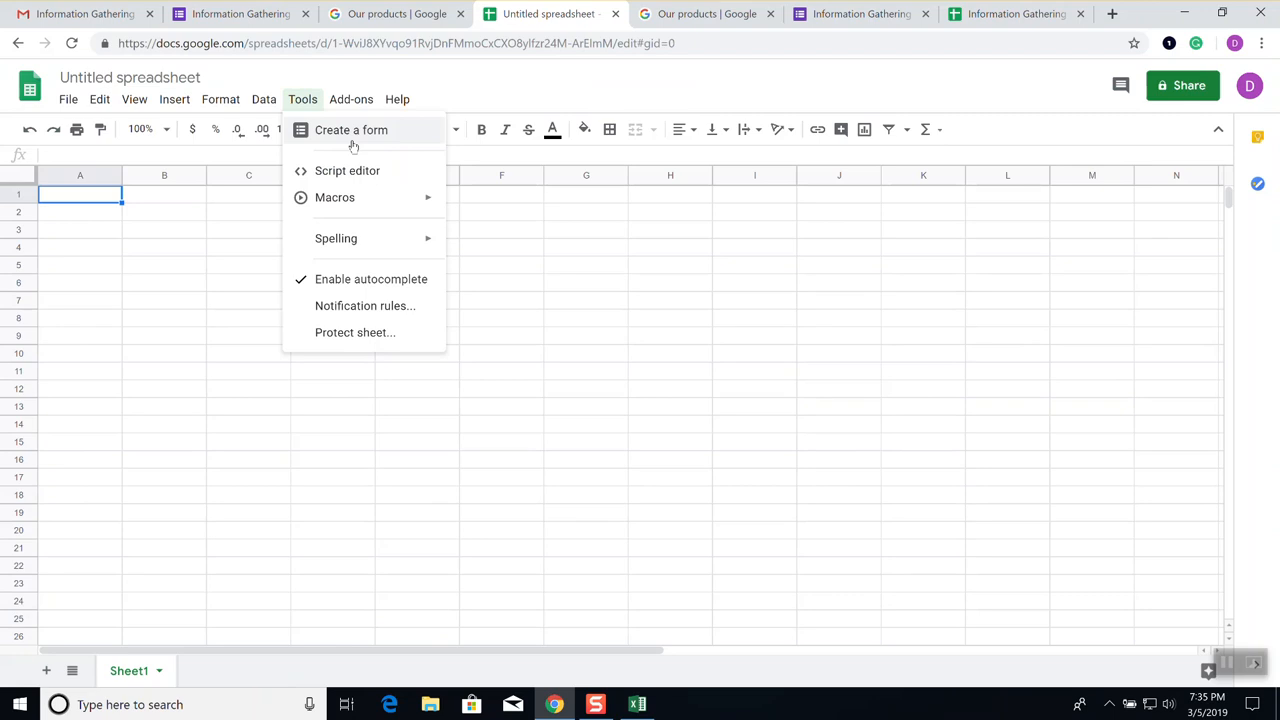
click(340, 138)
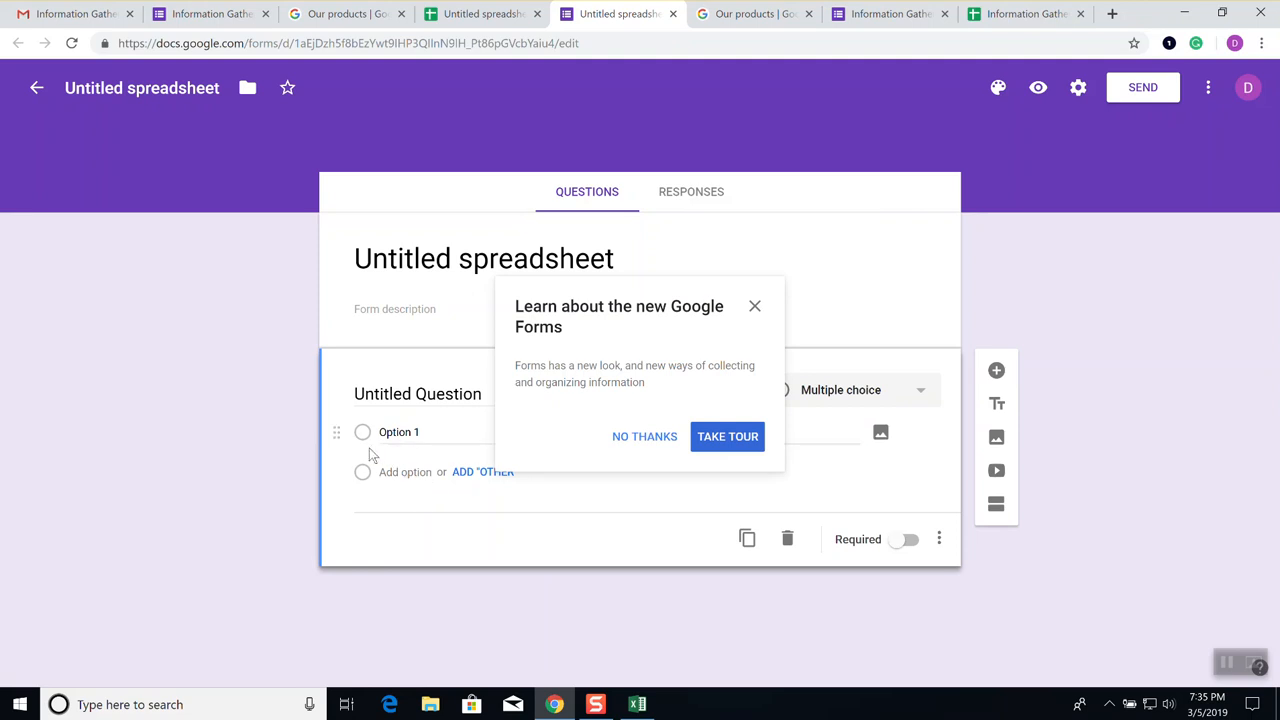
Dismiss the Google Forms intro tour and check the new form's options menu
click(657, 445)
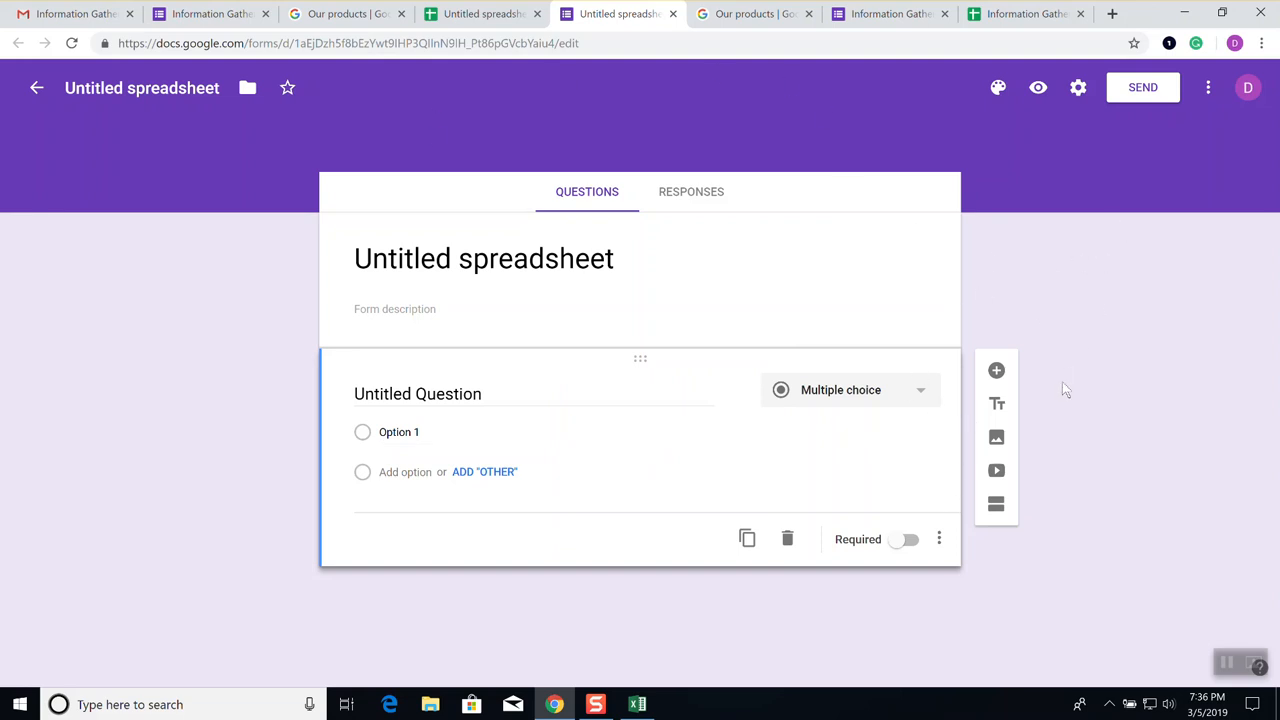
click(1208, 88)
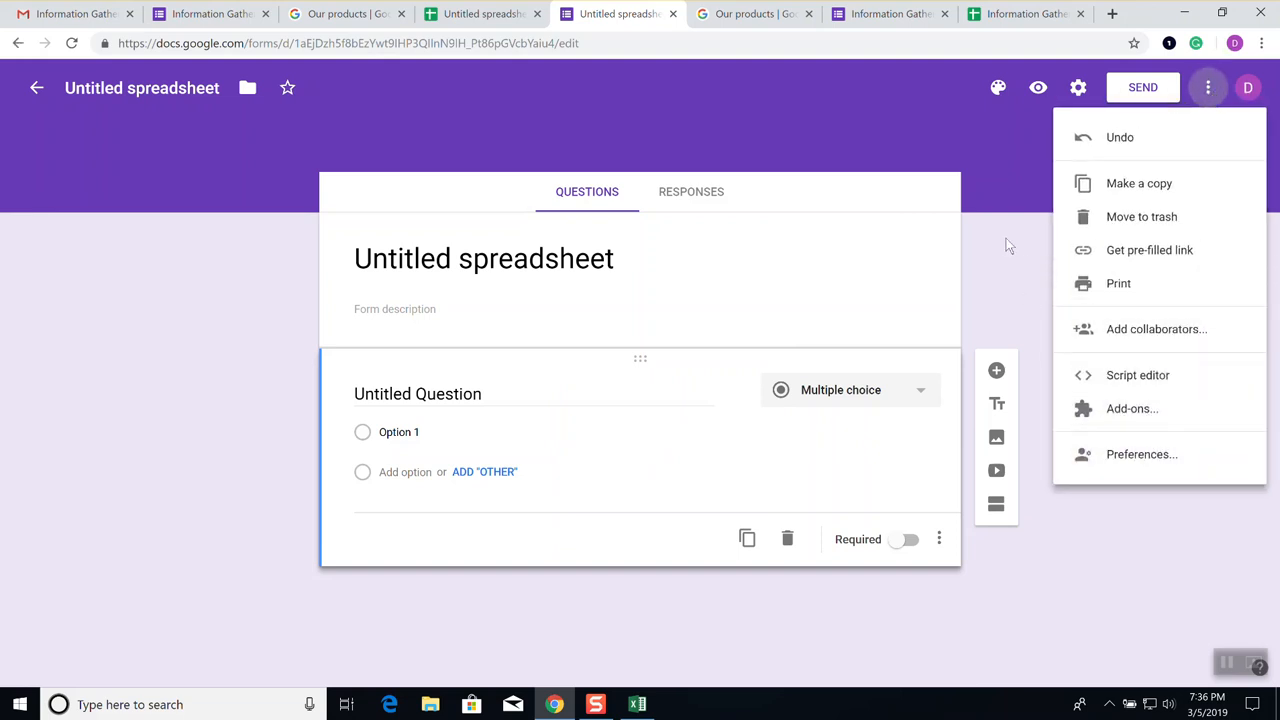
click(1001, 154)
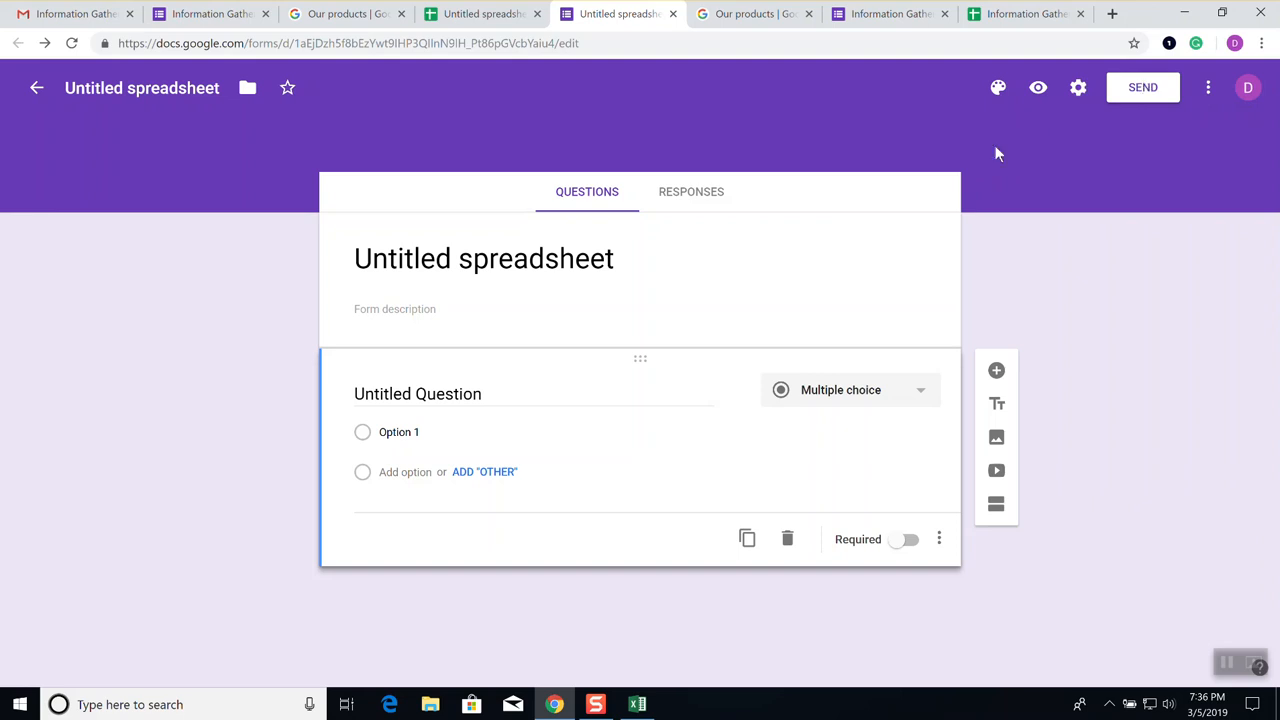
View the untitled form's empty responses and options, then return to the Gmail invitation
click(691, 195)
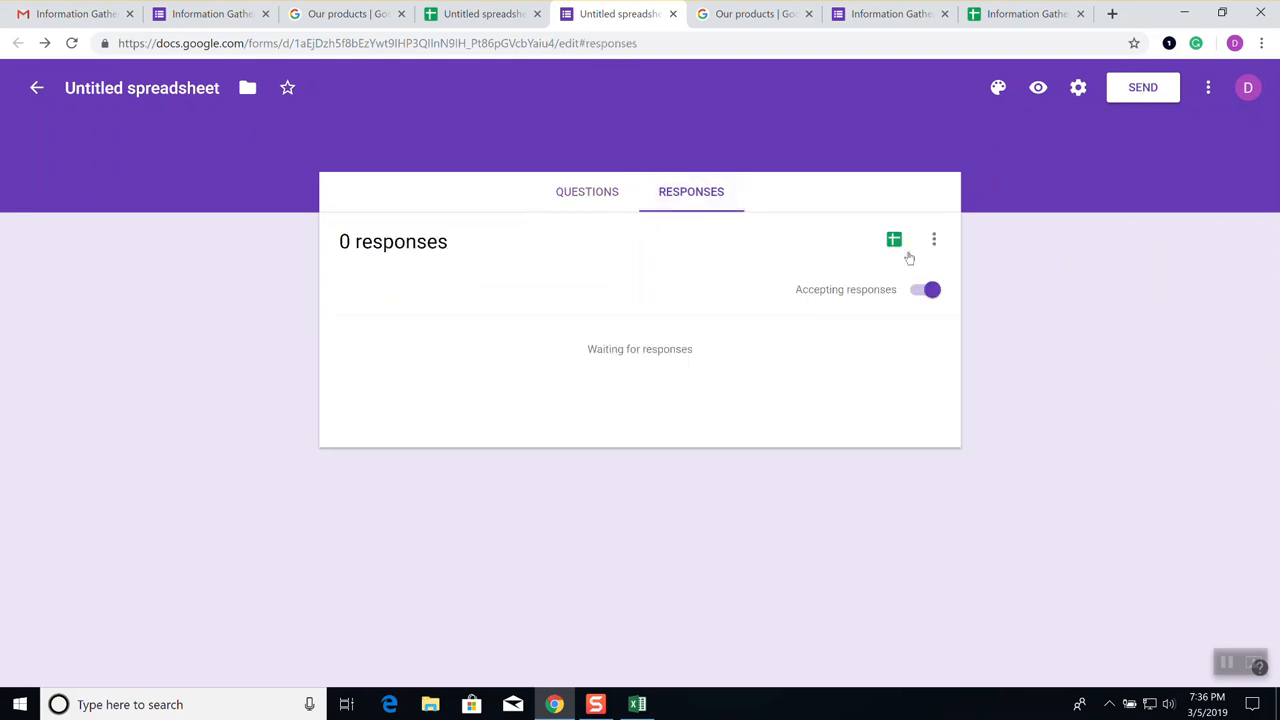
click(933, 240)
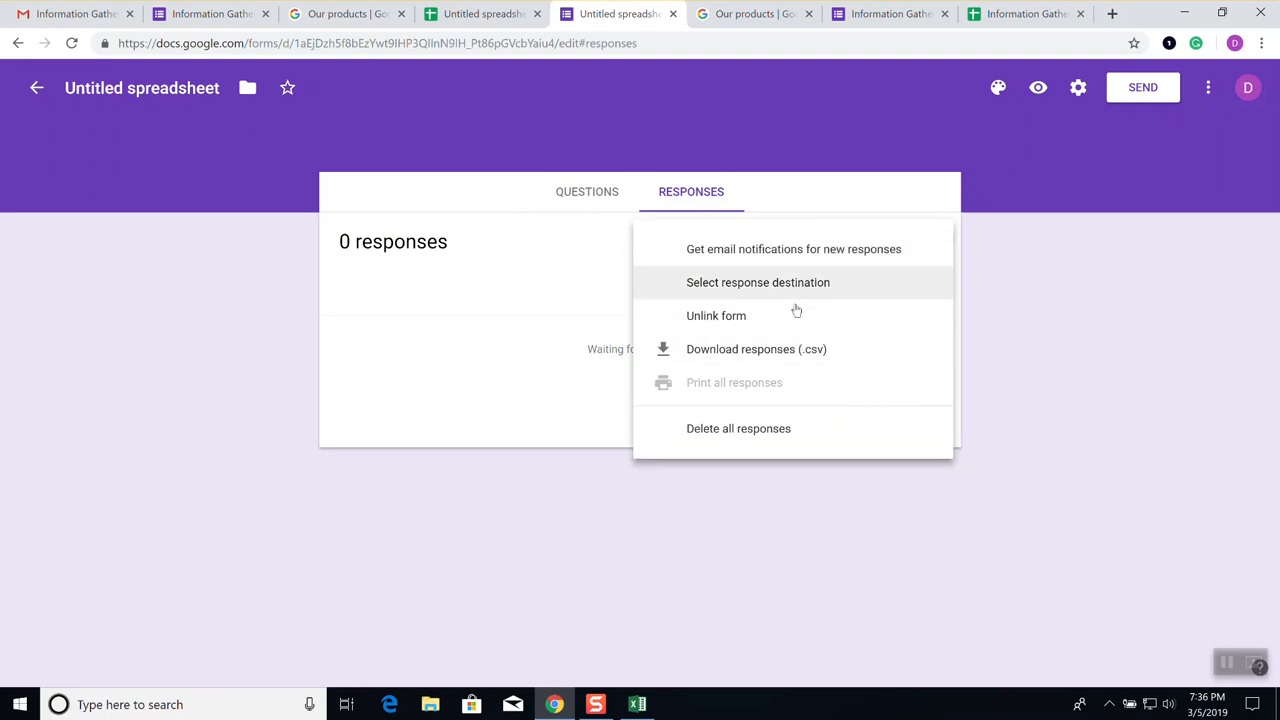
click(1068, 192)
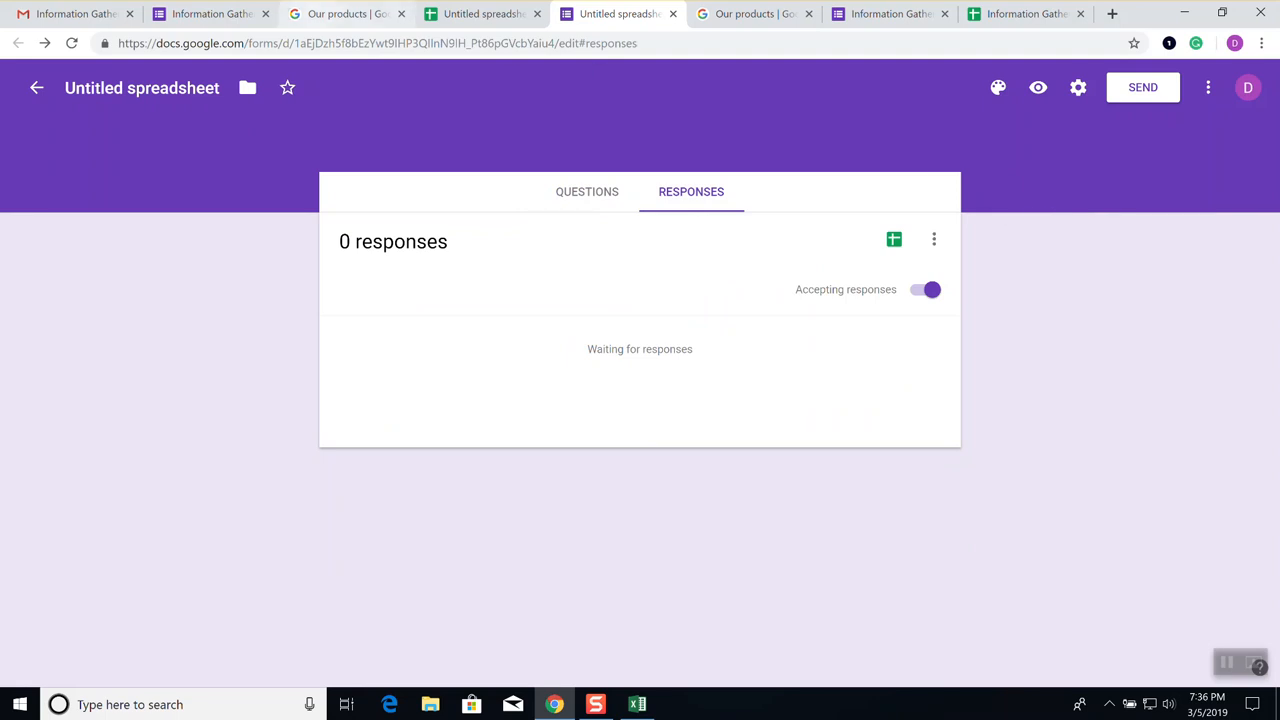
click(86, 14)
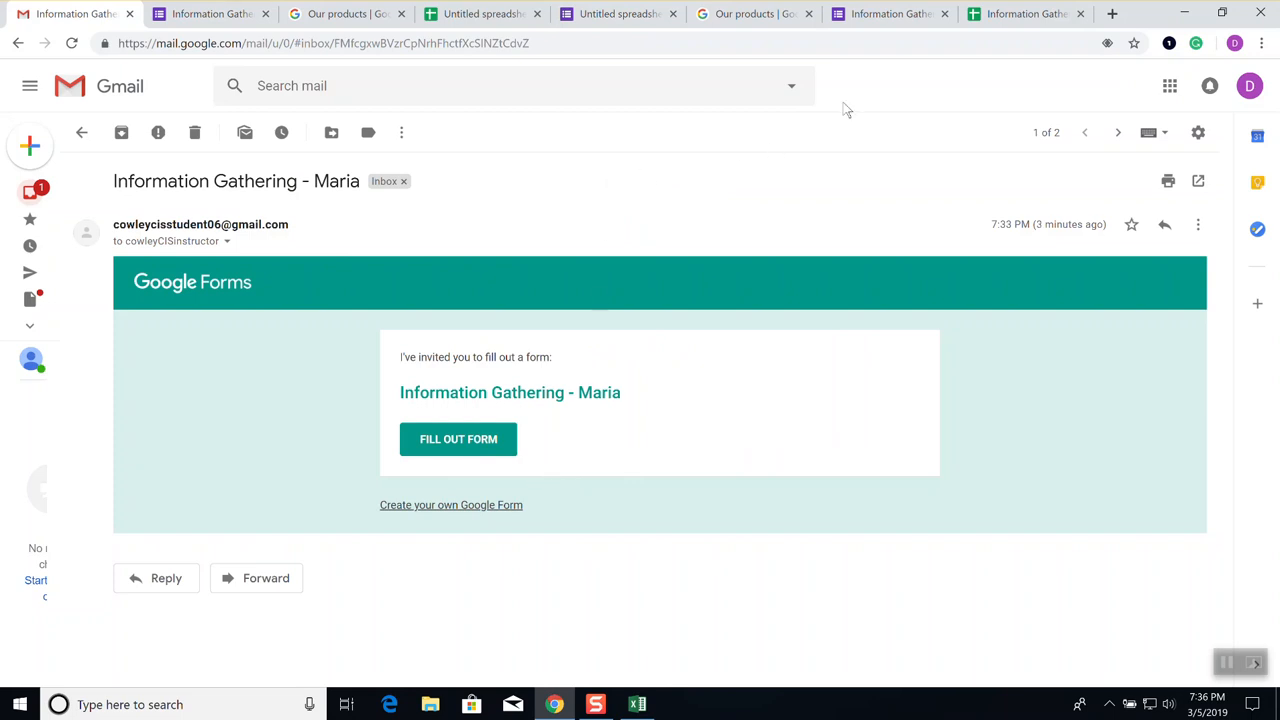
Return to the Information Gathering form, review its questions, then its responses summary
click(894, 18)
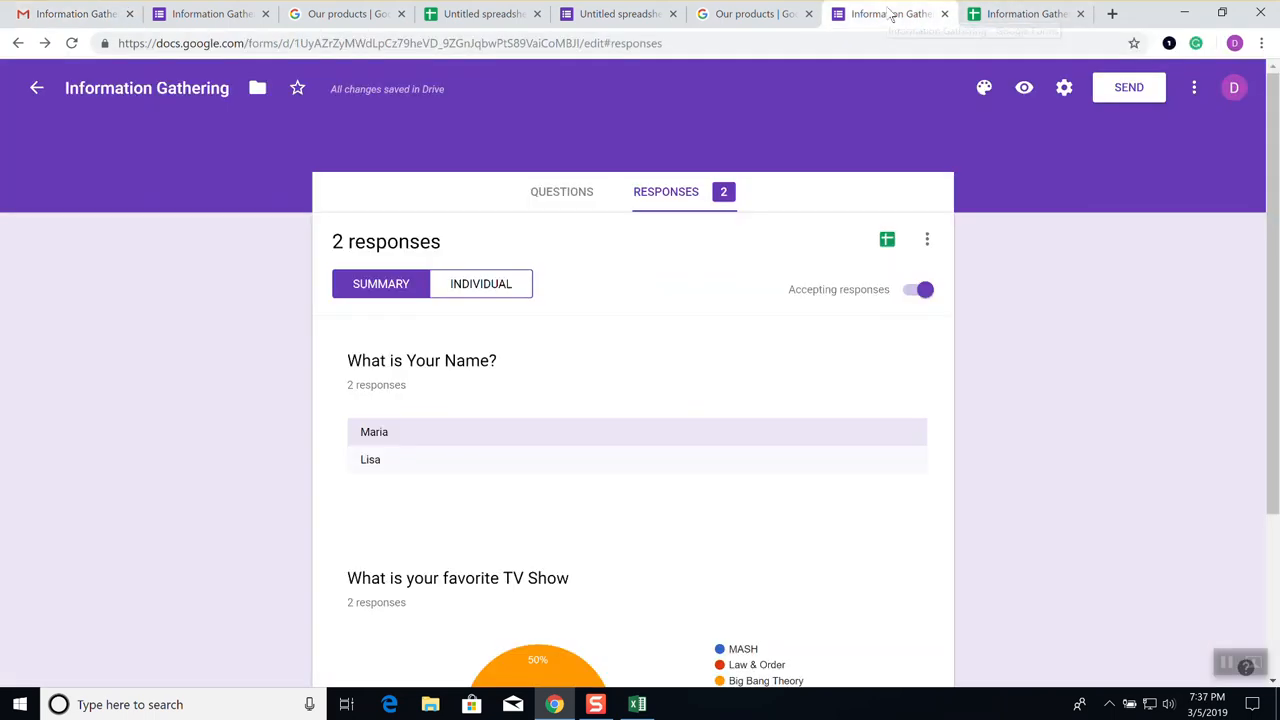
click(562, 193)
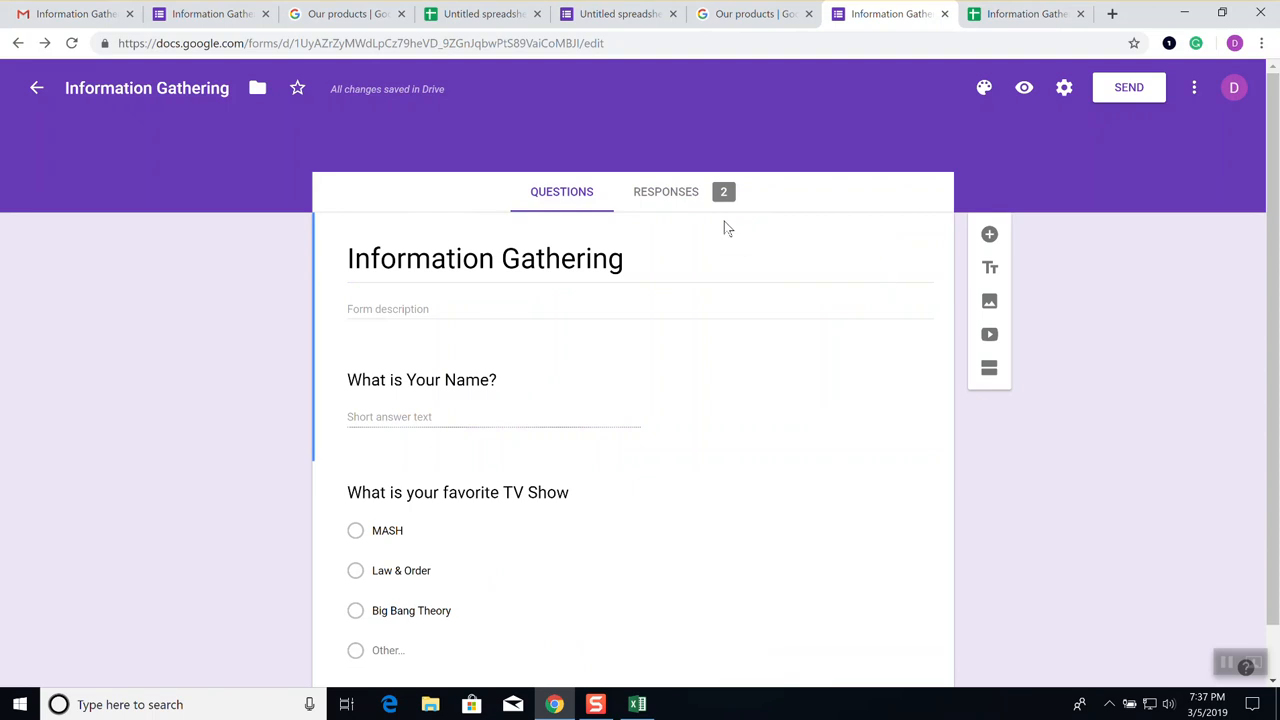
scroll(449, 470, down, 1)
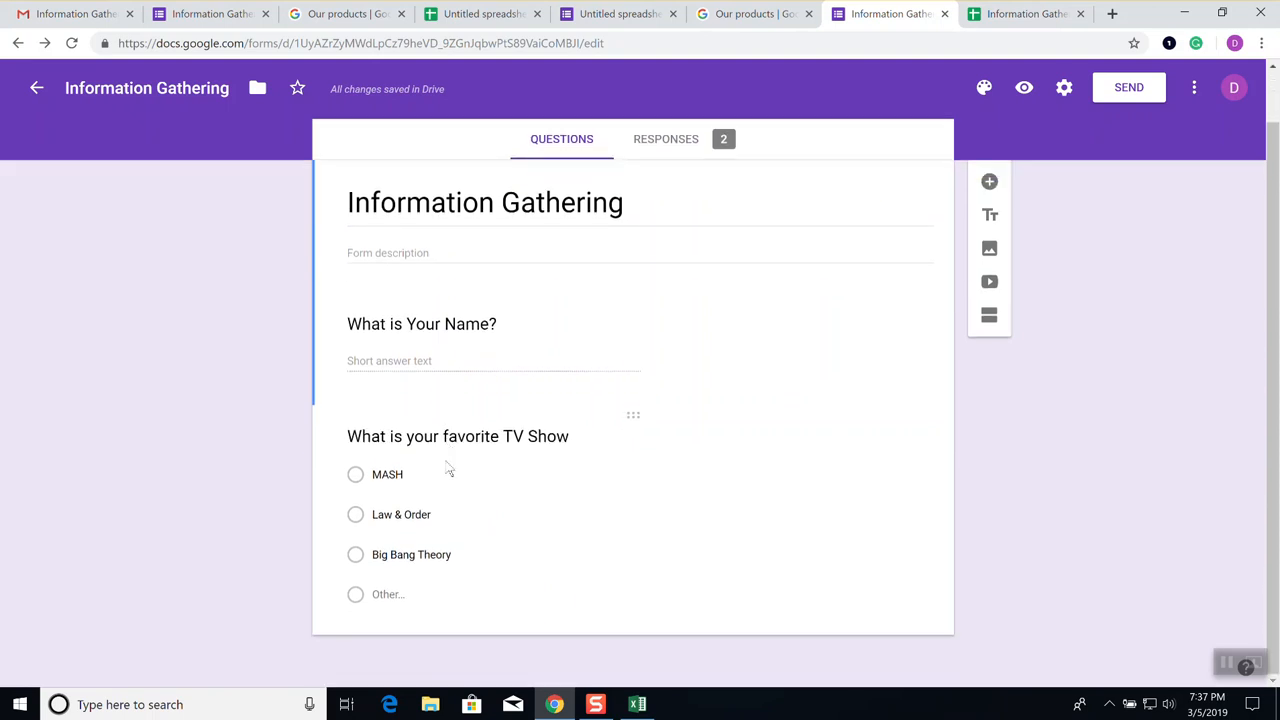
scroll(444, 451, up, 1)
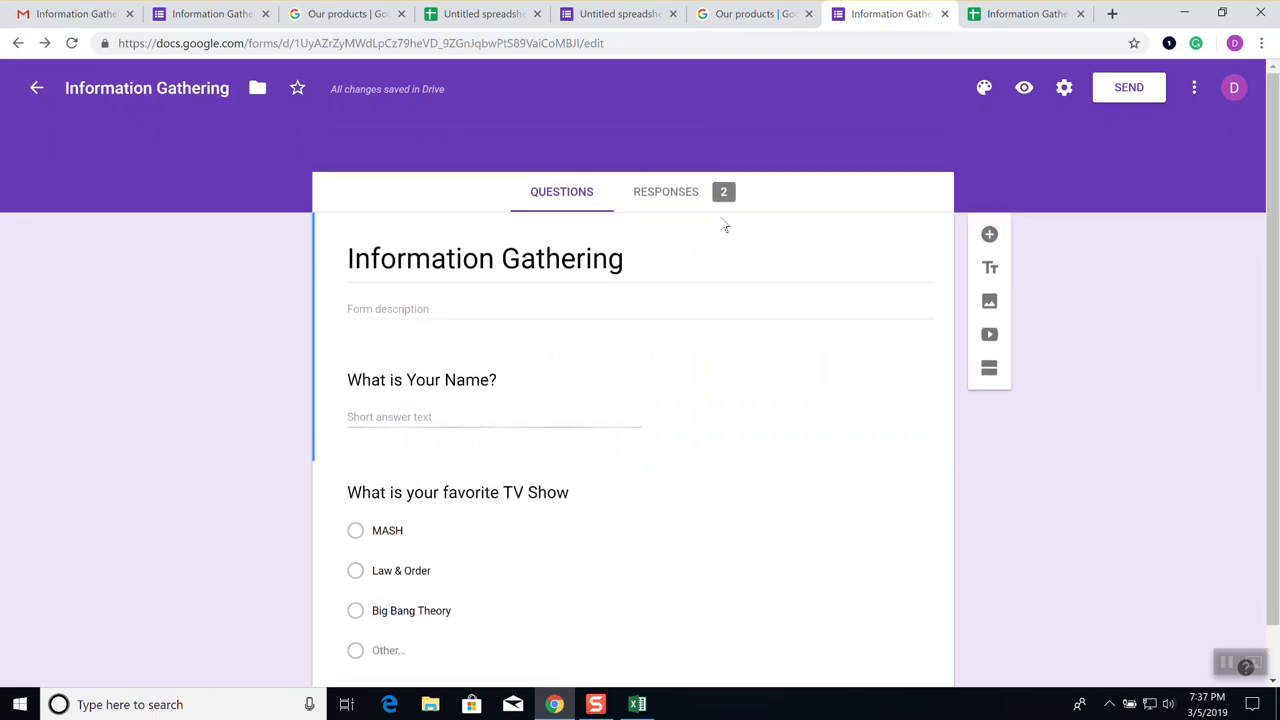
click(674, 194)
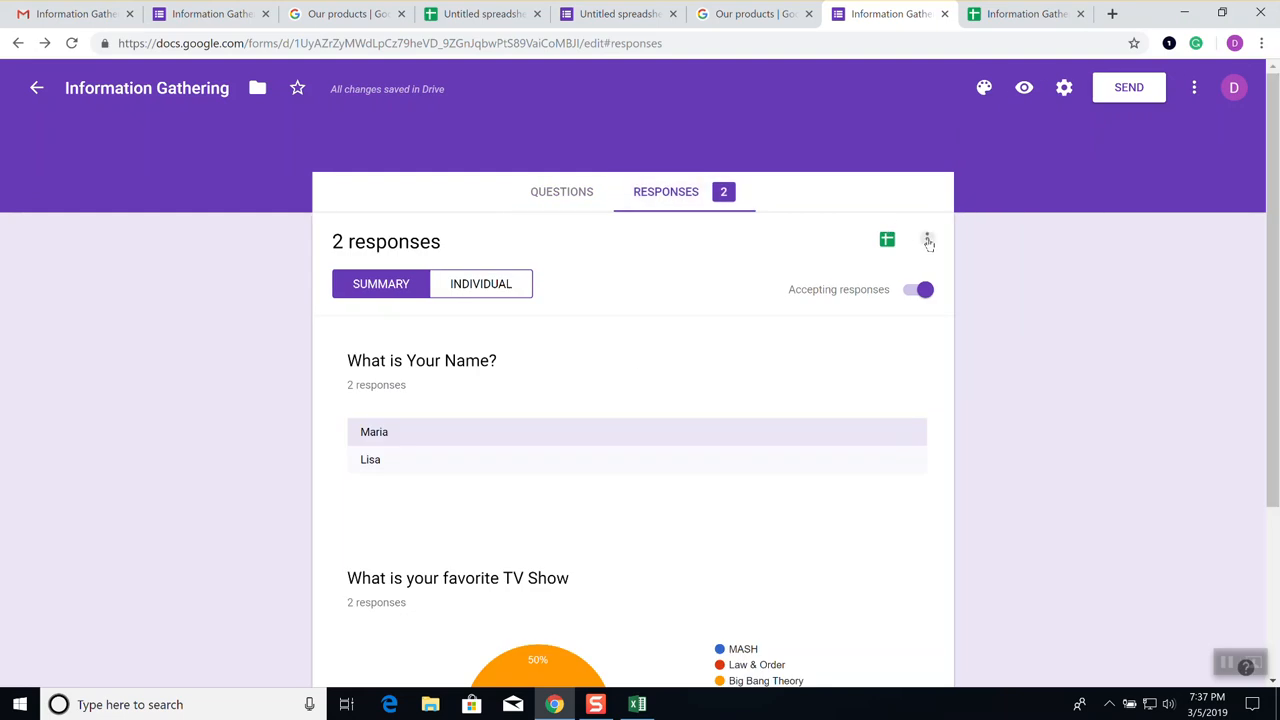
Cancel the response destination choice unchanged and bring up the Send form dialog
click(928, 241)
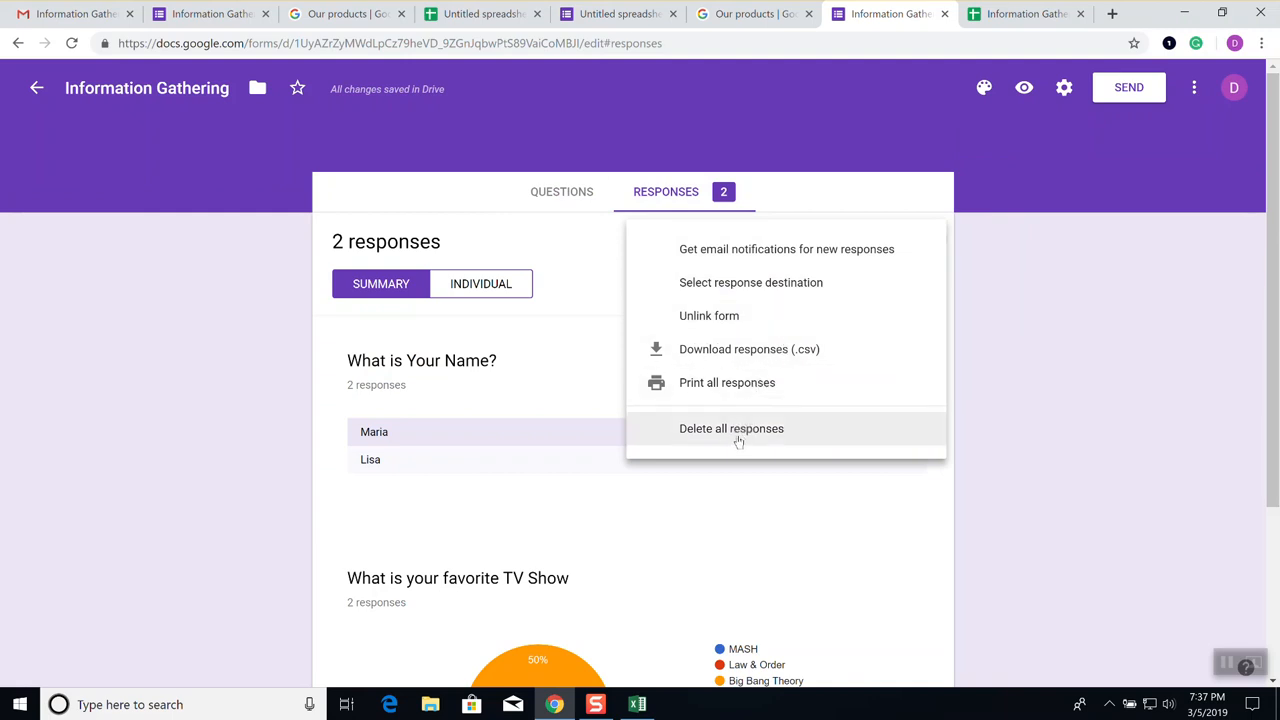
click(764, 290)
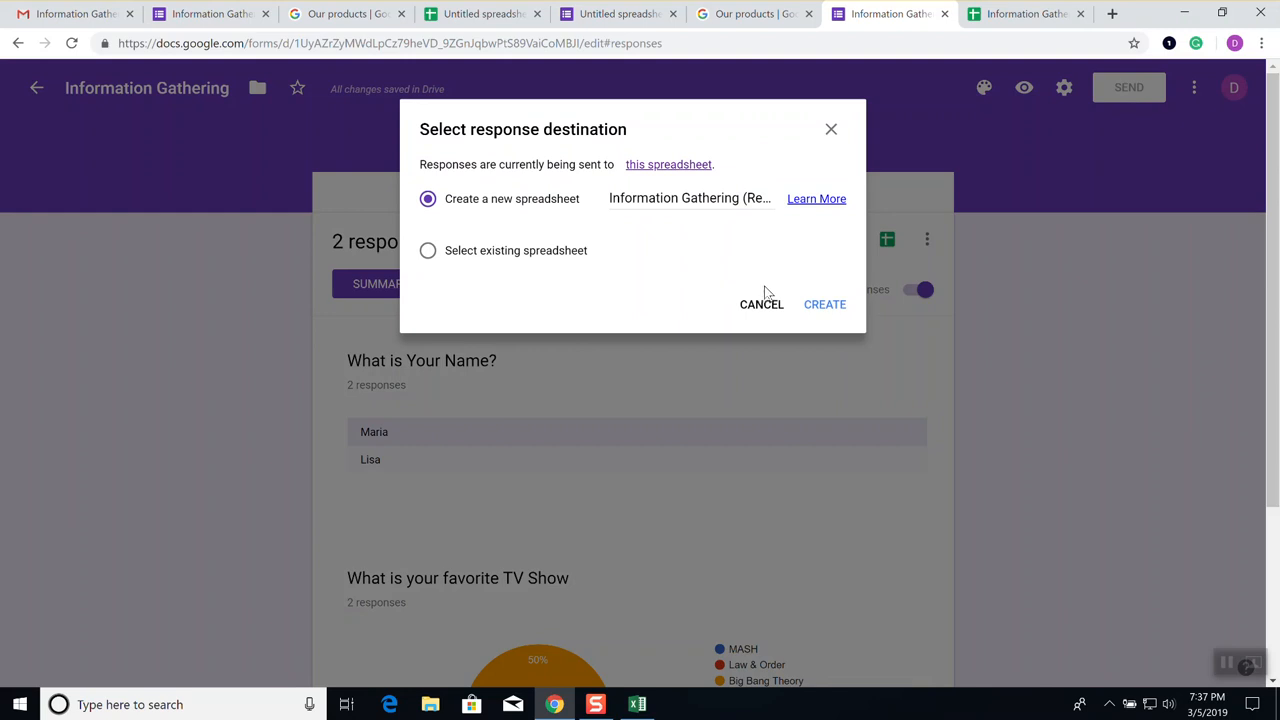
click(760, 304)
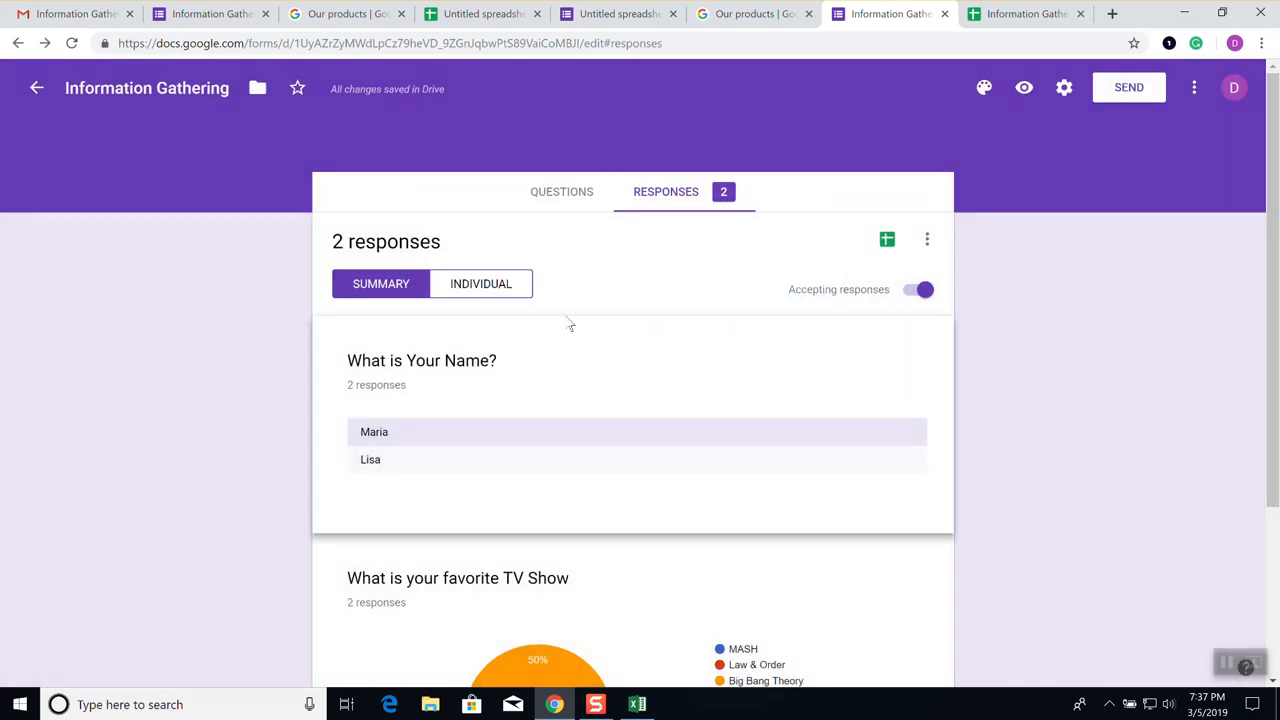
click(1115, 92)
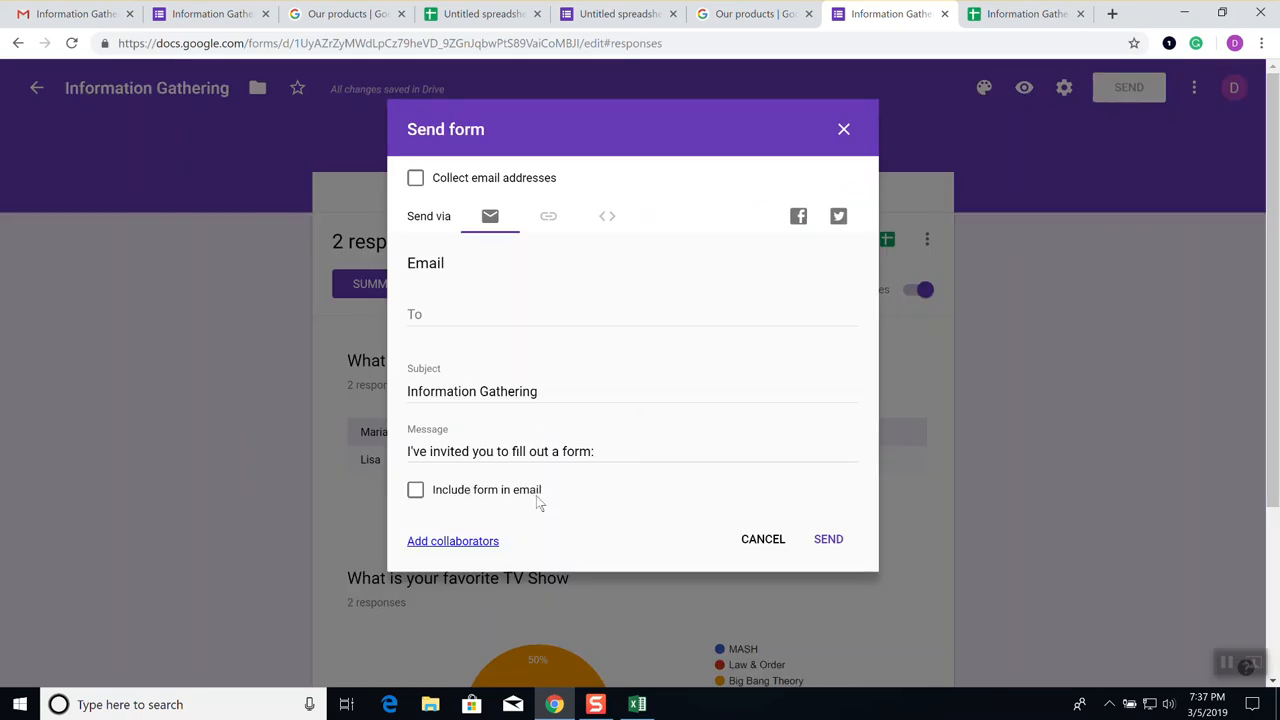
Email the form embedded in the message to the instructor's address, then check the Gmail inbox
click(416, 491)
click(520, 307)
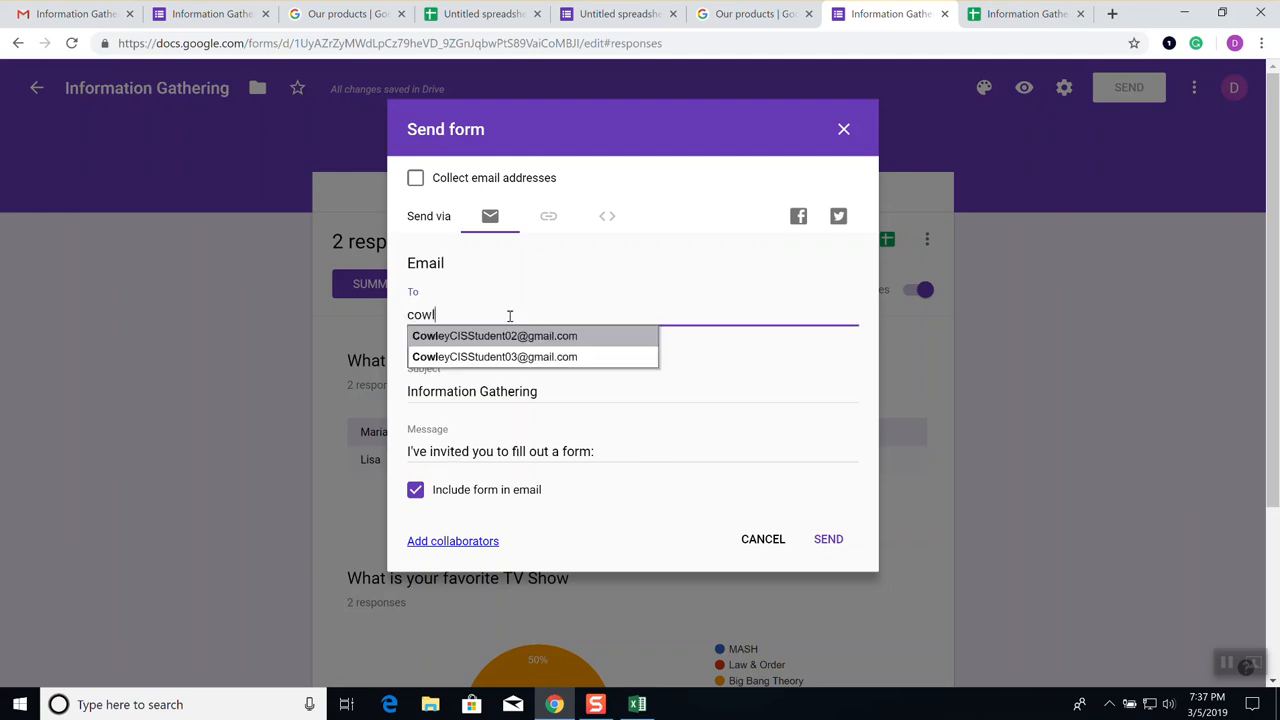
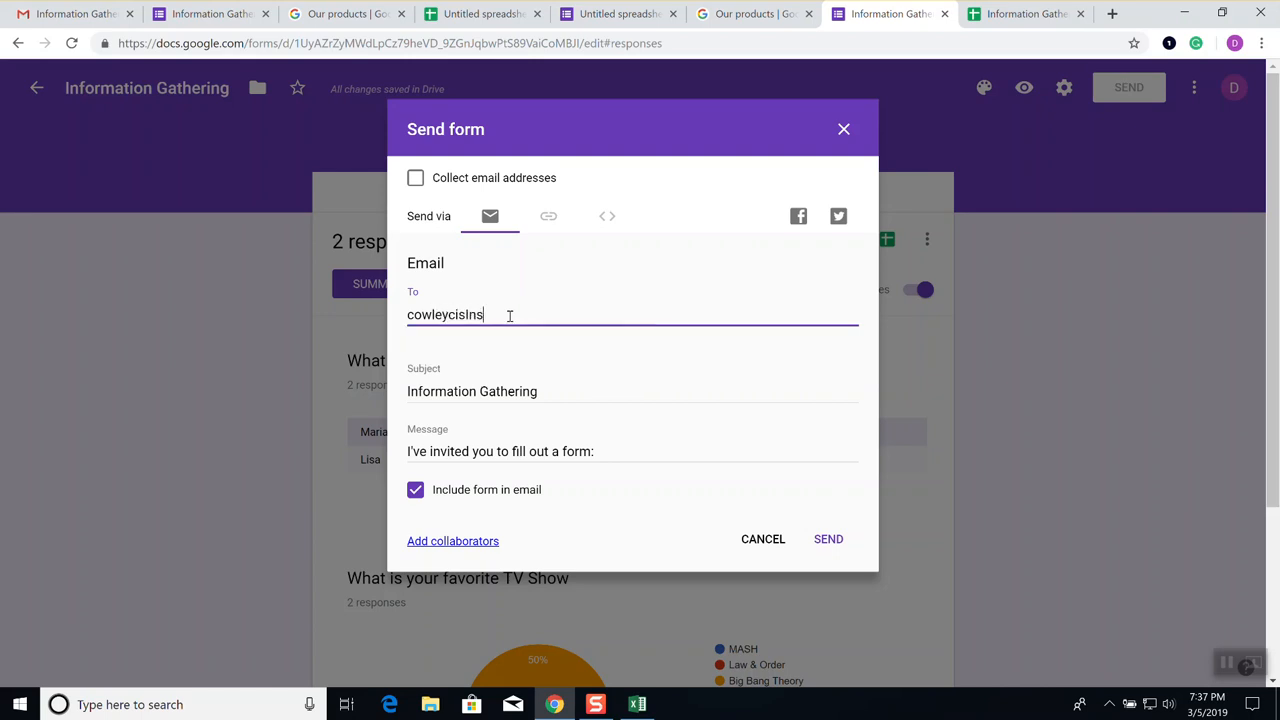
key(shift+Left)
key(shift+Left)
key(shift+Left)
key(shift+Left)
key(shift+Left)
key(shift+Left)
key(shift+Left)
key(shift+Left)
key(shift+Left)
key(shift+Left)
key(shift+Left)
key(shift+Left)
key(shift+Left)
key(shift+Left)
key(shift+Left)
key(shift+Left)
key(shift+Left)
key(shift+Left)
key(shift+Left)
key(shift+Left)
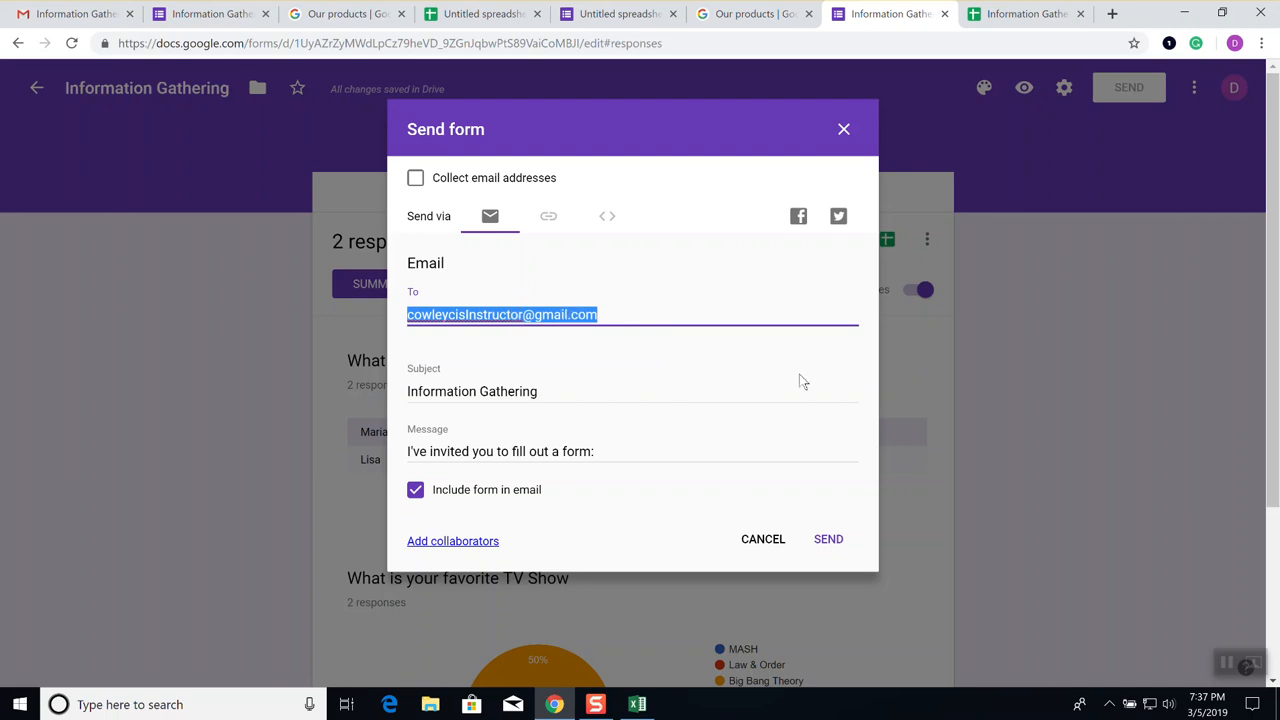
click(829, 541)
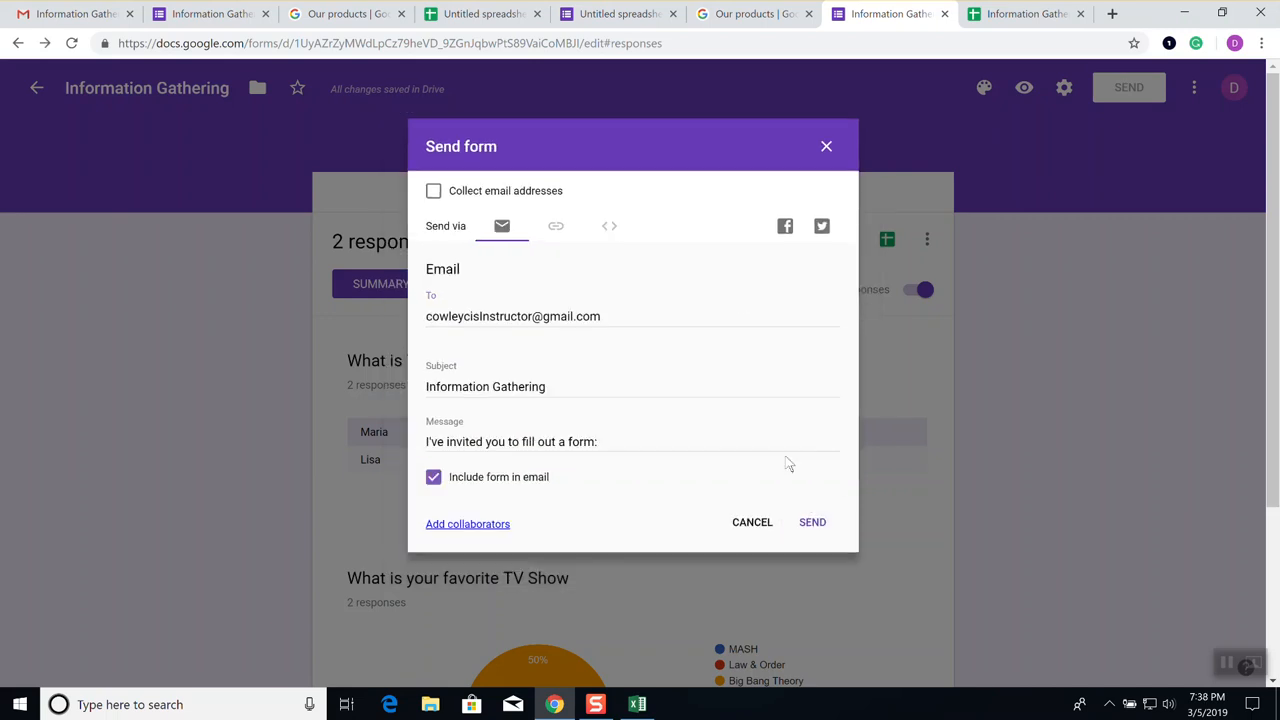
click(75, 14)
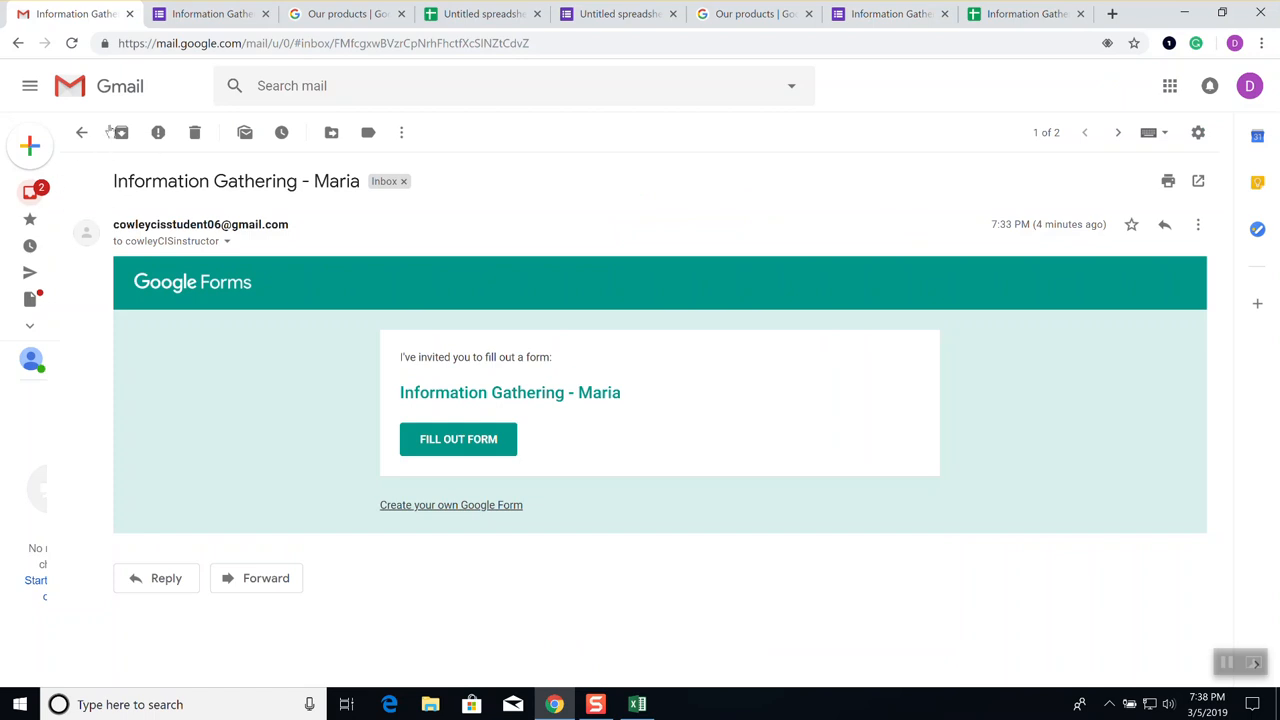
click(42, 192)
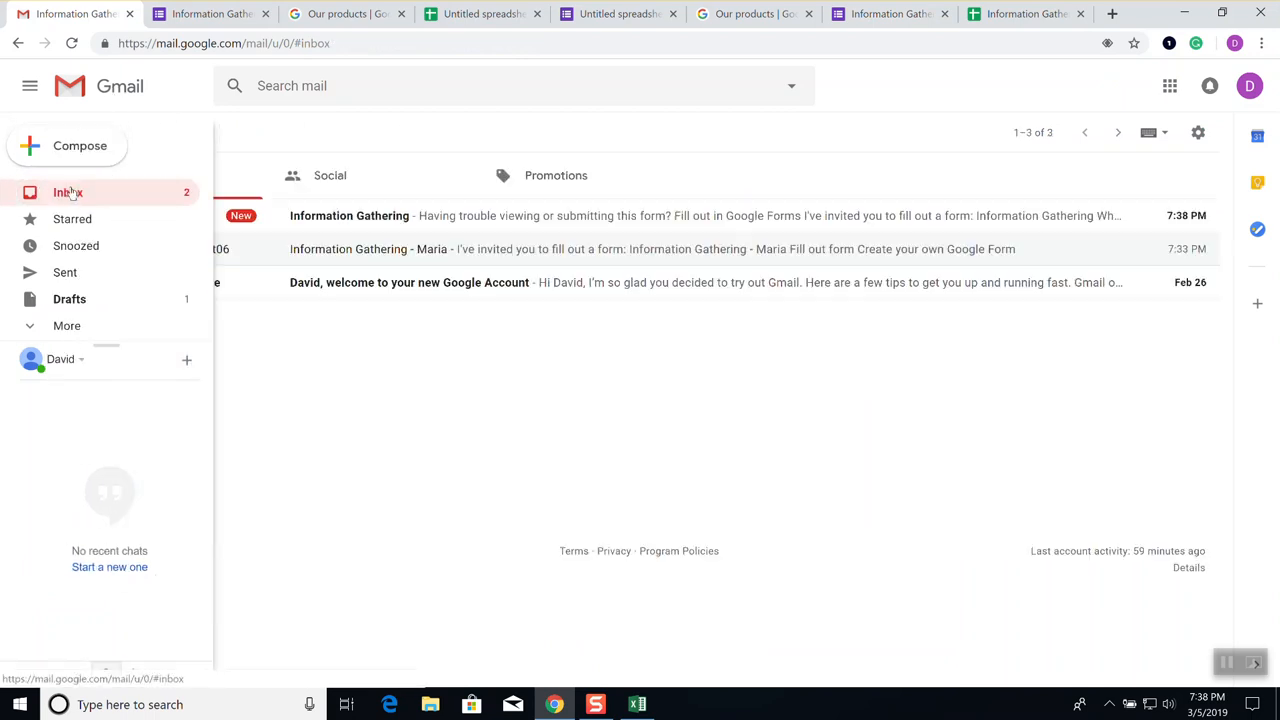
From the new invitation email, enter a name, choose Law & Order, submit and confirm
click(340, 215)
scroll(837, 457, down, 1)
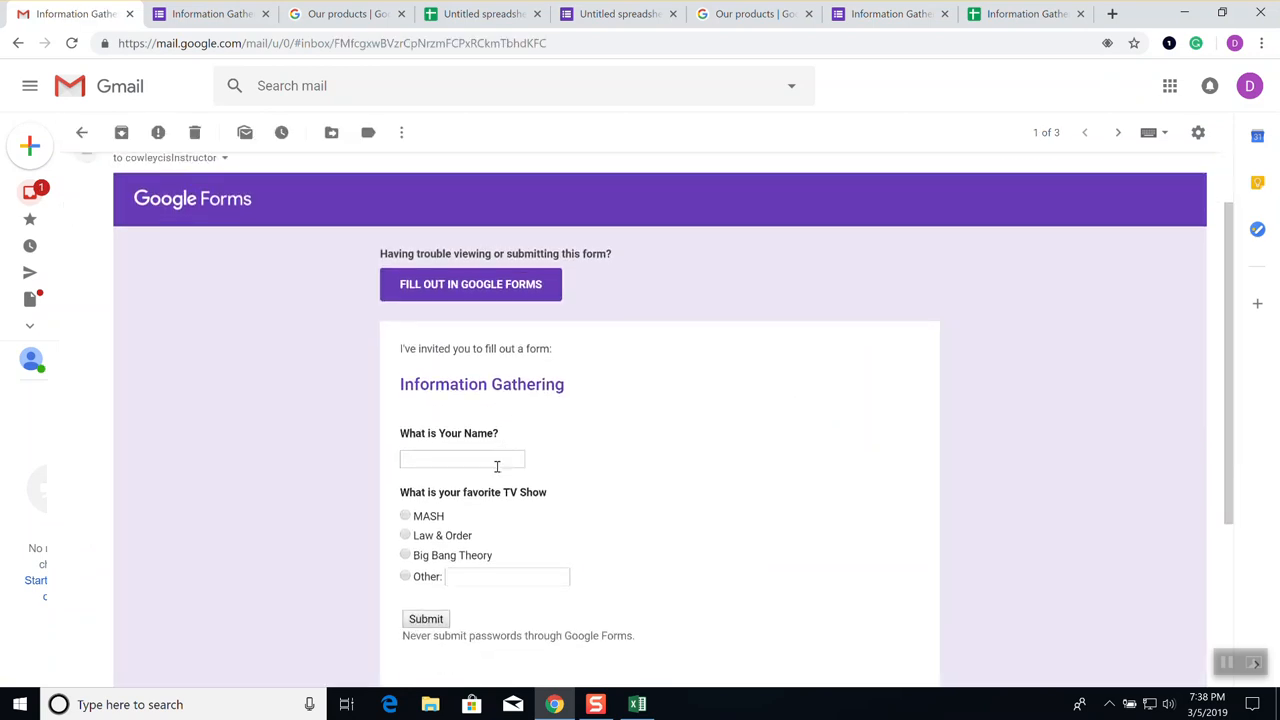
click(467, 460)
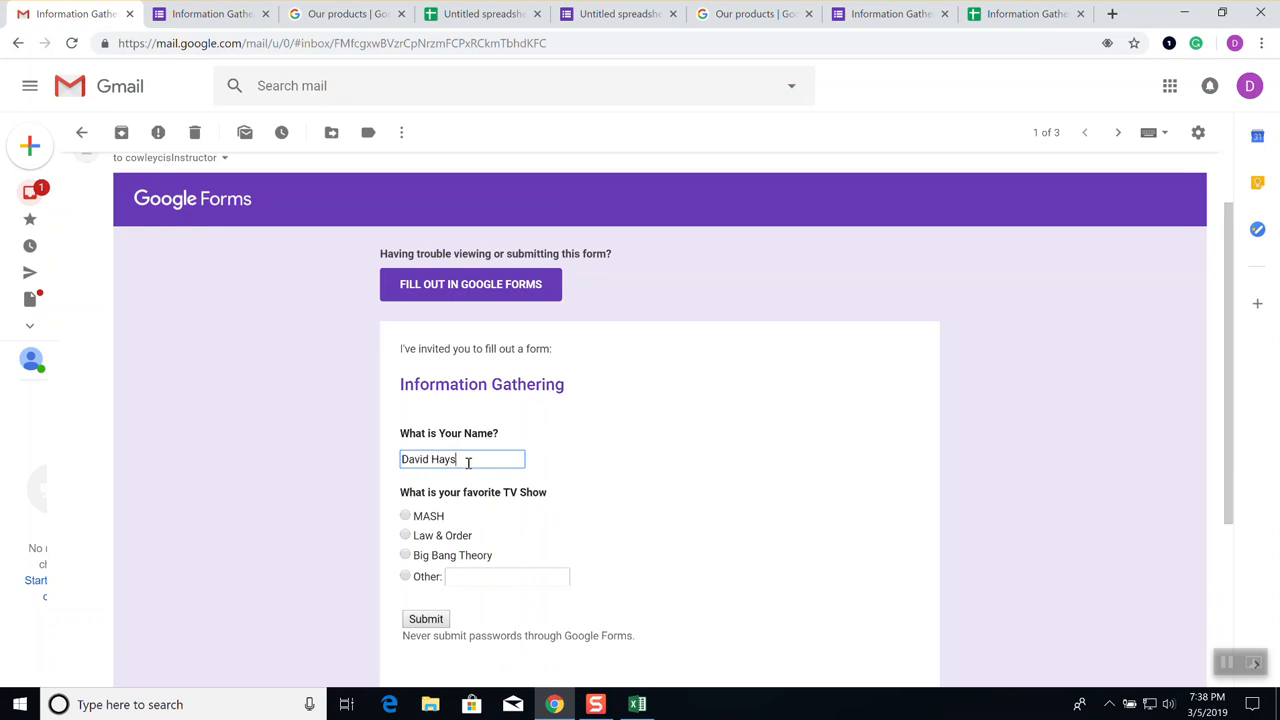
scroll(470, 513, down, 2)
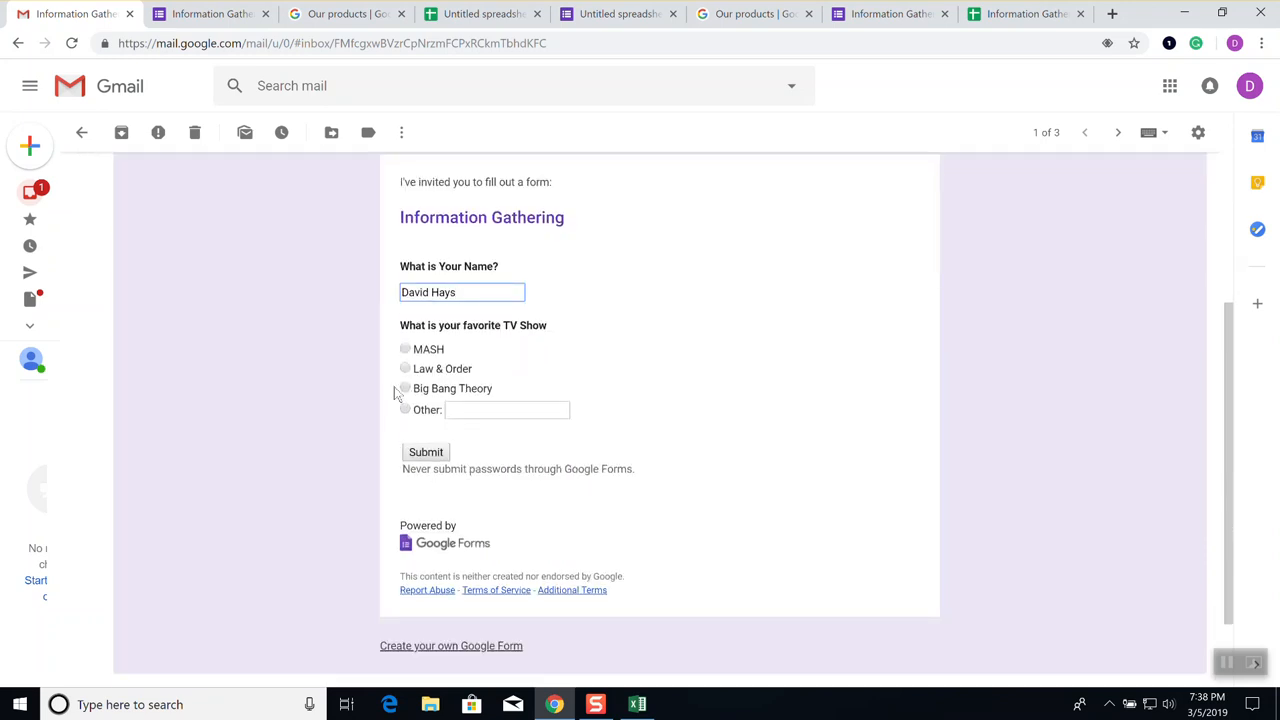
click(405, 368)
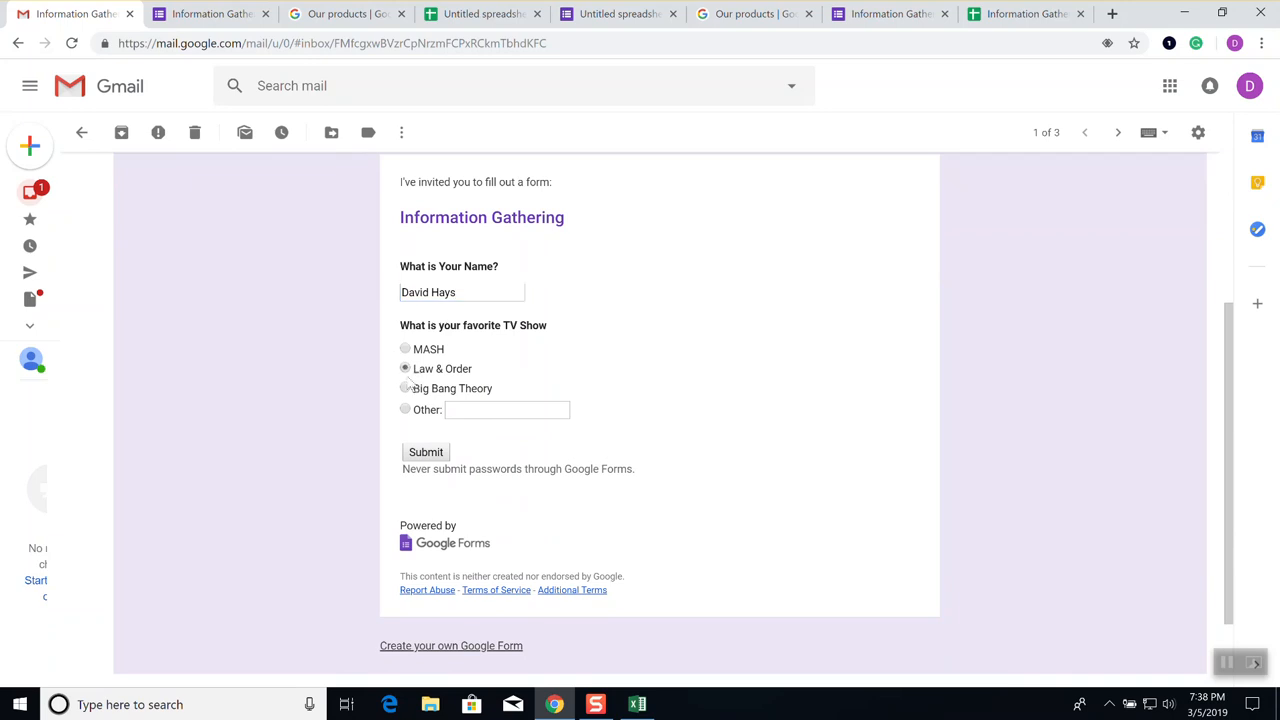
click(428, 454)
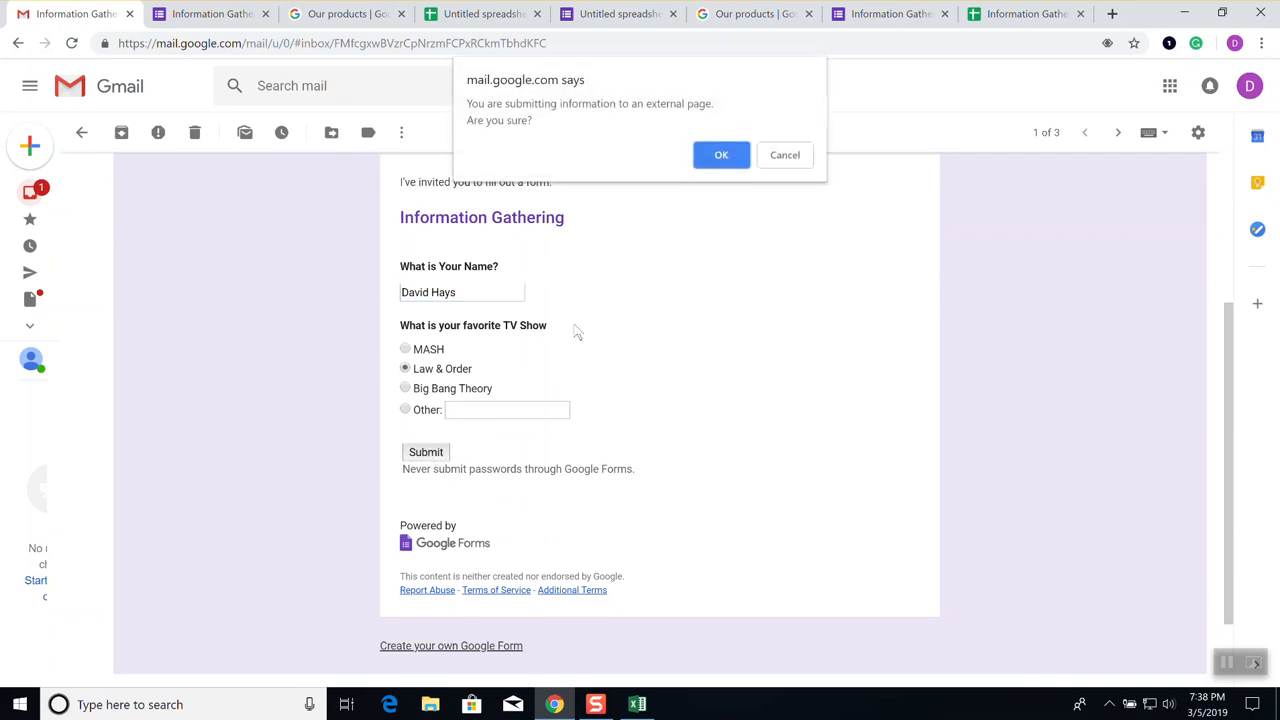
click(718, 160)
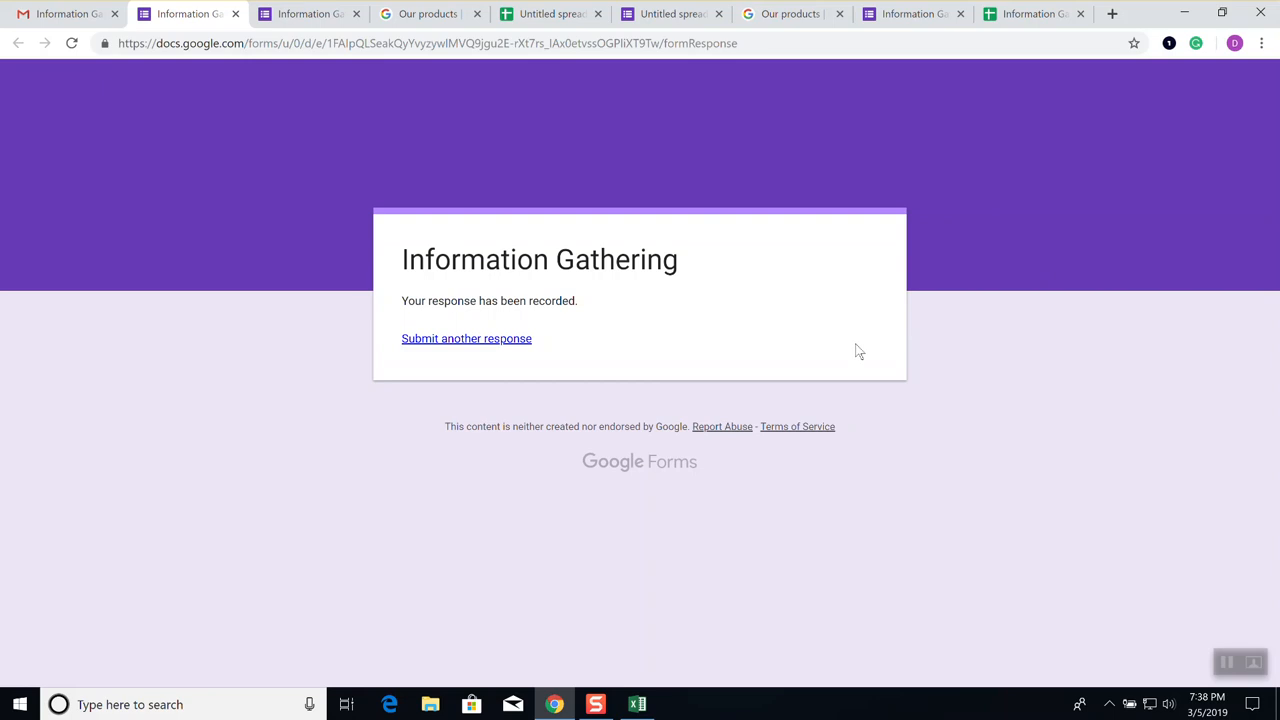
Select the Information Gathering responses table A1:C4 and open the Data menu
click(1035, 13)
click(314, 299)
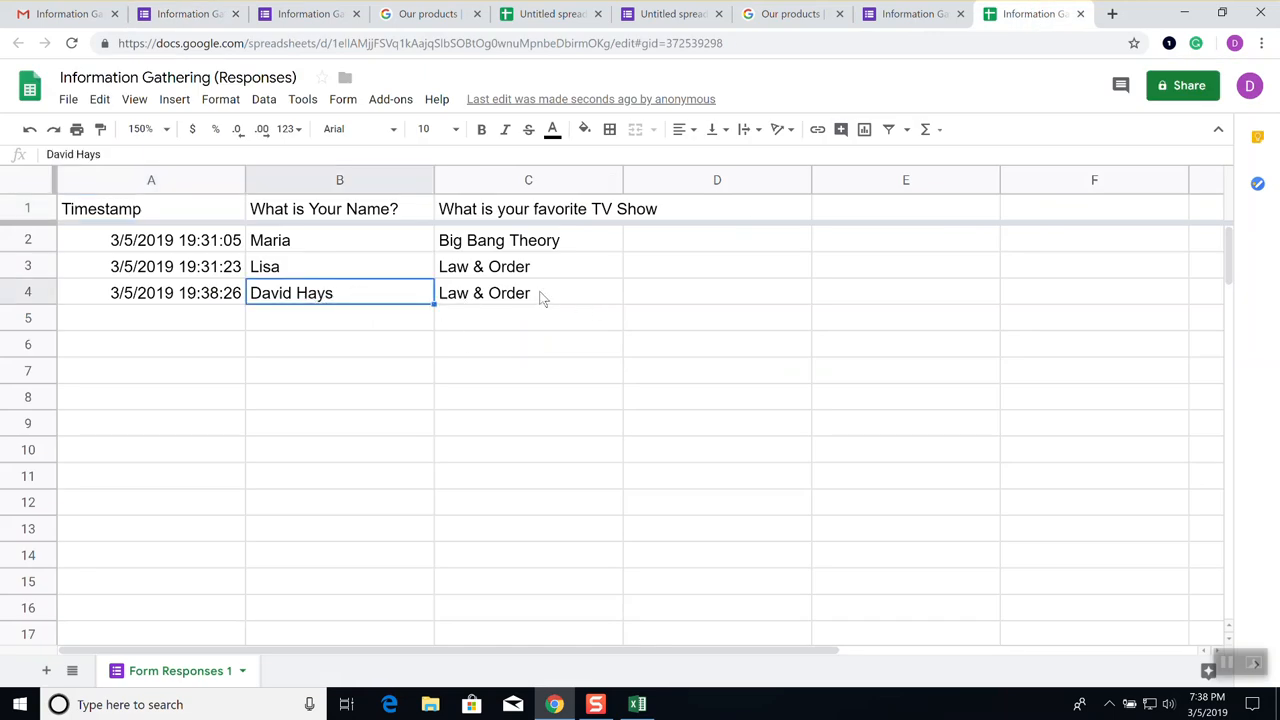
click(563, 450)
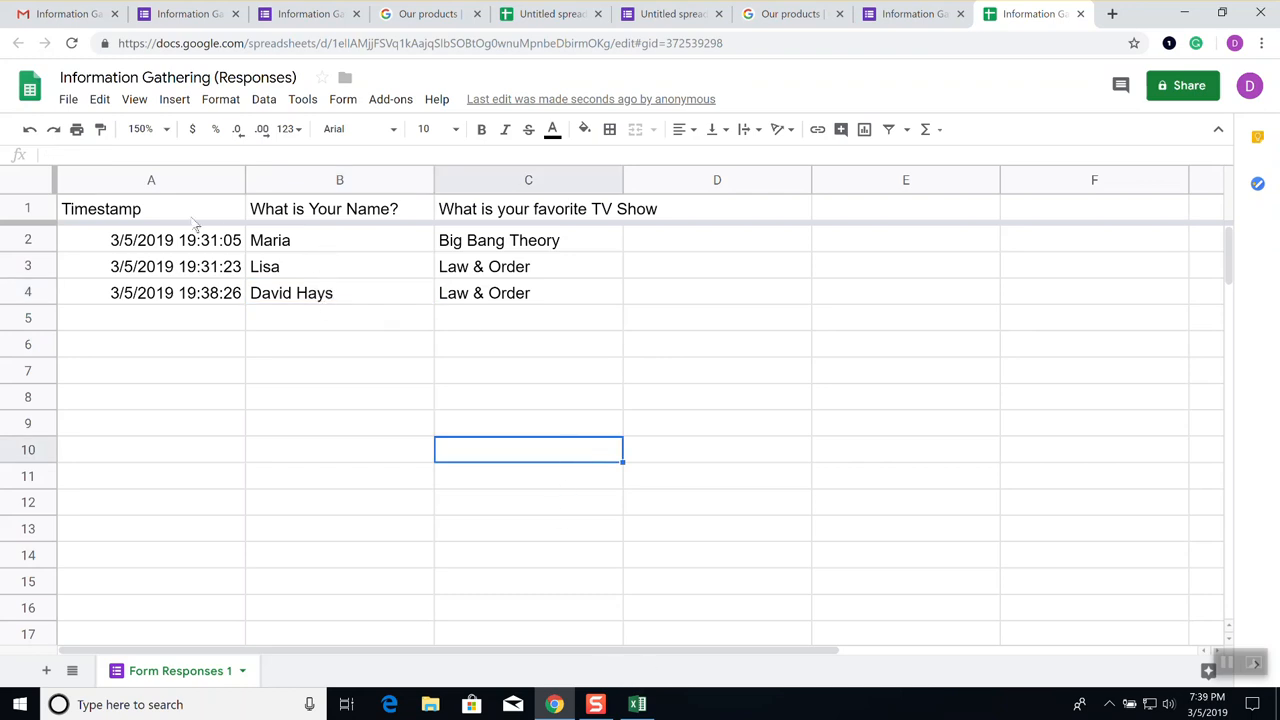
drag(130, 210, 516, 305)
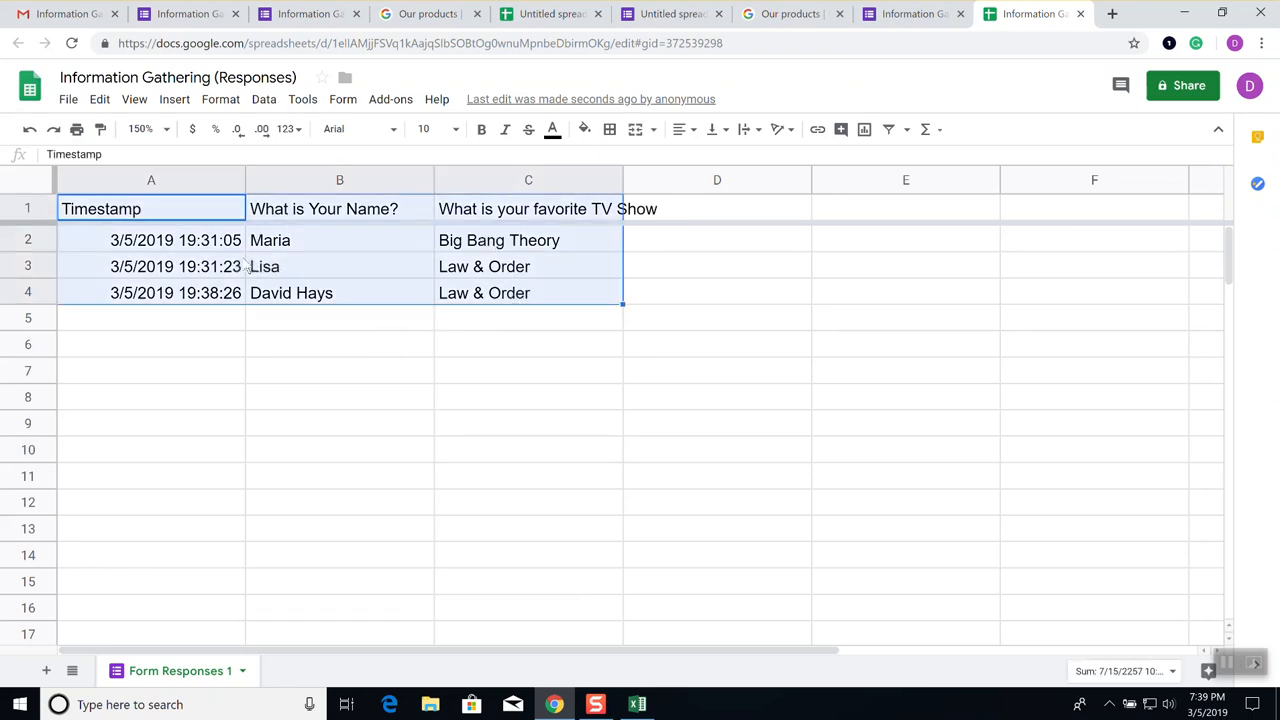
click(272, 103)
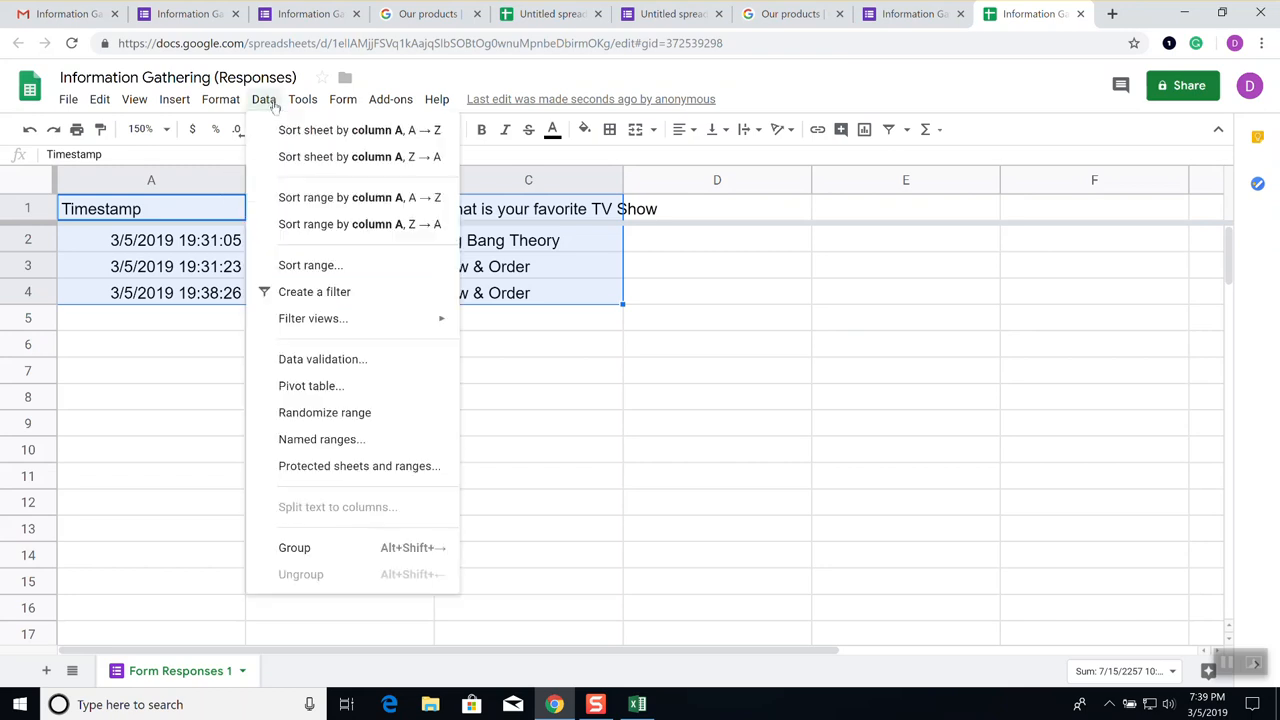
Sort A1:C4 with a header row by What is Your Name?, then favorite TV show
click(328, 266)
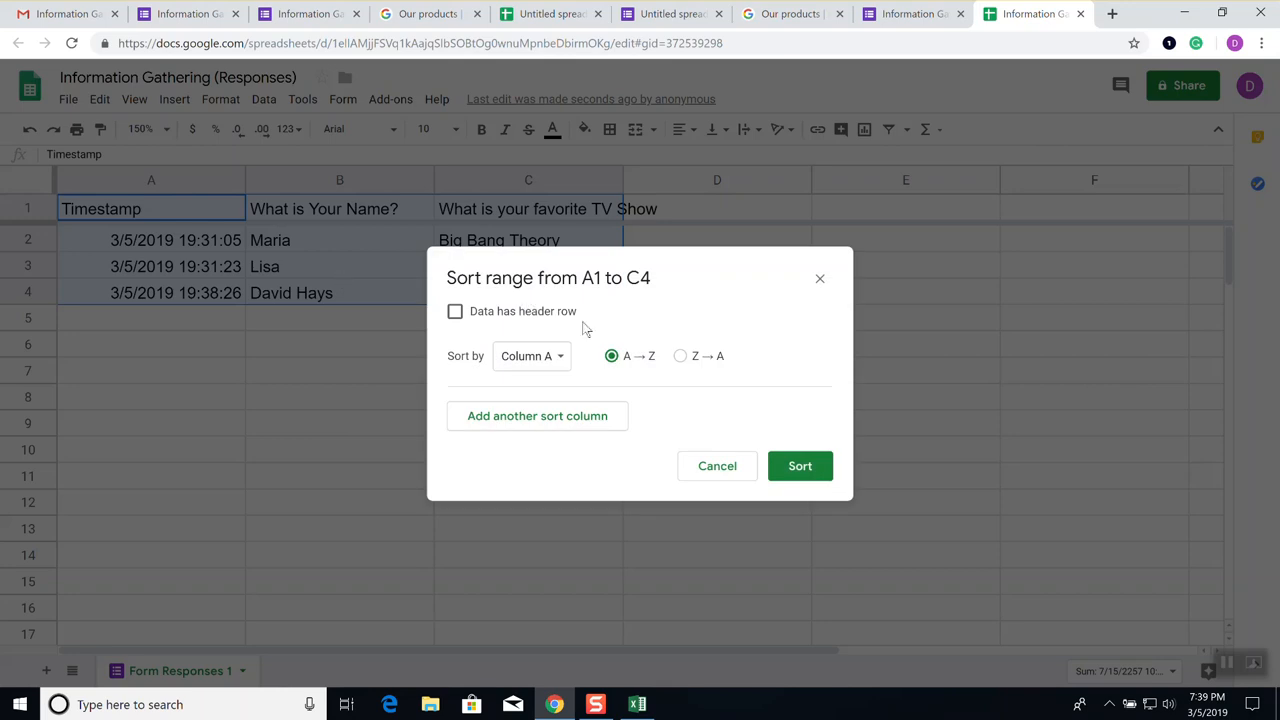
click(456, 313)
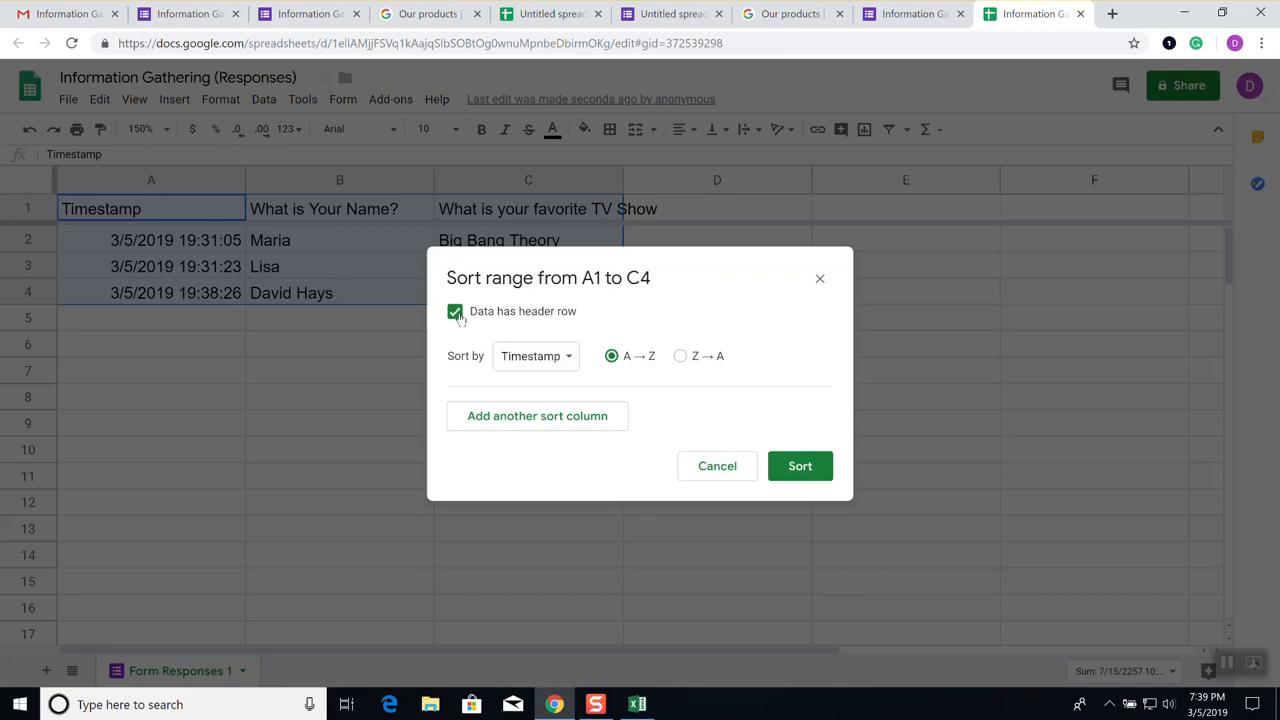
click(561, 370)
click(574, 388)
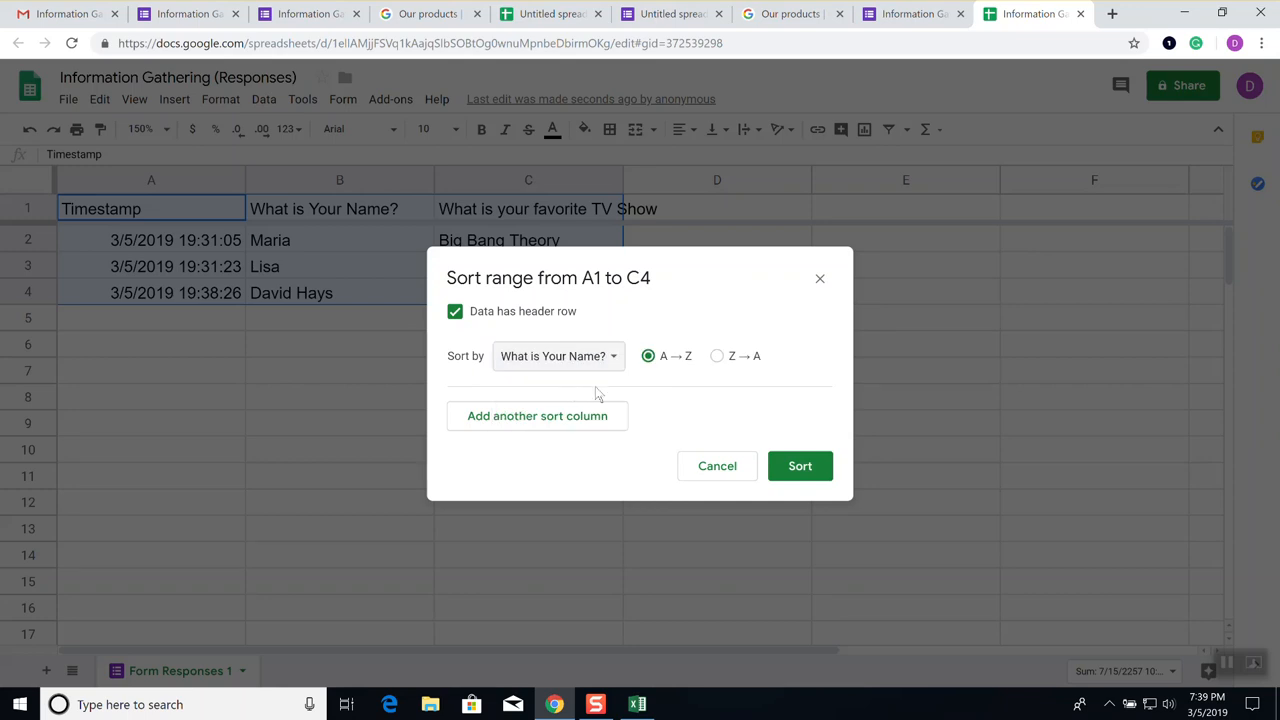
click(566, 415)
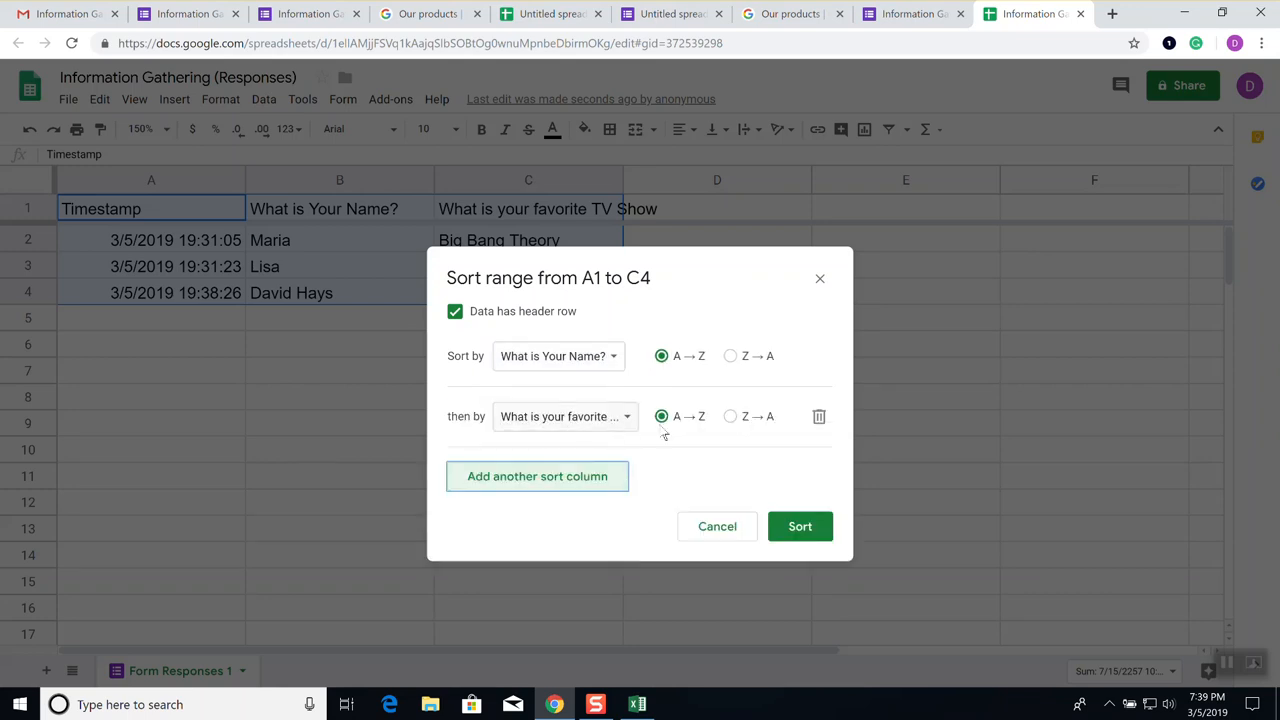
click(805, 535)
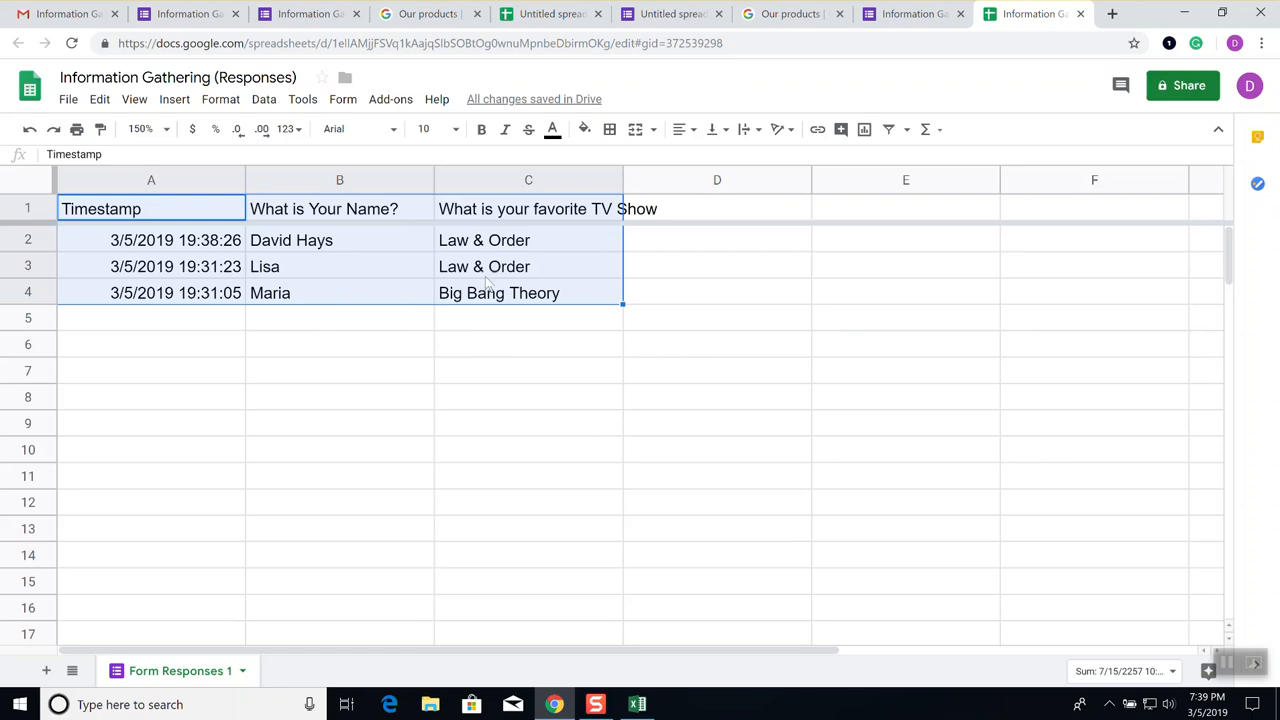
click(505, 400)
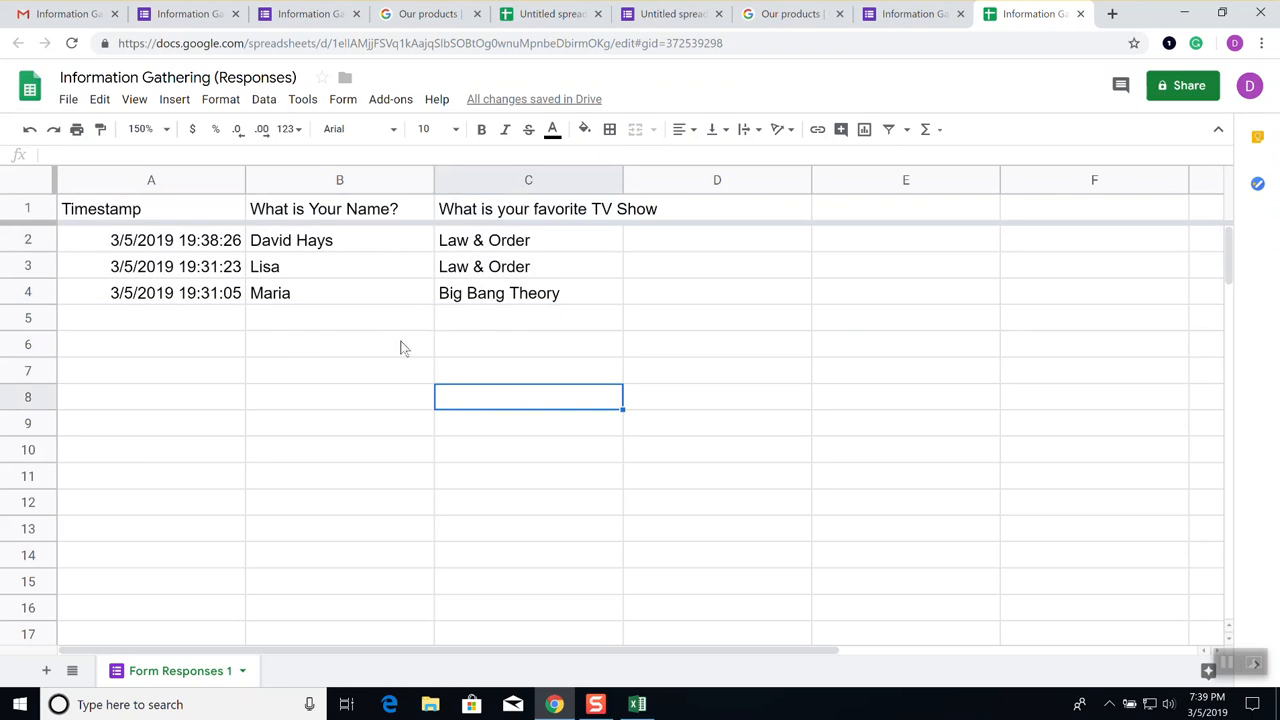
Start replacing the name in the emailed form, then check the responses sheet
click(72, 14)
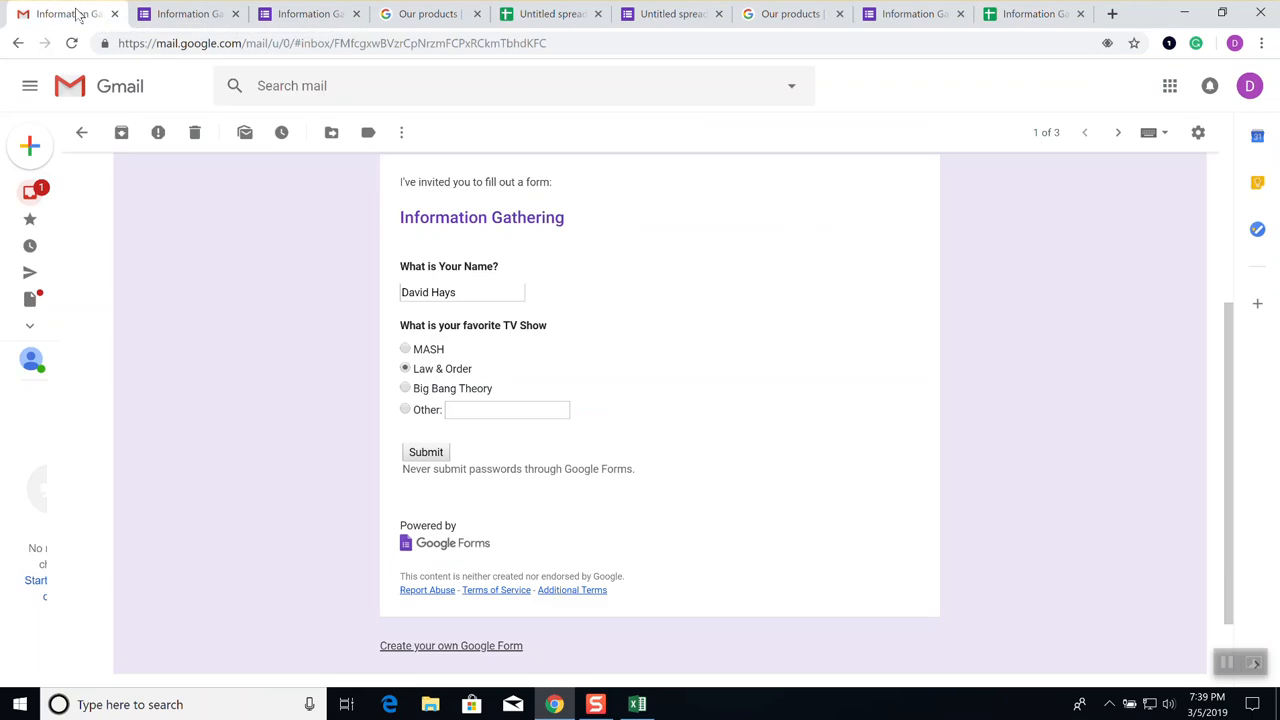
triple_click(488, 289)
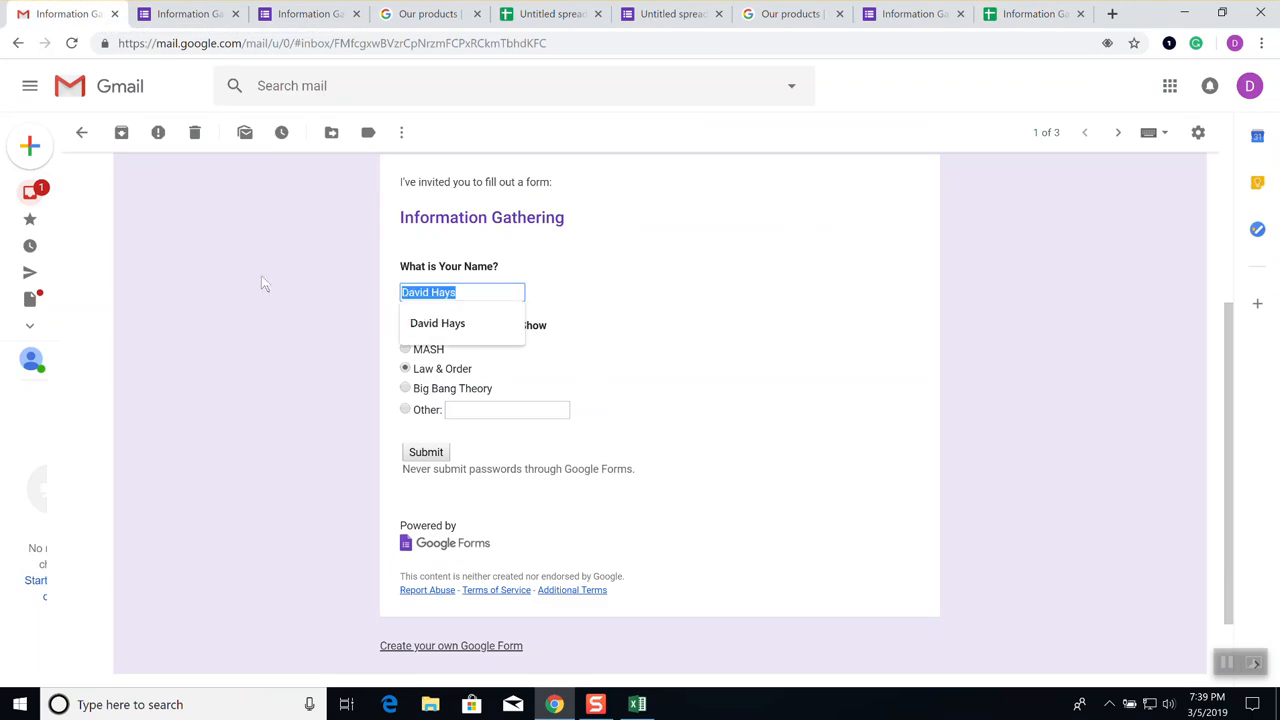
text(Frank)
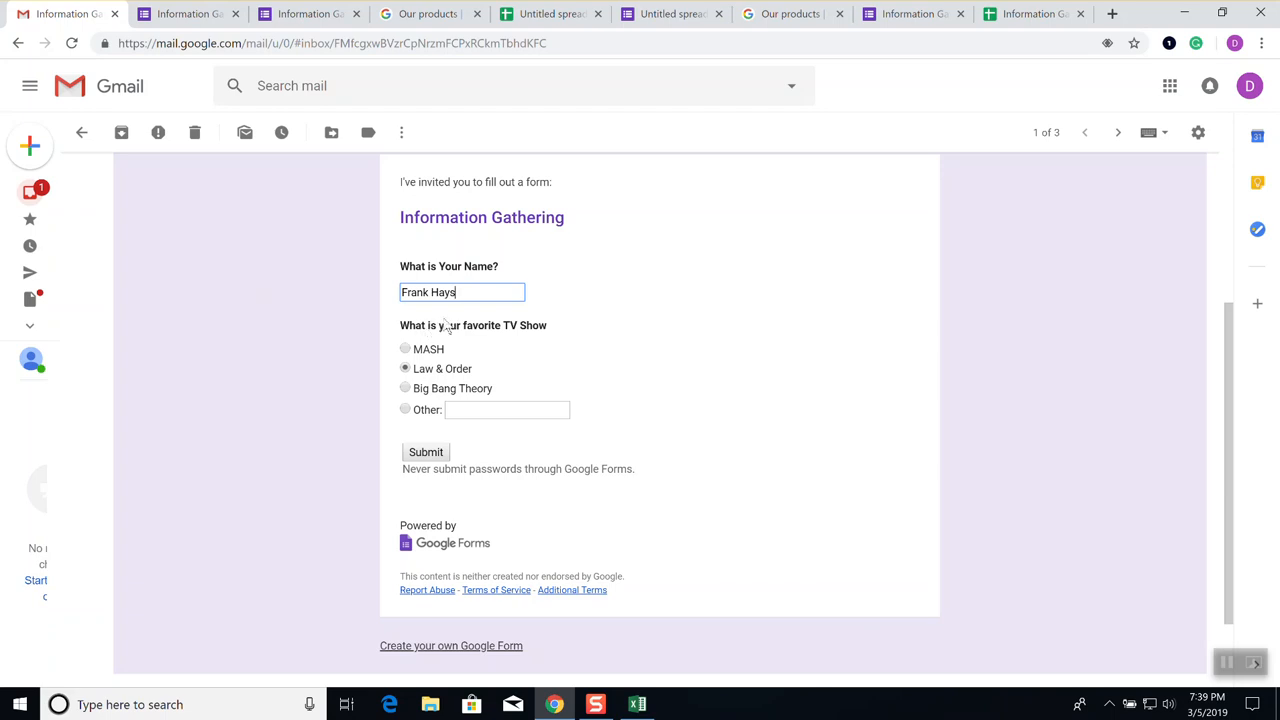
click(557, 17)
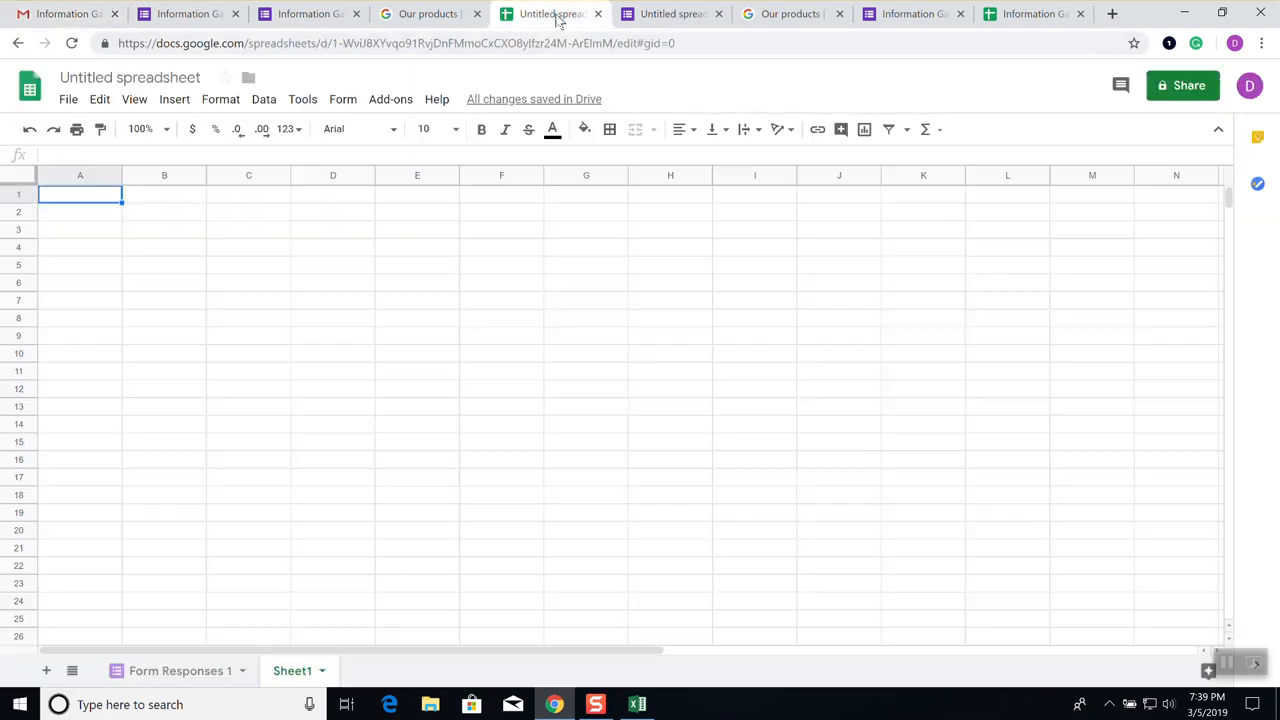
click(993, 17)
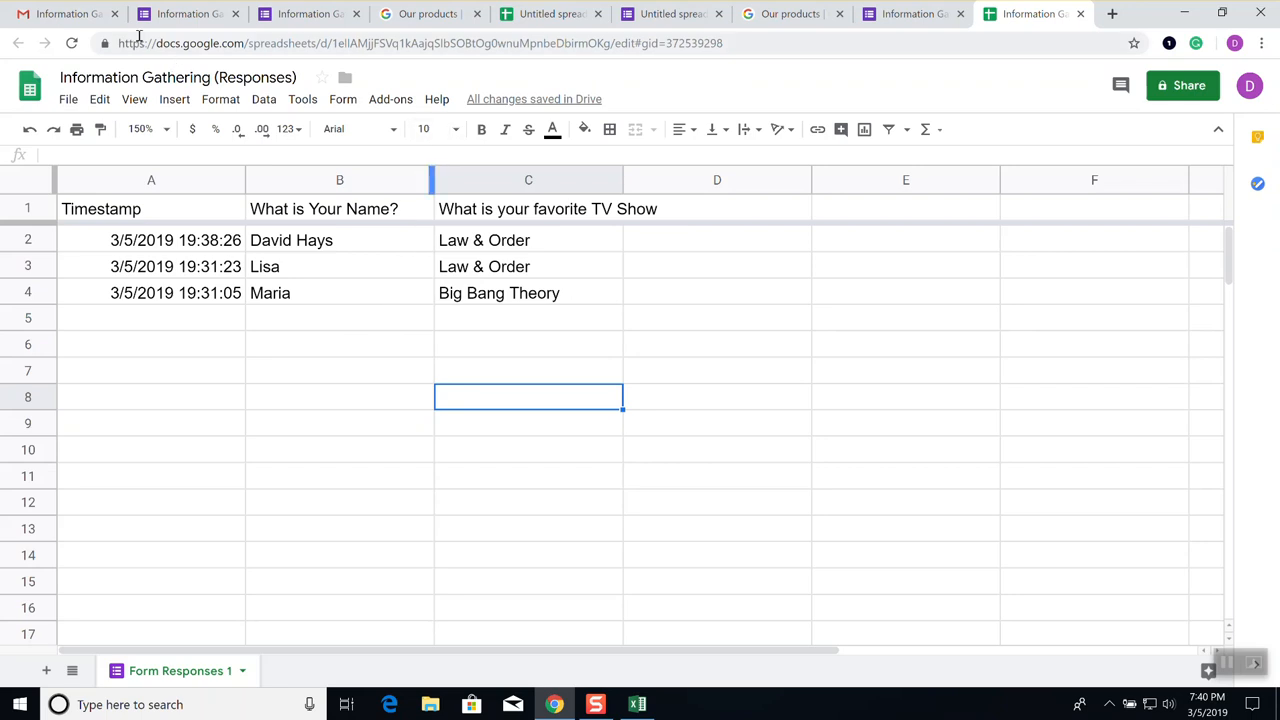
Enter a new respondent name in the emailed form and submit the response
click(72, 20)
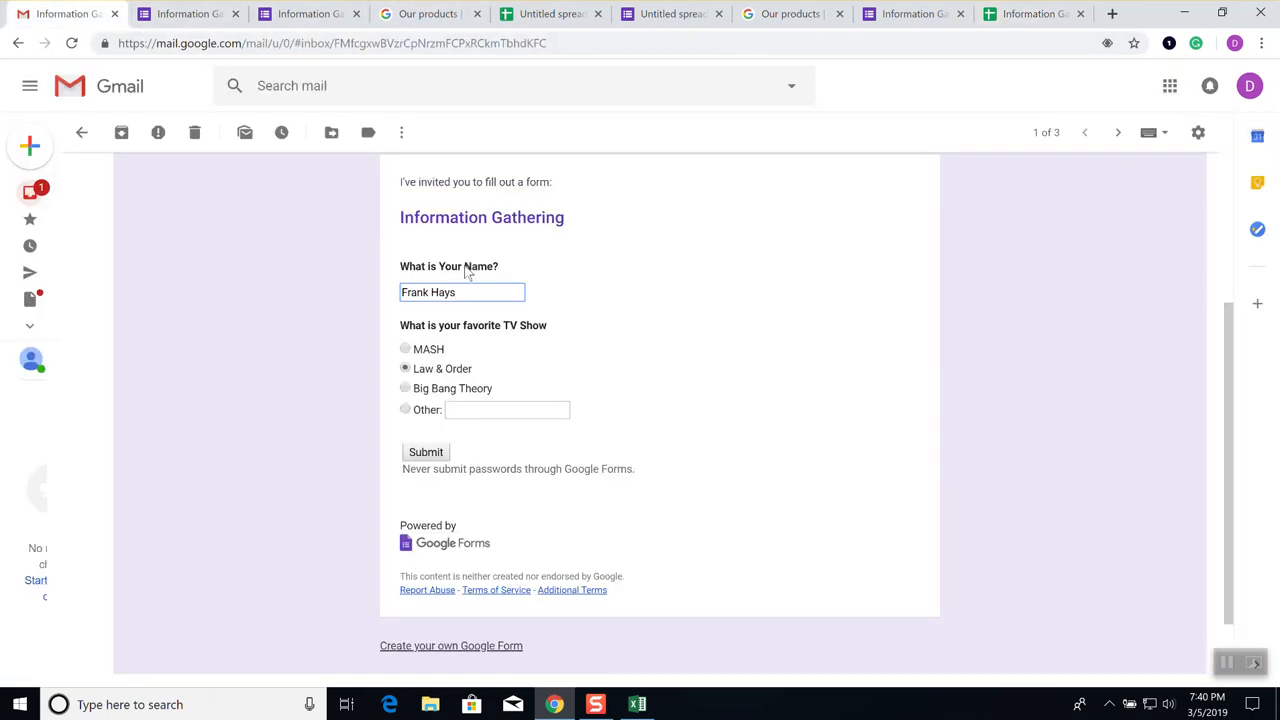
drag(482, 296, 309, 296)
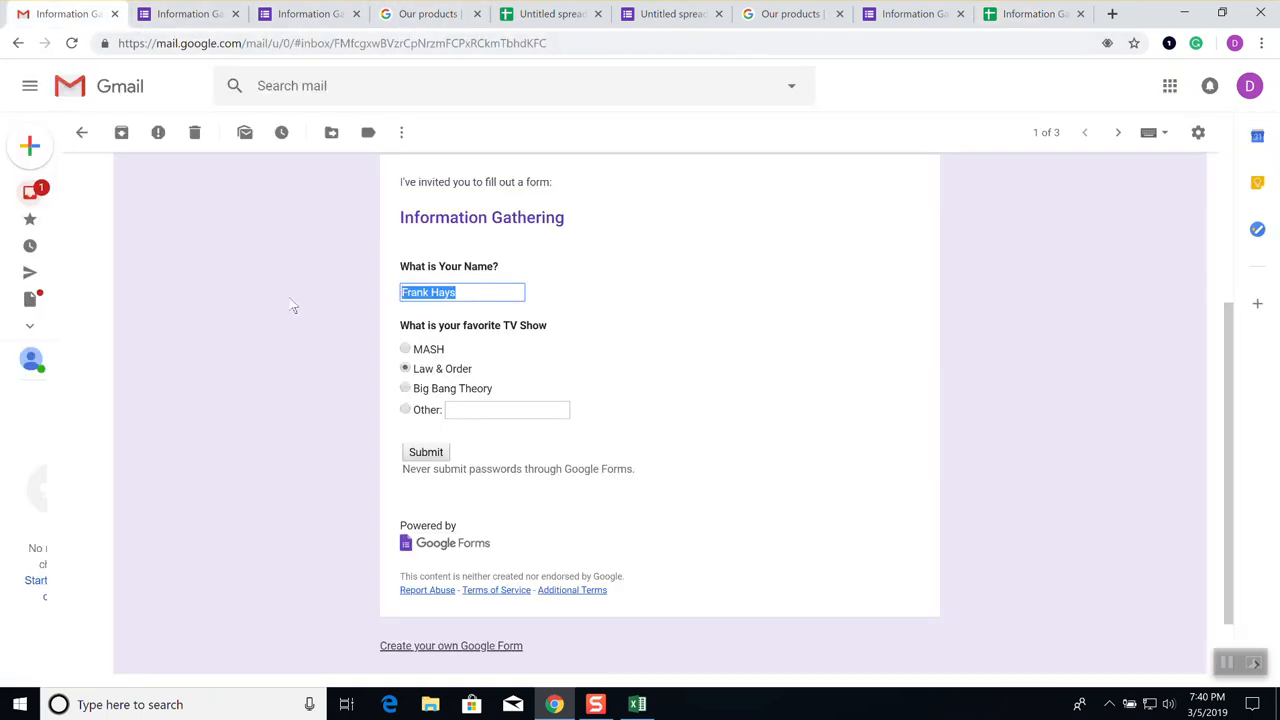
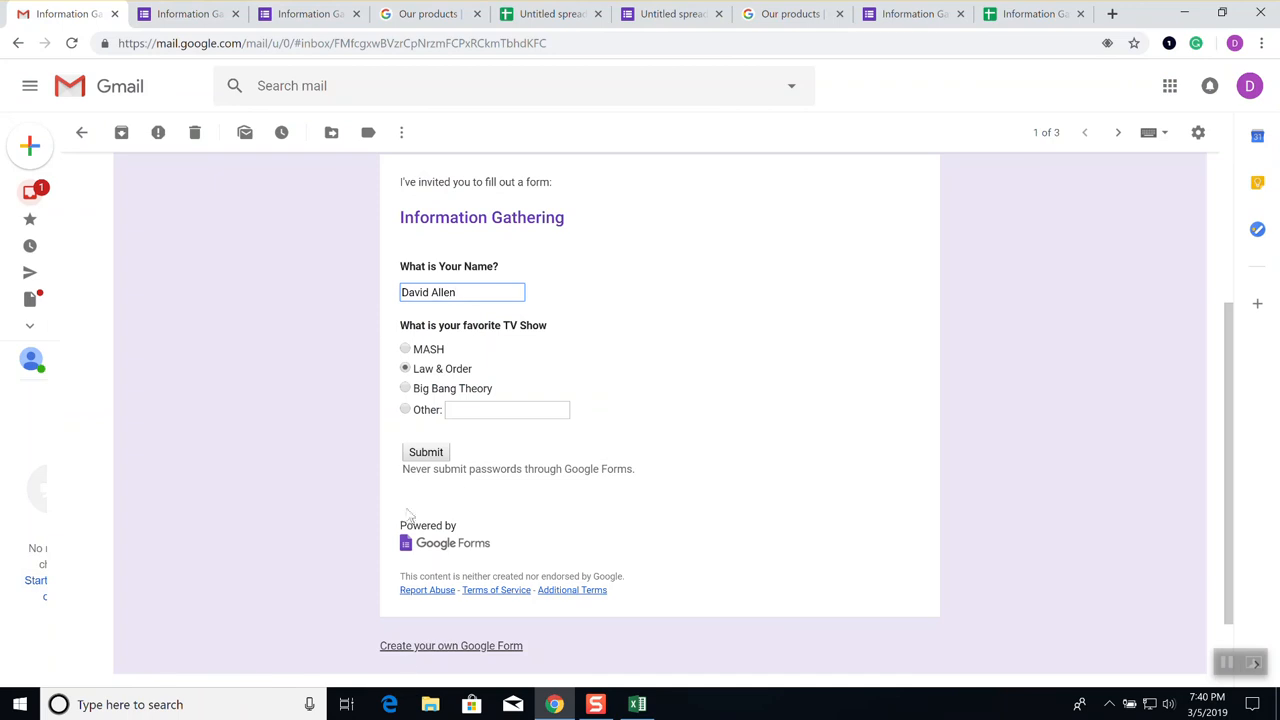
click(420, 465)
click(425, 453)
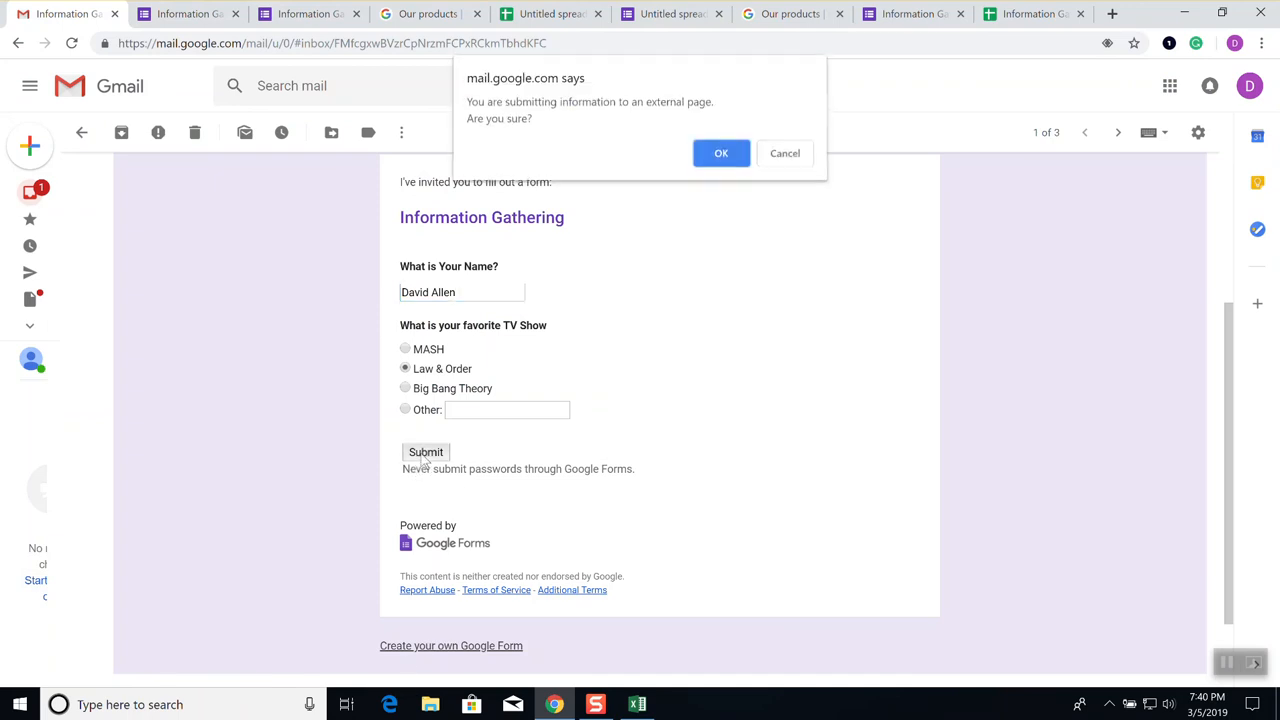
click(729, 167)
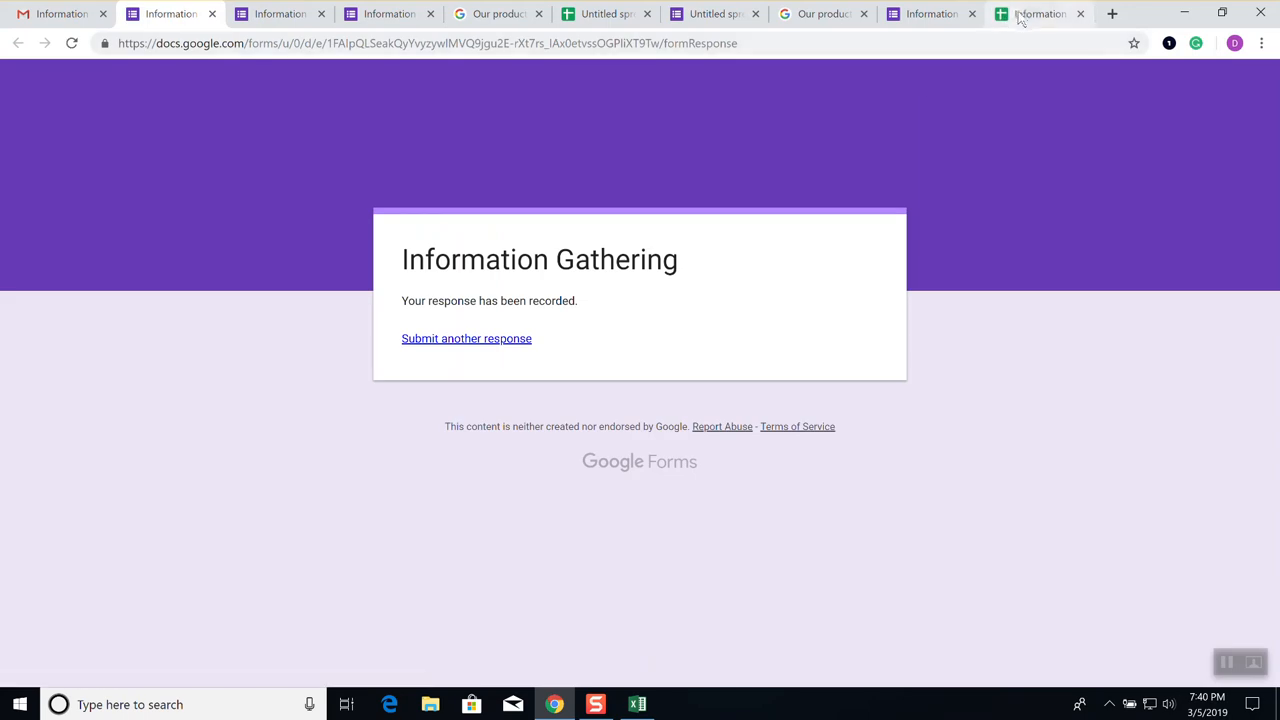
Sort A1:C5 with a header row by What is Your Name?, then favorite TV show
click(1028, 14)
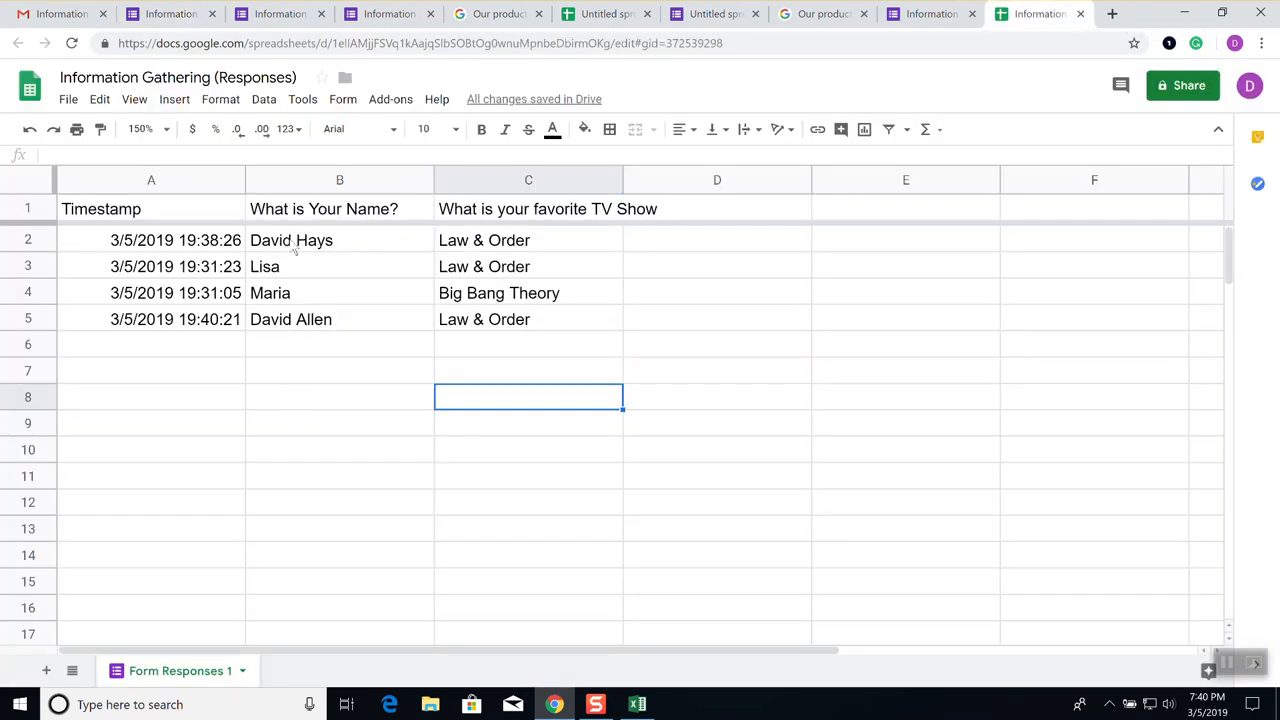
drag(155, 213, 537, 322)
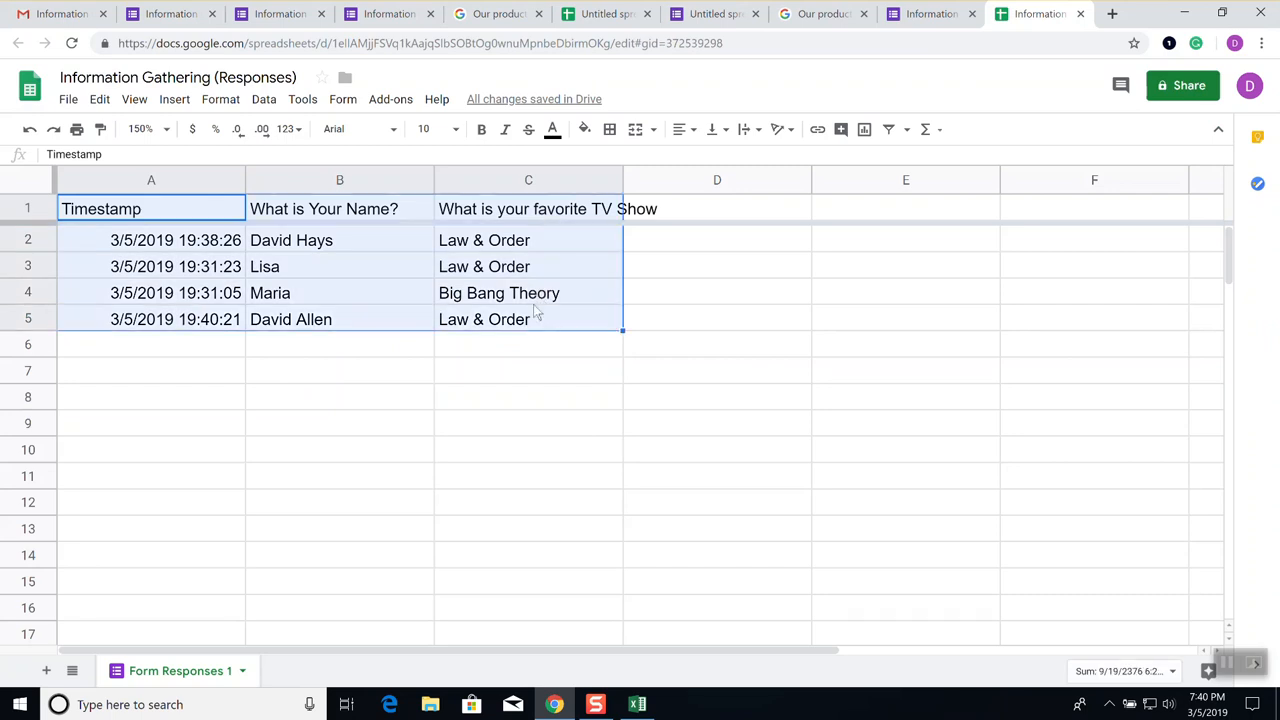
click(264, 99)
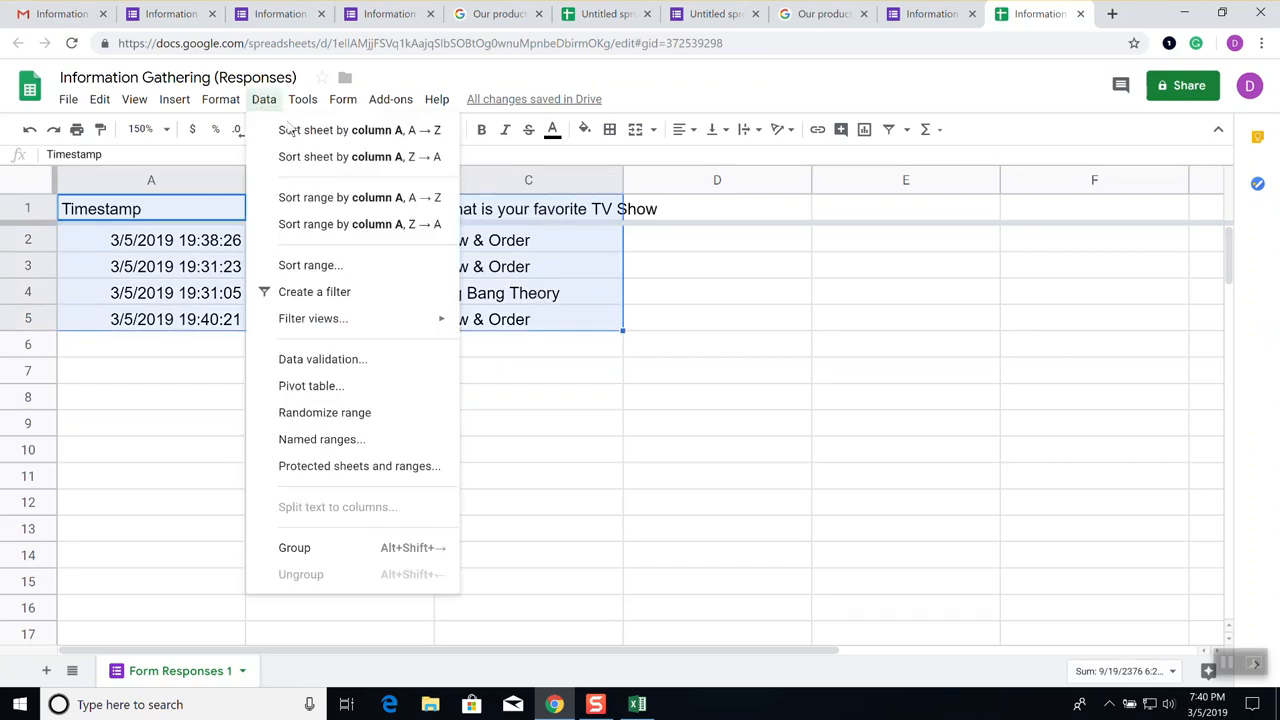
click(322, 265)
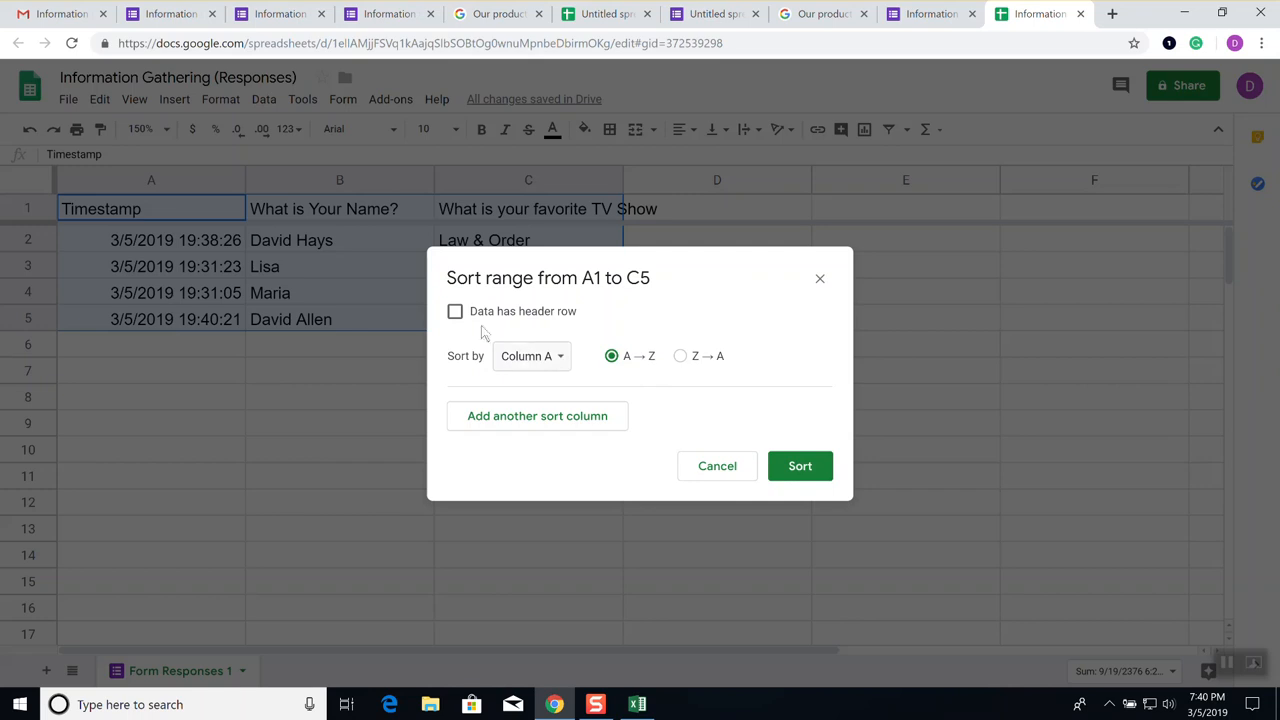
click(455, 311)
click(563, 367)
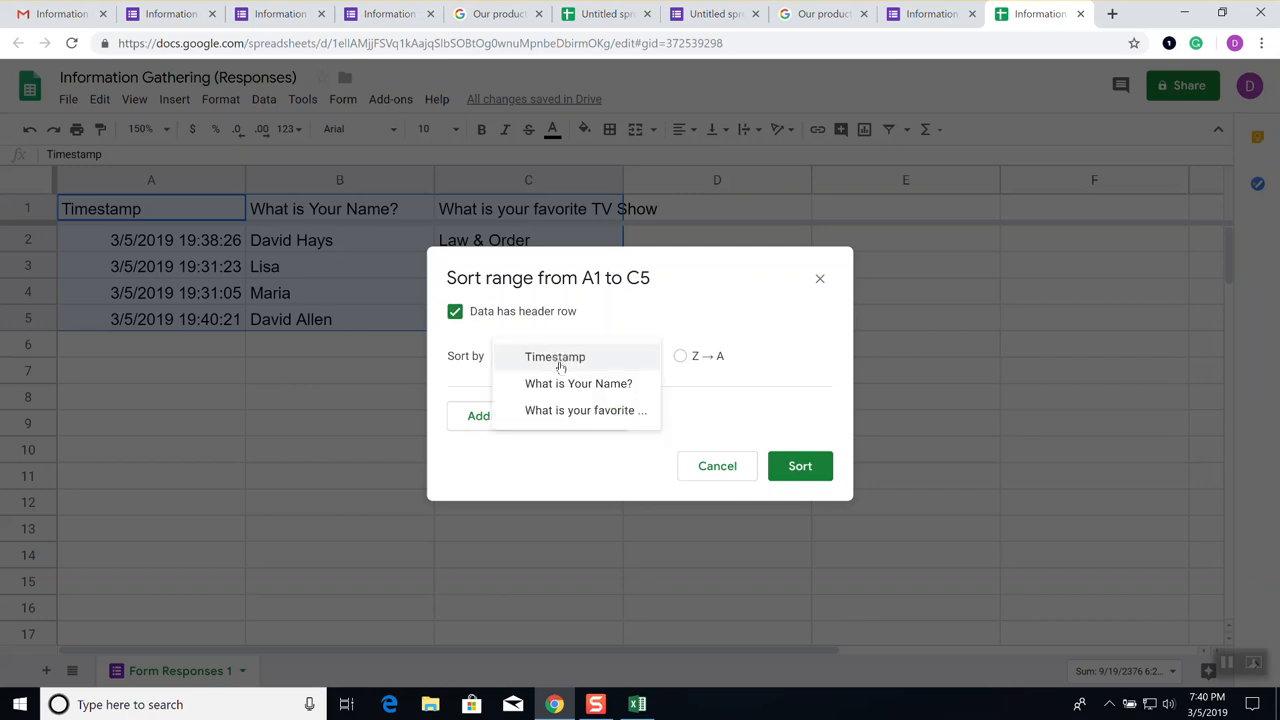
click(563, 387)
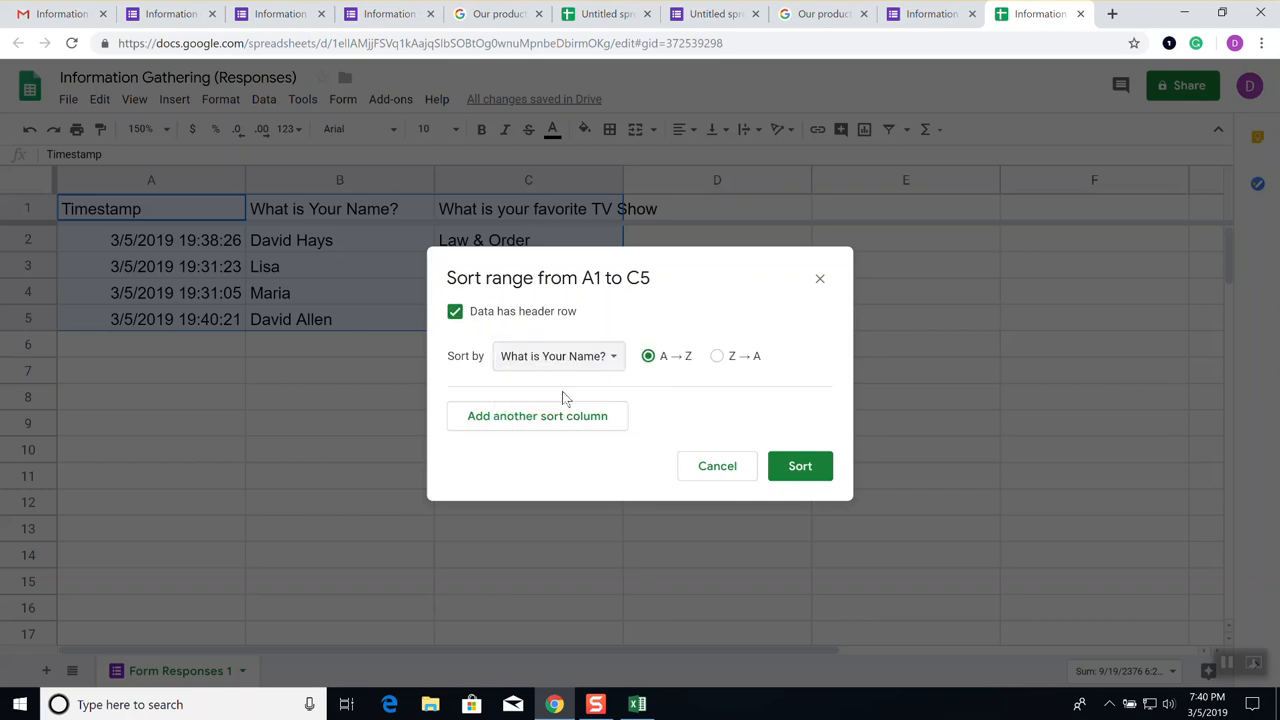
click(598, 428)
click(600, 472)
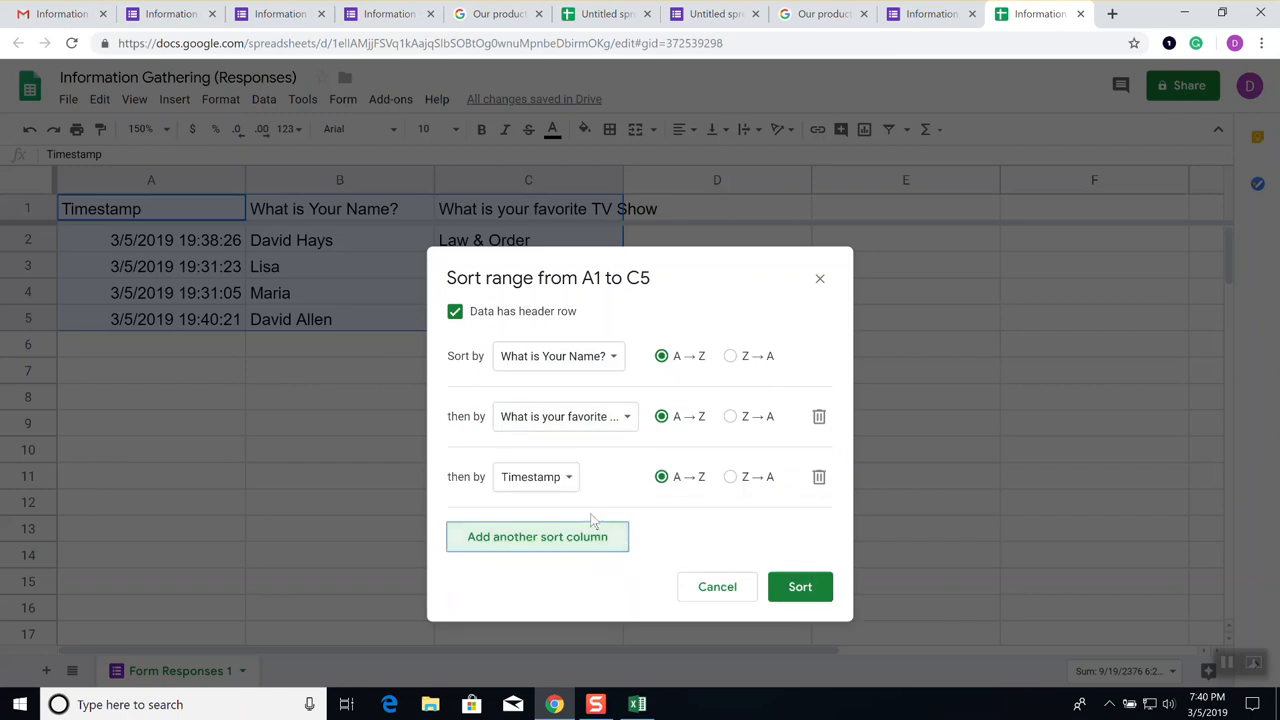
click(553, 486)
click(574, 536)
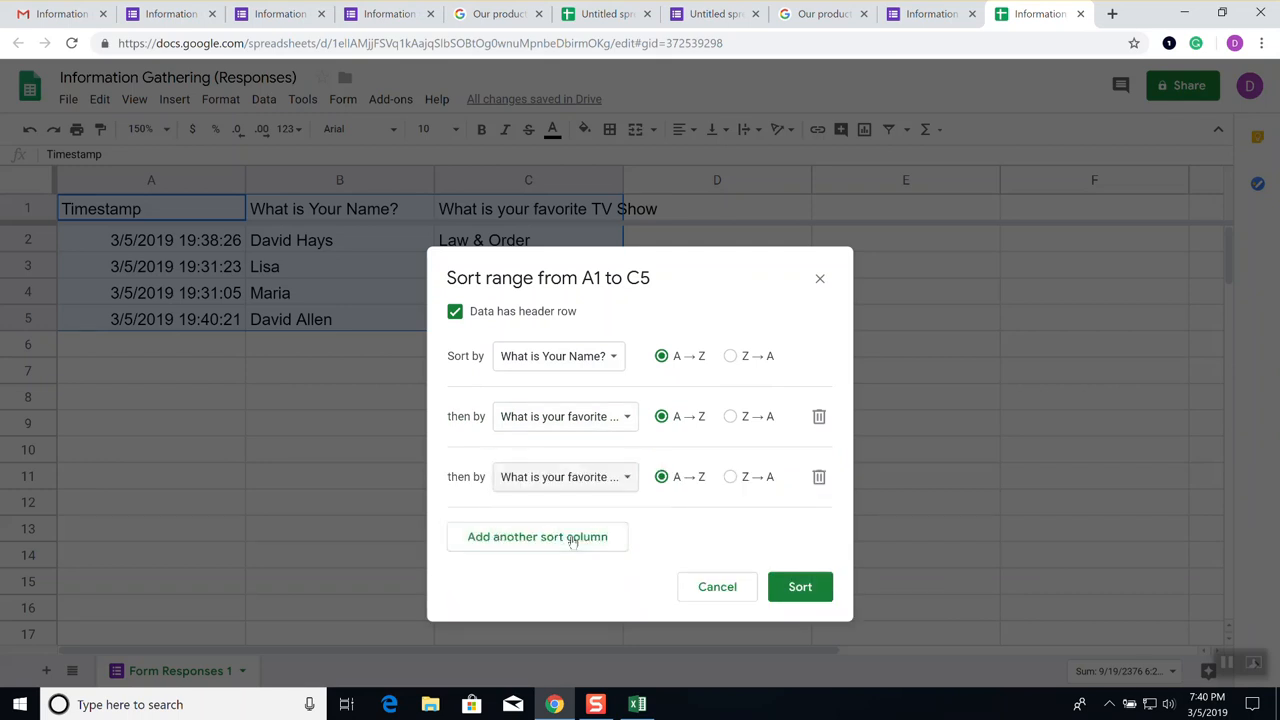
click(797, 590)
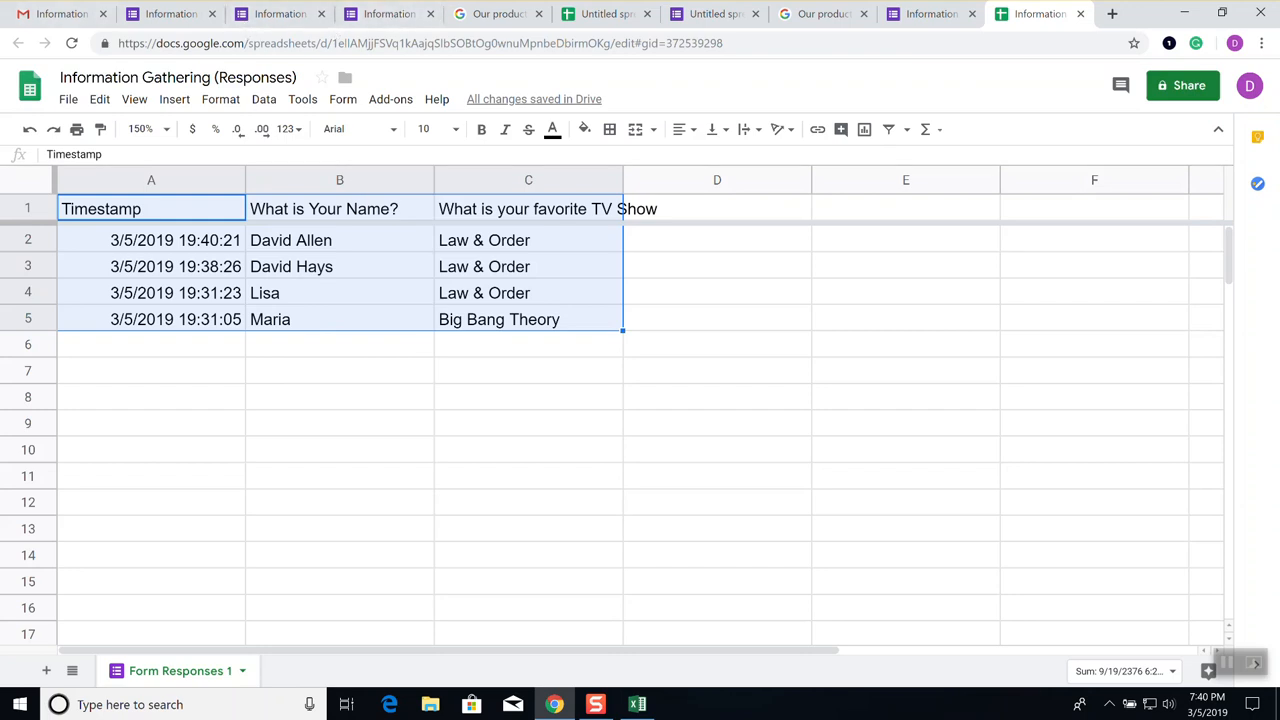
Alter the respondent name in the emailed form and submit another Law & Order response
click(60, 16)
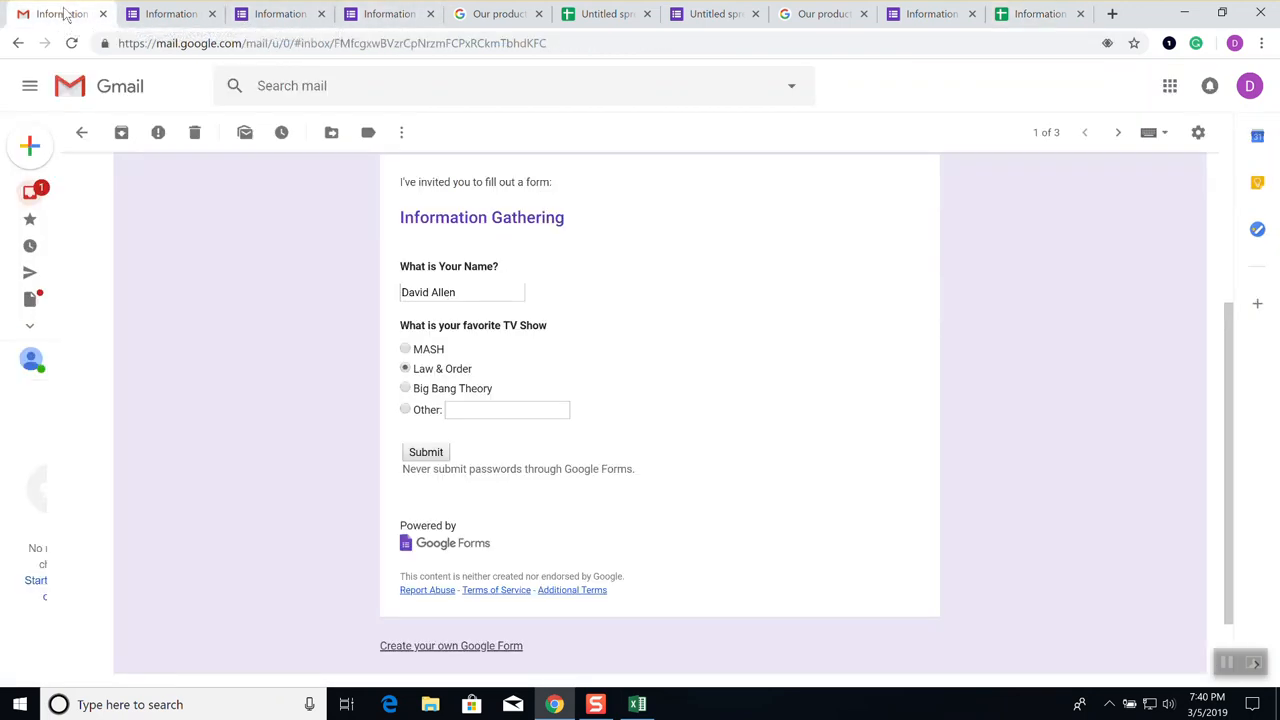
click(436, 291)
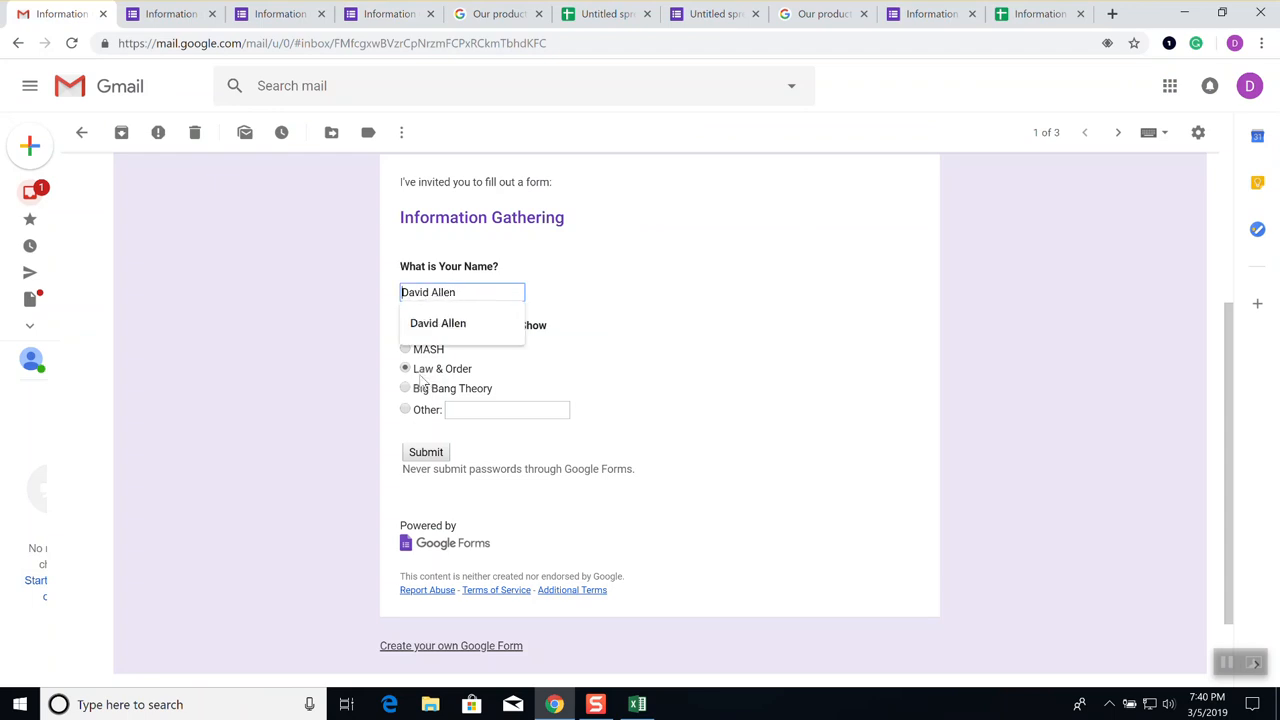
text(d)
key(Delete)
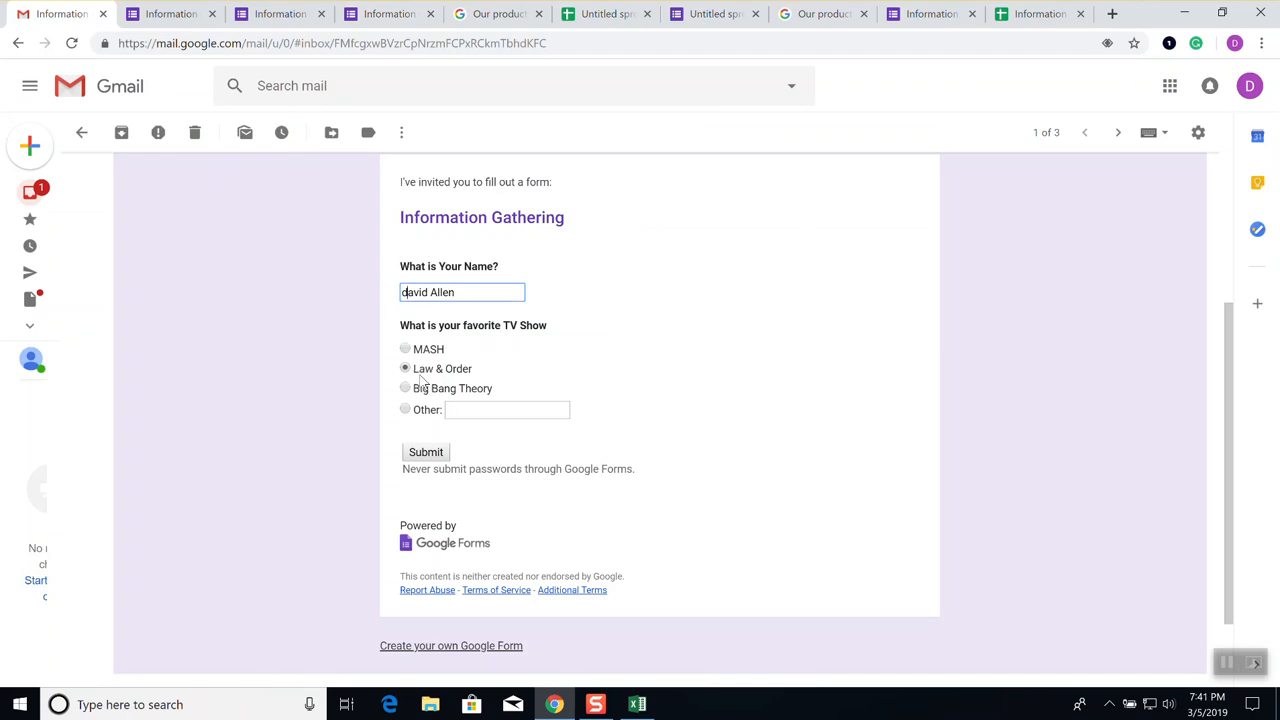
double_click(440, 292)
click(486, 293)
text(Smith)
click(425, 452)
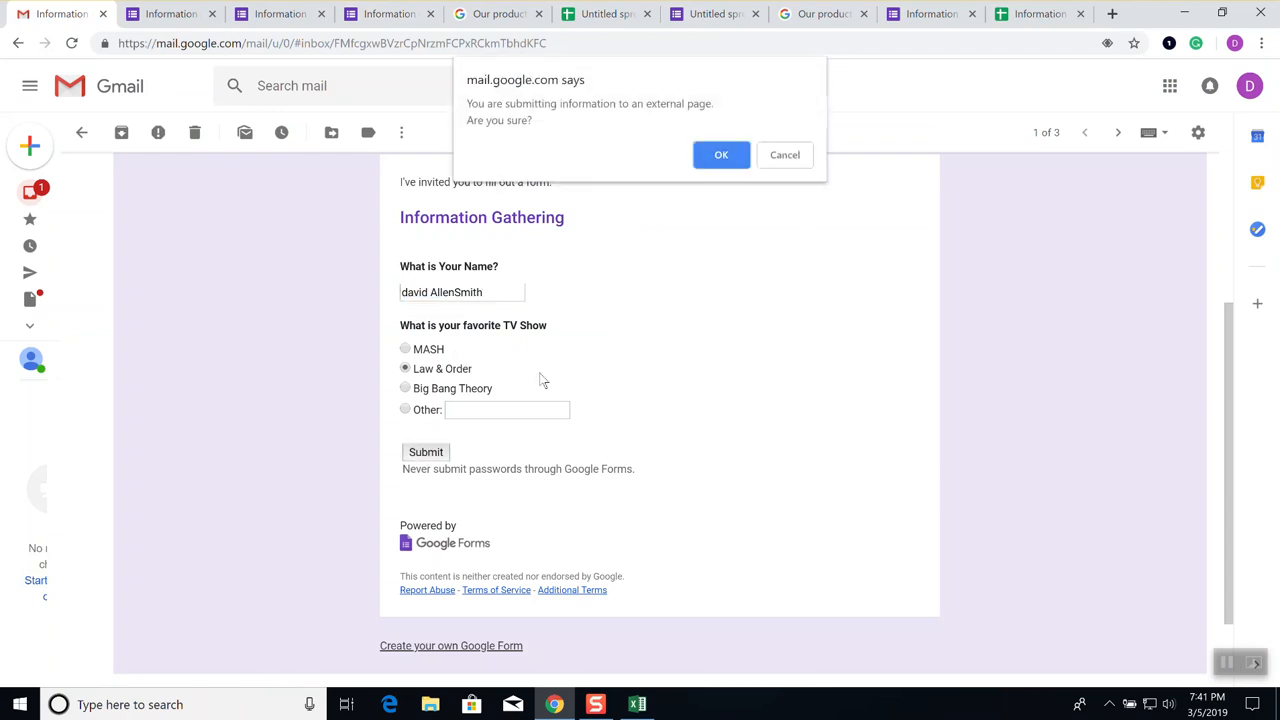
click(721, 156)
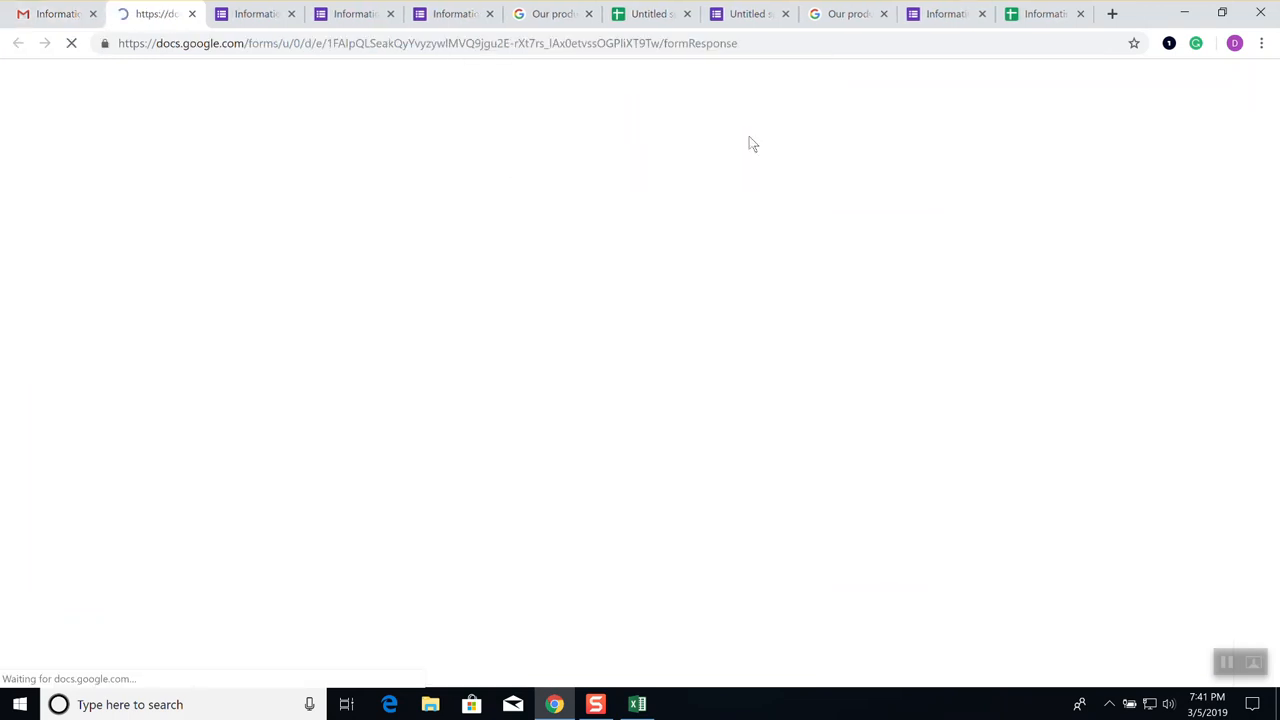
click(1037, 18)
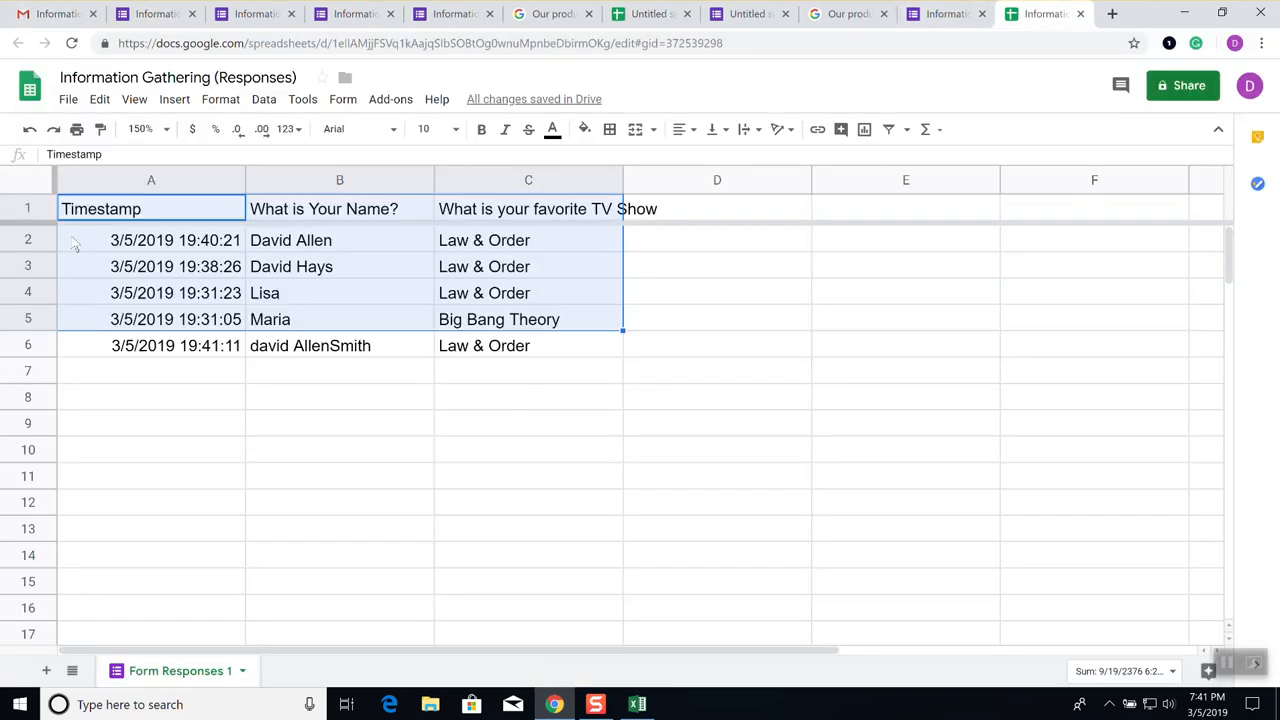
Sort A1:C6 with a header row by What is Your Name?, then favorite TV show
click(110, 214)
drag(122, 213, 461, 346)
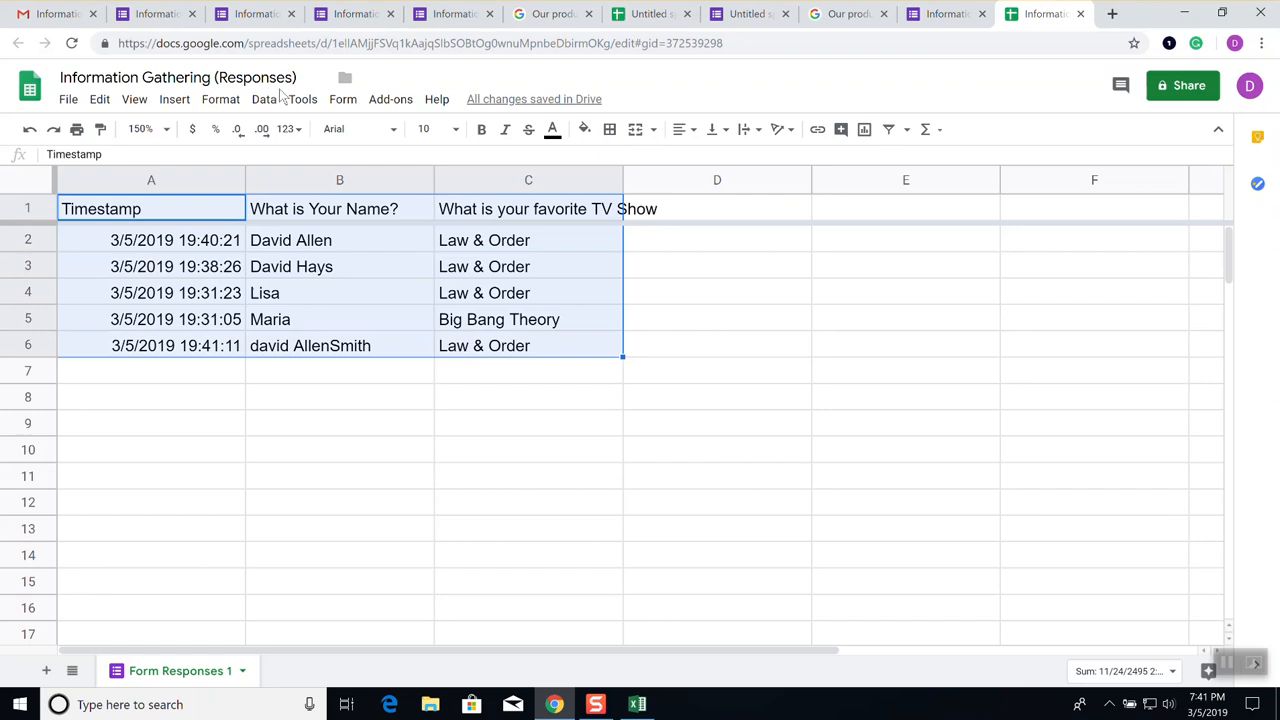
click(343, 100)
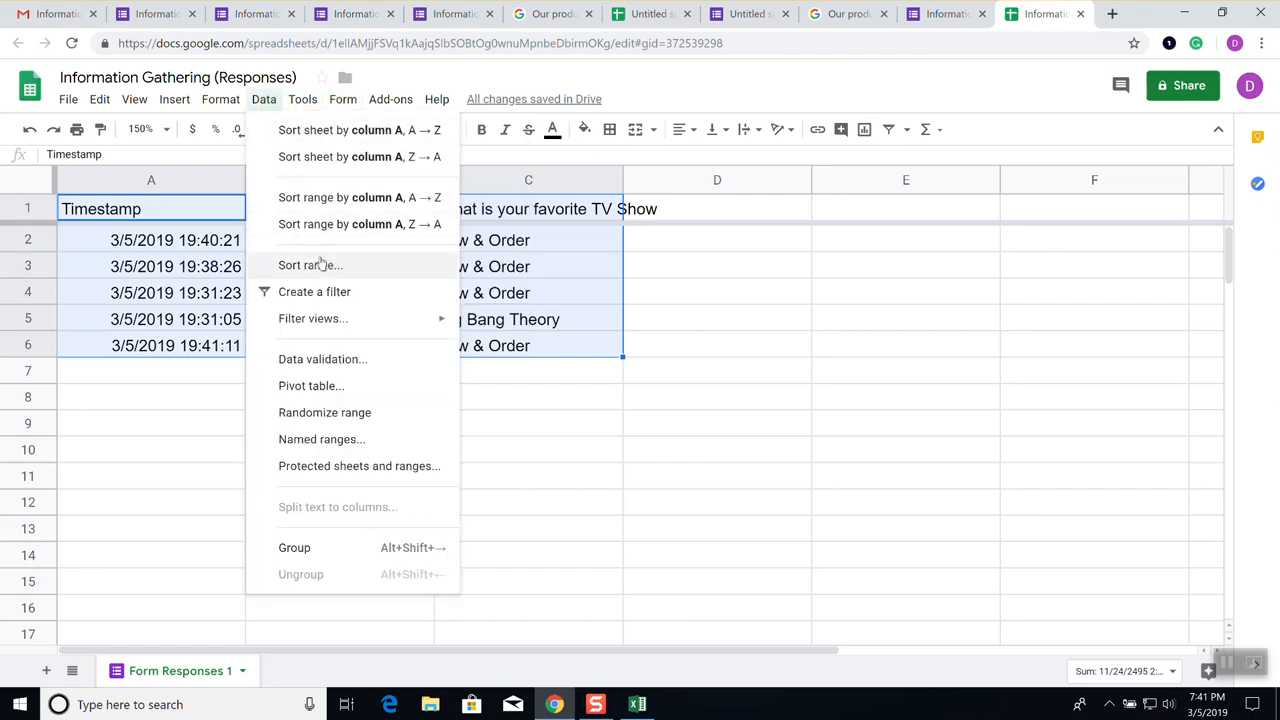
click(320, 265)
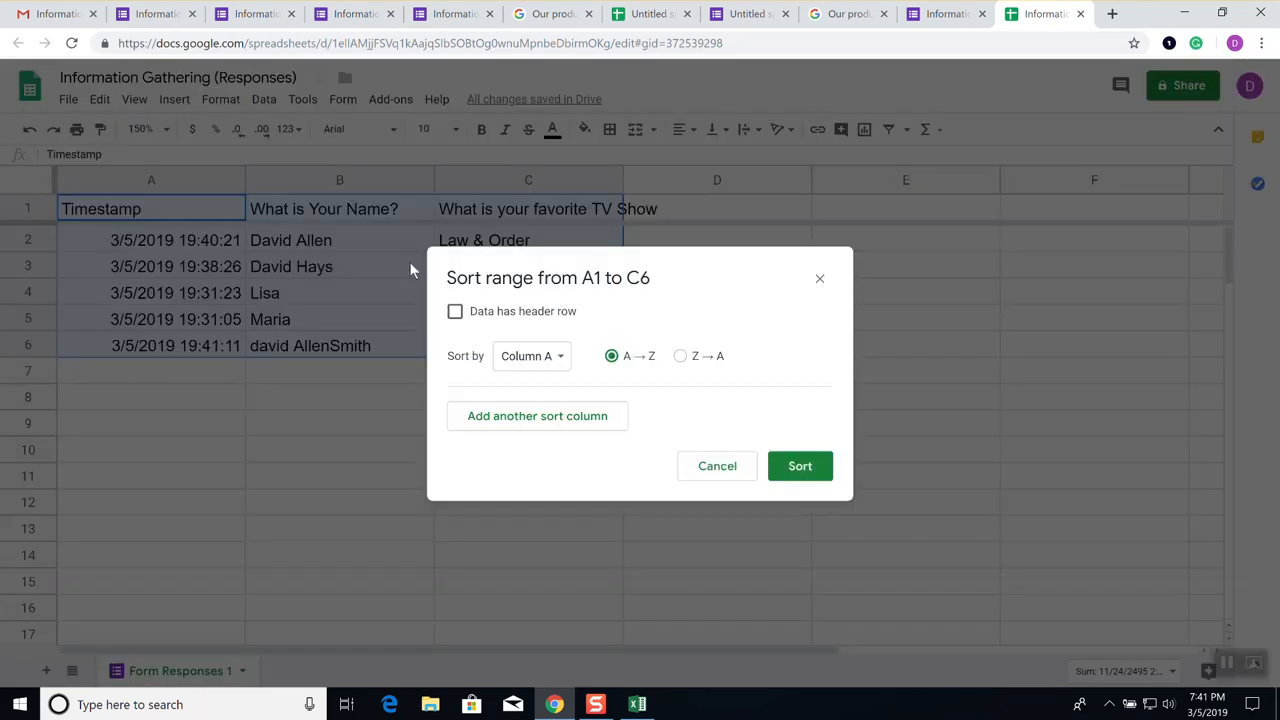
click(525, 316)
click(543, 357)
click(545, 386)
click(540, 424)
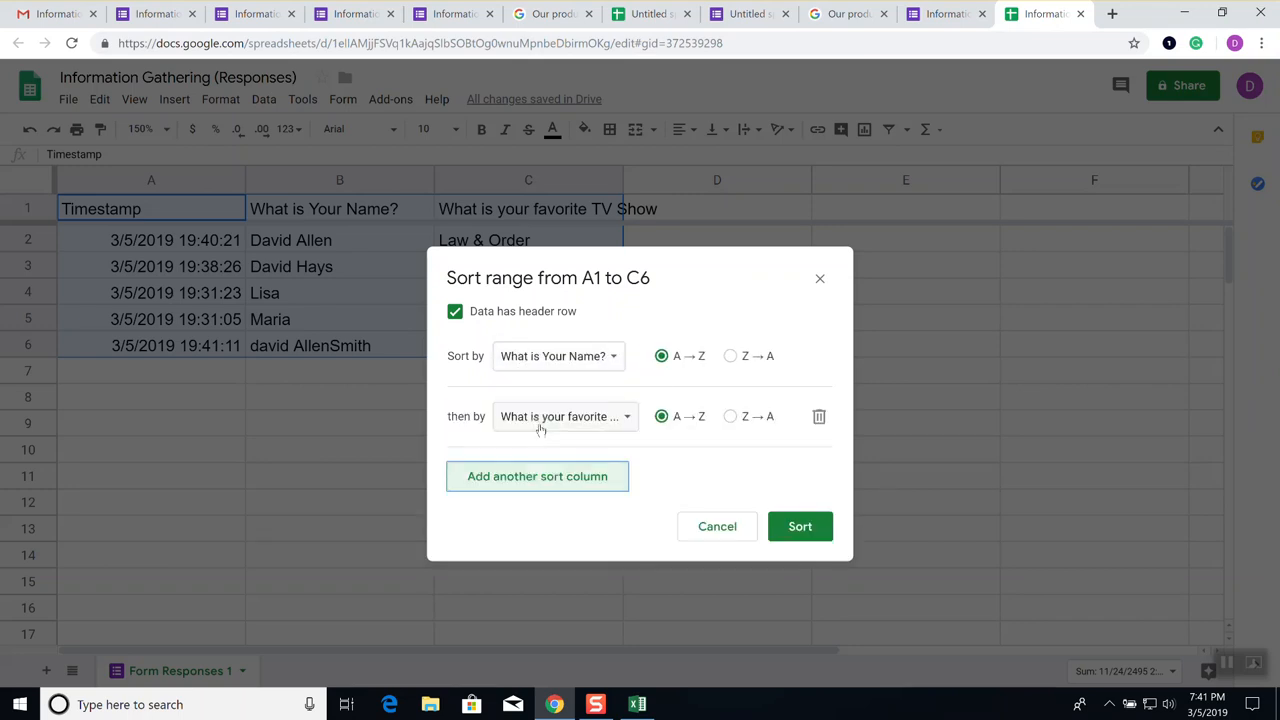
click(566, 417)
click(571, 426)
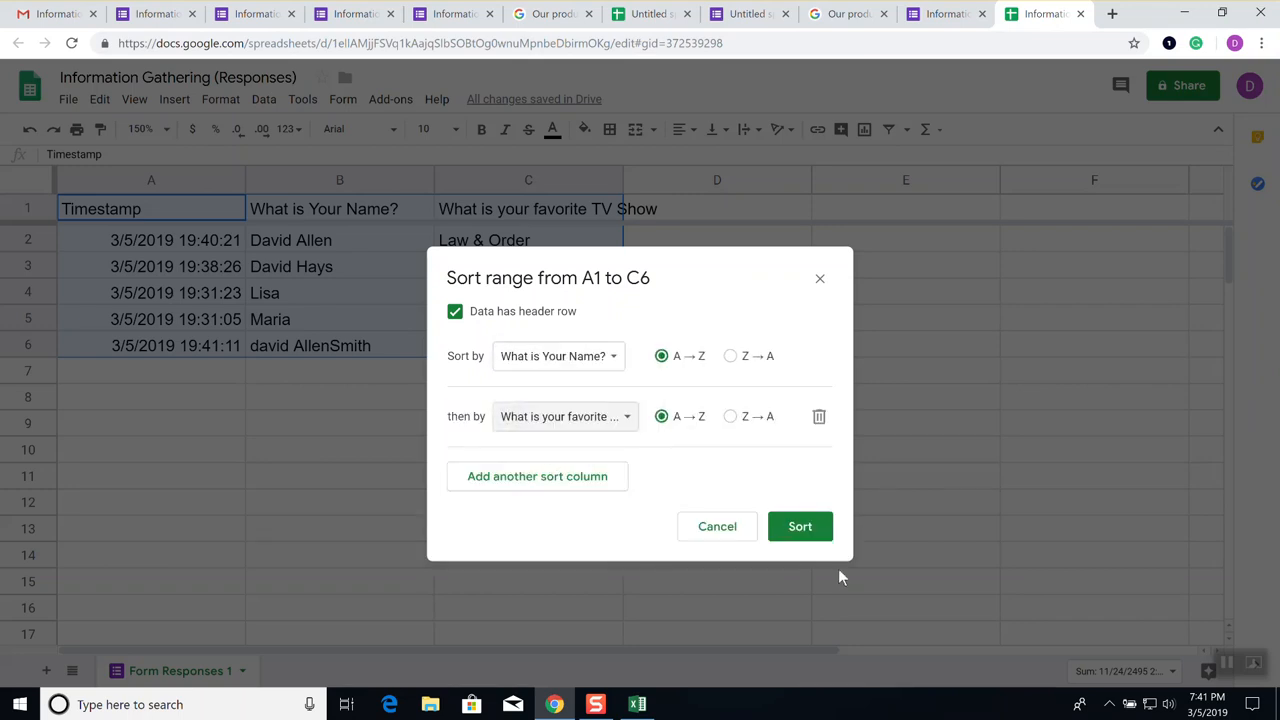
click(806, 535)
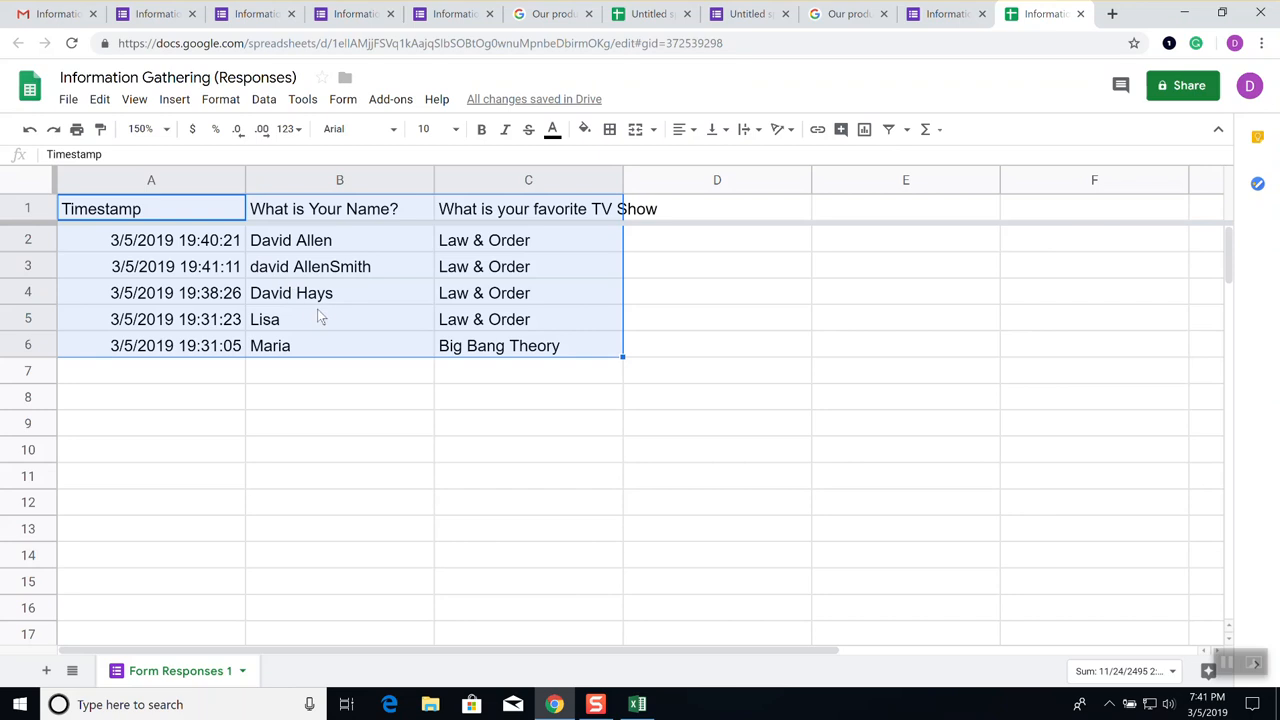
Deselect the sorted table and switch to the form's 5-response summary
click(325, 343)
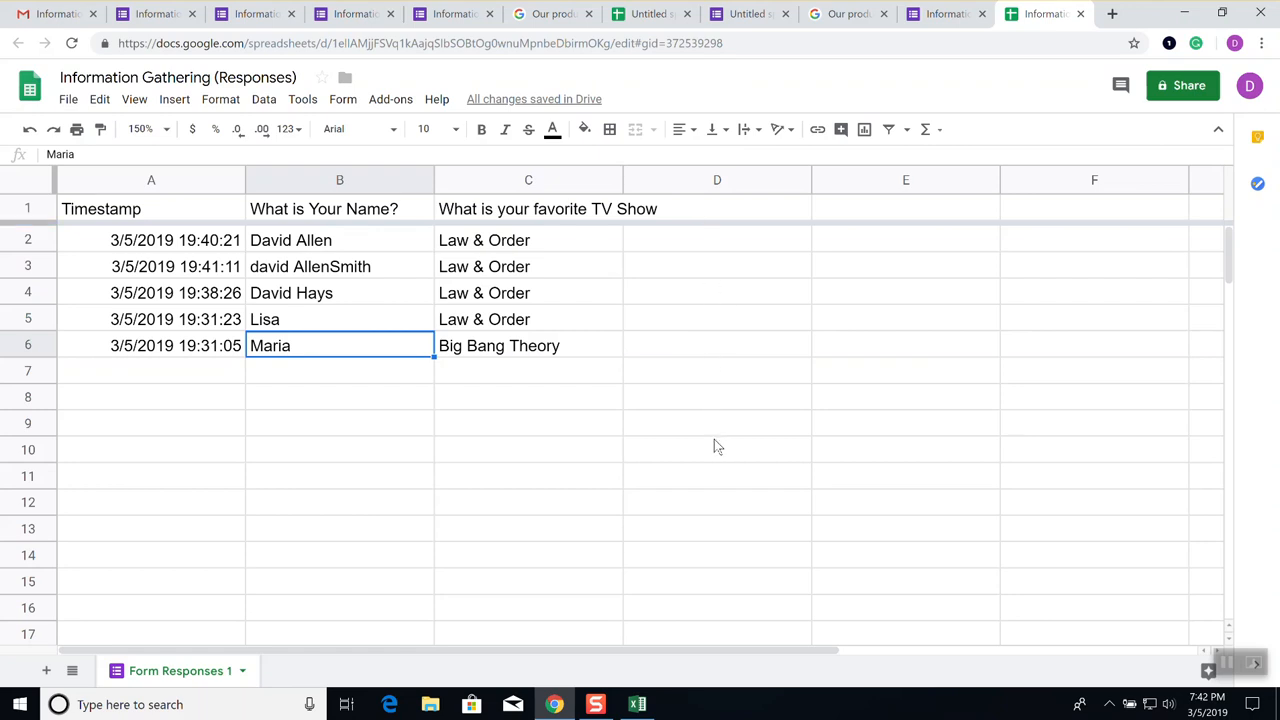
click(686, 245)
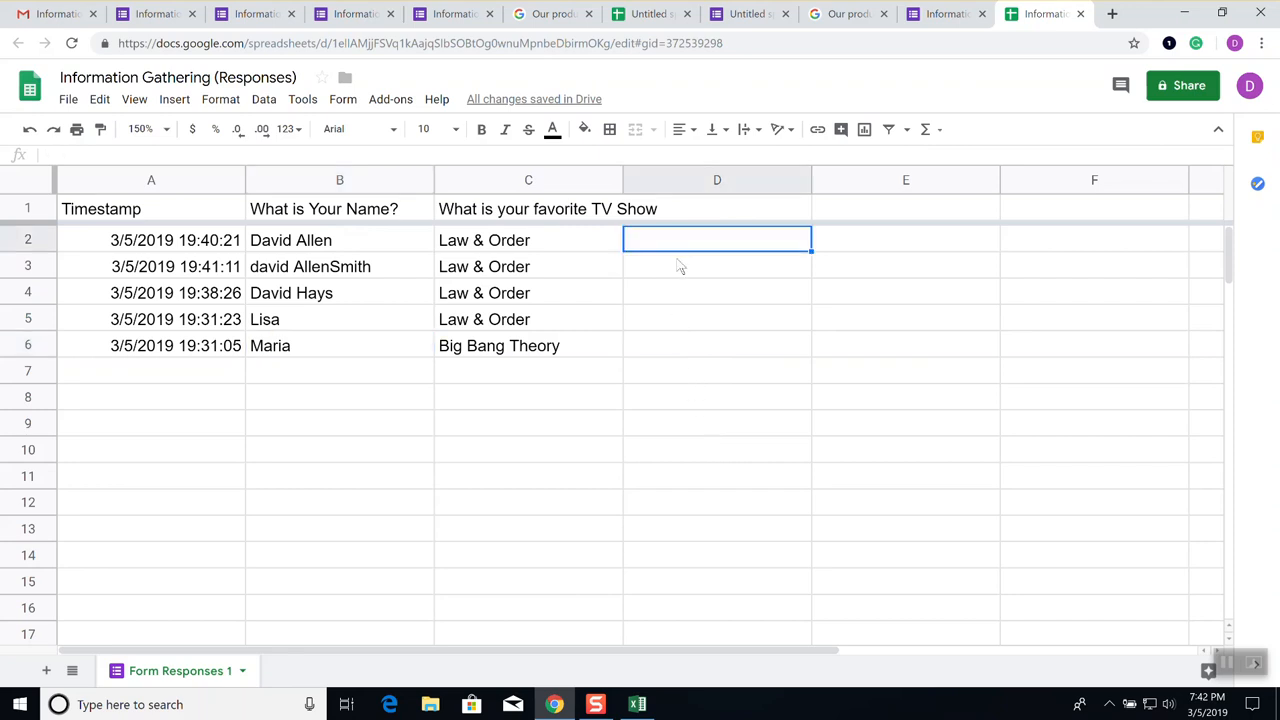
click(920, 16)
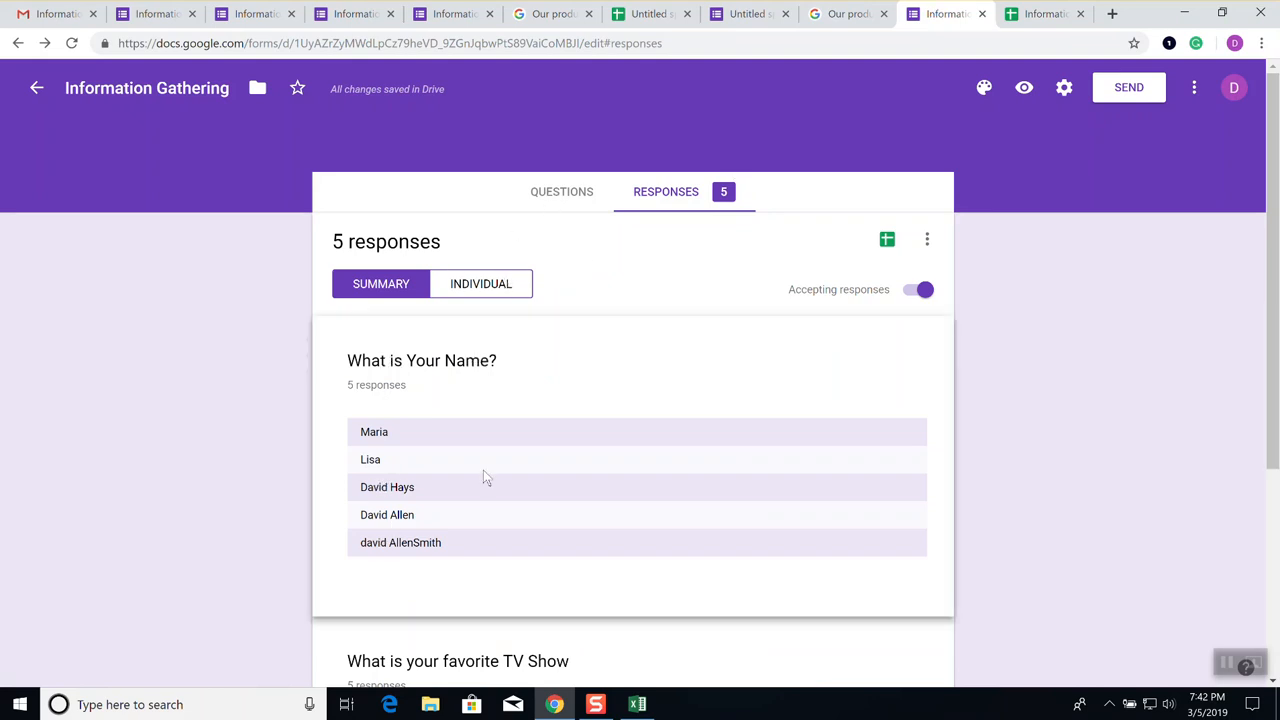
Review the five responses and the TV-show pie chart, then return to Questions
scroll(514, 503, down, 3)
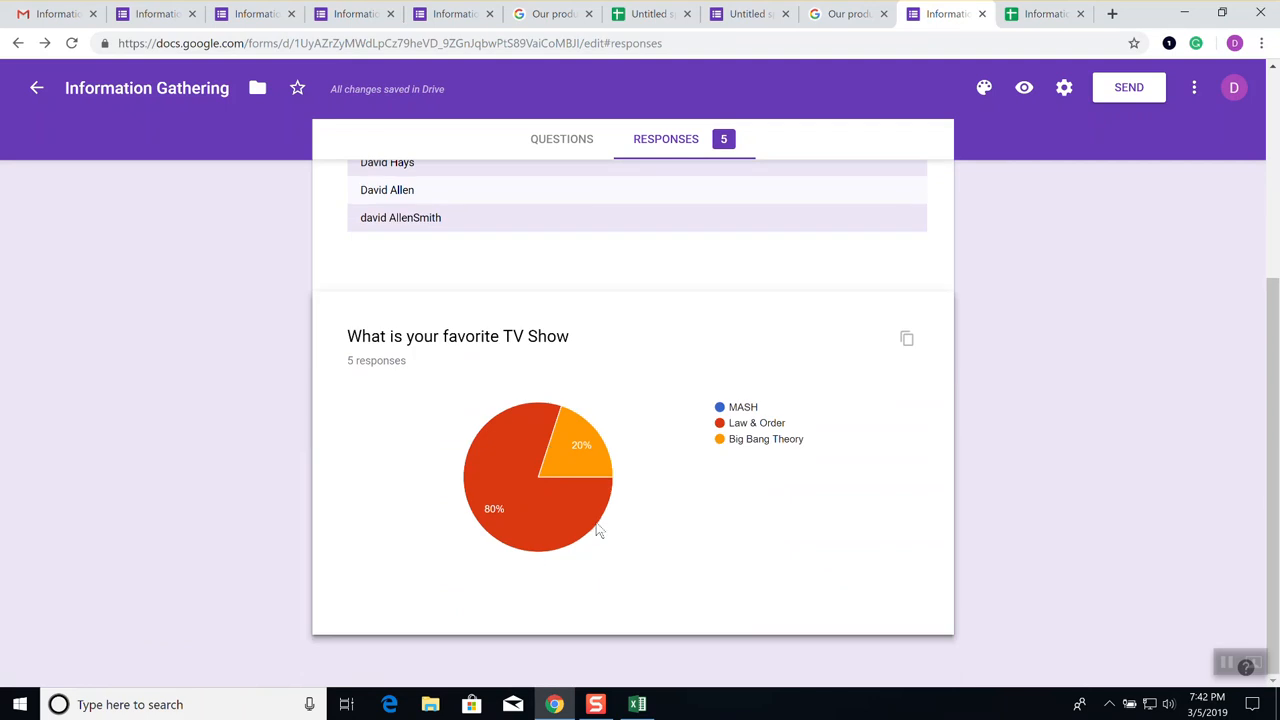
mouse_move(505, 499)
scroll(697, 497, up, 1)
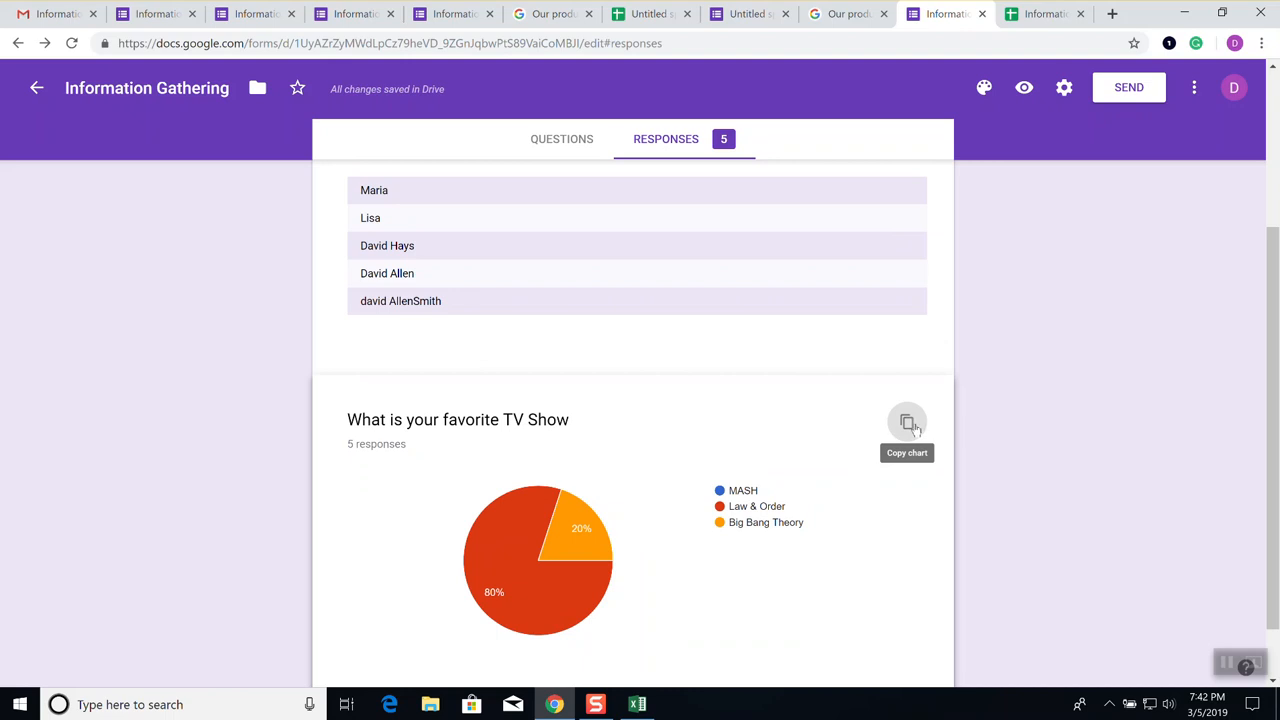
click(552, 150)
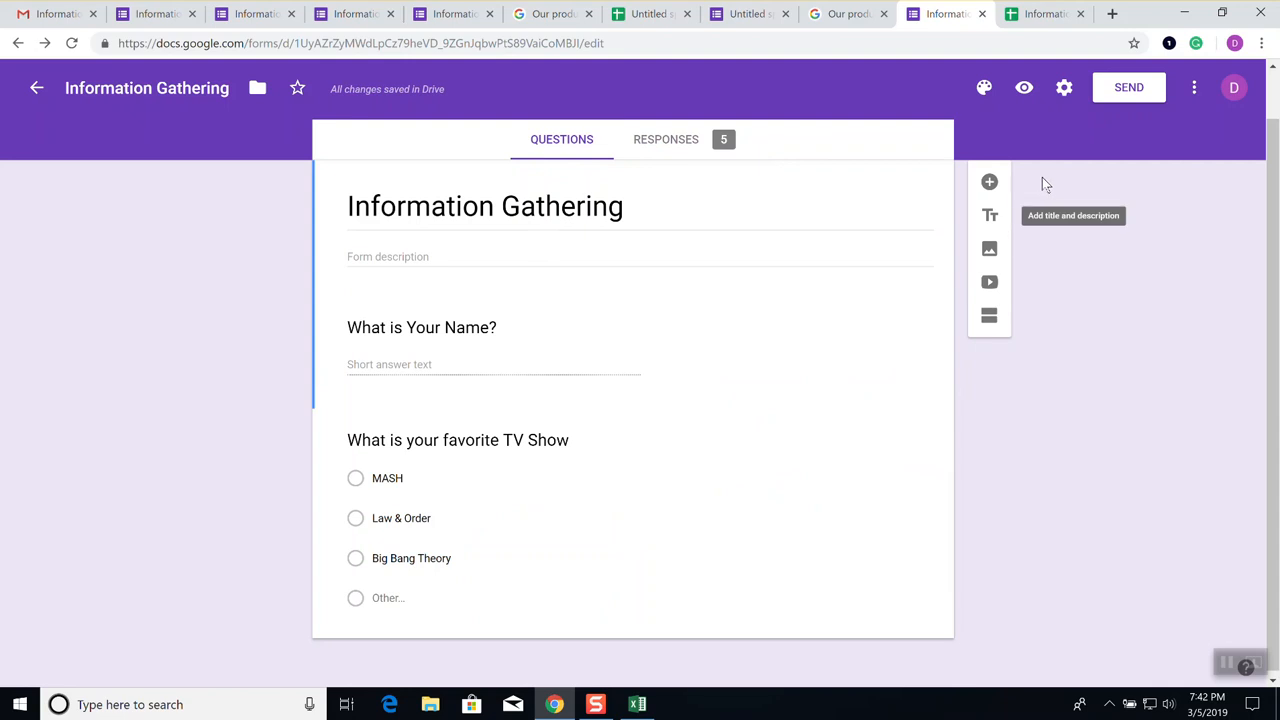
Add a new question titled 'Your email address:'
click(989, 182)
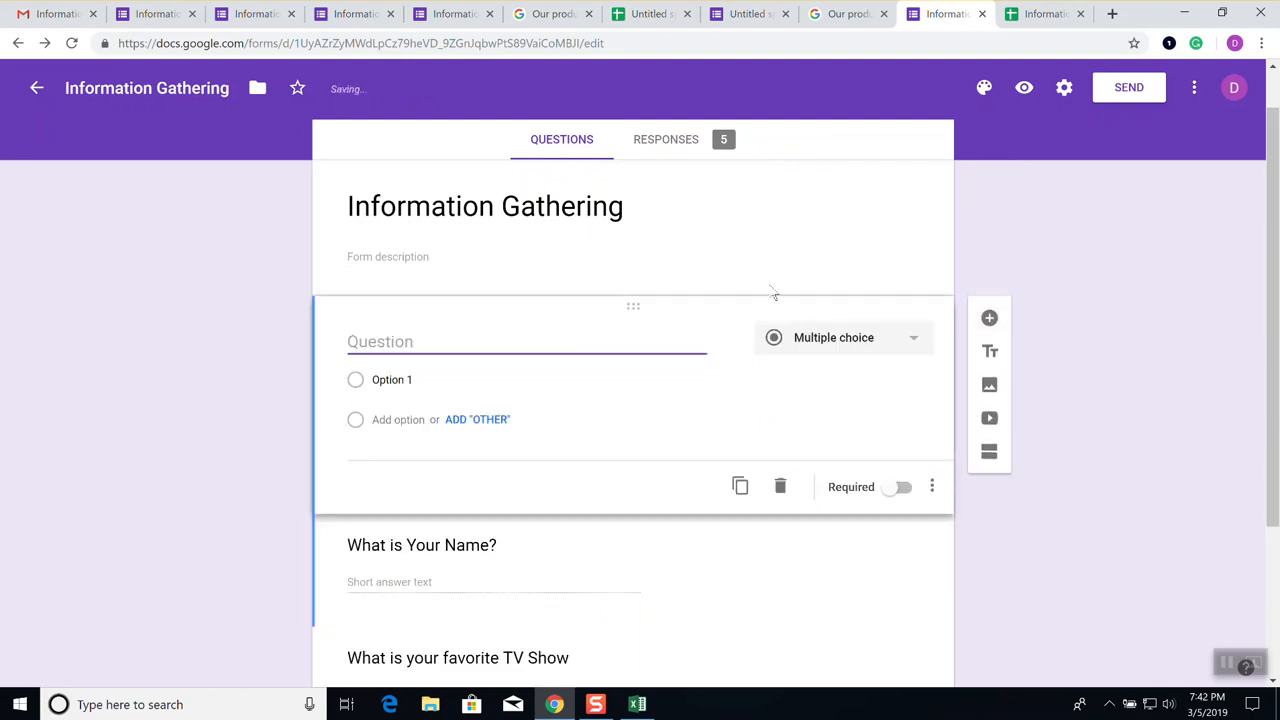
text(Your email add)
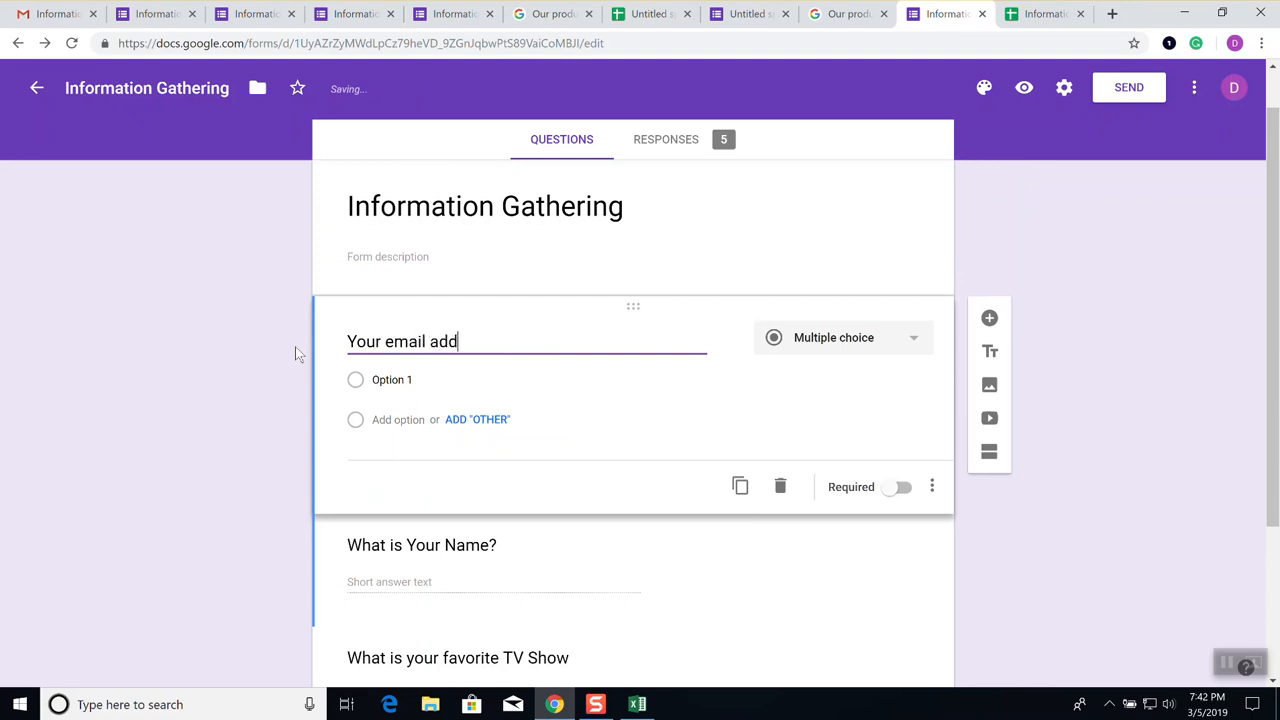
text(ress:)
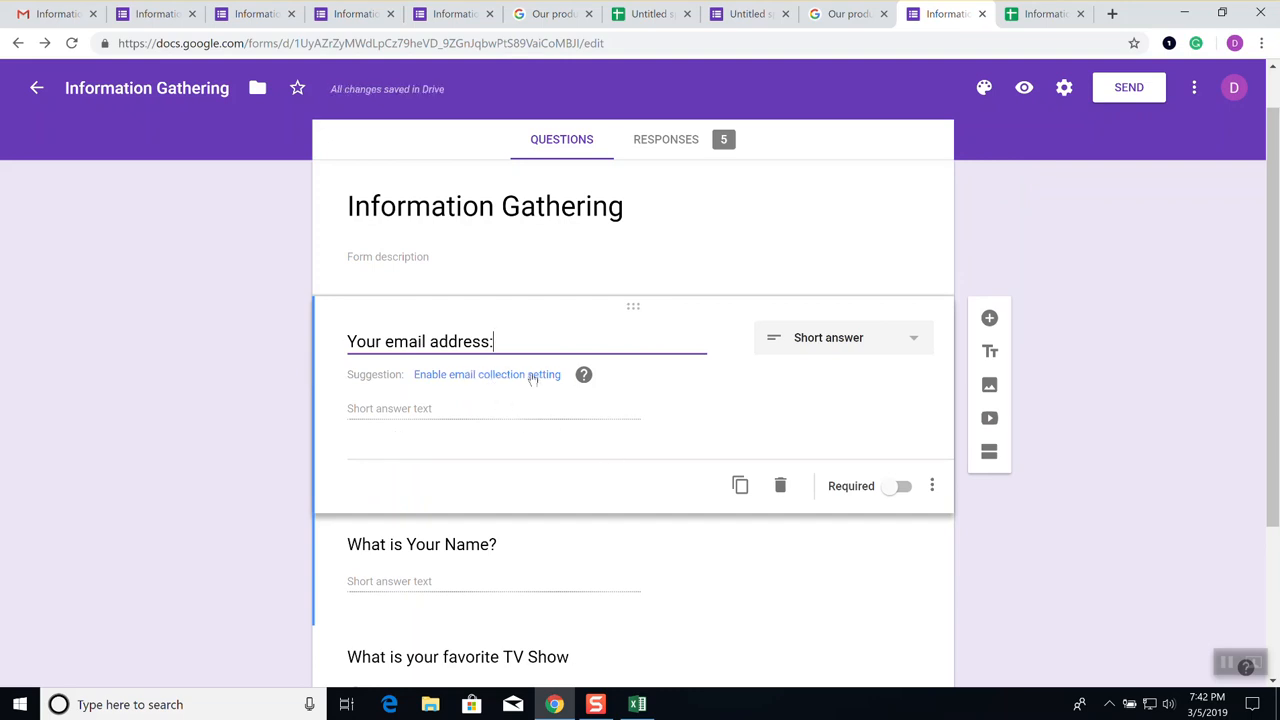
click(585, 380)
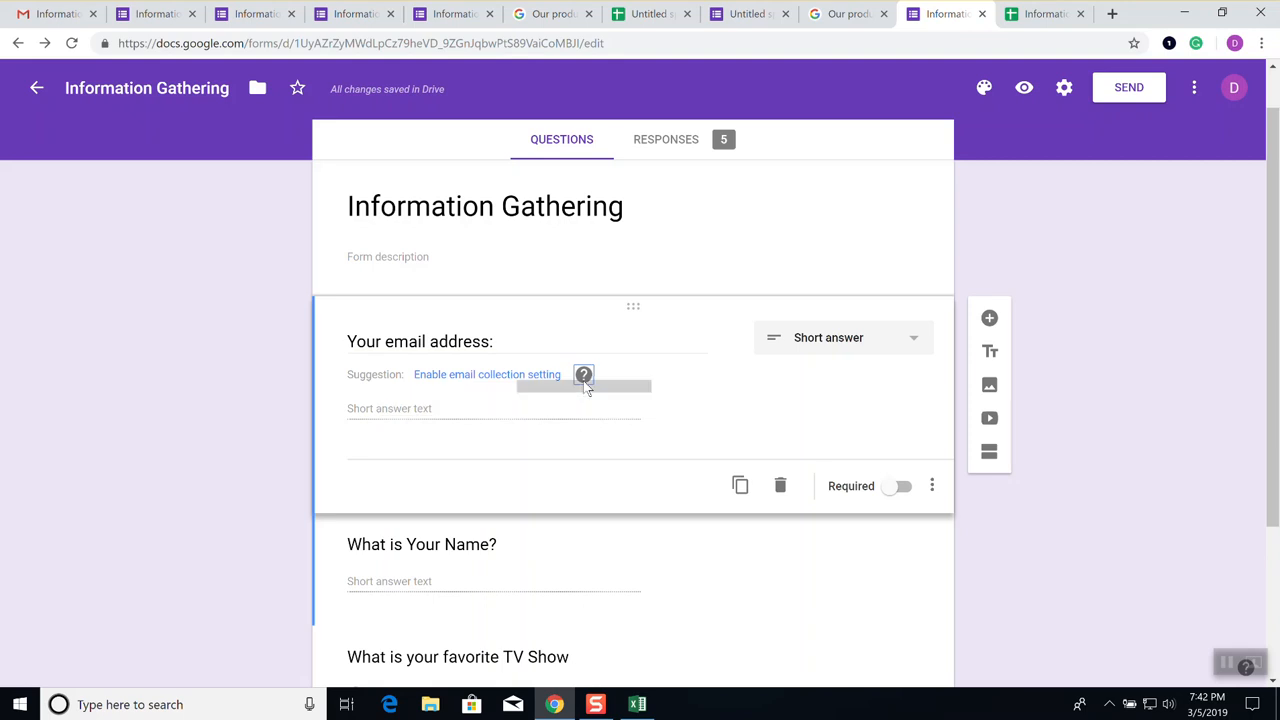
mouse_move(586, 388)
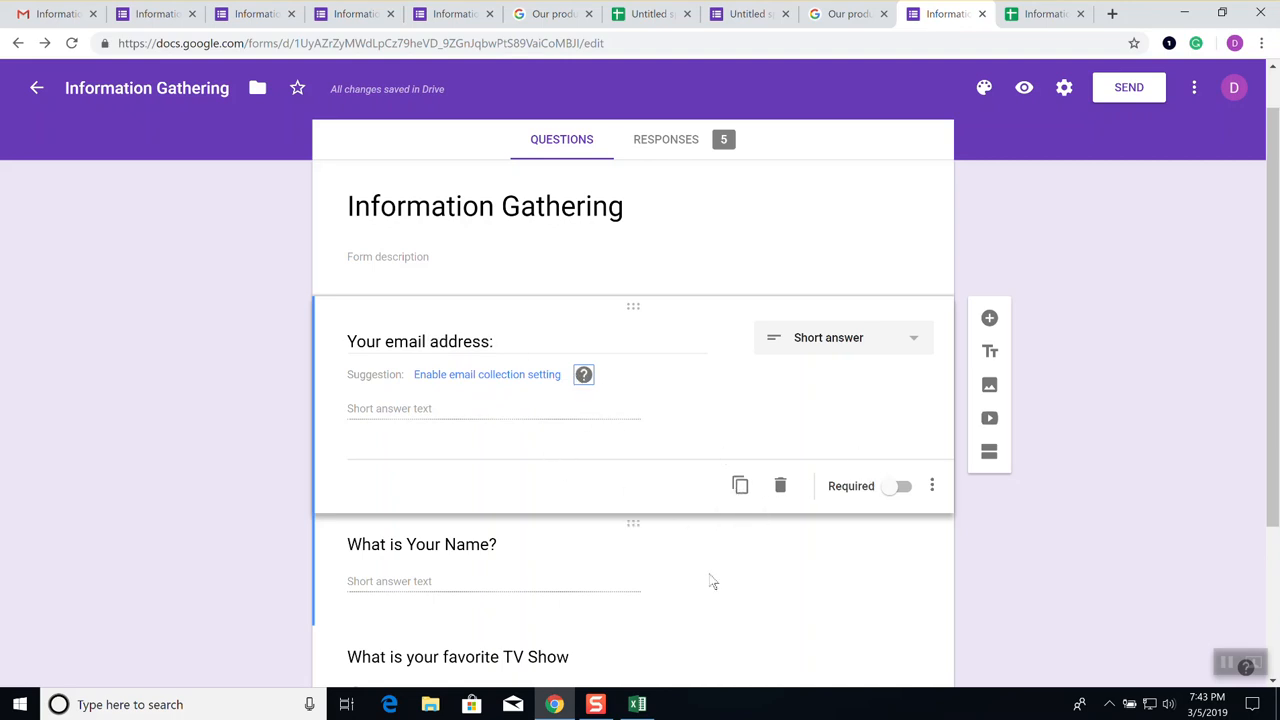
Reorder the questions so the email question sits below the favorite TV show question
scroll(703, 574, down, 1)
scroll(691, 573, down, 1)
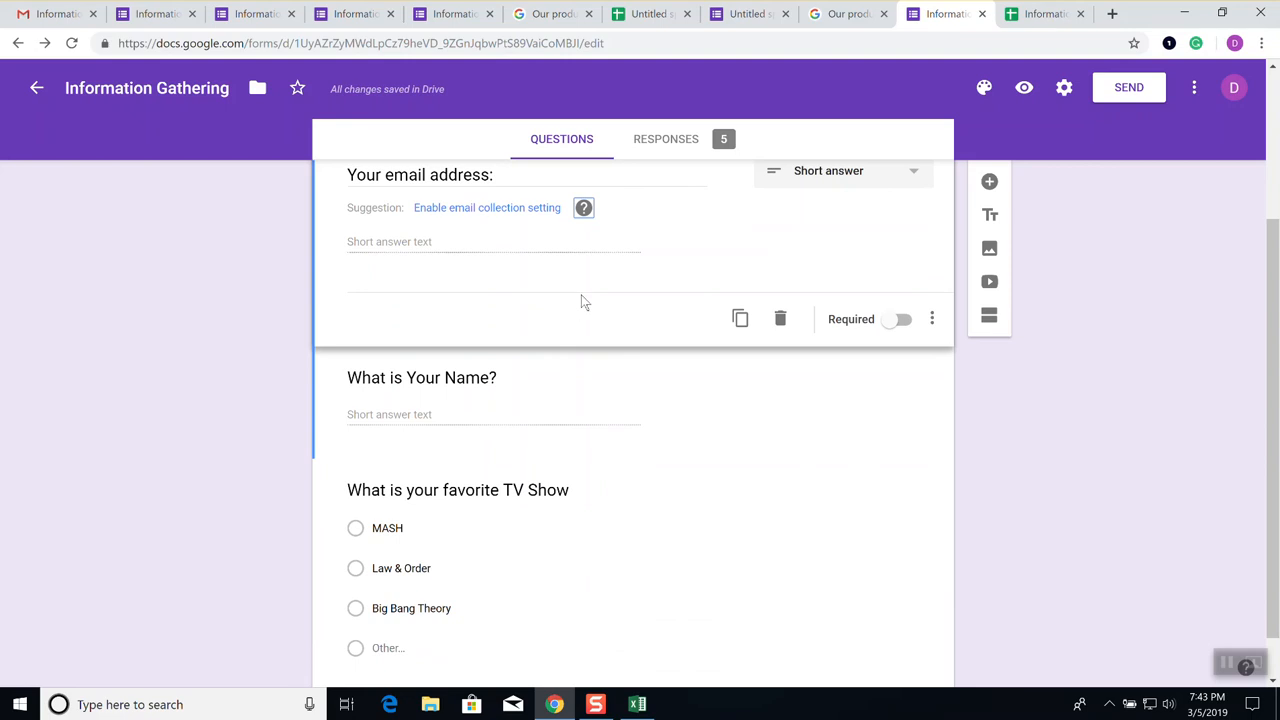
scroll(649, 352, up, 1)
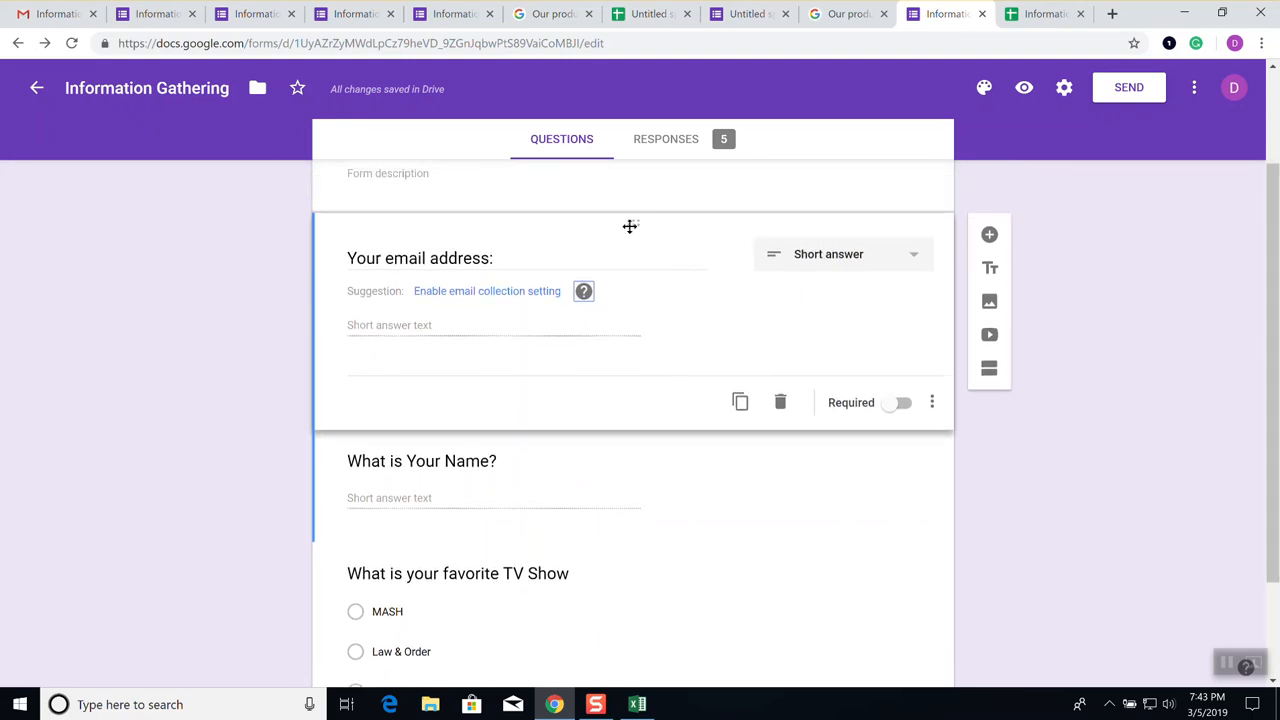
drag(635, 224, 654, 520)
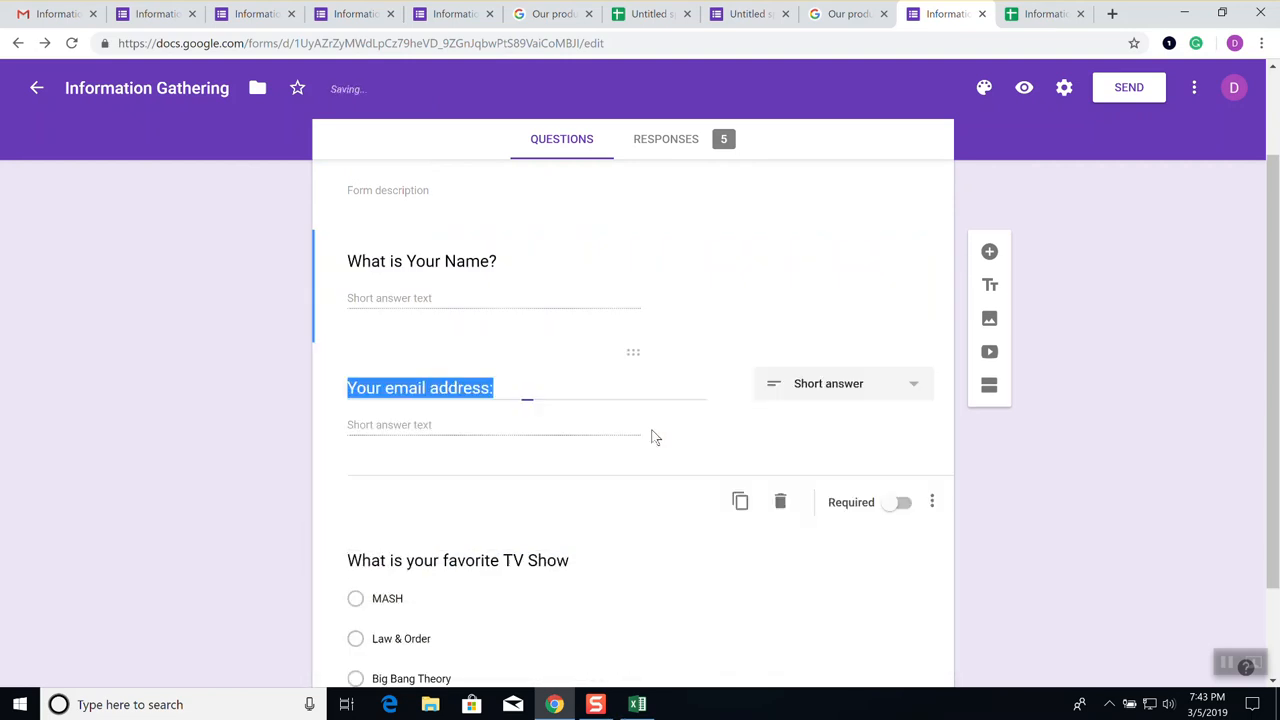
scroll(657, 434, down, 2)
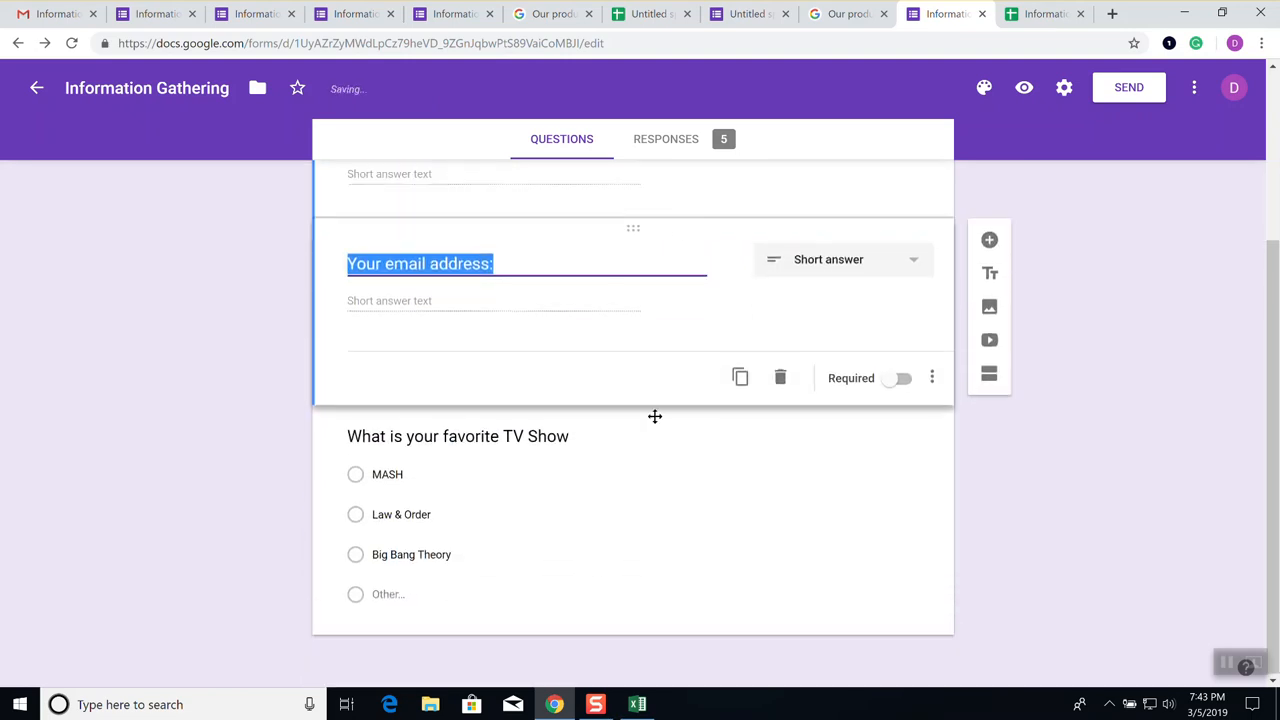
drag(635, 224, 654, 564)
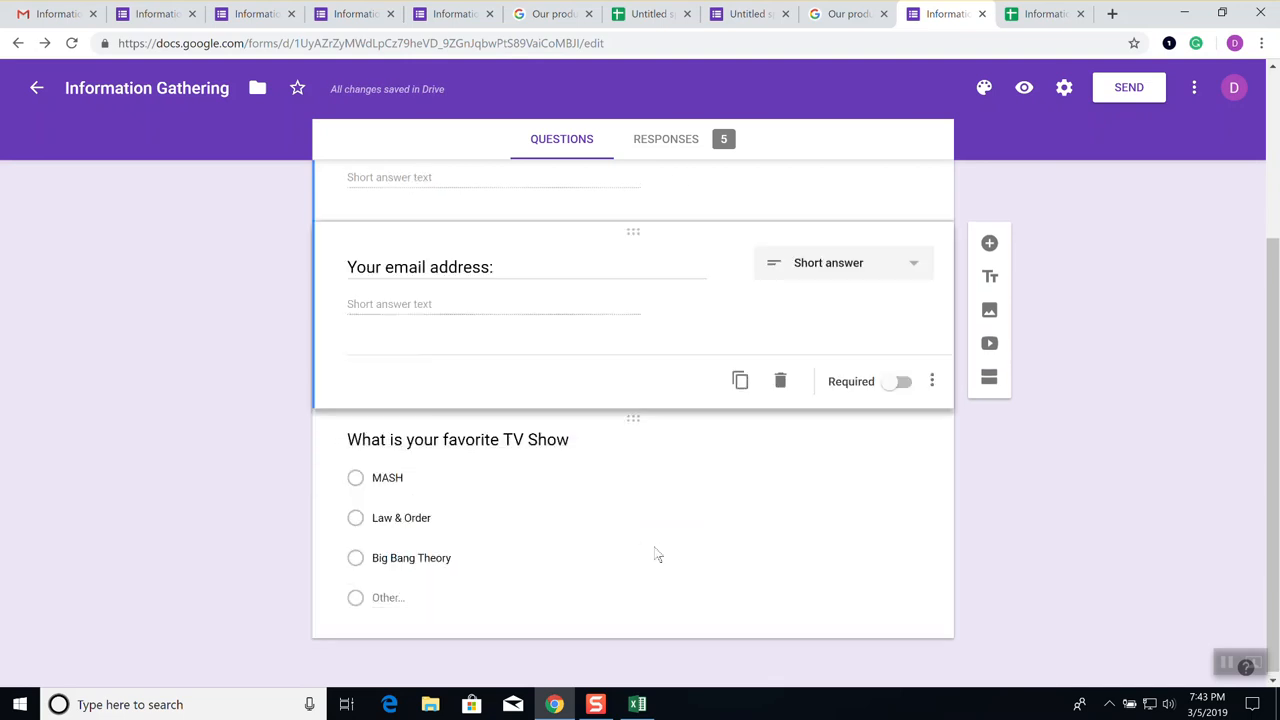
drag(634, 410, 654, 323)
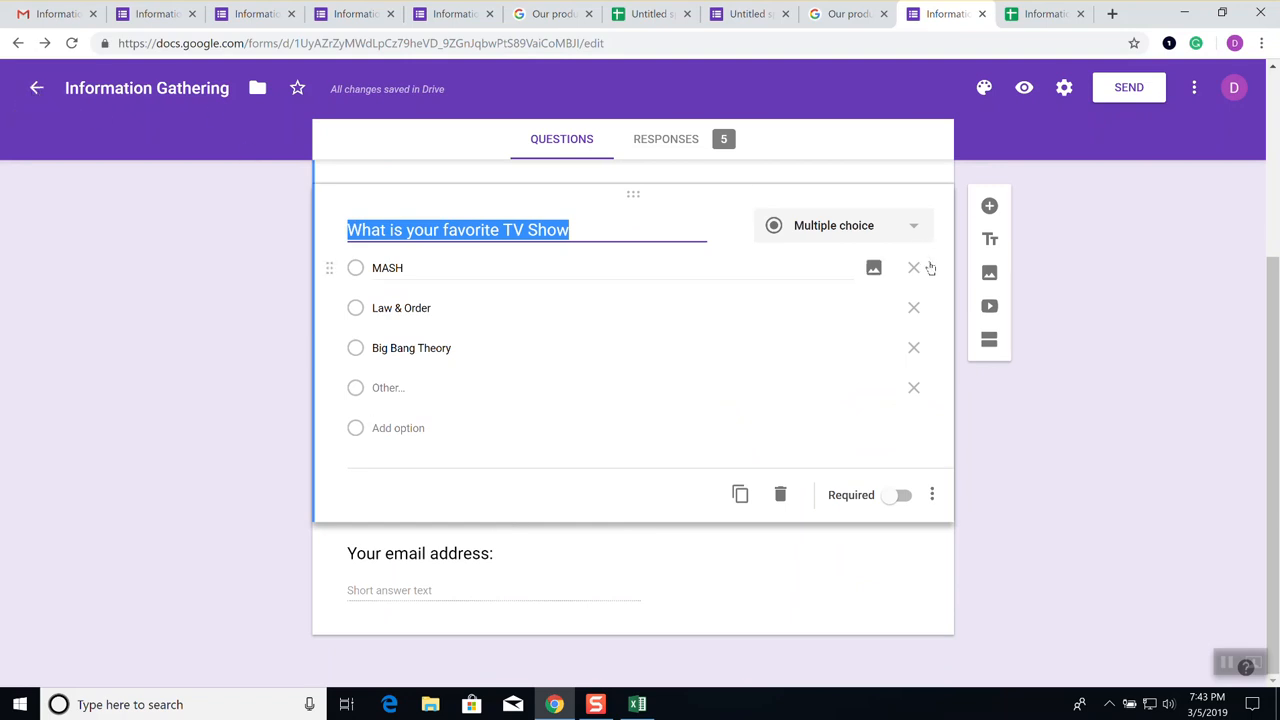
Paste the instructor's e-mail address as recipient and send the form invitation
click(1125, 88)
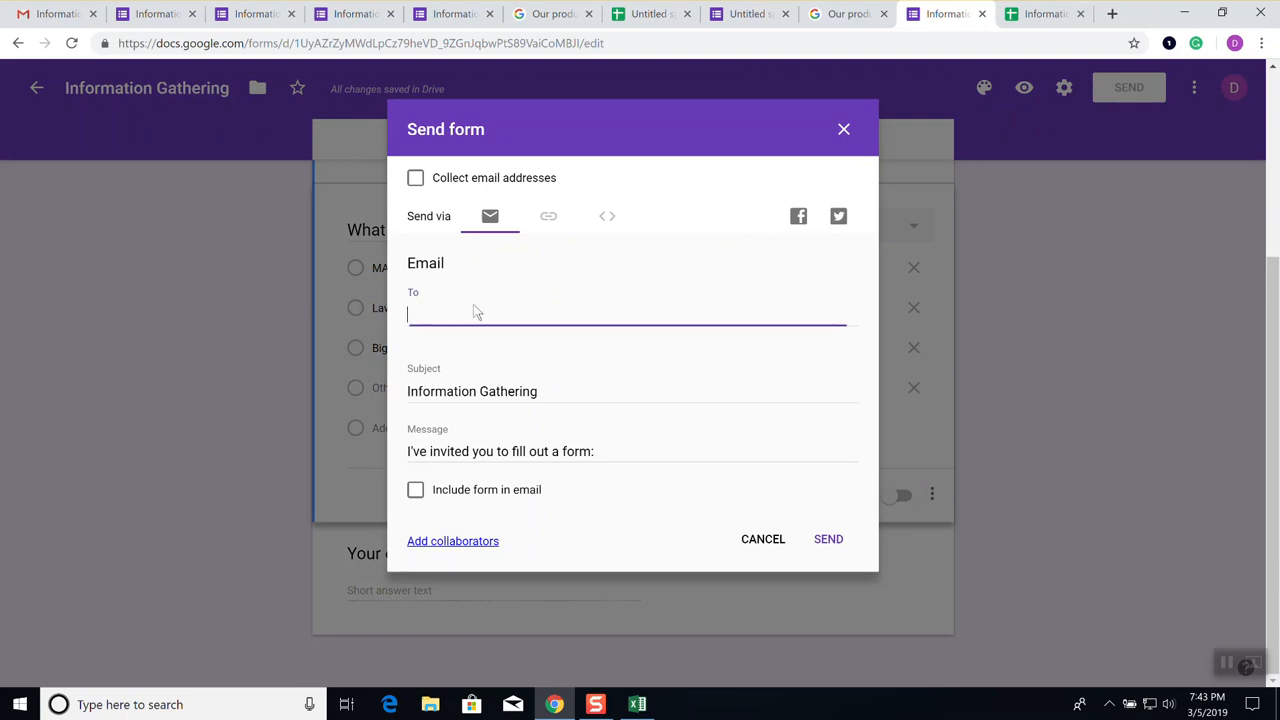
key(ctrl+v)
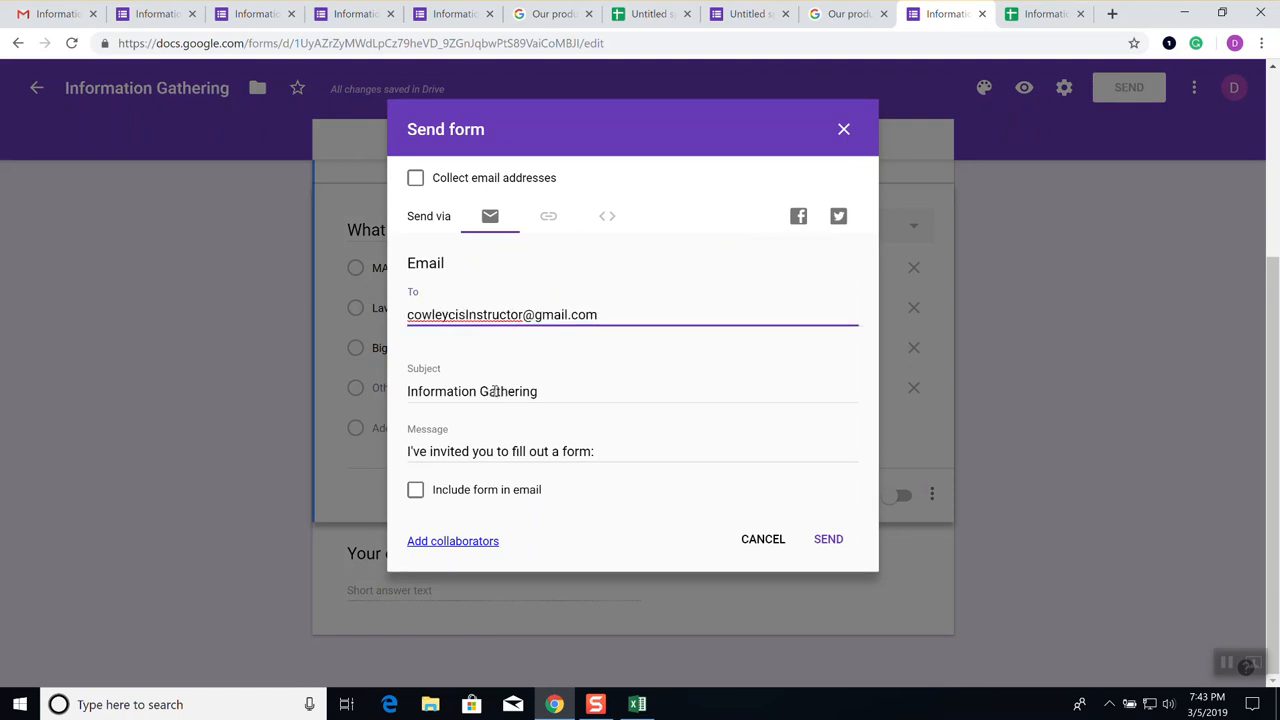
click(829, 541)
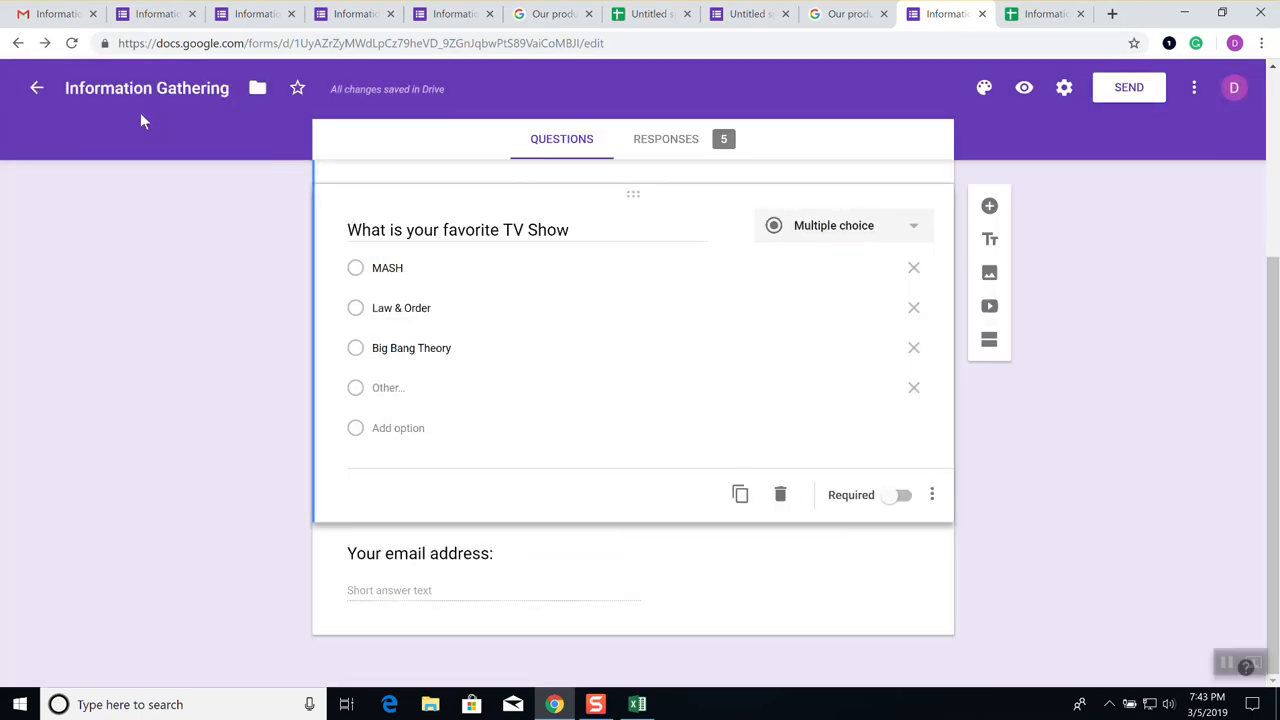
Open the newest Information Gathering invitation in the Gmail inbox and launch the live form
click(58, 14)
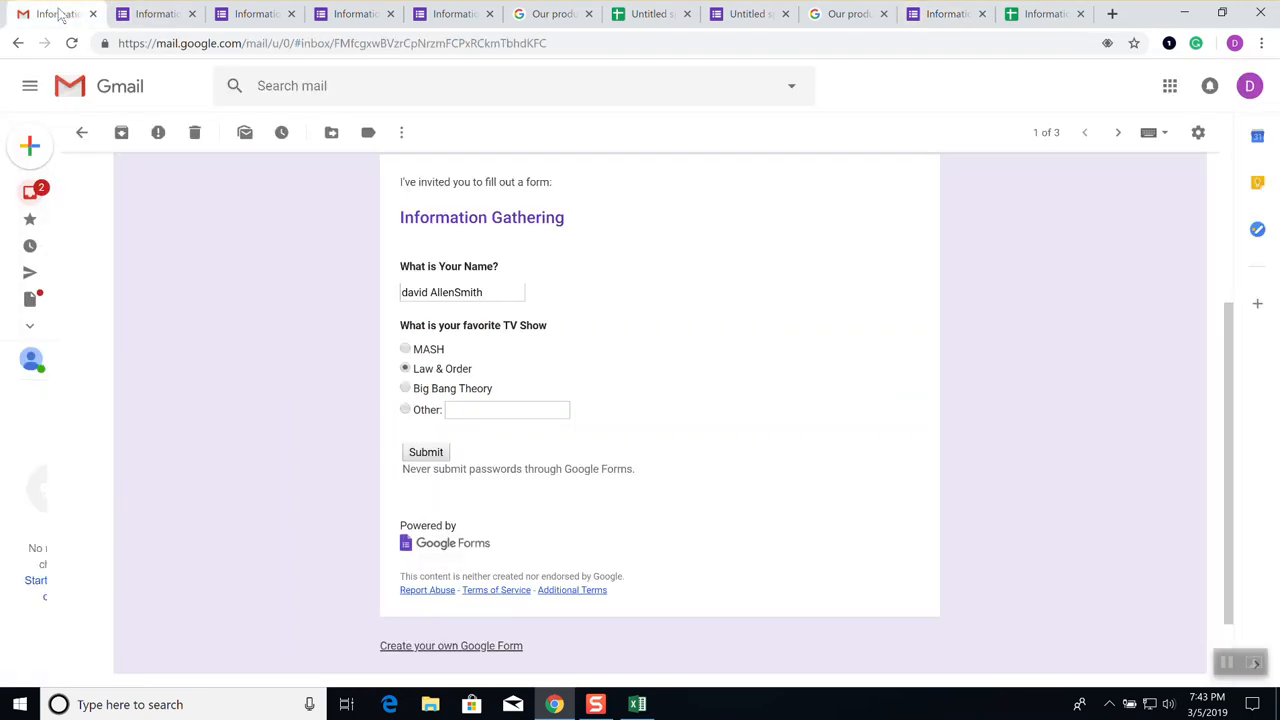
scroll(116, 312, up, 3)
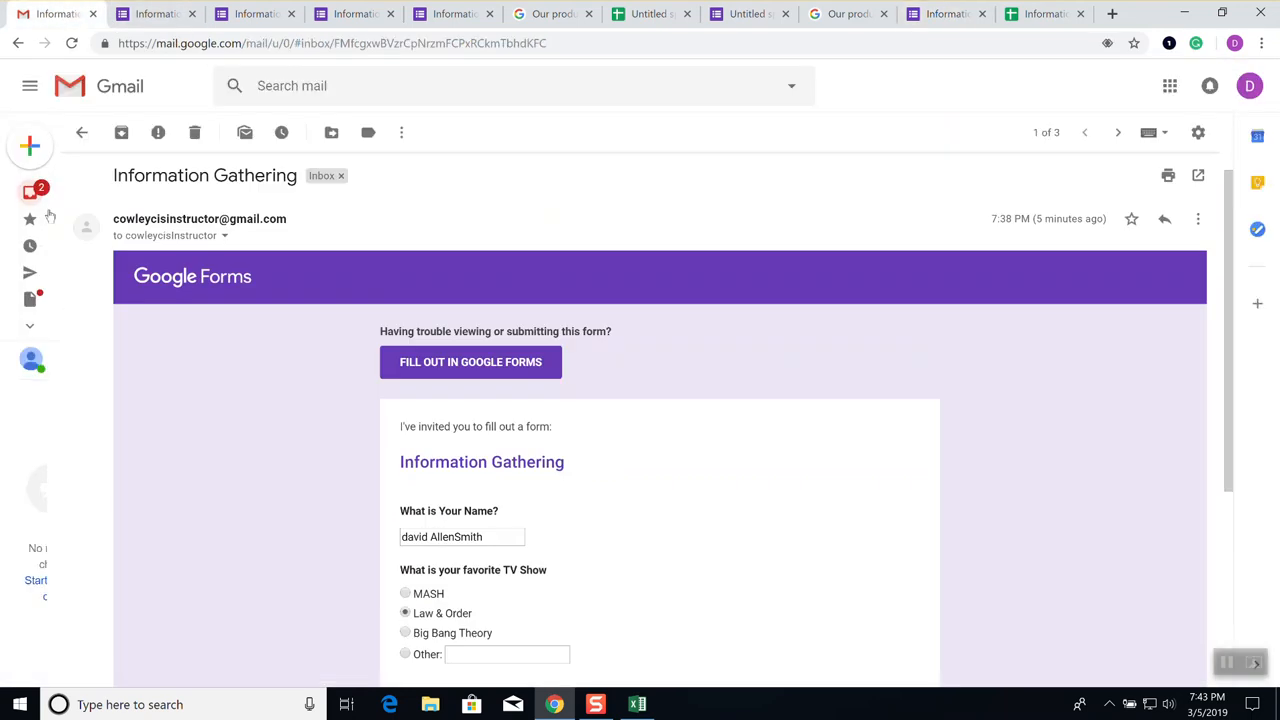
click(39, 192)
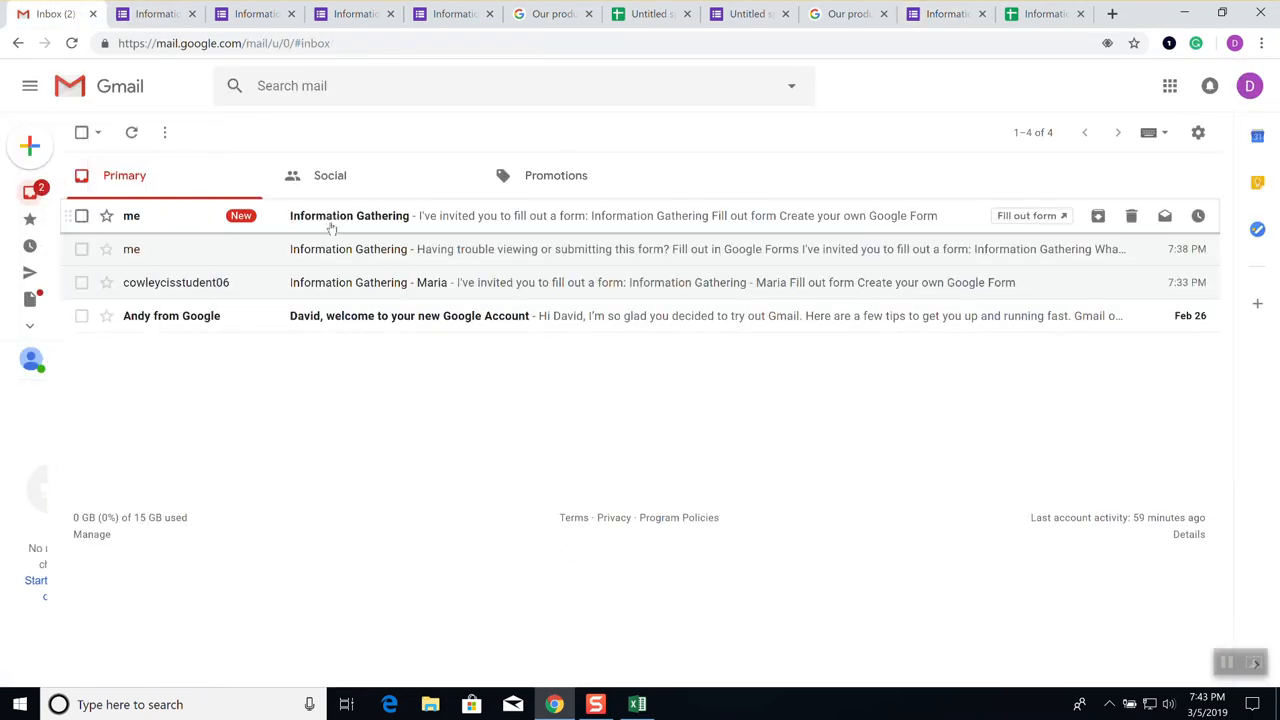
click(331, 222)
click(467, 446)
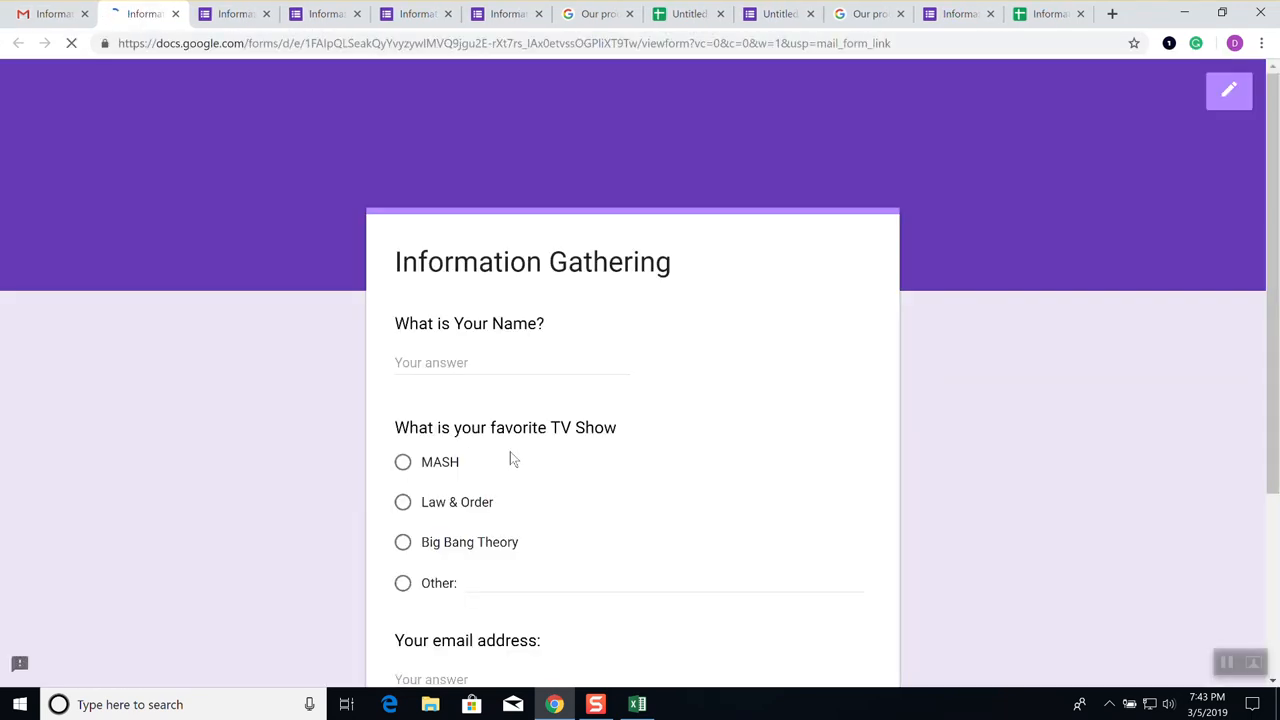
Submit a first test response with a respondent's name, Big Bang Theory, and their e-mail
click(518, 357)
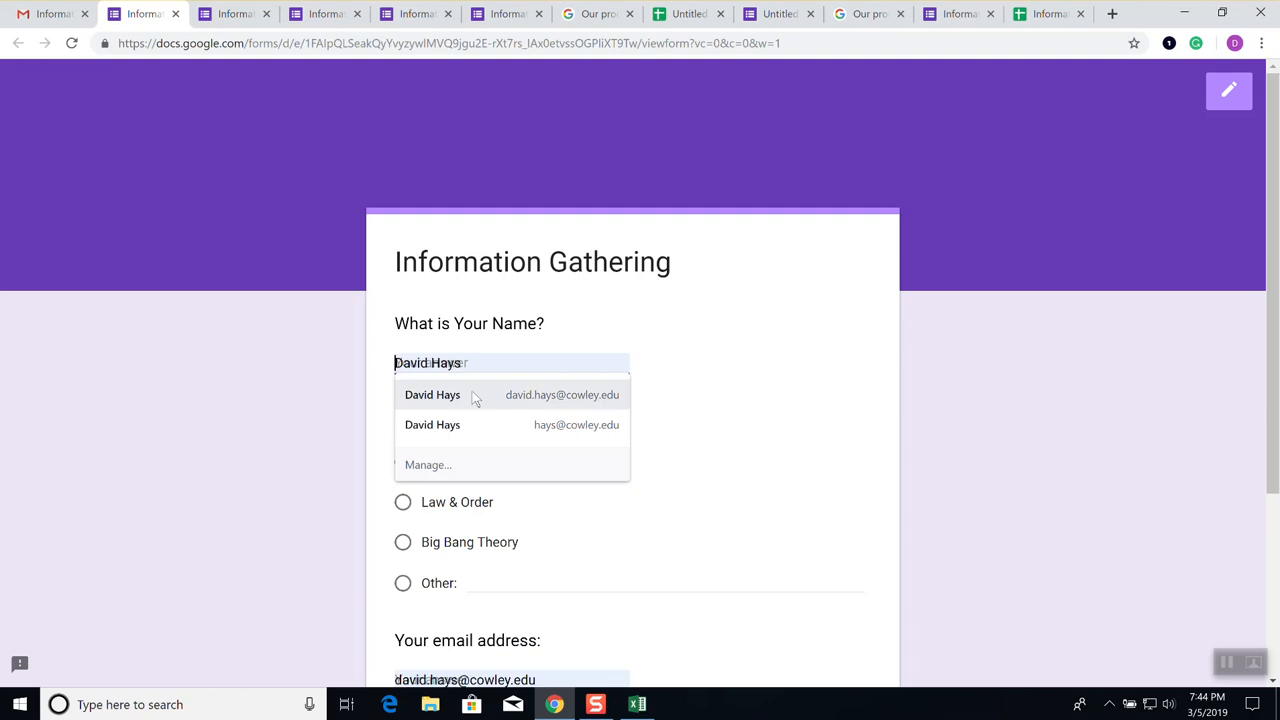
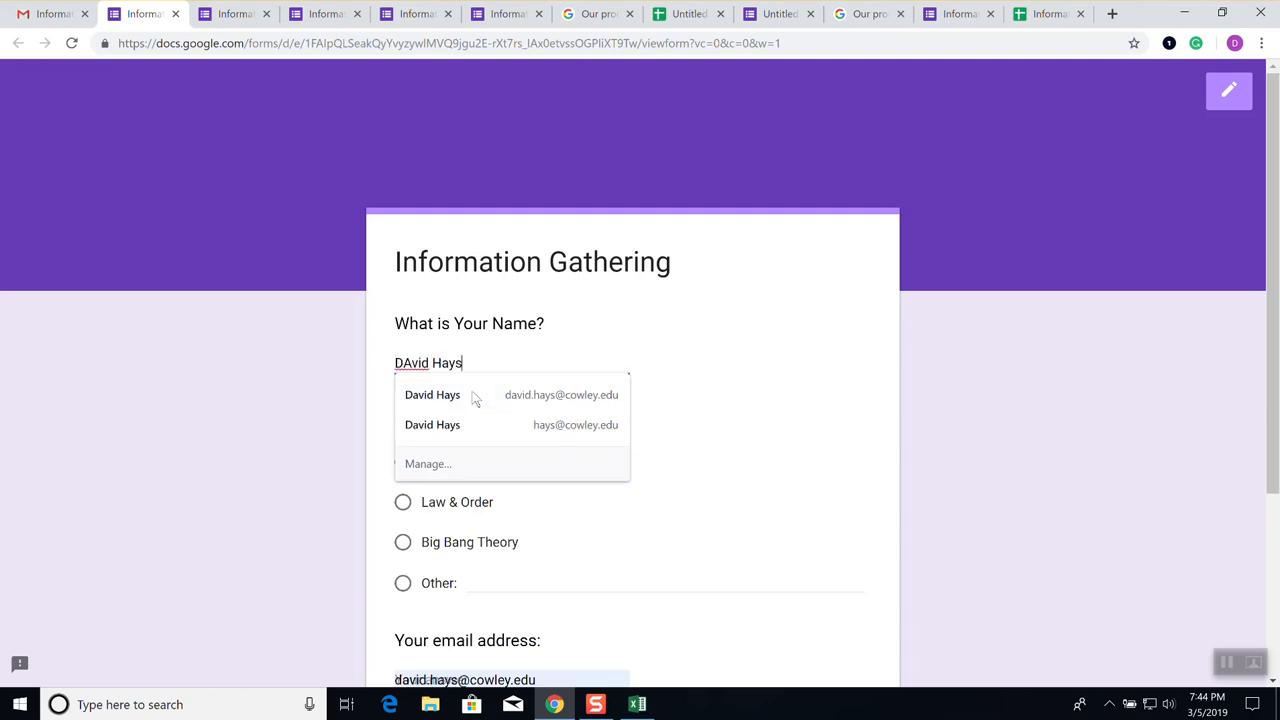
key(Tab)
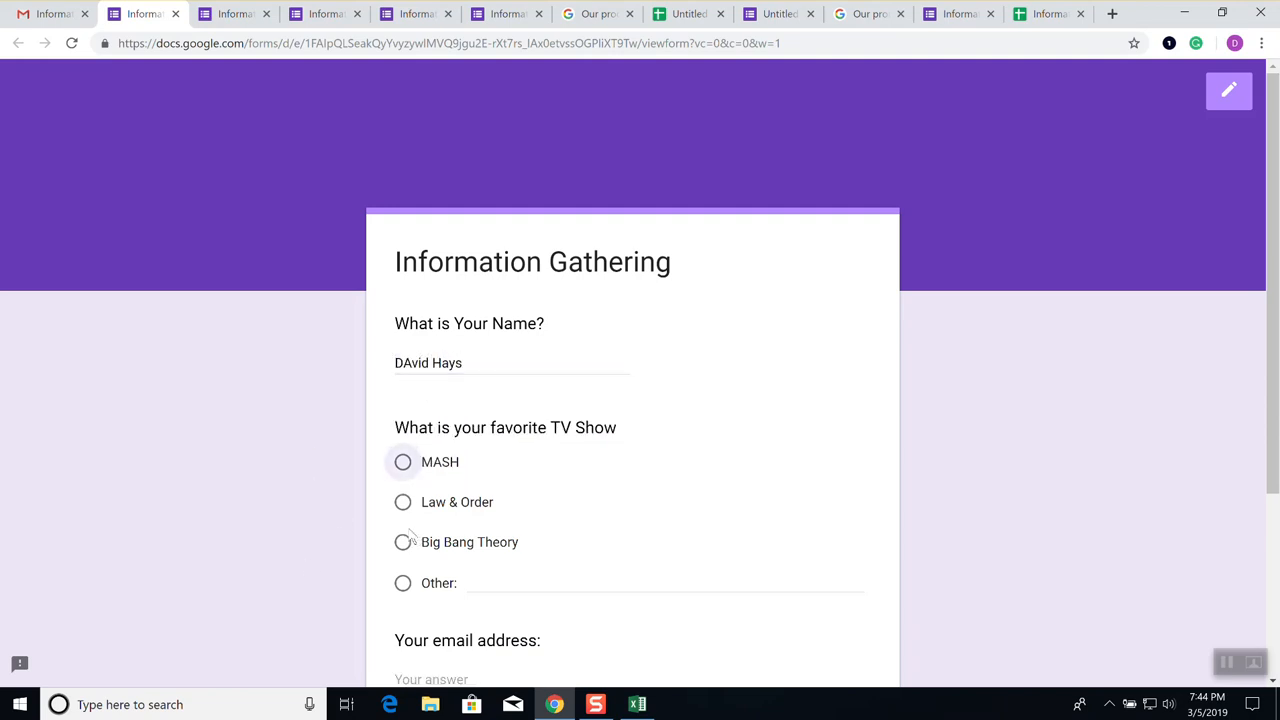
click(403, 548)
scroll(560, 565, down, 3)
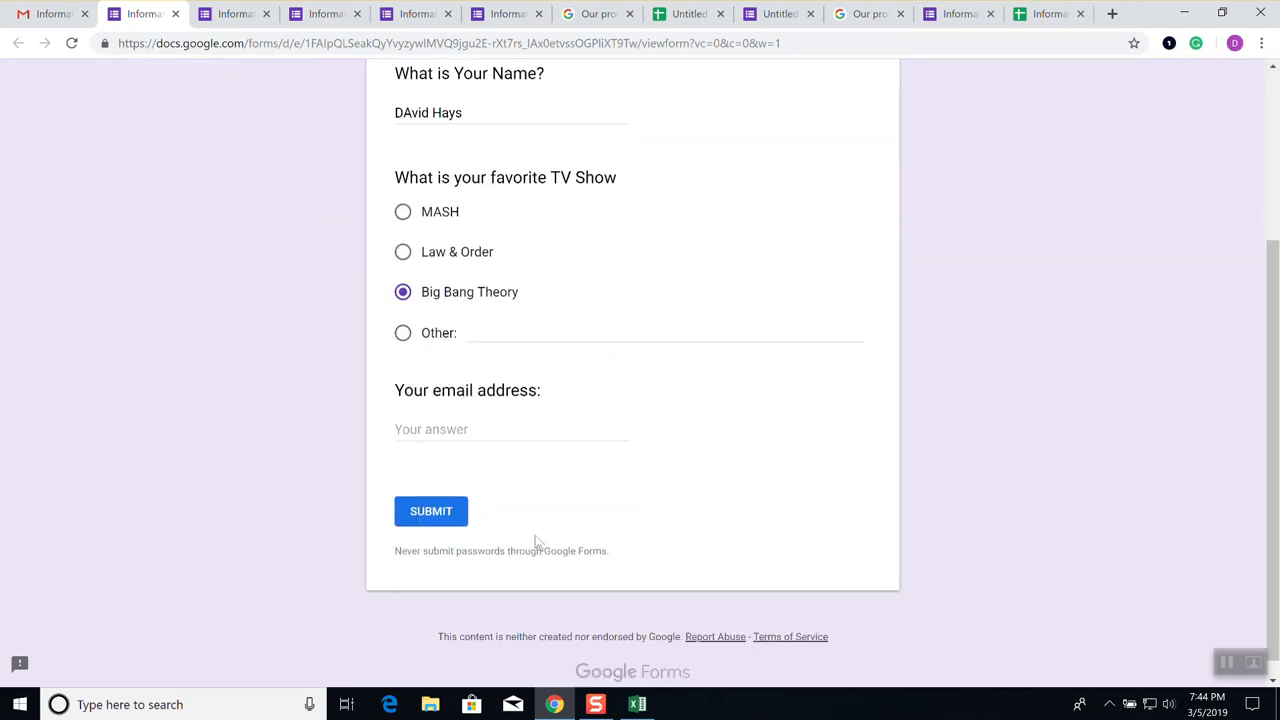
click(446, 425)
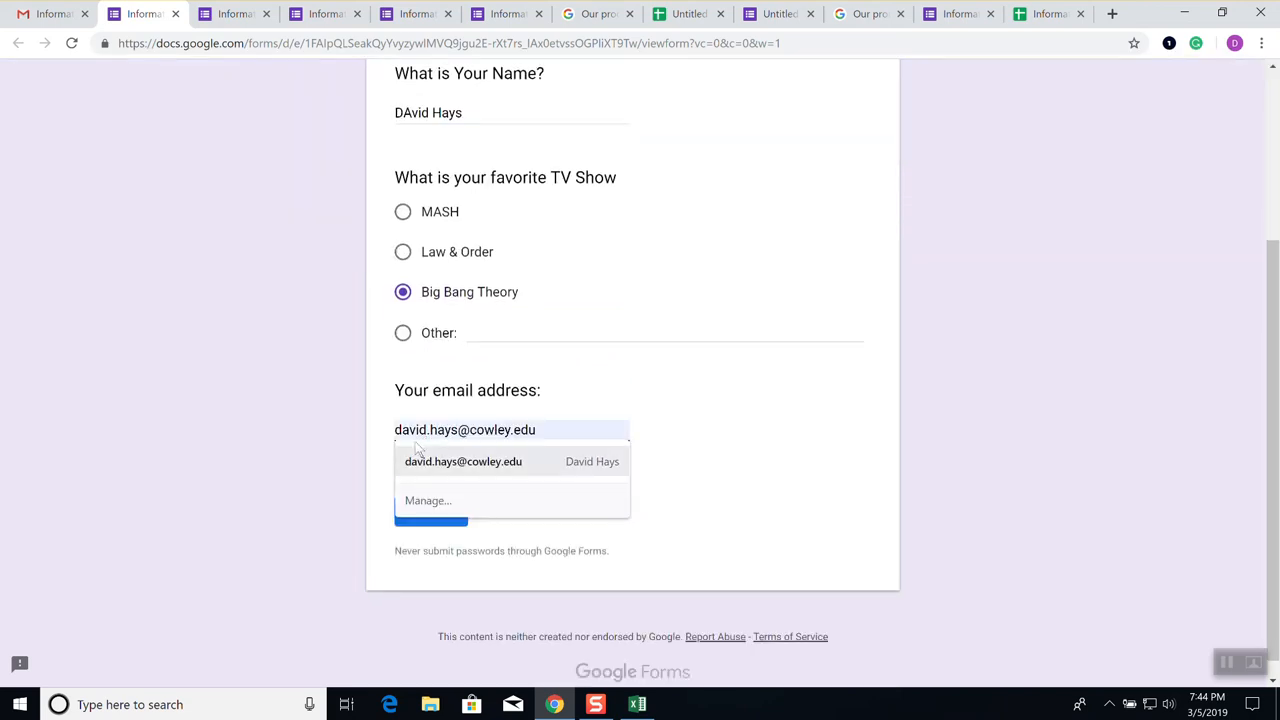
click(419, 457)
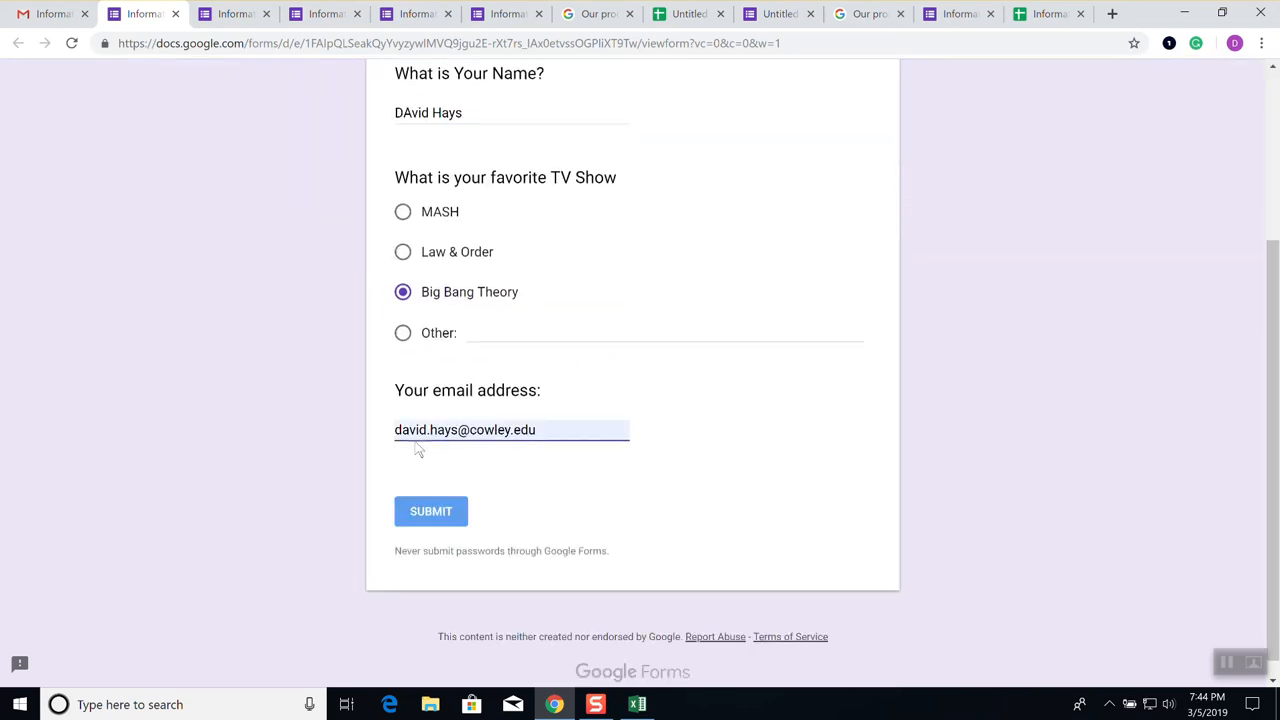
click(426, 515)
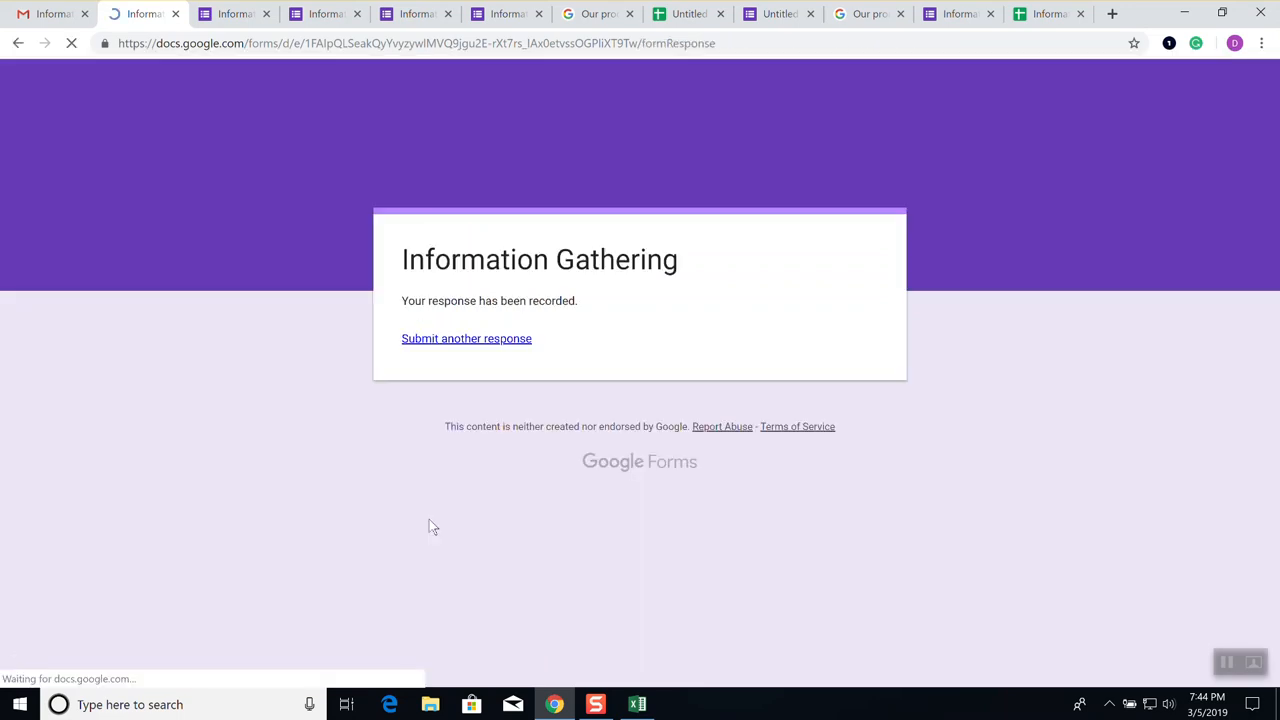
Submit a second response with another name, MASH, and an e-mail, then open the responses sheet
click(504, 341)
click(471, 364)
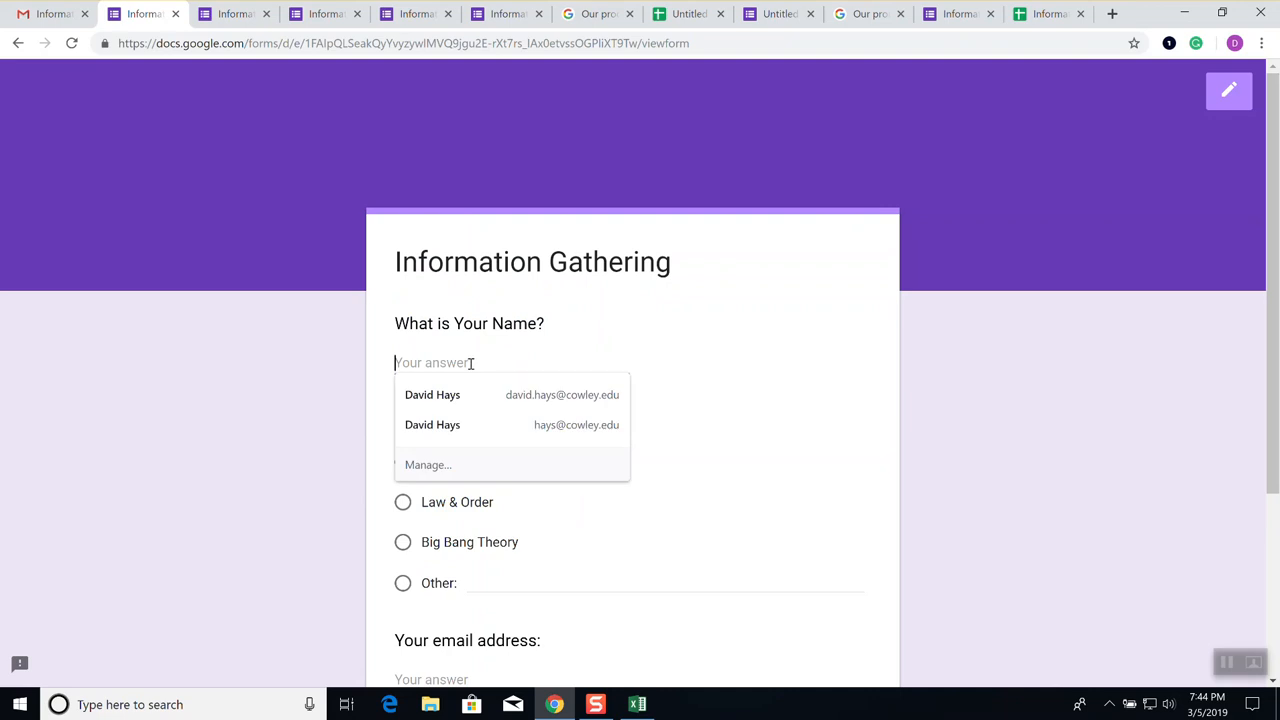
text(Bill H)
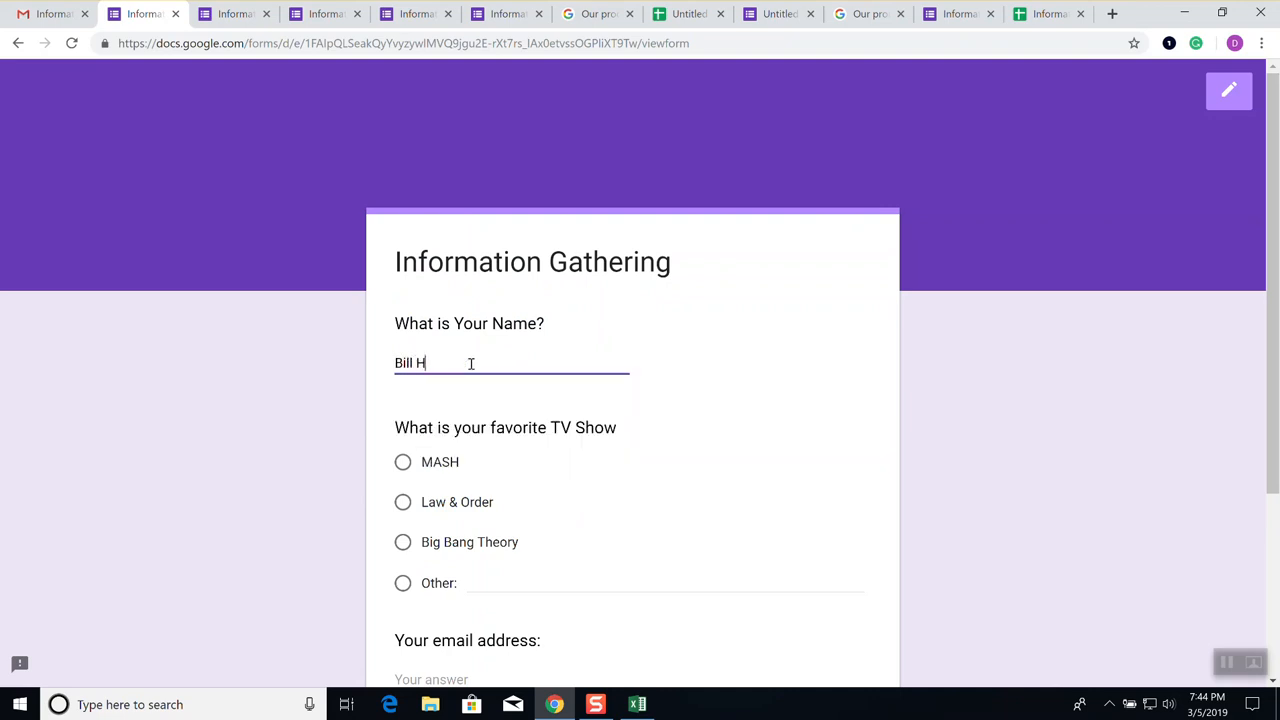
click(401, 460)
scroll(437, 485, down, 3)
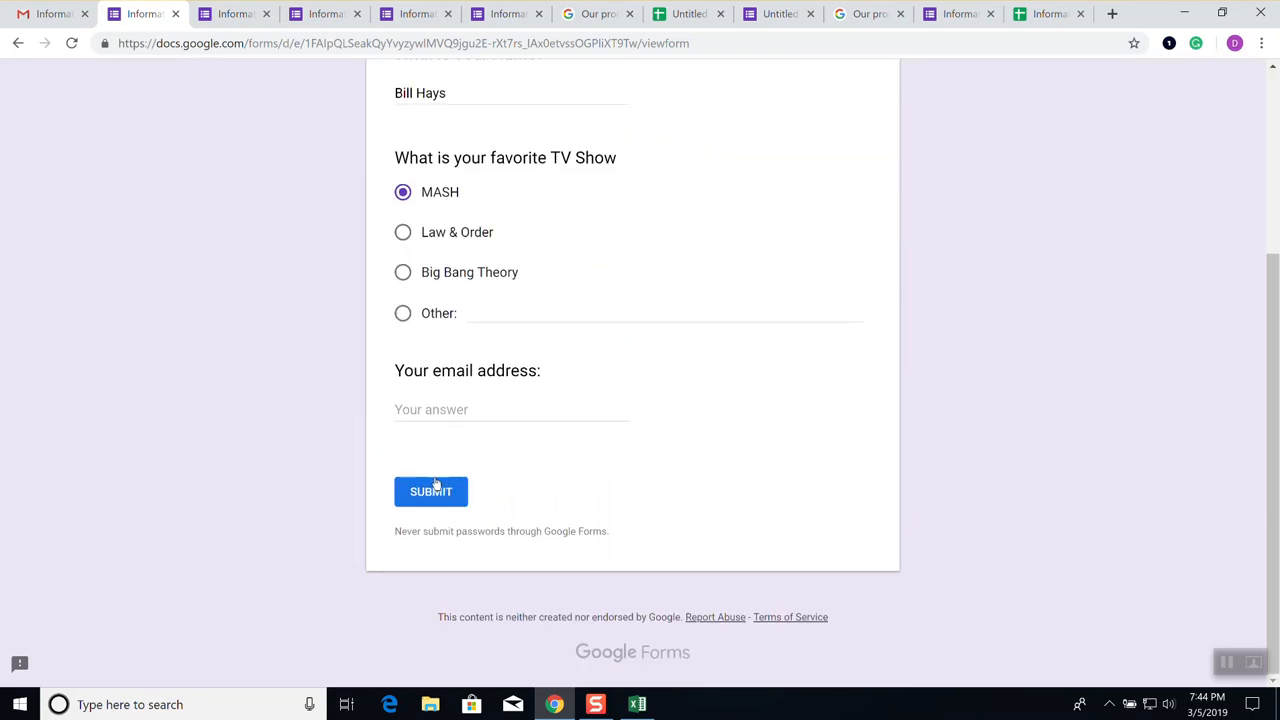
click(424, 415)
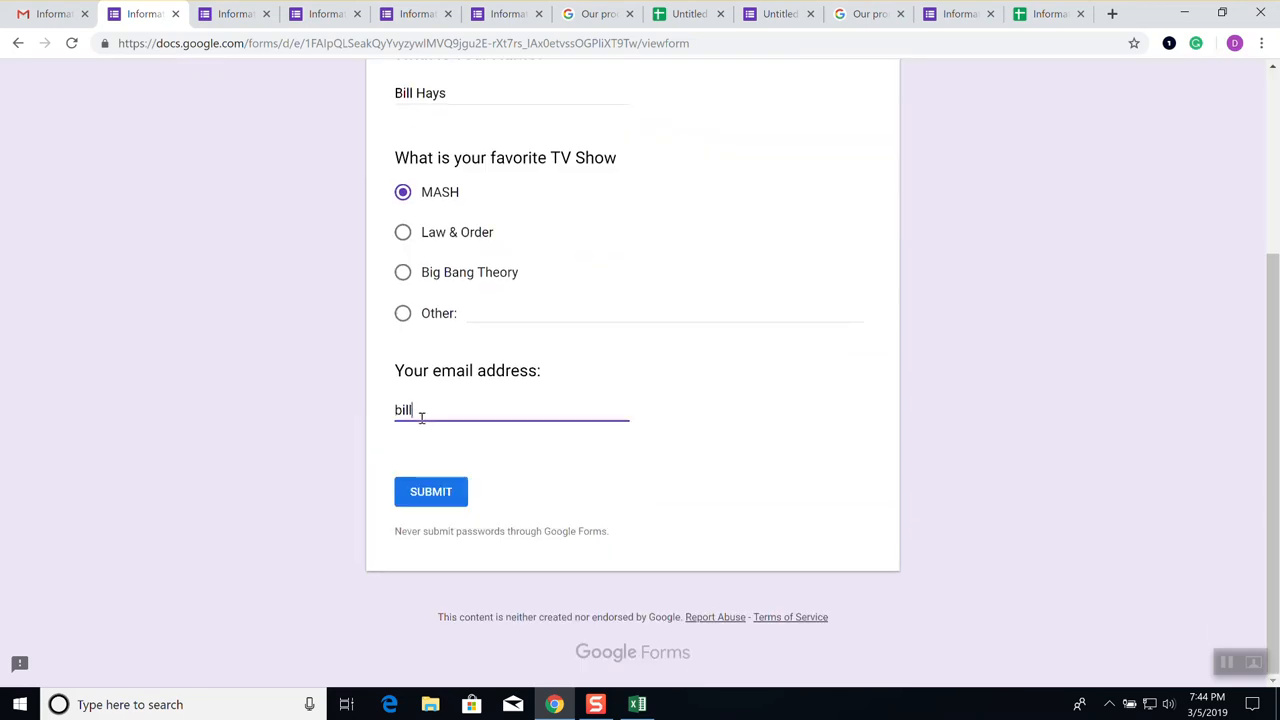
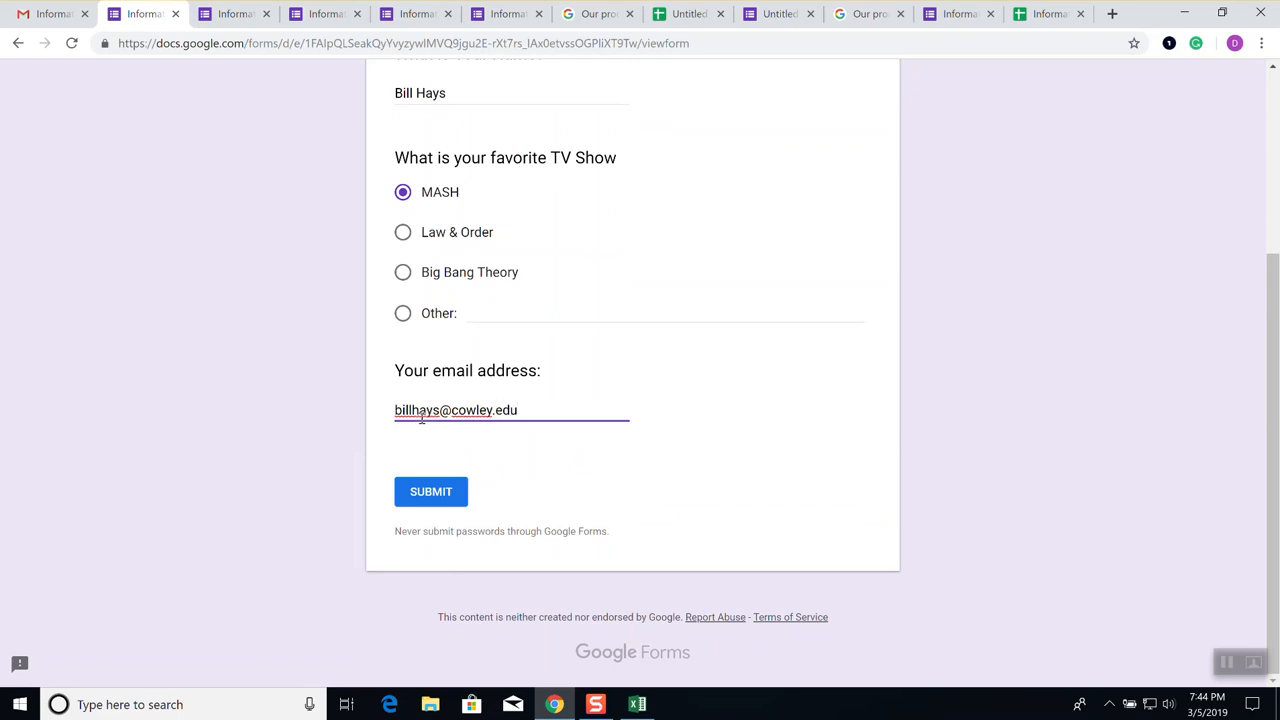
click(431, 496)
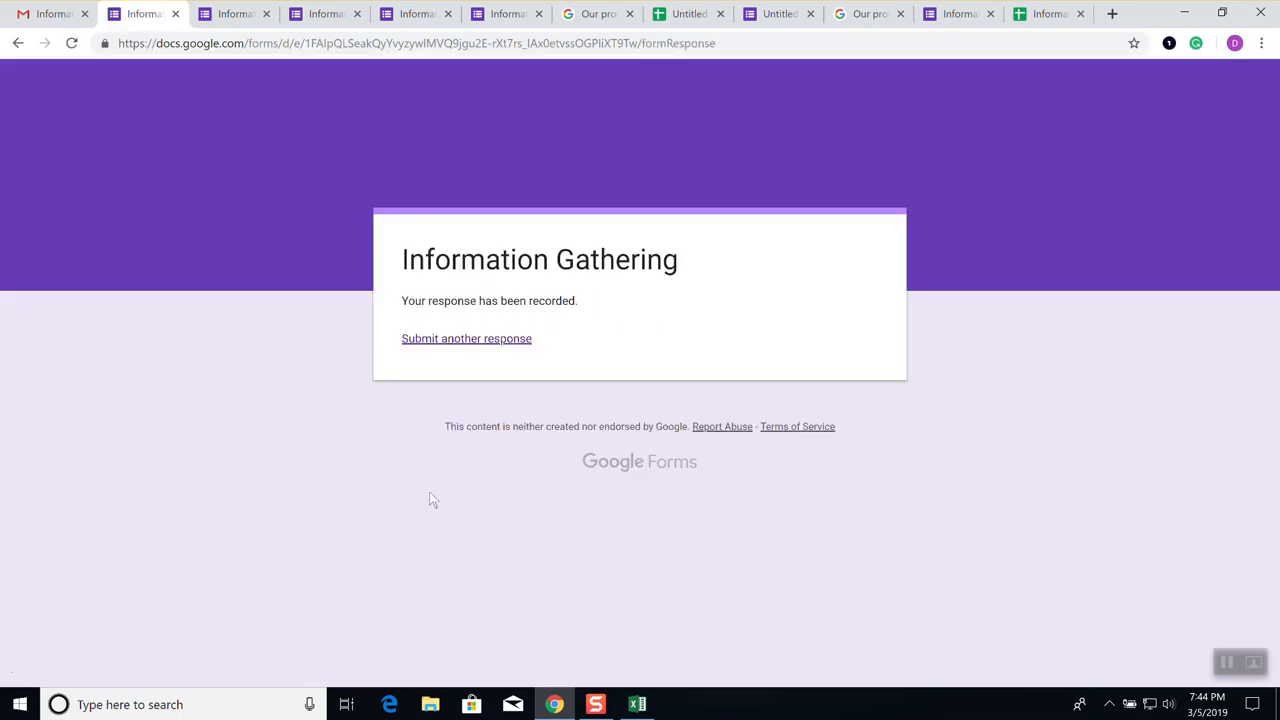
click(1054, 16)
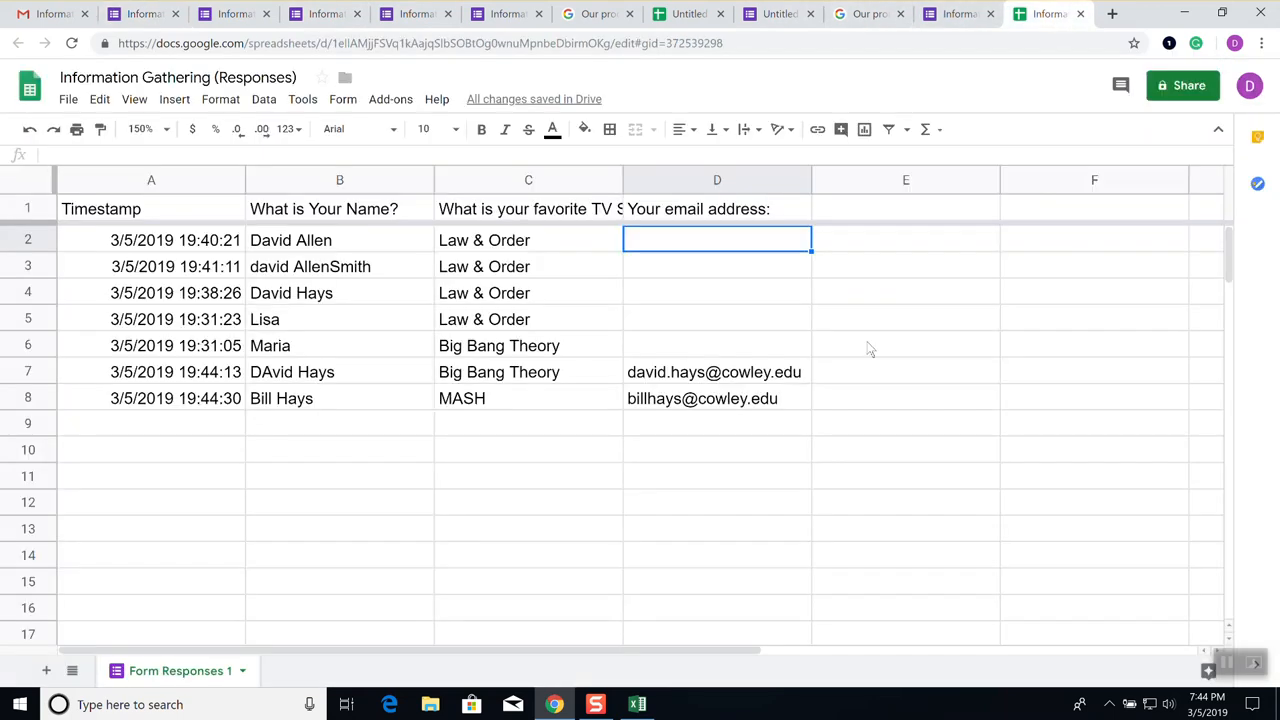
Select the two new e-mail addresses in D7:D8 and browse the context and tools menus
click(708, 374)
drag(708, 374, 708, 402)
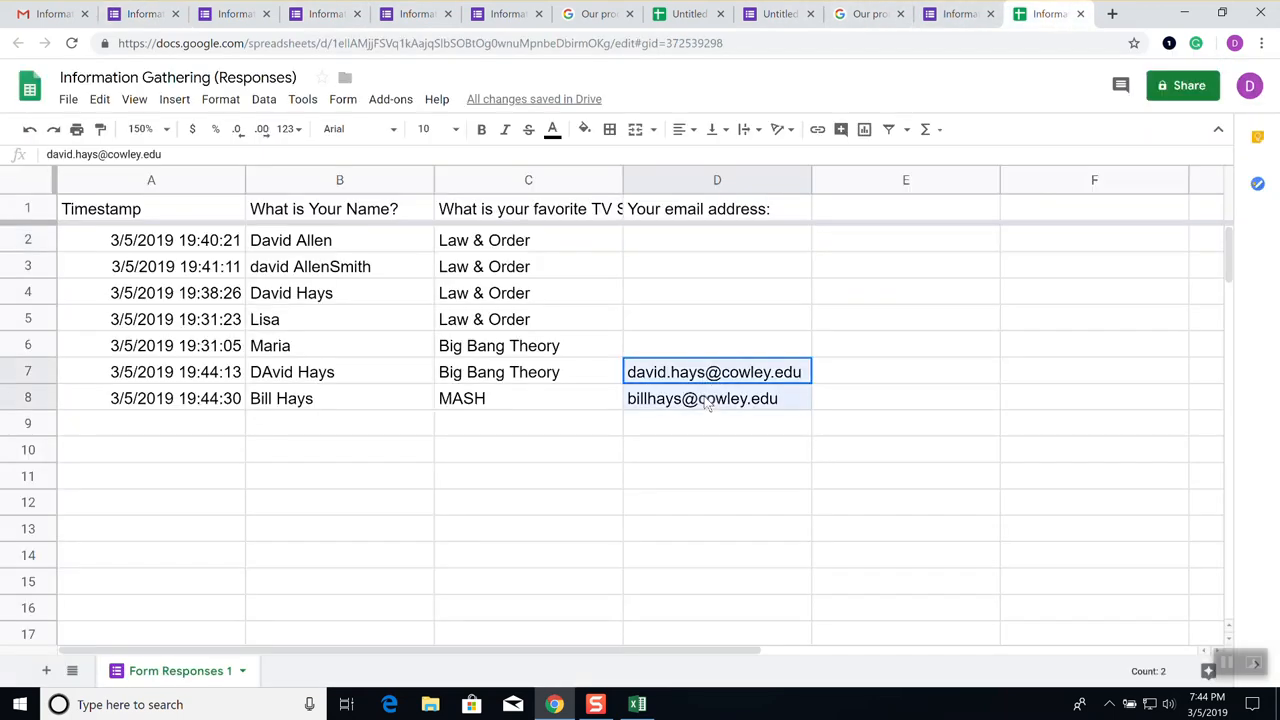
right_click(708, 403)
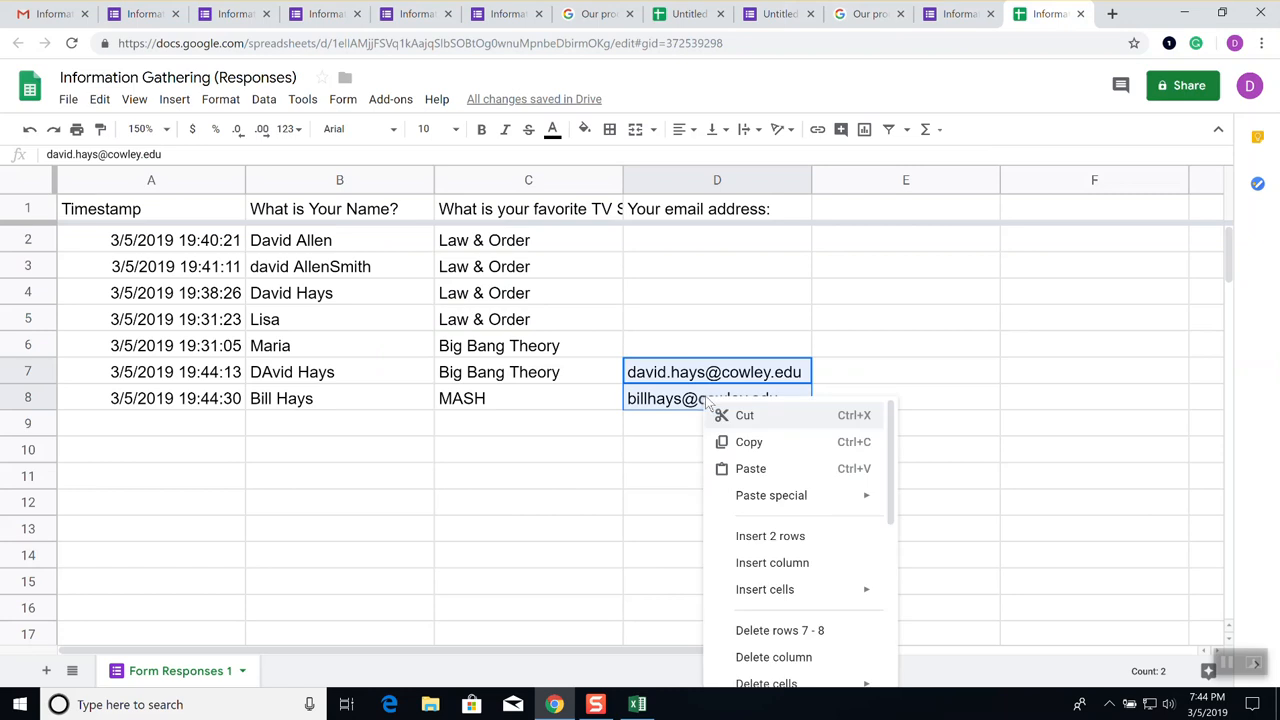
scroll(757, 449, down, 6)
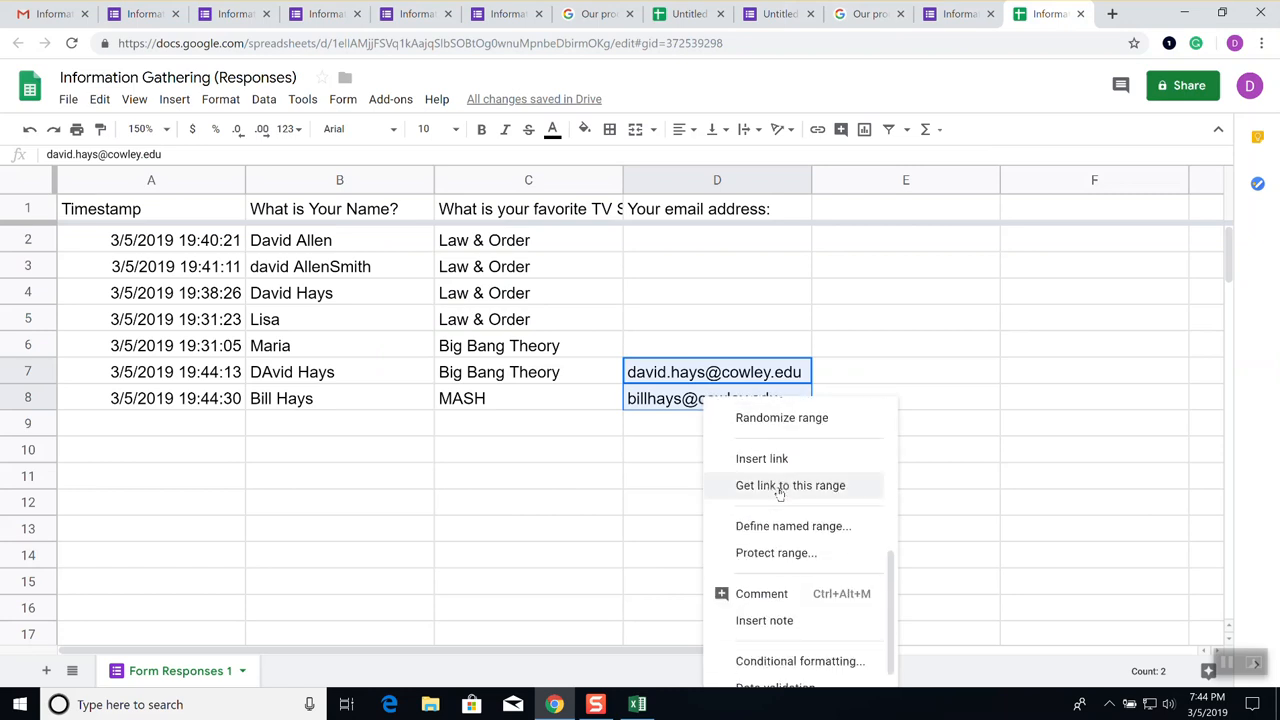
scroll(779, 494, down, 1)
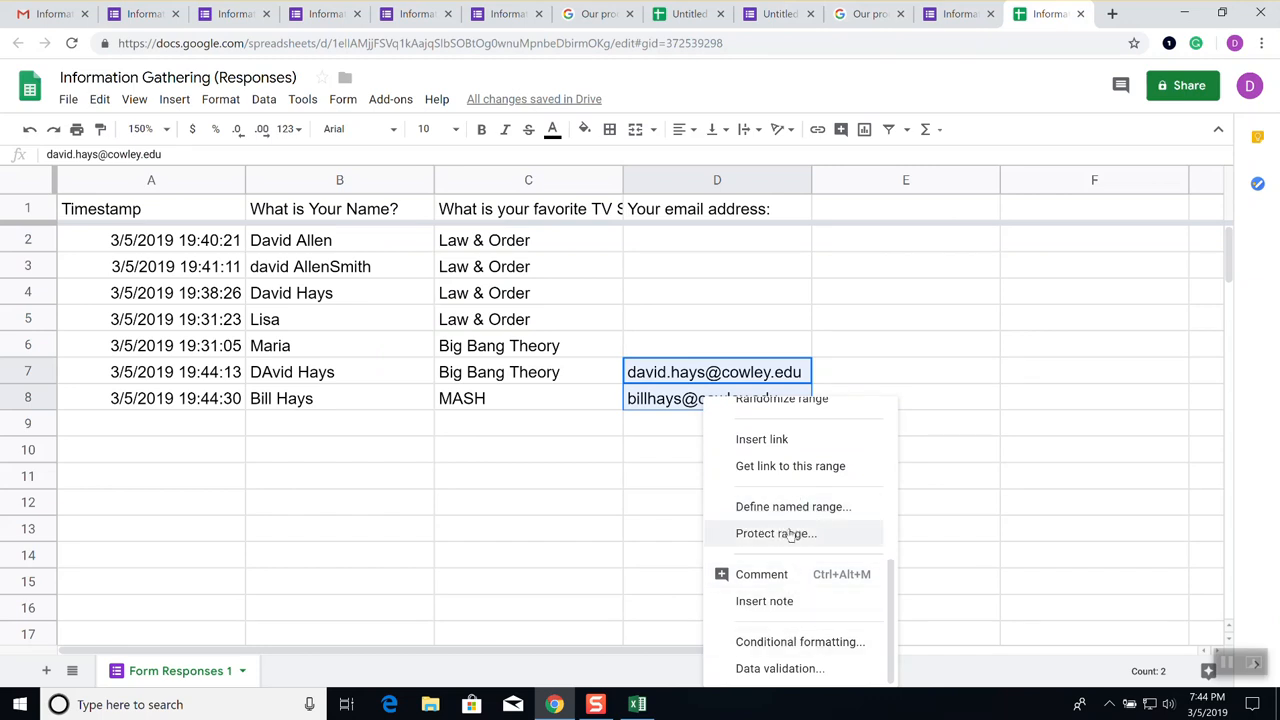
scroll(783, 460, up, 3)
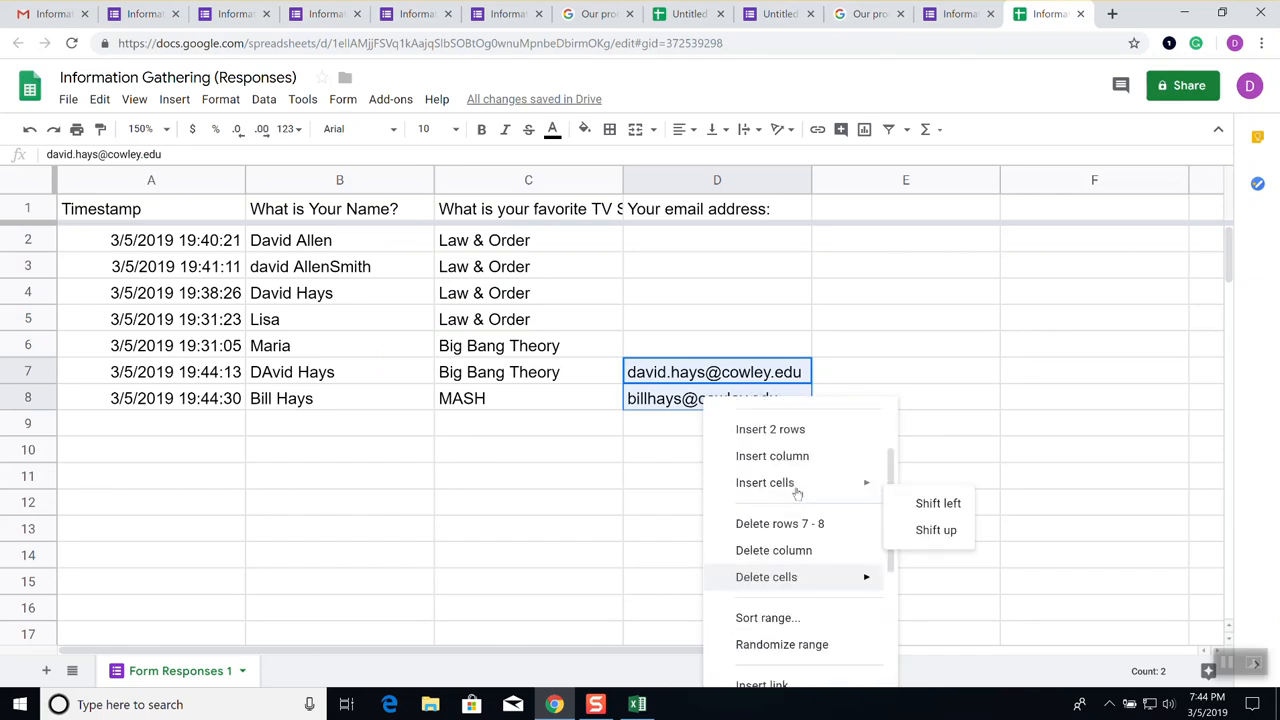
scroll(795, 490, up, 3)
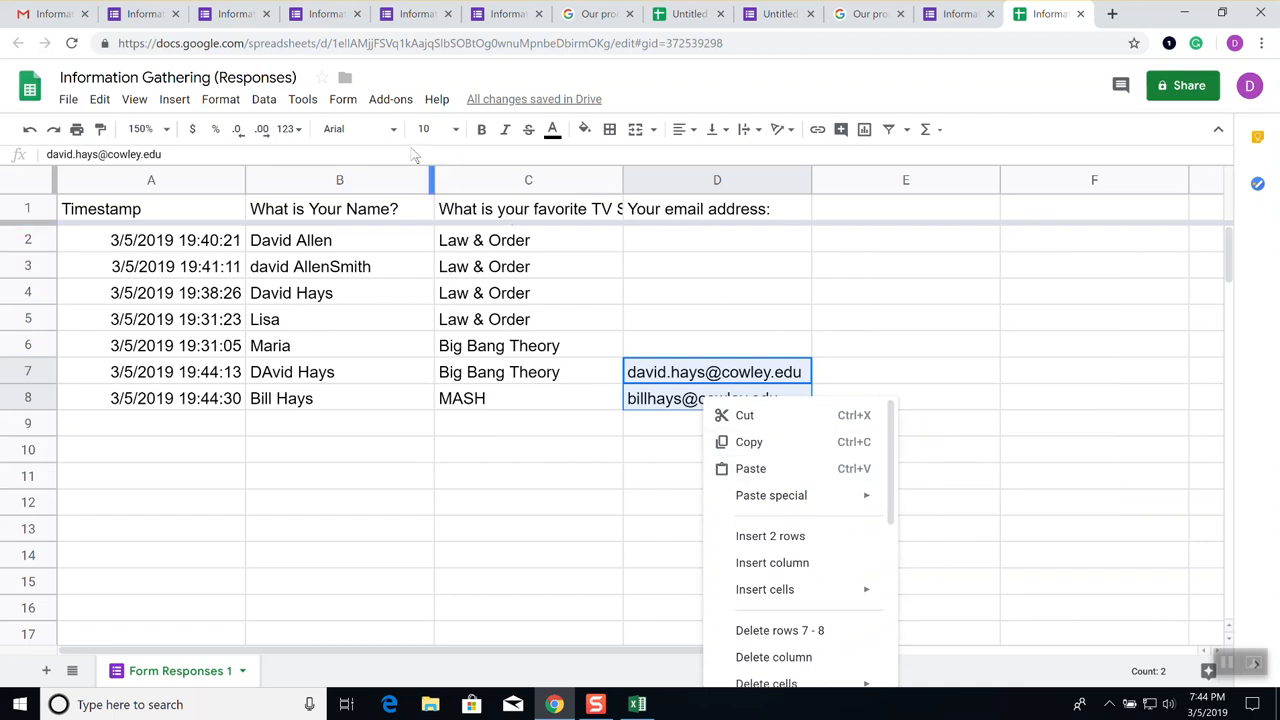
click(303, 100)
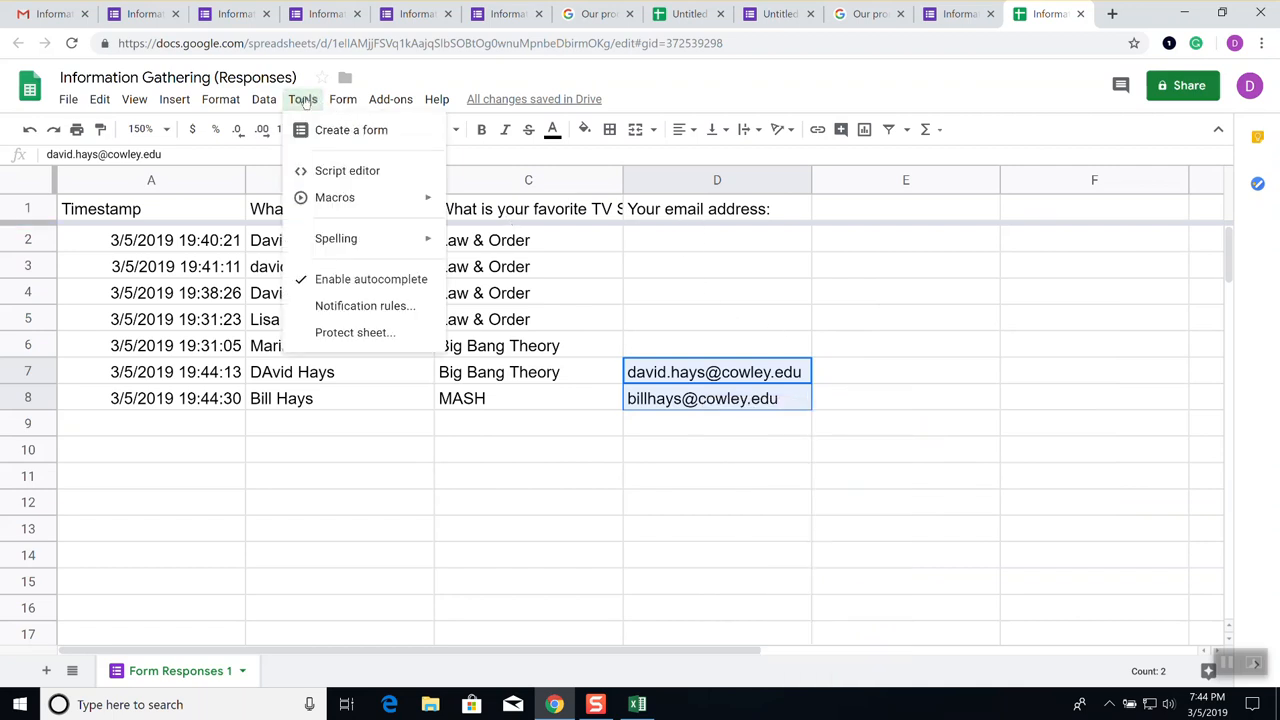
mouse_move(338, 105)
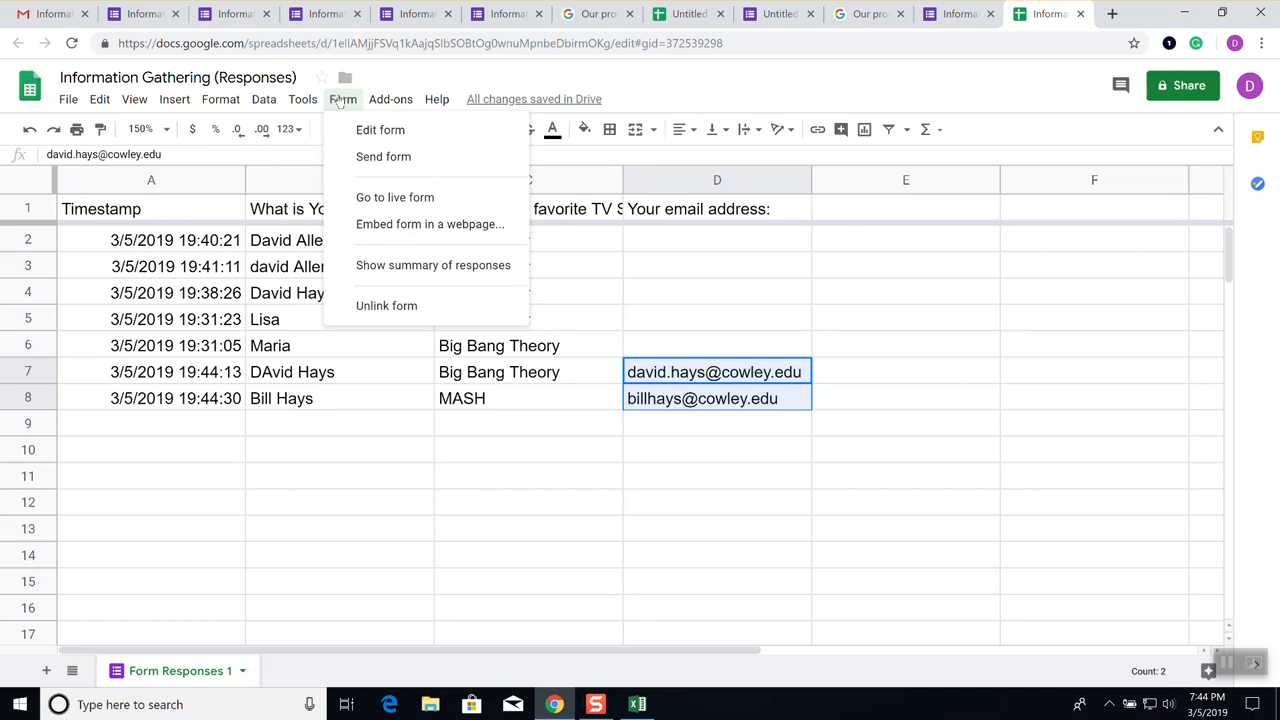
mouse_move(381, 97)
mouse_move(433, 105)
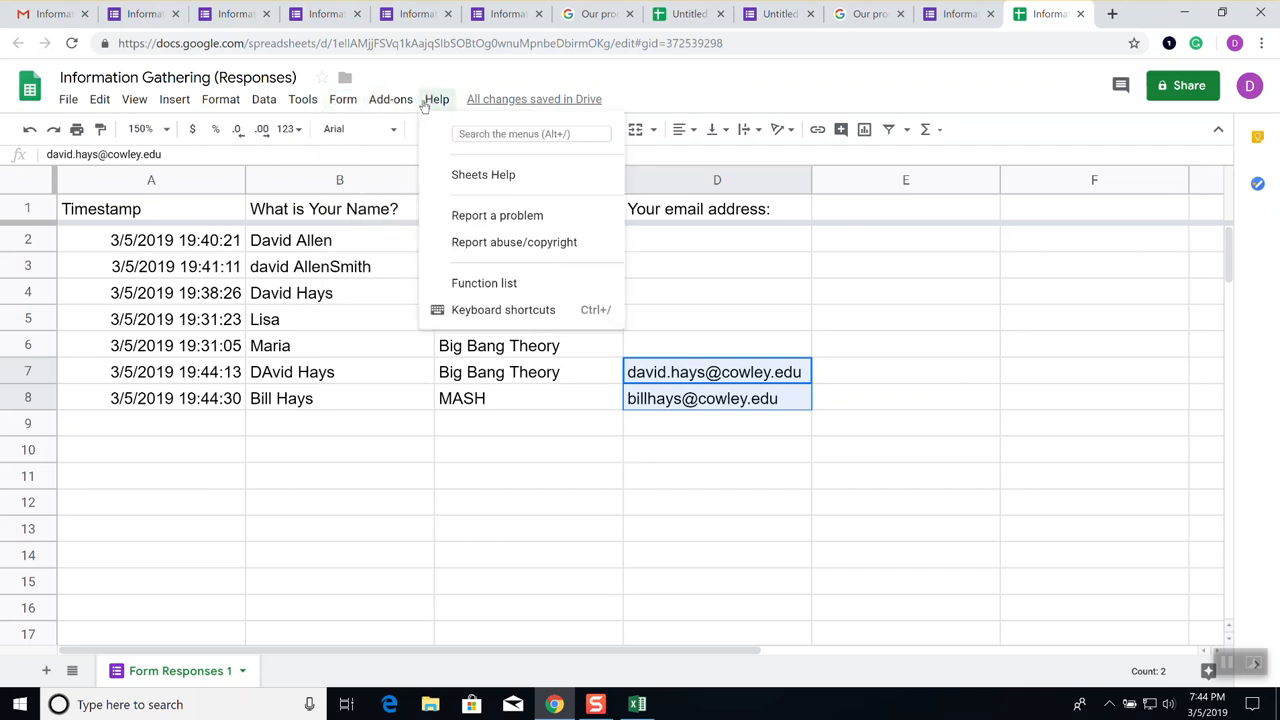
click(833, 300)
Copy the two e-mail addresses in D7:D8 and return to the Gmail tab
drag(758, 374, 748, 405)
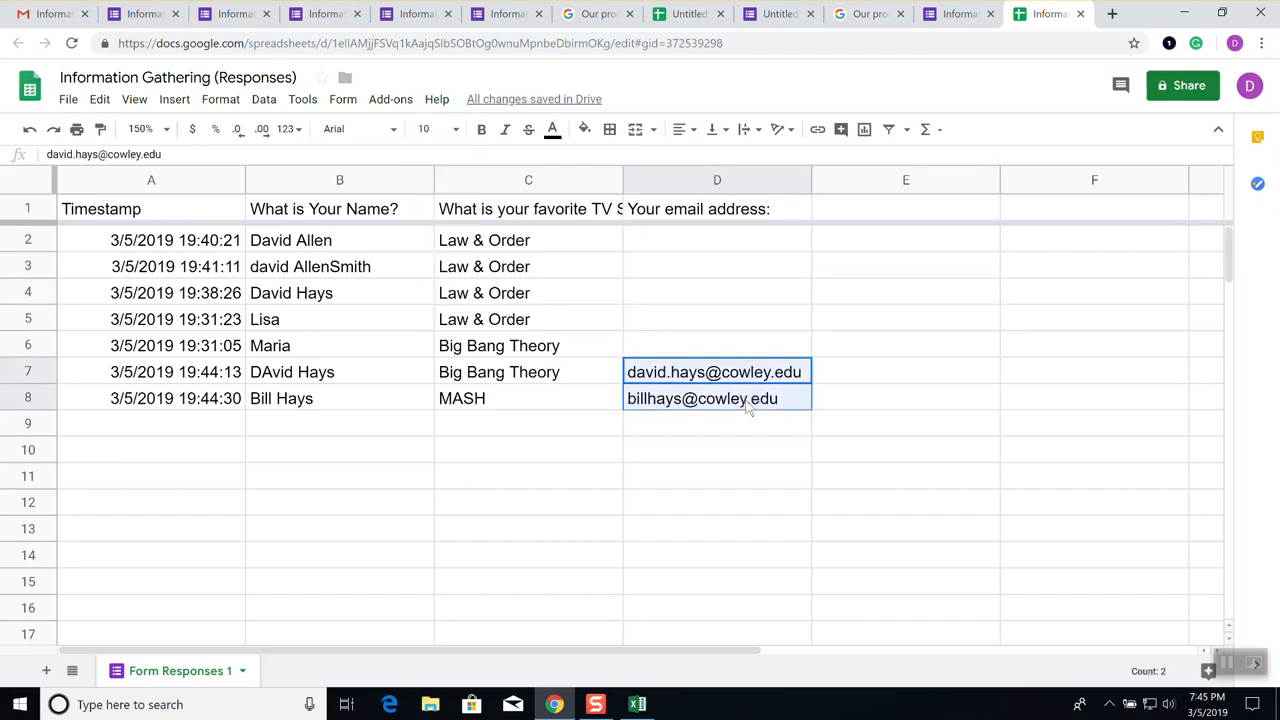
right_click(748, 405)
click(792, 446)
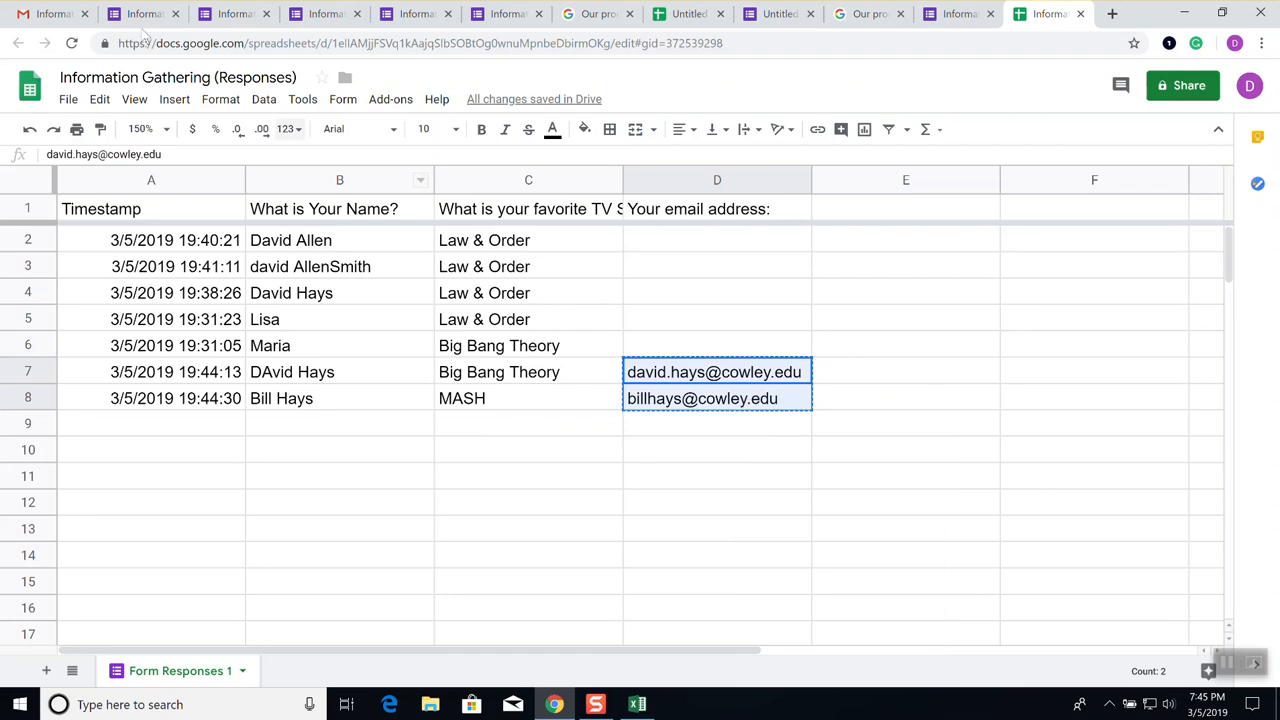
click(60, 14)
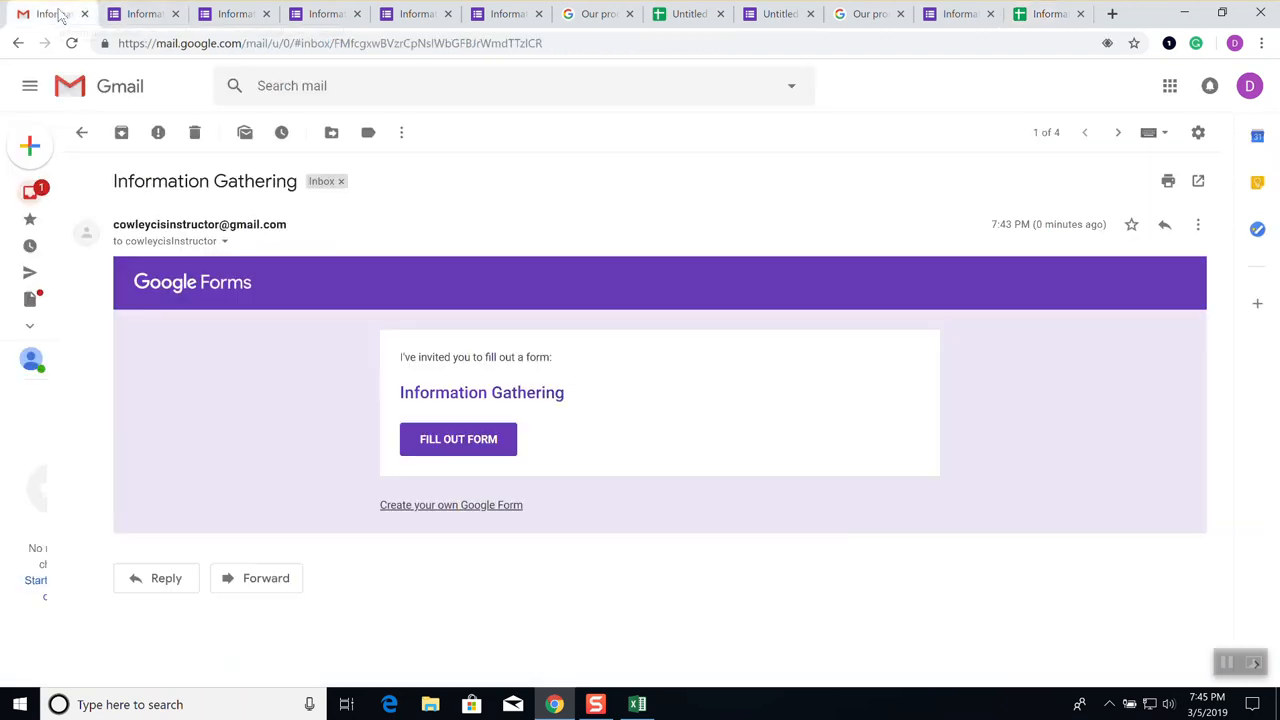
Compose a new Gmail message with the two copied respondent addresses pasted into the To field
click(29, 146)
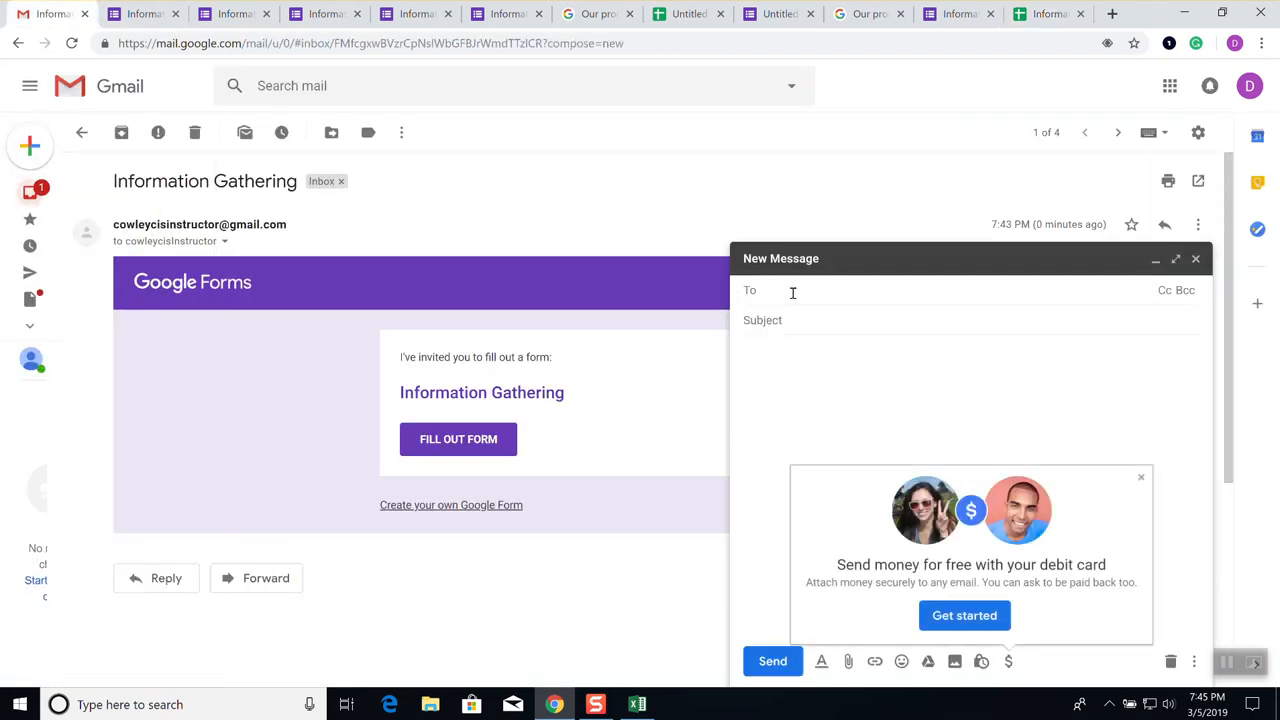
right_click(794, 292)
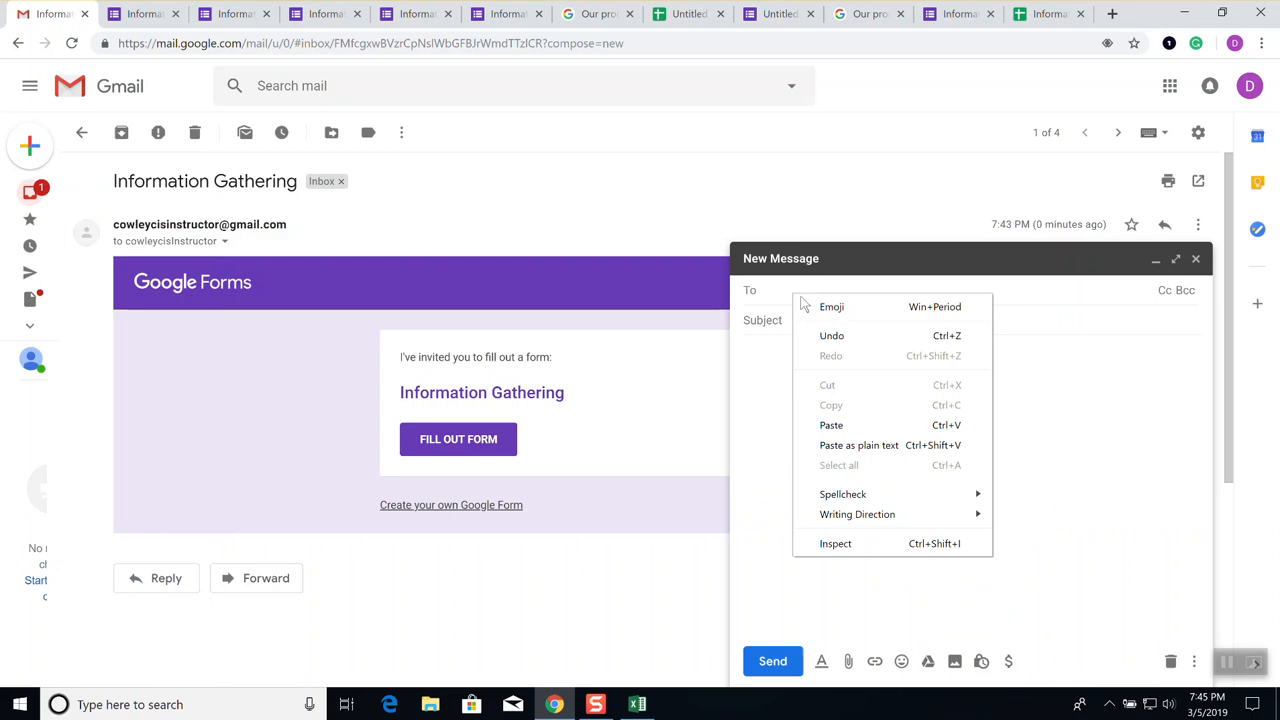
click(833, 425)
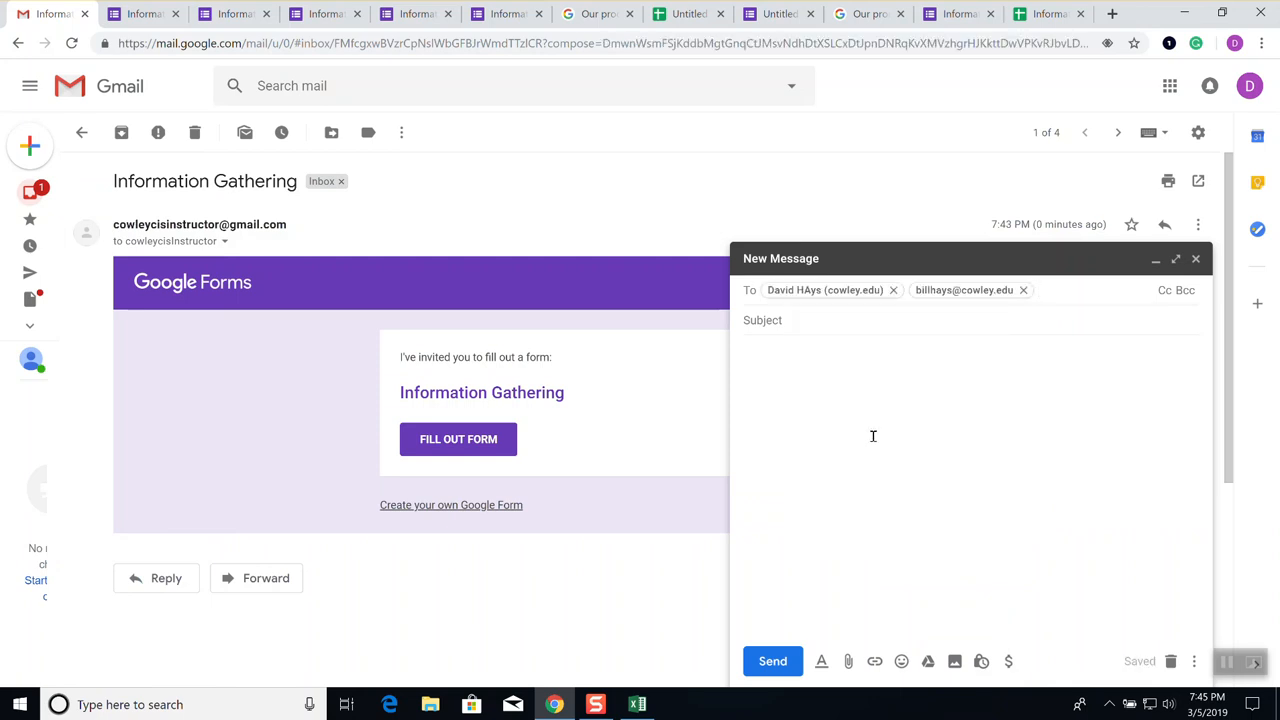
click(1050, 14)
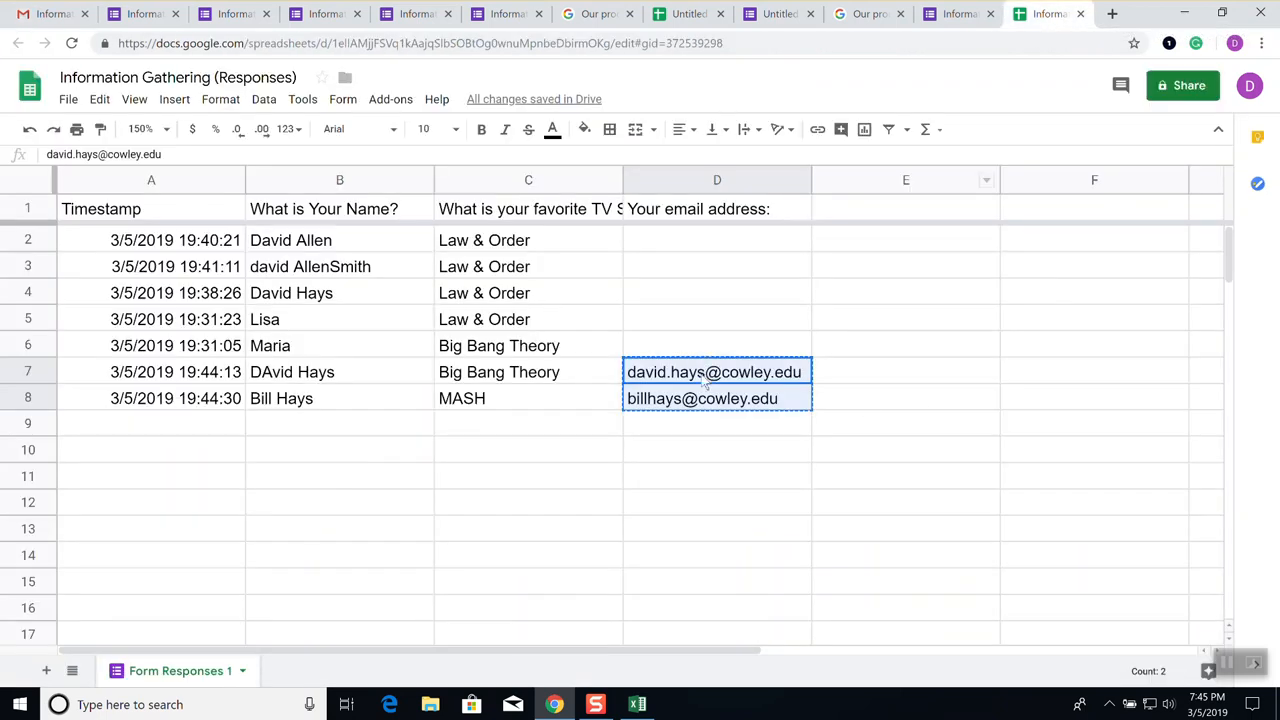
Review the right-click menu for cell D8, then switch to the Information Gathering form editor
right_click(705, 397)
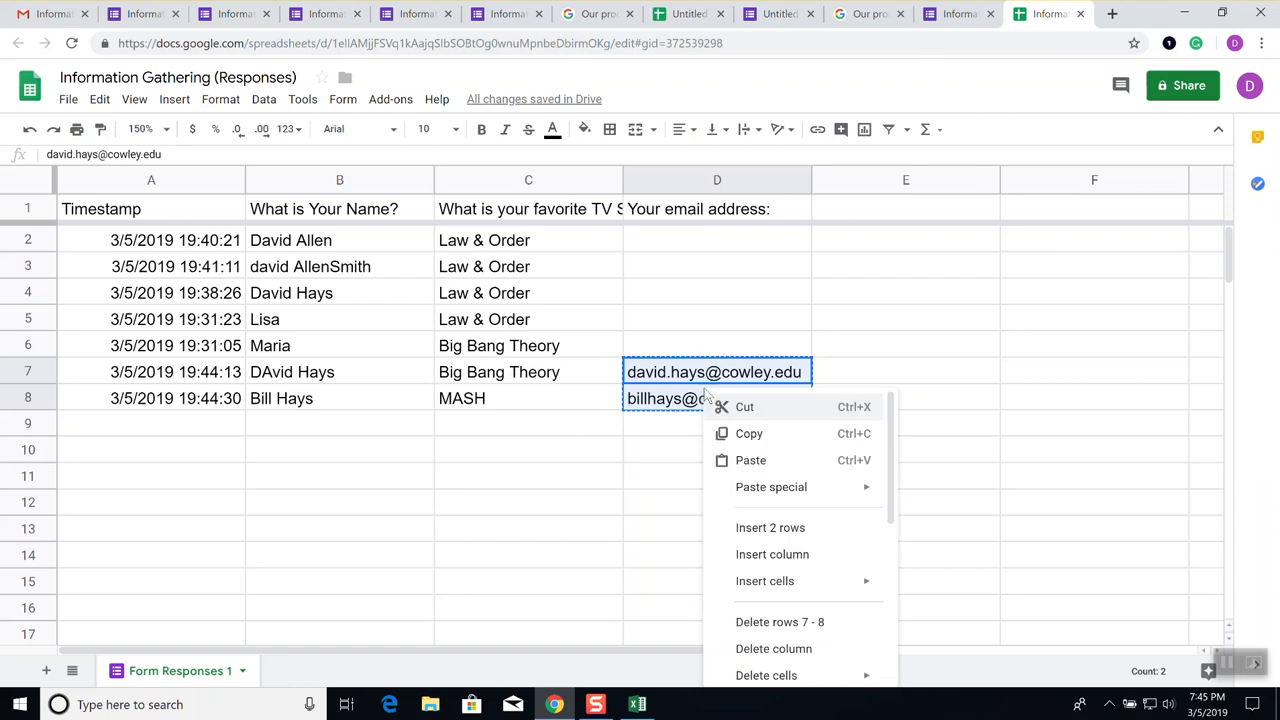
scroll(806, 555, down, 1)
scroll(806, 555, down, 3)
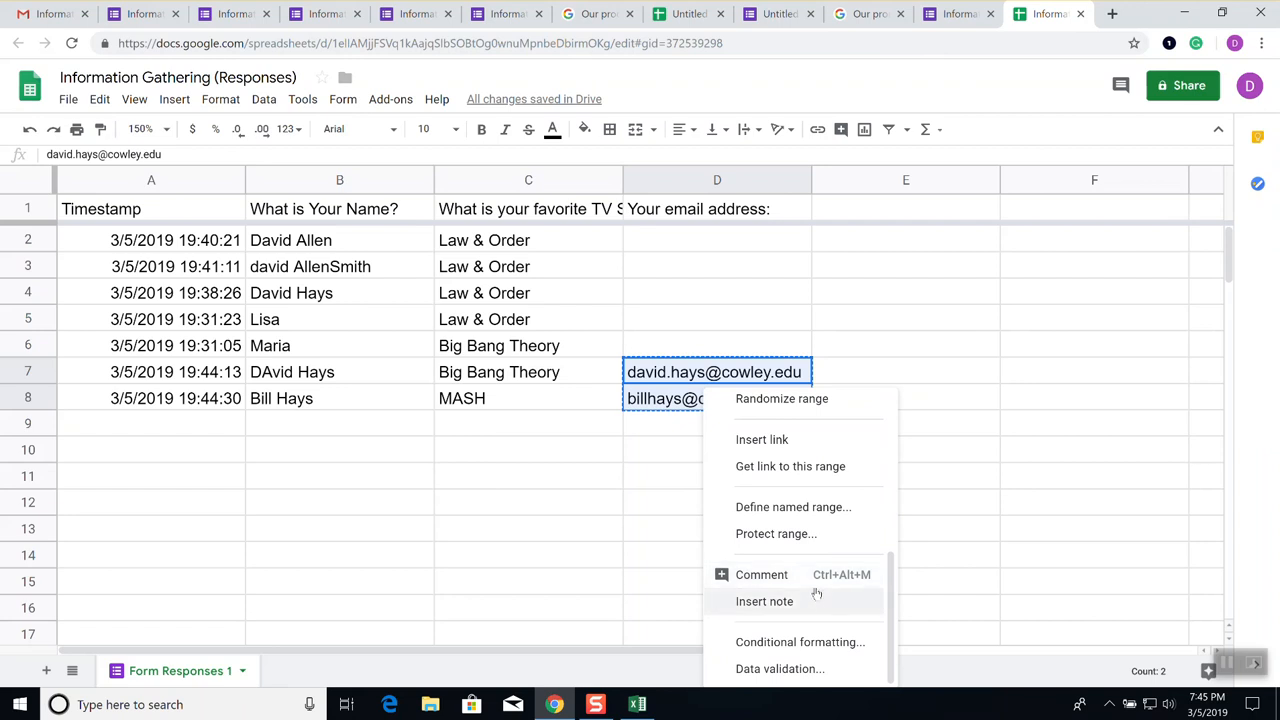
click(951, 20)
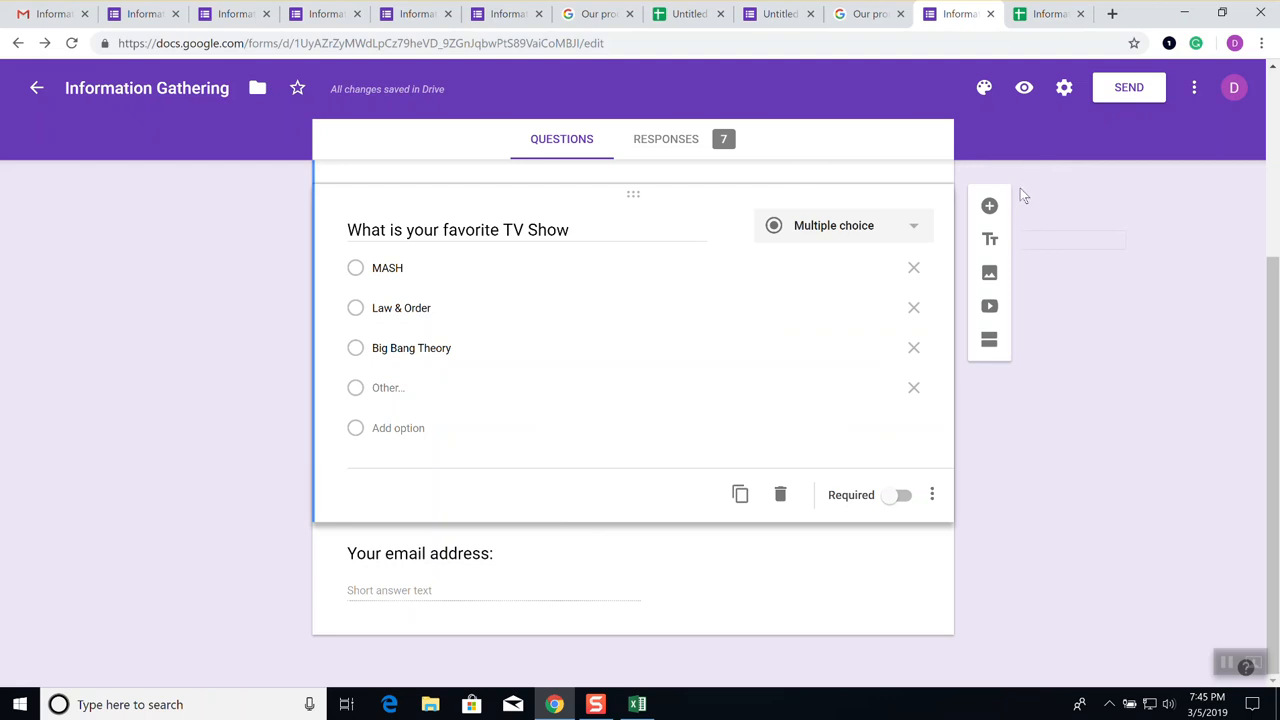
click(664, 138)
click(927, 243)
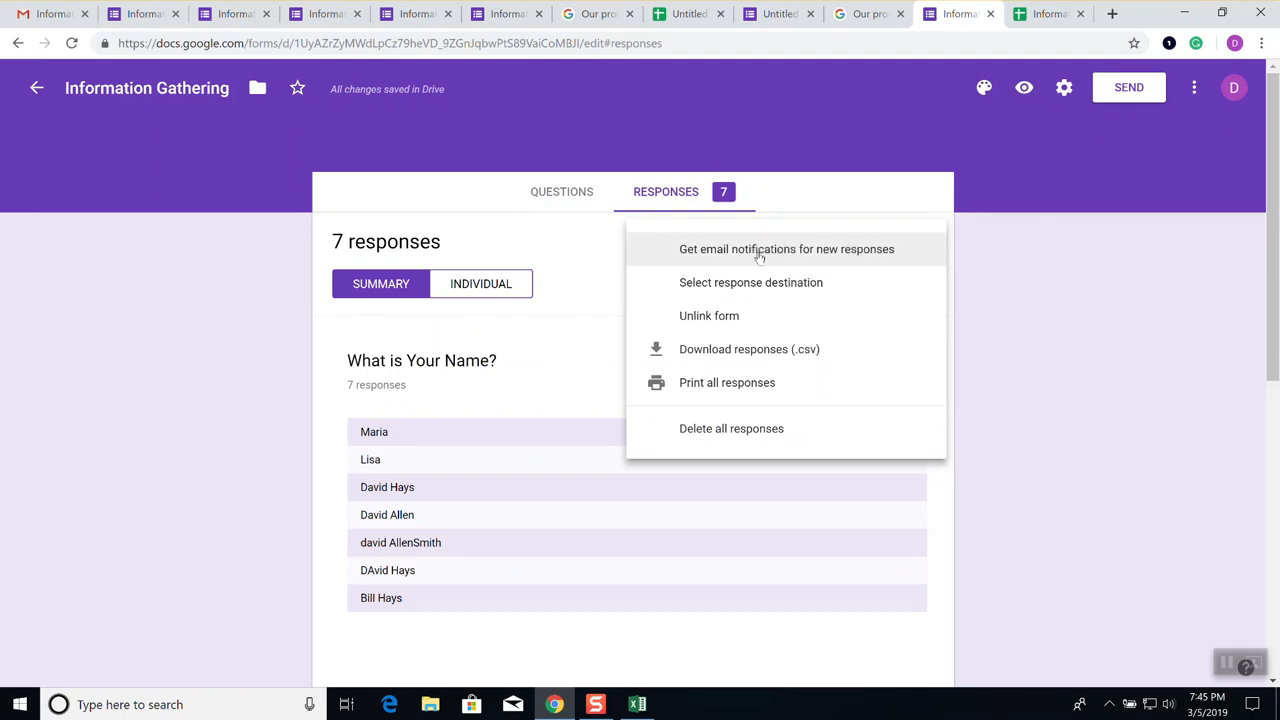
click(558, 200)
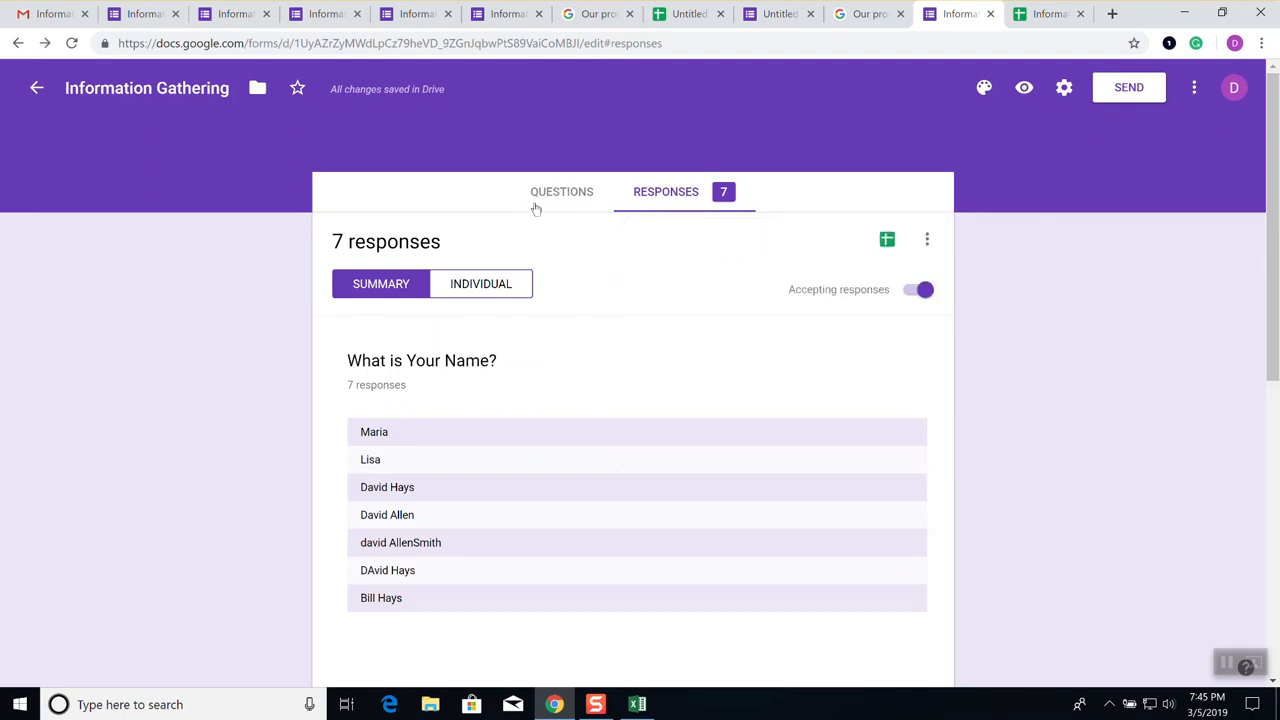
click(558, 198)
scroll(610, 371, down, 3)
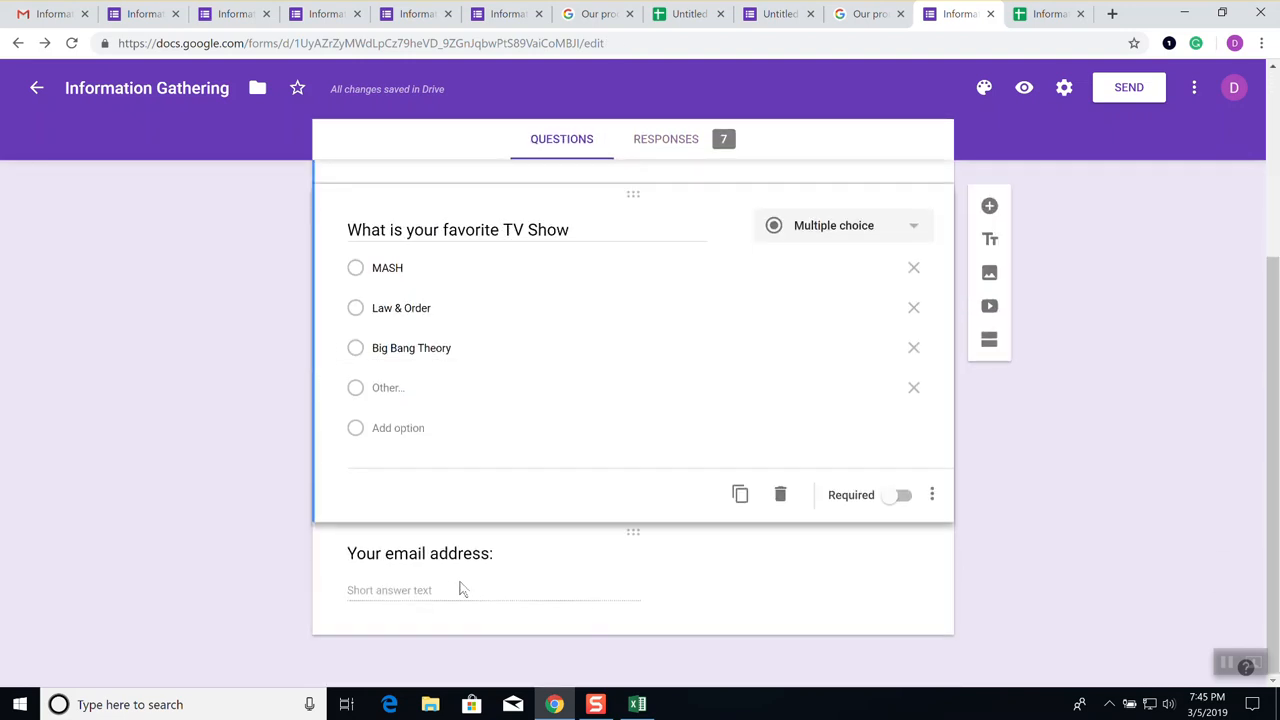
Retitle the email question 'What is your email addr' and enable the form's email address collection
click(463, 592)
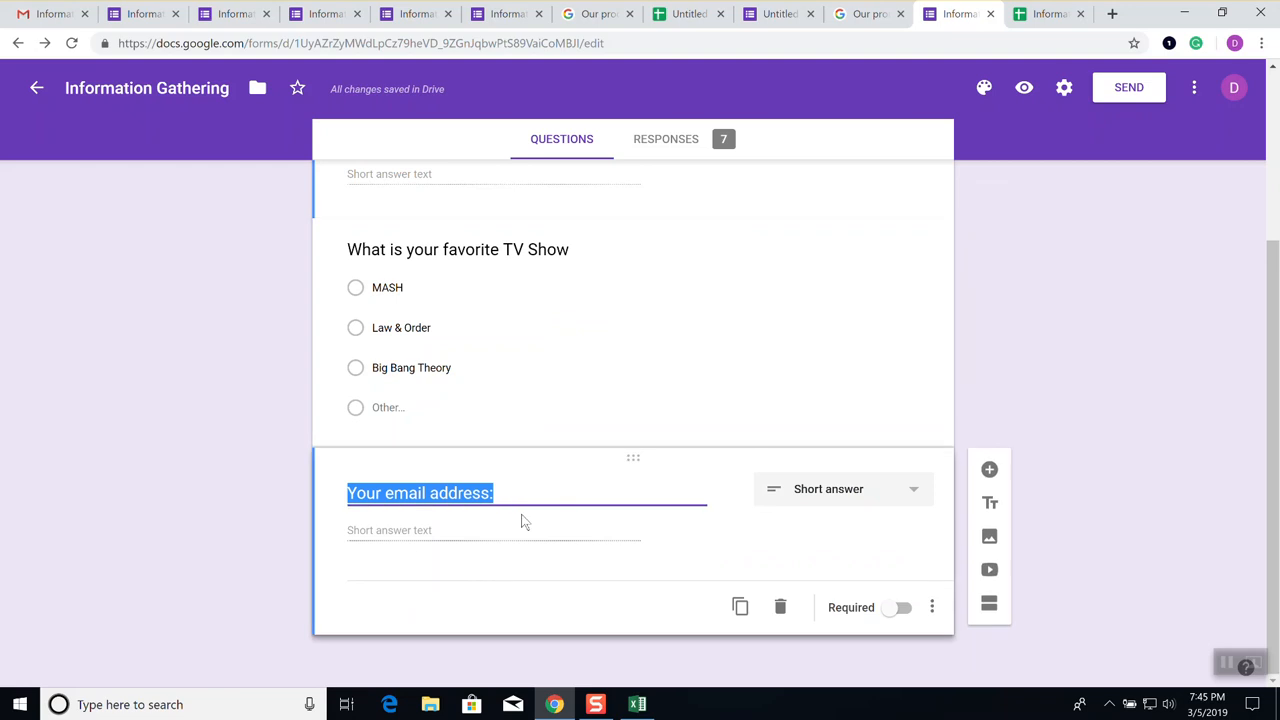
click(522, 493)
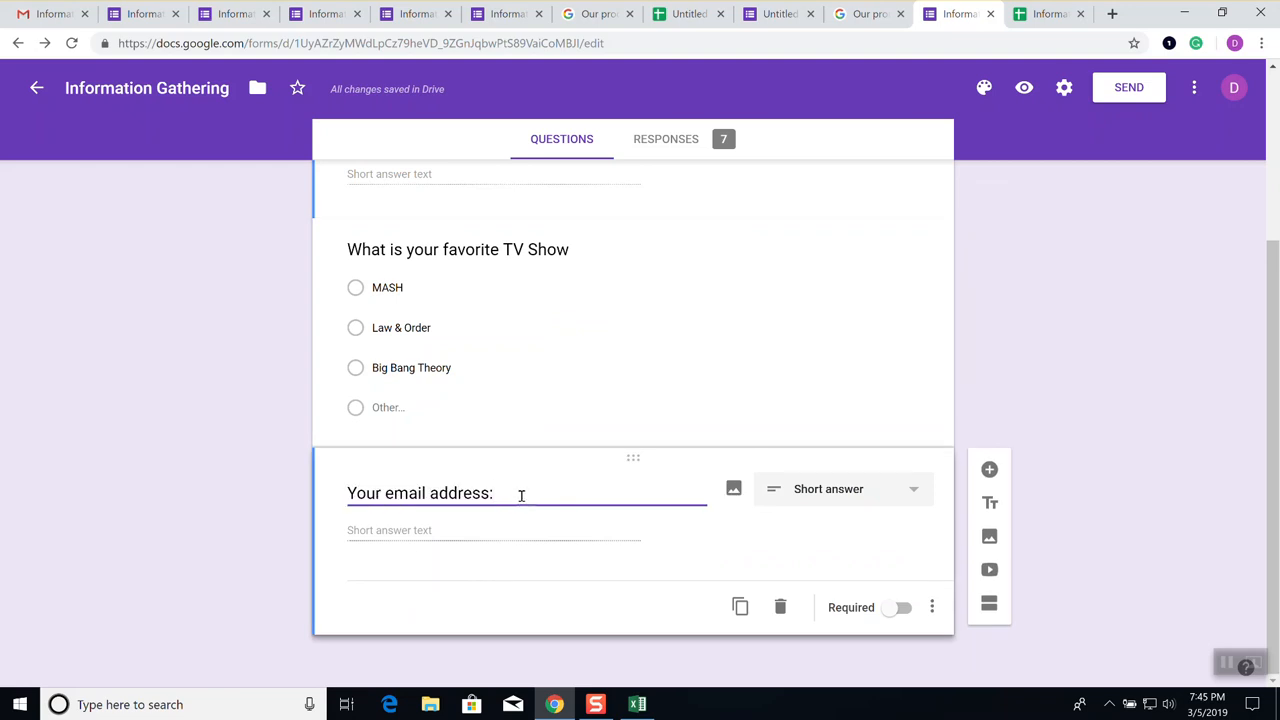
key(BackSpace)
key(BackSpace)
key(BackSpace)
key(BackSpace)
key(BackSpace)
key(BackSpace)
key(BackSpace)
key(BackSpace)
key(BackSpace)
key(BackSpace)
key(BackSpace)
key(BackSpace)
key(BackSpace)
key(BackSpace)
key(BackSpace)
key(BackSpace)
key(BackSpace)
key(BackSpace)
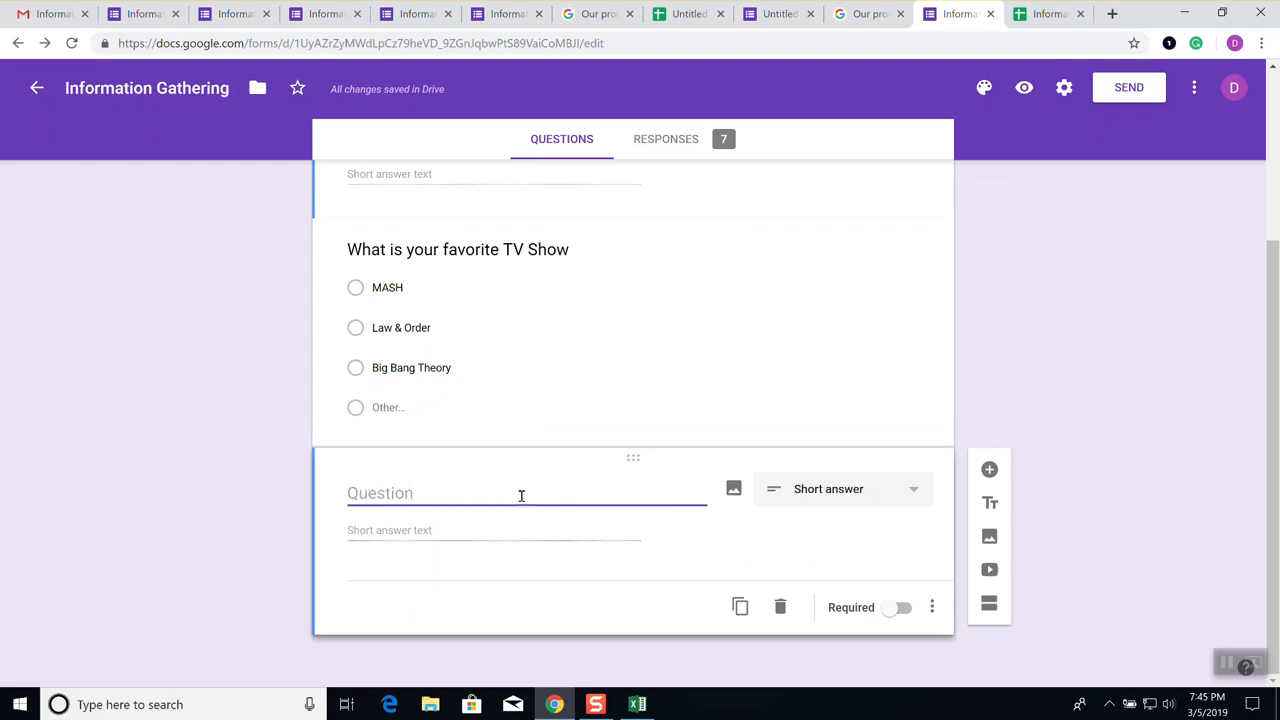
text(Wha tis my name?)
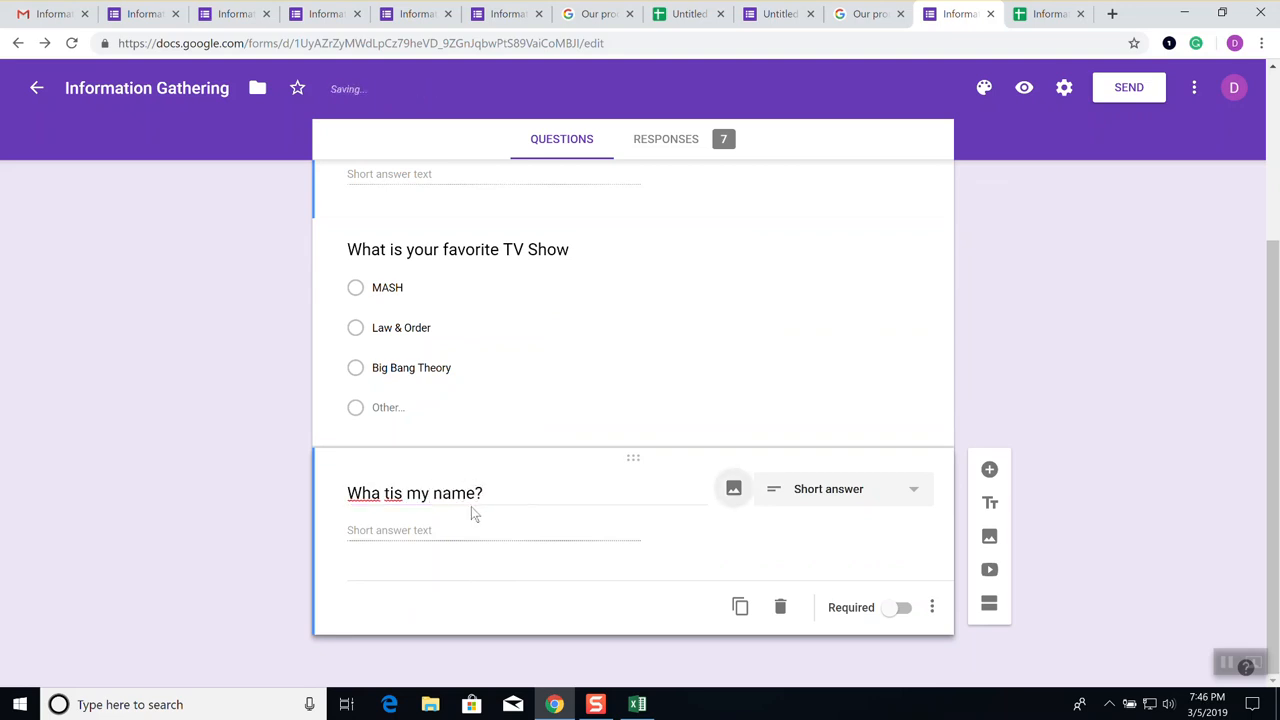
triple_click(506, 492)
text(What is your email addr)
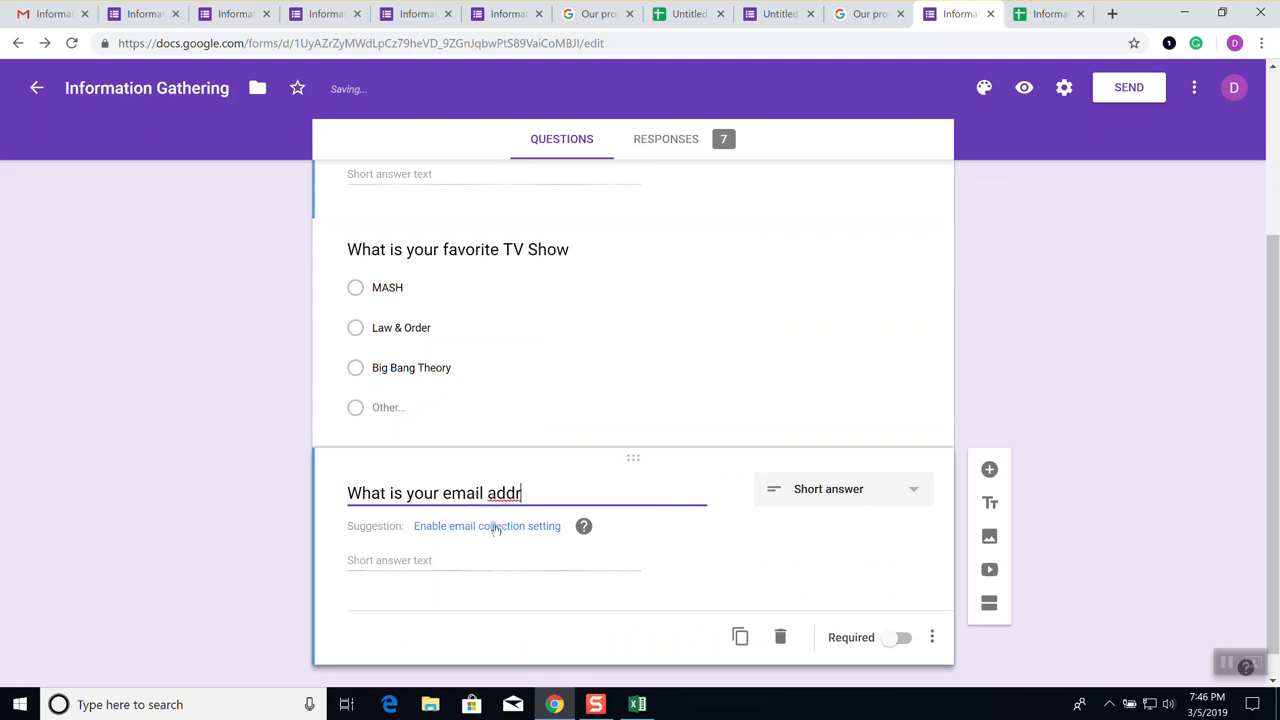
click(495, 526)
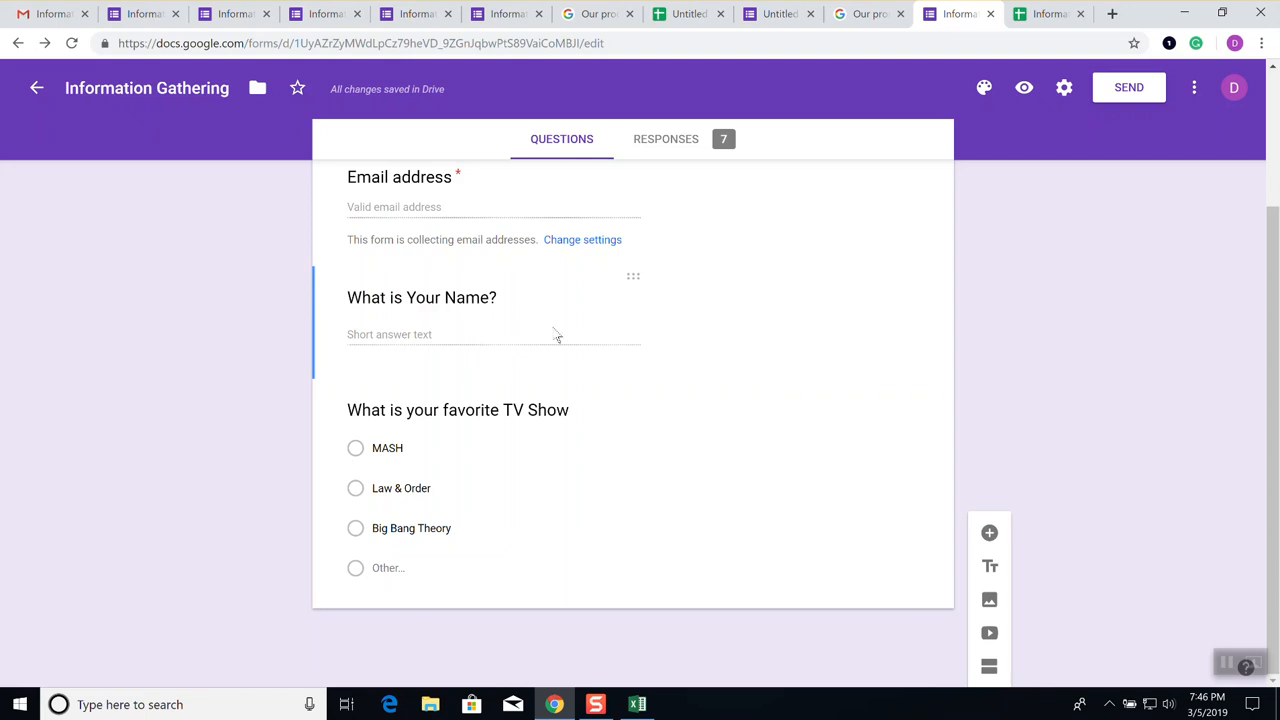
In form settings, toggle 'Limit to 1 response' on then off, and view Presentation and Quizzes options
click(589, 240)
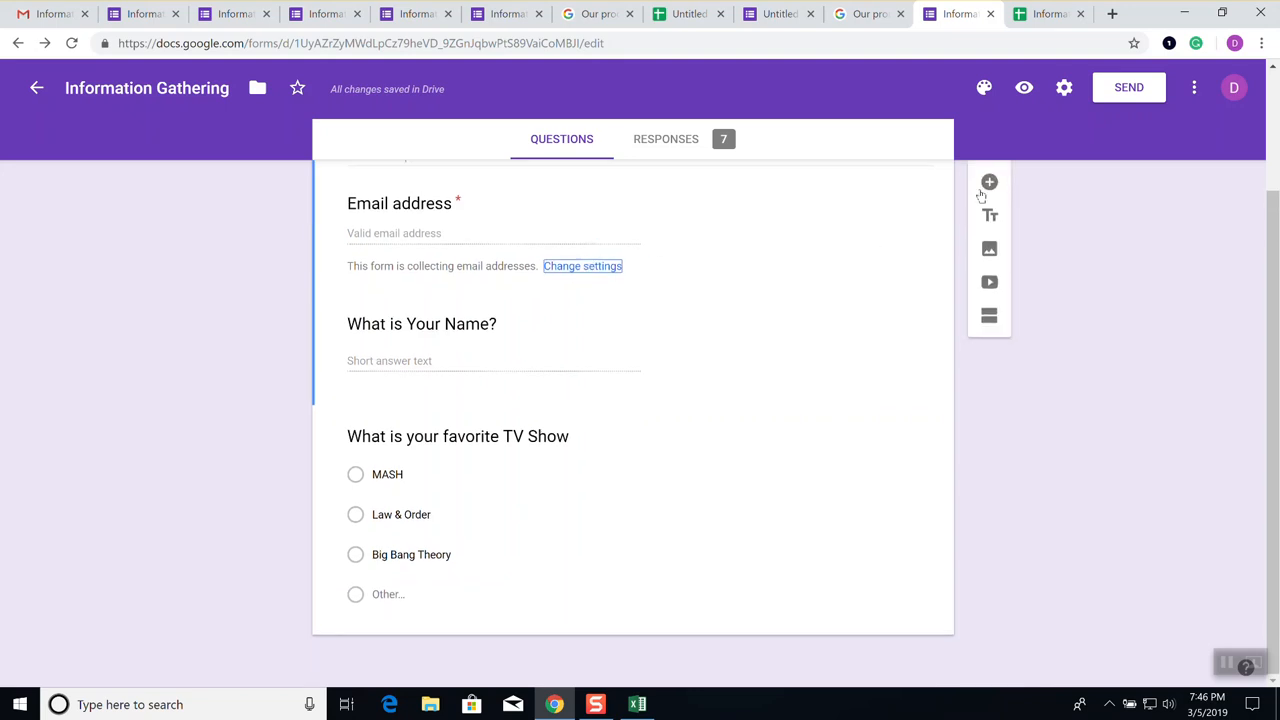
click(583, 267)
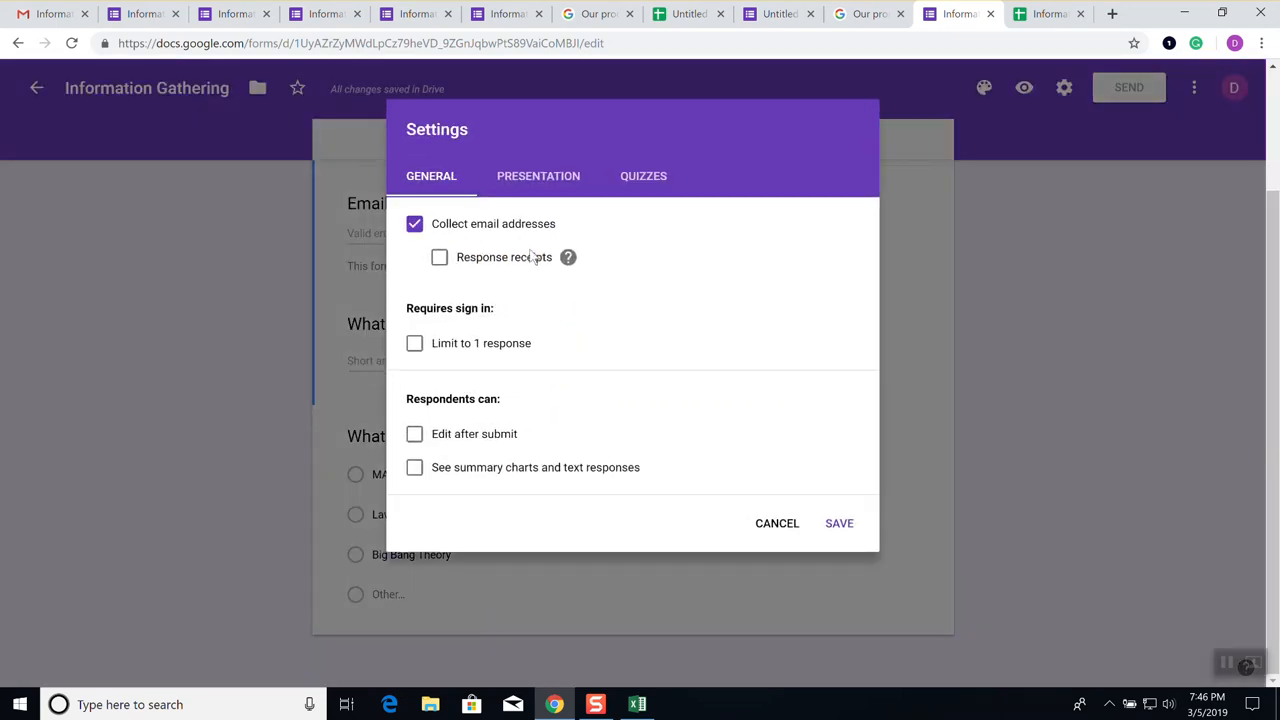
click(415, 344)
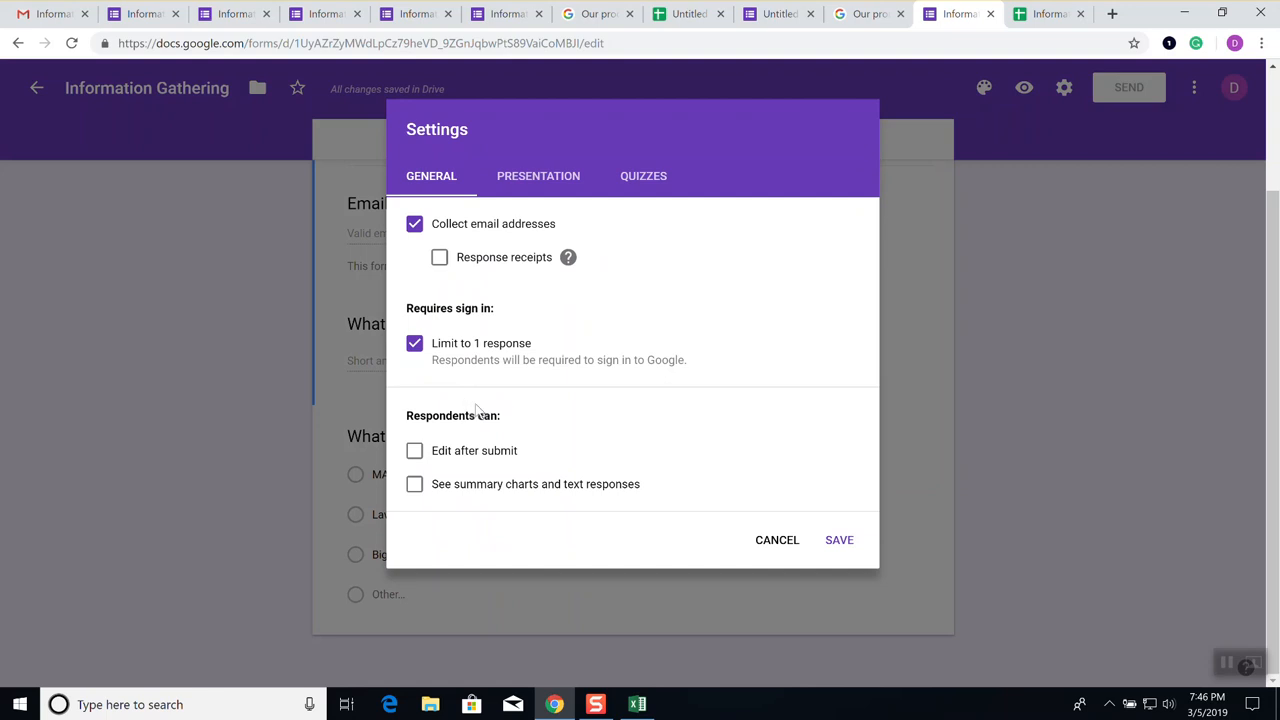
click(414, 343)
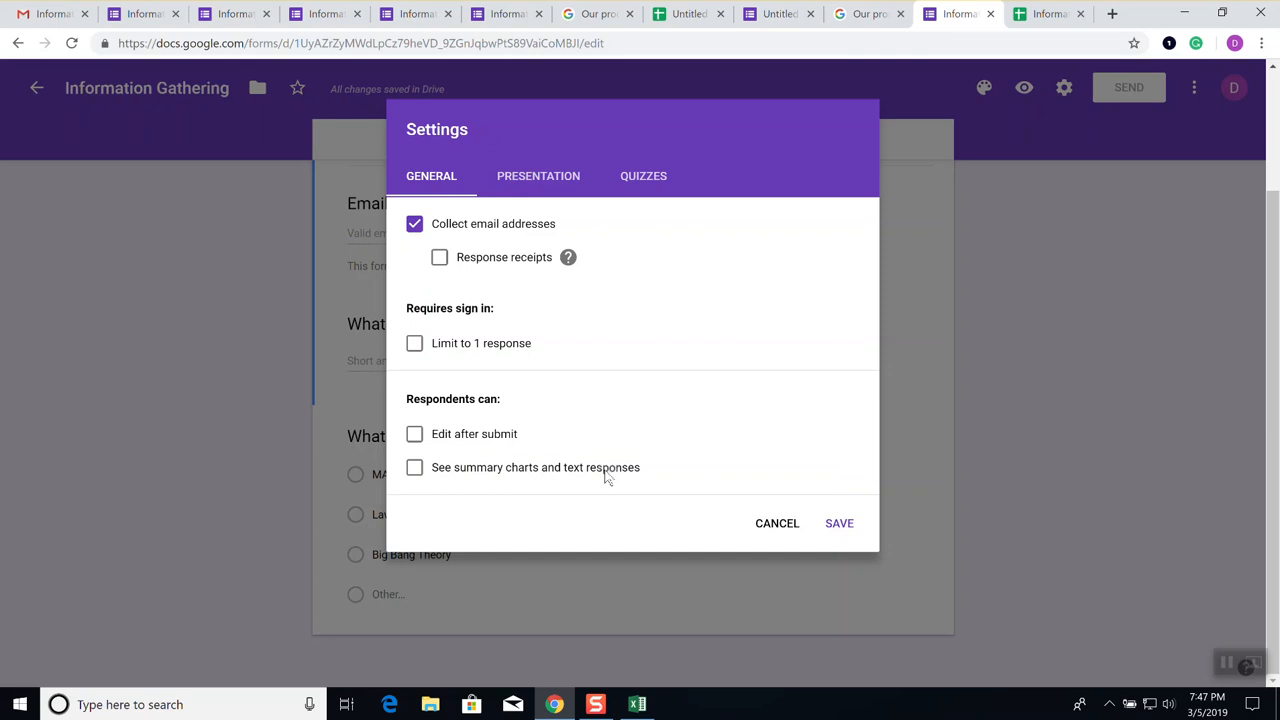
click(539, 183)
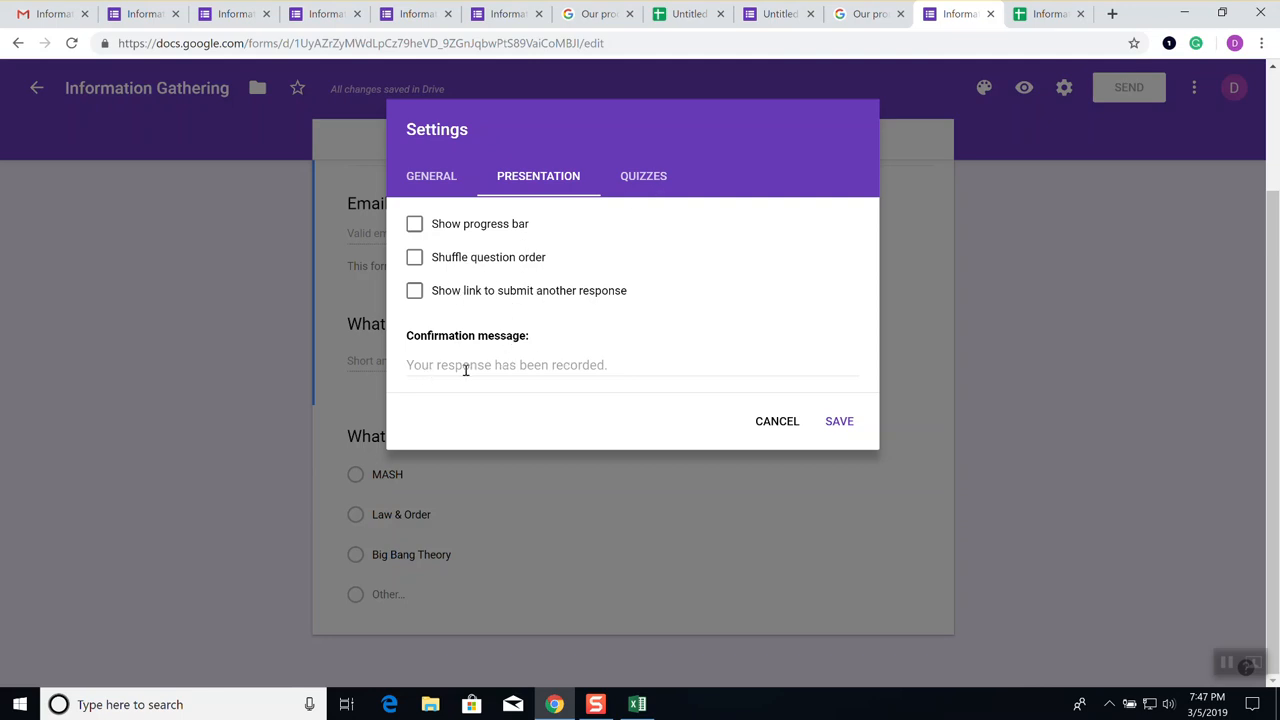
click(641, 193)
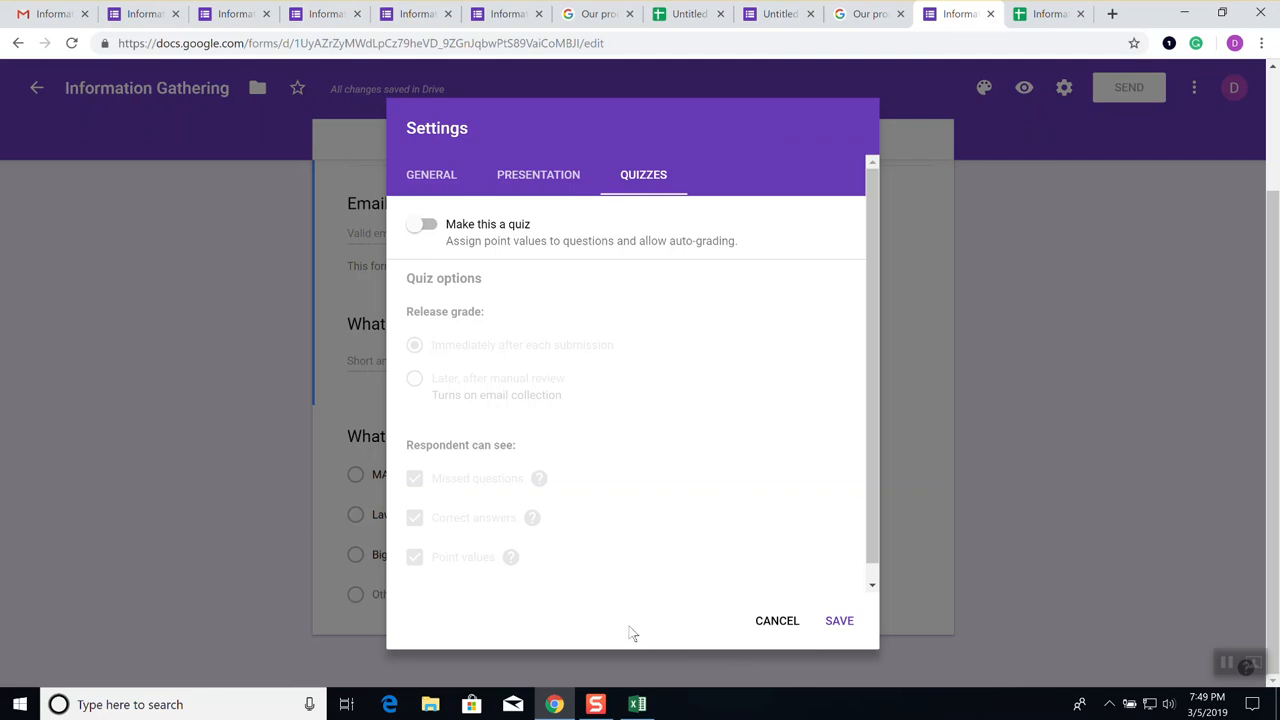
Cancel the Settings dialog without saving to return to the question editor
click(777, 628)
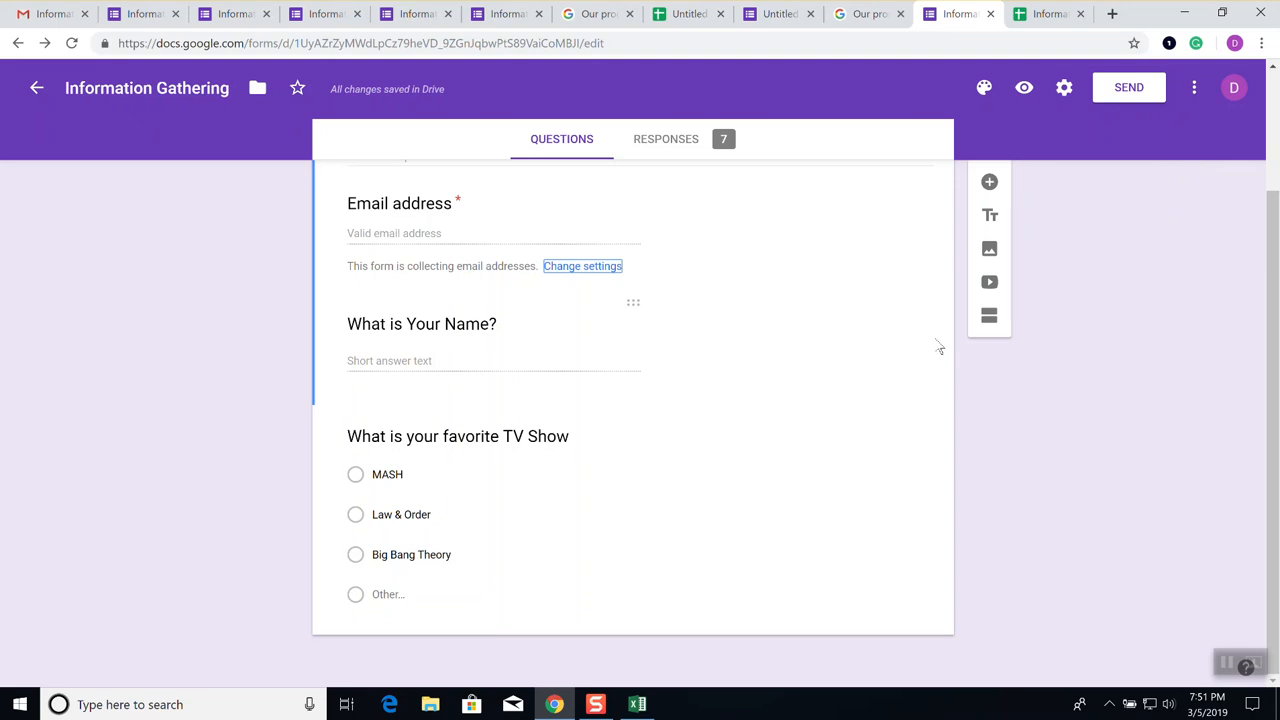
click(1128, 90)
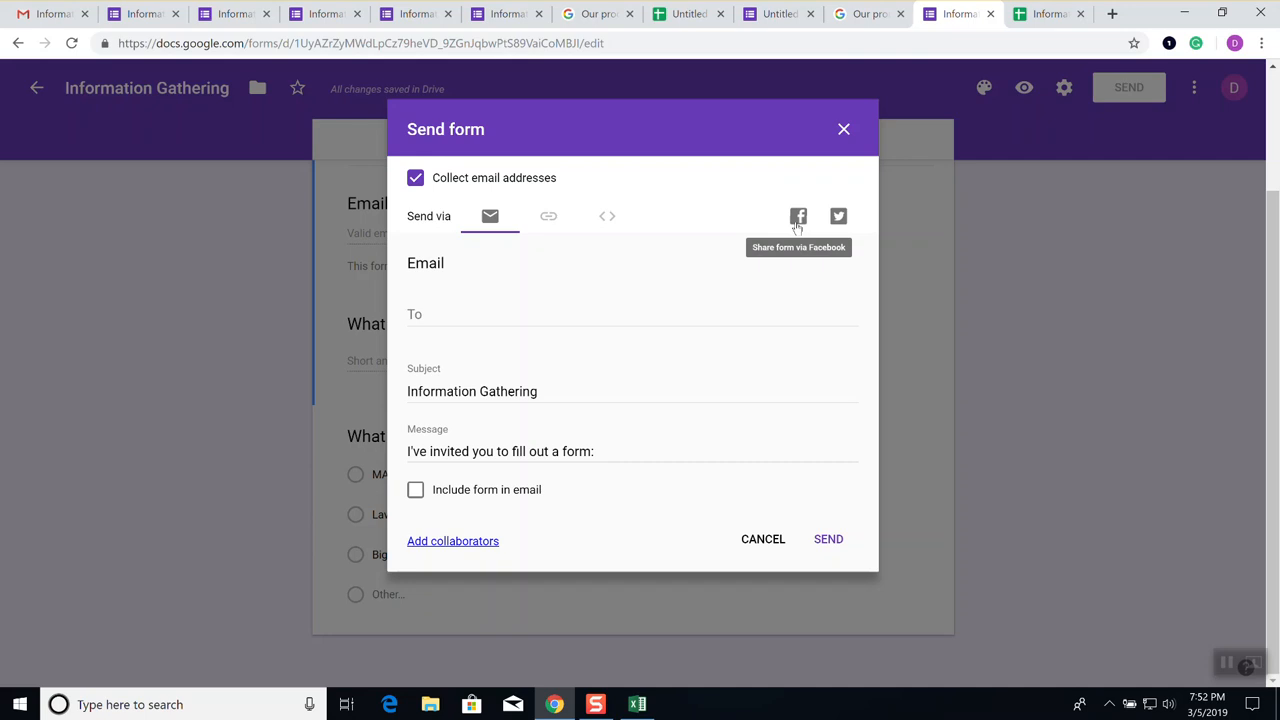
Open a Facebook share post for the Information Gathering form, then return to the Forms tab
click(797, 220)
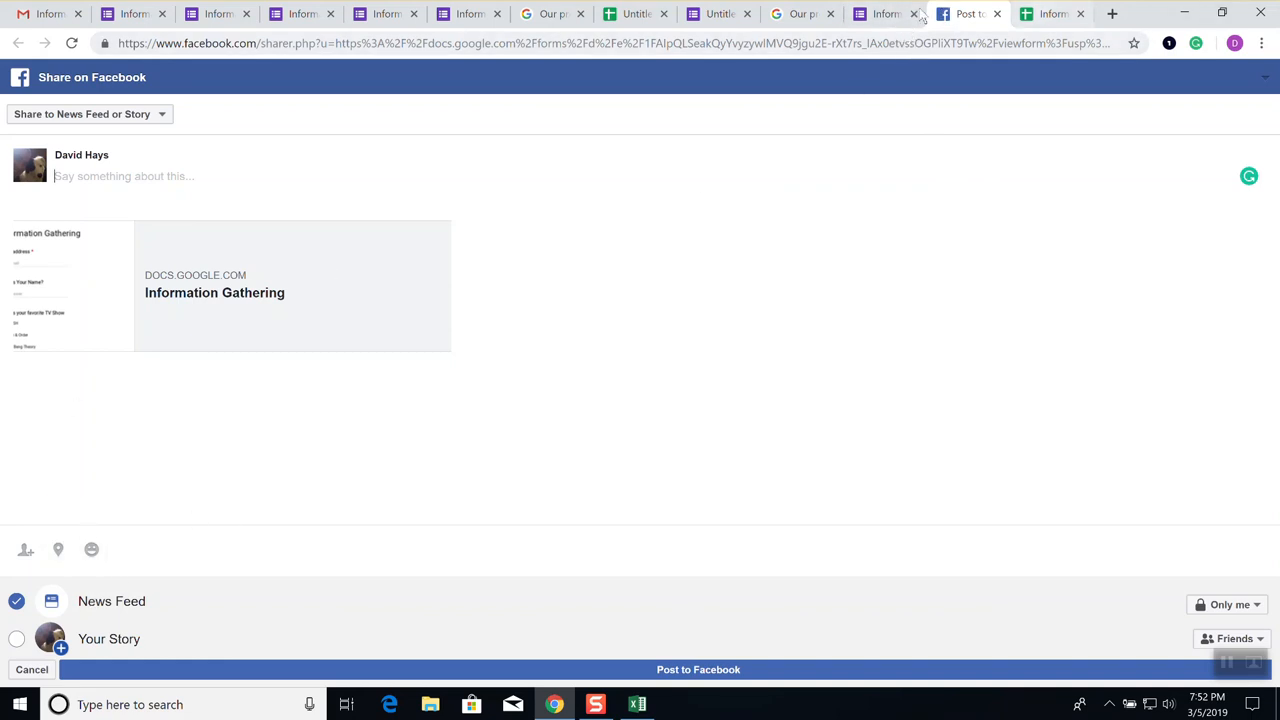
click(887, 14)
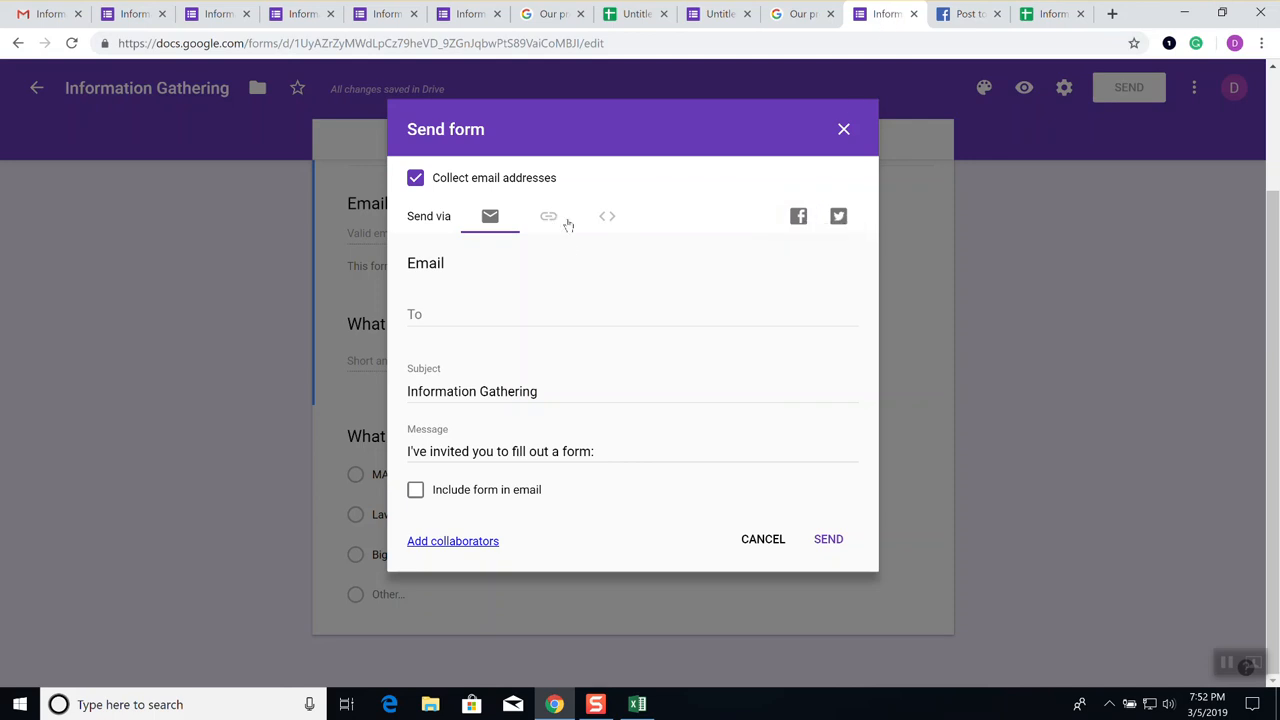
View the form's embed code and shareable link, then close the Send form dialog
click(612, 218)
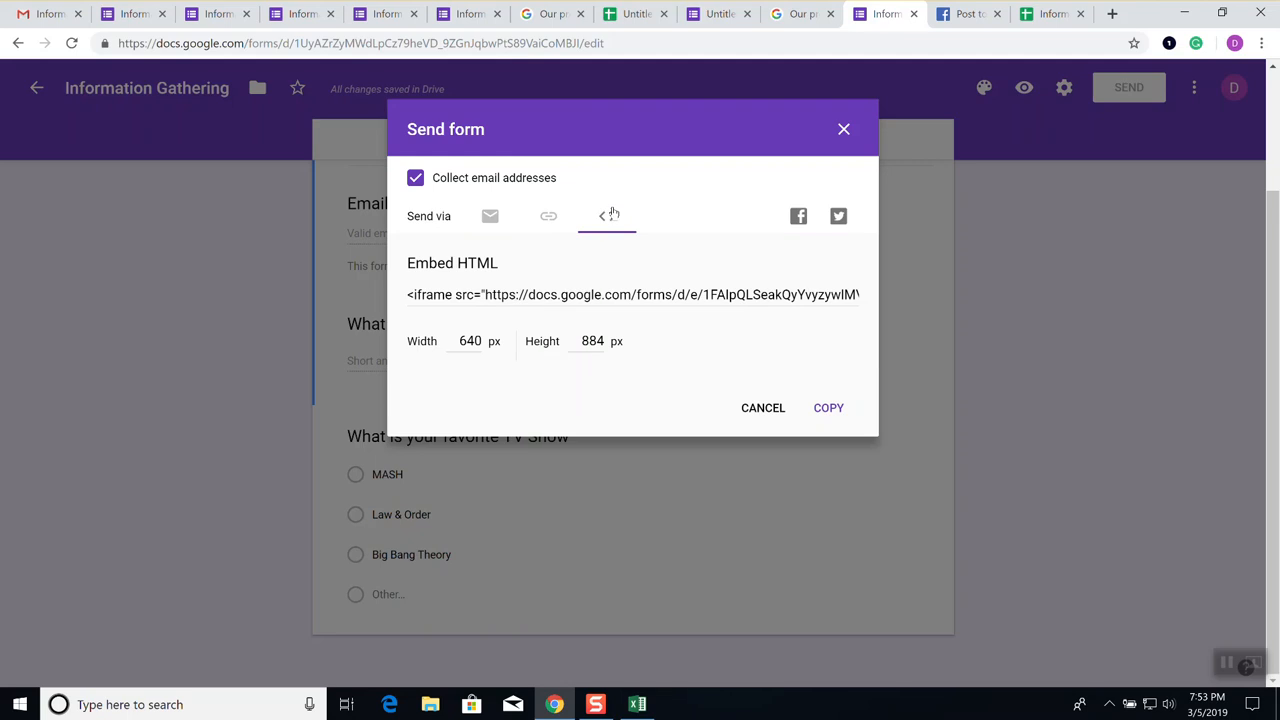
click(551, 220)
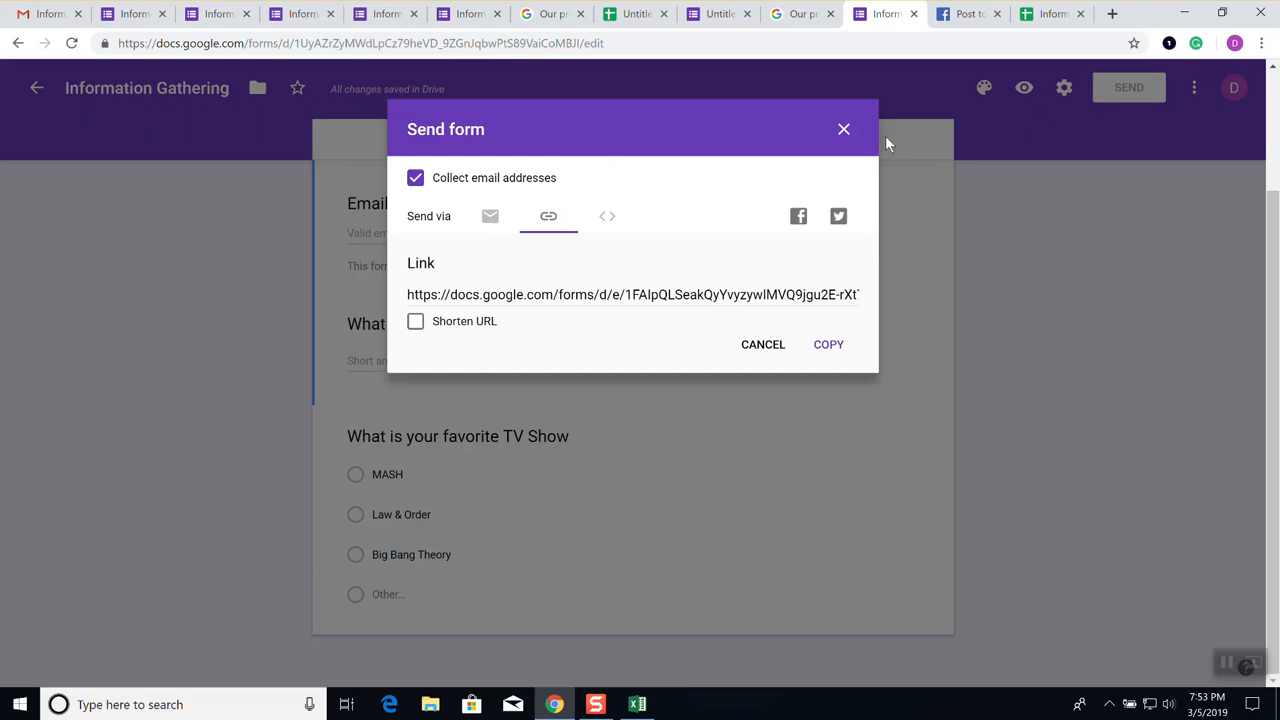
click(843, 130)
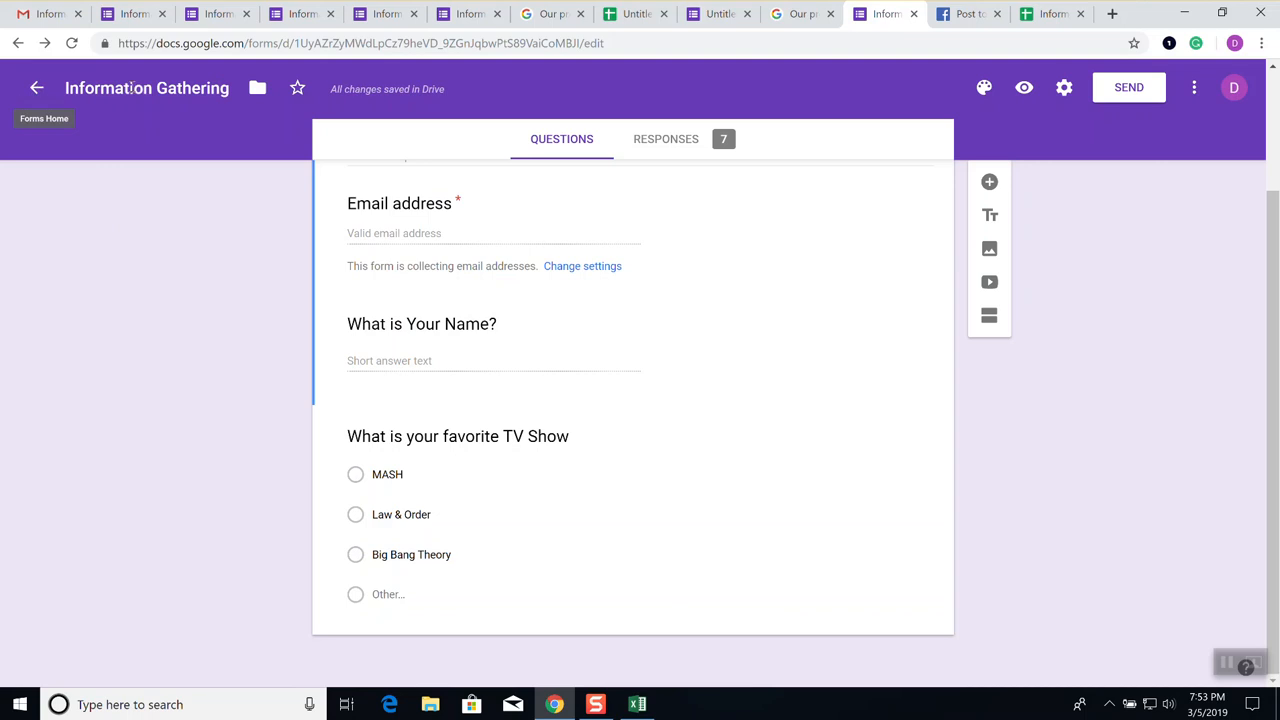
Switch from the Untitled spreadsheet to the Responses spreadsheet, then return to the Sheets home page
click(635, 14)
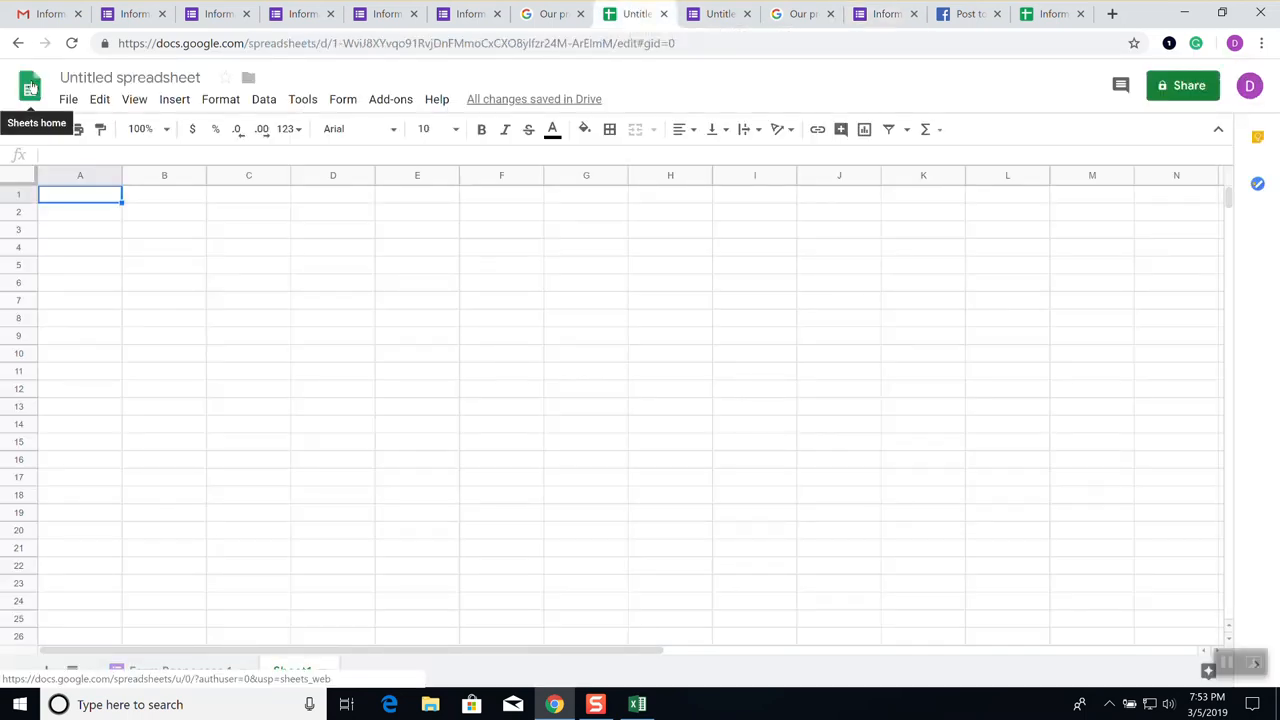
click(1050, 14)
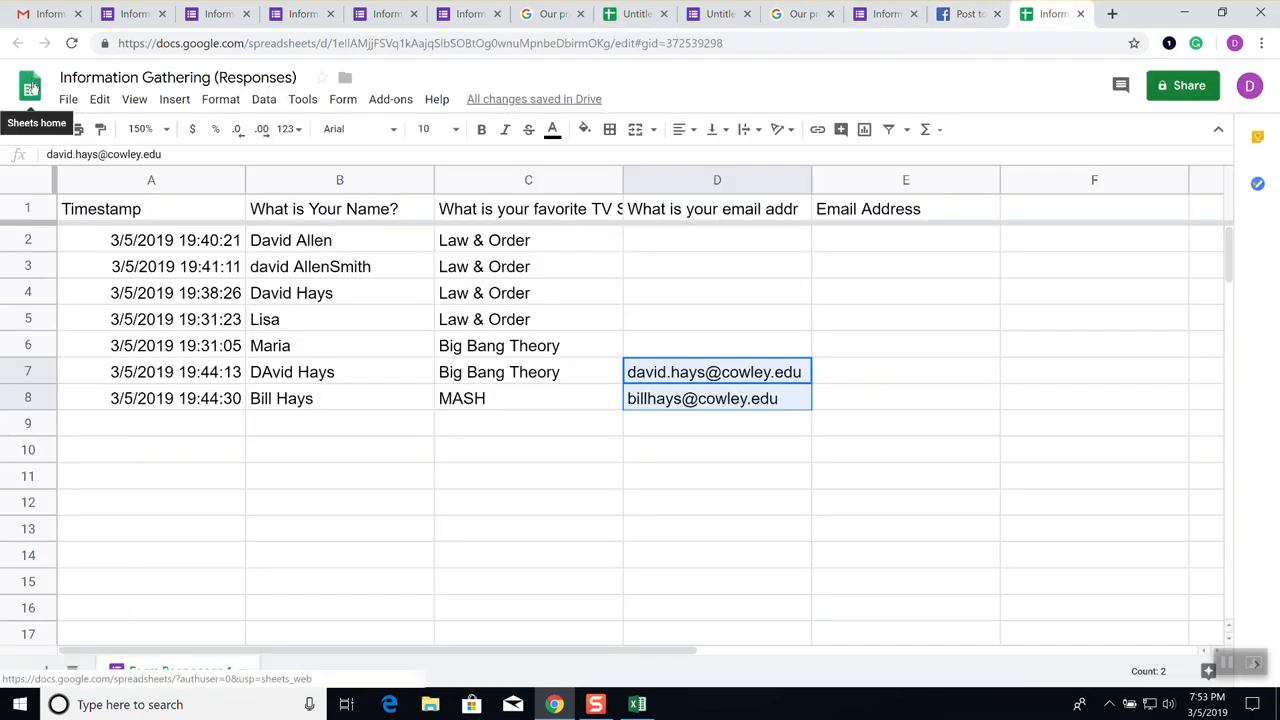
click(30, 88)
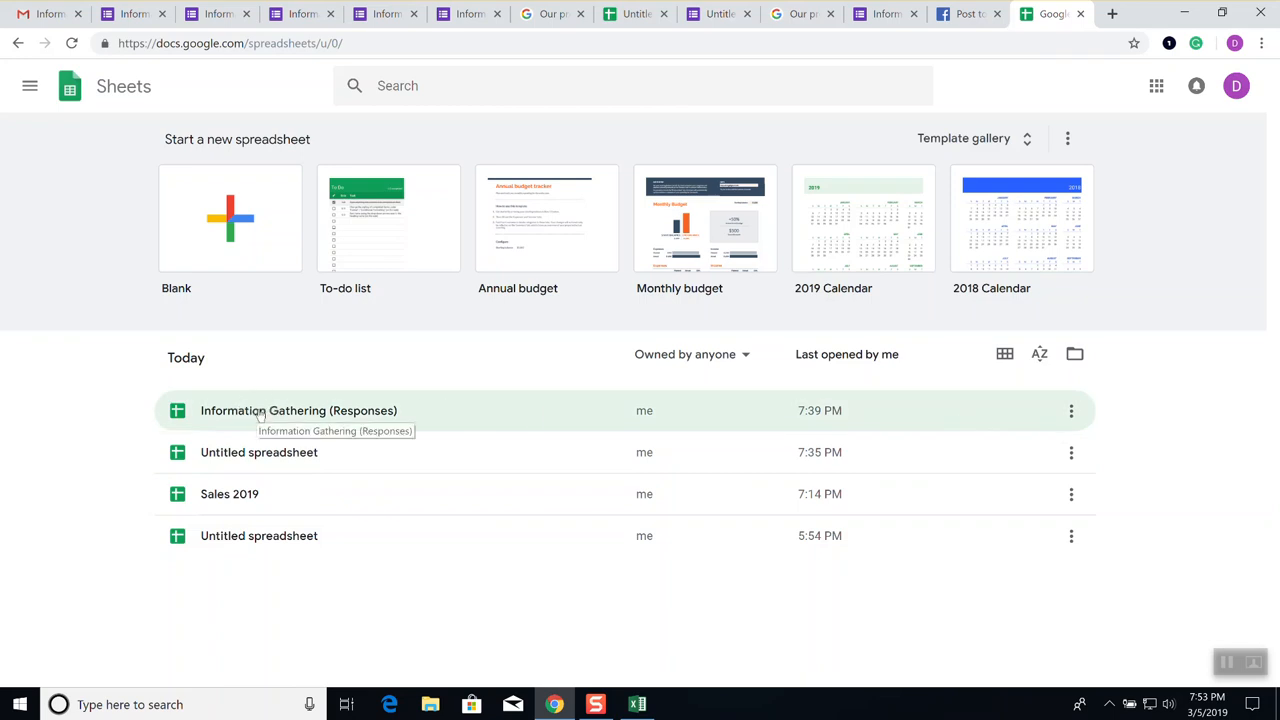
Open Information Gathering (Responses) from the home list, briefly checking the Tools menu
click(1071, 413)
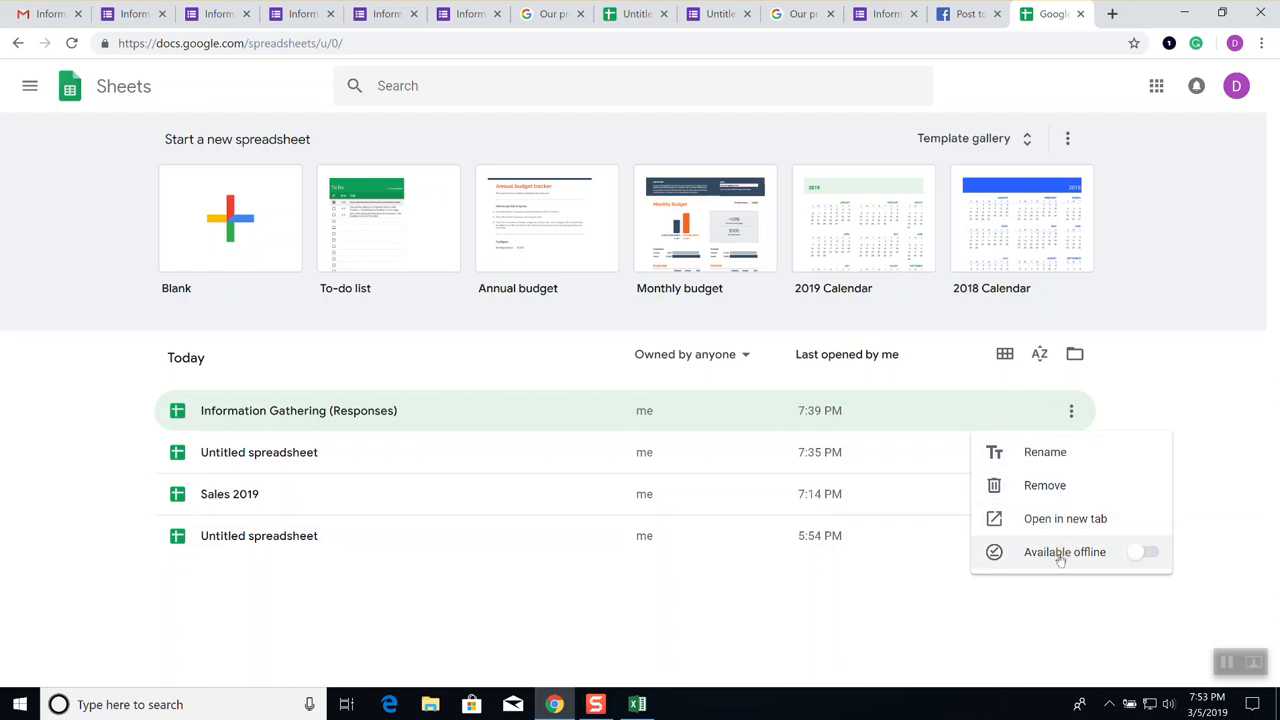
click(318, 422)
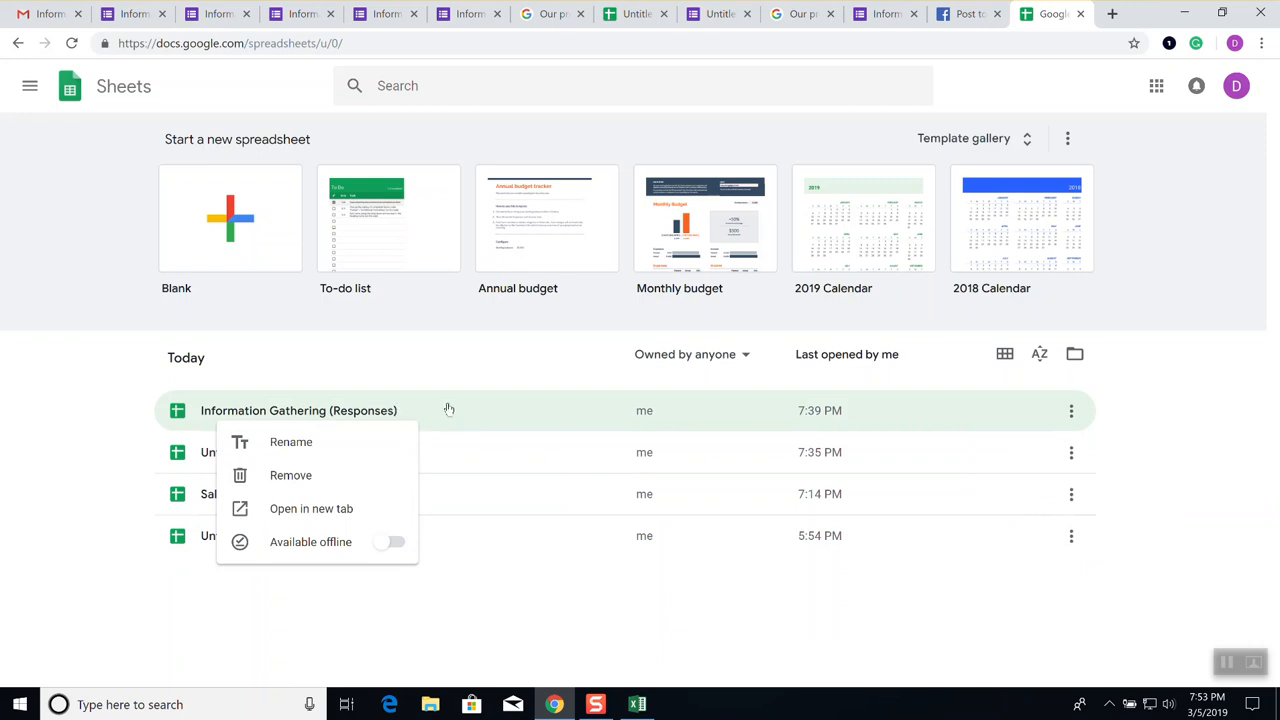
click(473, 414)
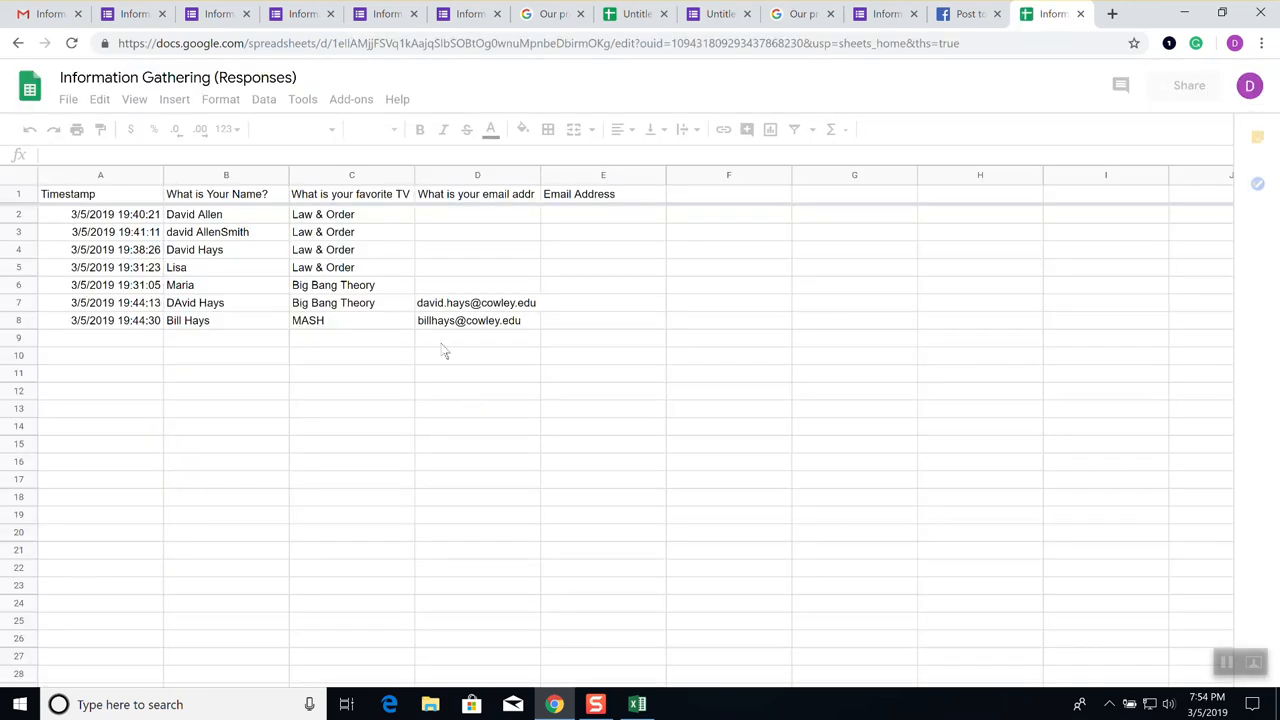
click(304, 100)
click(822, 85)
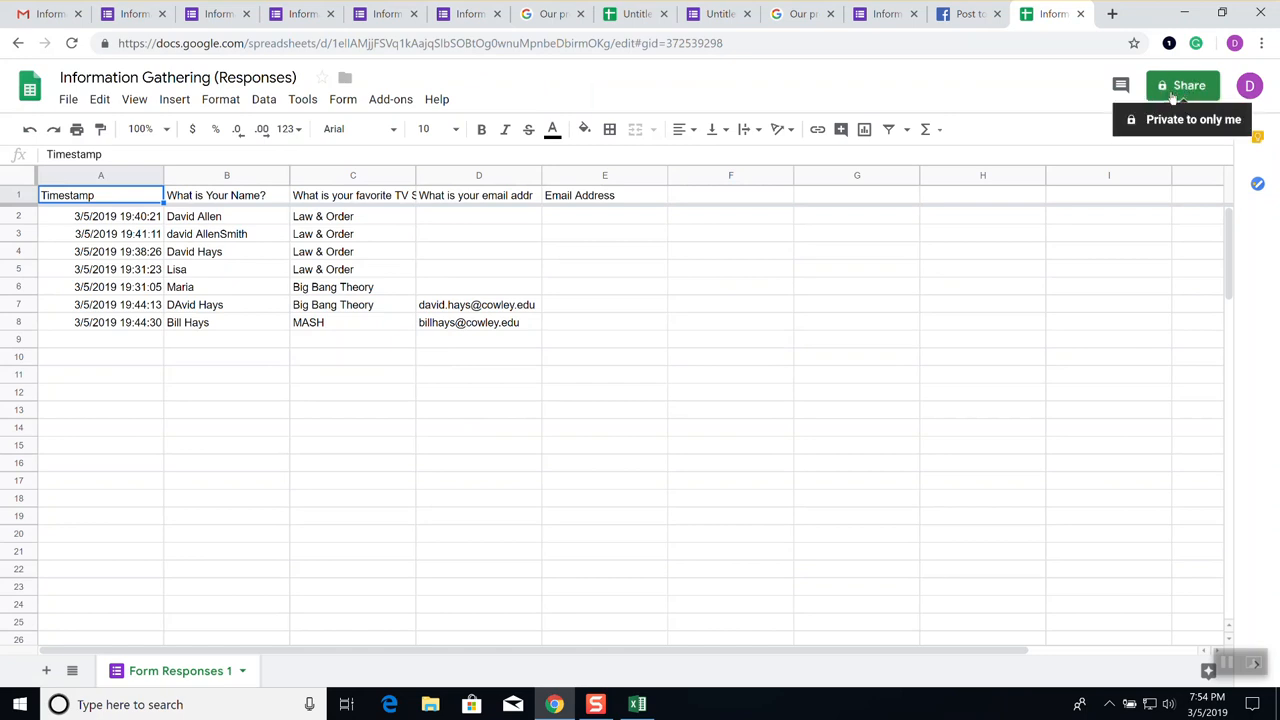
Queue a suggested student address with Can edit access and open the advanced Sharing settings
click(1173, 88)
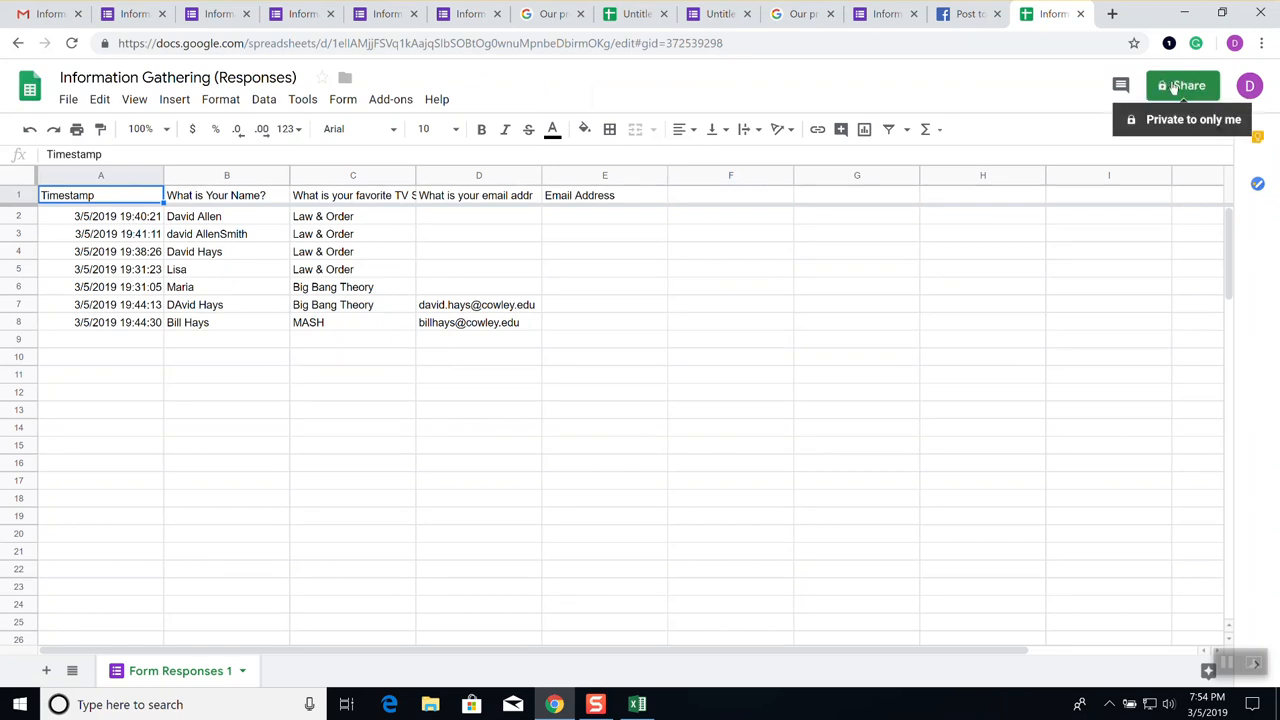
click(1189, 87)
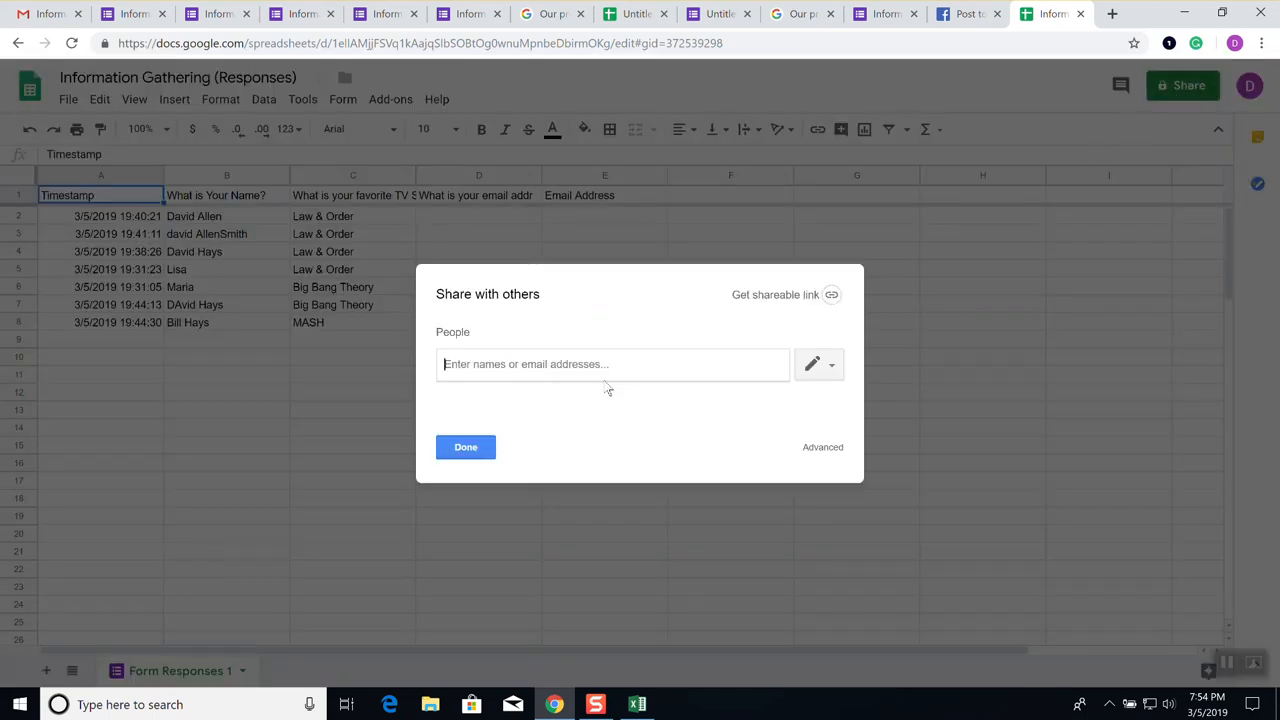
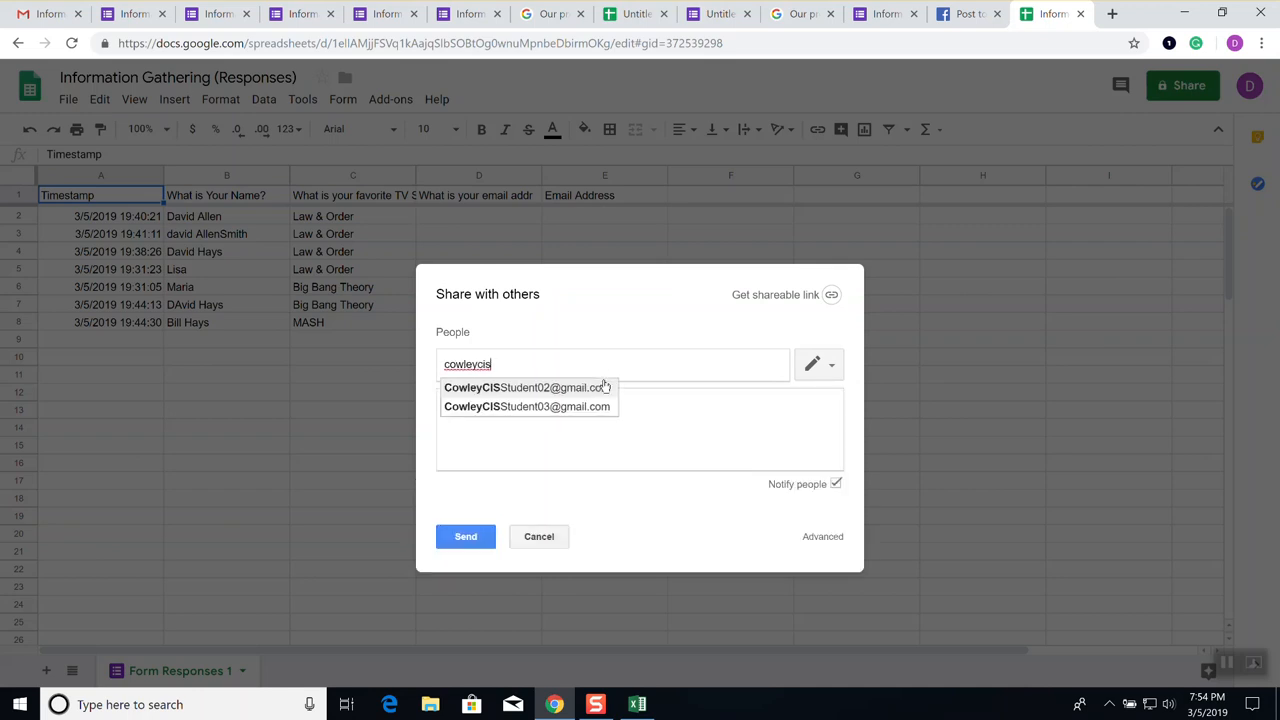
click(605, 387)
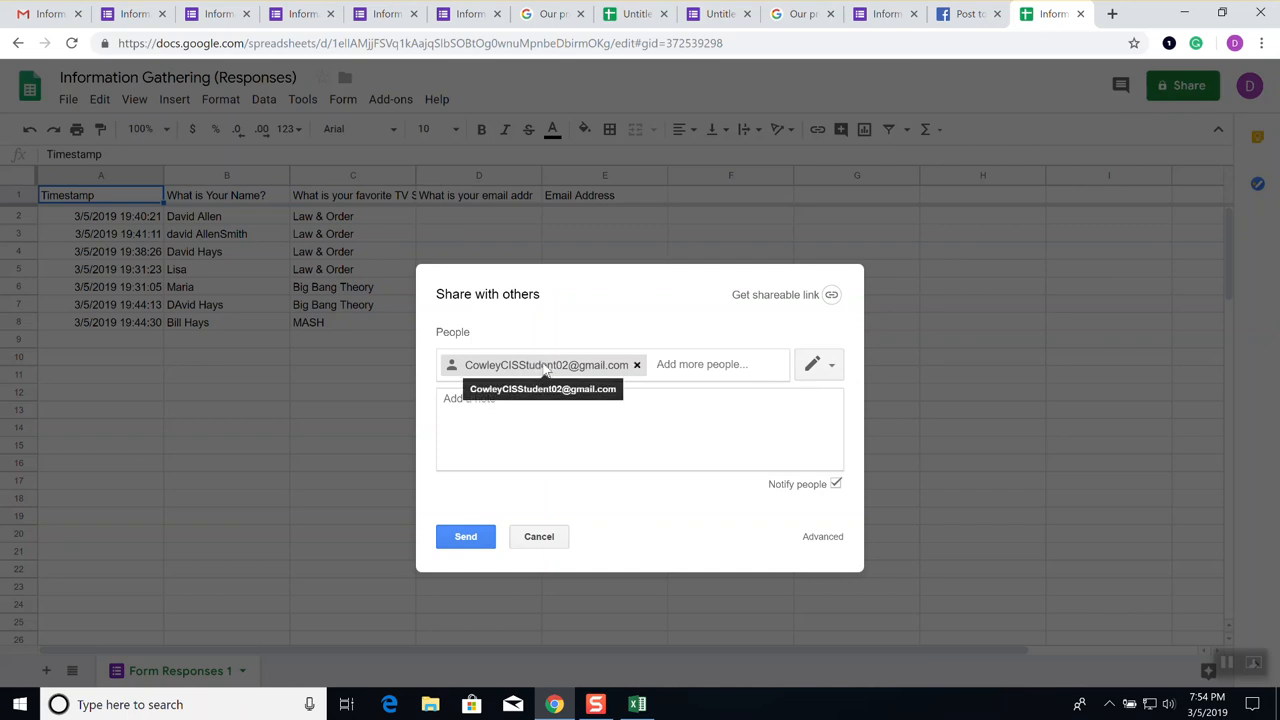
click(832, 368)
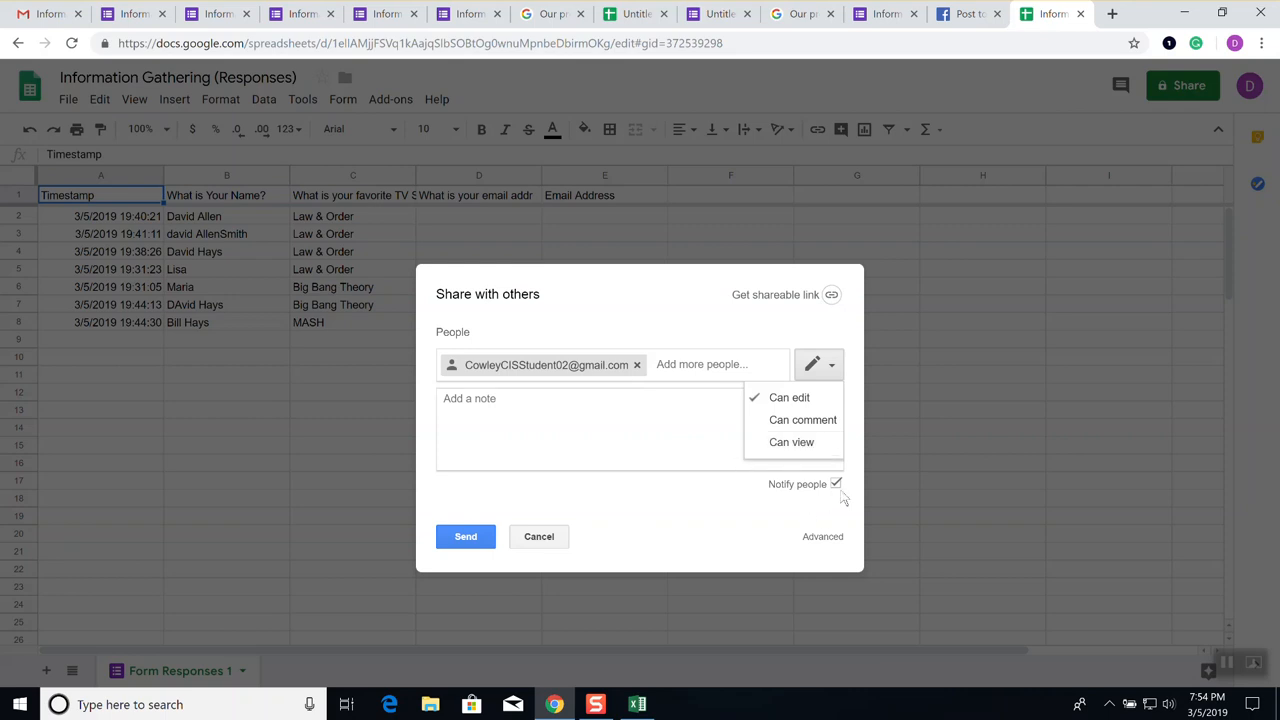
click(824, 540)
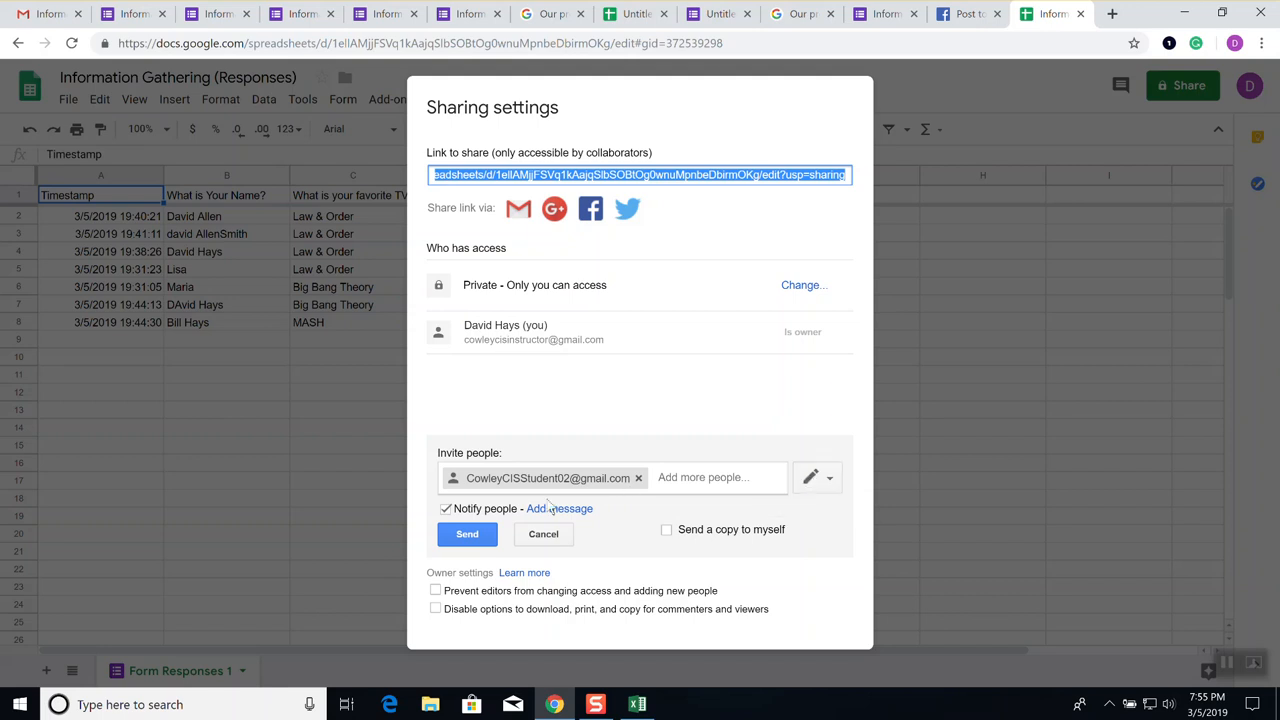
Replace the queued invitee with a suggested student address in Invite people
click(482, 538)
click(637, 478)
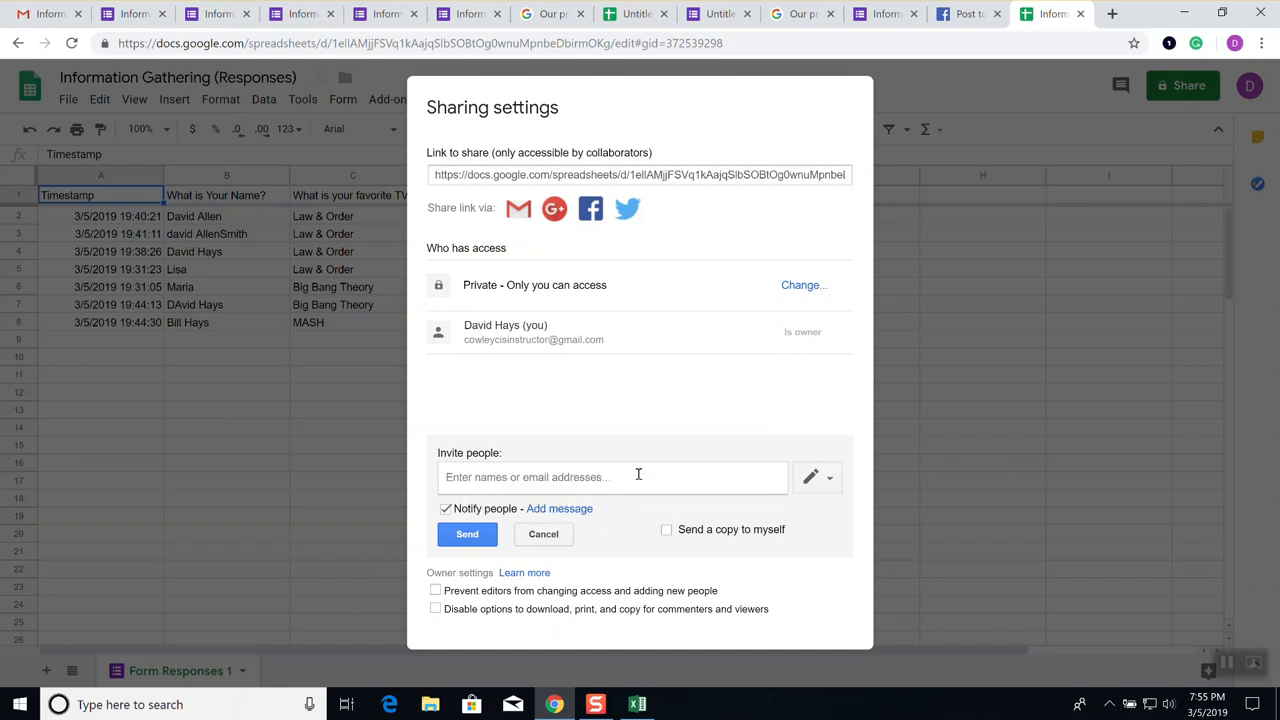
text(cowley)
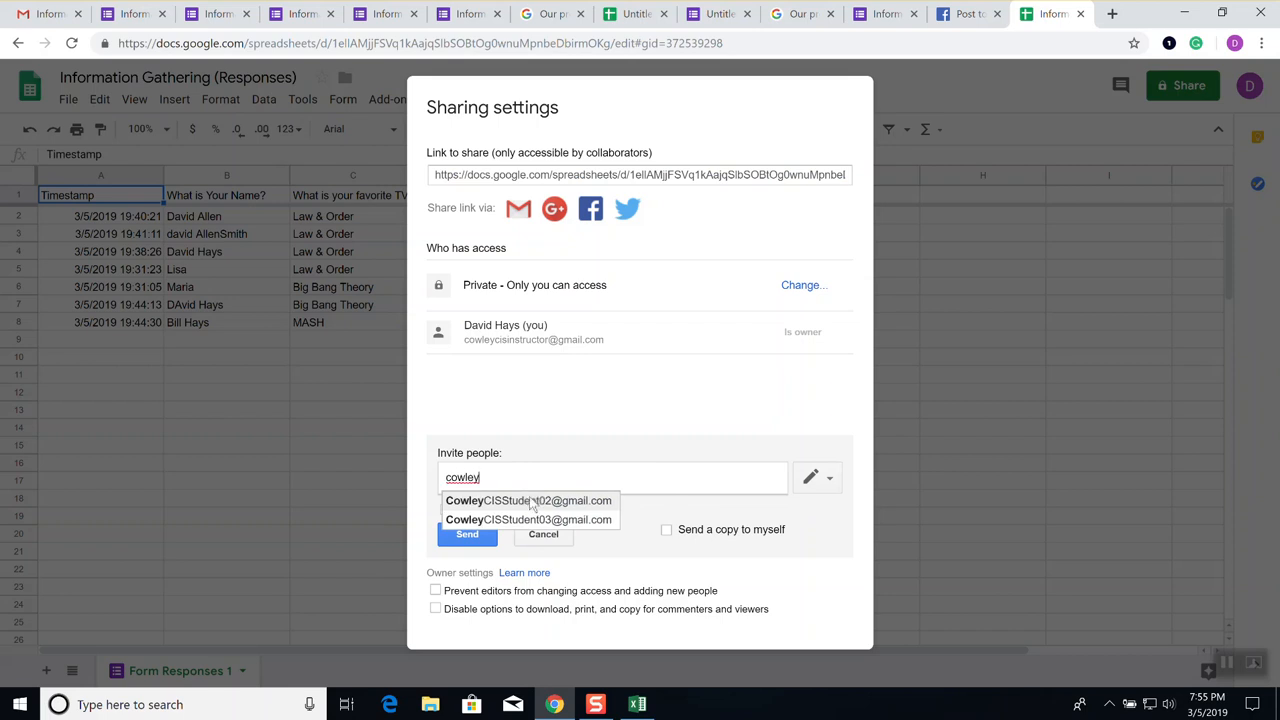
click(531, 500)
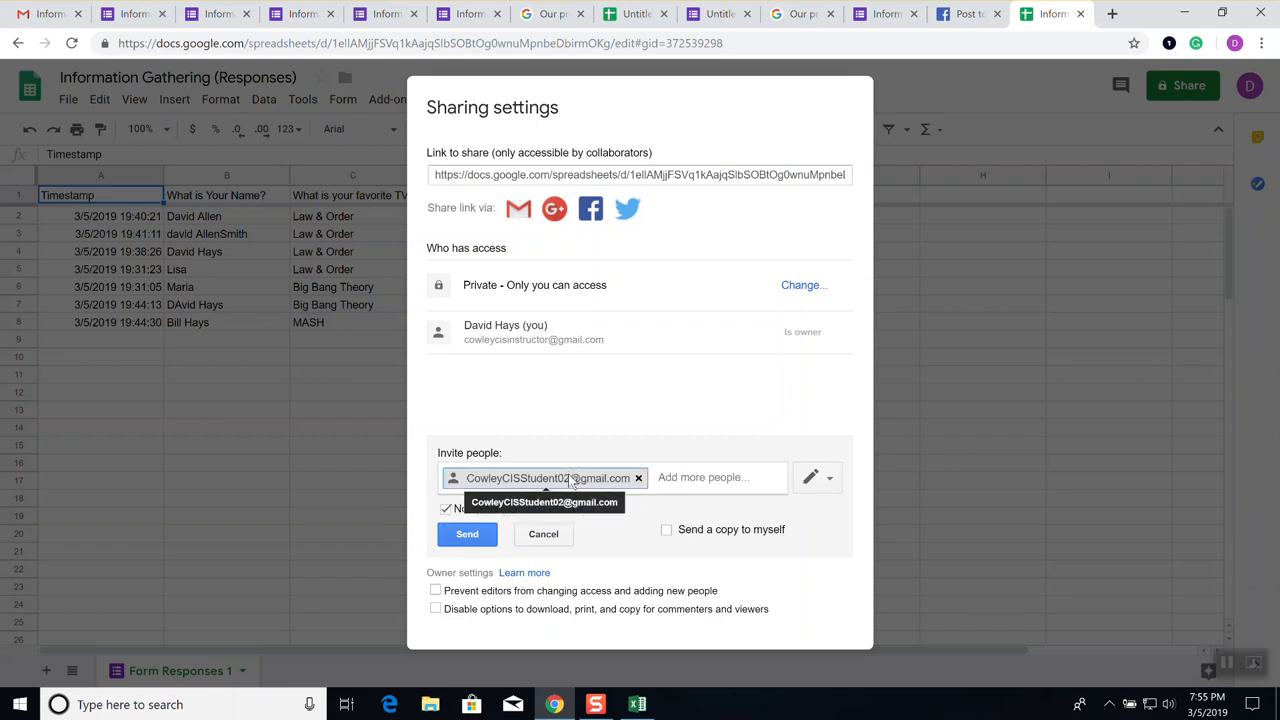
click(638, 479)
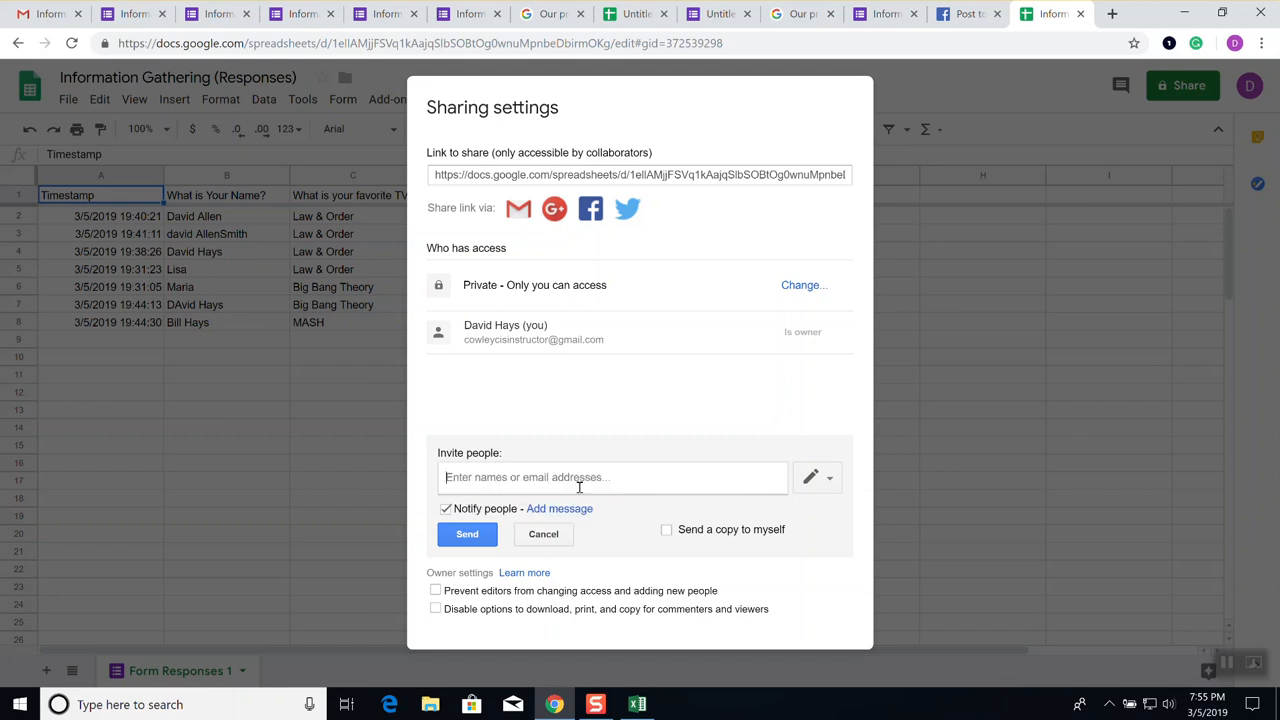
text(co)
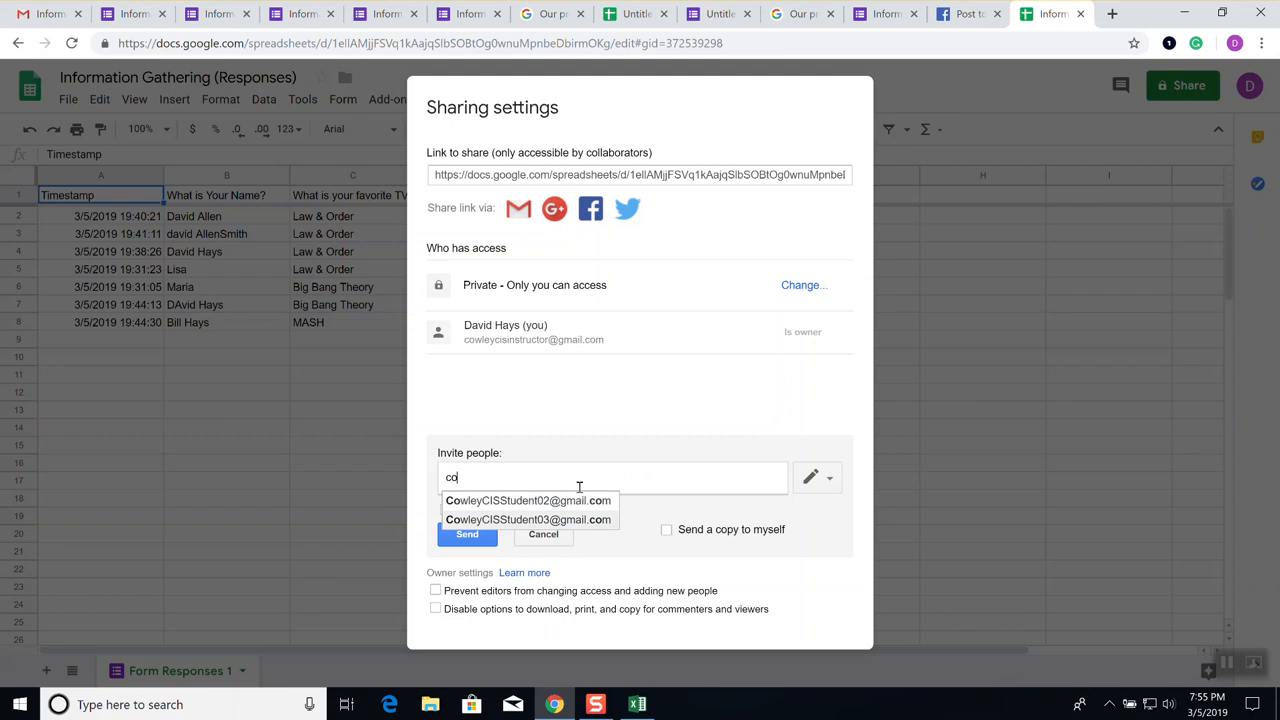
key(Return)
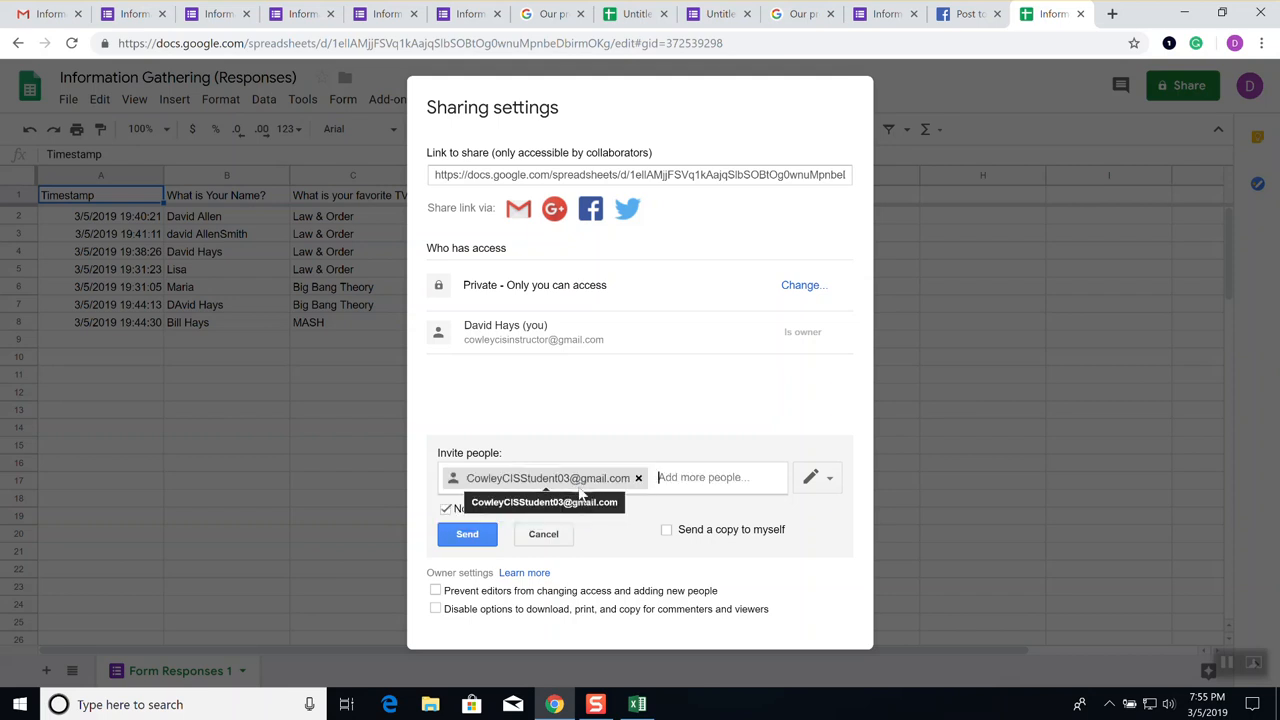
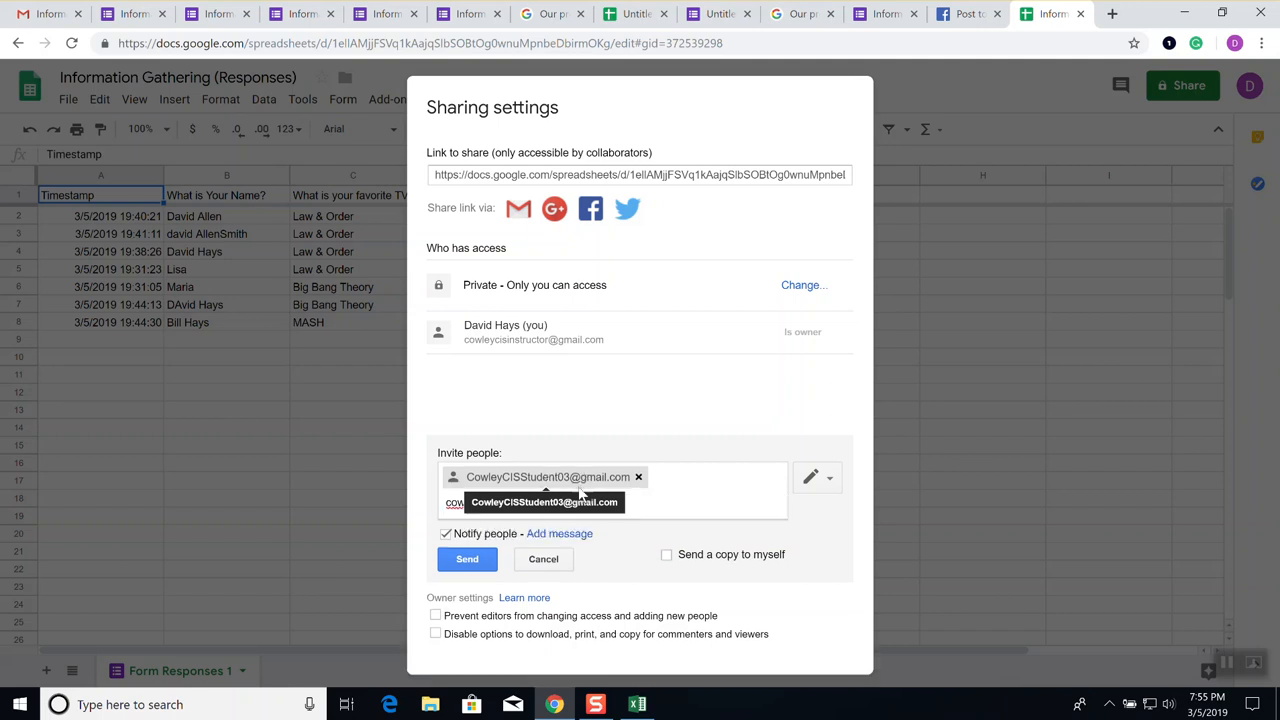
Add the fifth student address as an invitee
key(shift+Left)
key(shift+Left)
key(shift+Left)
key(shift+Left)
key(shift+Left)
key(shift+Left)
key(shift+Left)
key(shift+Left)
key(shift+Left)
key(shift+Left)
key(shift+Left)
key(shift+Left)
key(shift+Left)
key(shift+Left)
key(shift+Left)
key(shift+Left)
key(shift+Left)
key(shift+Left)
key(shift+Left)
key(shift+Left)
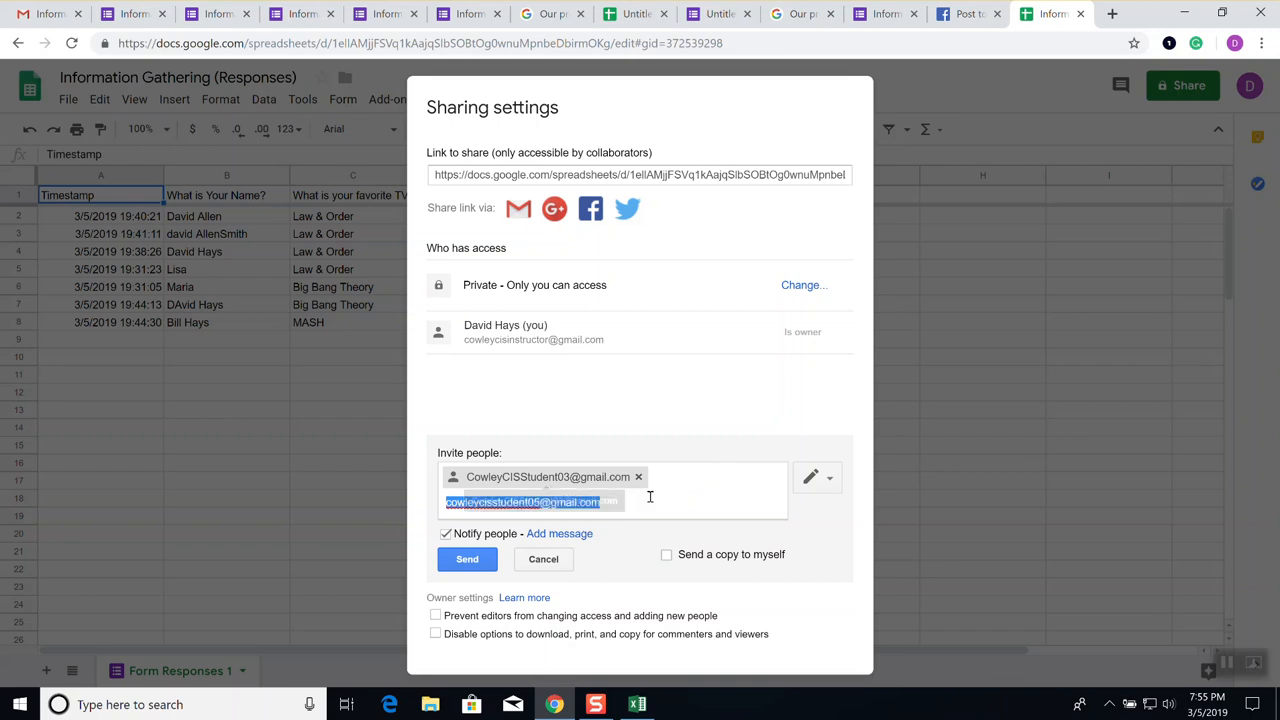
key(Return)
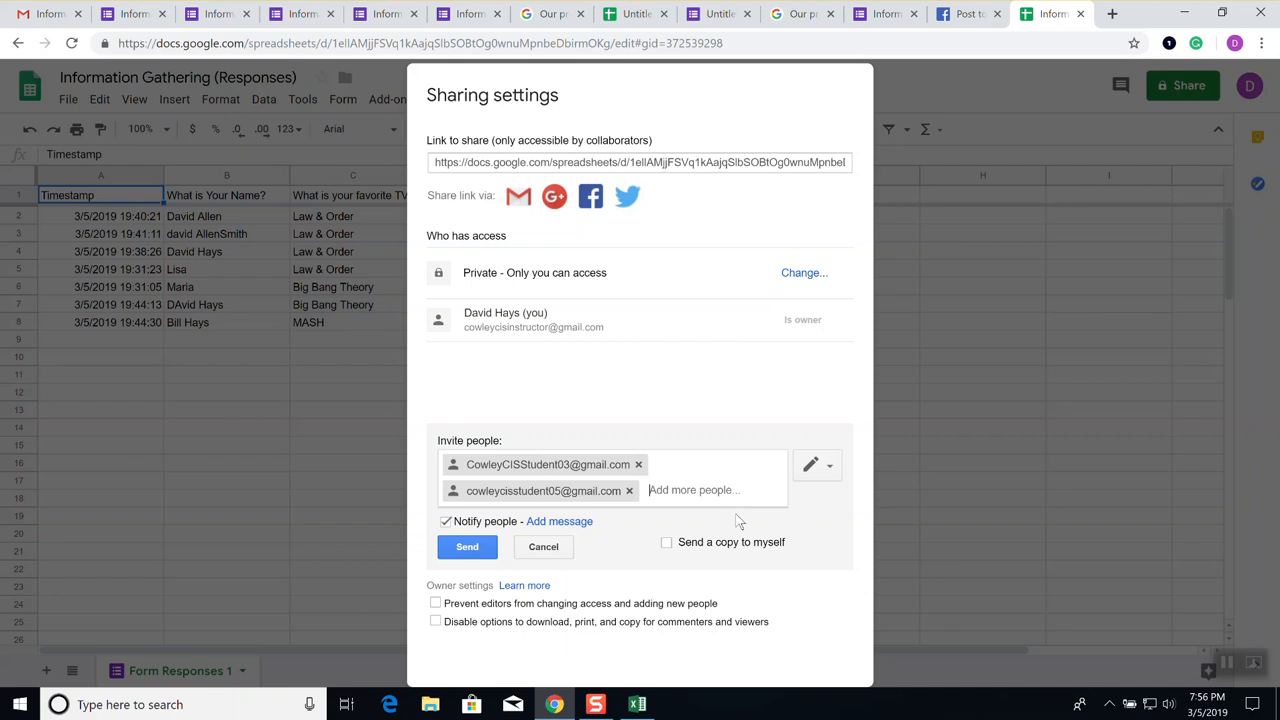
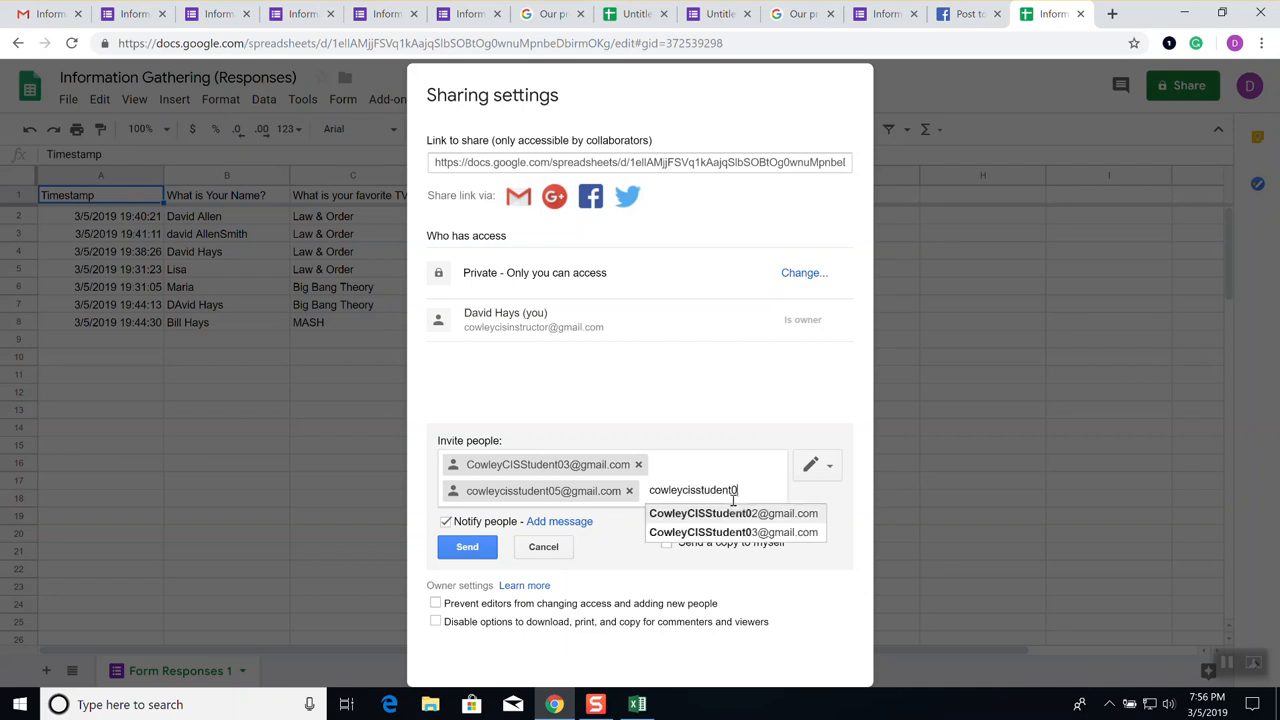
Add the sixth and seventh student addresses and send the editor invitations
key(Return)
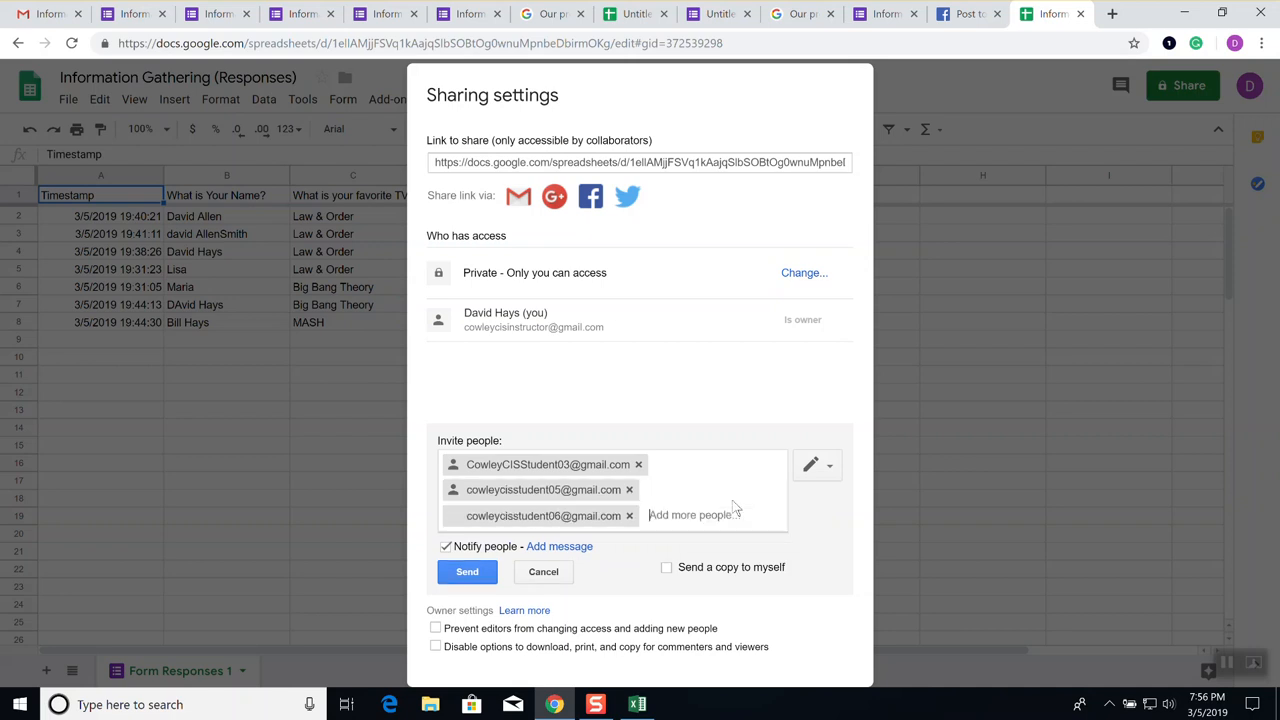
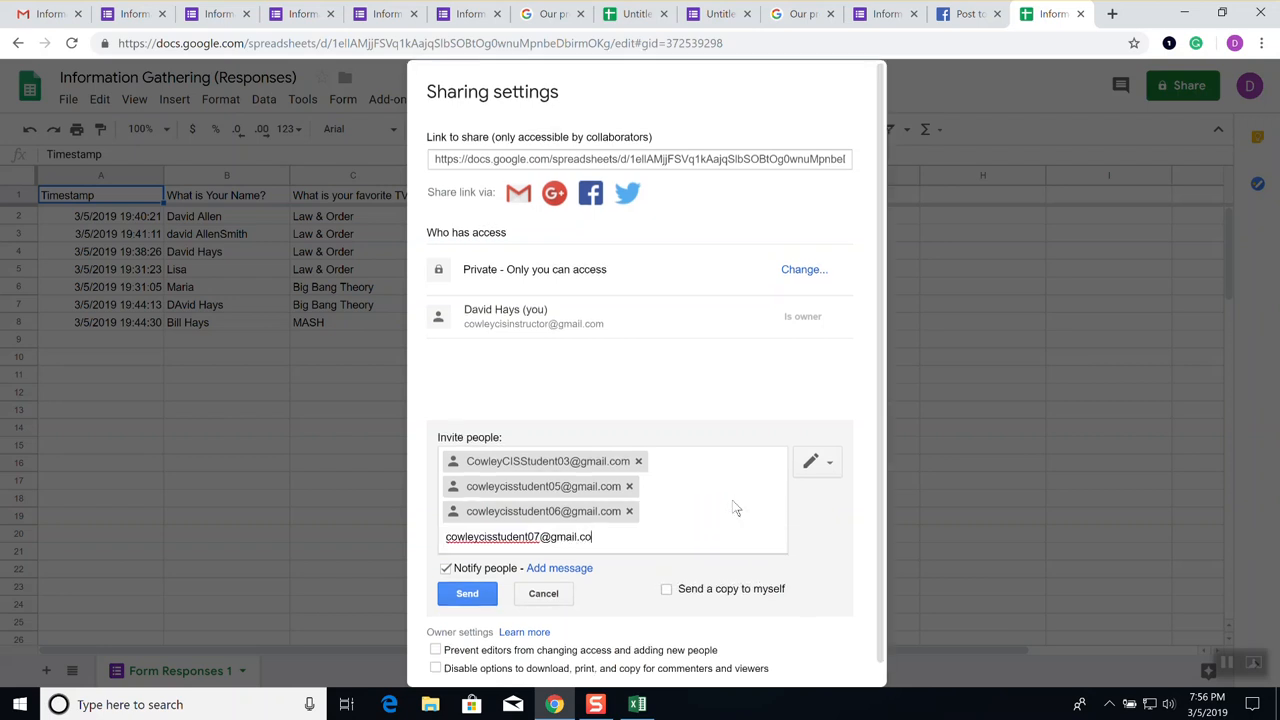
key(Return)
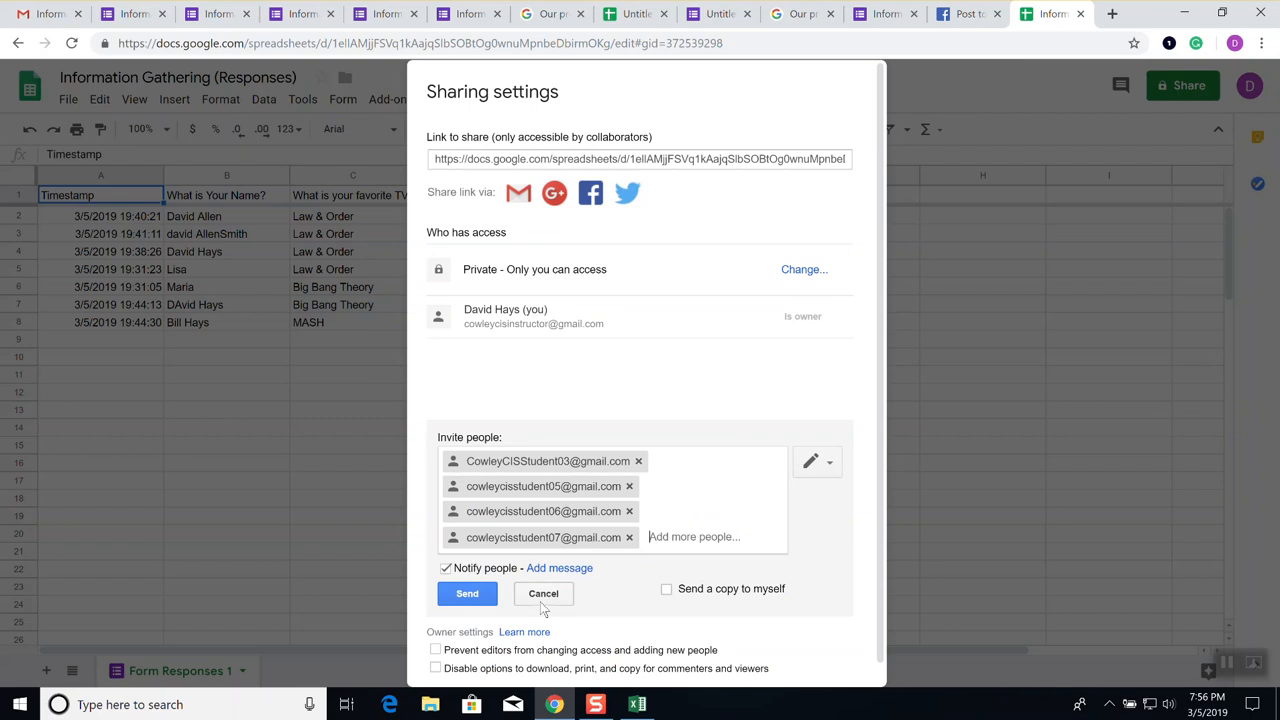
click(467, 594)
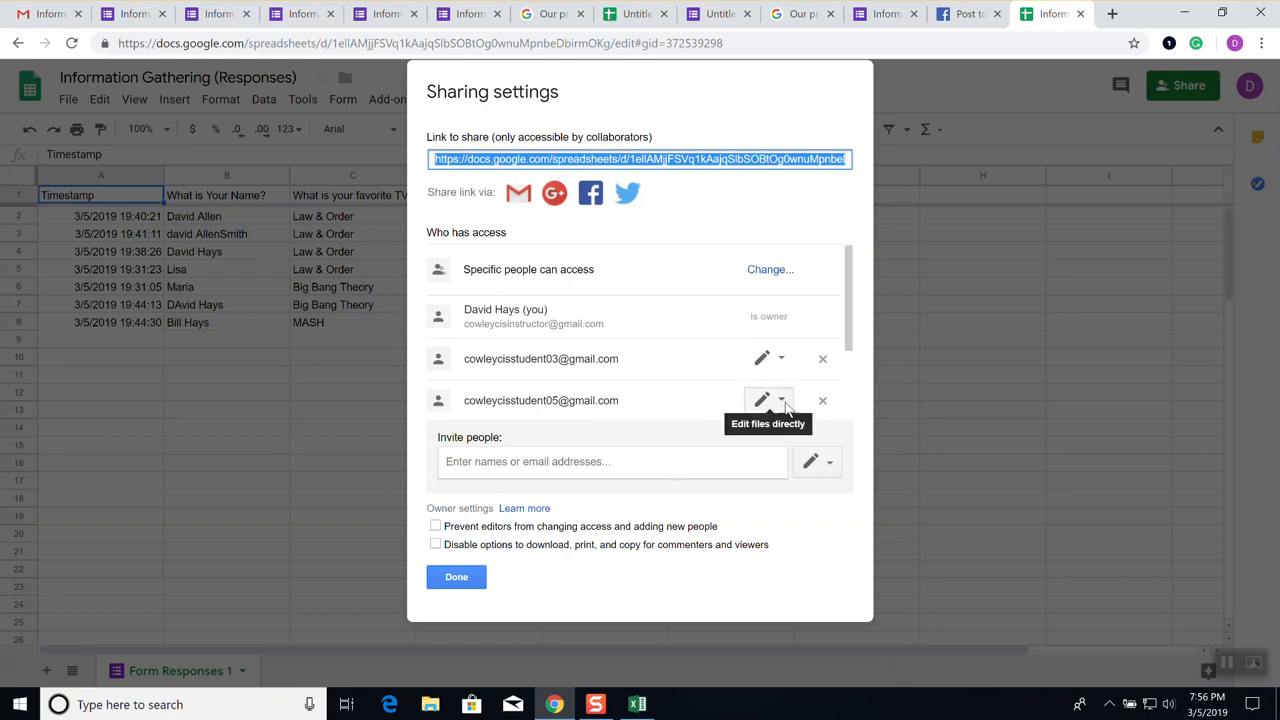
Check that four student addresses have edit access, then close the sharing settings
scroll(797, 383, down, 2)
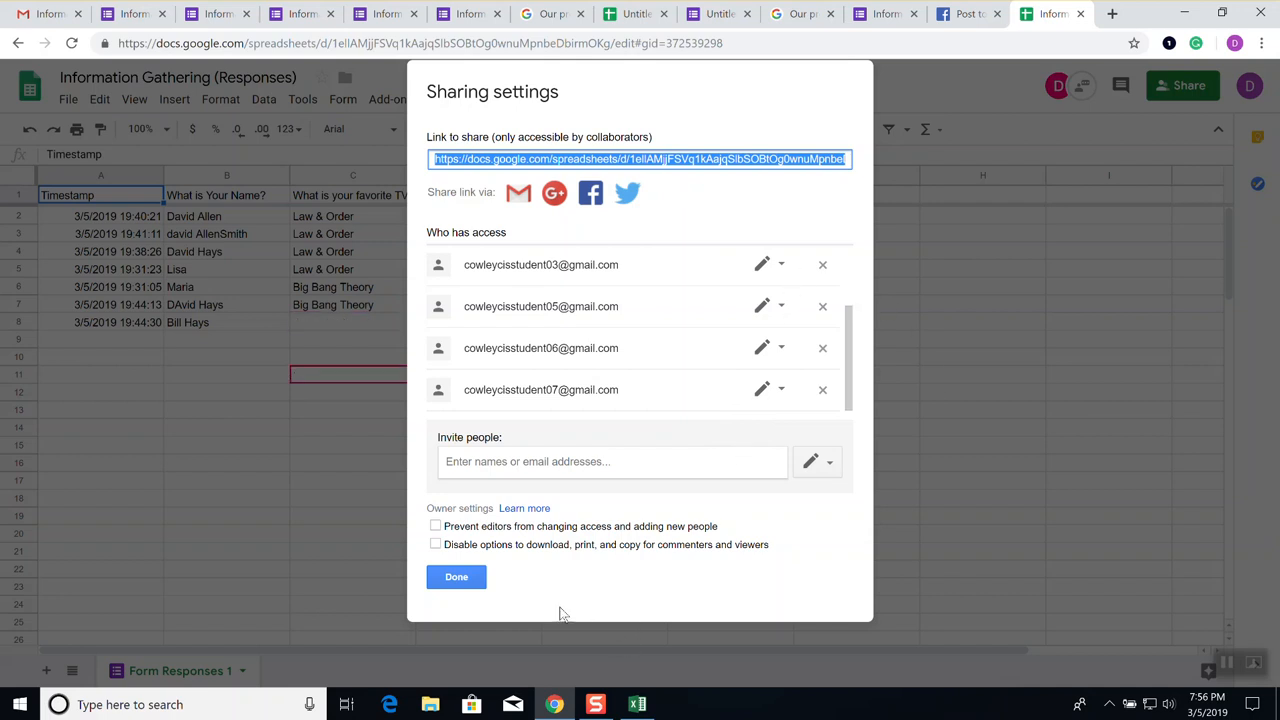
click(458, 577)
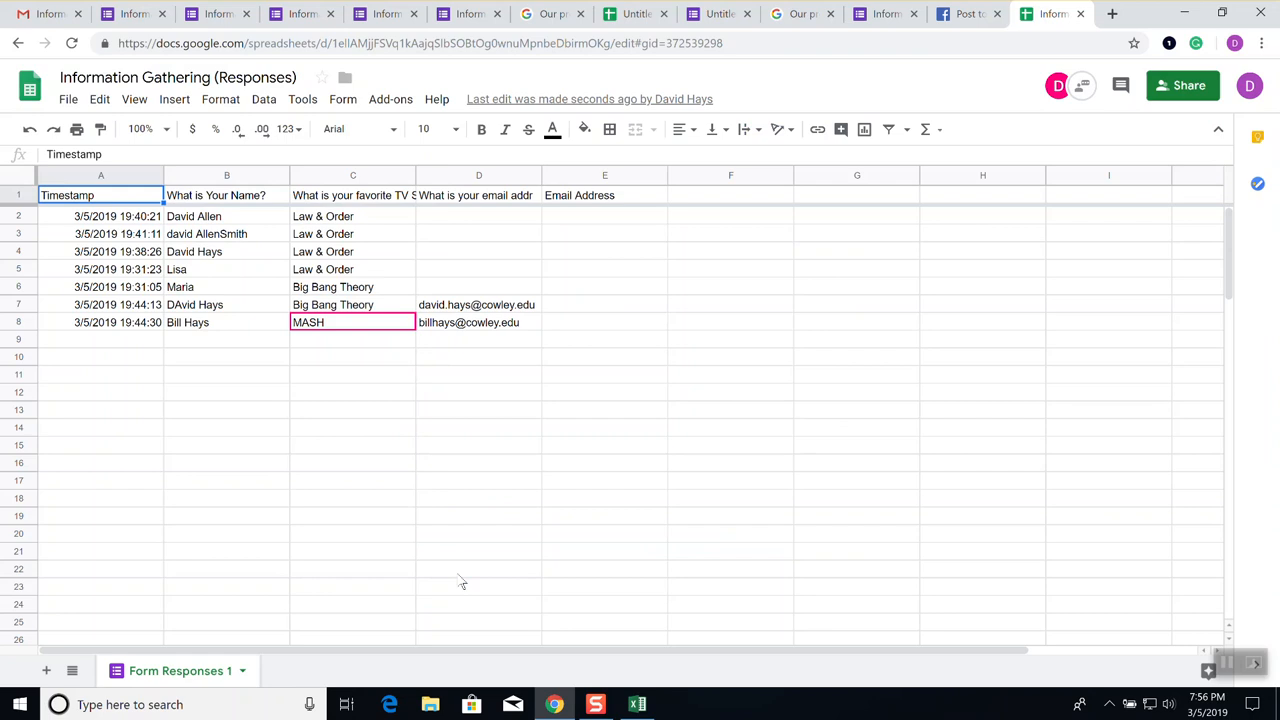
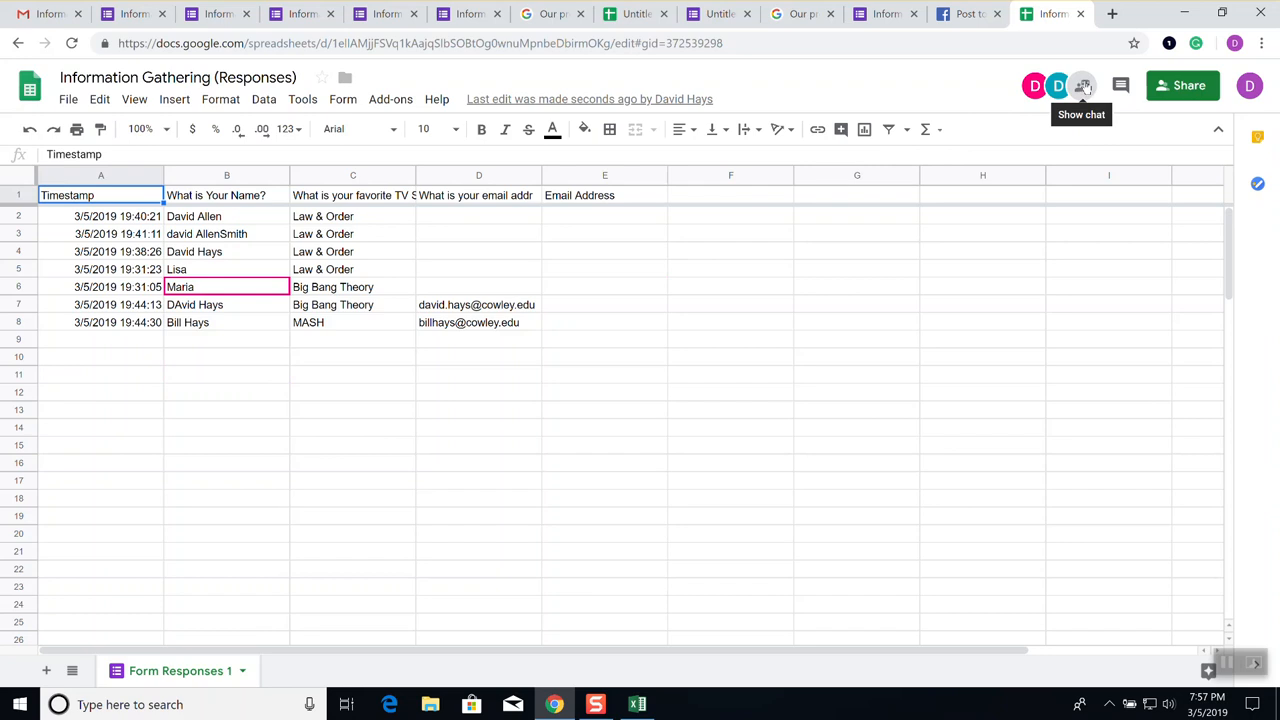
Look at the collaborator chat and the Information Gathering form's extra options without changing anything
click(1083, 87)
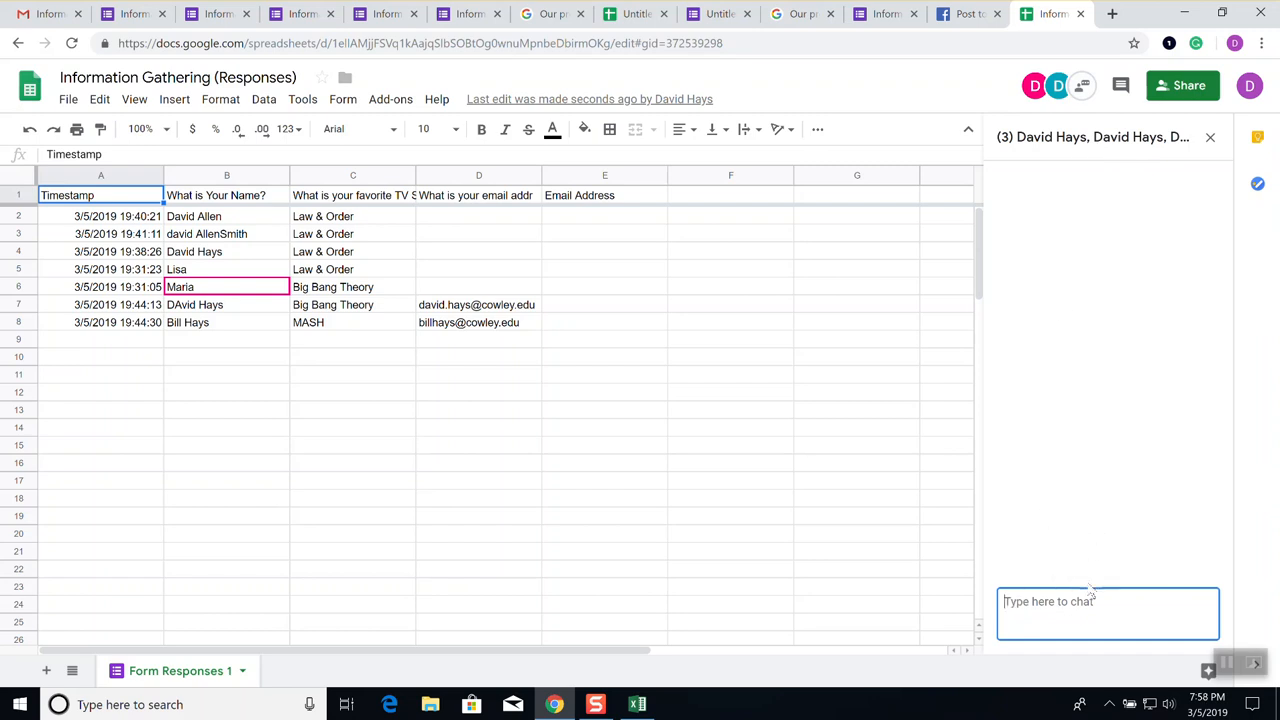
click(1083, 86)
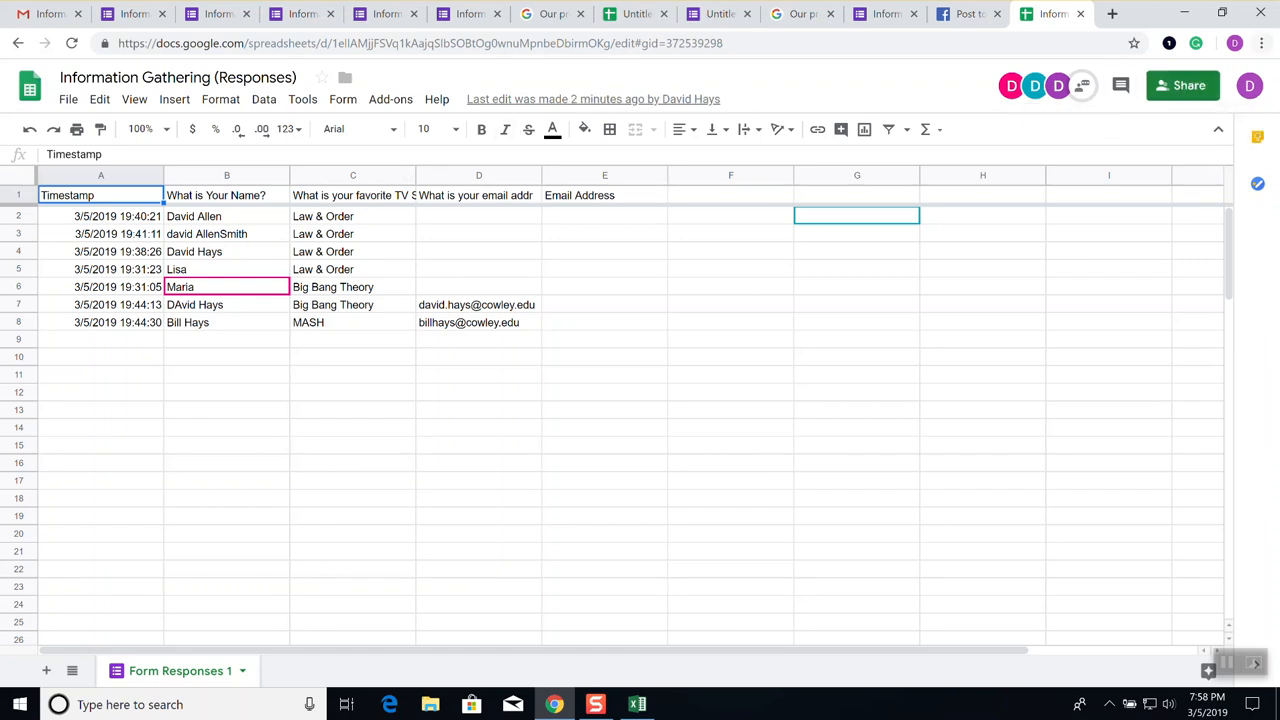
click(890, 14)
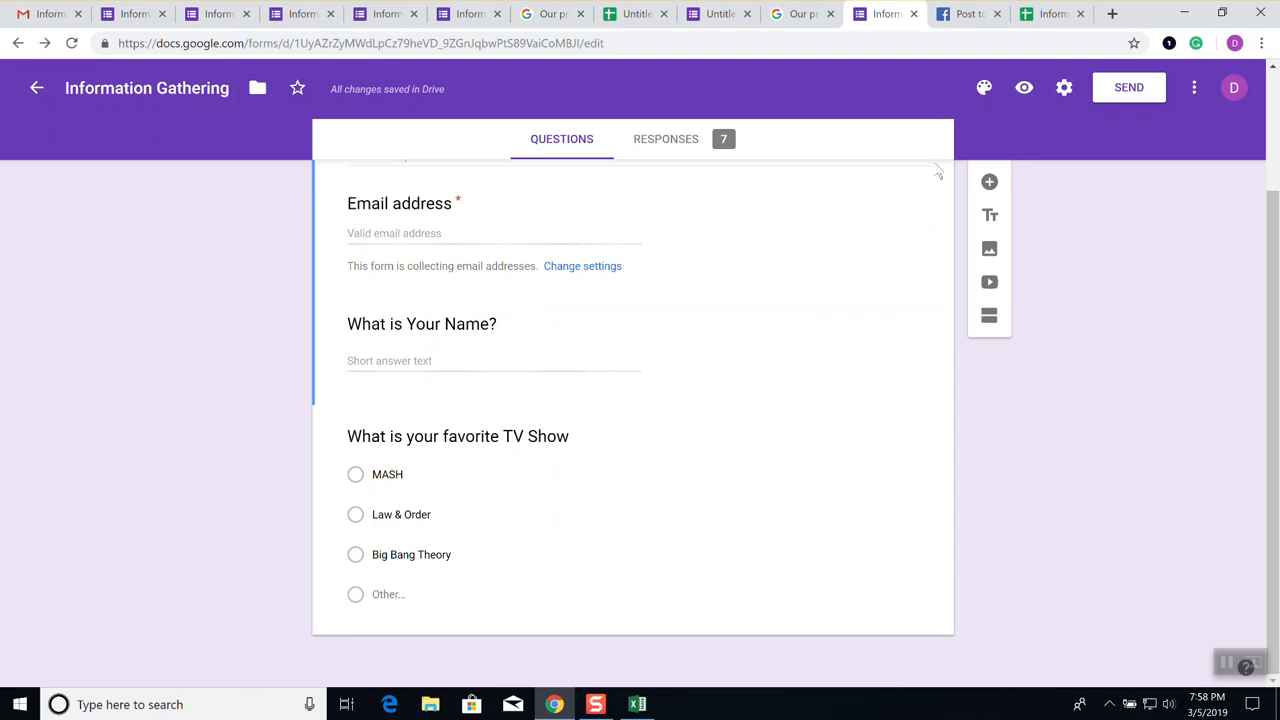
click(1194, 89)
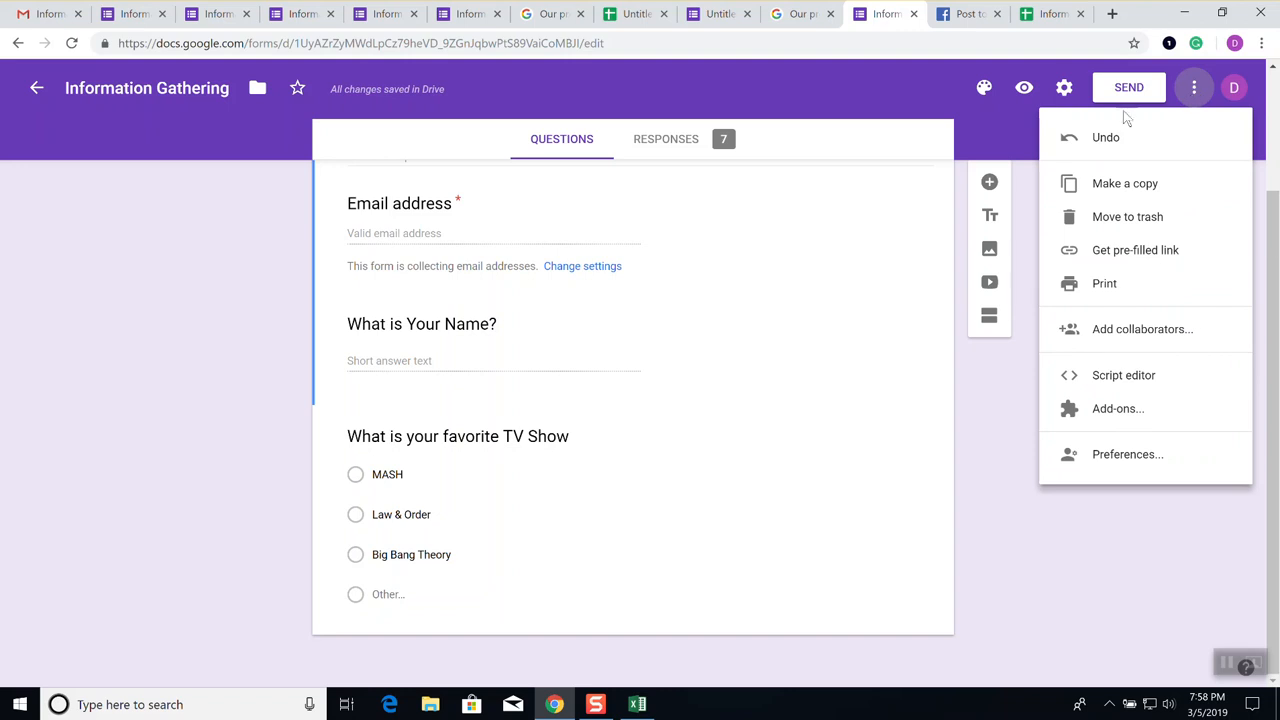
click(848, 109)
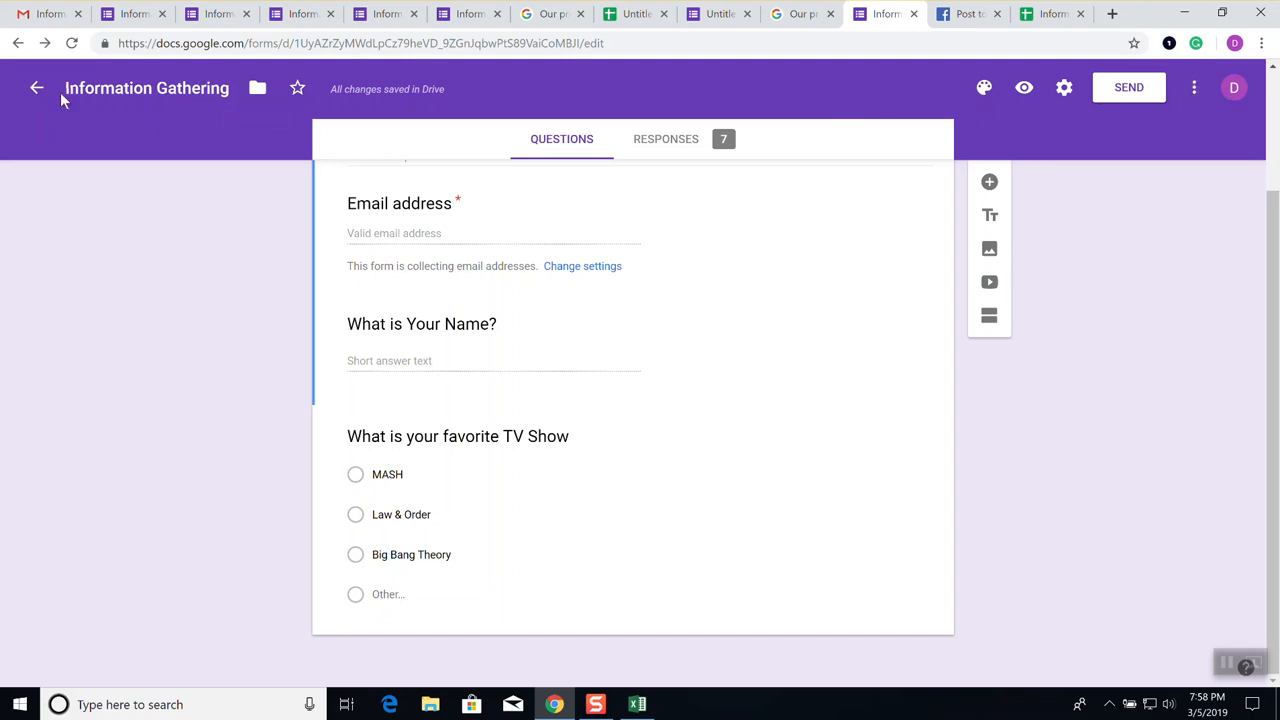
Return to the Google Forms home page and reopen the Information Gathering form for editing
click(38, 89)
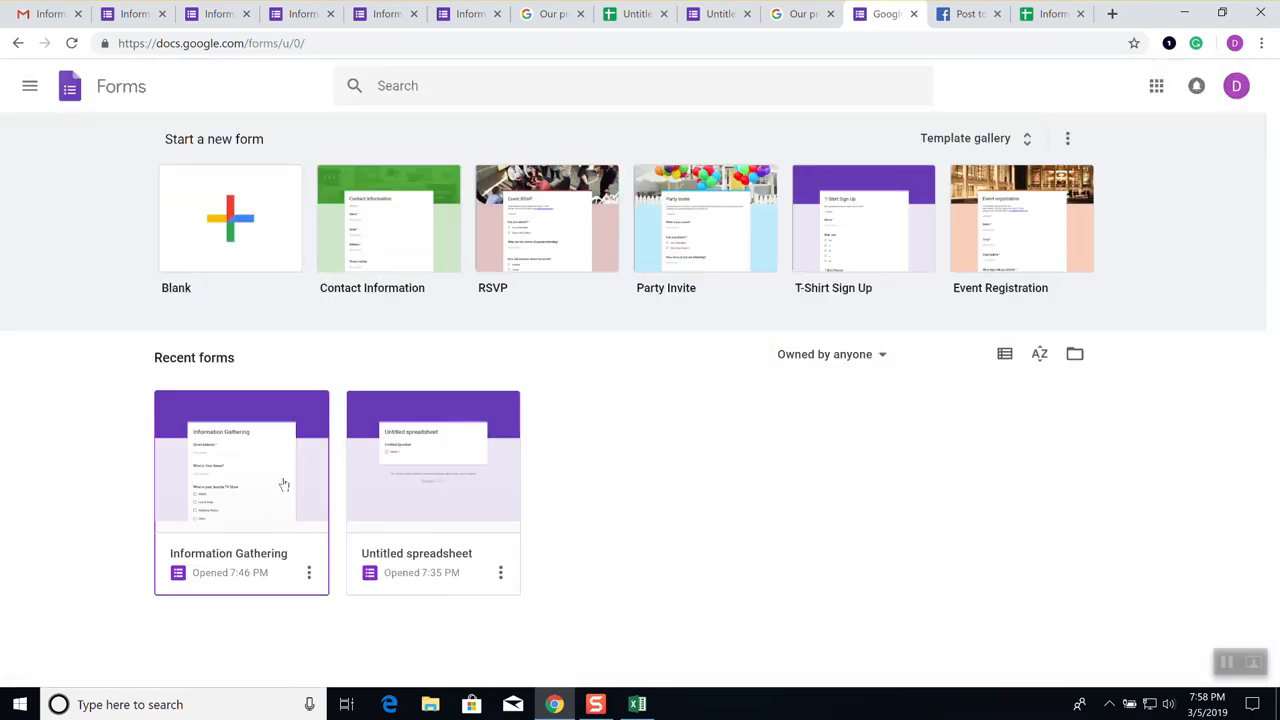
click(309, 575)
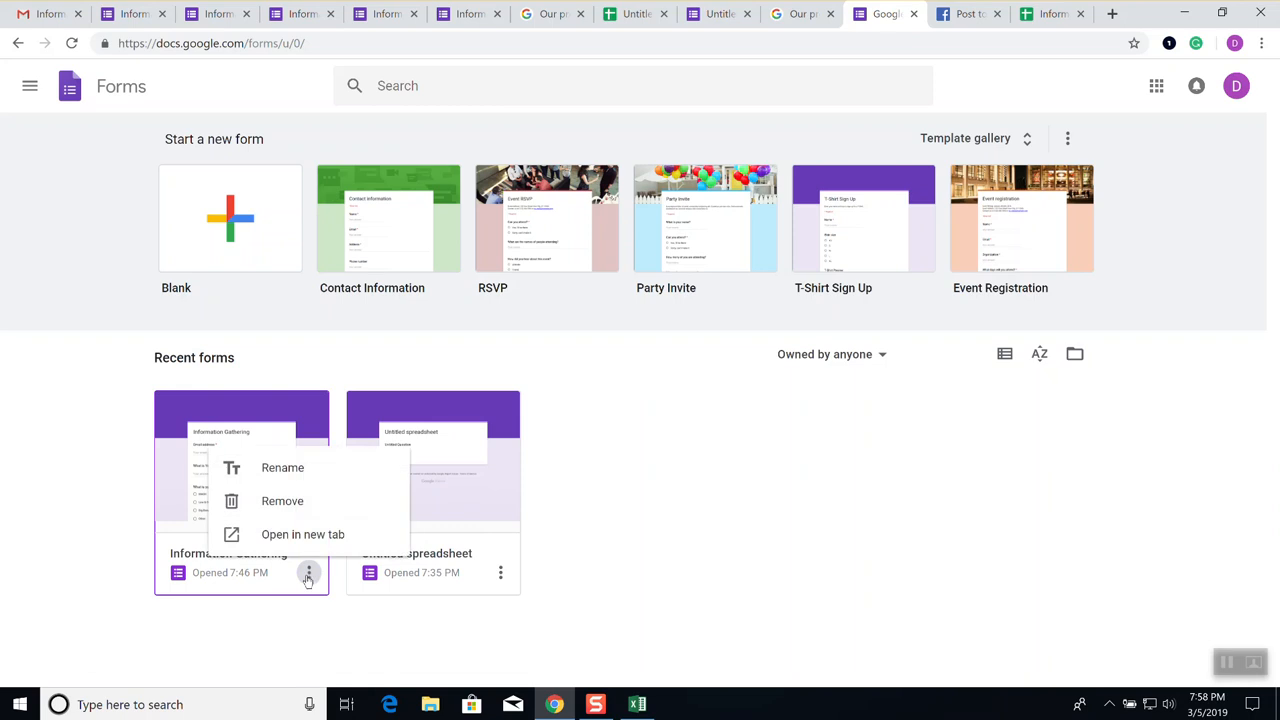
click(866, 419)
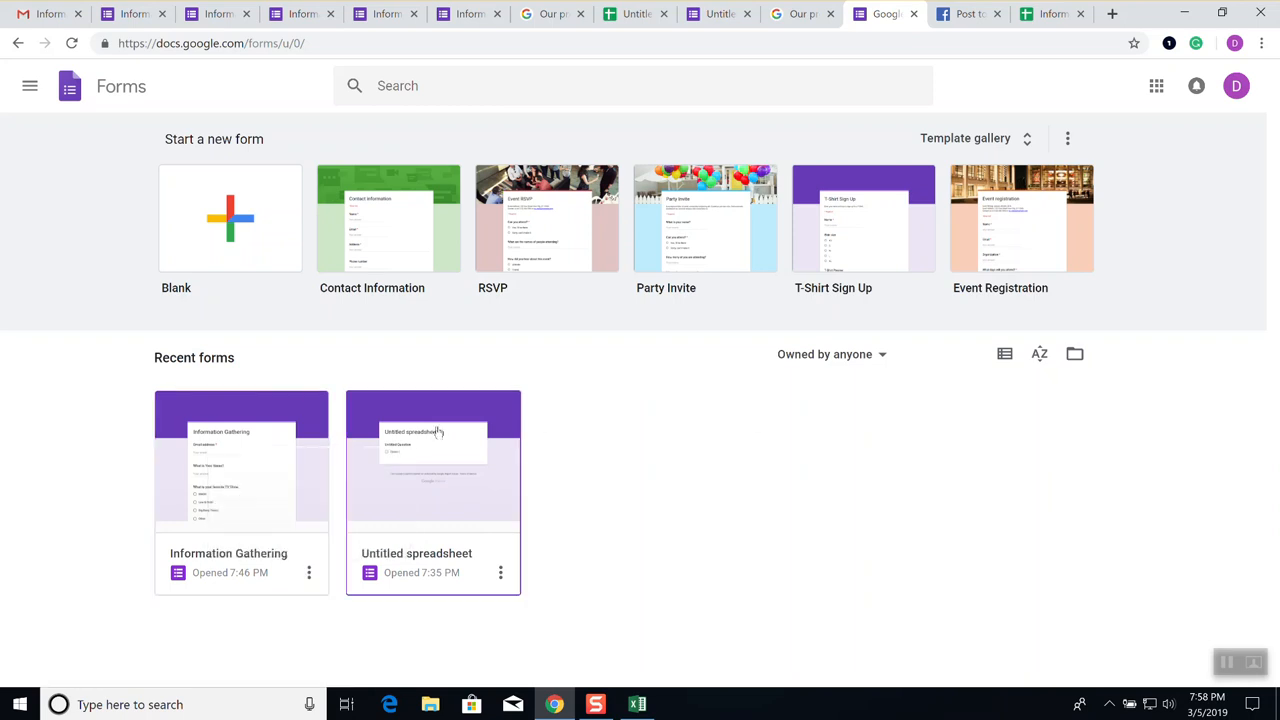
click(312, 440)
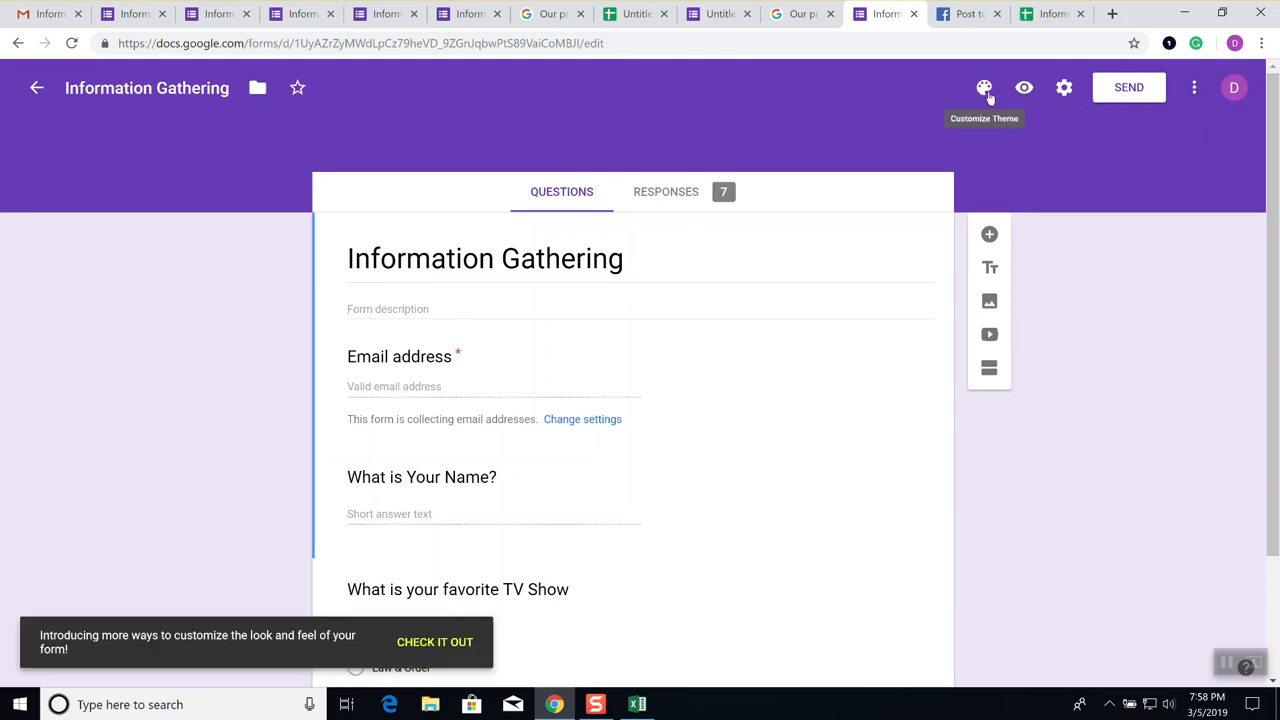
Check the form responses spreadsheet and the form's send options without sending it
click(1052, 20)
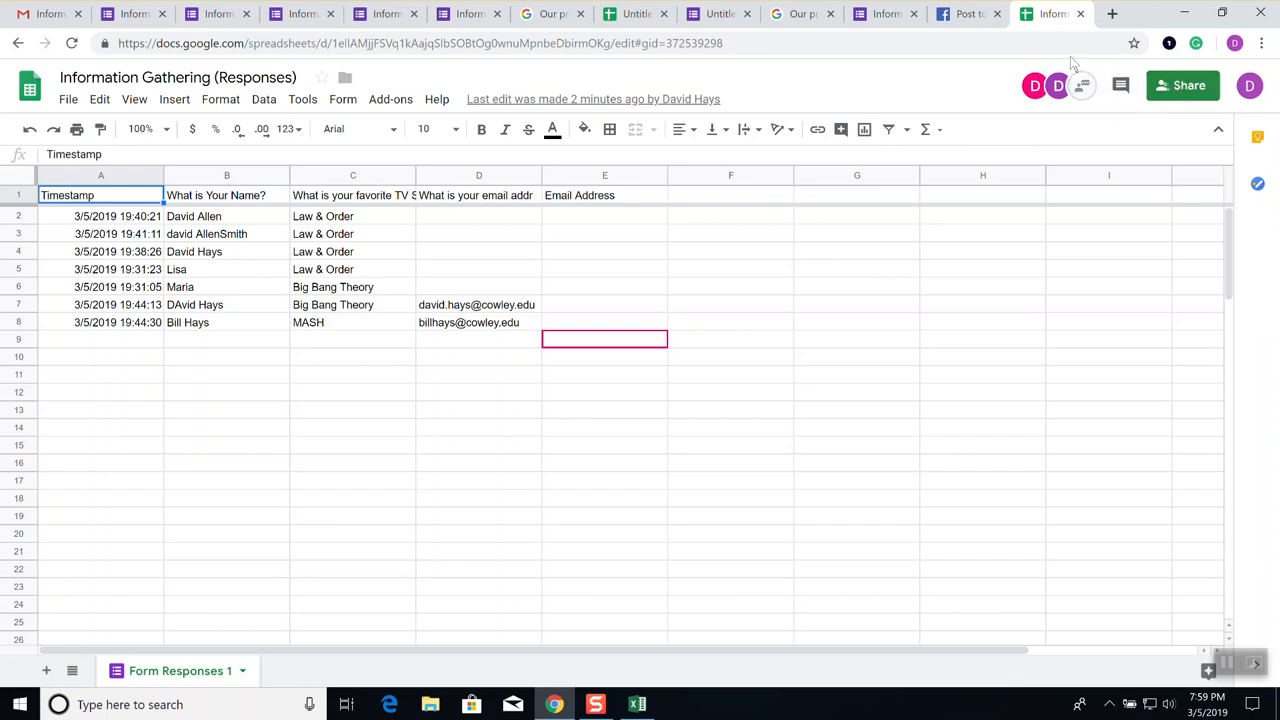
click(888, 14)
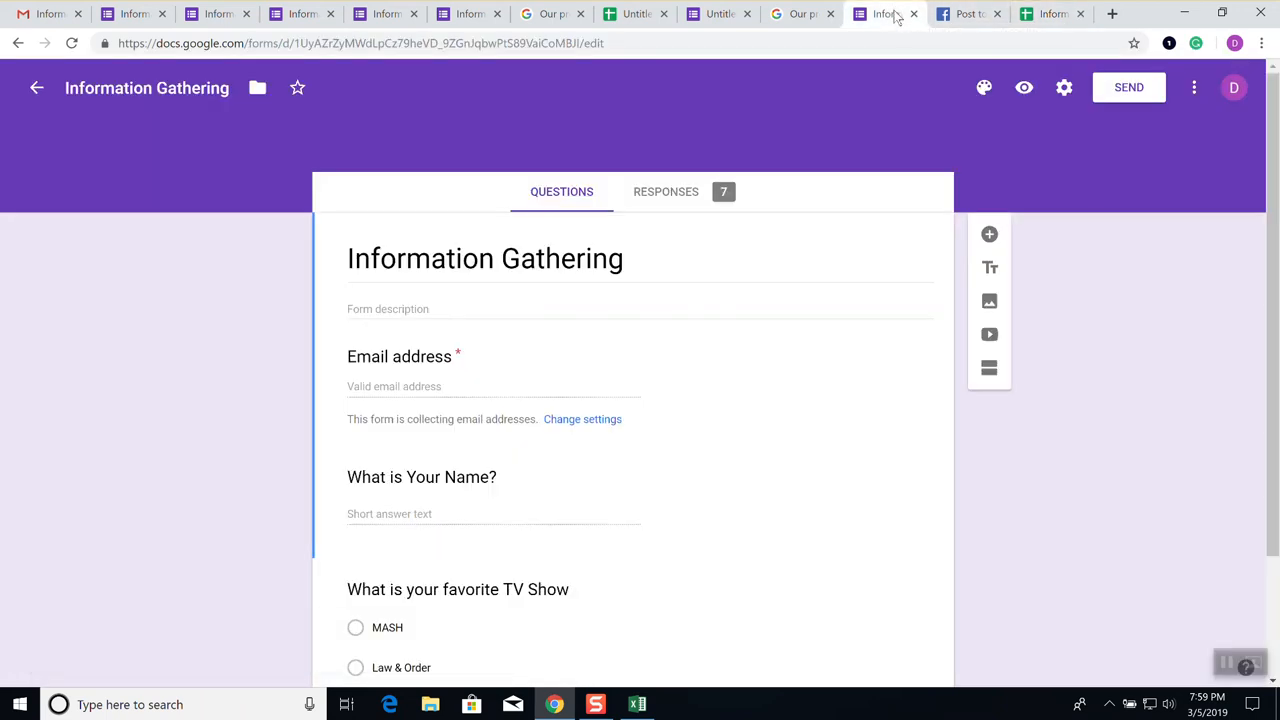
click(1130, 88)
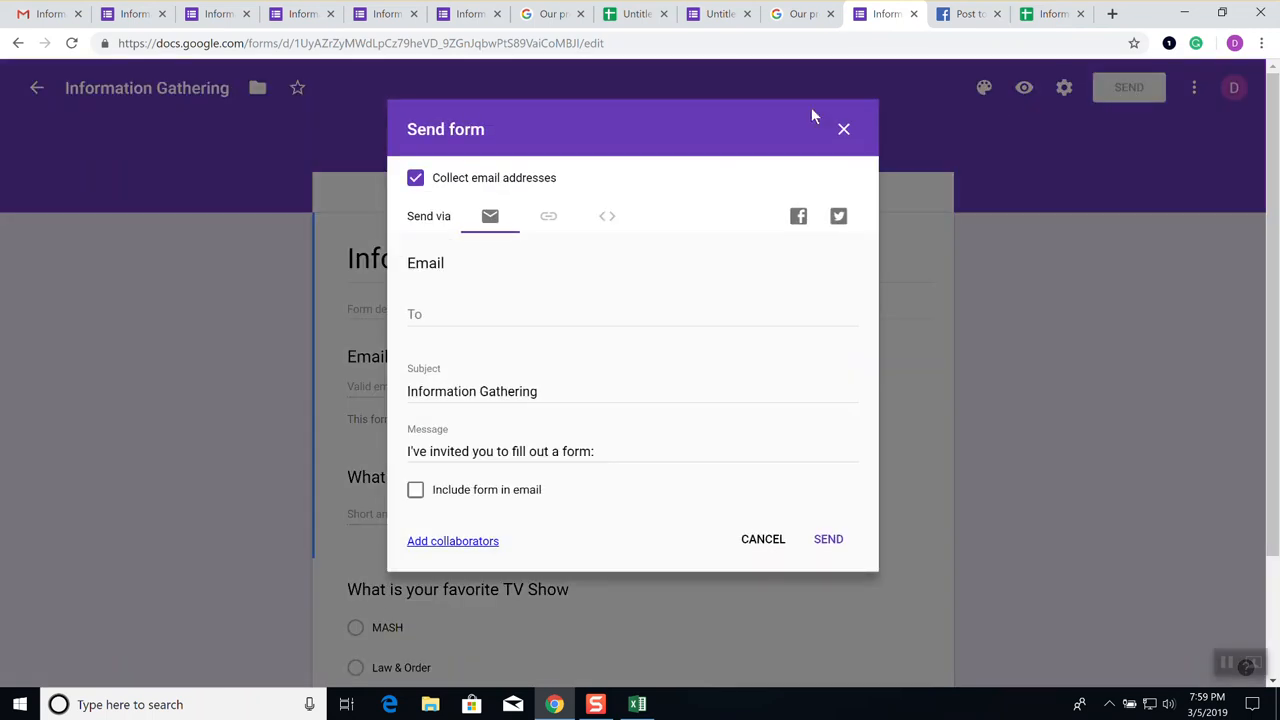
click(843, 129)
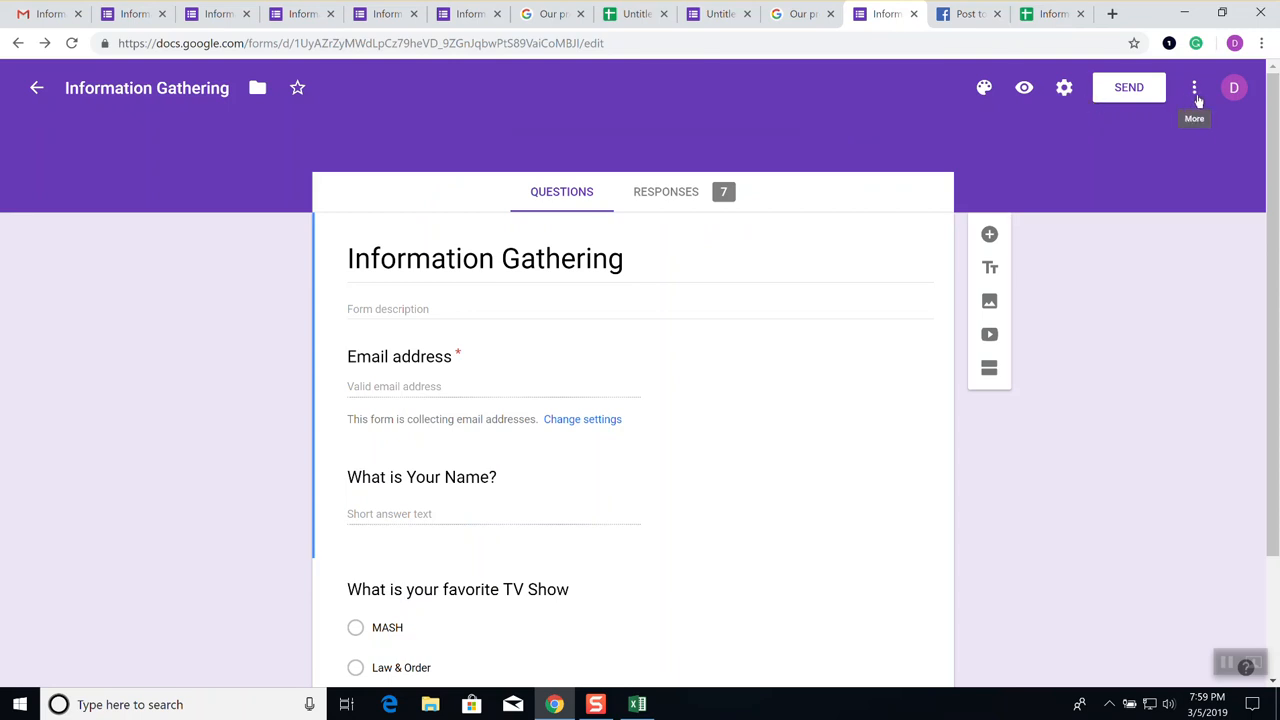
click(1053, 14)
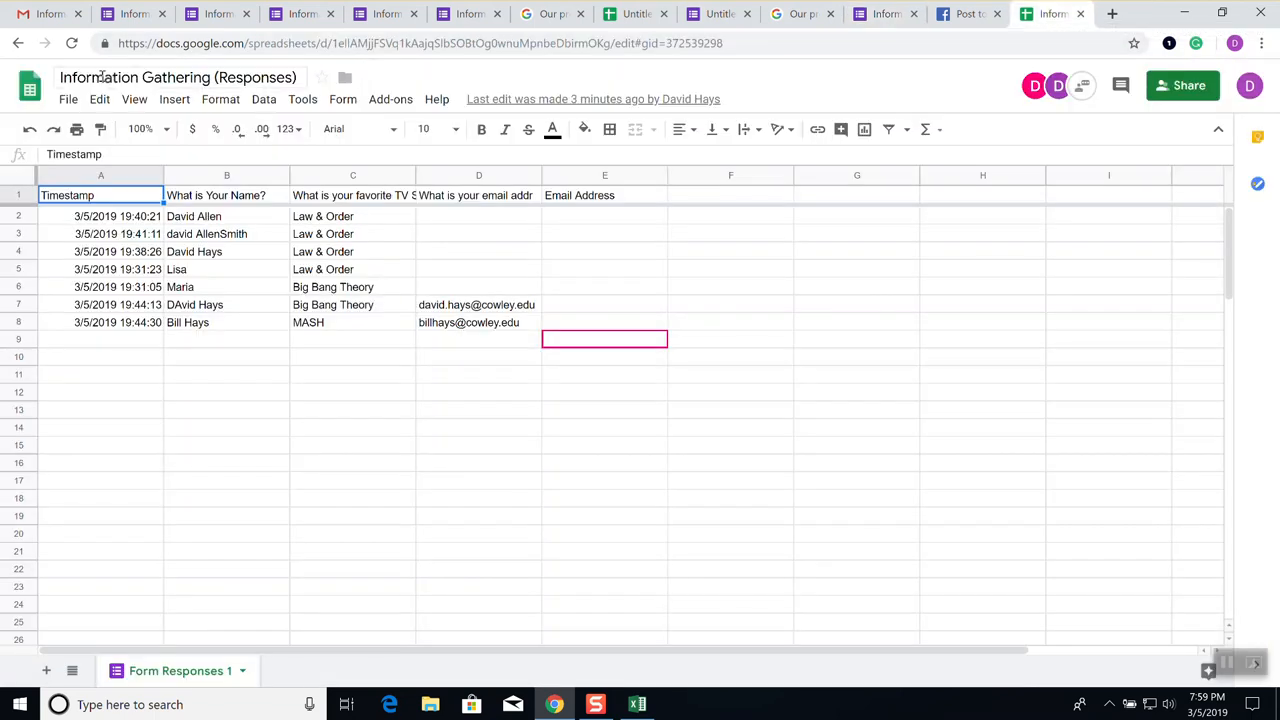
Start a blank spreadsheet from the Sheets home page and name it 'My doc' without sharing it
click(30, 88)
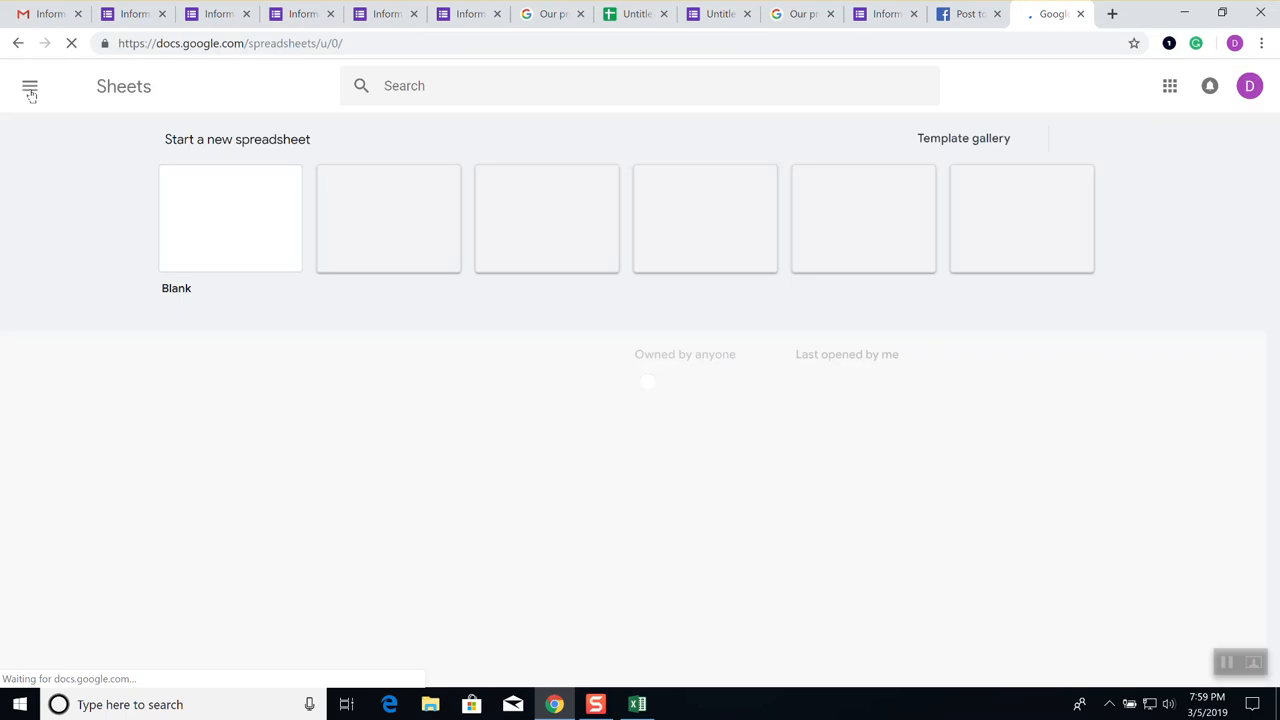
click(253, 218)
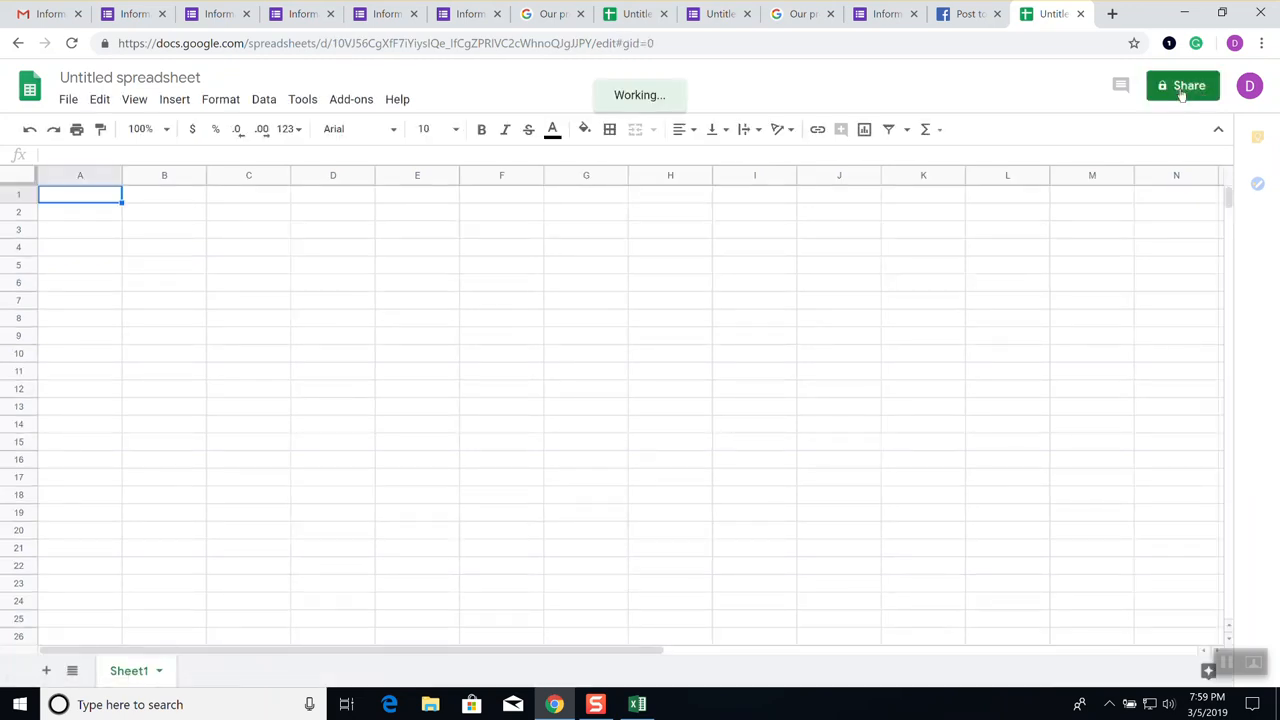
click(1183, 92)
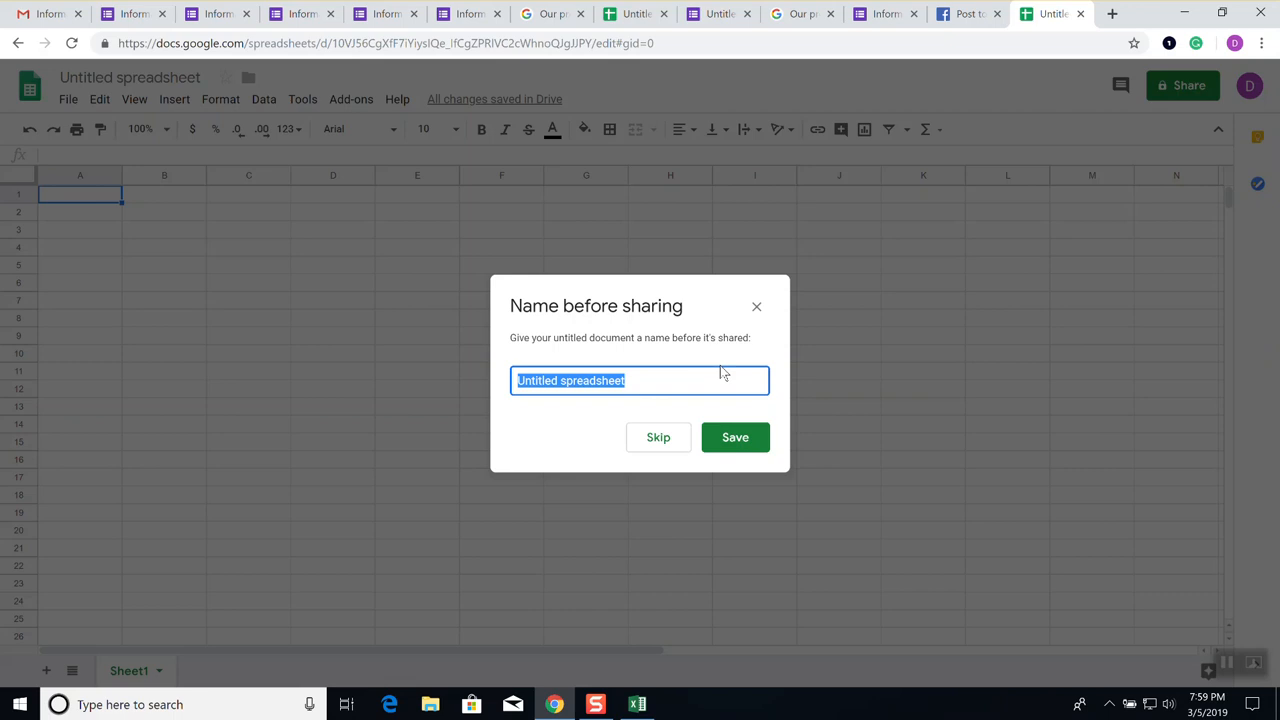
text(My doc)
key(Return)
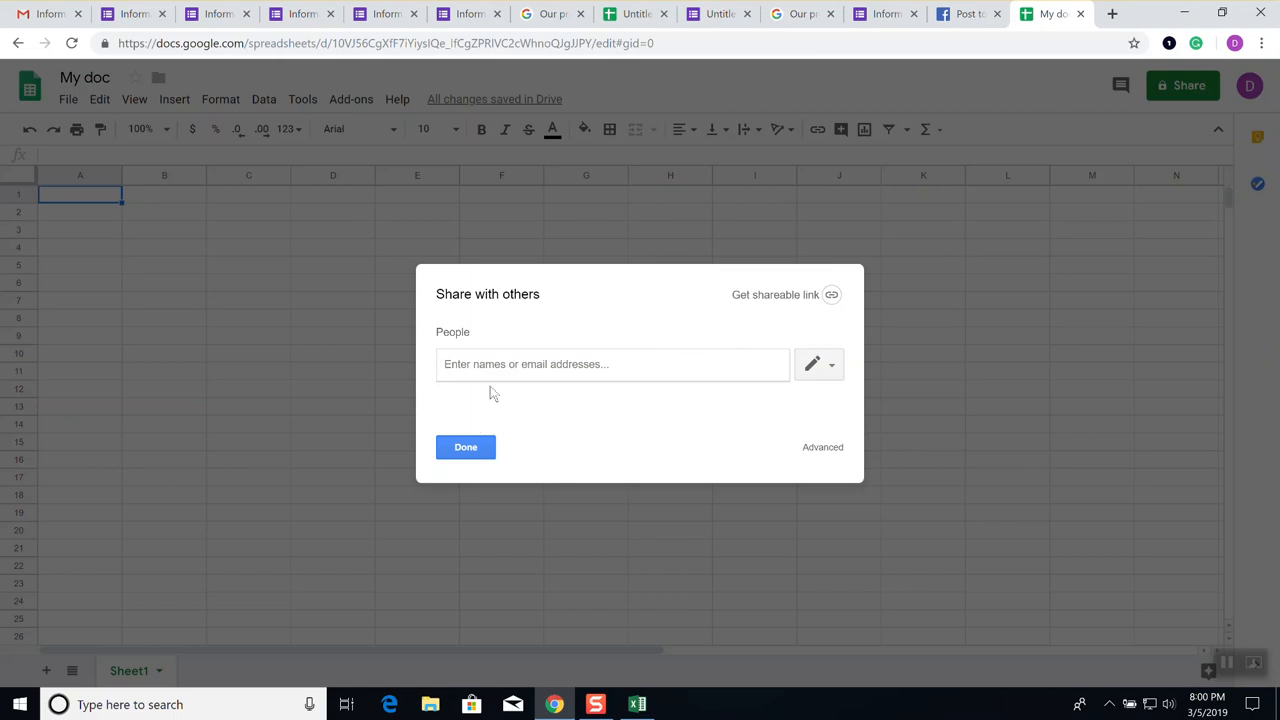
click(468, 448)
click(466, 448)
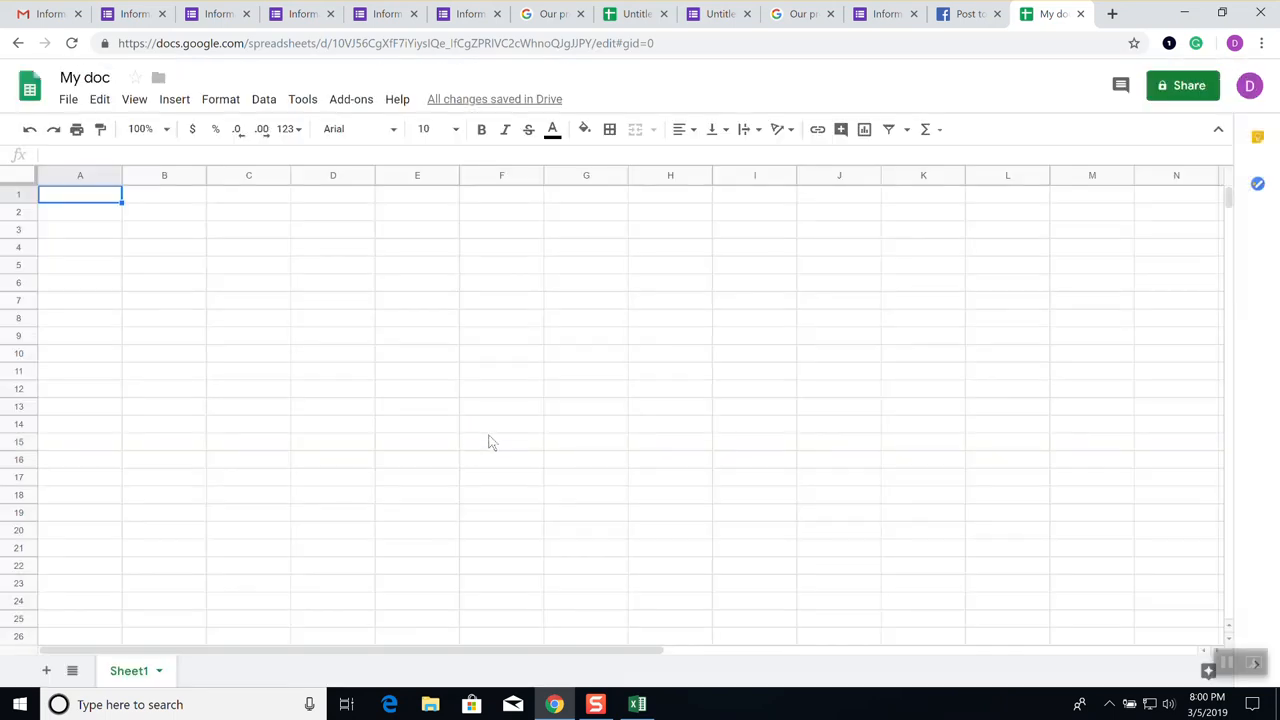
click(563, 43)
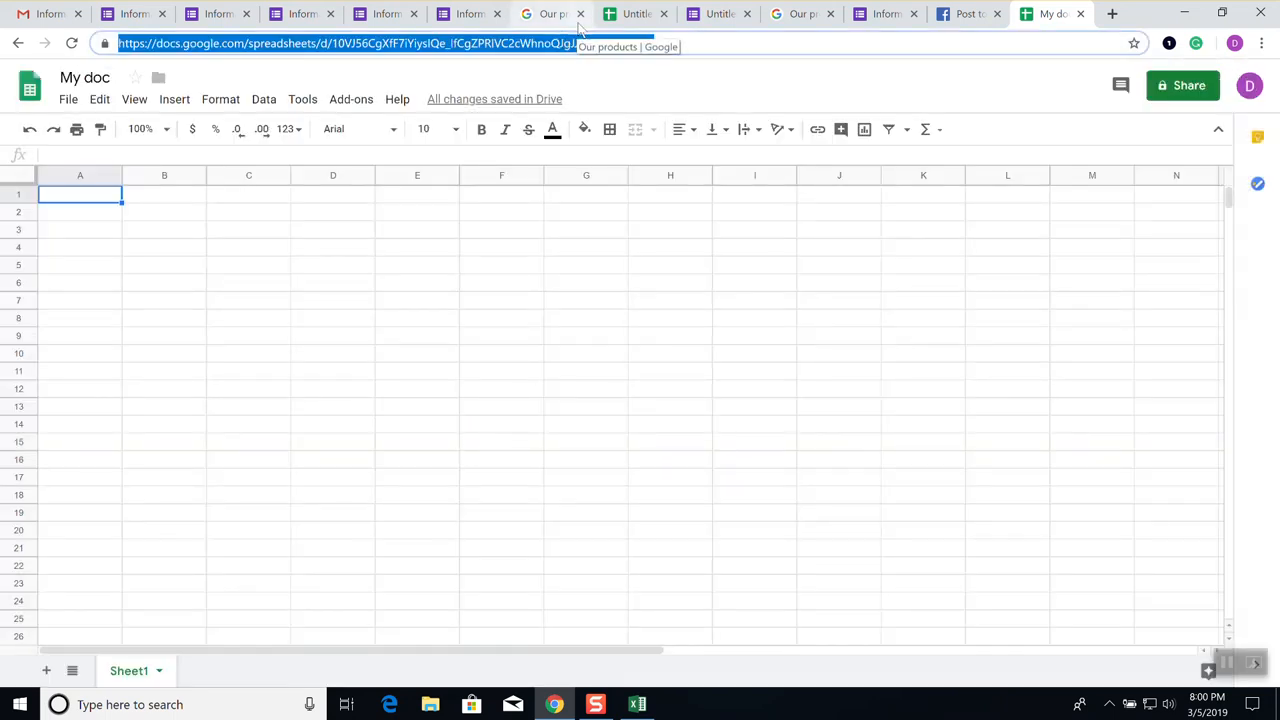
text(www.go)
key(Return)
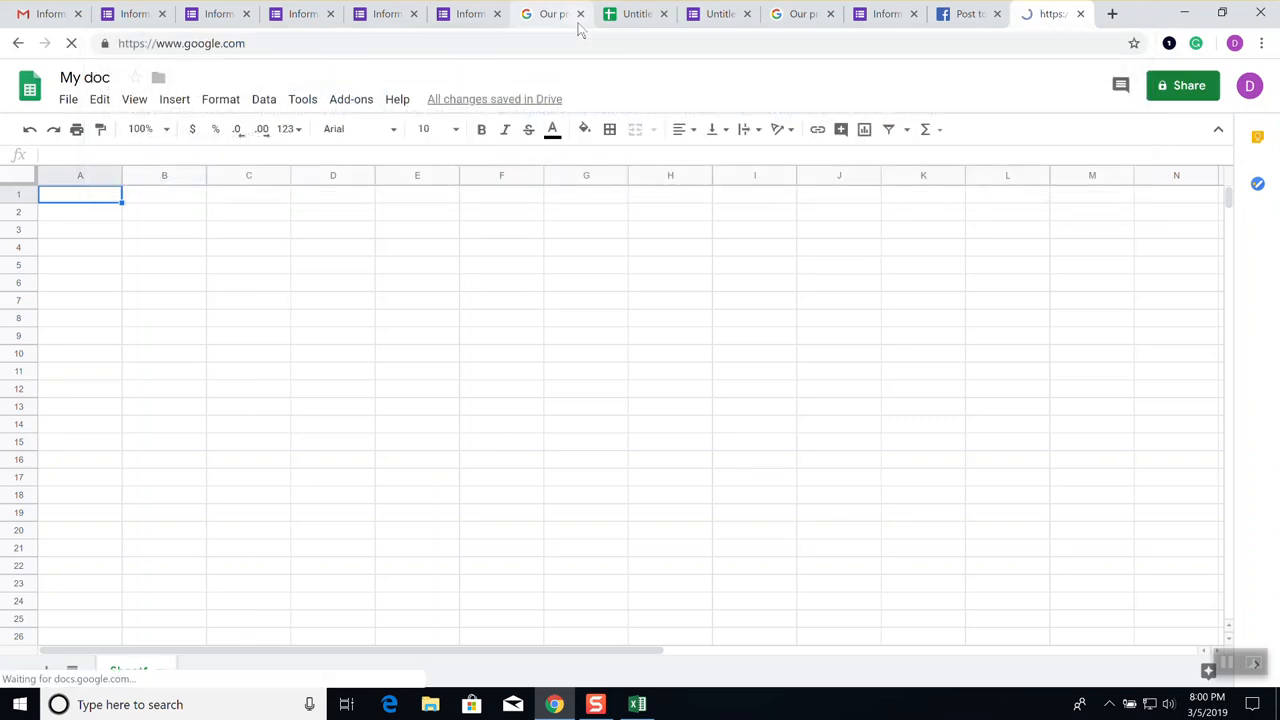
Search for 'free microsoft office online', then return to the untitled spreadsheet tab
text(free)
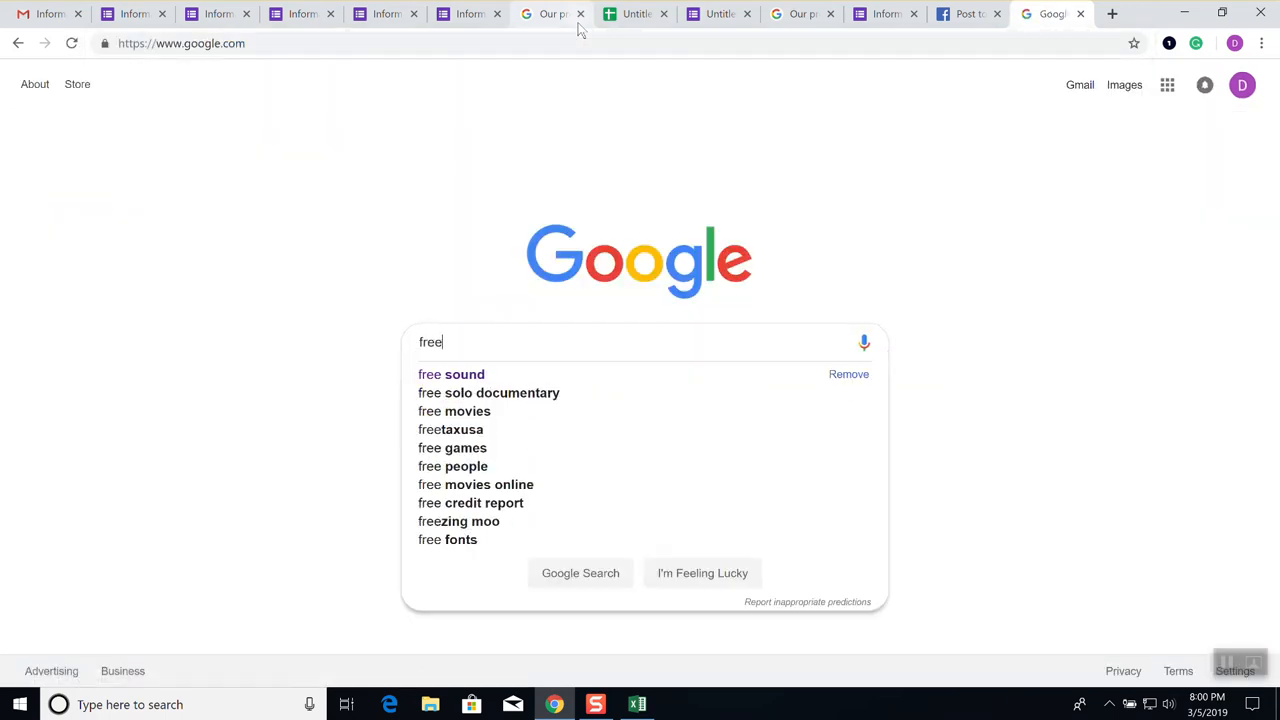
text( micrso)
key(BackSpace)
text(osoft o)
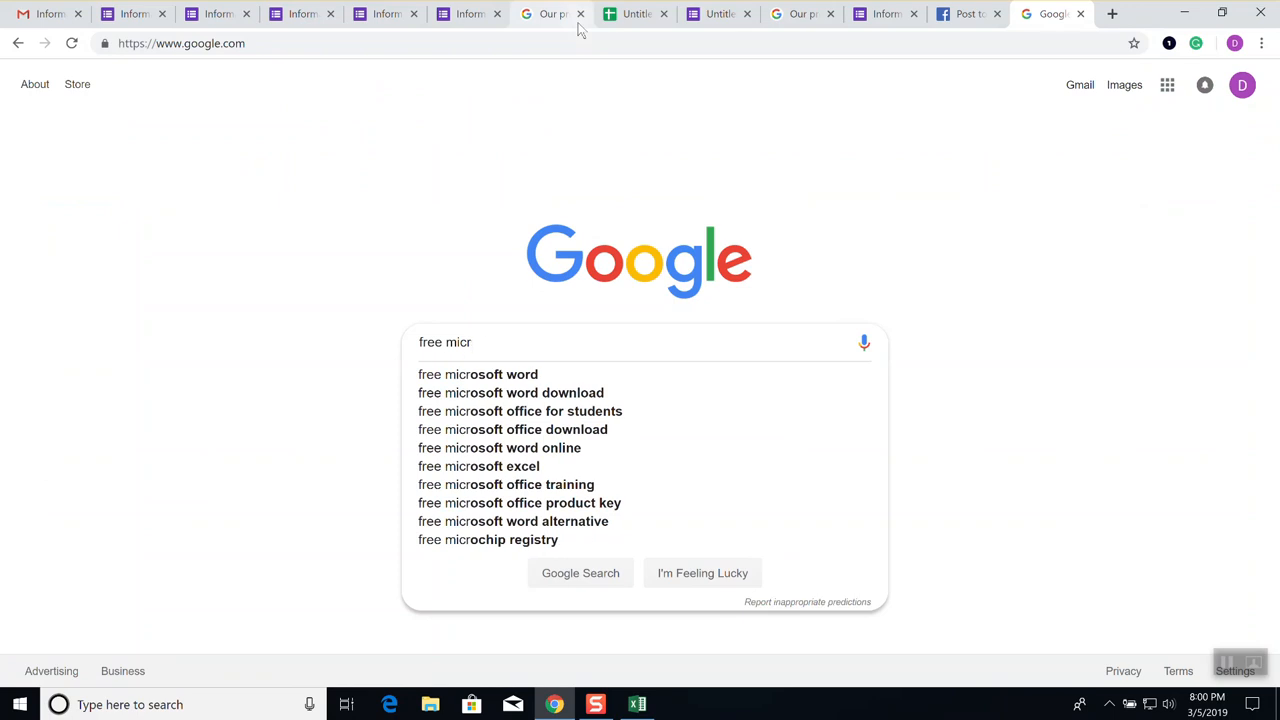
text(ffice online)
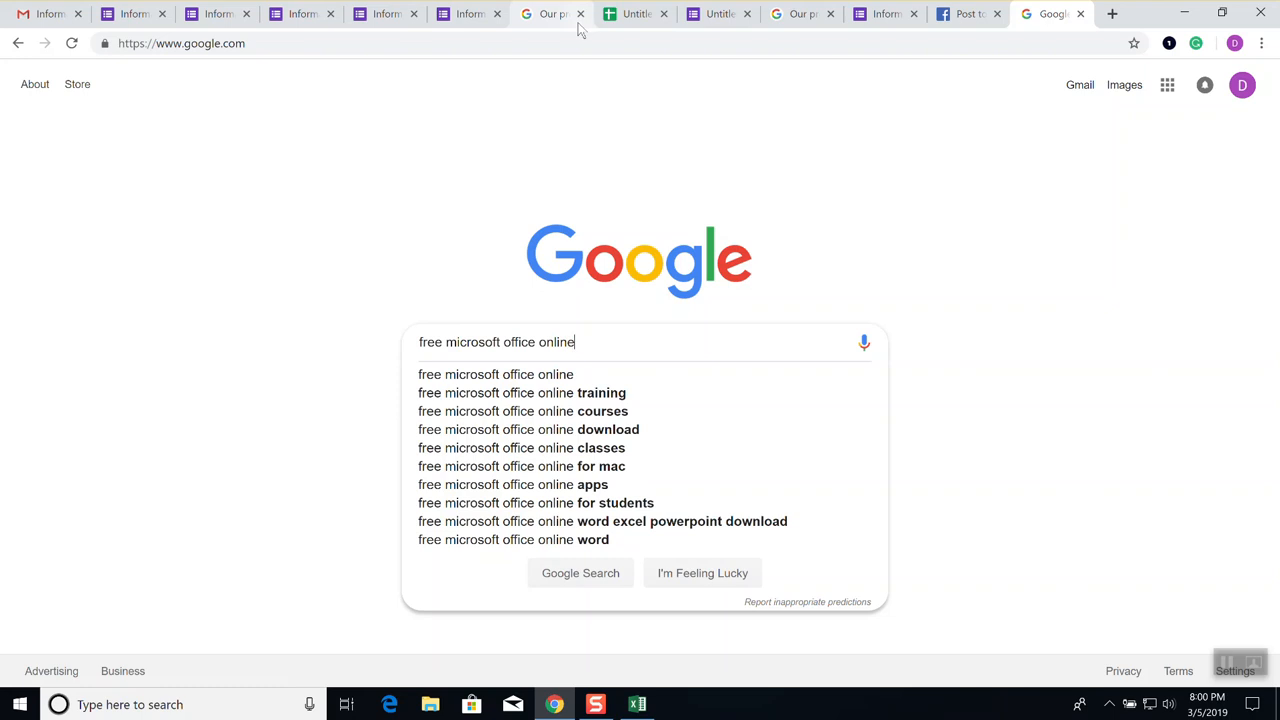
key(Return)
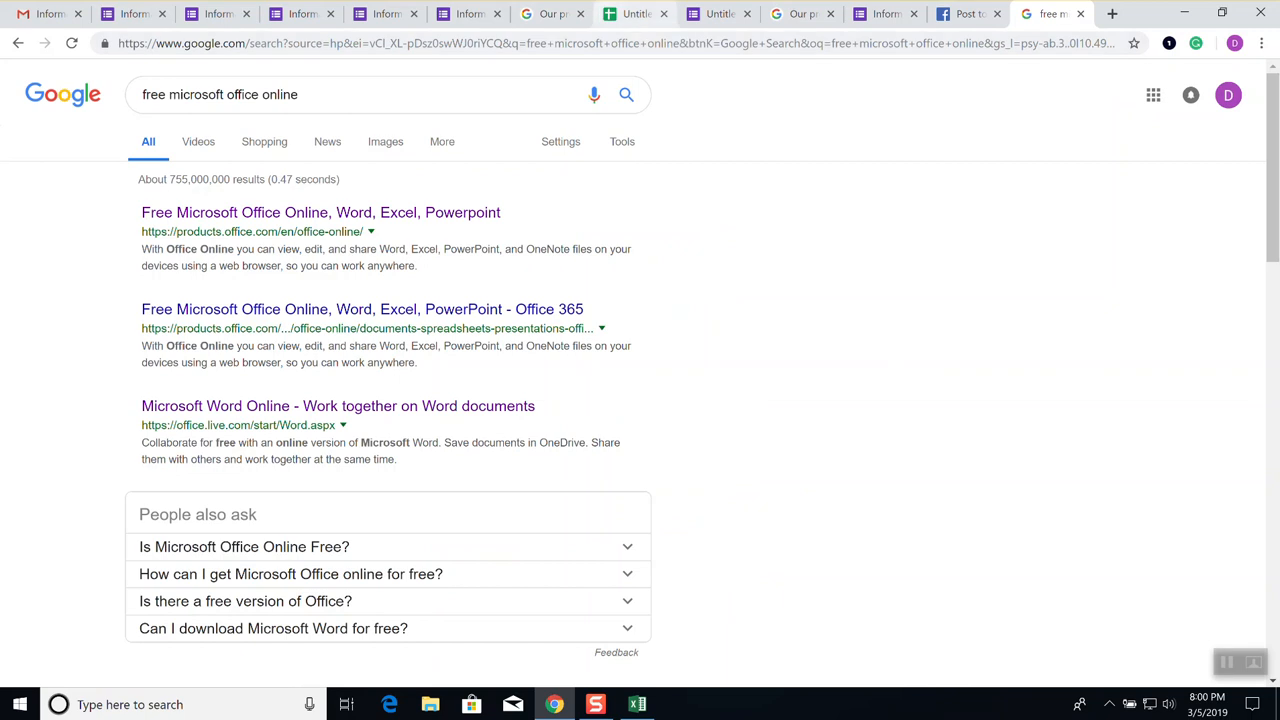
click(640, 14)
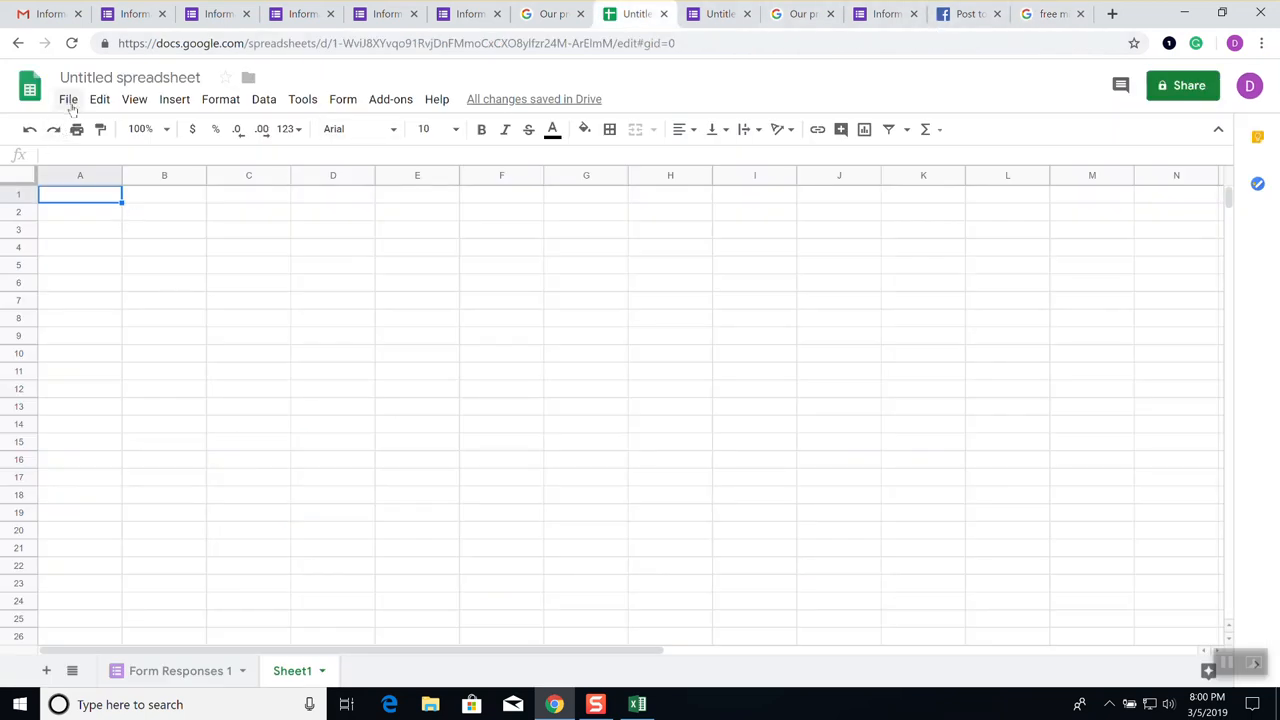
Look over the File menu's Download as options, then reopen the File menu
click(69, 101)
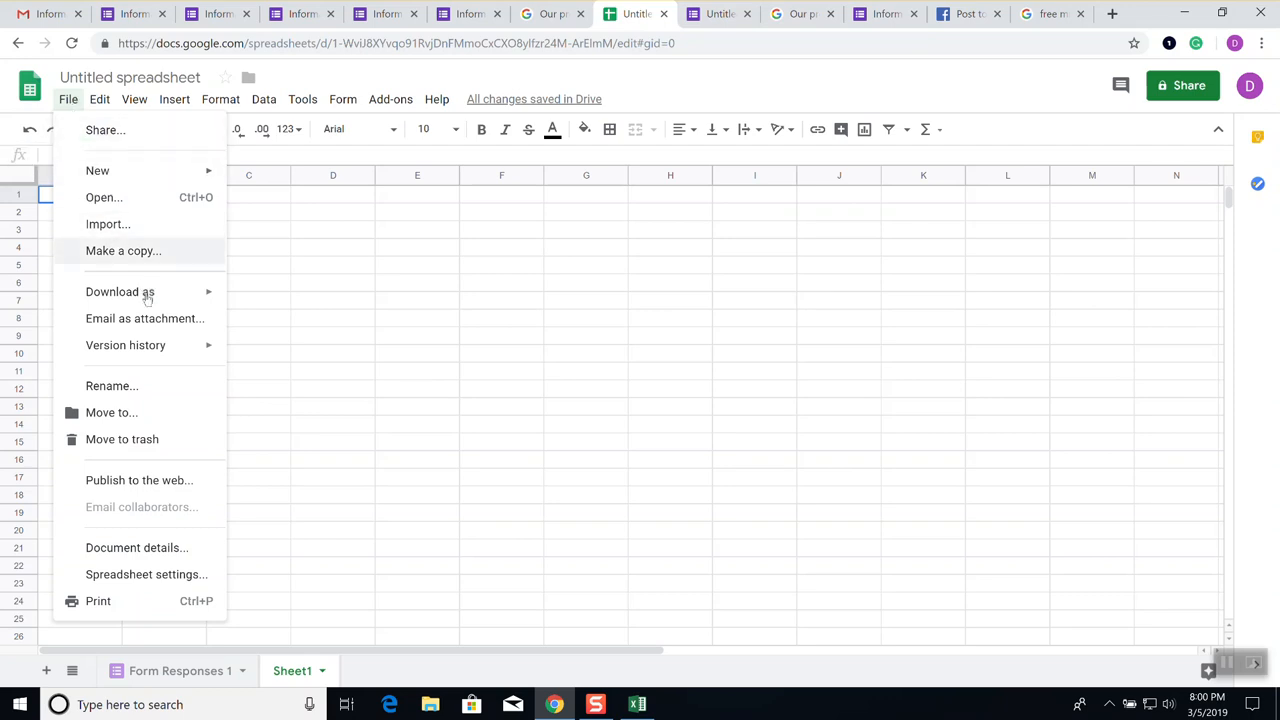
mouse_move(148, 300)
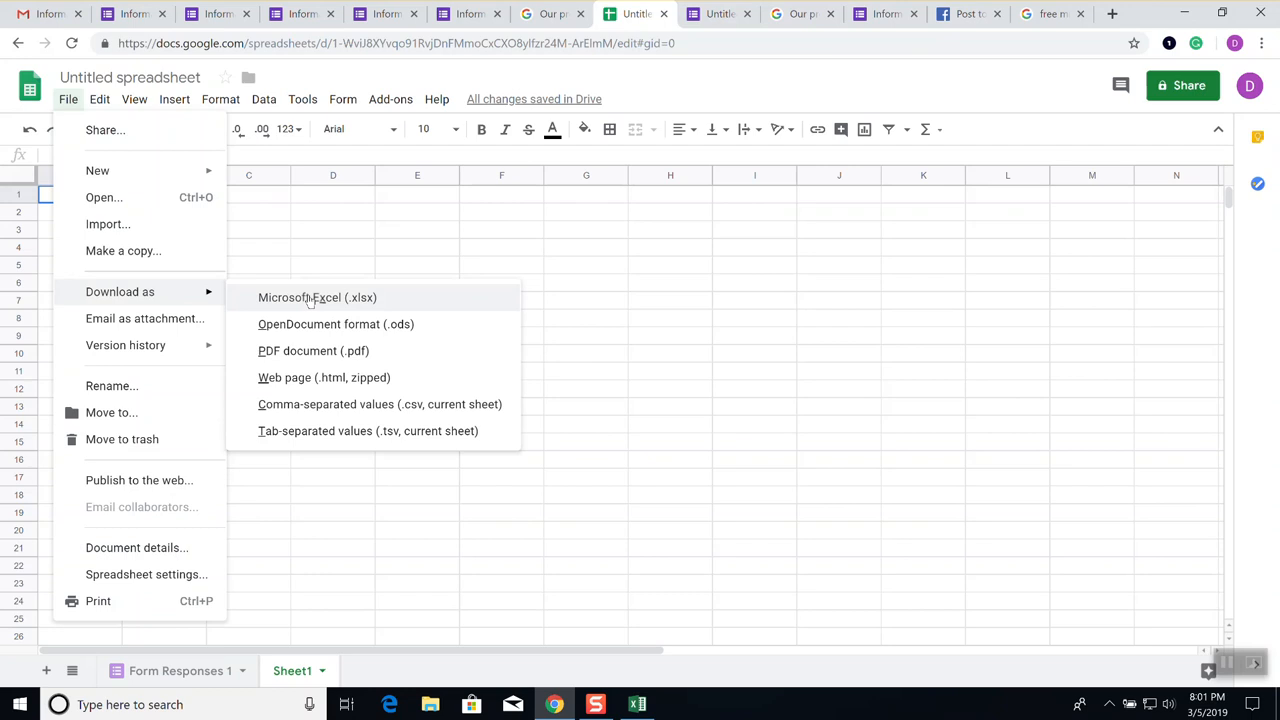
click(422, 254)
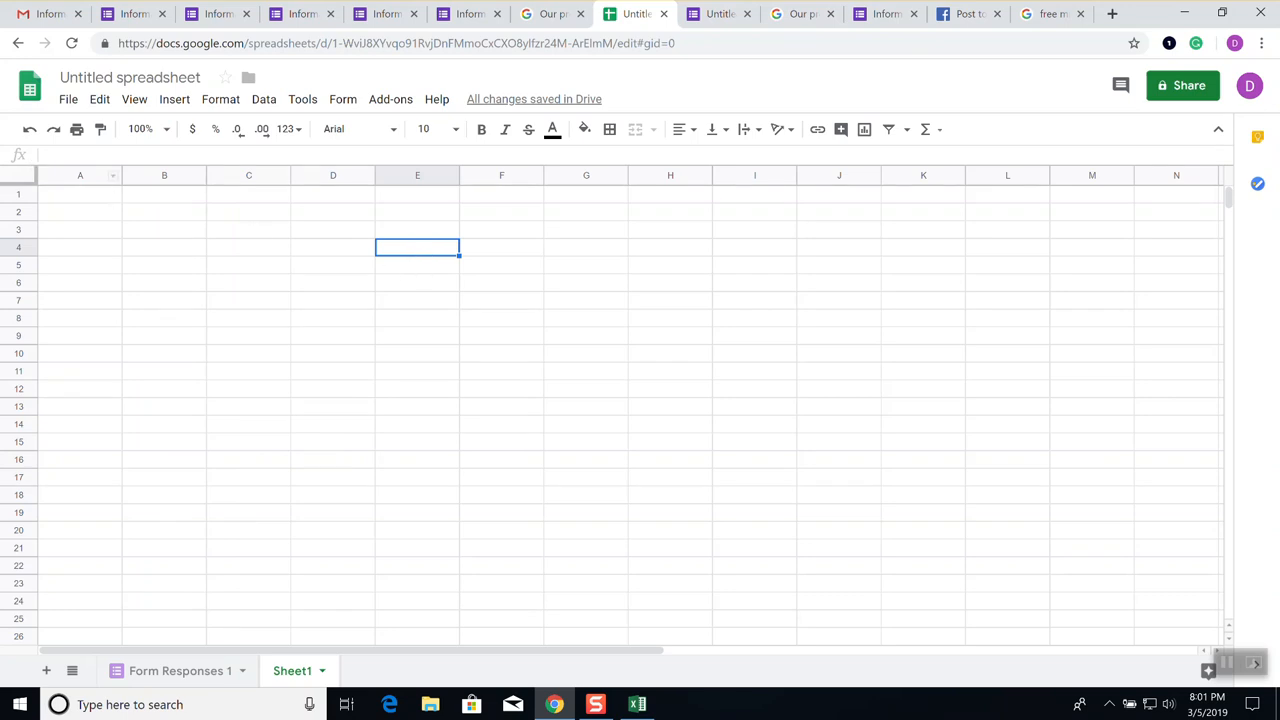
click(68, 100)
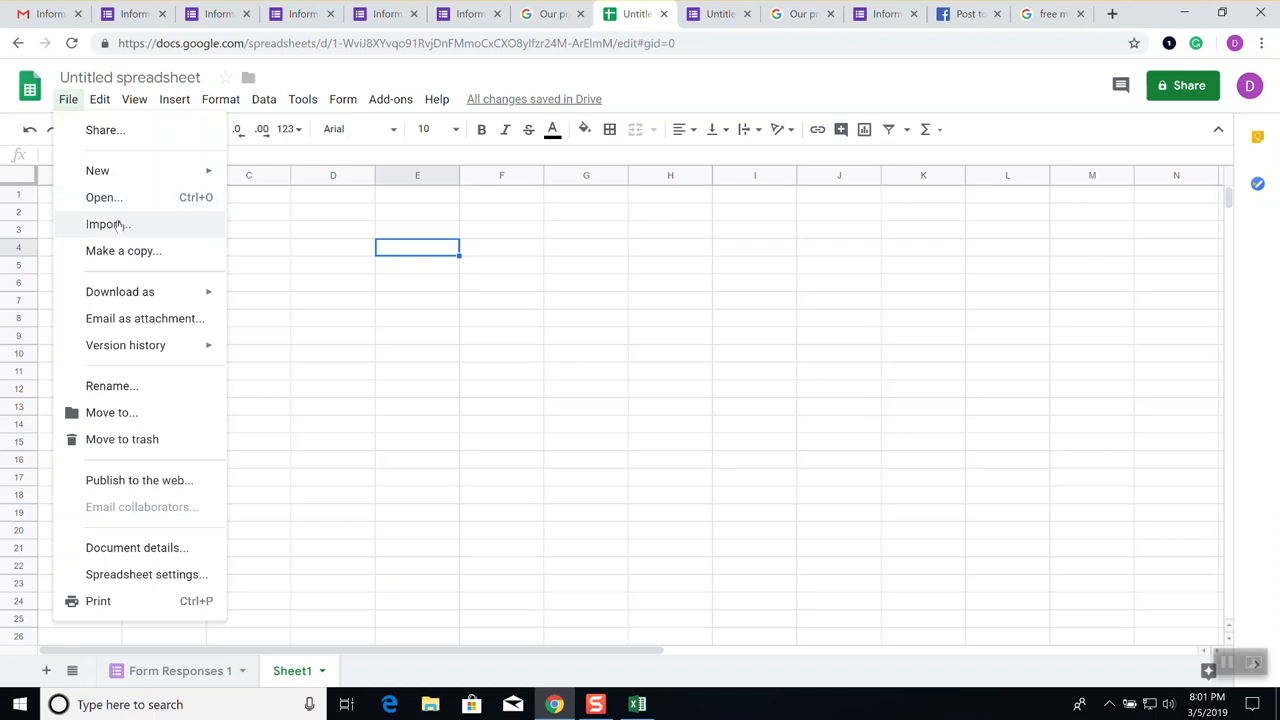
Open File > Import on its Upload page and start choosing a file from the device
click(118, 226)
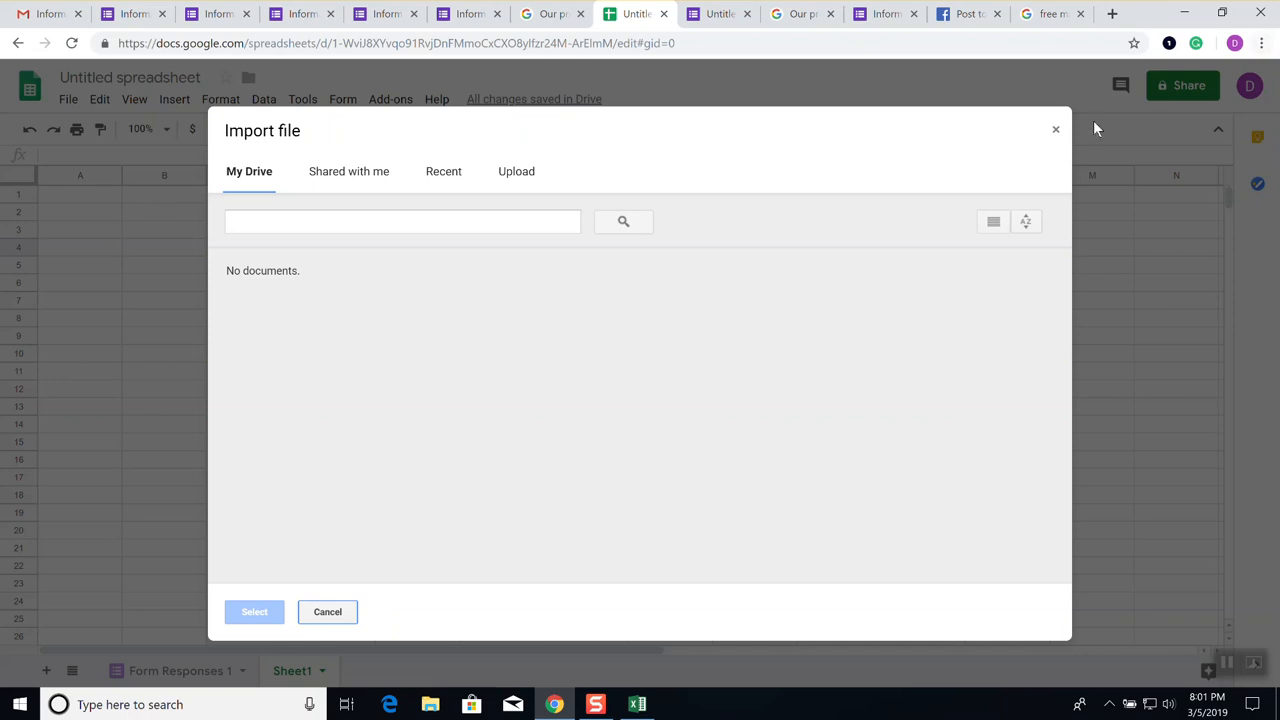
click(1056, 130)
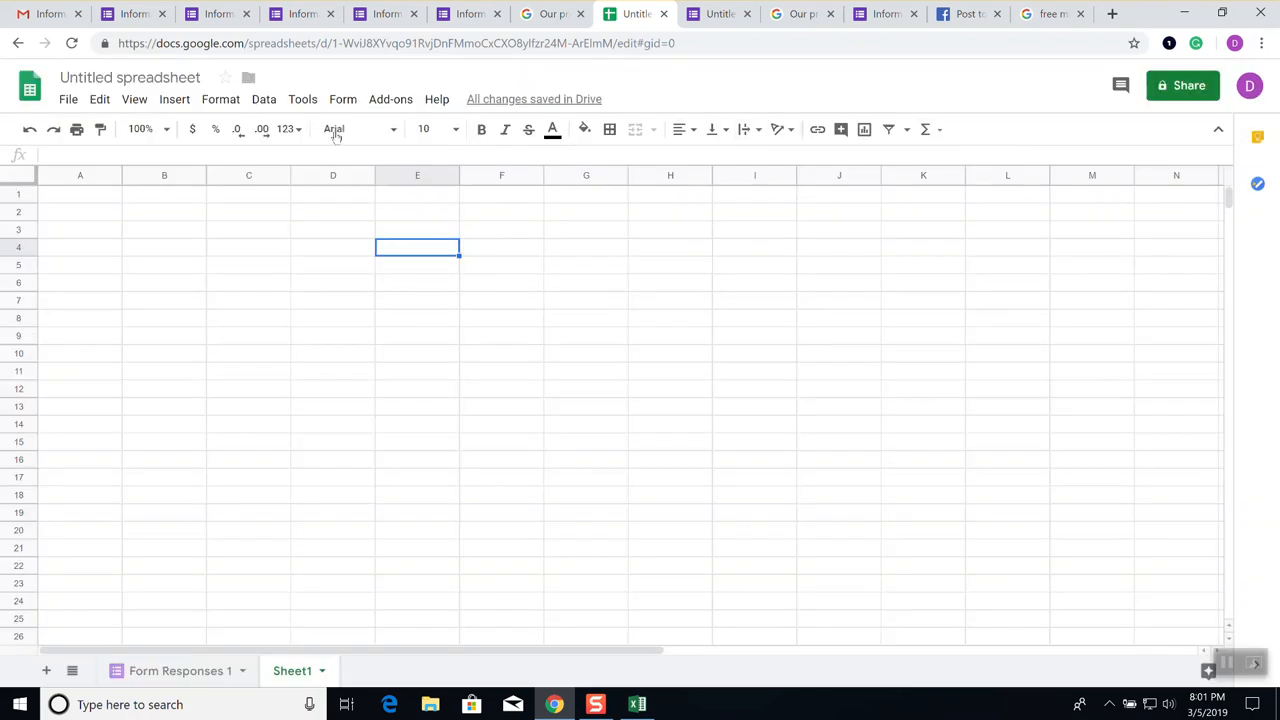
click(68, 99)
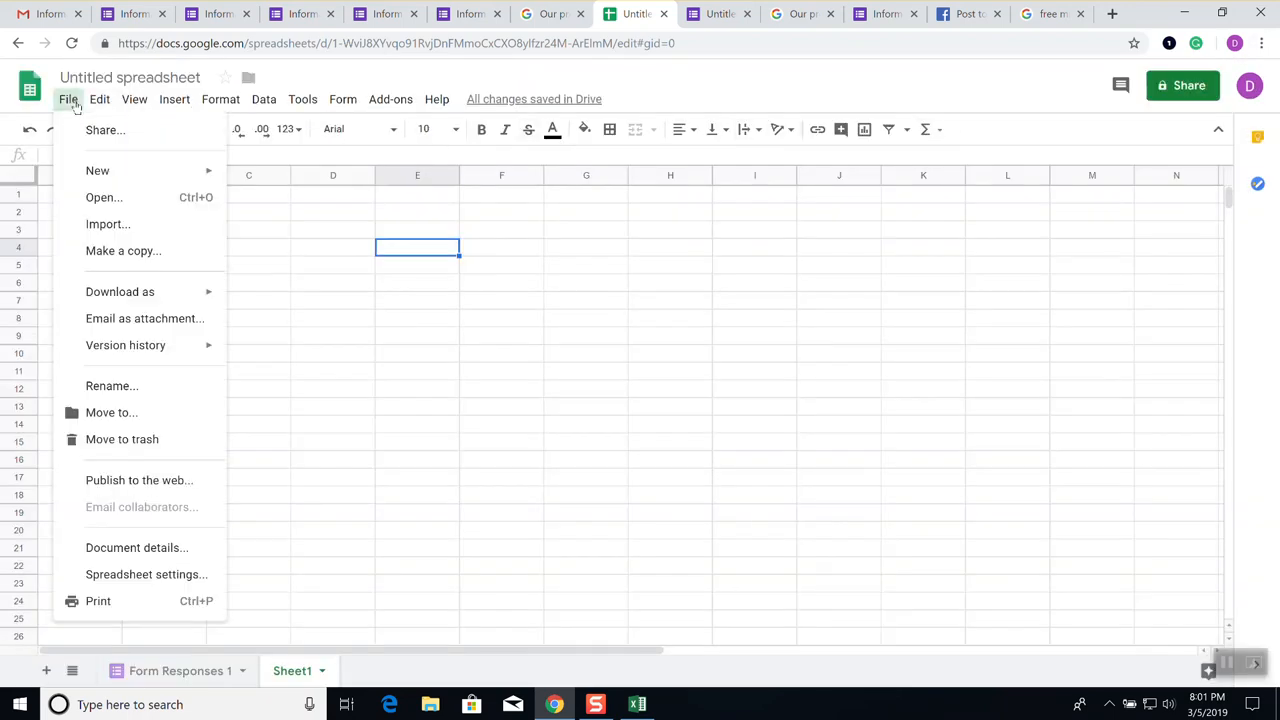
click(107, 225)
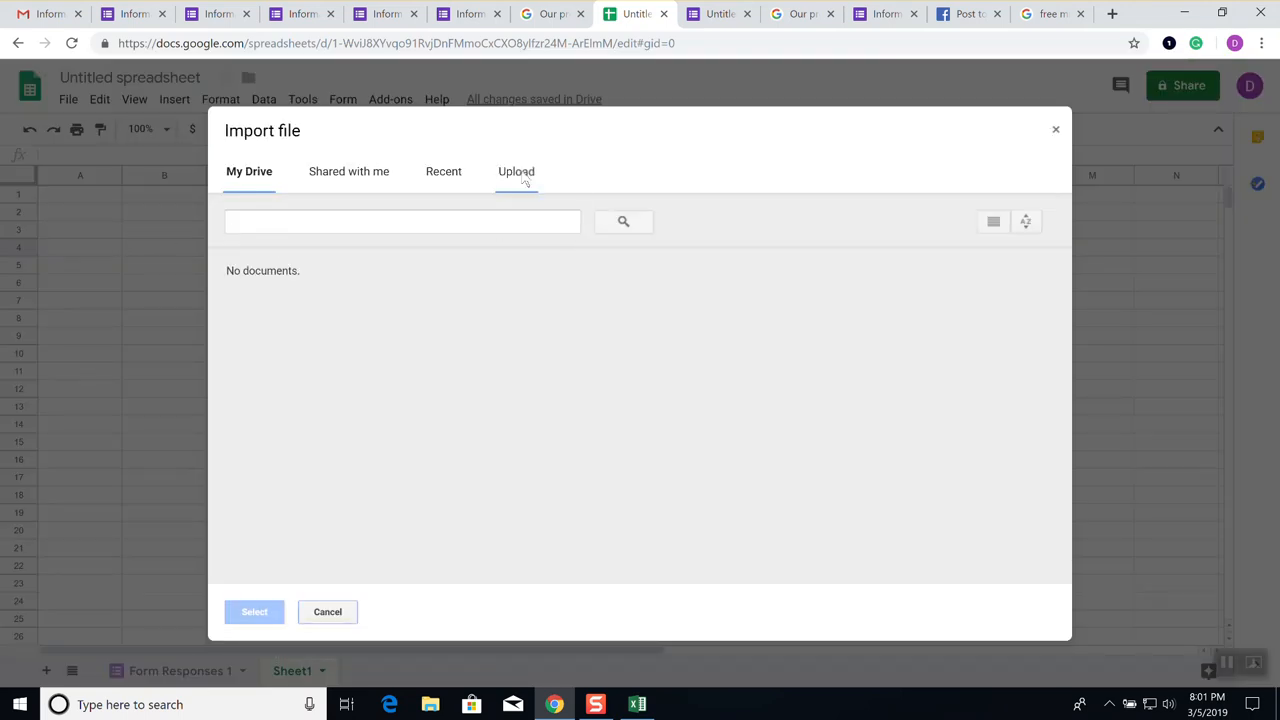
click(522, 174)
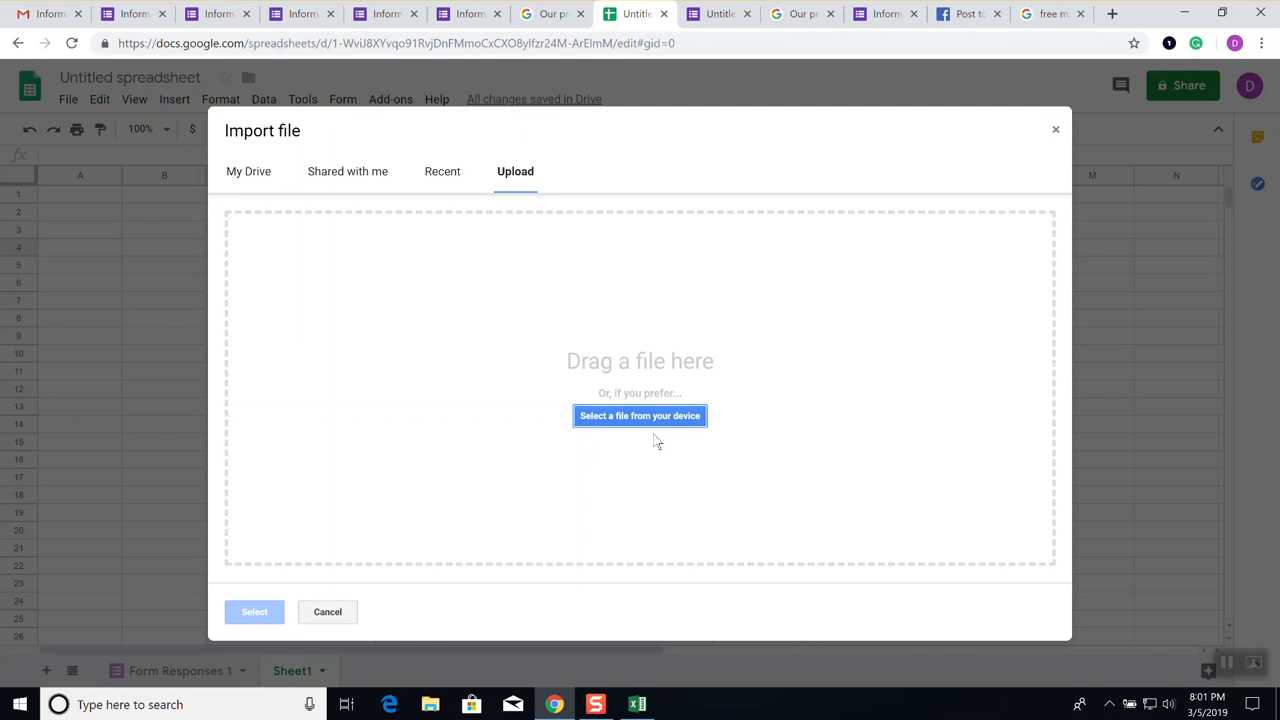
click(671, 424)
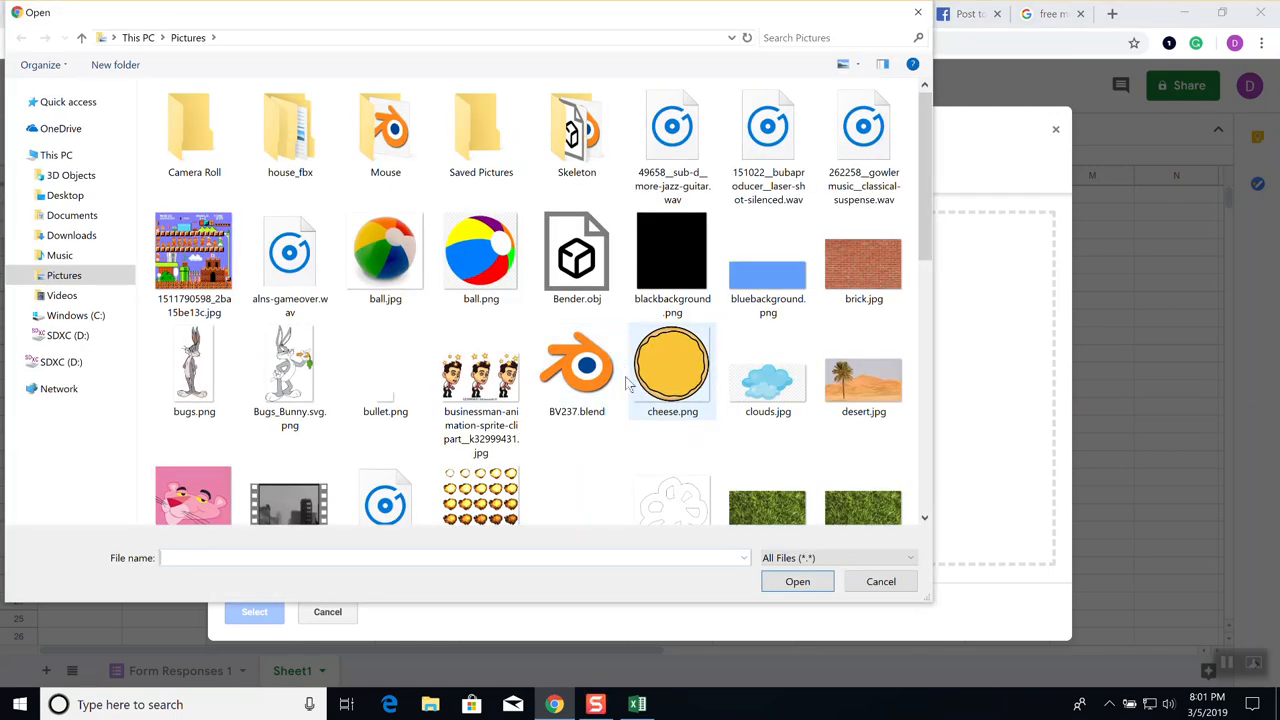
Browse the Documents folder sorted by type, then cancel the Open dialog
click(72, 215)
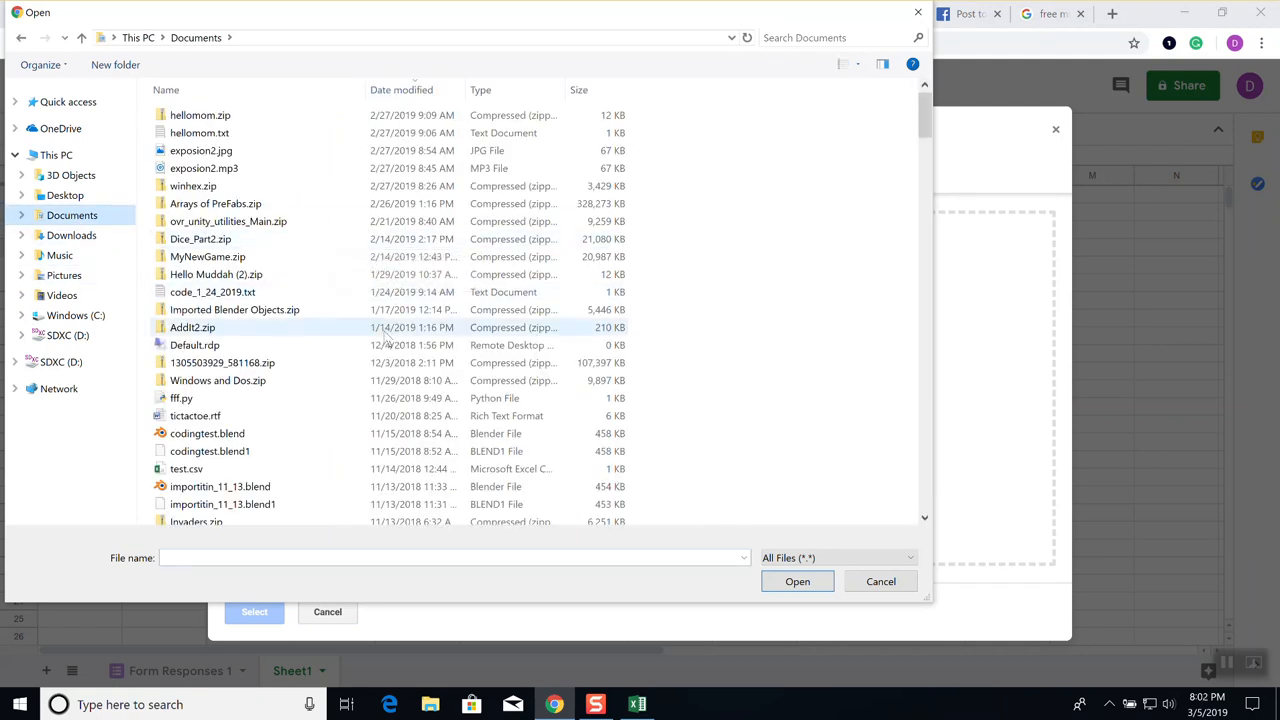
scroll(386, 338, down, 7)
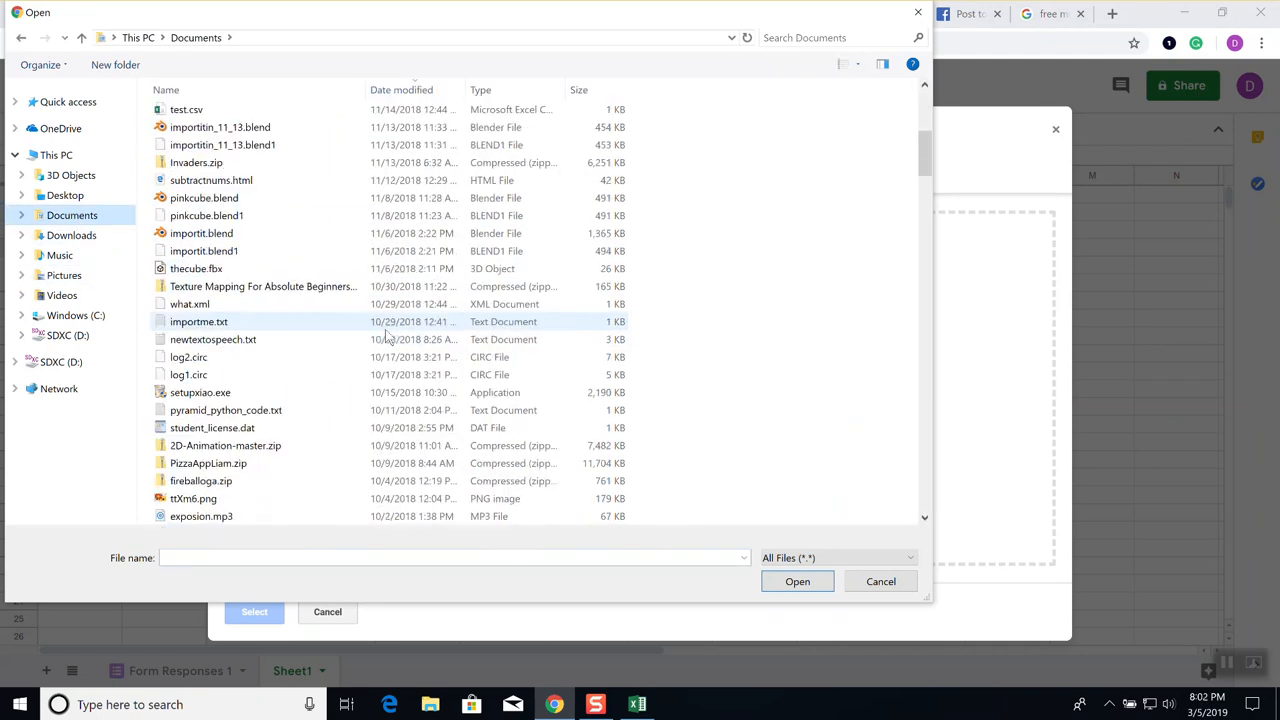
scroll(400, 322, down, 8)
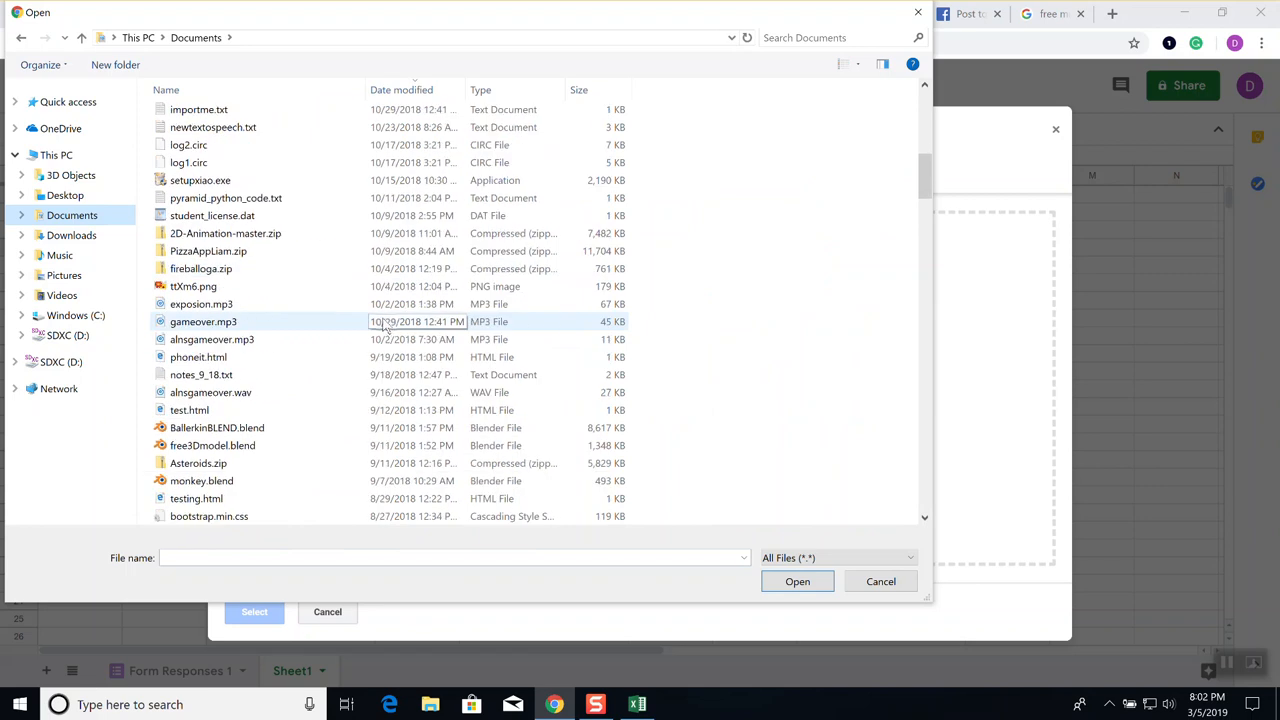
click(483, 90)
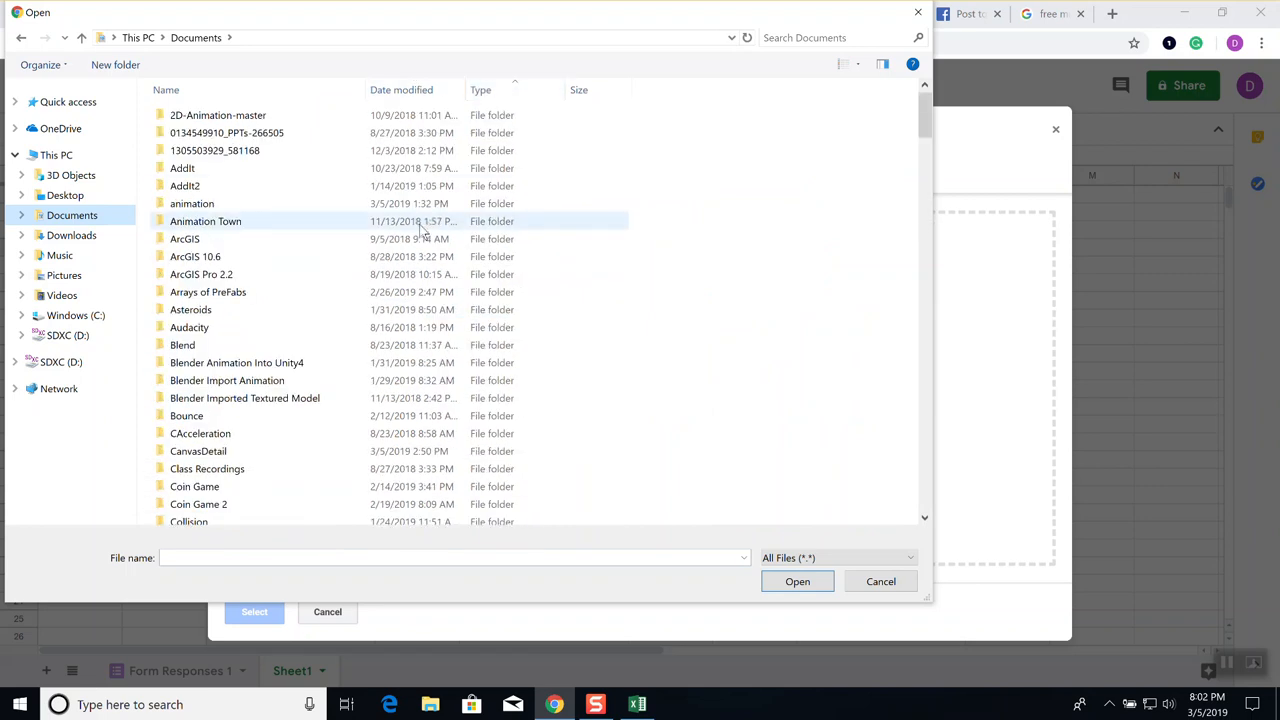
scroll(440, 245, down, 13)
scroll(440, 252, down, 20)
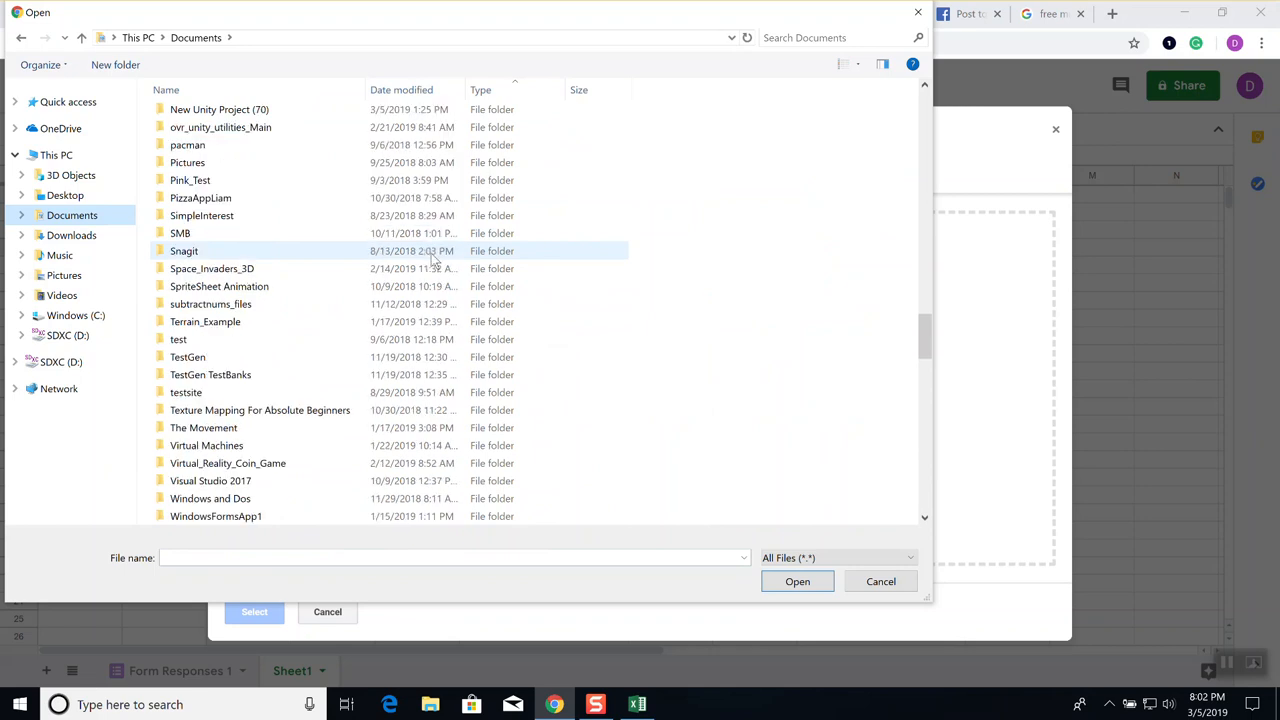
scroll(435, 257, down, 7)
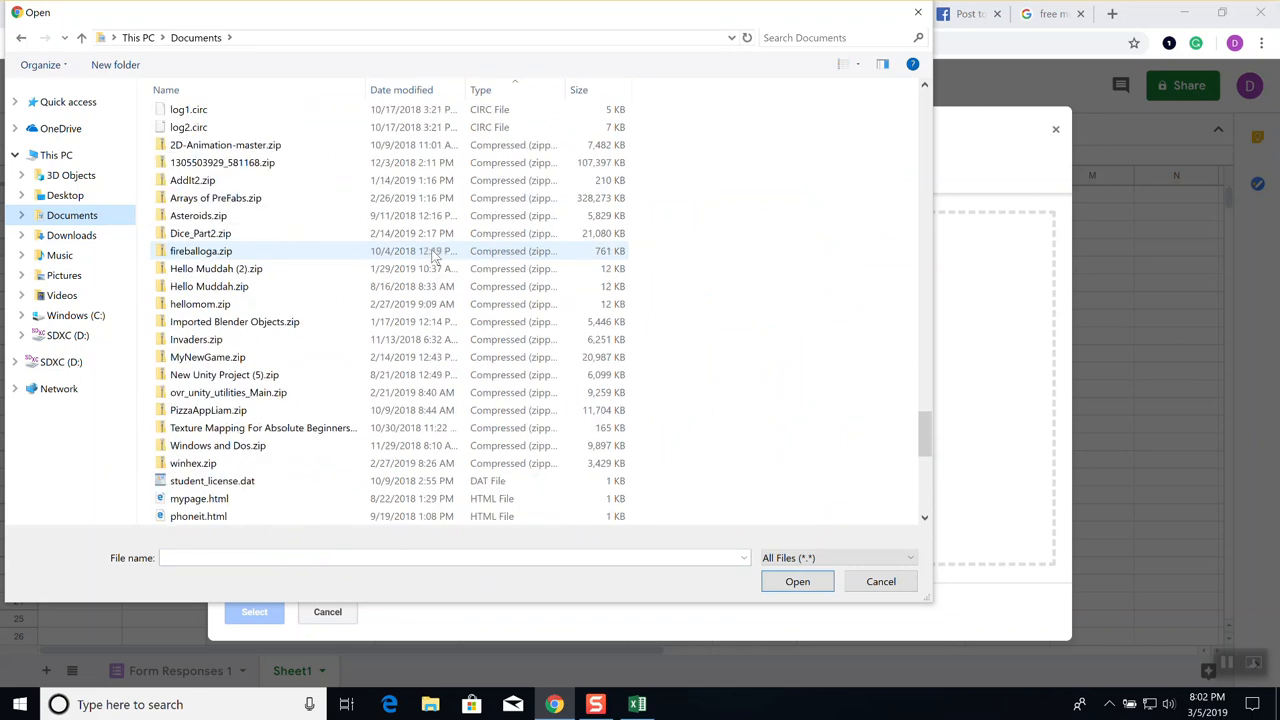
scroll(437, 250, down, 4)
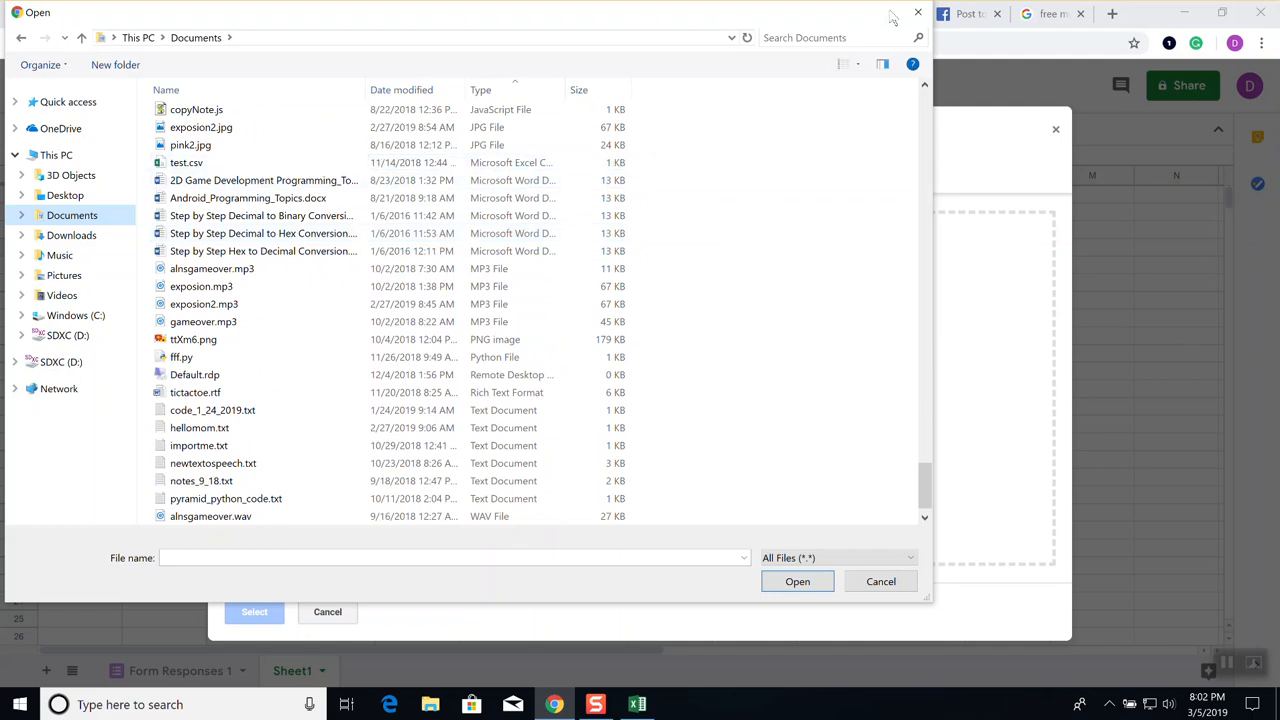
click(920, 13)
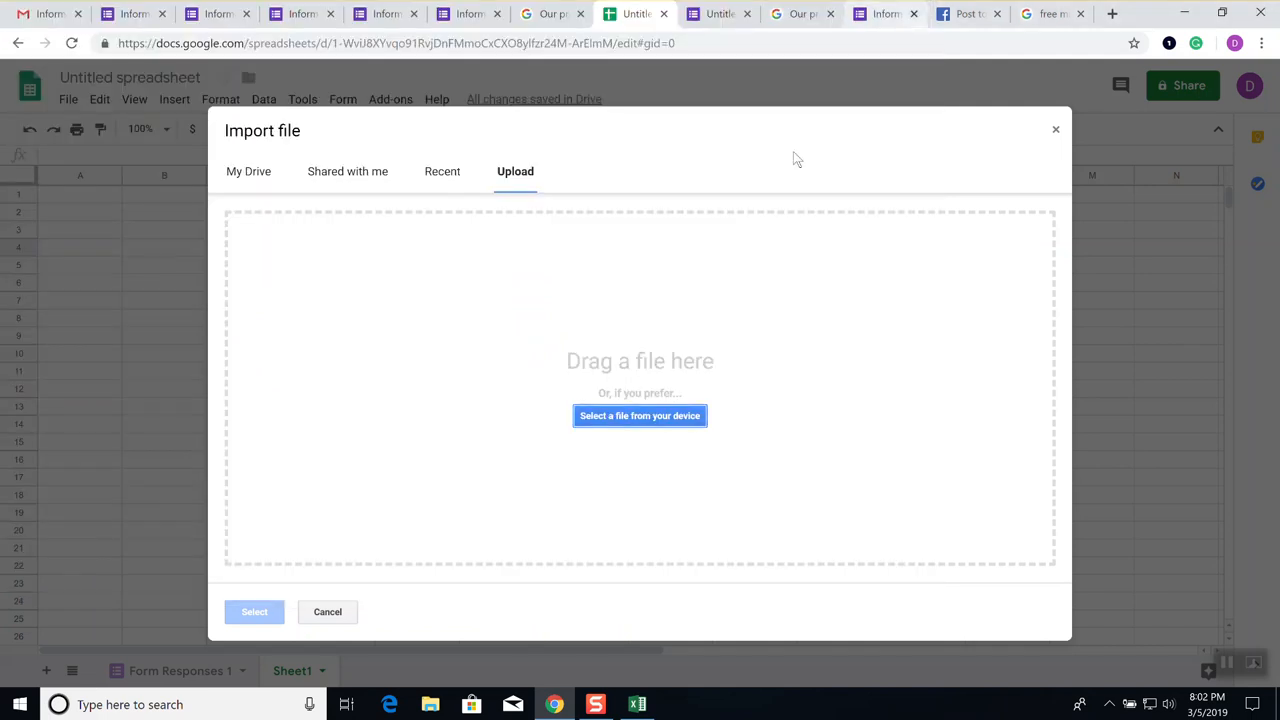
In Excel, enter =SUM(A1:B1) in cell A2
click(637, 704)
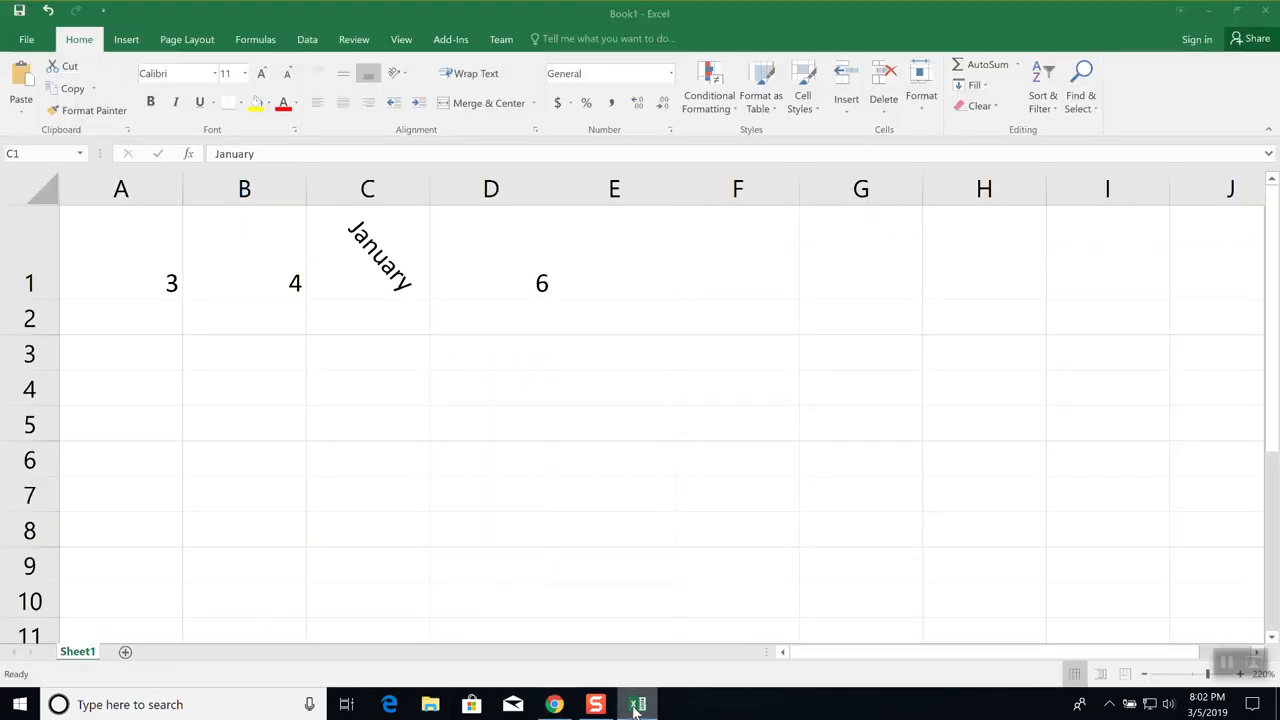
click(148, 326)
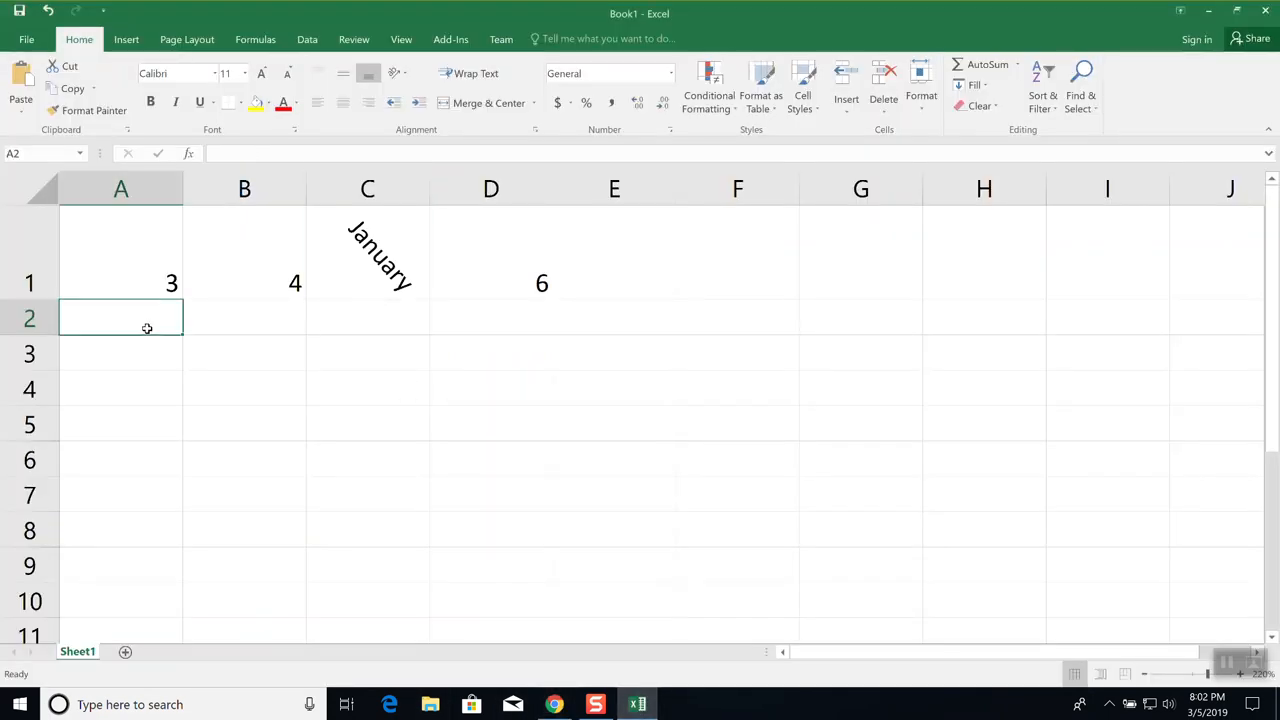
text(=sum()
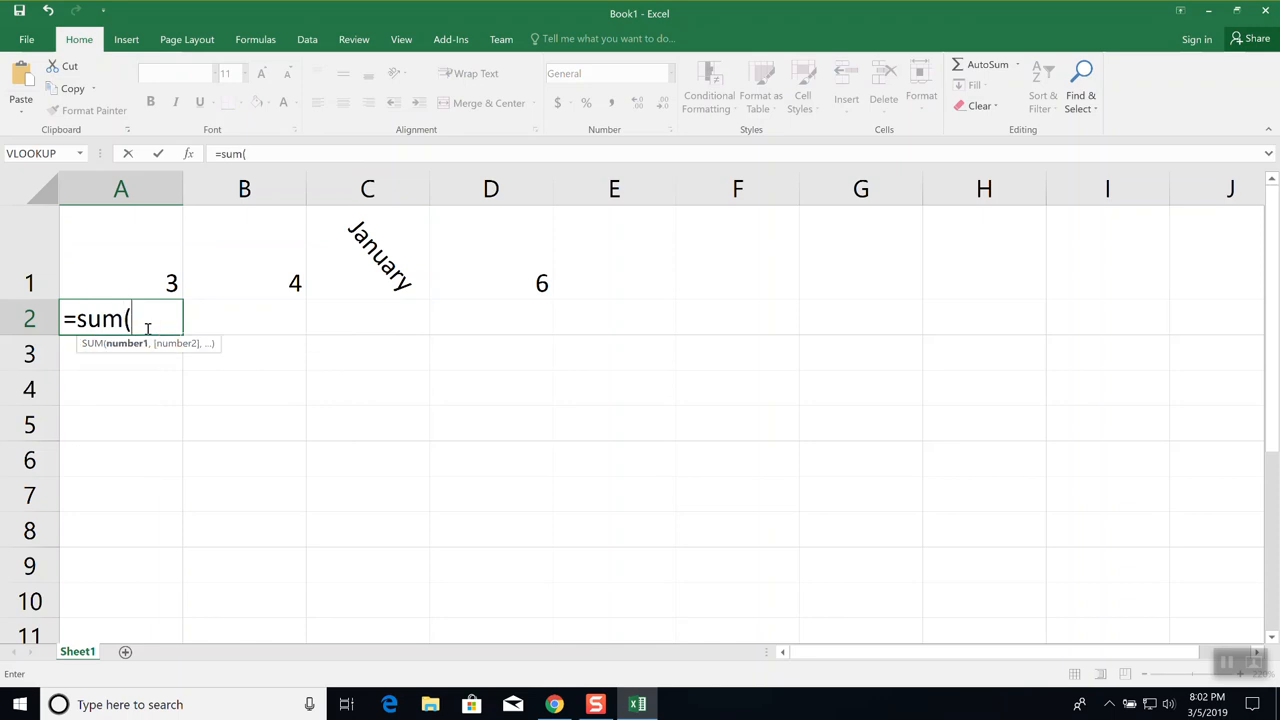
key(Up)
key(shift+Right)
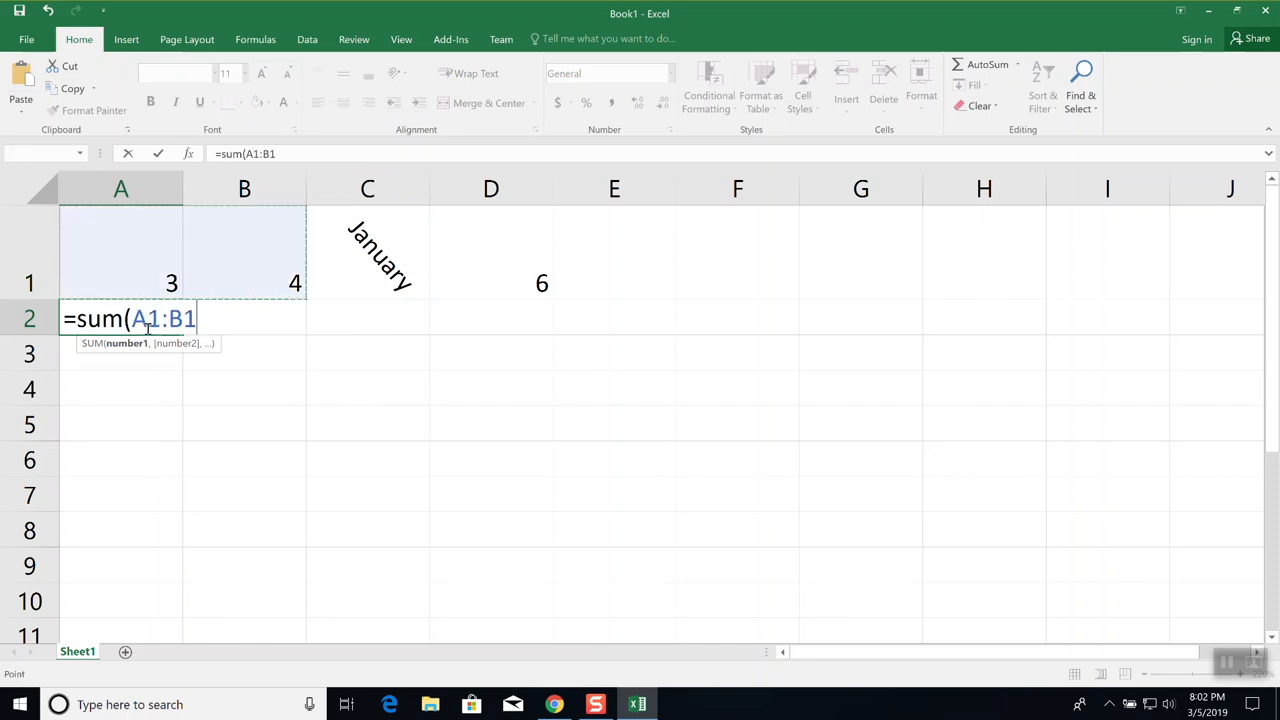
text())
key(Return)
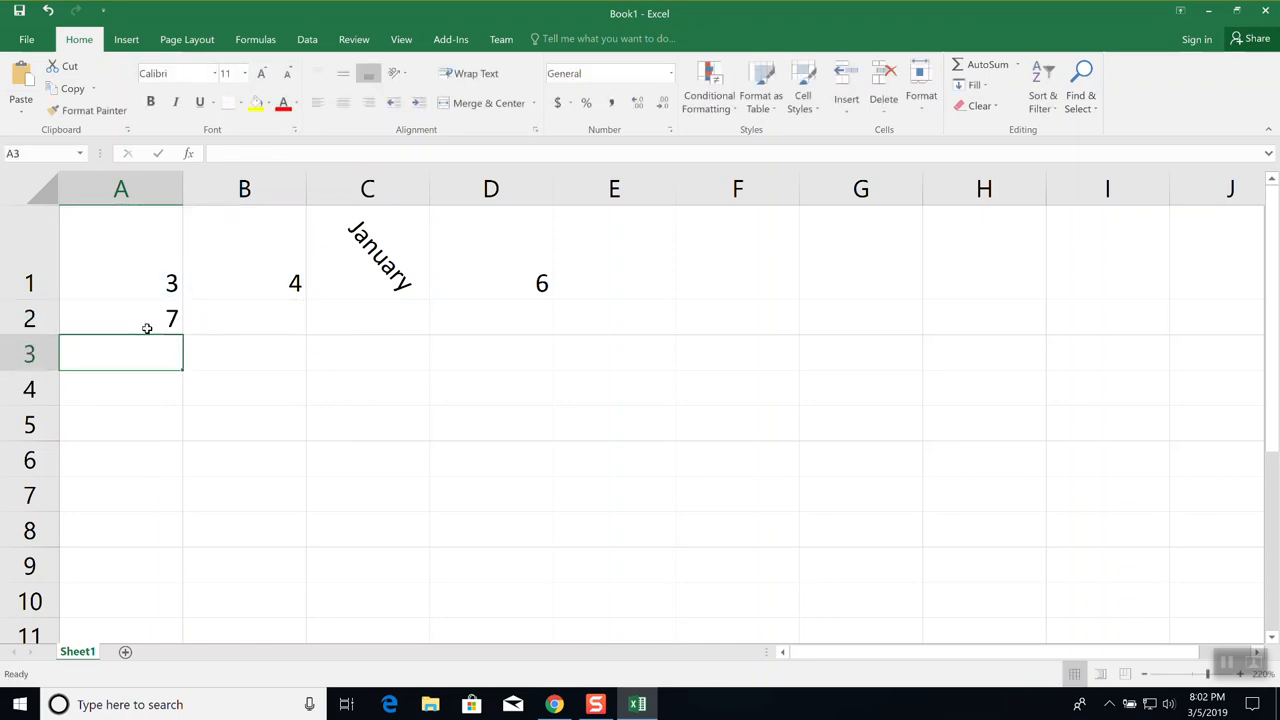
Save the workbook as testdocument352019.xlsx in Documents and close it
click(26, 41)
click(34, 158)
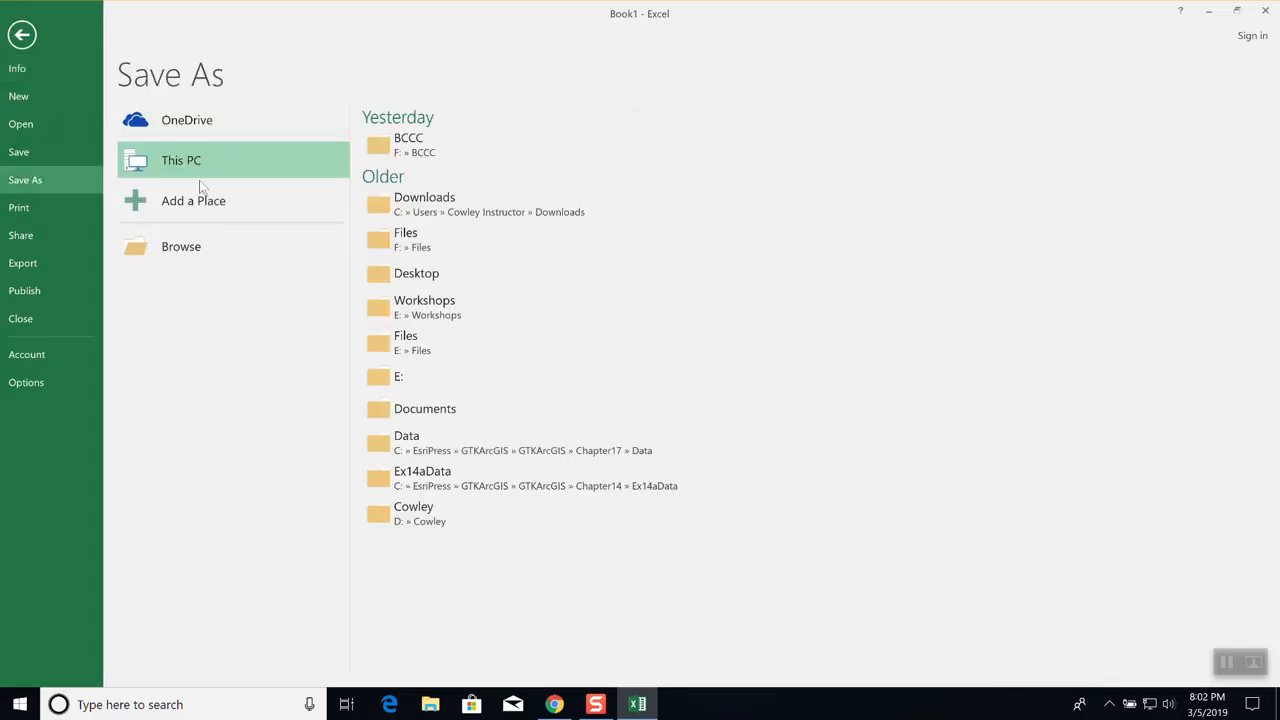
click(181, 250)
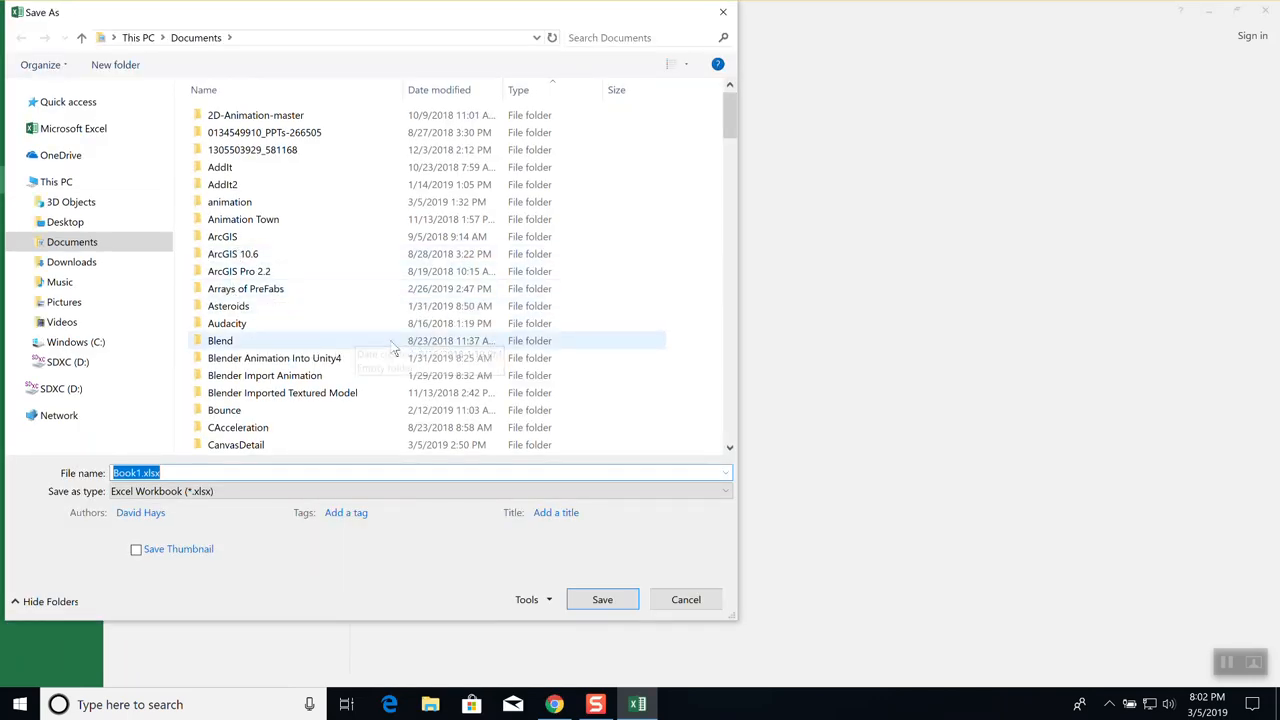
text(testdocument352019)
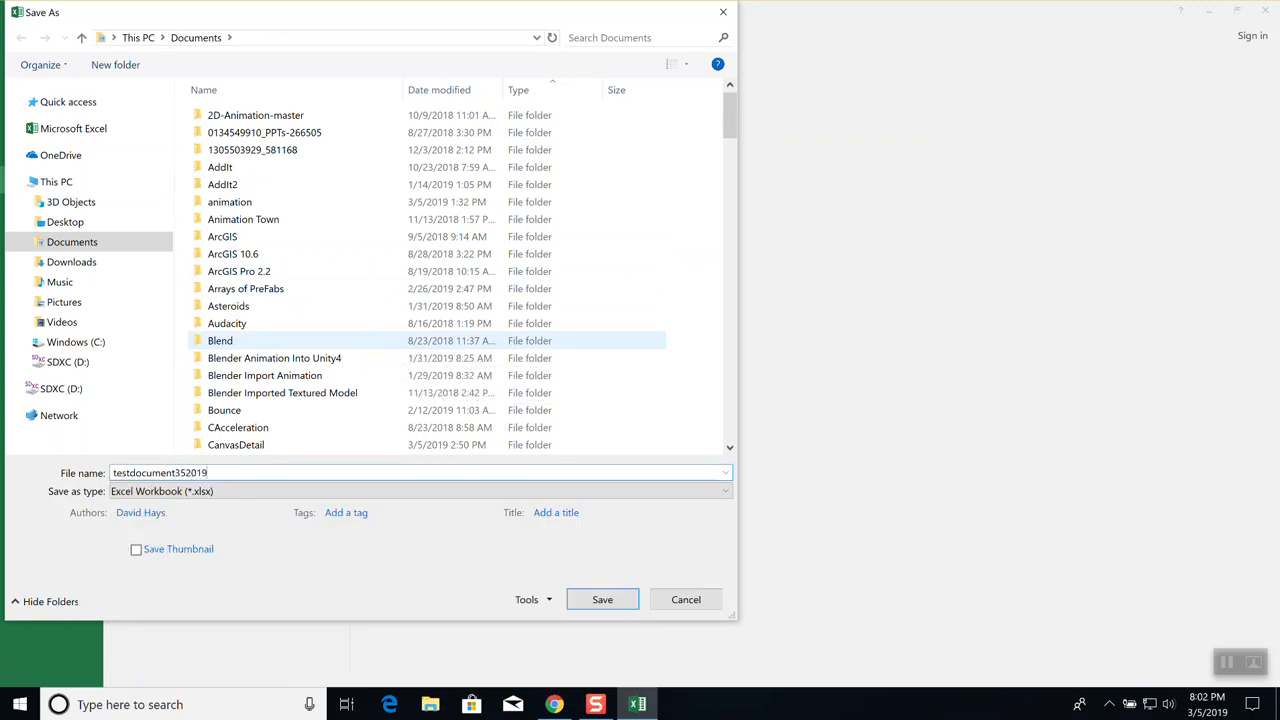
key(Return)
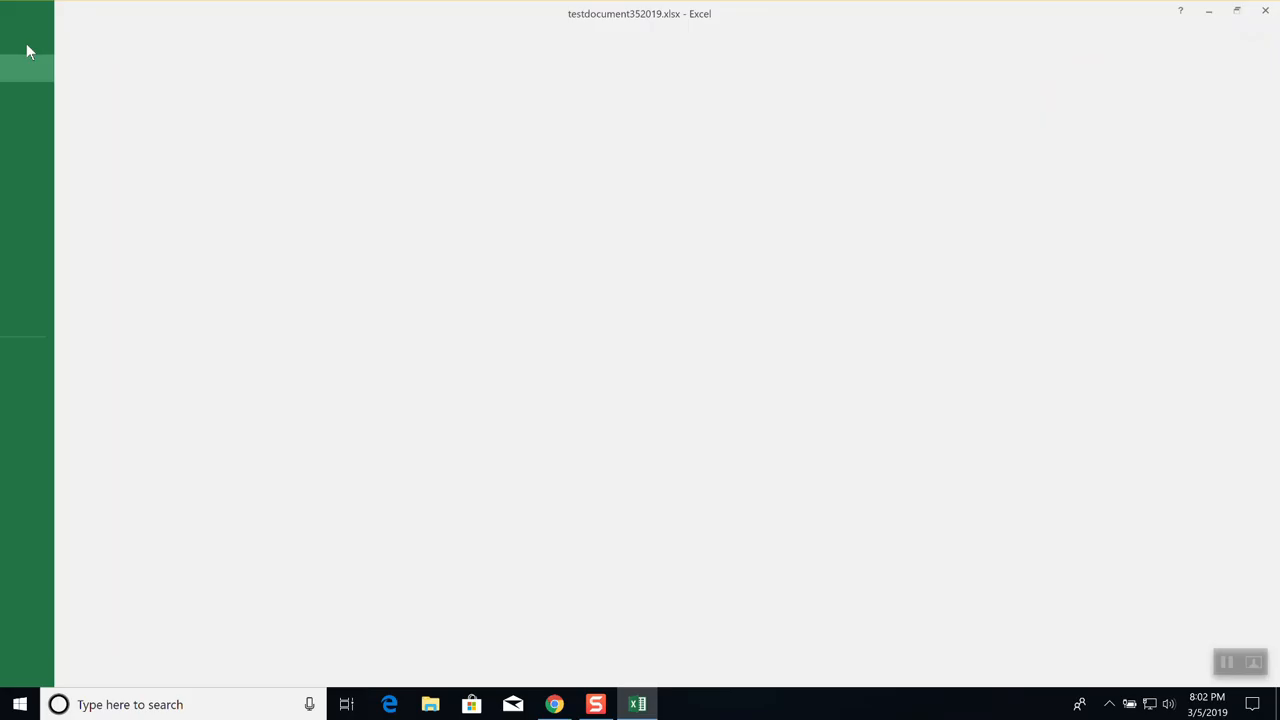
click(26, 41)
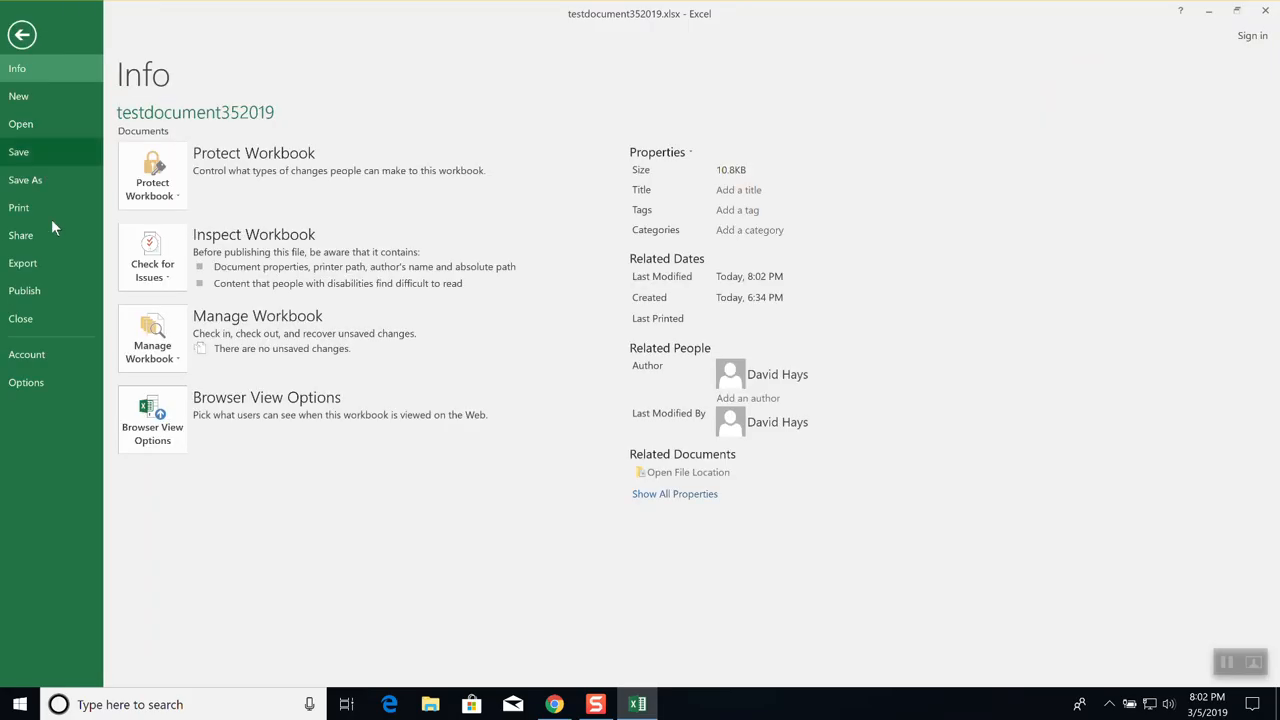
click(34, 322)
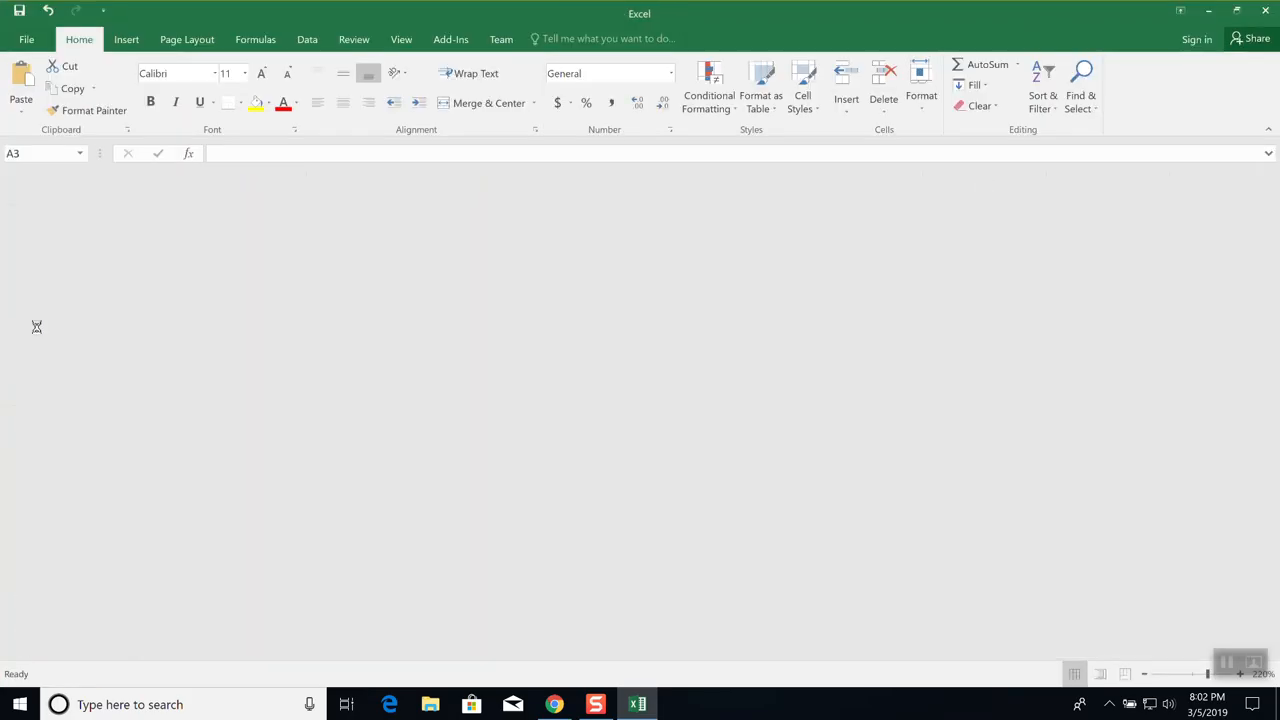
Back in Google Sheets, cancel the file picker and close the import dialog
key(alt+Tab)
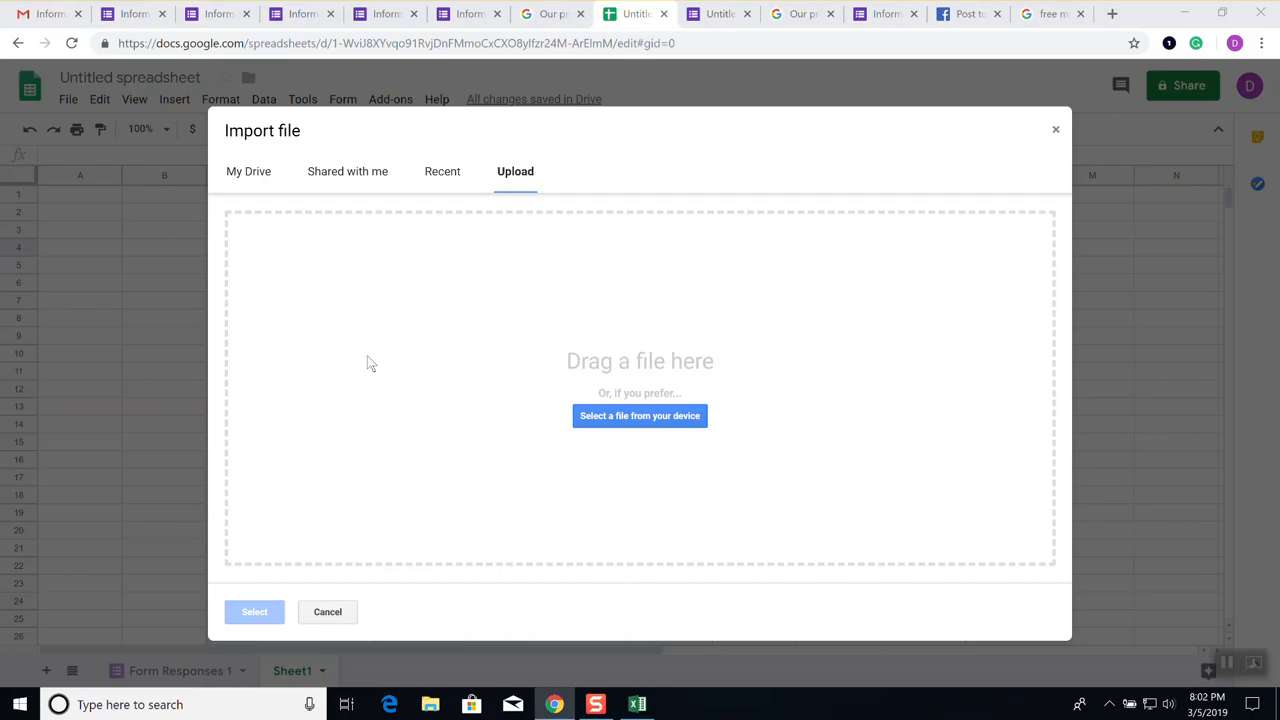
click(660, 416)
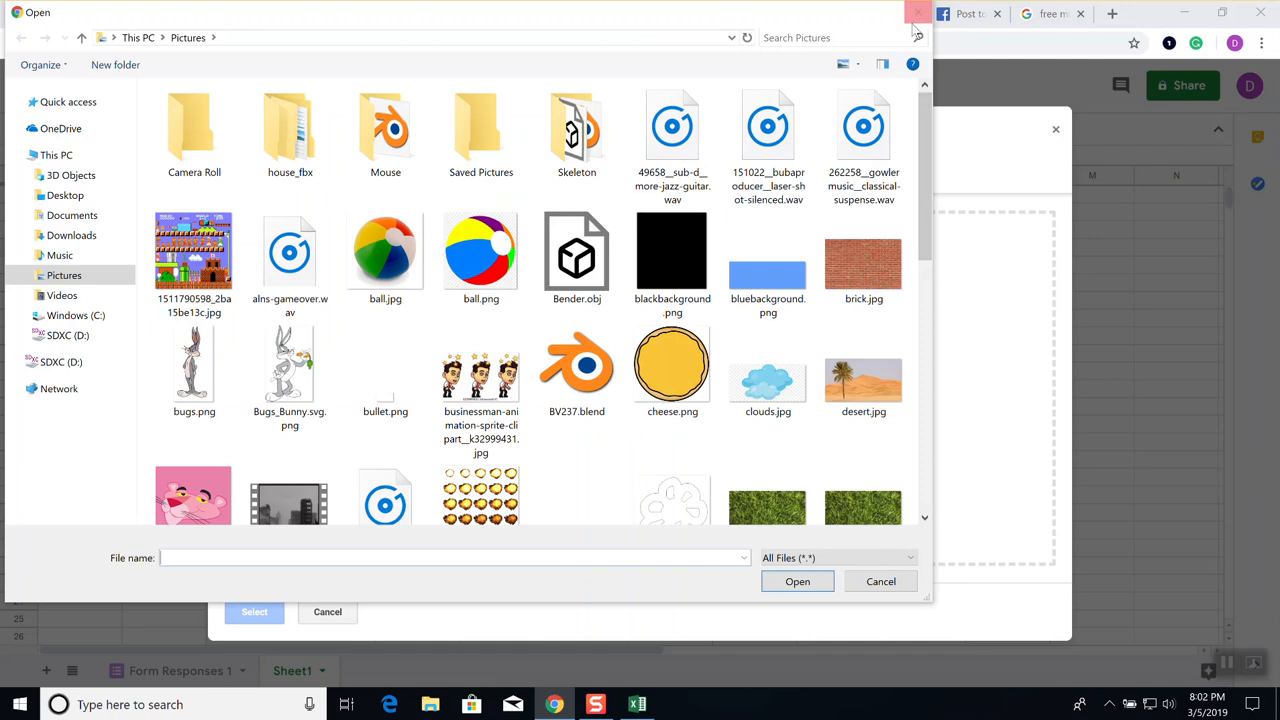
click(918, 14)
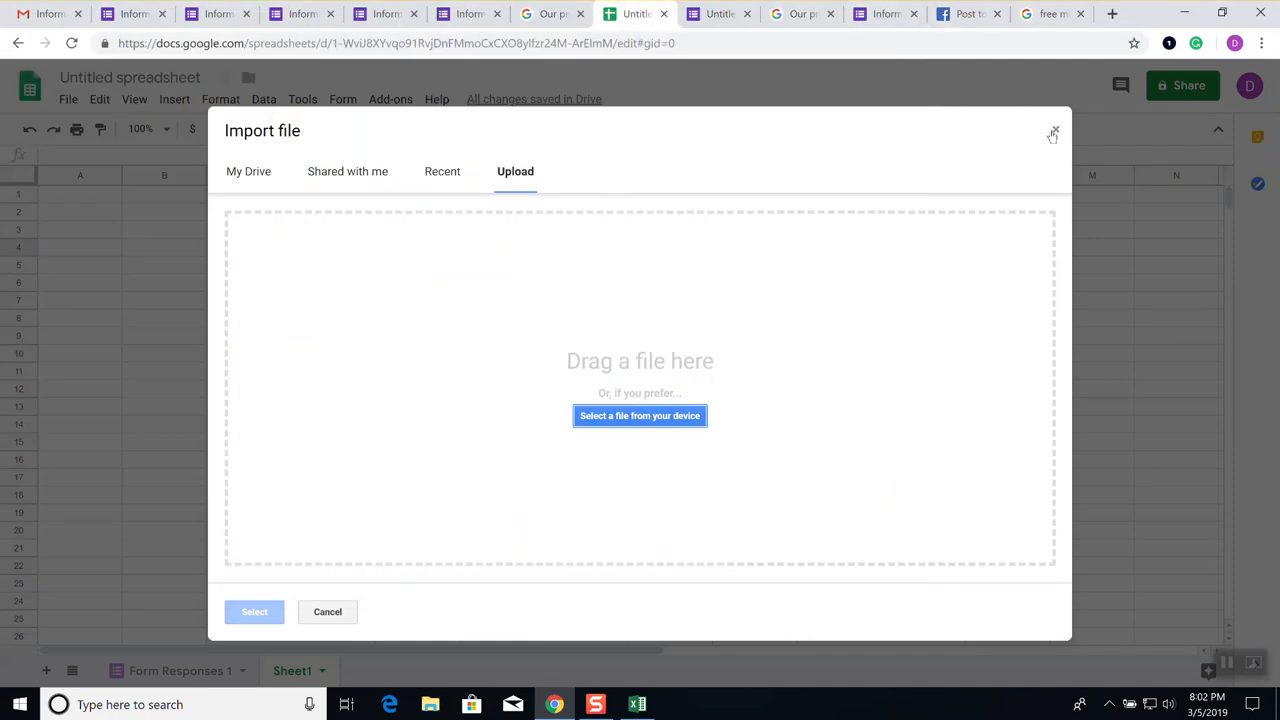
click(1054, 132)
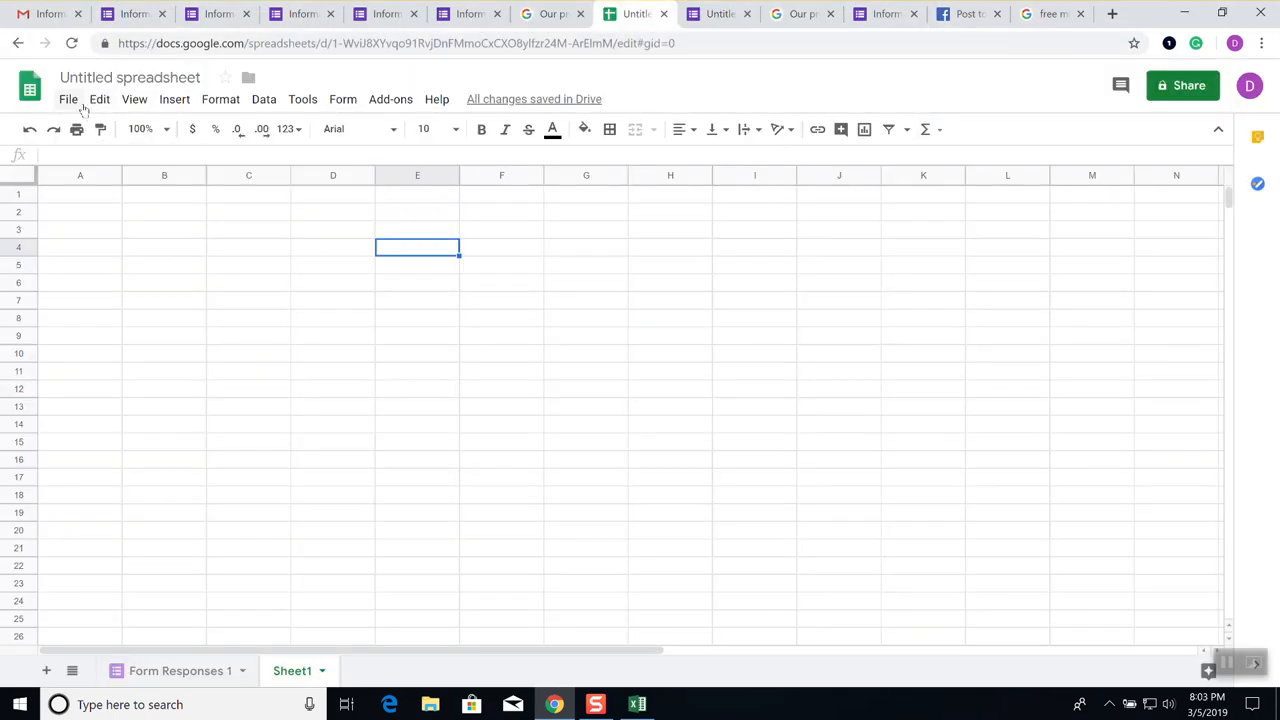
Reopen File > Import, upload from the device, and list Documents by date modified
click(80, 104)
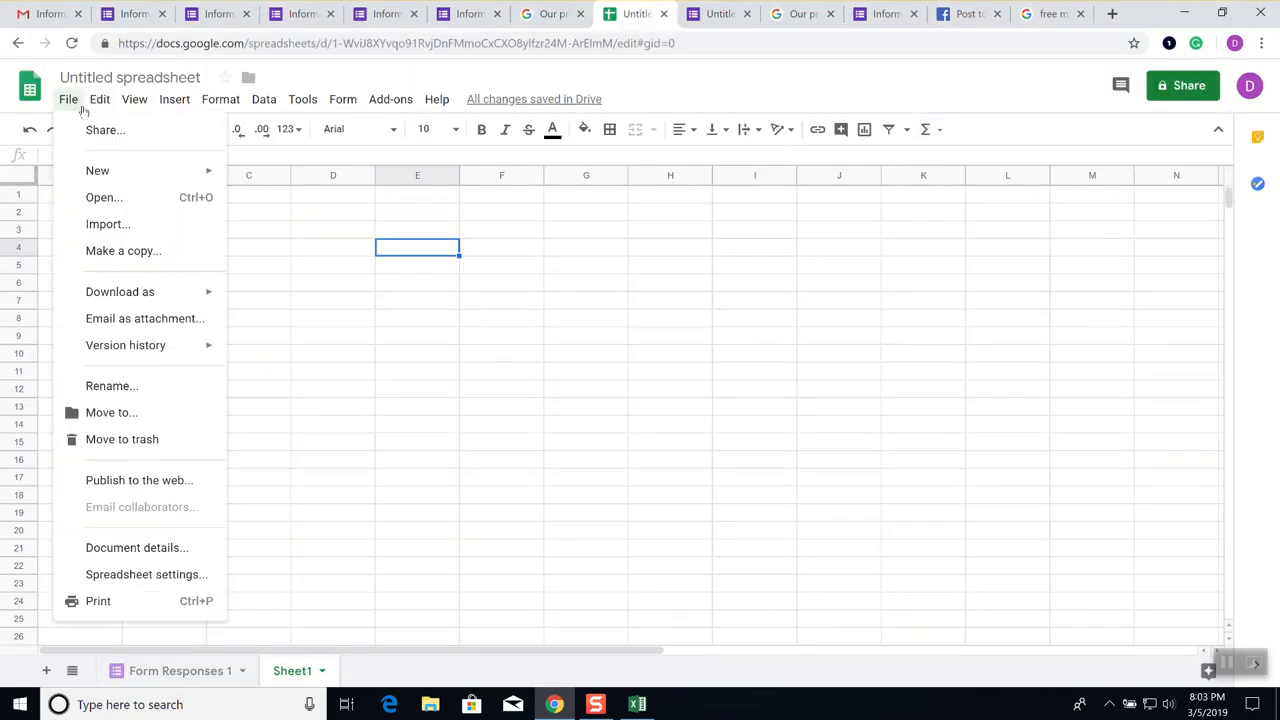
click(122, 227)
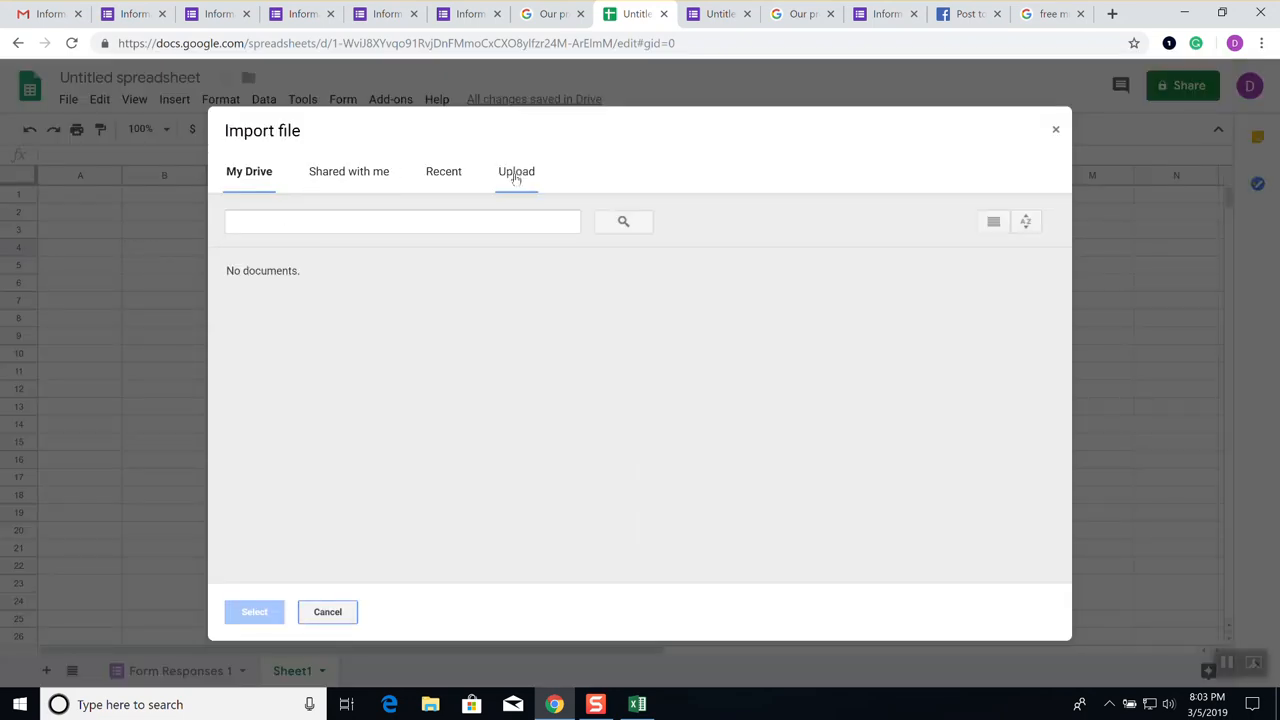
click(516, 178)
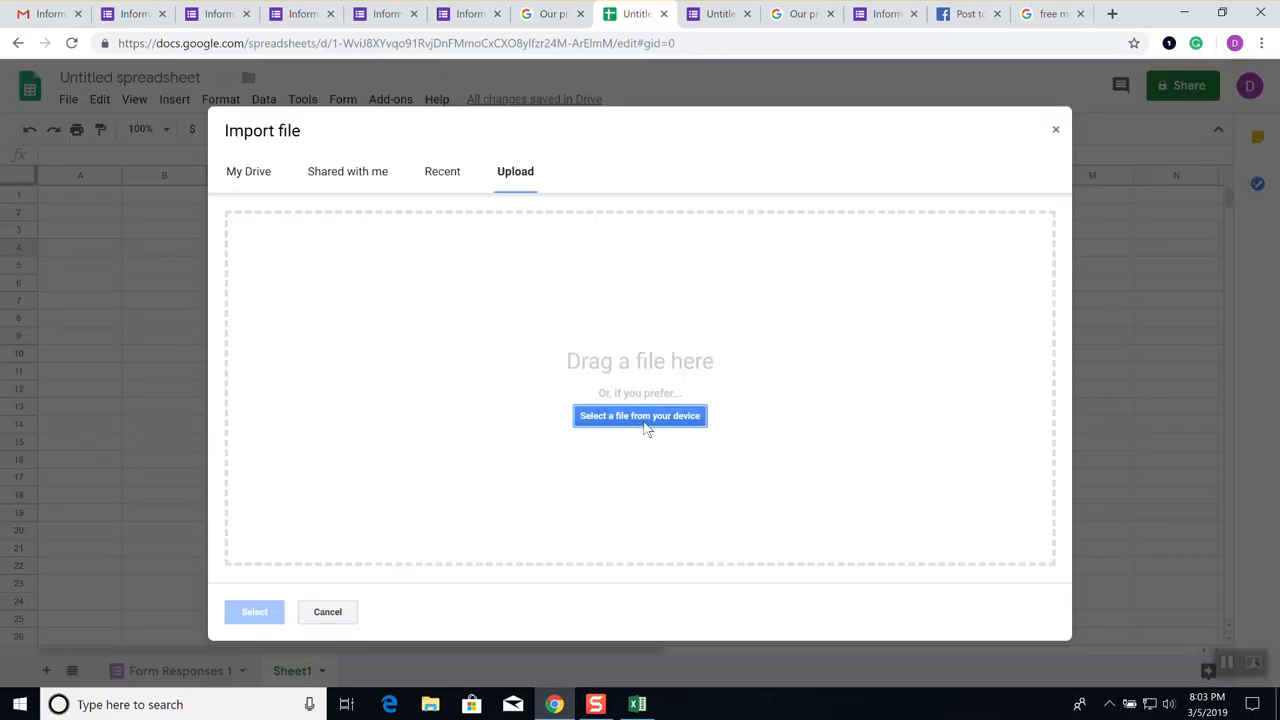
click(648, 420)
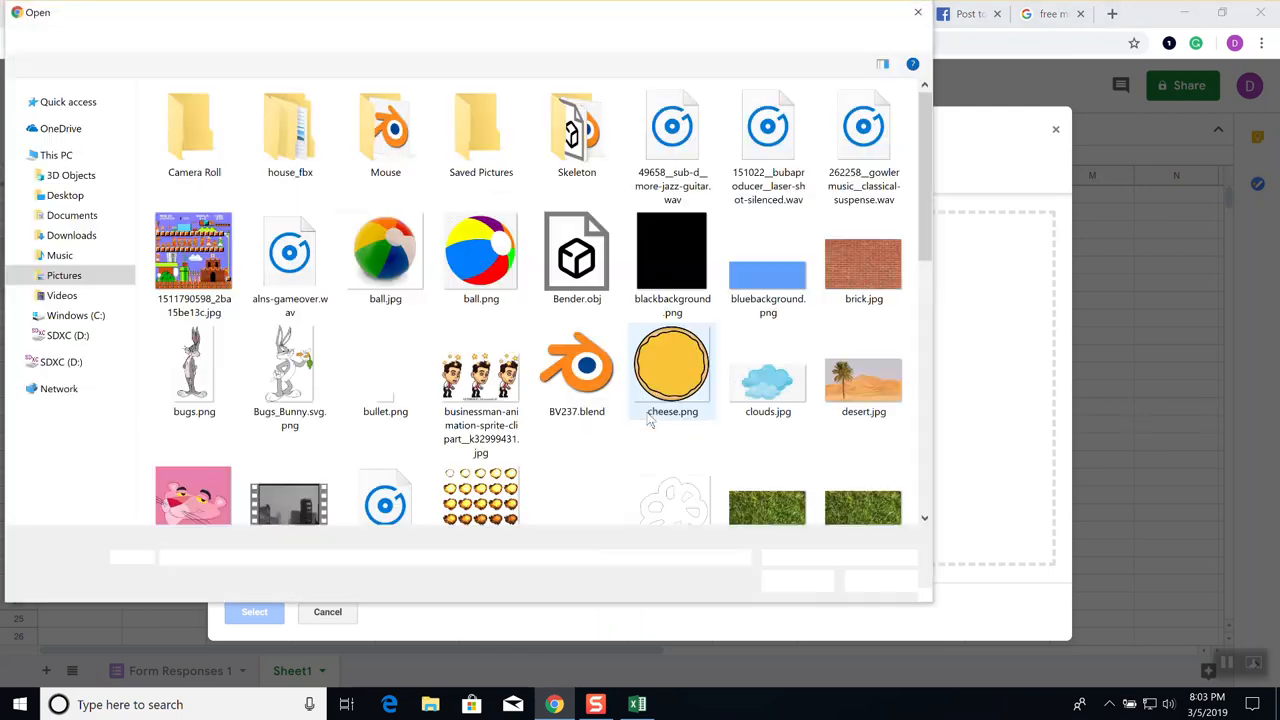
click(75, 218)
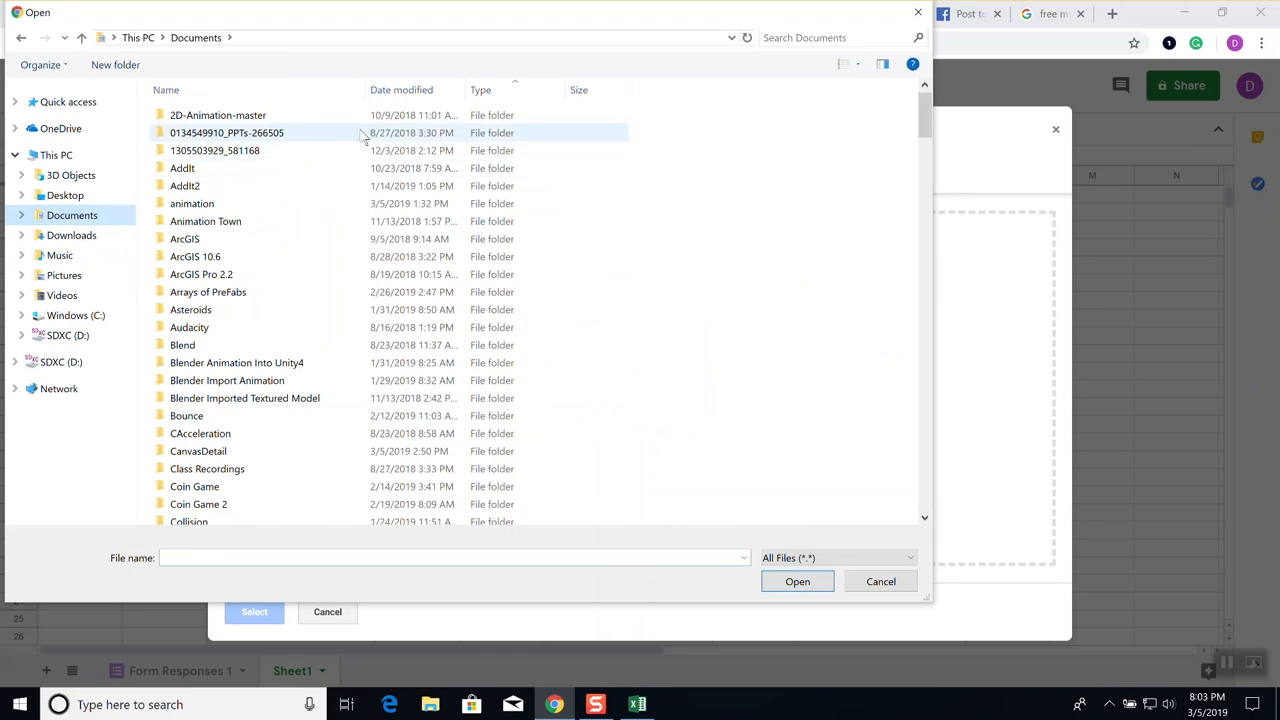
click(392, 91)
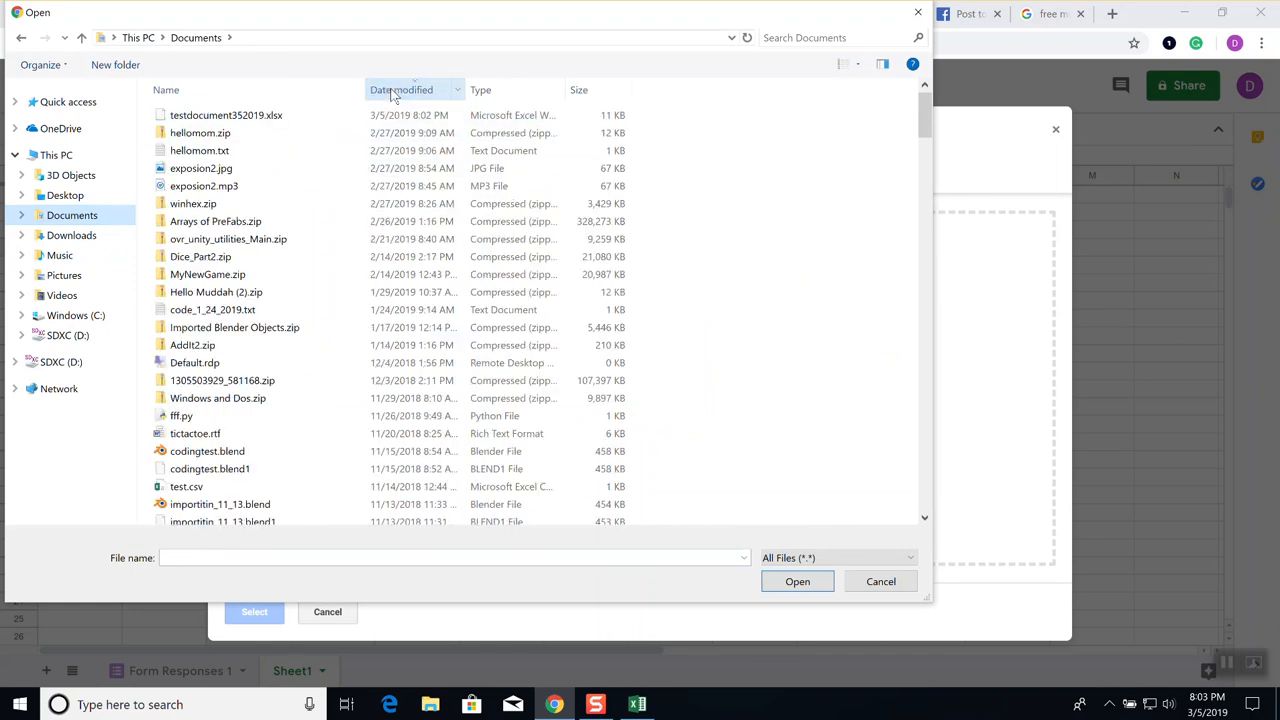
Import testdocument352019.xlsx as a new spreadsheet and open it
double_click(259, 118)
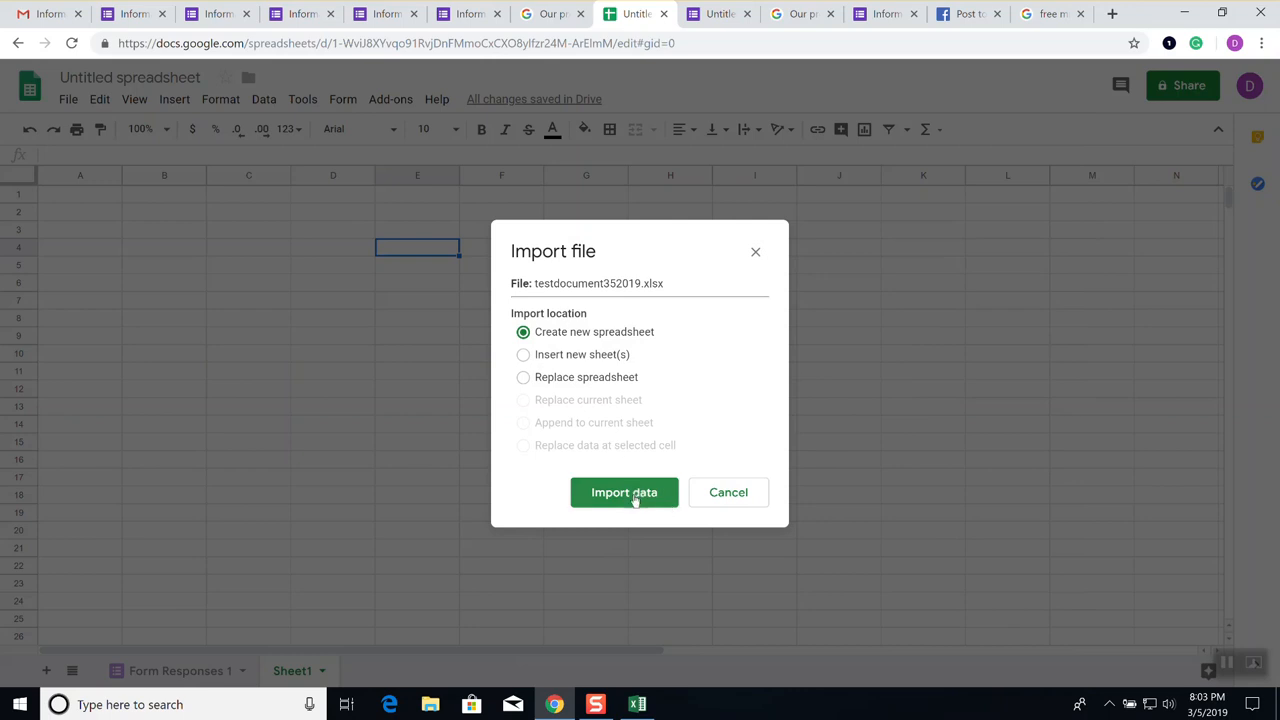
click(634, 496)
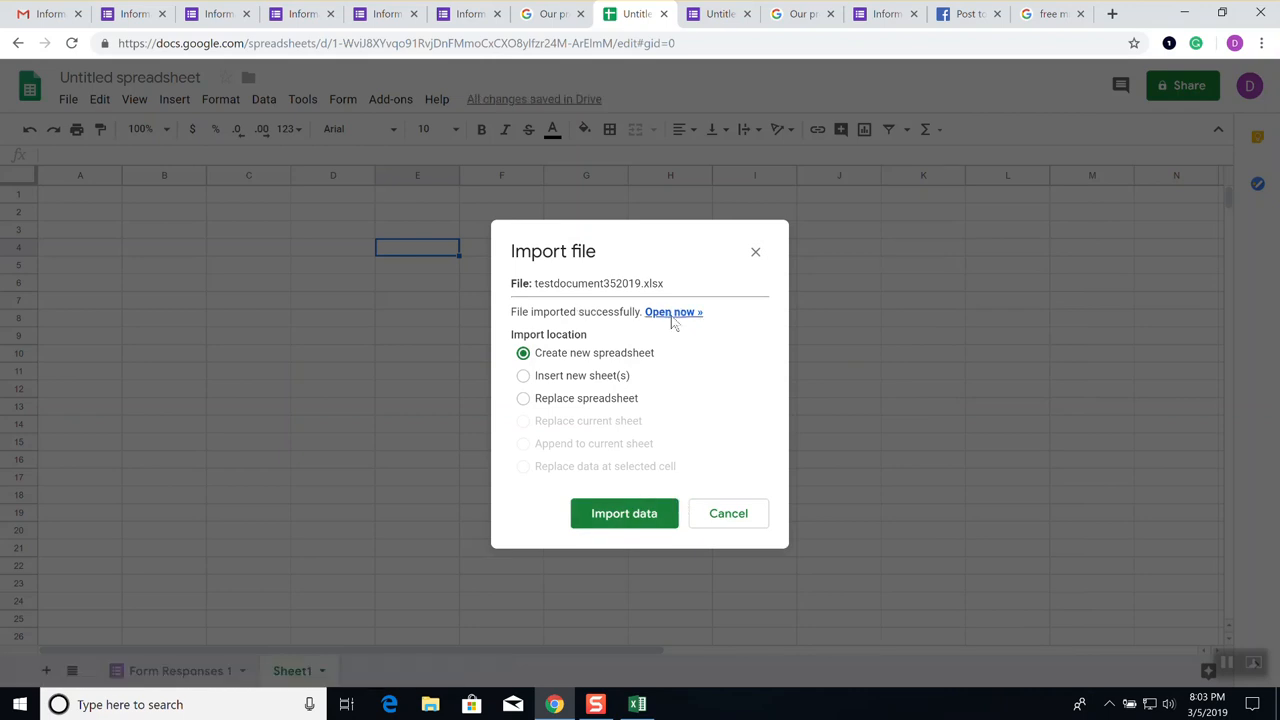
click(671, 313)
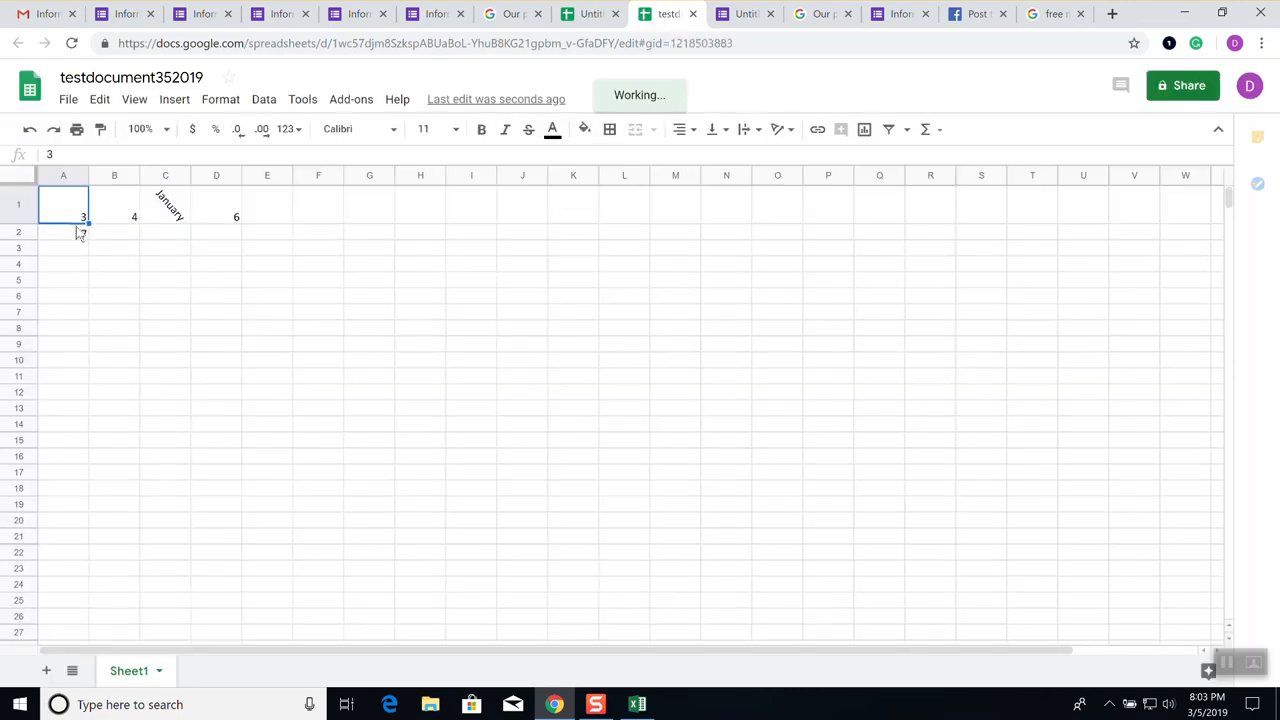
click(82, 233)
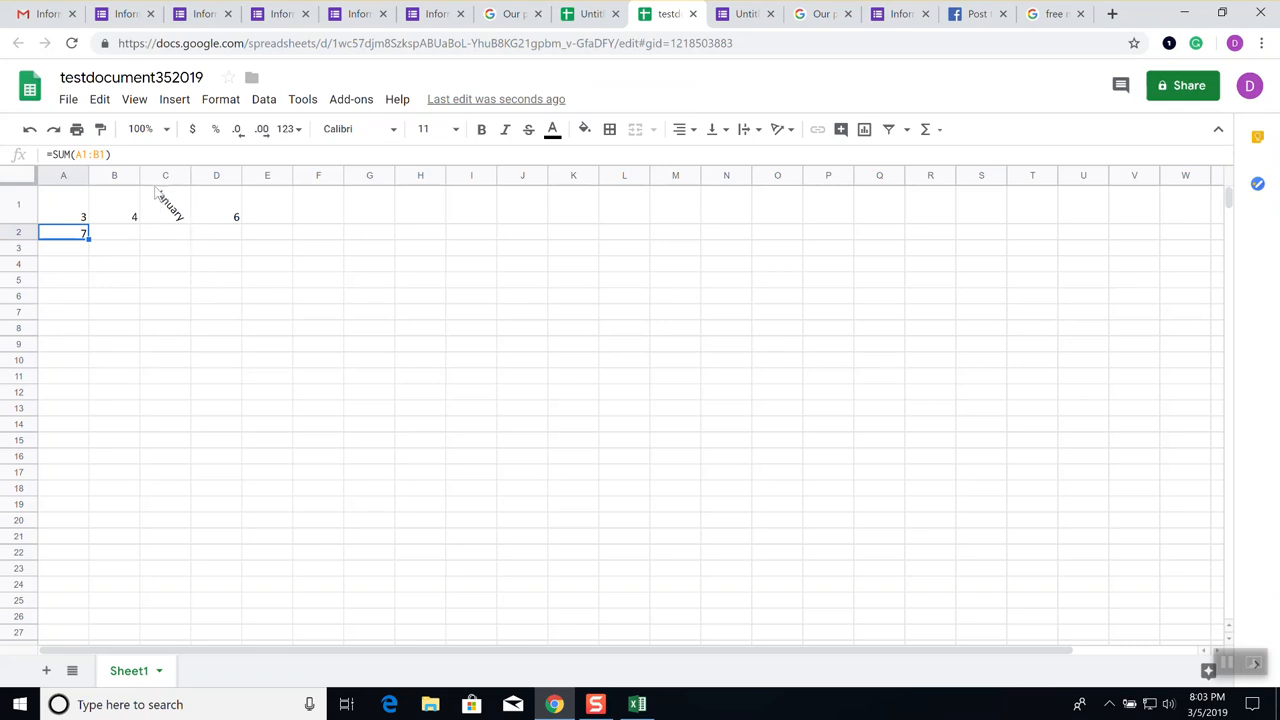
click(173, 257)
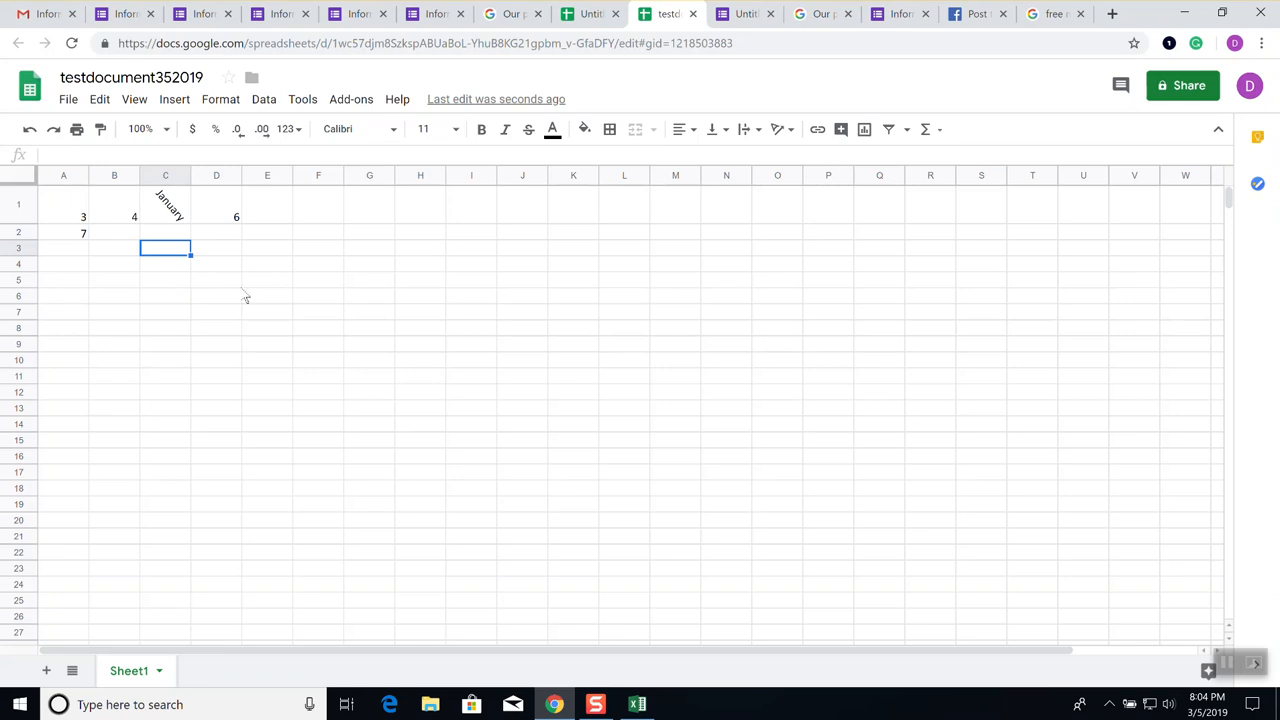
click(560, 286)
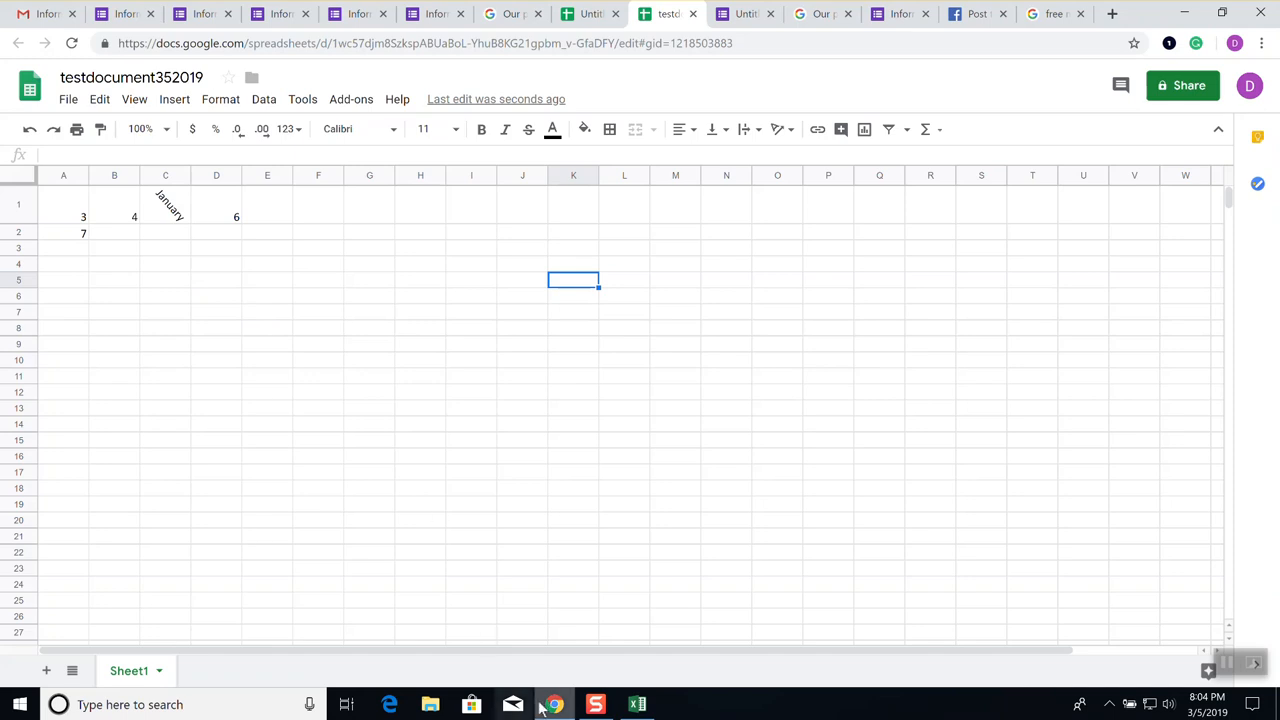
mouse_move(545, 705)
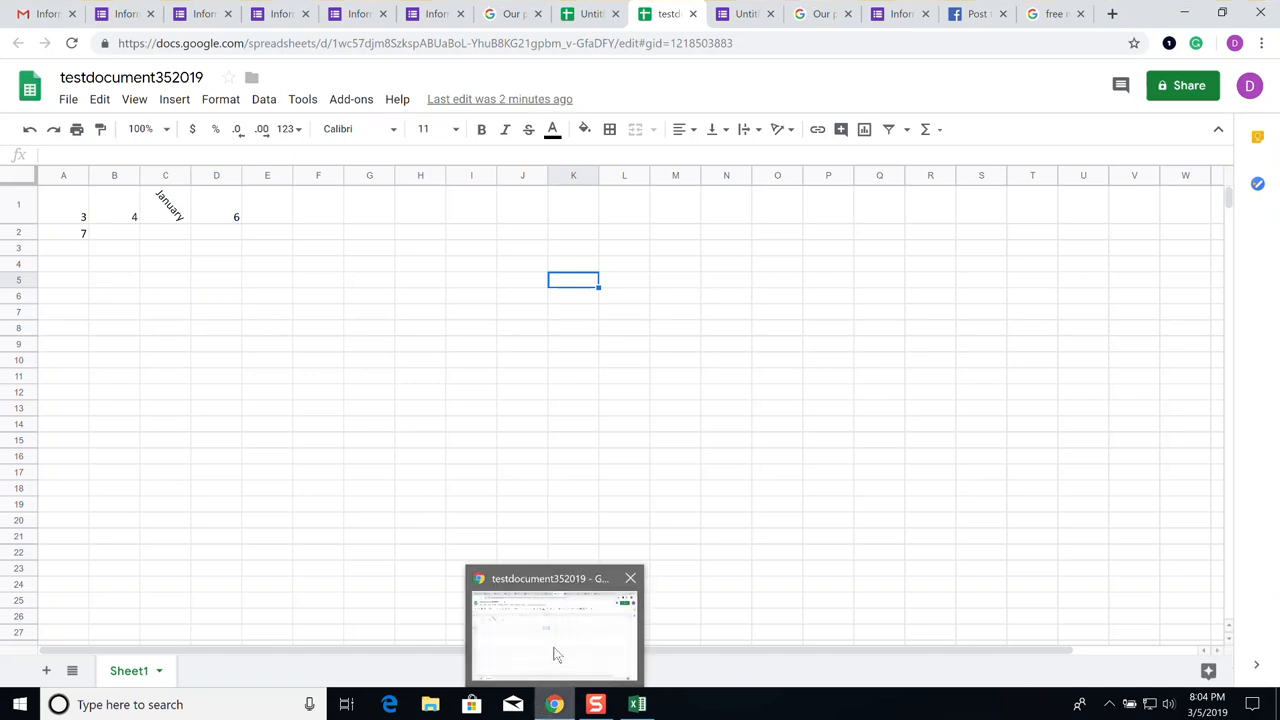
Open the 'Free Microsoft Office Online, Word, Excel, Powerpoint' result from the search tab
click(1055, 14)
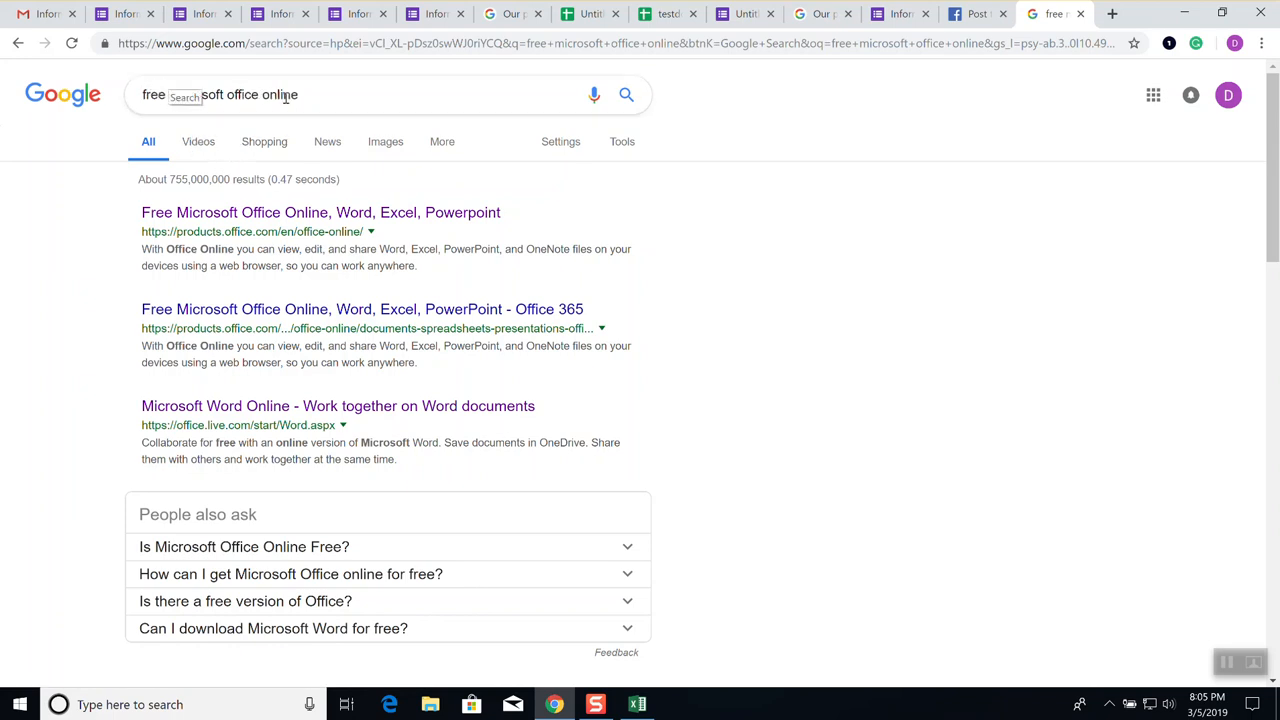
click(316, 218)
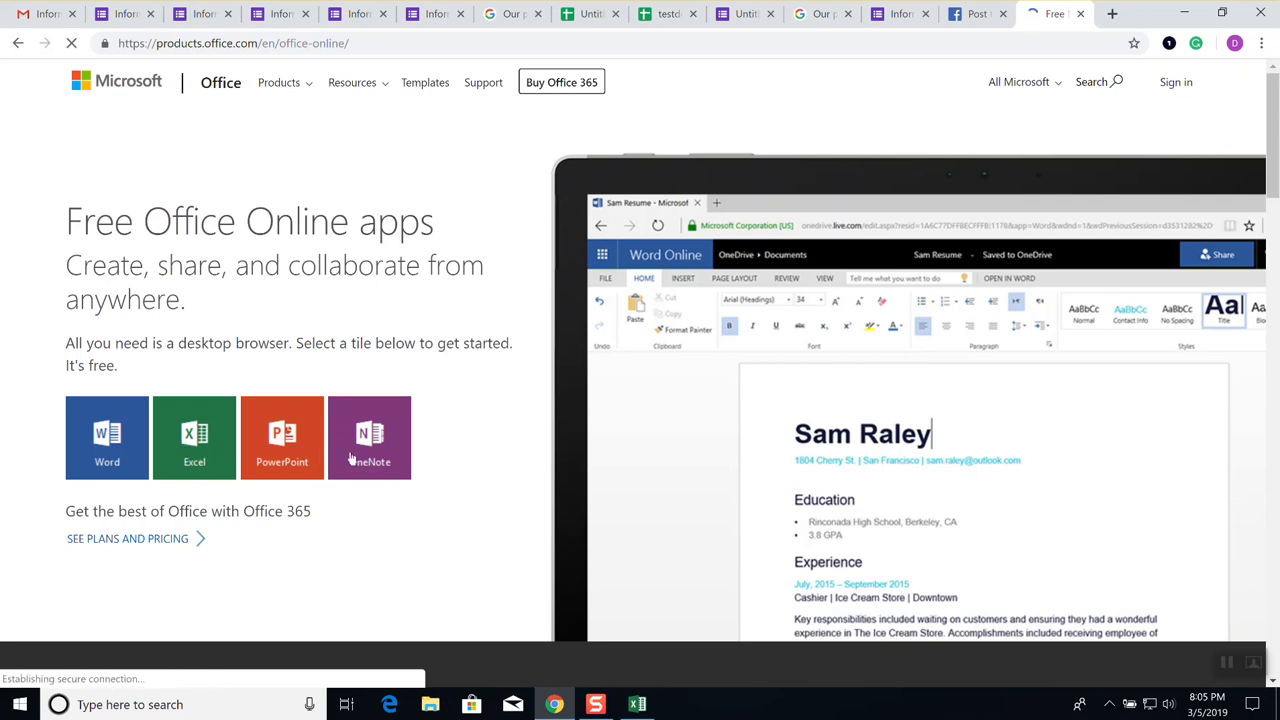
click(404, 462)
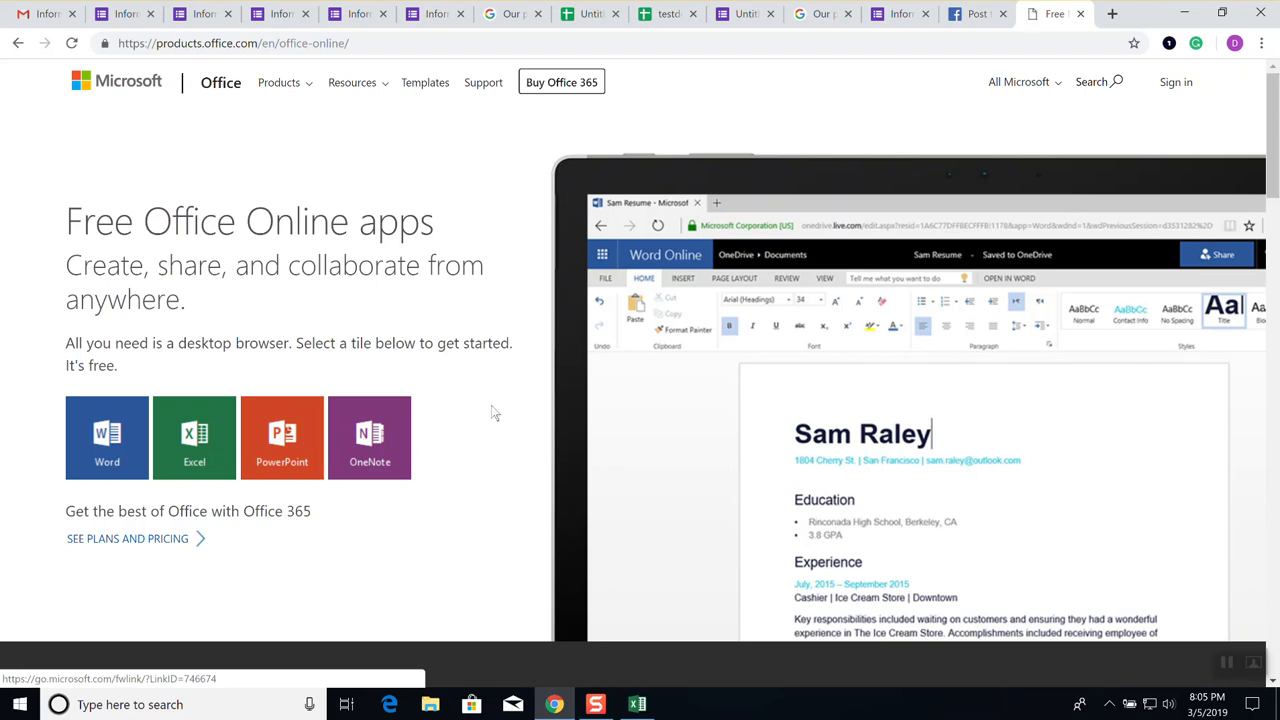
Sign in with the account e-mail and password, declining the authenticator app offer
click(1172, 90)
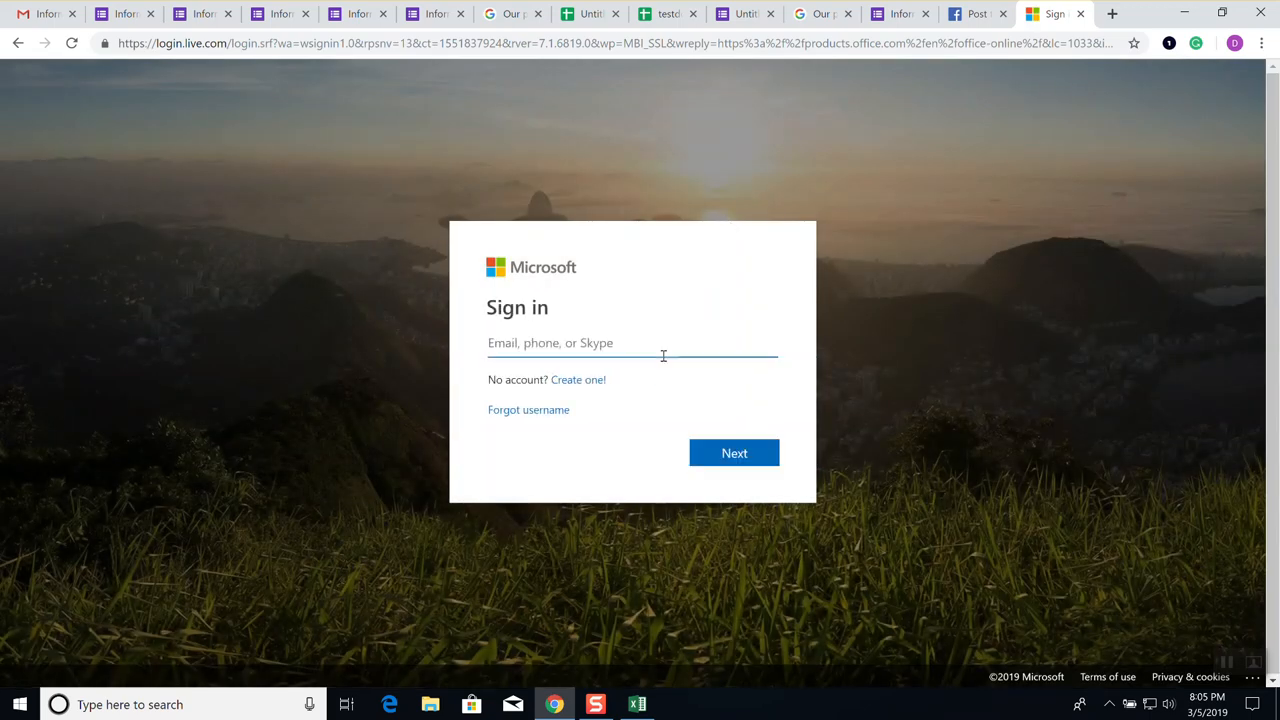
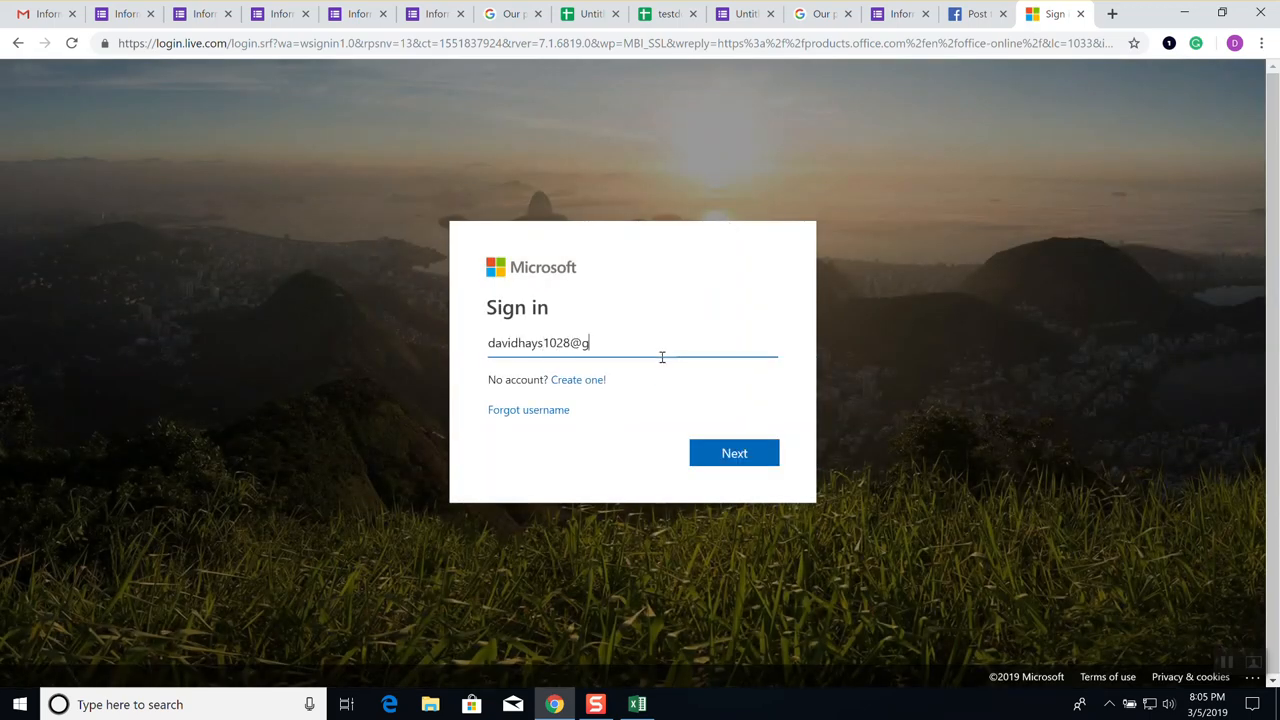
key(Return)
text(*)
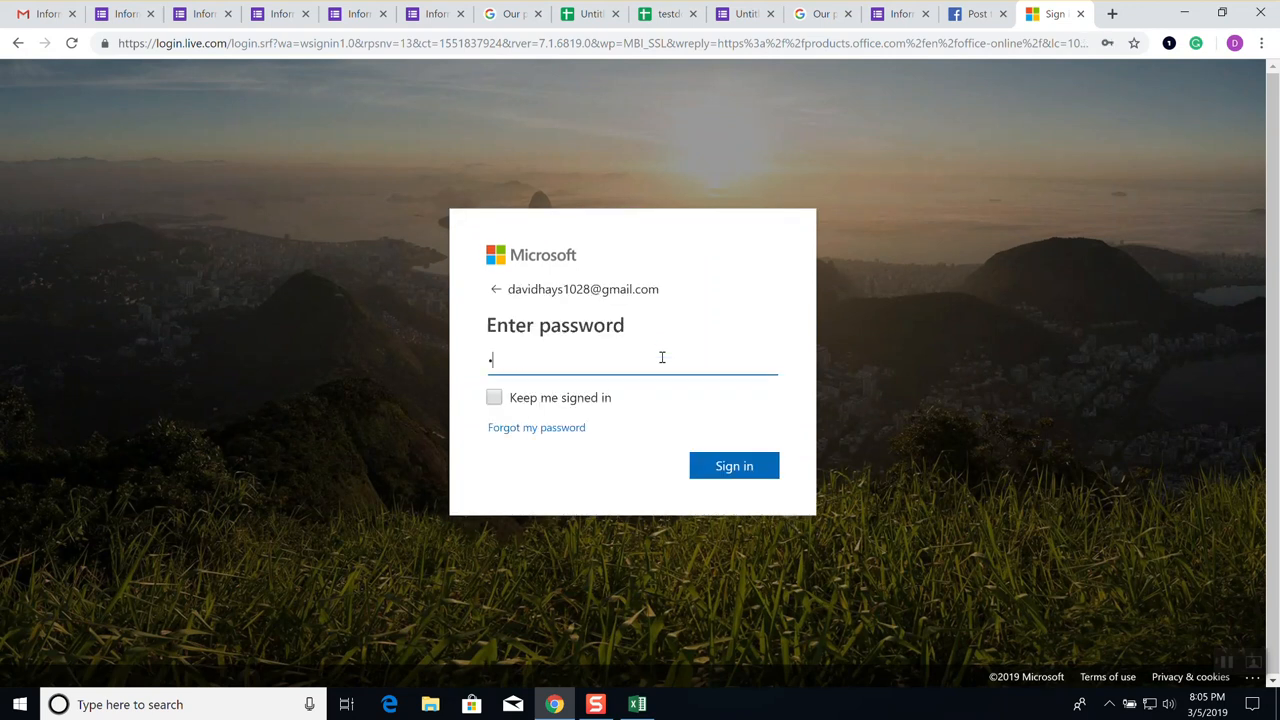
key(Return)
text(*)
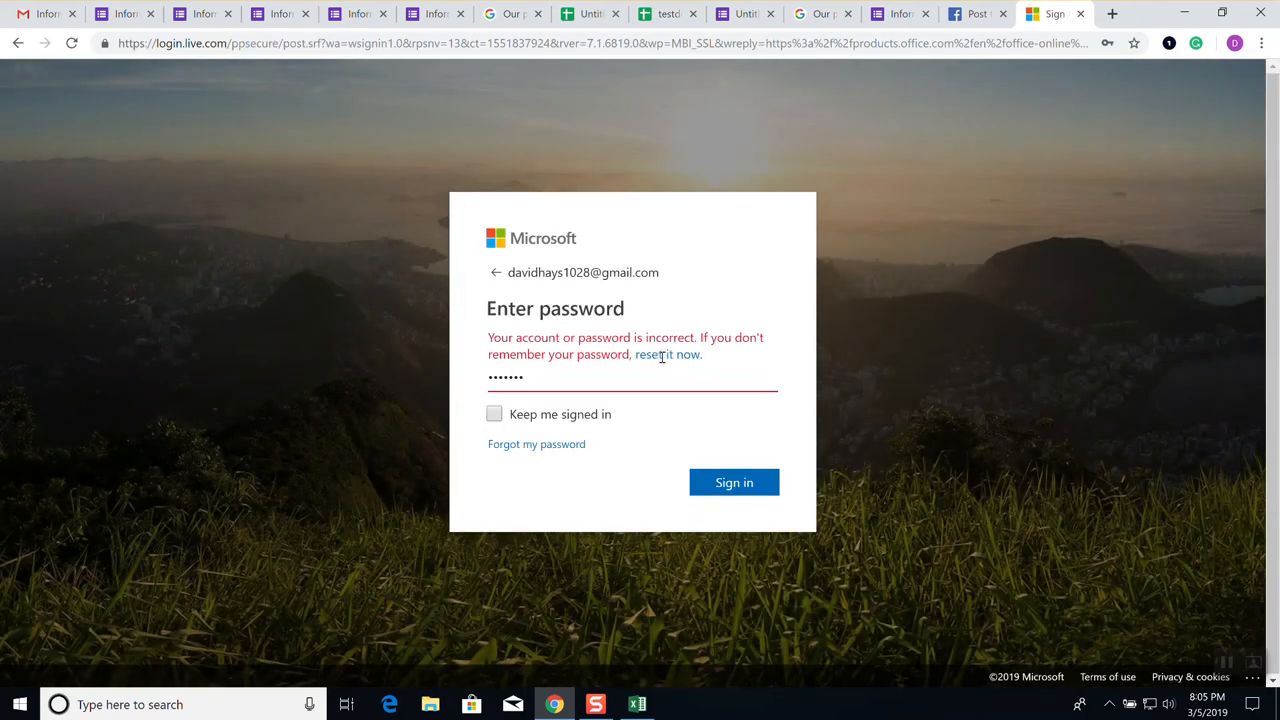
text(******)
key(Return)
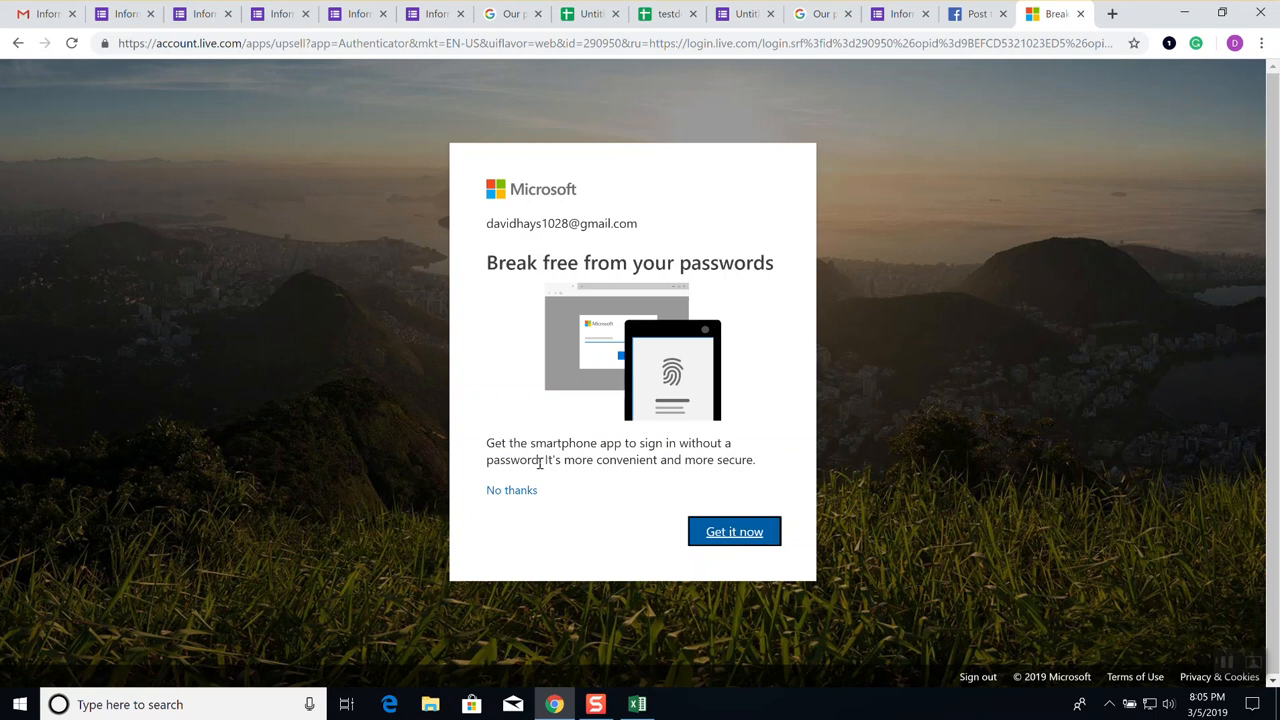
click(515, 491)
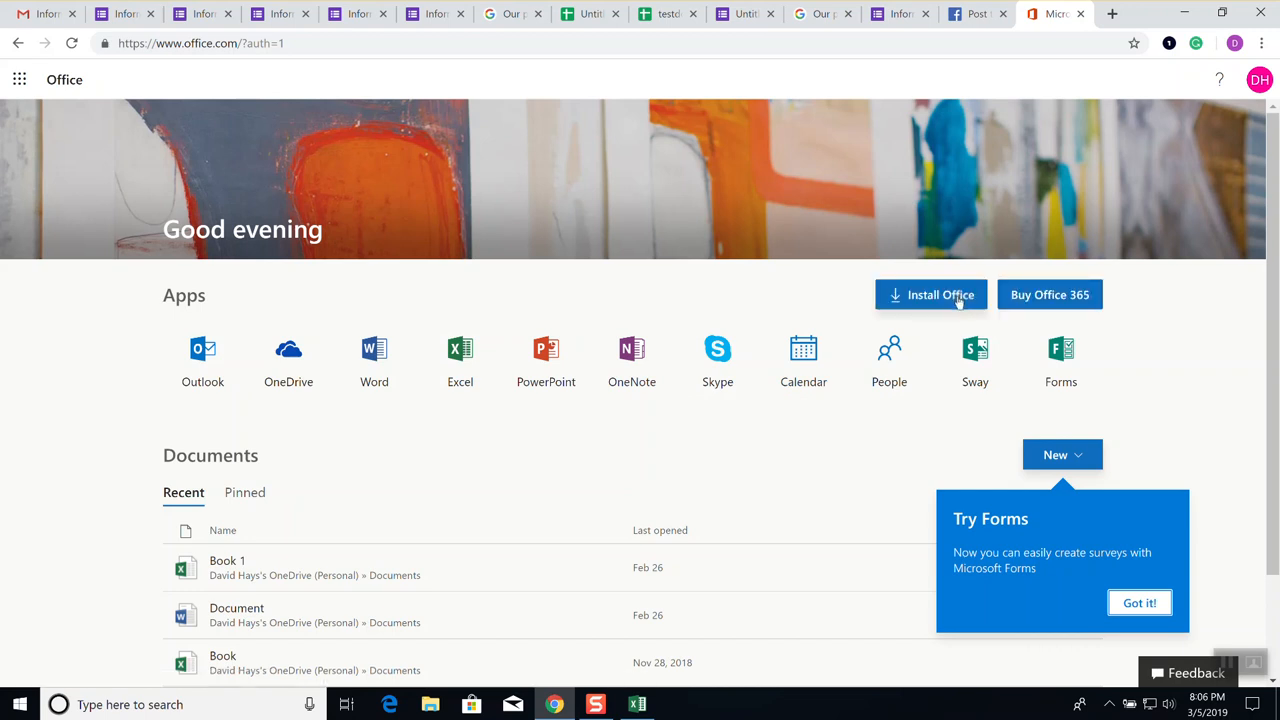
Create a new blank Word document and browse its Insert, Layout, References and Review tabs
click(370, 367)
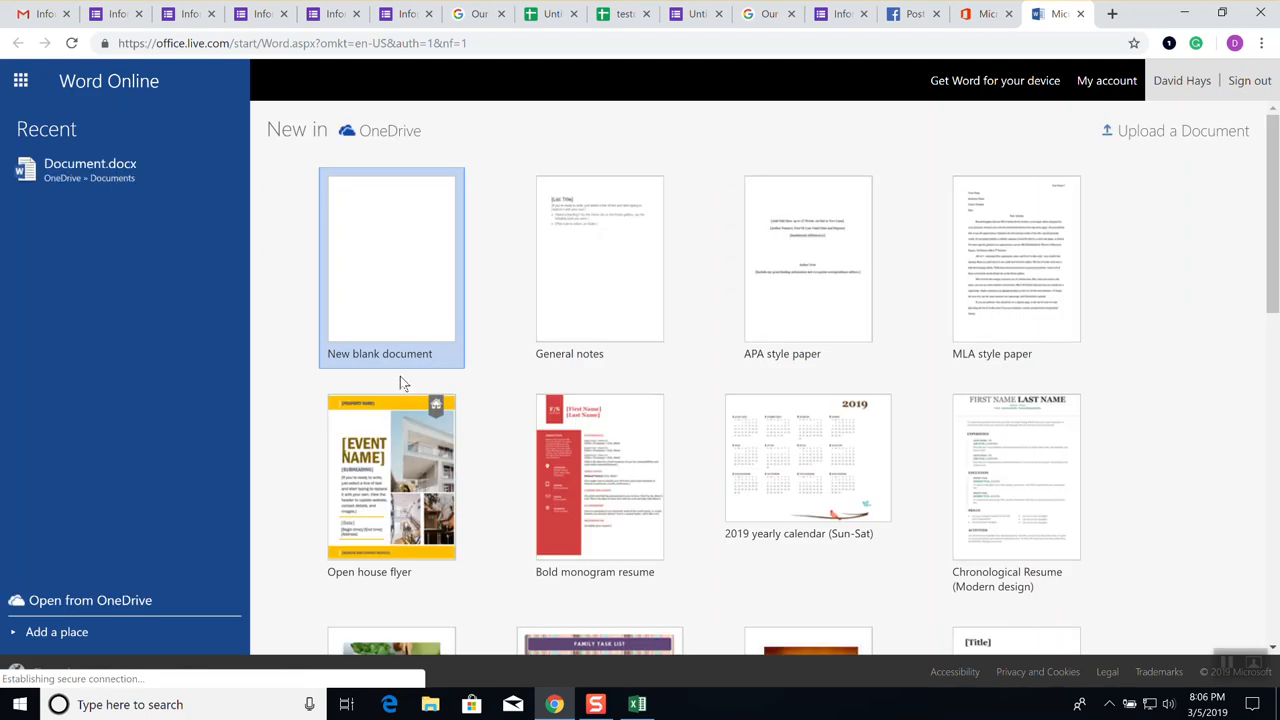
click(395, 270)
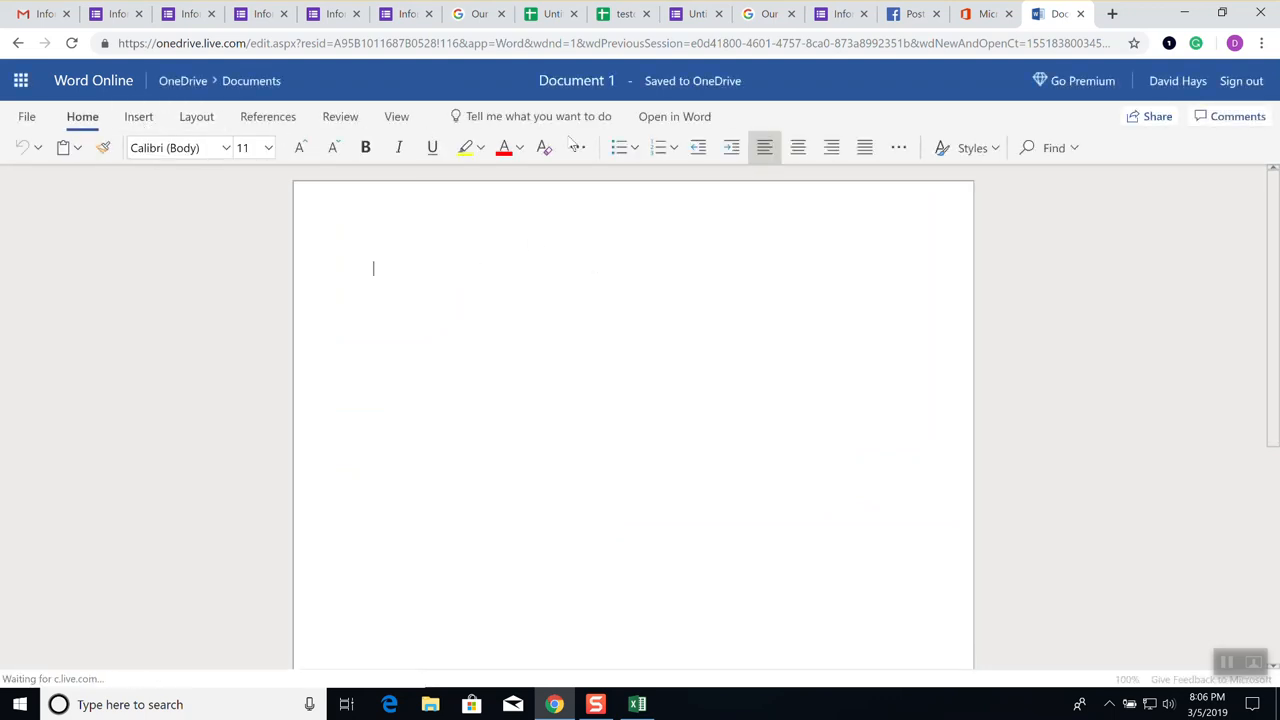
click(148, 122)
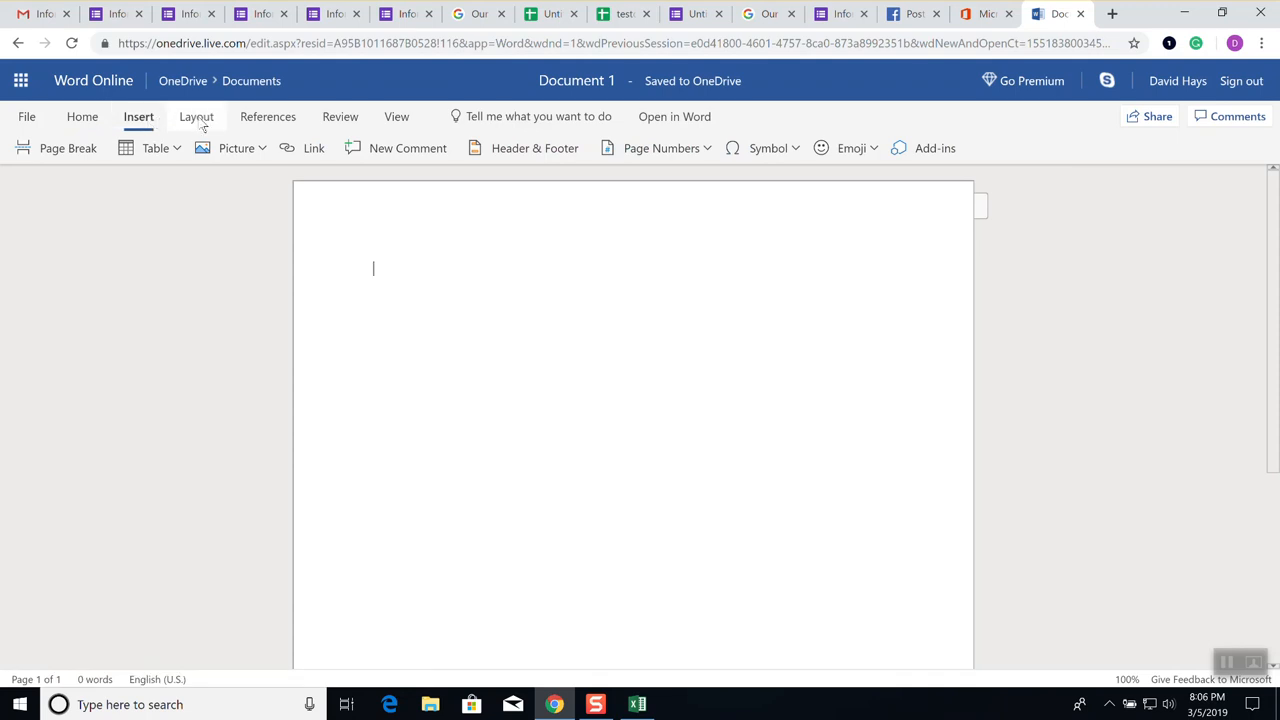
click(200, 122)
click(268, 122)
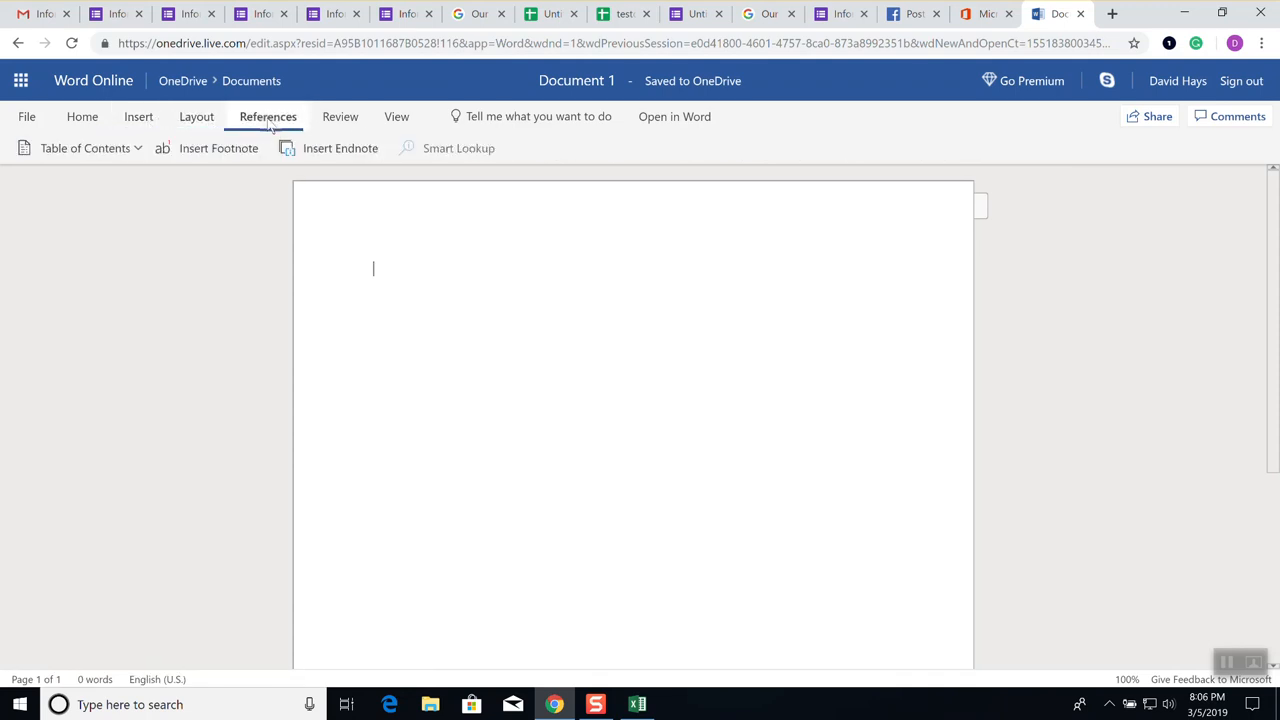
click(340, 118)
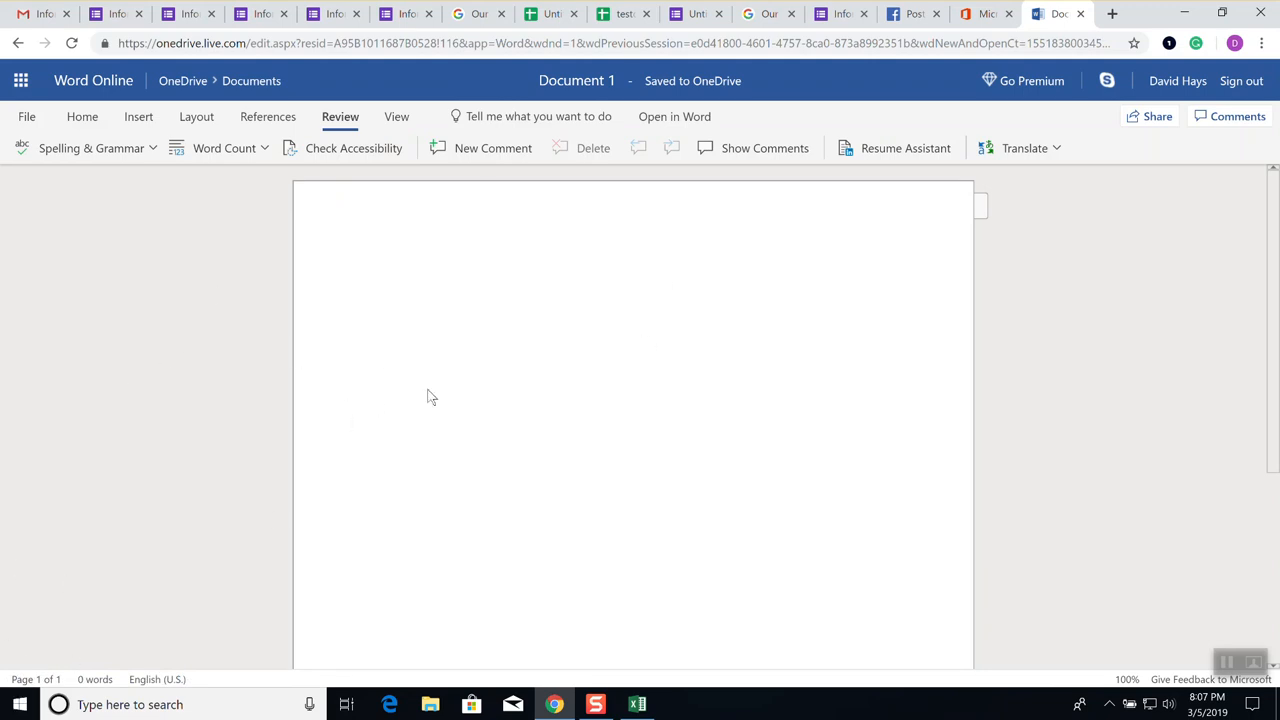
right_click(430, 706)
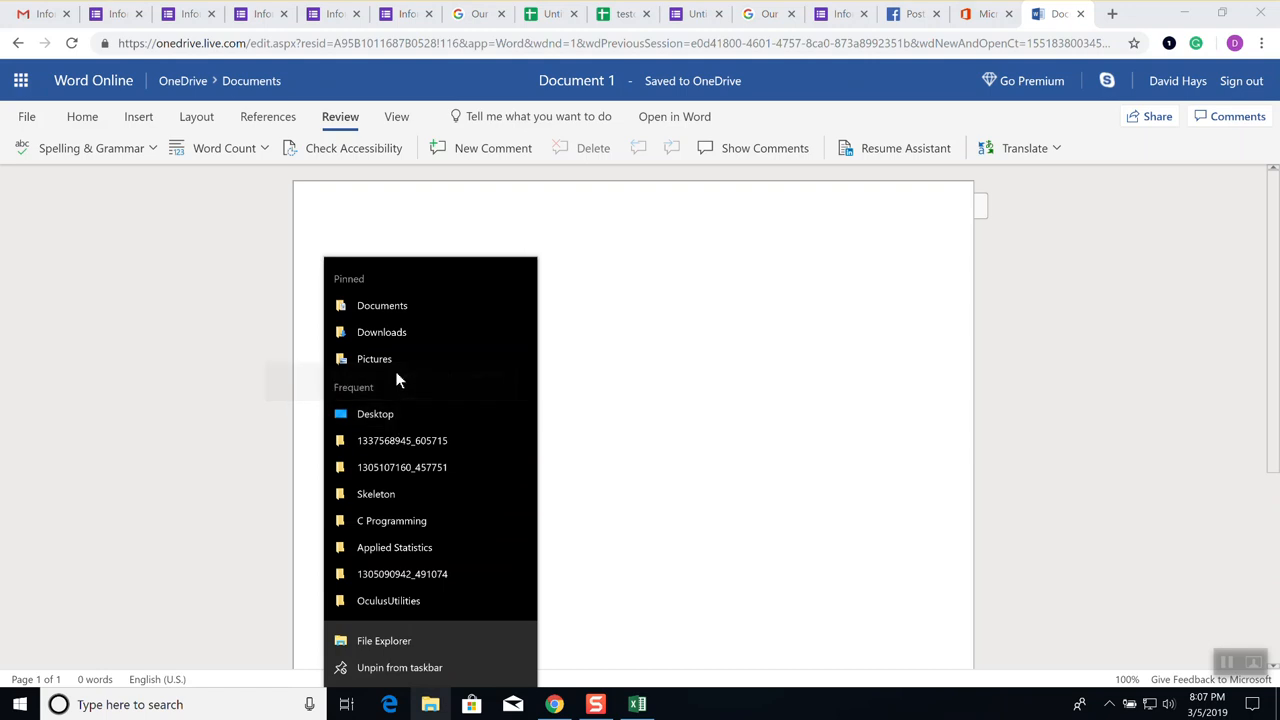
click(392, 306)
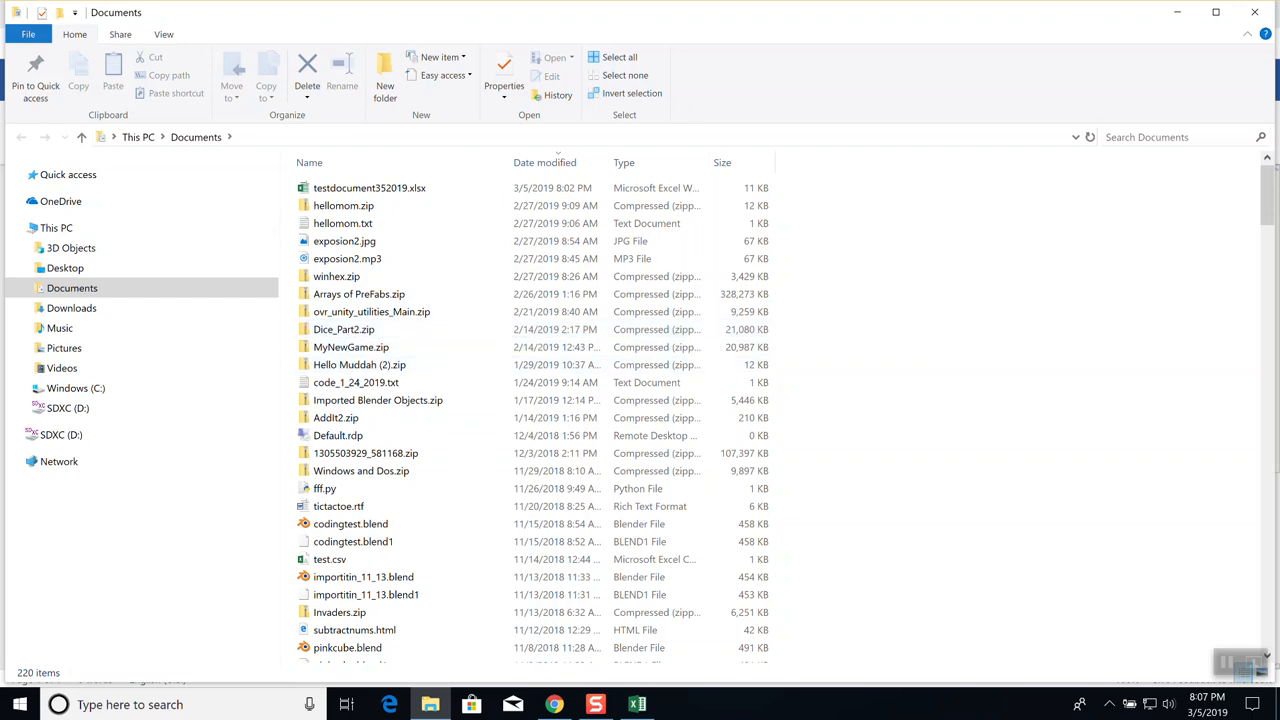
click(1266, 12)
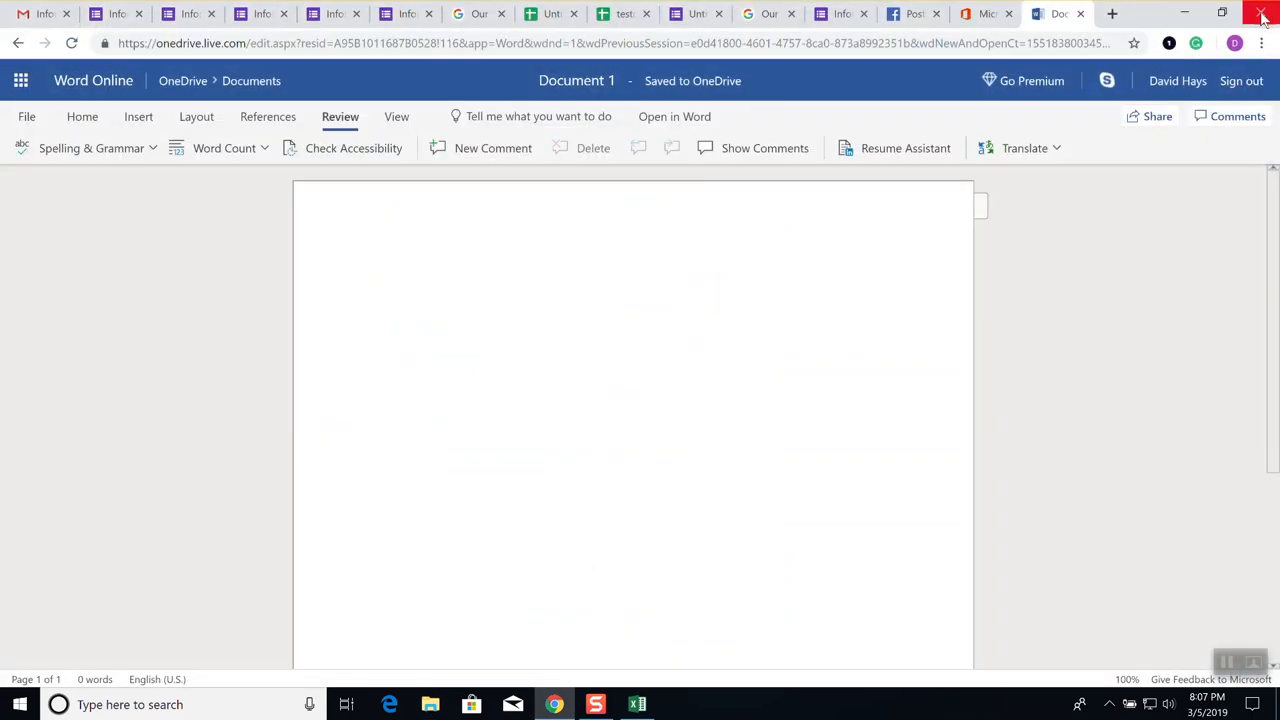